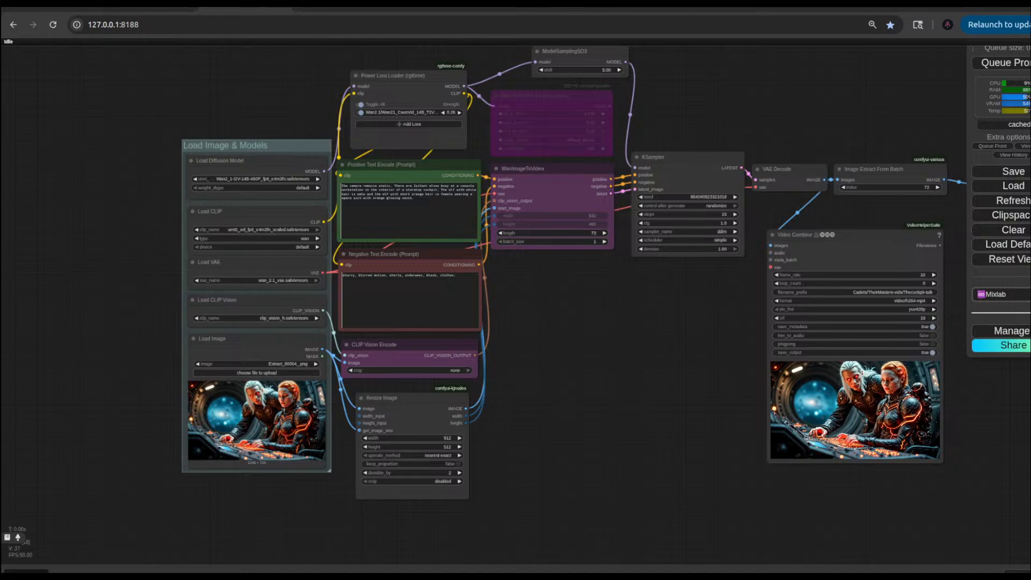
Step: Examine the Wan image-to-video workflow from the Load Image & Models group through the KSampler to Video Combine
left_click_drag(640, 394, 566, 428)
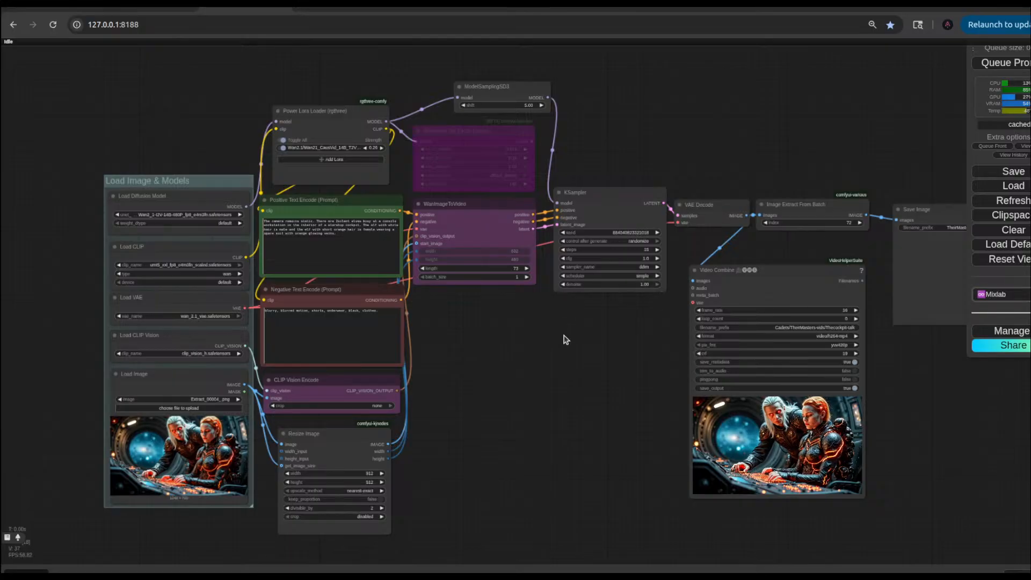
left_click_drag(601, 387, 598, 290)
scroll(591, 319, "up", 2)
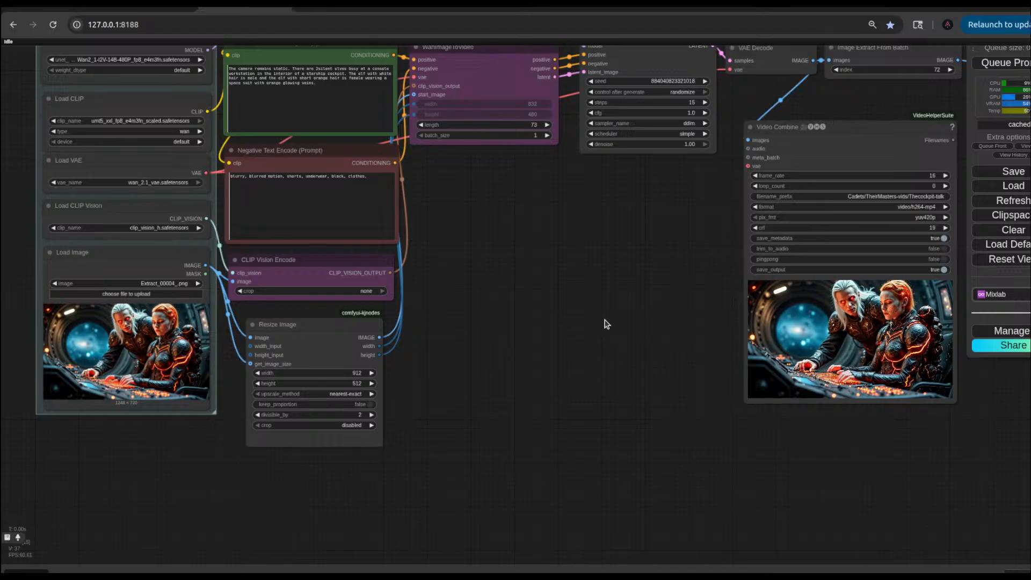
left_click_drag(687, 273, 737, 369)
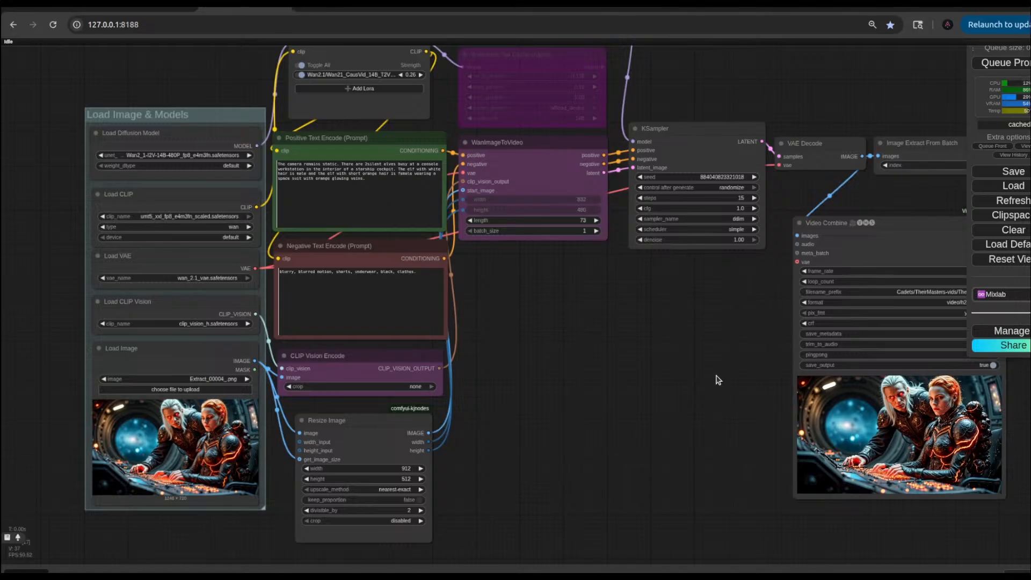
left_click_drag(695, 358, 693, 396)
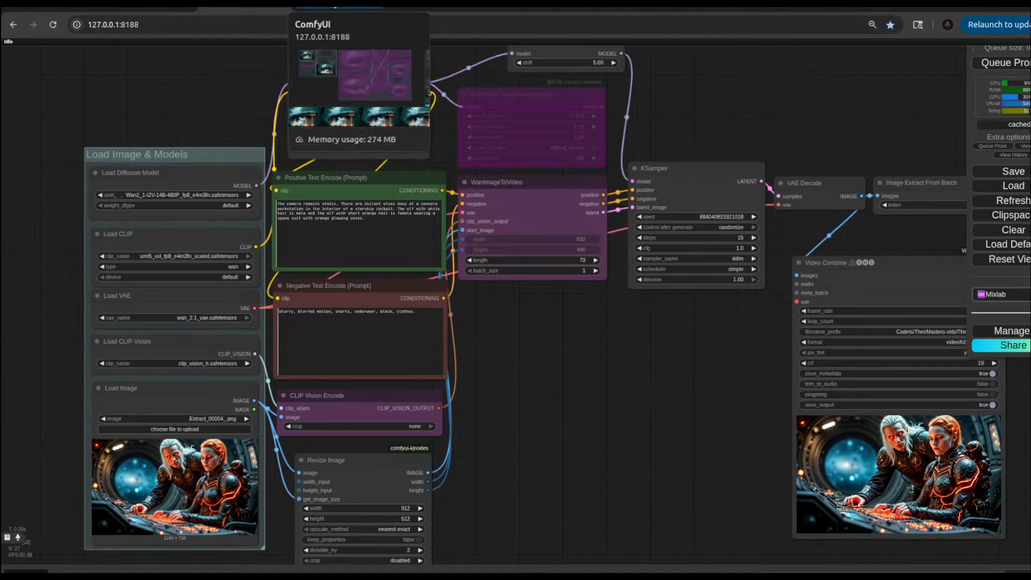
Step: Review the FLUX.1 Kontext image edit workflow and the Start & End frames section of the Wan 2.1 First & Last Frame workflow
left_click(334, 7)
left_click_drag(277, 295, 330, 357)
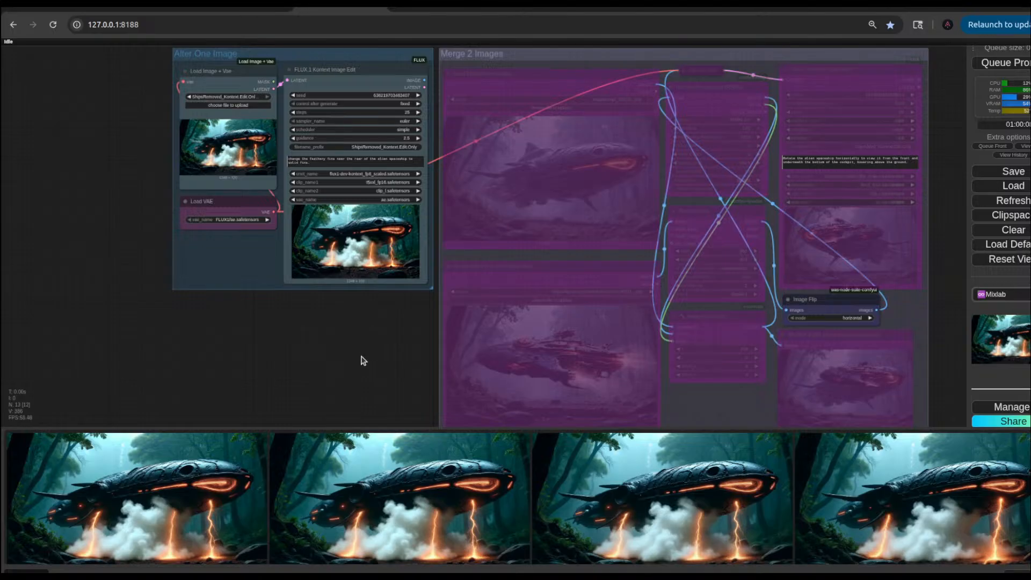
left_click(428, 8)
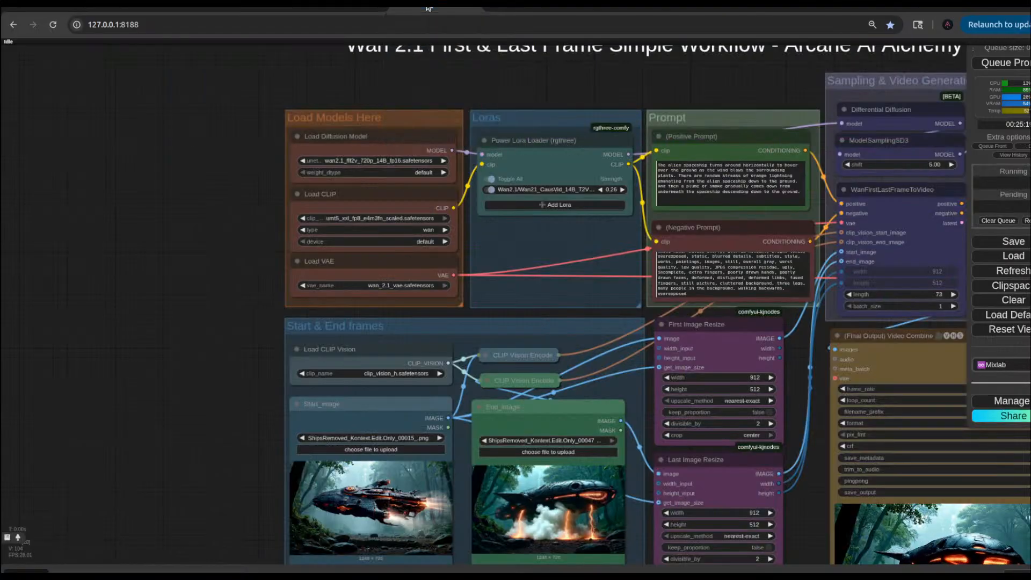
left_click_drag(224, 399, 85, 237)
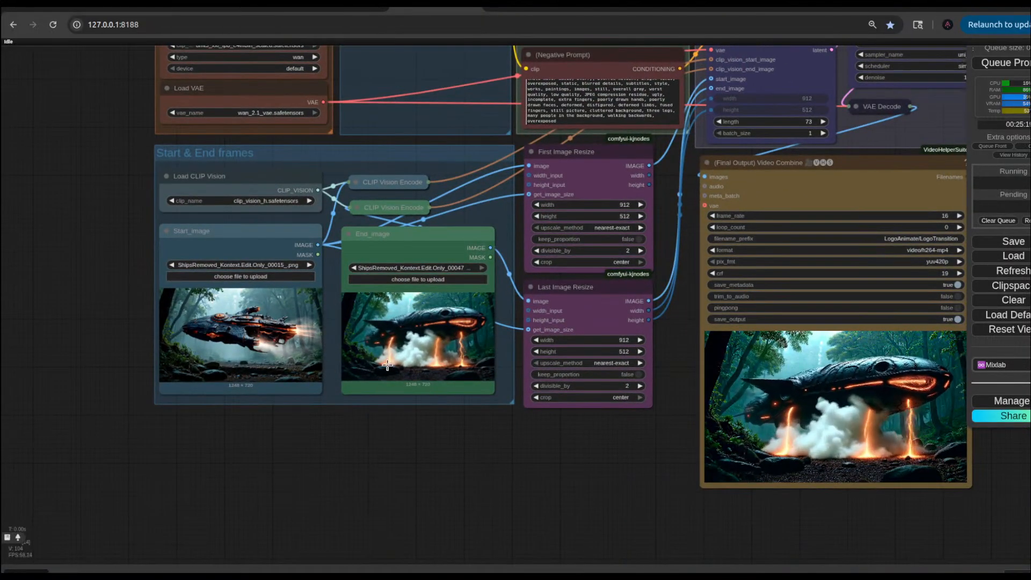
left_click_drag(602, 452, 554, 476)
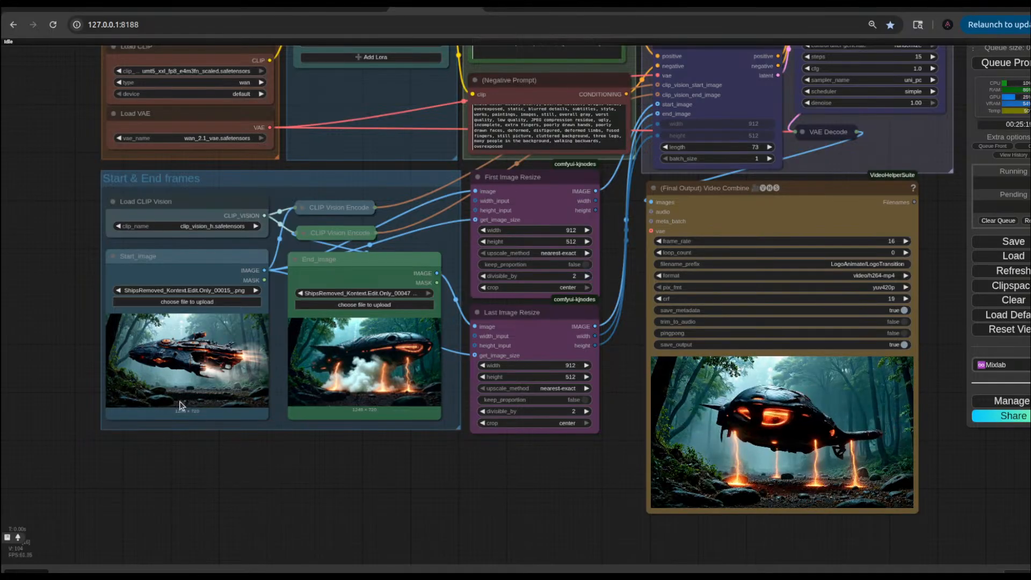
Step: Copy the Start_image node's picture to the Clipspace
right_click(203, 349)
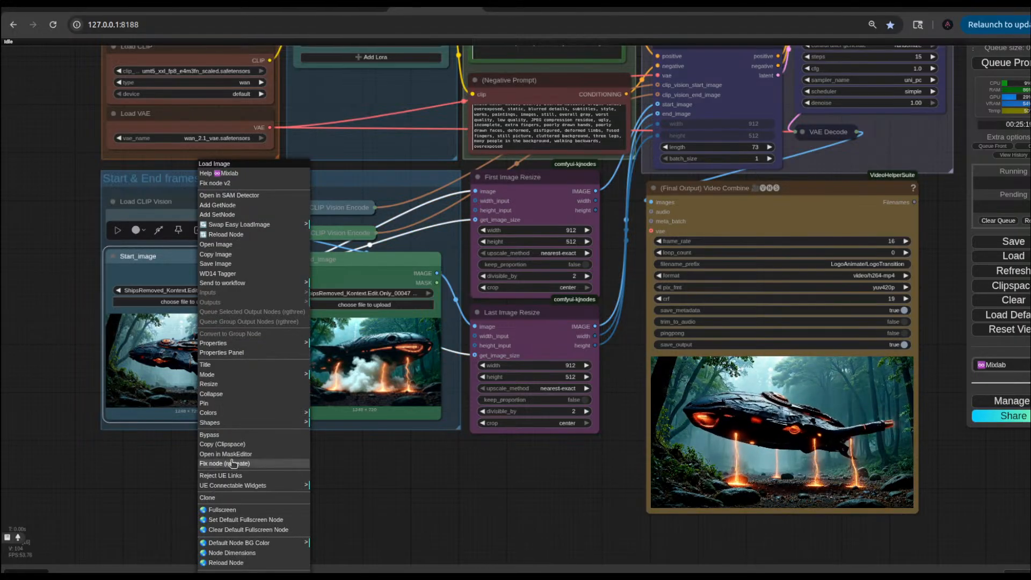
left_click(245, 445)
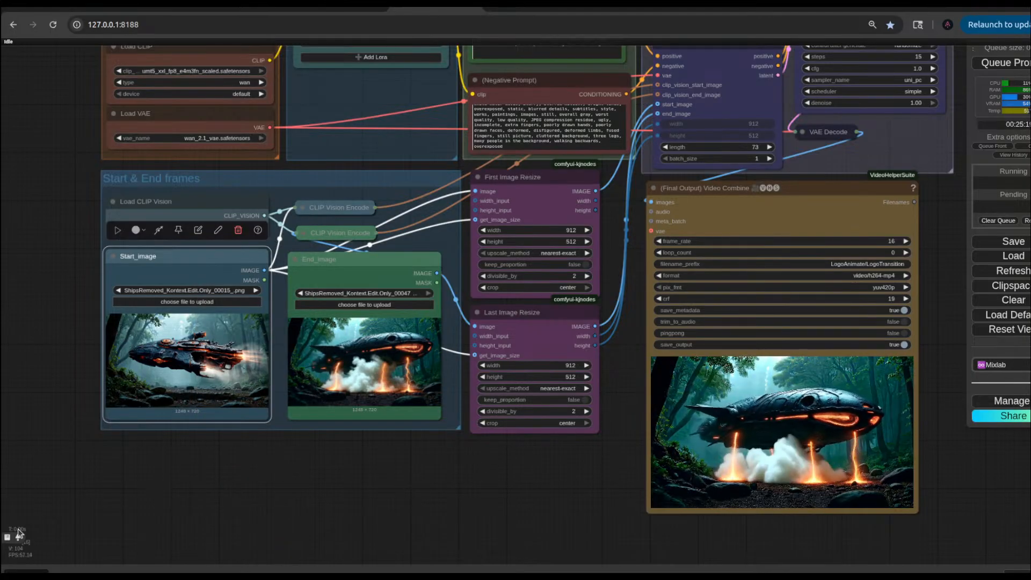
Step: Switch to GIMP and examine the shots and camera notes on page 1 of the storyboard "The Elven Space Cadets: Our Masters"
mouse_move(239, 561)
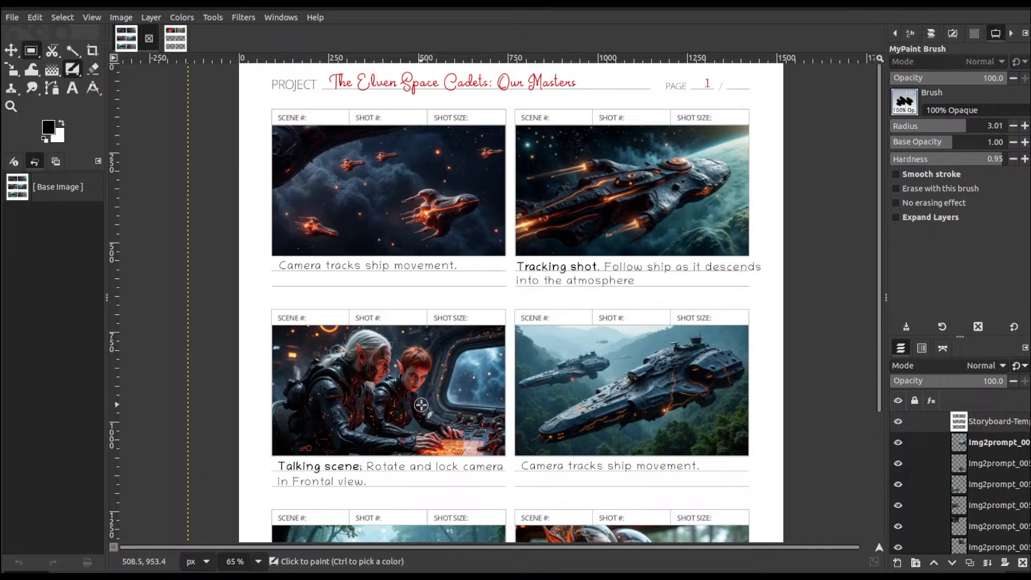
scroll(373, 224, "down", 2)
scroll(373, 224, "up", 2)
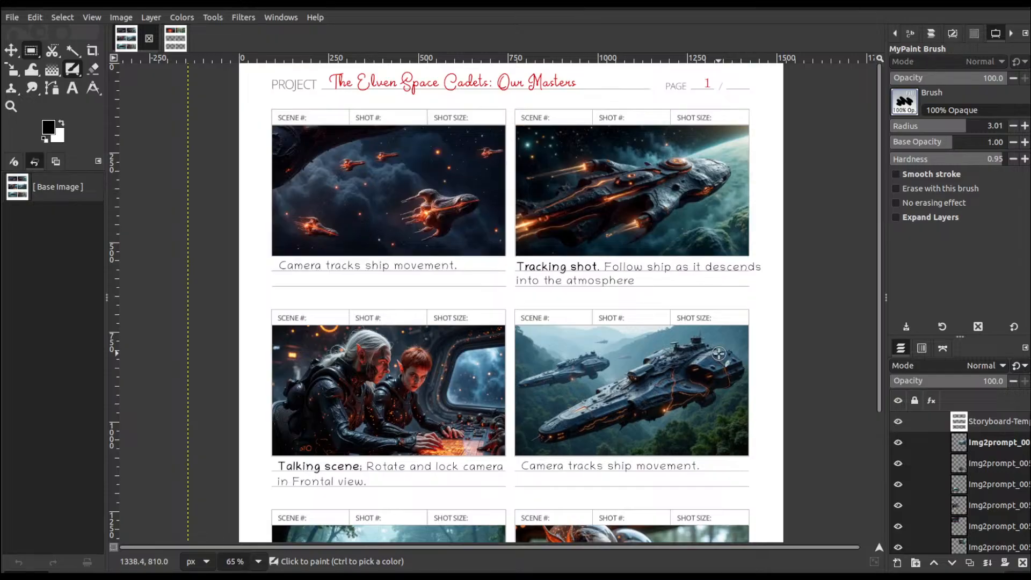
scroll(718, 353, "down", 2)
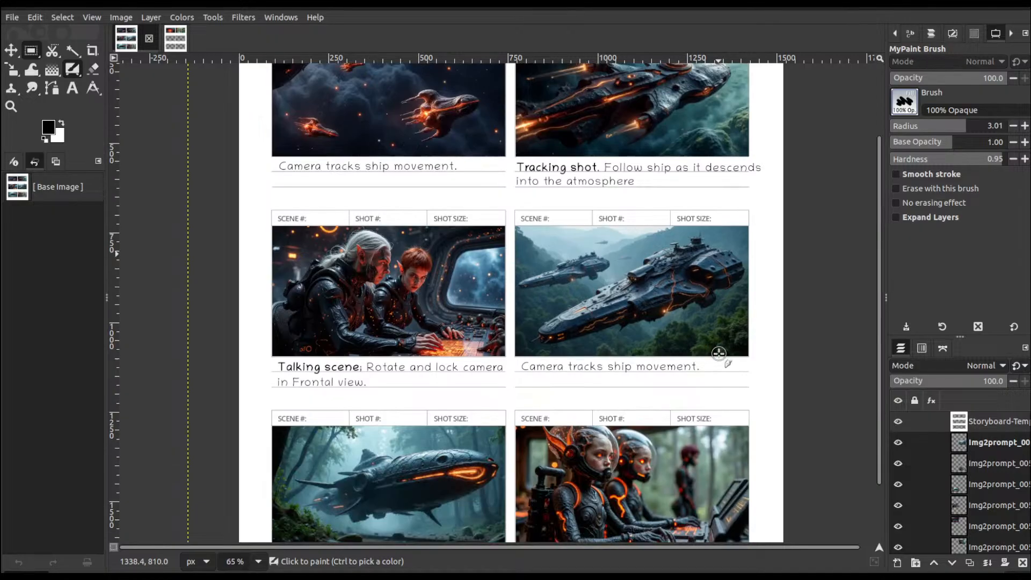
scroll(718, 354, "up", 2)
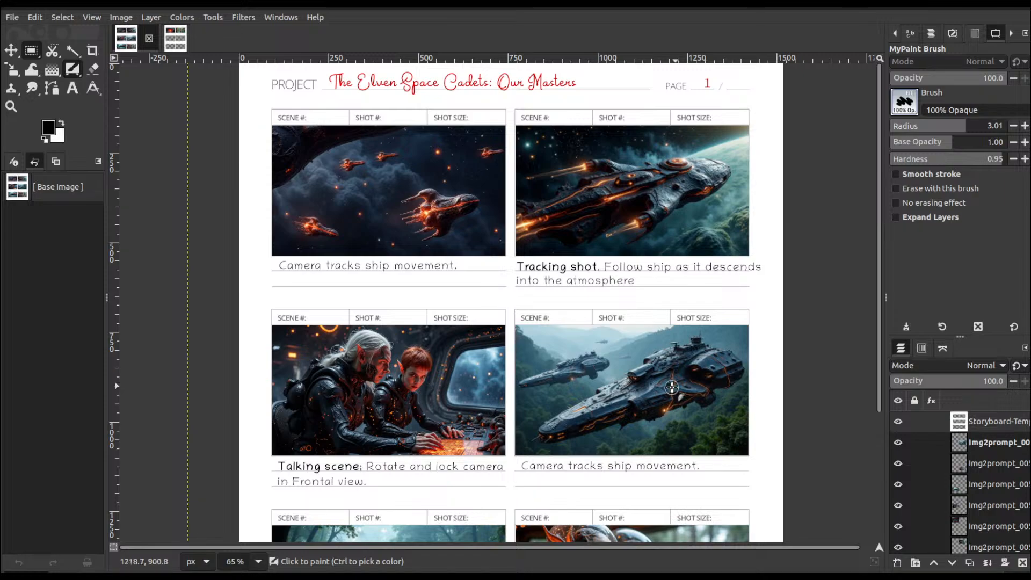
scroll(357, 428, "down", 5)
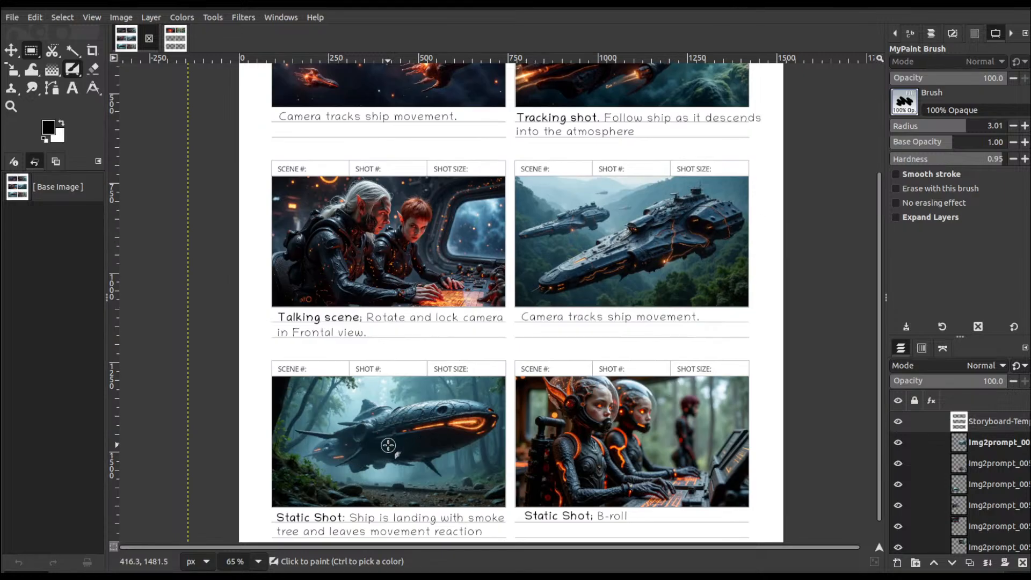
scroll(421, 445, "up", 5)
scroll(612, 215, "down", 3)
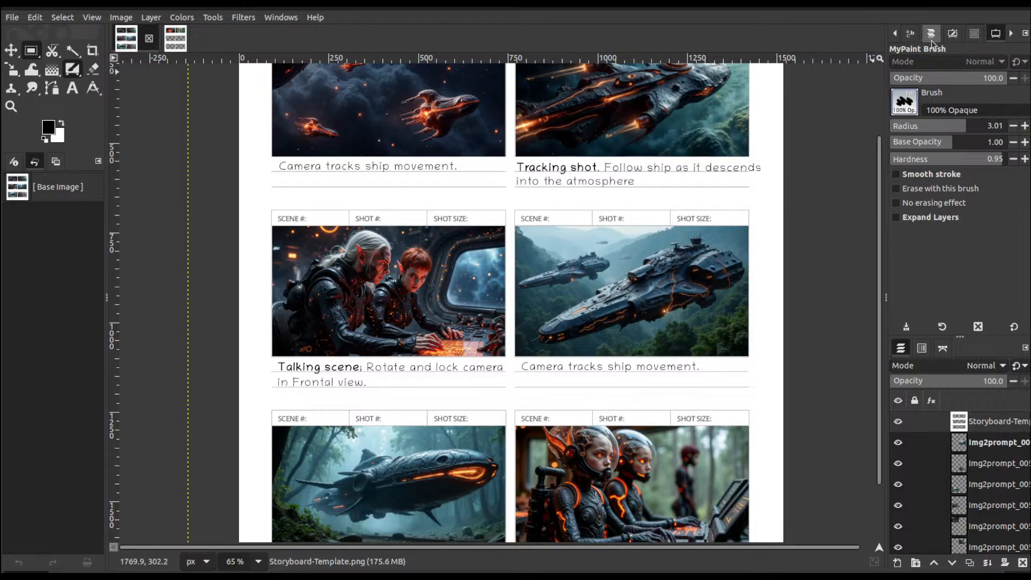
Step: Minimize the storyboard window and view the whole First & Last Frame workflow in ComfyUI
double_click(869, 8)
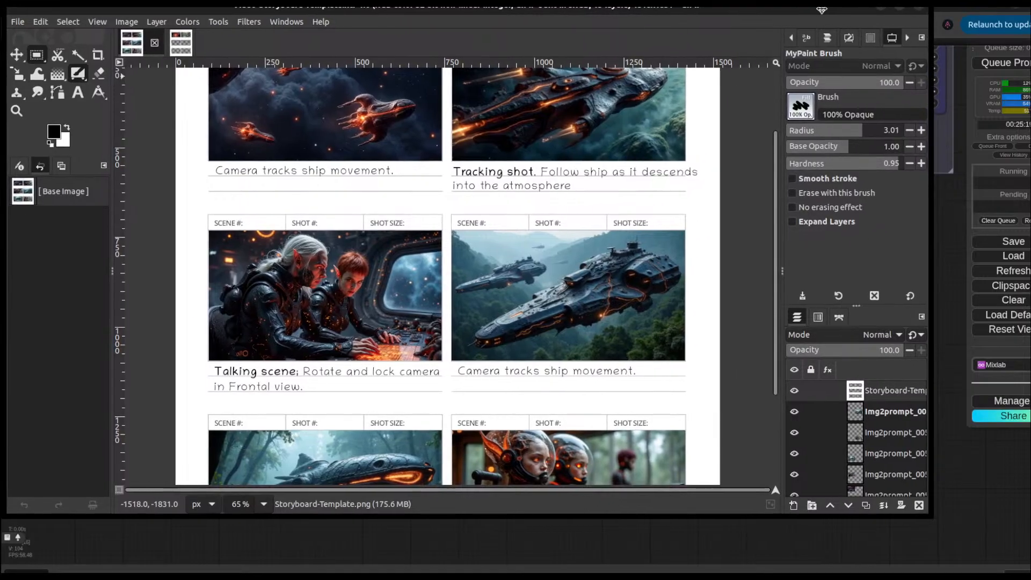
left_click(901, 9)
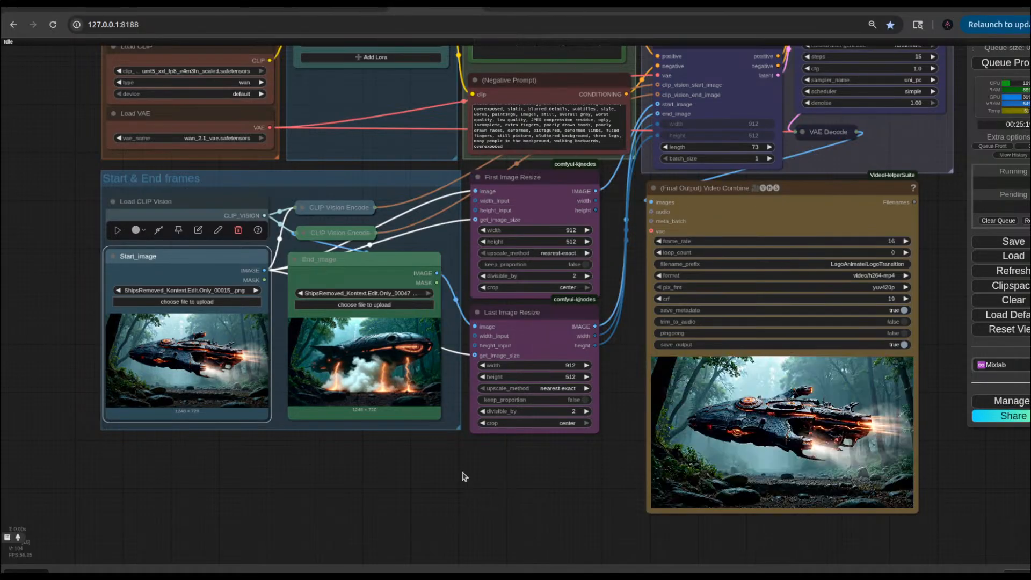
left_click_drag(458, 472, 469, 488)
scroll(469, 487, "down", 2)
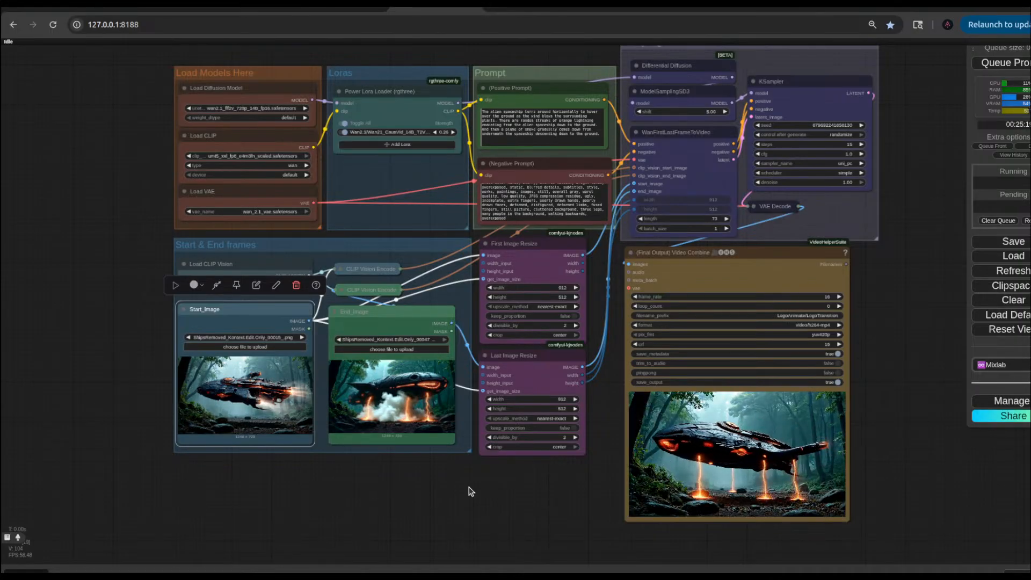
Step: Switch to ChatGPT, read the short space elves story and its prompt, and dismiss the browser extension offer
left_click(900, 8)
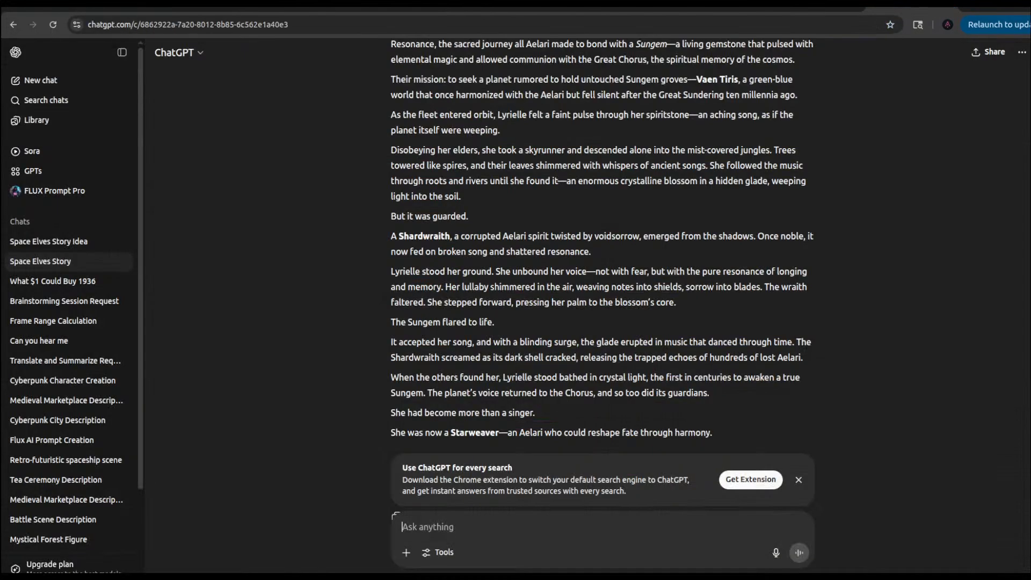
scroll(790, 330, "up", 5)
scroll(791, 333, "down", 3)
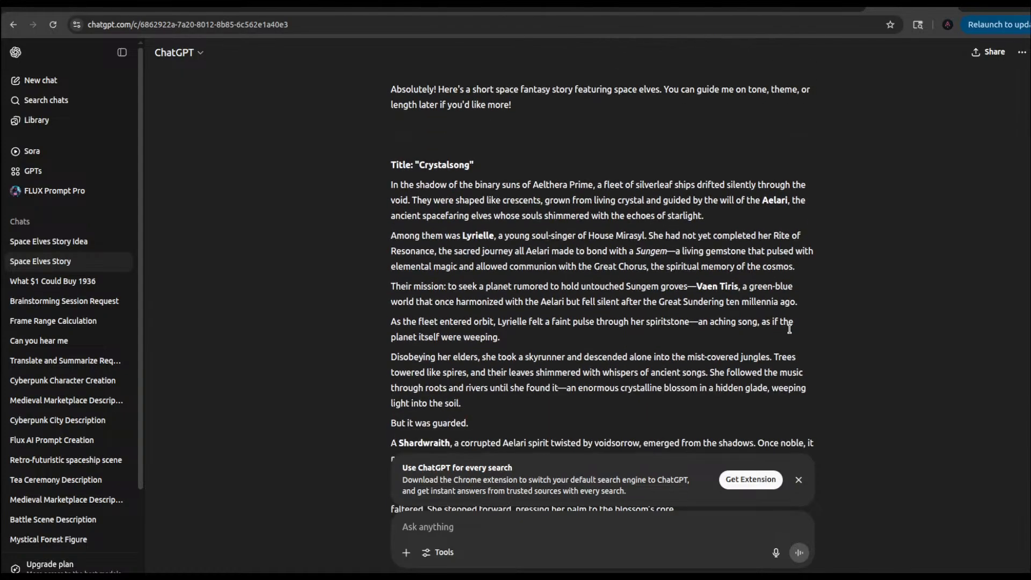
scroll(789, 331, "up", 2)
scroll(549, 184, "up", 1)
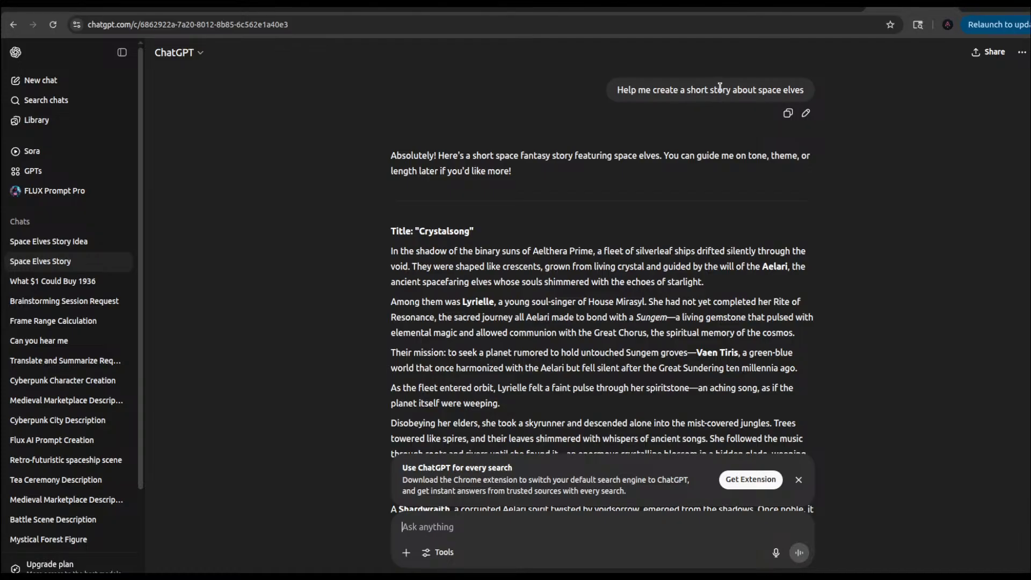
scroll(831, 294, "down", 5)
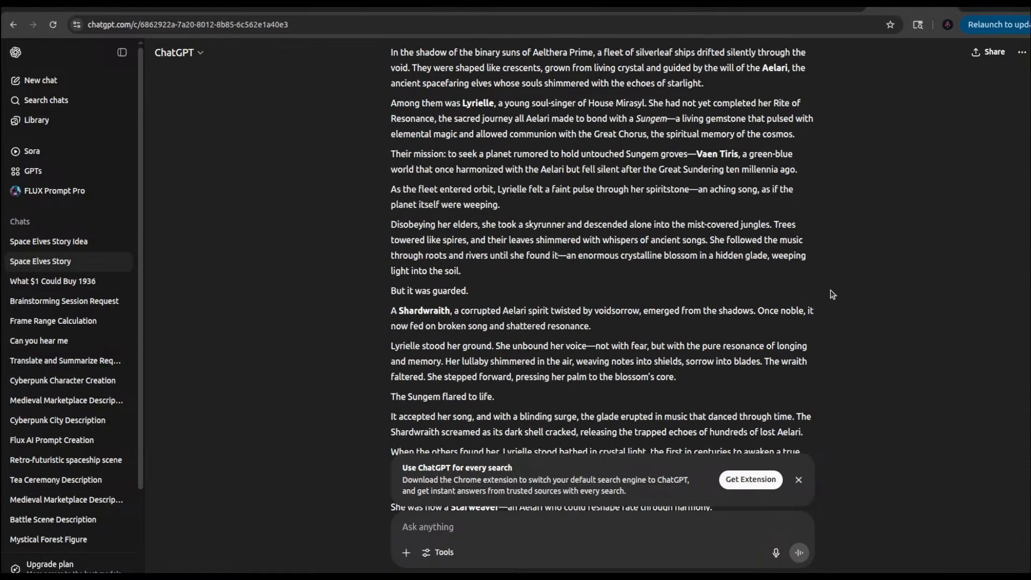
left_click(799, 480)
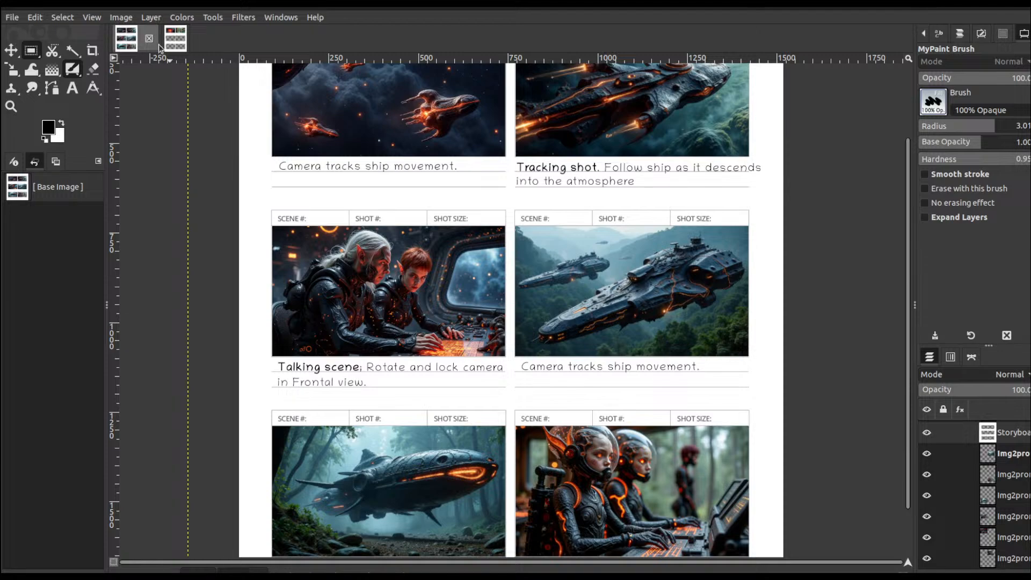
Step: Compare the partly filled second storyboard page with page 1 in GIMP
left_click(176, 38)
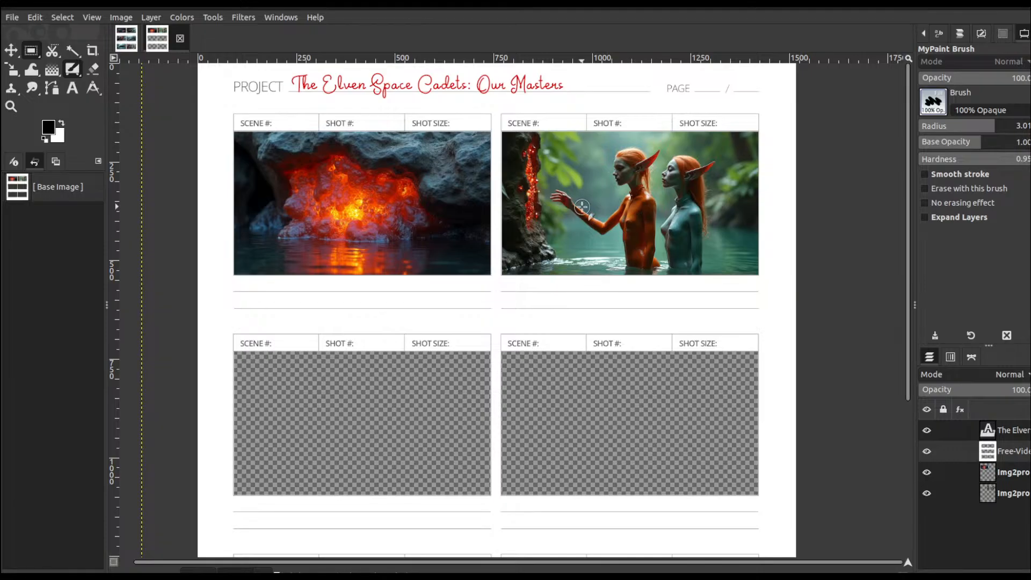
left_click(126, 38)
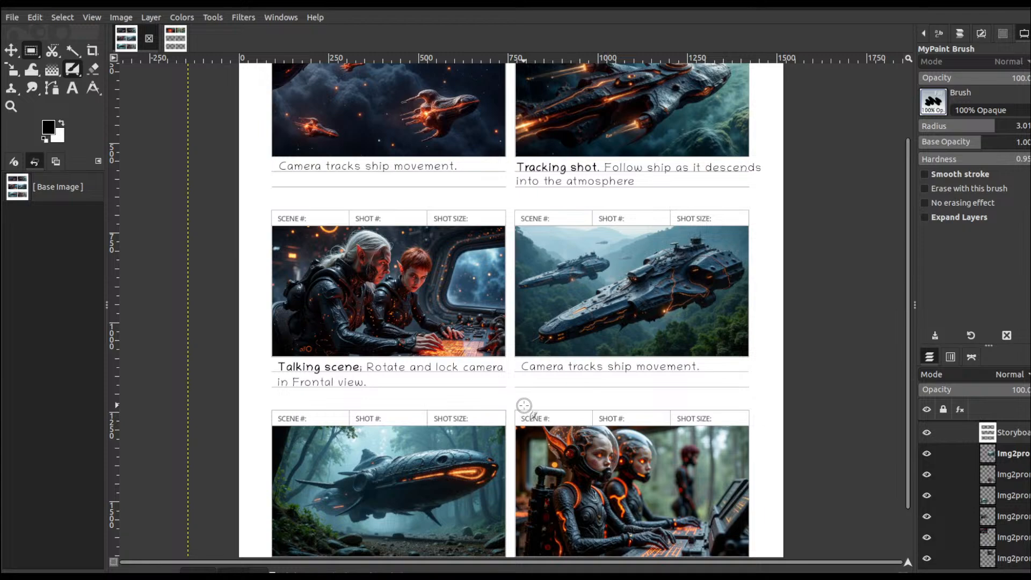
left_click(171, 39)
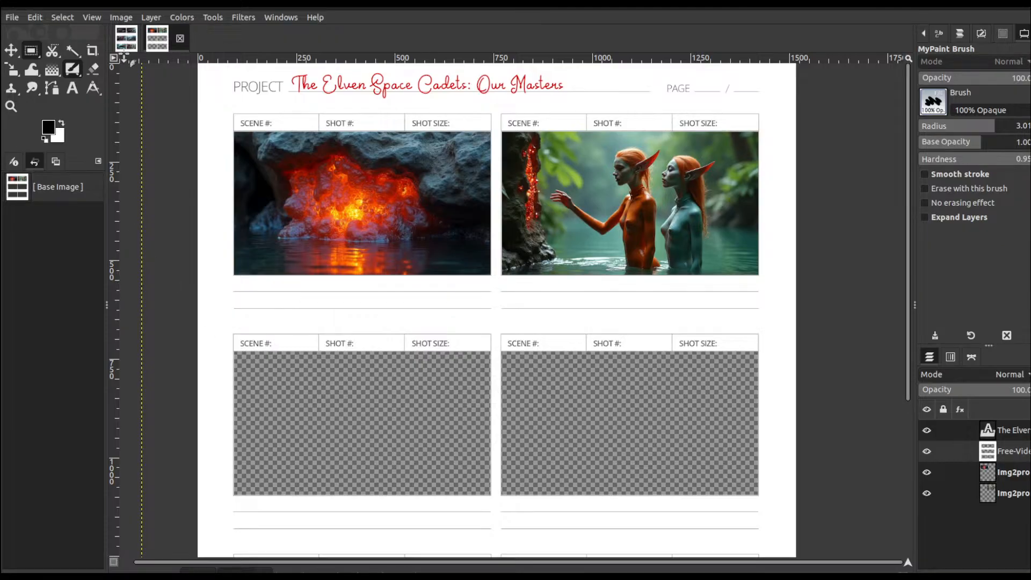
left_click(126, 39)
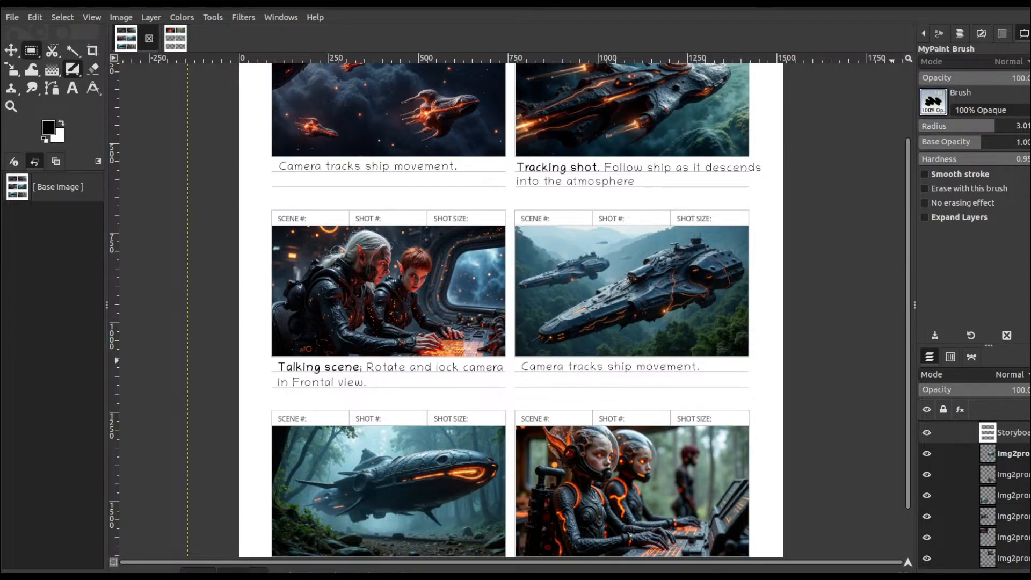
Step: Return to ChatGPT to read the story's ending and bring up the other open ComfyUI workflows
key("alt+Tab")
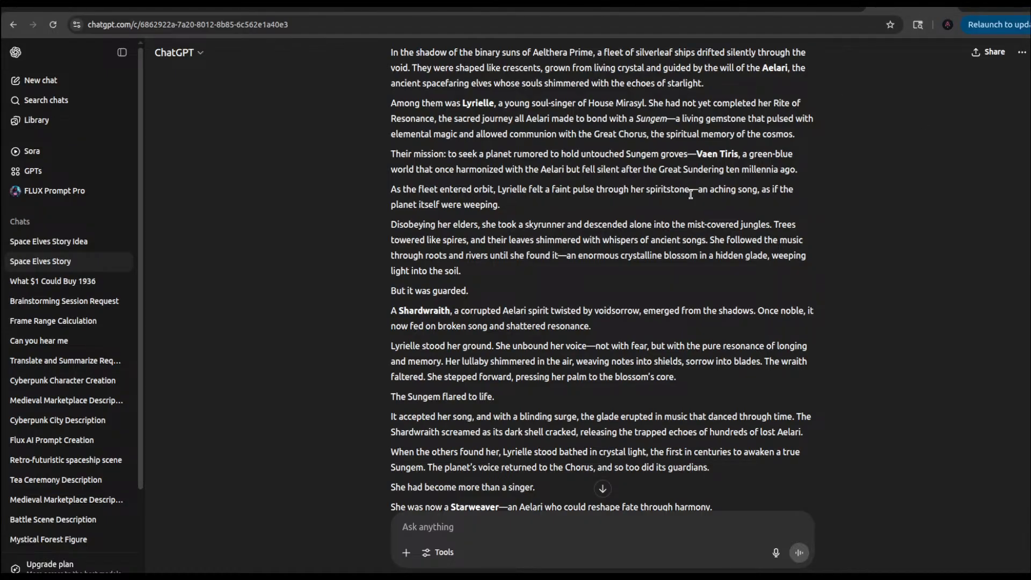
scroll(688, 217, "down", 3)
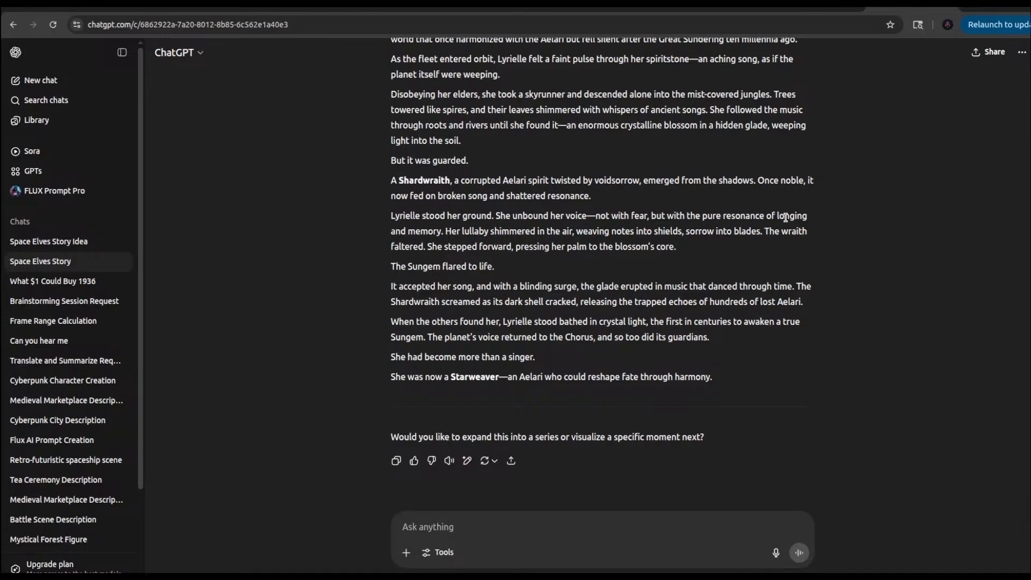
left_click(506, 9)
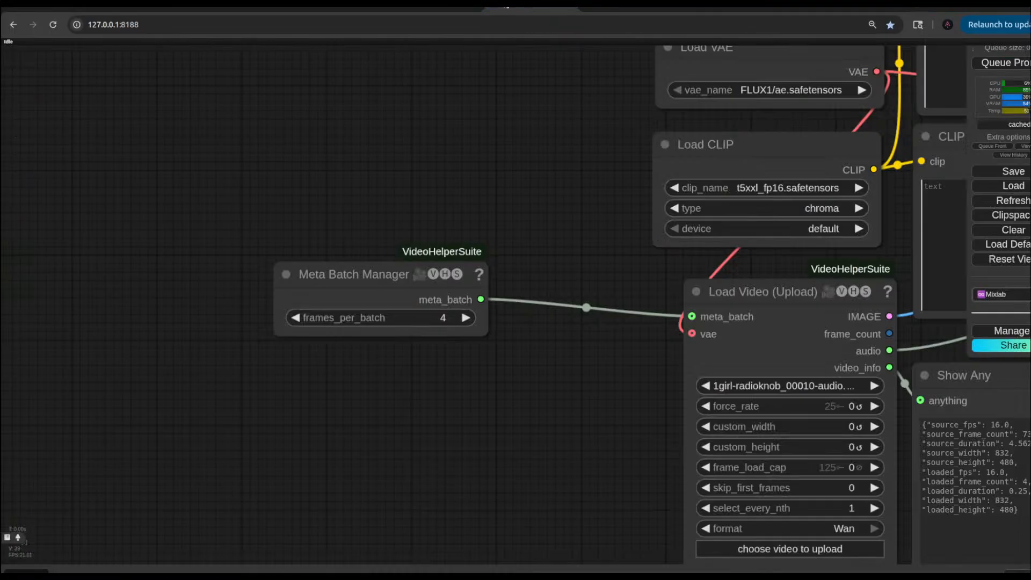
left_click(425, 9)
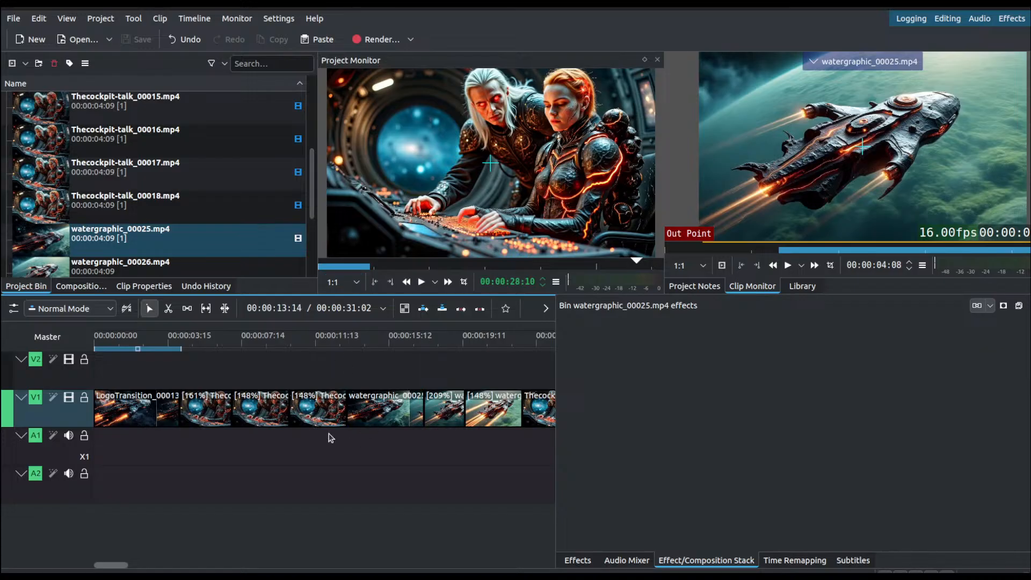
Step: Play the assembled sequence in Kdenlive from the start of the timeline and check it against the top of storyboard page 1
left_click_drag(280, 343, 85, 363)
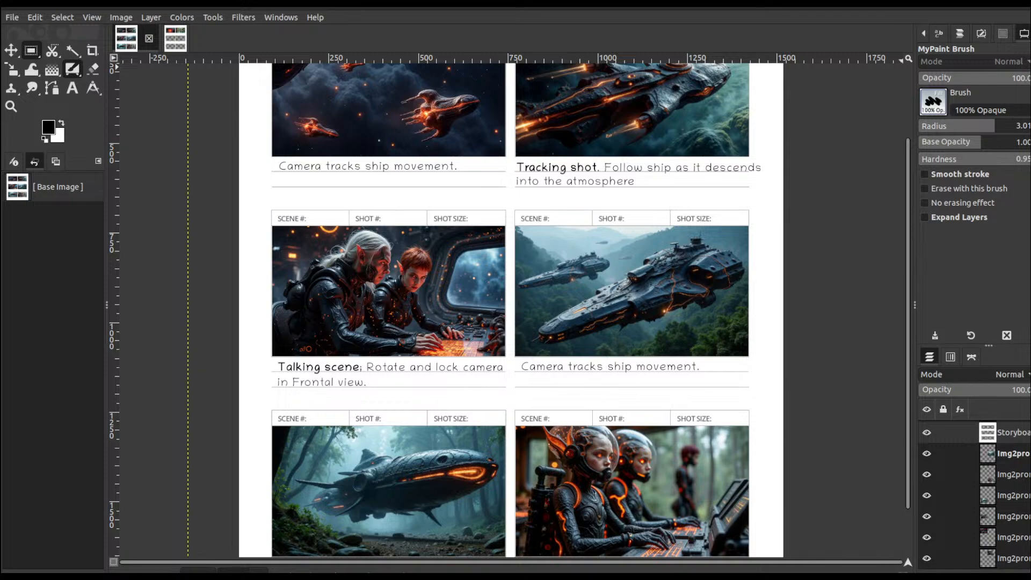
scroll(470, 231, "up", 3)
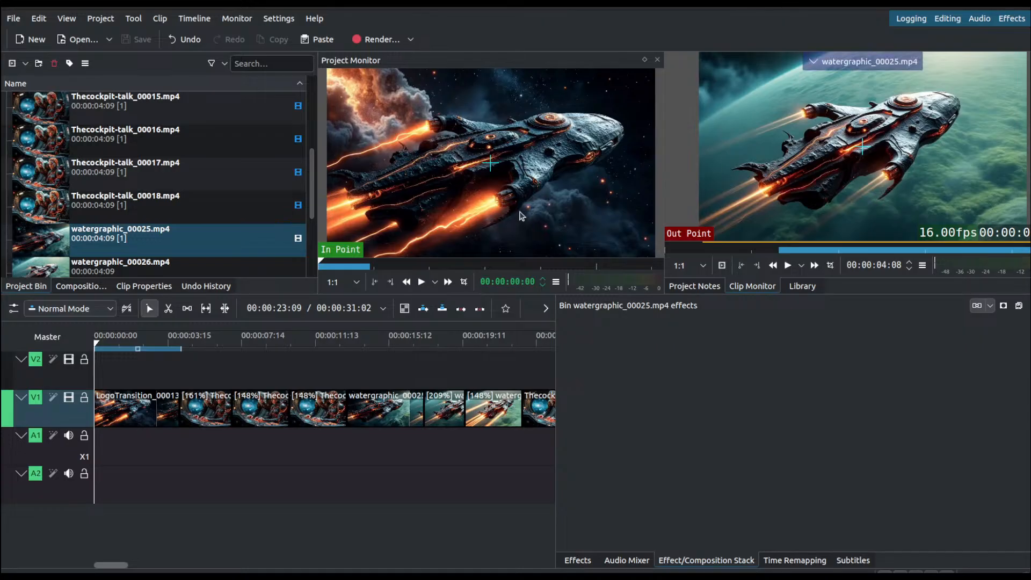
mouse_move(96, 346)
left_mouse_down()
mouse_move(161, 345)
mouse_move(81, 349)
mouse_move(184, 355)
mouse_move(92, 352)
left_mouse_up()
key("space")
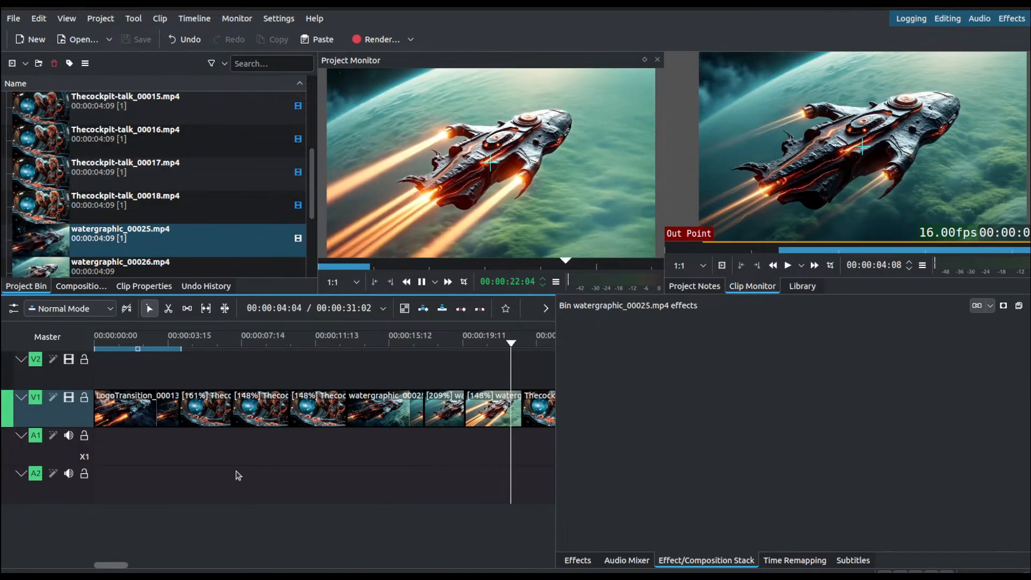
Step: Follow the Kdenlive playback to the final cockpit clips on the timeline and pause it
scroll(235, 476, "down", 5)
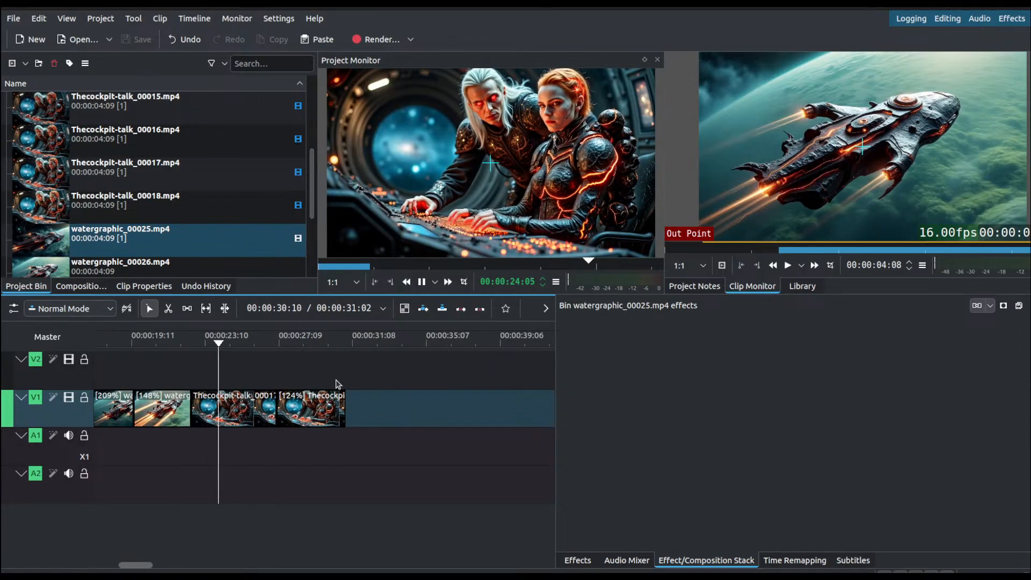
key("space")
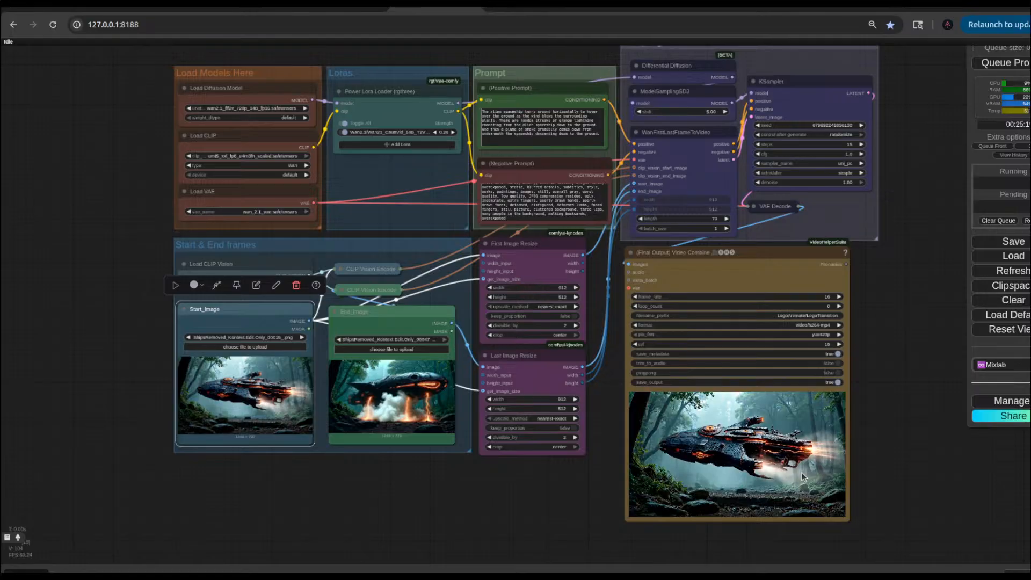
Step: Switch to ComfyUI and examine the Start_image and End_image frames in the Wan 2.1 First & Last Frame workflow
scroll(202, 499, "up", 2)
scroll(235, 490, "up", 5)
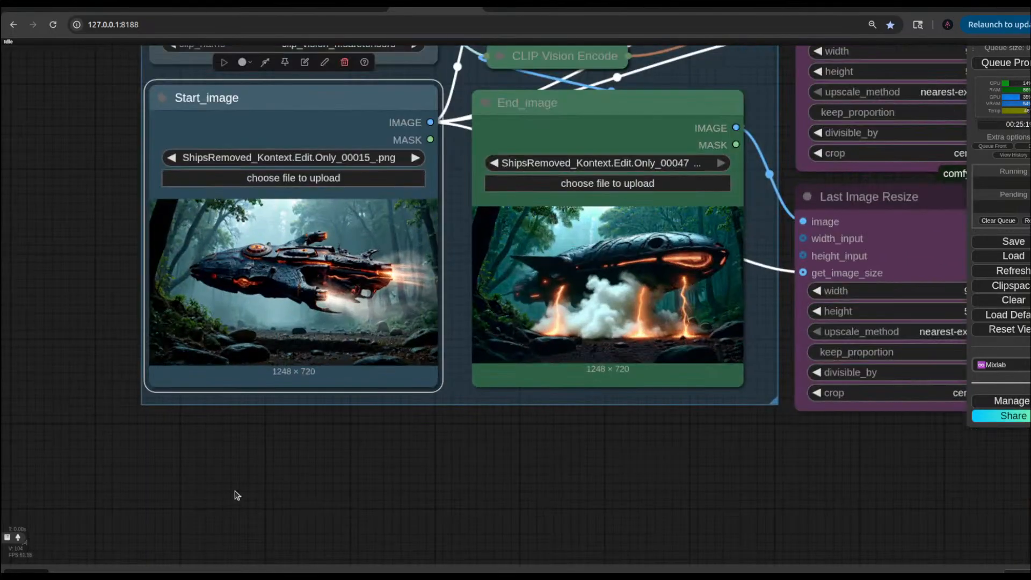
scroll(322, 447, "down", 10)
left_click_drag(195, 220, 195, 240)
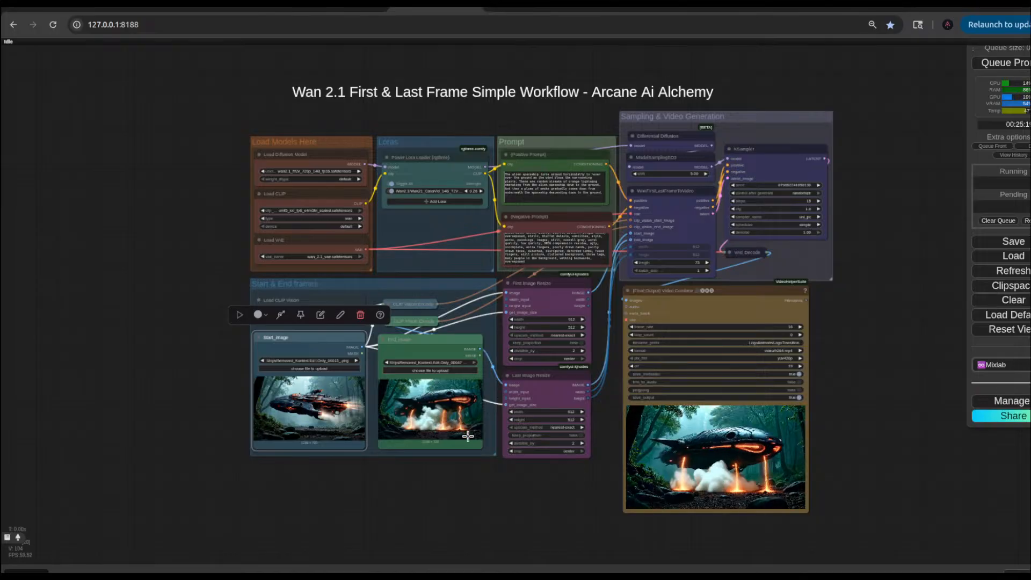
scroll(468, 436, "up", 5)
scroll(468, 435, "down", 3)
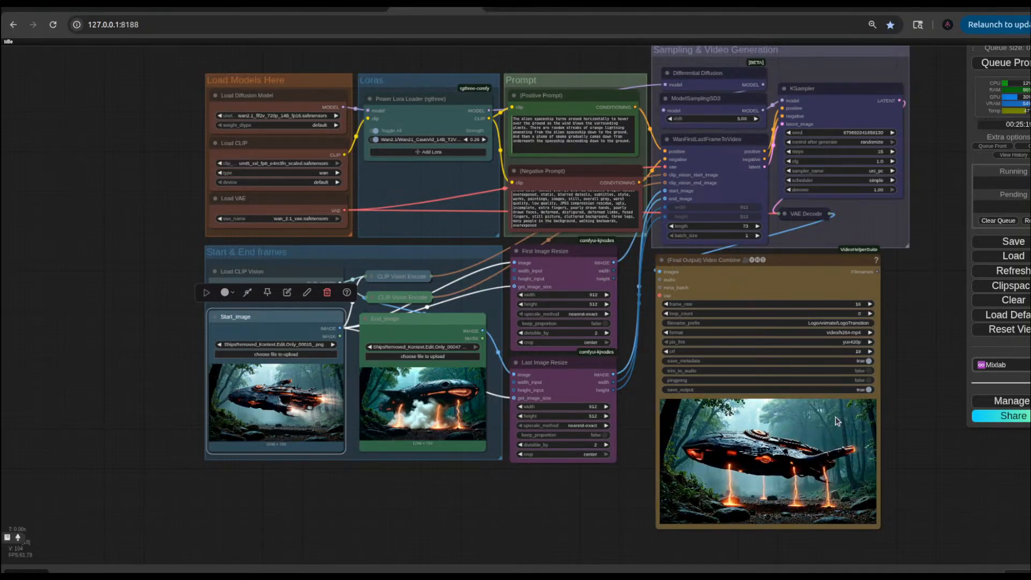
Step: Watch the spaceship transition preview in the Final Output Video Combine node and review its settings within the whole workflow
scroll(794, 404, "up", 8)
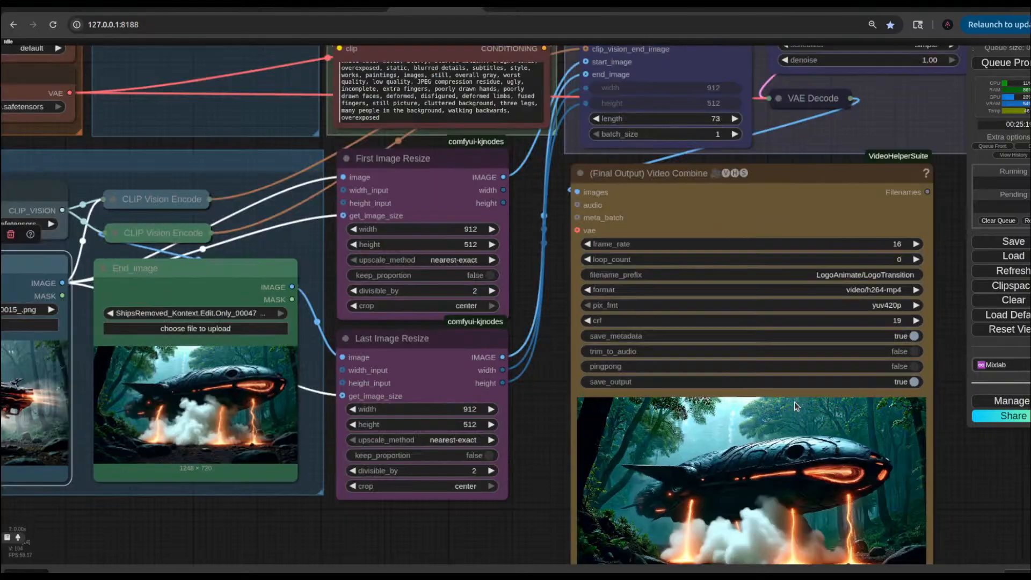
scroll(940, 445, "down", 1)
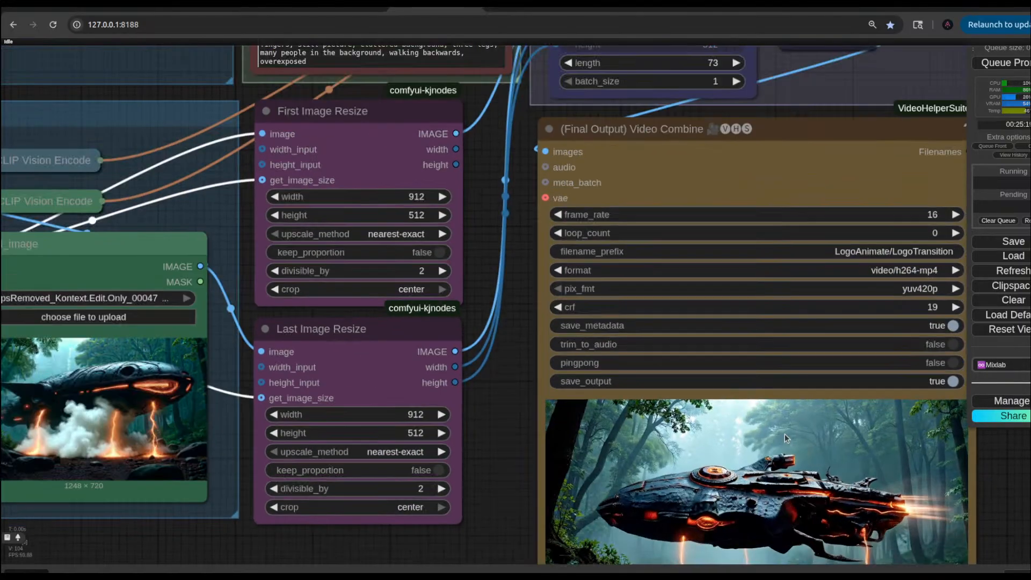
scroll(651, 415, "down", 4)
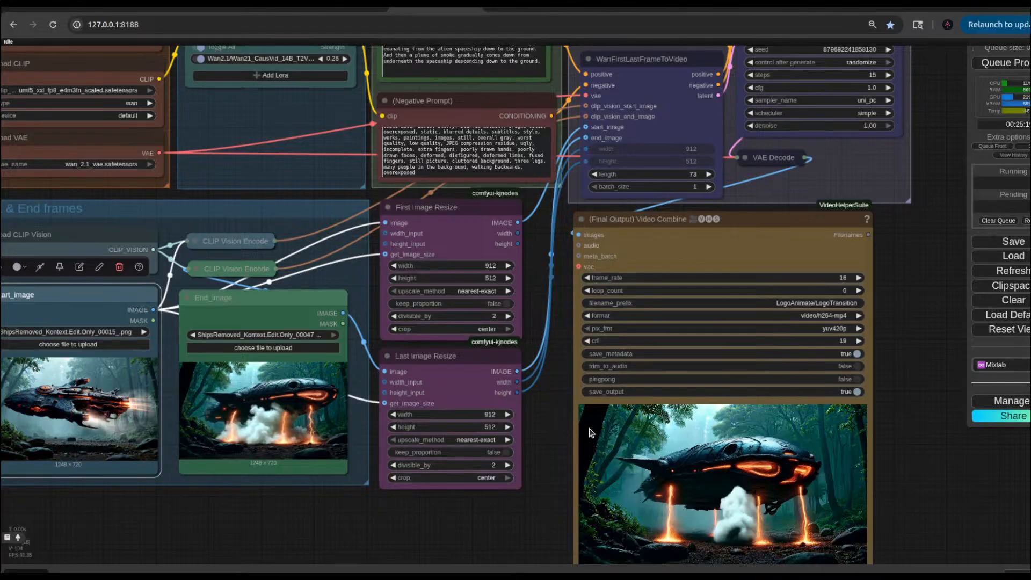
scroll(540, 500, "down", 5)
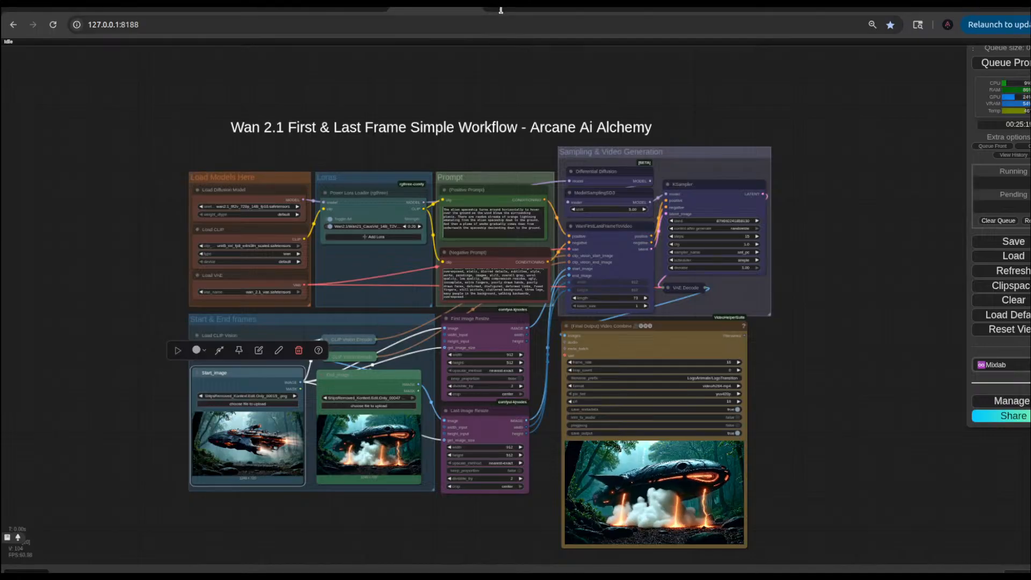
Step: Bring up the Simple FLUX.1 Kontext Editor workflow and inspect its Alter One Image group and bypassed Merge 2 Images group
left_click(333, 7)
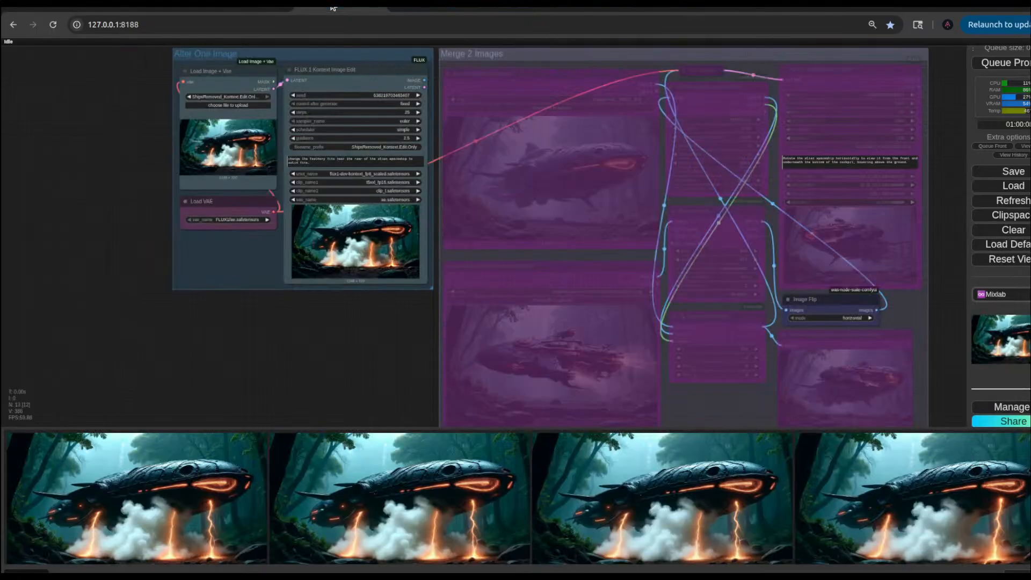
scroll(356, 361, "down", 3)
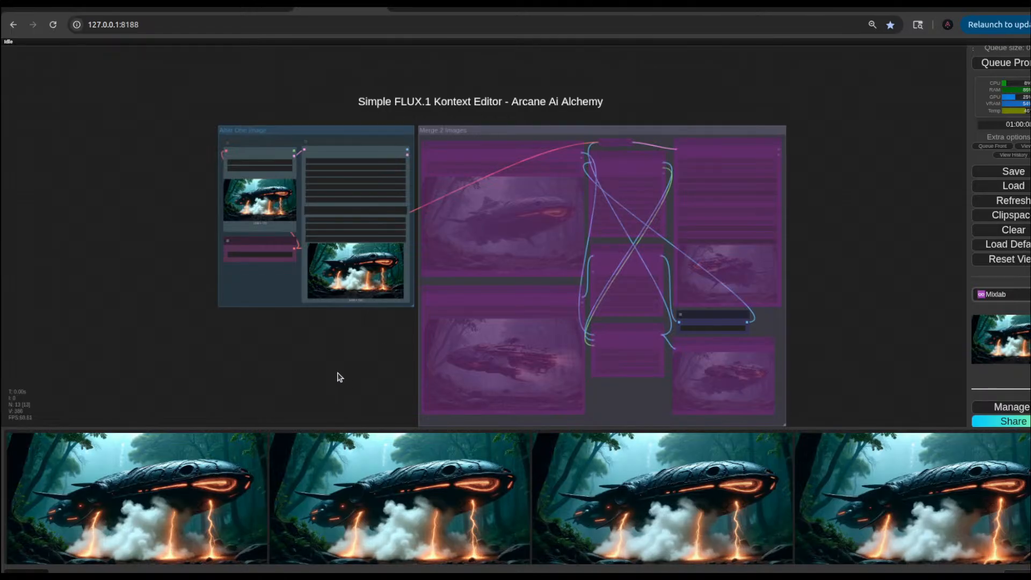
scroll(311, 338, "up", 4)
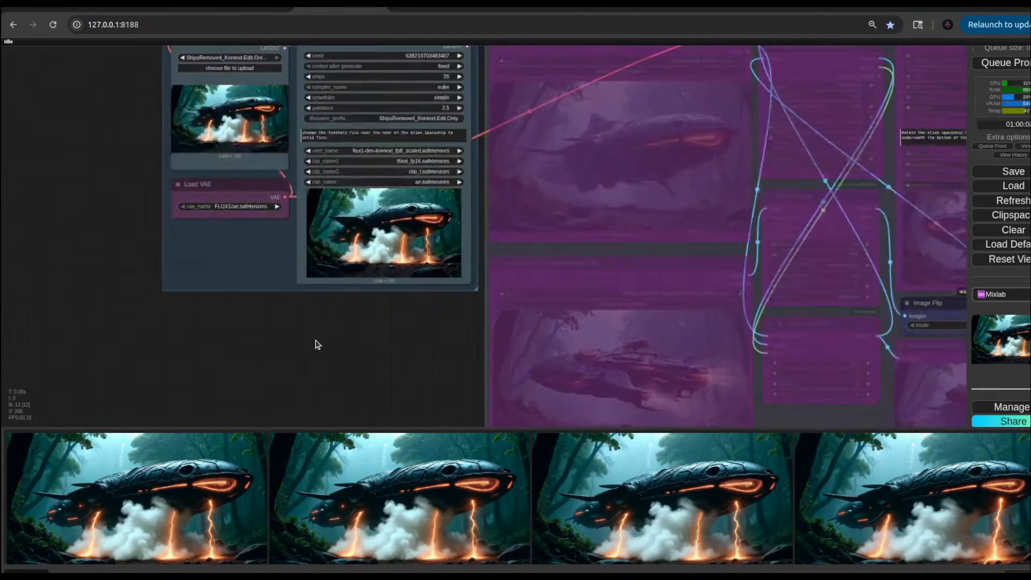
left_click_drag(309, 336, 309, 277)
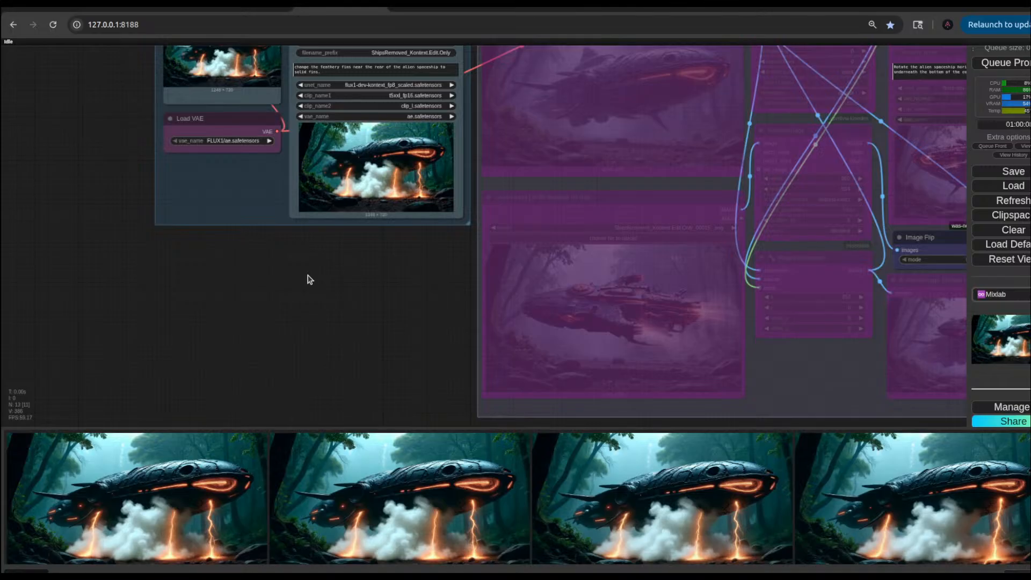
Step: Look through the first rows of the generated image feed and enlarge the feed to cover most of the canvas
scroll(350, 474, "down", 2)
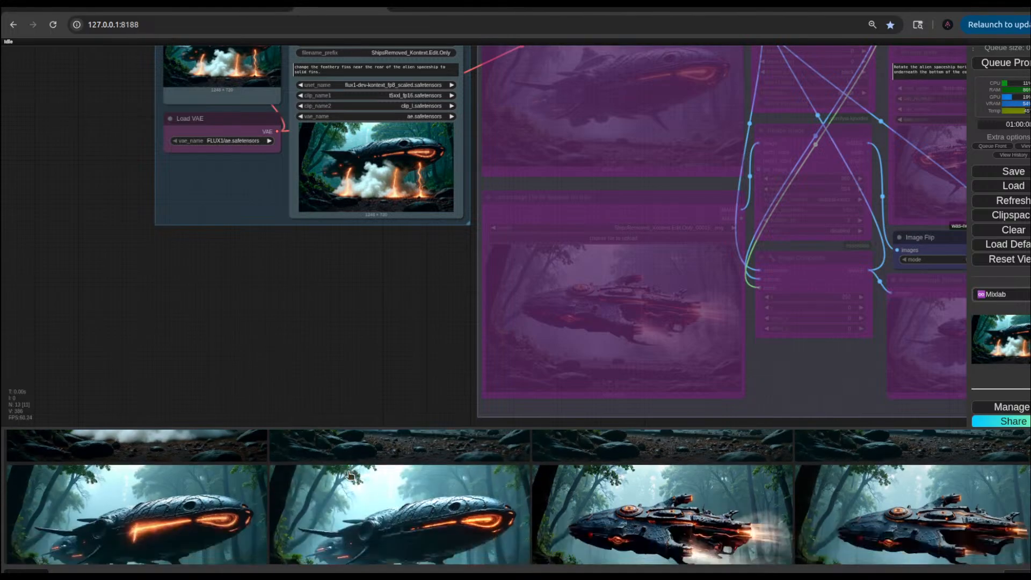
scroll(350, 474, "down", 6)
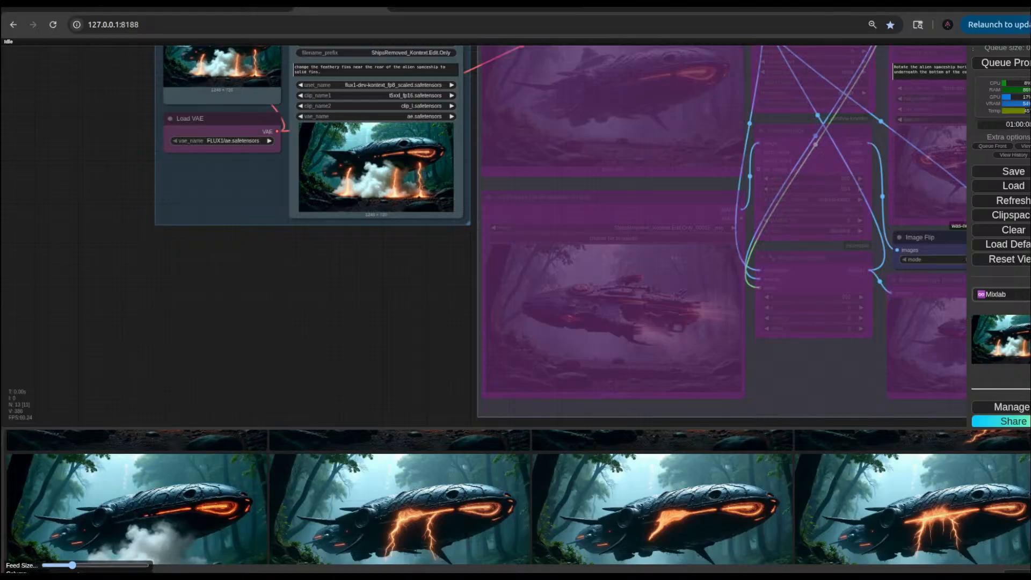
mouse_move(71, 565)
left_click_drag(72, 566, 150, 569)
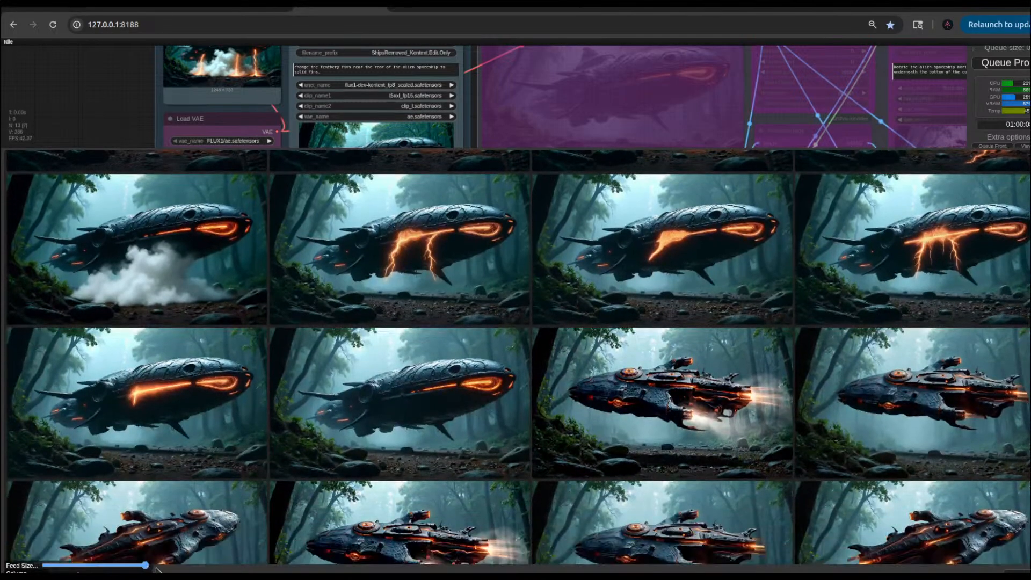
Step: Browse the spaceship variations in the image feed back to the empty misty forest and open that image enlarged
scroll(251, 406, "down", 3)
scroll(339, 405, "down", 3)
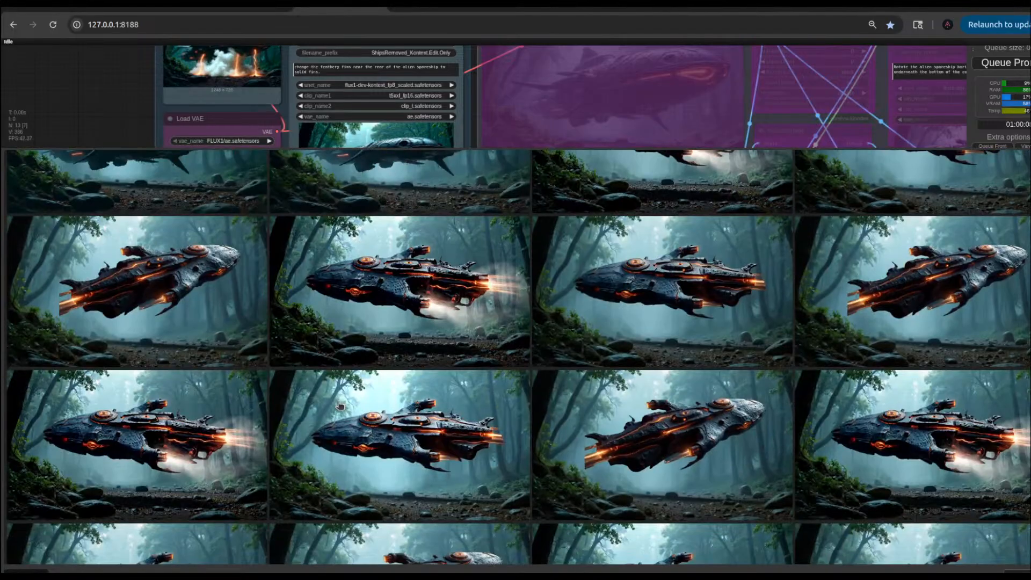
scroll(343, 398, "down", 3)
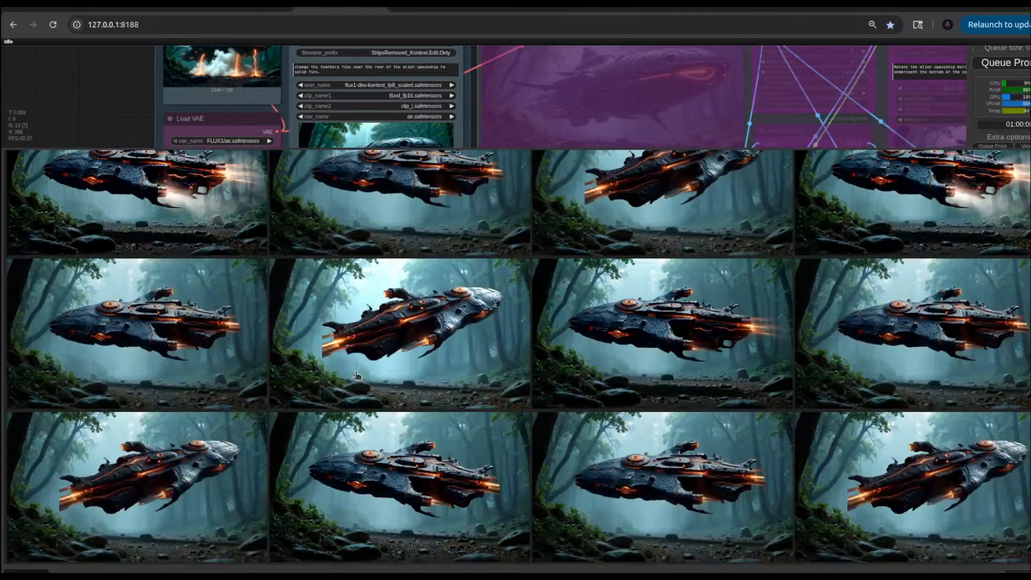
scroll(357, 374, "down", 5)
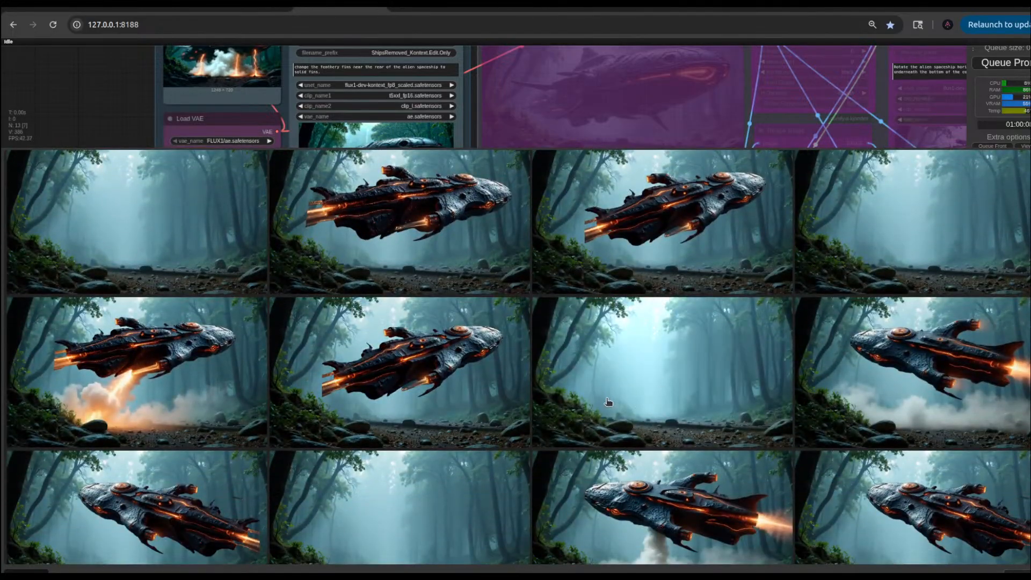
left_click(682, 376)
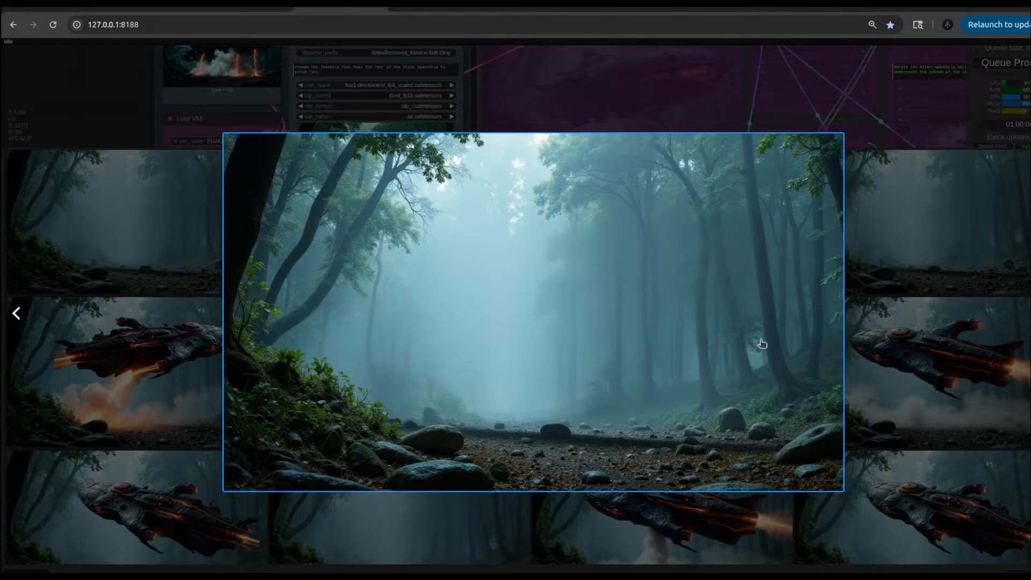
Step: Return to the Wan 2.1 First & Last Frame workflow and copy the Start_image picture into the End_image node through Clipspace
left_click(232, 7)
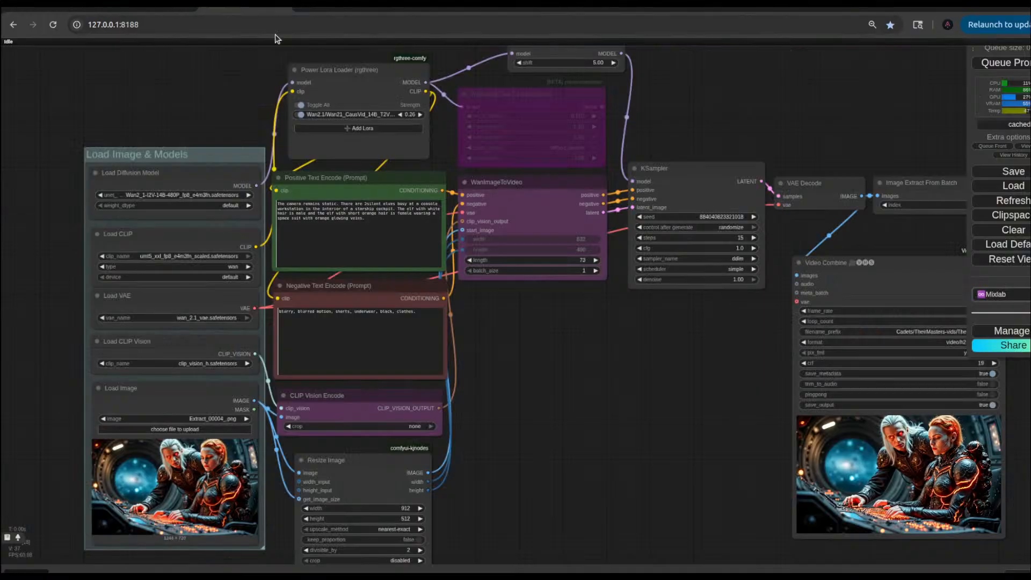
left_click(330, 8)
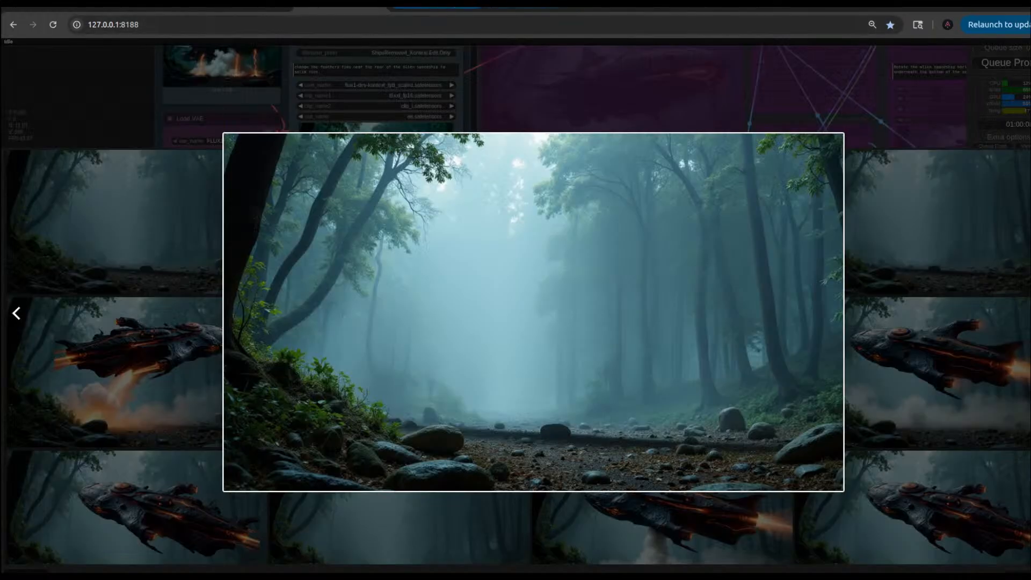
left_click(420, 9)
scroll(242, 469, "up", 10)
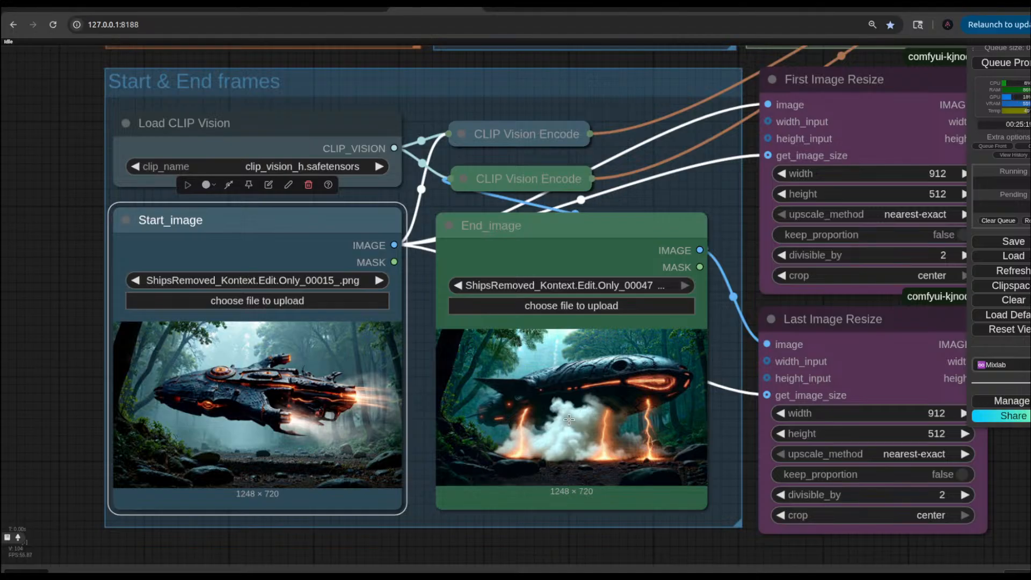
scroll(569, 419, "down", 2)
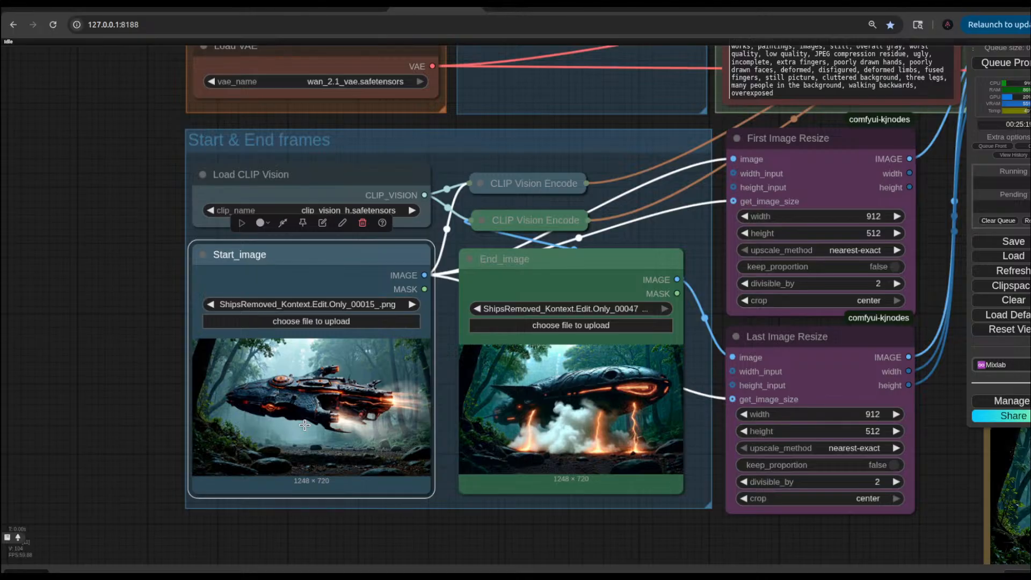
right_click(332, 422)
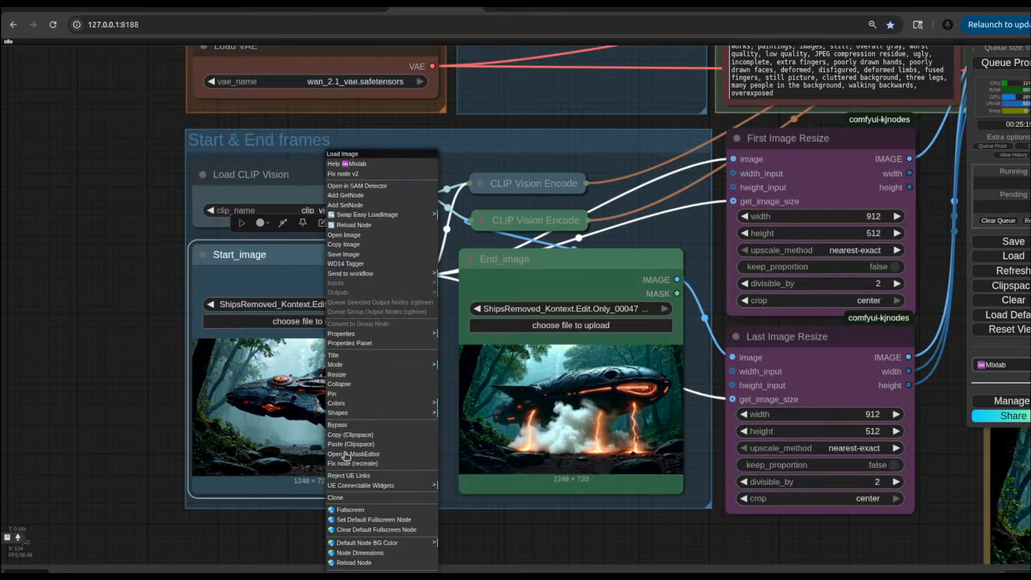
left_click(547, 436)
right_click(548, 436)
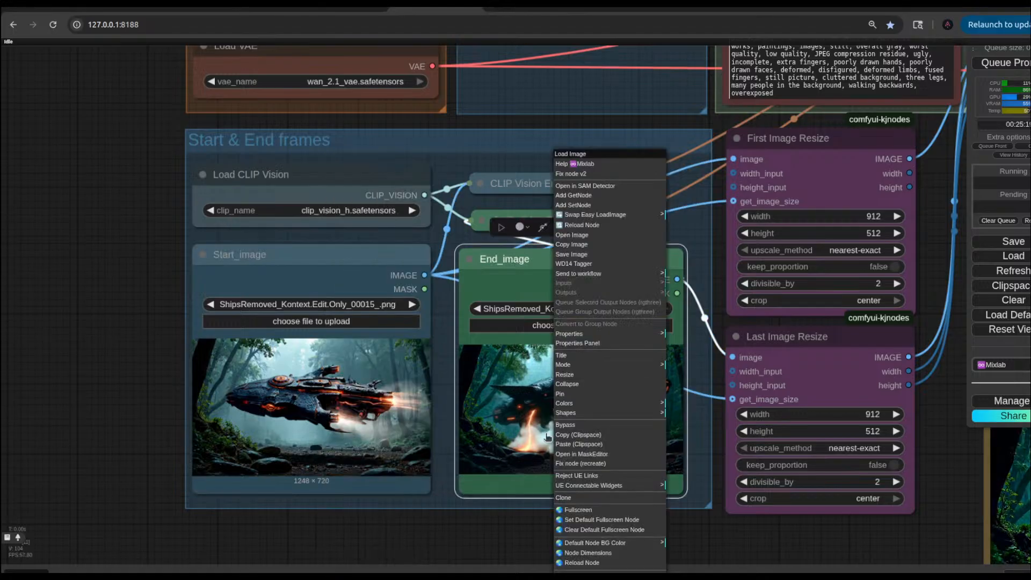
left_click(575, 446)
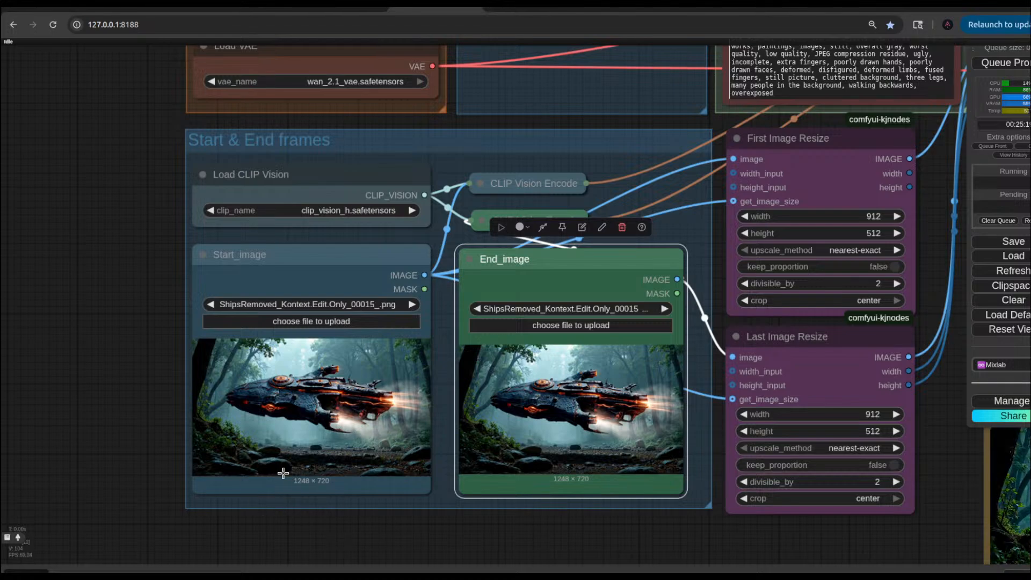
Step: Compare the Start_image and End_image pictures up close, check the video output preview, and deselect the End_image node
scroll(272, 479, "up", 4)
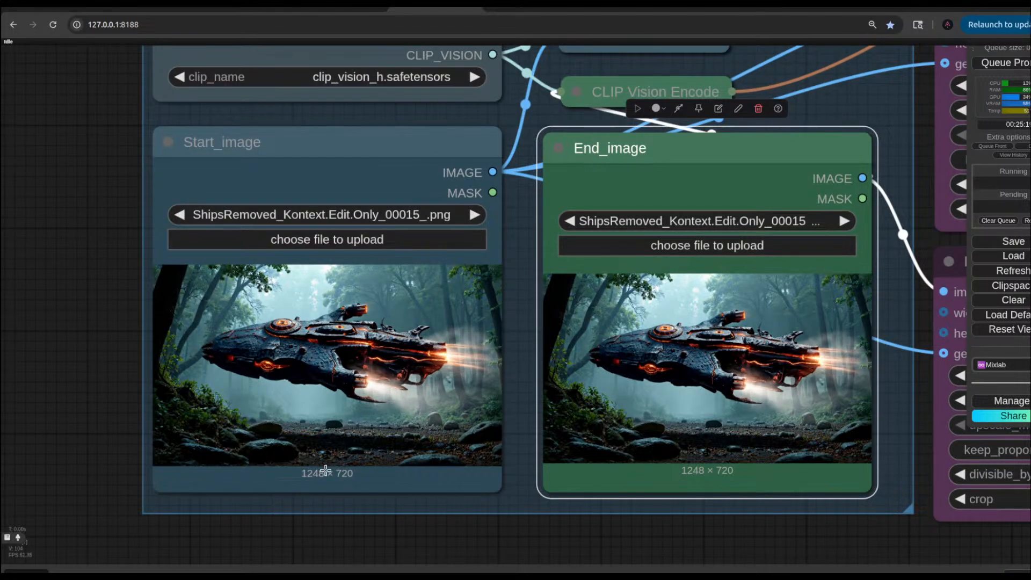
scroll(299, 485, "up", 3)
scroll(353, 493, "down", 4)
scroll(352, 493, "down", 2)
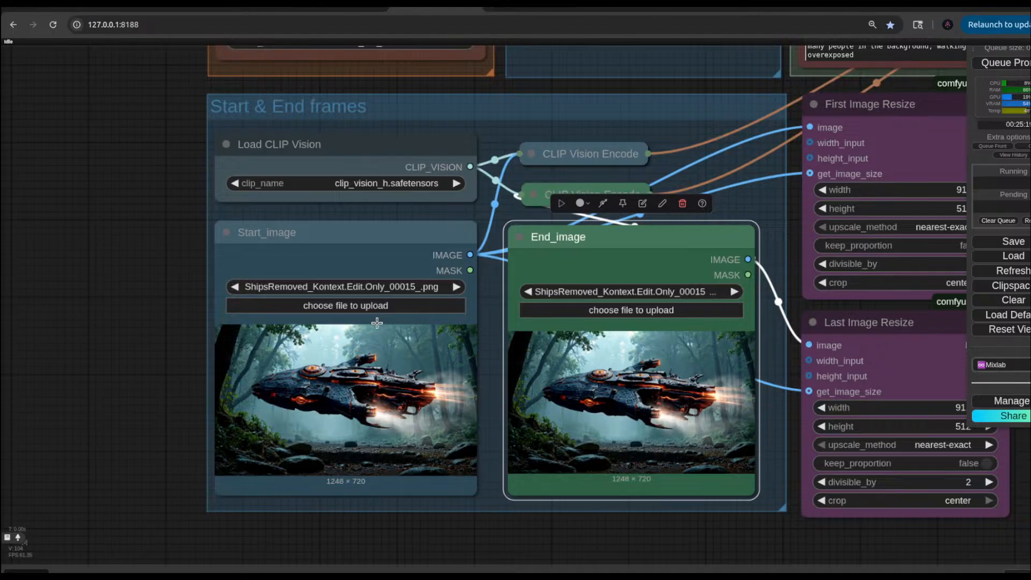
scroll(263, 348, "down", 4)
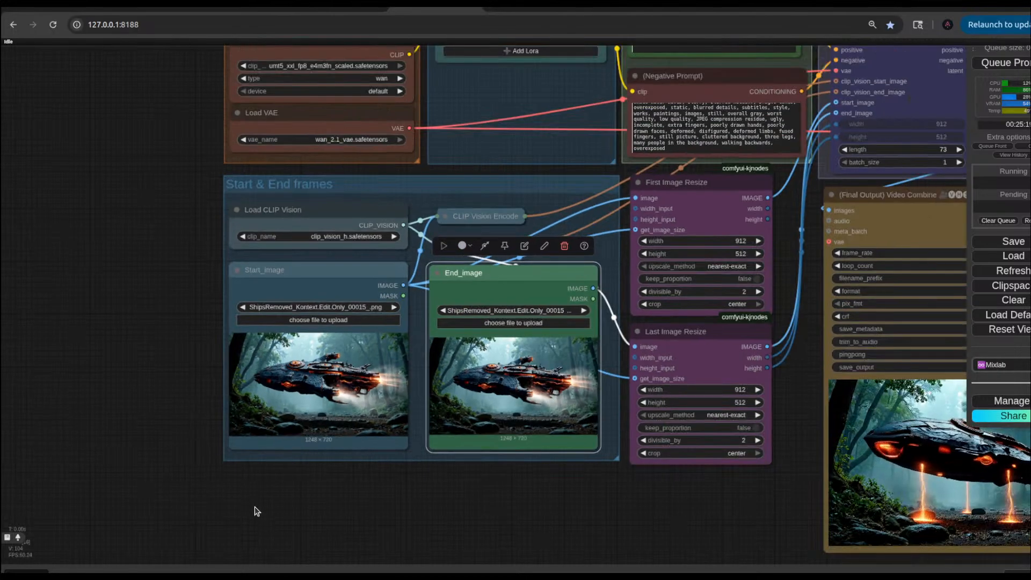
left_click_drag(255, 507, 141, 462)
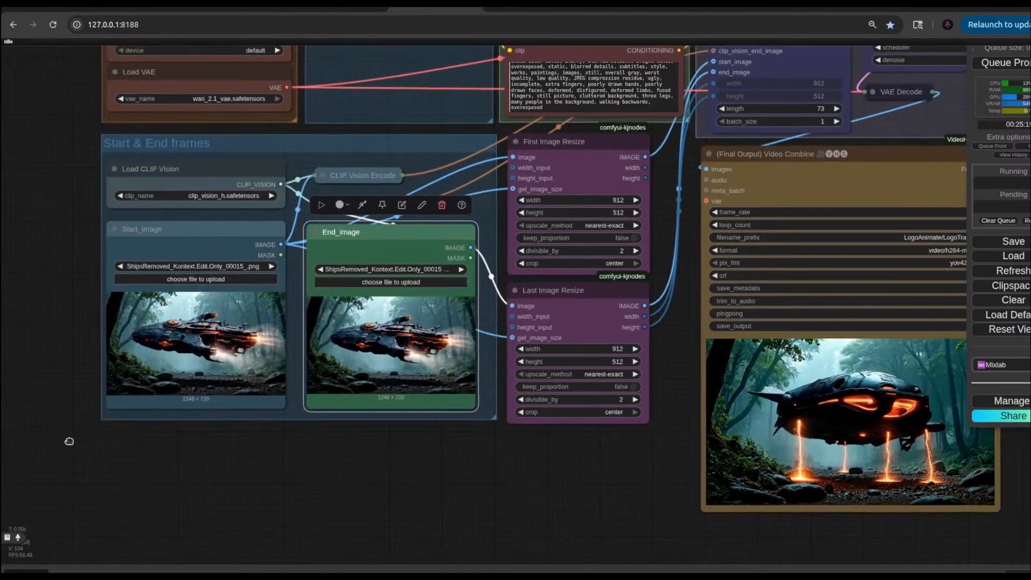
left_click(134, 480)
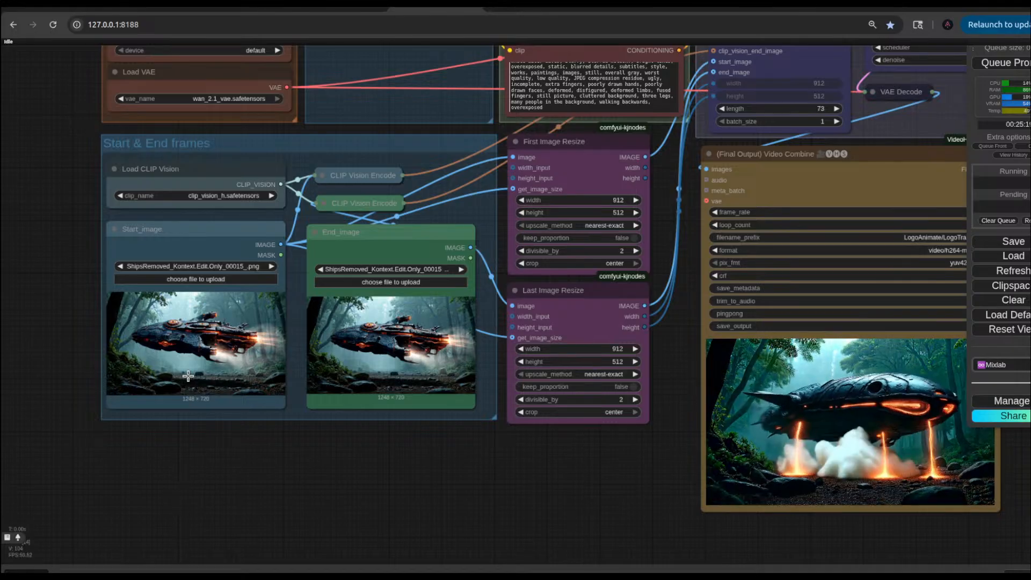
Step: Go back to the enlarged forest image in the Kontext workflow, view its full file in a separate tab, and close that tab
scroll(202, 488, "left", 5)
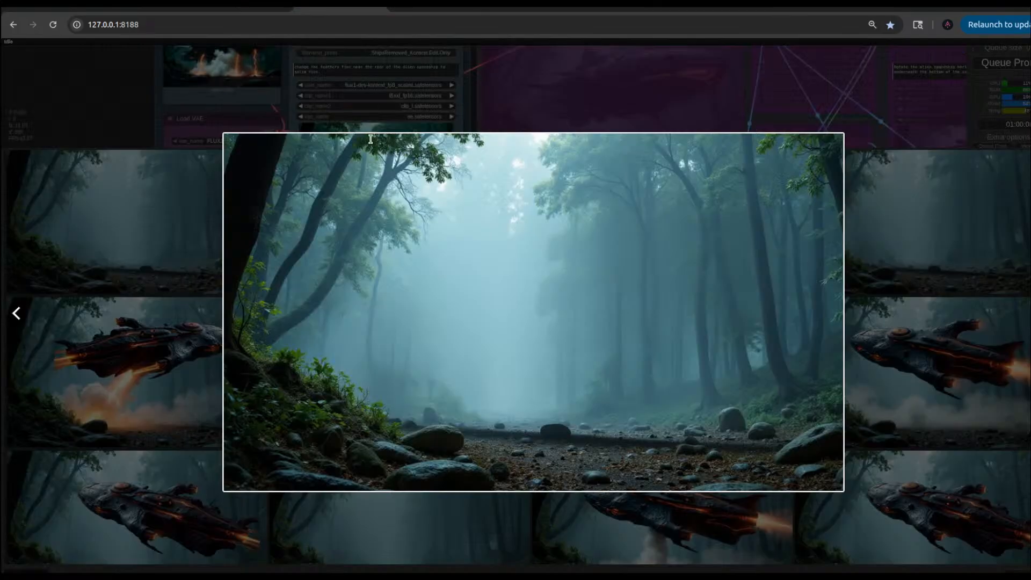
left_click(486, 320)
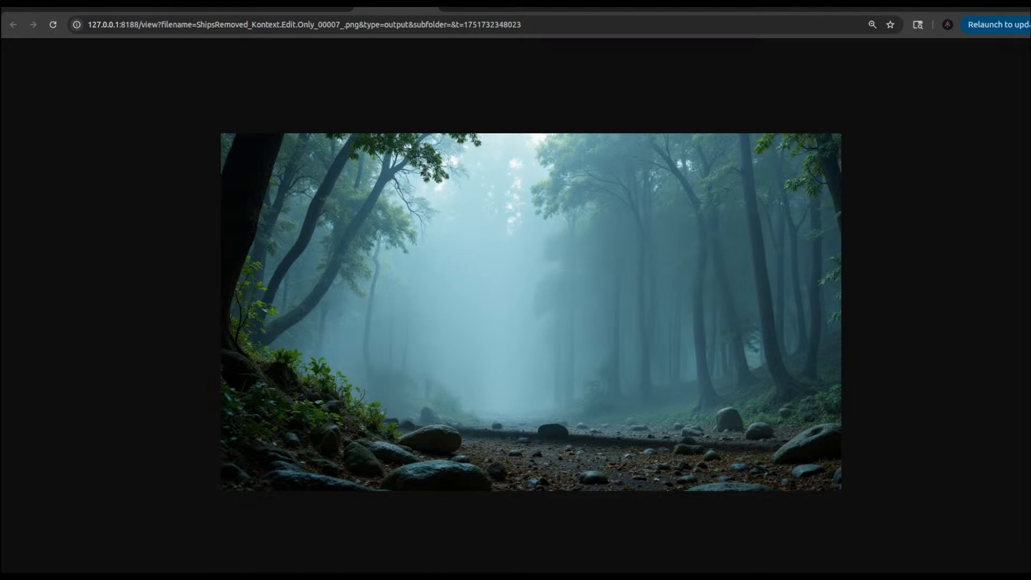
key("ctrl+w")
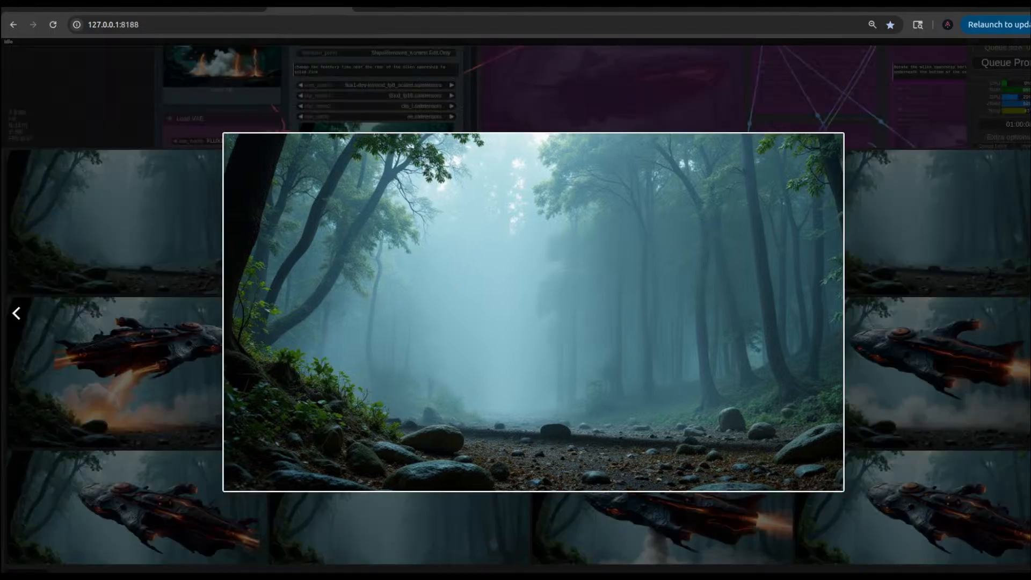
Step: Load the empty misty forest image from the Kontext workflow into the Start_image node of the Wan 2.1 First & Last Frame workflow
key("ctrl+Page_Up")
left_click(483, 8)
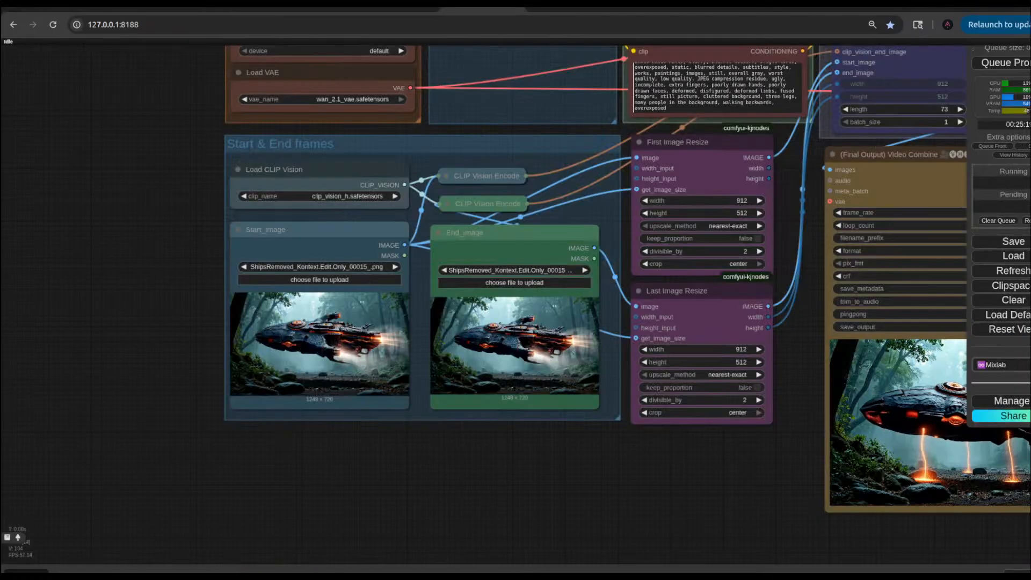
left_click_drag(483, 8, 333, 343)
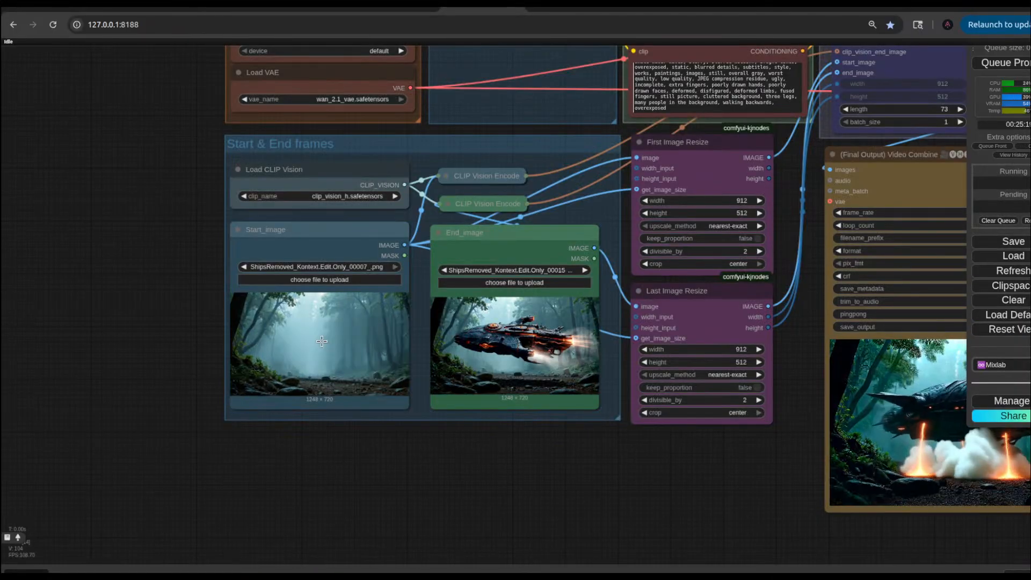
Step: Examine the First & Last Frame workflow, including the start and end frames, resize nodes, output video, Lora loader and prompts
scroll(544, 482, "right", 3)
scroll(544, 481, "up", 1)
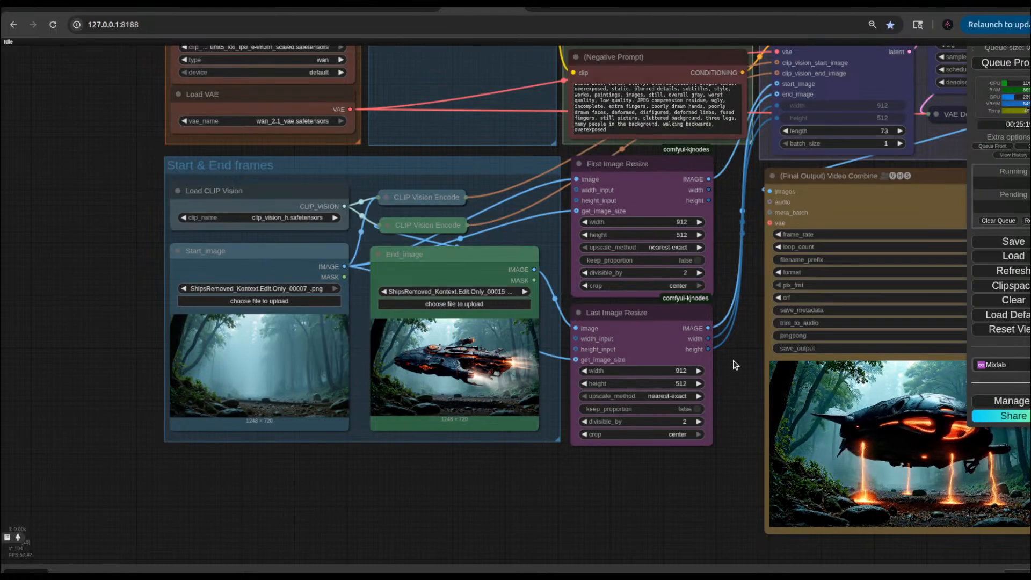
left_click_drag(722, 230, 721, 403)
scroll(722, 403, "down", 2)
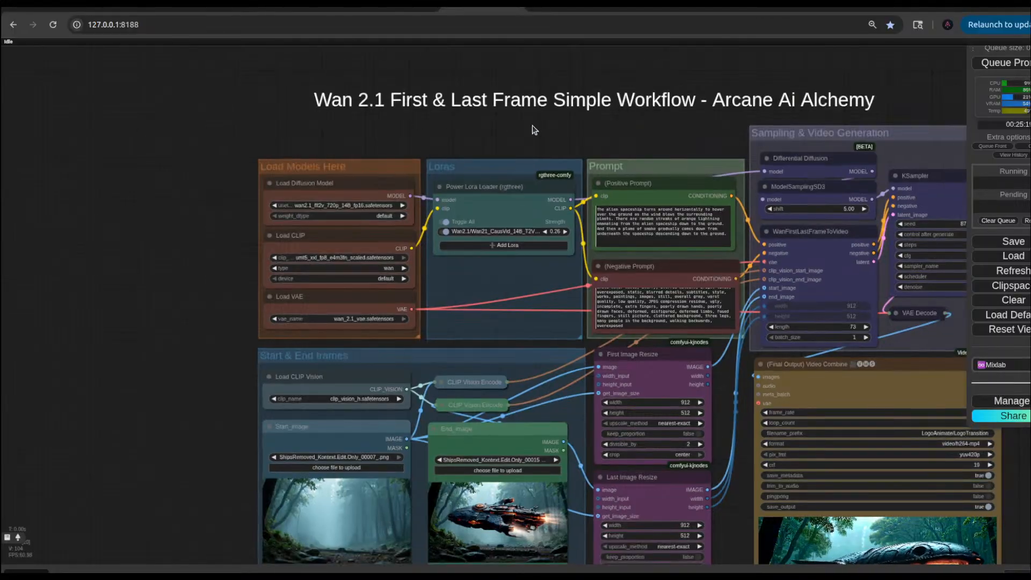
left_click_drag(722, 432, 625, 270)
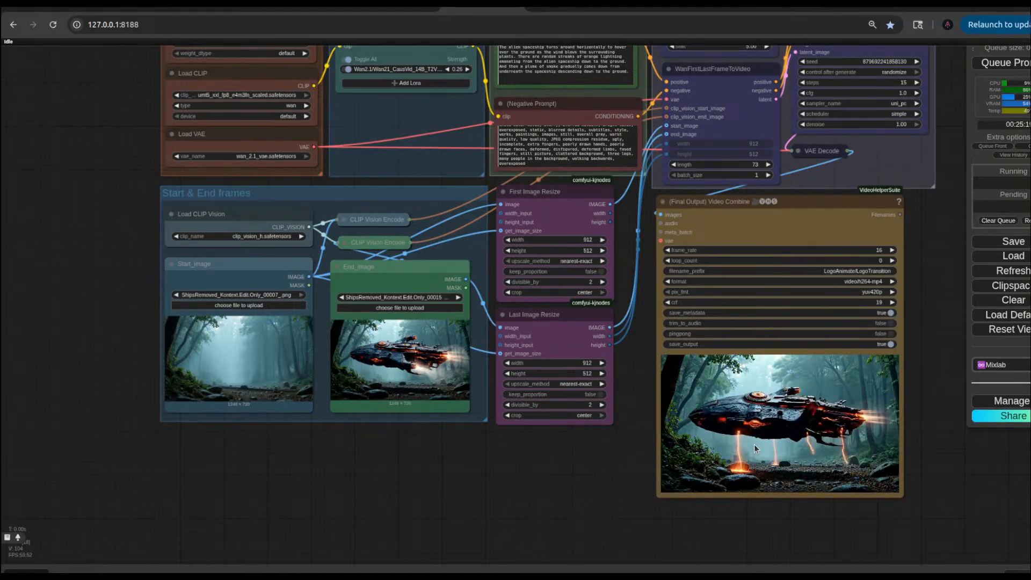
left_click_drag(629, 262, 672, 452)
scroll(577, 235, "up", 5)
scroll(578, 235, "up", 4)
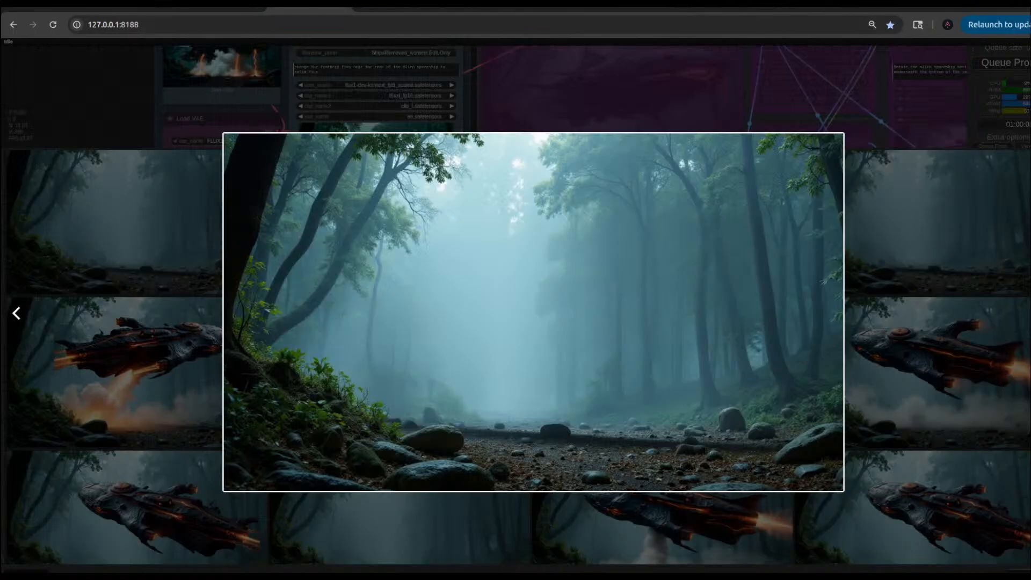
Step: Return to the Kontext workflow, close the enlarged forest image, and shrink the image feed to about half its height
left_click(120, 125)
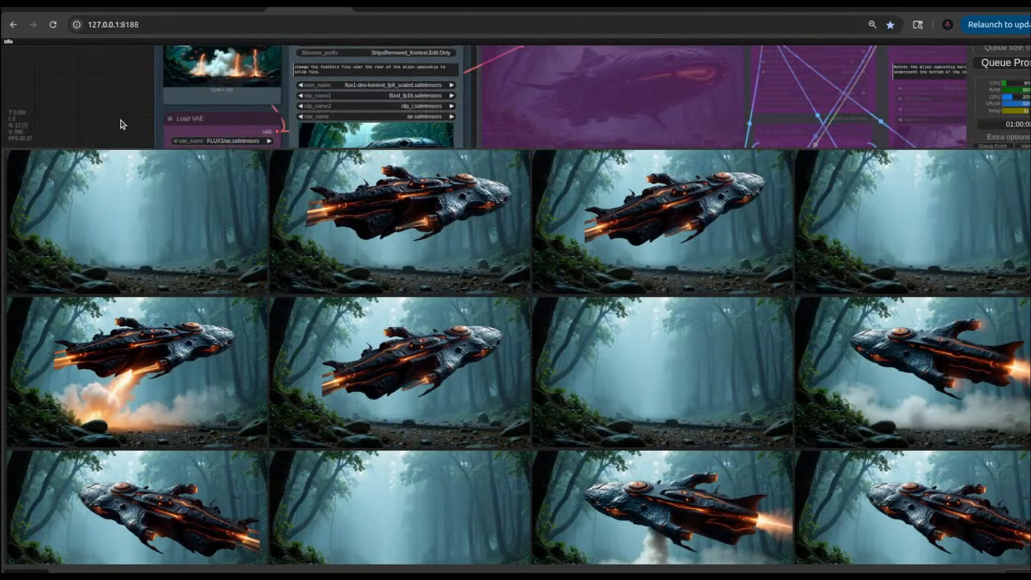
scroll(120, 124, "down", 5)
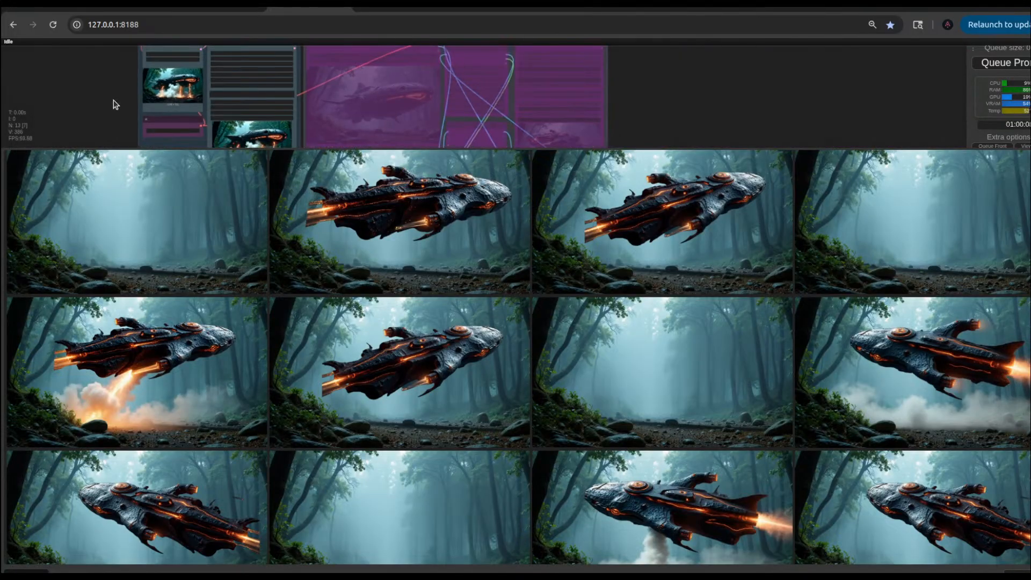
left_click_drag(114, 100, 263, 118)
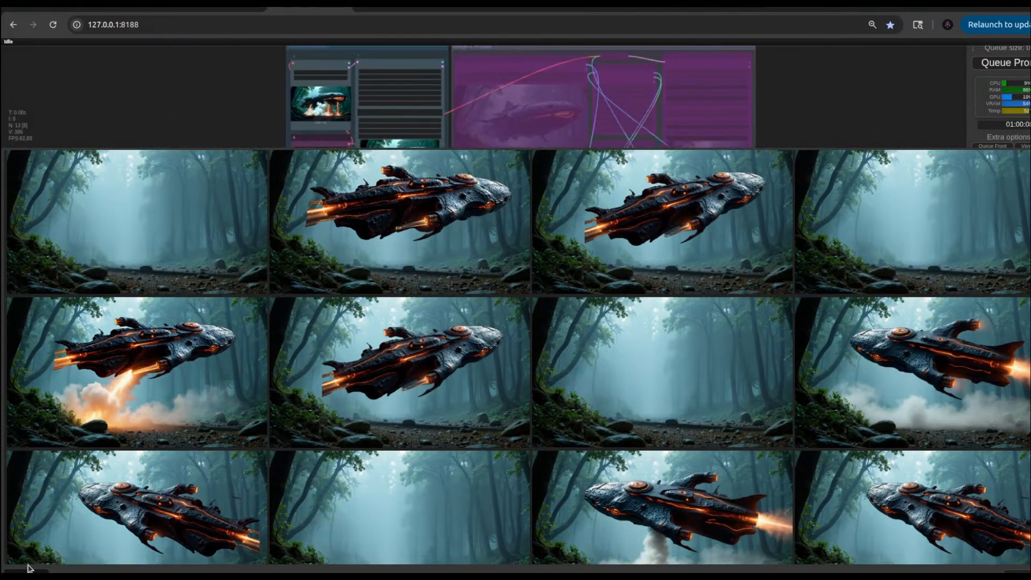
mouse_move(30, 571)
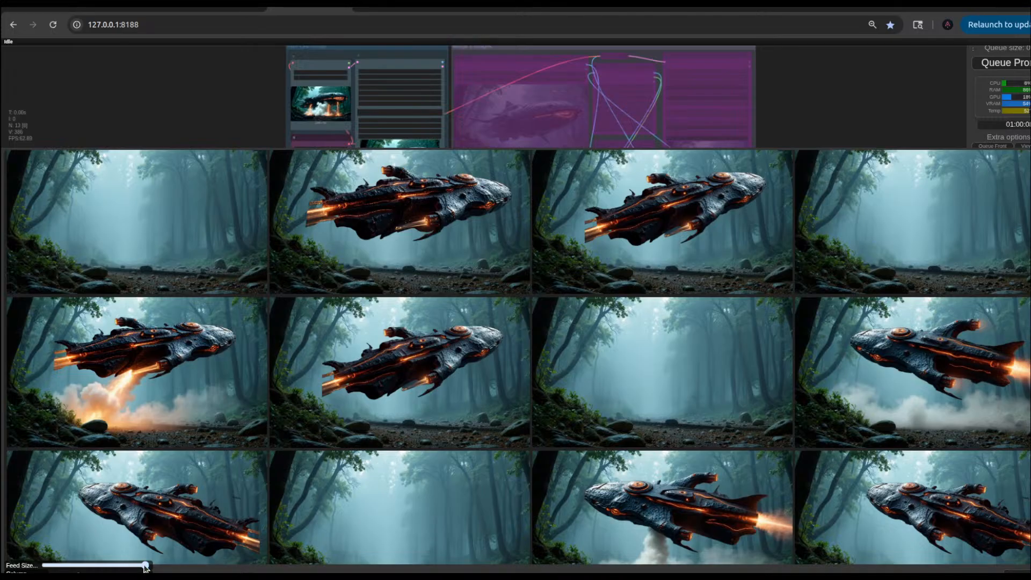
left_click_drag(145, 565, 79, 565)
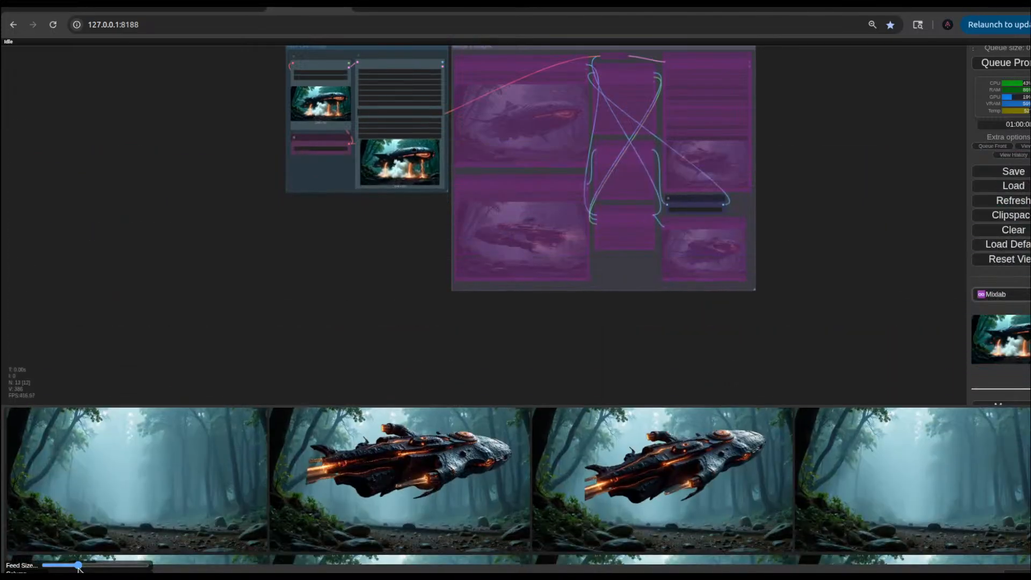
left_click_drag(322, 231, 361, 326)
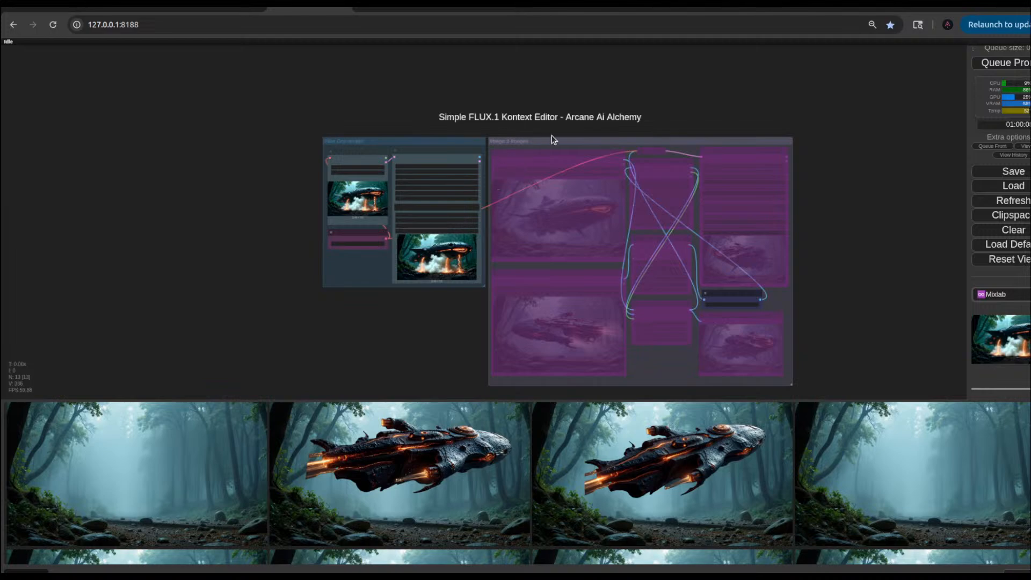
Step: Select all nodes in the image-merging group of the Kontext workflow and turn off their bypass
left_click_drag(552, 135, 737, 356)
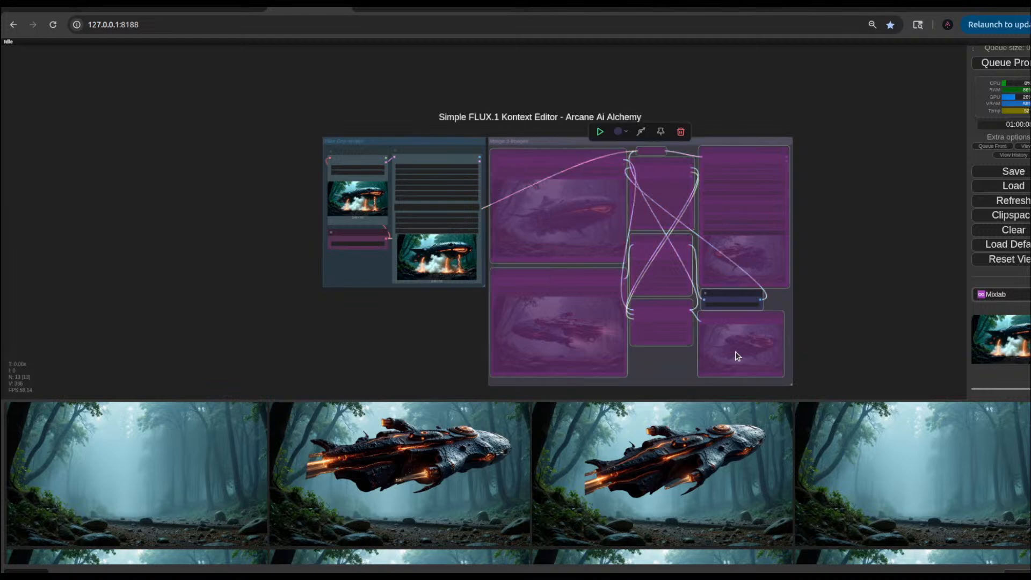
left_click(640, 131)
scroll(422, 361, "up", 5)
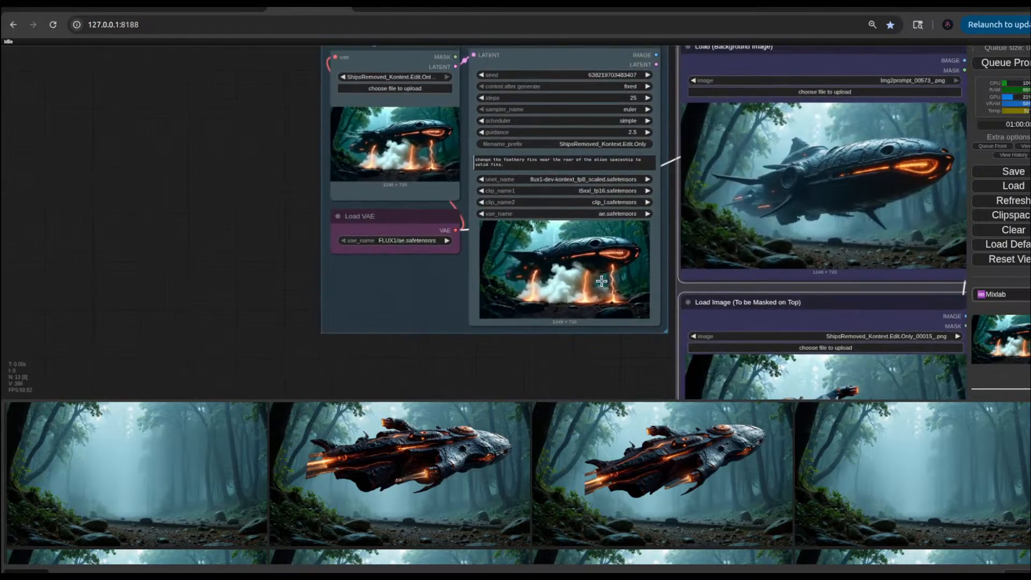
left_click_drag(610, 360, 472, 310)
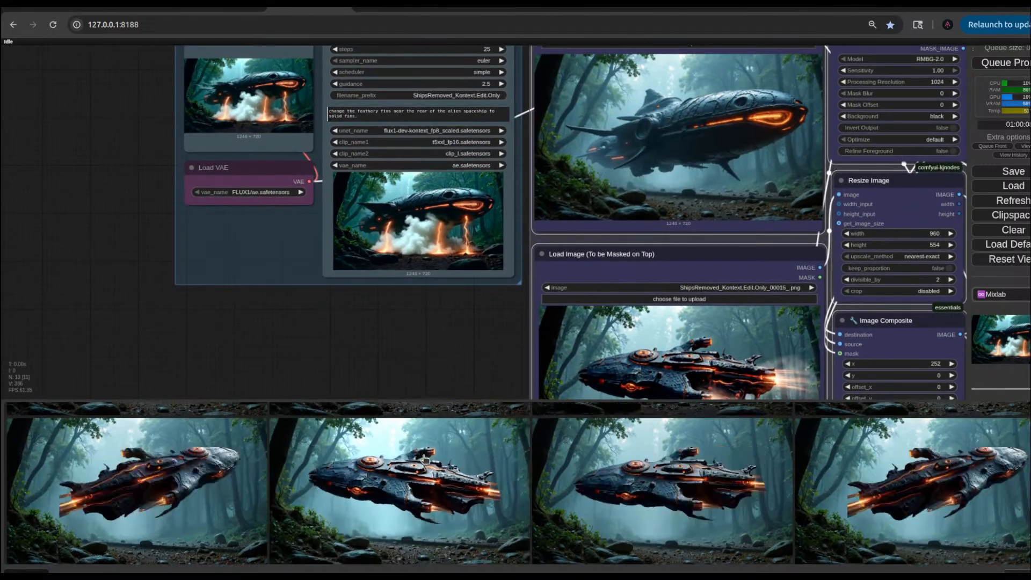
Step: Look through the image feed for the earlier spaceship edits with lightning and smoke, composited ships and altered fins
scroll(324, 461, "up", 1)
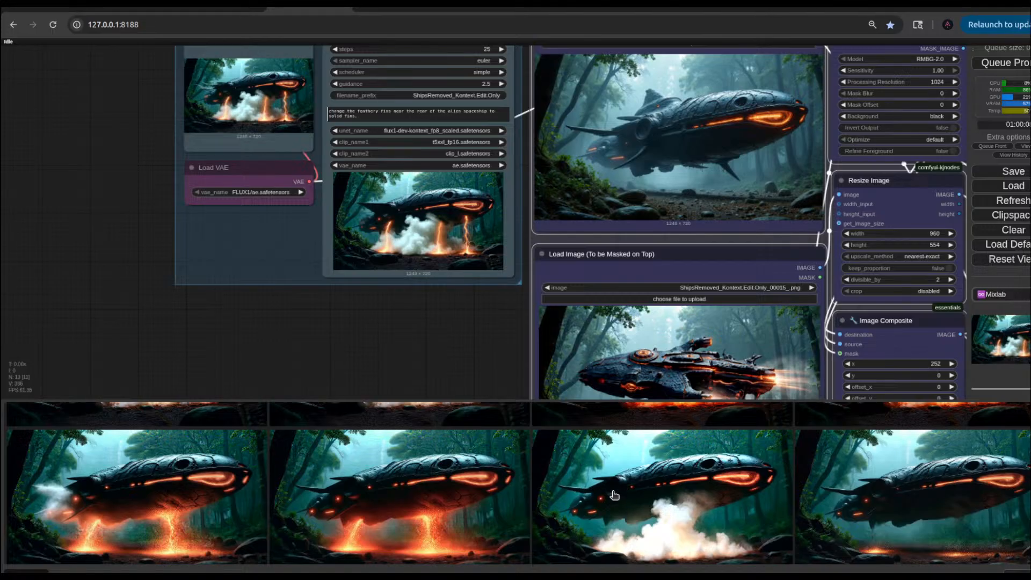
scroll(651, 507, "down", 1)
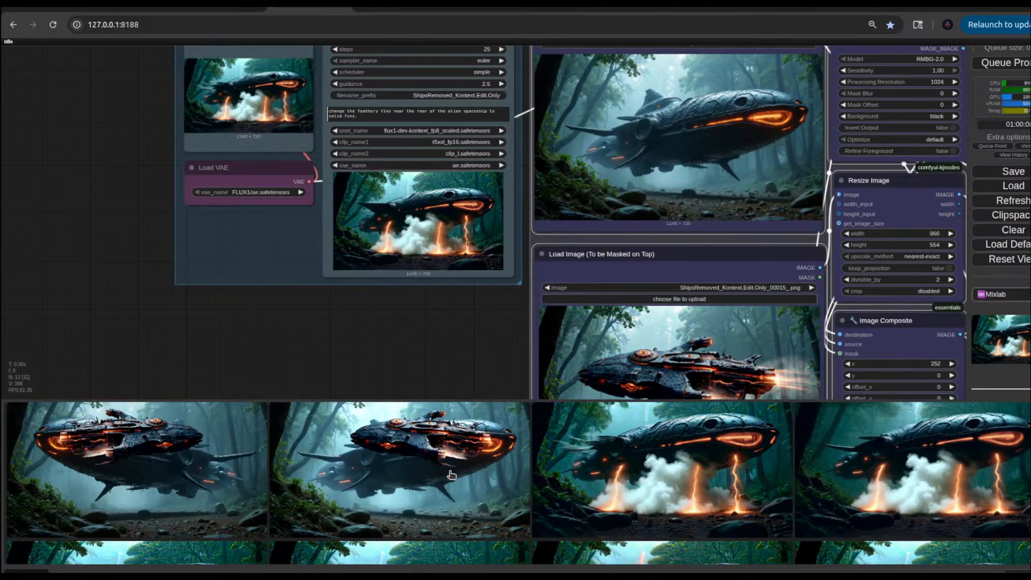
scroll(451, 500, "up", 2)
scroll(451, 500, "down", 2)
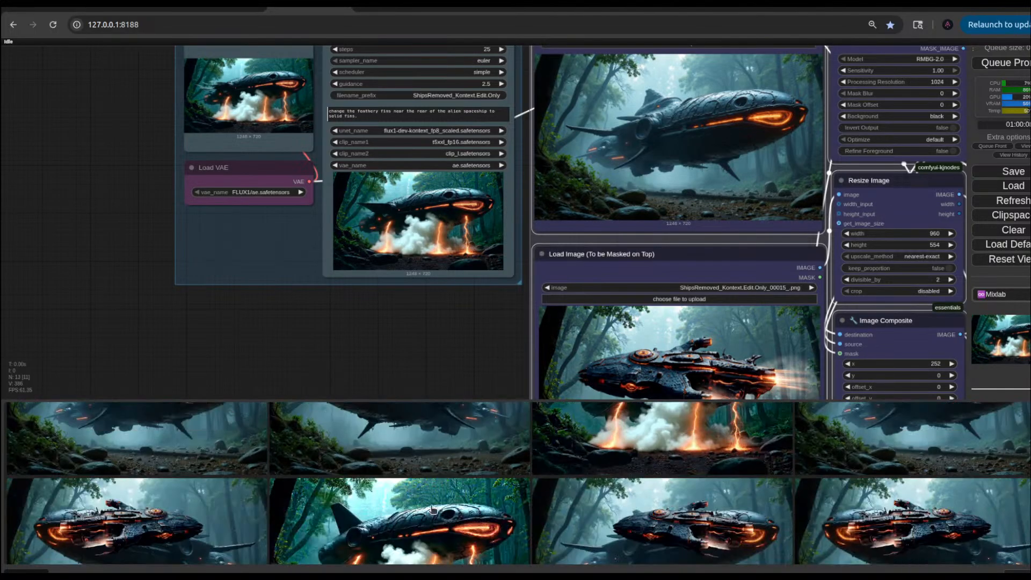
scroll(553, 468, "down", 5)
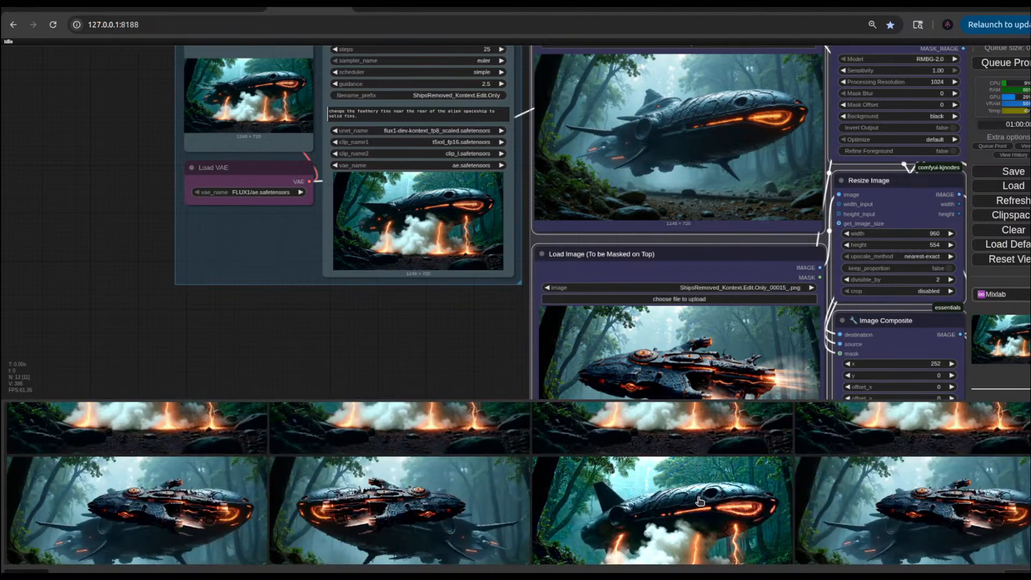
scroll(590, 473, "up", 3)
scroll(634, 475, "down", 3)
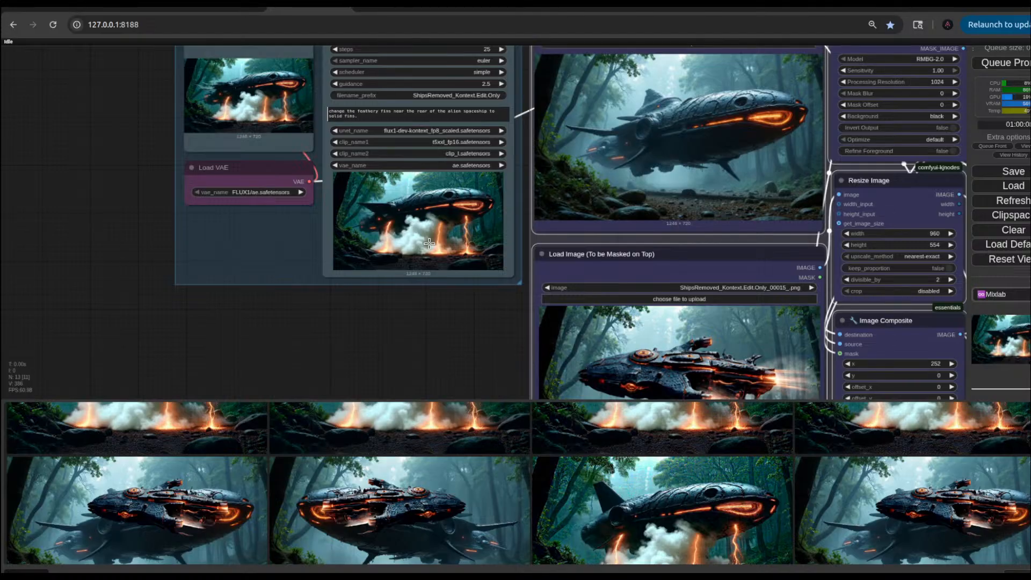
scroll(531, 475, "up", 3)
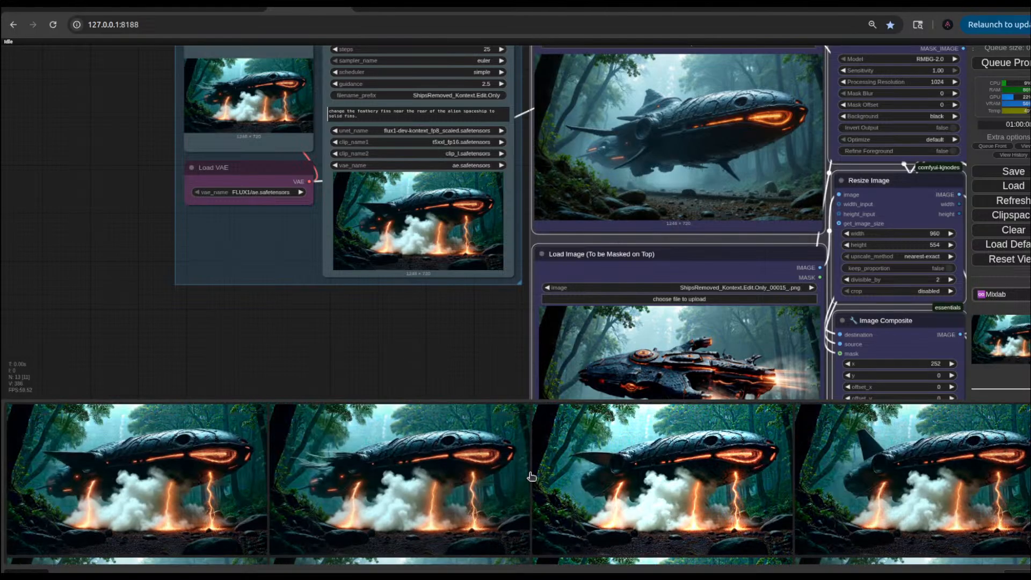
Step: Look through the other open video workflows and return to the Wan 2.1 First & Last Frame workflow
left_click(473, 8)
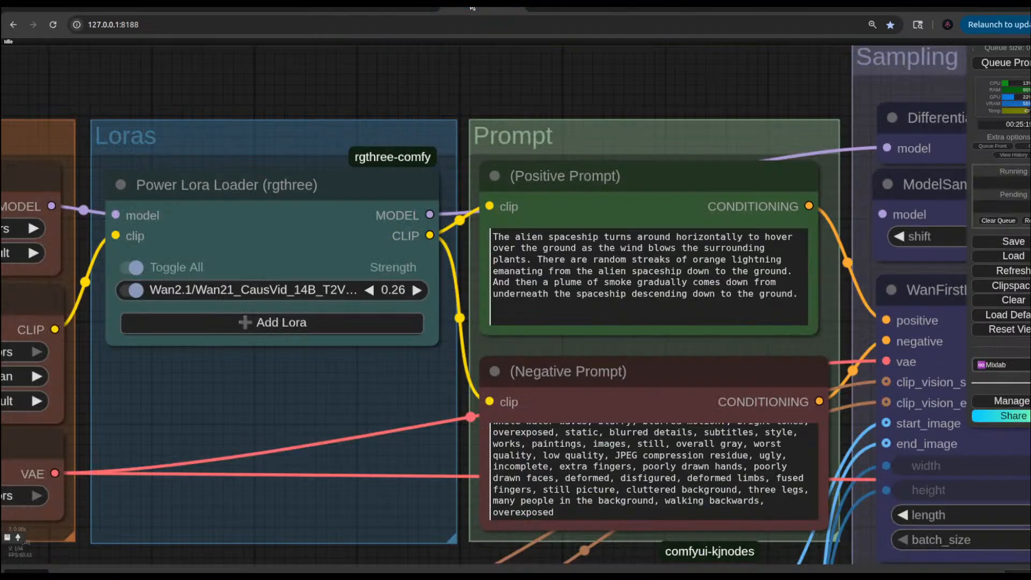
left_click(574, 8)
left_click(503, 9)
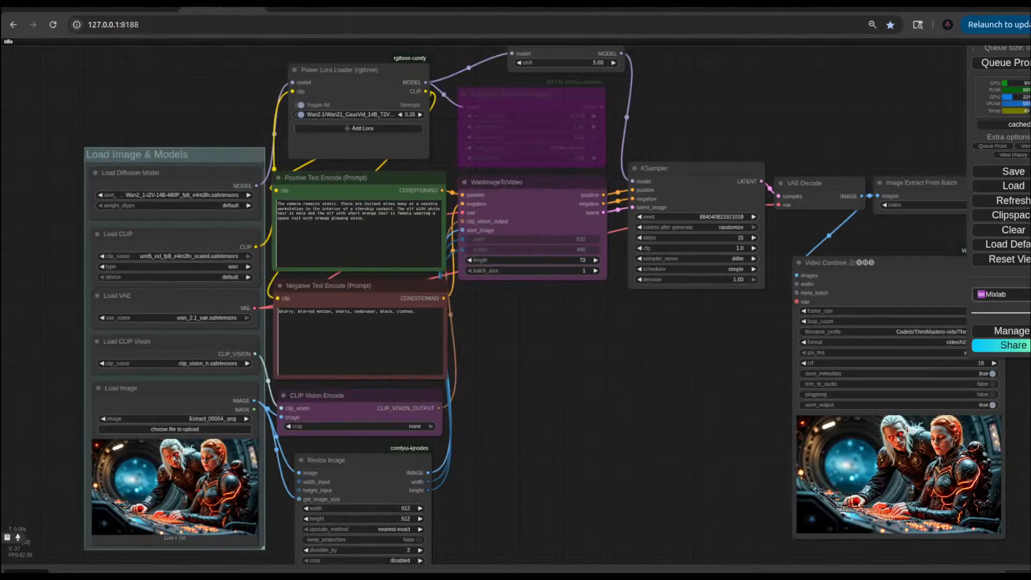
left_click(562, 9)
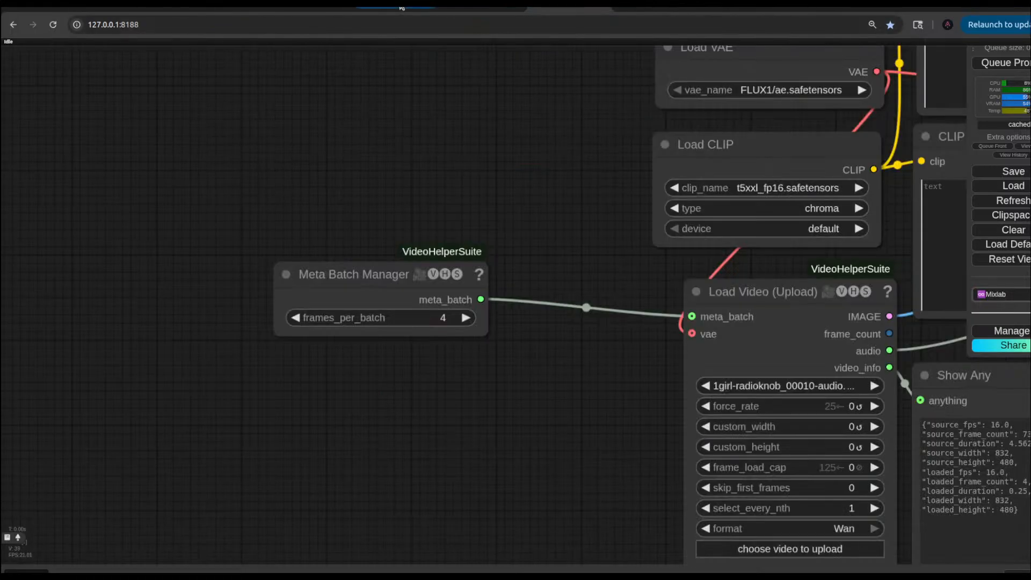
left_click(464, 7)
Step: Examine the End_image picture, final output video, WanFirstLastFrameToVideo node and Start & End frames group, ending with an overview of the workflow
scroll(458, 283, "down", 10)
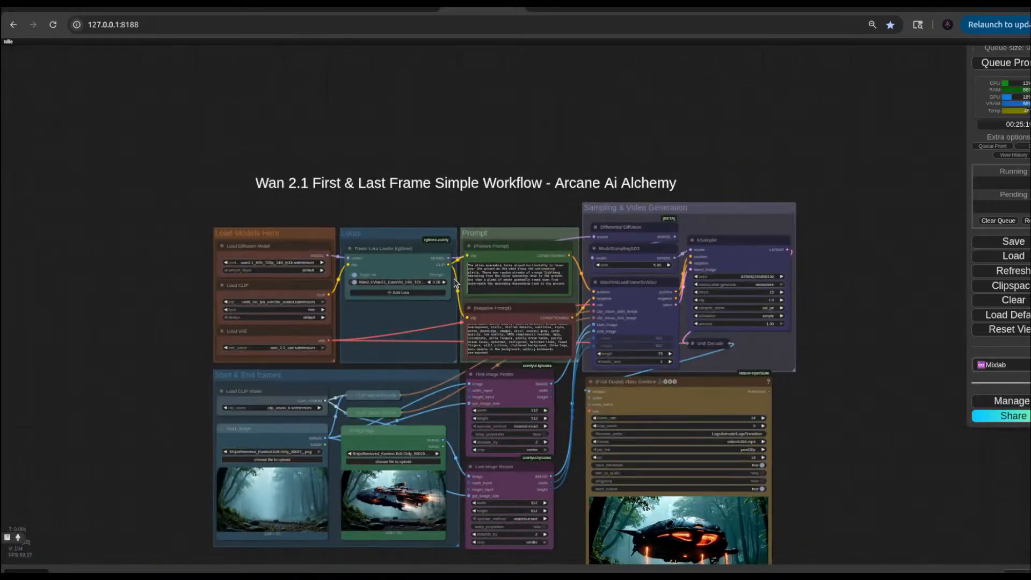
left_click_drag(198, 472, 251, 349)
scroll(457, 397, "up", 13)
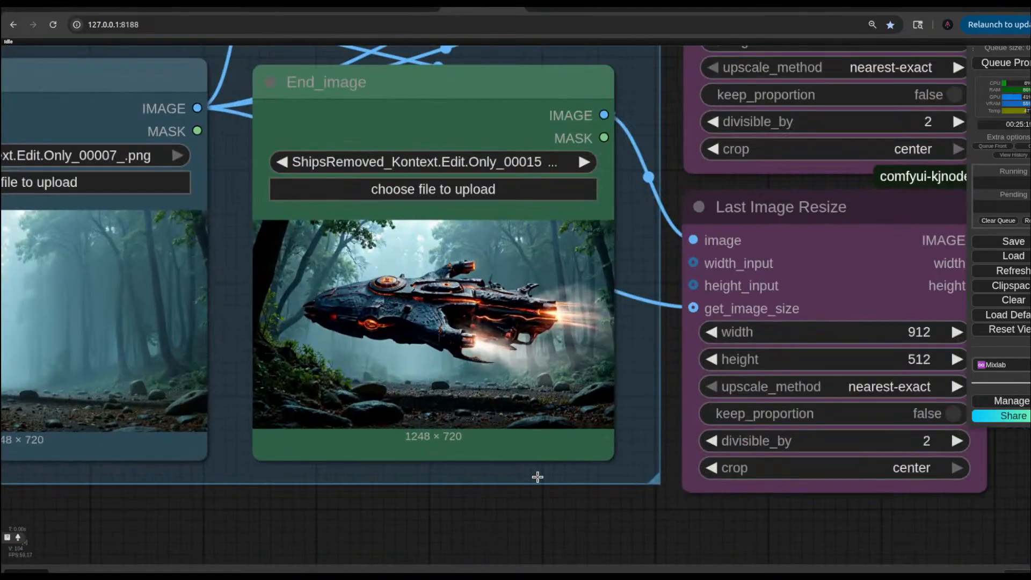
left_click_drag(921, 545, 302, 399)
scroll(603, 474, "down", 3)
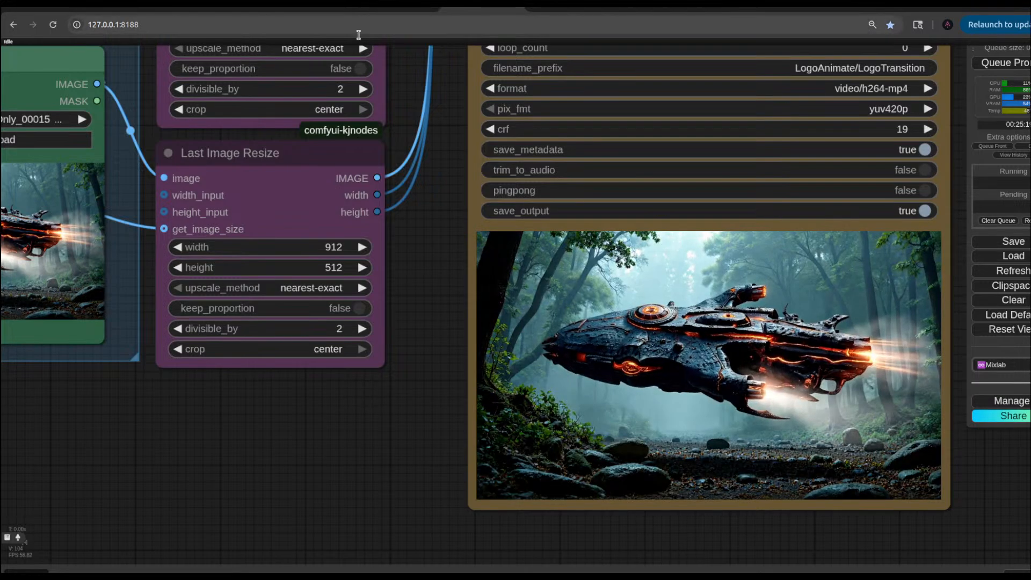
left_click_drag(409, 260, 457, 483)
left_click_drag(468, 198, 528, 398)
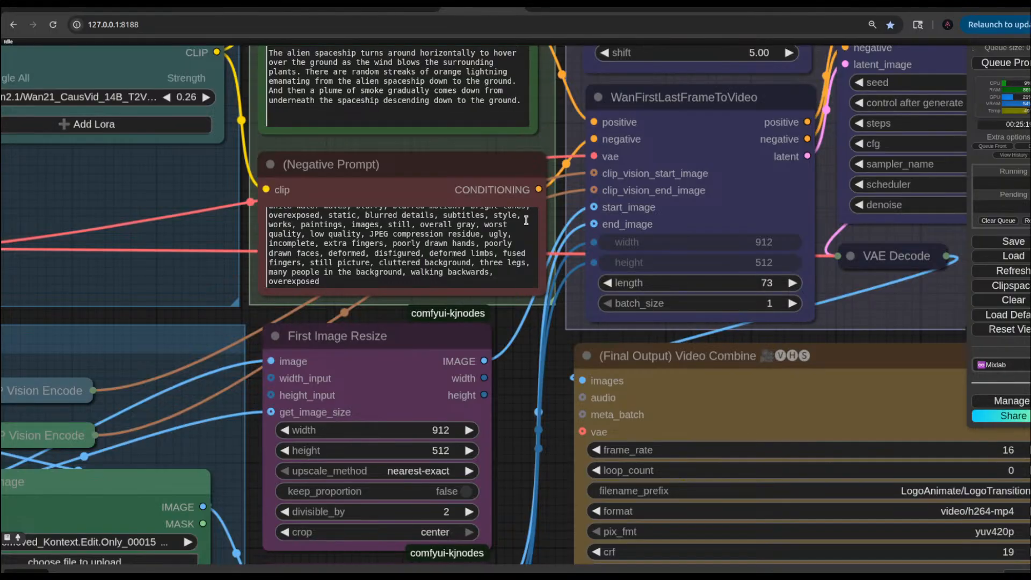
left_click_drag(521, 372, 734, 227)
scroll(597, 427, "down", 3)
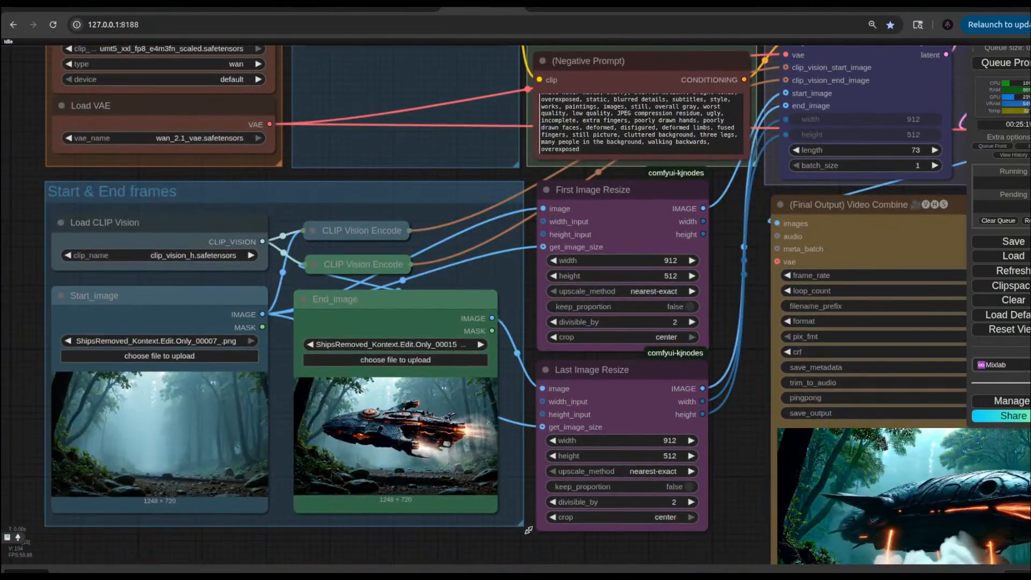
left_click_drag(506, 542, 639, 519)
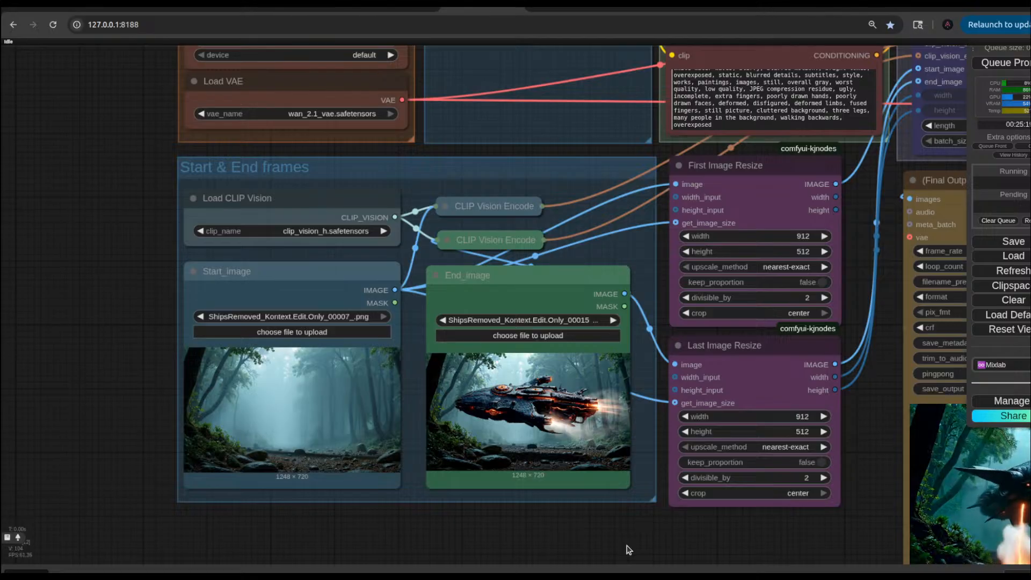
scroll(626, 525, "down", 5)
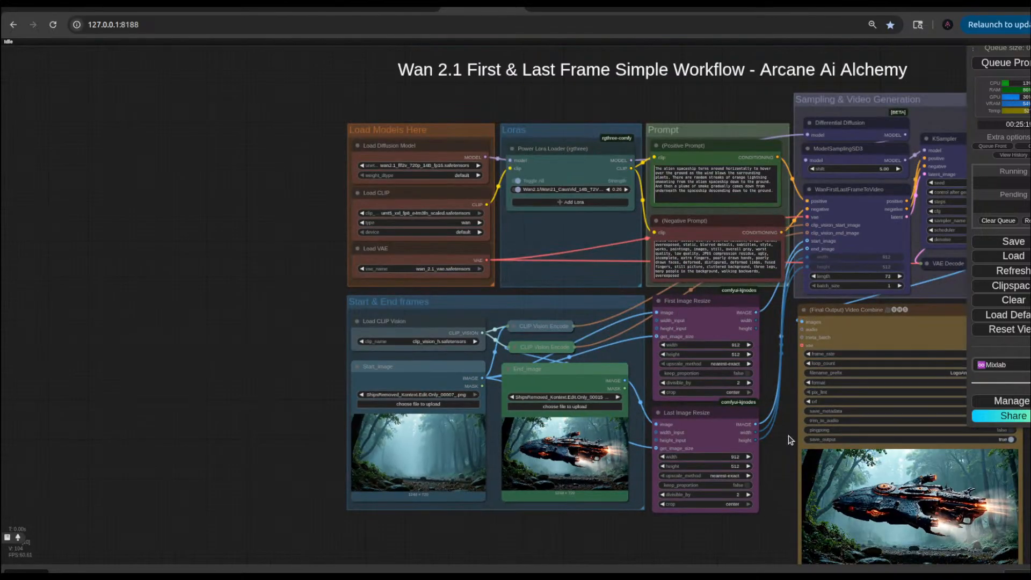
left_click_drag(788, 437, 615, 457)
left_click_drag(615, 458, 613, 418)
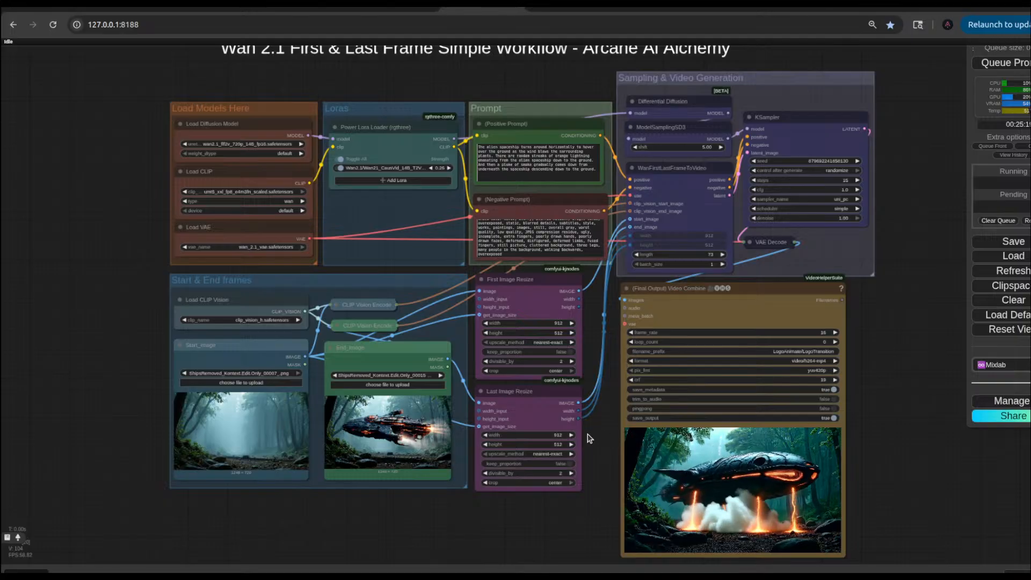
Step: Cut the positive prompt down to its opening words and reword them as "An alien spaceship"
scroll(453, 83, "up", 7)
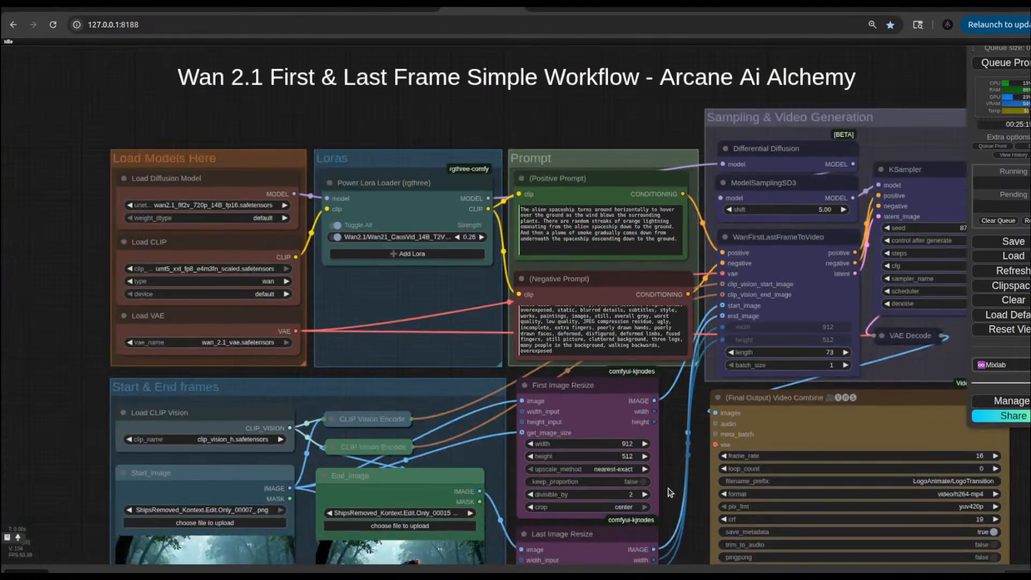
scroll(671, 491, "up", 5)
left_click_drag(665, 328, 677, 452)
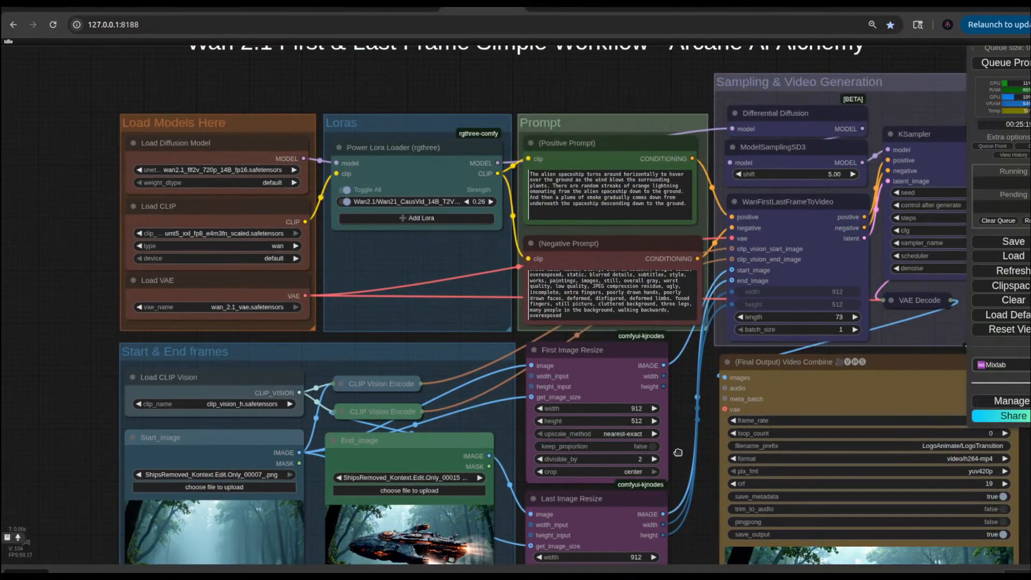
left_click(686, 206)
left_click_drag(671, 205, 590, 169)
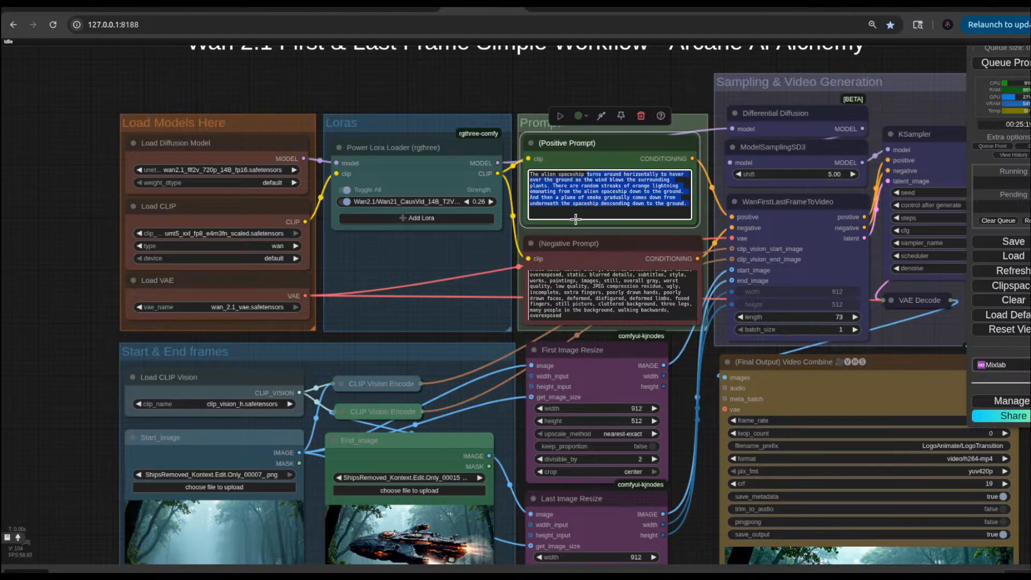
key("BackSpace")
mouse_move(540, 175)
left_mouse_down()
mouse_move(585, 175)
mouse_move(537, 175)
left_mouse_up()
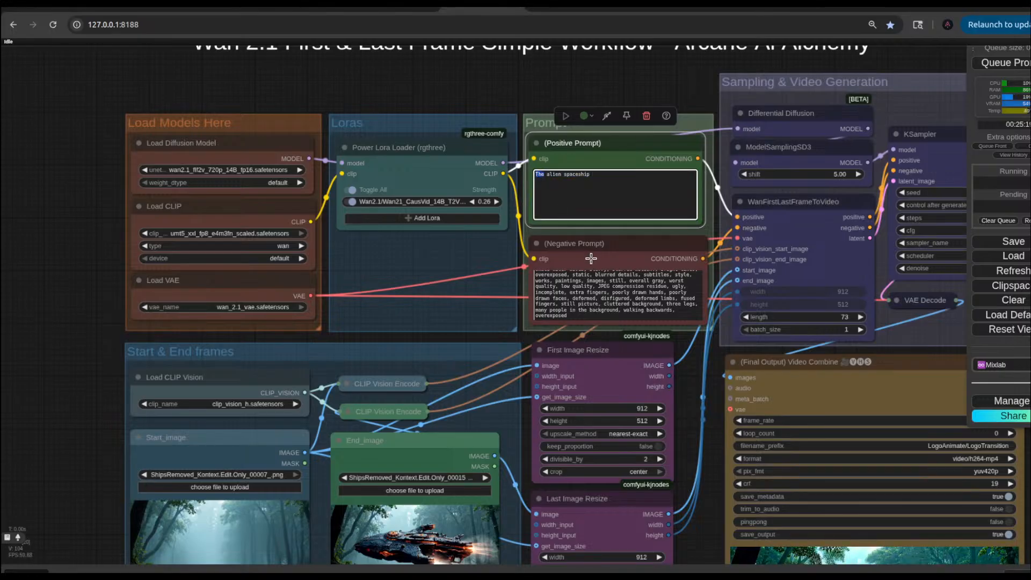
type("An")
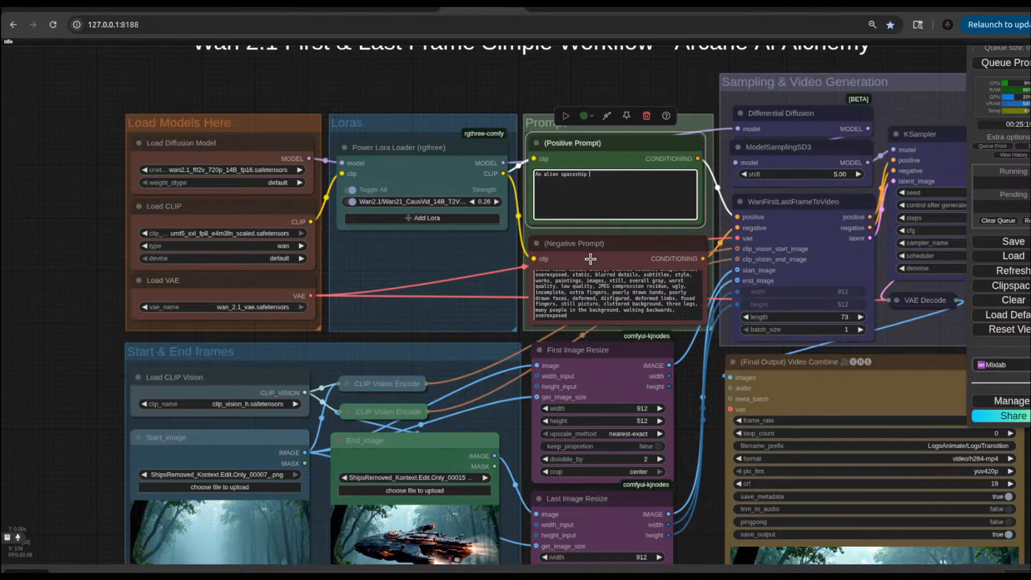
Step: Continue the positive prompt after "An alien spaceship" with the words "suddenly flies"
type(" fly")
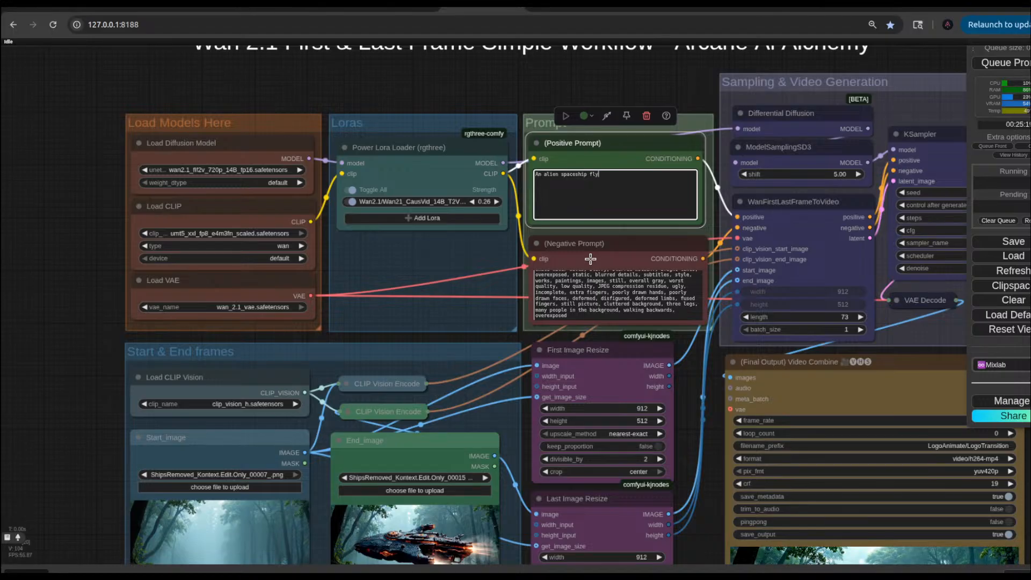
key("BackSpace")
key("BackSpace")
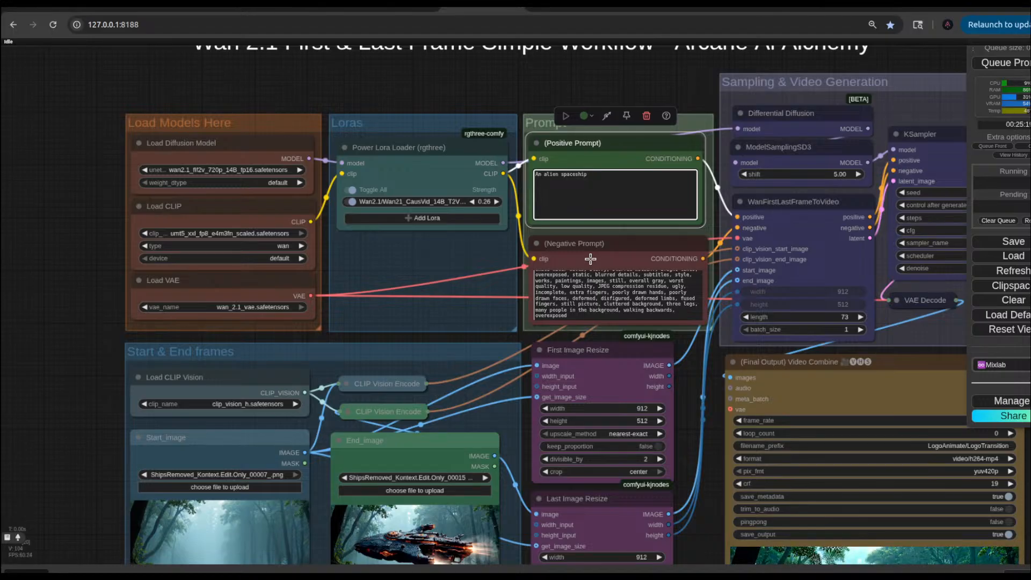
type("suddenly")
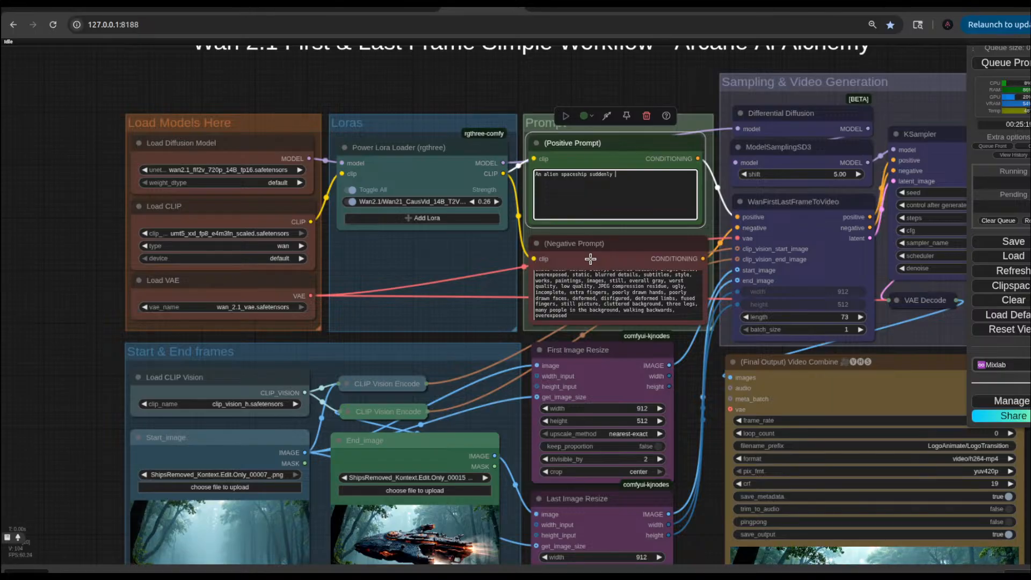
type(" f;y")
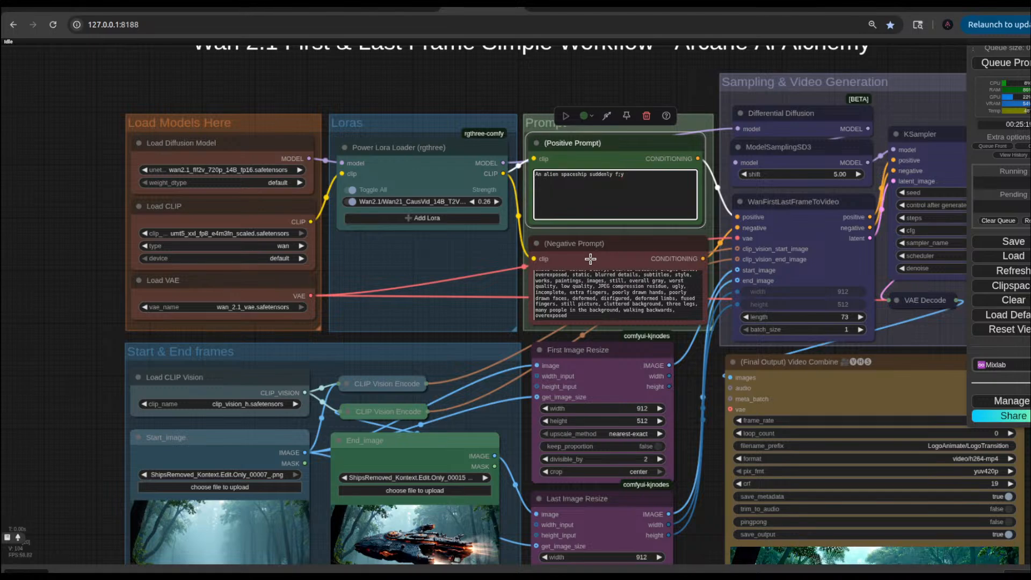
key("BackSpace")
key("BackSpace")
type("lys i")
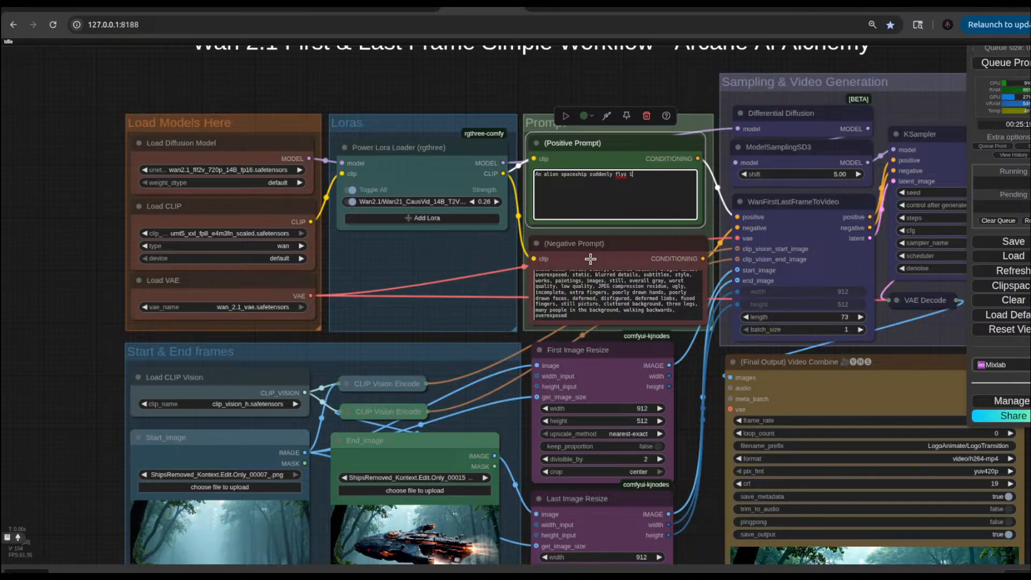
key("BackSpace")
key("BackSpace")
key("BackSpace")
key("BackSpace")
type("ies")
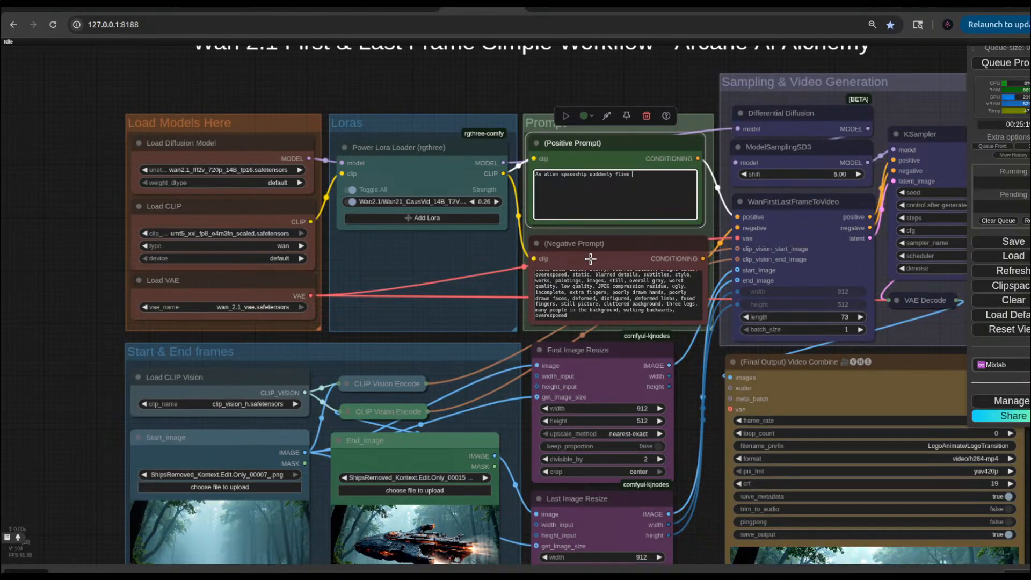
Step: Extend the positive prompt's sentence with "into the frame from the viewers"
type("int")
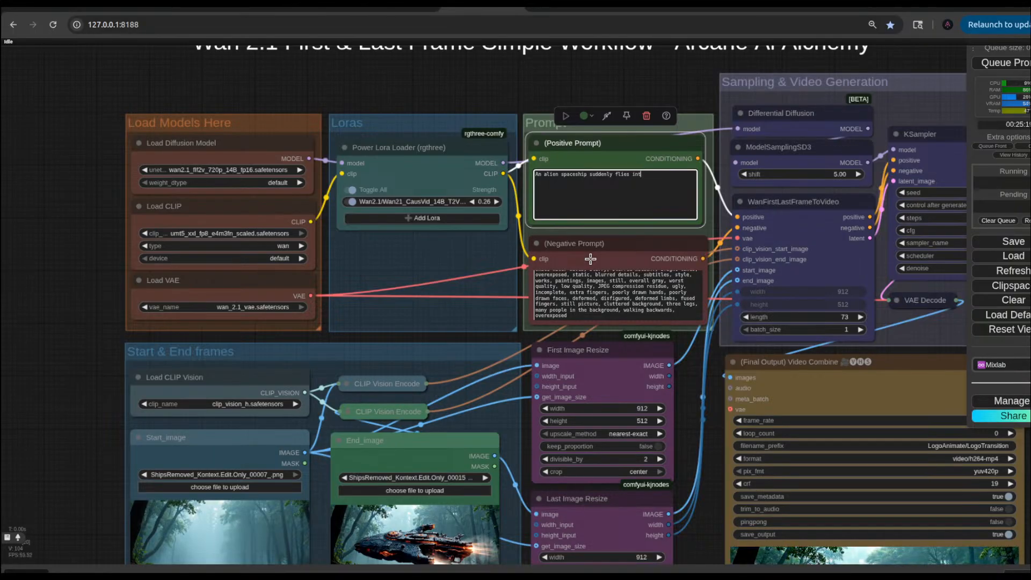
type("o the ")
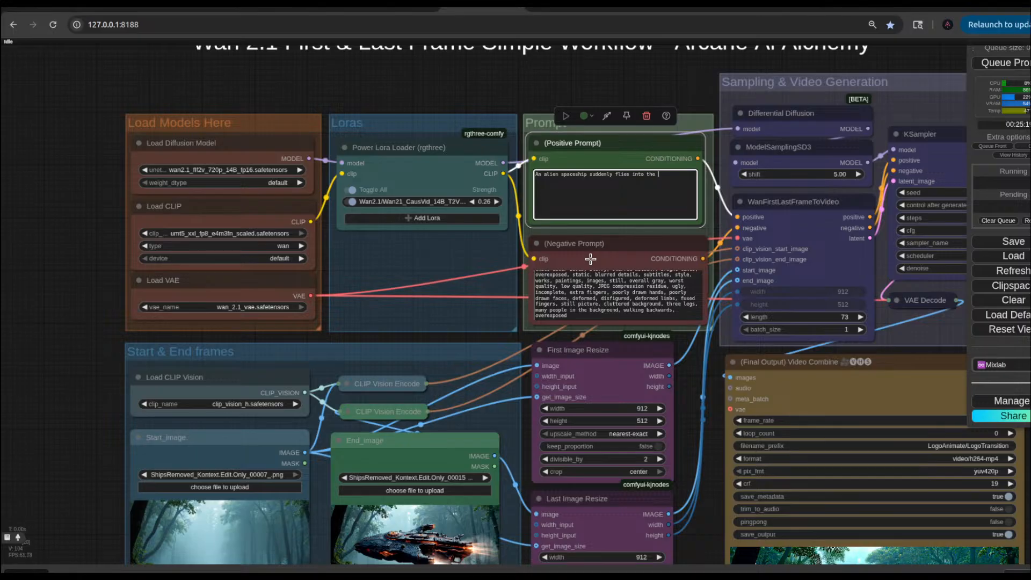
type("frame")
type("from the ")
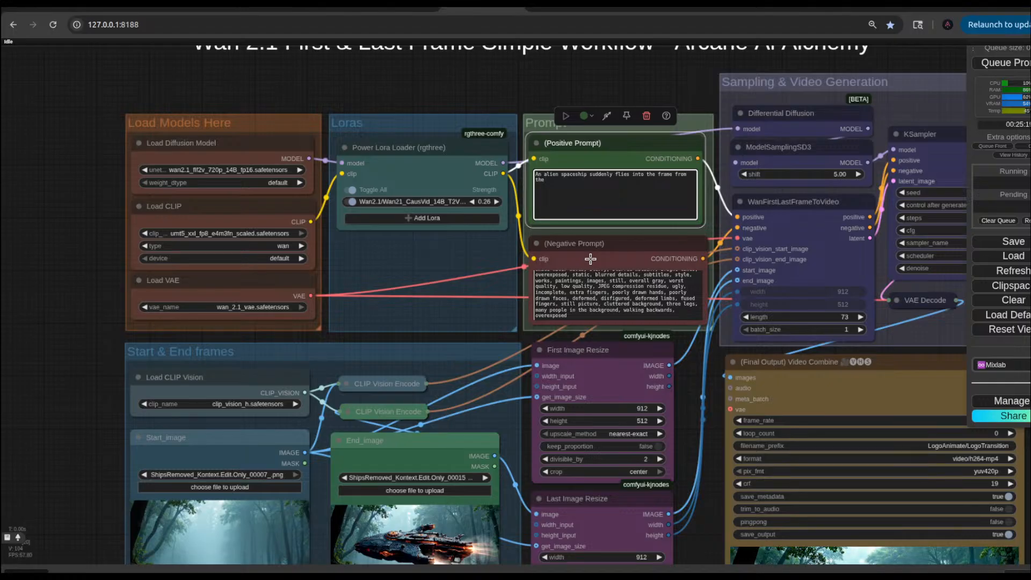
type("viewe")
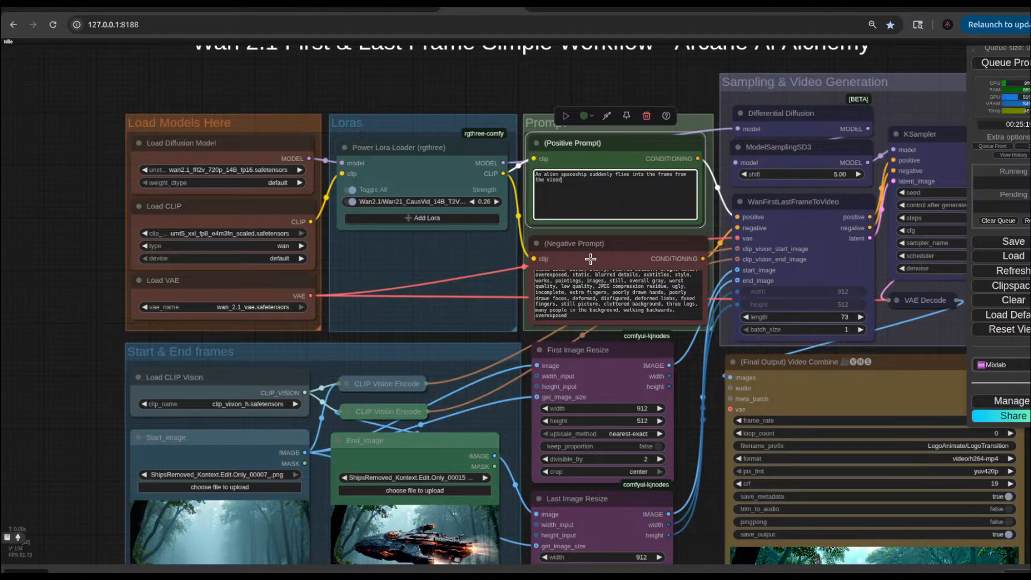
type("rs")
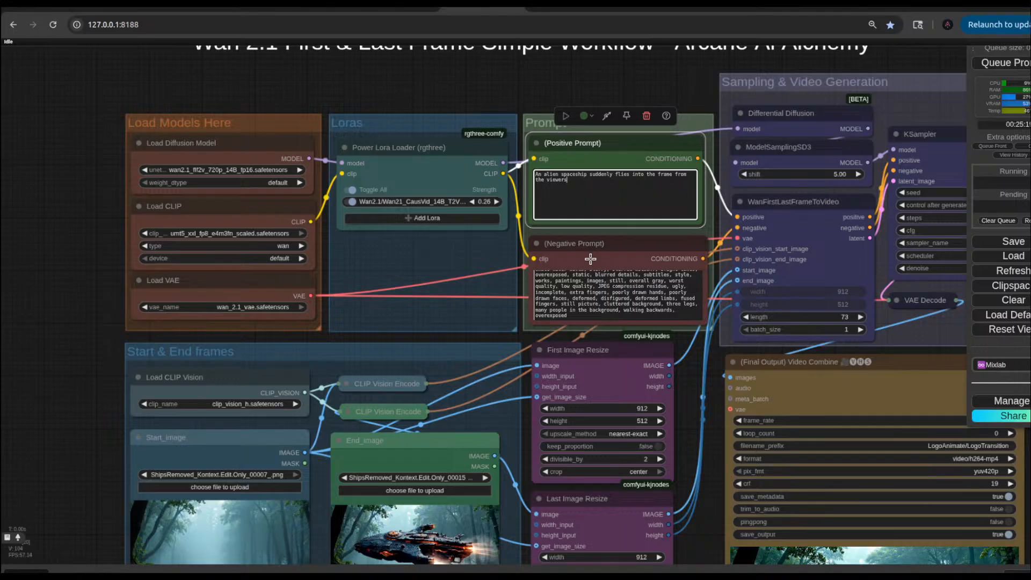
Step: Reword the end of the prompt's first sentence so the spaceship flies into the frame "from us"
key("BackSpace")
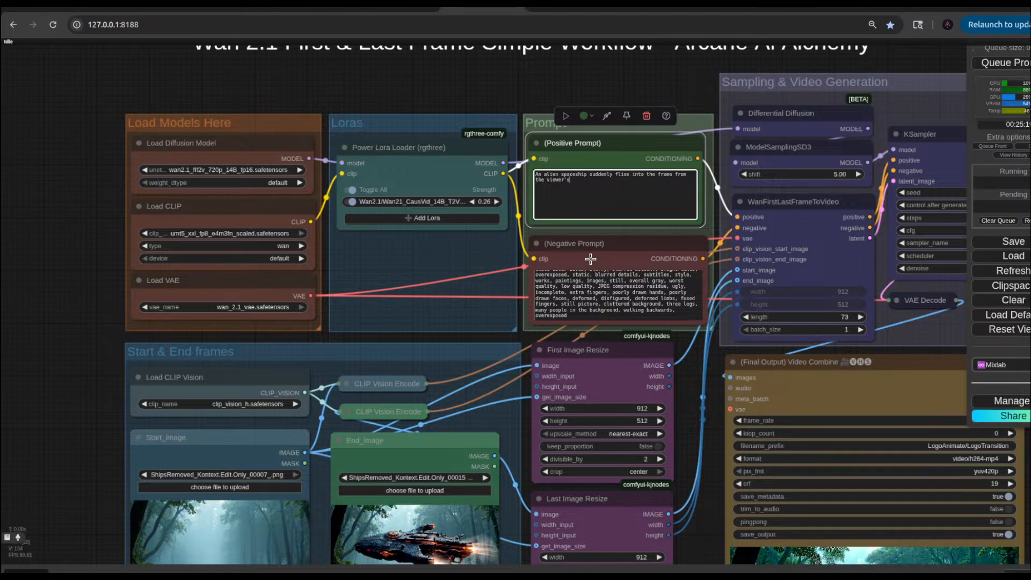
key("BackSpace")
key("BackSpace")
key("BackSpace")
key("BackSpace")
key("BackSpace")
key("BackSpace")
key("BackSpace")
key("BackSpace")
key("BackSpace")
key("BackSpace")
key("BackSpace")
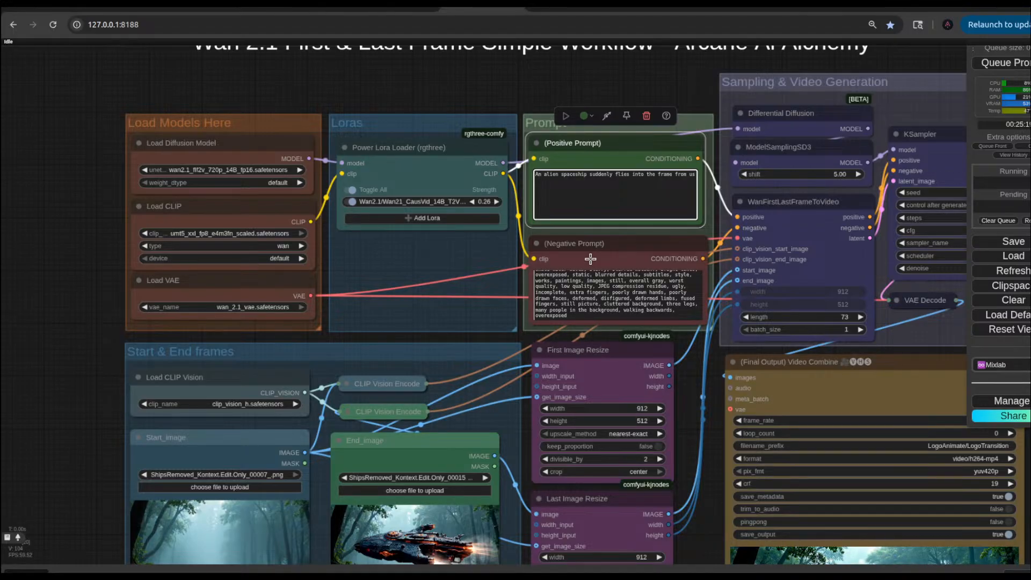
Step: Close the first prompt sentence with a period and start a second one with "And then turns" horizontally
type(". And")
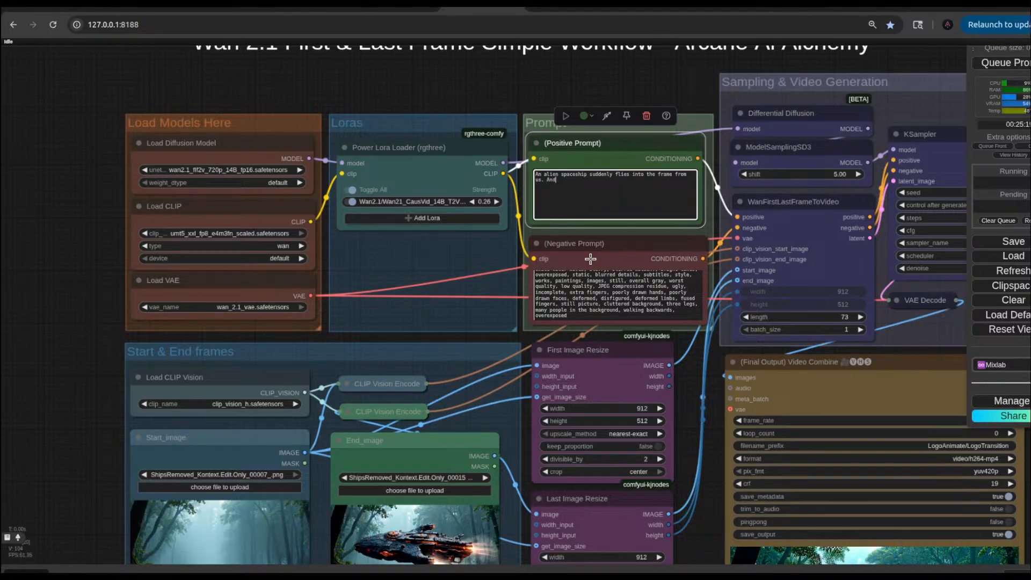
type(" then ")
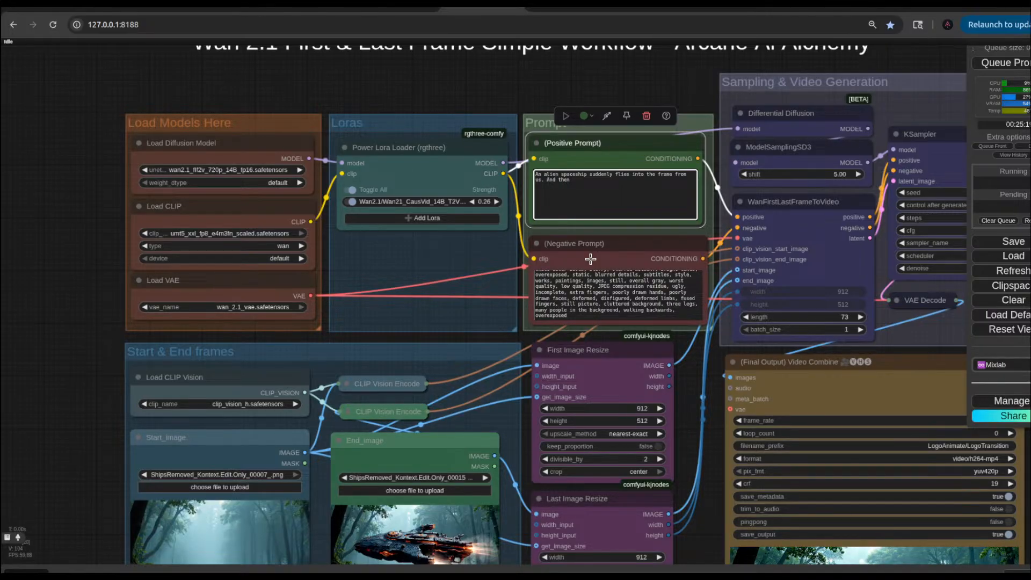
type("turns ")
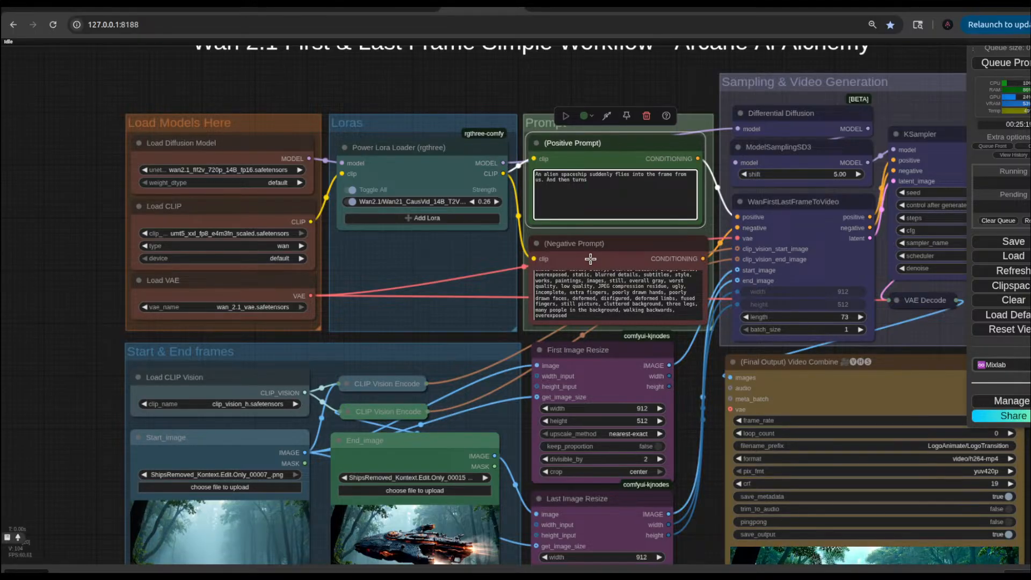
type("hor")
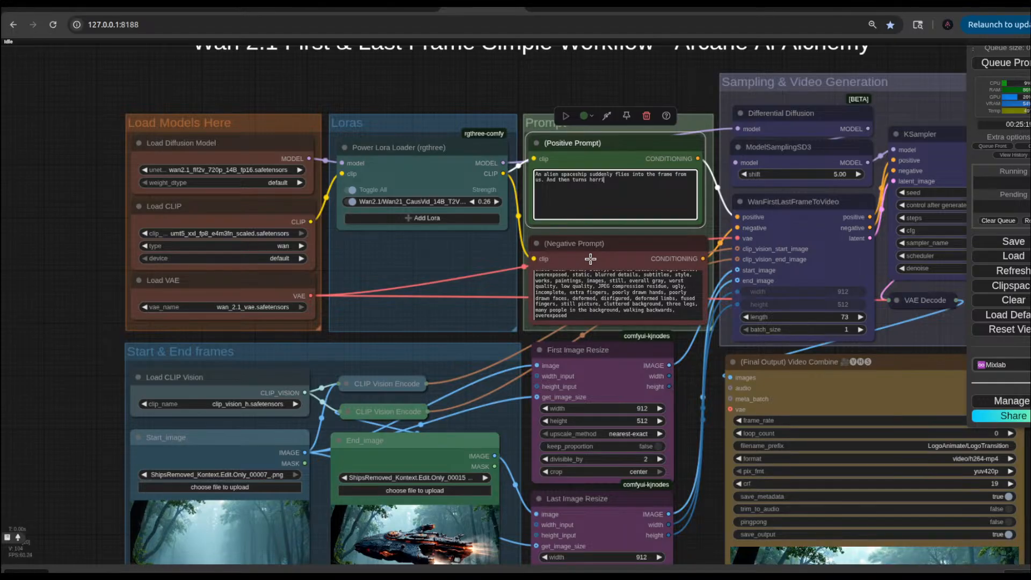
type("izon")
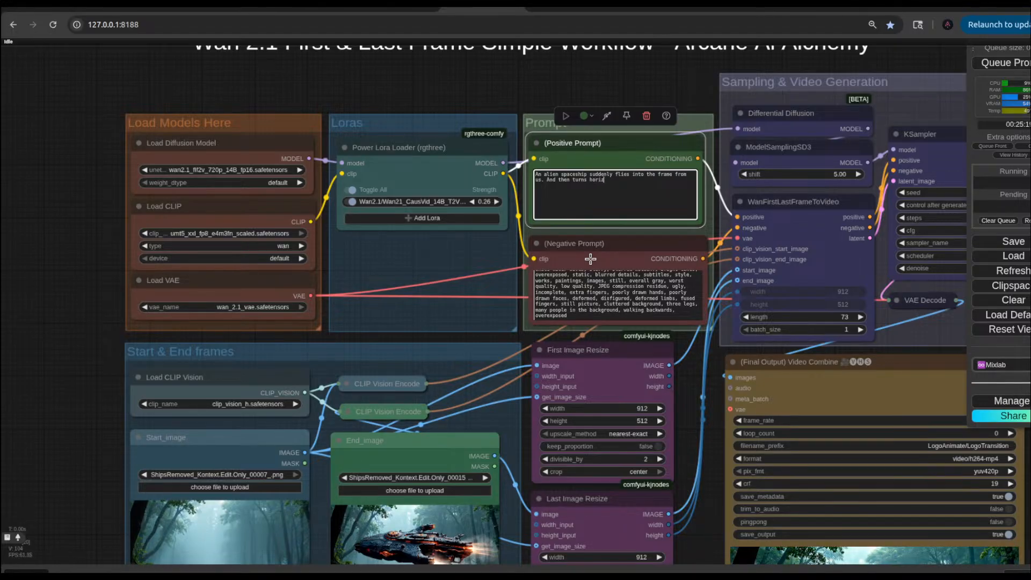
Step: Reword the second prompt sentence to read "And then rotates horizontally"
key("BackSpace")
key("BackSpace")
key("BackSpace")
key("BackSpace")
key("BackSpace")
key("BackSpace")
key("BackSpace")
key("BackSpace")
key("BackSpace")
key("BackSpace")
key("BackSpace")
key("BackSpace")
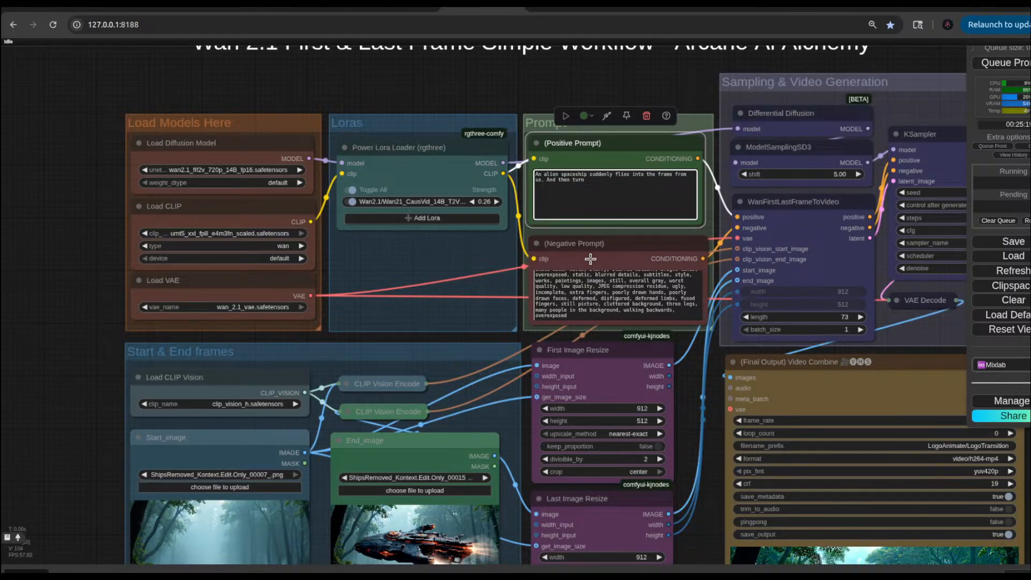
type("roat")
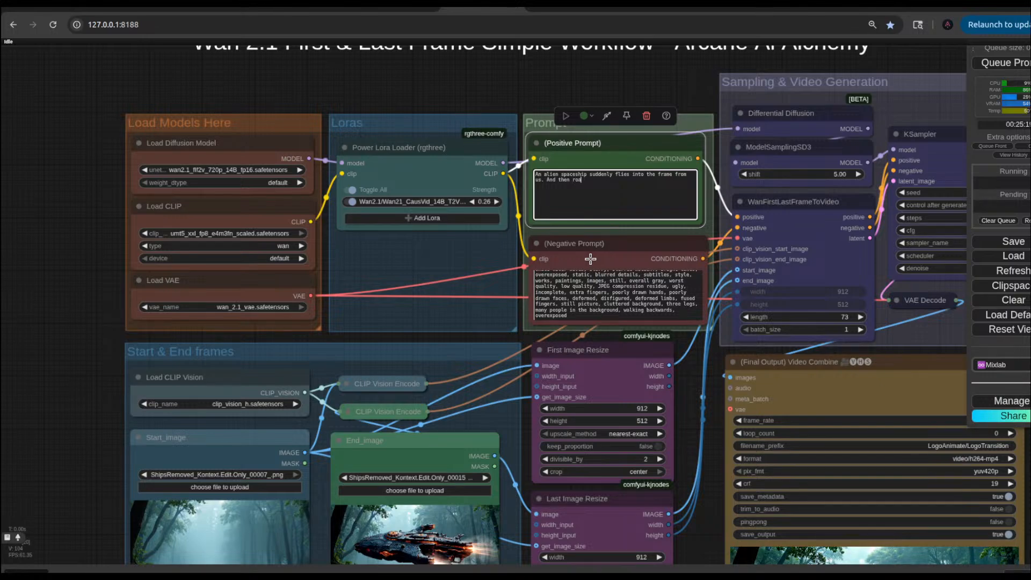
type("ates horizontally")
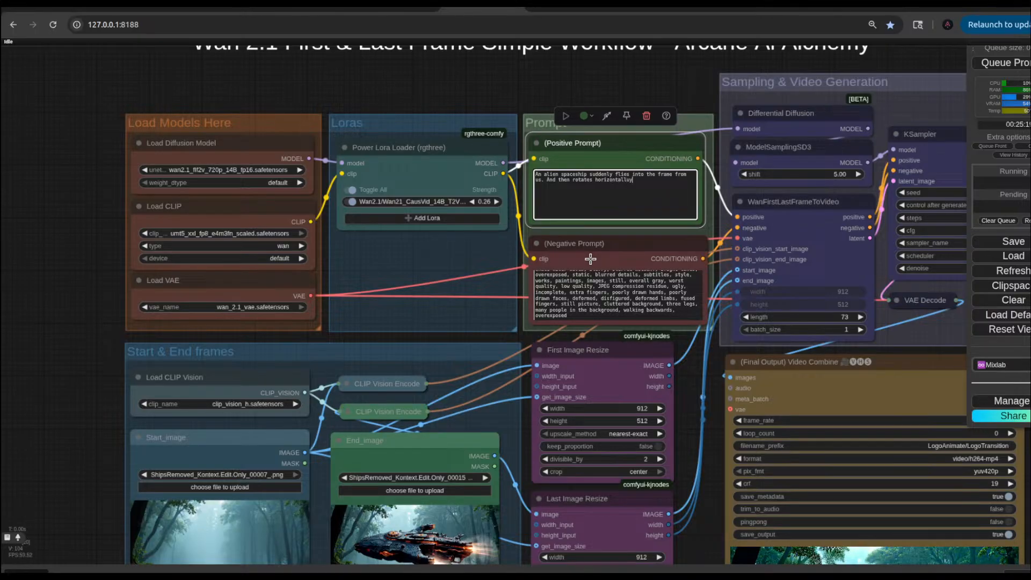
Step: Finish the second prompt sentence with "in side view."
type(" into th")
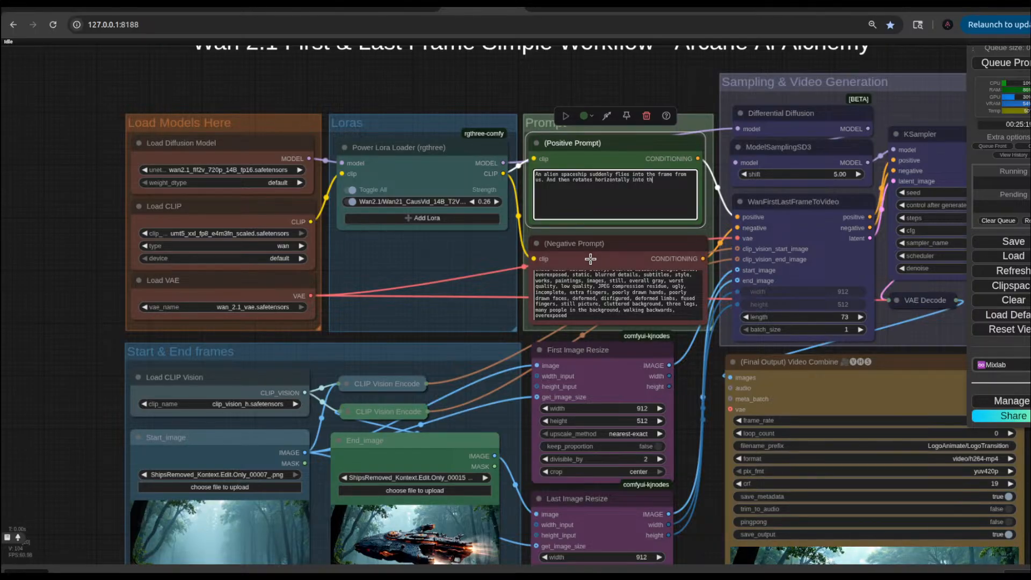
type("e")
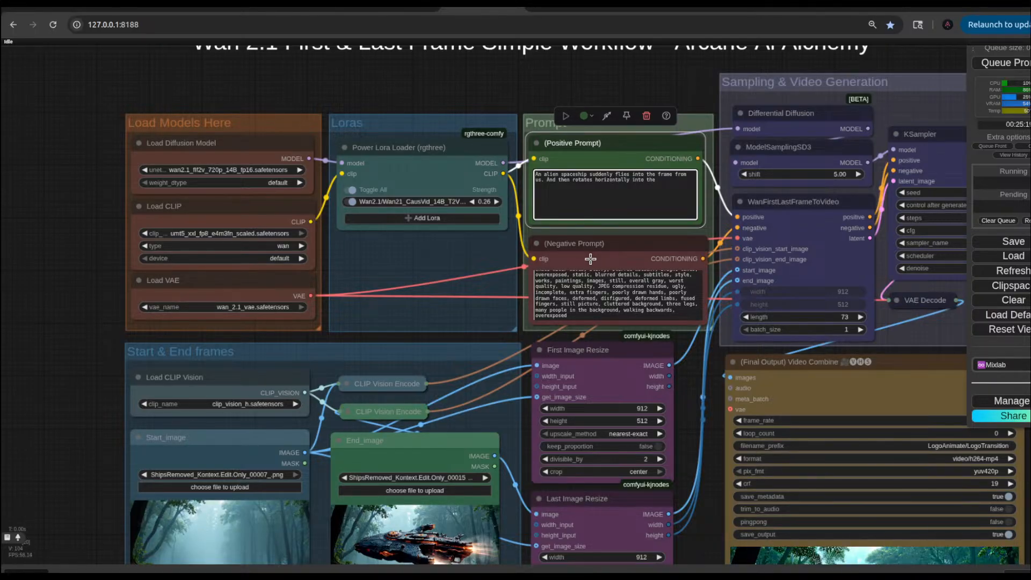
key("BackSpace")
key("BackSpace")
key("BackSpace")
key("BackSpace")
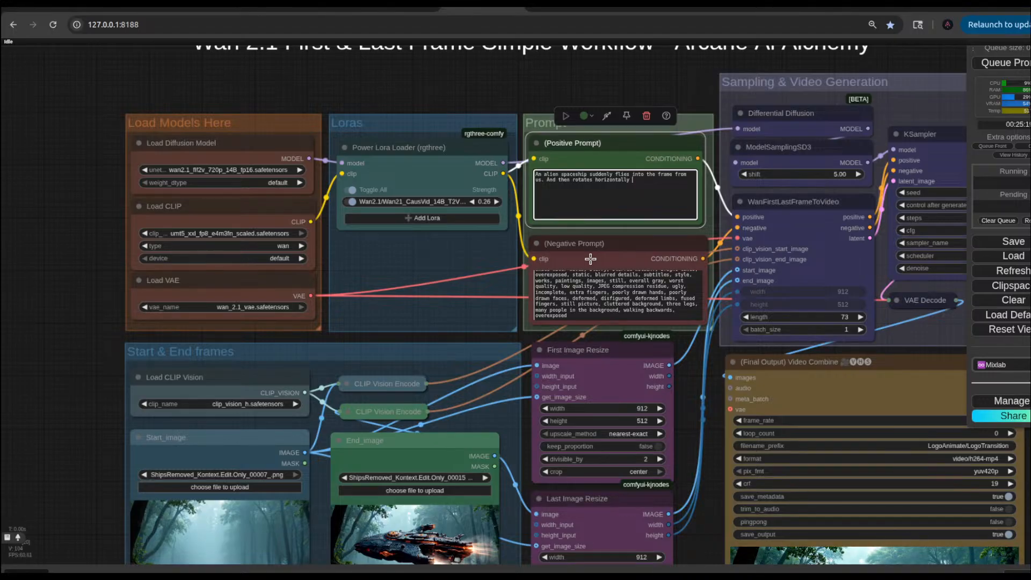
type("in side ")
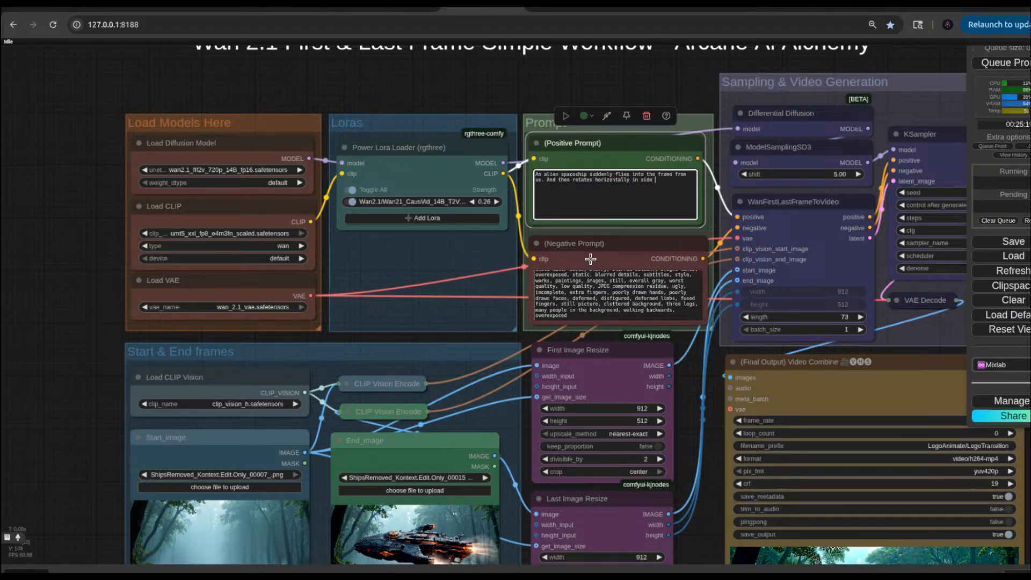
type("view.")
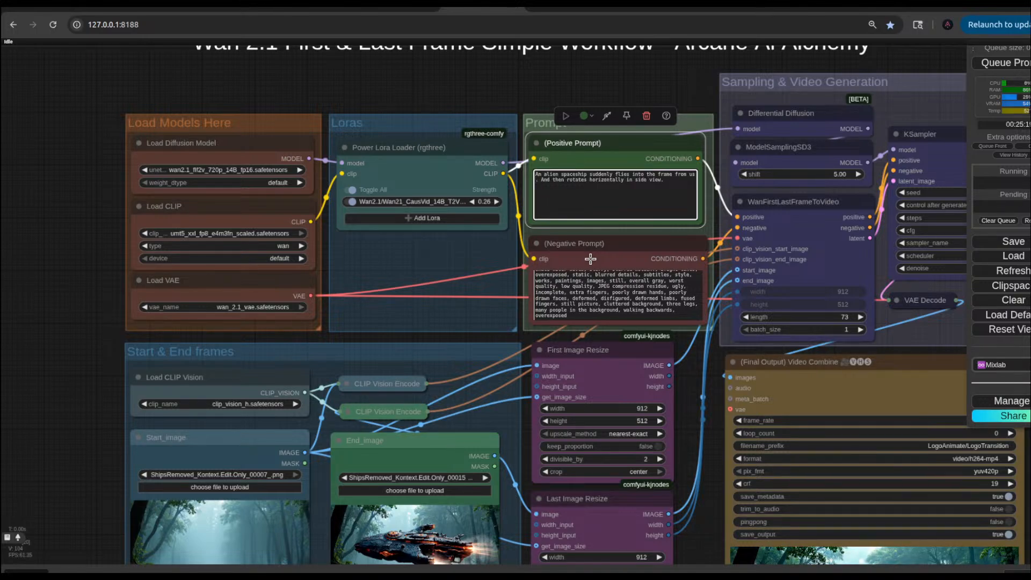
type("witha")
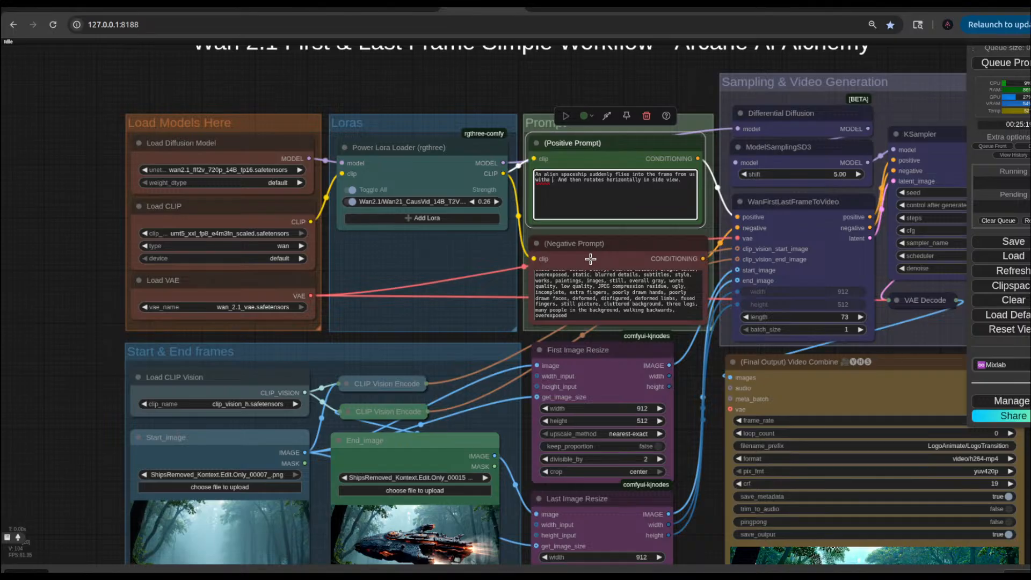
key("BackSpace")
key("BackSpace")
key("BackSpace")
key("BackSpace")
key("BackSpace")
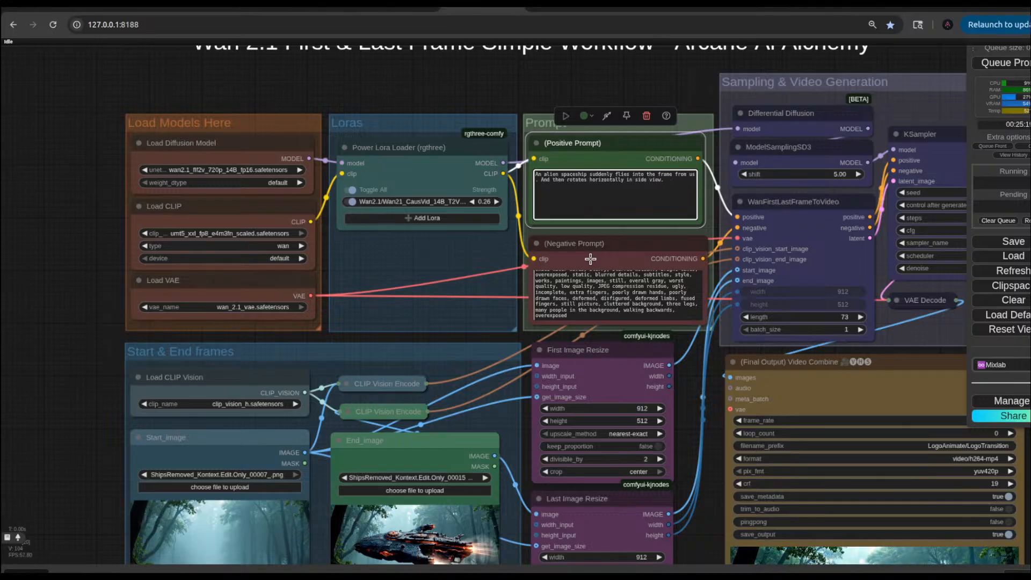
Step: Extend the first sentence of the positive prompt with "as a few streaks of orange lightning strike"
type("as a ")
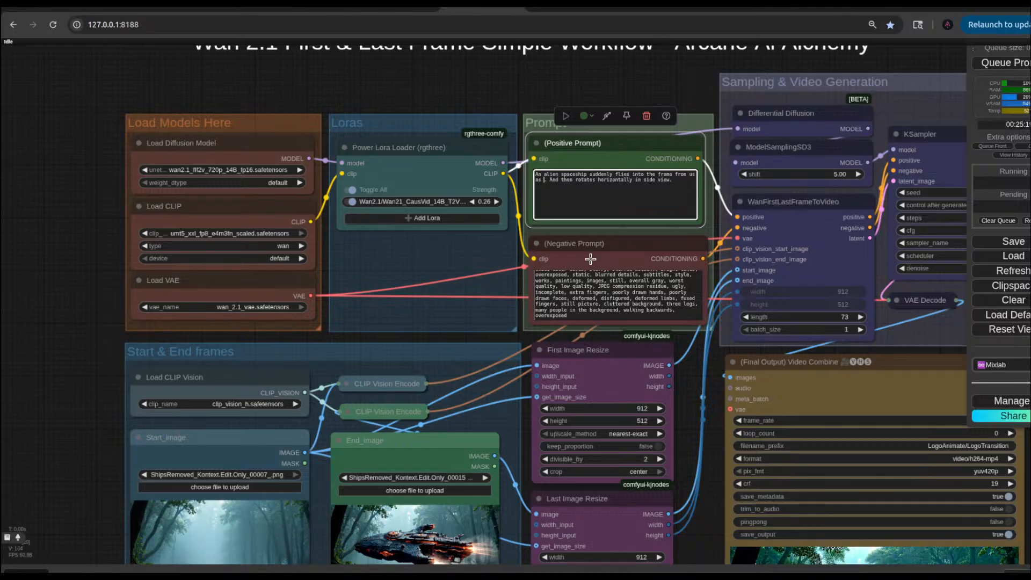
type("few")
type(" streak")
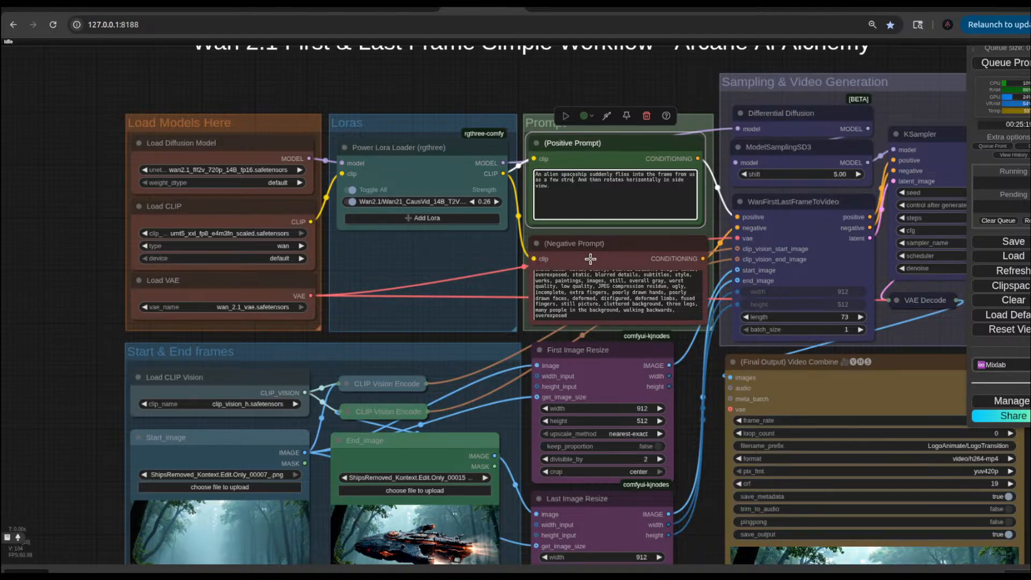
type("s of oran")
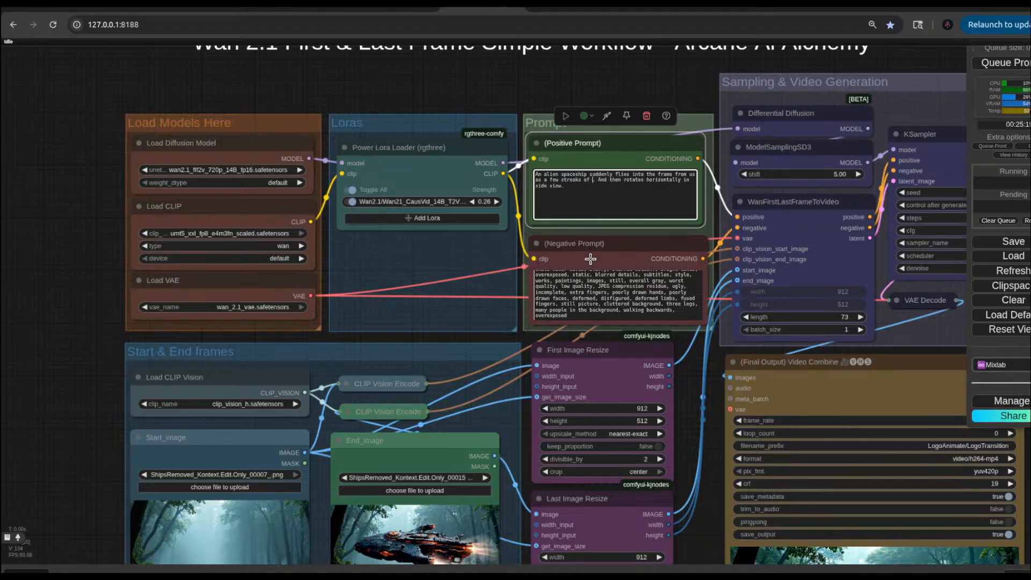
type("ge")
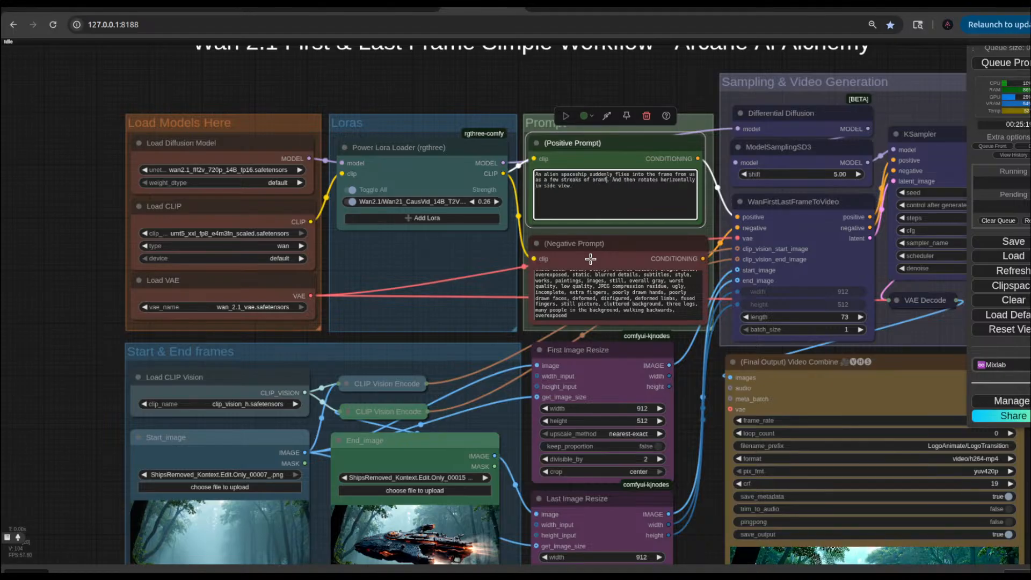
type(" lightni")
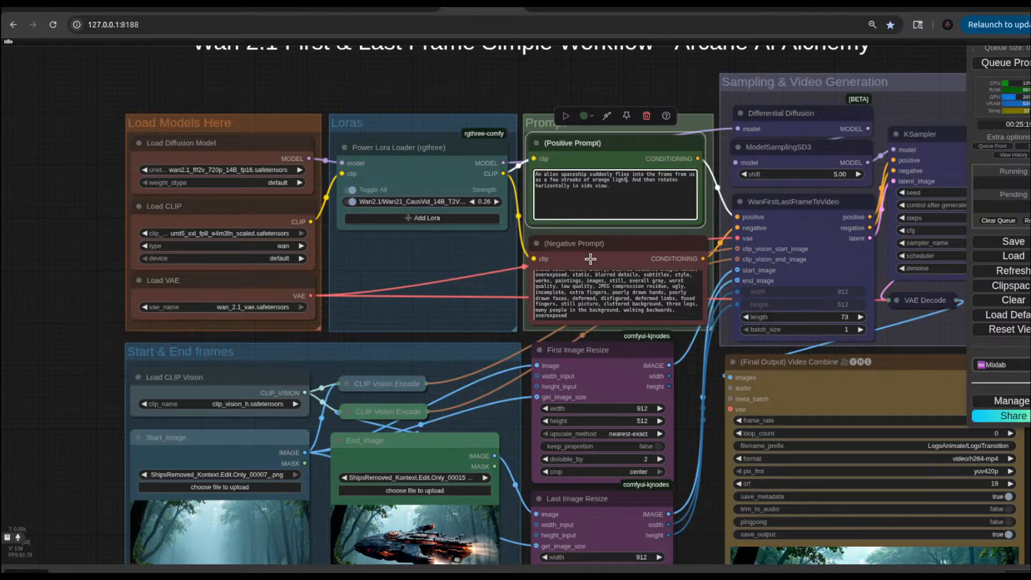
type("ng")
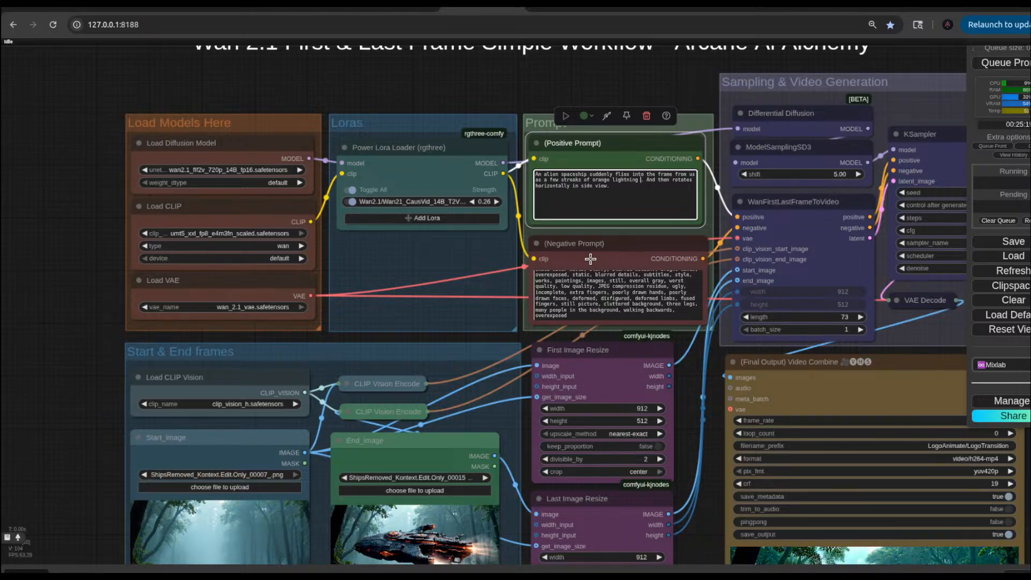
type(" strike")
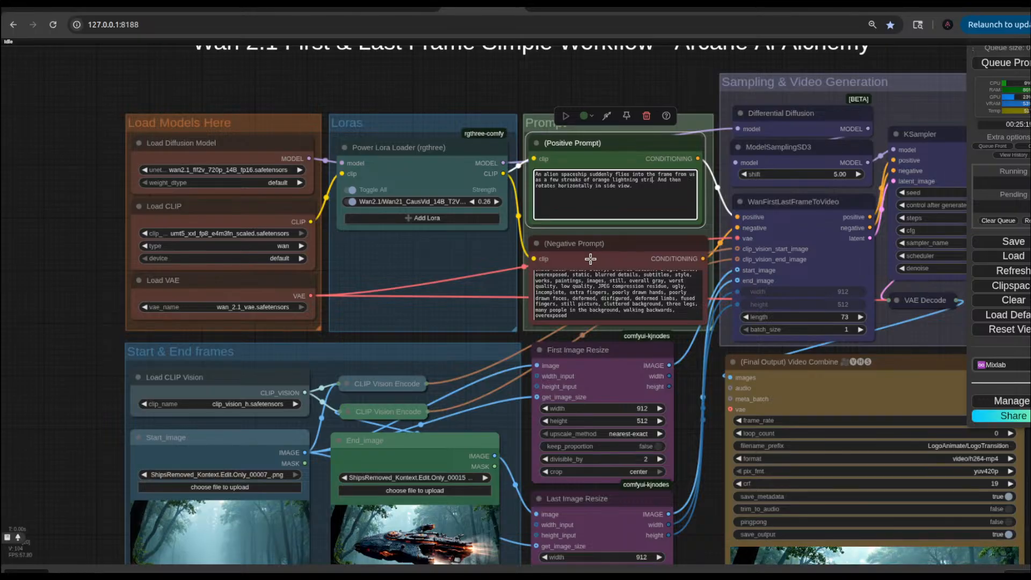
Step: Continue the lightning clause in the positive prompt with "from the underneath the"
type(" from the b")
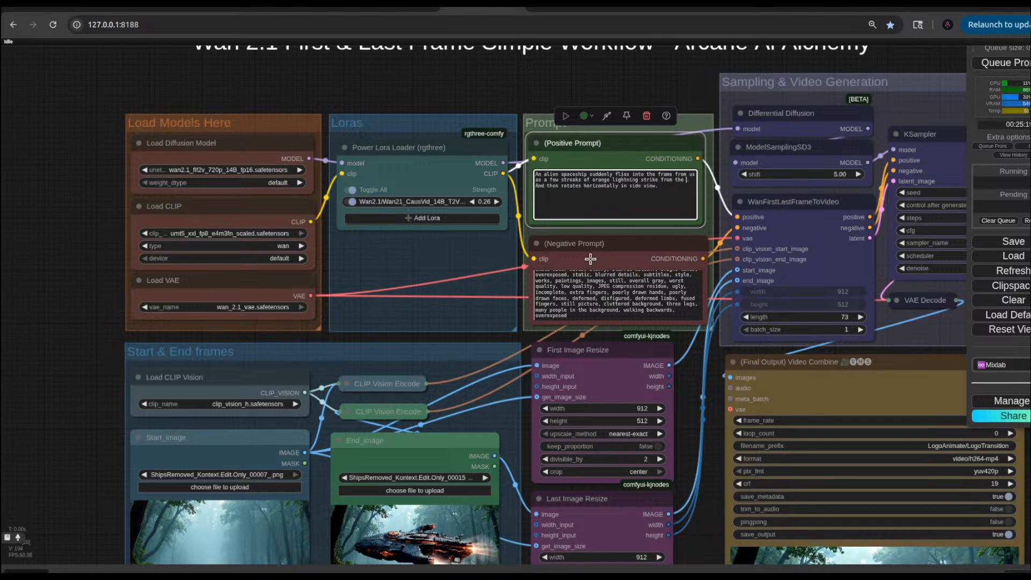
type("nde")
type("rne")
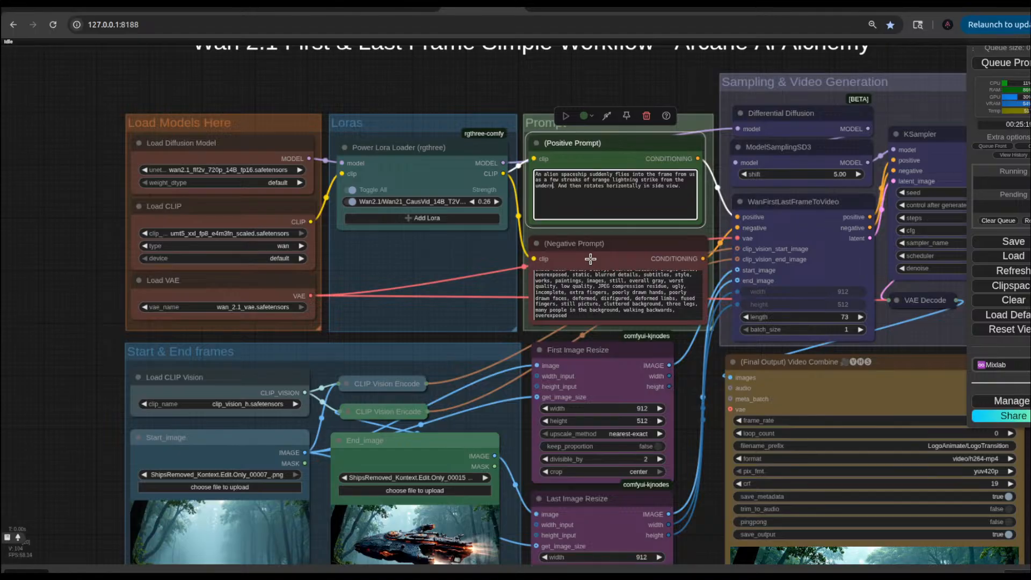
type("at")
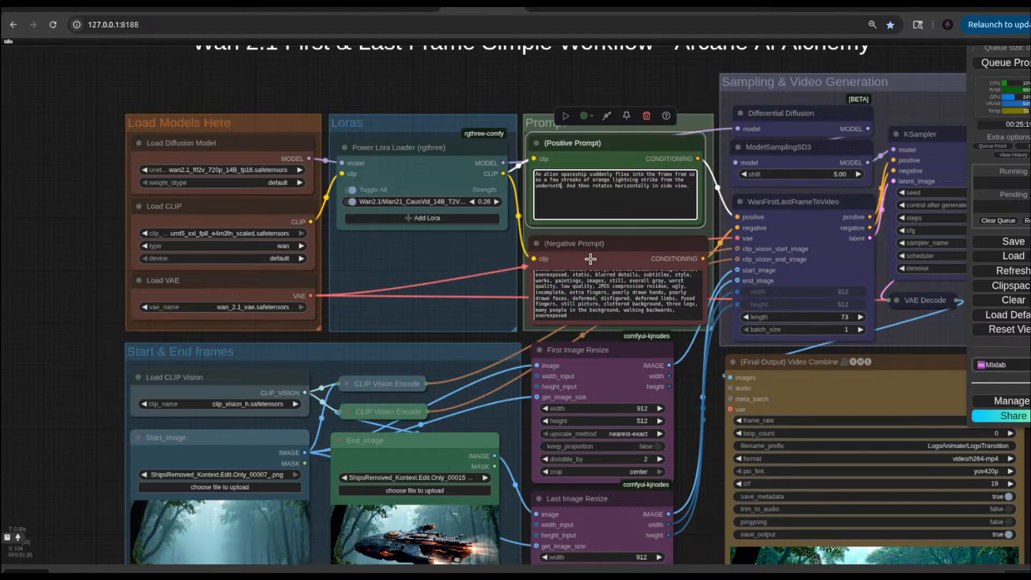
type("h the ")
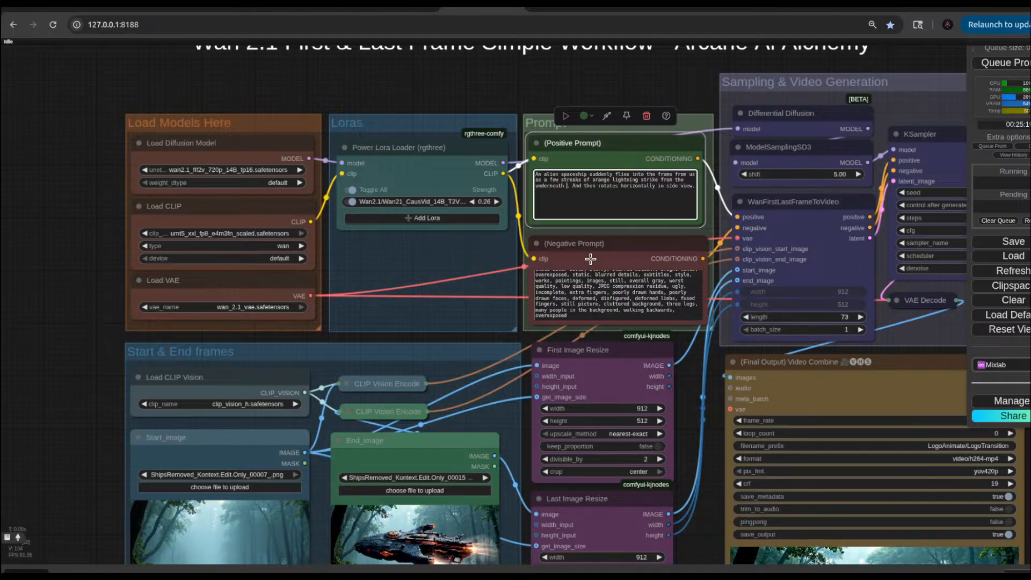
type("bot")
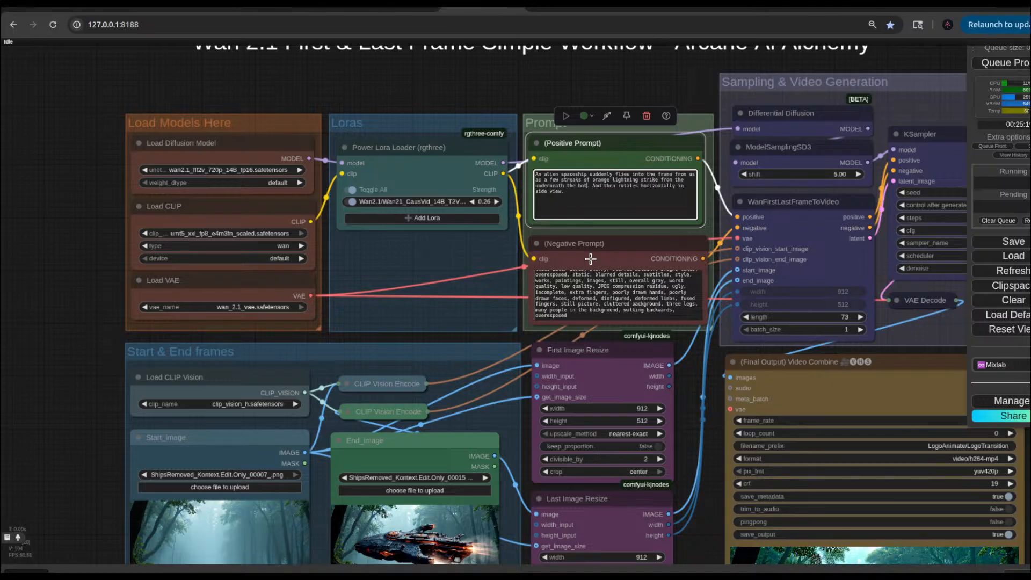
key("BackSpace")
key("BackSpace")
key("BackSpace")
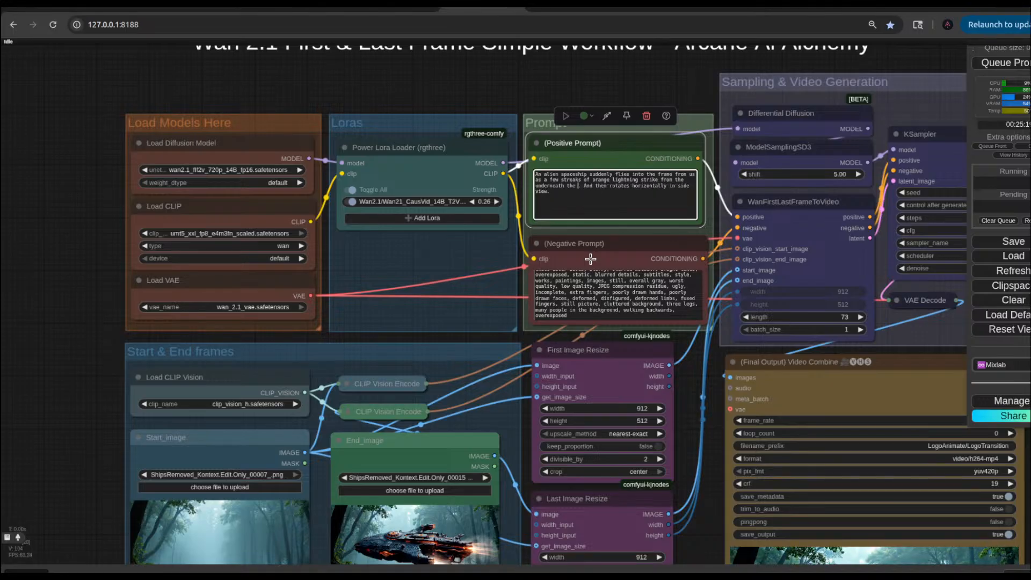
Step: Complete the lightning clause with "the spaceship on to the ground" and queue the video generation
key("BackSpace")
key("BackSpace")
key("BackSpace")
key("BackSpace")
type("the ")
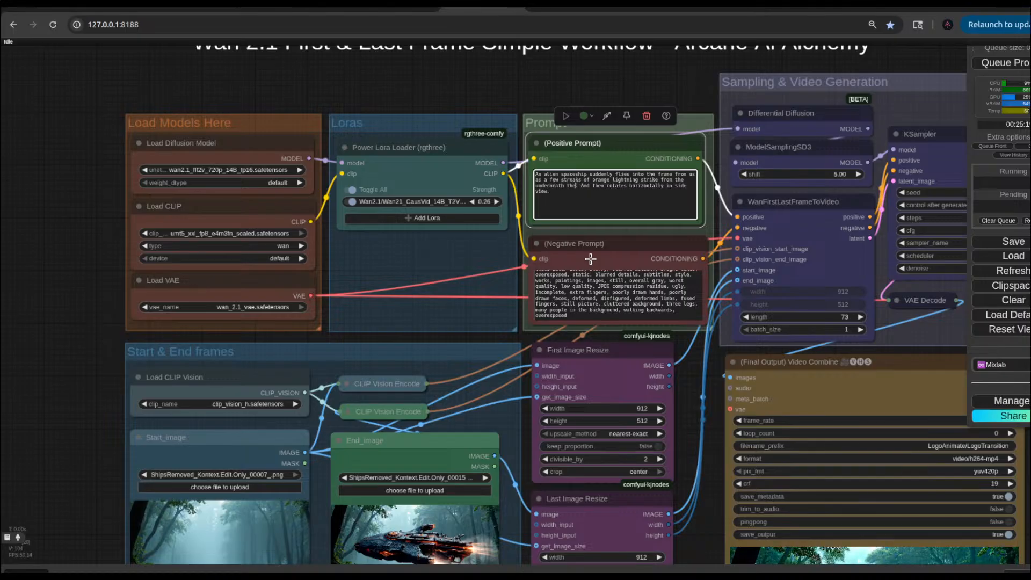
type("space")
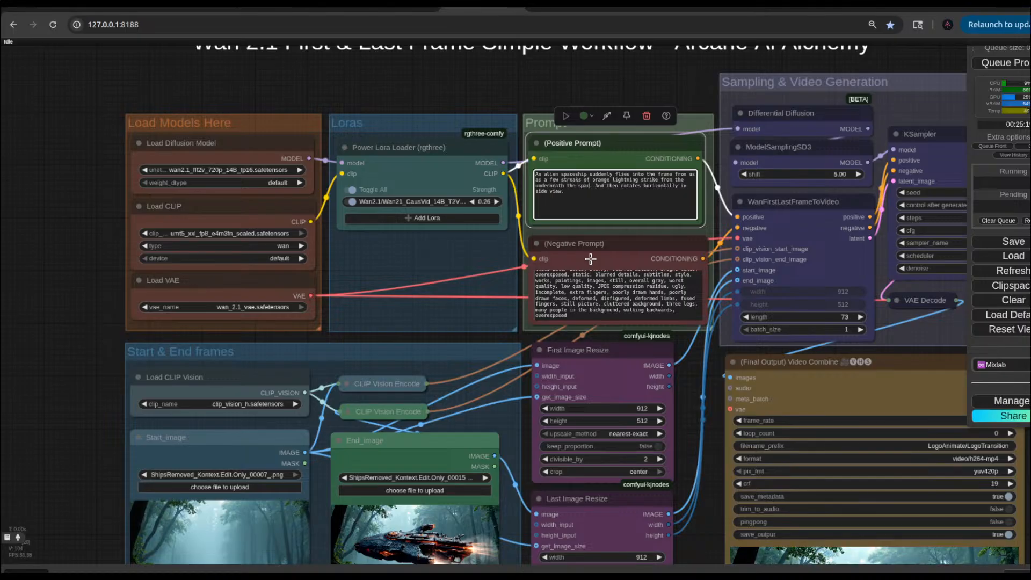
type("shi")
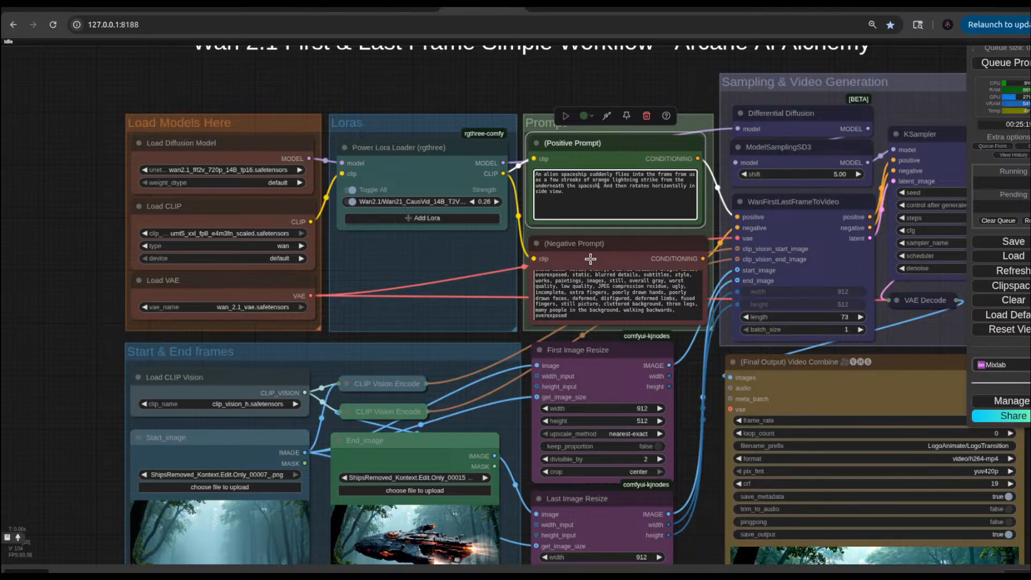
type("p on to the gr")
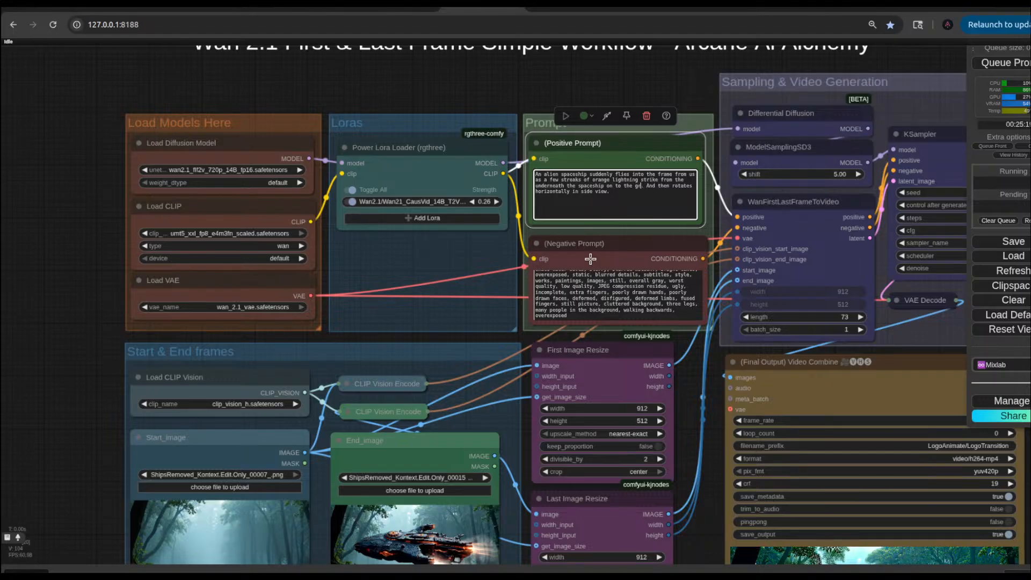
type("ound")
left_click(1027, 63)
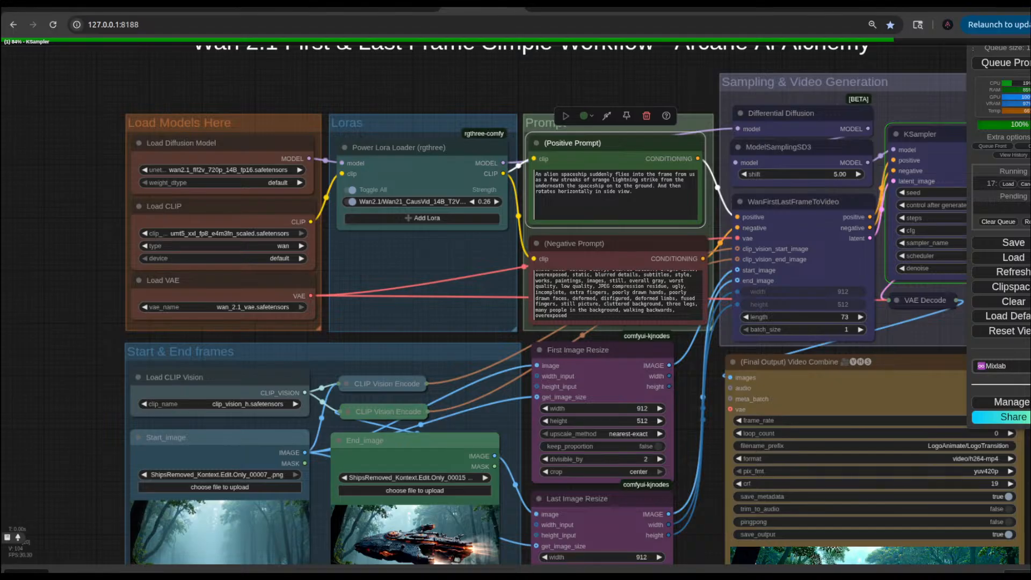
Step: Set the Use new menu setting to Top and close the settings
key("ctrl+comma")
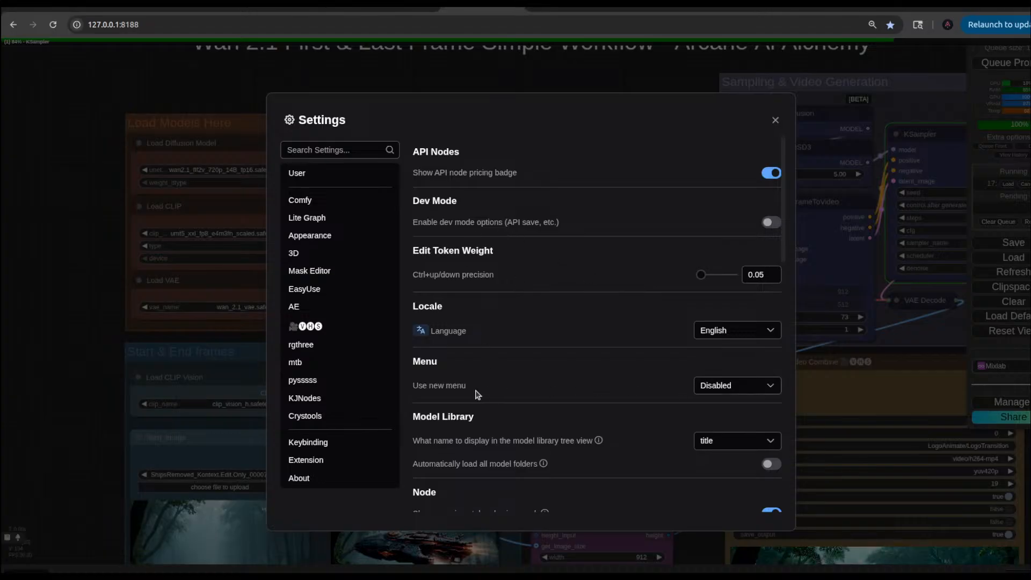
left_click(738, 392)
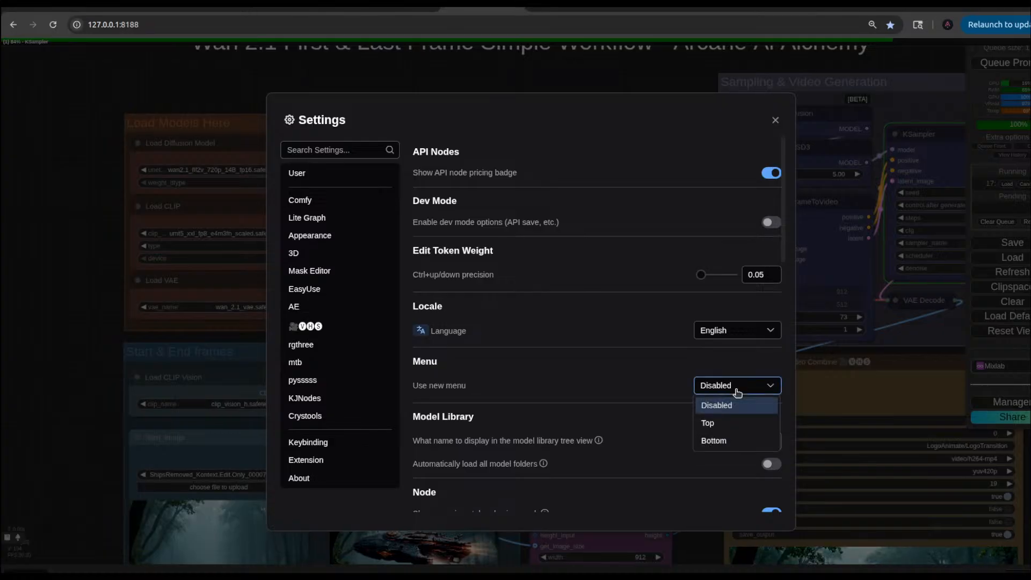
left_click(708, 424)
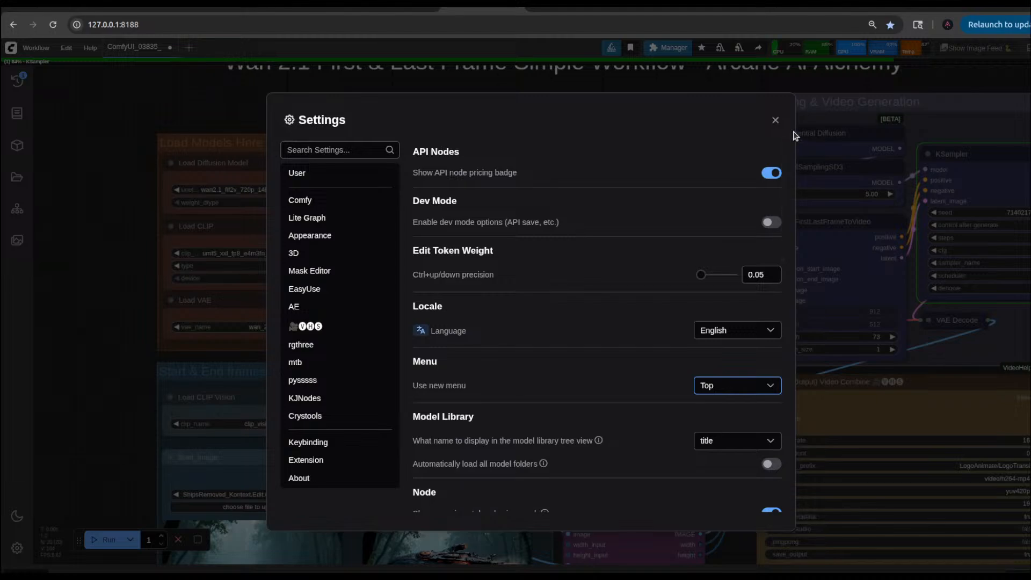
left_click(775, 119)
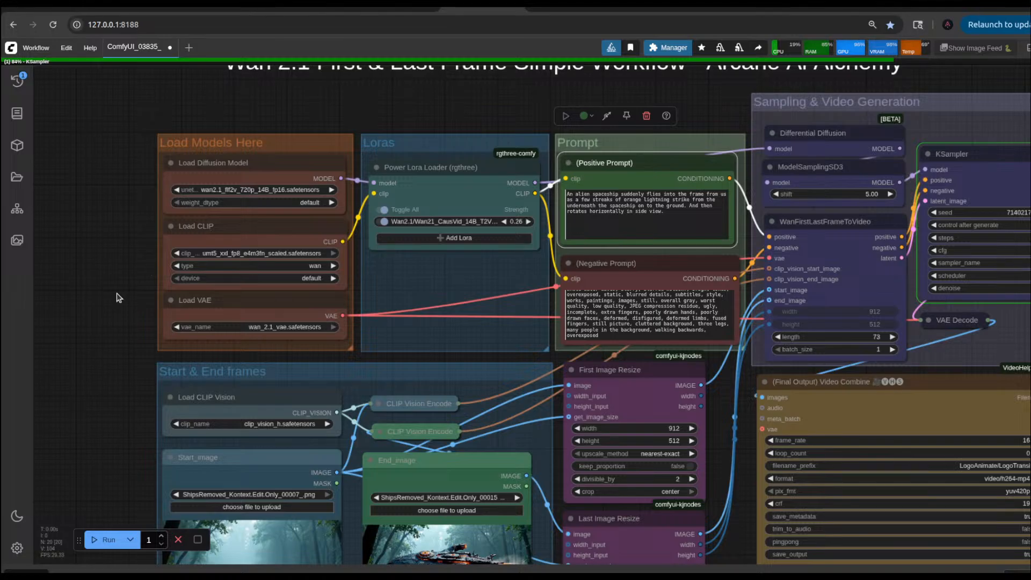
Step: Switch the Use new menu setting back to Disabled and close the settings
left_click(17, 548)
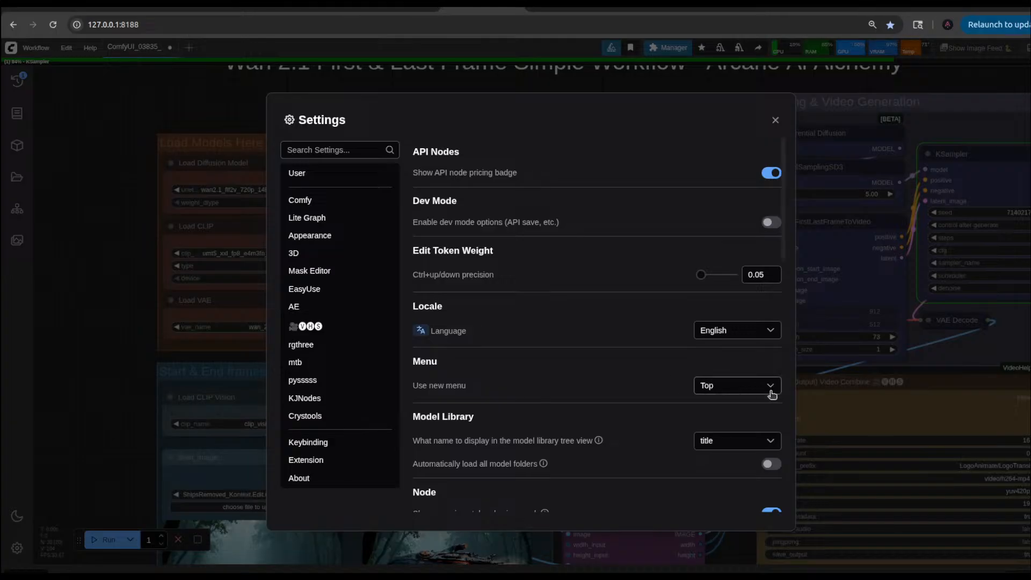
left_click(744, 393)
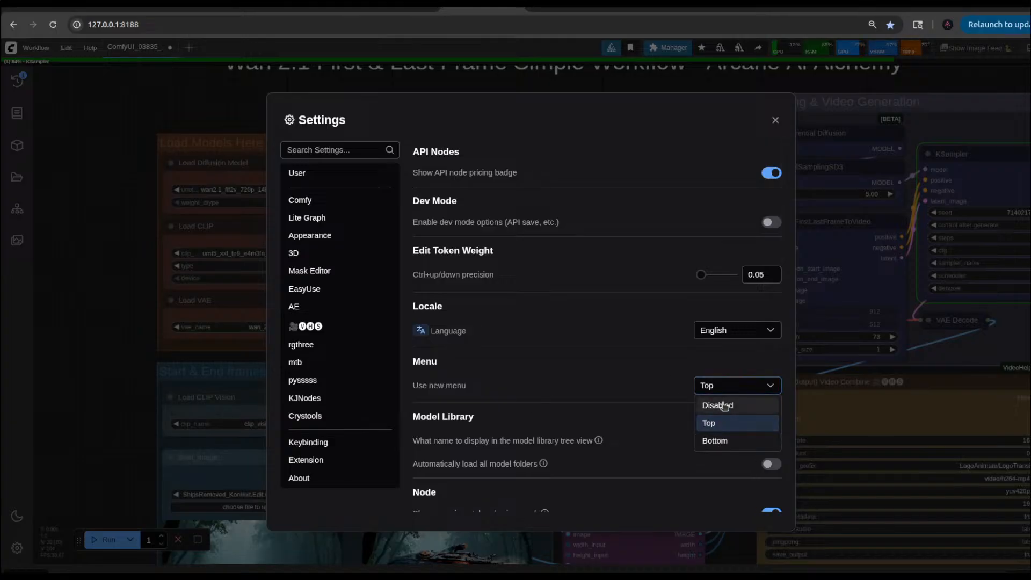
left_click(721, 409)
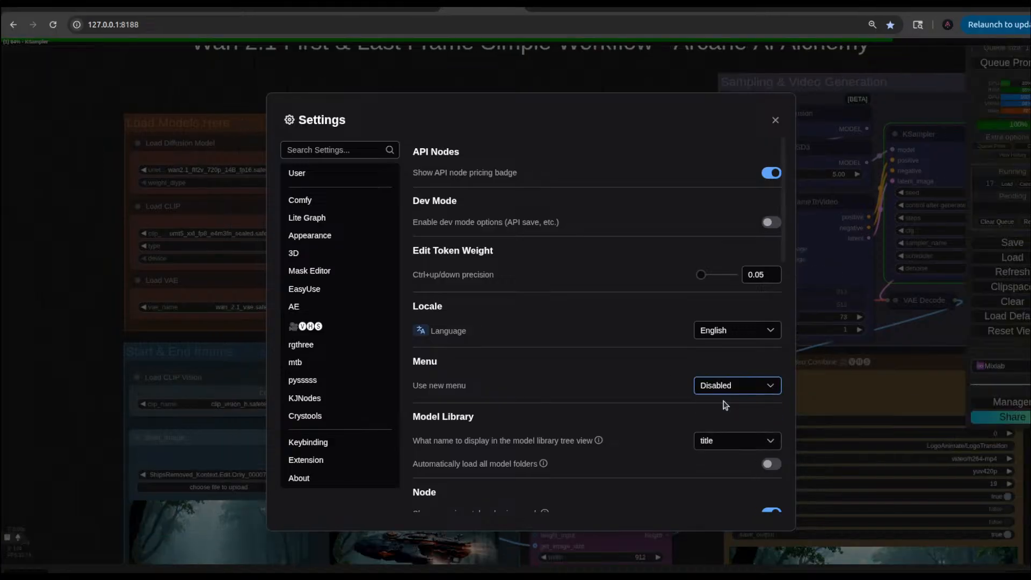
left_click(771, 119)
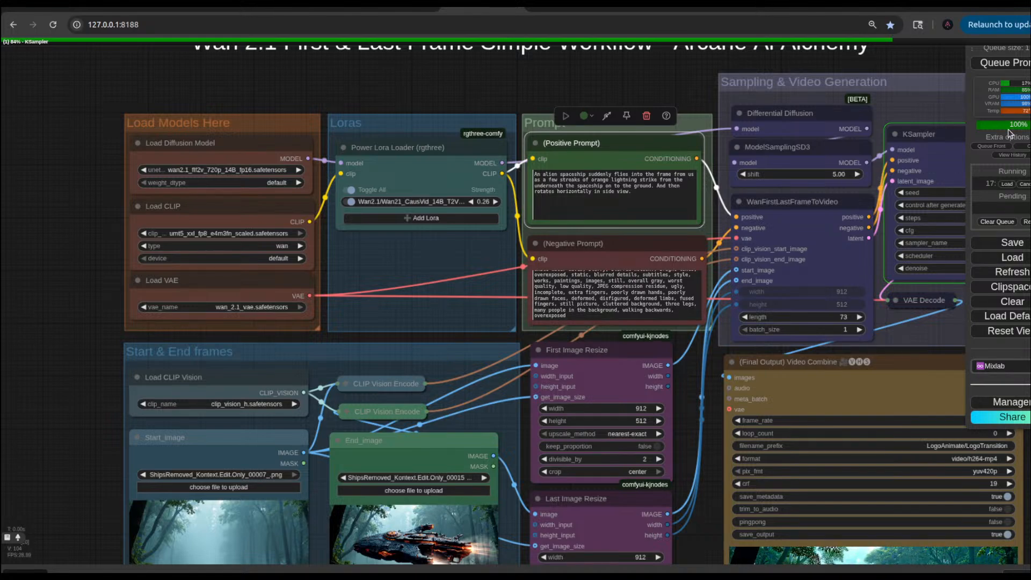
Step: Move the floating queue menu slightly lower and look over the Comfy category in the settings
left_click_drag(1001, 54, 1001, 99)
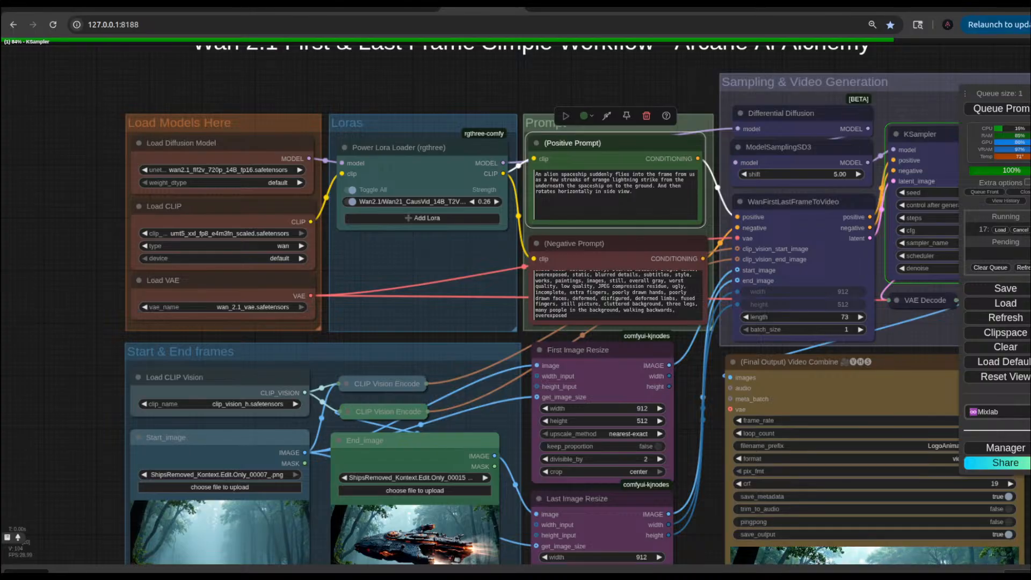
left_click(1029, 93)
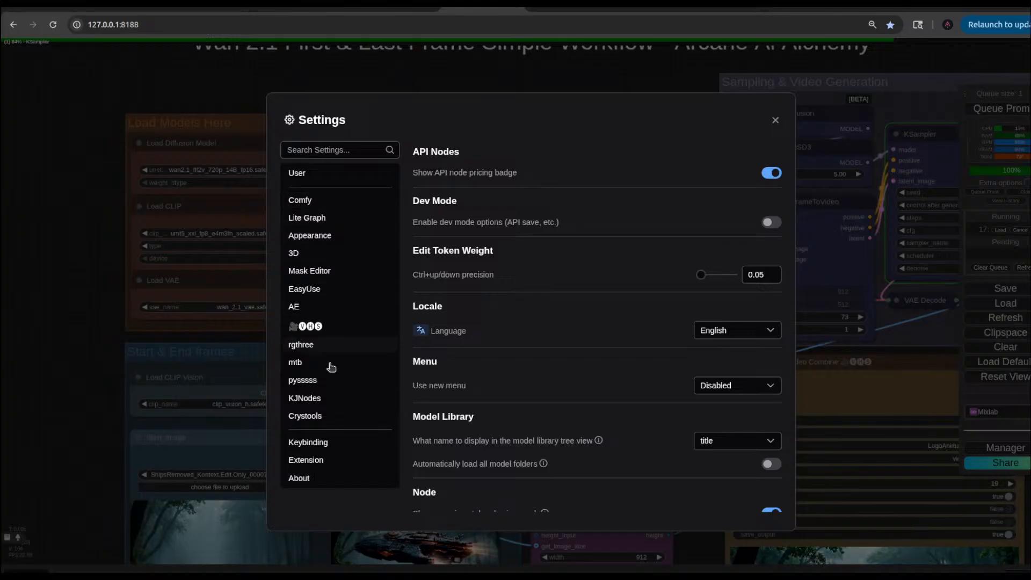
left_click(317, 204)
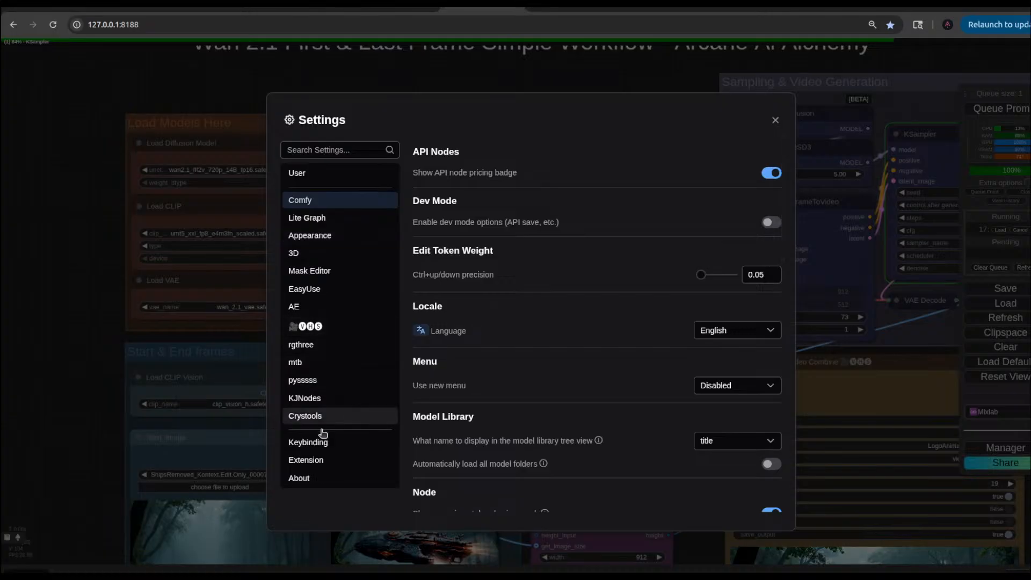
left_click(776, 121)
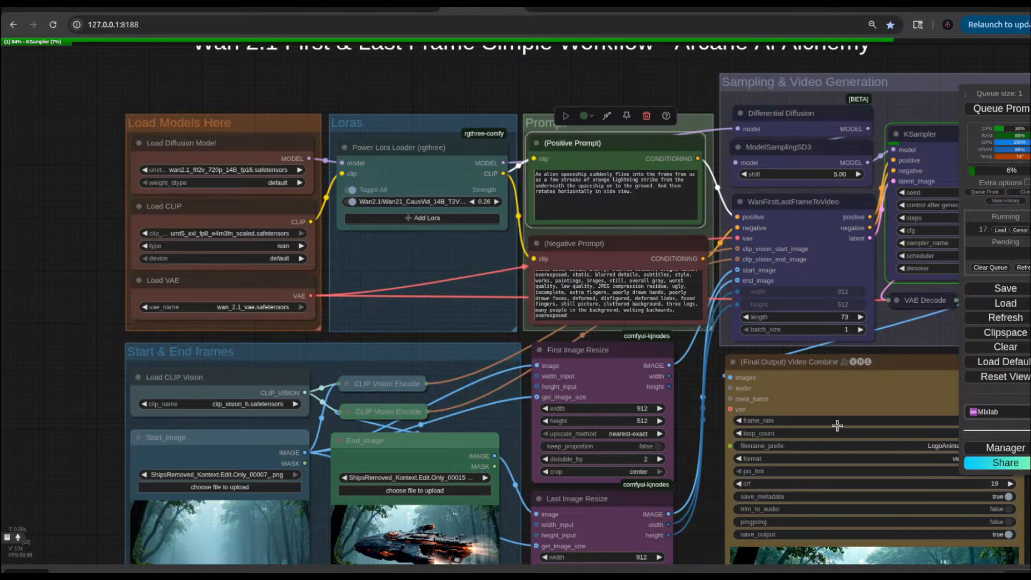
Step: Deselect the positive prompt node and switch to the Kontext editing workflow to view its spaceship images
left_click(624, 88)
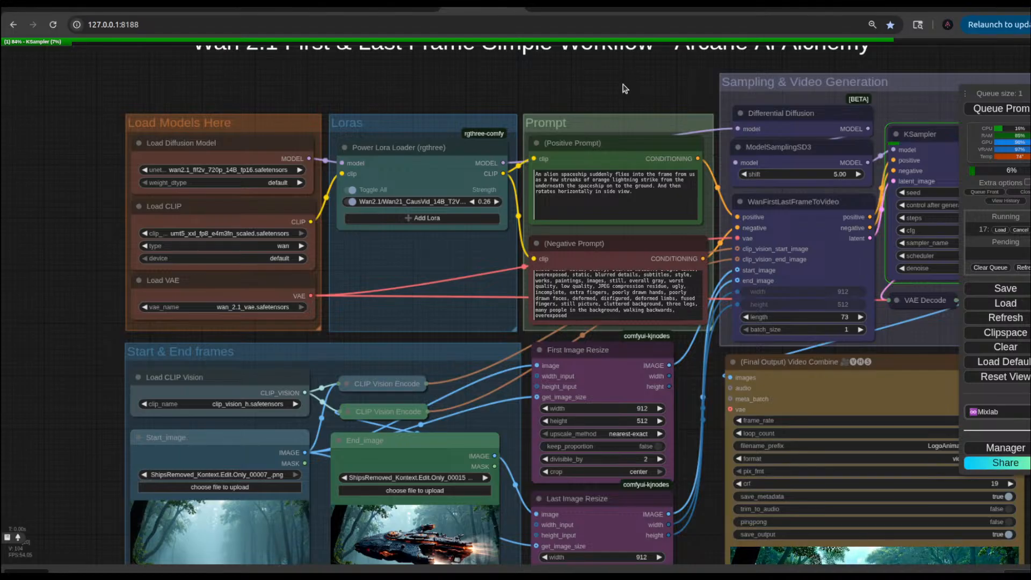
left_click_drag(623, 88, 583, 97)
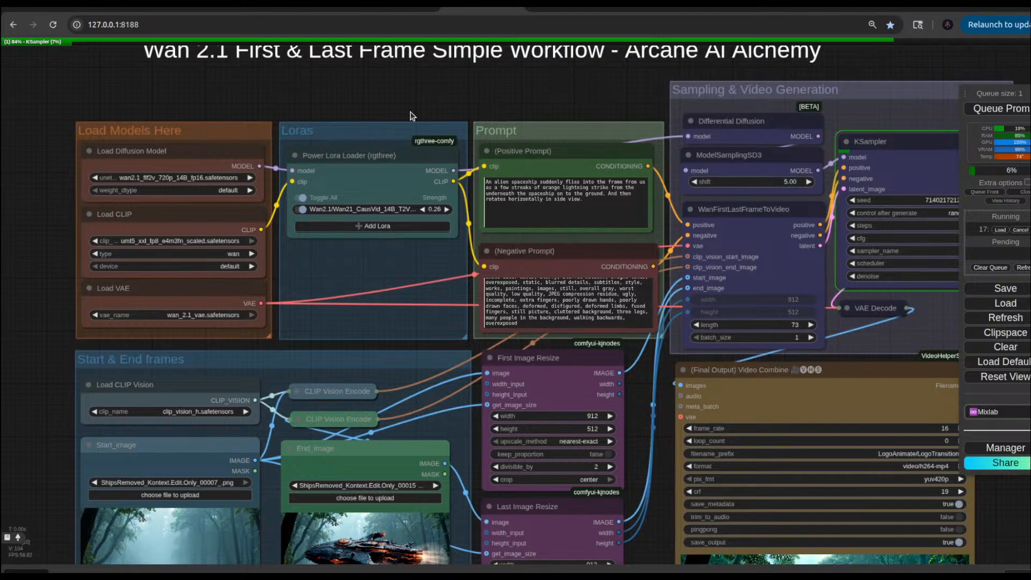
left_click(311, 8)
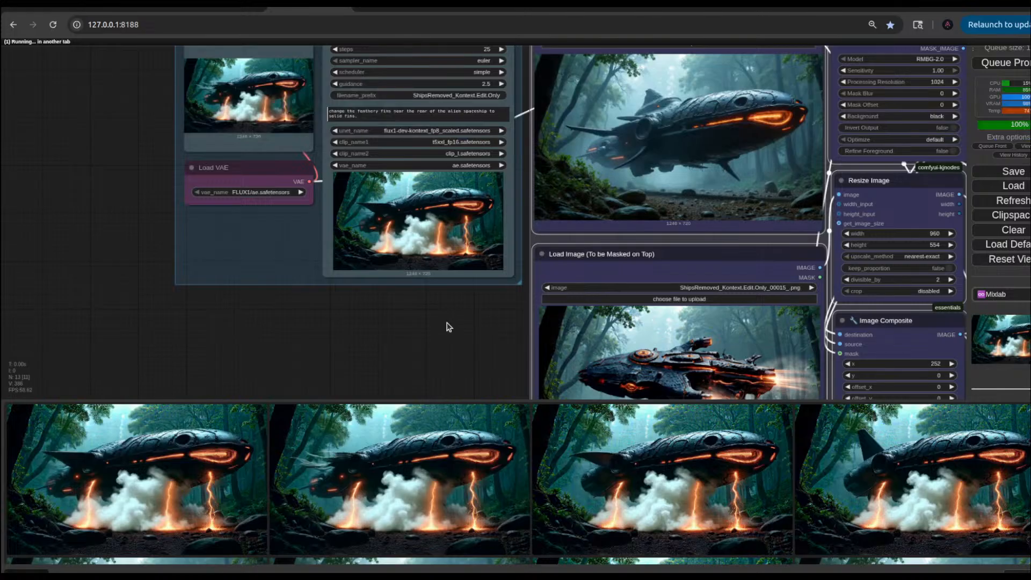
scroll(451, 330, "down", 5)
left_click_drag(444, 343, 443, 296)
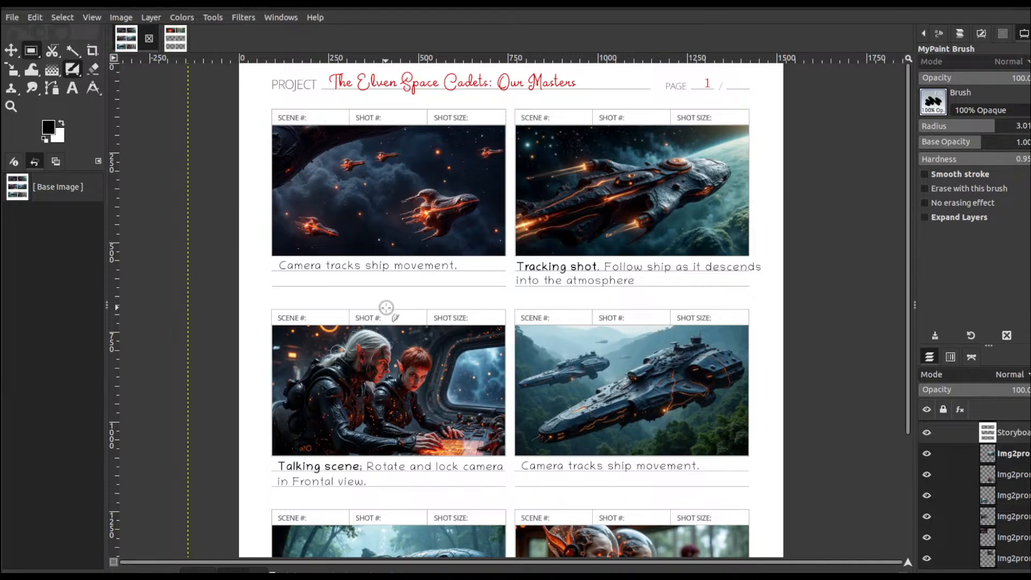
Step: Review the lower shots and camera notes on page 1 of the storyboard in GIMP
scroll(387, 307, "down", 5)
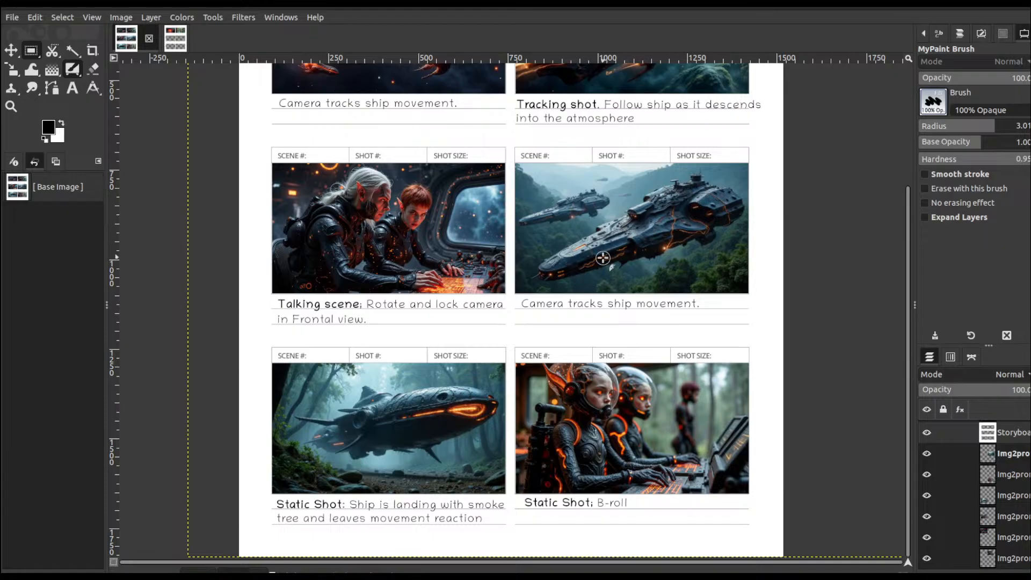
Step: Return from the storyboard to the Wan image-to-video workflow in ComfyUI and look over its model, prompt and resize nodes
scroll(602, 258, "up", 5)
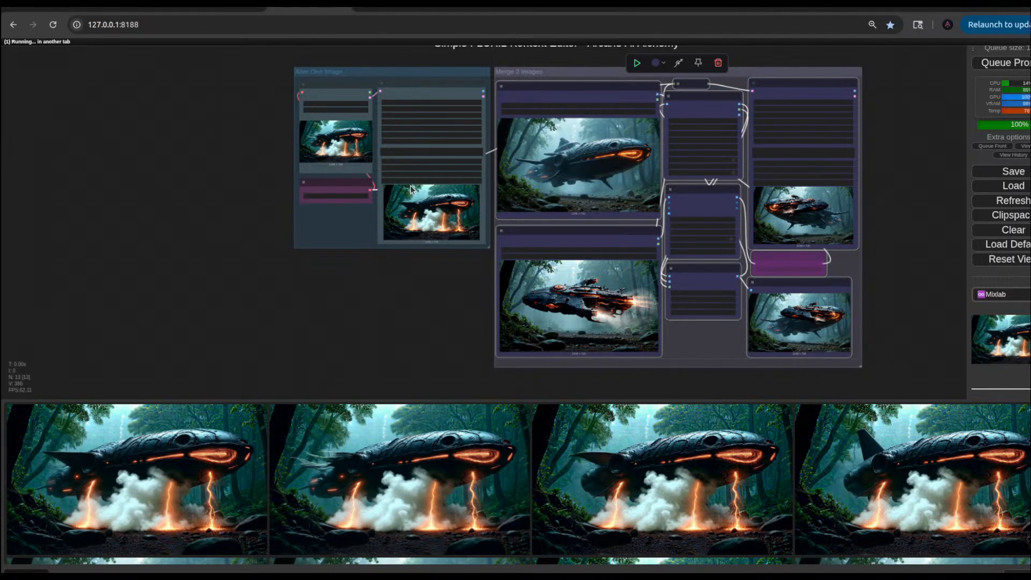
left_click(212, 9)
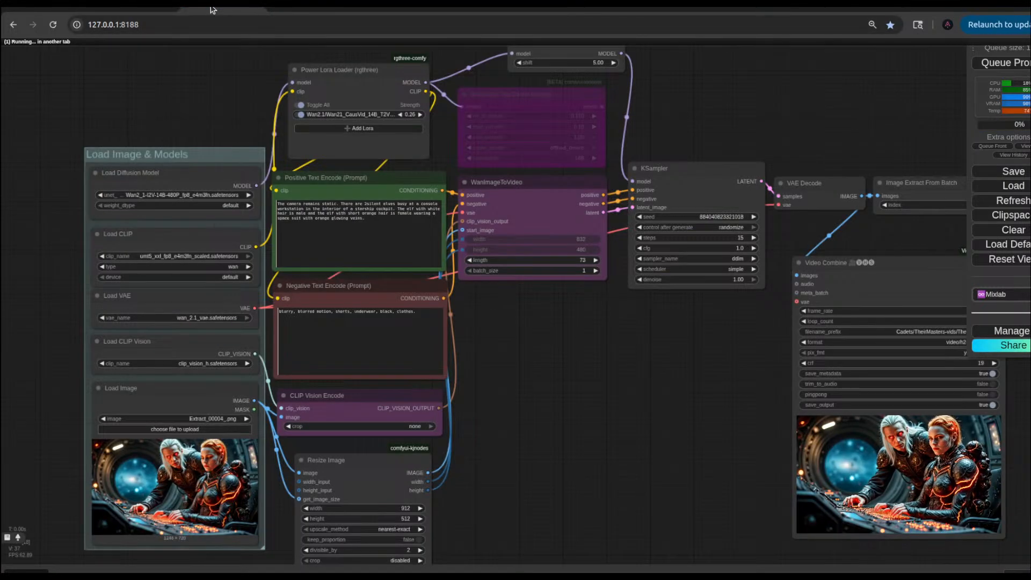
left_click_drag(659, 426, 686, 392)
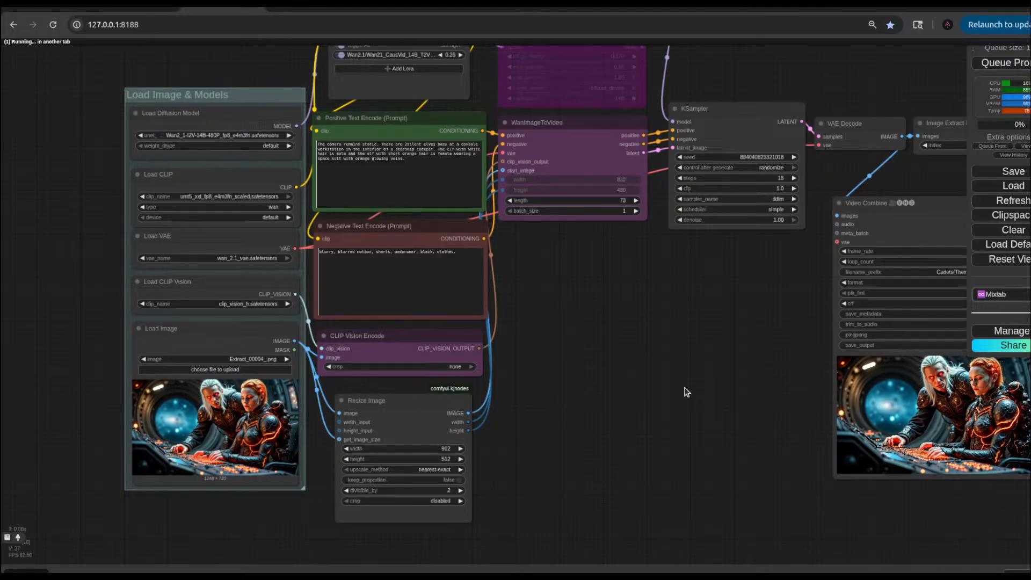
left_click_drag(693, 348, 684, 364)
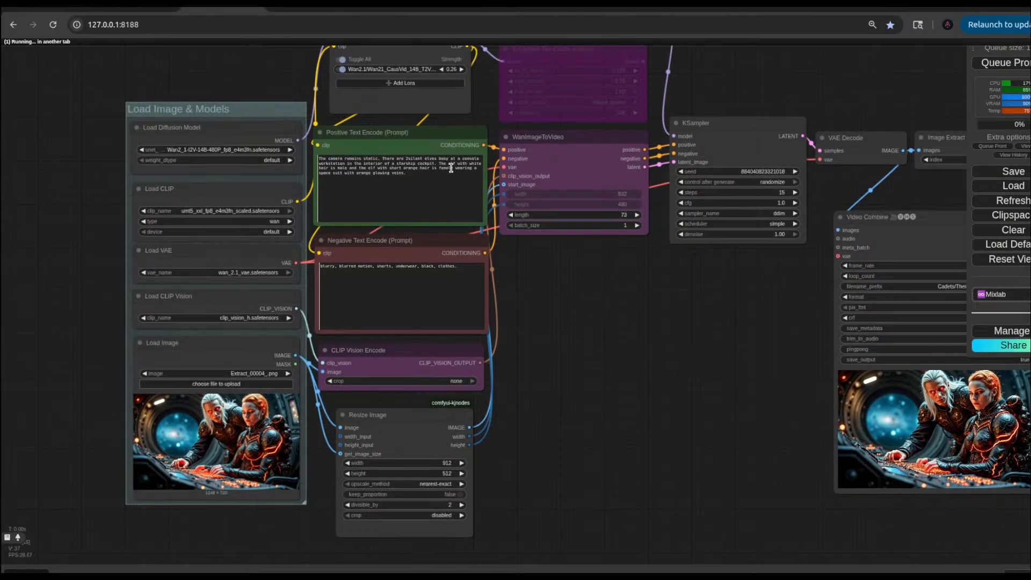
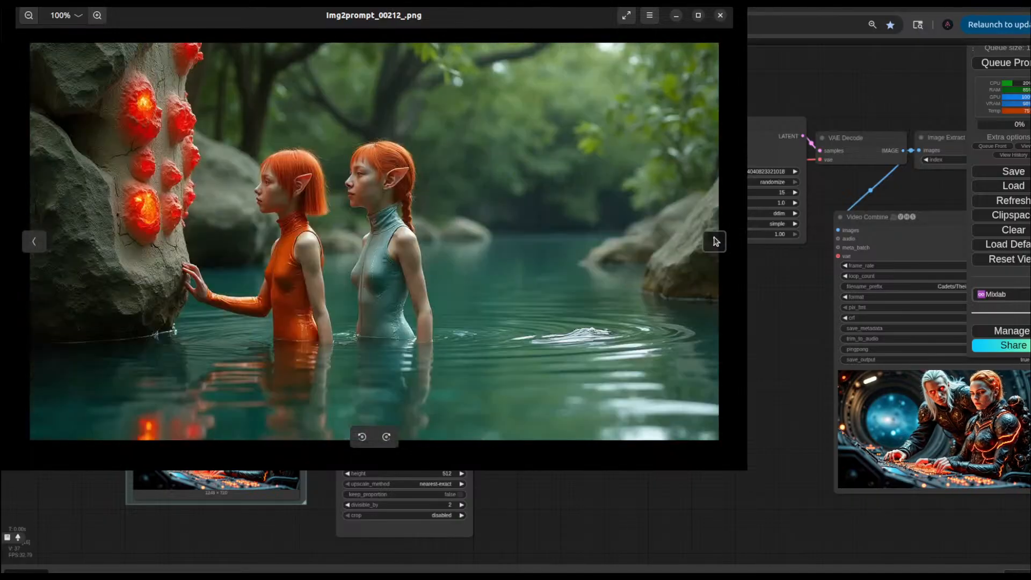
Step: Browse forward through the generated images of figures beside the glowing rock in the river, from Img2prompt_00212_.png to Img2prompt_00349_.png
left_click(715, 241)
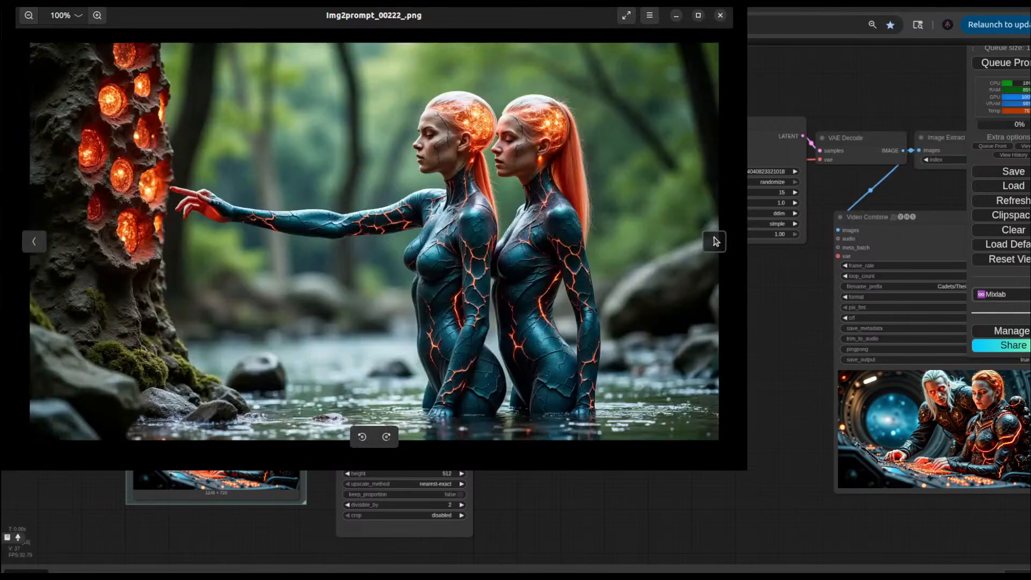
left_click(715, 241)
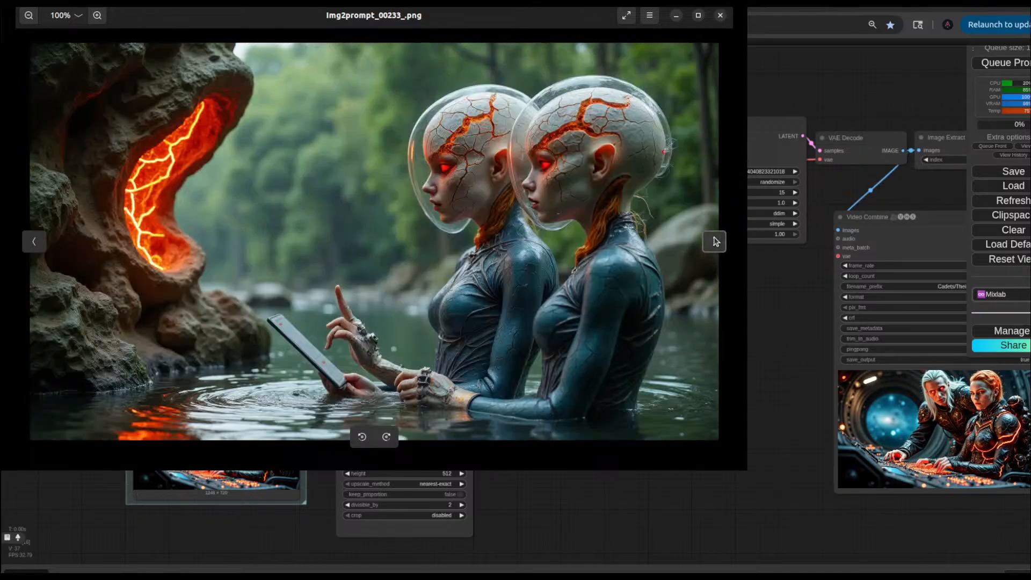
left_click(714, 241)
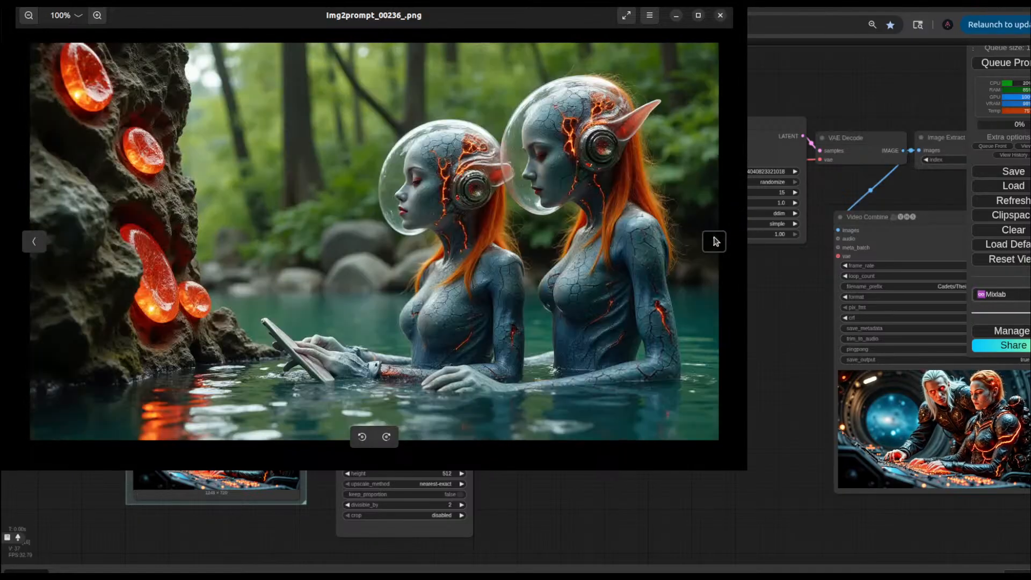
left_click(715, 241)
left_click(715, 241)
left_click(715, 241)
left_click(715, 241)
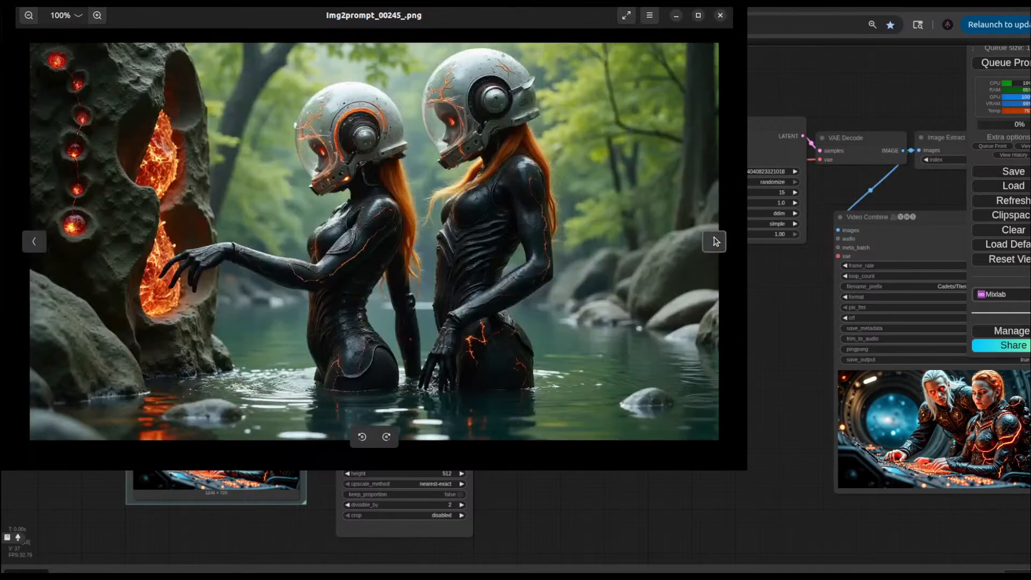
left_click(715, 241)
left_click(714, 241)
left_click(715, 241)
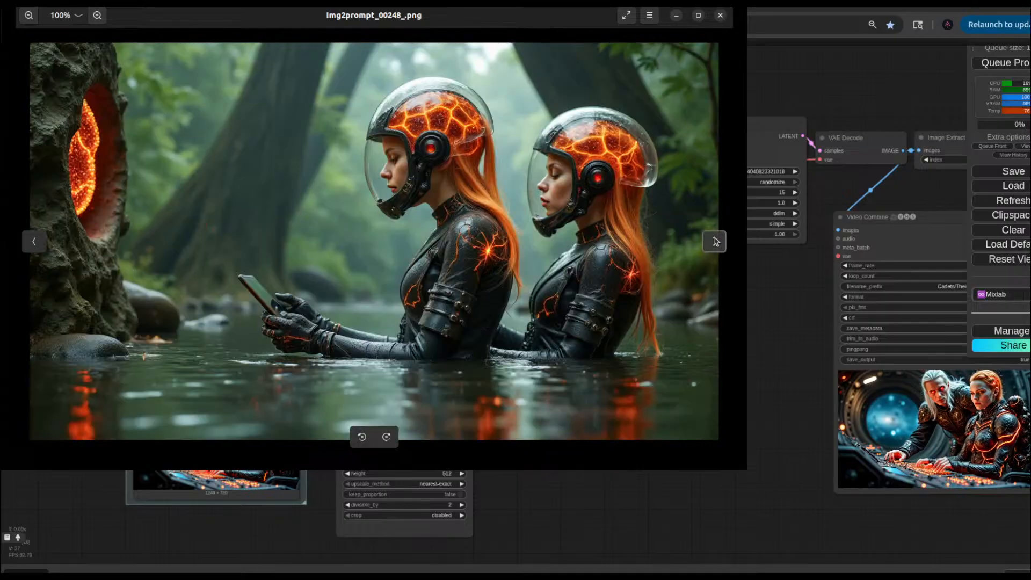
left_click(715, 241)
left_click(715, 241)
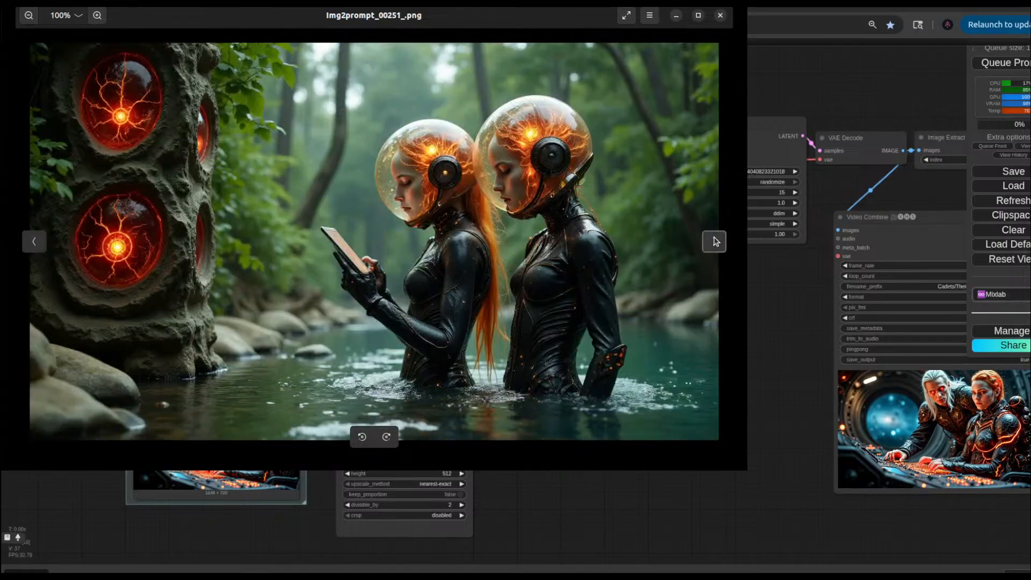
left_click(715, 241)
left_click(715, 241)
left_click(715, 241)
left_click(714, 241)
left_click(715, 241)
left_click(714, 242)
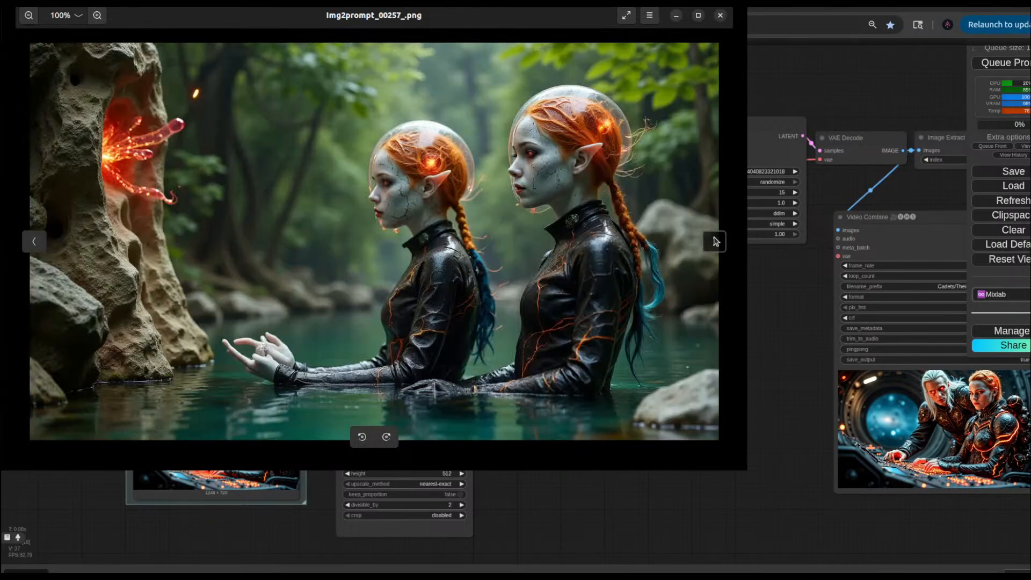
left_click(715, 241)
left_click(715, 241)
left_click(714, 241)
left_click(714, 242)
left_click(715, 241)
left_click(715, 242)
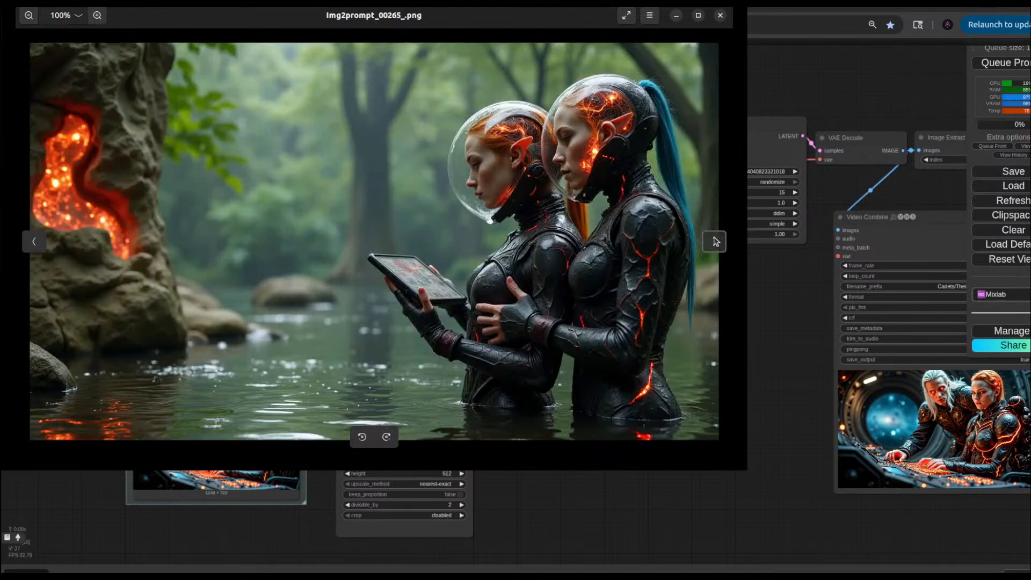
left_click(714, 241)
left_click(715, 242)
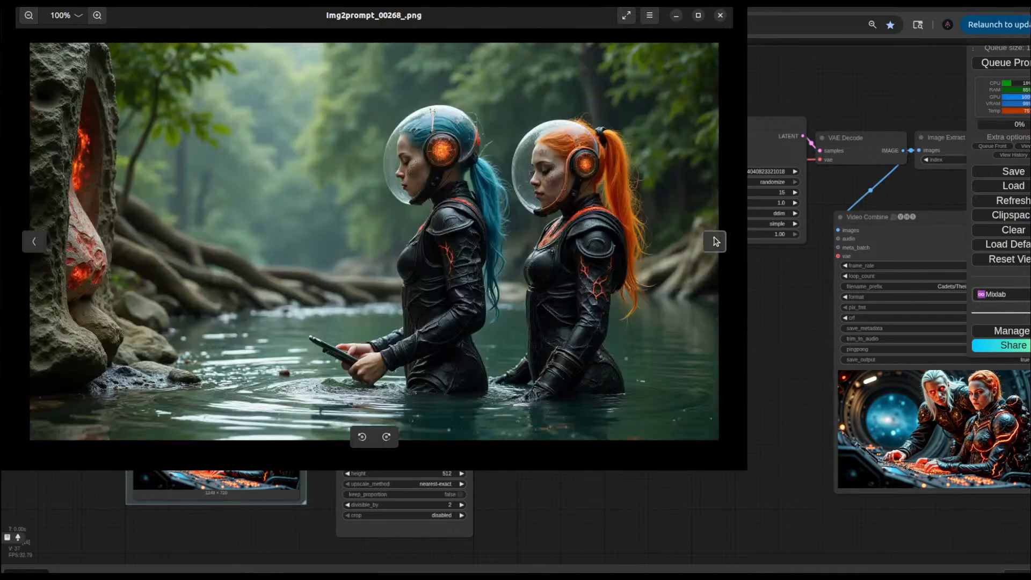
left_click(715, 241)
left_click(715, 241)
left_click(715, 241)
left_click(715, 241)
left_click(715, 241)
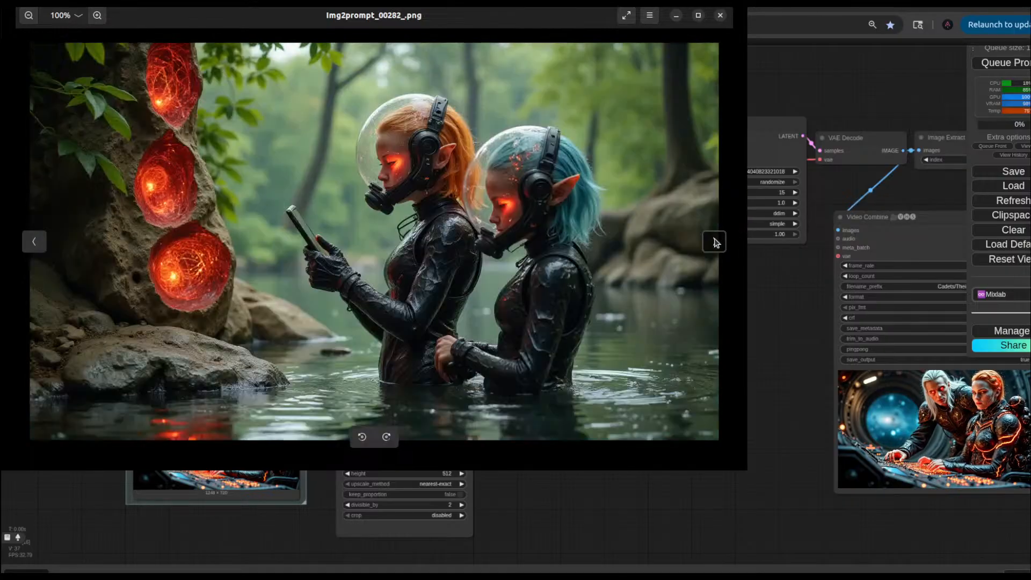
left_click(715, 242)
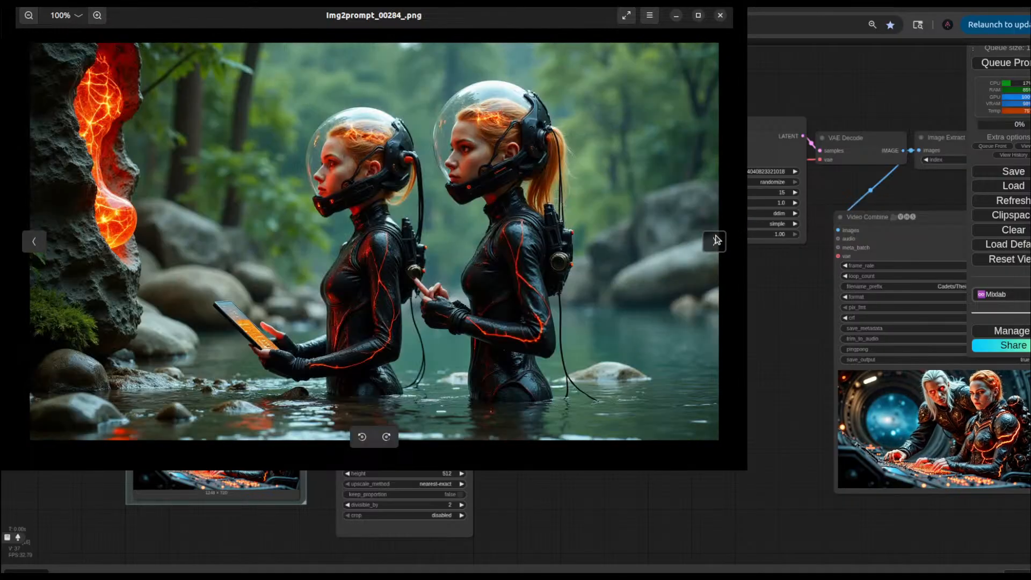
left_click(715, 242)
left_click(715, 242)
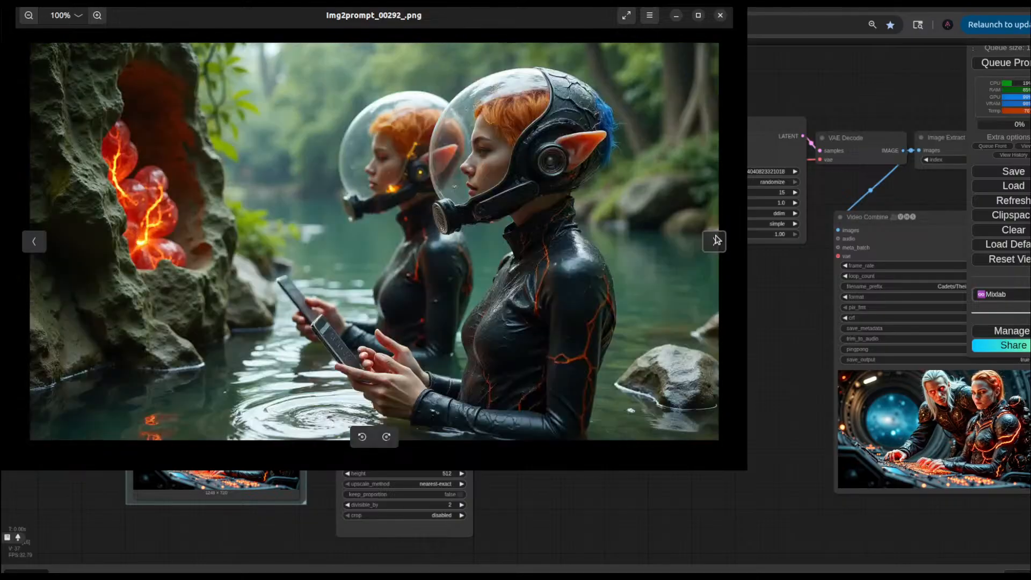
left_click(715, 242)
left_click(714, 241)
left_click(715, 241)
left_click(714, 242)
left_click(715, 241)
left_click(715, 241)
left_click(715, 241)
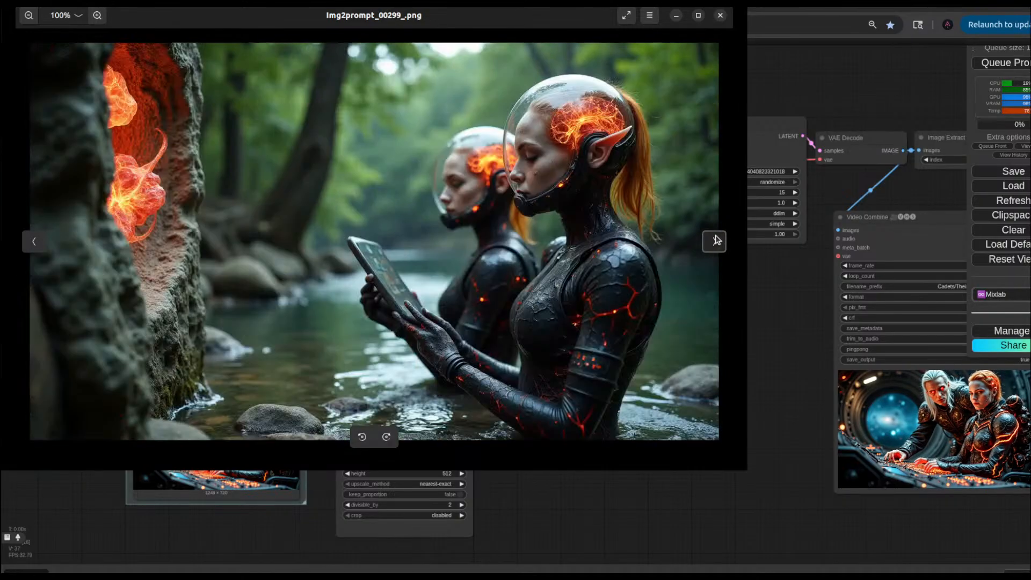
left_click(716, 240)
left_click(716, 240)
left_click(717, 240)
left_click(716, 240)
left_click(717, 240)
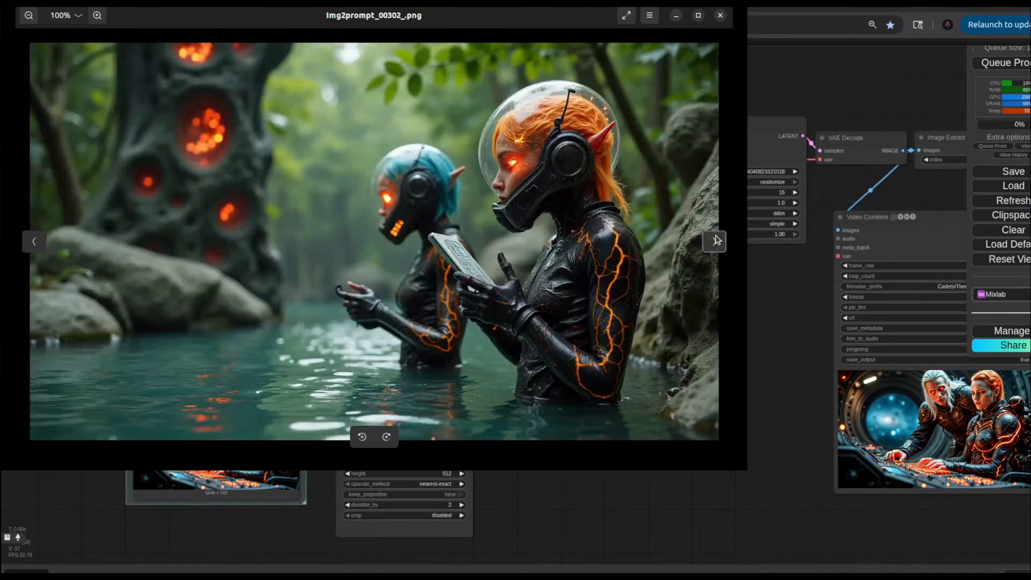
left_click(717, 240)
left_click(716, 240)
left_click(716, 240)
left_click(716, 240)
left_click(716, 240)
left_click(716, 240)
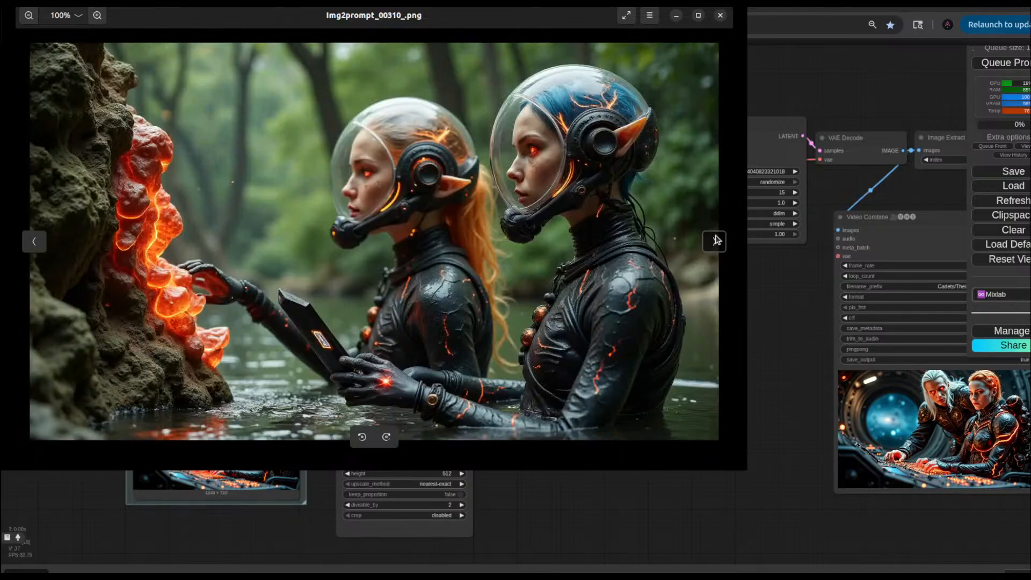
left_click(716, 240)
left_click(716, 240)
left_click(717, 240)
left_click(716, 240)
left_click(717, 240)
left_click(716, 240)
left_click(717, 240)
left_click(716, 240)
left_click(716, 240)
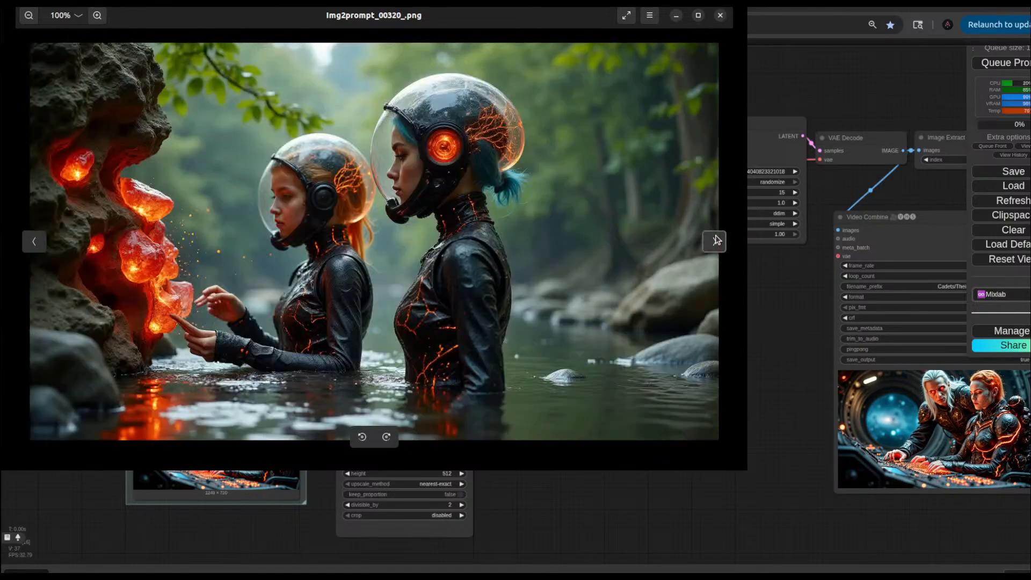
left_click(716, 240)
left_click(716, 240)
left_click(716, 240)
left_click(716, 240)
left_click(716, 240)
left_click(716, 240)
left_click(717, 240)
left_click(717, 240)
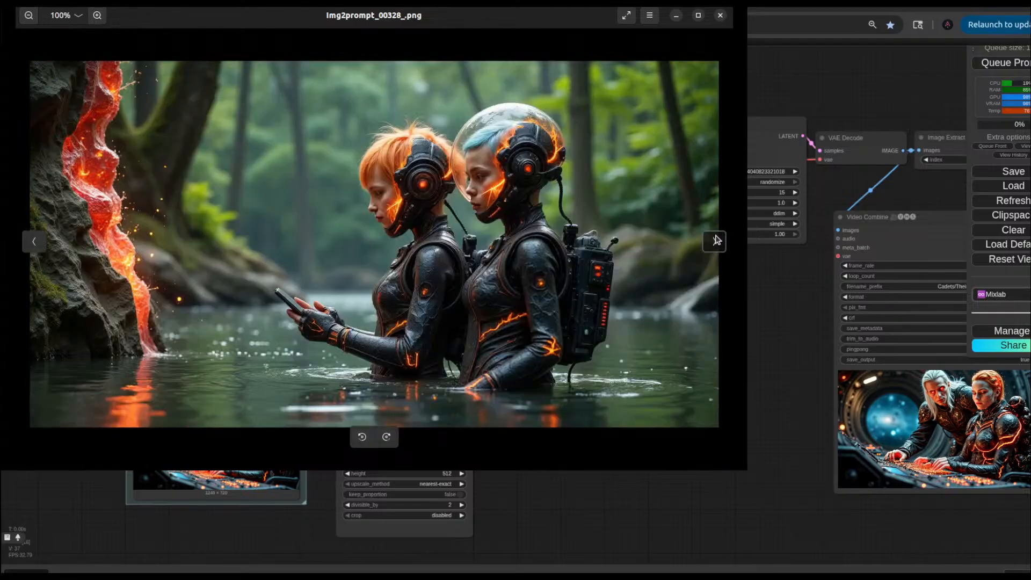
left_click(716, 240)
left_click(716, 240)
left_click(716, 240)
left_click(716, 240)
left_click(717, 240)
left_click(717, 241)
left_click(716, 240)
left_click(717, 240)
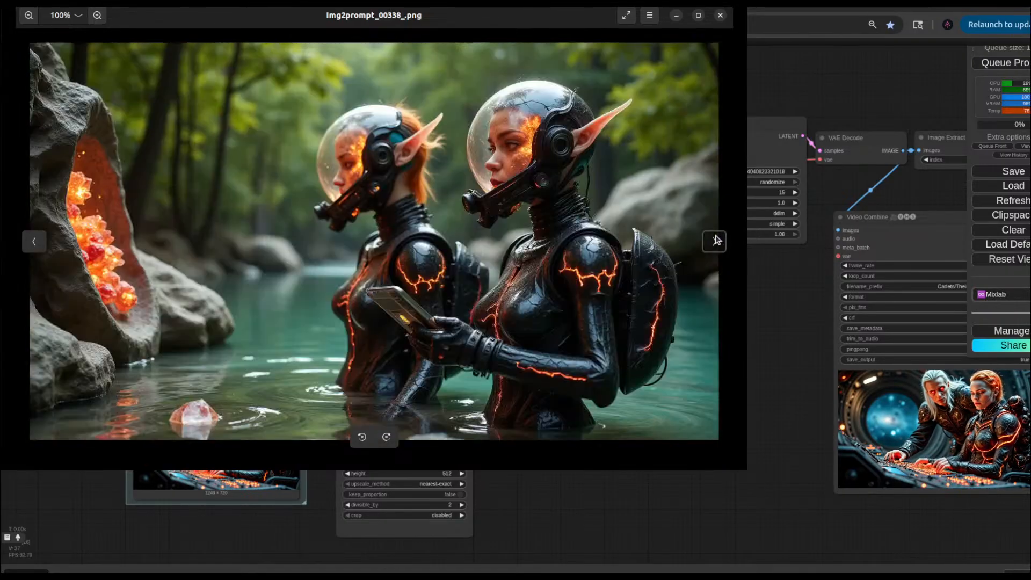
left_click(716, 240)
left_click(716, 240)
left_click(716, 240)
left_click(716, 240)
left_click(716, 240)
left_click(716, 240)
left_click(716, 240)
left_click(716, 240)
left_click(716, 240)
left_click(716, 240)
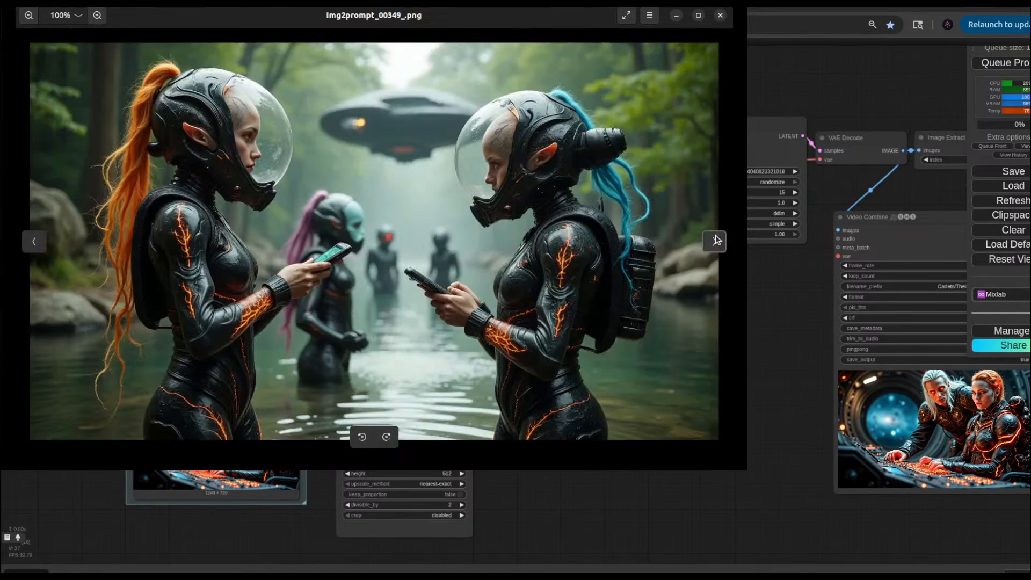
Step: Go back to Img2prompt_00347_.png and browse the river images with the spaceship behind the crew forward to Img2prompt_00384_.png
left_click(42, 246)
left_click(42, 246)
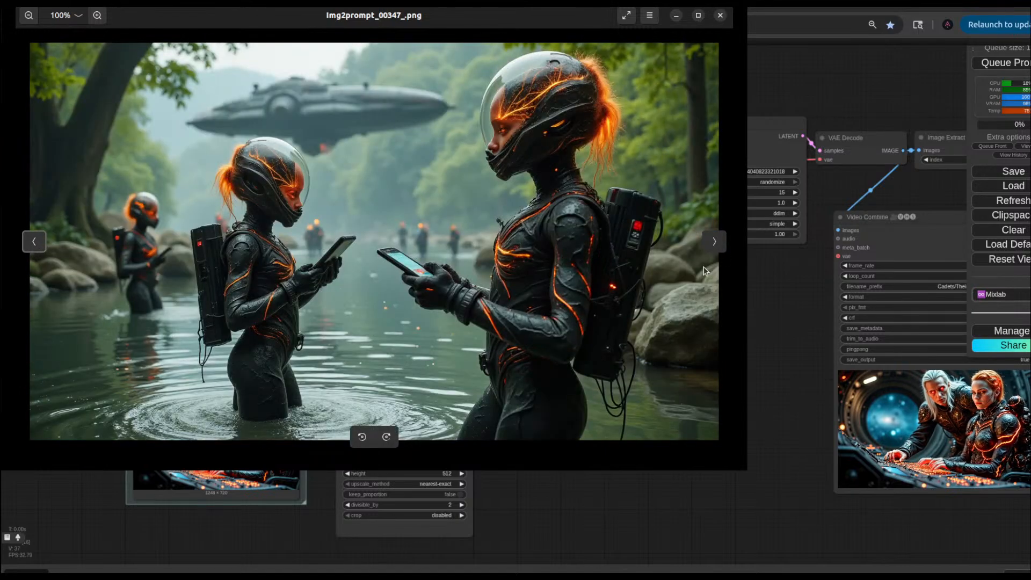
left_click(715, 241)
left_click(715, 241)
left_click(715, 242)
left_click(715, 242)
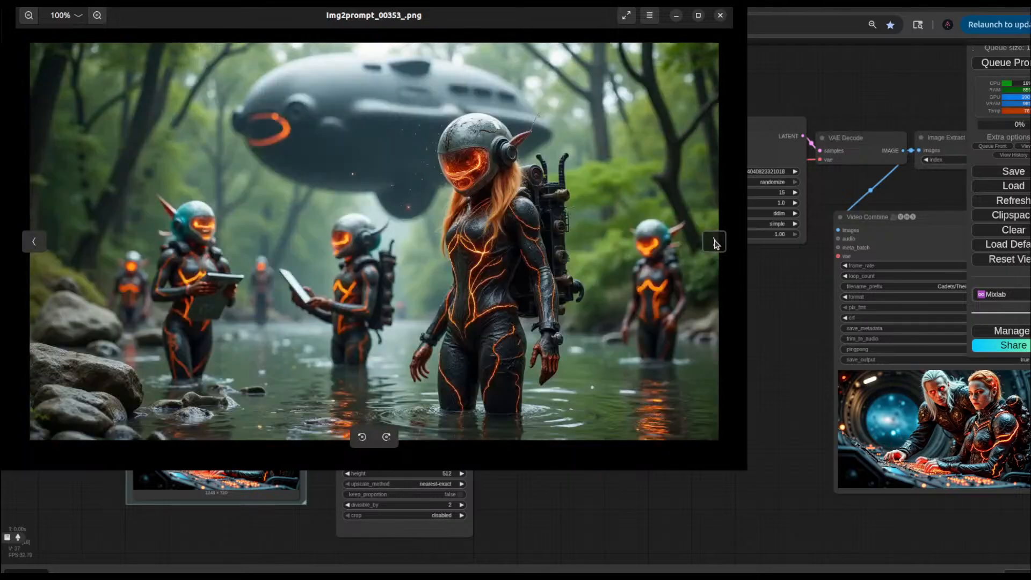
left_click(714, 242)
left_click(715, 241)
left_click(714, 242)
left_click(715, 241)
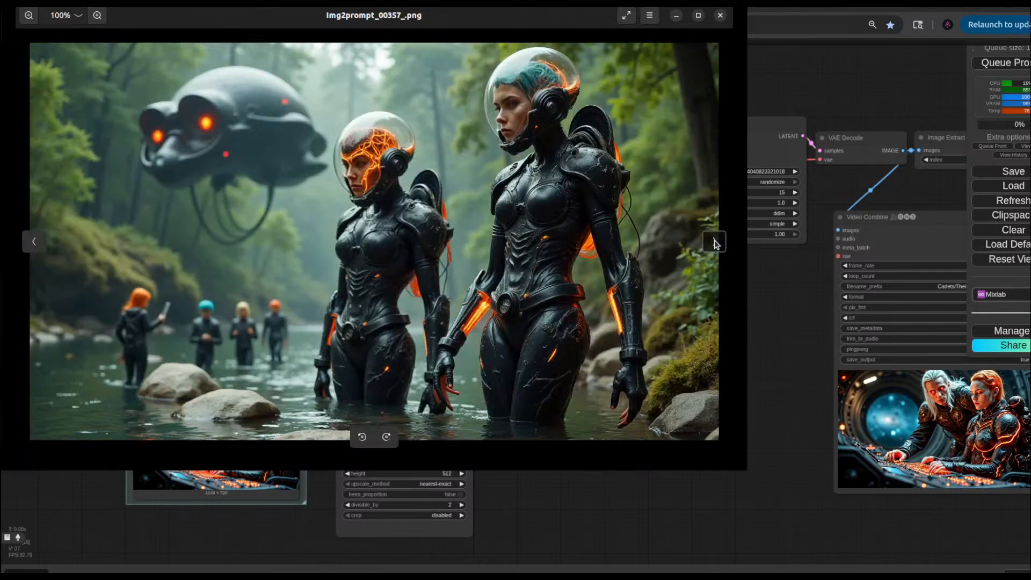
left_click(715, 242)
left_click(715, 242)
left_click(715, 241)
left_click(715, 241)
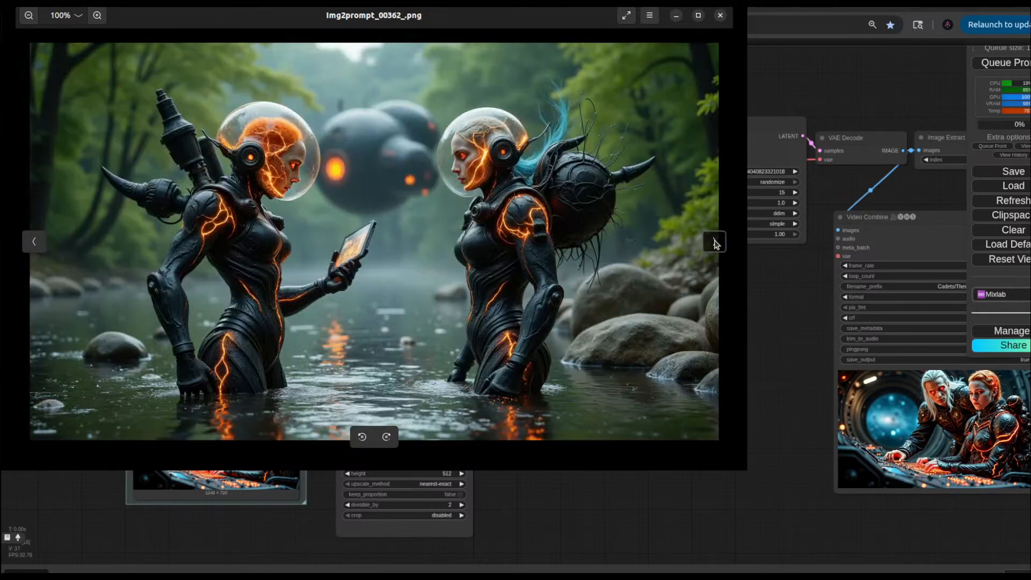
left_click(715, 242)
left_click(715, 242)
left_click(714, 242)
left_click(714, 242)
left_click(715, 241)
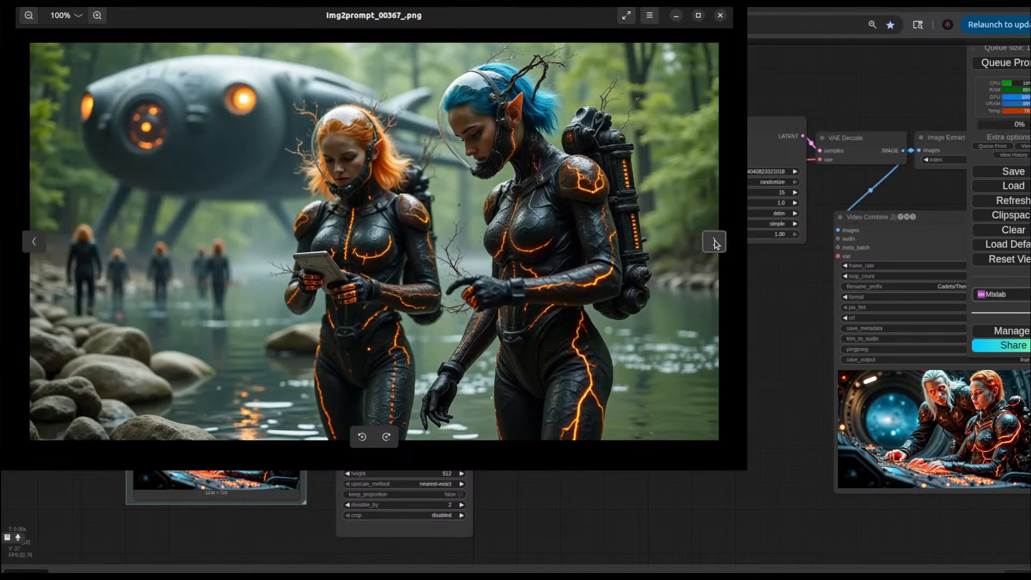
left_click(714, 242)
left_click(715, 242)
left_click(715, 242)
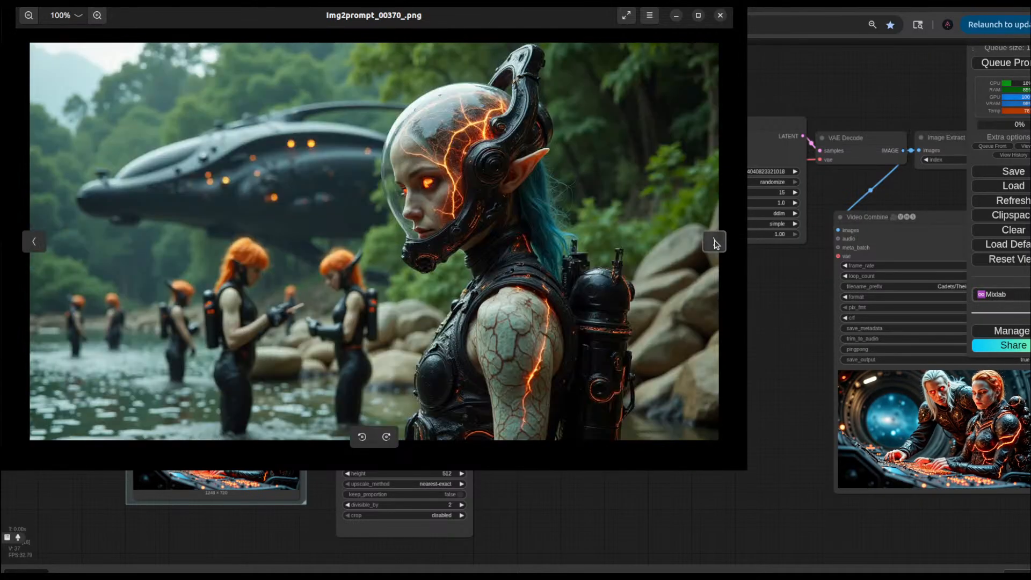
left_click(715, 242)
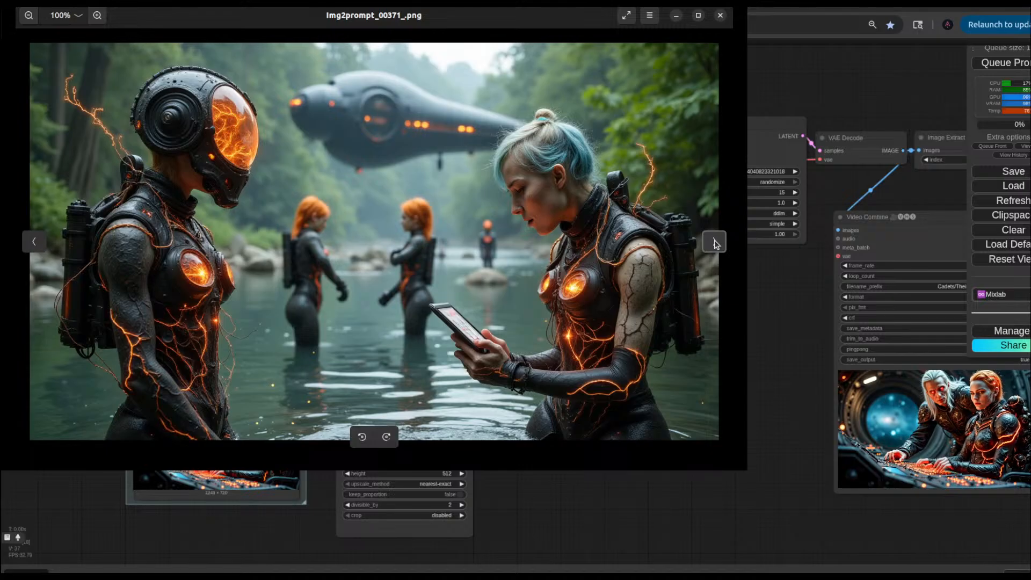
left_click(715, 242)
left_click(714, 242)
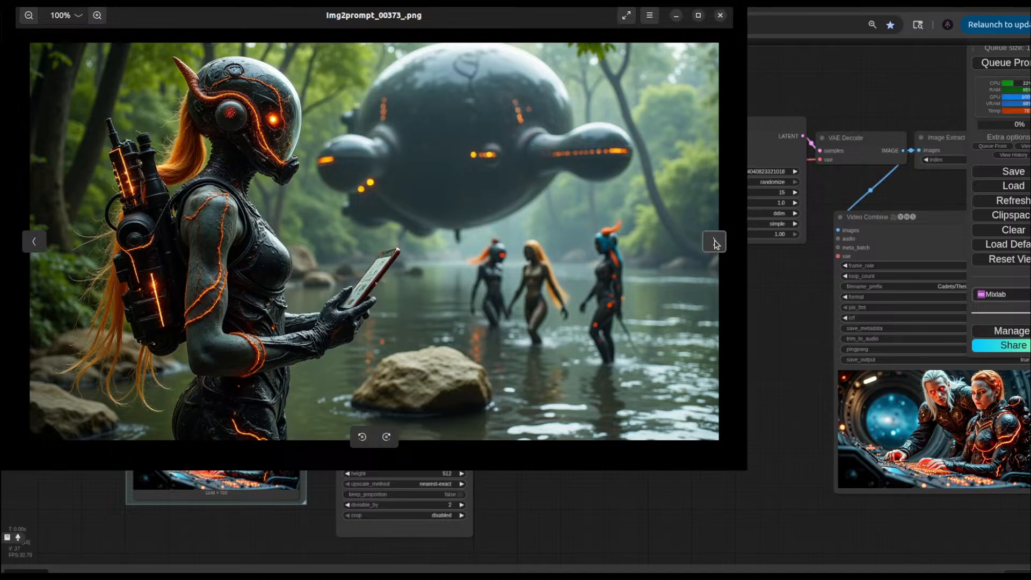
left_click(715, 242)
left_click(715, 242)
left_click(715, 242)
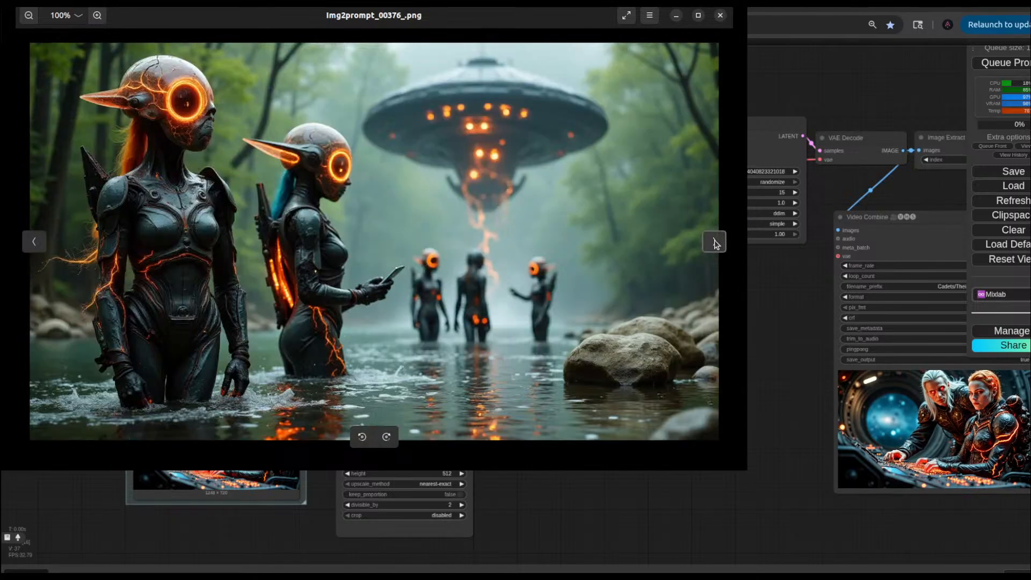
left_click(714, 241)
left_click(714, 242)
left_click(715, 241)
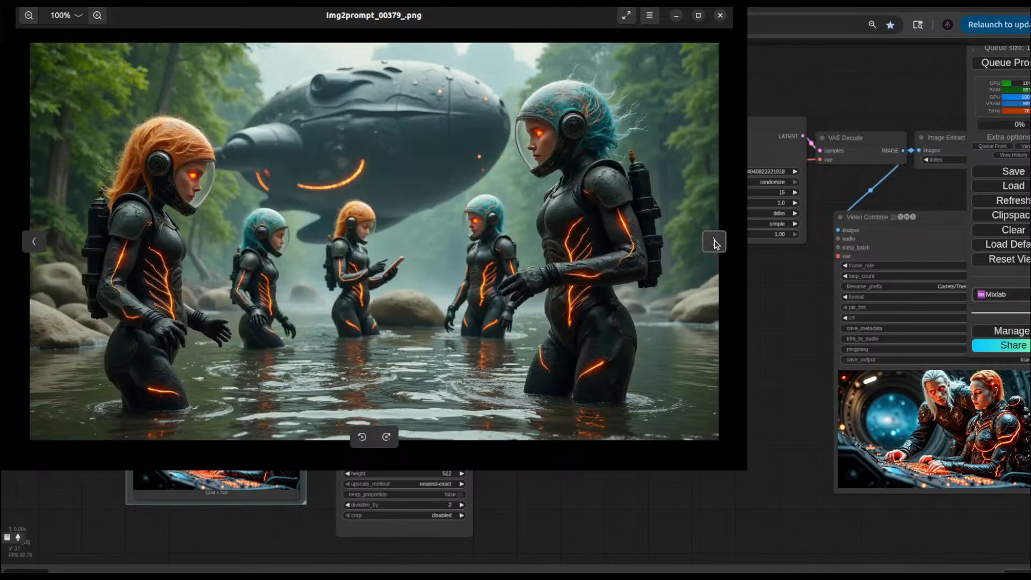
left_click(715, 242)
left_click(715, 242)
left_click(715, 241)
left_click(715, 242)
left_click(715, 241)
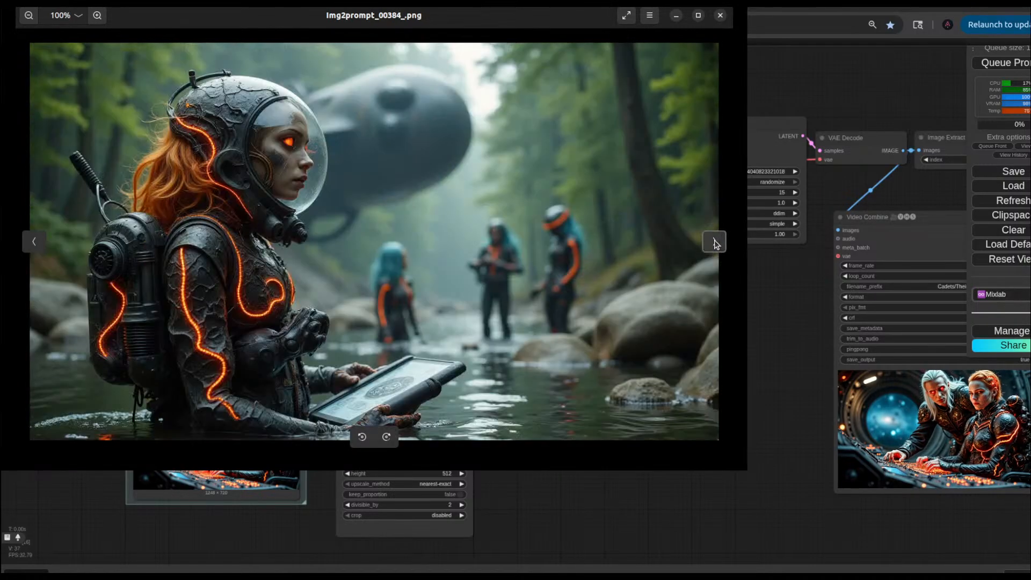
Step: Browse the river crew images forward from Img2prompt_00384_.png to Img2prompt_00401_.png, go back one image and close the viewer
left_click(715, 242)
left_click(715, 242)
left_click(715, 242)
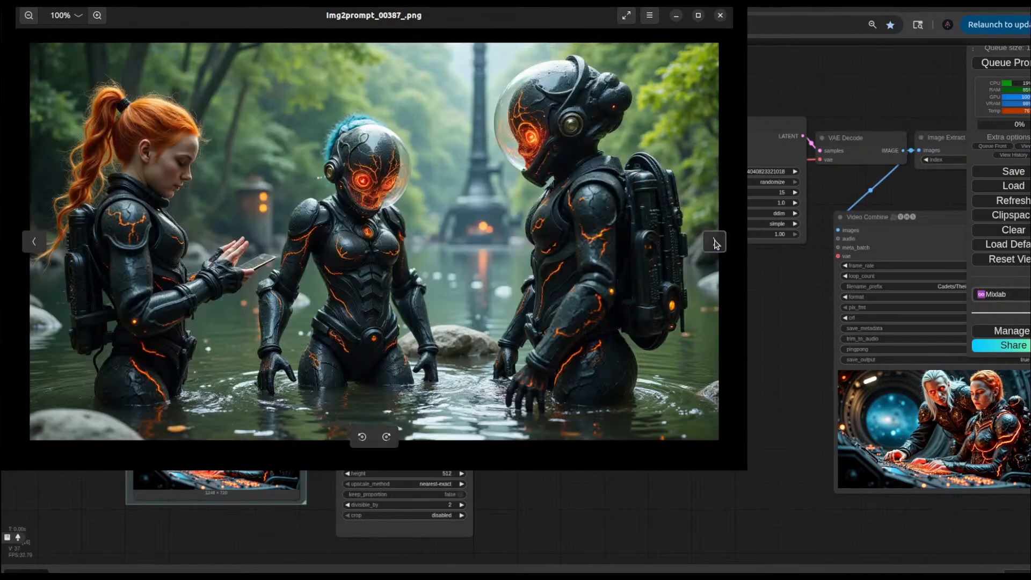
left_click(714, 241)
left_click(714, 242)
left_click(715, 242)
left_click(715, 242)
left_click(715, 242)
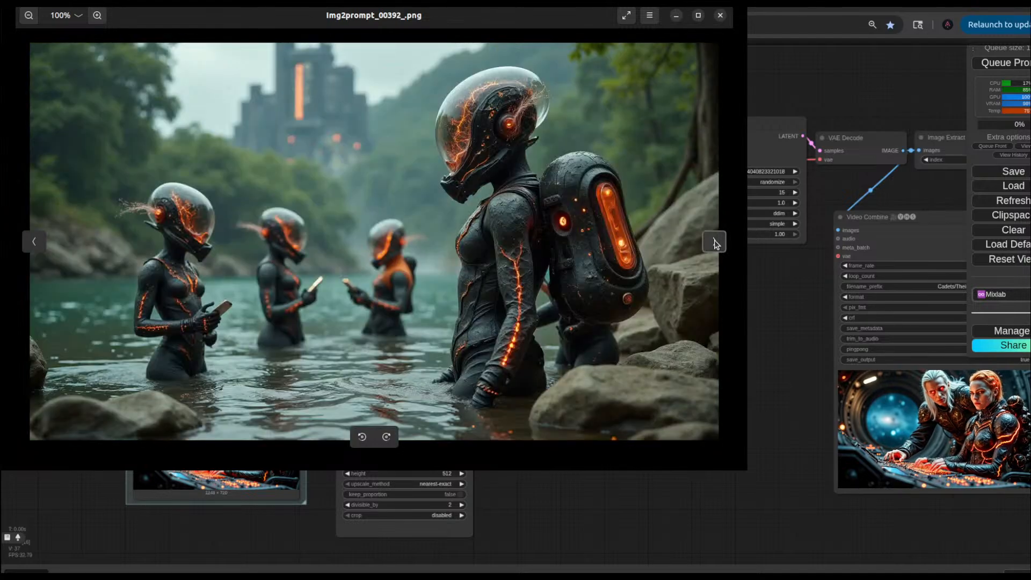
left_click(715, 241)
left_click(715, 242)
left_click(715, 242)
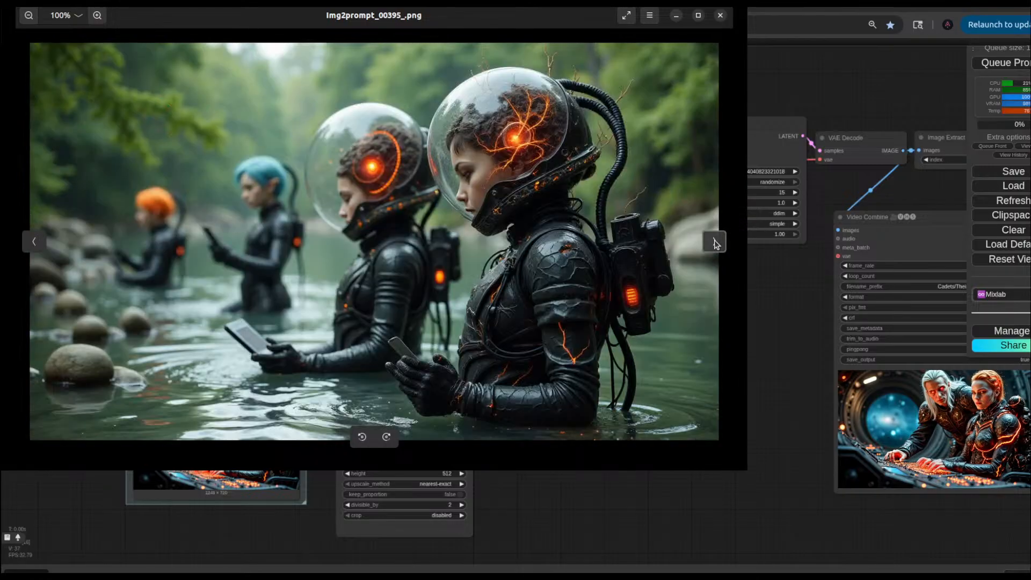
left_click(715, 242)
left_click(715, 242)
left_click(715, 242)
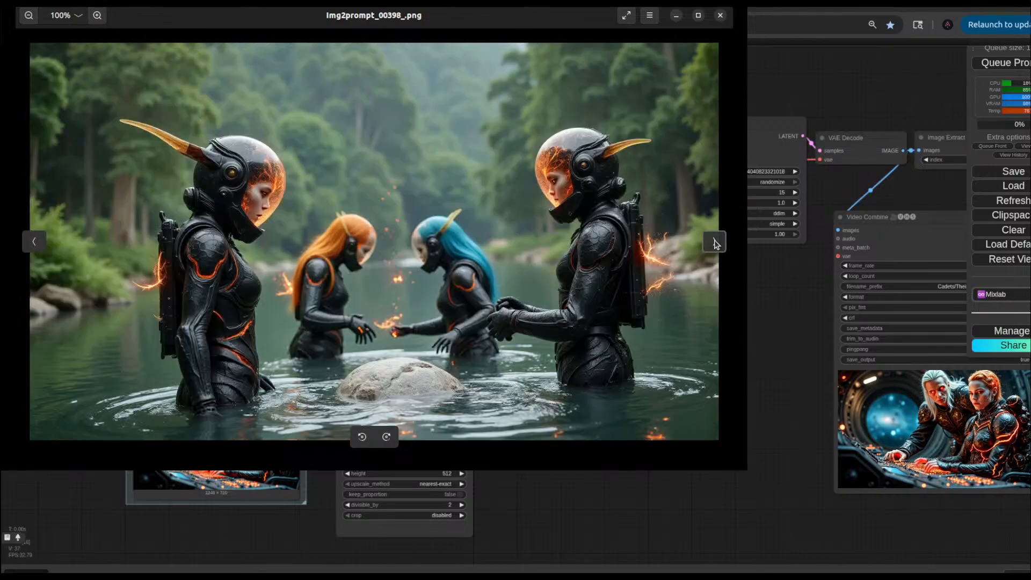
left_click(715, 242)
left_click(715, 242)
left_click(715, 242)
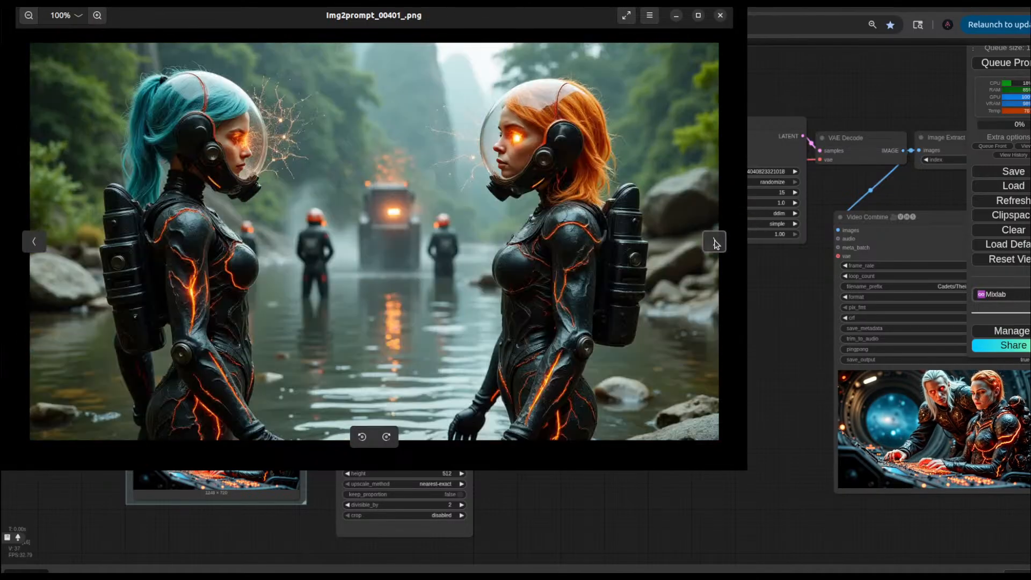
left_click(35, 244)
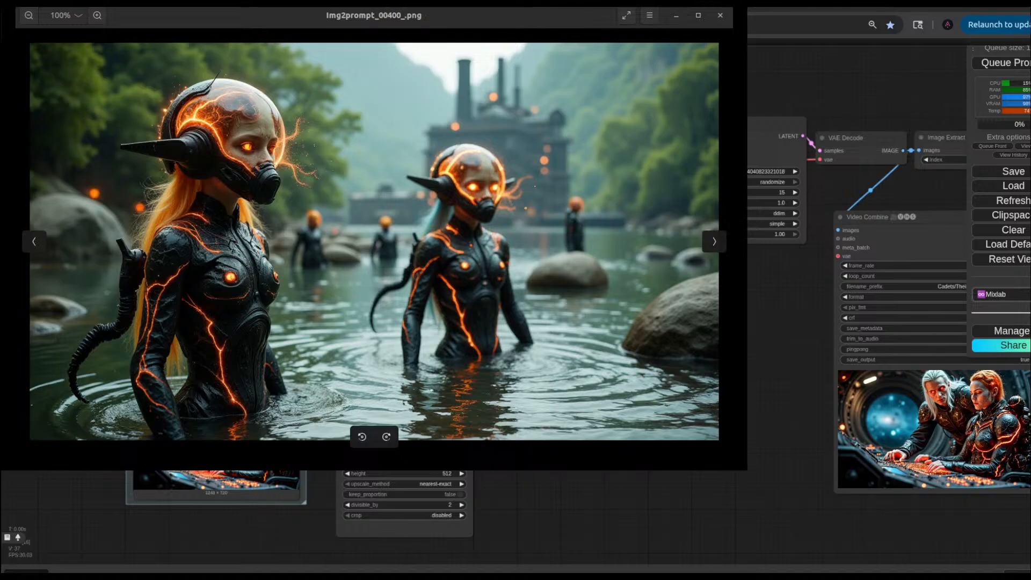
key("alt+F4")
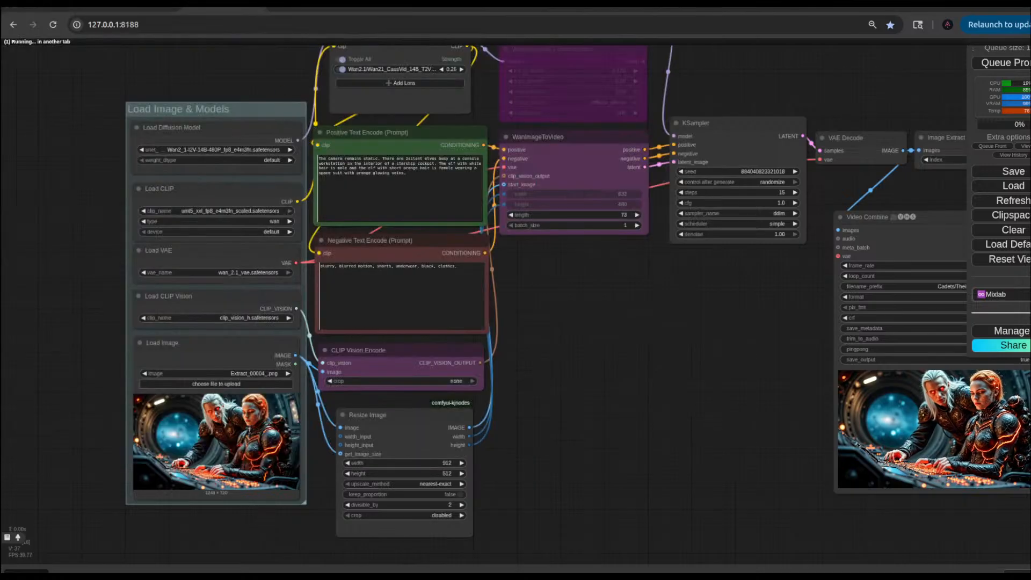
Step: Switch to the Simple FLUX.1 Kontext Editor workflow and look through its image feed down to the spaceship images over the forested valley
left_click(308, 7)
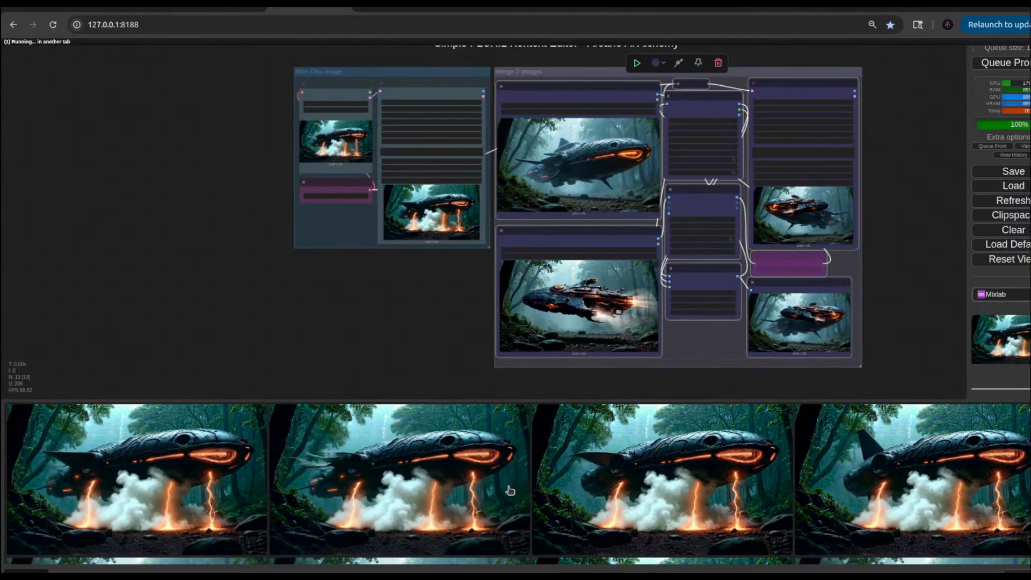
scroll(510, 491, "down", 10)
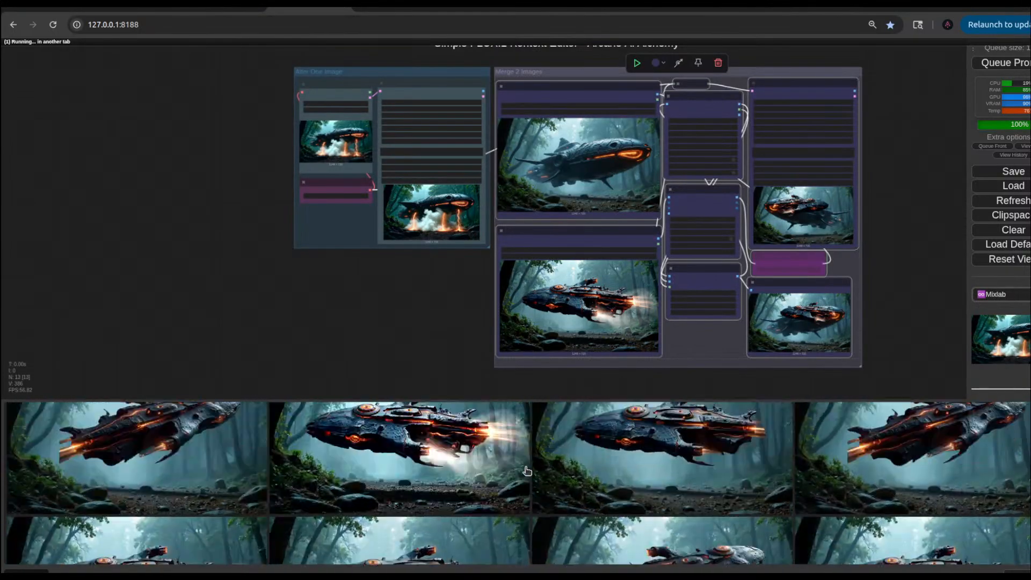
scroll(527, 471, "down", 10)
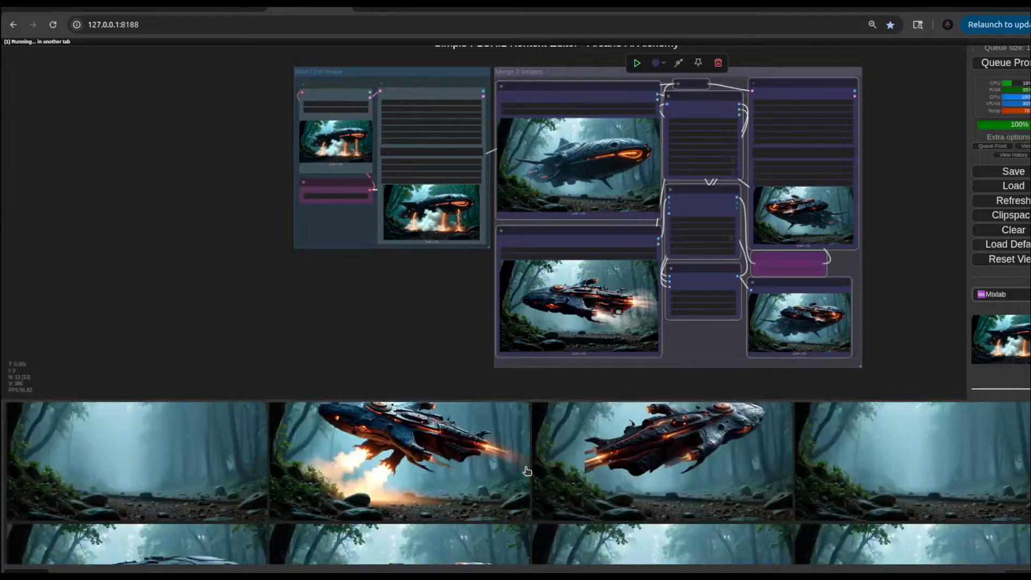
scroll(527, 471, "down", 10)
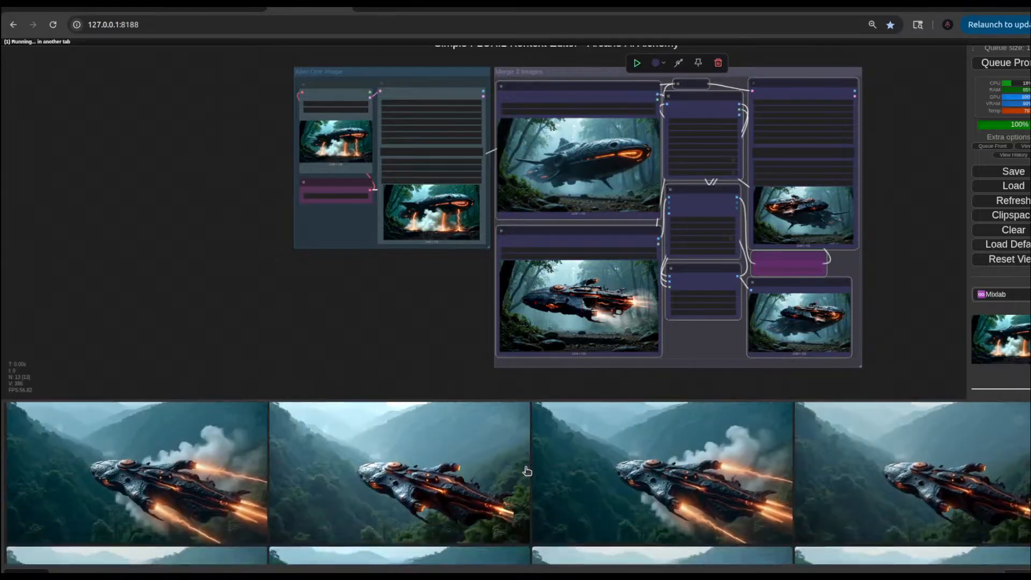
scroll(527, 471, "down", 5)
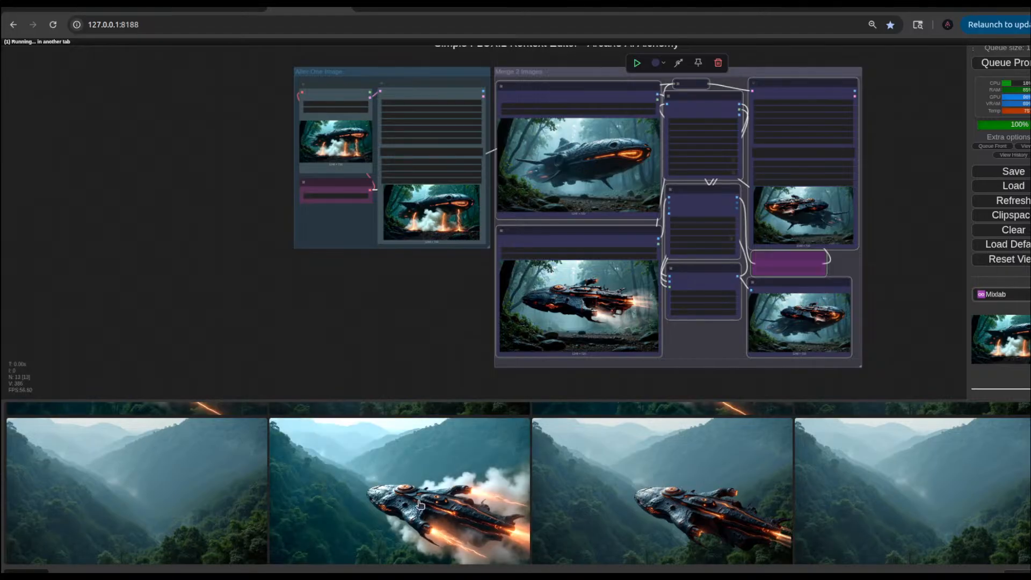
scroll(433, 479, "down", 2)
scroll(433, 479, "up", 2)
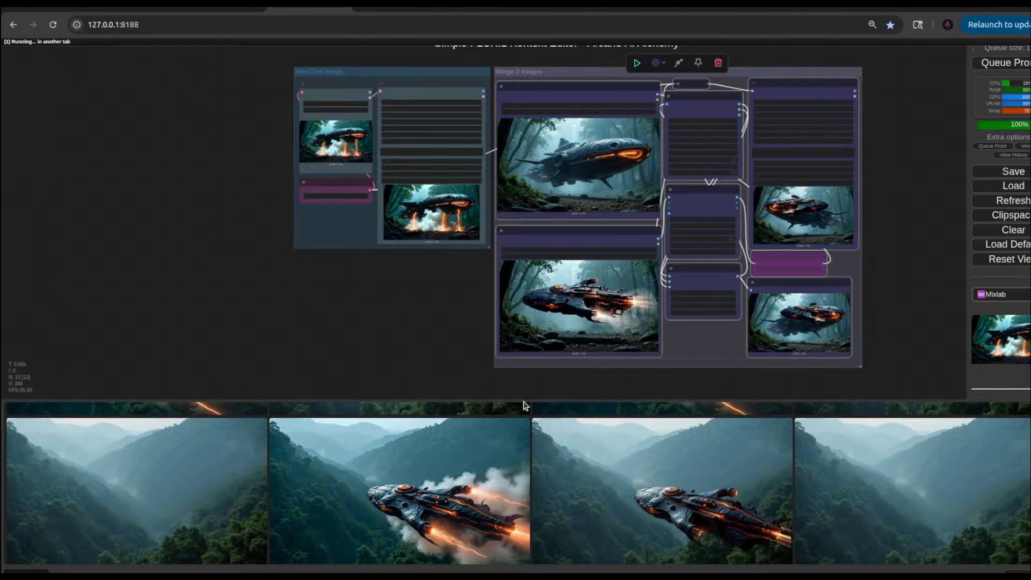
Step: Enlarge a feed image of the spaceship with smoke over the valley and go through the neighbouring versions to the empty valley
left_click(444, 493)
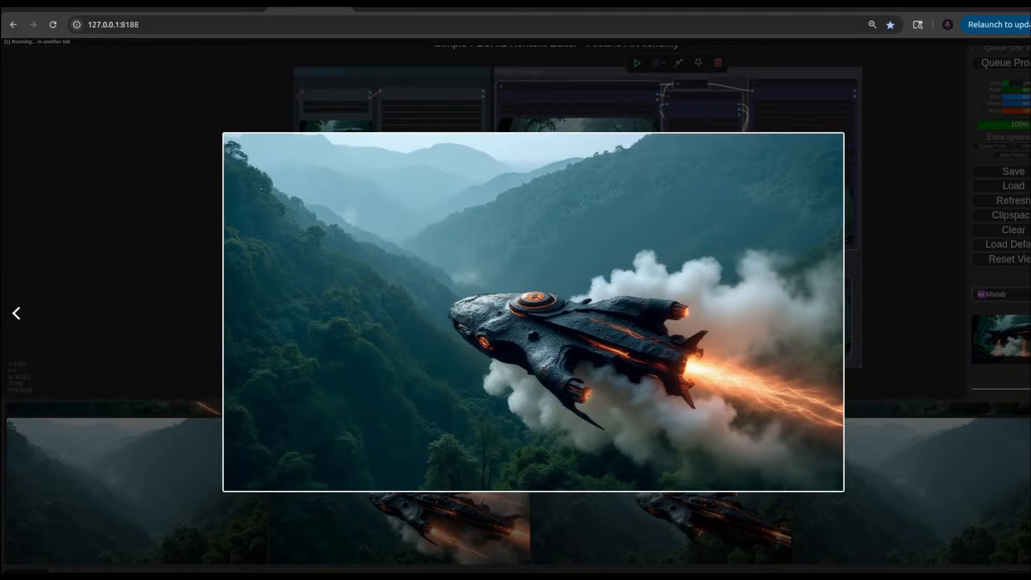
key("Left")
key("Left")
key("Left")
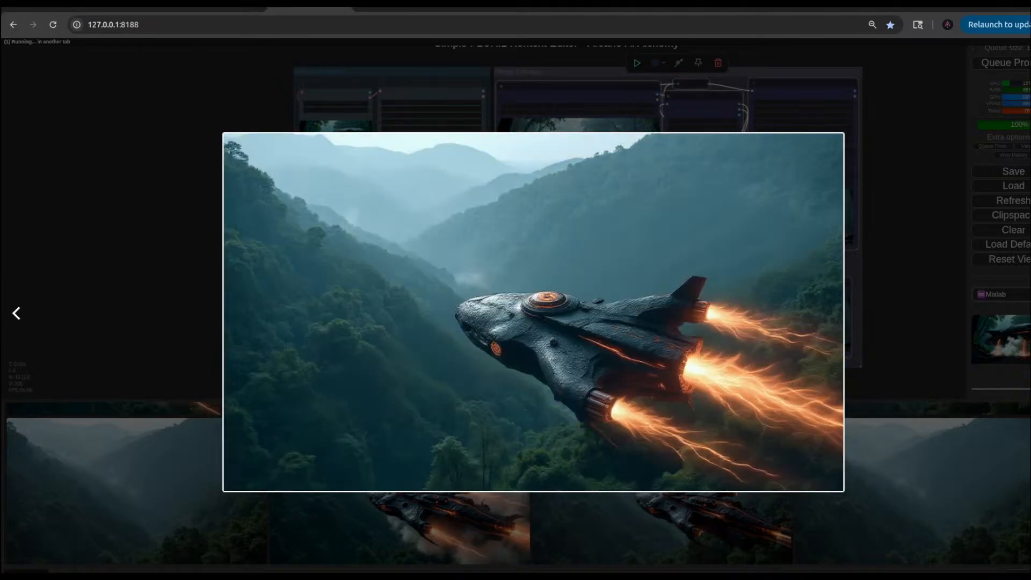
key("Left")
key("Left")
key("Right")
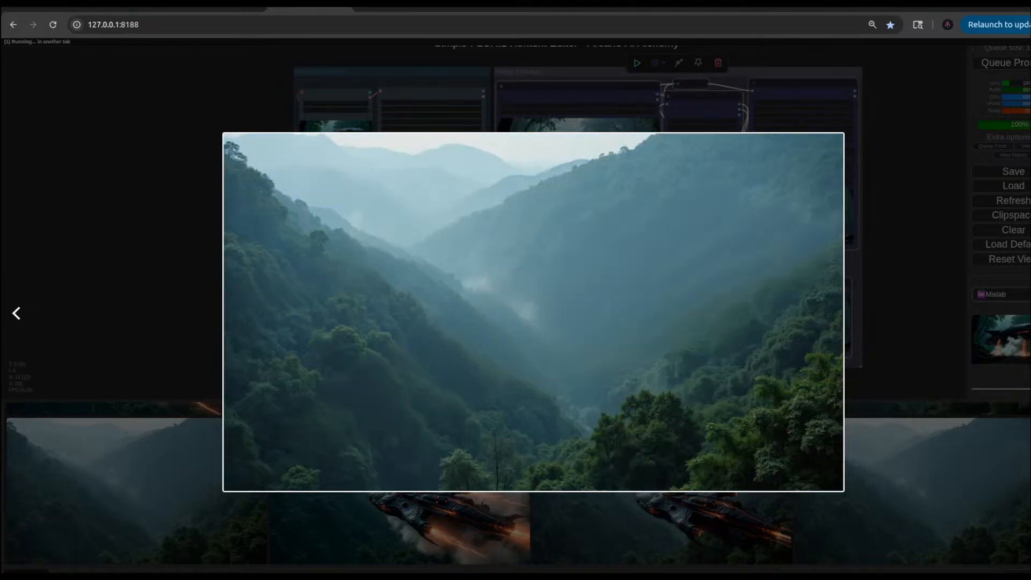
Step: Compare the enlarged variants of the spaceship placed over the valley with the empty background image, and close the preview
key("Left")
key("Right")
key("Left")
key("Right")
key("Left")
key("Right")
key("Left")
key("Right")
key("Left")
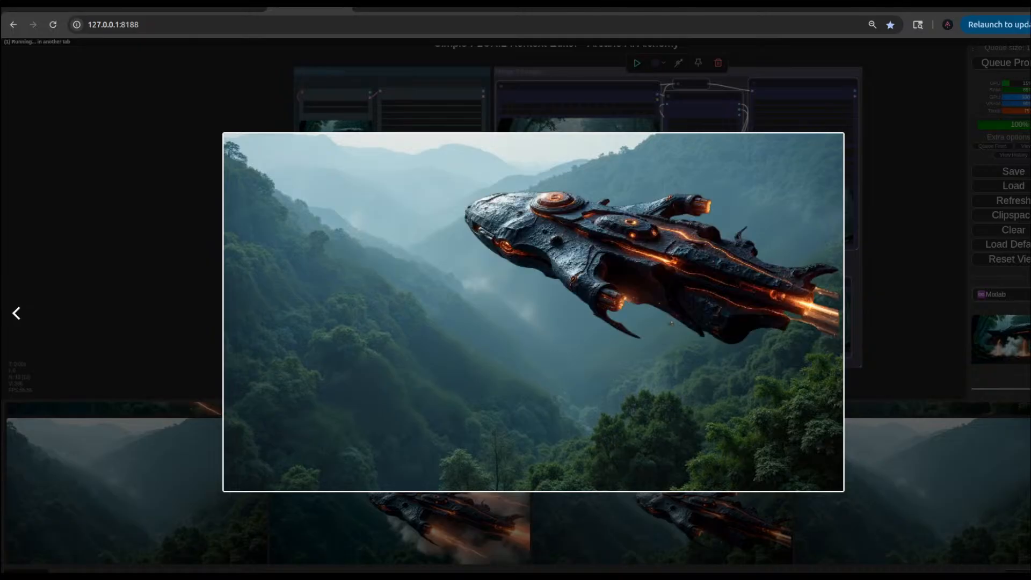
key("Right")
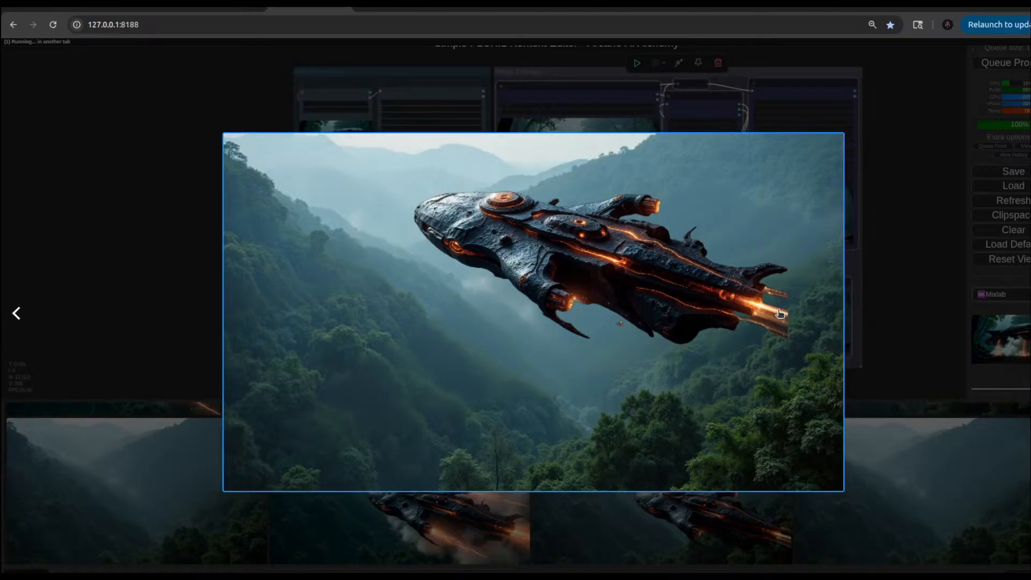
left_click(15, 316)
left_click(15, 317)
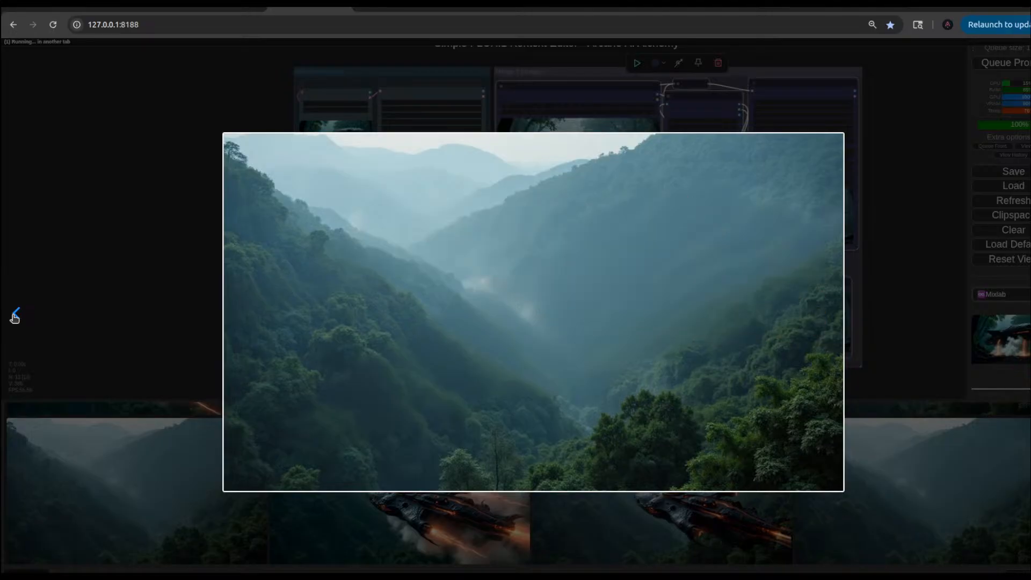
left_click(117, 290)
Step: Examine the Alter One Image and Merge 2 Images groups, including the masked image, Resize Image and Image Composite nodes
scroll(452, 325, "up", 5)
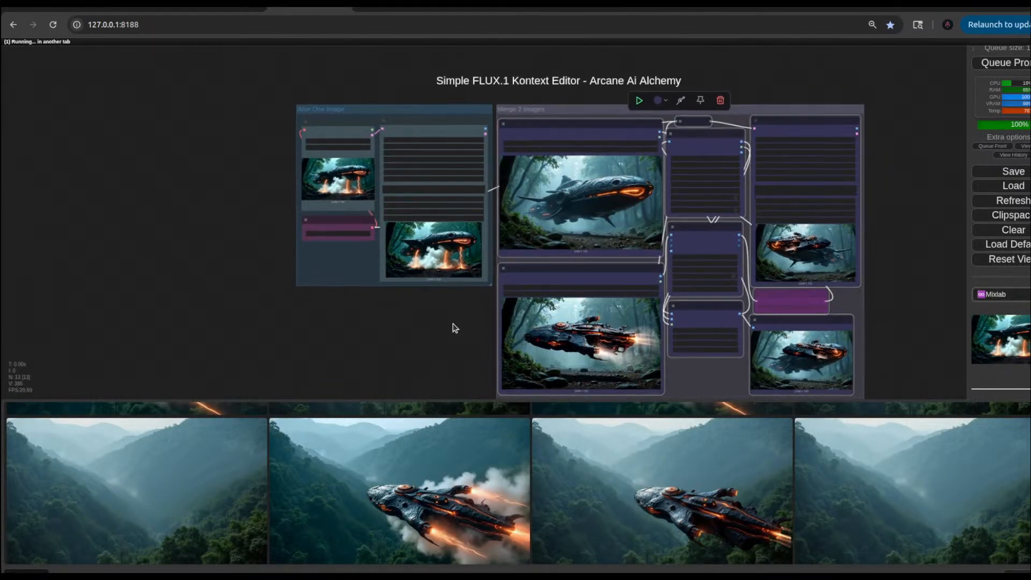
scroll(452, 325, "down", 5)
scroll(265, 138, "up", 5)
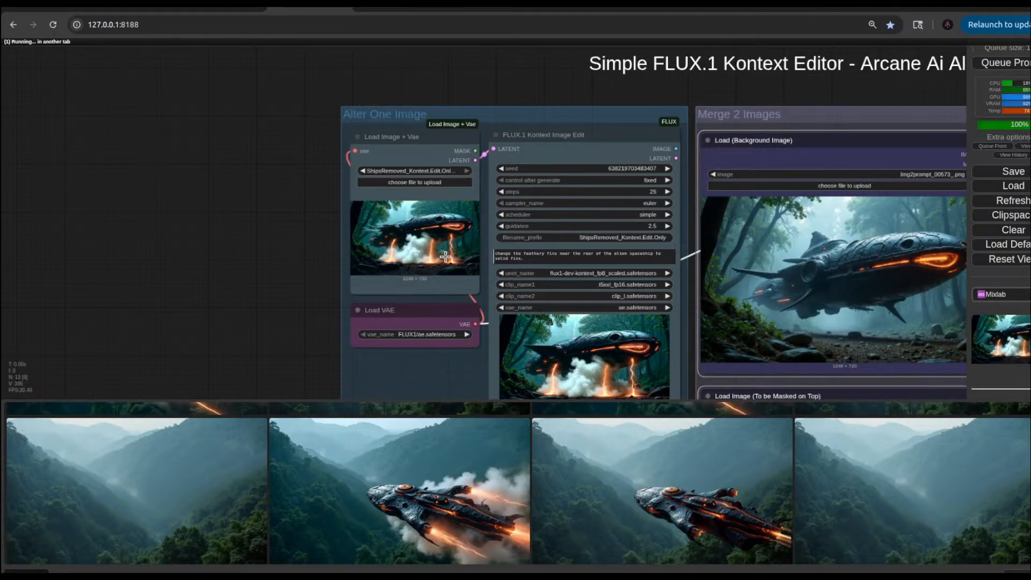
scroll(280, 223, "down", 3)
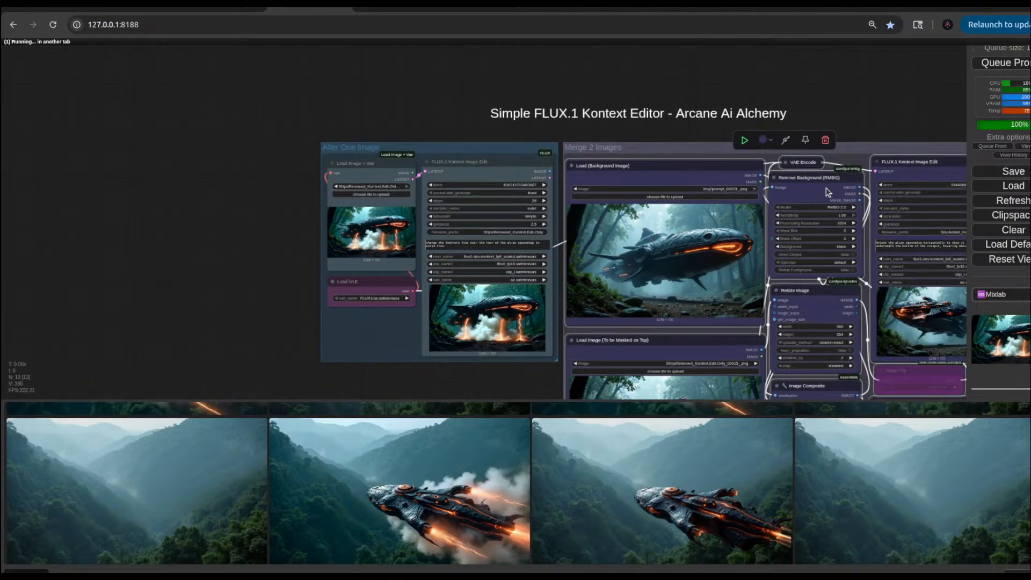
left_click_drag(862, 77, 786, 21)
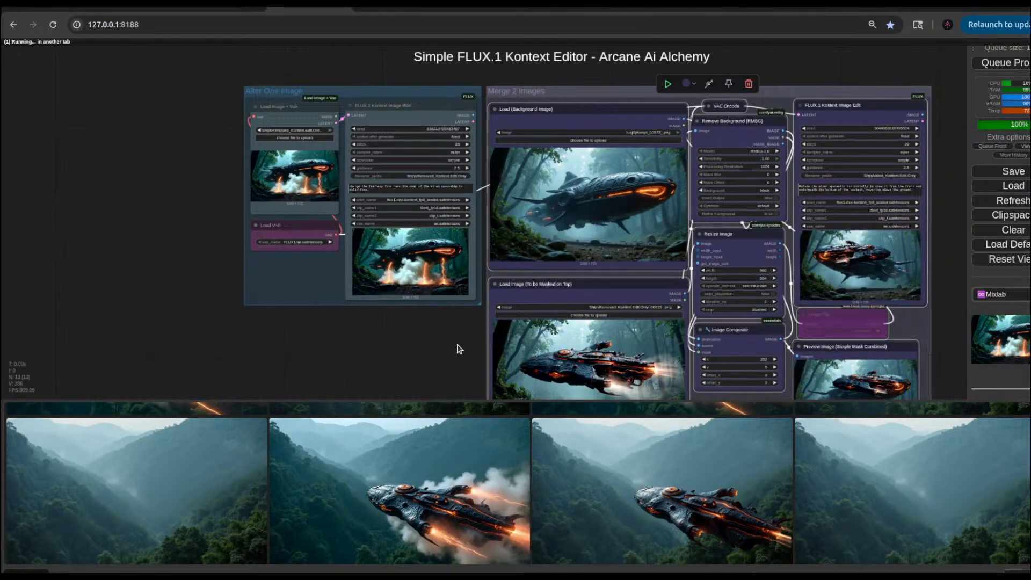
left_click_drag(456, 348, 405, 253)
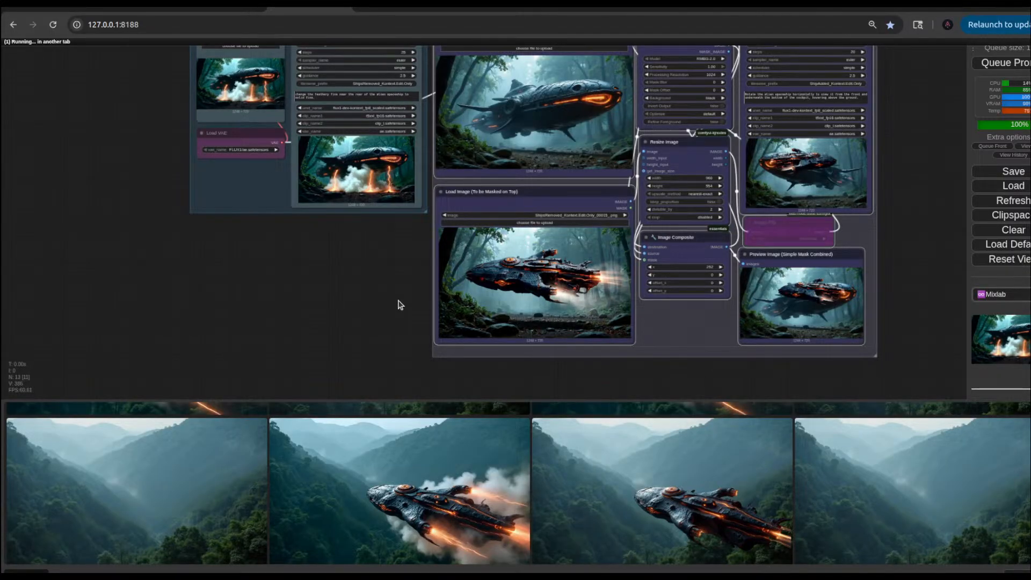
left_click_drag(379, 288, 378, 325)
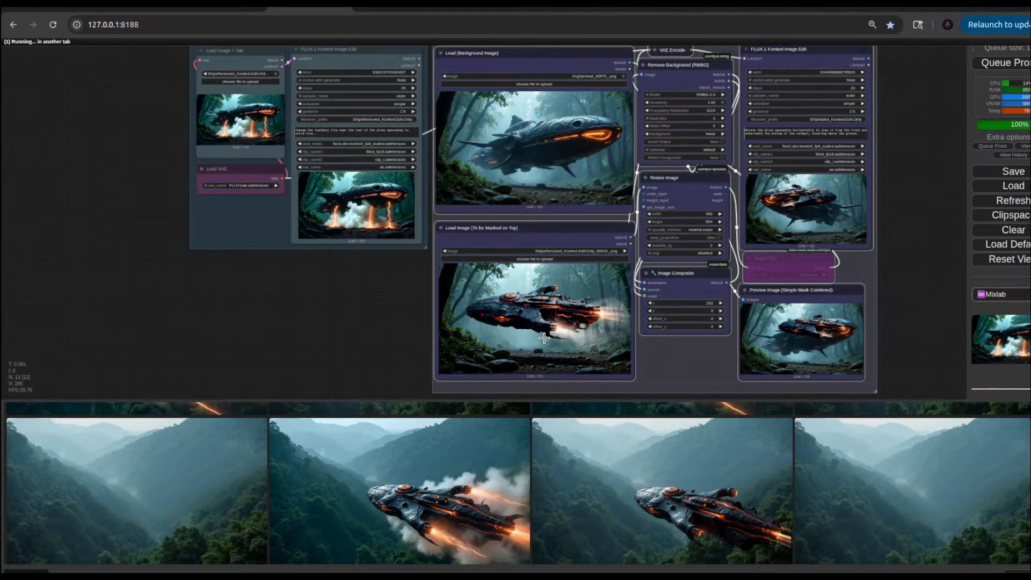
scroll(517, 354, "up", 3)
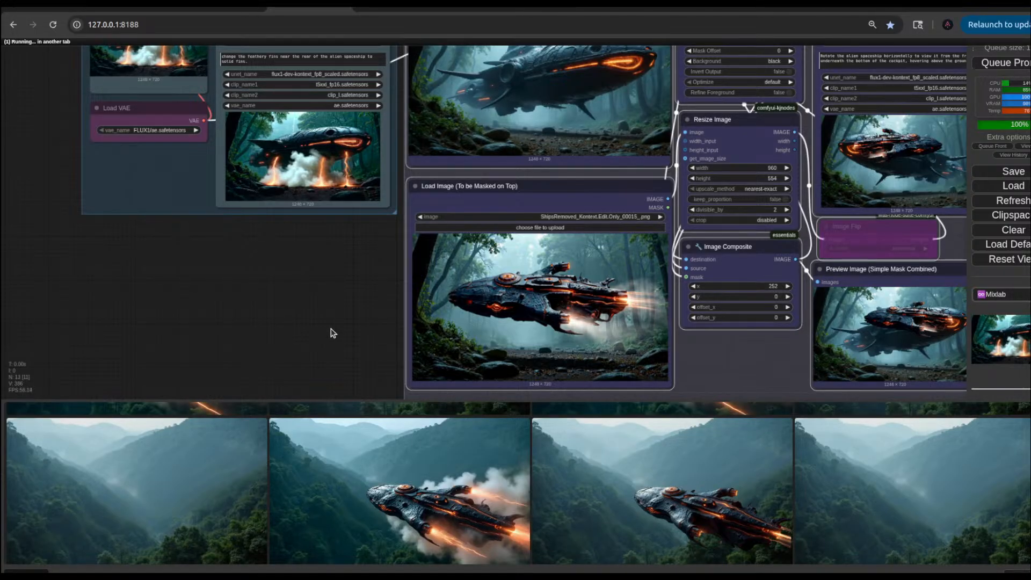
scroll(331, 333, "down", 4)
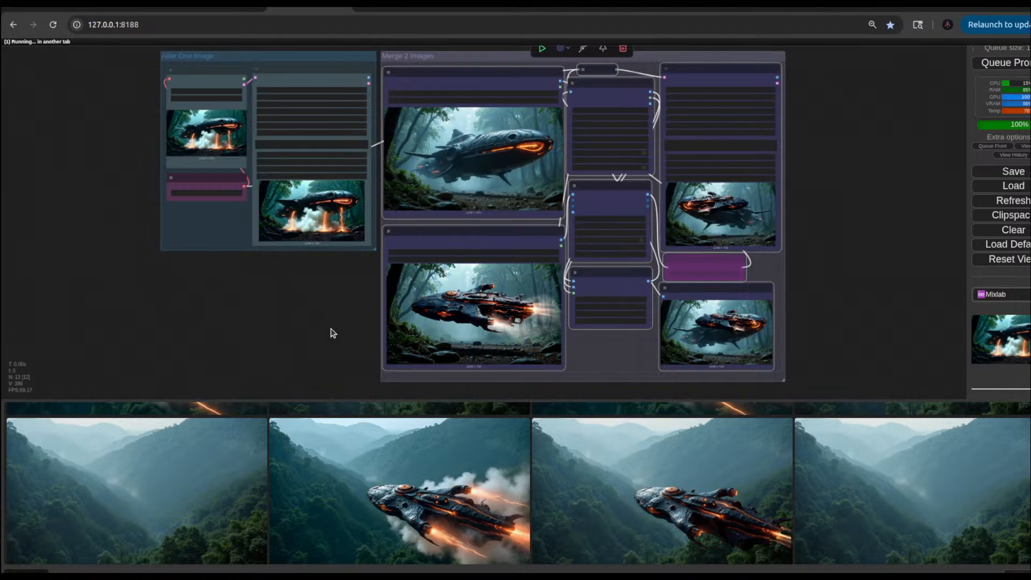
scroll(343, 341, "up", 4)
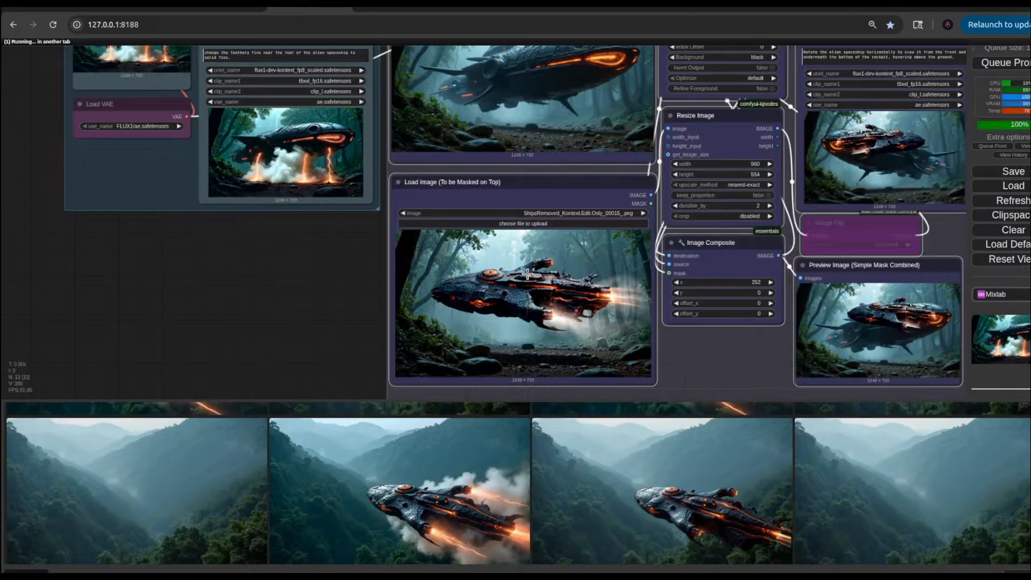
scroll(298, 307, "down", 3)
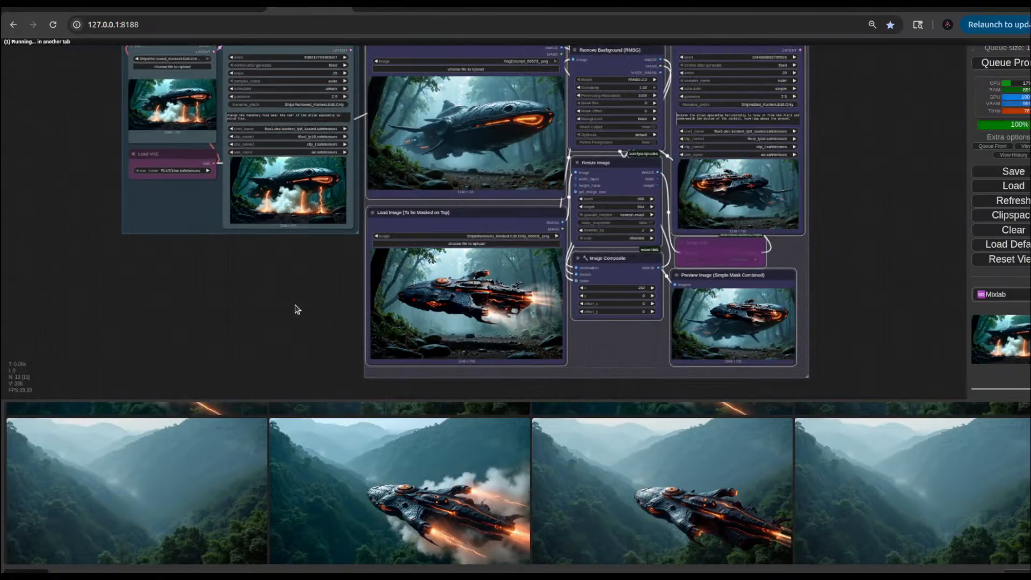
Step: View the empty valley background enlarged, open the feed image of the large spaceship above the same valley, and close the preview
left_click(155, 486)
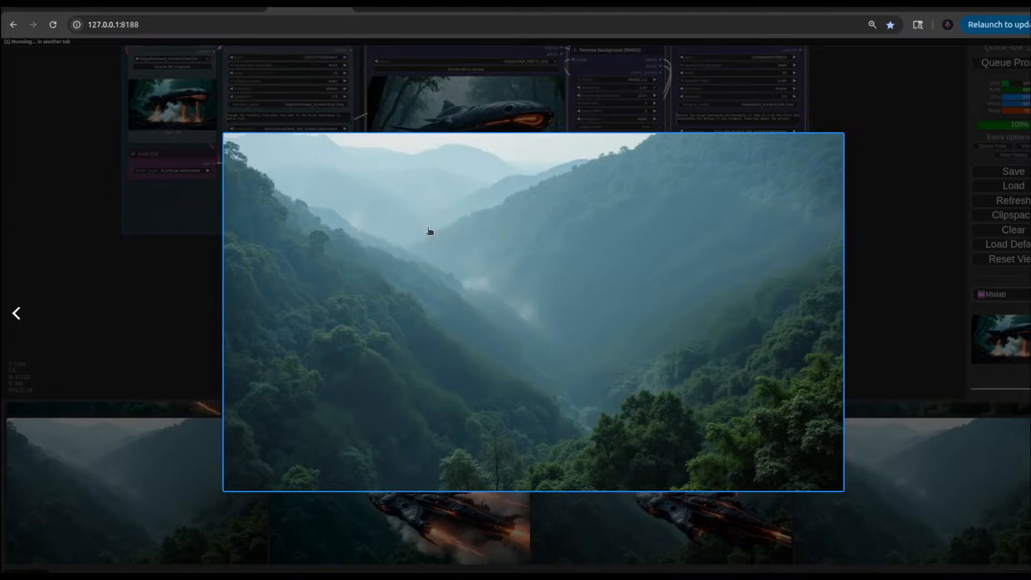
left_click(173, 516)
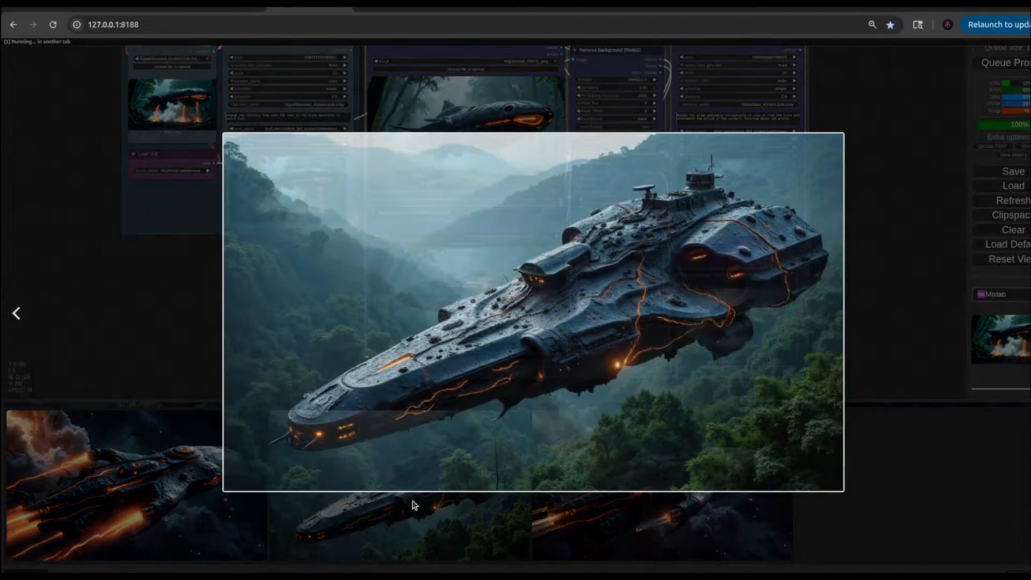
left_click(412, 502)
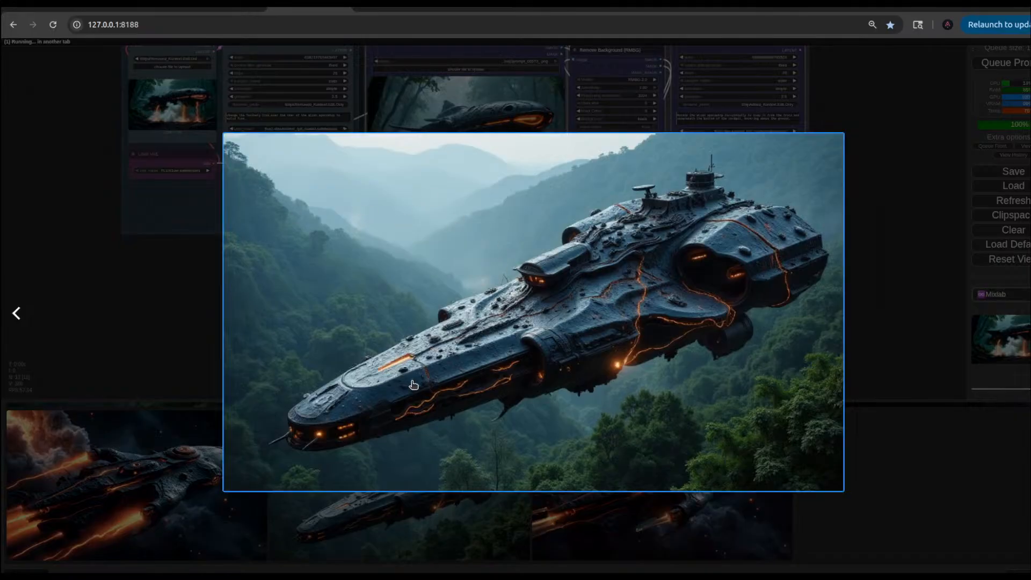
left_click(184, 335)
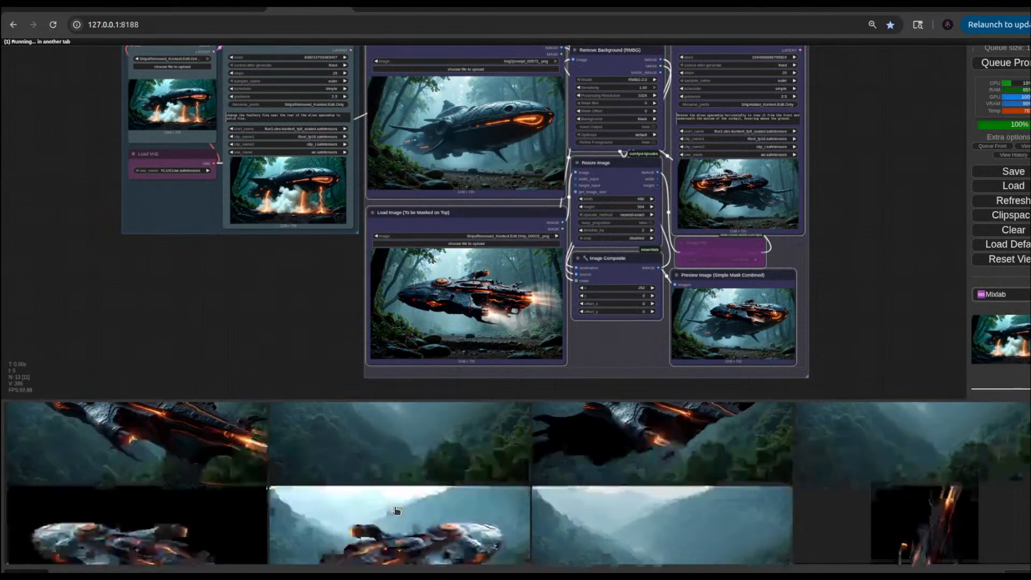
Step: Find the composite of the spaceship with black cutout areas over the valley in the image feed and enlarge it
scroll(344, 490, "down", 2)
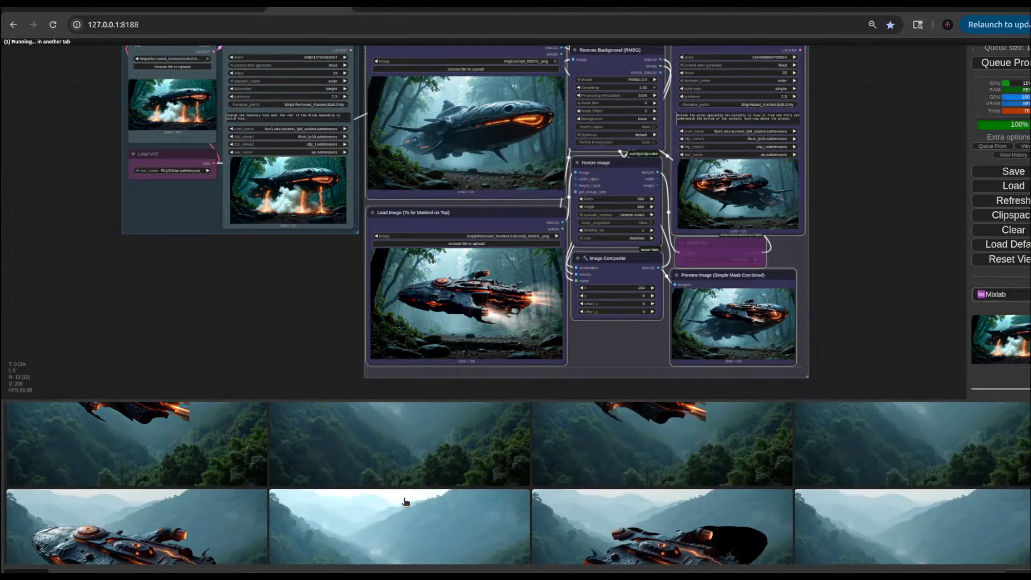
left_click(633, 429)
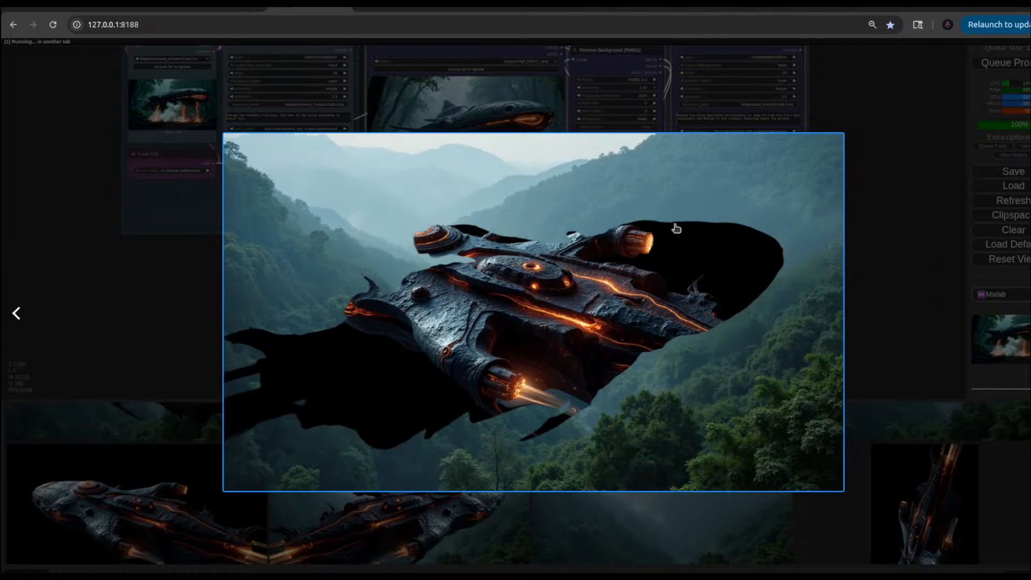
Step: Close the preview and examine the bypassed Image Flip node with the Remove Background, Resize Image and Image Composite nodes in the Merge 2 Images group
left_click(133, 323)
scroll(667, 349, "up", 4)
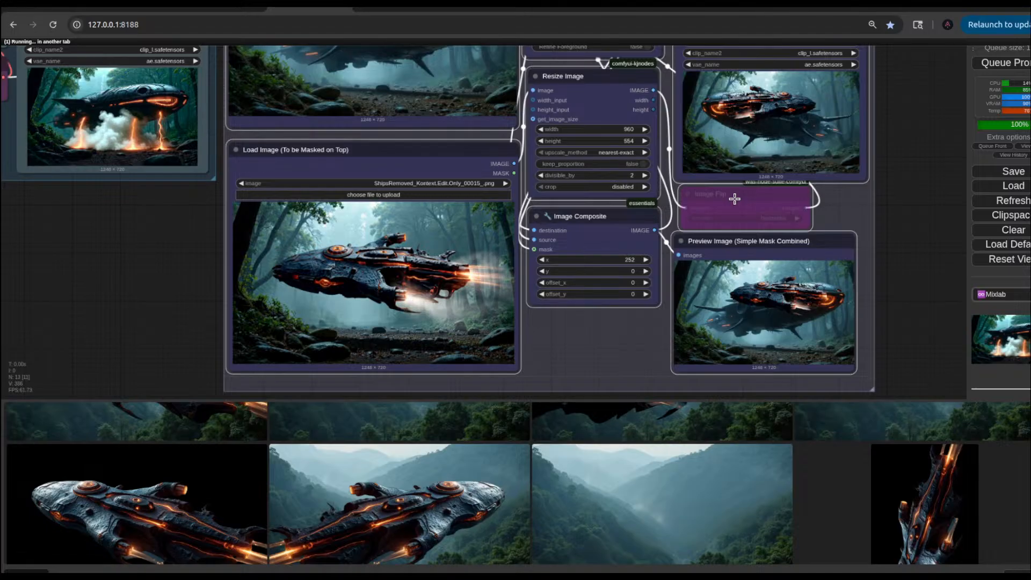
left_click(734, 199)
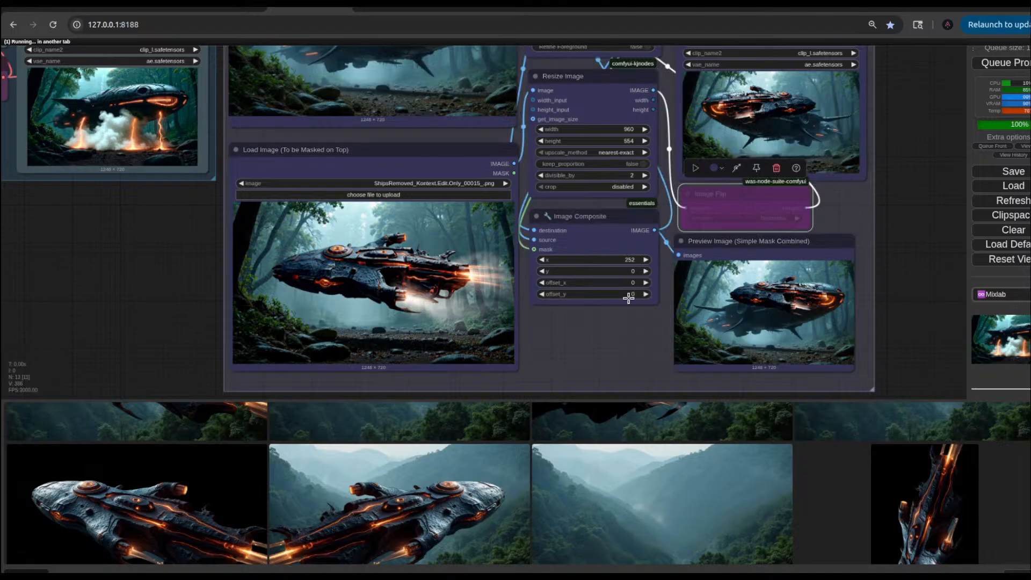
left_click_drag(592, 344, 600, 371)
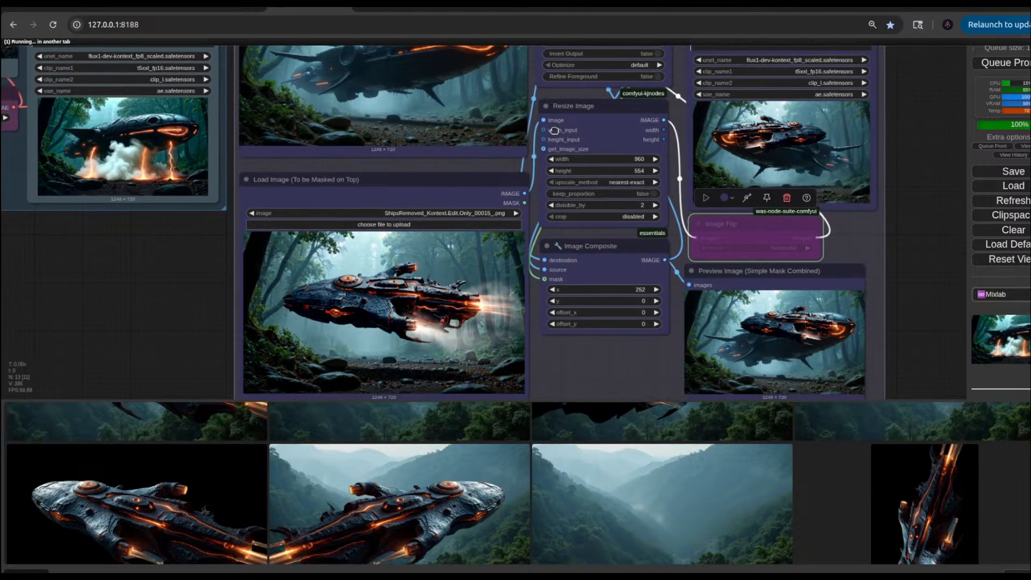
left_click_drag(533, 91, 542, 227)
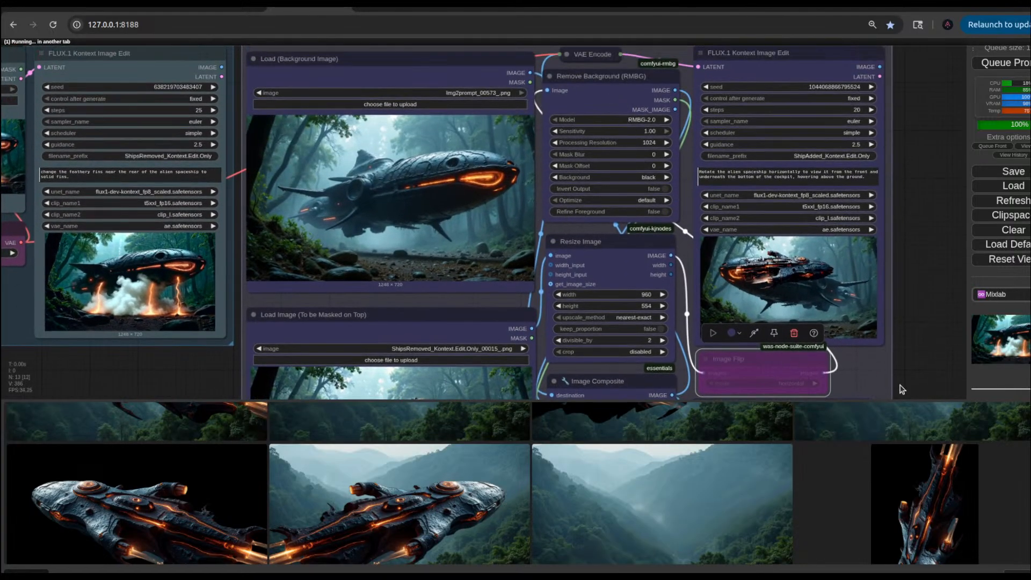
left_click_drag(904, 356, 859, 236)
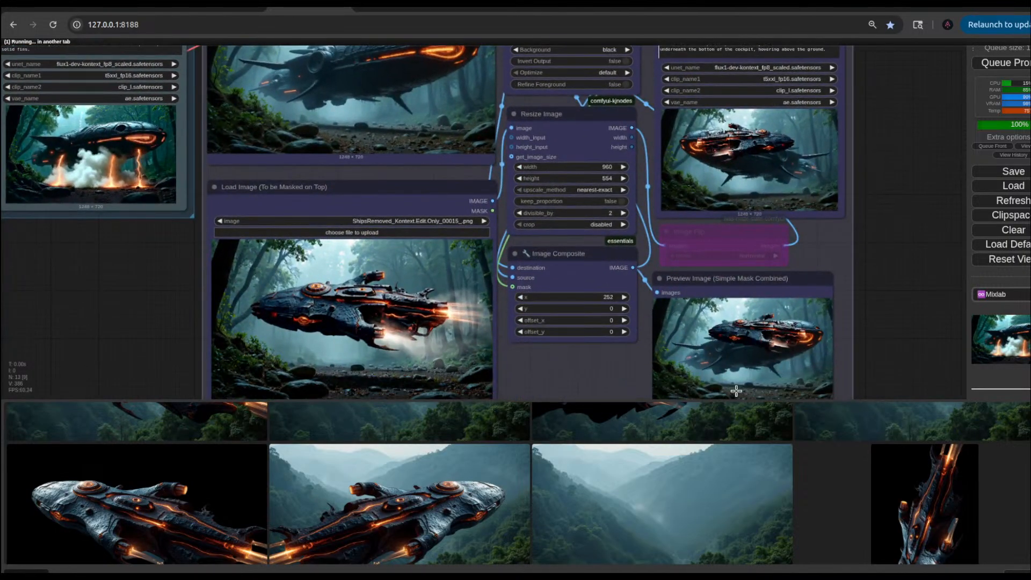
scroll(577, 328, "down", 4)
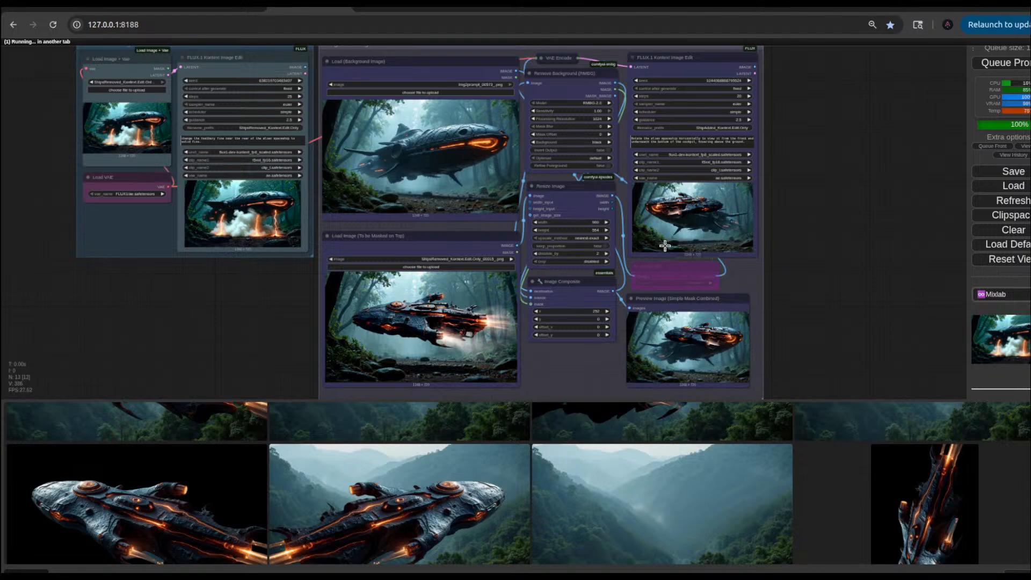
Step: Find the clean composite of the spaceship high above the valley in the image feed, view it enlarged, and close the preview
scroll(467, 512, "up", 3)
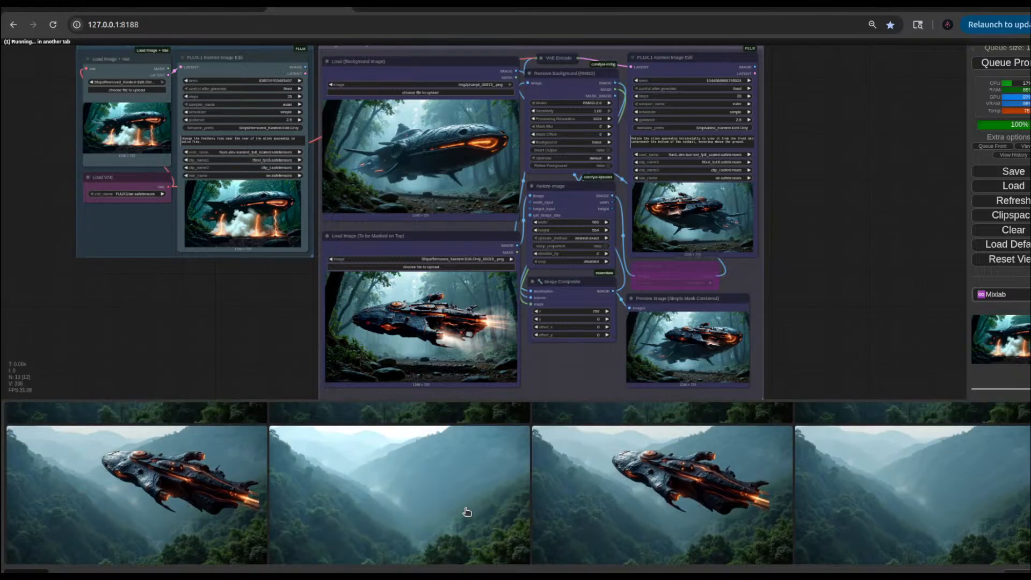
scroll(466, 512, "down", 1)
left_click(687, 526)
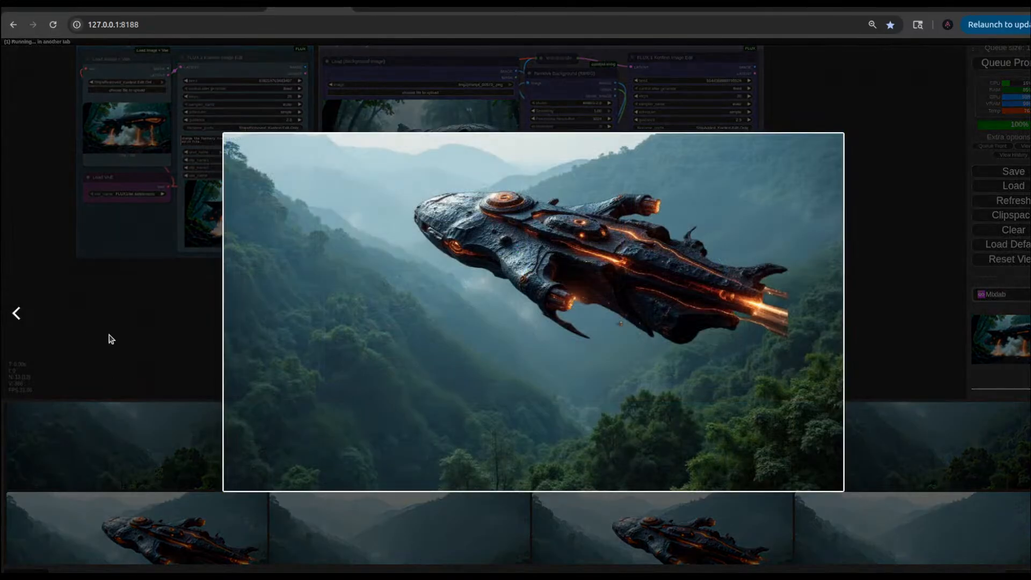
left_click(128, 335)
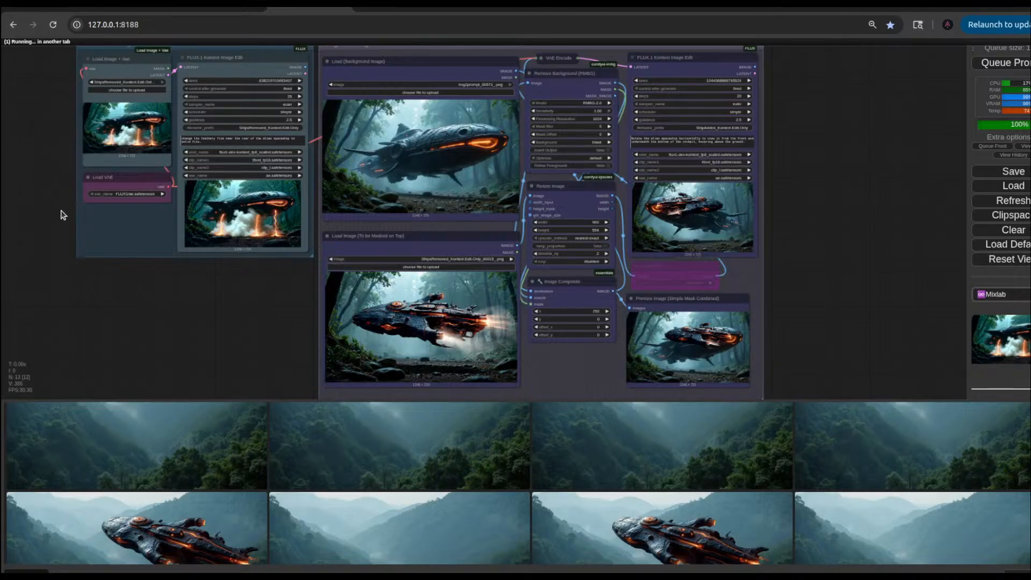
Step: View the feed composite whose spaceship reaches the image's right edge enlarged, and close the preview
left_click_drag(62, 213, 132, 290)
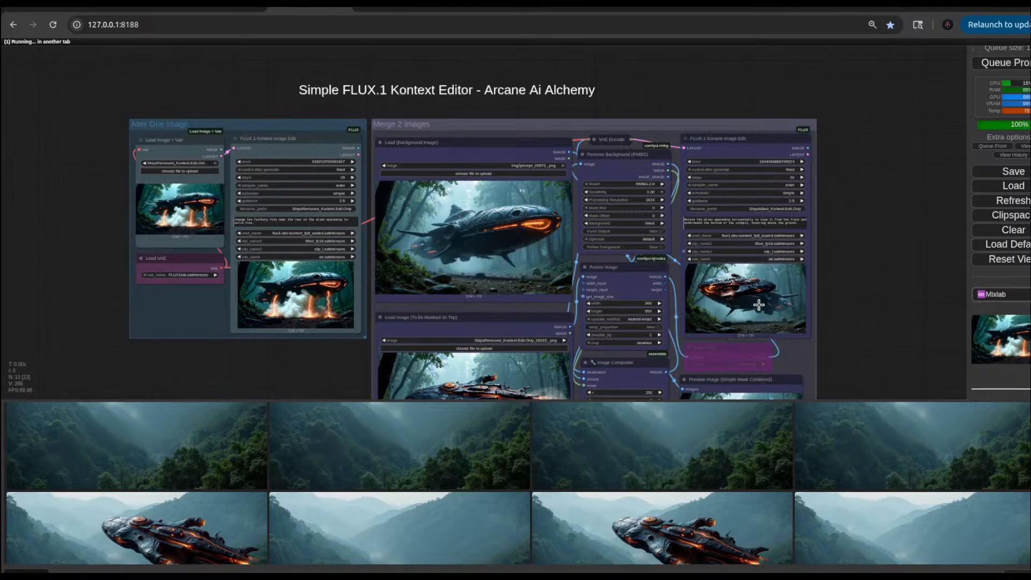
scroll(400, 492, "down", 7)
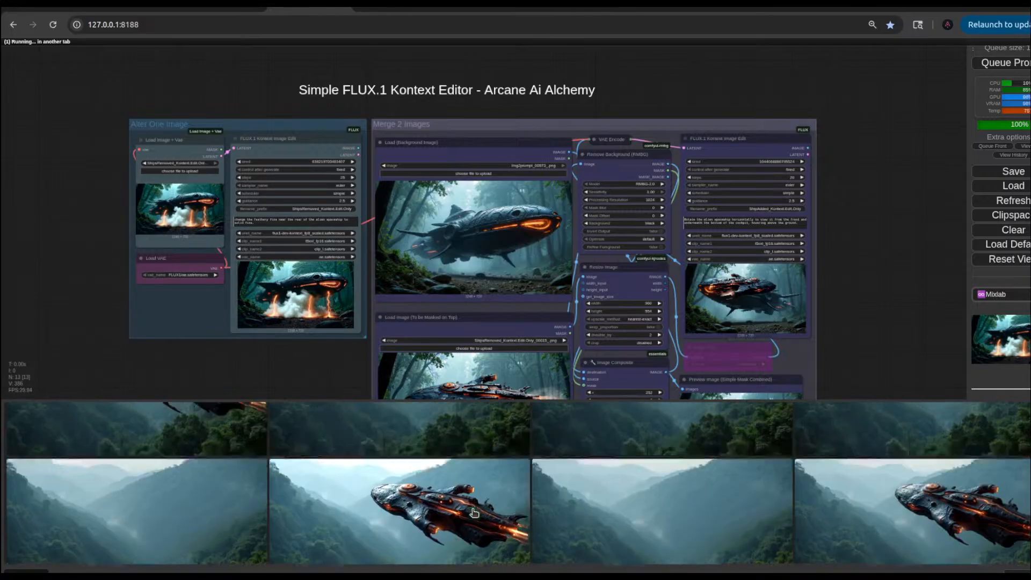
left_click(978, 456)
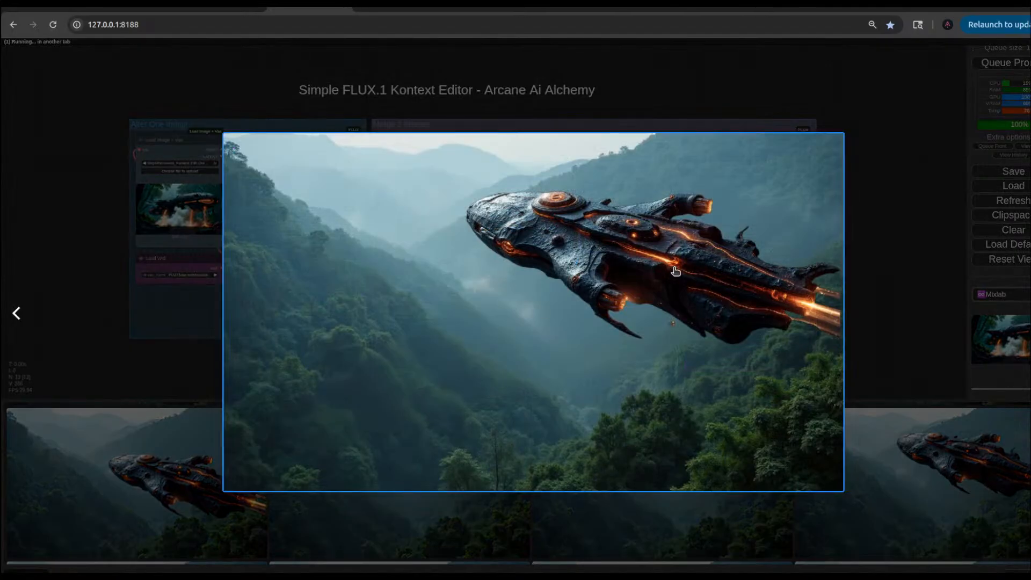
left_click(903, 497)
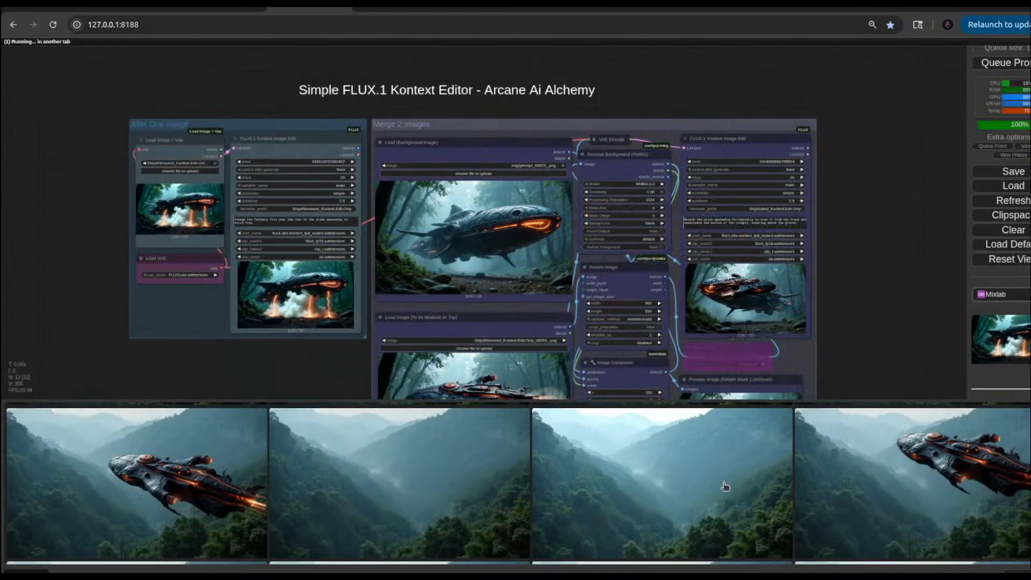
Step: Find the spaceship image with smoke and fiery engine trails over the valley in the image feed and enlarge it
scroll(725, 486, "down", 5)
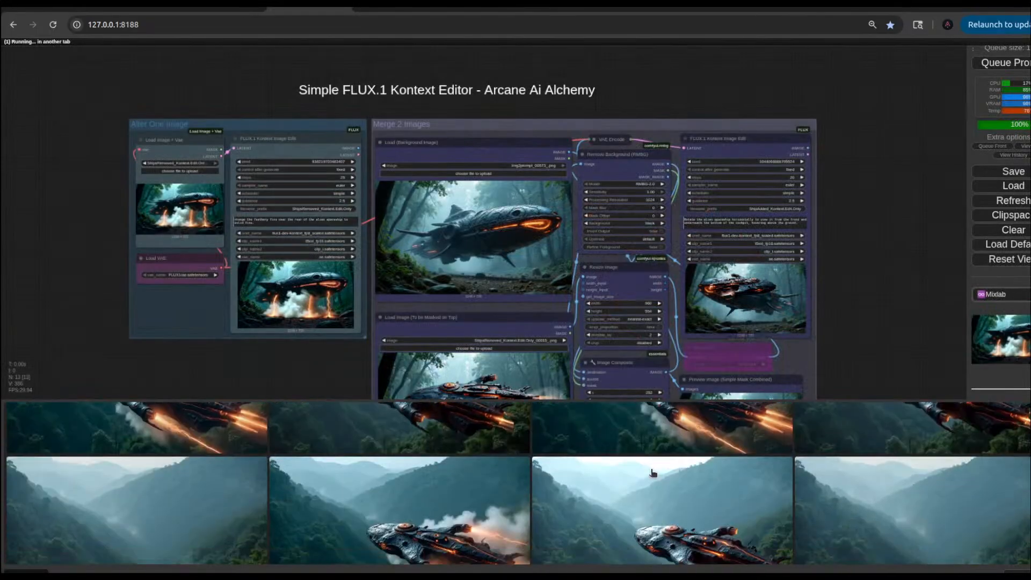
scroll(493, 451, "up", 6)
scroll(537, 488, "down", 4)
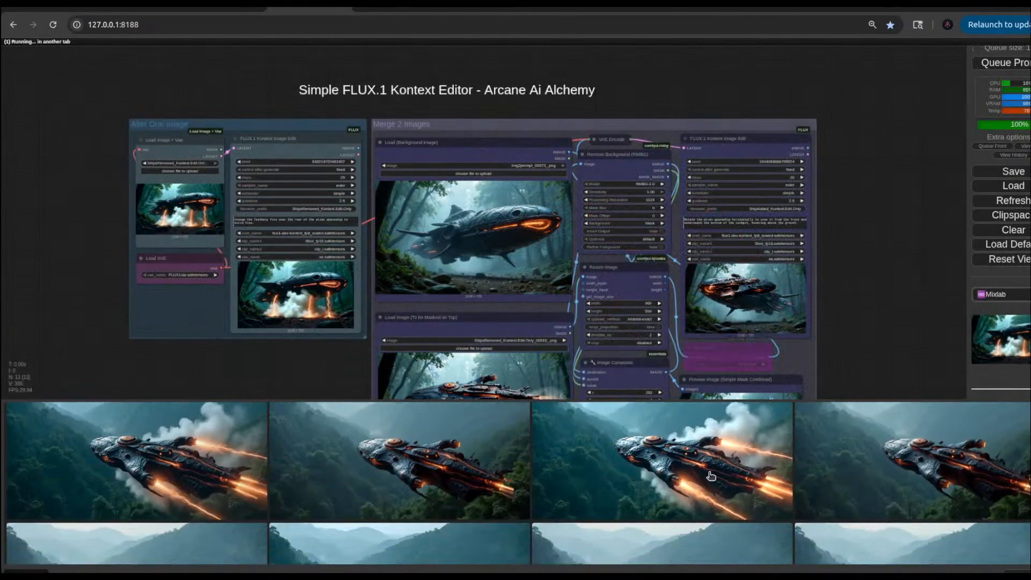
left_click(710, 476)
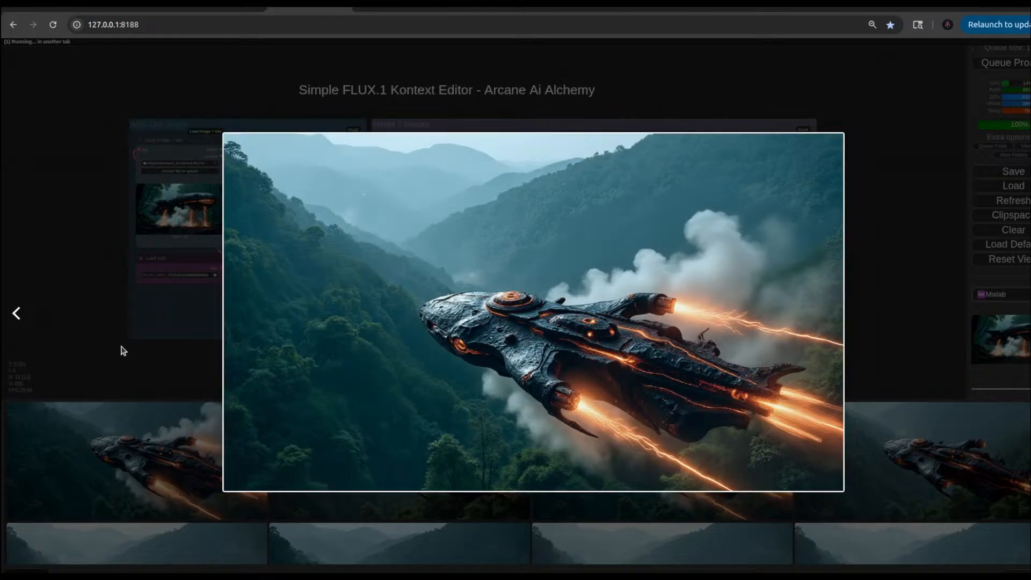
Step: Compare the enlarged smoke-and-fire spaceship image with the plain composite of the ship placed low in the valley
left_click(22, 319)
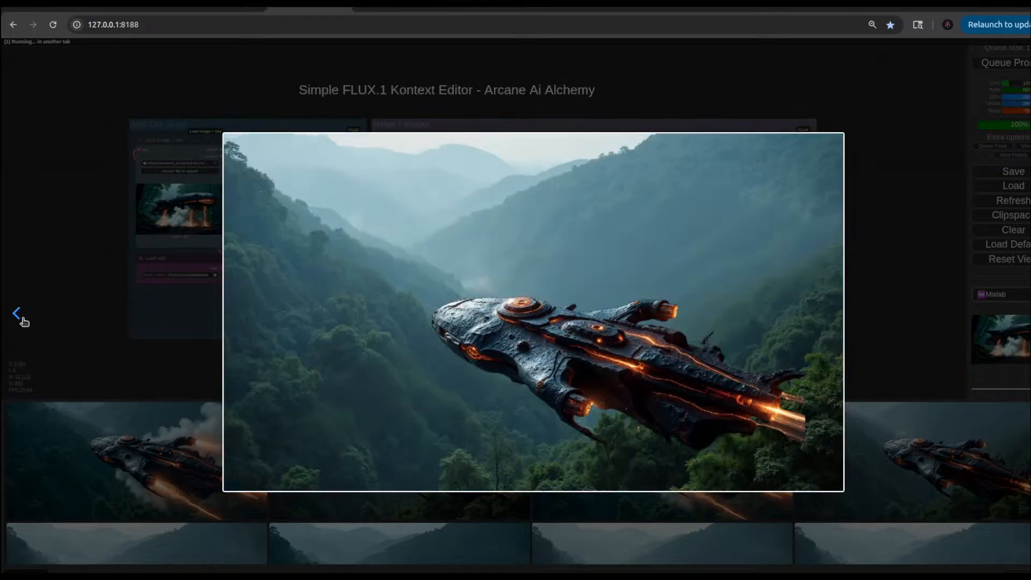
left_click(22, 319)
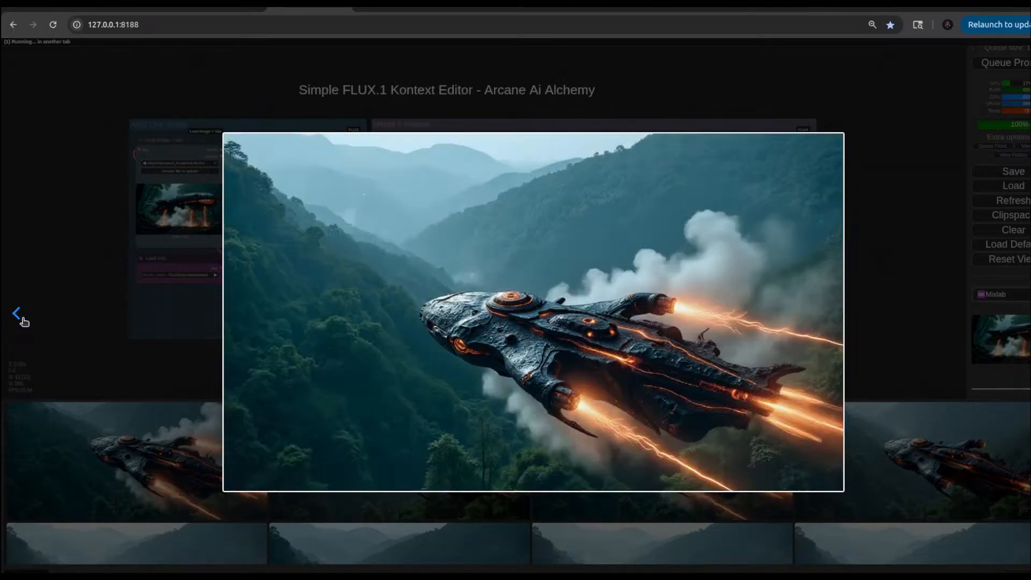
left_click(23, 320)
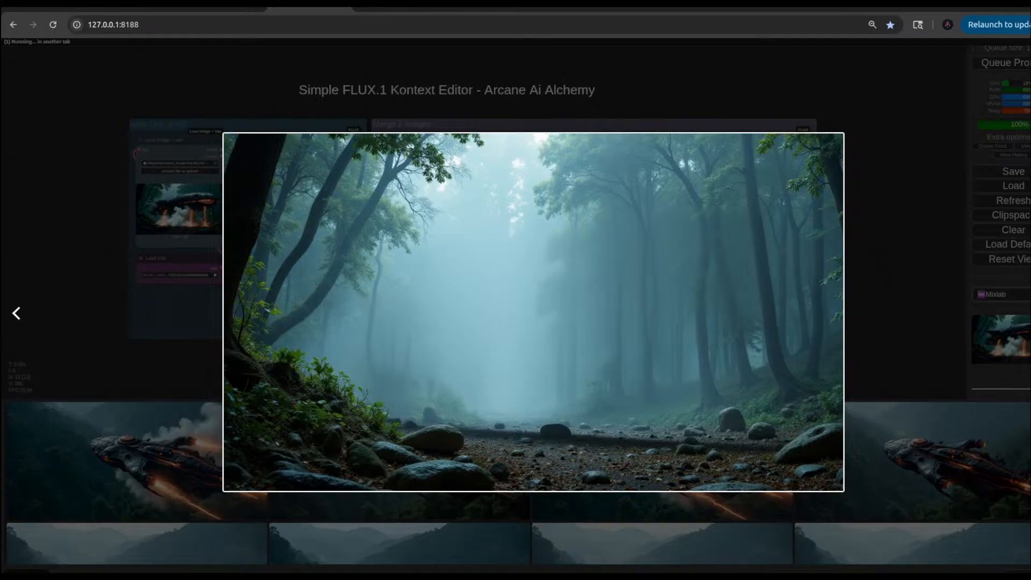
left_click(22, 320)
left_click(23, 319)
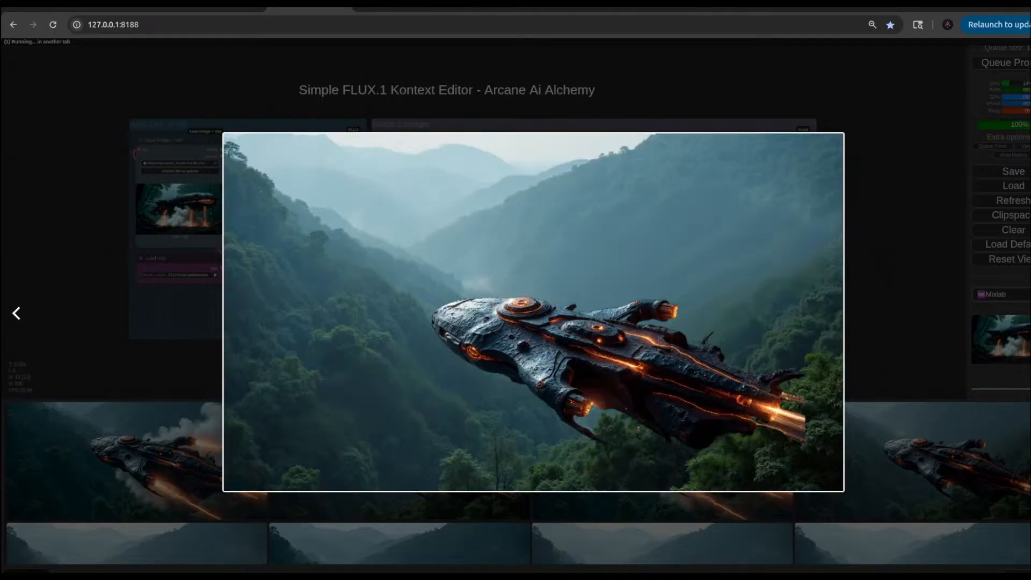
left_click(23, 320)
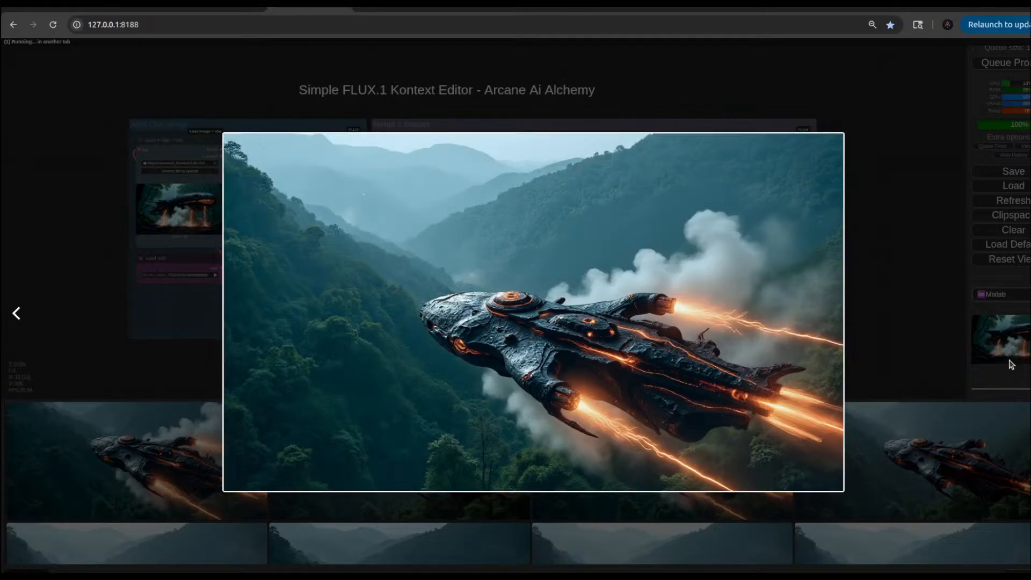
Step: Browse the enlarged images from the empty valley past the misty forest and return to the spaceship with fiery engine trails
key("Right")
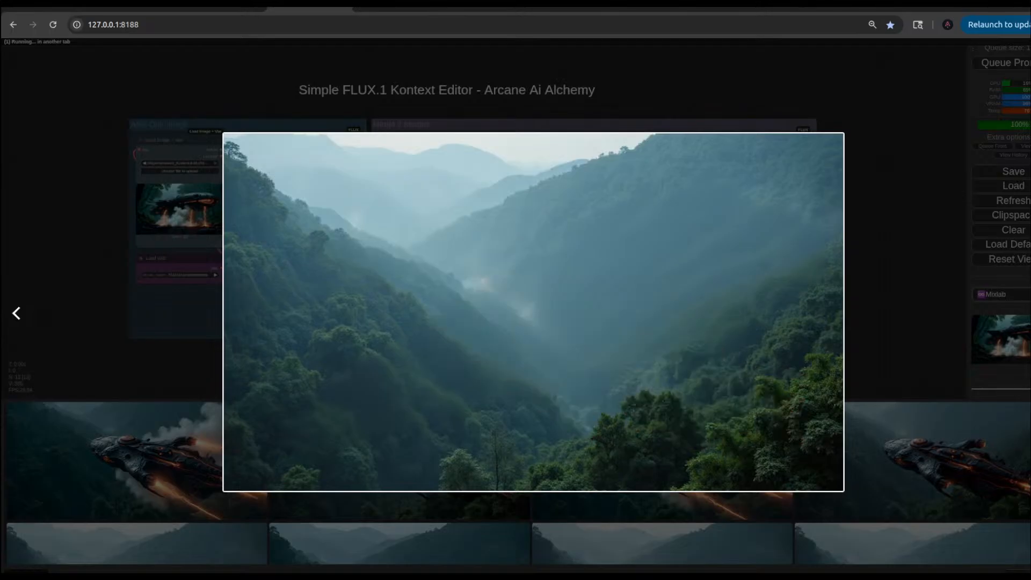
left_click(18, 314)
left_click(17, 315)
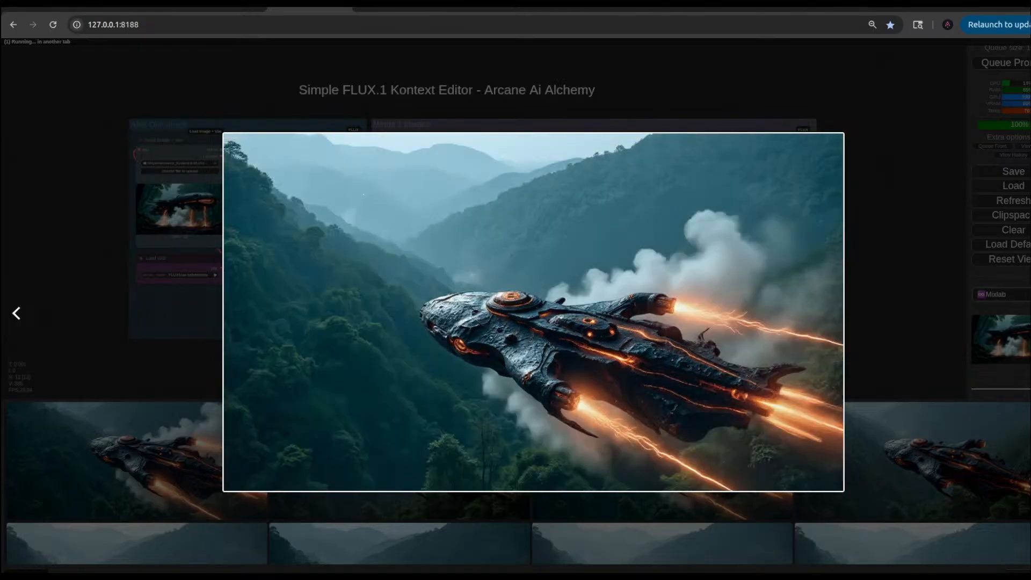
left_click(16, 314)
left_click(17, 314)
left_click(17, 315)
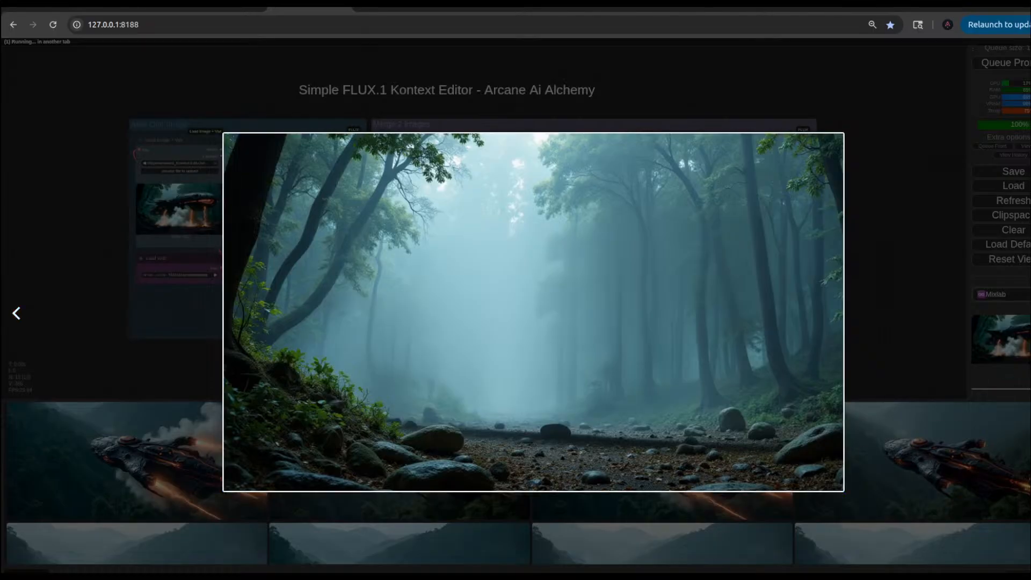
left_click(17, 314)
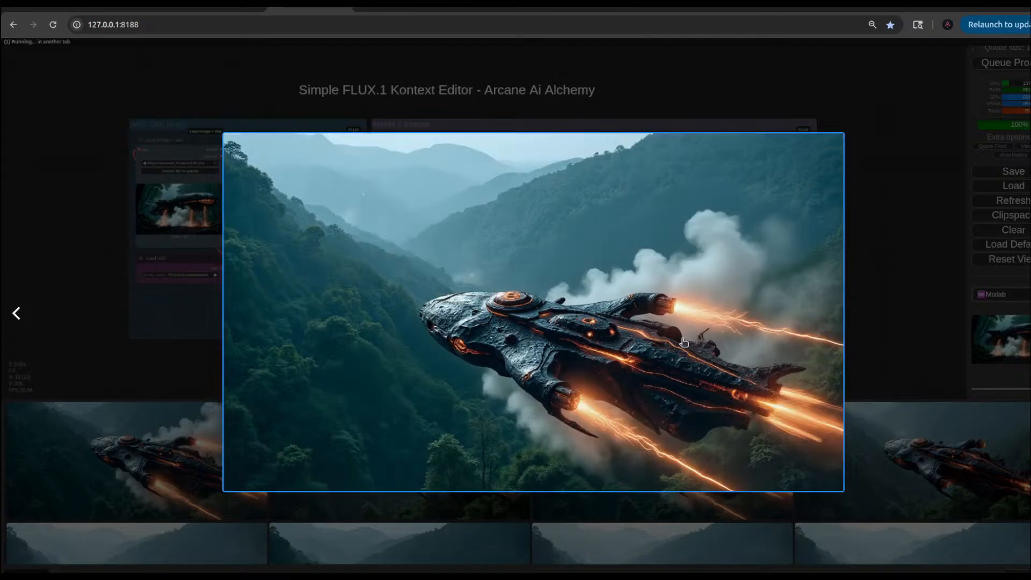
Step: Open ShipAdded_Kontext.Edit.Only_00009_.png full size and paste it into the Load Image node of the Wan 2.1 image-to-video workflow
left_click(455, 290)
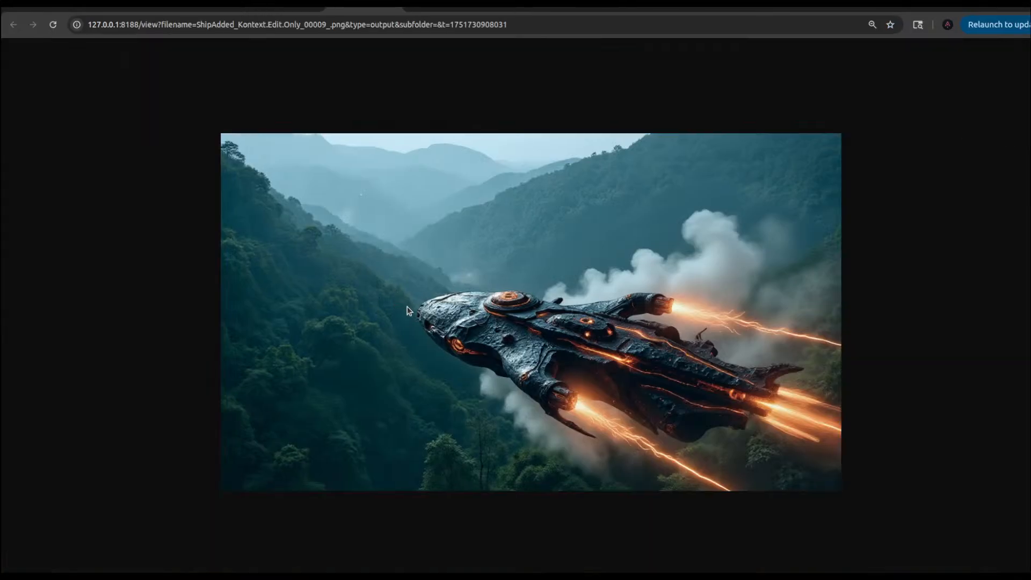
left_click(290, 25)
left_click(205, 9)
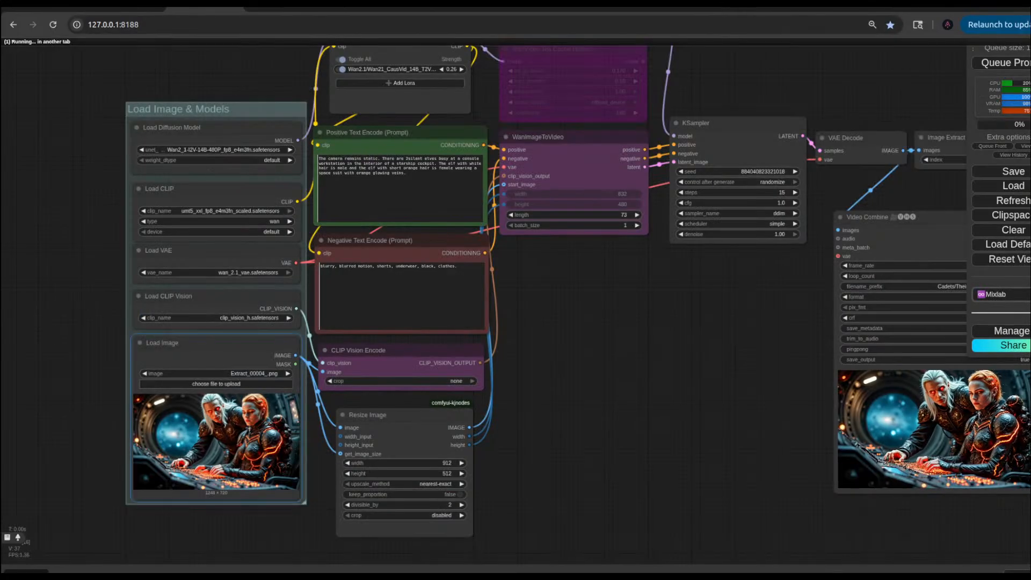
key("ctrl+v")
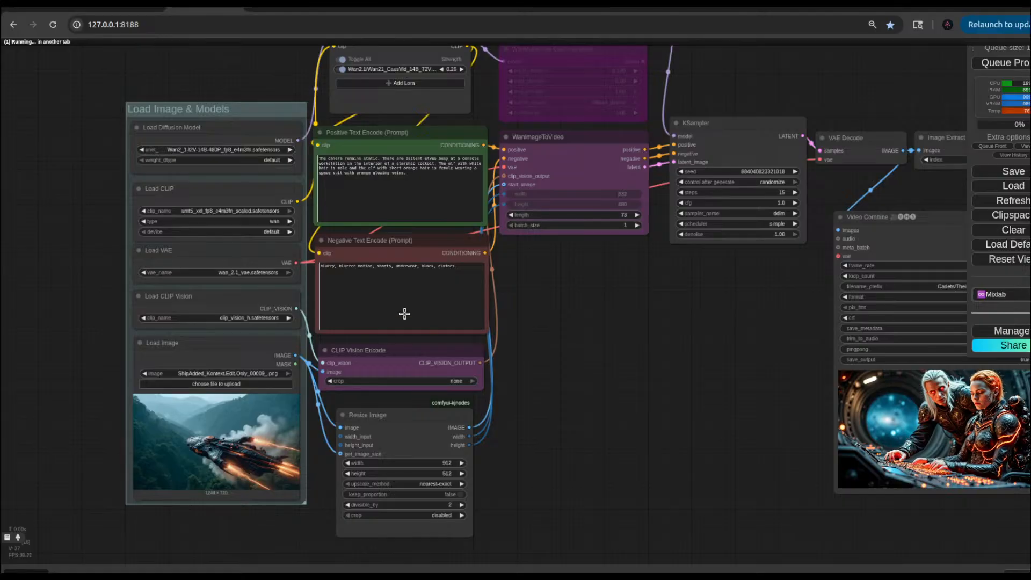
Step: Delete the description of the two elves from the positive prompt, keeping only "The camera remains static."
left_click_drag(610, 347, 571, 381)
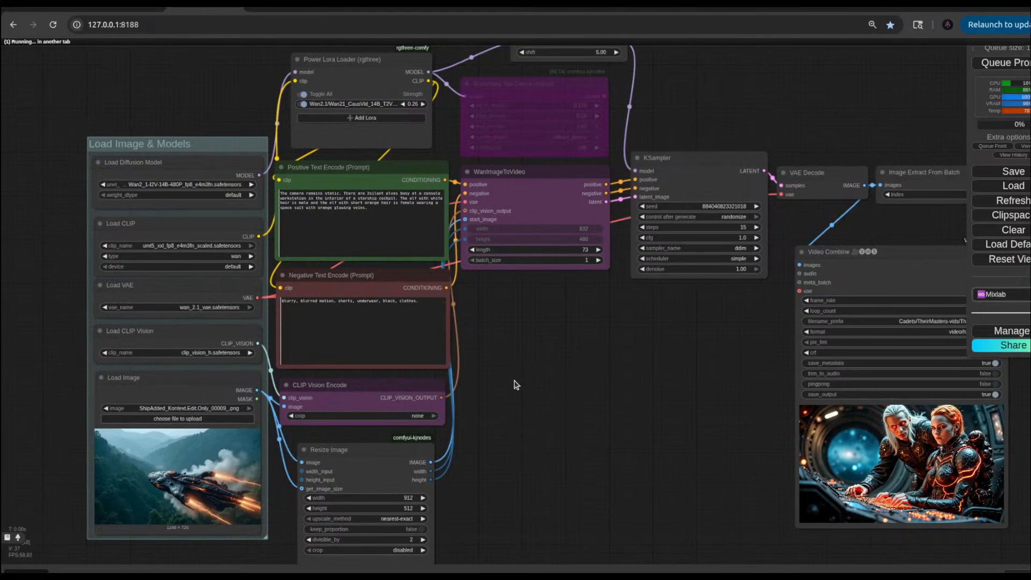
left_click_drag(515, 385, 635, 411)
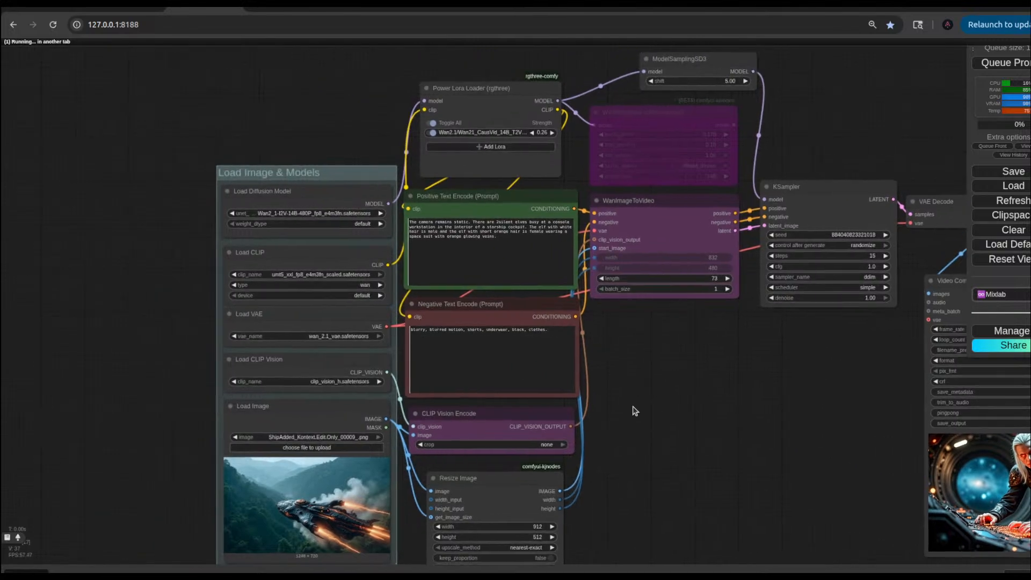
scroll(607, 389, "up", 3)
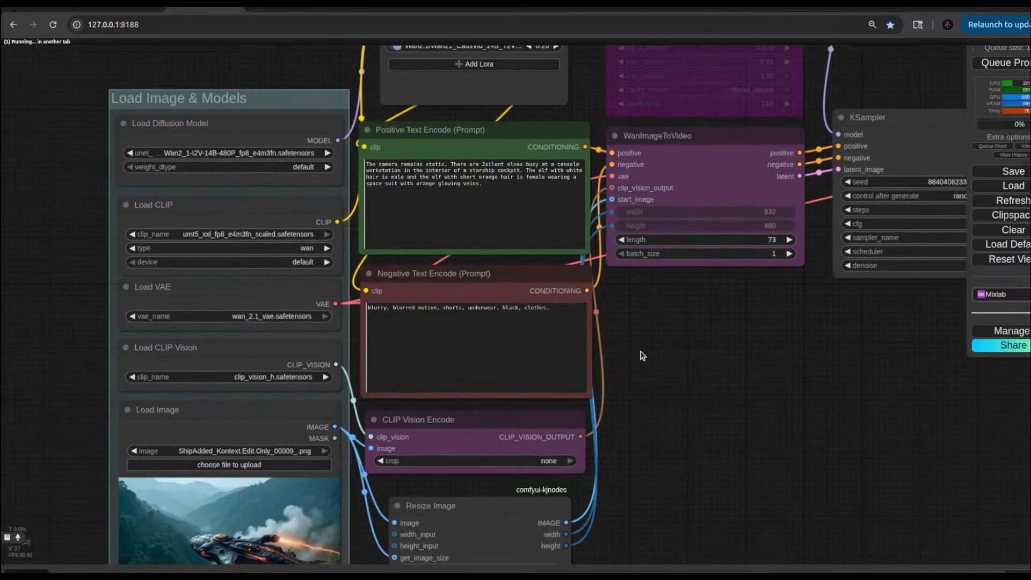
left_click(523, 183)
left_click_drag(523, 183, 490, 165)
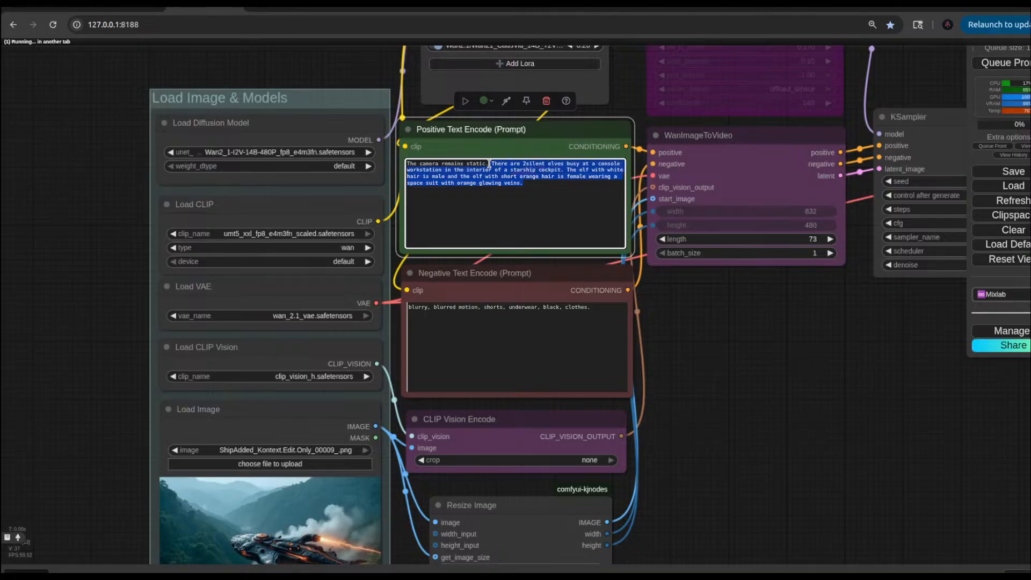
key("BackSpace")
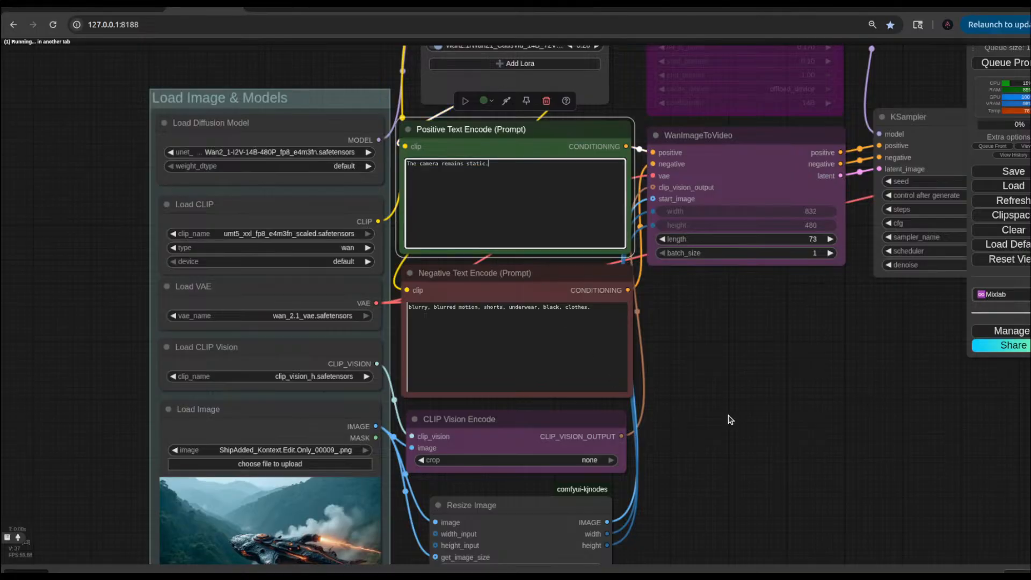
left_click_drag(730, 419, 756, 326)
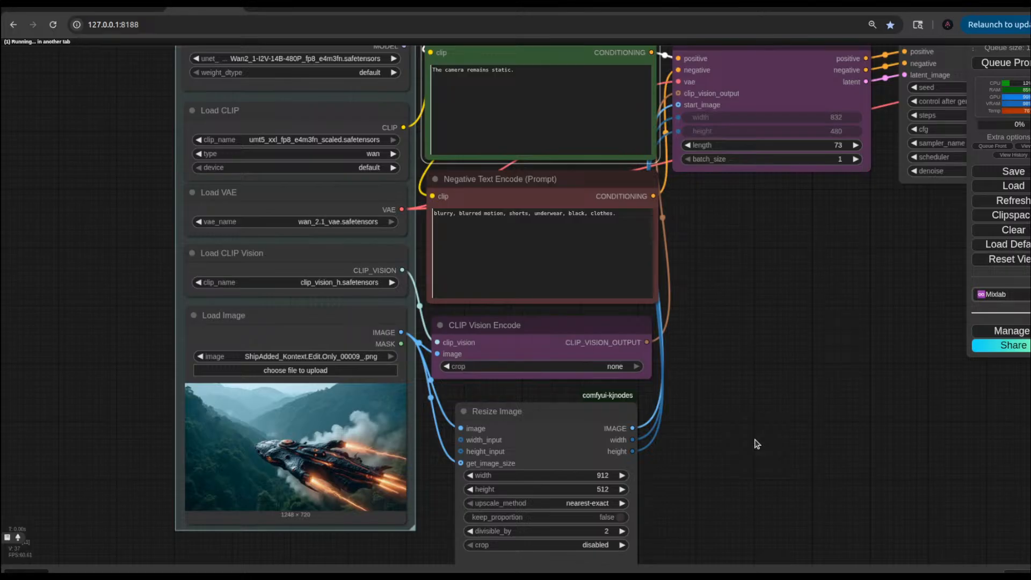
left_click_drag(735, 275, 865, 366)
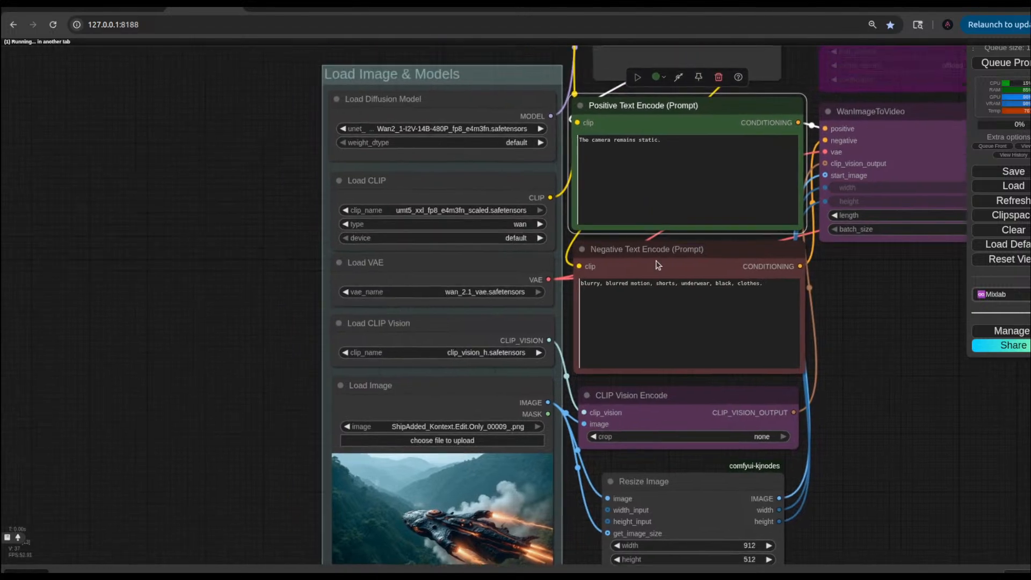
Step: Replace the static-camera sentence in the positive prompt with the opening "A dolly shot of the"
left_click(673, 145)
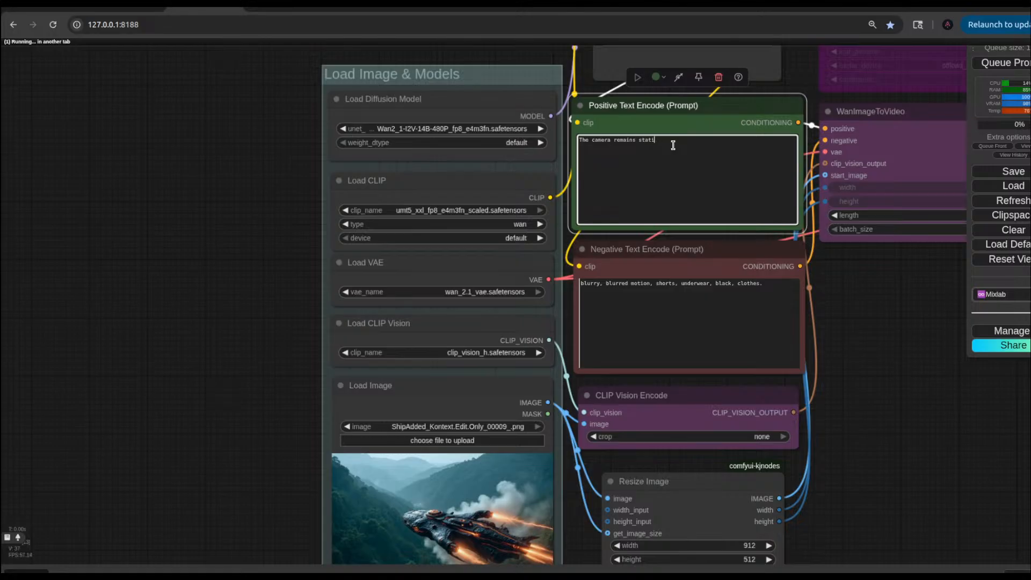
key("BackSpace")
key("BackSpace")
key("BackSpace")
key("BackSpace")
key("BackSpace")
key("BackSpace")
key("BackSpace")
key("BackSpace")
key("BackSpace")
key("BackSpace")
key("BackSpace")
key("BackSpace")
key("BackSpace")
key("BackSpace")
key("BackSpace")
key("BackSpace")
key("BackSpace")
key("BackSpace")
key("BackSpace")
key("BackSpace")
type("A dolly shot of the")
left_click_drag(299, 440, 253, 324)
scroll(253, 324, "up", 3)
scroll(251, 329, "down", 4)
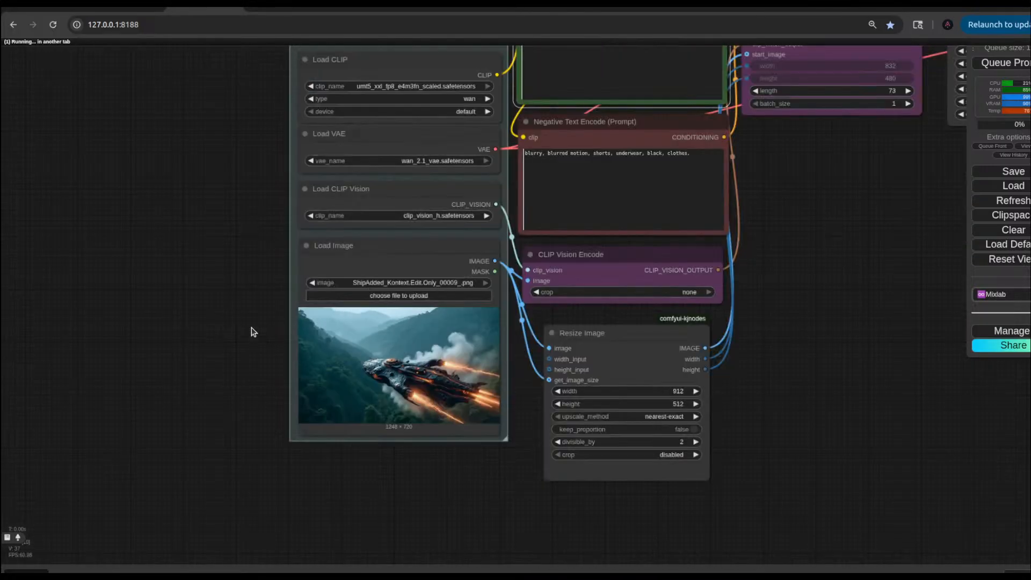
left_click_drag(223, 278, 254, 392)
Step: Rewrite the prompt as "A dolly shot tracking the alien spaceship as it descends toward the trees of the rainforest in the background."
left_click(628, 145)
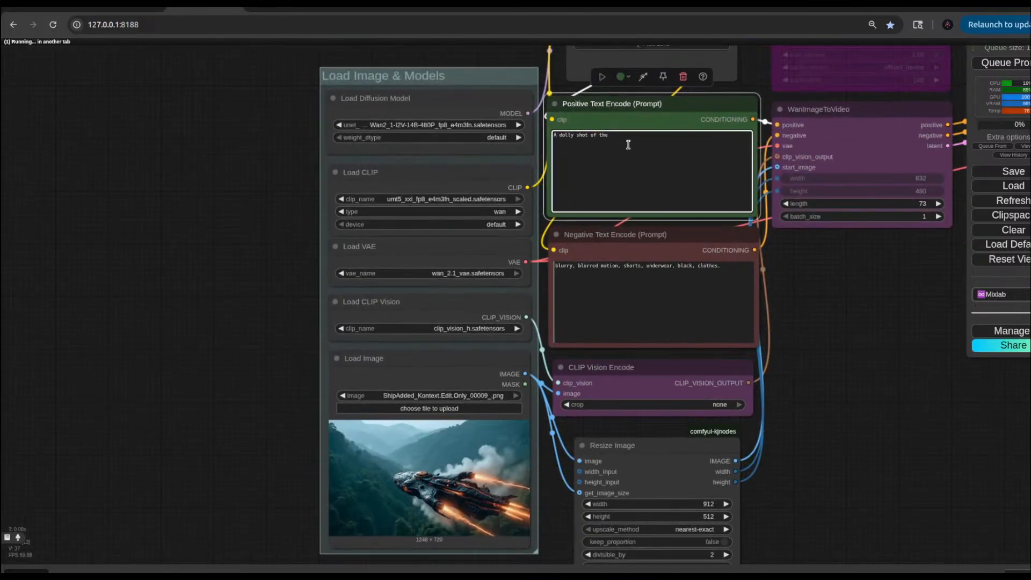
key("BackSpace")
key("BackSpace")
key("BackSpace")
type("trac")
type("king the ")
type("ale")
type("en")
type(" spaces")
type("hip as it")
type(" descend")
type("s")
type(" dow")
type("w")
type("w")
type("nward")
key("BackSpace")
key("BackSpace")
type("toward the trees of the rainforest")
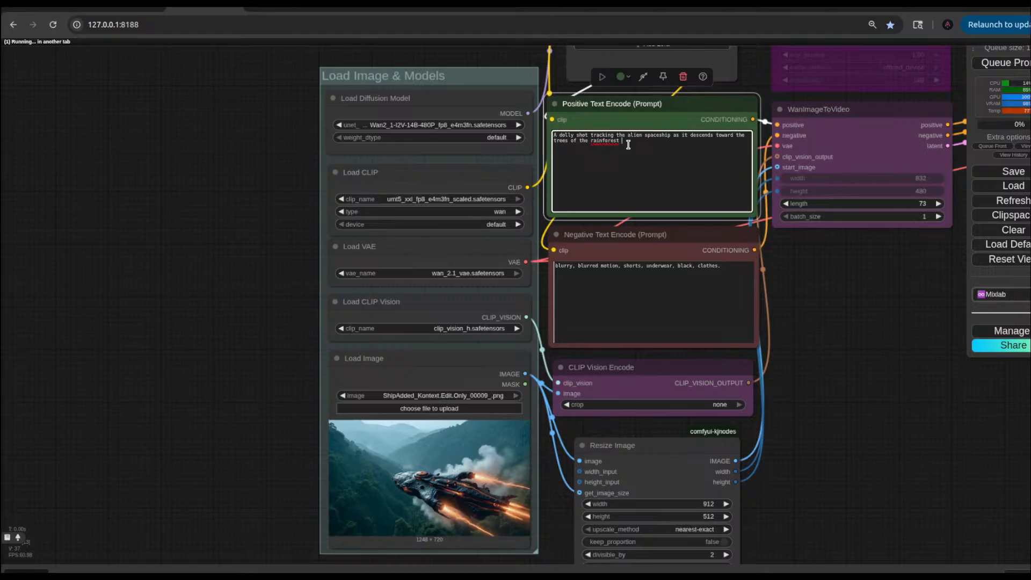
type("in the back")
type("grp")
type("ound")
type(".")
Step: Add the words "The white smoke gradually dissipates" to the positive prompt, correcting the spelling of the last word
type("here is")
key("BackSpace")
key("BackSpace")
key("BackSpace")
key("BackSpace")
type("white")
type(" smoke")
type("gra")
type("dua")
type("lly ")
type("des")
type("is")
type("sap")
key("BackSpace")
type("pates")
key("BackSpace")
key("Left")
key("Left")
key("BackSpace")
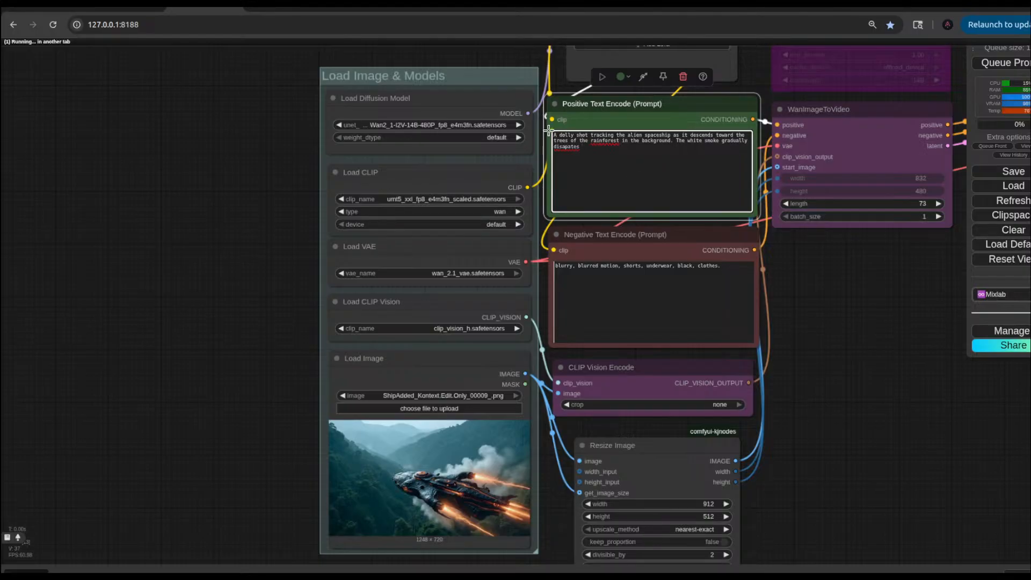
double_click(562, 147)
type("dissipates")
Step: Finish the smoke sentence with "while trailing behind the spaceship toward the right hand side of the frame."
type("wi")
type("le trailing ")
type("behind the")
type(" sap")
type("pace")
type("ship ")
type("toward ")
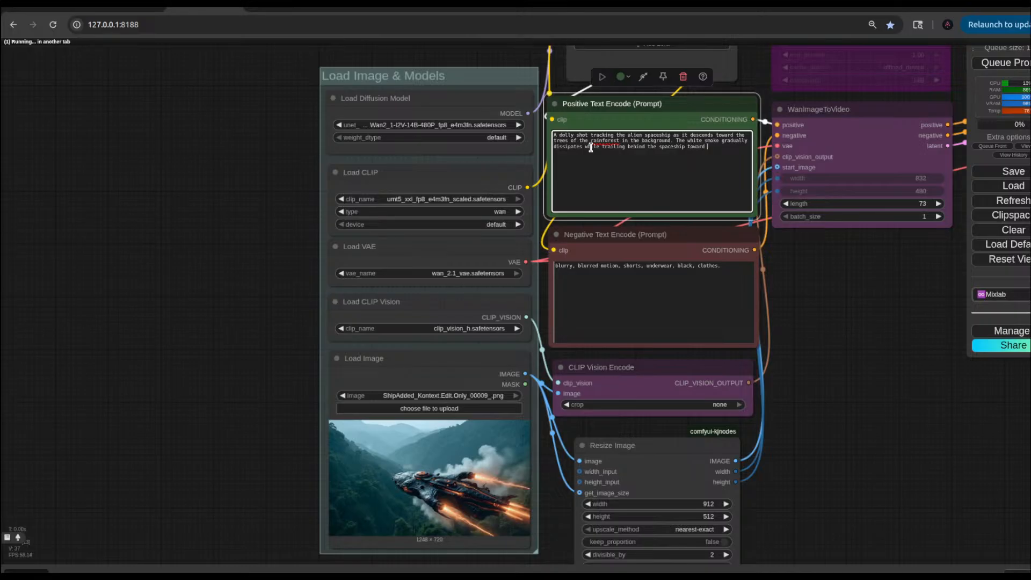
type("the right hand side of the frame.")
left_click(843, 346)
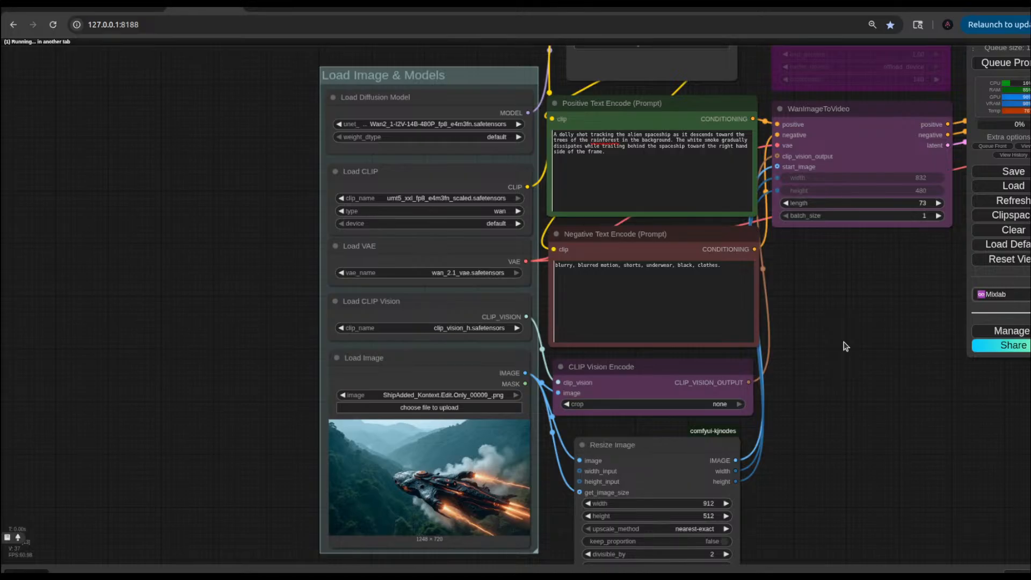
Step: Correct the misspelled "rainforest" in the positive prompt to "rain forest"
double_click(602, 140)
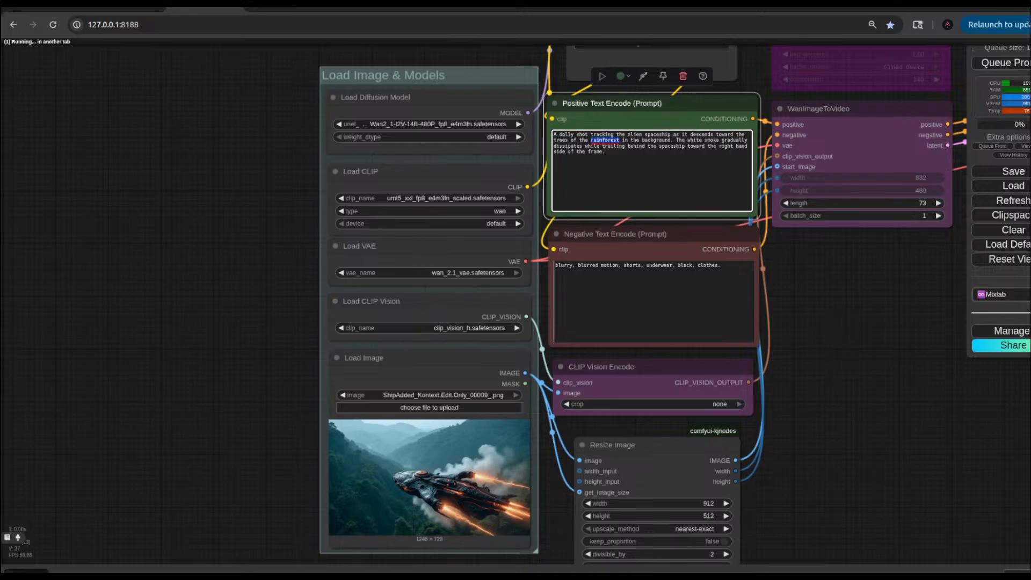
type("rain forest")
left_click(815, 329)
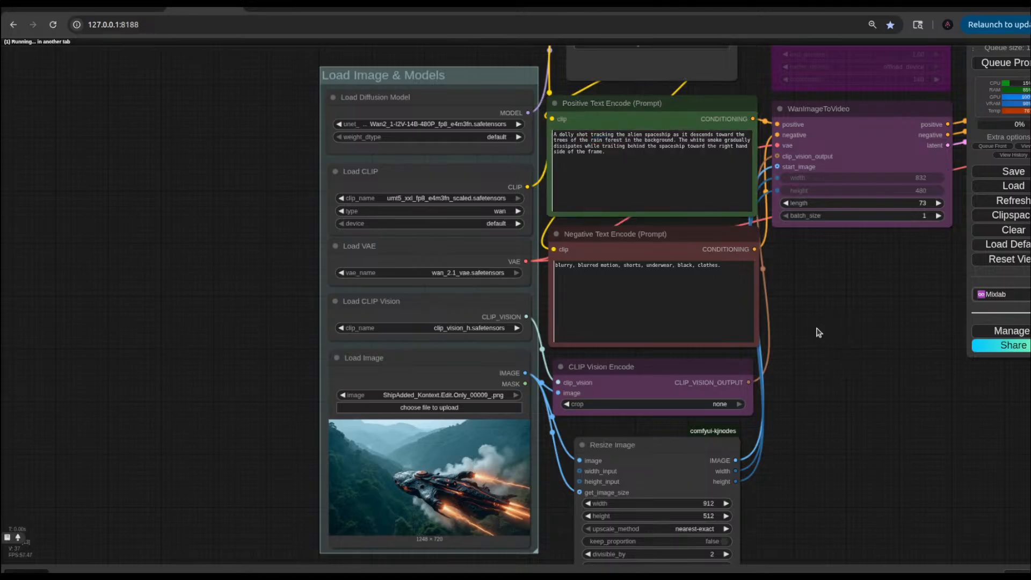
scroll(795, 339, "down", 3)
left_click_drag(772, 352, 646, 286)
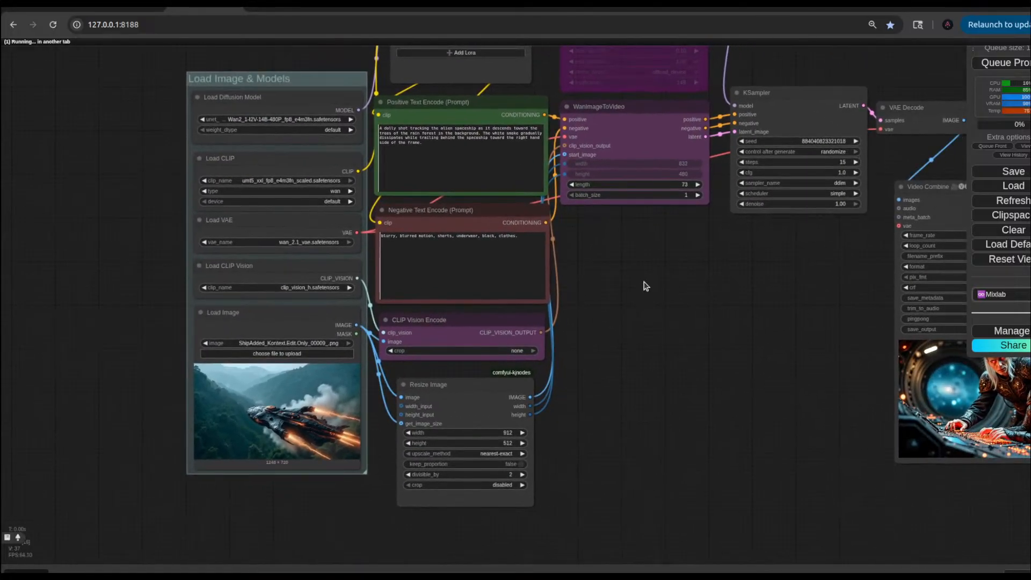
left_click_drag(683, 306, 678, 356)
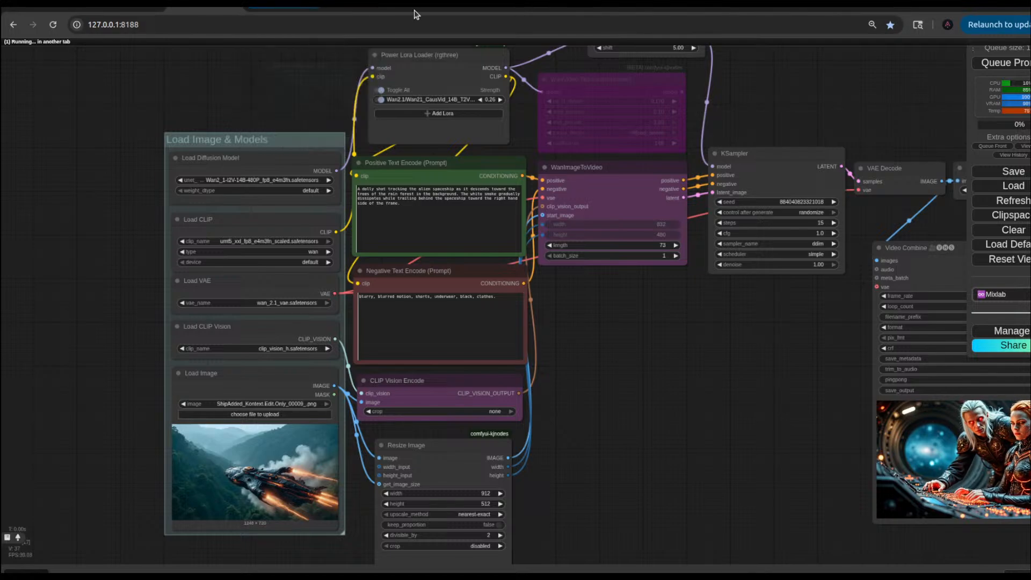
Step: Switch to the FLUX.1 Kontext Editor workflow and compare the enlarged space images of the ship with faint and fiery engine trails
left_click(290, 10)
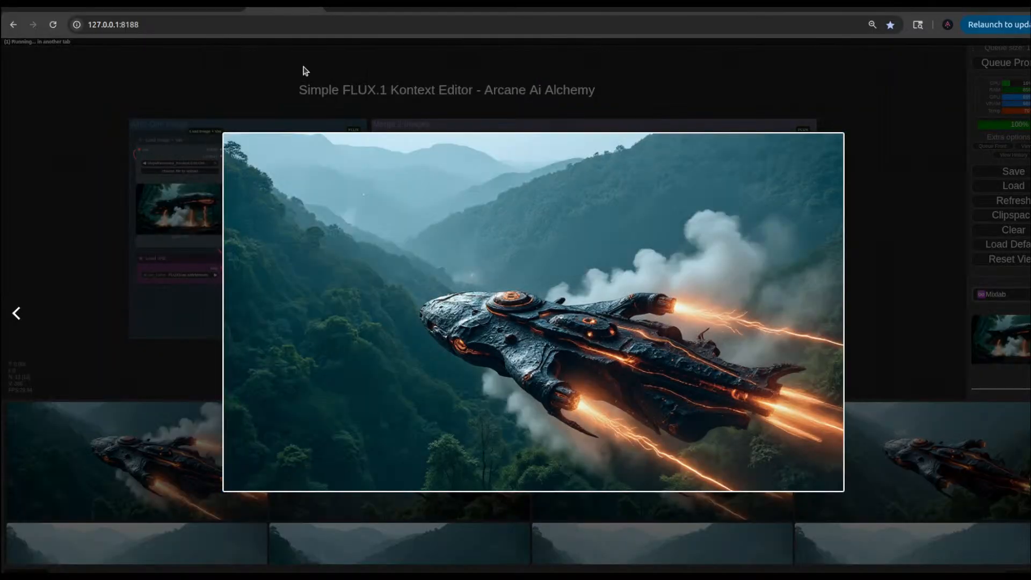
left_click(865, 271)
scroll(591, 463, "down", 5)
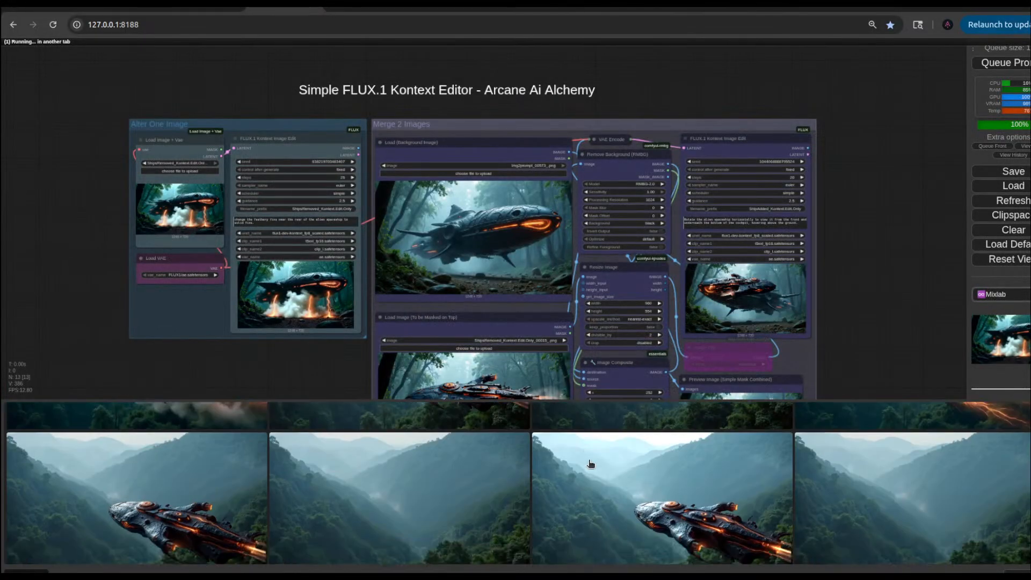
scroll(591, 464, "down", 10)
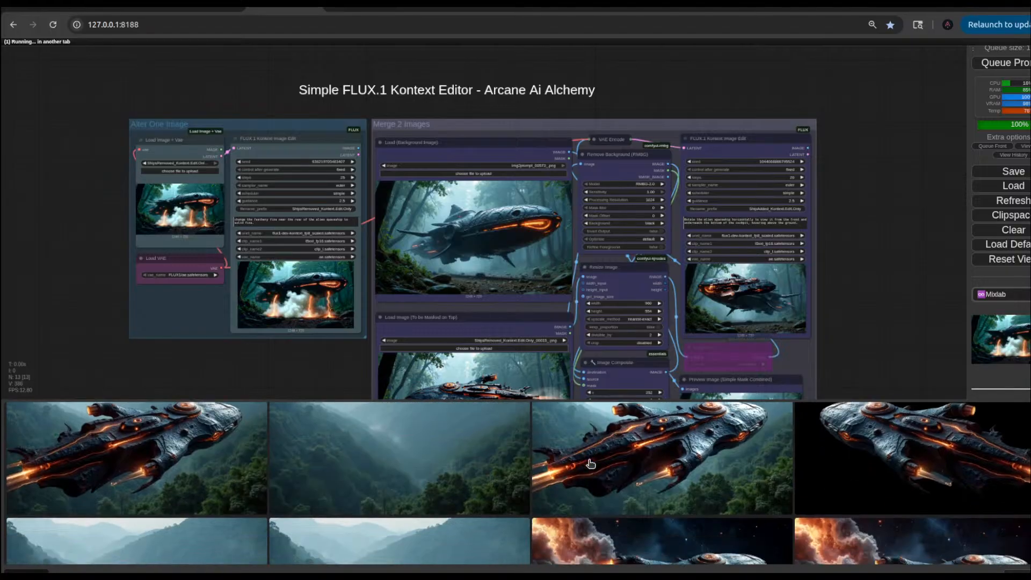
scroll(590, 463, "down", 5)
scroll(585, 466, "up", 3)
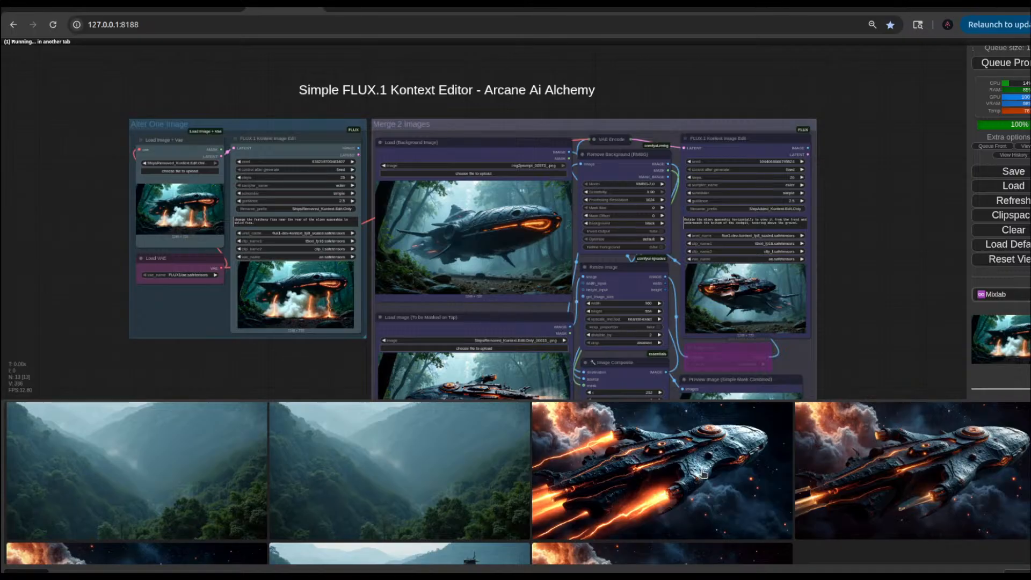
left_click(911, 470)
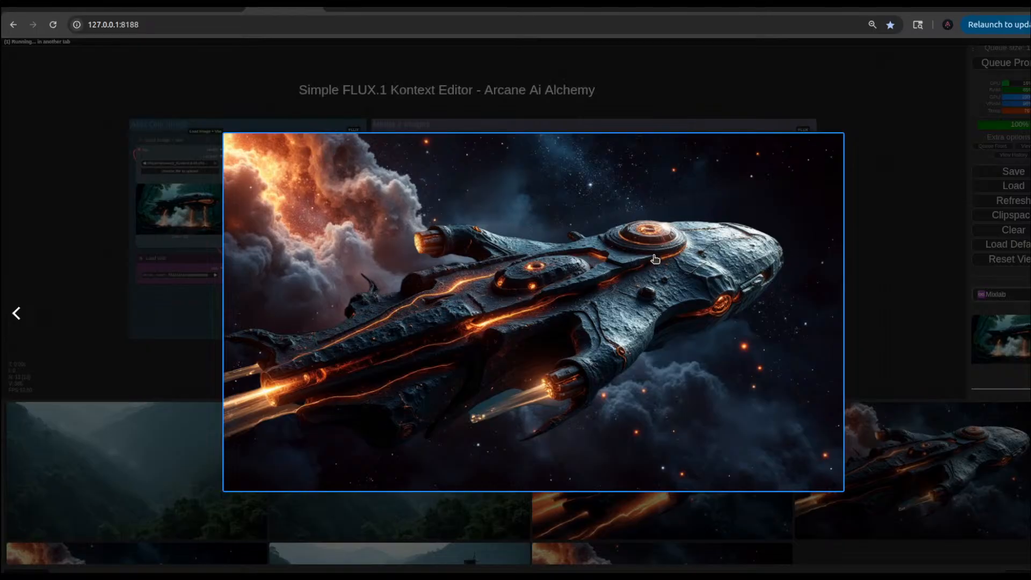
left_click(20, 313)
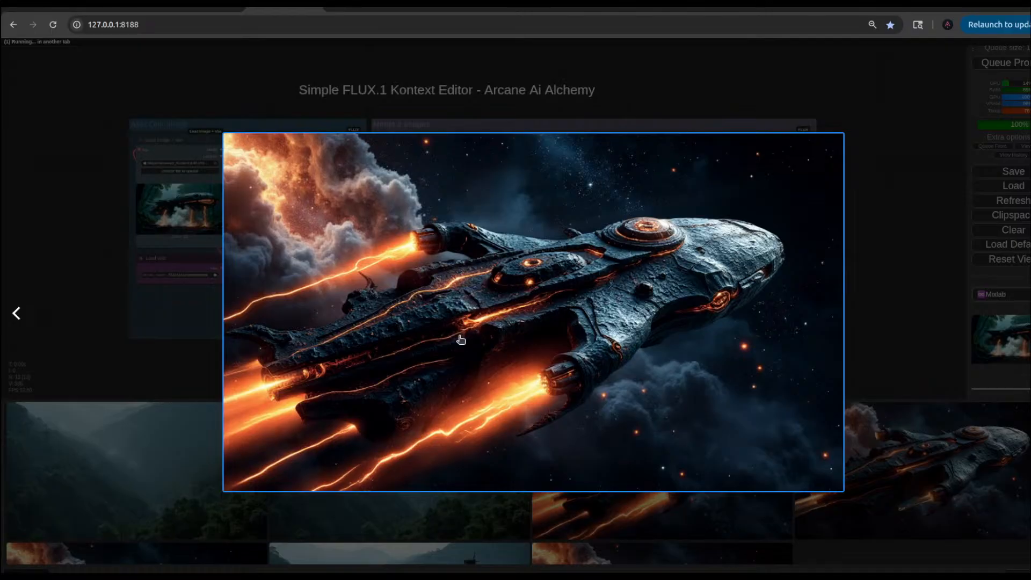
left_click(172, 507)
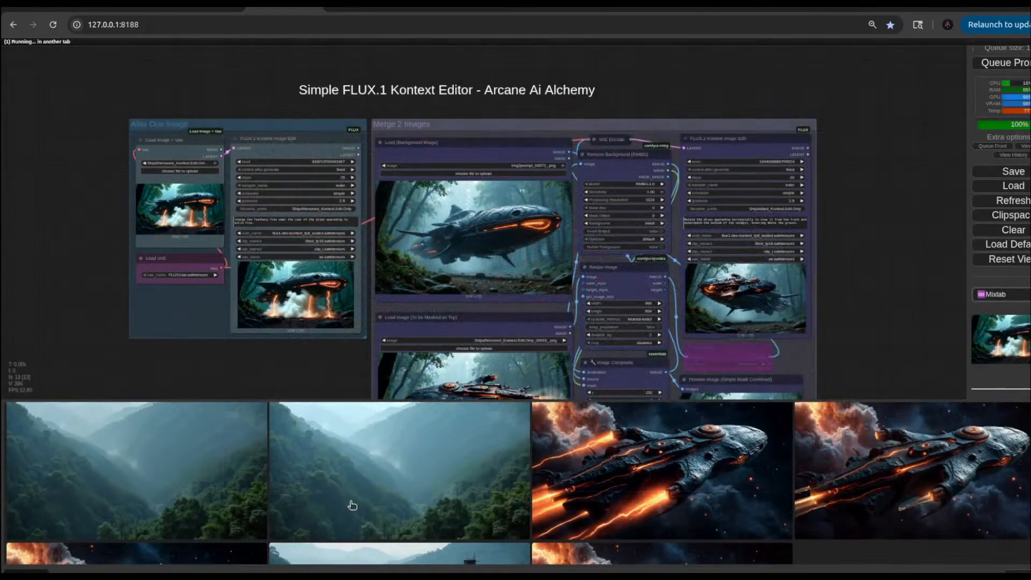
Step: Browse the generated images to the misty forest set and examine the enlarged spaceship hovering above a dust cloud
scroll(429, 494, "down", 3)
scroll(466, 503, "down", 5)
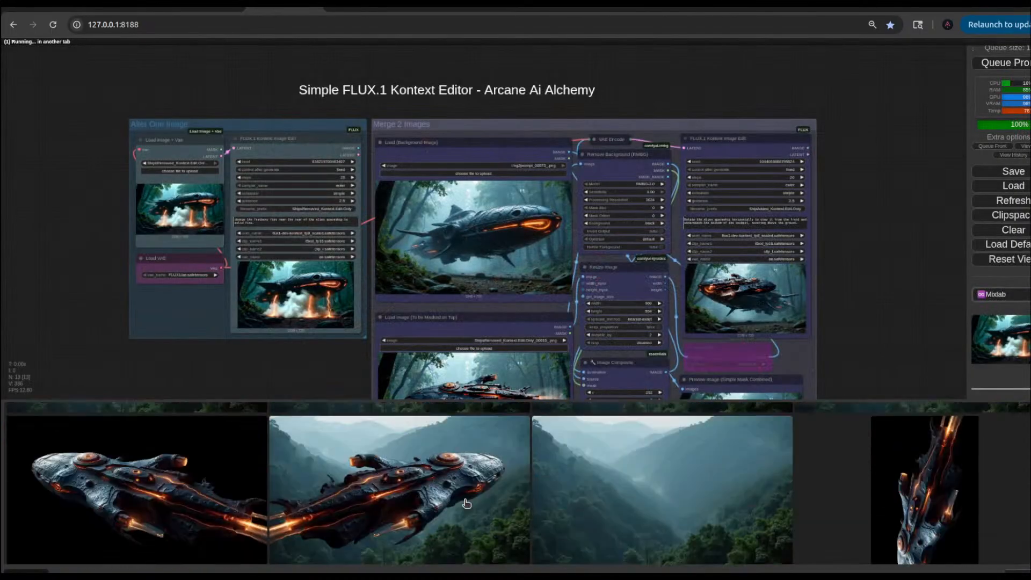
scroll(466, 503, "down", 5)
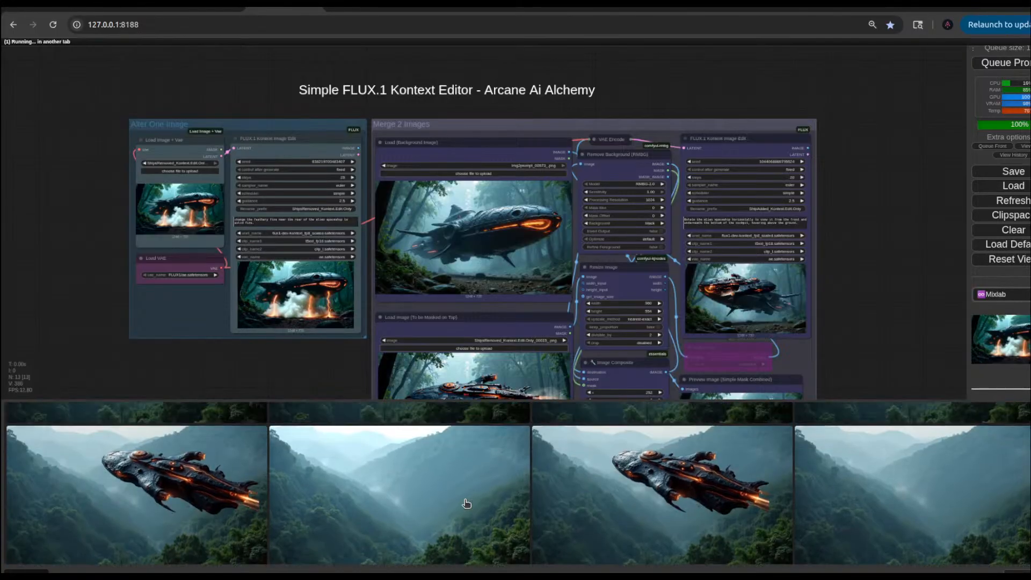
scroll(466, 503, "down", 5)
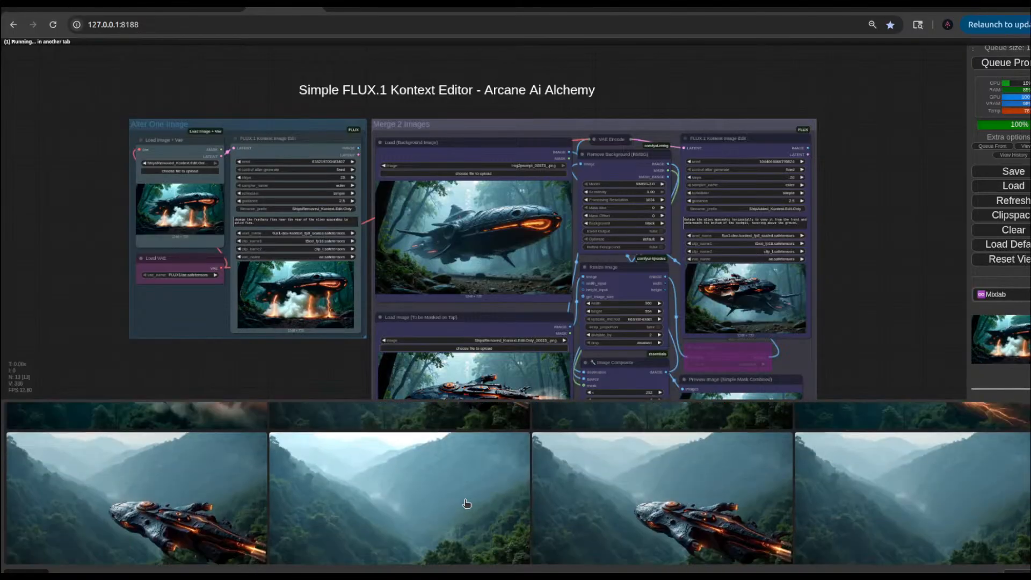
scroll(466, 504, "down", 5)
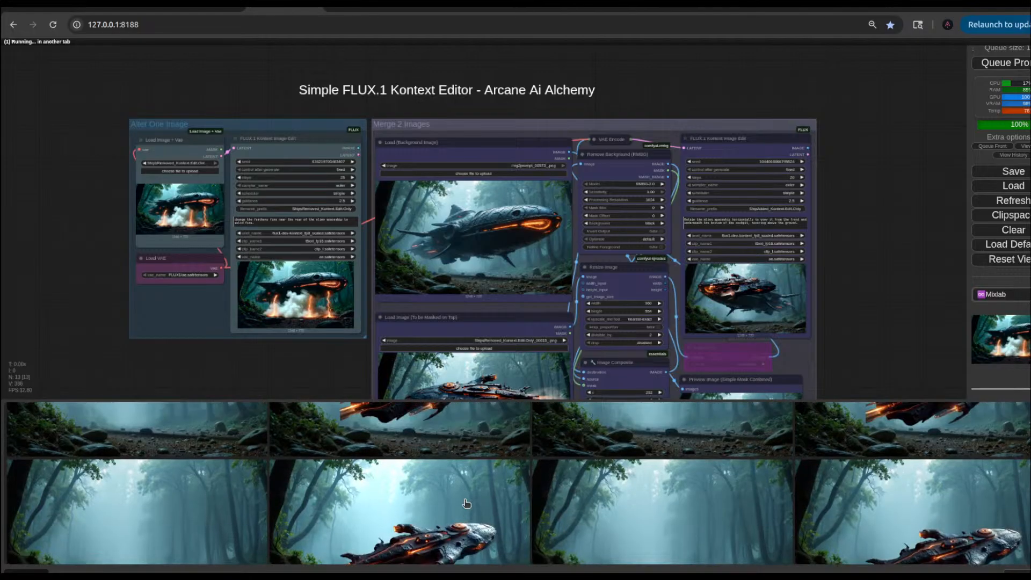
scroll(466, 503, "down", 5)
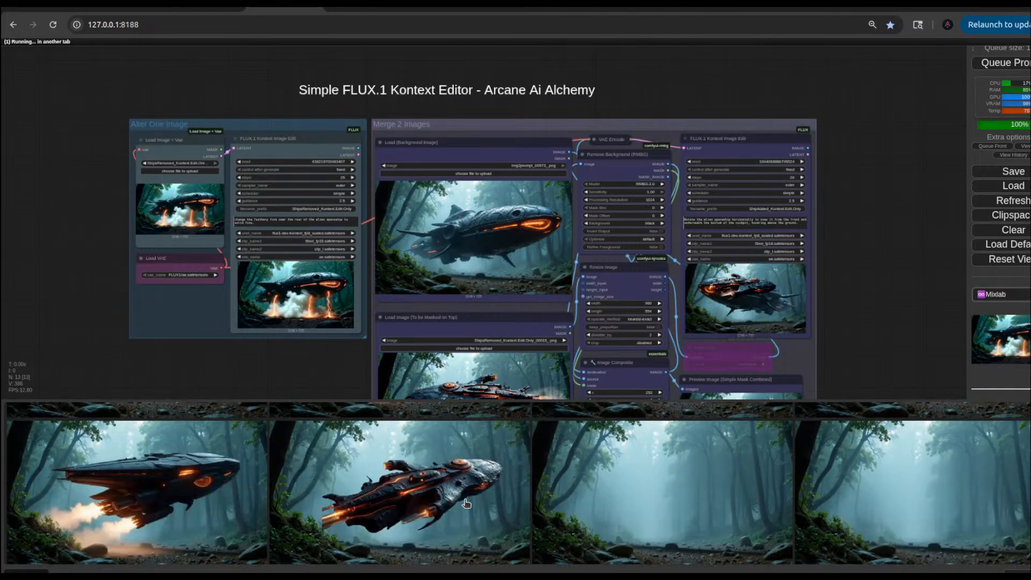
scroll(466, 504, "down", 3)
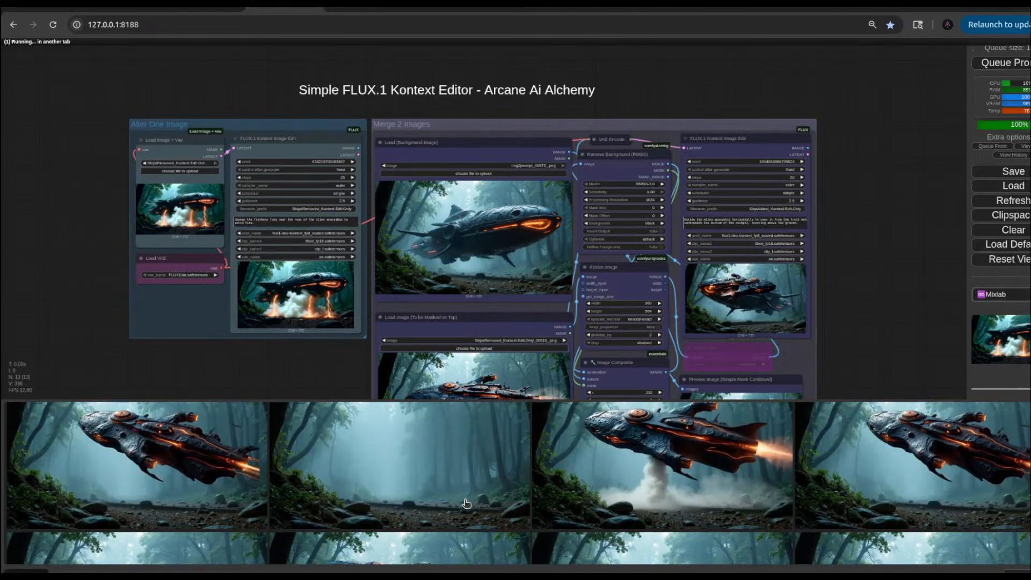
left_click(663, 492)
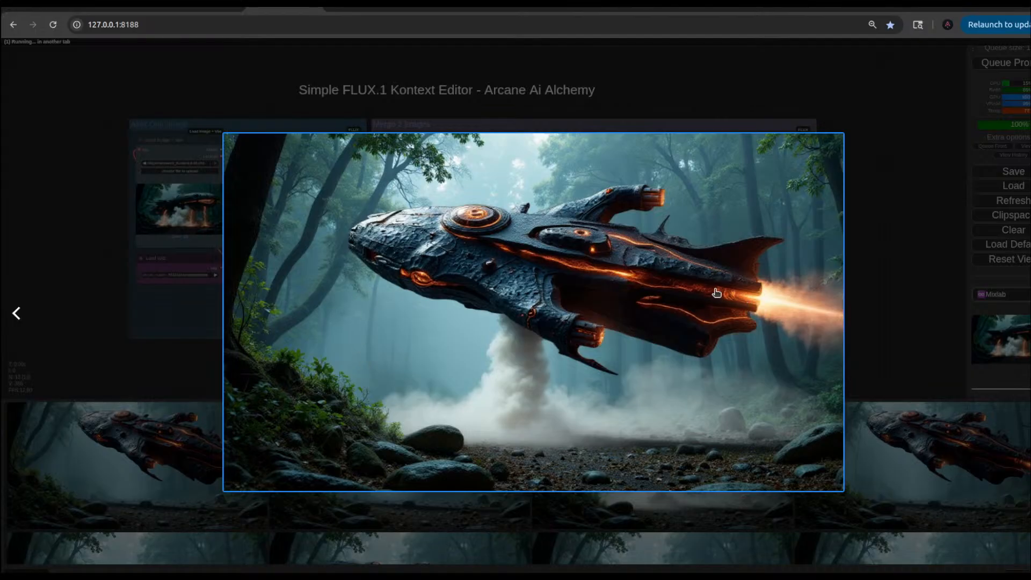
left_click(881, 256)
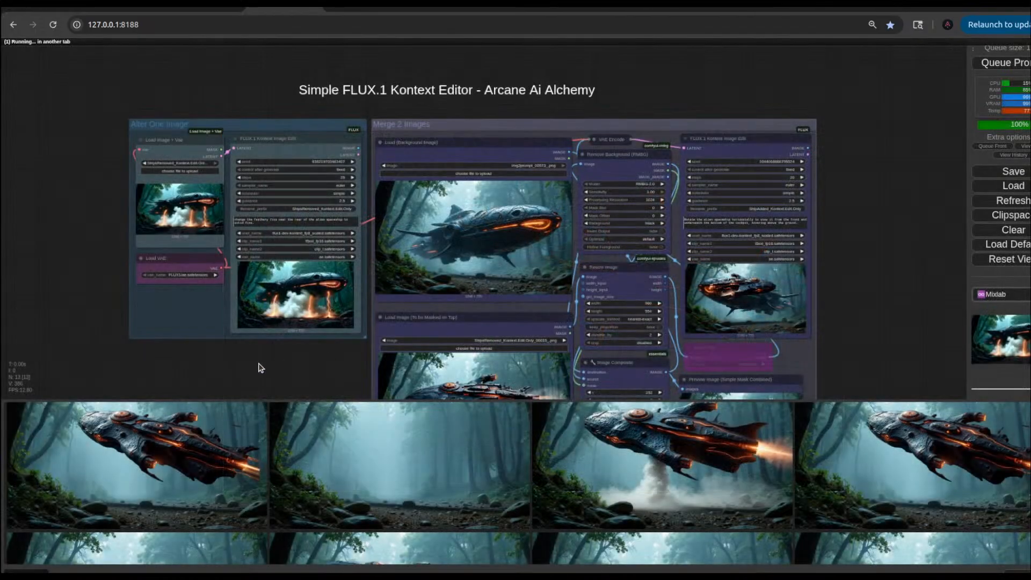
left_click_drag(240, 398, 283, 354)
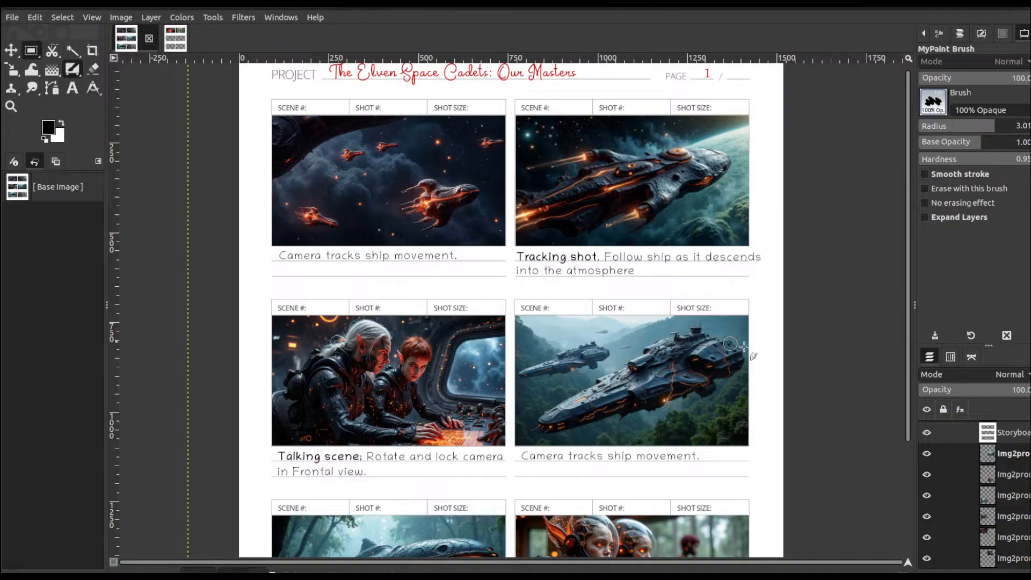
Step: Review the storyboard page and the Img2prompt_00400_.png still of the helmeted figures wading in the river
scroll(771, 355, "down", 5)
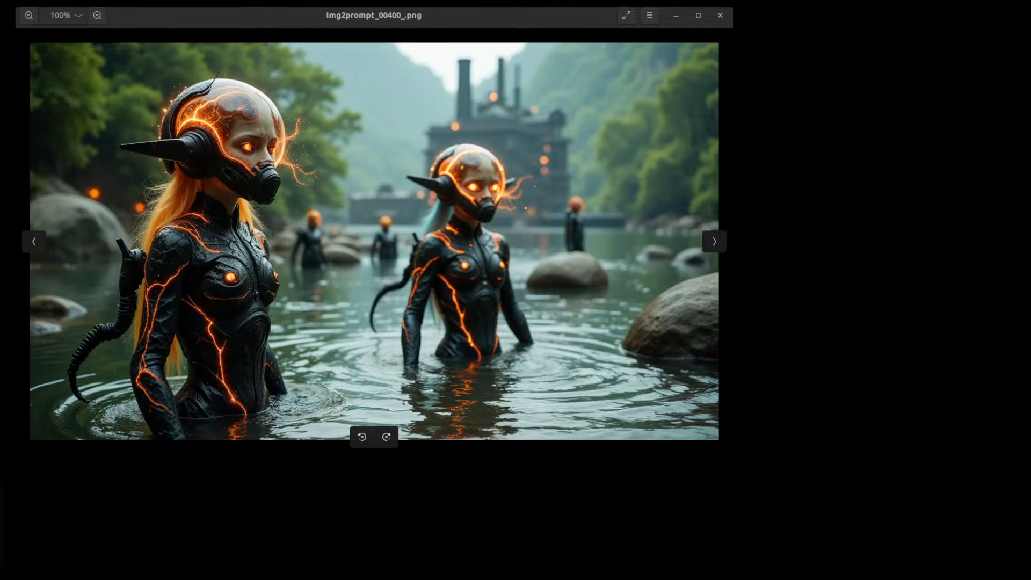
key("alt+F4")
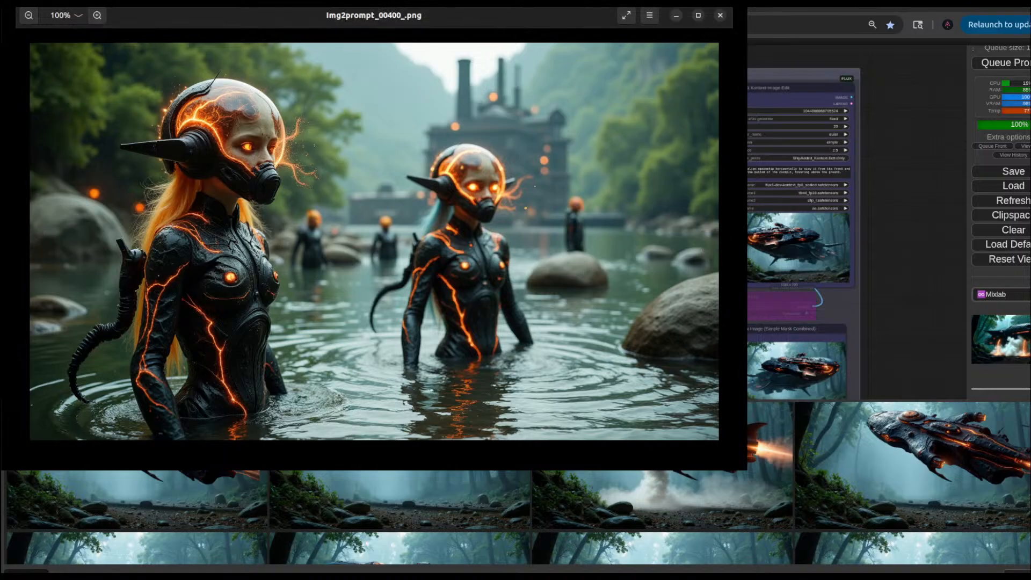
mouse_move(553, 23)
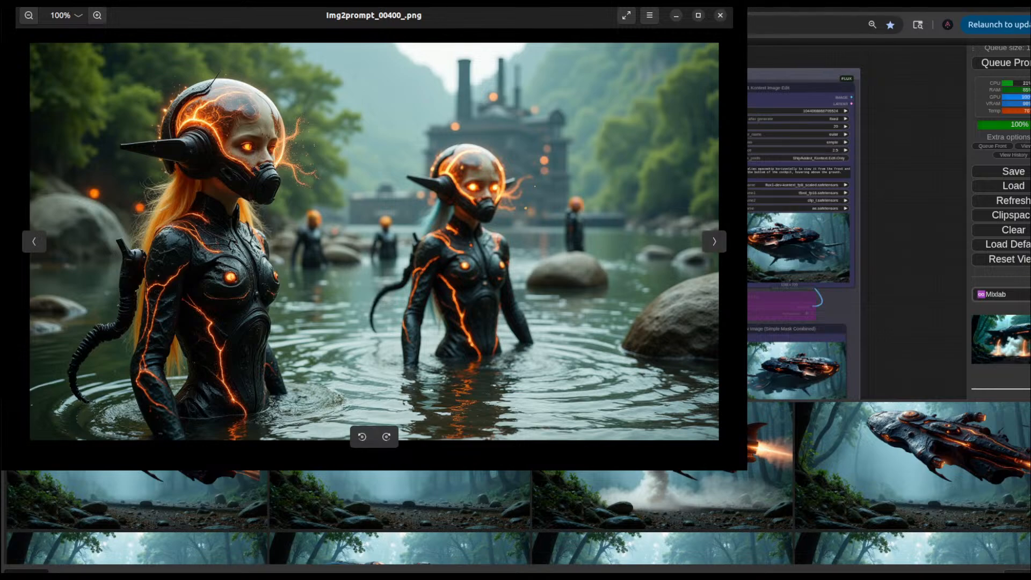
Step: Go through the open workflows to the masked-composite Wan video one and examine its Video Combine preview of the woman at the food truck
key("ctrl+Tab")
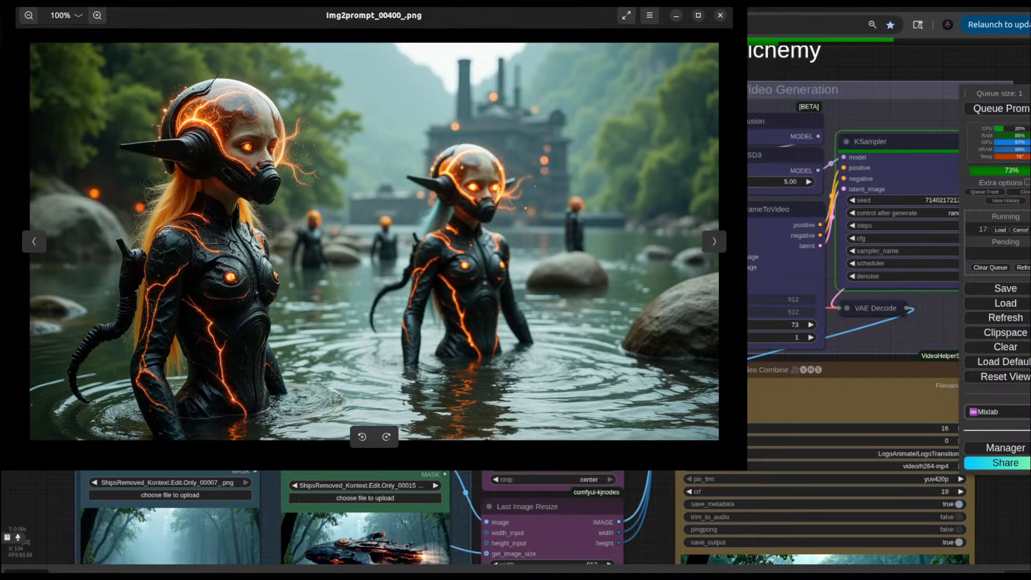
key("ctrl+Tab")
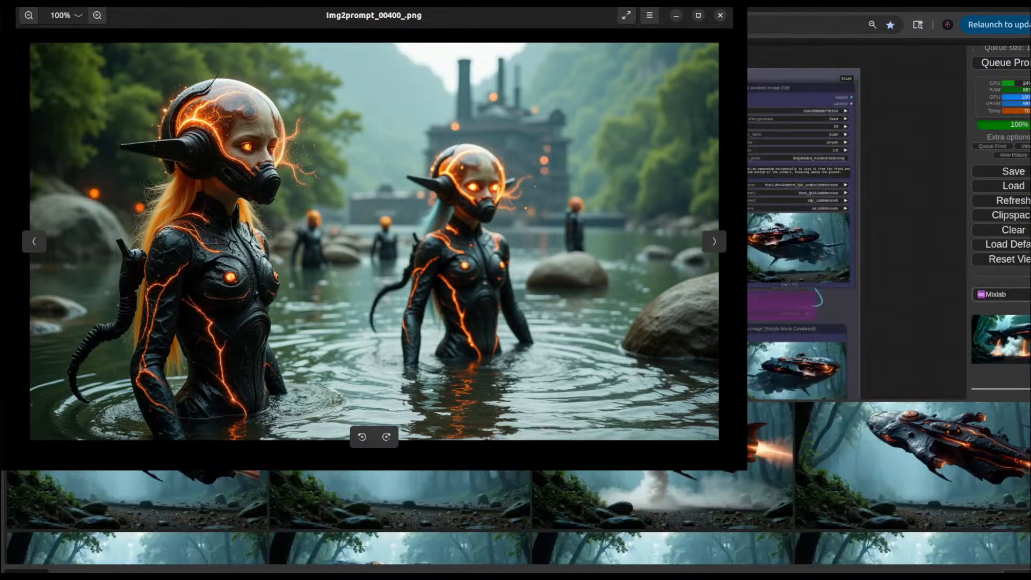
key("ctrl+Tab")
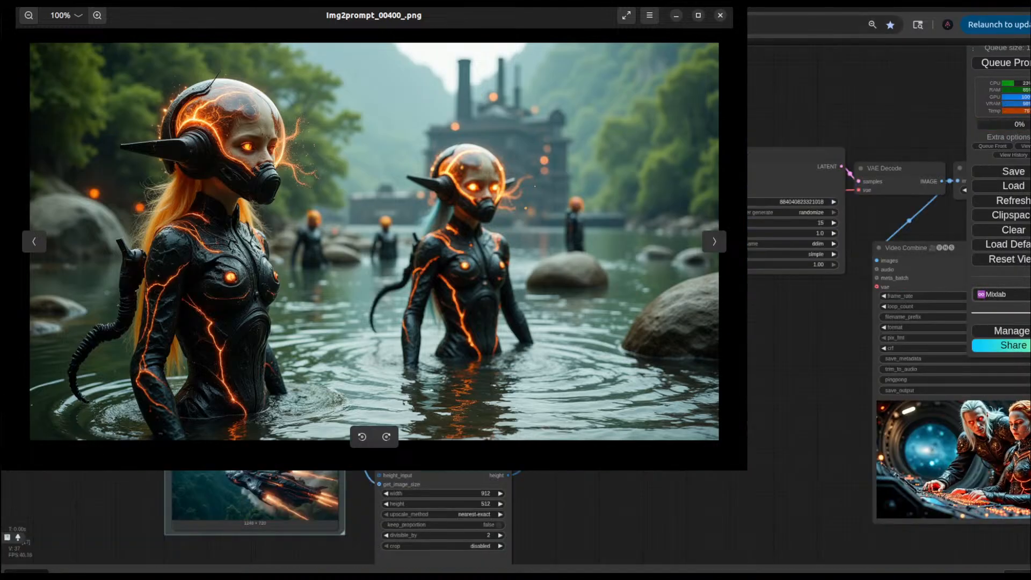
key("ctrl+Tab")
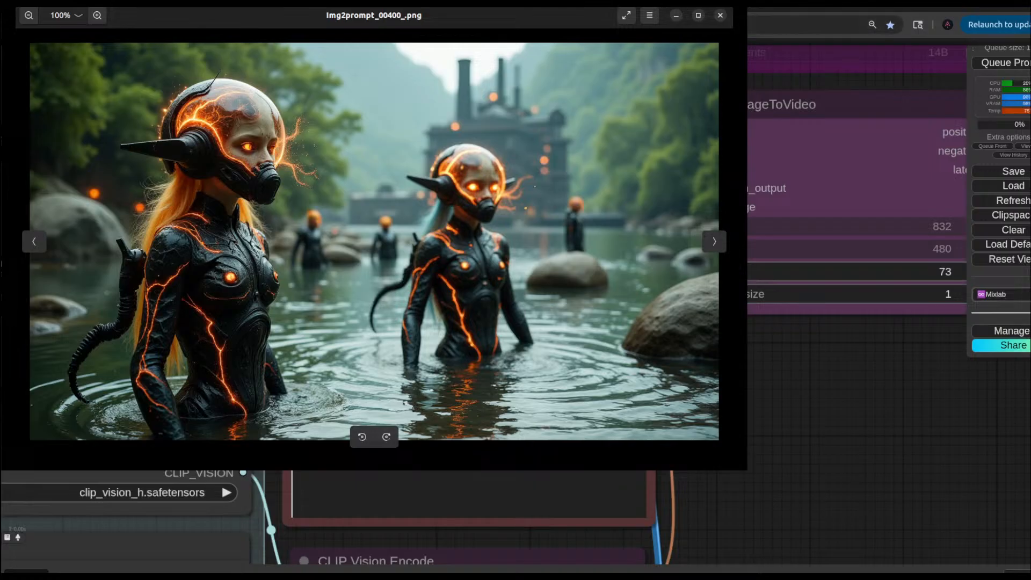
key("ctrl+Tab")
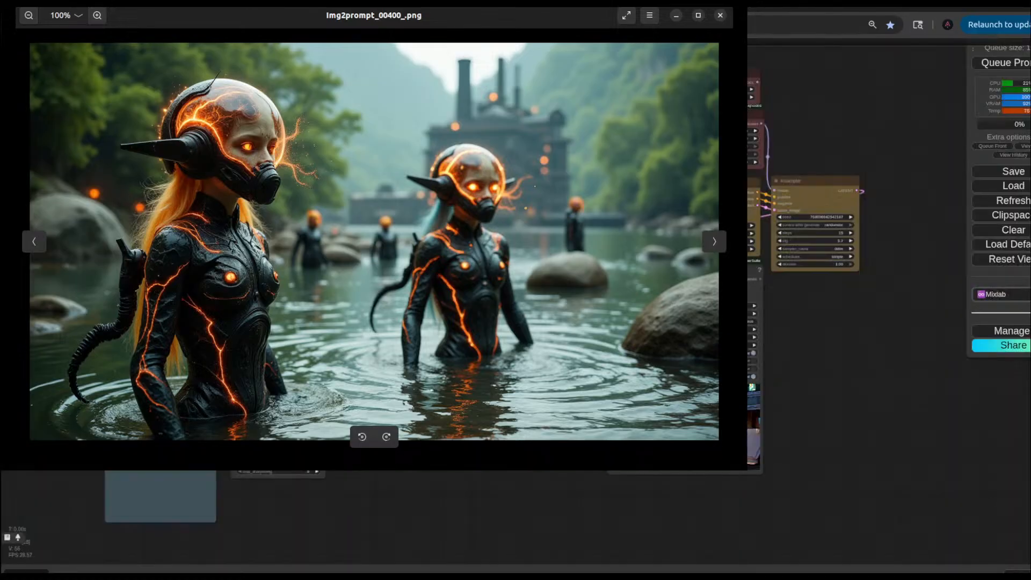
scroll(773, 499, "up", 5)
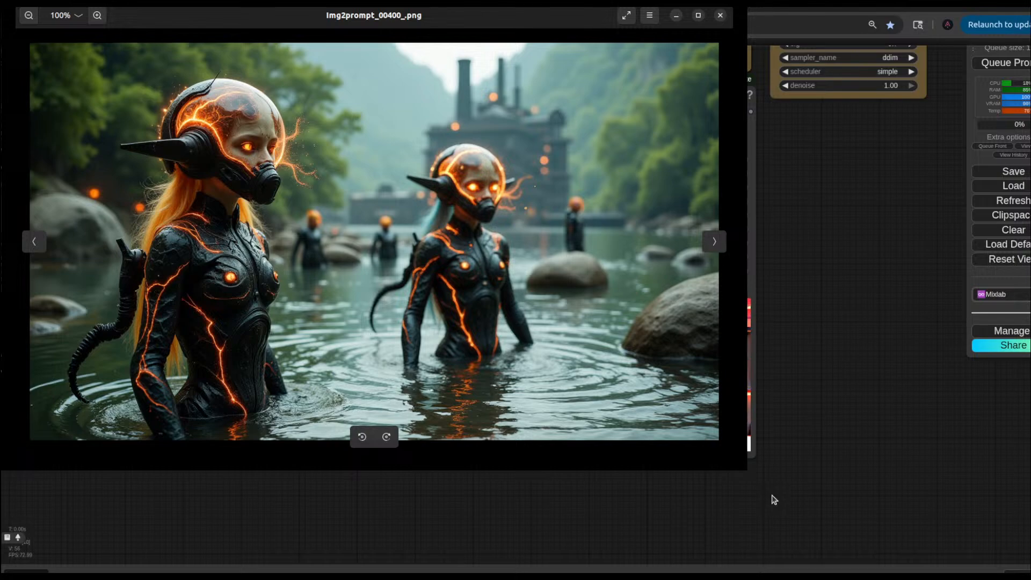
scroll(747, 482, "down", 3)
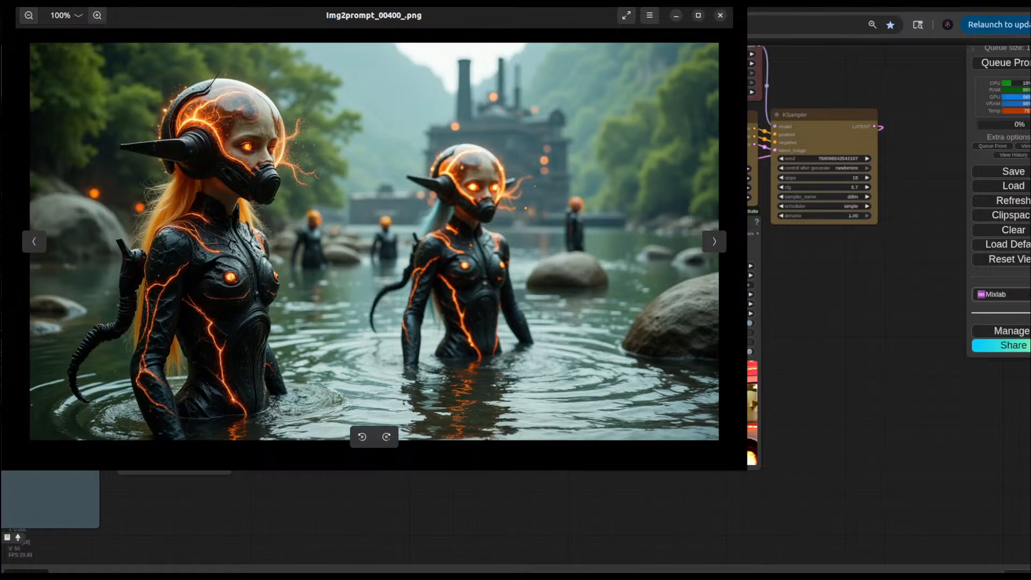
key("alt+Tab")
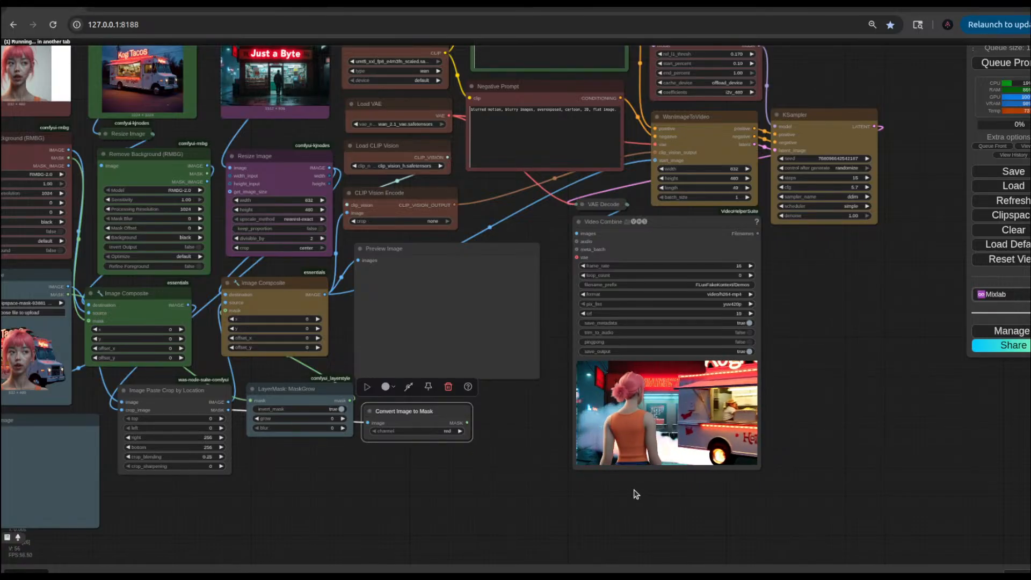
scroll(669, 418, "up", 8)
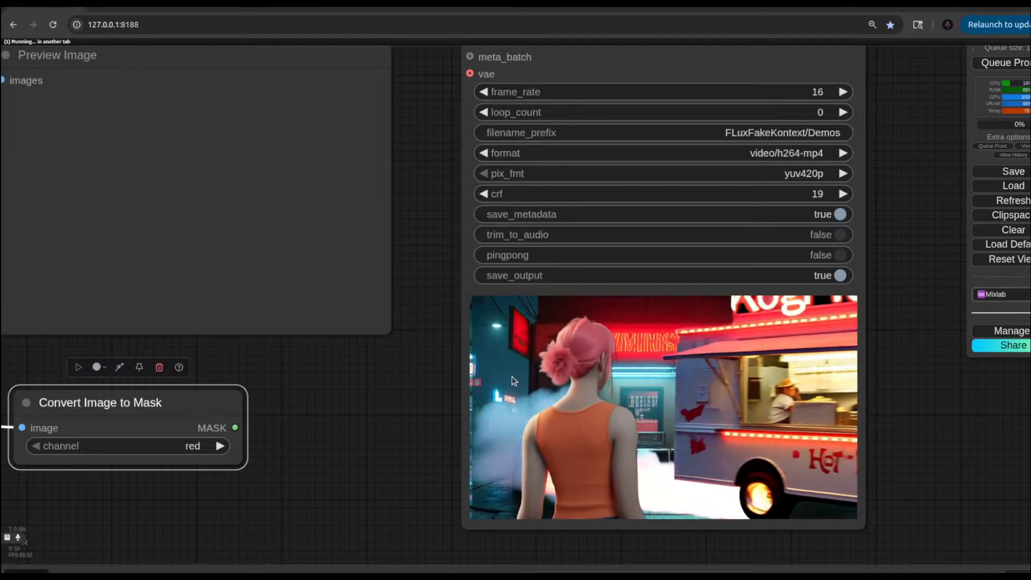
scroll(450, 374, "down", 1)
scroll(450, 374, "down", 1)
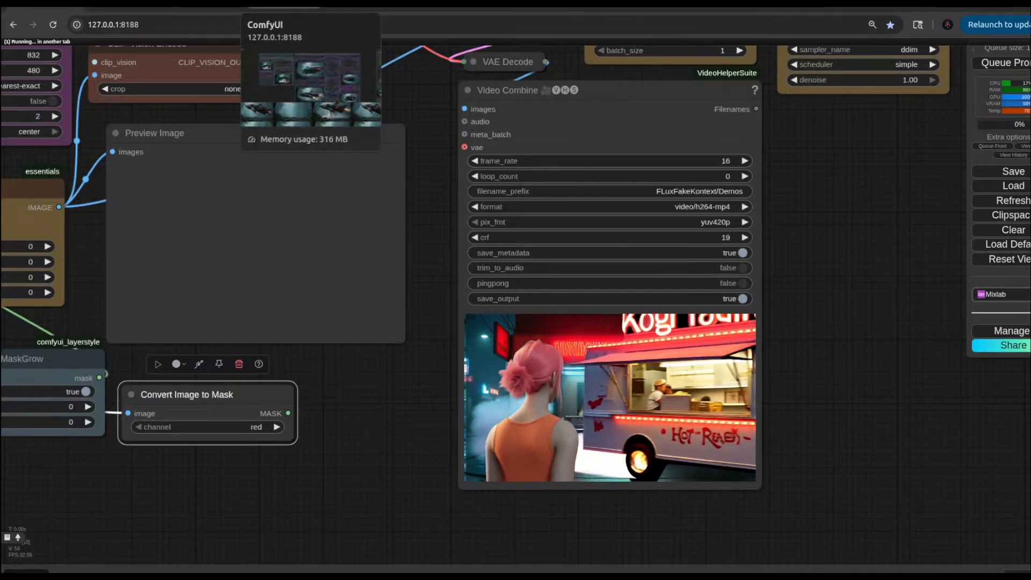
Step: Bring up the ComfyUI Kontext workflow, switch to the image viewer and examine the river-scene images from Img2prompt_00400_.png through Img2prompt_00432_.png
left_click(269, 8)
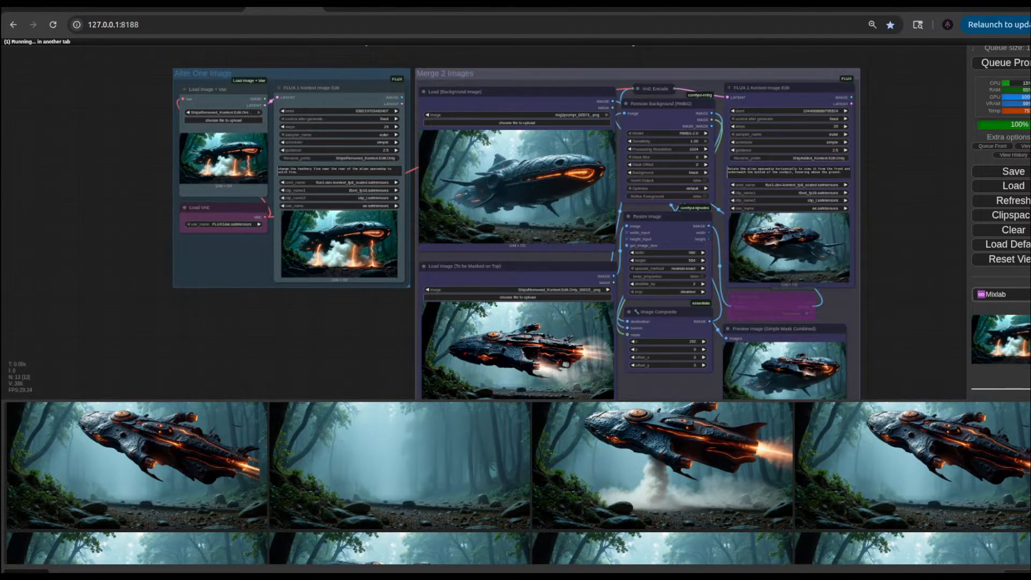
key("alt+Tab")
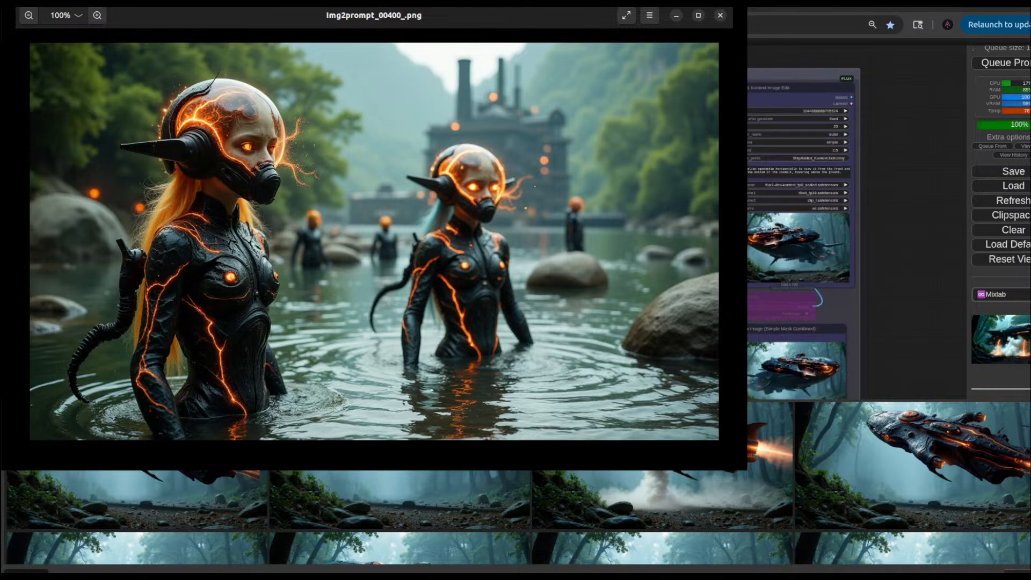
left_click(714, 242)
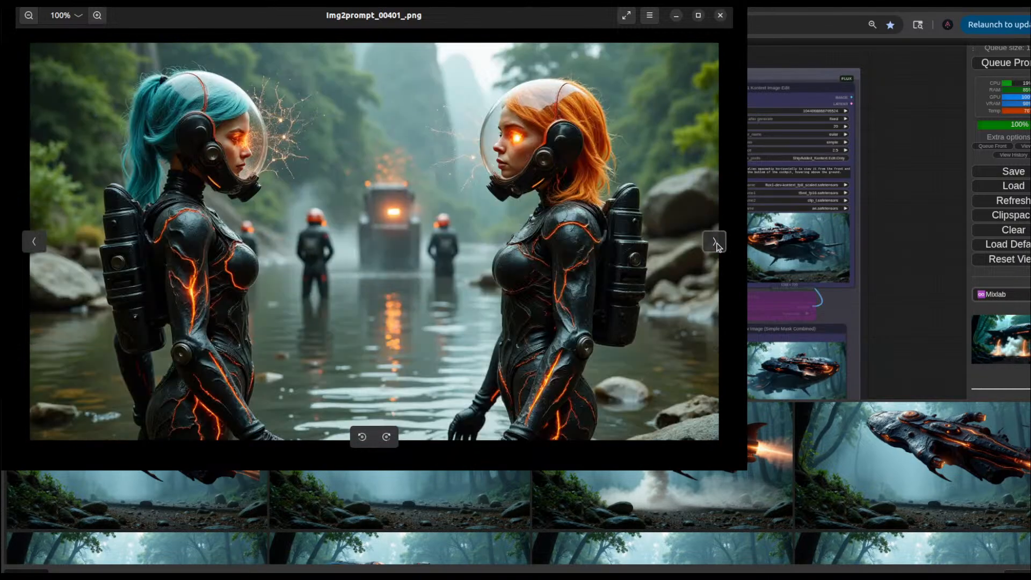
left_click(715, 243)
left_click(715, 243)
left_click(715, 242)
left_click(715, 243)
left_click(715, 243)
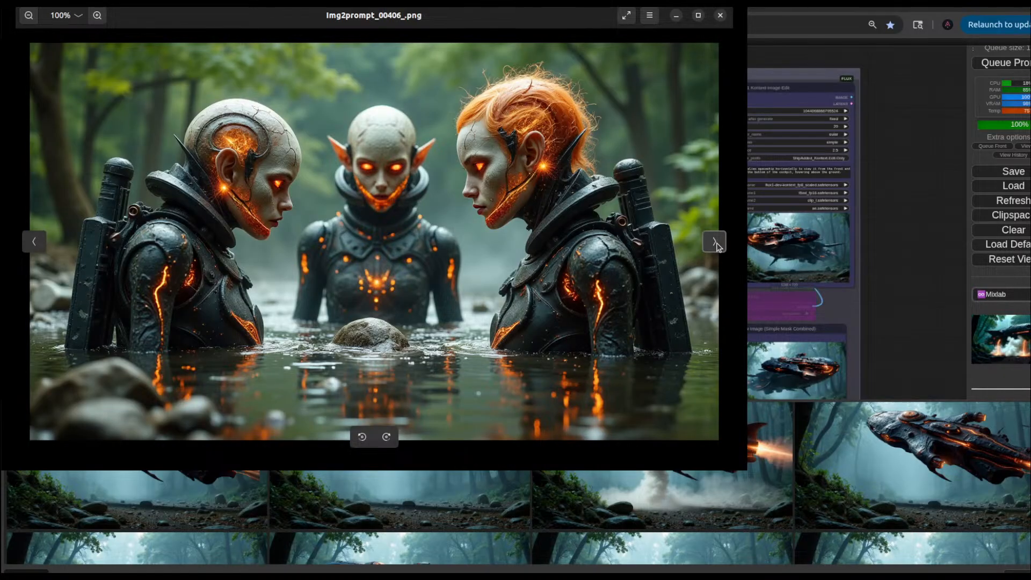
left_click(715, 243)
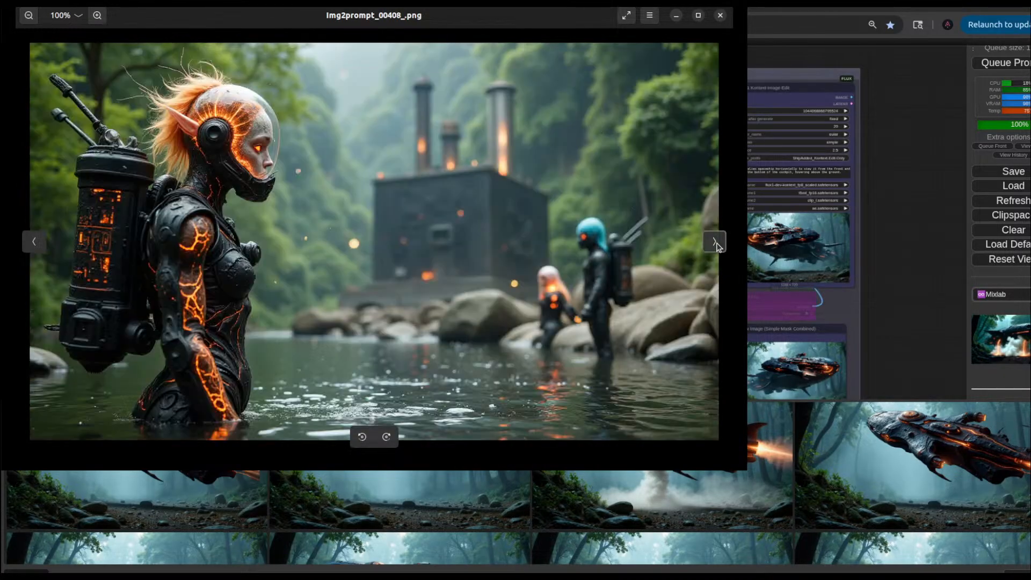
left_click(715, 243)
left_click(714, 243)
left_click(715, 243)
left_click(715, 243)
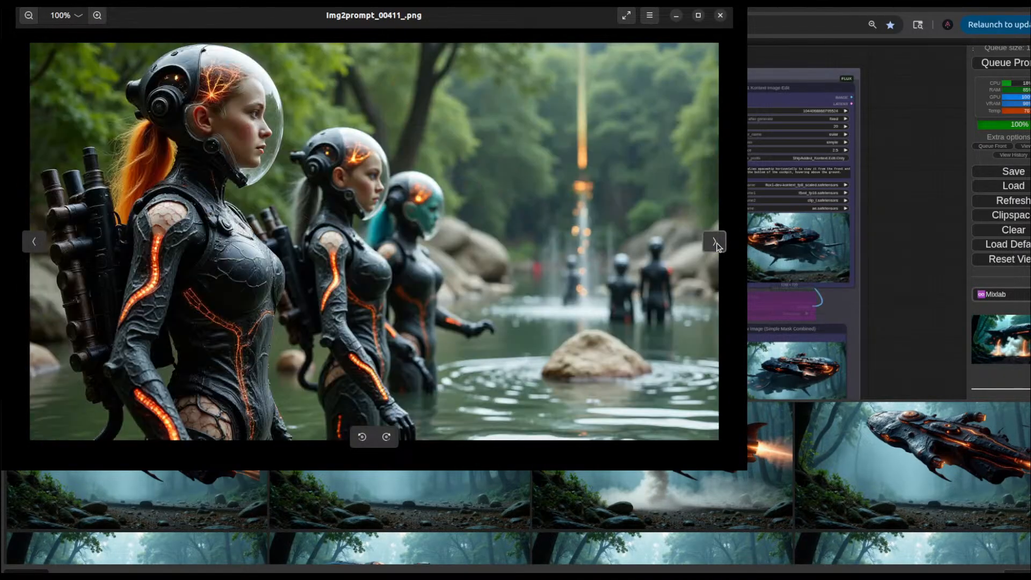
left_click(715, 243)
left_click(714, 243)
left_click(715, 243)
left_click(714, 242)
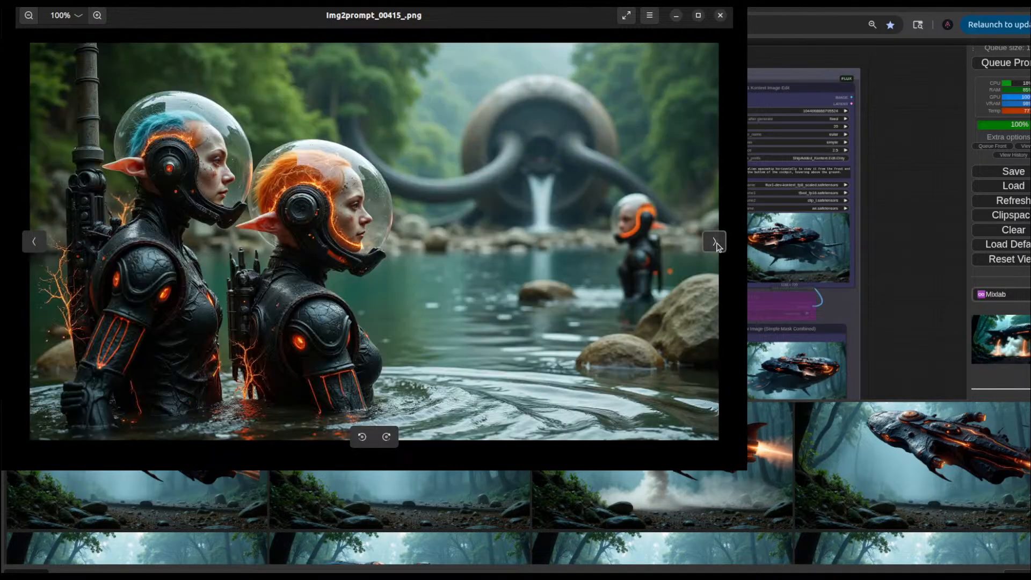
left_click(715, 242)
left_click(714, 243)
left_click(714, 243)
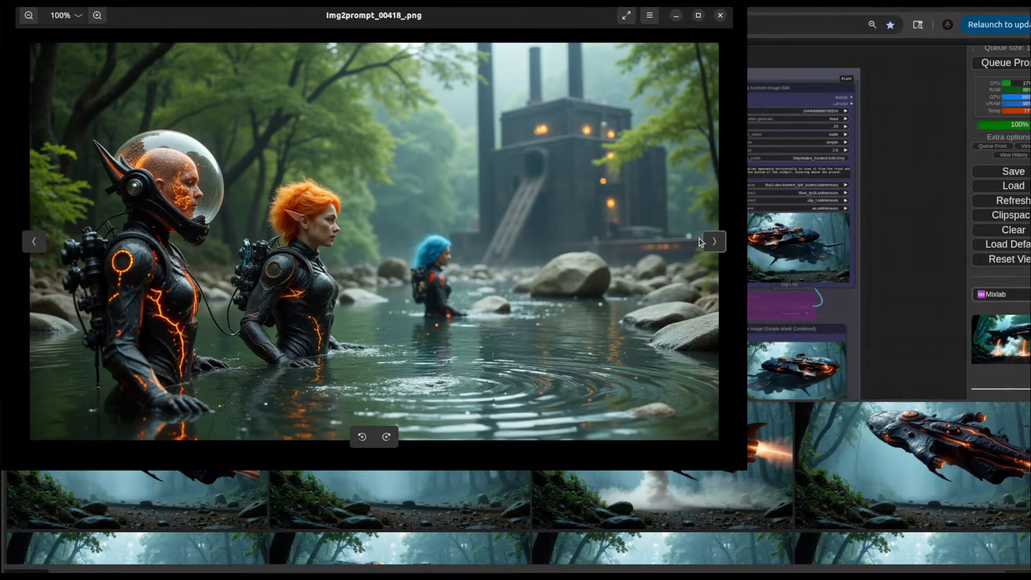
left_click(722, 247)
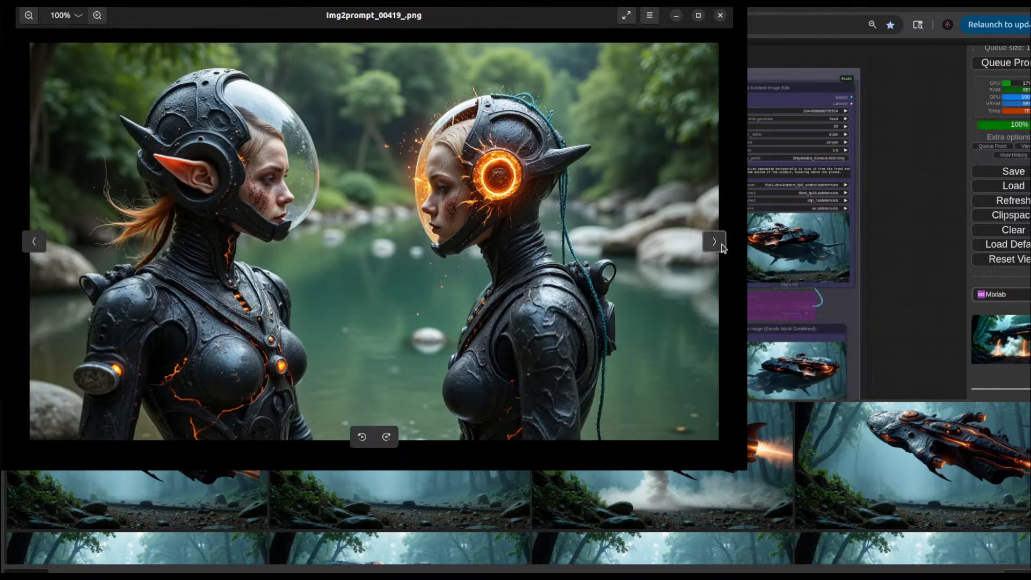
left_click(721, 247)
left_click(715, 242)
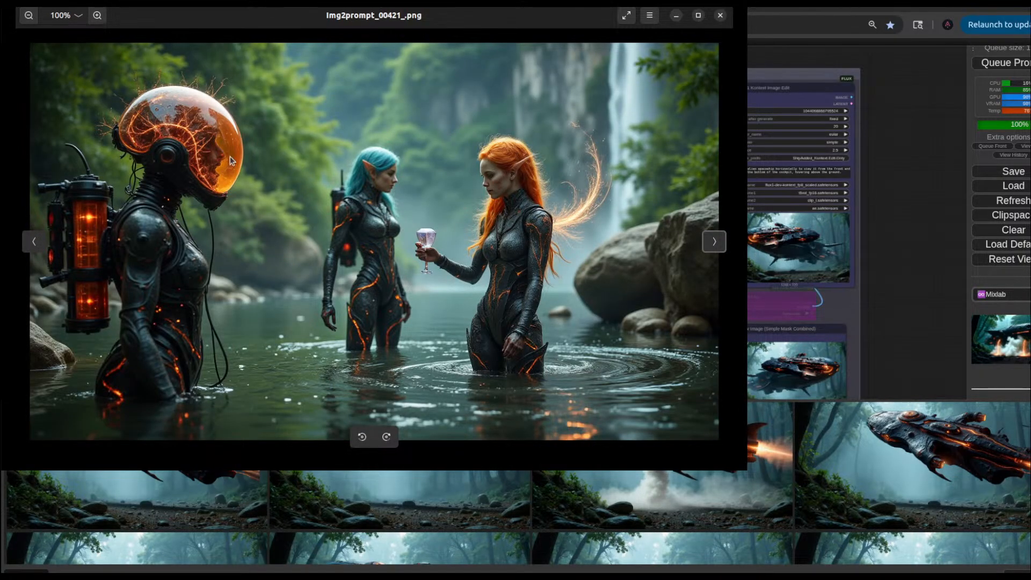
left_click(715, 246)
left_click(715, 246)
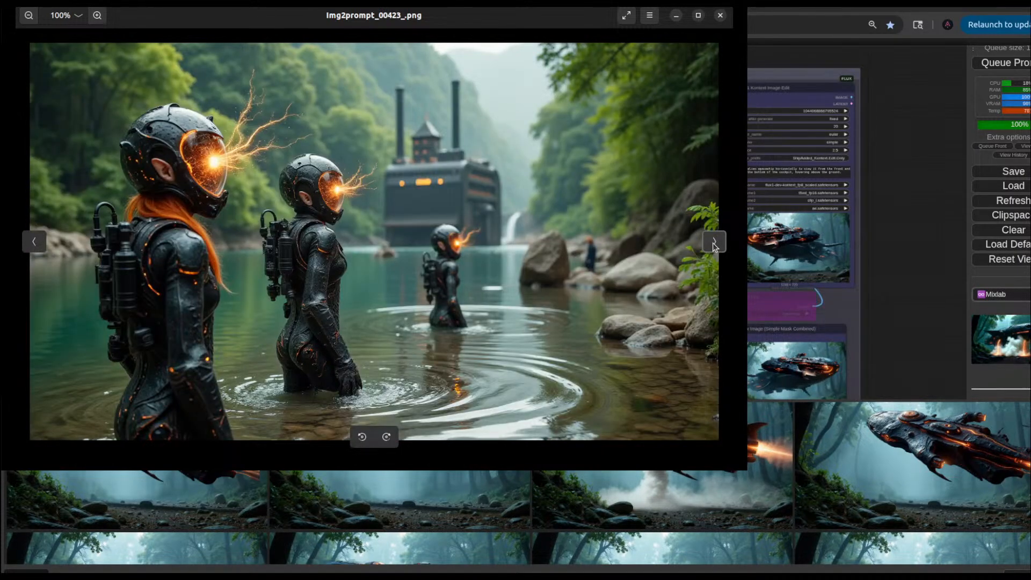
left_click(715, 246)
left_click(714, 246)
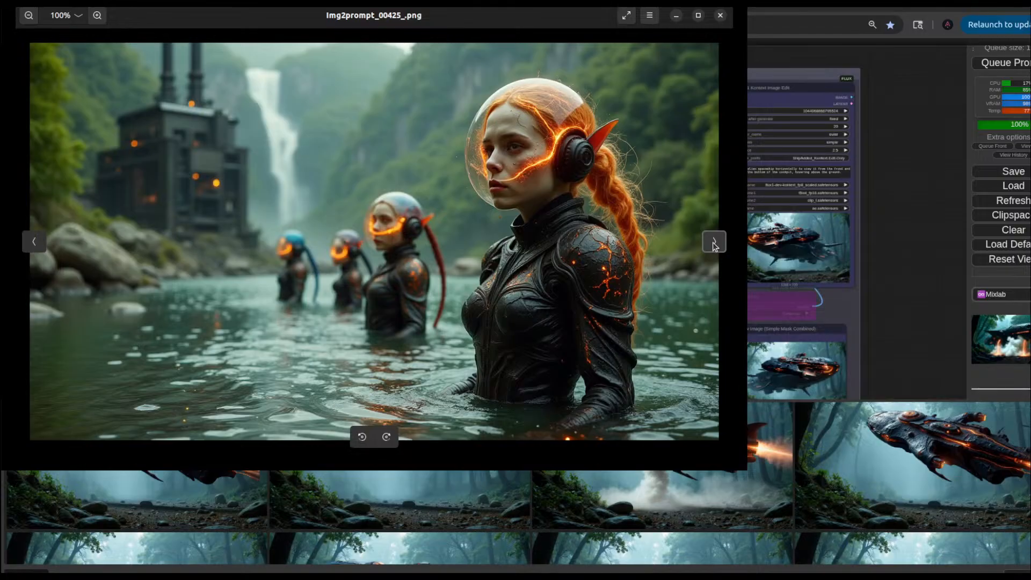
left_click(714, 246)
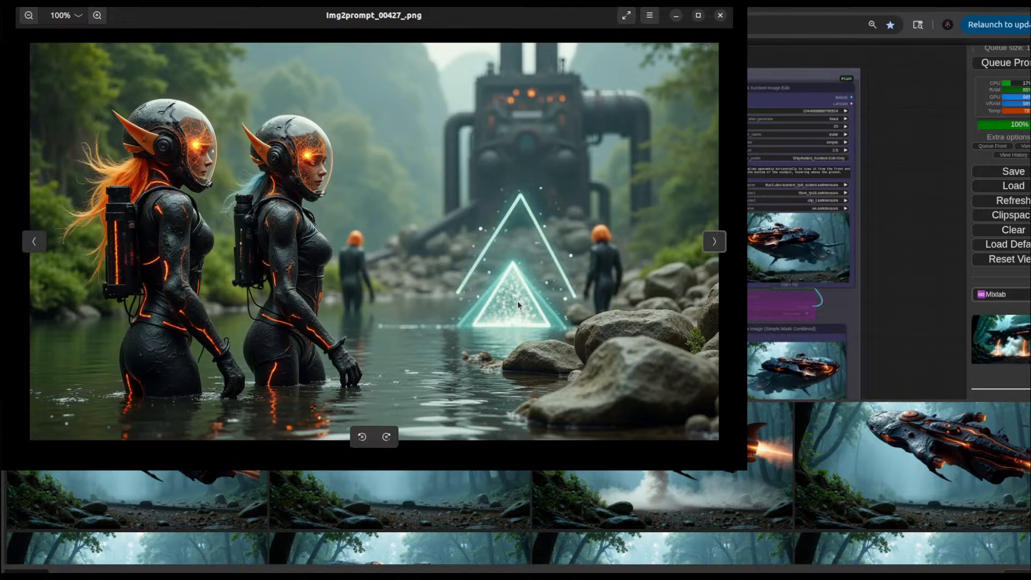
left_click(714, 243)
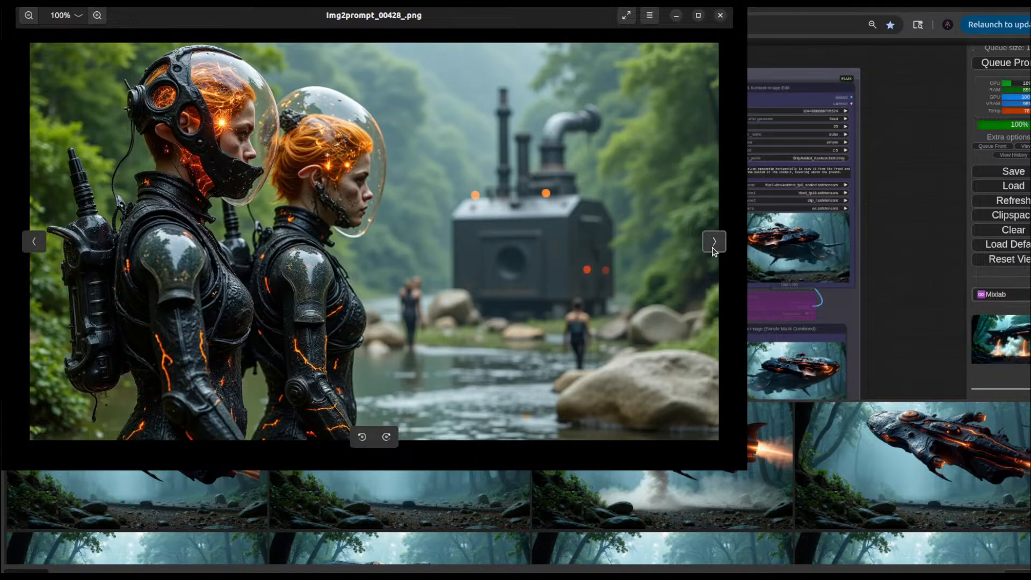
left_click(714, 243)
left_click(714, 247)
left_click(714, 247)
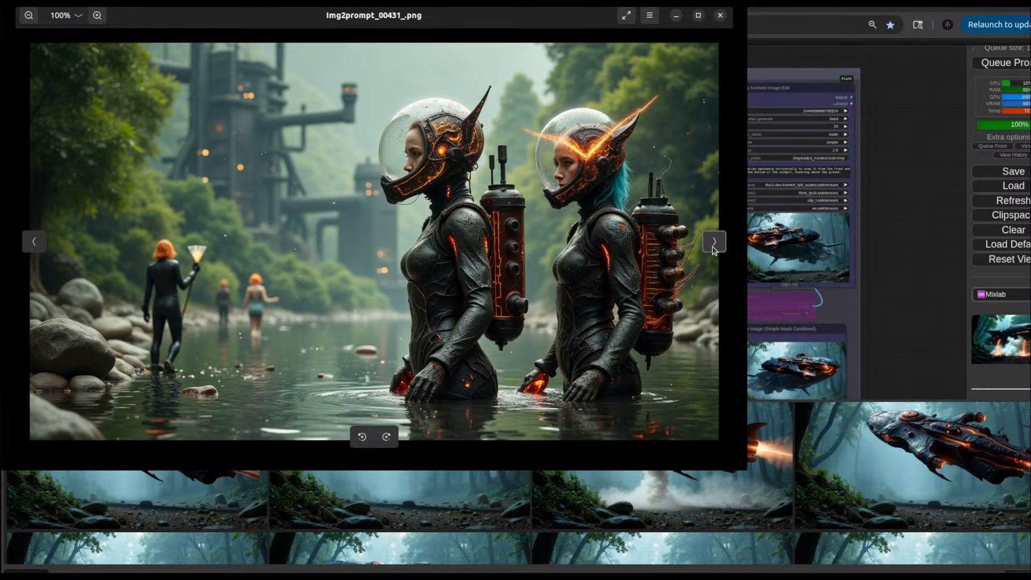
left_click(714, 247)
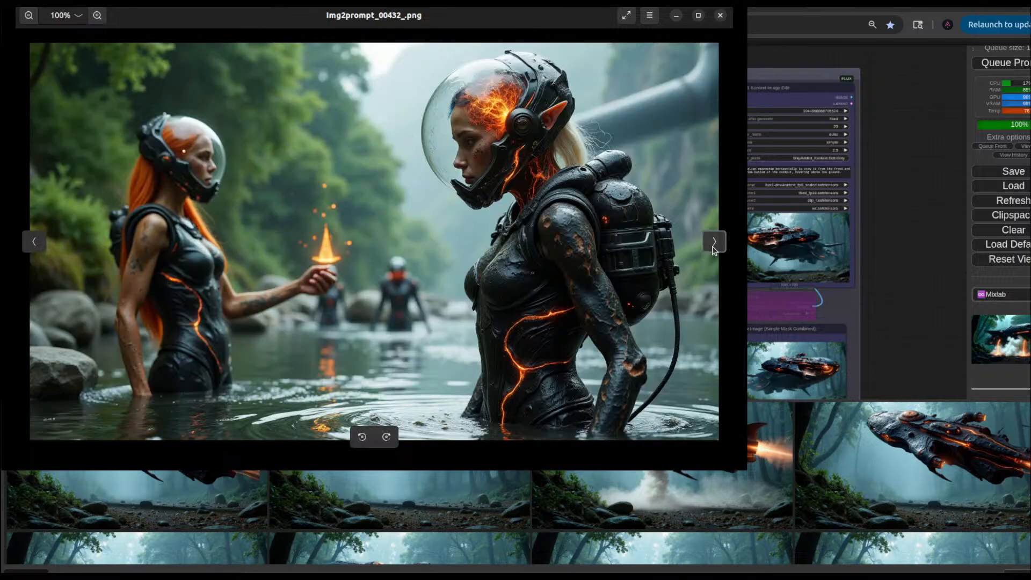
Step: Examine the forest-scene images of the armored characters from Img2prompt_00433_.png through Img2prompt_00458_.png
left_click(714, 247)
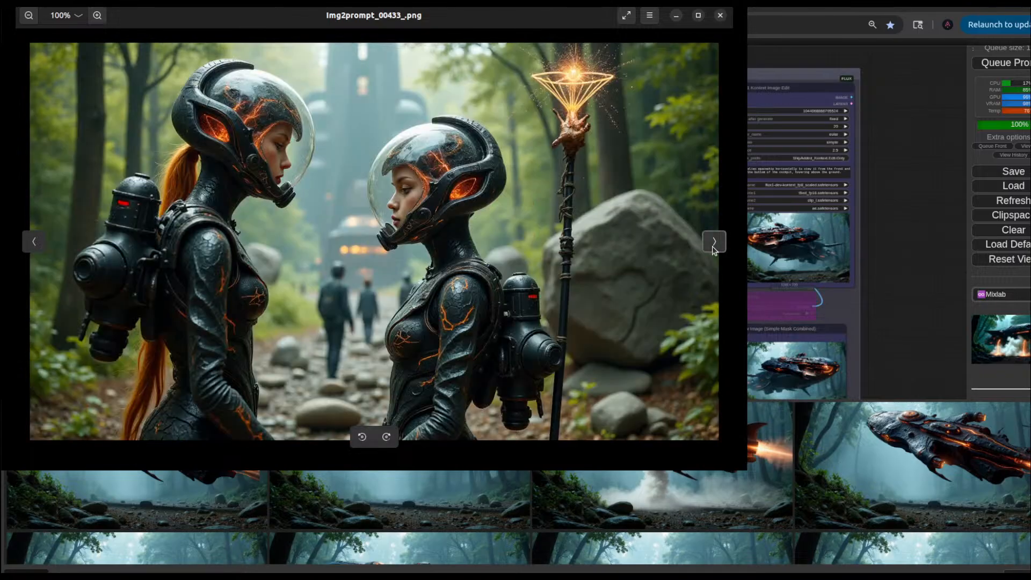
left_click(714, 247)
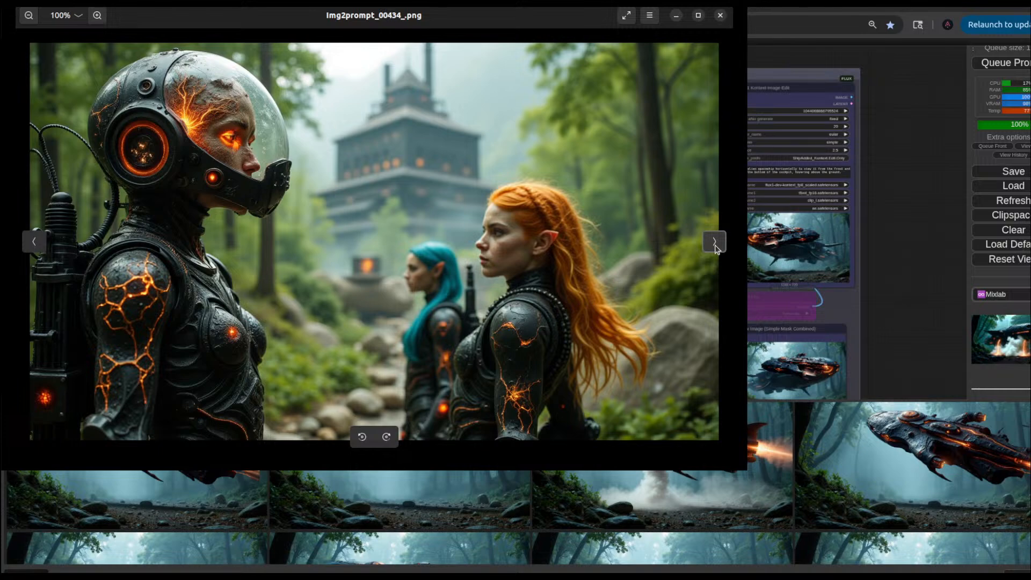
left_click(715, 243)
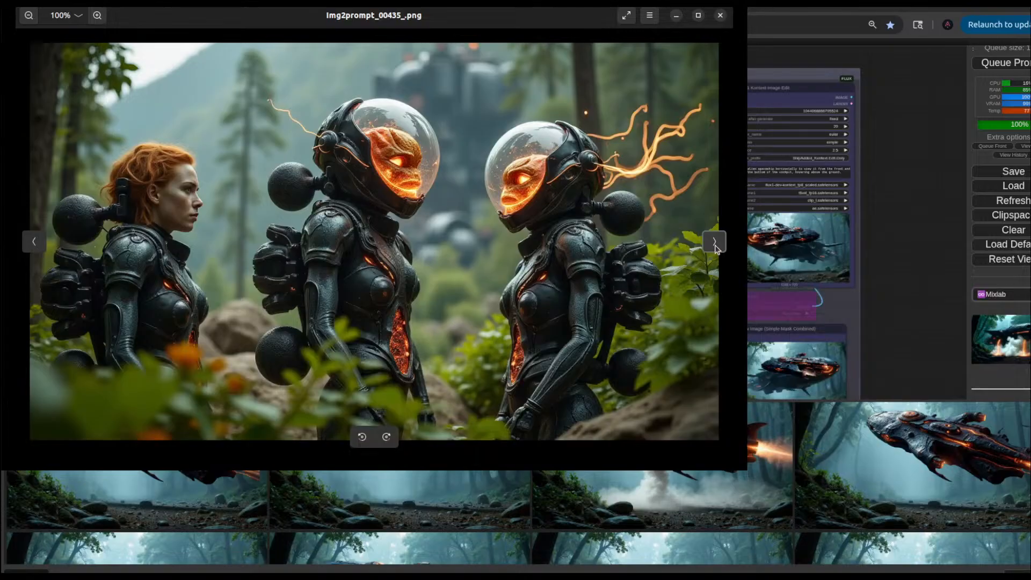
left_click(714, 243)
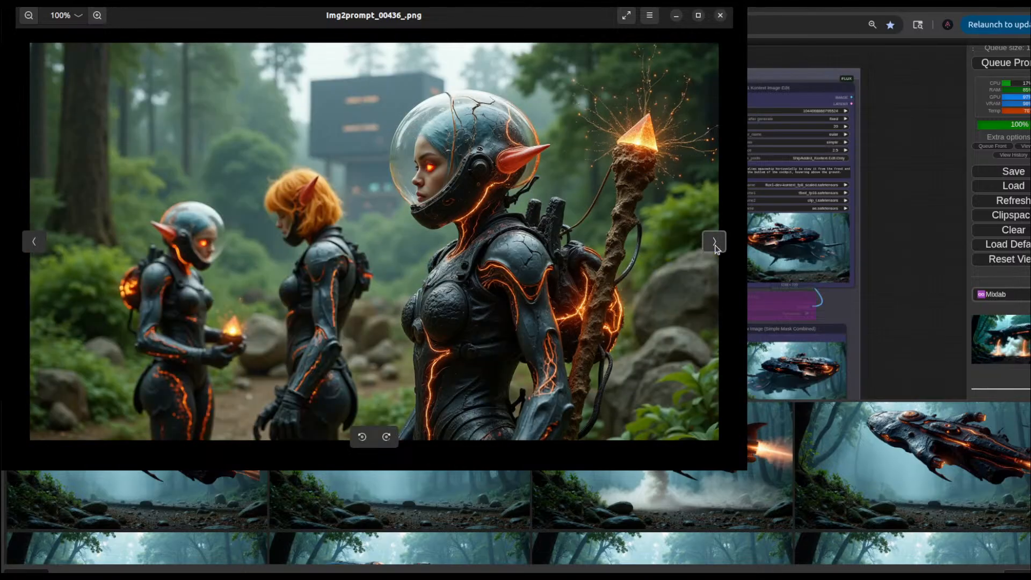
left_click(715, 242)
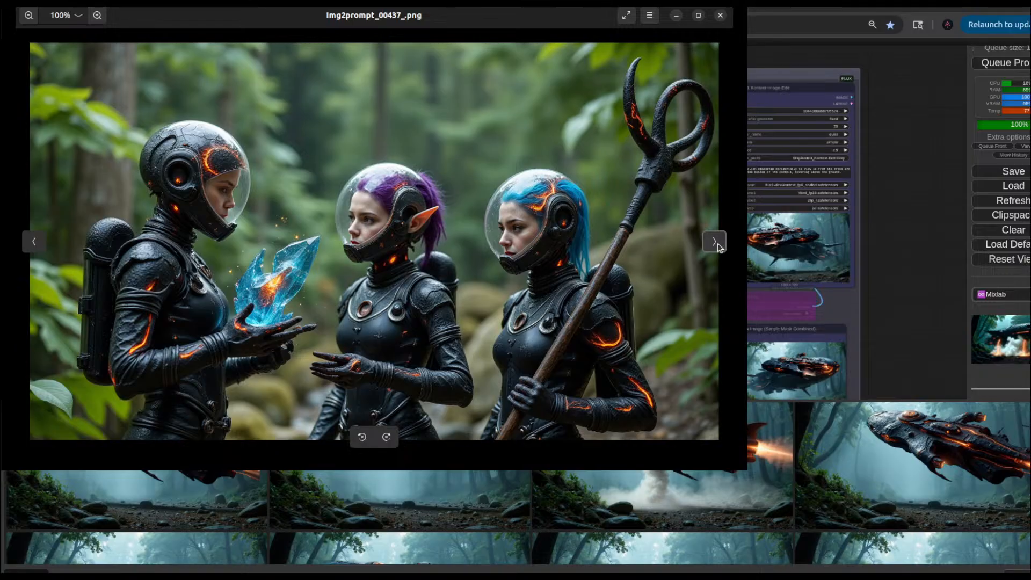
left_click(714, 242)
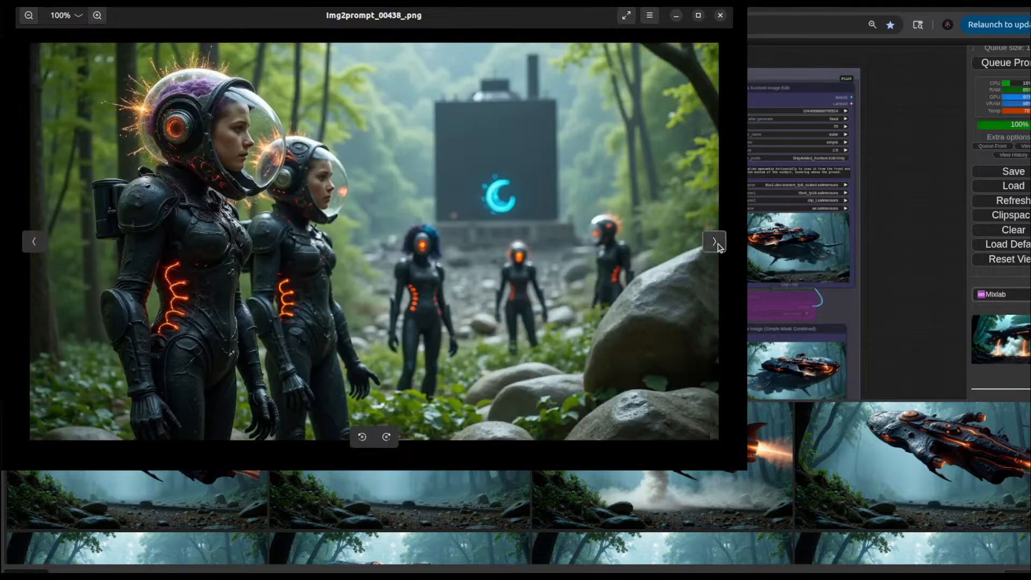
left_click(715, 242)
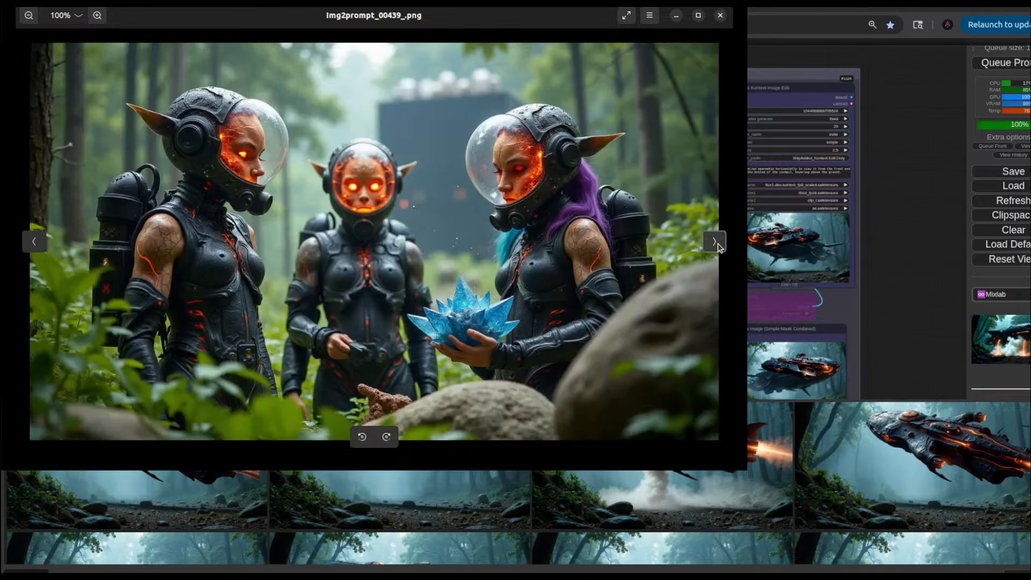
left_click(714, 242)
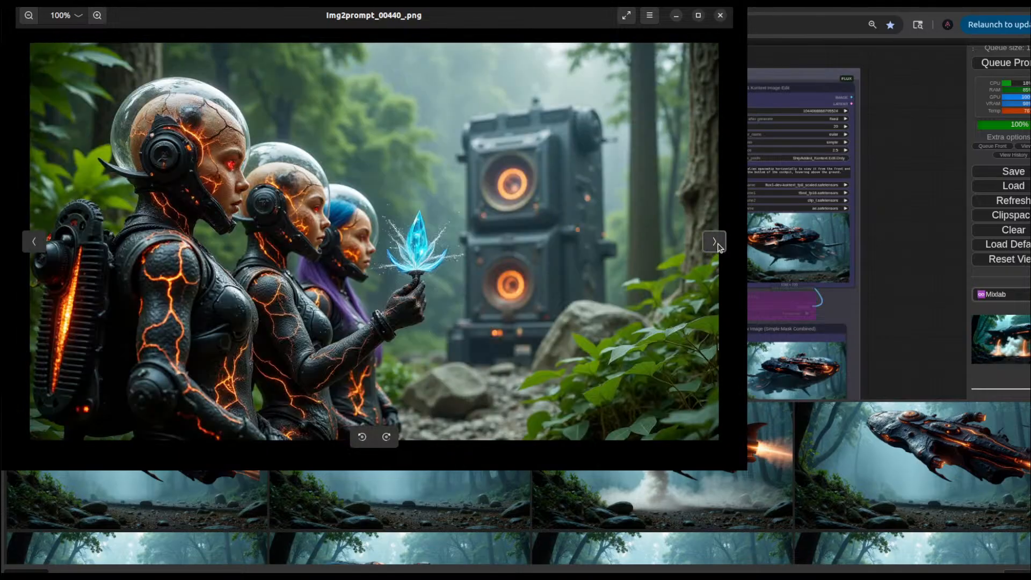
left_click(715, 242)
left_click(715, 242)
left_click(715, 242)
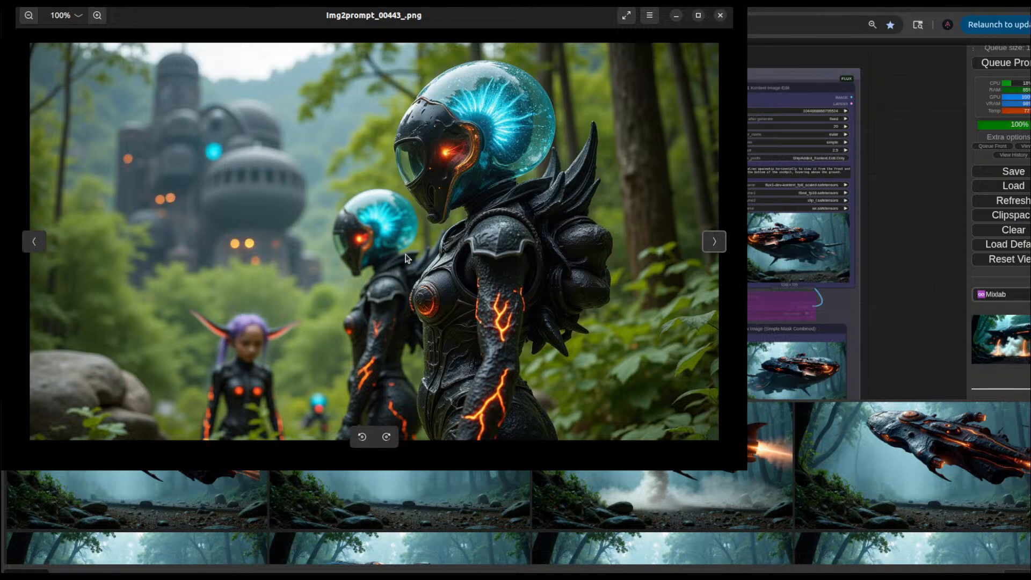
left_click(712, 245)
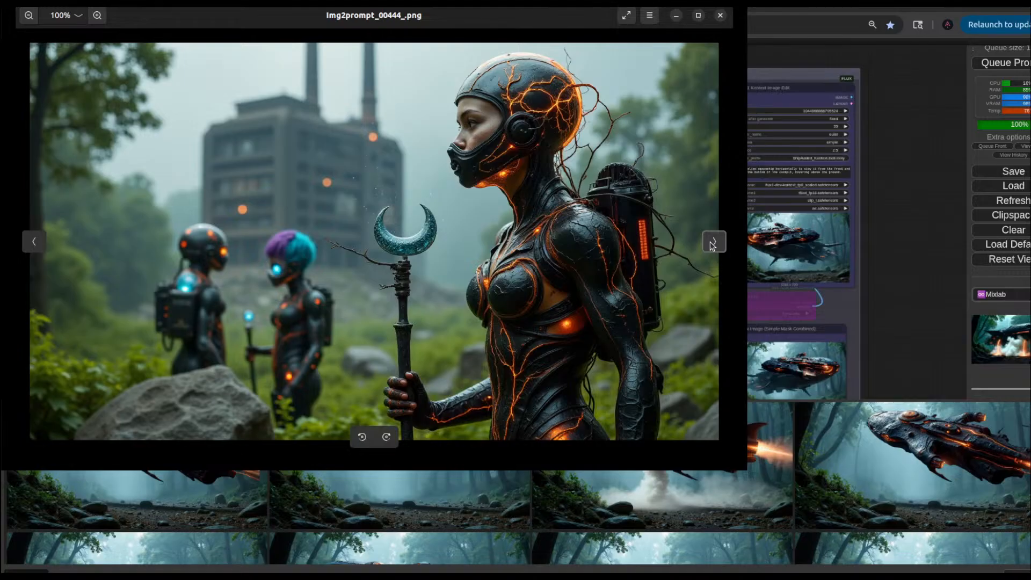
left_click(713, 243)
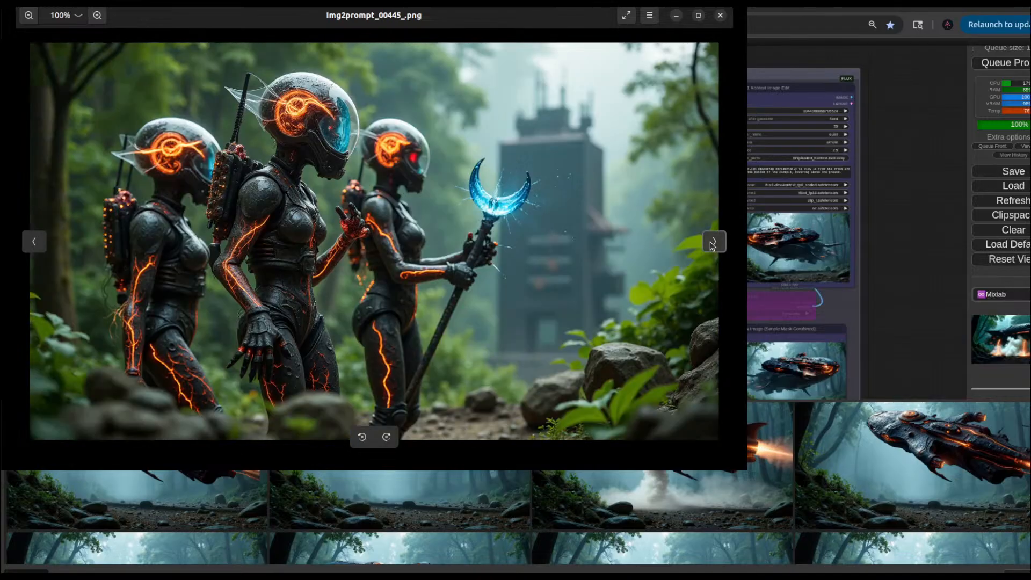
left_click(712, 246)
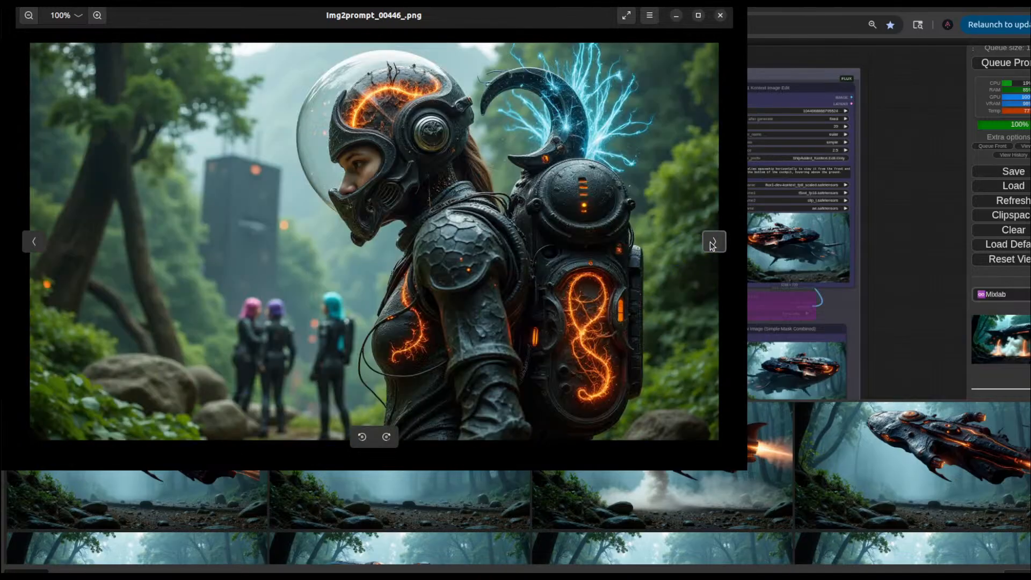
left_click(712, 245)
left_click(712, 245)
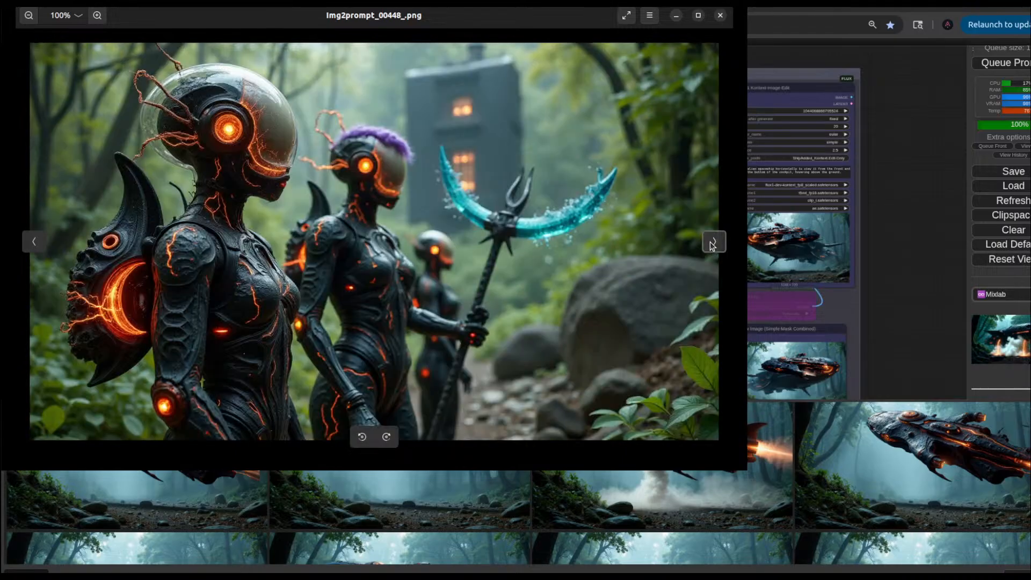
left_click(712, 245)
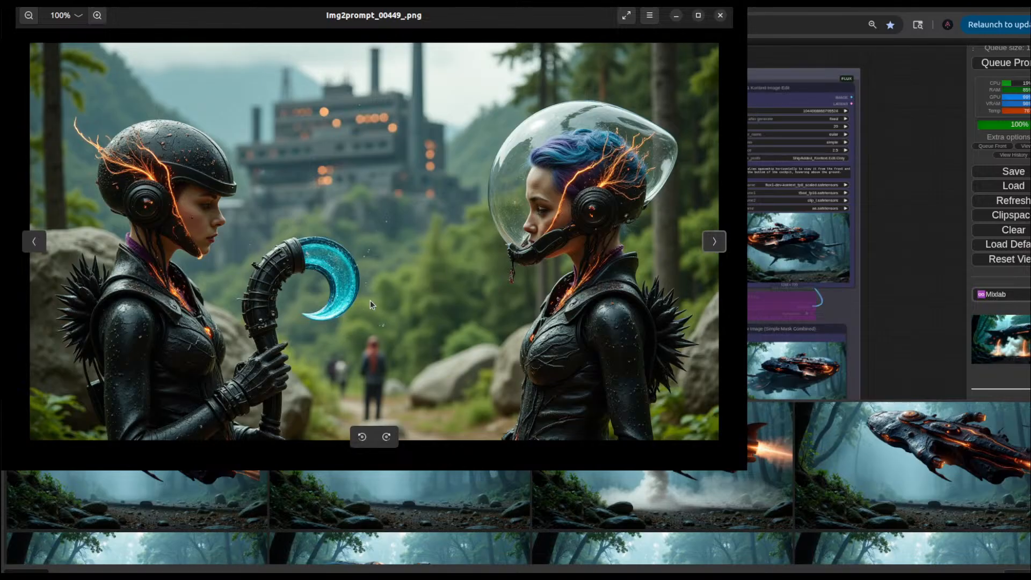
left_click(715, 248)
left_click(714, 249)
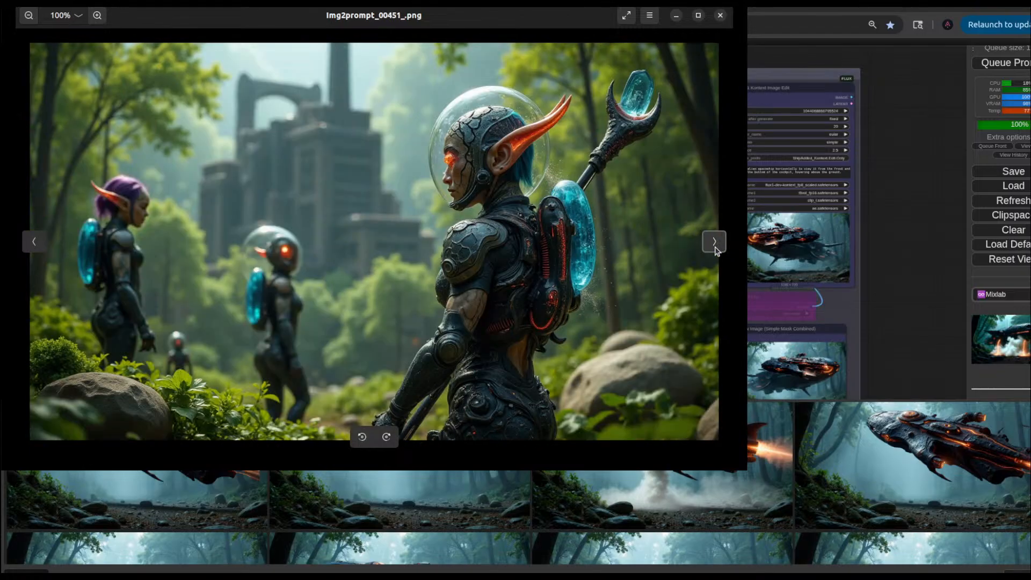
left_click(714, 249)
left_click(715, 248)
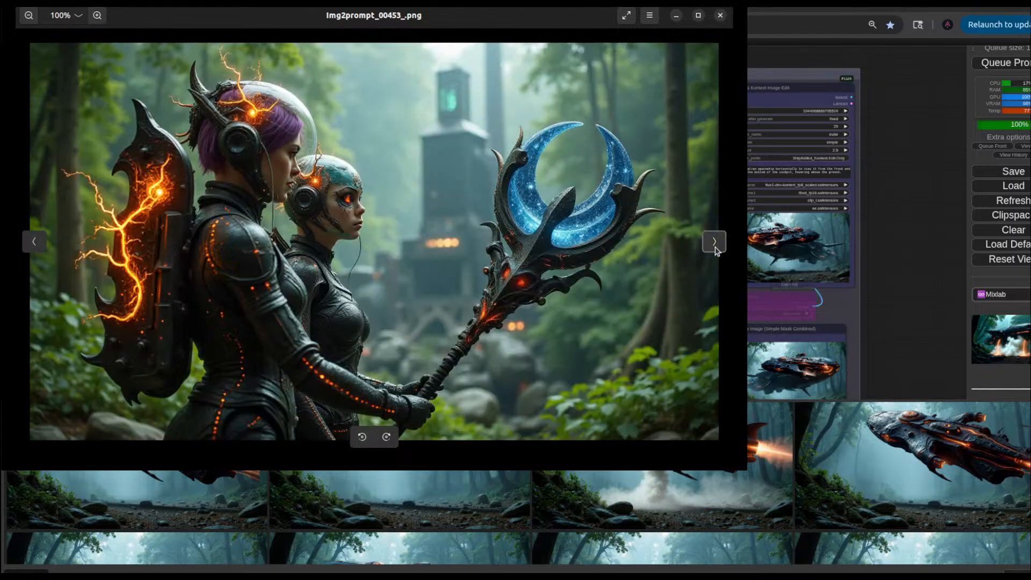
left_click(715, 248)
left_click(715, 249)
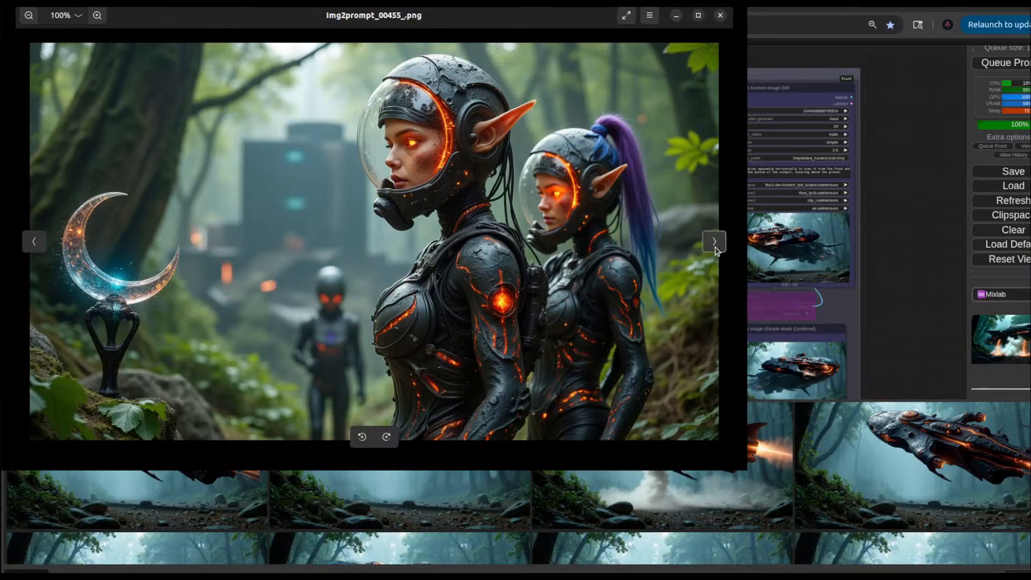
left_click(715, 249)
left_click(714, 249)
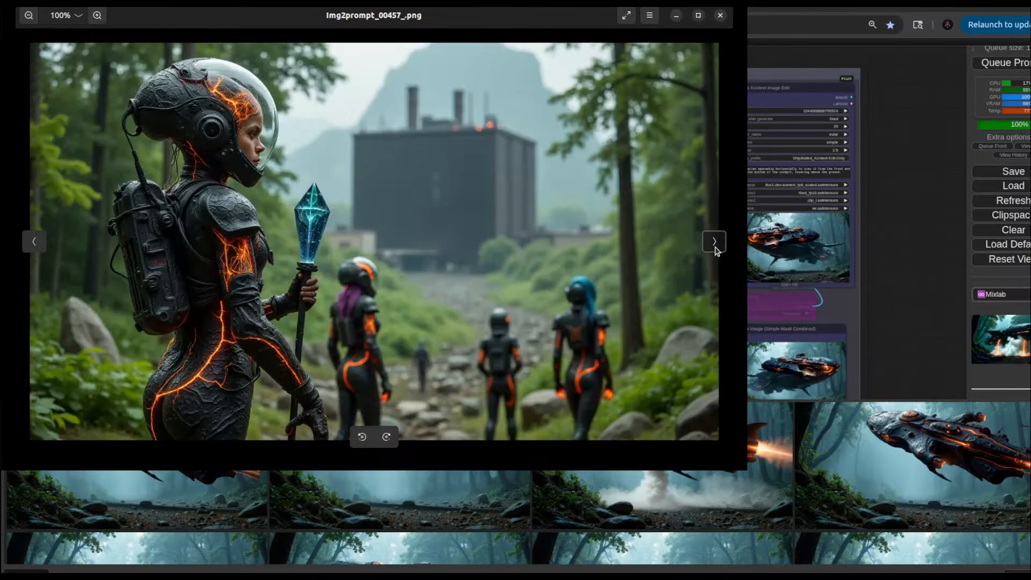
left_click(715, 248)
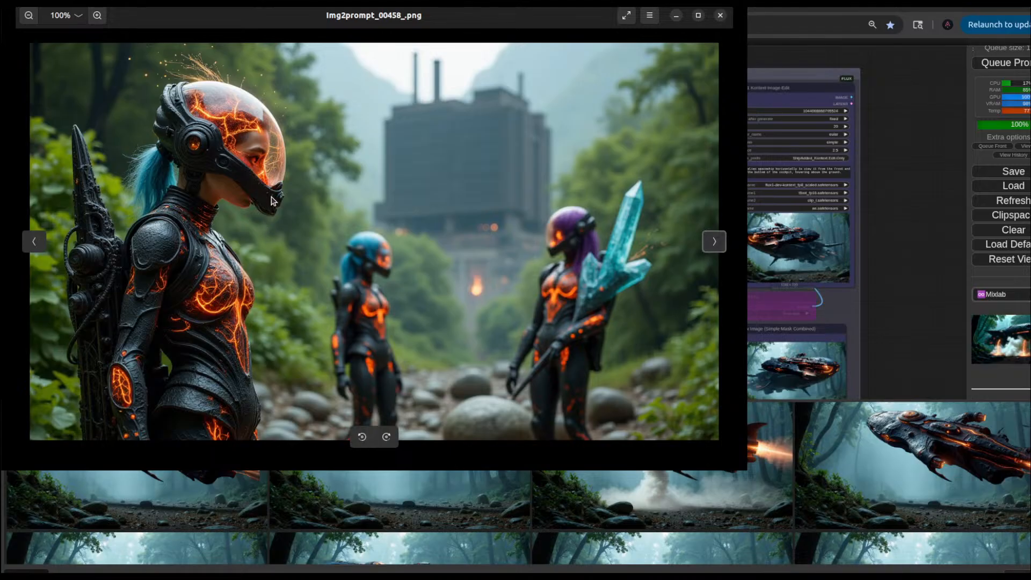
Step: Examine the forest-scene images of the armored characters and glowing crystals from Img2prompt_00459_.png through Img2prompt_00468_.png
left_click(715, 243)
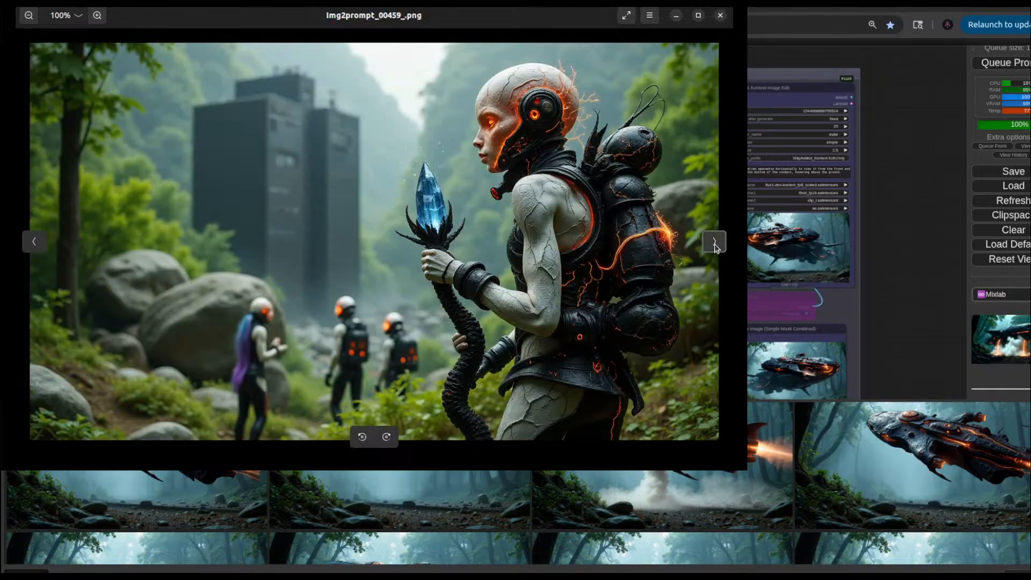
left_click(715, 243)
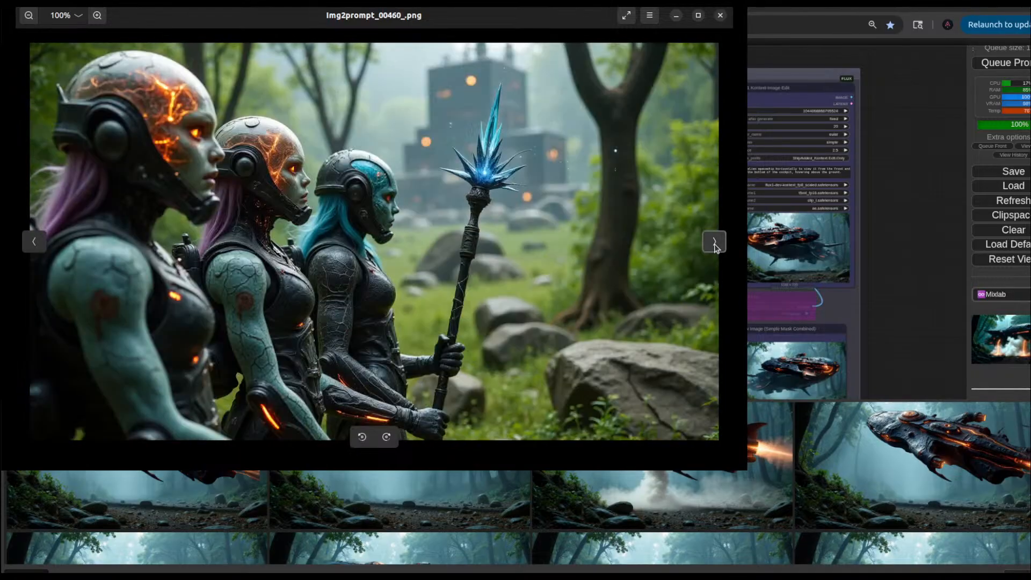
left_click(714, 243)
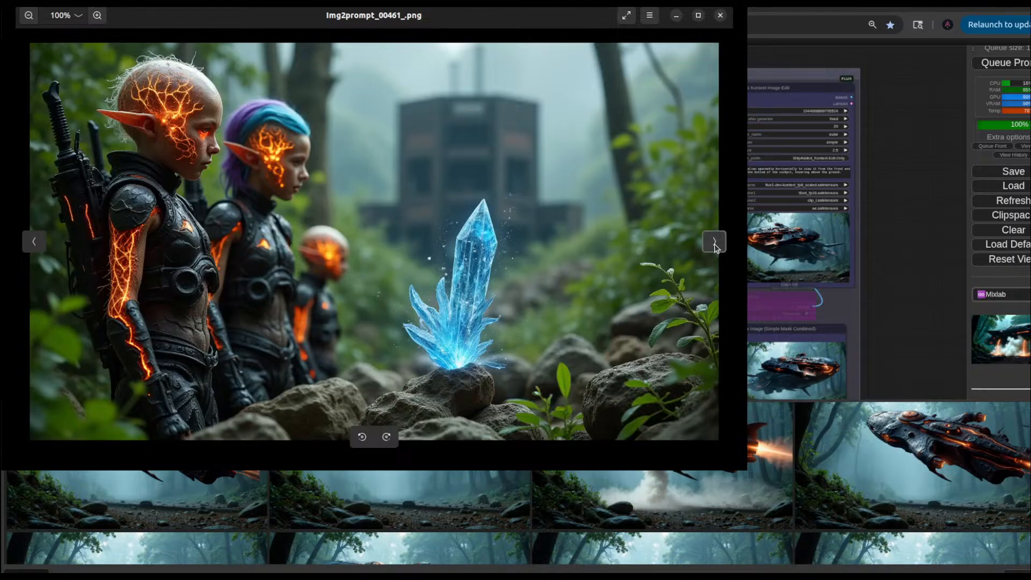
left_click(715, 244)
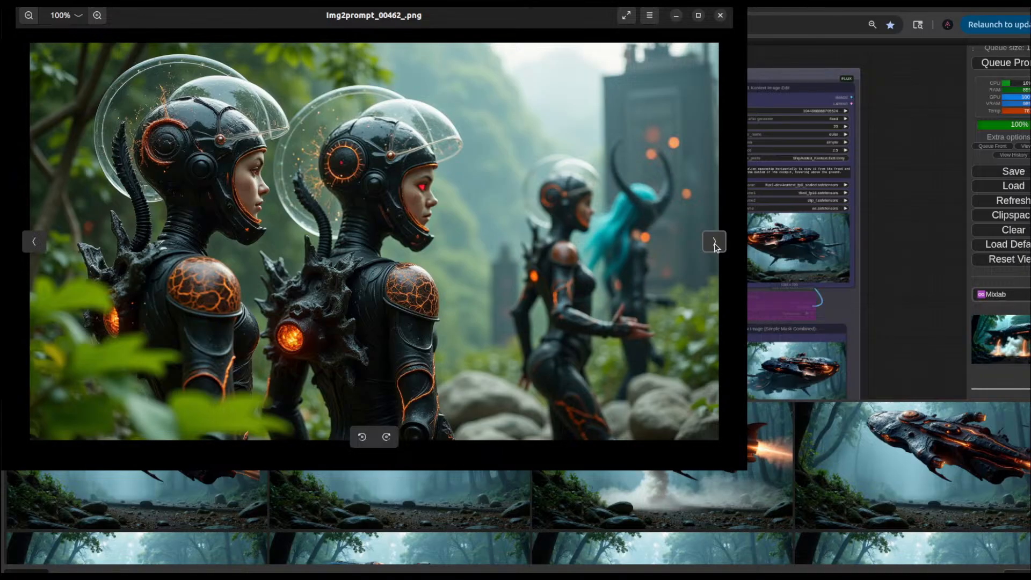
left_click(715, 245)
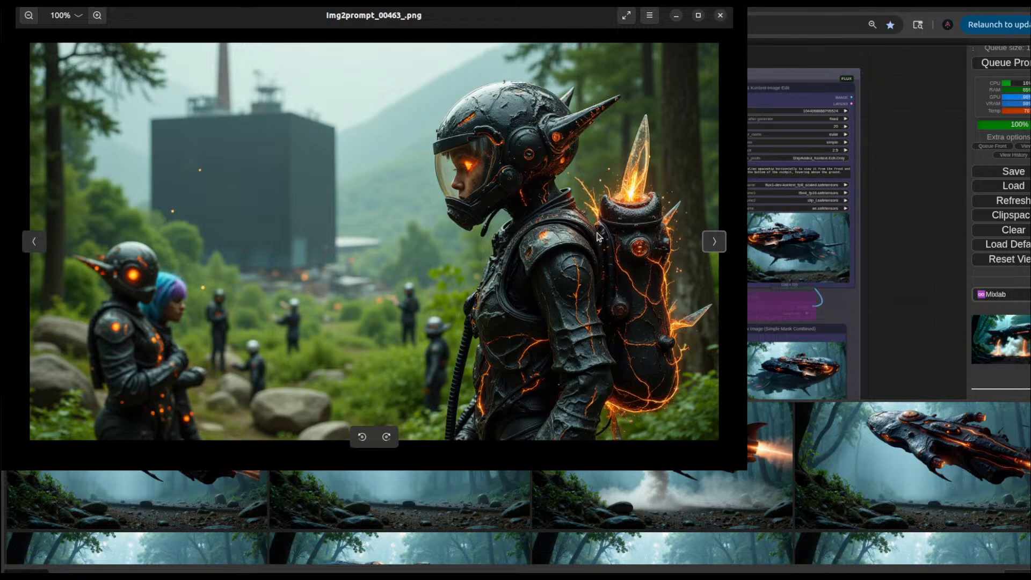
left_click(715, 244)
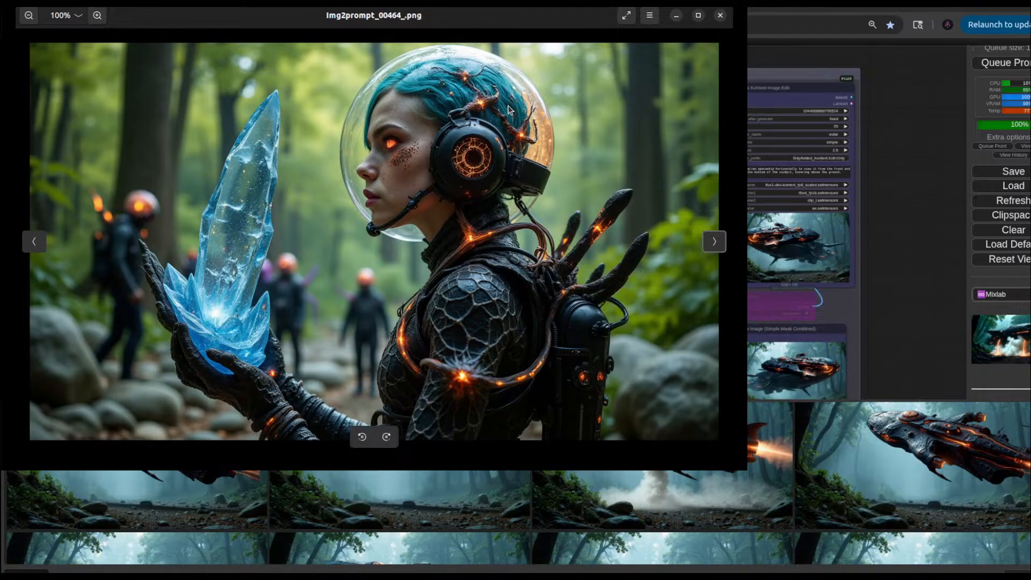
left_click(715, 243)
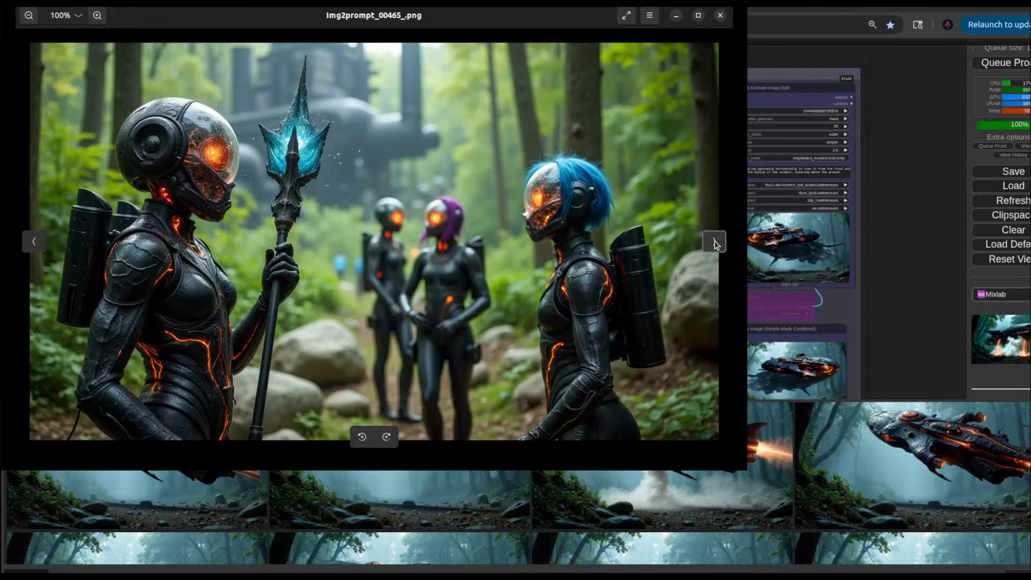
left_click(714, 243)
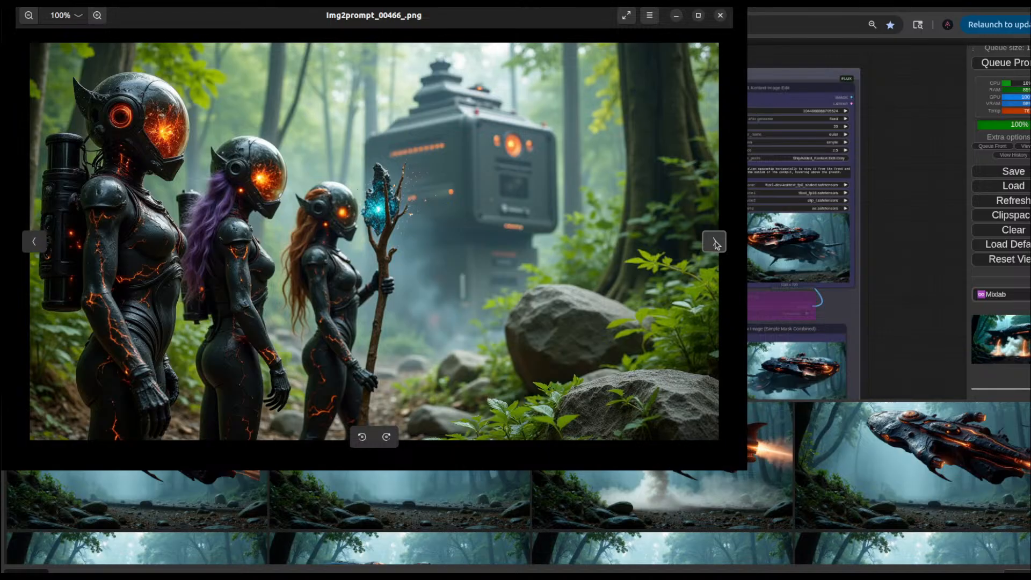
left_click(715, 243)
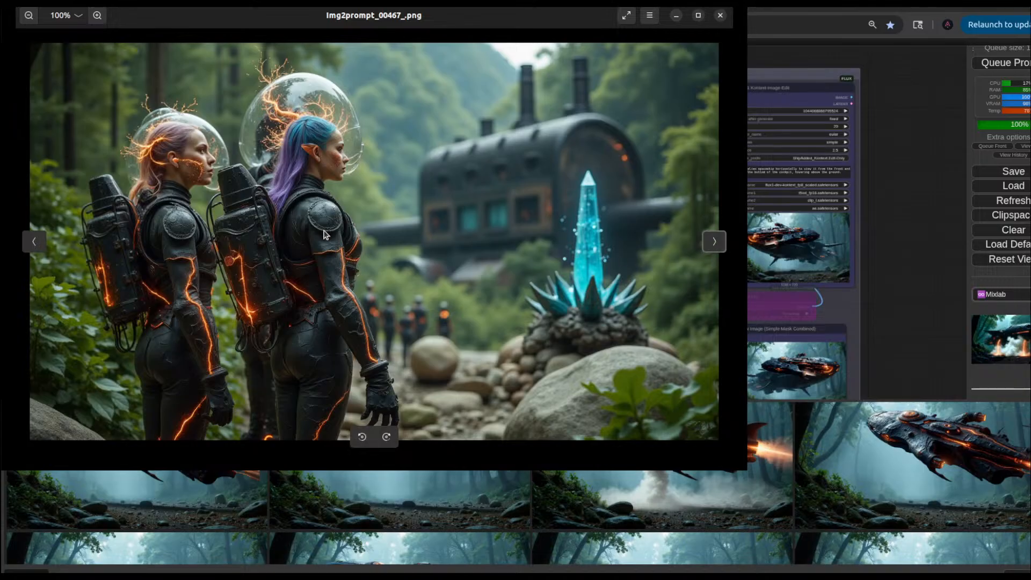
left_click(719, 242)
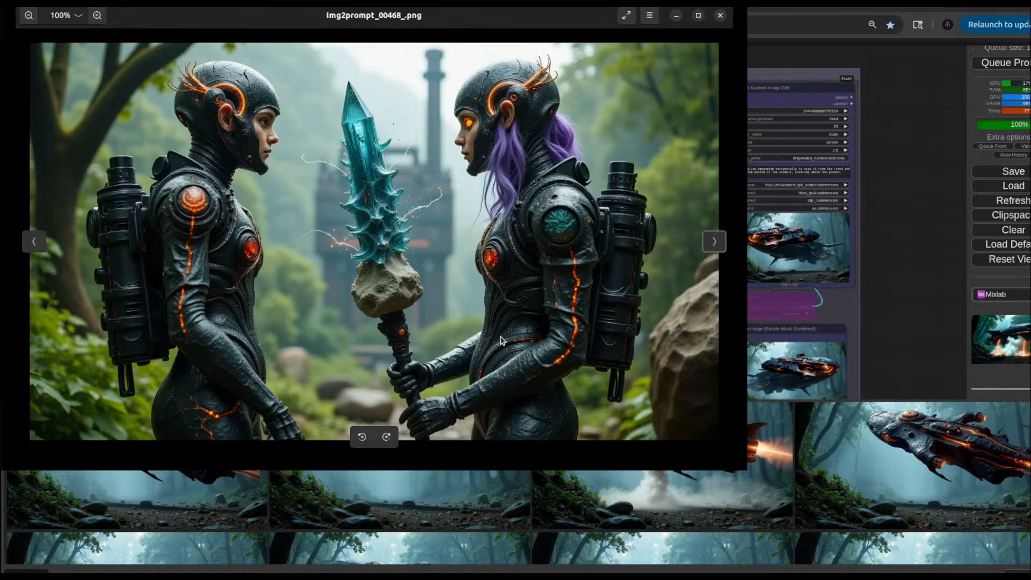
Step: Examine the first spacecraft-interior images of characters at a control console, from Img2prompt_00469_.png through Img2prompt_00477_.png
left_click(713, 243)
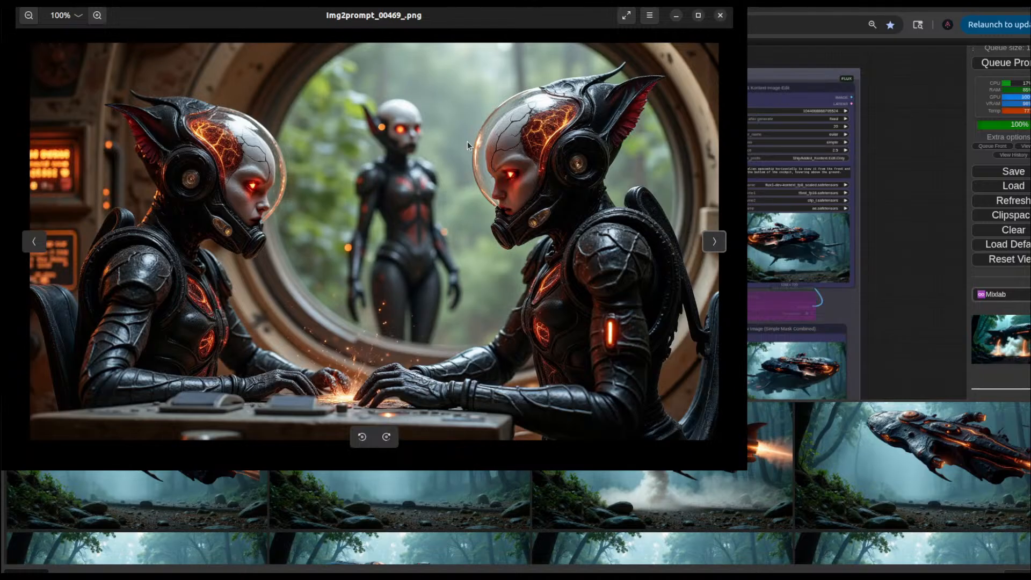
left_click(714, 242)
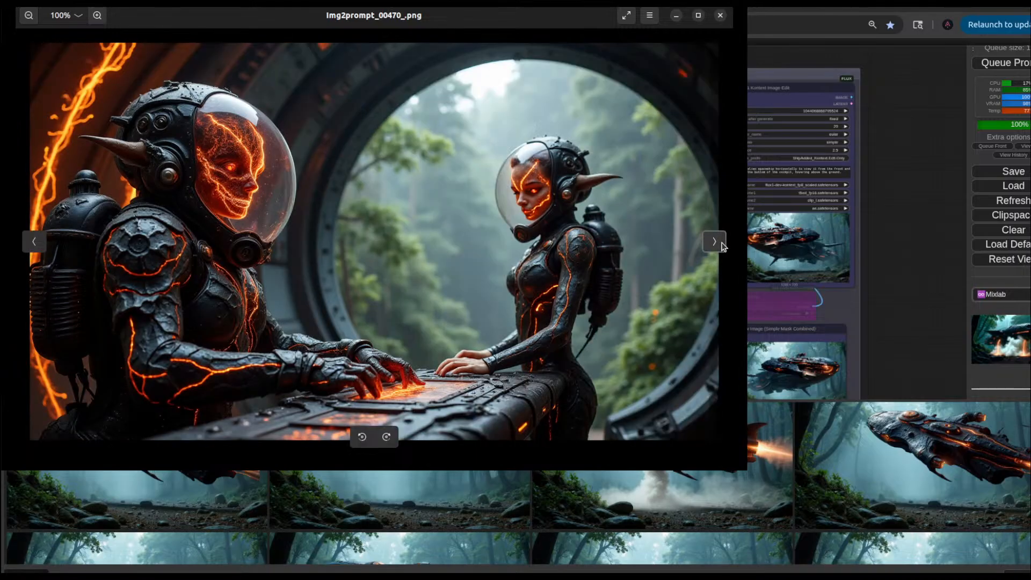
left_click(714, 242)
left_click(714, 242)
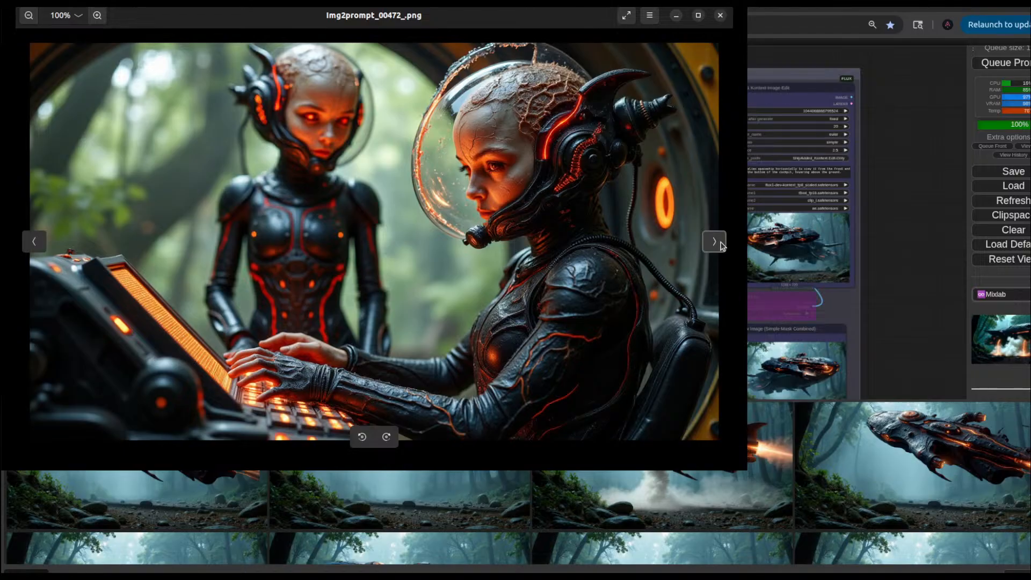
left_click(720, 245)
left_click(718, 244)
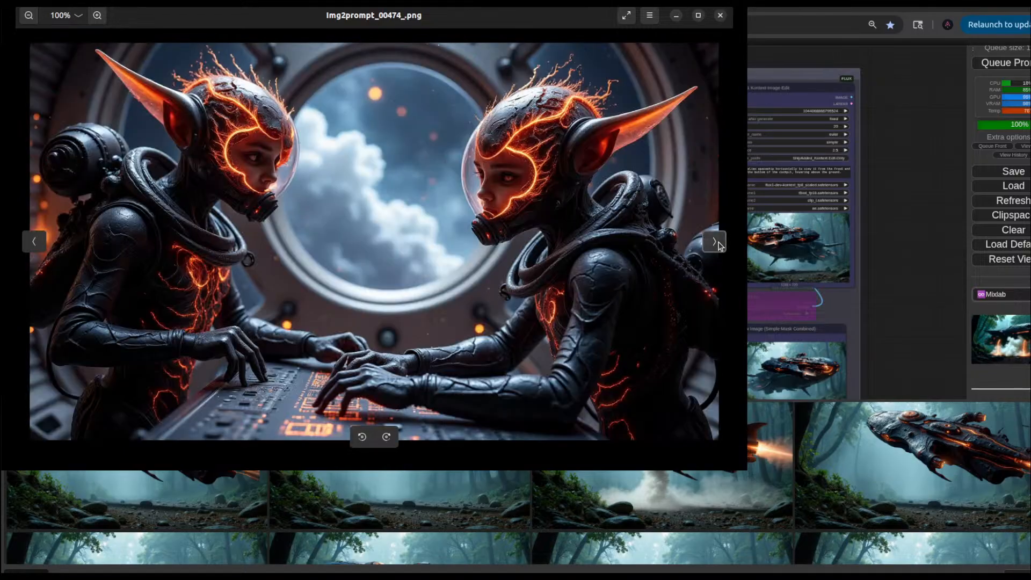
left_click(719, 245)
left_click(720, 245)
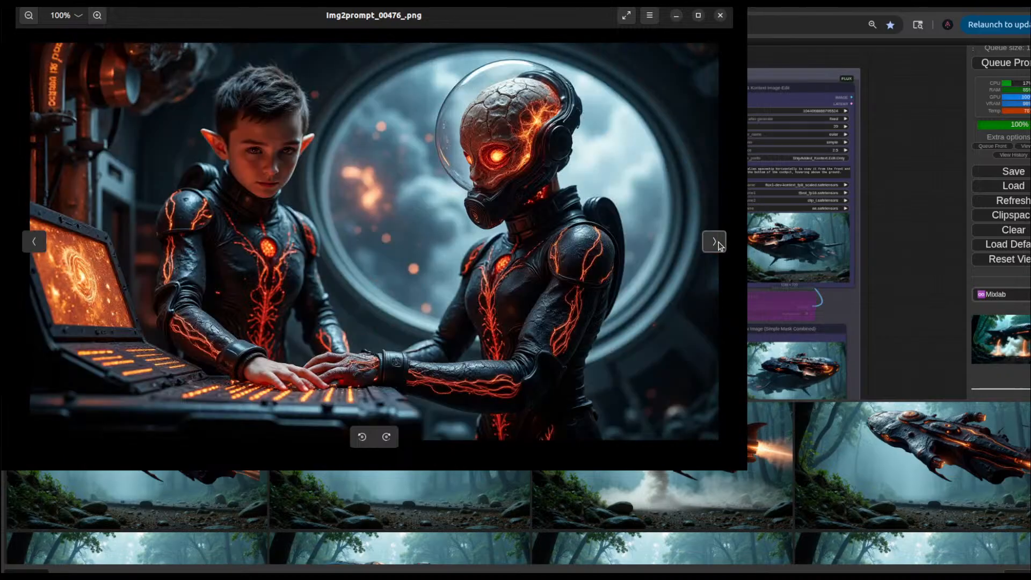
left_click(720, 245)
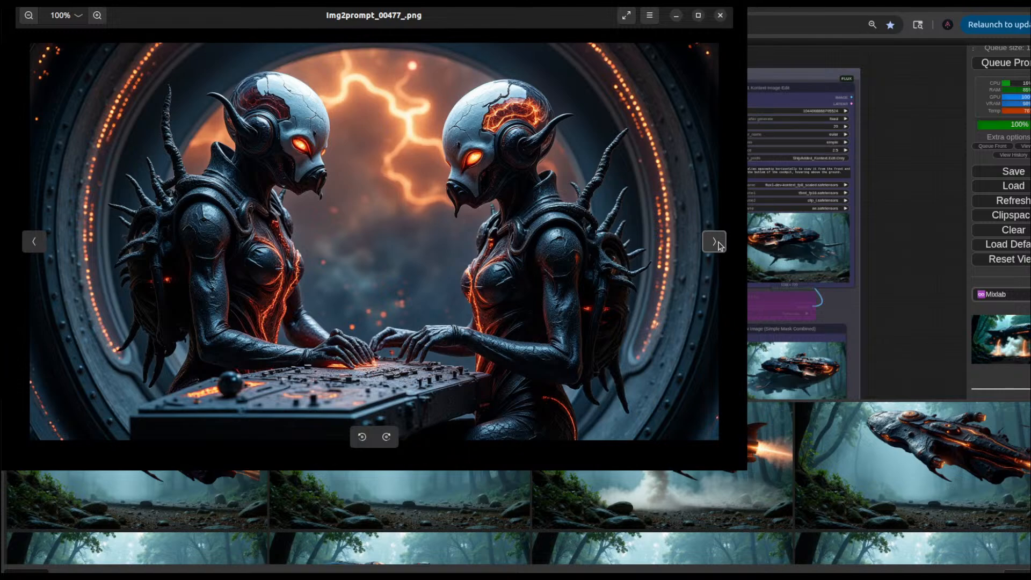
Step: Continue examining the spacecraft-console images from Img2prompt_00478_.png through Img2prompt_00486_.png, including the pointed-eared crew with white and red hair
left_click(719, 245)
left_click(720, 245)
left_click(719, 245)
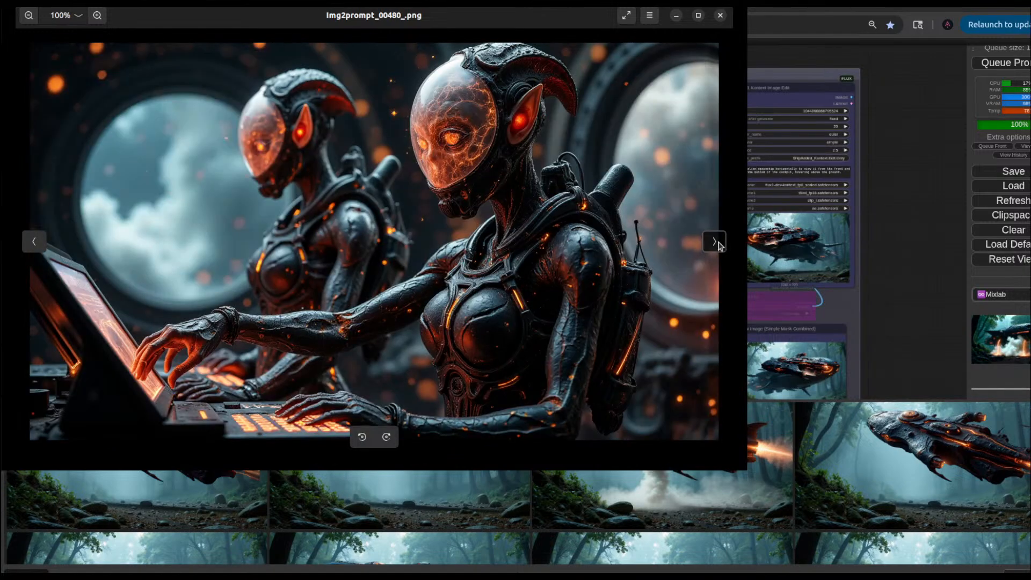
left_click(719, 245)
left_click(720, 245)
left_click(719, 245)
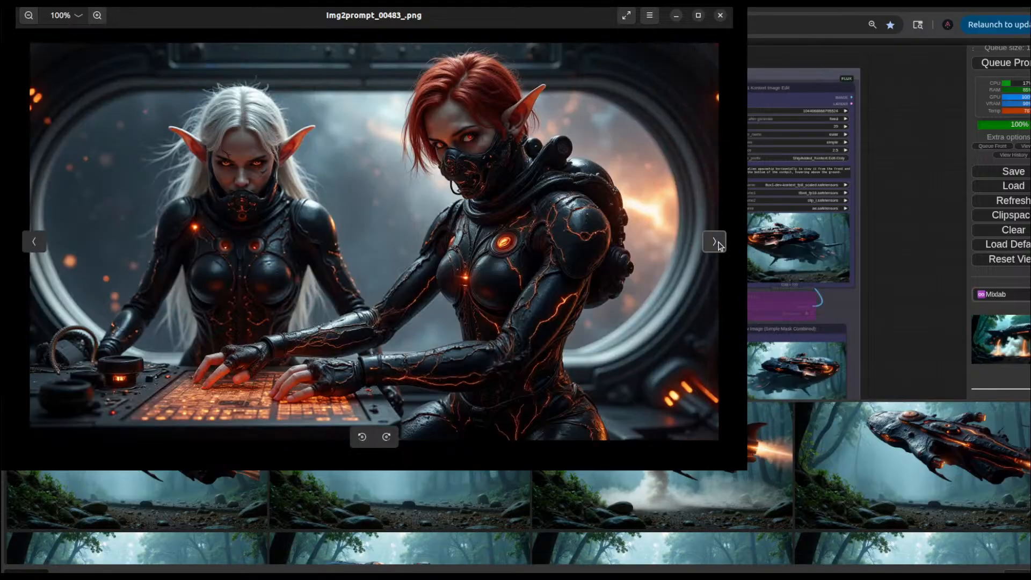
left_click(720, 245)
left_click(720, 245)
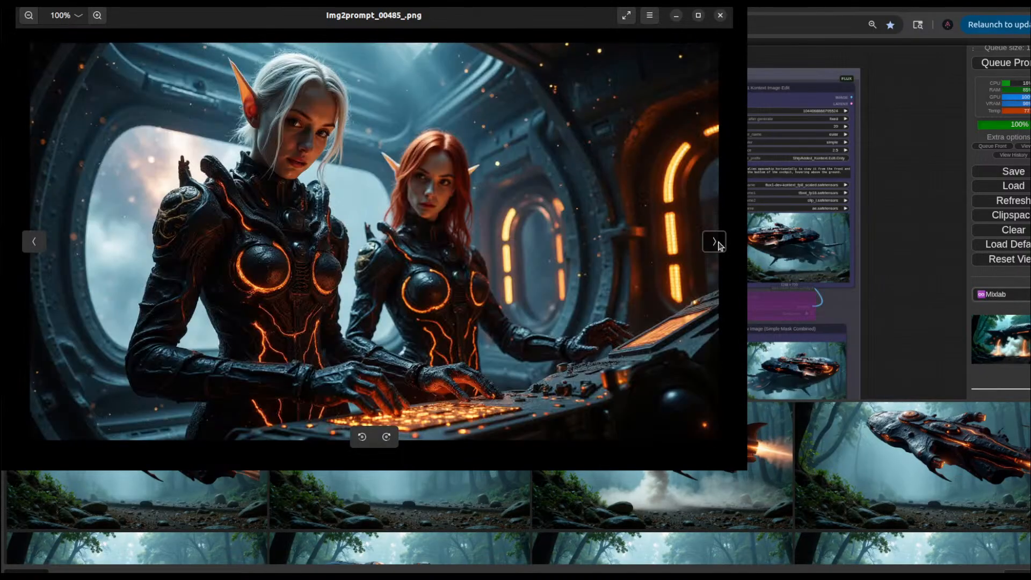
left_click(719, 245)
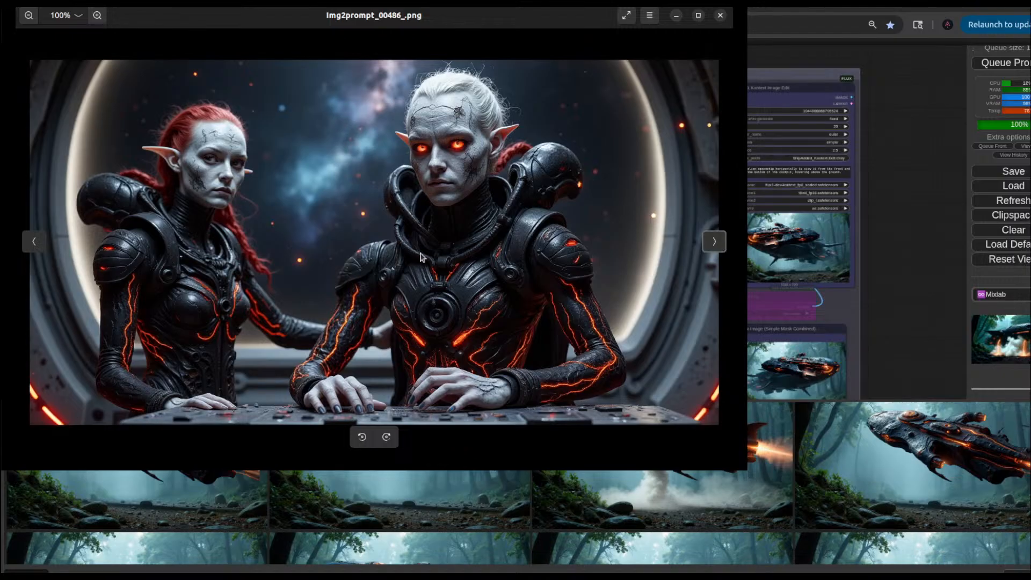
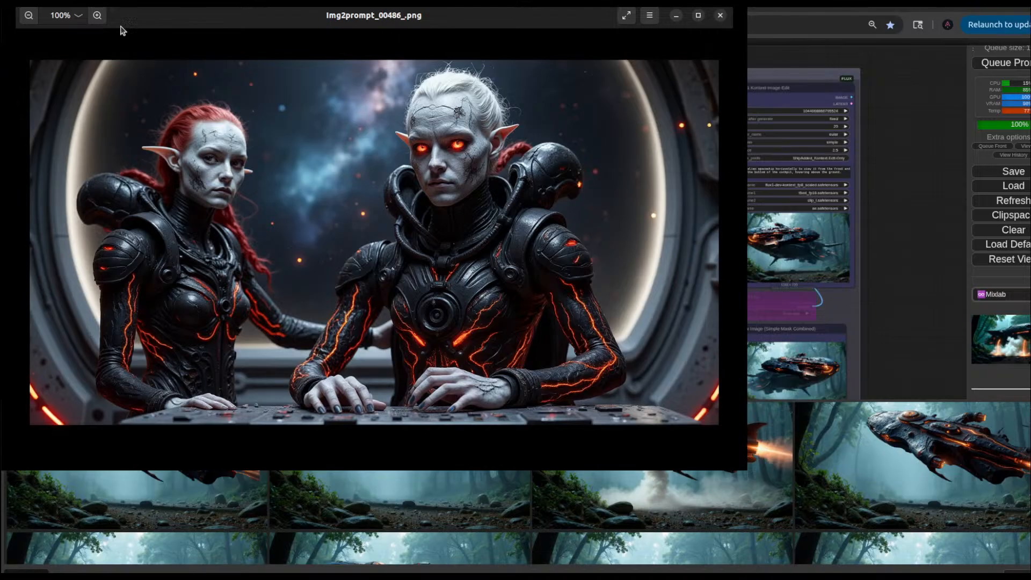
Step: Examine the remaining spacecraft-interior images of the white- and red-haired crew from Img2prompt_00487_.png through Img2prompt_00498_.png
left_click(708, 247)
left_click(713, 242)
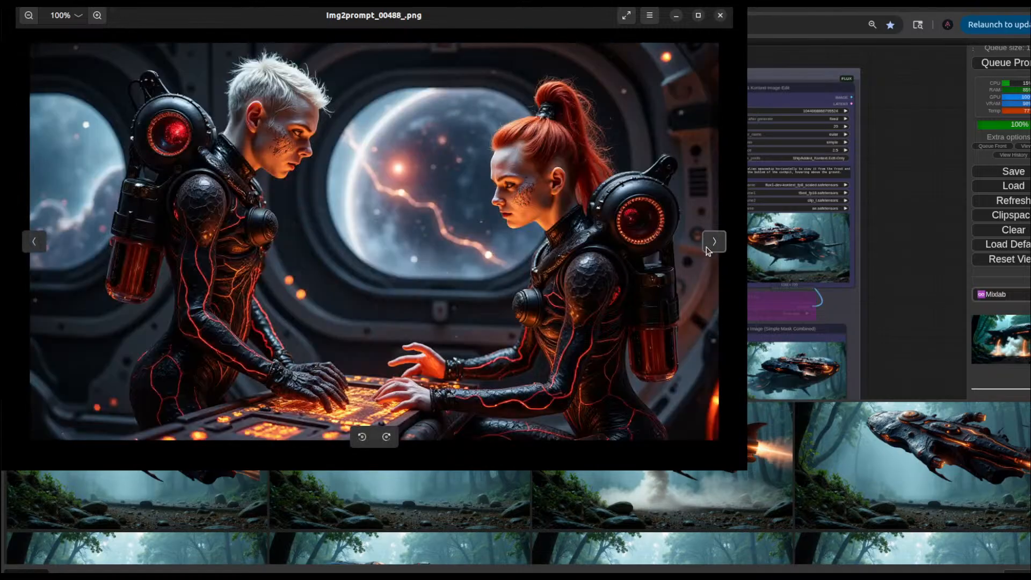
left_click(713, 242)
left_click(714, 242)
left_click(714, 242)
left_click(713, 242)
left_click(713, 242)
left_click(706, 248)
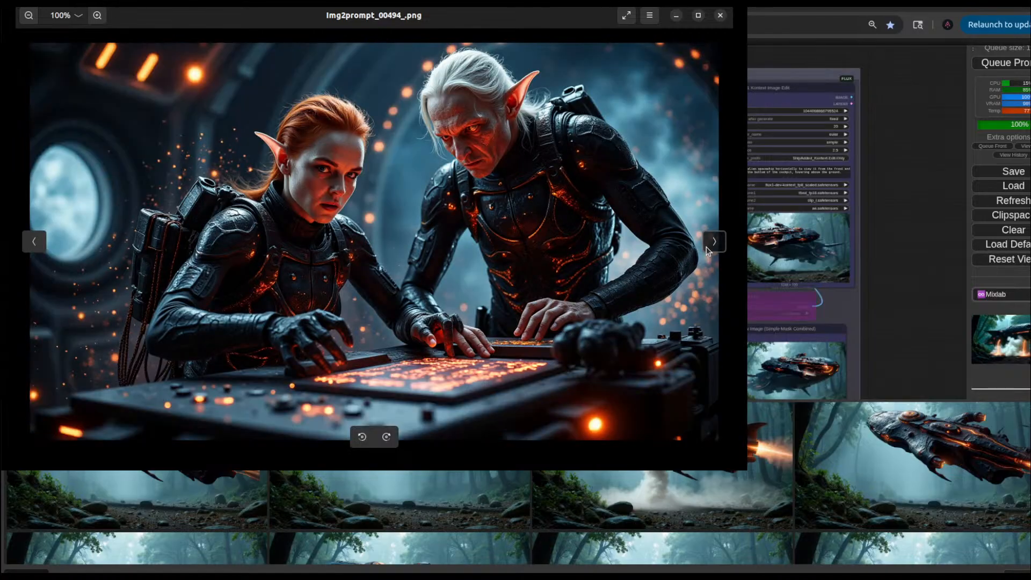
left_click(707, 248)
left_click(707, 248)
left_click(706, 248)
left_click(707, 248)
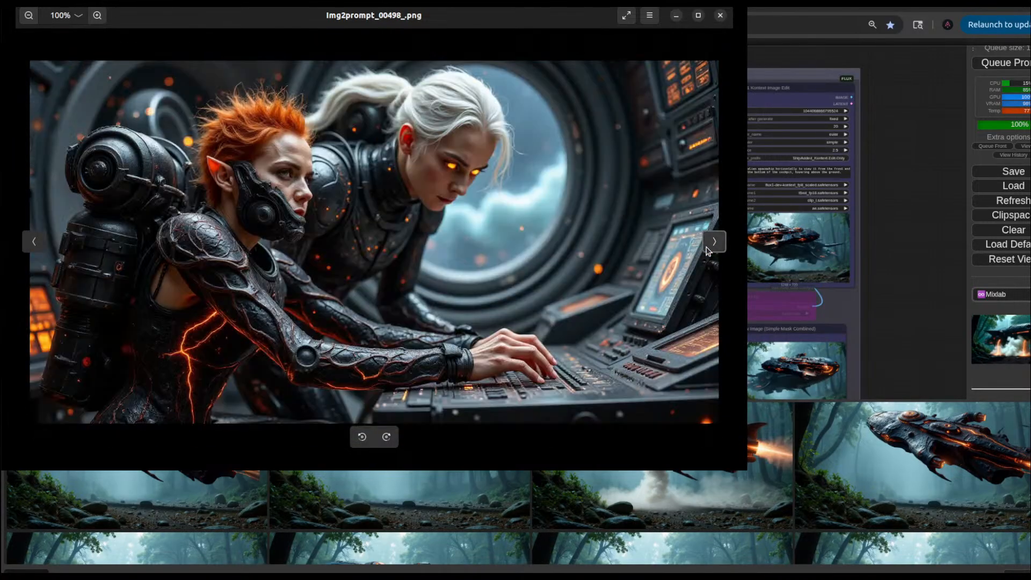
Step: Go back through the spacecraft-interior images from Img2prompt_00498_.png to Img2prompt_00475_.png
left_click(33, 243)
left_click(34, 242)
left_click(33, 242)
left_click(34, 243)
left_click(33, 243)
left_click(33, 242)
left_click(33, 243)
left_click(33, 242)
left_click(33, 243)
left_click(33, 243)
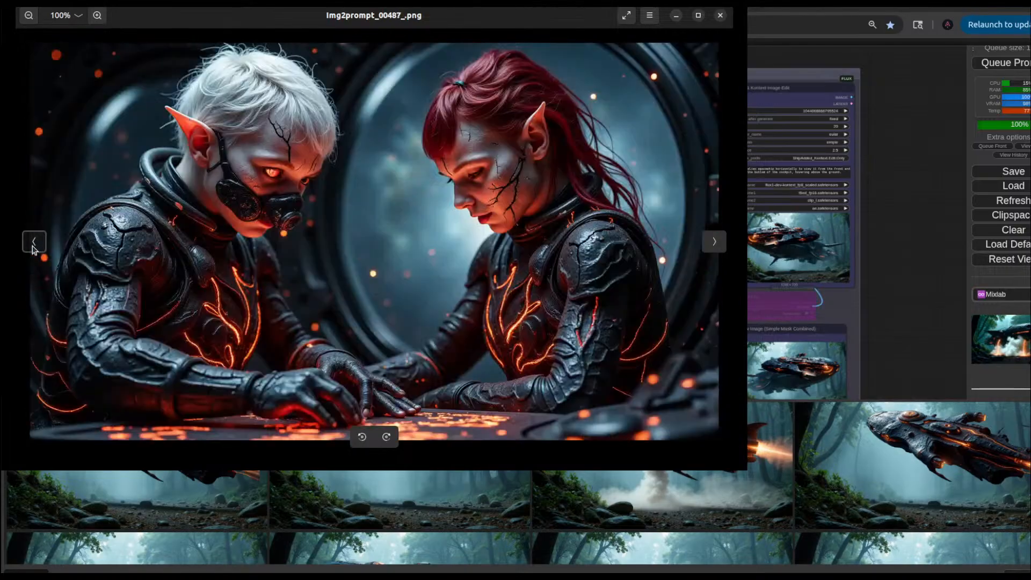
left_click(33, 242)
left_click(33, 243)
left_click(33, 242)
left_click(33, 243)
left_click(33, 243)
left_click(33, 243)
left_click(33, 243)
left_click(33, 243)
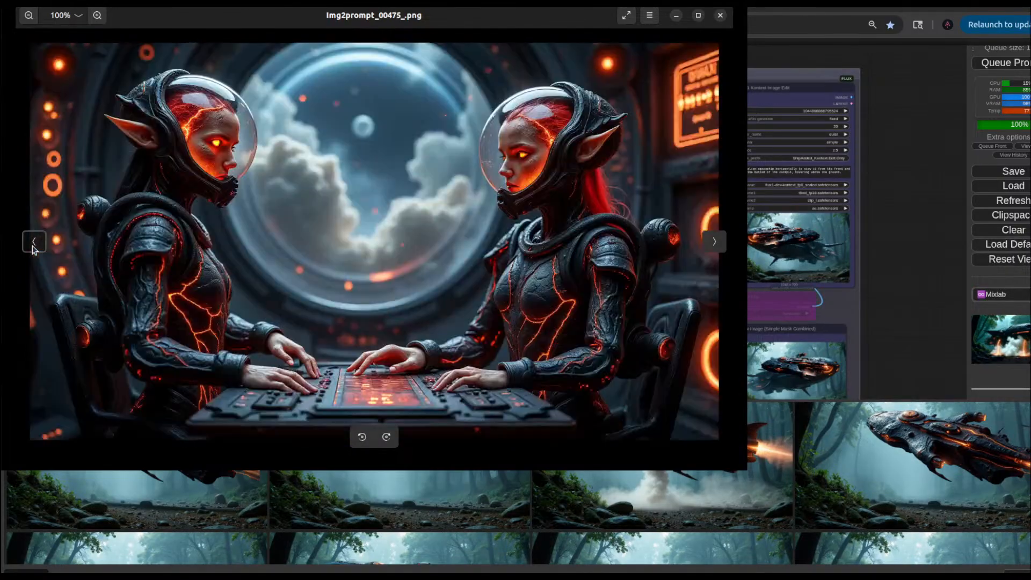
Step: Go back past the earliest console scenes to the forest-scene image Img2prompt_00459_.png
left_click(33, 242)
left_click(33, 242)
left_click(34, 243)
left_click(33, 242)
left_click(33, 243)
left_click(33, 243)
left_click(33, 243)
left_click(34, 243)
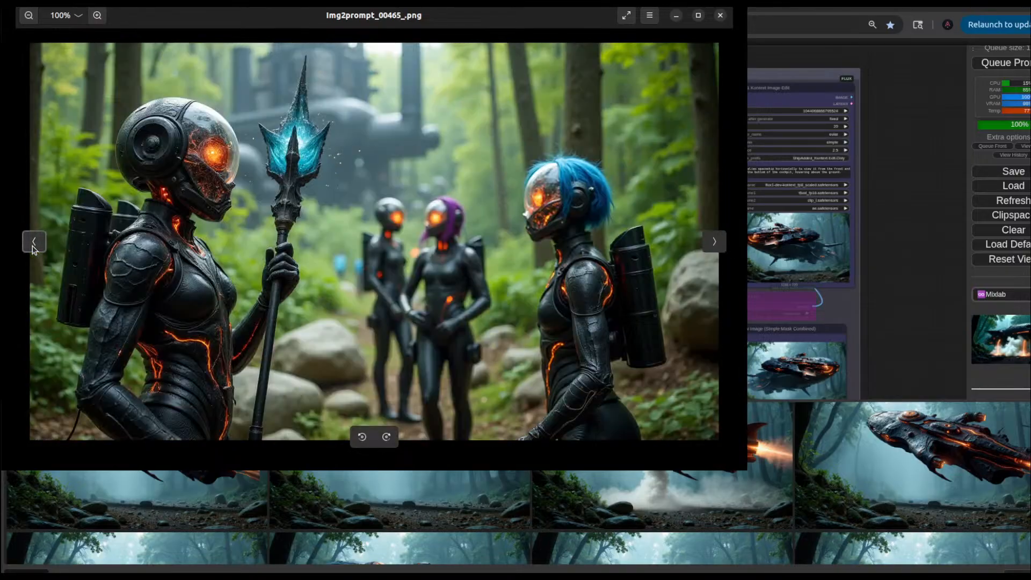
left_click(33, 242)
left_click(34, 242)
left_click(33, 243)
left_click(33, 243)
left_click(33, 242)
left_click(34, 243)
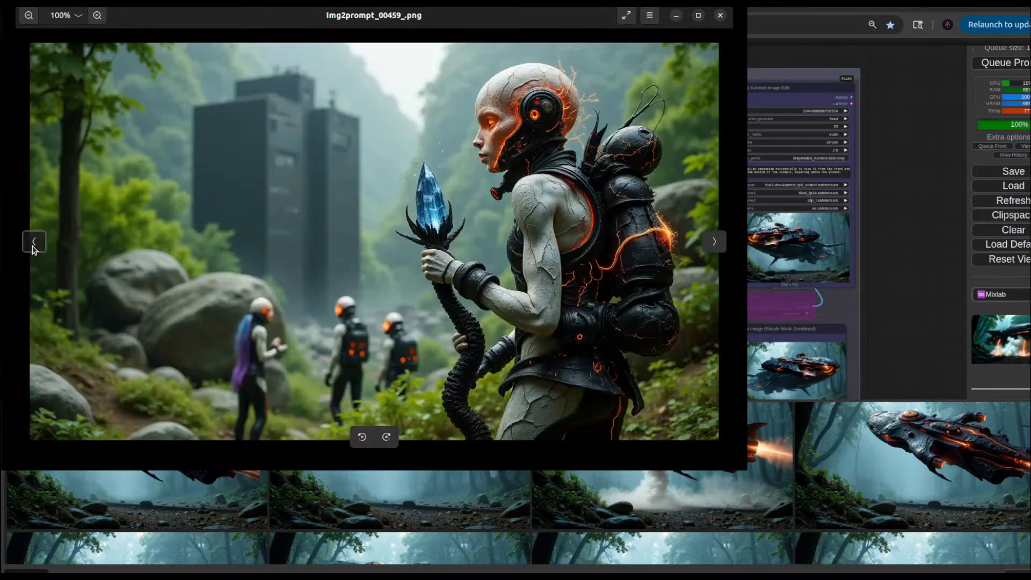
Step: Go back through the earlier forest-scene images to the river-scene image Img2prompt_00431_.png
left_click(33, 243)
left_click(34, 242)
left_click(33, 243)
left_click(33, 243)
left_click(34, 242)
left_click(33, 243)
left_click(33, 242)
left_click(33, 243)
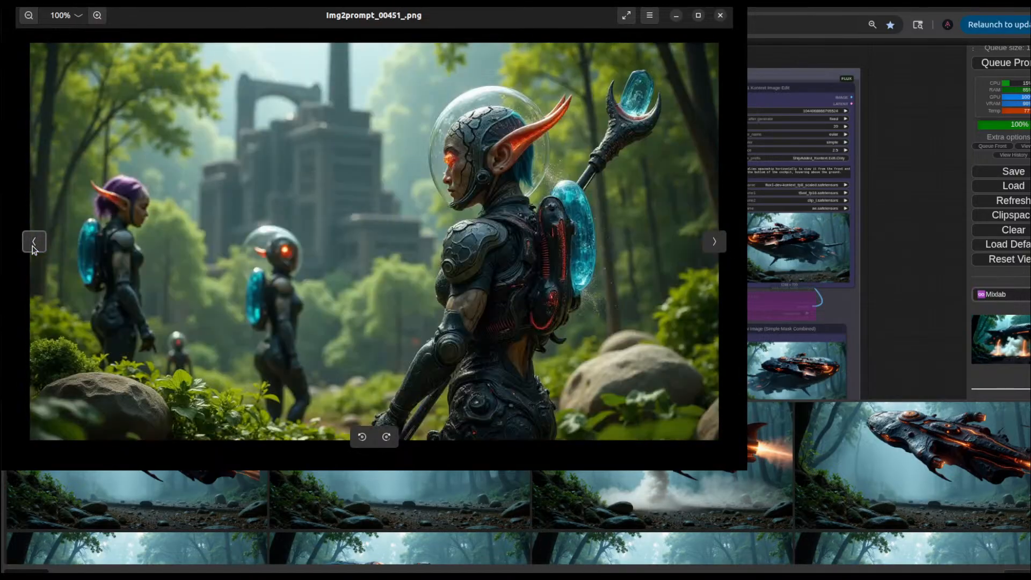
left_click(33, 243)
left_click(33, 243)
left_click(33, 243)
left_click(33, 243)
left_click(33, 243)
left_click(32, 246)
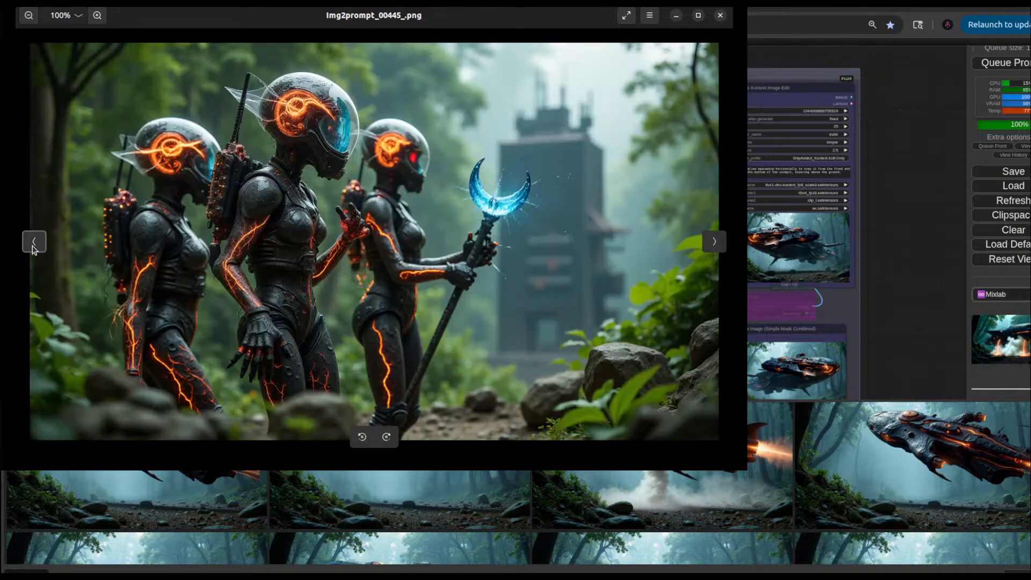
left_click(32, 246)
left_click(33, 246)
left_click(32, 246)
left_click(32, 246)
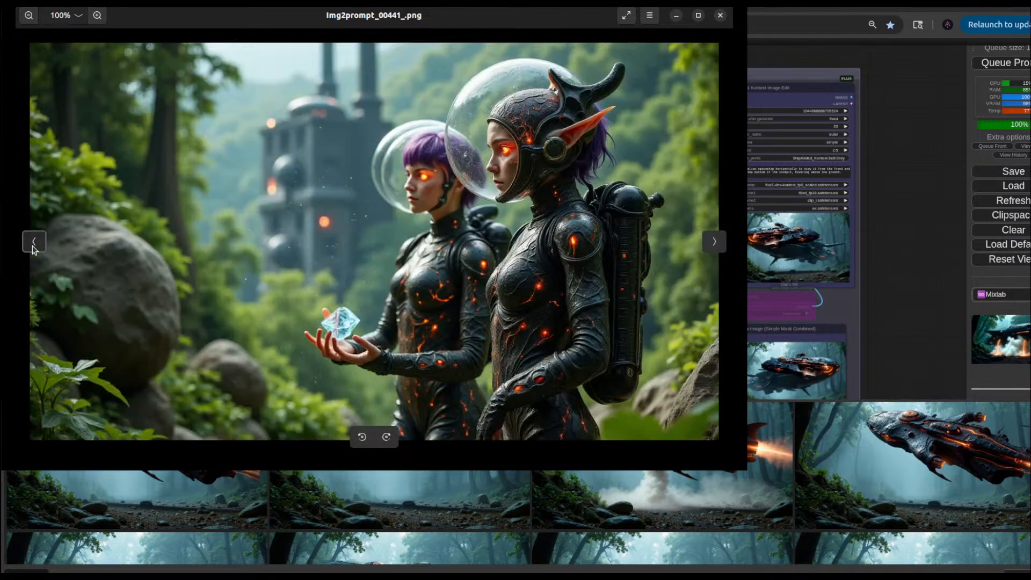
left_click(33, 246)
left_click(33, 246)
left_click(32, 246)
left_click(32, 246)
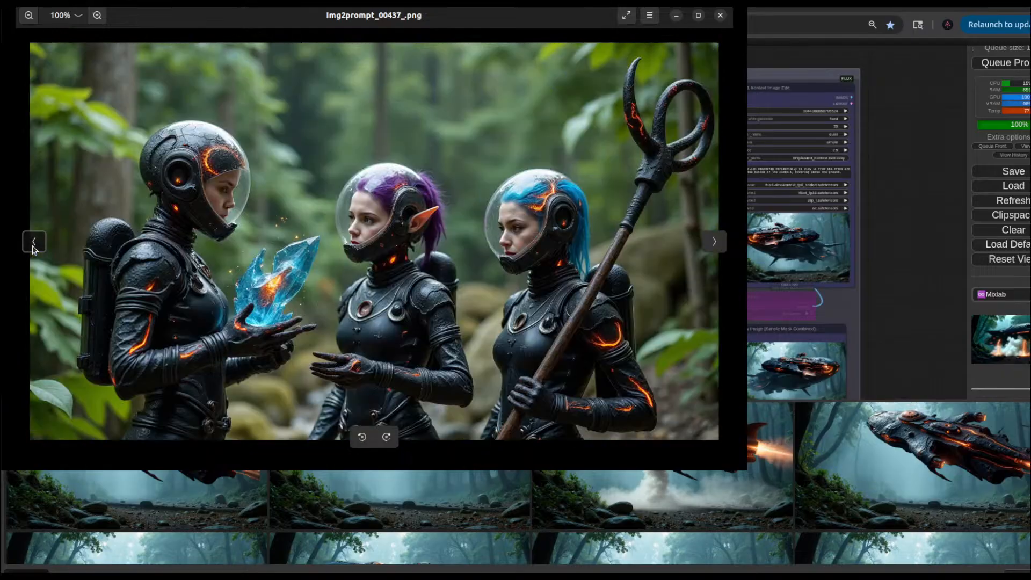
left_click(32, 246)
left_click(32, 246)
left_click(32, 246)
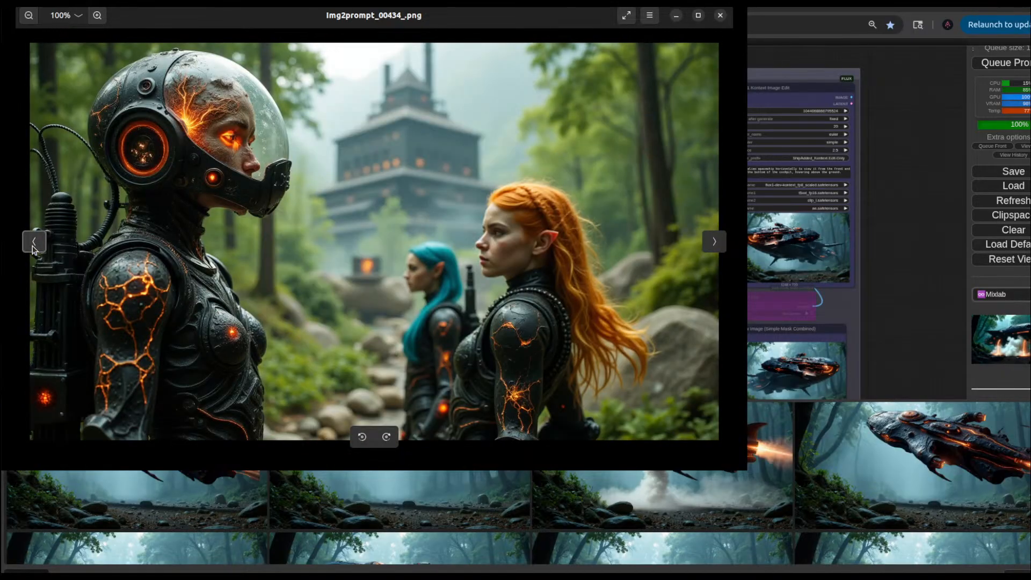
left_click(34, 246)
left_click(33, 246)
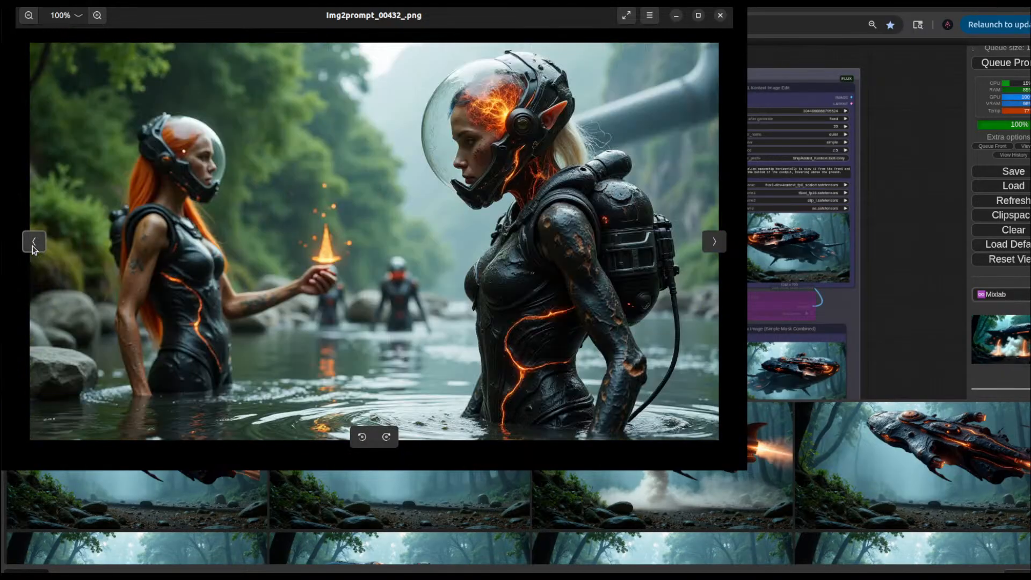
left_click(32, 246)
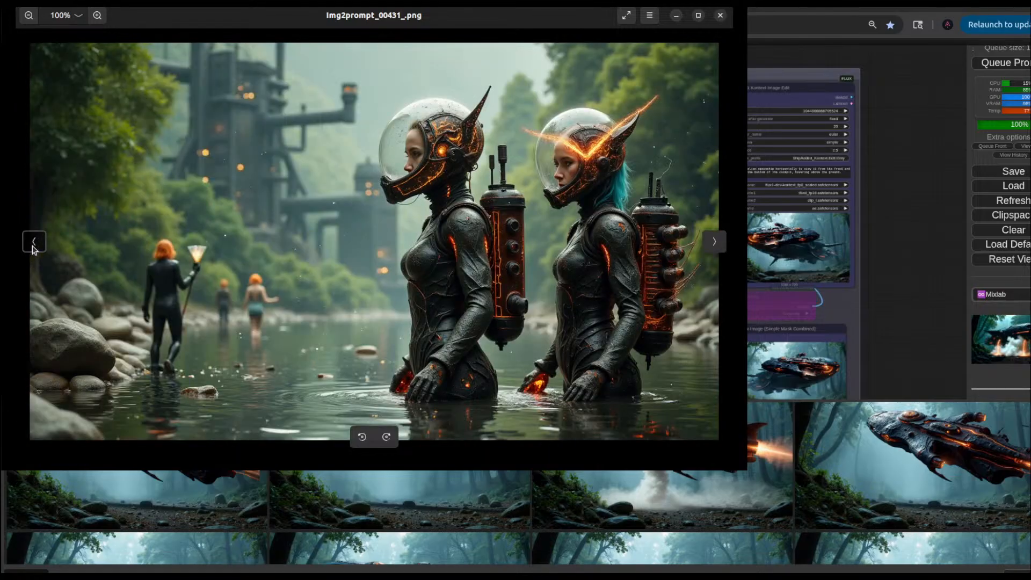
Step: View the river-scene image Img2prompt_00430_.png, and go forward through the river scenes to the forest-scene image Img2prompt_00442_.png
left_click(32, 246)
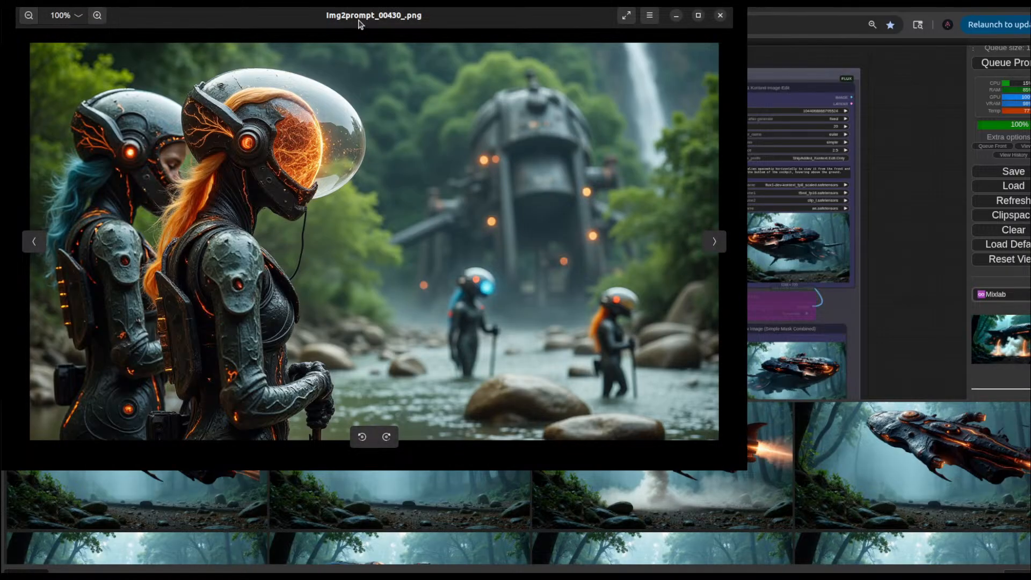
left_click(713, 241)
left_click(713, 241)
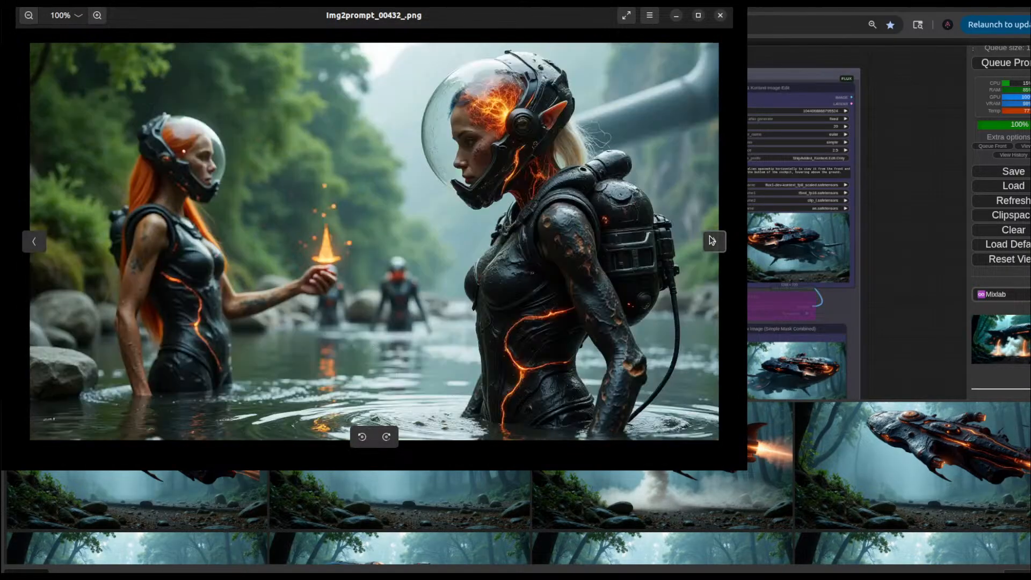
left_click(713, 241)
left_click(713, 241)
left_click(713, 242)
left_click(713, 241)
left_click(713, 241)
left_click(713, 241)
left_click(714, 242)
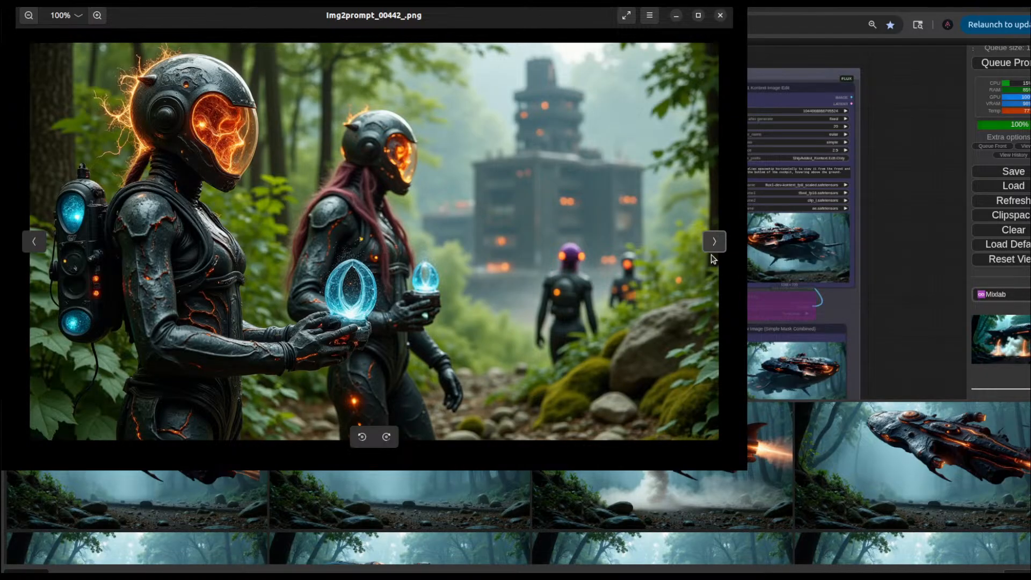
Step: Go forward through the forest-scene images of armored characters to Img2prompt_00452_.png
left_click(713, 241)
left_click(713, 241)
left_click(712, 241)
left_click(712, 241)
left_click(712, 241)
left_click(712, 241)
left_click(713, 241)
left_click(713, 242)
left_click(713, 241)
left_click(713, 241)
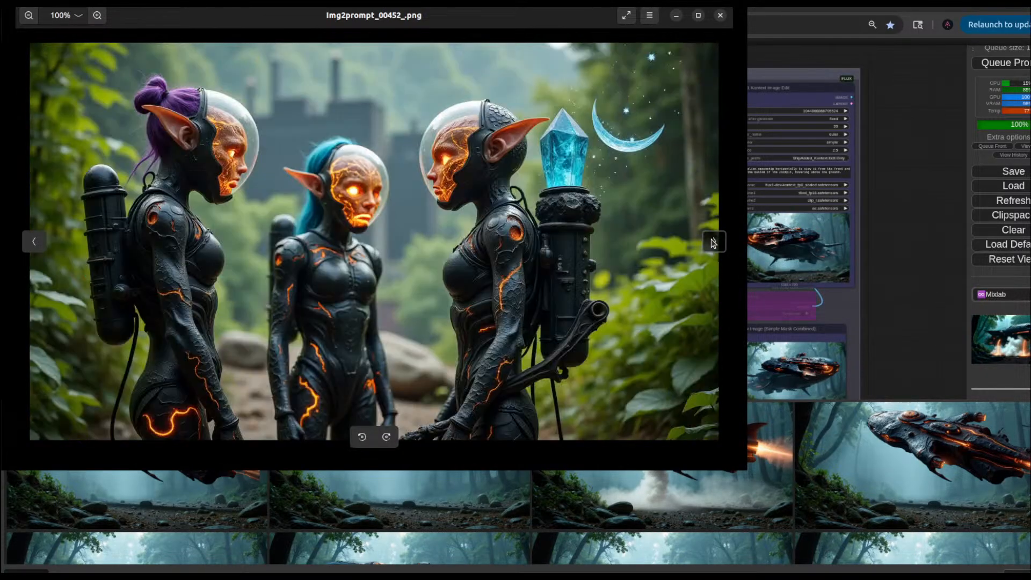
Step: Continue forward through the remaining forest-scene images to Img2prompt_00462_.png
left_click(713, 242)
left_click(713, 241)
left_click(714, 241)
left_click(714, 241)
left_click(714, 242)
left_click(713, 241)
left_click(713, 242)
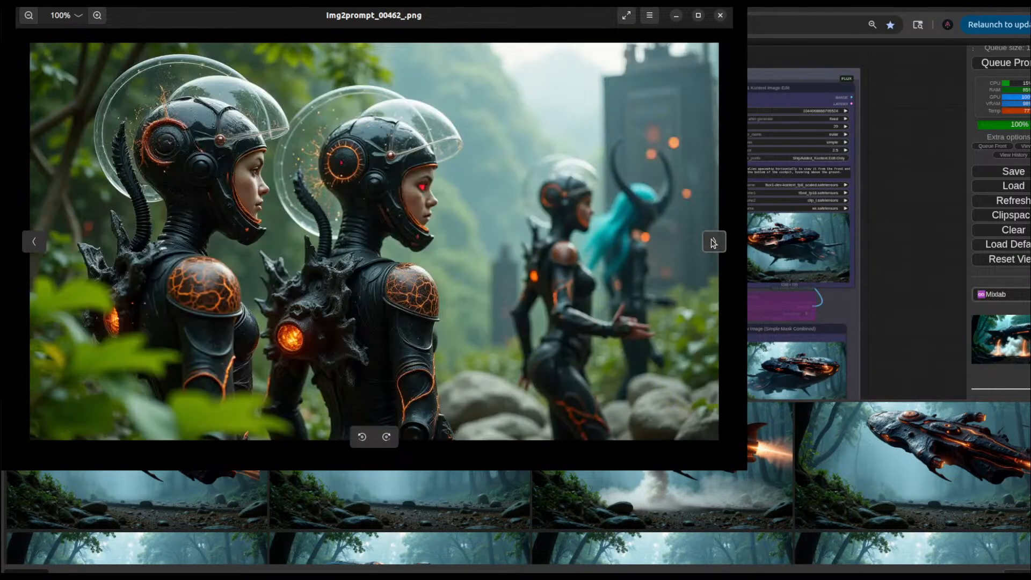
Step: Review the helmeted crew's spacecraft-console scenes up to Img2prompt_00475_.png, rechecking Img2prompt_00472_.png on the way
left_click(714, 242)
left_click(713, 242)
left_click(713, 242)
left_click(713, 242)
left_click(713, 242)
left_click(713, 242)
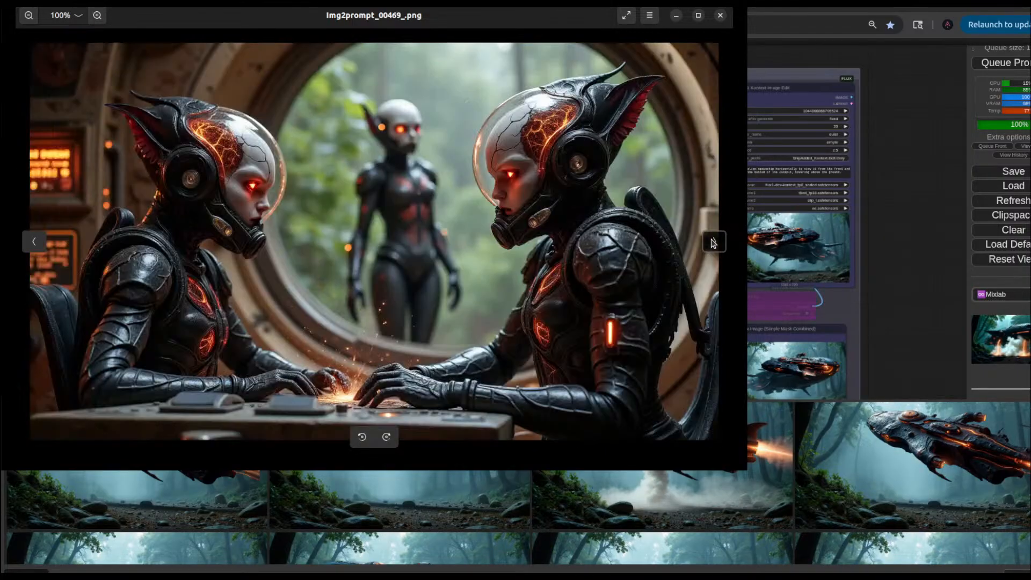
left_click(713, 242)
left_click(713, 242)
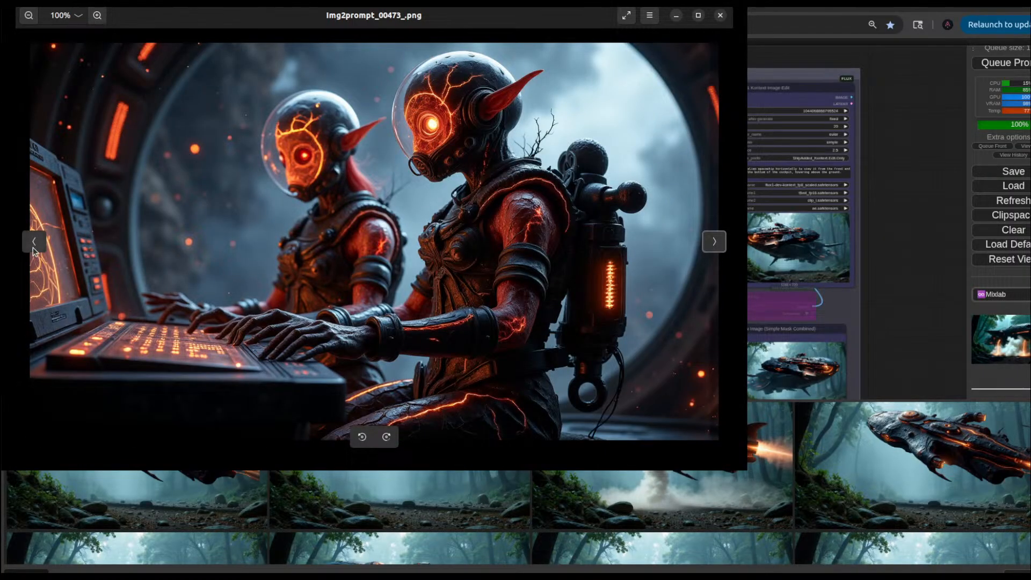
left_click(36, 243)
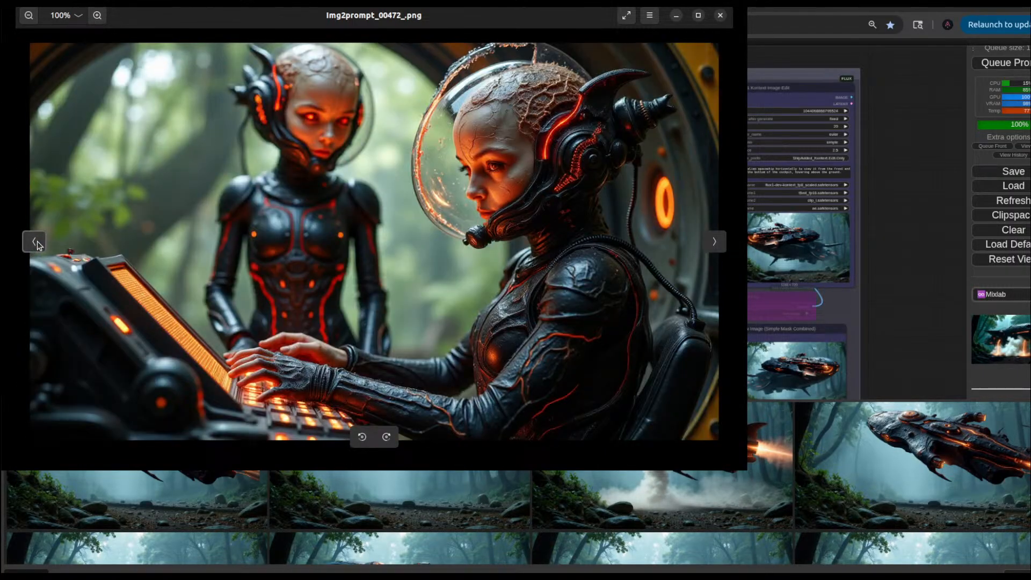
left_click(722, 242)
left_click(722, 242)
left_click(723, 242)
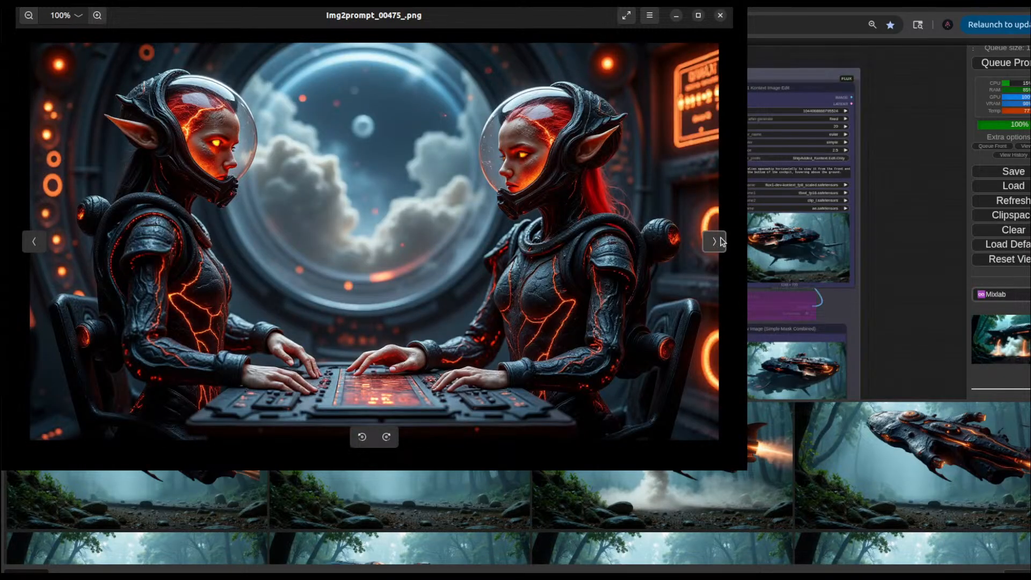
Step: Go forward through the spacecraft-interior crew images from Img2prompt_00475_.png to Img2prompt_00486_.png
left_click(723, 241)
left_click(723, 242)
left_click(722, 242)
left_click(722, 241)
left_click(723, 242)
left_click(722, 242)
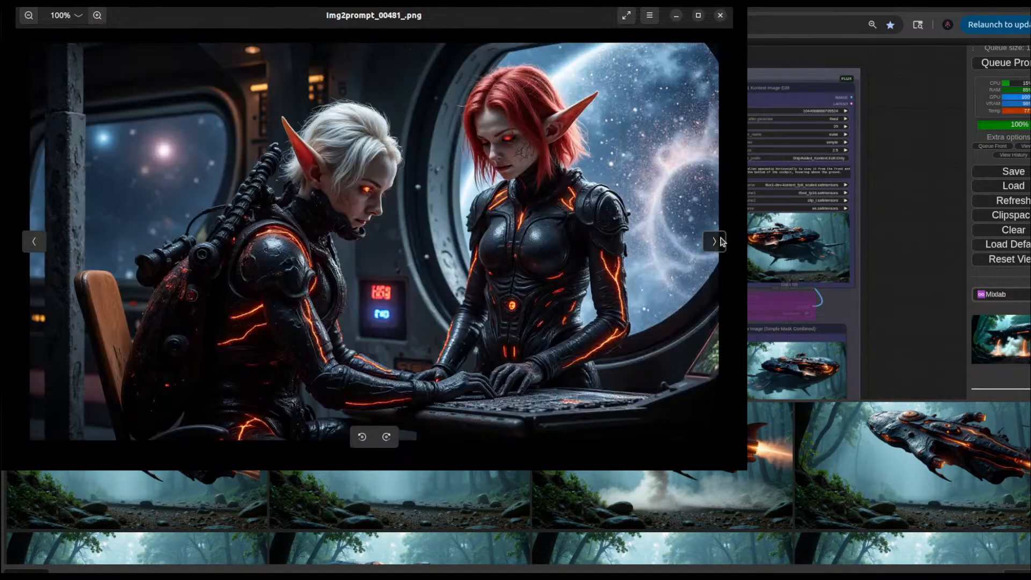
left_click(722, 241)
left_click(722, 242)
left_click(722, 242)
left_click(723, 242)
left_click(722, 242)
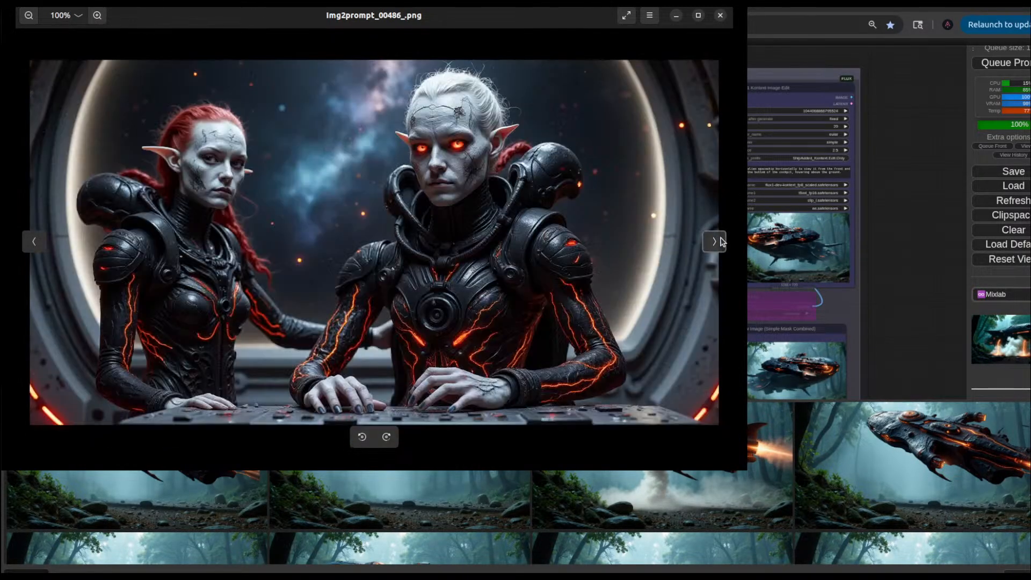
Step: Review the white- and red-haired crew at the consoles up to Img2prompt_00498_.png
left_click(723, 242)
left_click(723, 242)
left_click(722, 242)
left_click(722, 242)
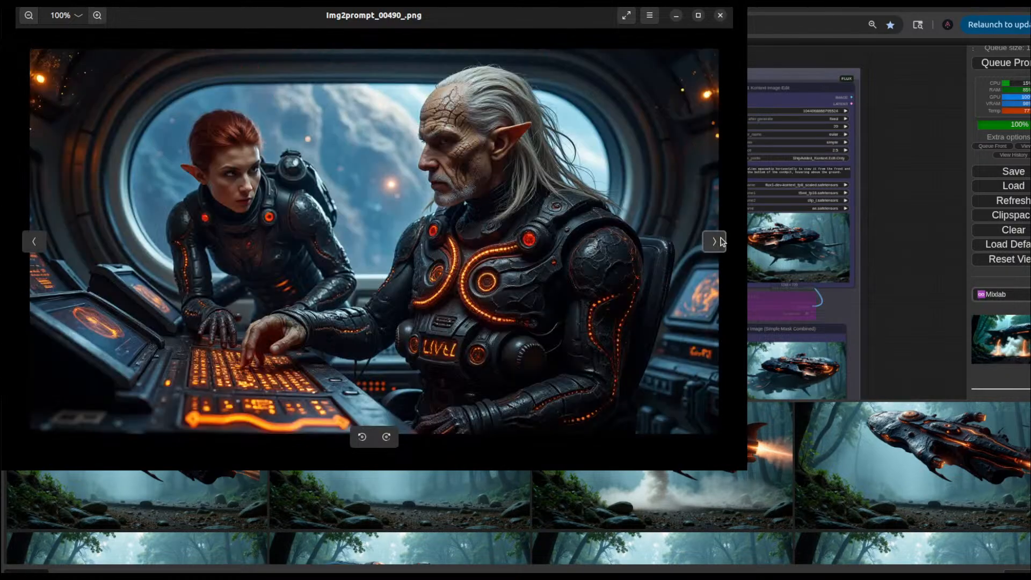
left_click(722, 242)
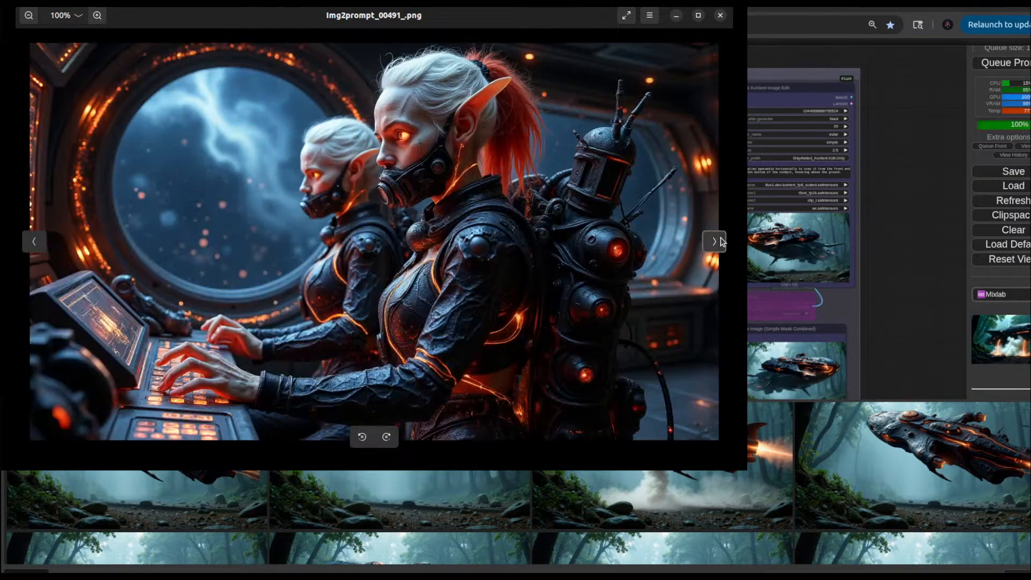
left_click(722, 241)
left_click(722, 241)
left_click(722, 242)
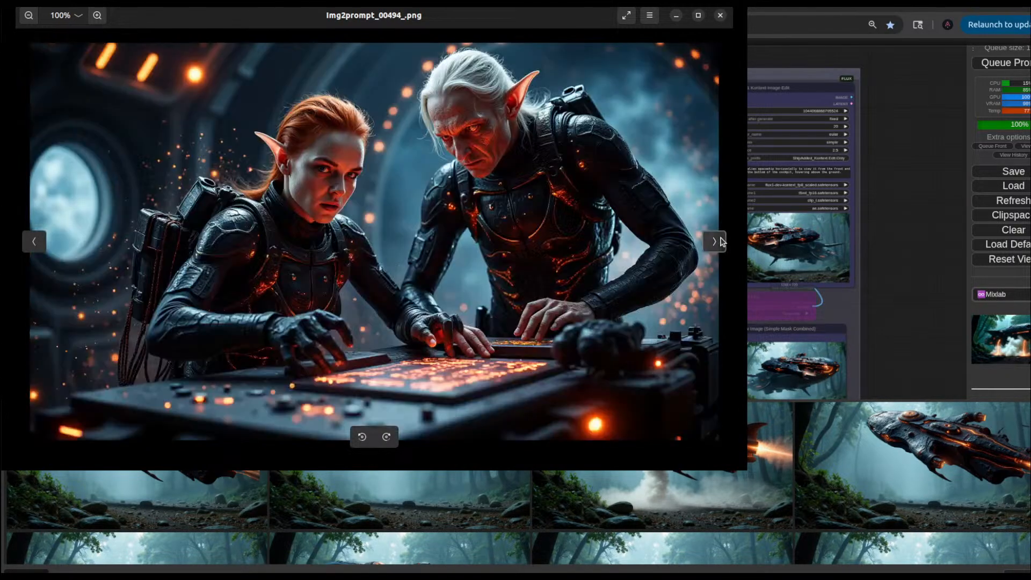
left_click(722, 242)
left_click(722, 241)
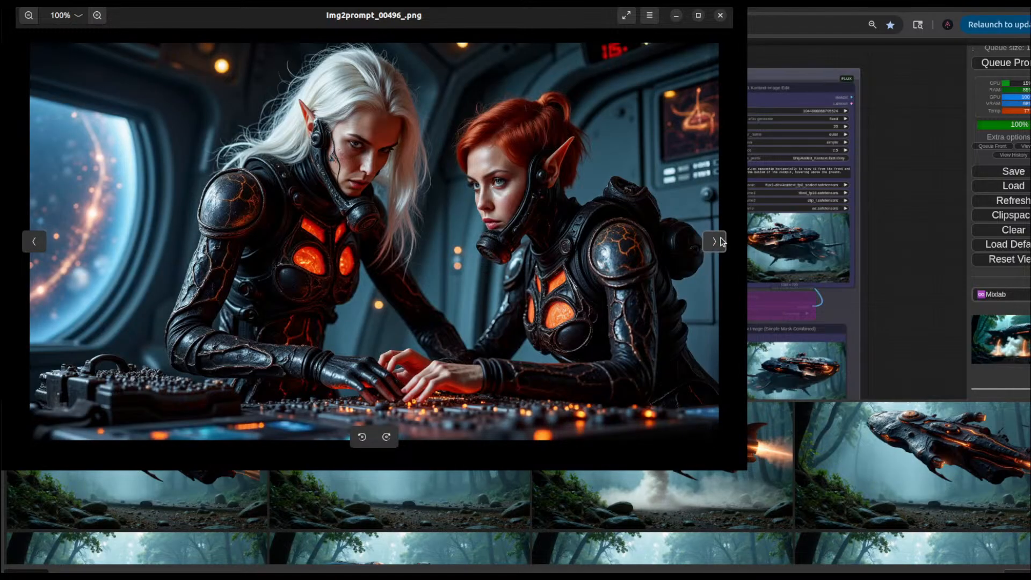
left_click(722, 241)
left_click(723, 241)
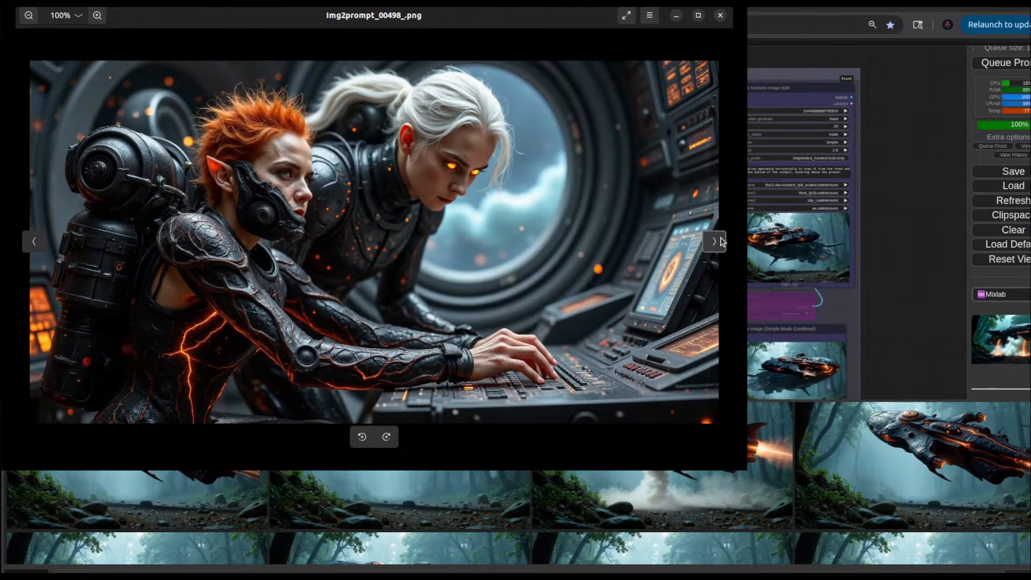
Step: Examine the further spacecraft-interior crew images from Img2prompt_00499_.png through Img2prompt_00512_.png
left_click(722, 242)
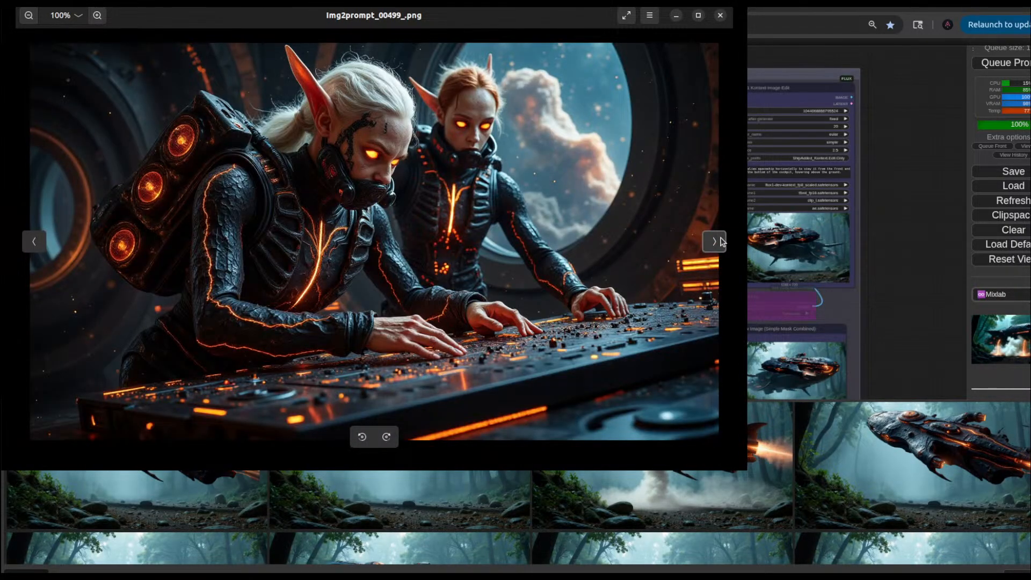
left_click(722, 242)
left_click(722, 241)
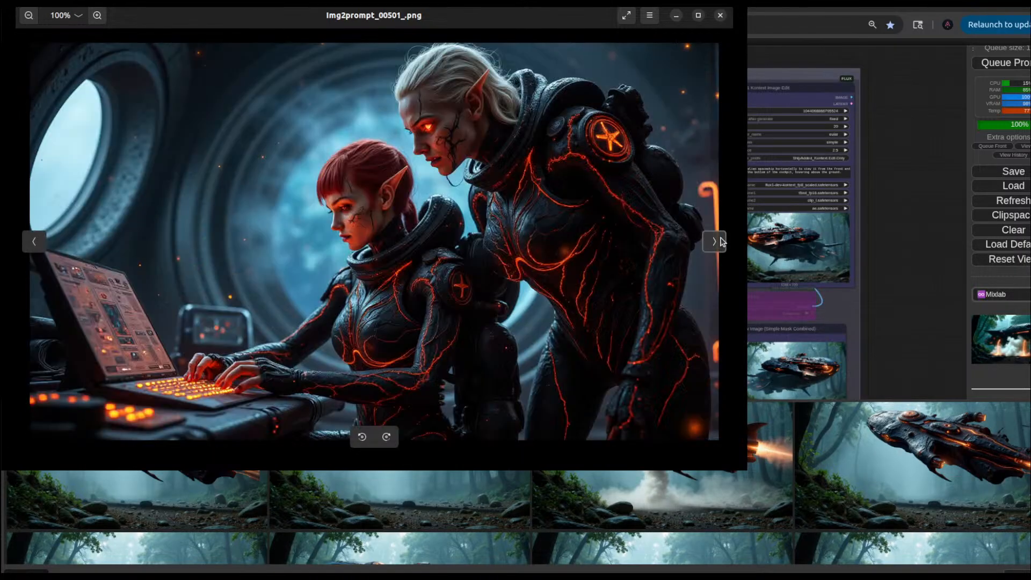
left_click(723, 241)
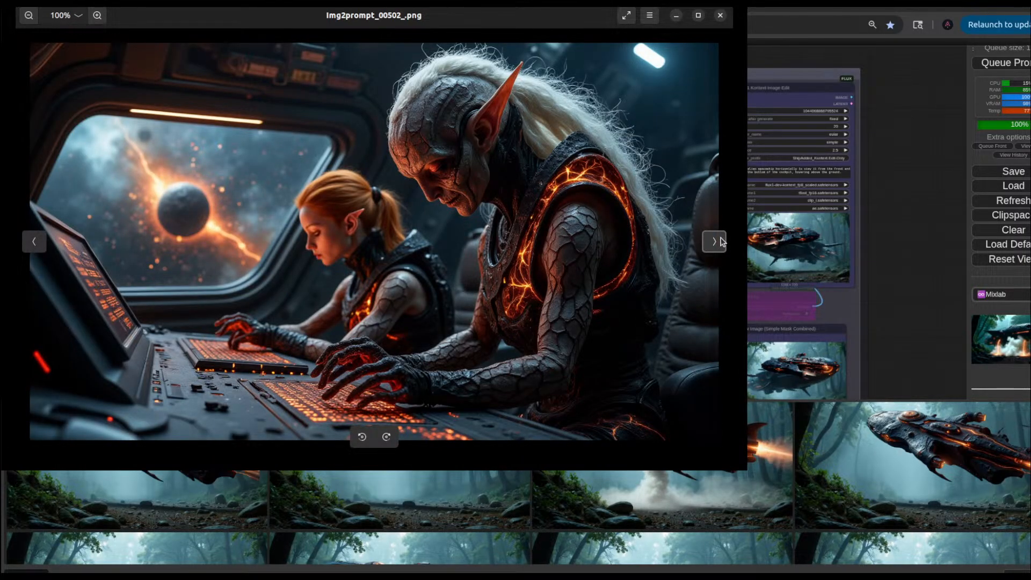
left_click(722, 241)
left_click(722, 241)
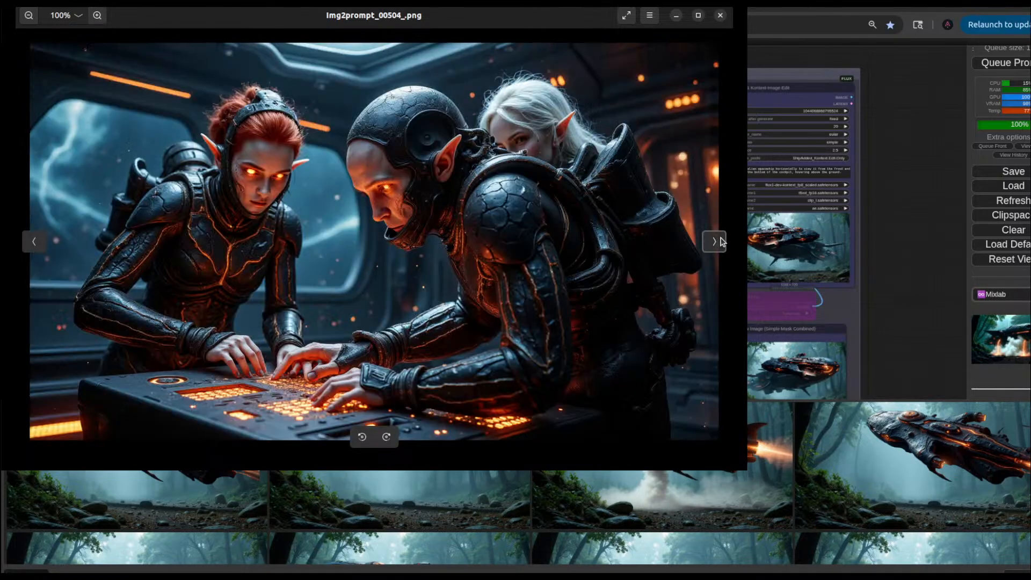
left_click(722, 241)
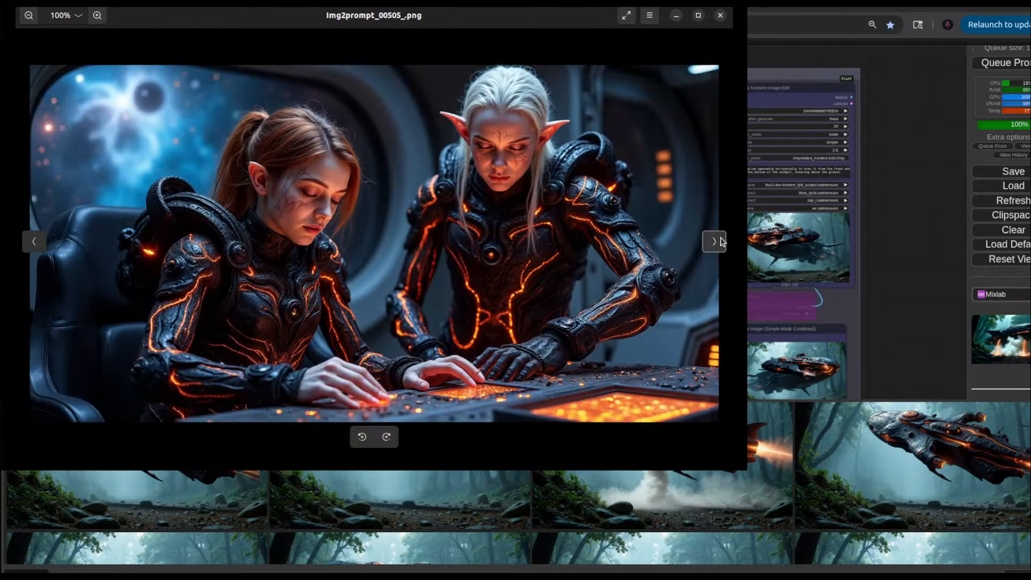
left_click(722, 242)
left_click(722, 242)
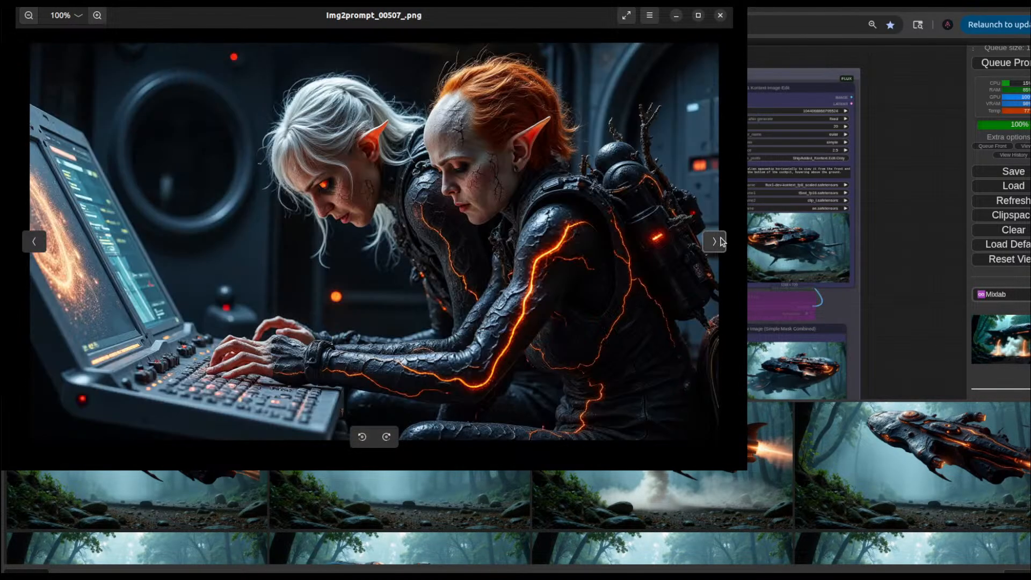
left_click(722, 242)
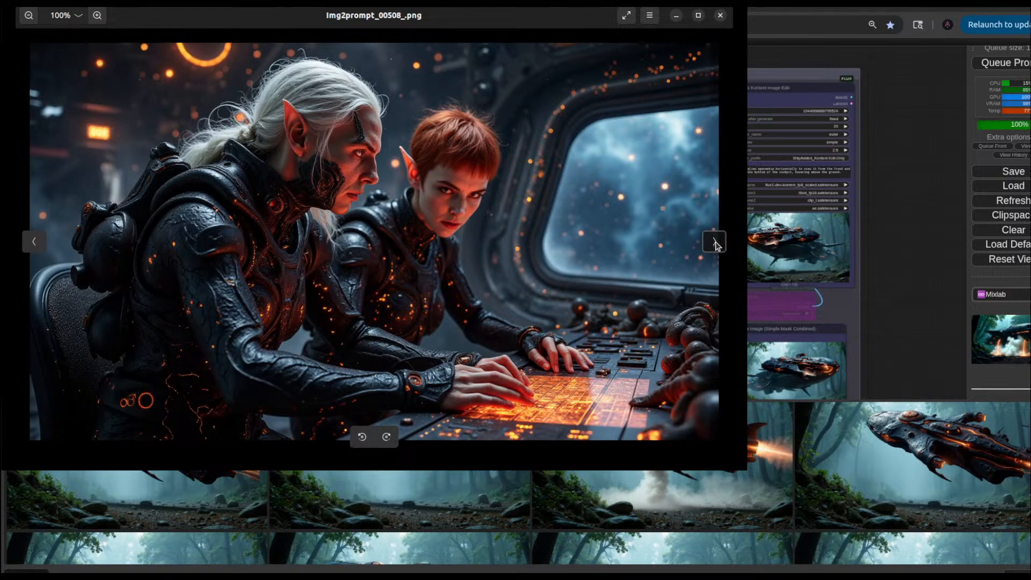
left_click(717, 246)
left_click(717, 246)
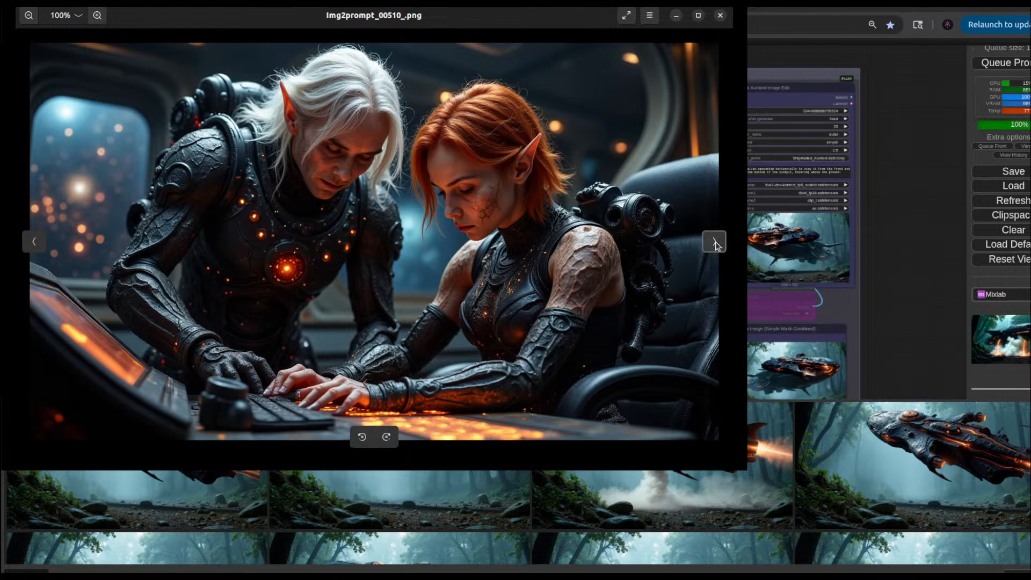
left_click(717, 245)
left_click(717, 246)
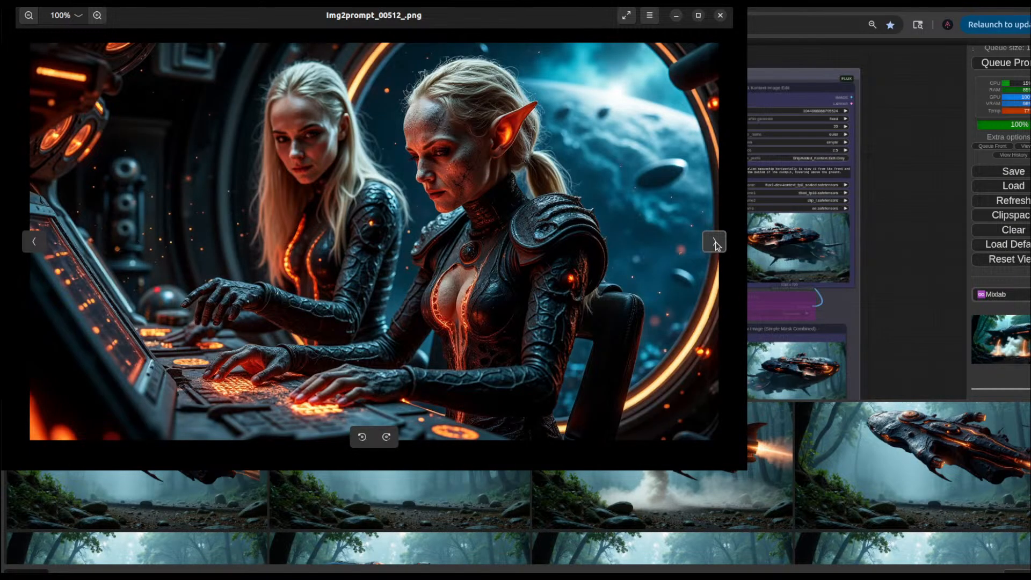
Step: Move on to the spaceship images set in outer space and examine them up to Img2prompt_00522_.png
left_click(716, 246)
left_click(717, 245)
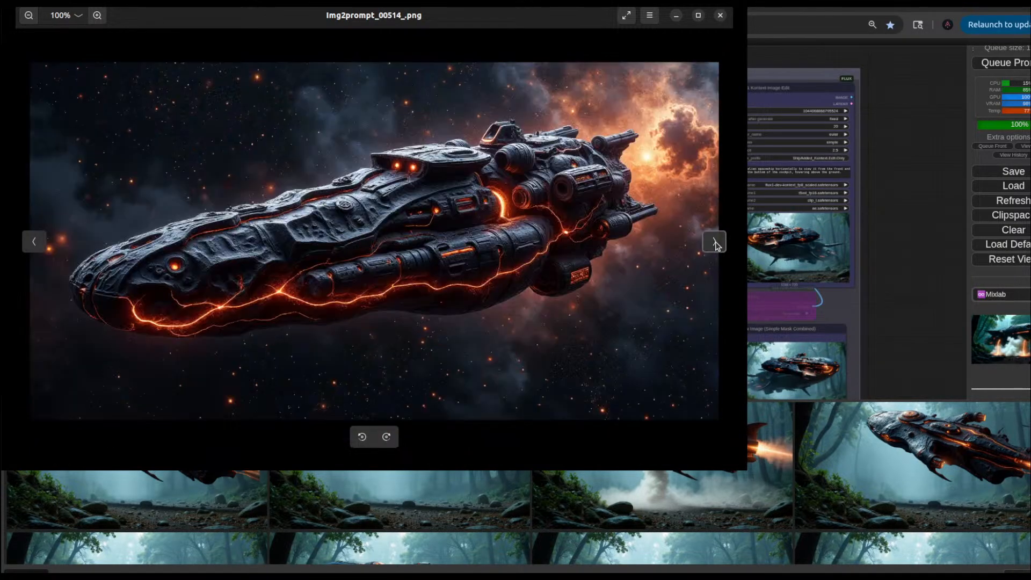
left_click(716, 245)
left_click(716, 246)
left_click(716, 246)
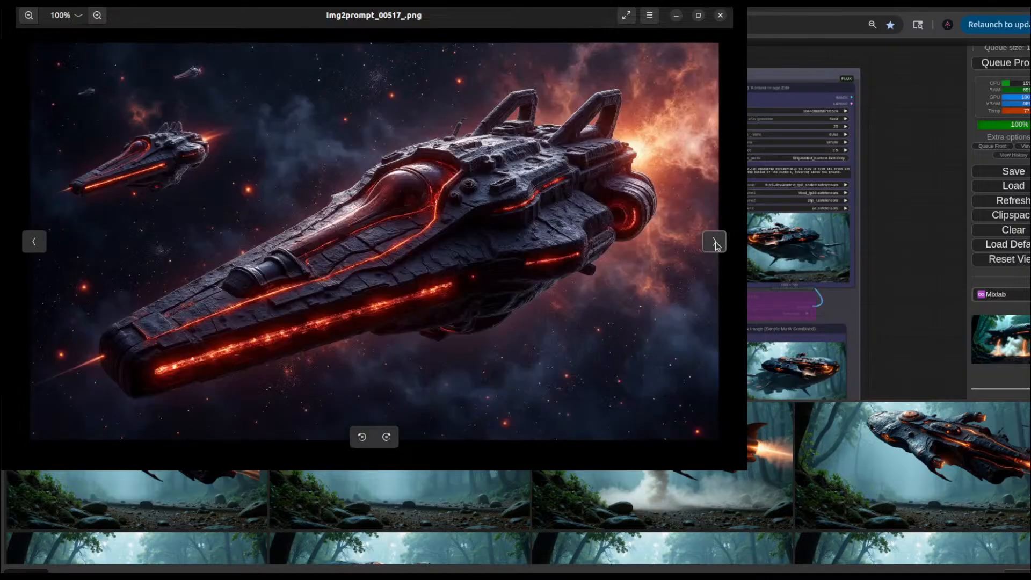
left_click(716, 245)
left_click(717, 245)
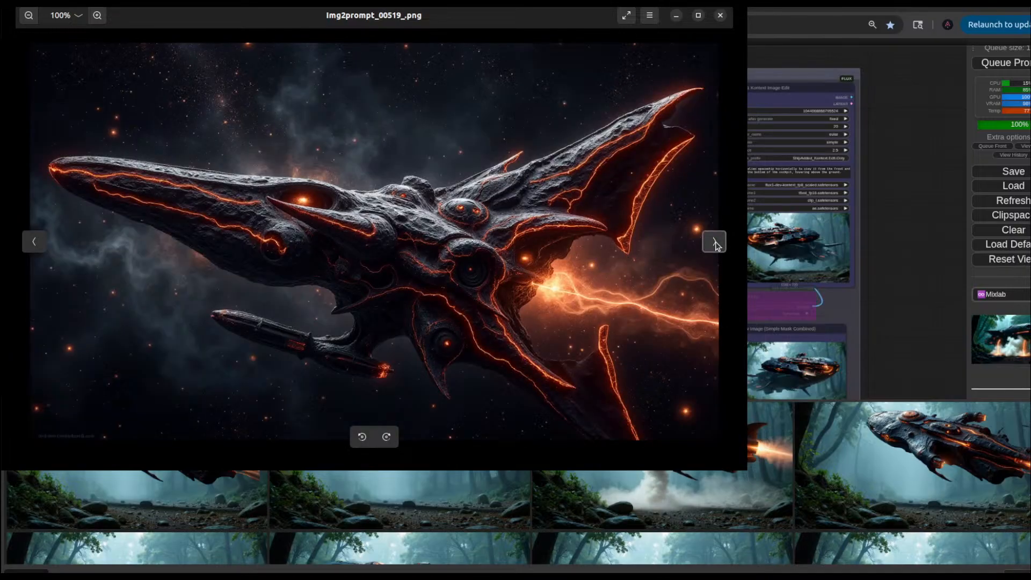
left_click(716, 246)
left_click(717, 246)
left_click(716, 245)
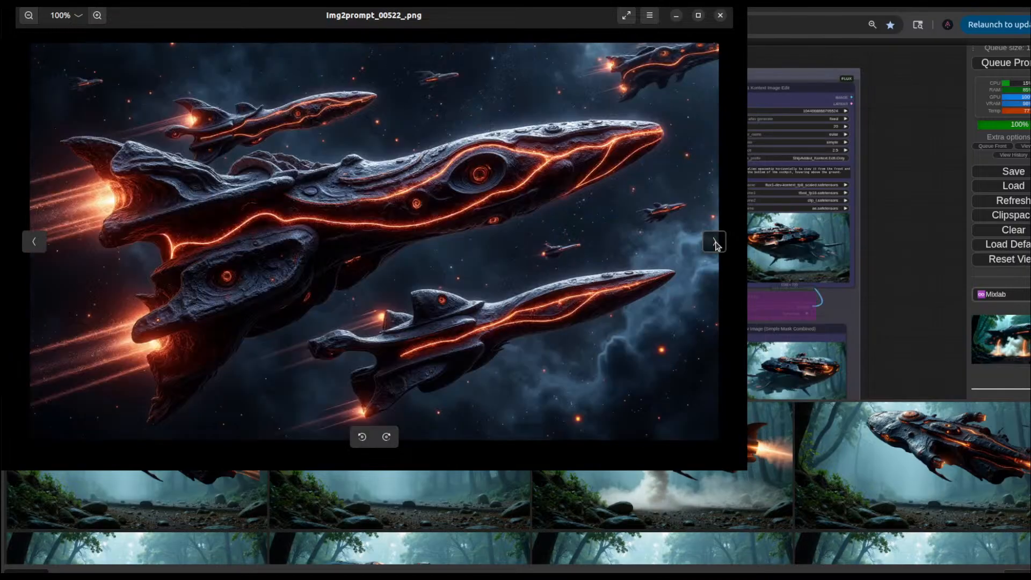
Step: Examine the spaceship fleet images from Img2prompt_00523_.png through Img2prompt_00530_.png
left_click(717, 245)
left_click(716, 245)
left_click(716, 246)
left_click(716, 245)
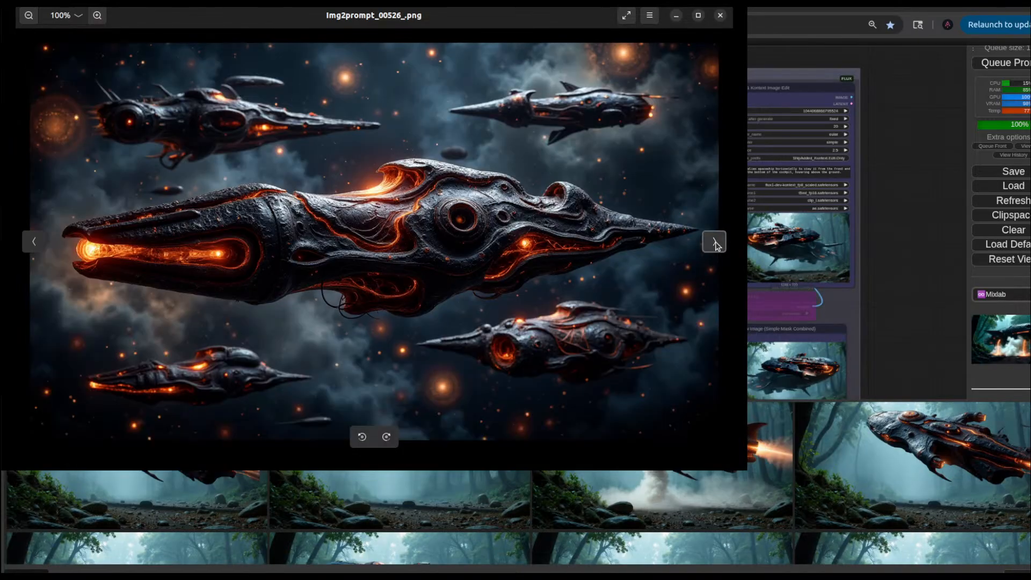
left_click(716, 245)
left_click(716, 245)
left_click(716, 245)
left_click(716, 246)
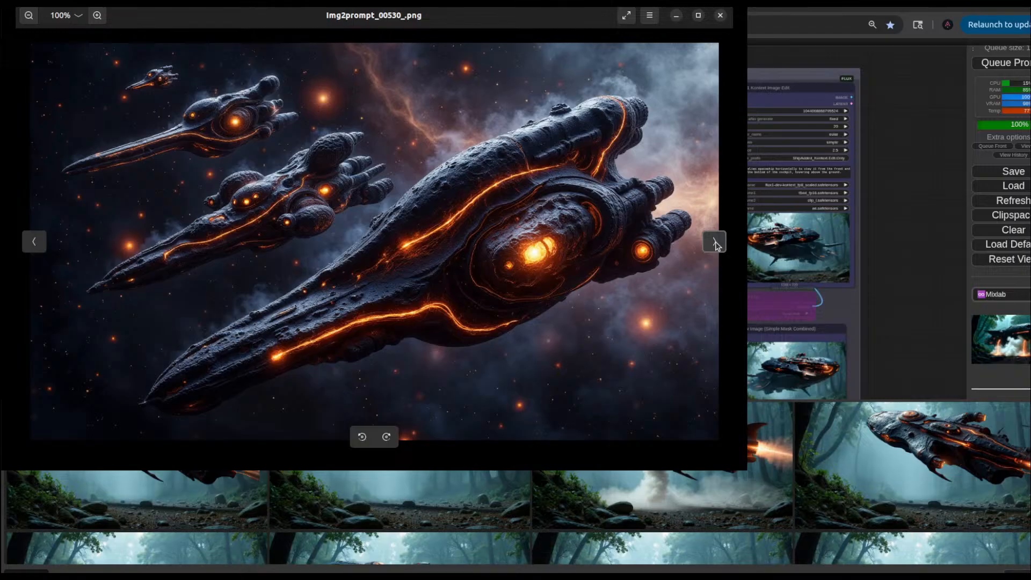
Step: Examine the remaining dark, glowing spaceship images from Img2prompt_00531_.png through Img2prompt_00540_.png
left_click(717, 246)
left_click(716, 245)
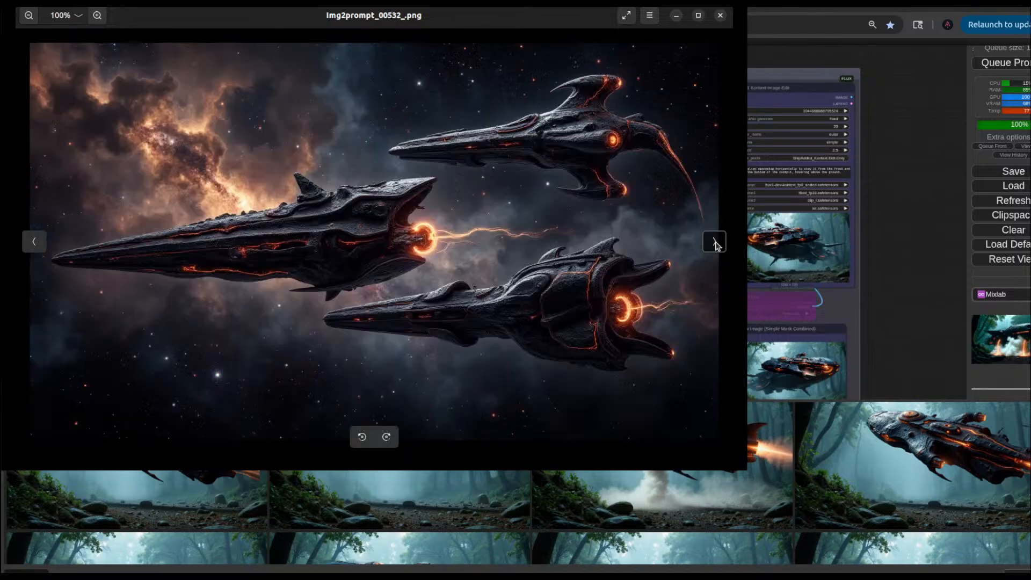
left_click(717, 246)
left_click(716, 245)
left_click(716, 246)
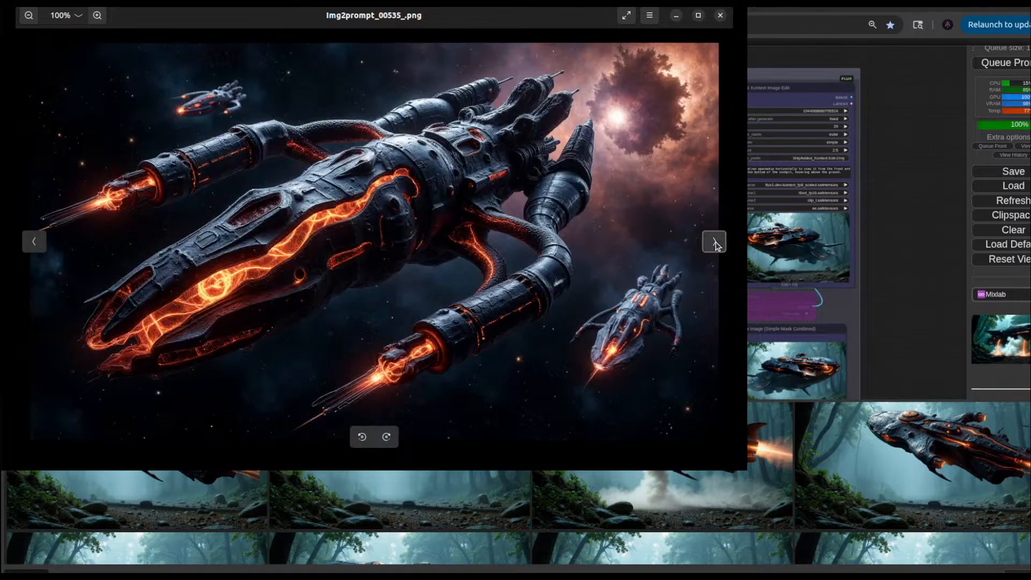
left_click(717, 245)
left_click(716, 245)
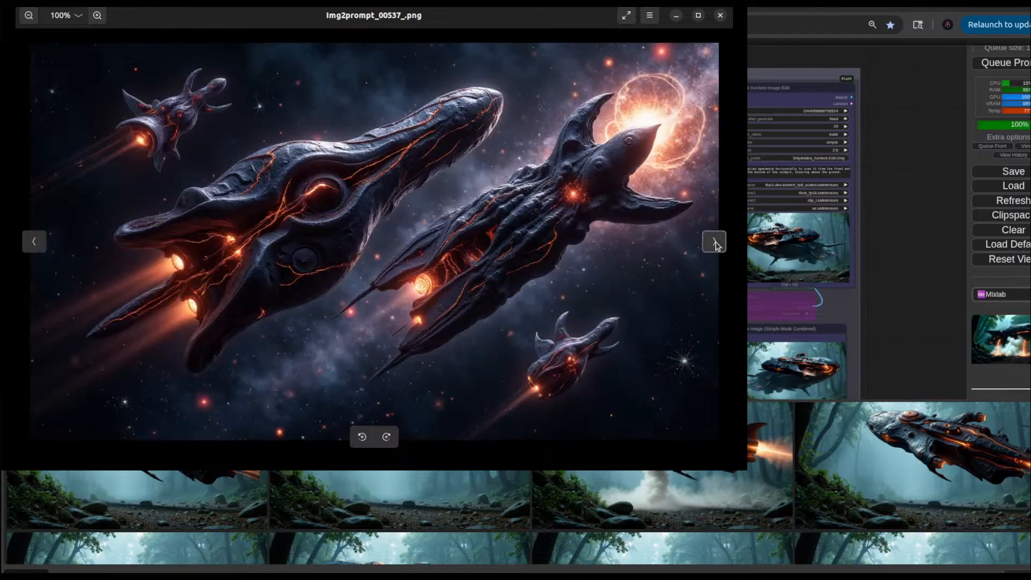
left_click(716, 246)
left_click(716, 246)
left_click(717, 245)
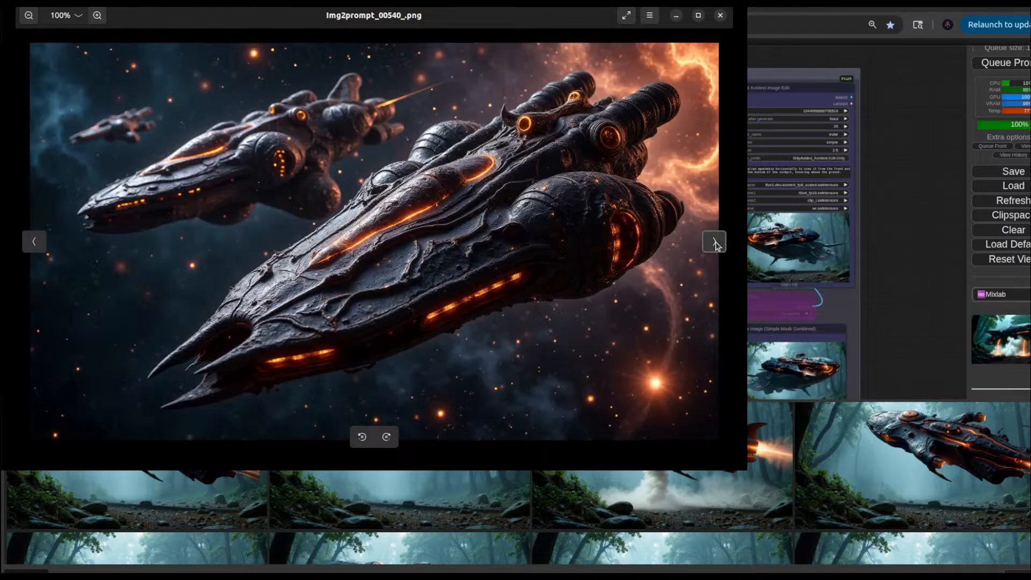
Step: Examine the spaceship and fleet images from Img2prompt_00541_.png through Img2prompt_00552_.png
left_click(716, 245)
left_click(717, 245)
left_click(716, 246)
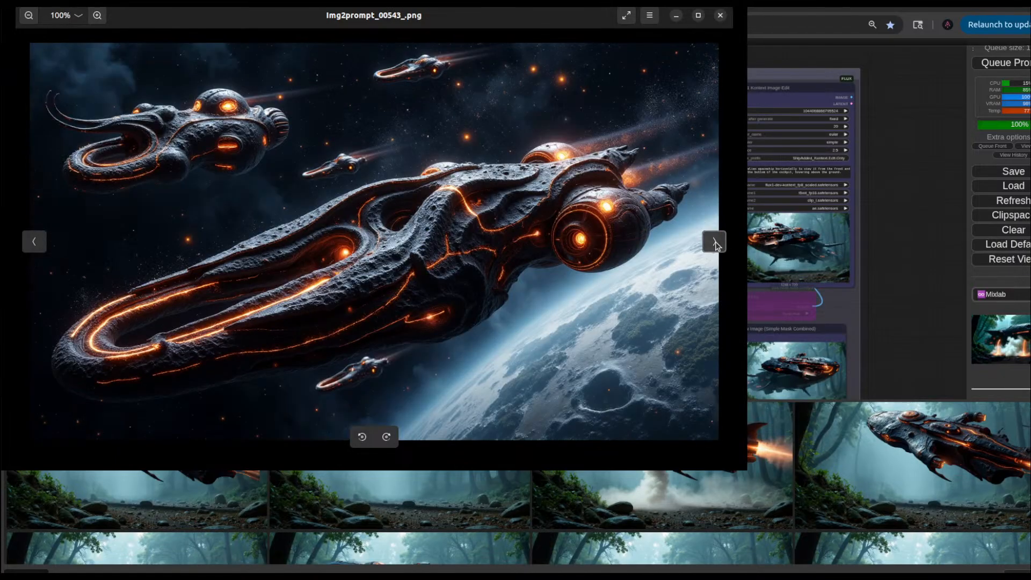
left_click(716, 246)
left_click(716, 245)
left_click(717, 245)
left_click(716, 245)
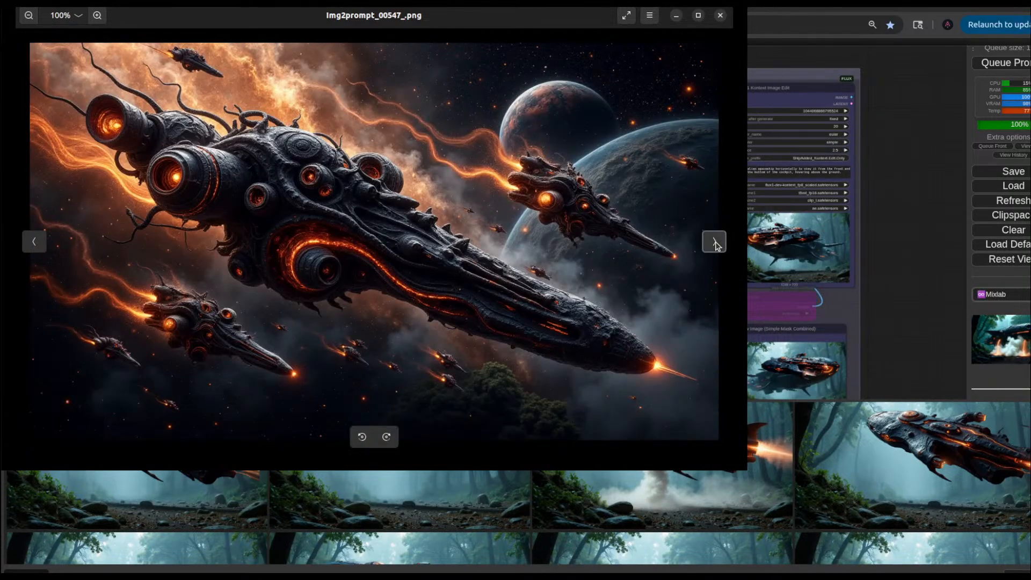
left_click(716, 246)
left_click(716, 245)
left_click(715, 245)
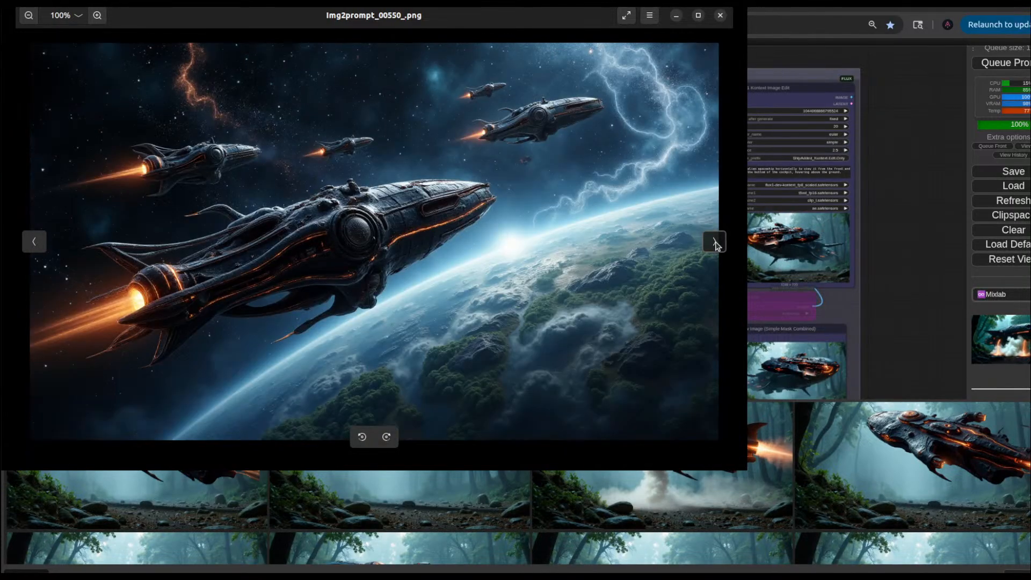
left_click(715, 245)
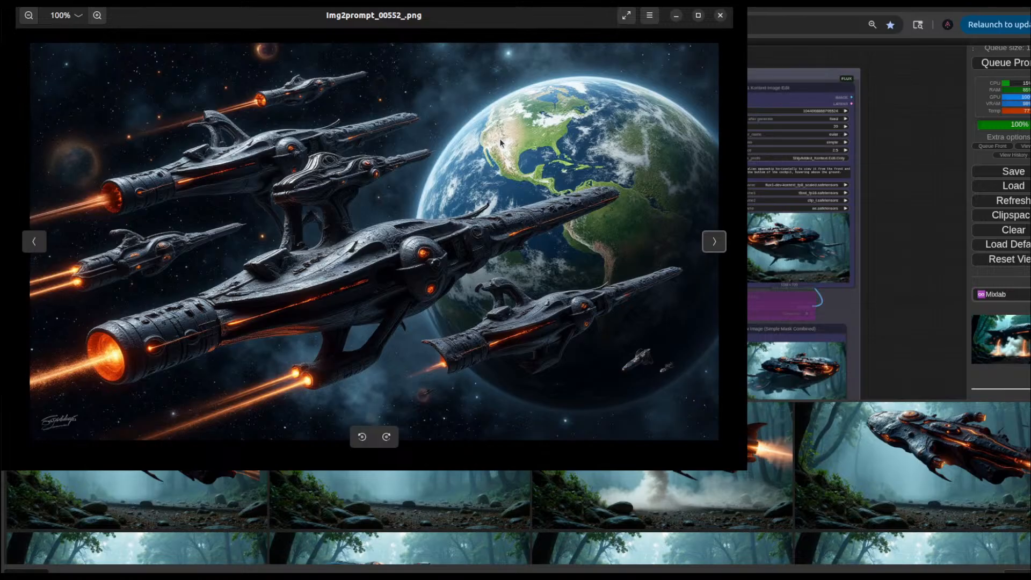
Step: Examine the single-spaceship images set above planets from Img2prompt_00553_.png through Img2prompt_00564_.png
left_click(713, 241)
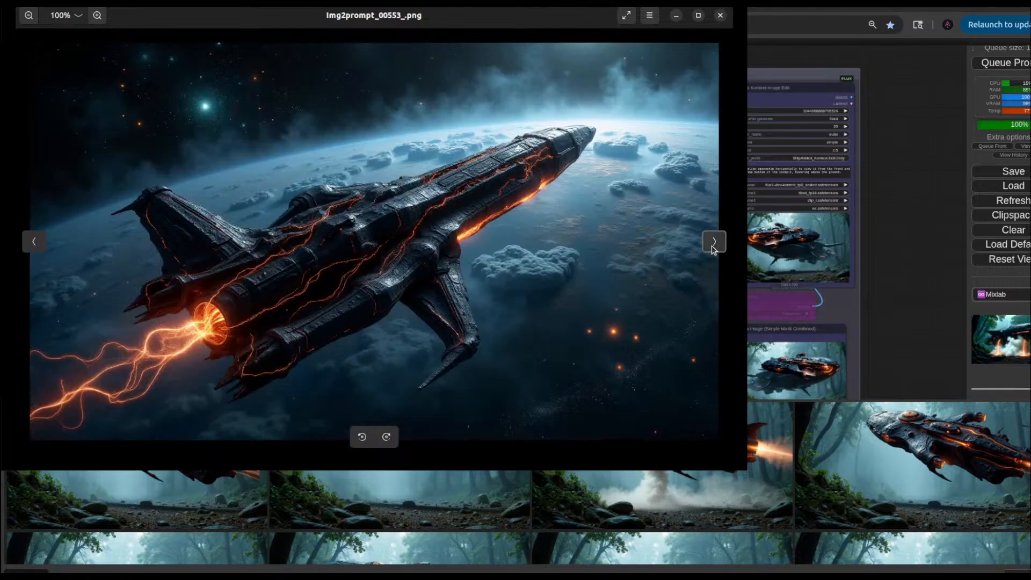
left_click(713, 242)
left_click(714, 242)
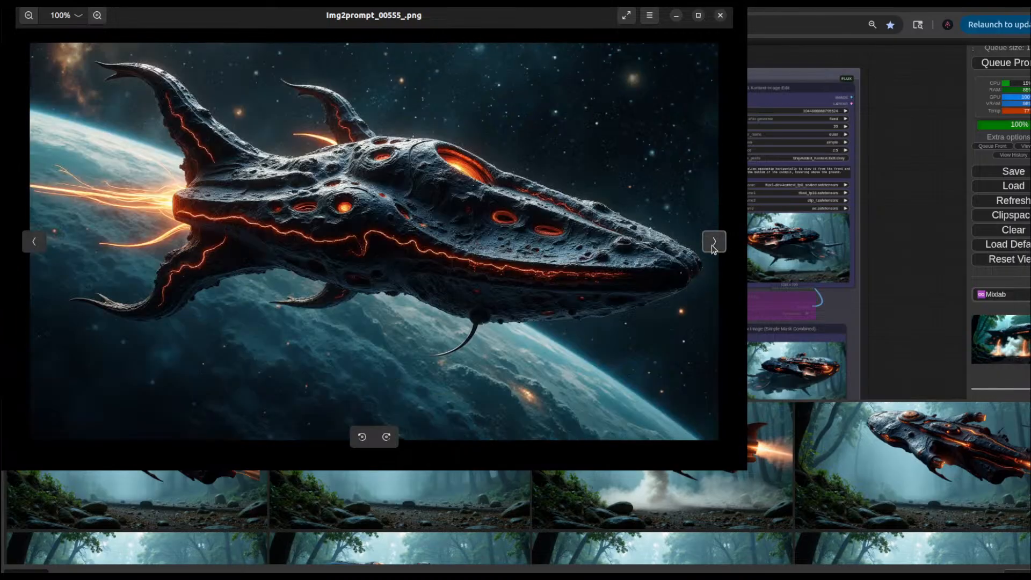
left_click(713, 242)
left_click(713, 241)
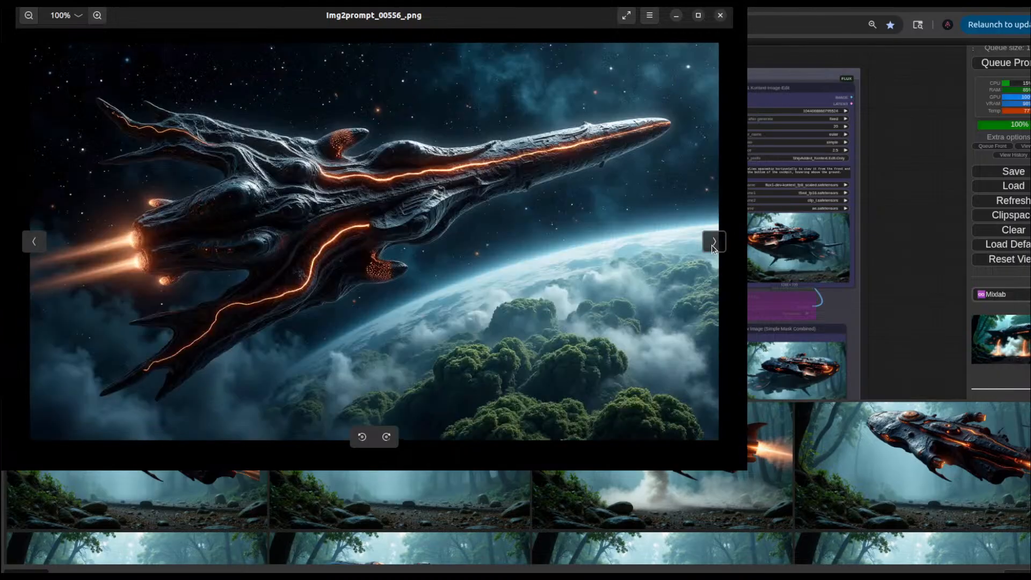
left_click(713, 242)
left_click(714, 242)
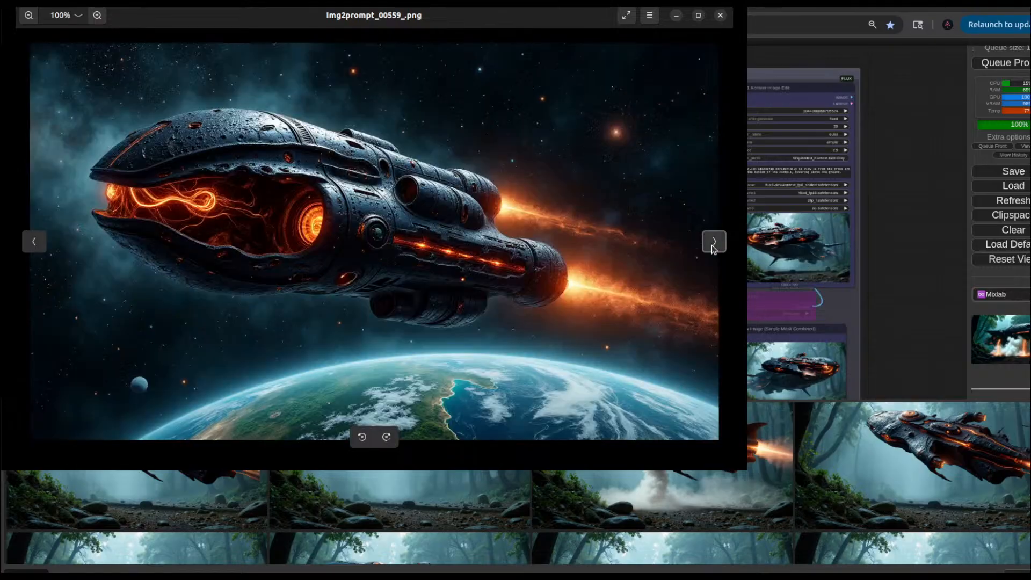
left_click(713, 241)
left_click(714, 241)
left_click(714, 242)
left_click(714, 242)
left_click(713, 242)
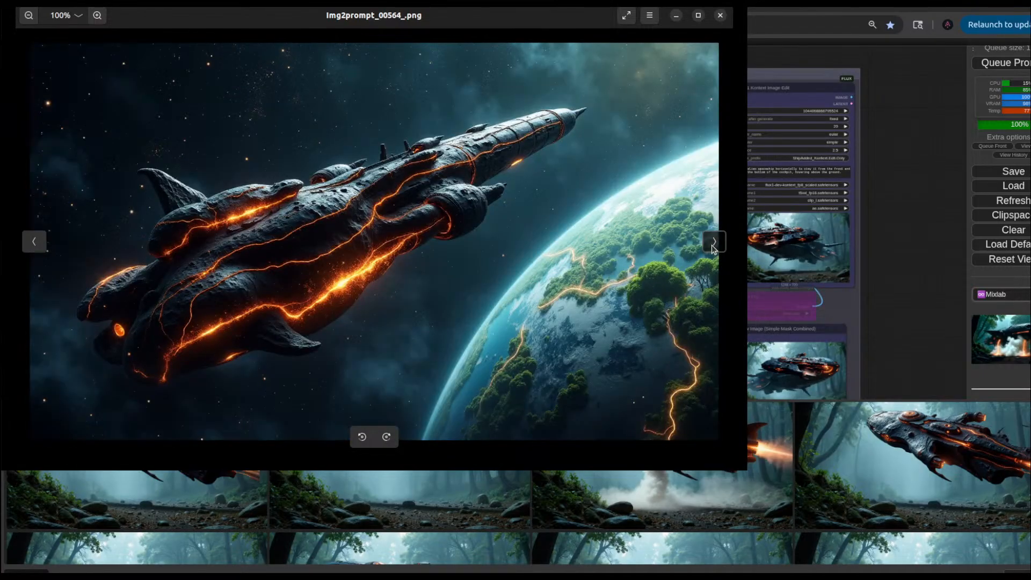
Step: Move on to the helmeted alien crew images at consoles and examine Img2prompt_00565_.png through Img2prompt_00572_.png
left_click(714, 242)
left_click(713, 242)
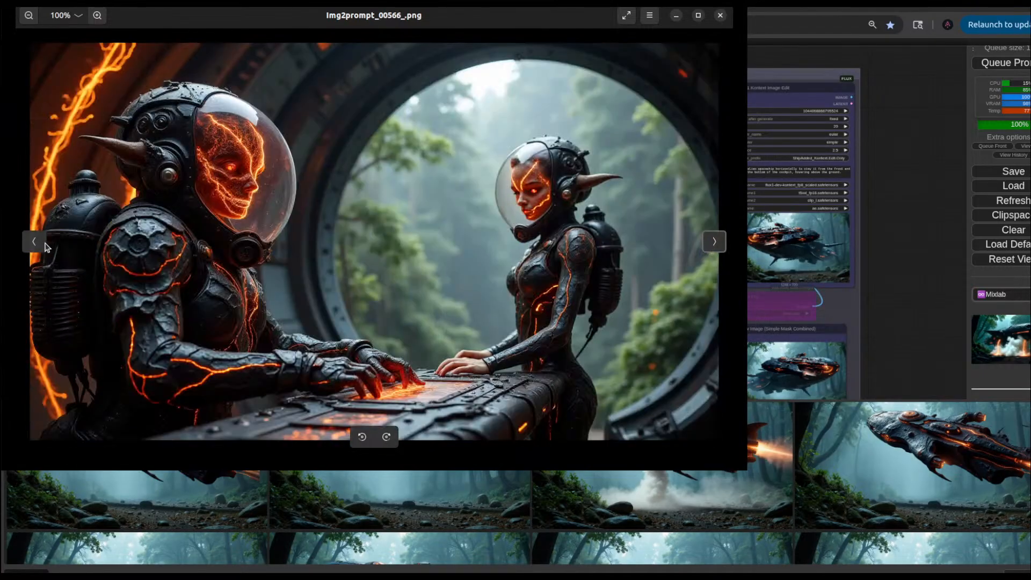
left_click(37, 243)
left_click(37, 243)
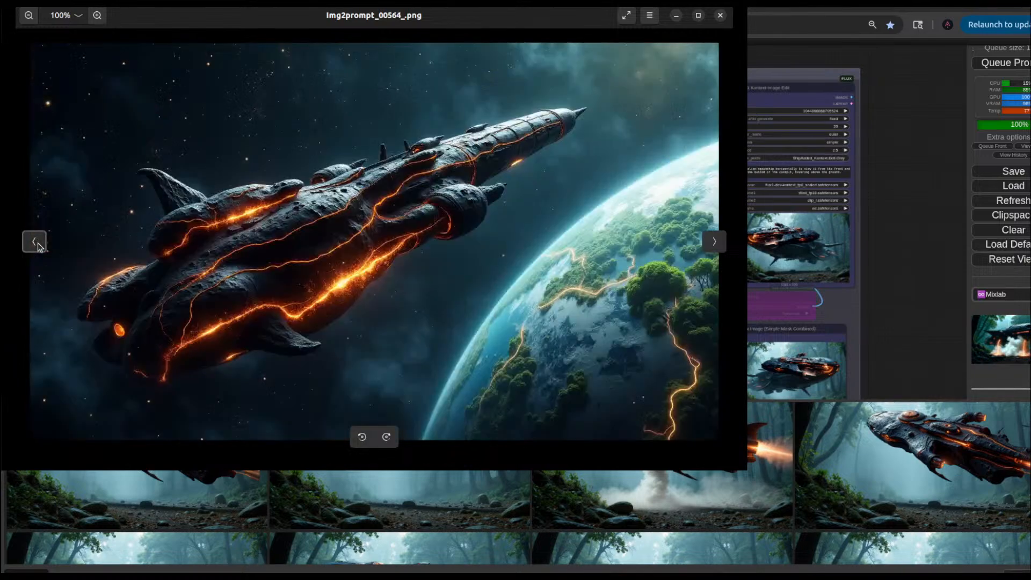
left_click(714, 242)
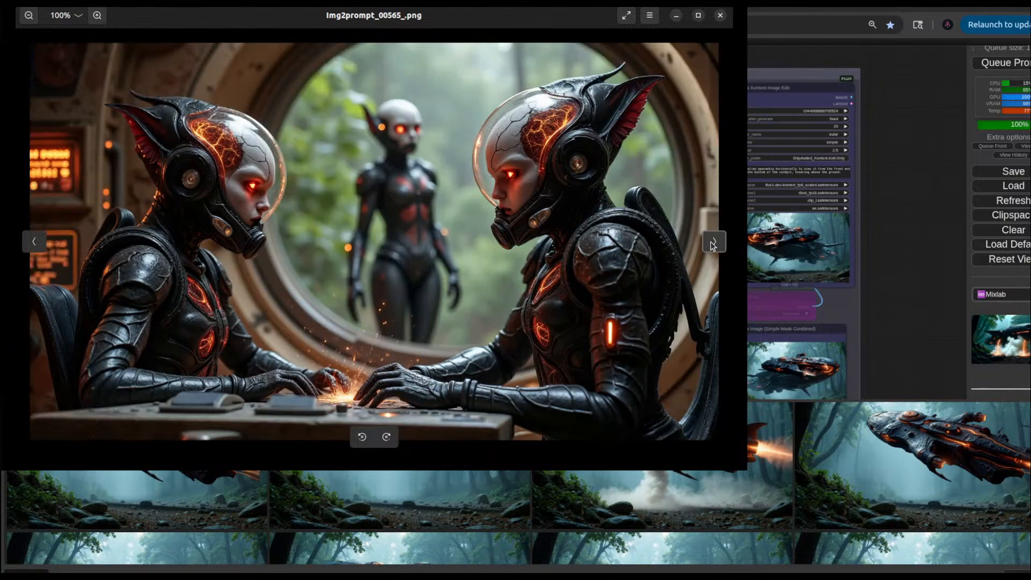
left_click(713, 241)
left_click(713, 242)
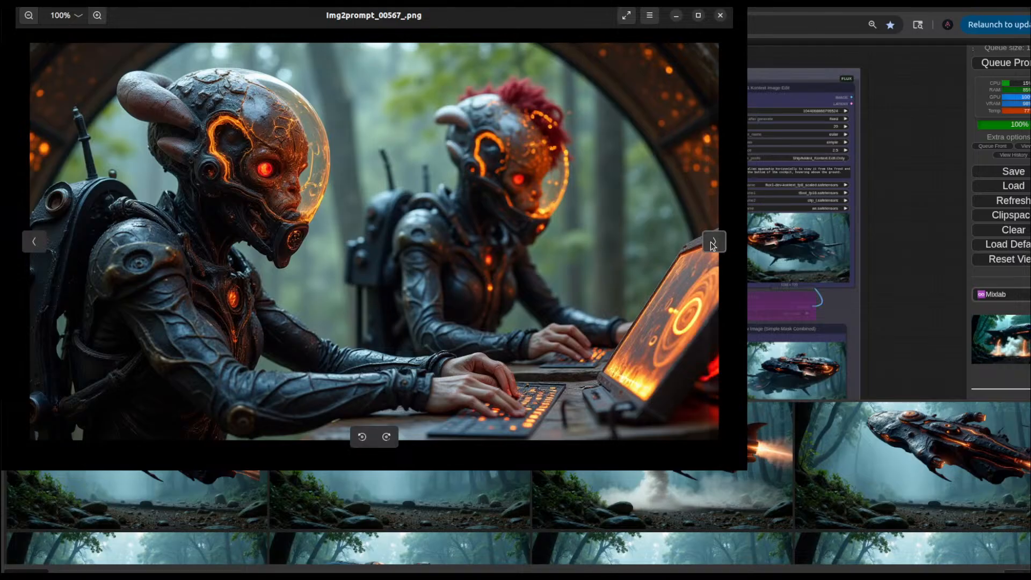
left_click(713, 242)
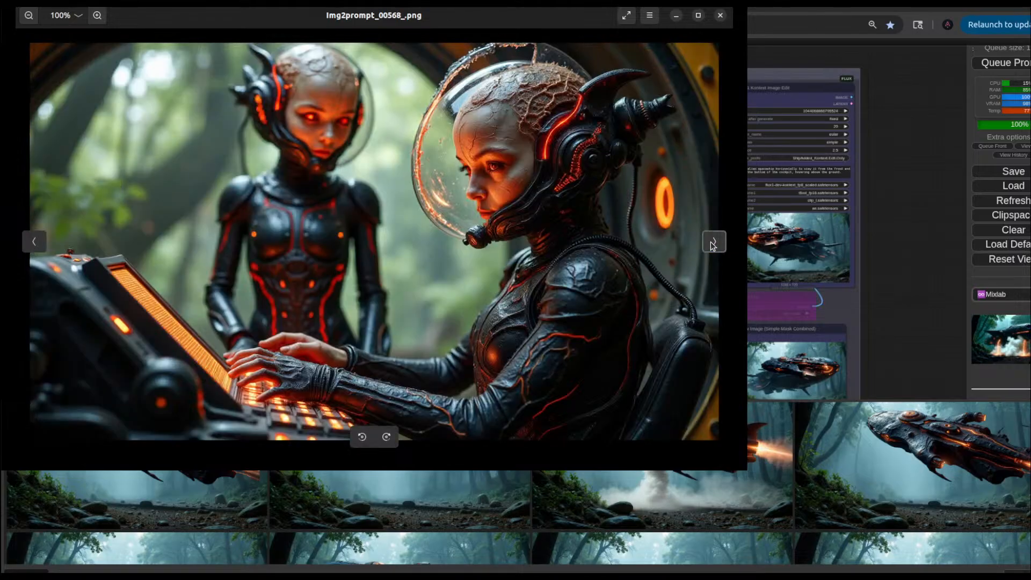
left_click(713, 241)
left_click(713, 241)
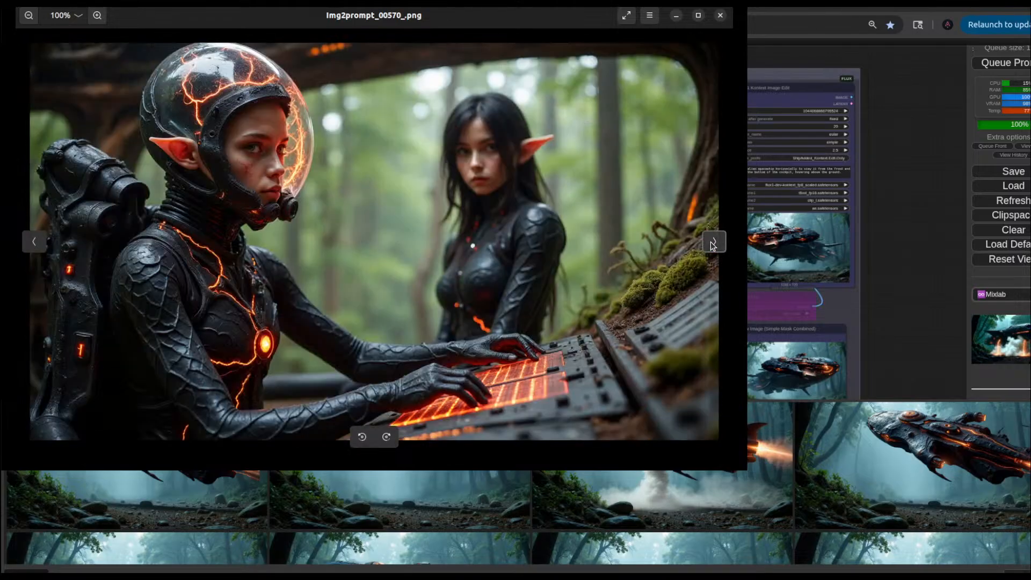
left_click(713, 241)
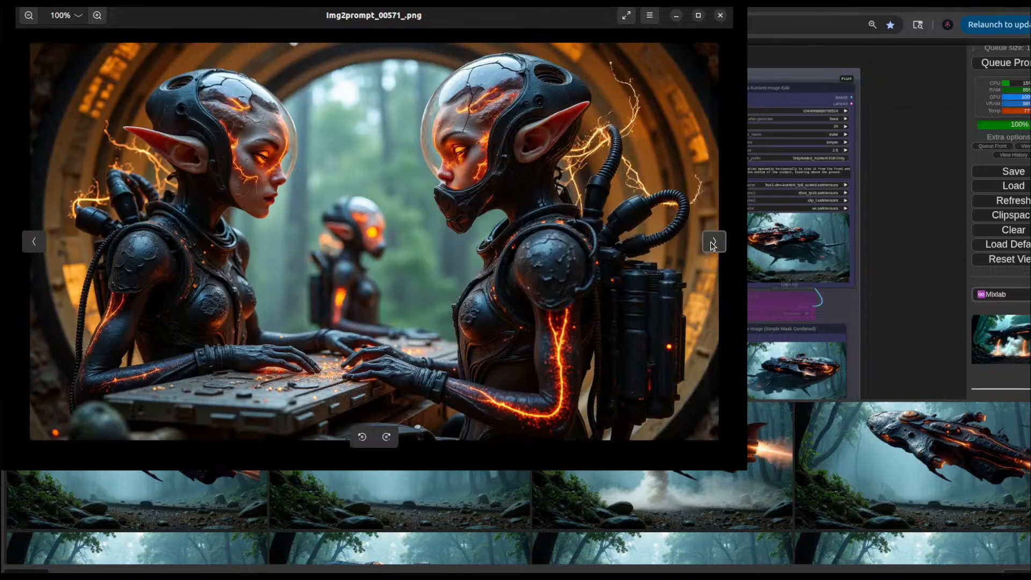
left_click(713, 242)
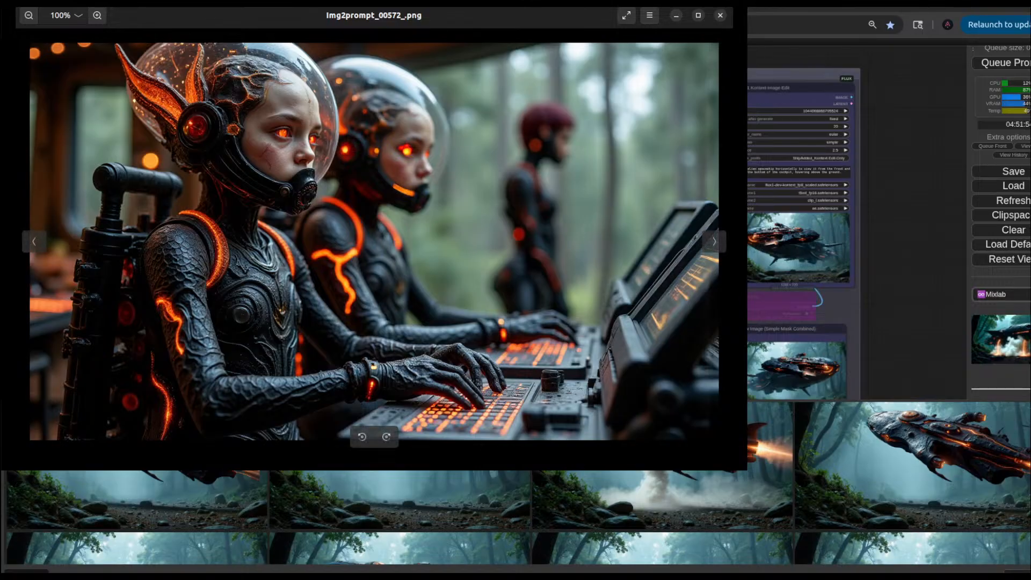
Step: Bring up the WanImageToVideo workflow in ComfyUI and close the image viewer covering it
scroll(856, 222, "up", 5)
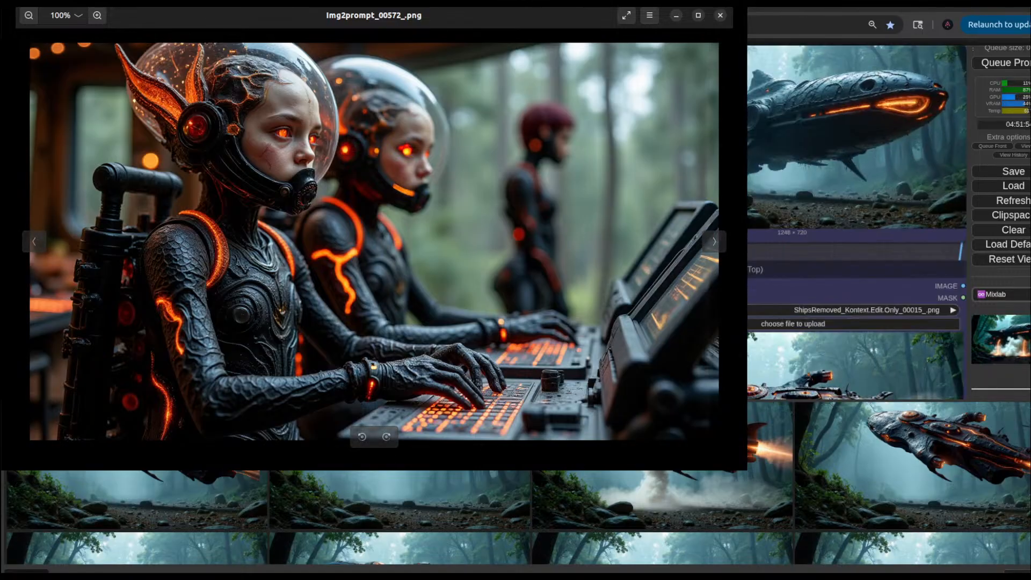
scroll(857, 222, "down", 5)
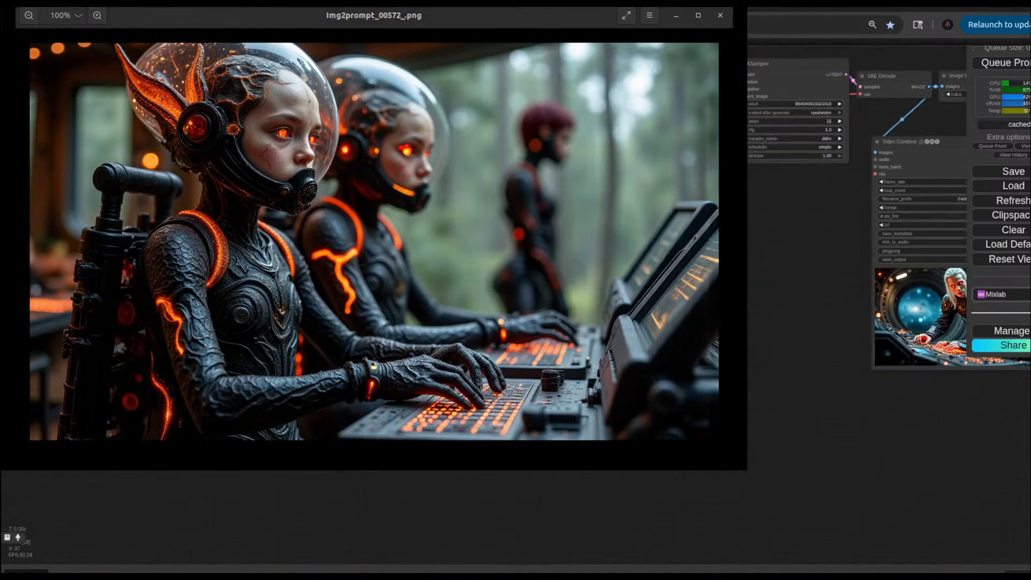
left_click_drag(1003, 365, 842, 370)
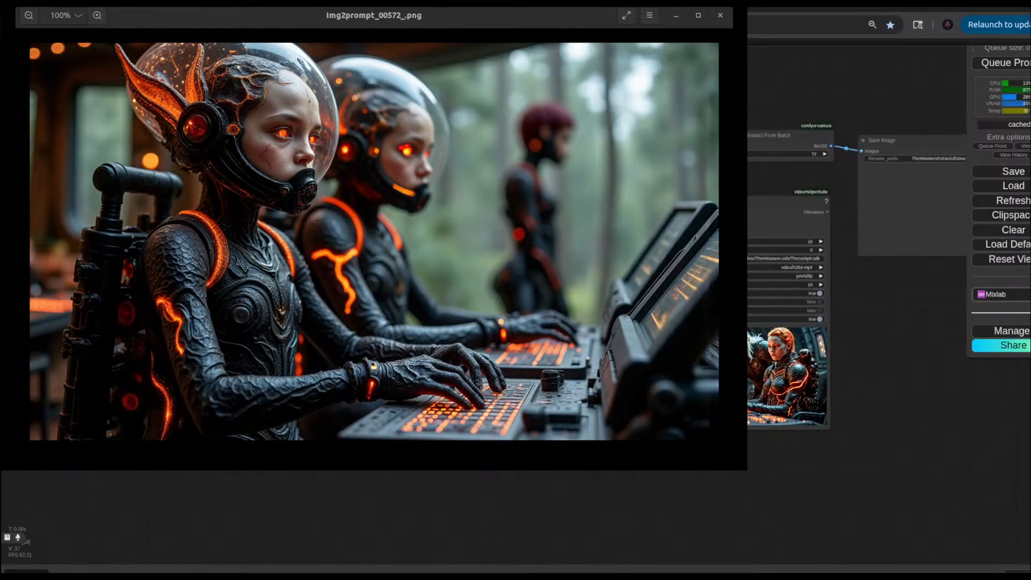
scroll(842, 370, "up", 4)
scroll(841, 370, "up", 5)
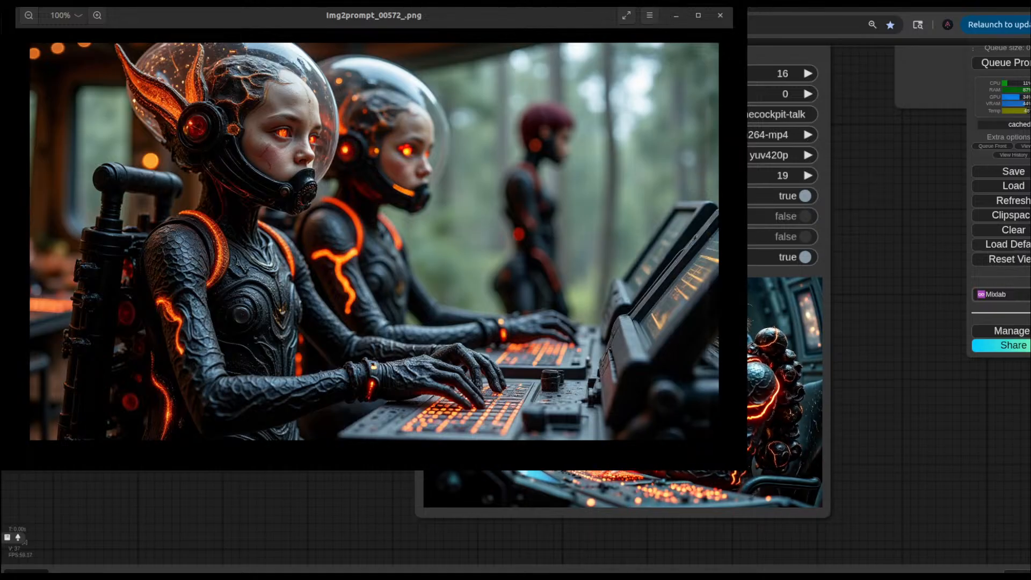
key("alt+Tab")
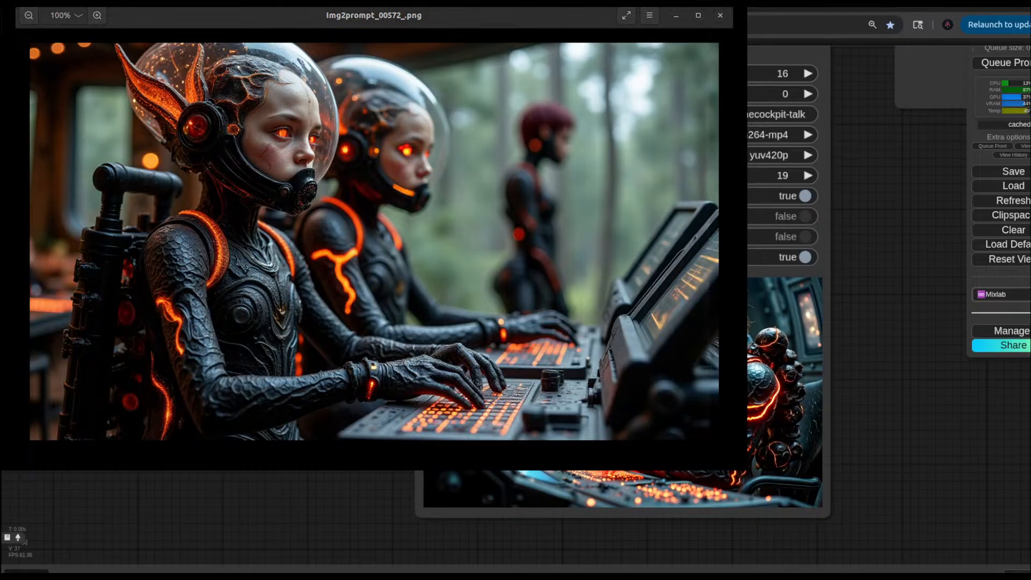
left_click_drag(924, 376, 80, 413)
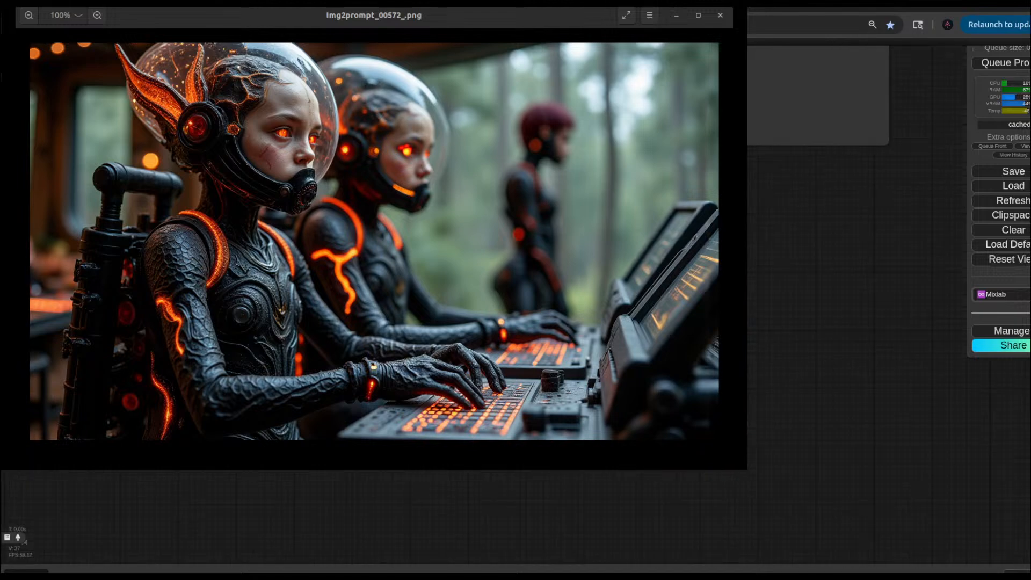
scroll(80, 505, "down", 3)
left_click_drag(81, 505, 364, 487)
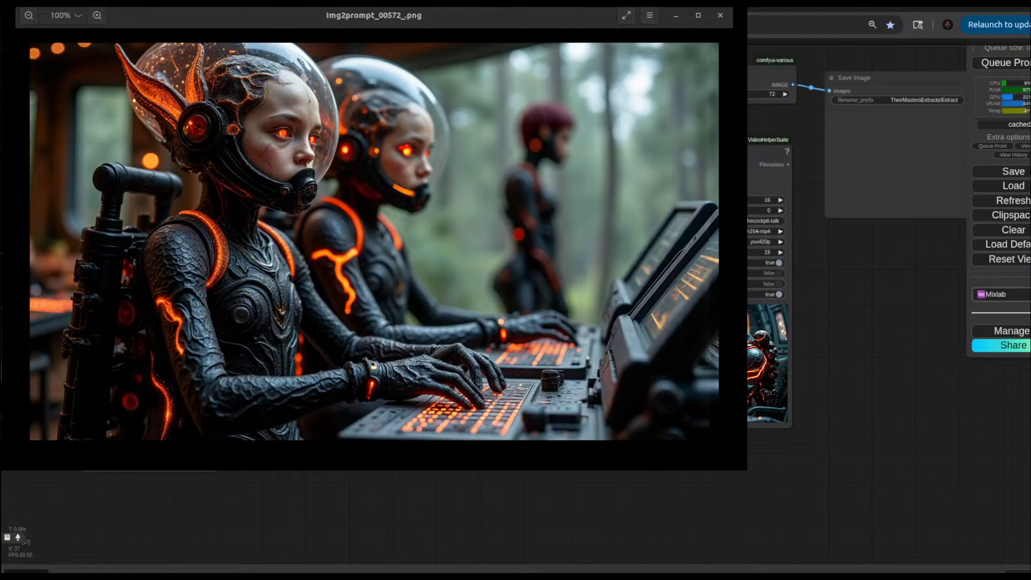
key("alt+F4")
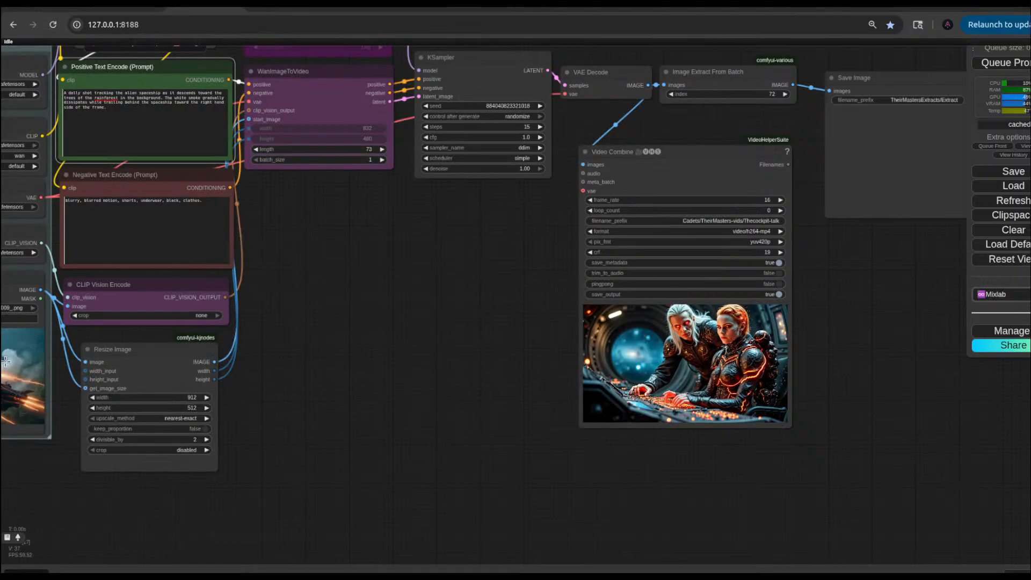
Step: Examine the cockpit conversation video in the Video Combine node and the whole WanImageToVideo node layout
left_click_drag(512, 347, 305, 352)
scroll(301, 359, "up", 4)
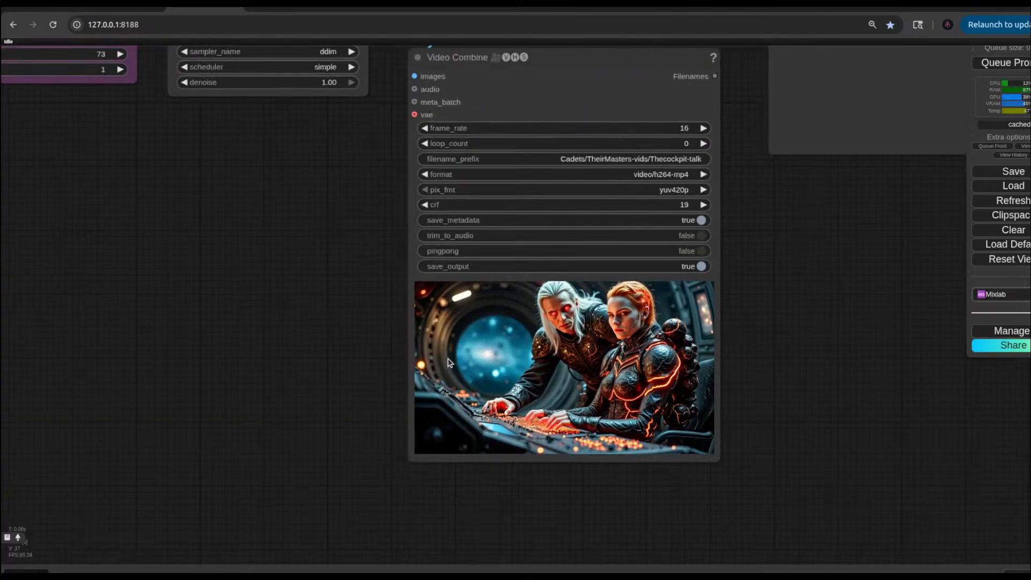
scroll(272, 392, "up", 3)
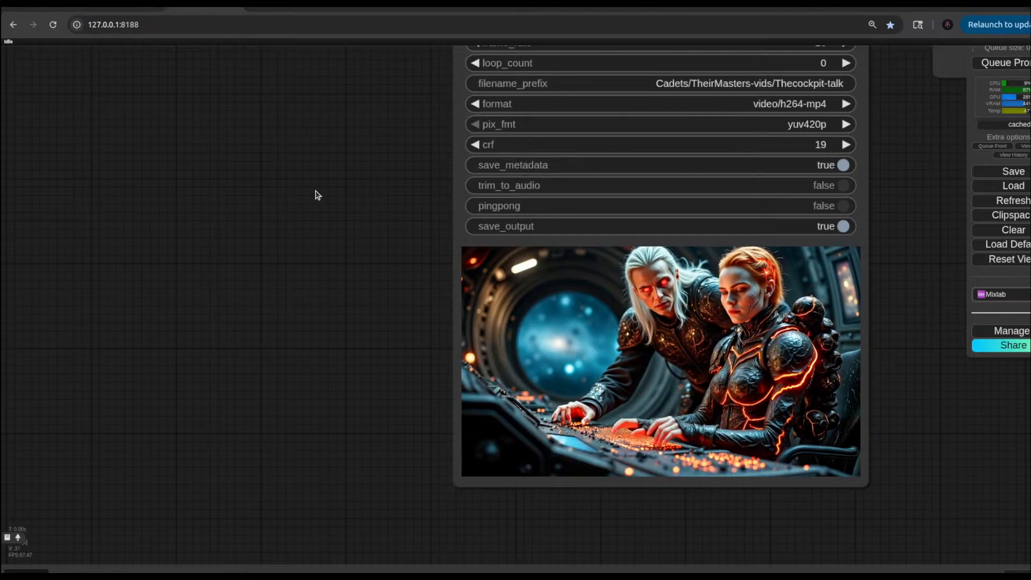
scroll(317, 193, "down", 10)
left_click_drag(317, 193, 868, 170)
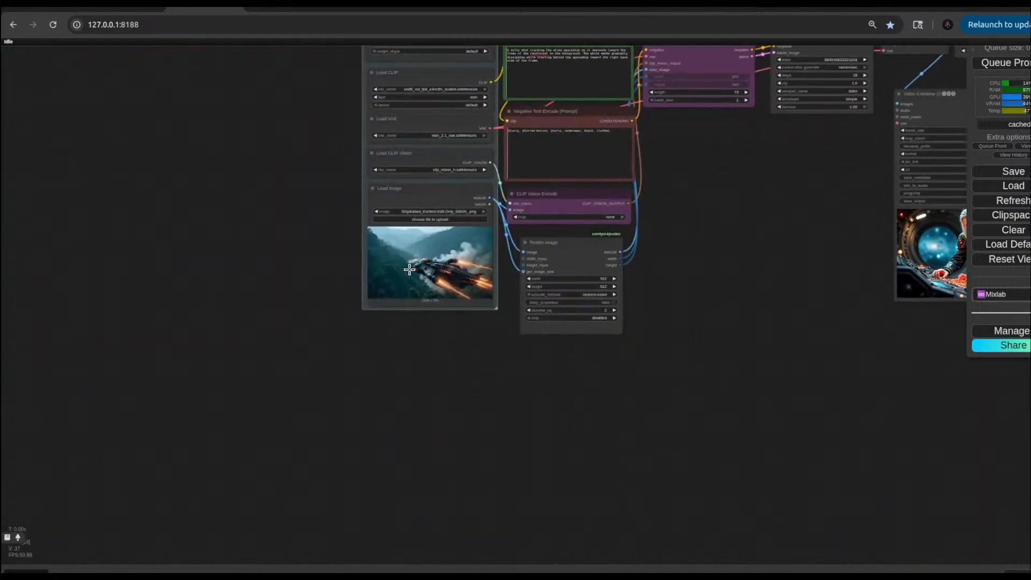
left_click_drag(768, 209, 600, 282)
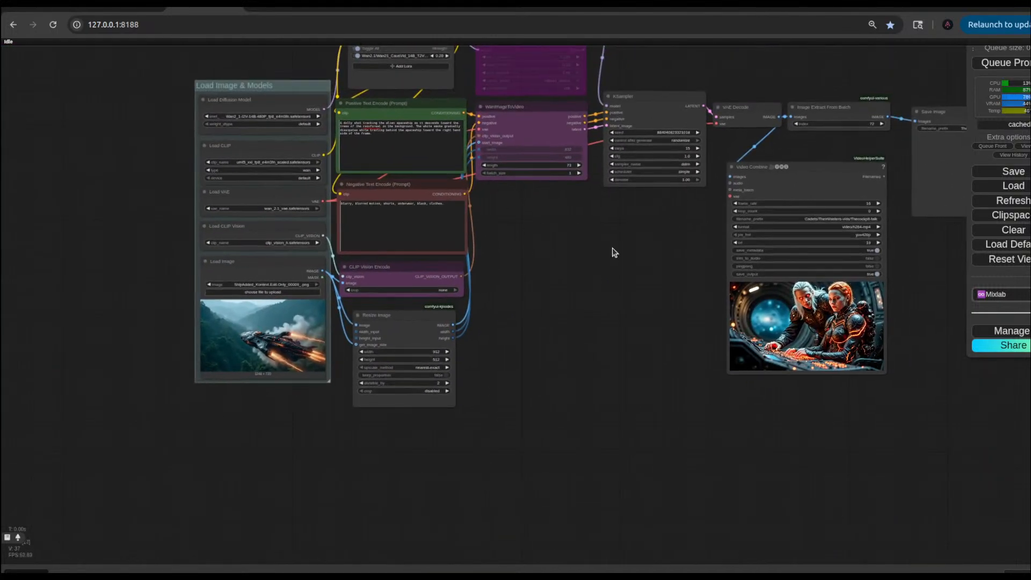
left_click_drag(539, 265, 469, 331)
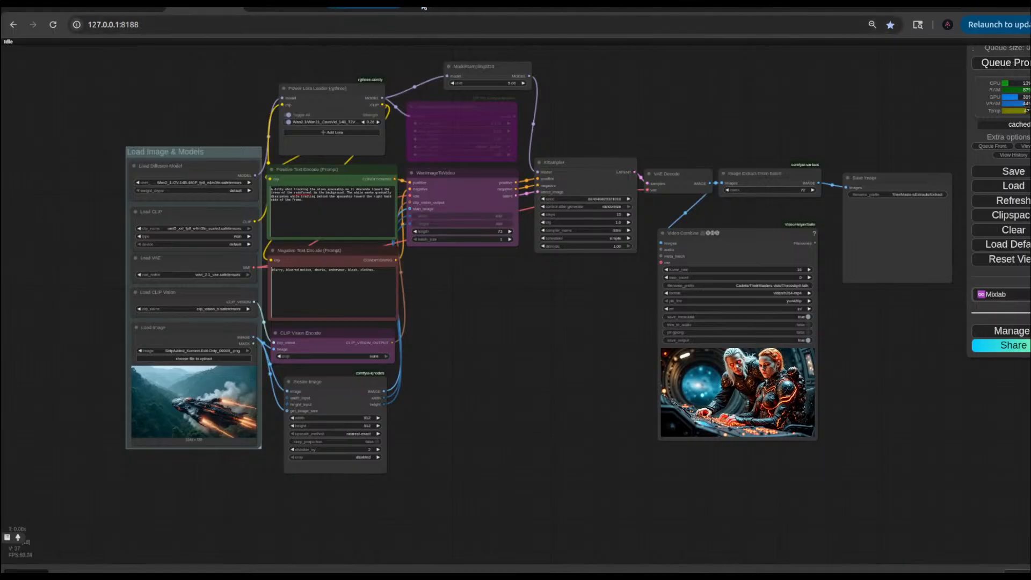
Step: Switch to the Wan 2.1 First & Last Frame workflow and examine its final spaceship video output and image resize nodes
left_click(522, 9)
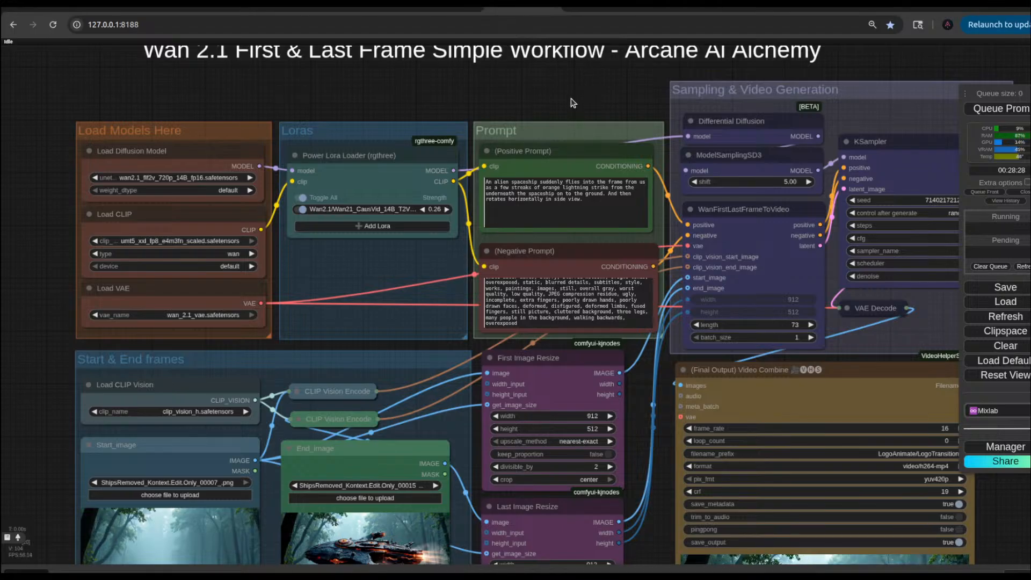
scroll(573, 103, "down", 3)
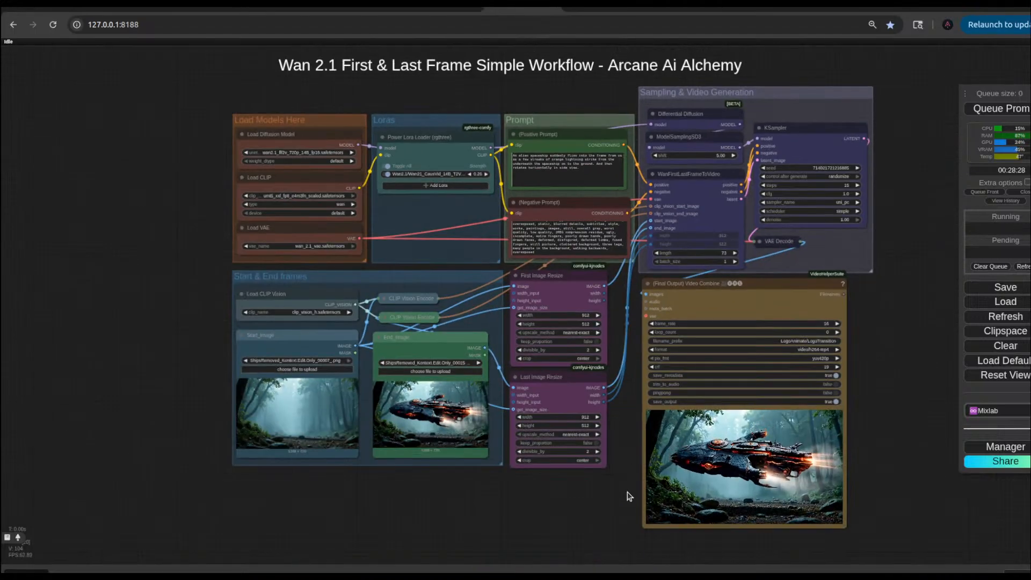
scroll(869, 382, "up", 6)
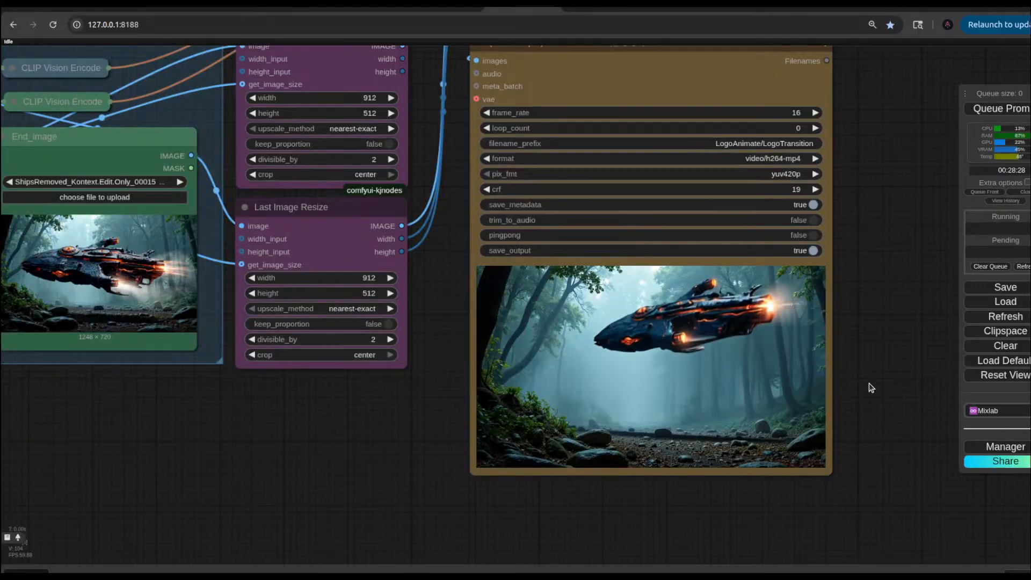
scroll(869, 383, "up", 2)
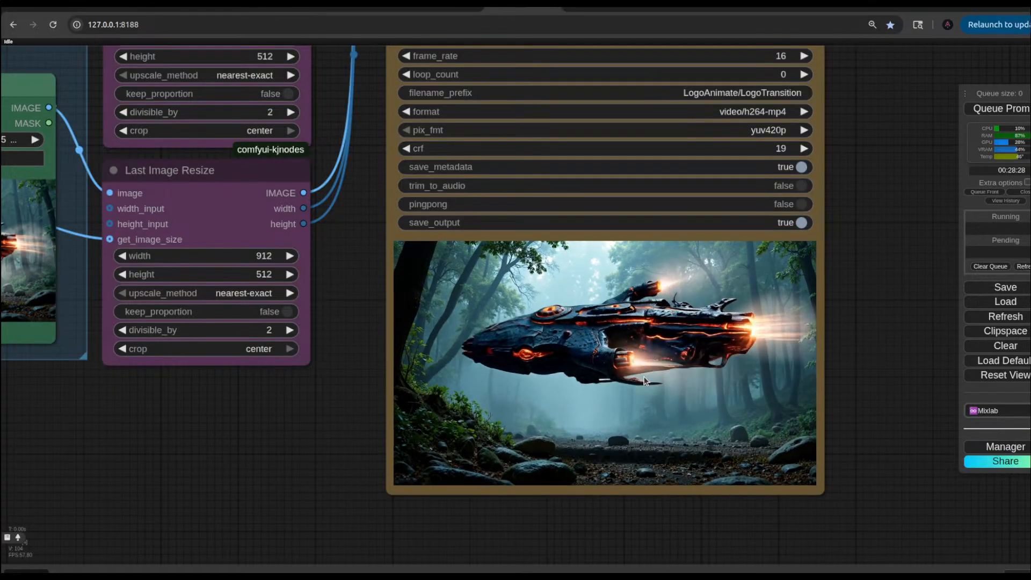
left_click_drag(351, 329, 417, 471)
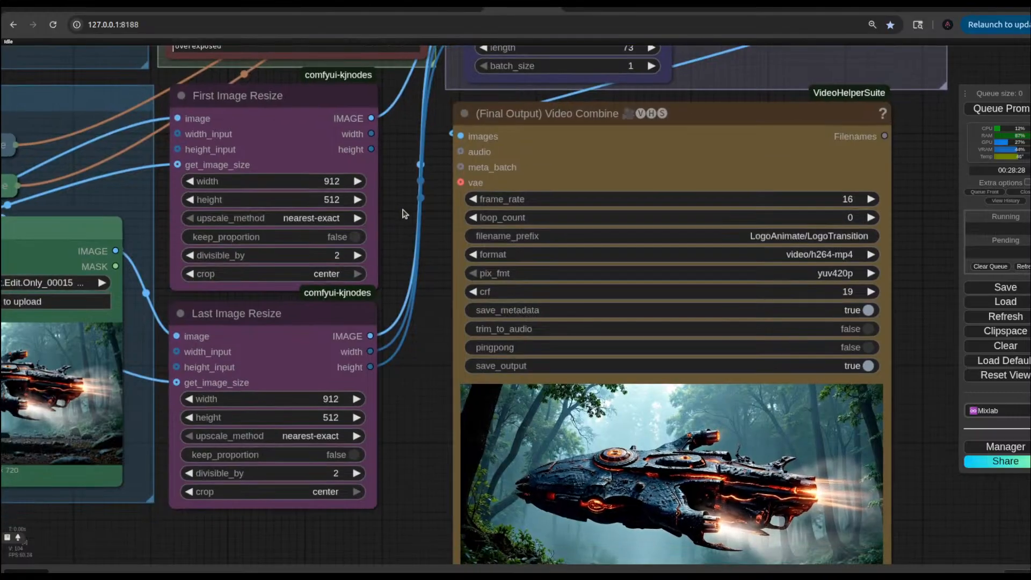
Step: In the positive prompt, replace "us" with "the viewer's perspective." at the end of the opening spaceship sentence
left_click_drag(405, 214, 551, 492)
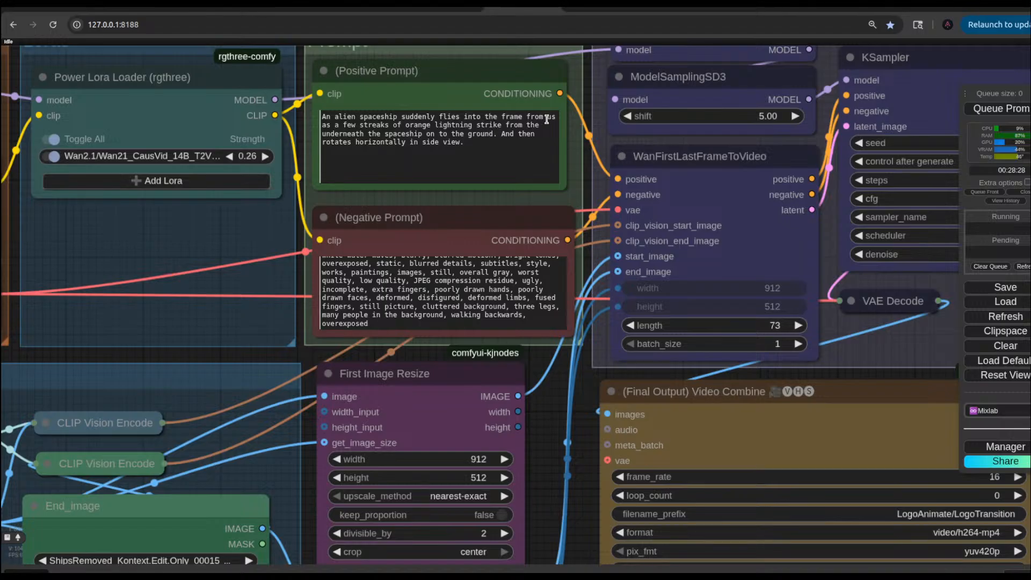
left_click(547, 119)
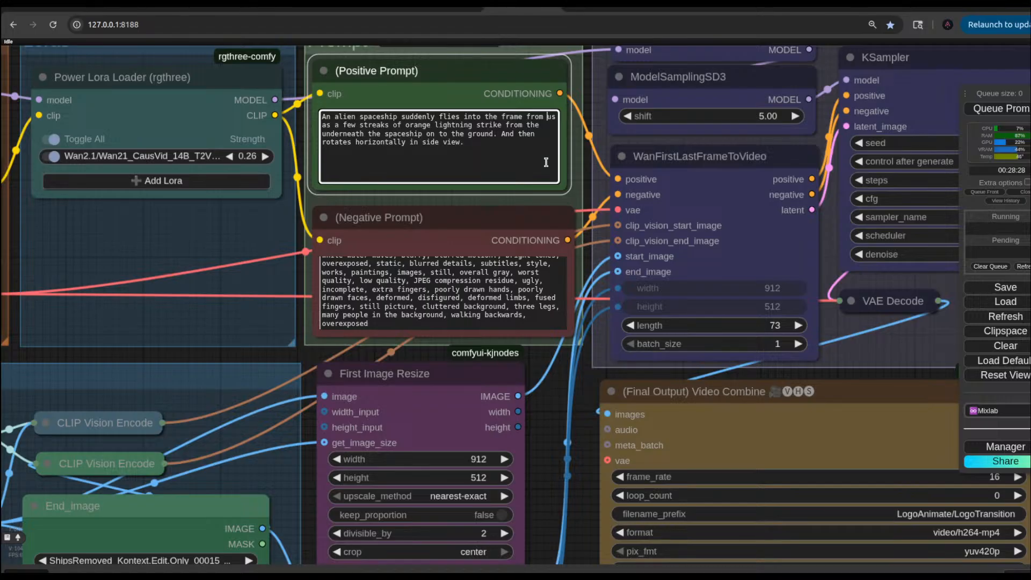
key("Delete")
key("Delete")
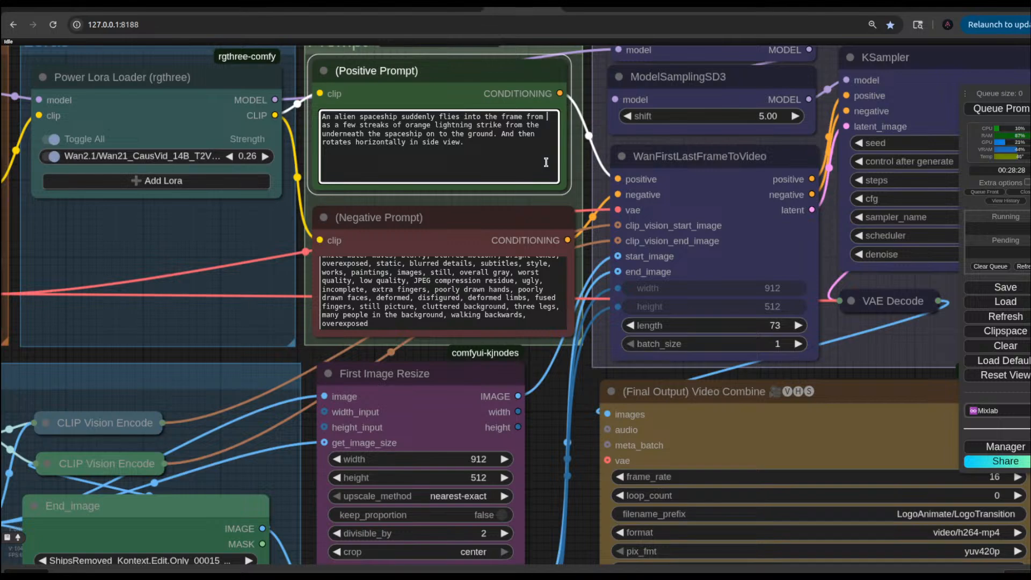
type("the ")
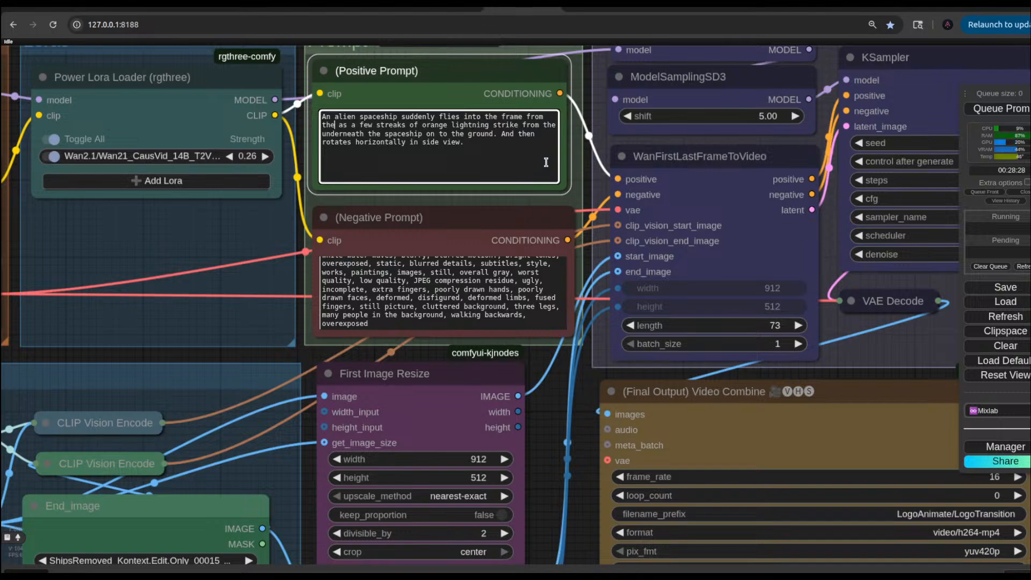
type("viwe")
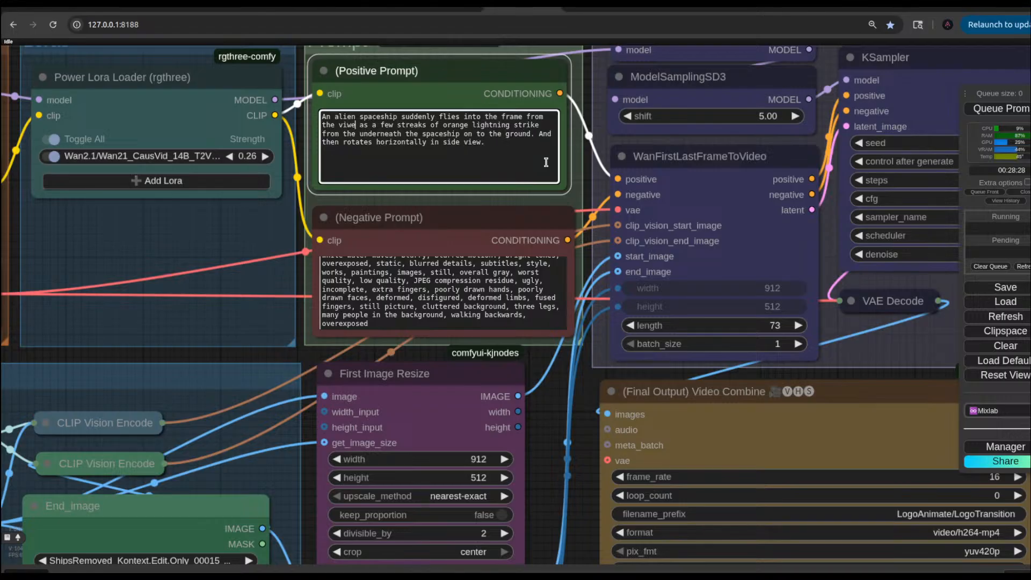
key("BackSpace")
key("BackSpace")
type("ewer")
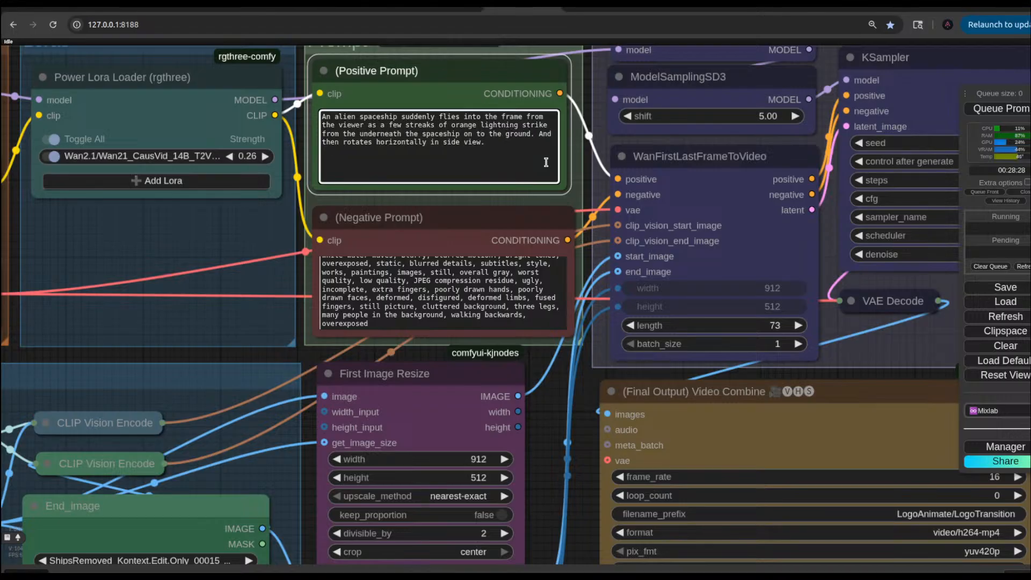
type("'s")
type(" perspe")
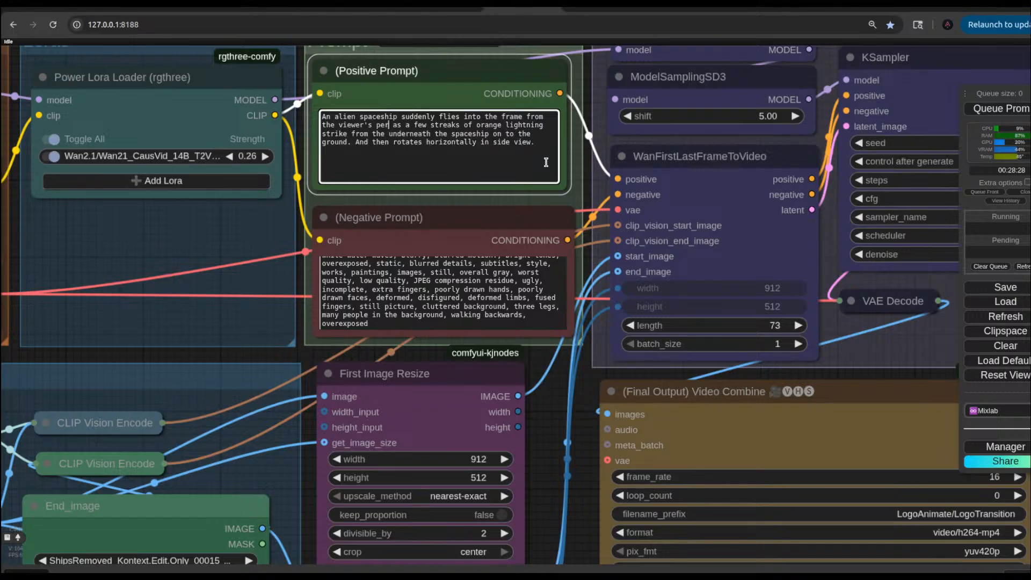
type("cti")
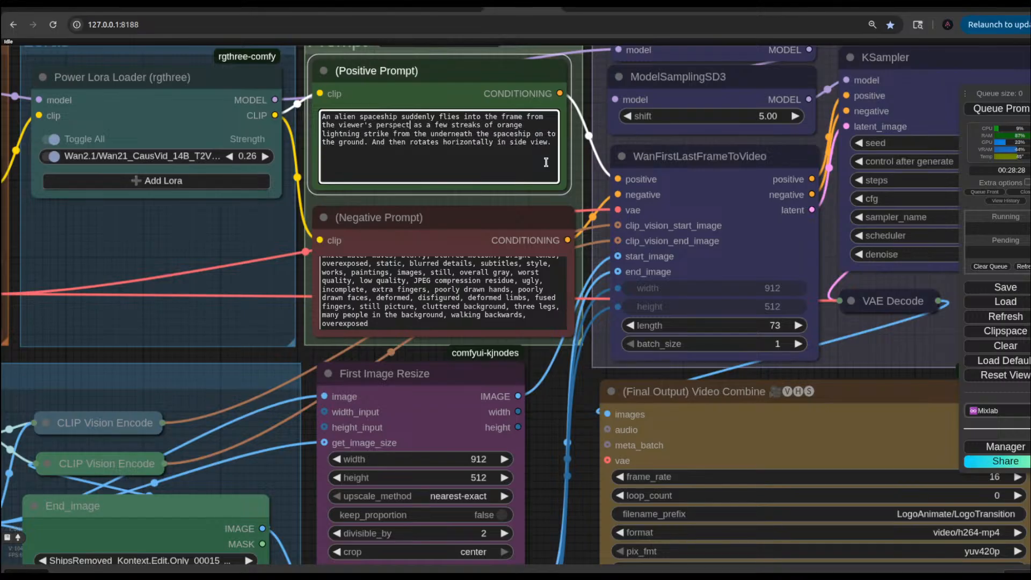
type("ve.")
Step: Replace "as a few" in the positive prompt with "There are" so a new sentence about streaks of orange lightning begins
key("BackSpace")
key("BackSpace")
key("BackSpace")
key("BackSpace")
type("There are")
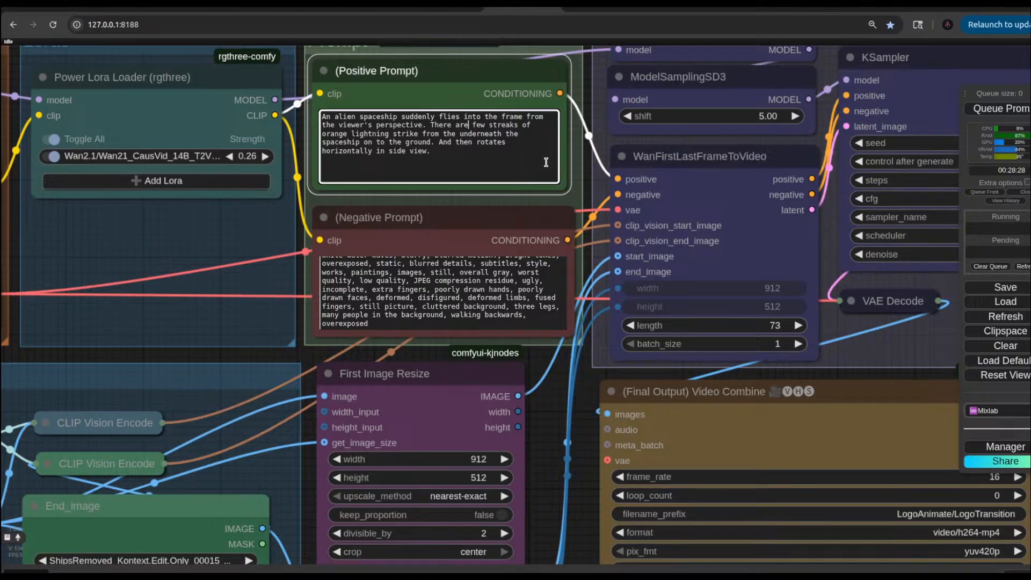
key("Delete")
key("Delete")
key("Delete")
key("Delete")
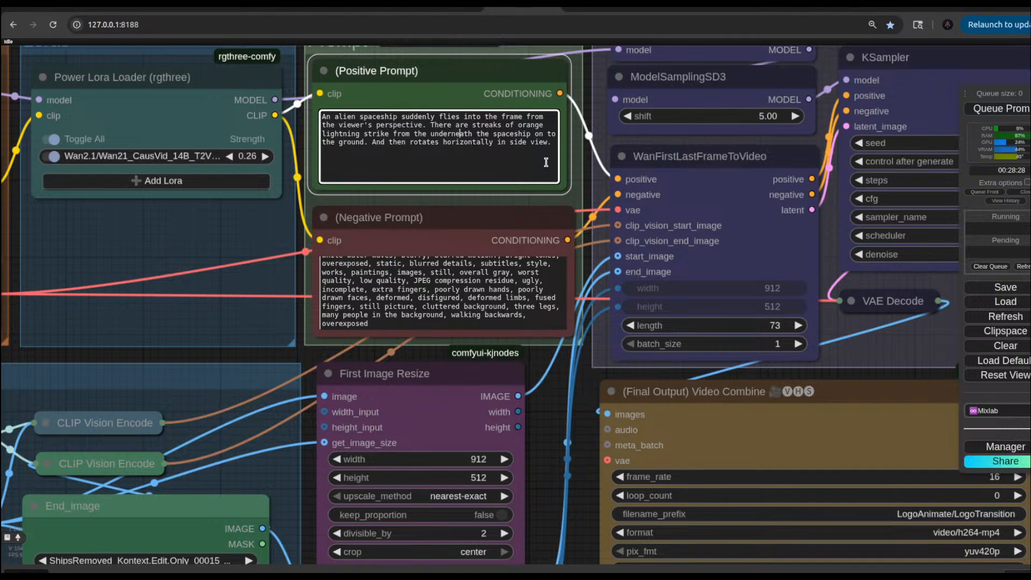
Step: Reword the lightning phrase in the positive prompt to "striking from underneath the spaceship"
key("Left")
key("Left")
key("BackSpace")
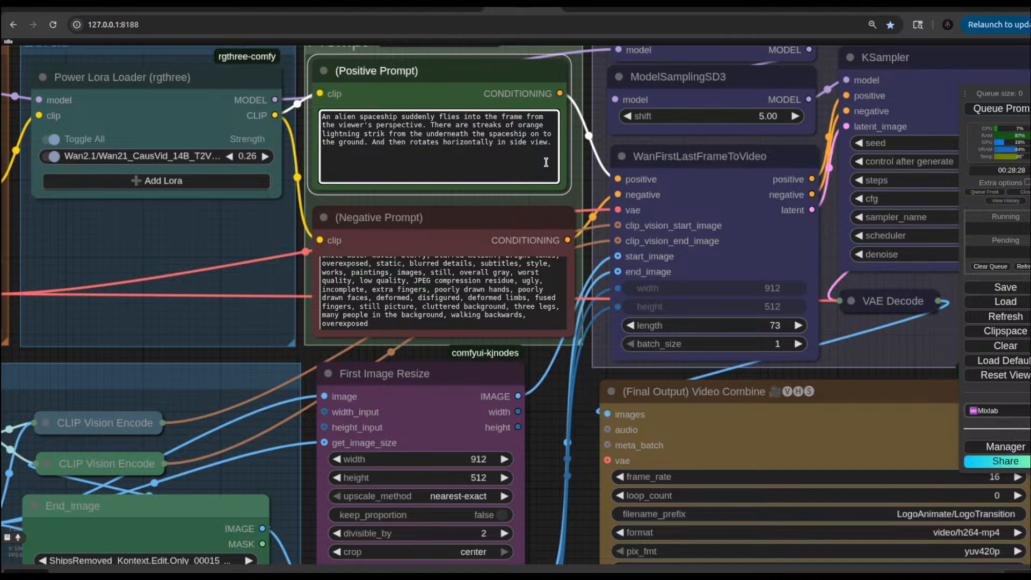
type("ing")
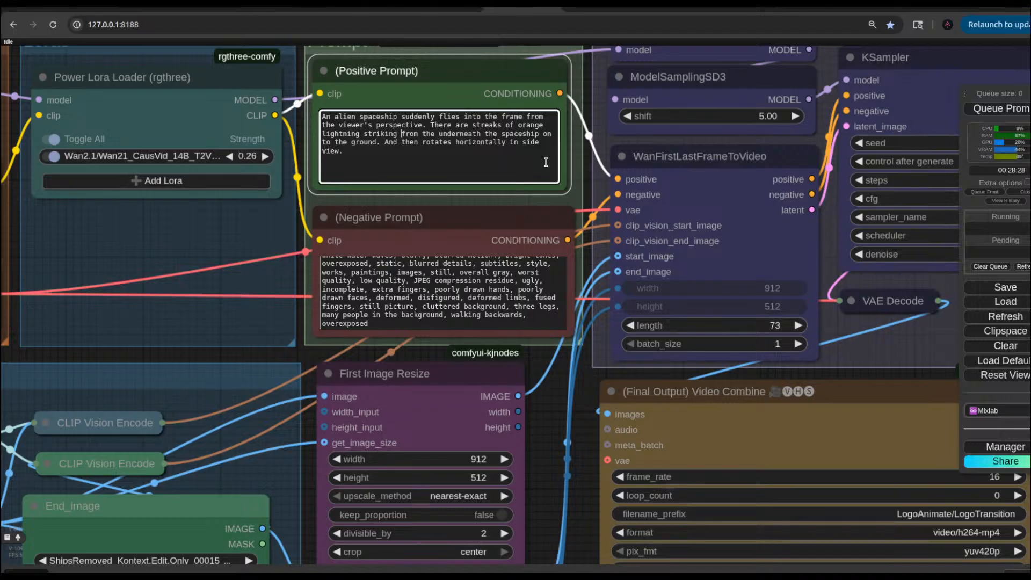
key("Right")
key("Right")
key("Right")
key("Delete")
key("Delete")
key("BackSpace")
key("BackSpace")
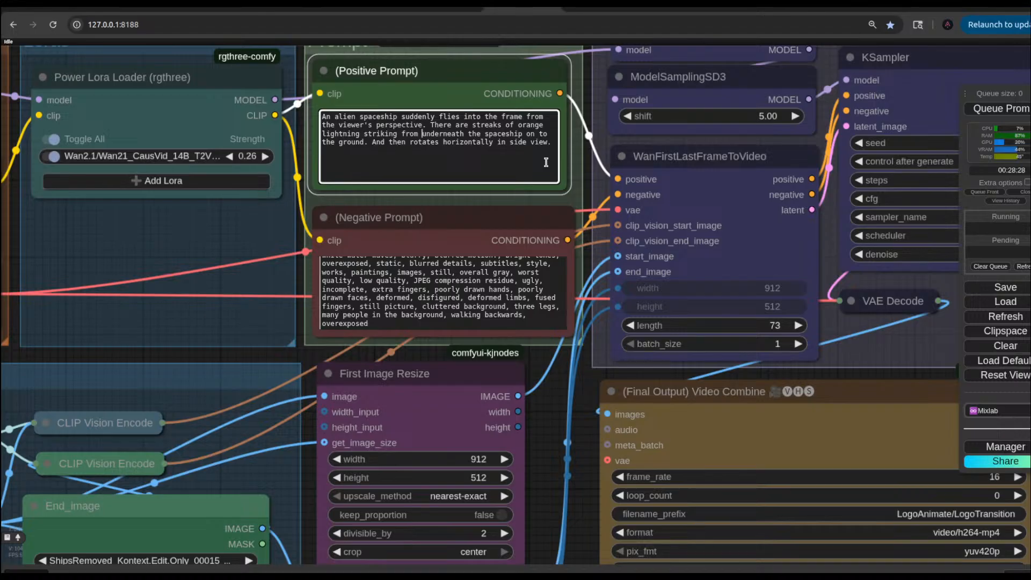
Step: Insert "the spaceship" before "rotates horizontally" in the positive prompt's last sentence
key("Left")
key("Left")
key("Left")
type("the s")
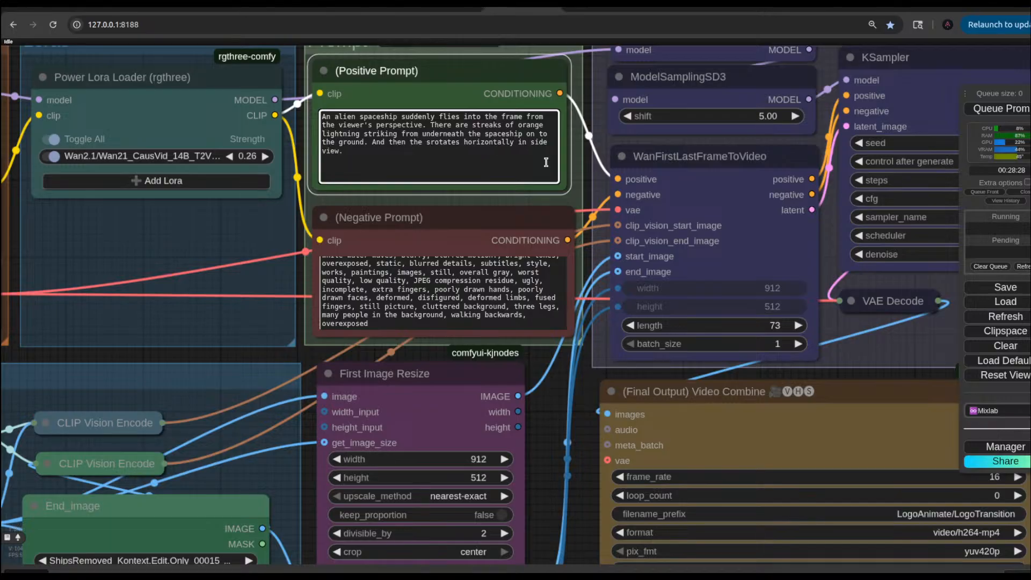
type("paceship")
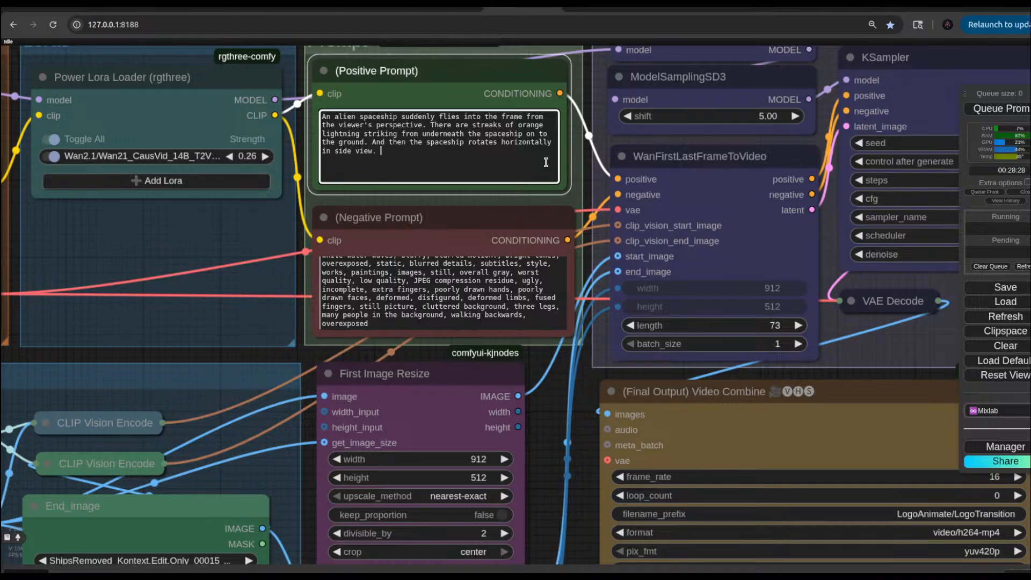
Step: Change "in side view" to "to side view" at the end of the positive prompt and finish editing the text
key("Left")
key("Left")
key("Left")
key("Left")
key("Left")
key("Left")
key("Left")
key("Left")
key("Left")
key("Left")
key("Left")
key("Left")
key("BackSpace")
key("BackSpace")
type("to")
left_click(551, 419)
Step: Examine the start and end frame images, the final video output and the overall First & Last Frame workflow layout
scroll(551, 410, "down", 5)
left_click_drag(551, 411, 610, 217)
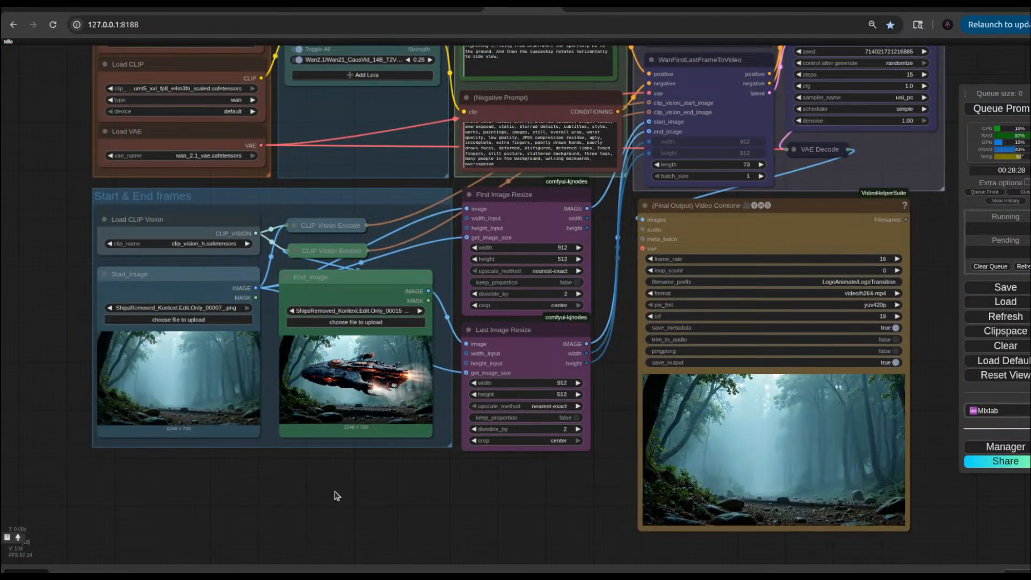
scroll(251, 350, "up", 2)
scroll(251, 350, "down", 10)
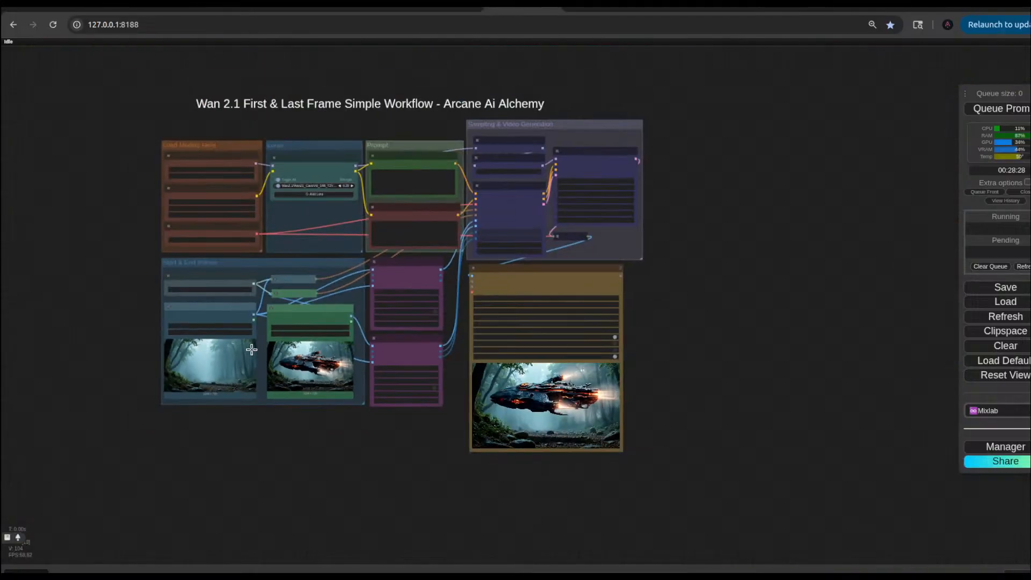
scroll(147, 324, "up", 6)
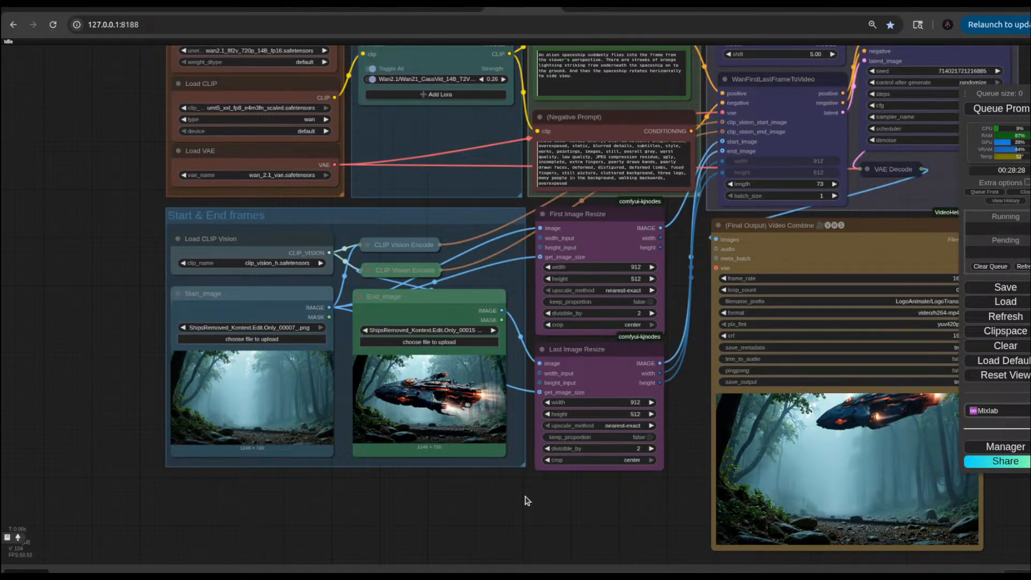
left_click_drag(519, 511, 509, 549)
scroll(542, 451, "down", 4)
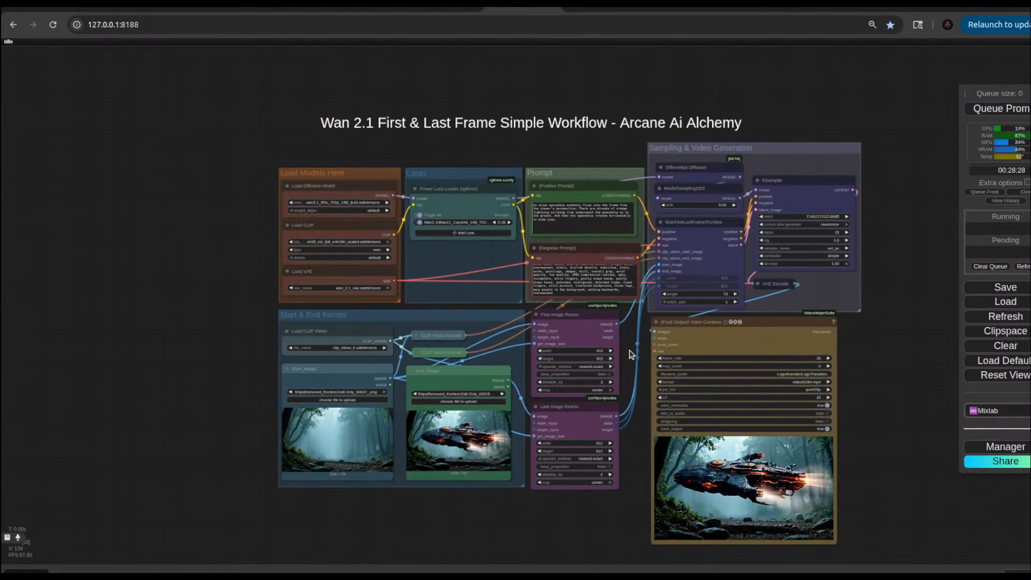
left_click_drag(630, 353, 648, 437)
scroll(624, 274, "up", 5)
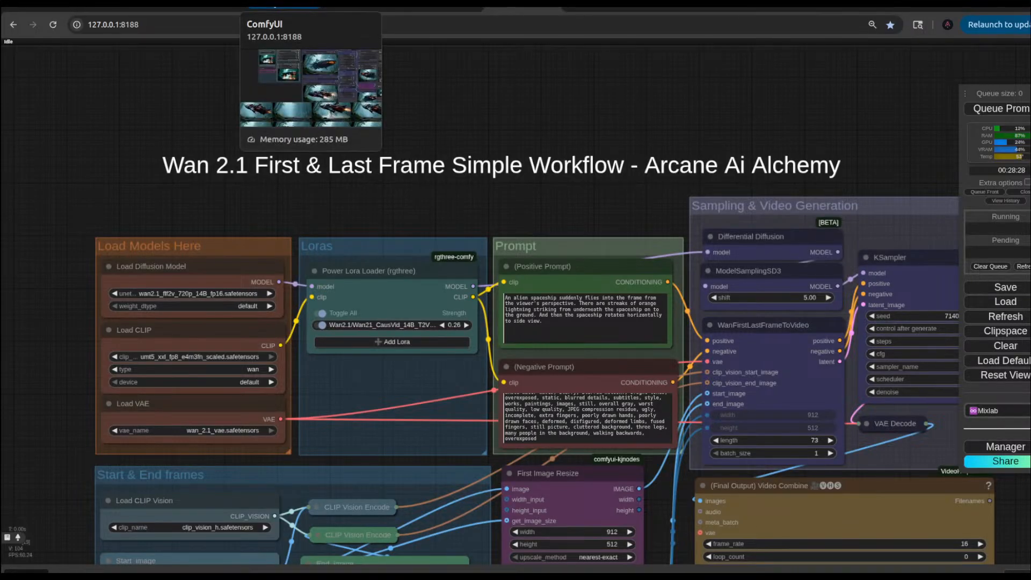
Step: Switch to the WanImageToVideo workflow and examine its node layout and the loaded spaceship source image
left_click(195, 8)
left_click_drag(408, 386, 582, 329)
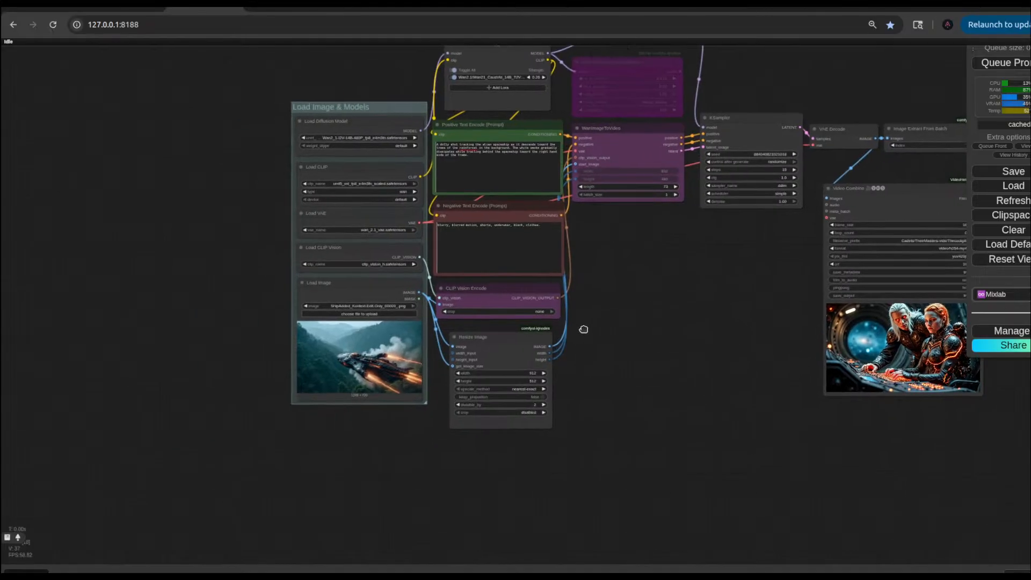
left_click_drag(665, 269, 596, 375)
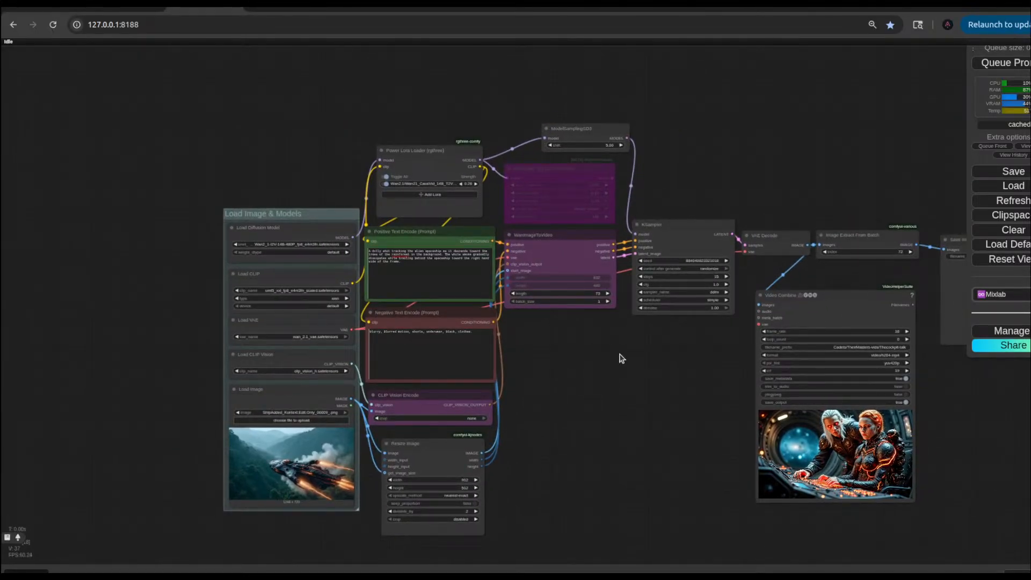
left_click_drag(613, 404, 665, 304)
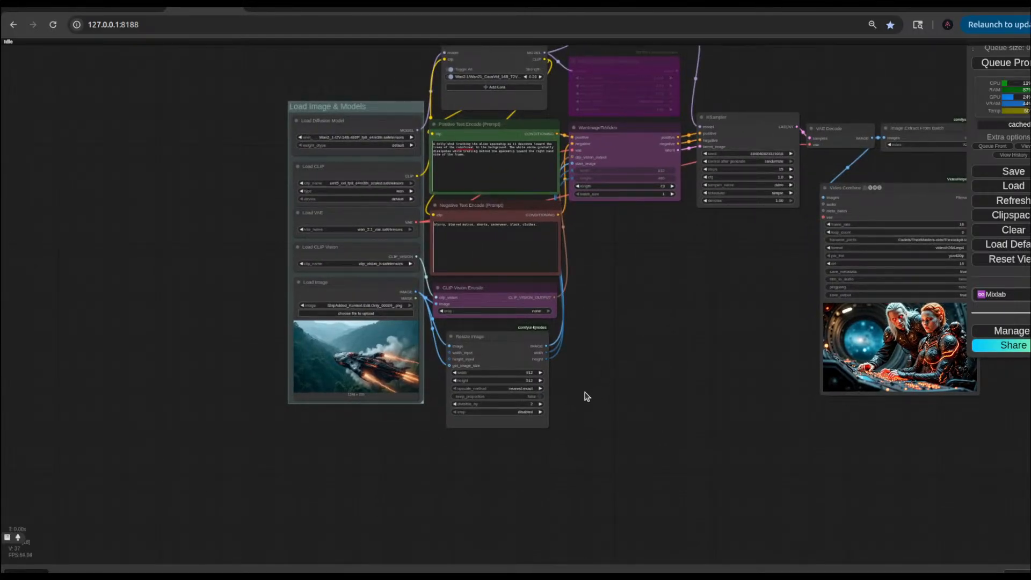
scroll(342, 383, "up", 5)
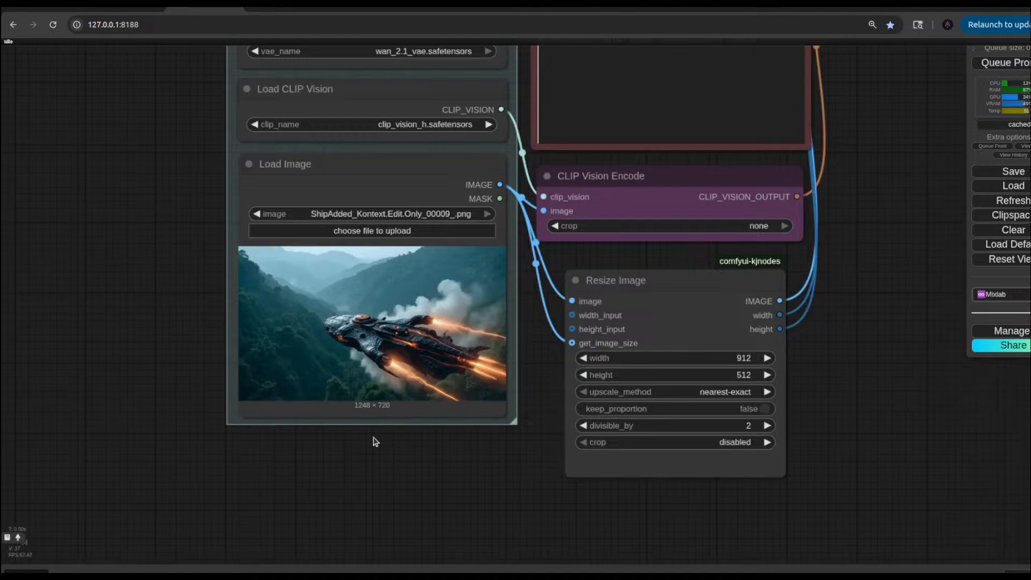
Step: Queue the WanImageToVideo workflow to generate a video from ShipAdded_Kontext.Edit.Only_00009_.png
left_click_drag(933, 106, 807, 307)
left_click_drag(875, 305, 811, 351)
scroll(702, 354, "down", 5)
left_click_drag(964, 110, 896, 117)
left_click(979, 68)
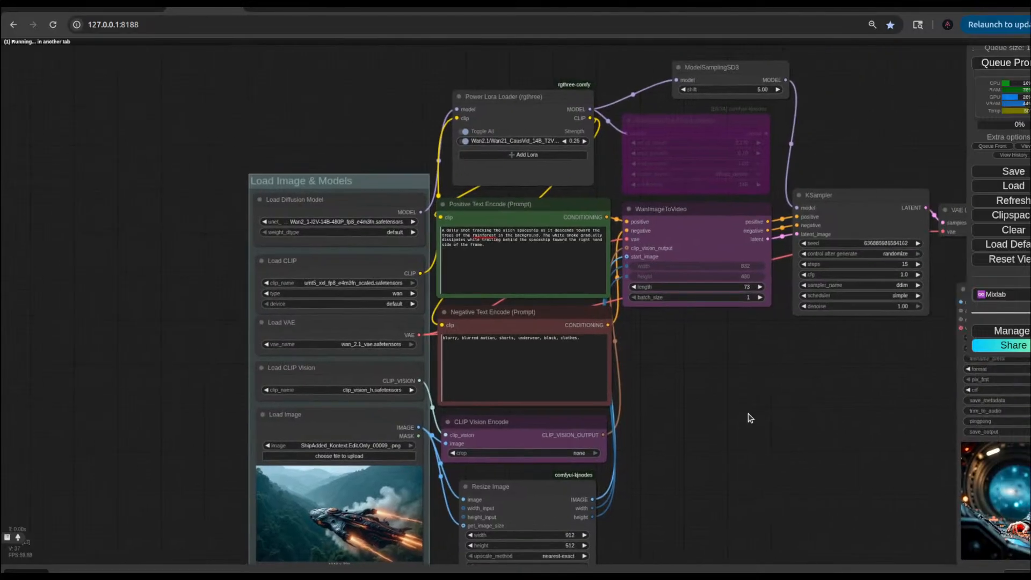
left_click_drag(751, 418, 692, 321)
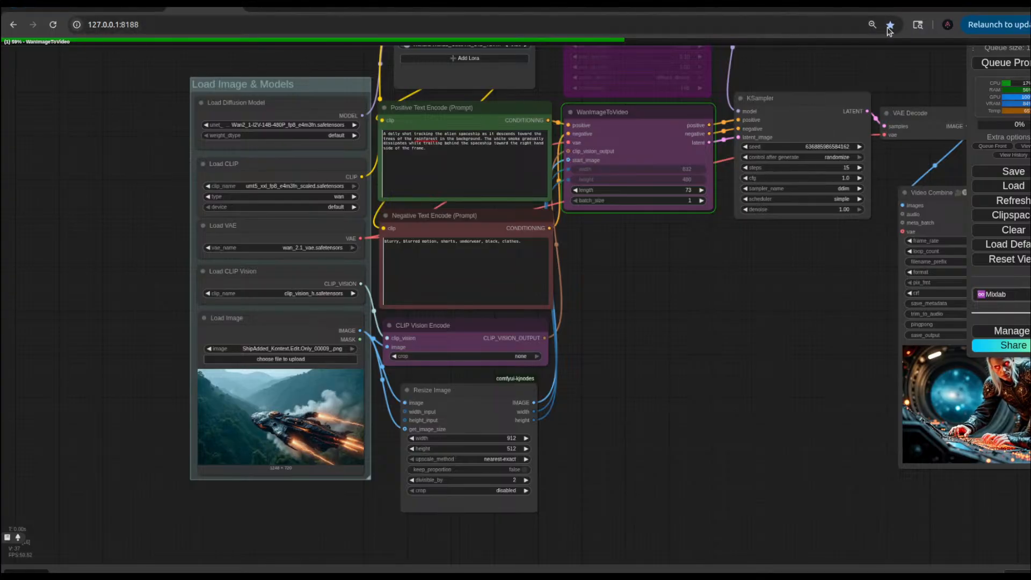
Step: Switch to ChatGPT, look over the Space Elves Story chat, and open the beginning of the Space Elves Story Idea chat
left_click(918, 8)
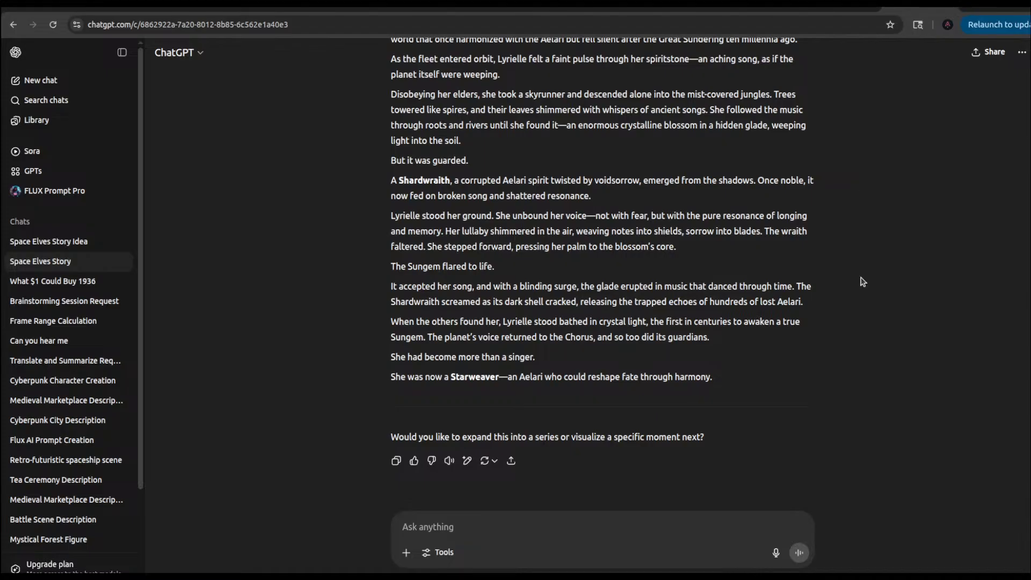
scroll(838, 359, "up", 6)
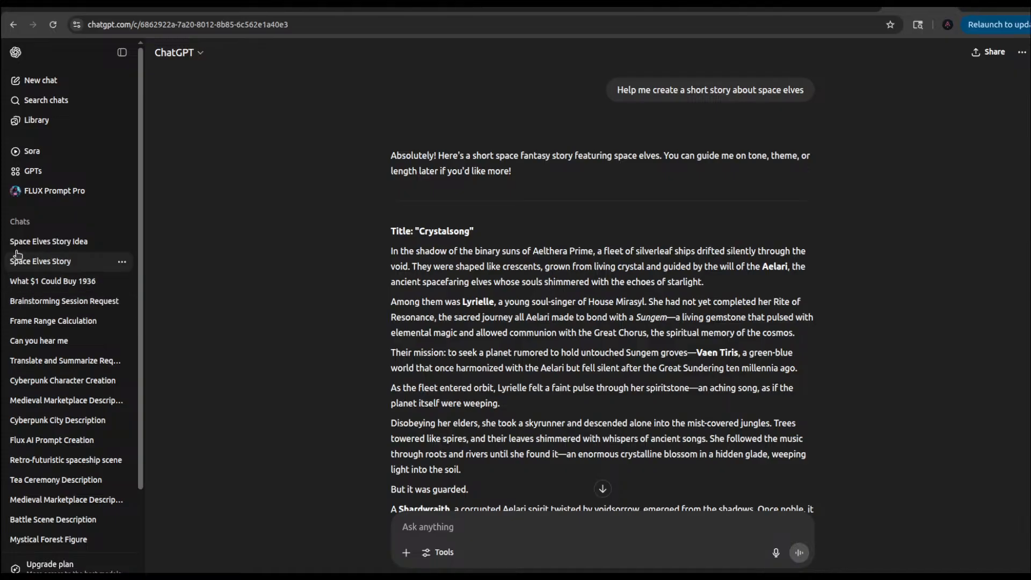
left_click(62, 242)
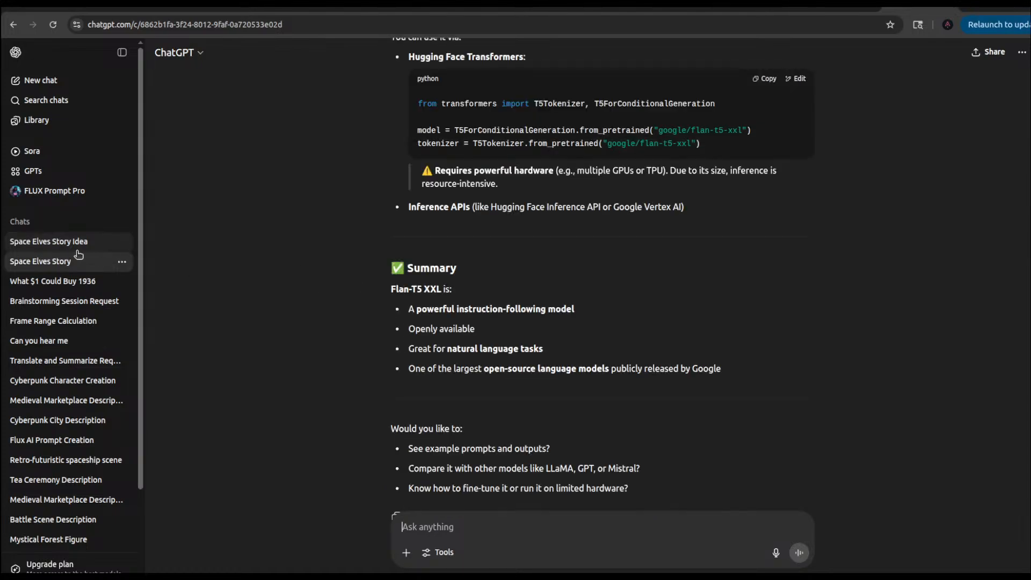
scroll(79, 254, "down", 2)
scroll(460, 288, "up", 15)
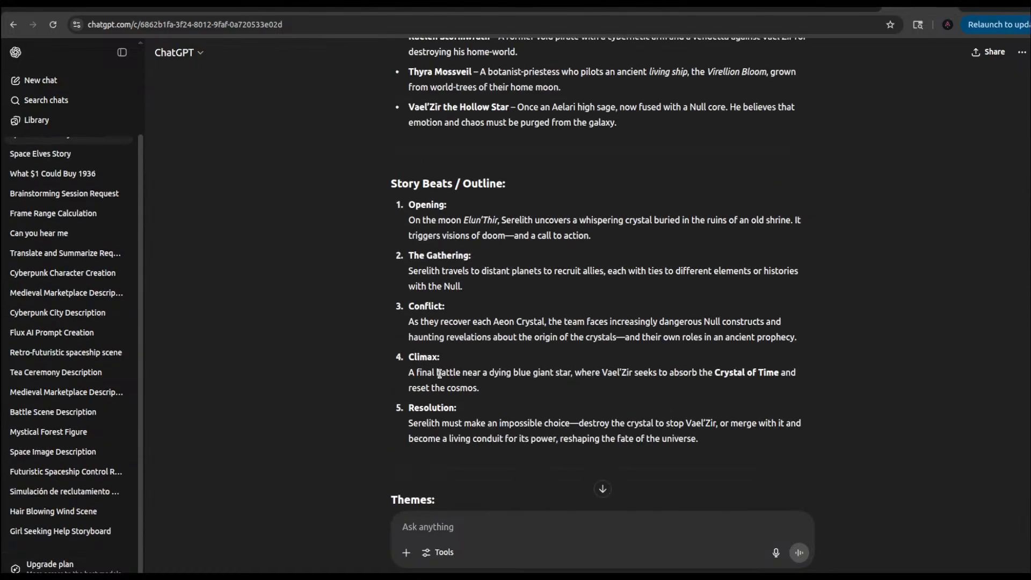
scroll(439, 373, "up", 10)
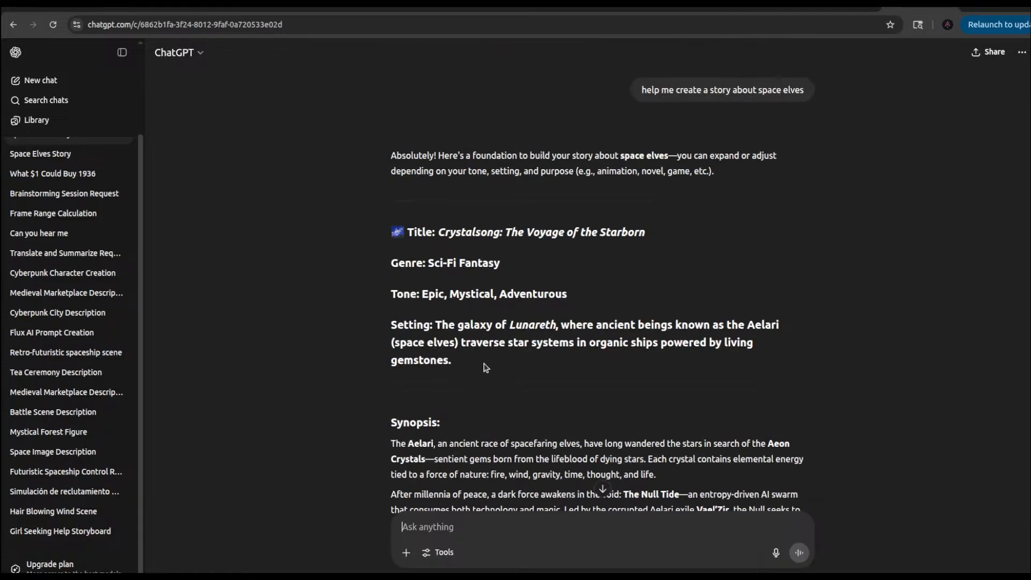
Step: Read through the space elves story's synopsis, key characters, story beats and themes
scroll(486, 367, "down", 2)
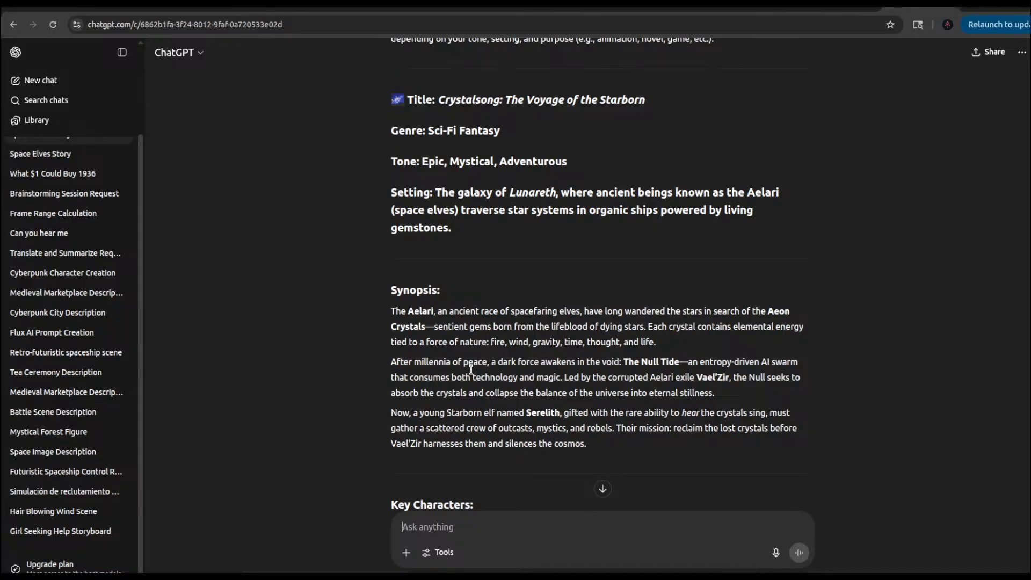
scroll(478, 366, "down", 5)
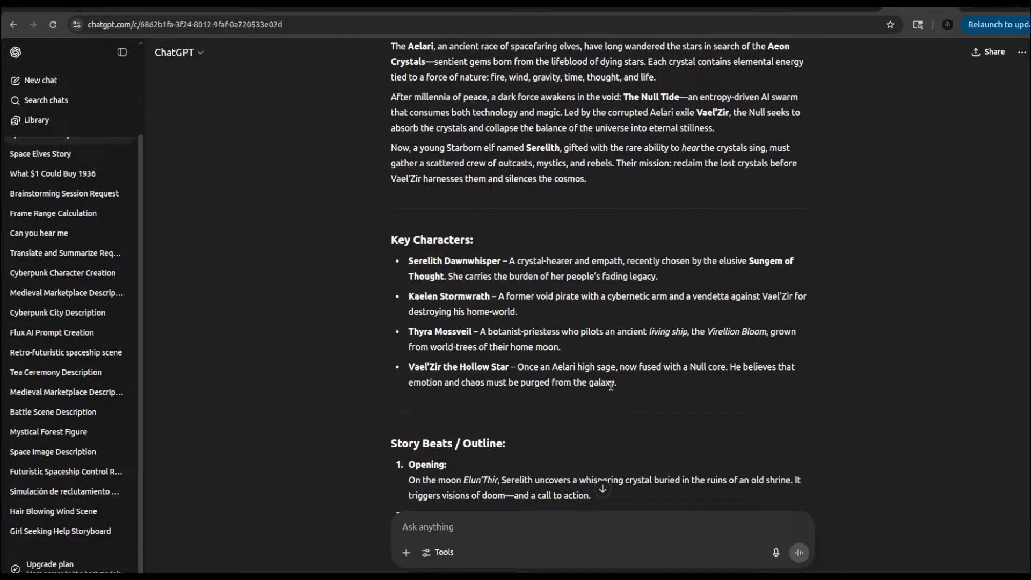
scroll(611, 386, "down", 4)
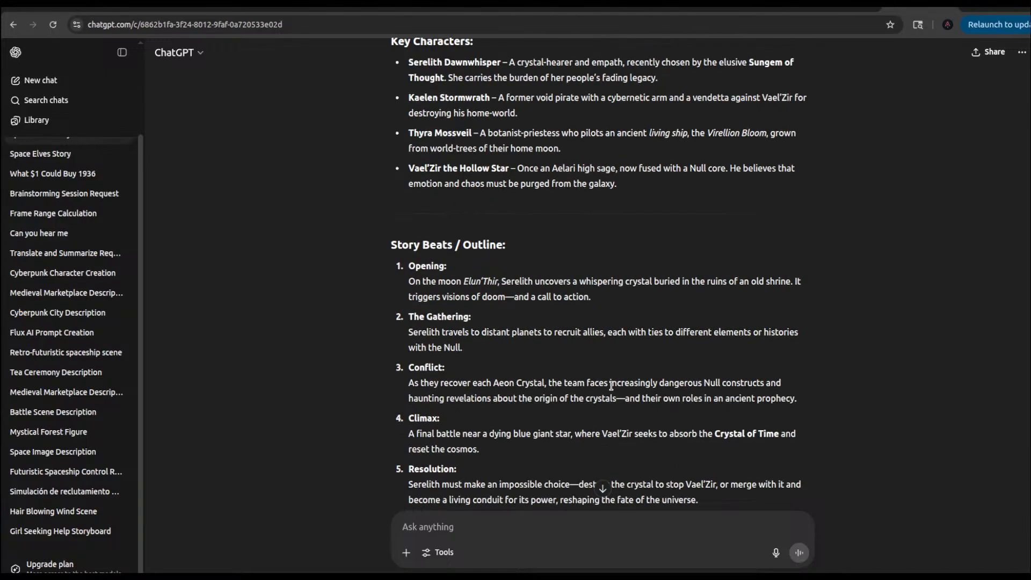
scroll(611, 386, "down", 4)
scroll(611, 386, "up", 4)
scroll(611, 386, "down", 4)
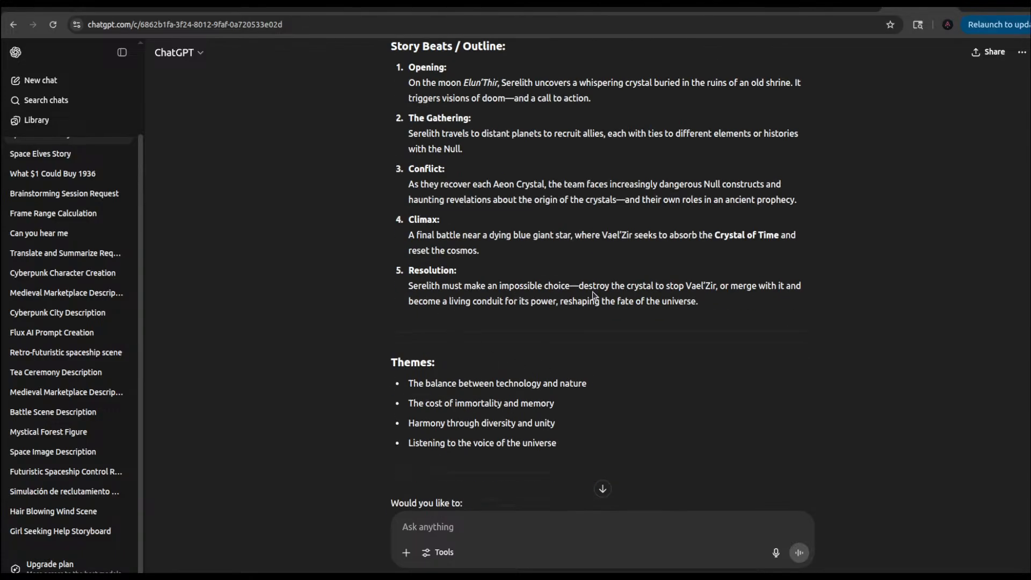
Step: Reread the space elves story's synopsis, key characters, story beats, themes and the suggested follow-ups
scroll(669, 310, "up", 1)
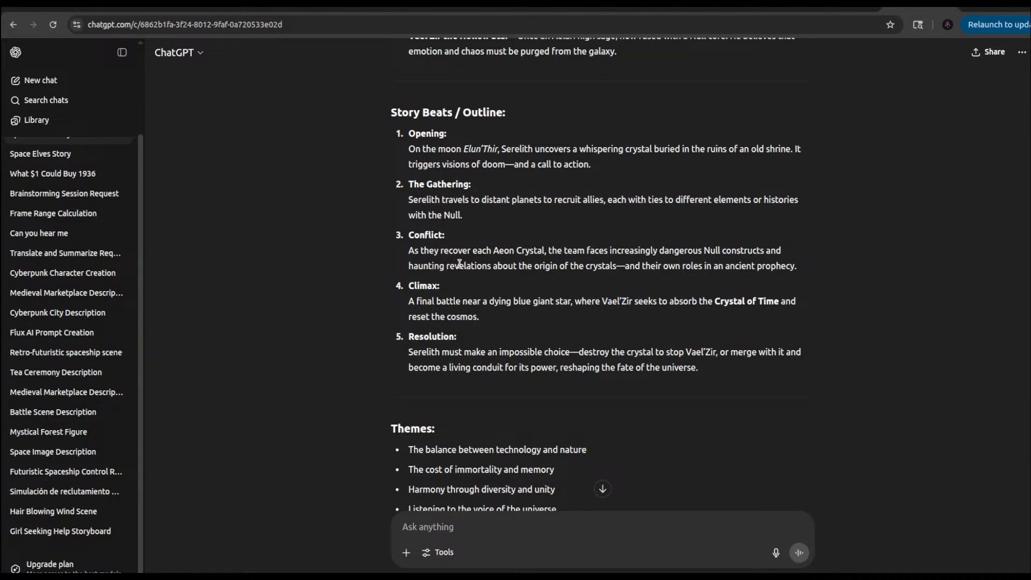
scroll(444, 261, "up", 3)
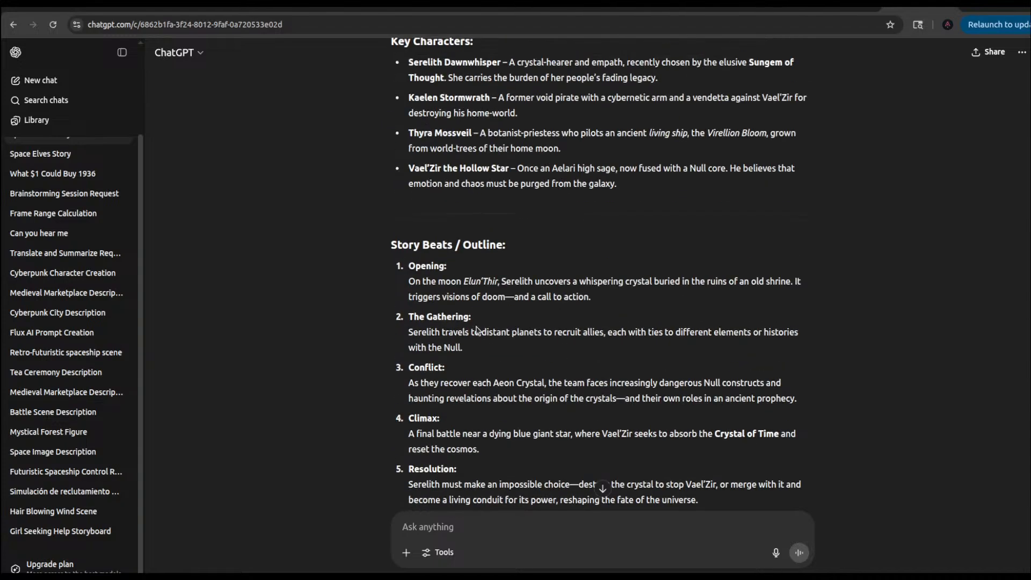
scroll(477, 330, "up", 6)
scroll(531, 341, "down", 4)
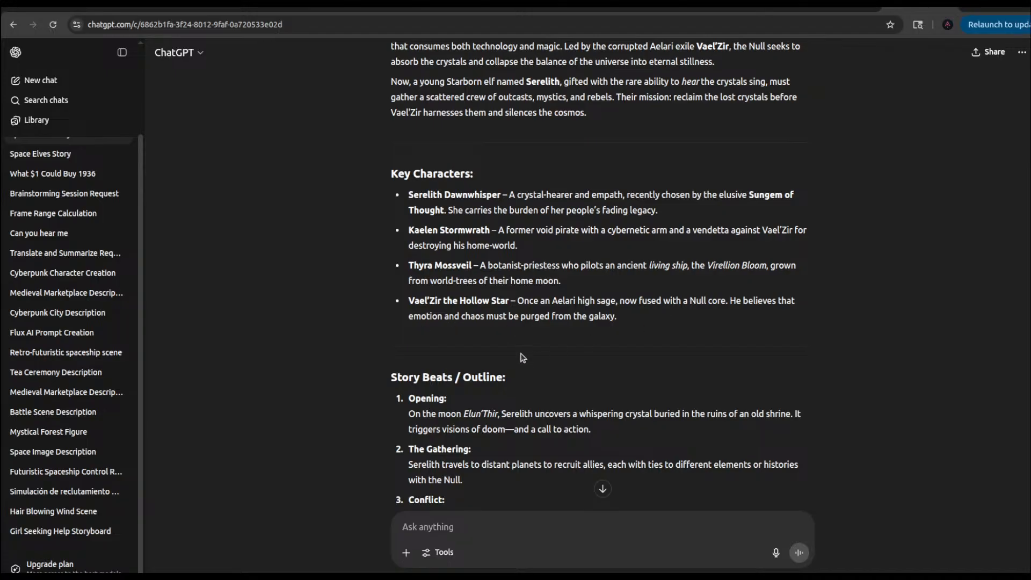
scroll(459, 351, "down", 3)
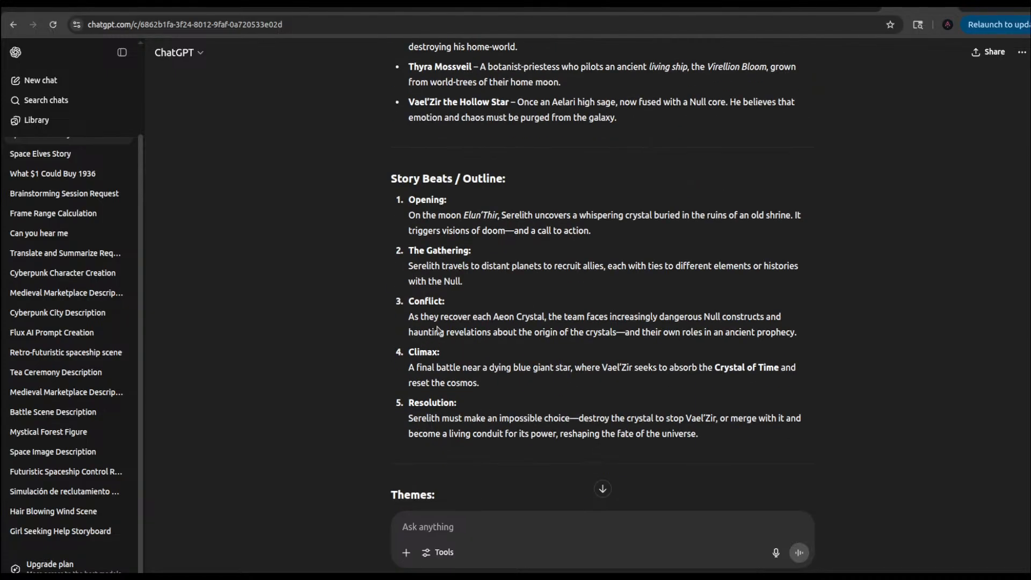
scroll(506, 330, "down", 3)
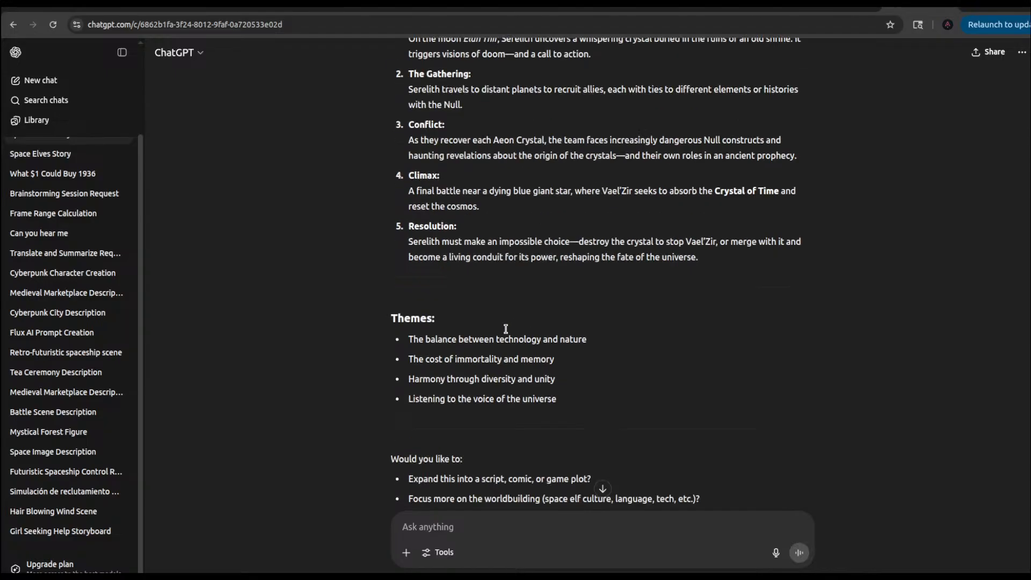
scroll(506, 330, "up", 8)
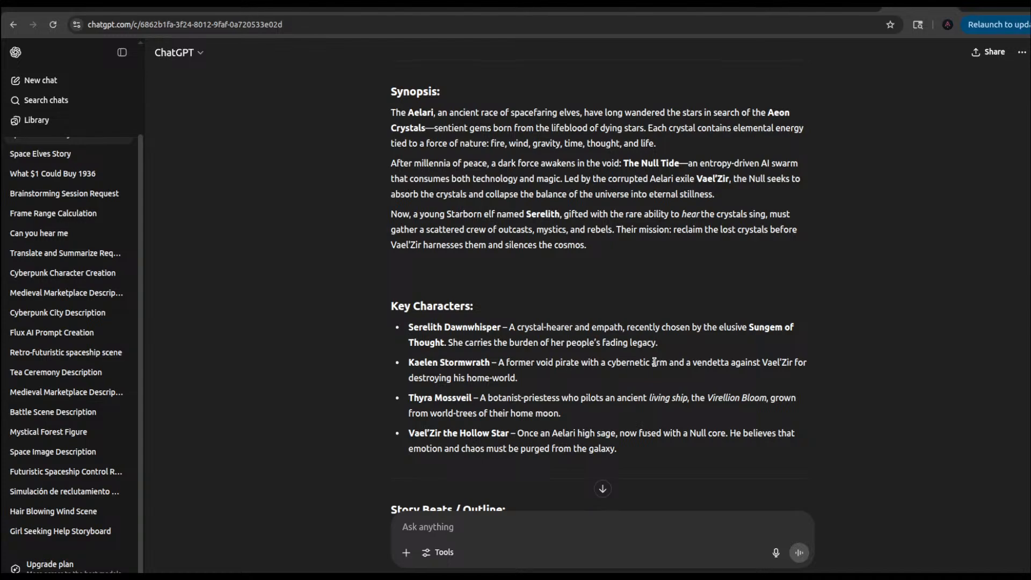
scroll(527, 342, "down", 9)
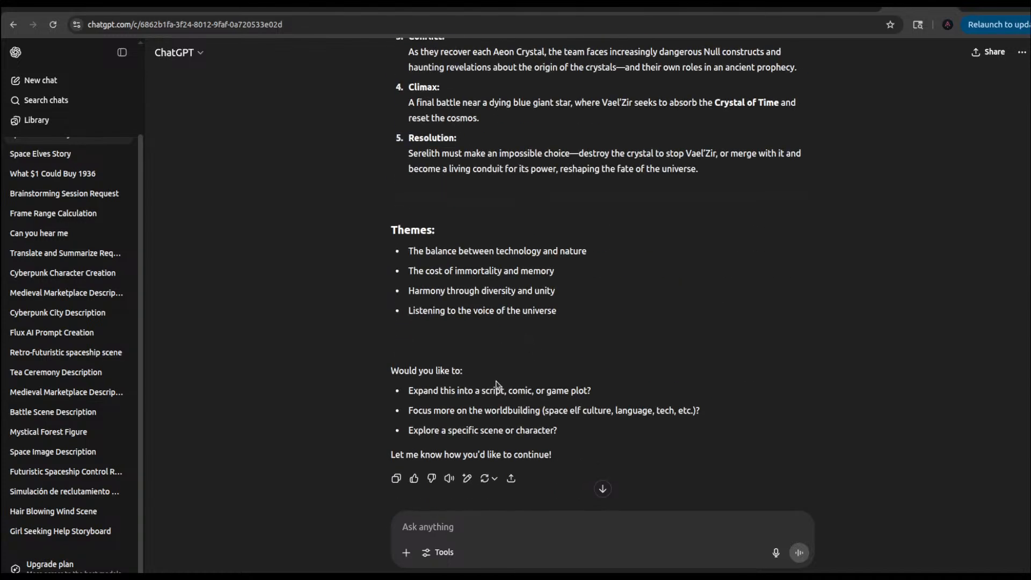
scroll(606, 341, "up", 3)
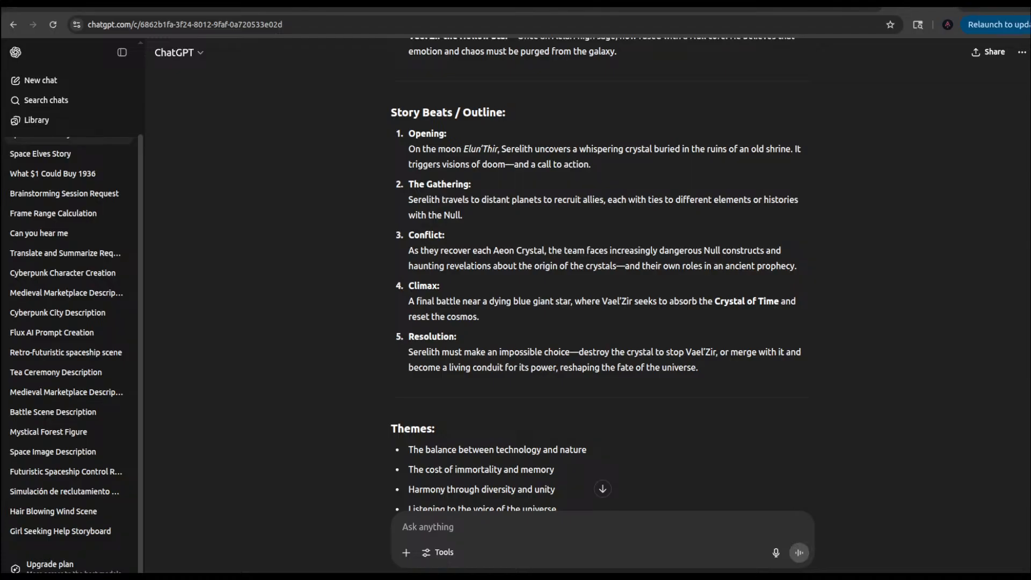
Step: Switch to the image viewer and look through the battle images from Warrior_00386_.png to Warrior_00398_.png
key("alt+Tab")
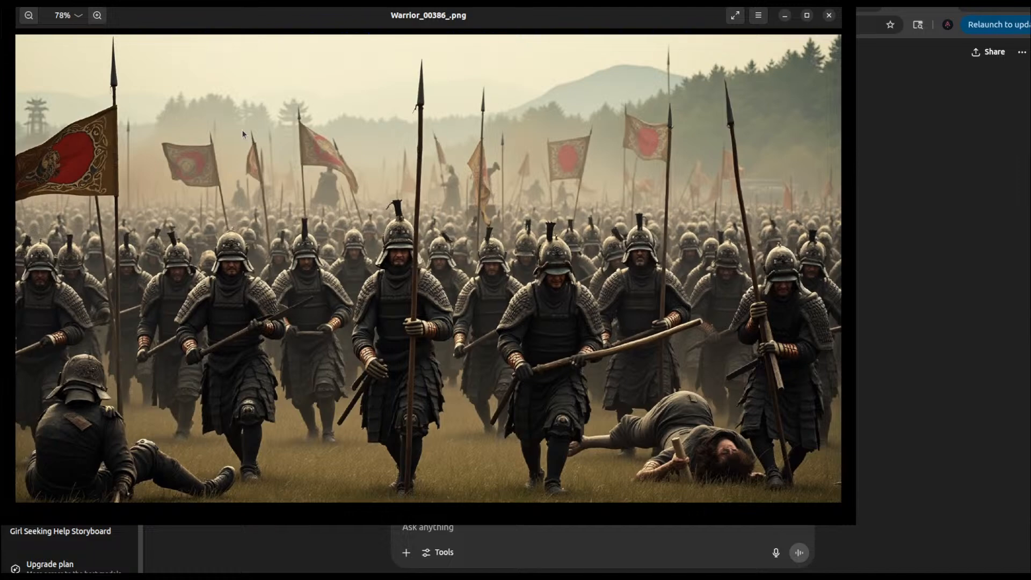
left_click(826, 270)
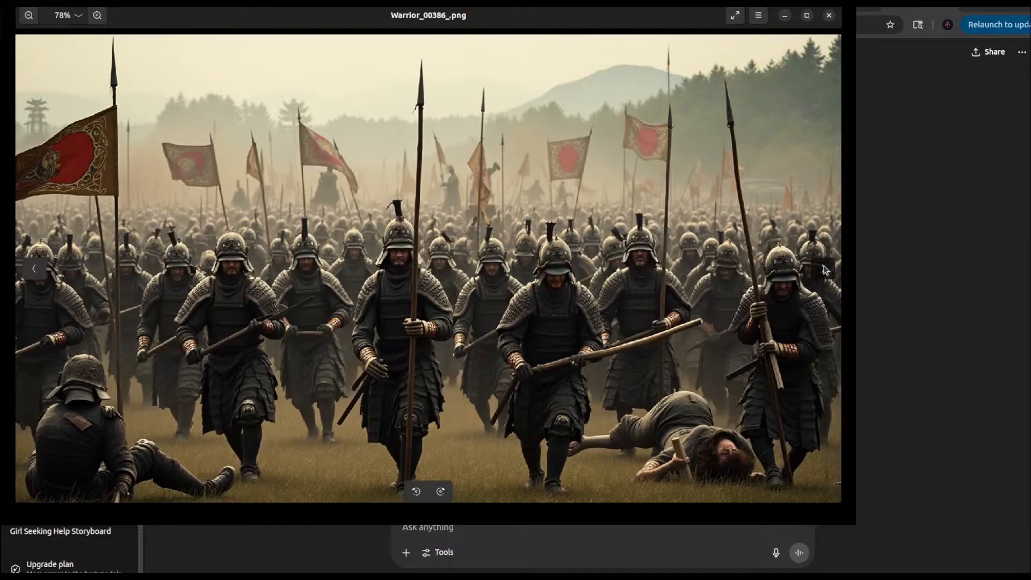
left_click(825, 270)
left_click(824, 271)
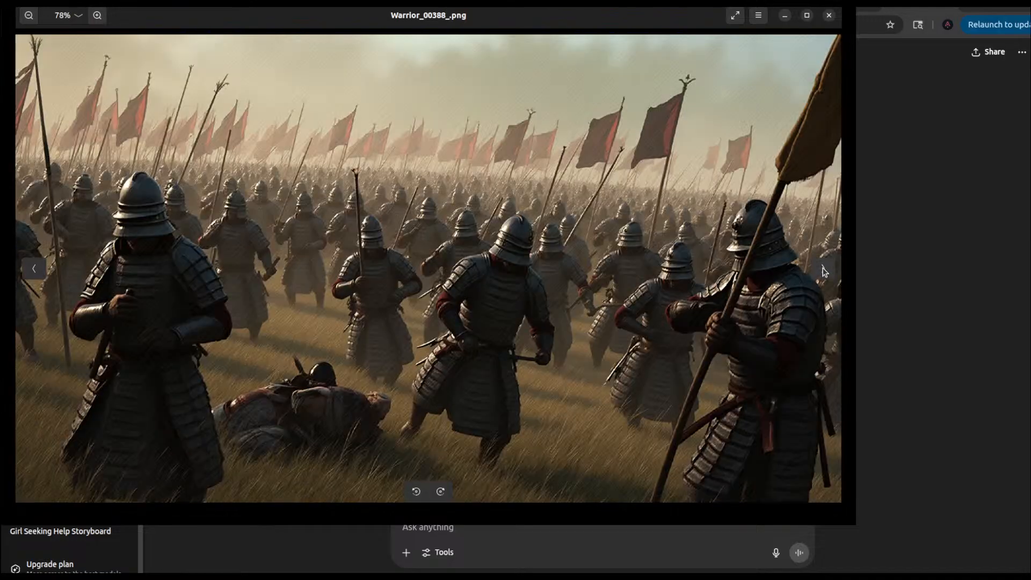
left_click(826, 270)
left_click(826, 271)
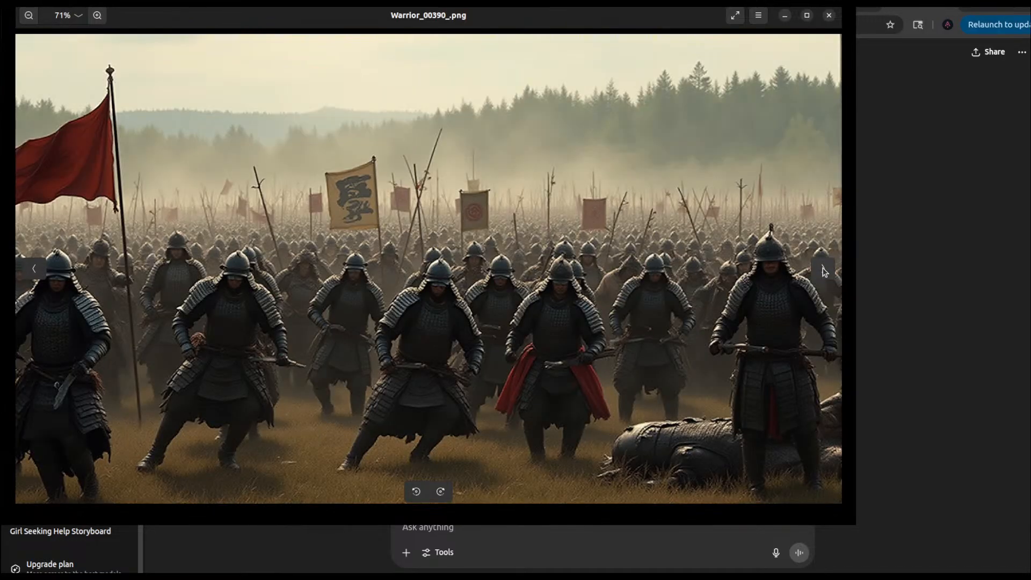
left_click(825, 271)
left_click(825, 272)
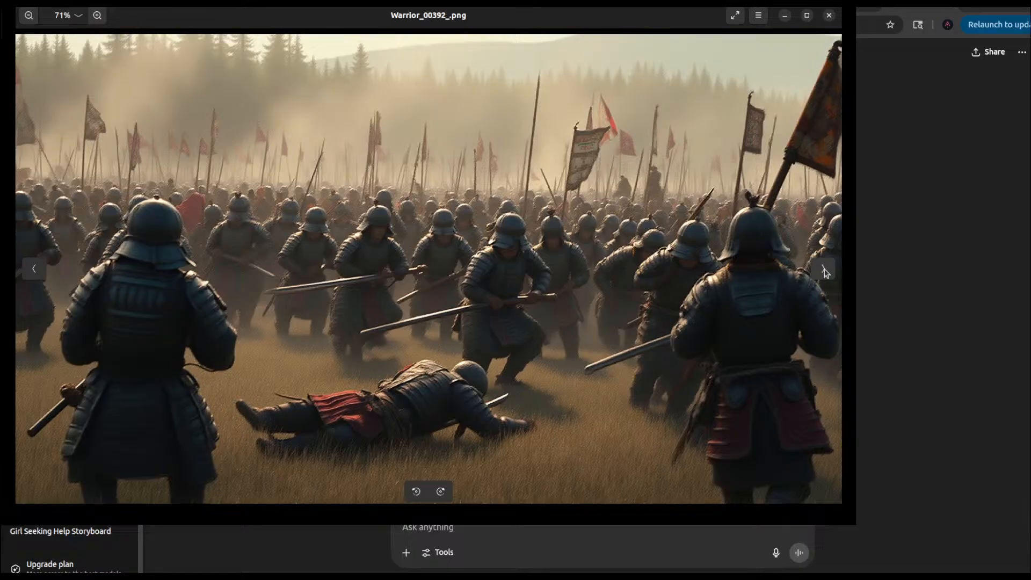
left_click(826, 272)
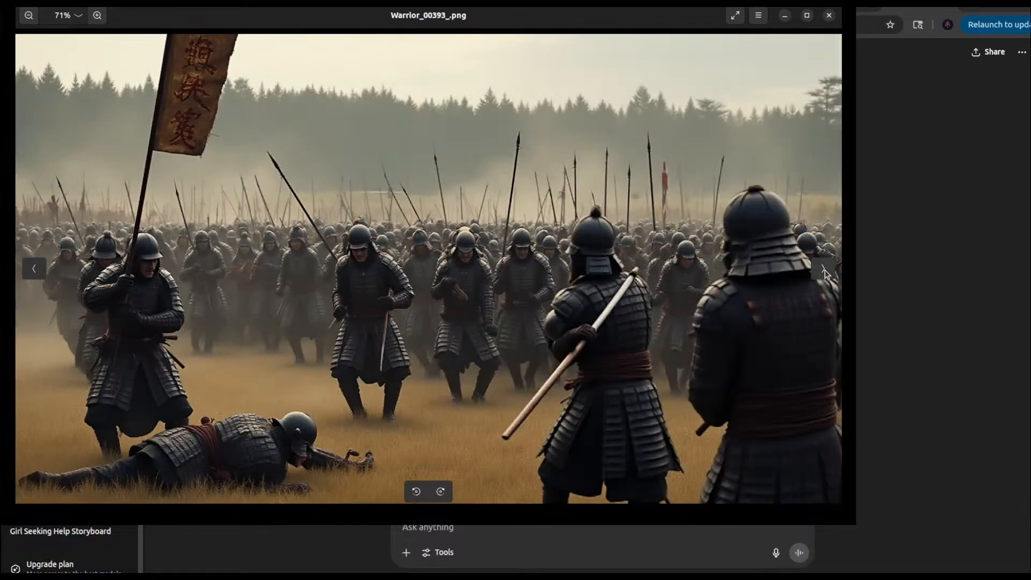
left_click(825, 271)
left_click(825, 272)
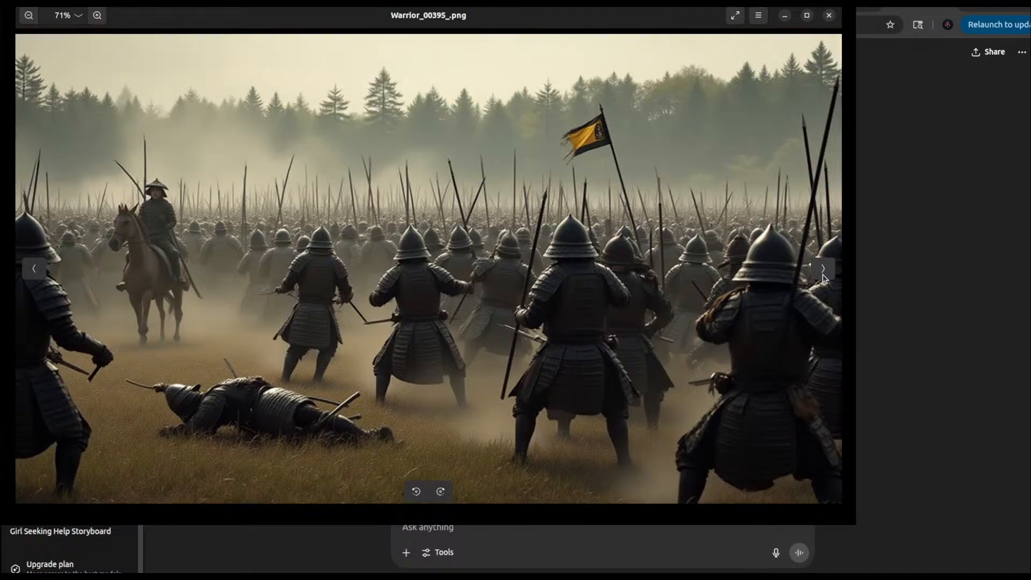
left_click(825, 274)
left_click(825, 275)
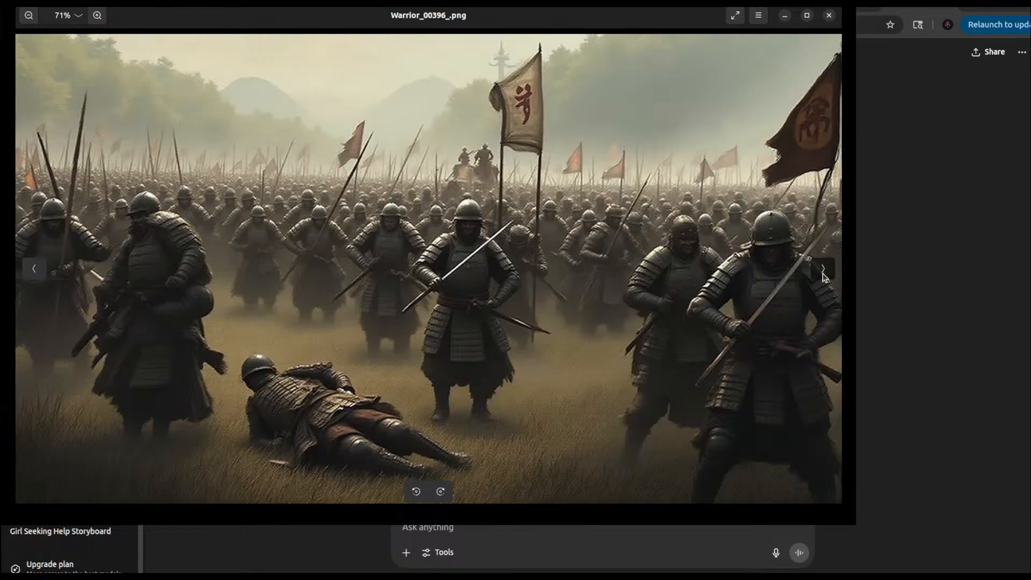
left_click(826, 275)
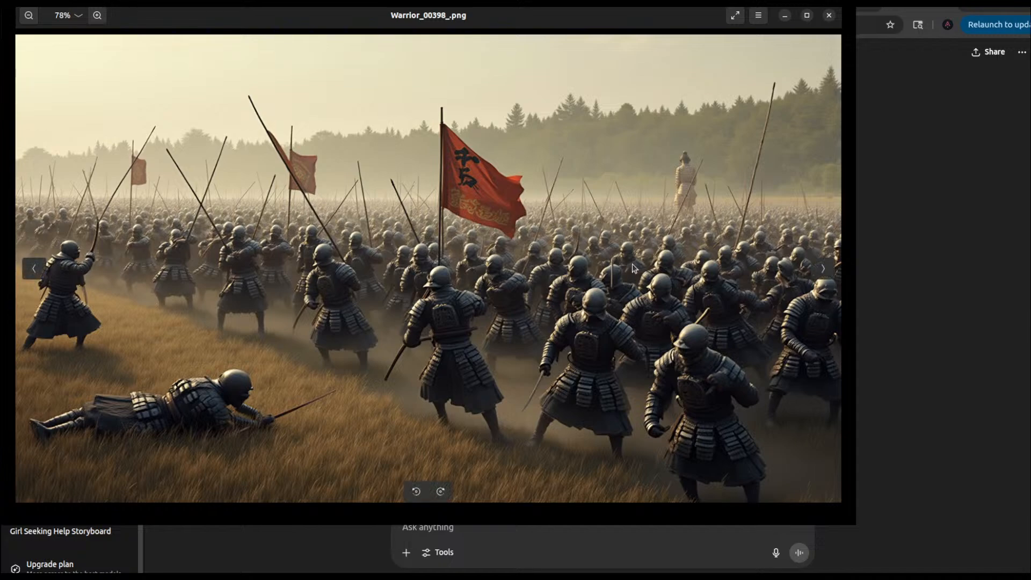
Step: Continue through the battle images from Warrior_00399_.png to Warrior_00411_.png, comparing the soldiers and their weapons
left_click(826, 267)
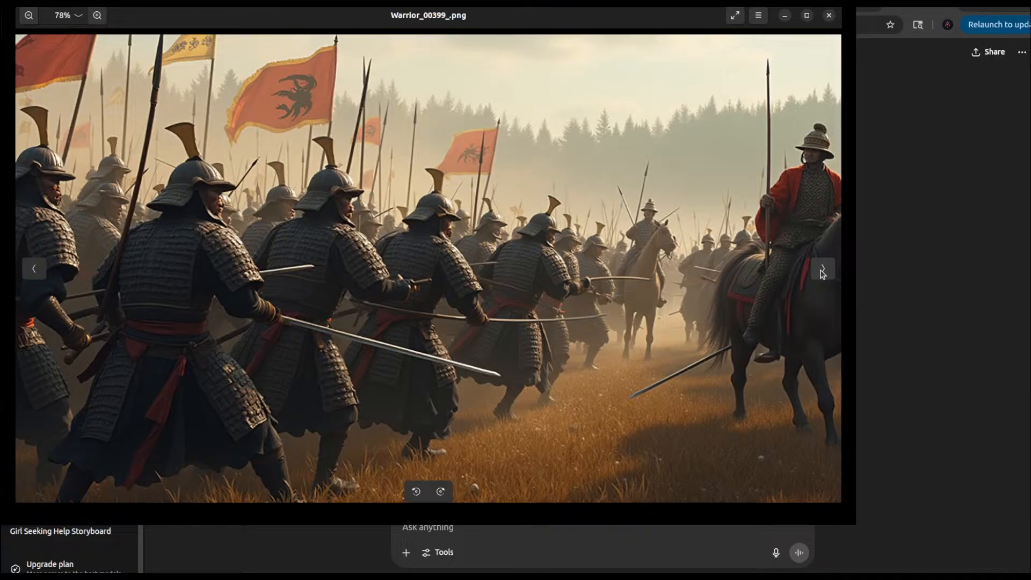
left_click(822, 273)
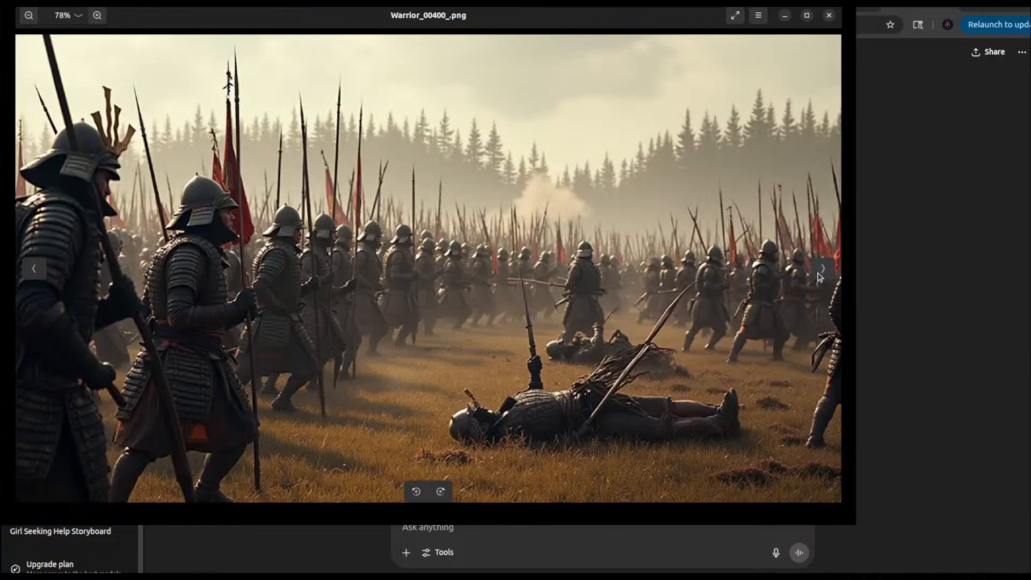
left_click(824, 271)
left_click(824, 271)
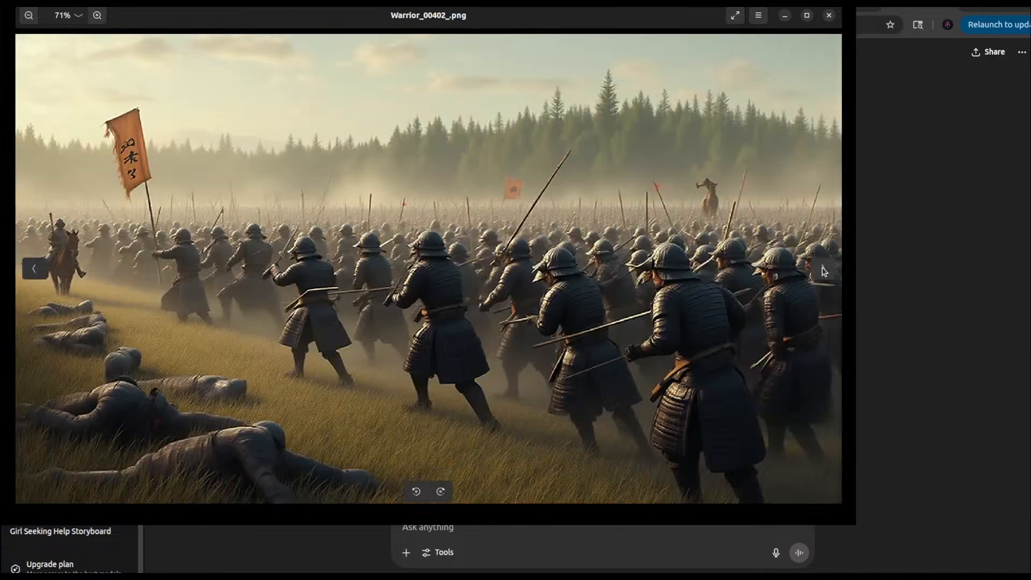
left_click(825, 272)
left_click(825, 271)
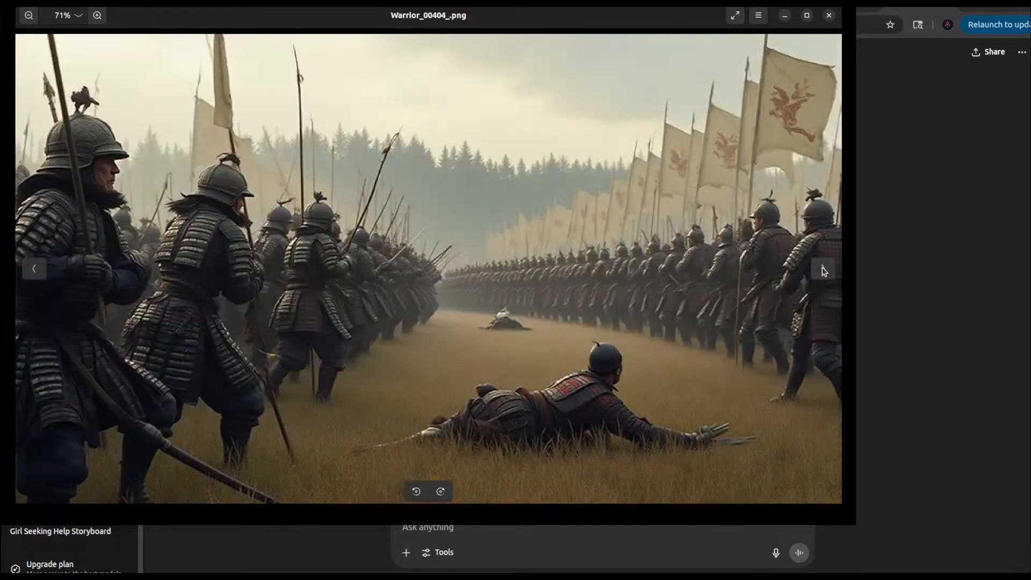
left_click(824, 271)
left_click(824, 271)
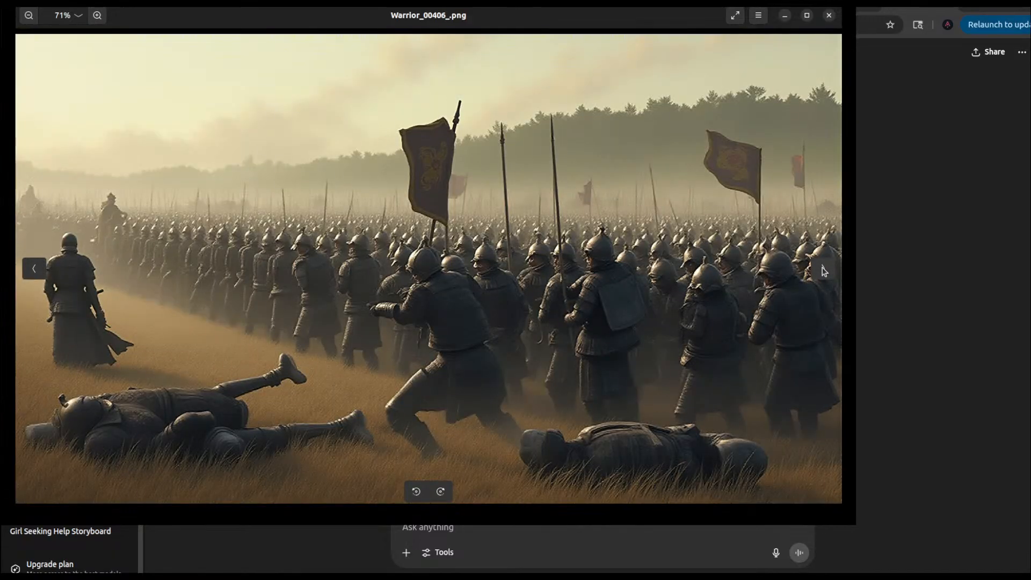
left_click(824, 271)
left_click(824, 271)
left_click(824, 271)
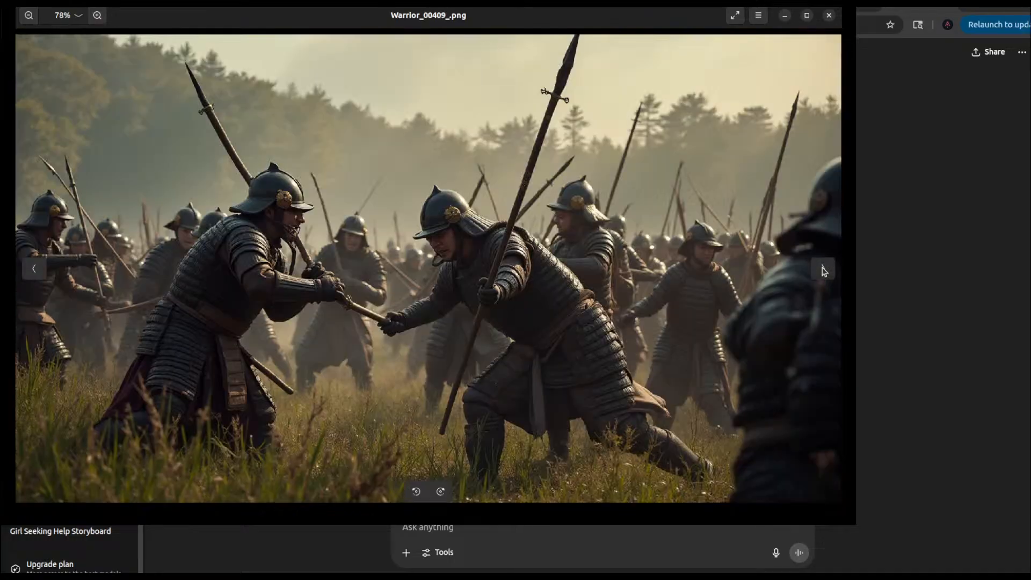
left_click(824, 271)
left_click(825, 271)
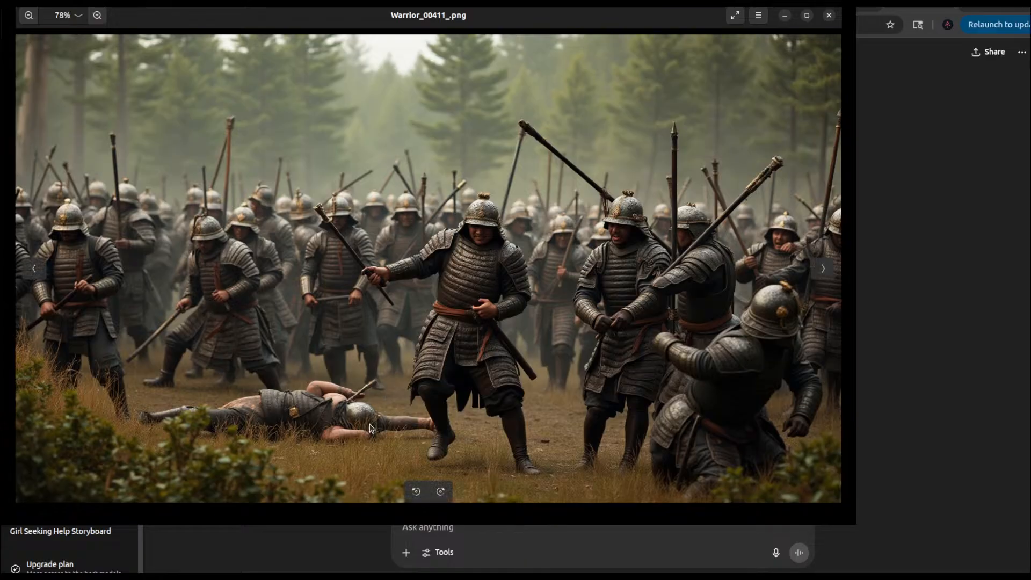
Step: Examine the fallen soldier in Warrior_00411_.png up close, then return to the whole image
scroll(311, 412, "up", 5)
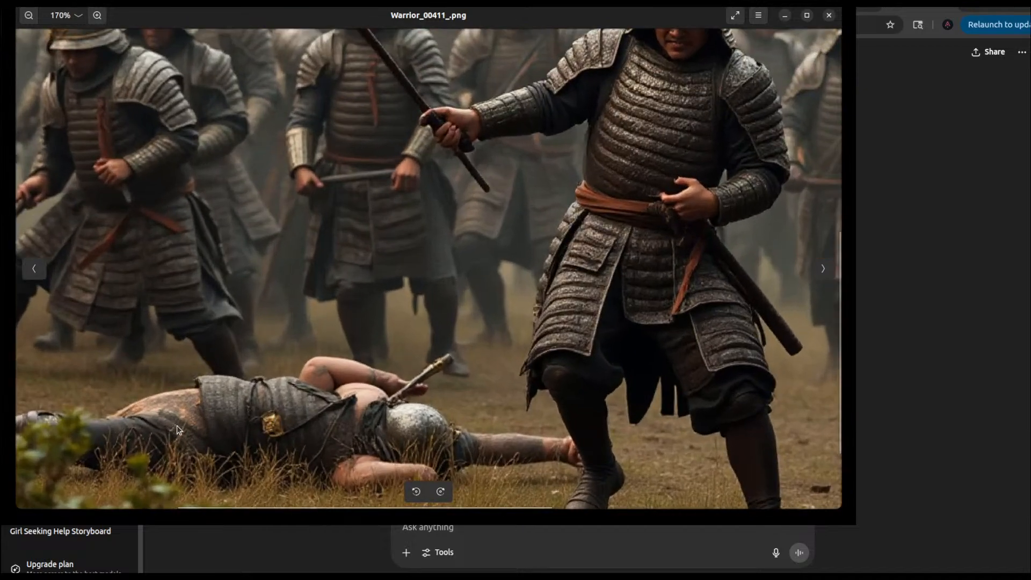
scroll(226, 430, "down", 2)
scroll(182, 437, "down", 3)
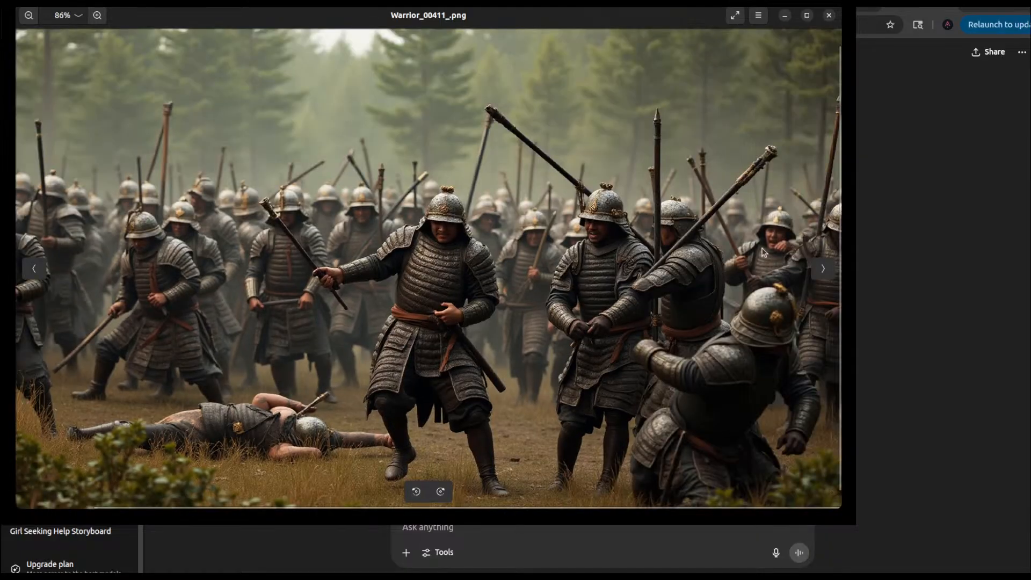
Step: Look through the following samurai battle images up to Warrior_00426_.png
left_click(823, 268)
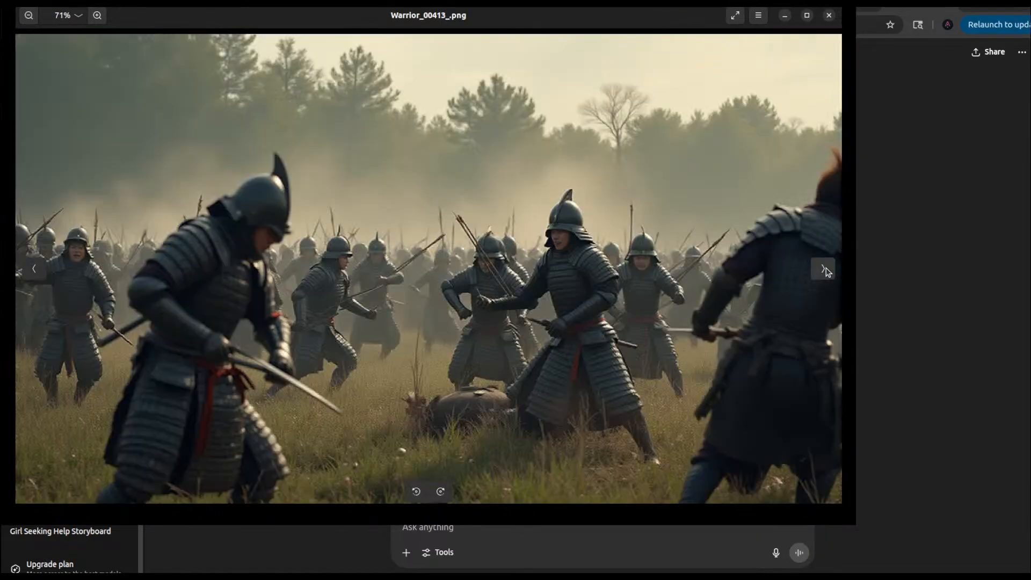
left_click(826, 270)
left_click(825, 270)
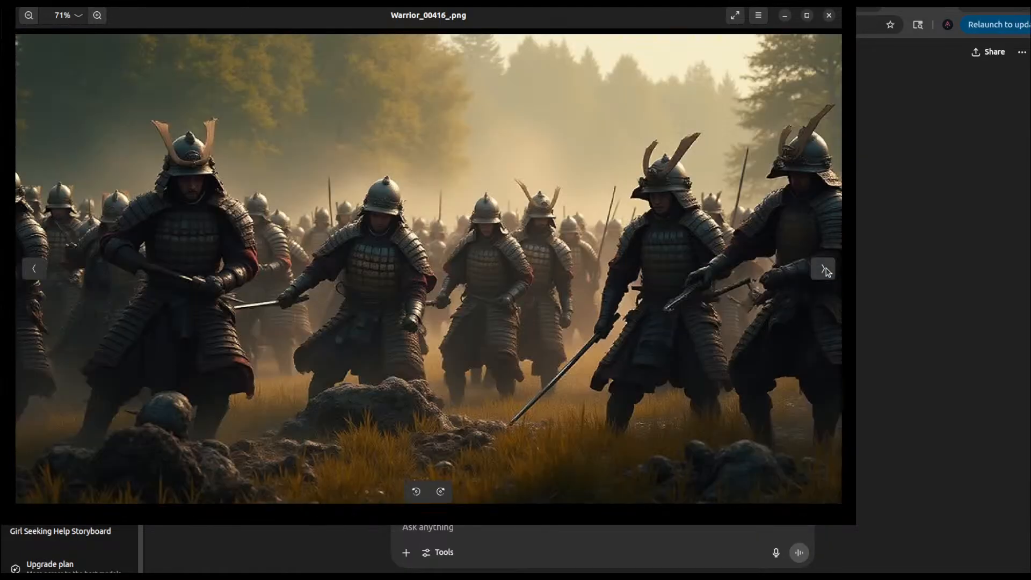
left_click(825, 270)
left_click(825, 270)
left_click(826, 270)
left_click(825, 270)
left_click(826, 270)
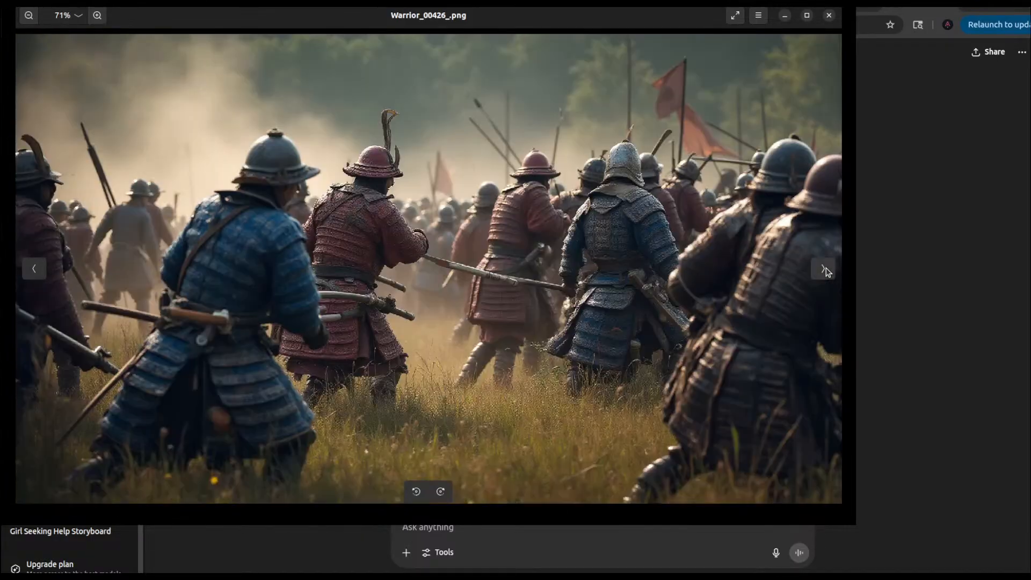
Step: Revisit Warrior_00424_.png and review the red and blue armour battle images through Warrior_00434_.png
left_click(44, 271)
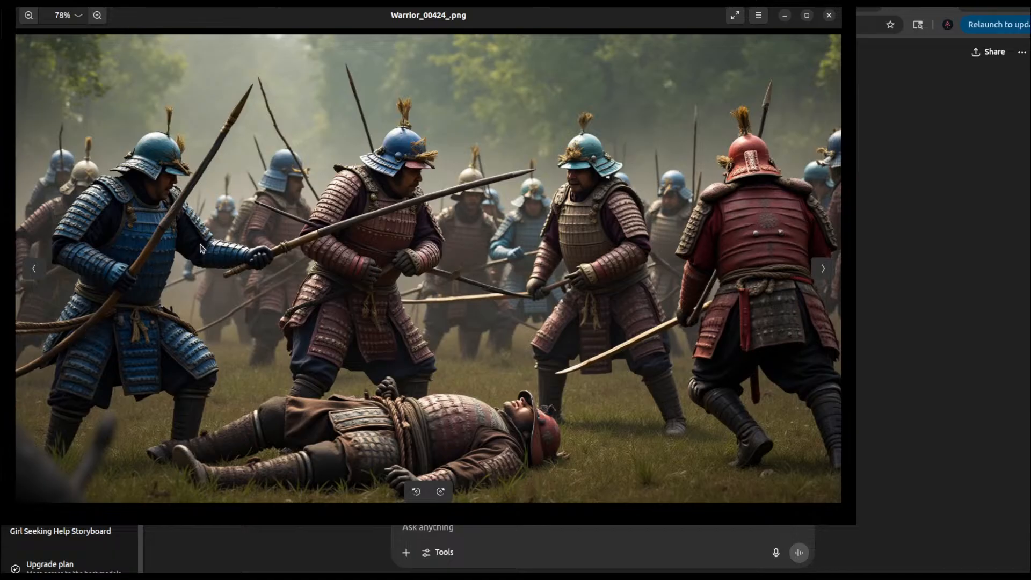
left_click(823, 270)
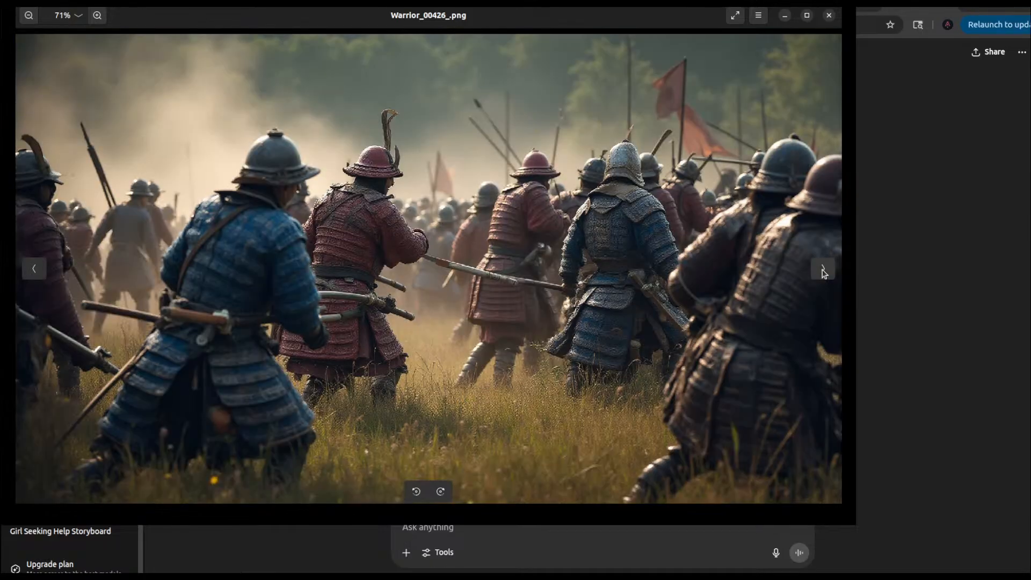
left_click(823, 270)
left_click(824, 270)
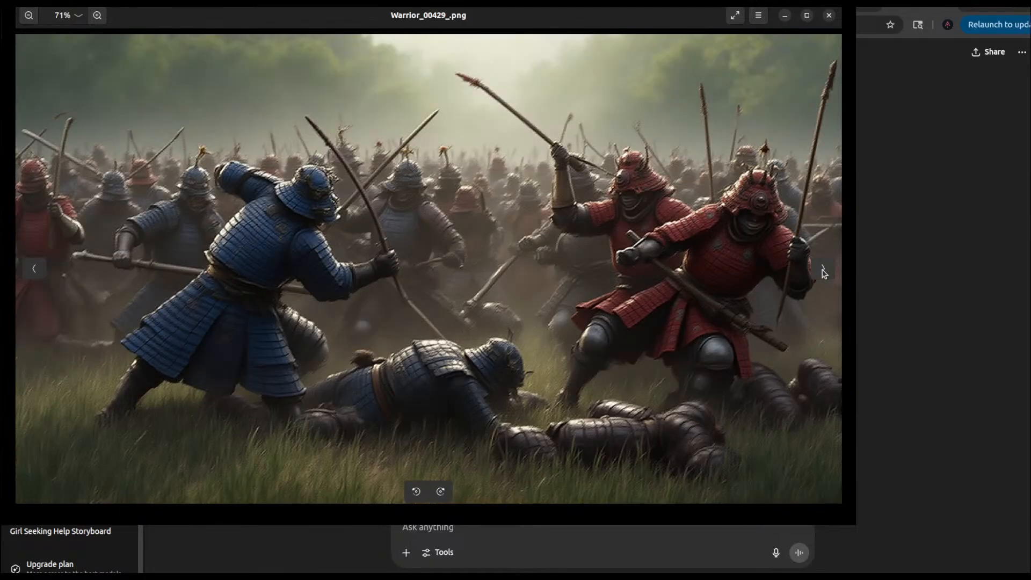
left_click(824, 270)
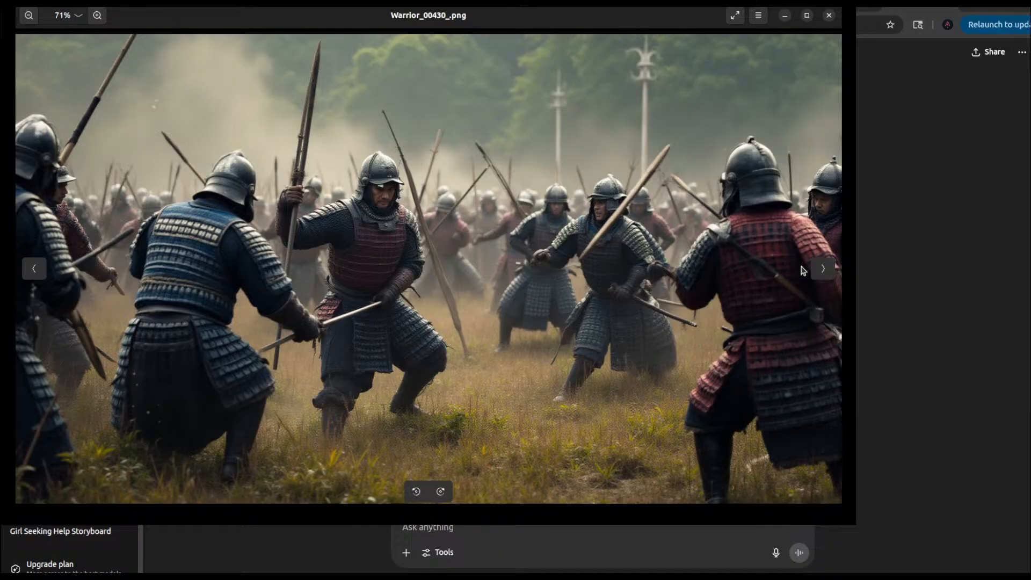
left_click(821, 270)
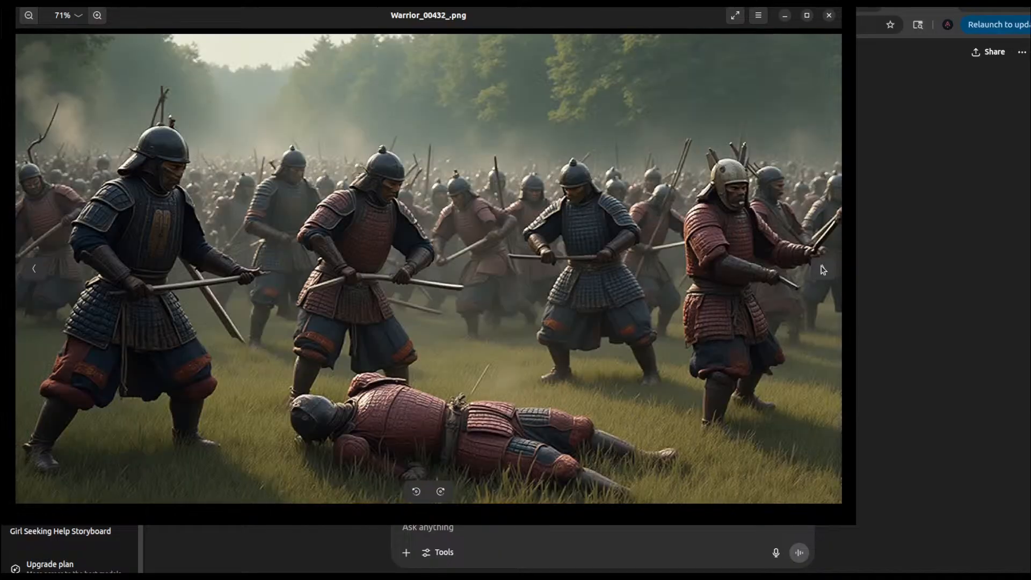
left_click(823, 268)
left_click(823, 267)
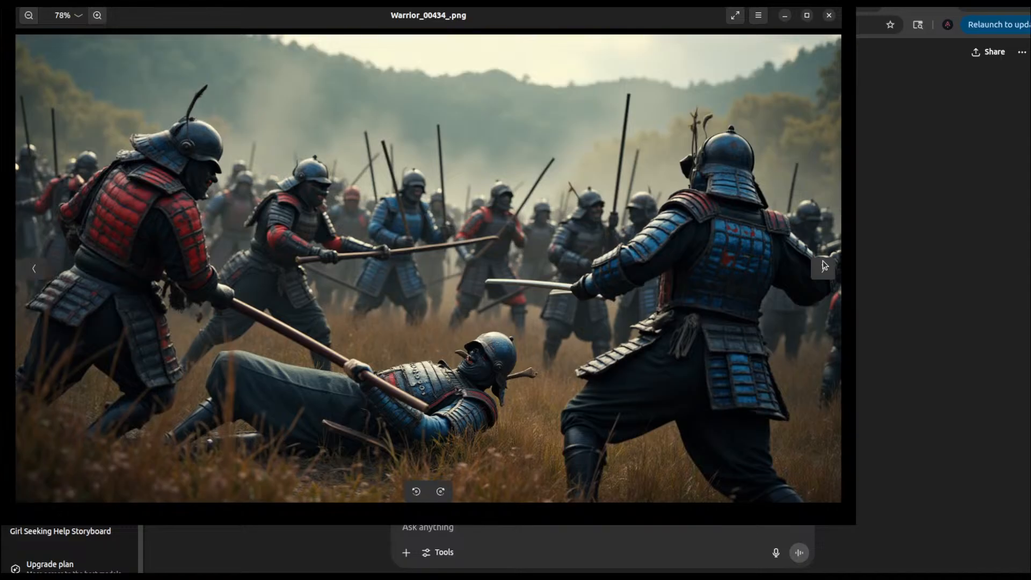
Step: Look through the following samurai battle images up to Warrior_00438_.png
left_click(823, 267)
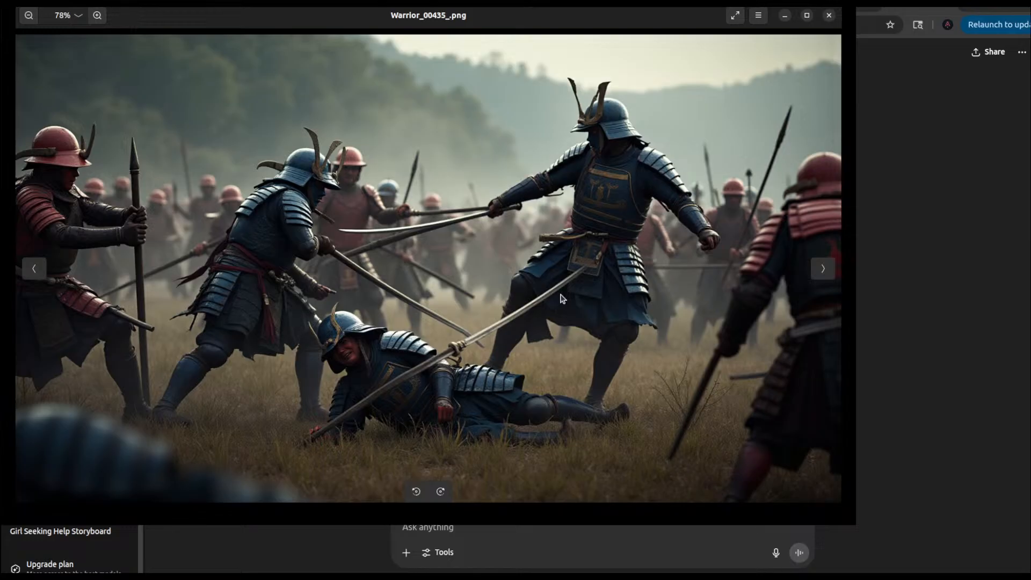
left_click(824, 271)
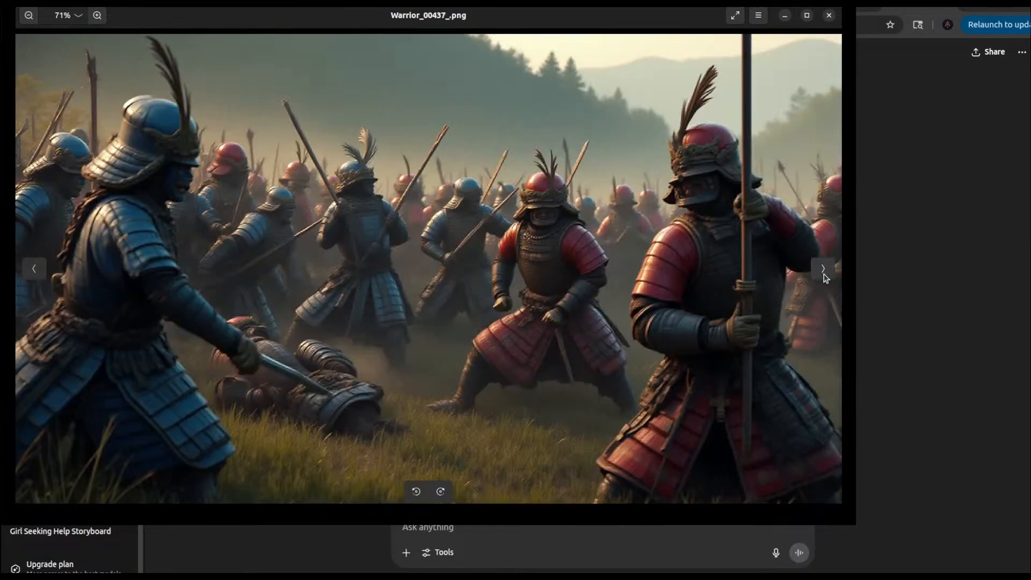
left_click(825, 274)
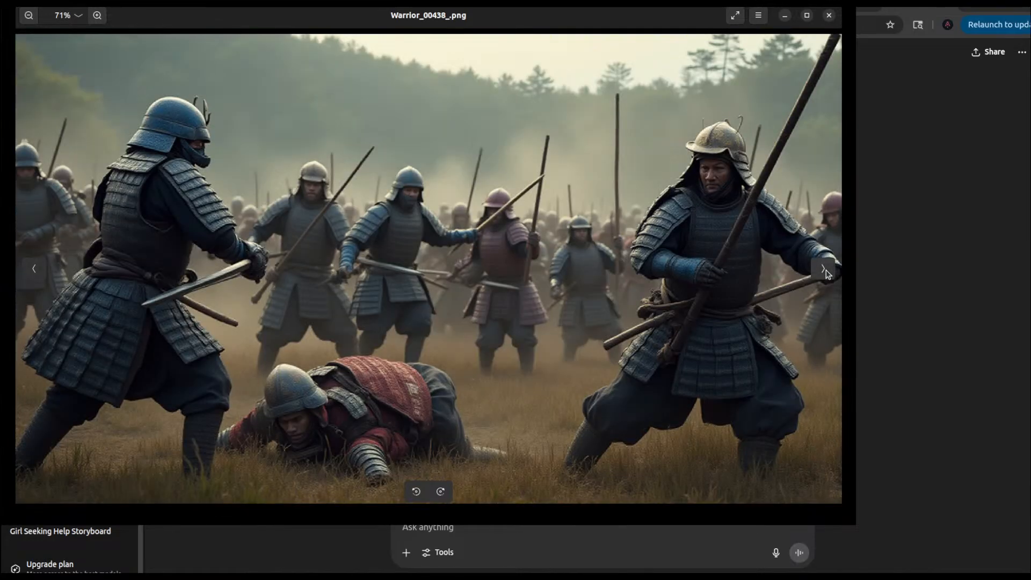
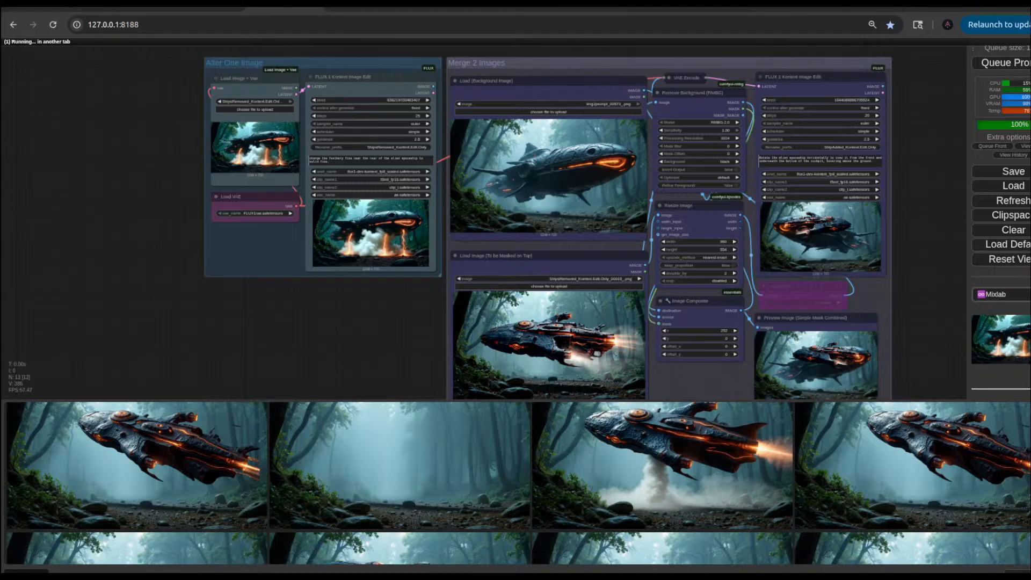
Step: Switch back to the image viewer showing Warrior_00448_.png and close it
key("alt+Tab")
key("alt+Tab")
key("alt+Tab")
key("alt+Tab")
key("alt+Tab")
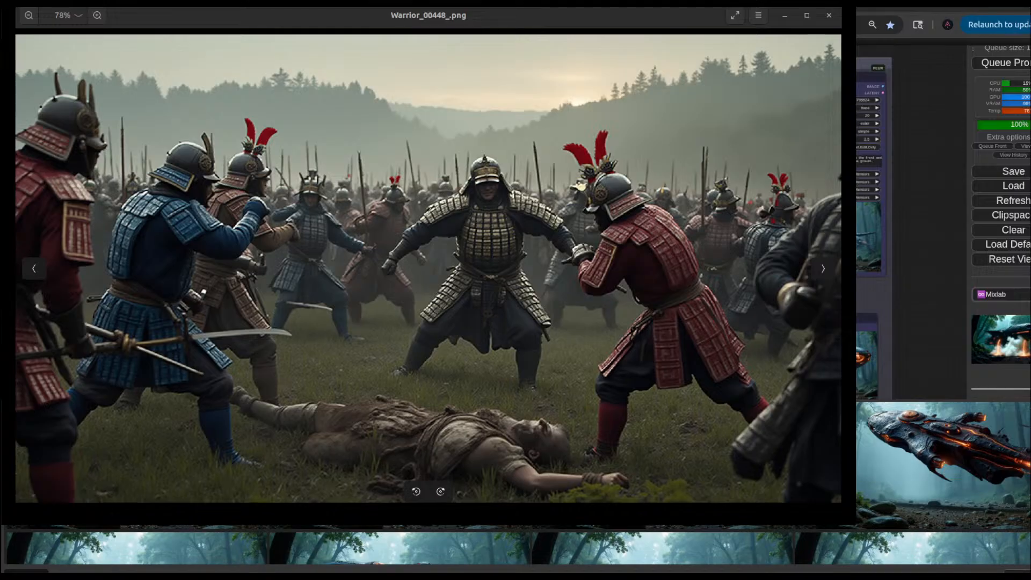
key("ctrl+w")
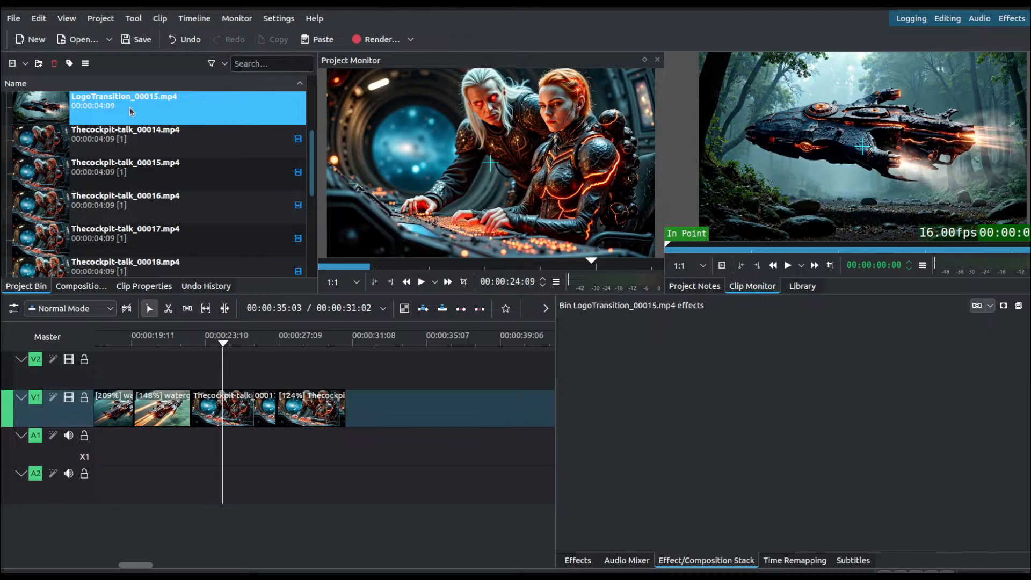
Step: Play and scrub through LogoTransition_00015.mp4 and LogoTransition_00016.mp4 to compare how the flying ship transforms into the landed one
left_click(788, 265)
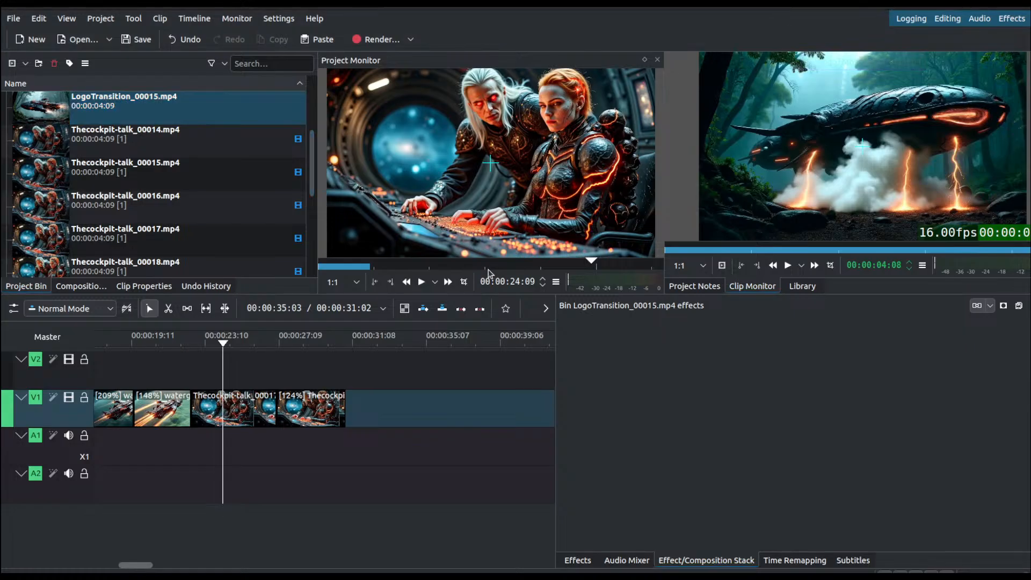
left_click_drag(1030, 250, 923, 257)
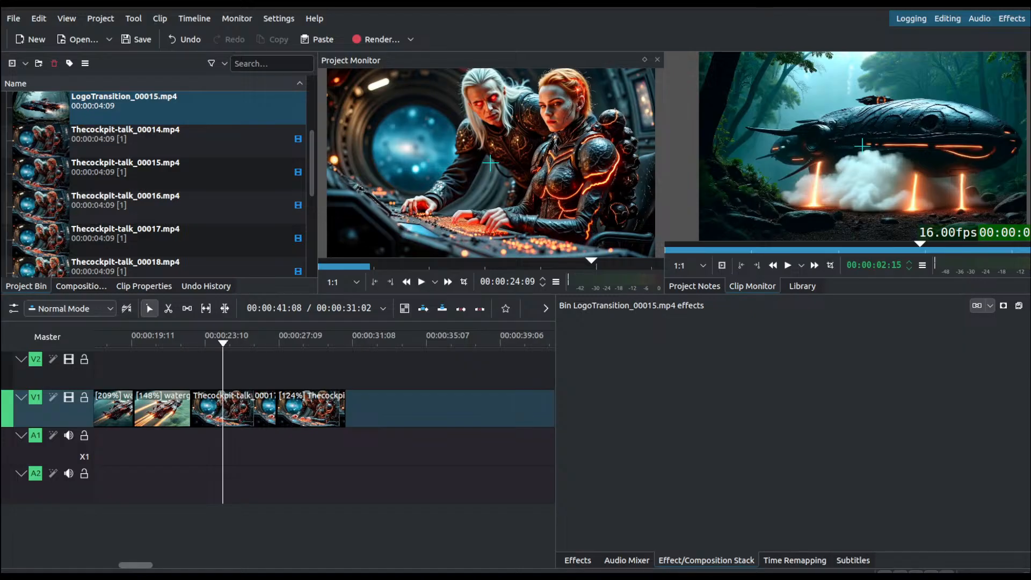
left_click_drag(69, 267, 69, 193)
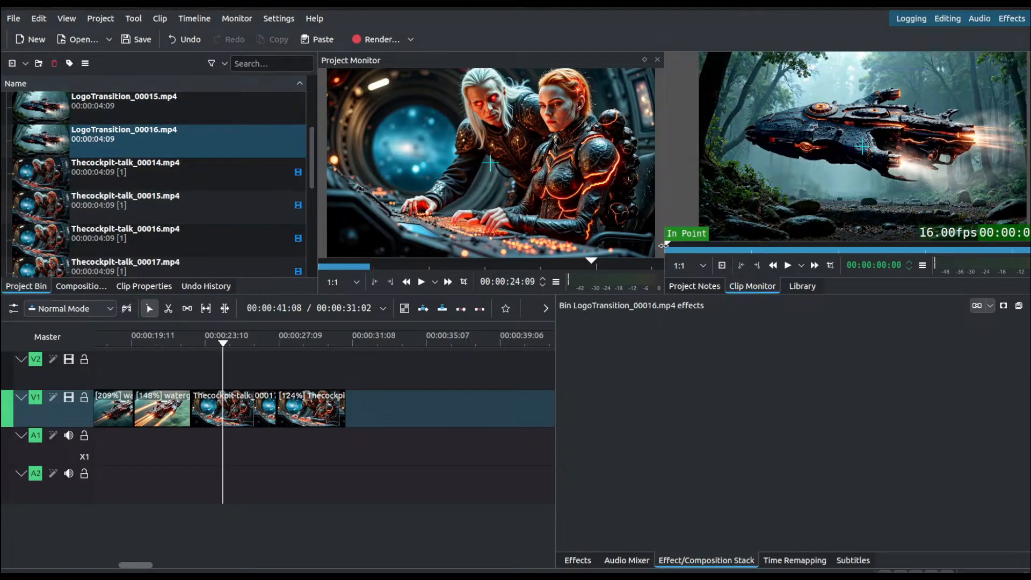
left_click_drag(668, 245, 1030, 244)
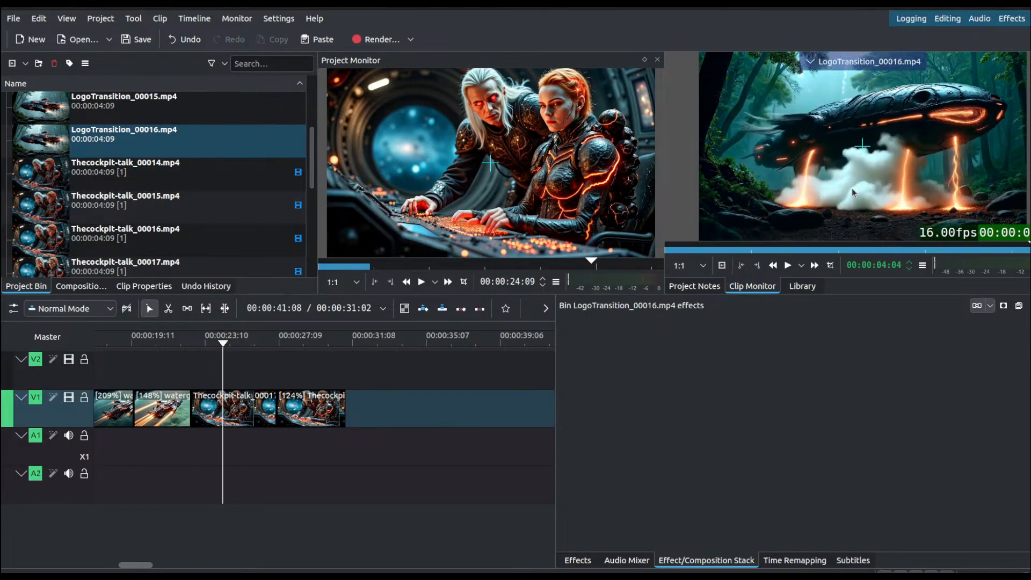
left_click_drag(1030, 243, 709, 244)
left_click(788, 266)
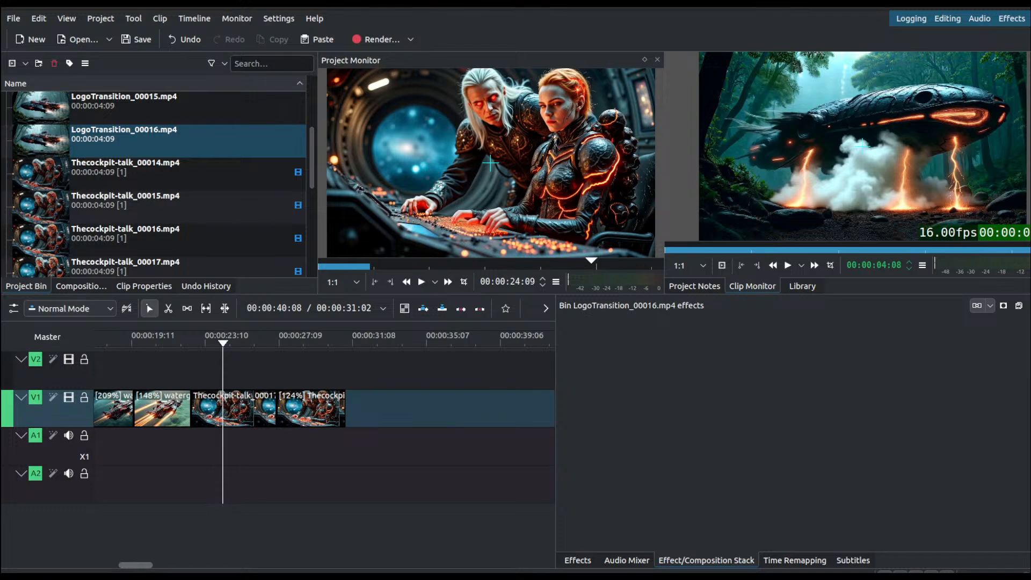
Step: Open LogoTransition_00020.mp4 in the Clip Monitor, play it and scrub through the spaceship's arrival in the forest
left_click(86, 173)
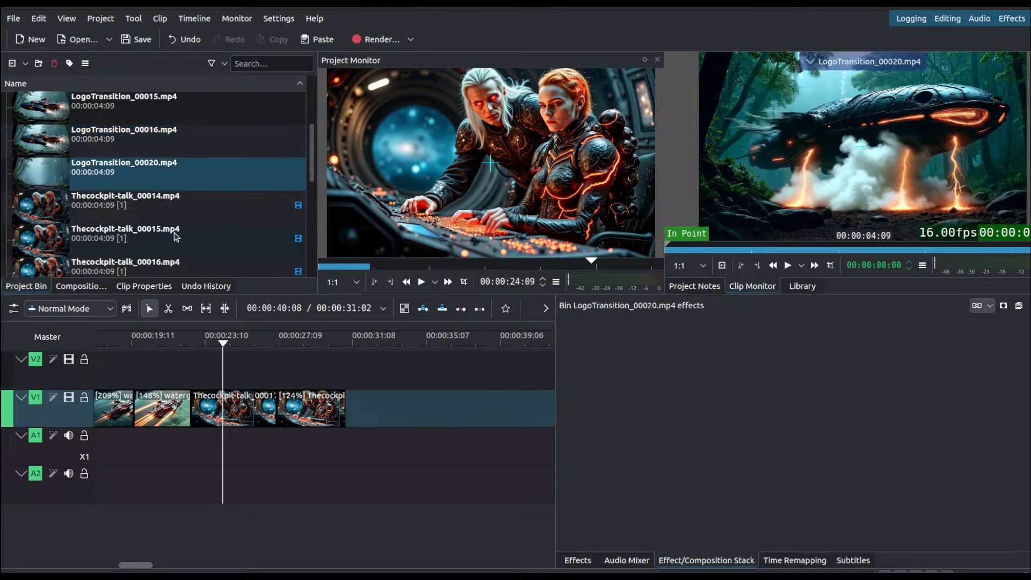
mouse_move(51, 179)
left_mouse_down()
mouse_move(397, 337)
mouse_move(397, 203)
mouse_move(62, 180)
left_mouse_up()
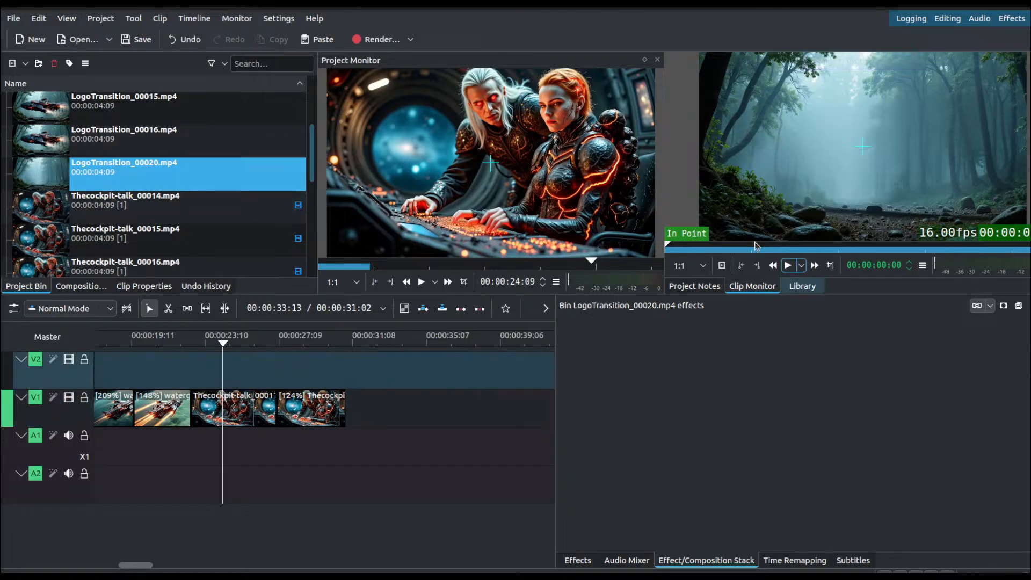
left_click(788, 266)
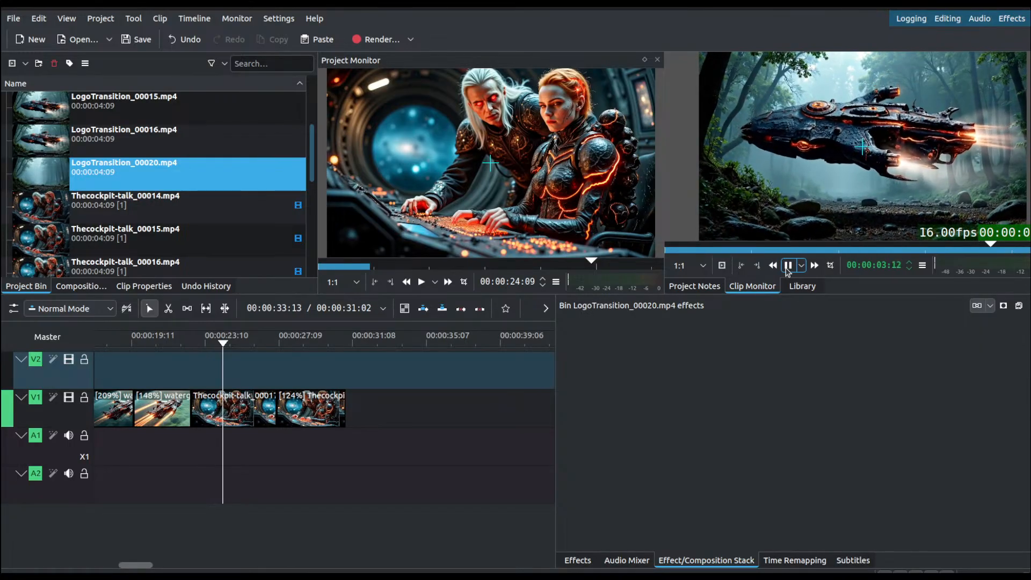
left_click_drag(1024, 250, 759, 256)
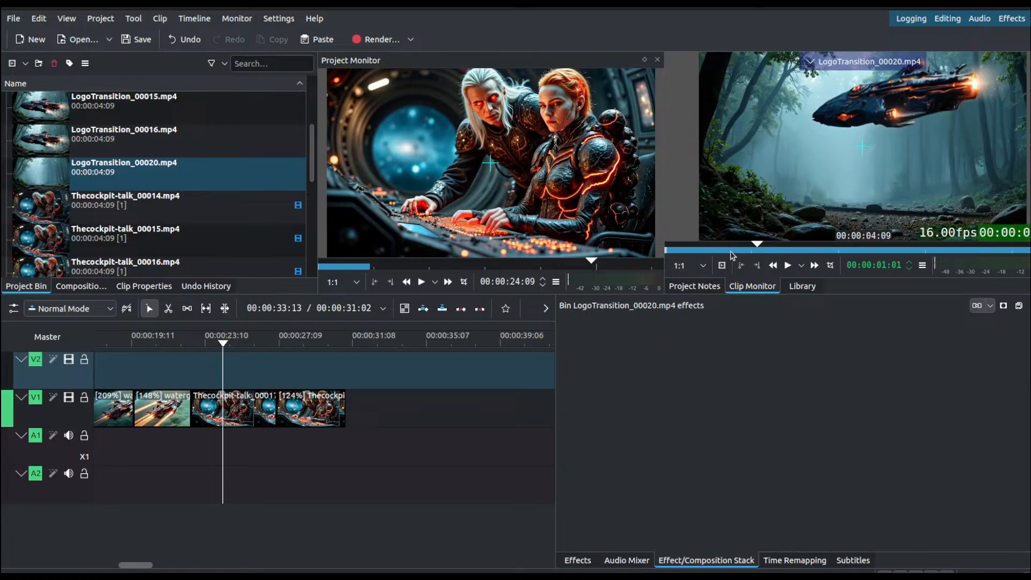
left_click(752, 243)
left_click_drag(752, 243, 863, 250)
left_click_drag(846, 250, 885, 245)
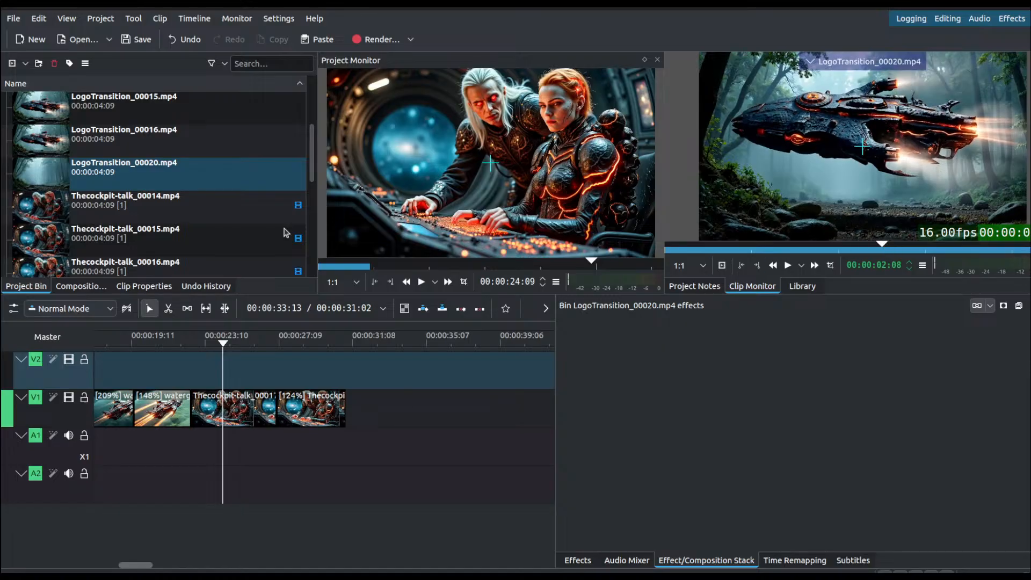
Step: Preview LogoTransition_00019.mp4 and place it on track V1 after the cockpit clips, leaving a gap
scroll(179, 194, "down", 5)
scroll(179, 195, "up", 8)
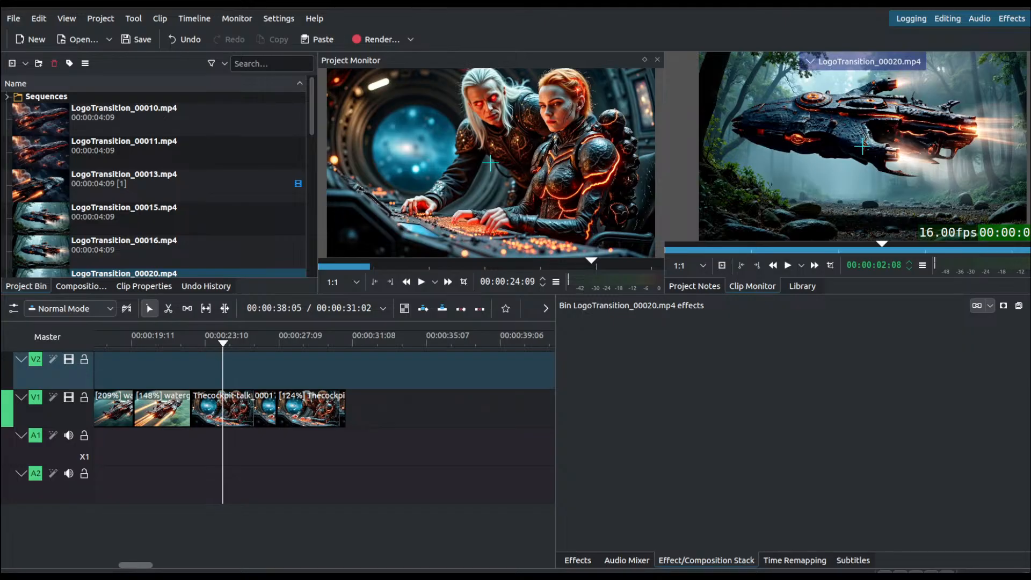
scroll(134, 230, "down", 1)
left_click(134, 230)
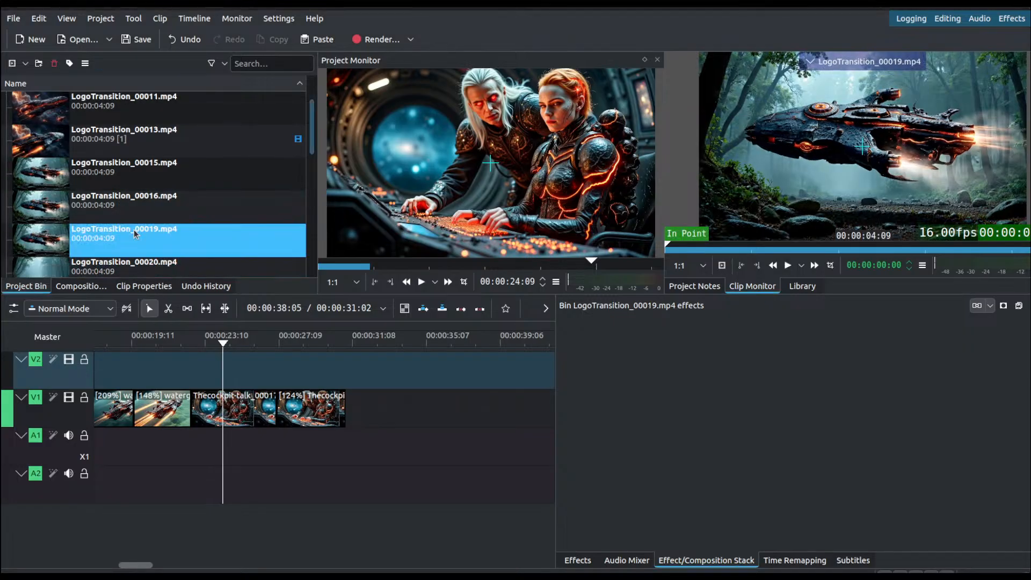
left_click_drag(669, 246, 1001, 222)
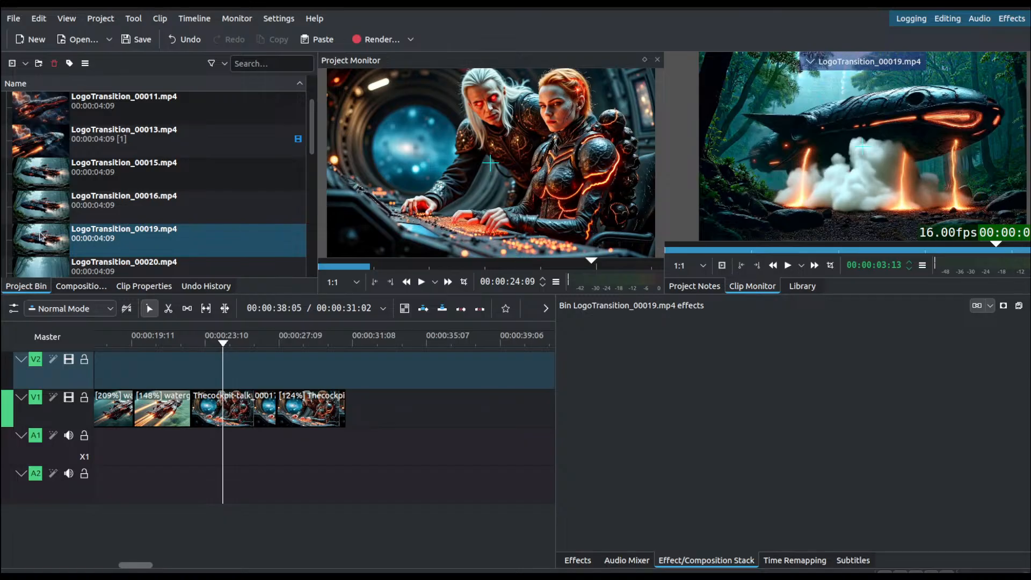
left_click_drag(57, 236, 459, 411)
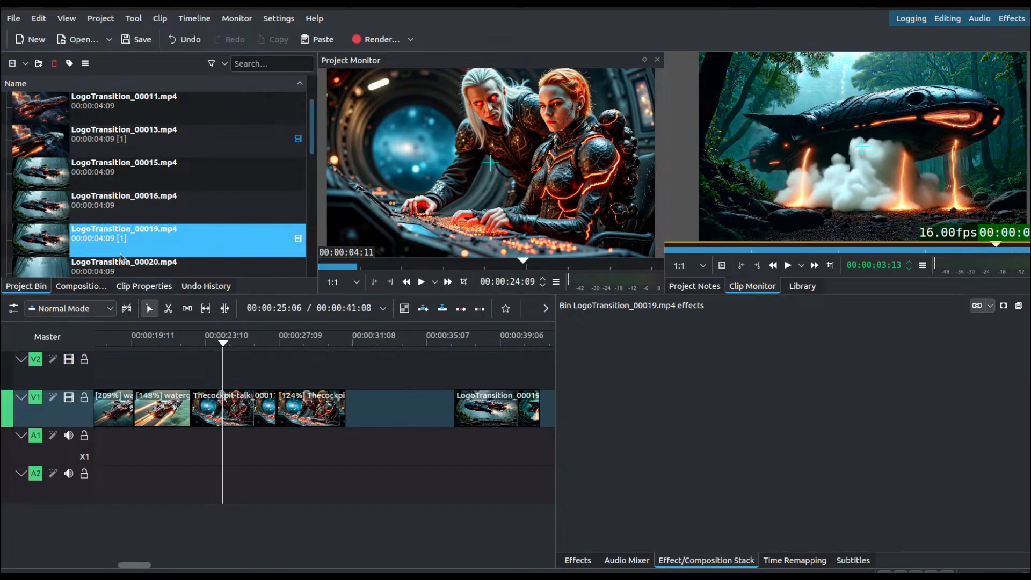
Step: Review the project's clips and compare LogoTransition_00015.mp4 with LogoTransition_00016.mp4 in the Clip Monitor
scroll(67, 216, "down", 5)
scroll(67, 214, "up", 6)
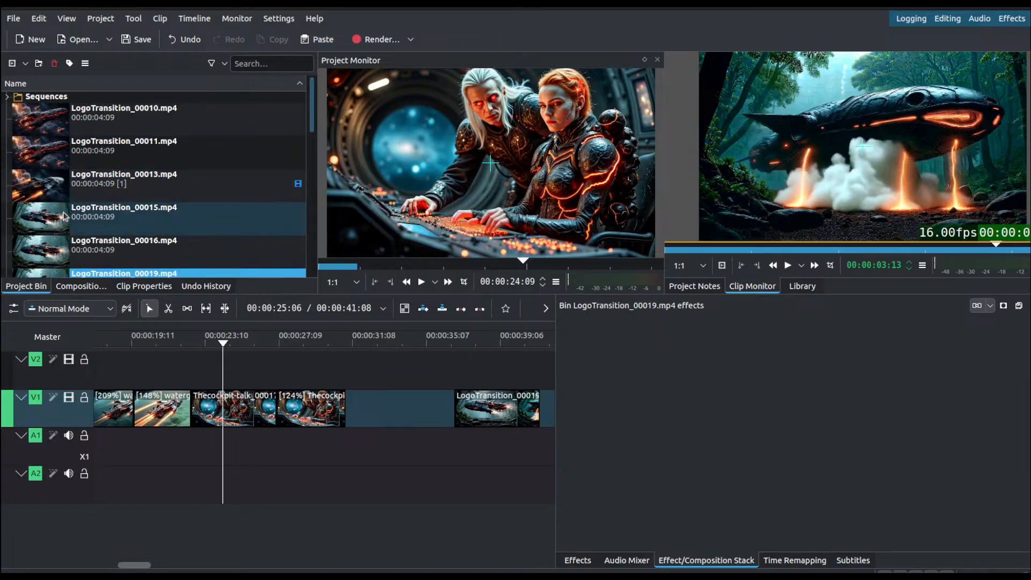
left_click(63, 216)
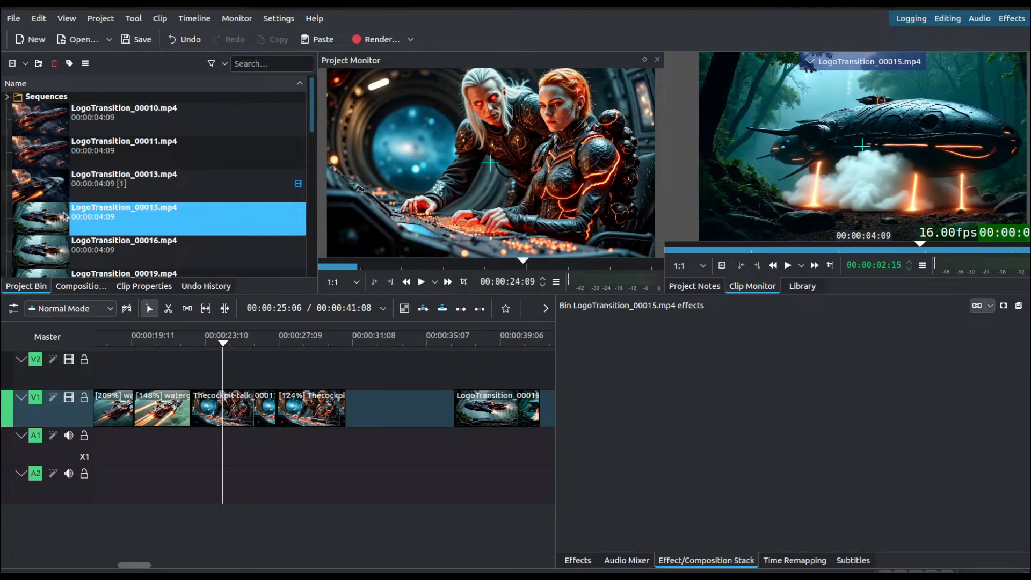
left_click(66, 239)
scroll(70, 240, "down", 5)
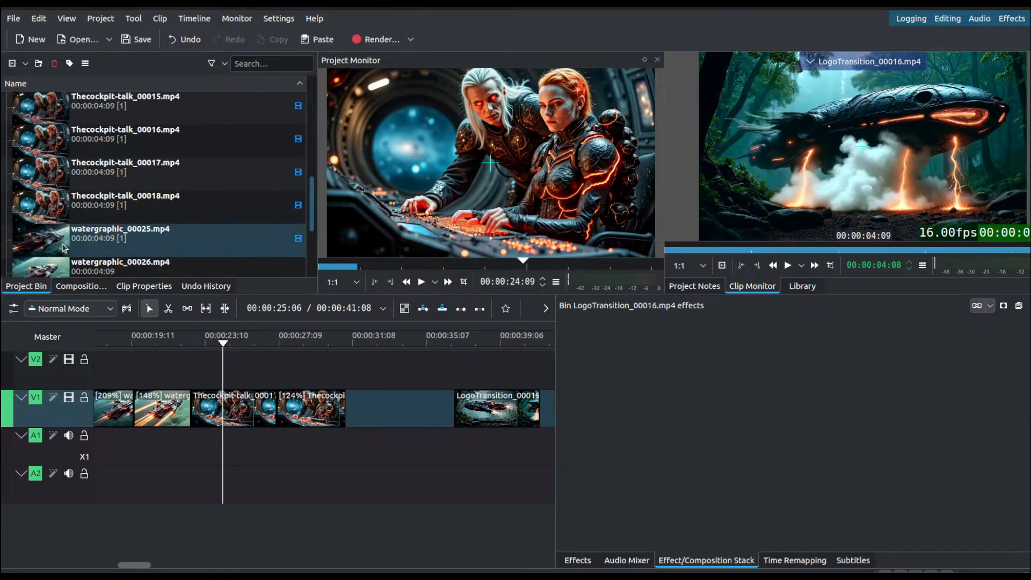
scroll(76, 240, "up", 6)
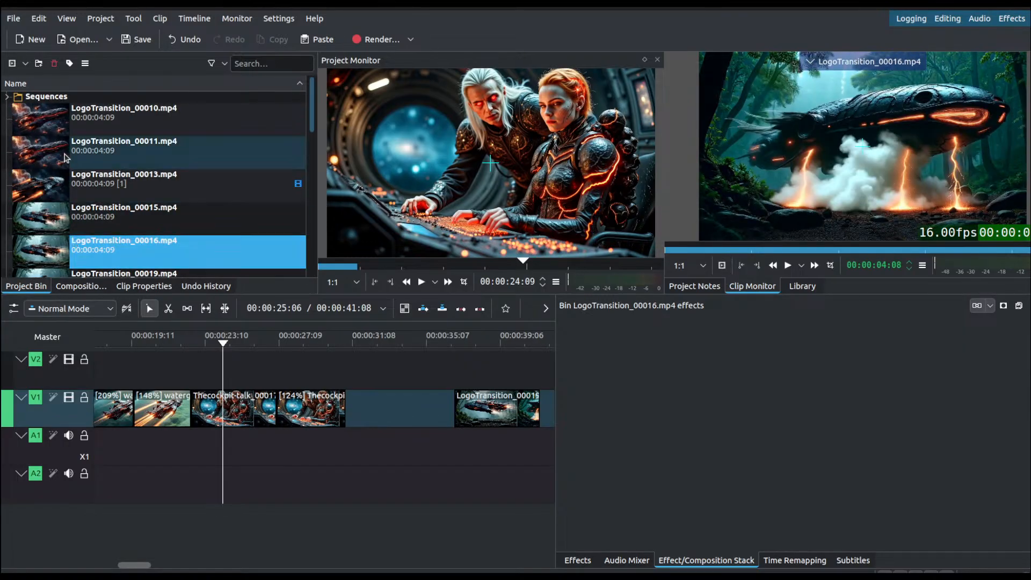
left_click(64, 209)
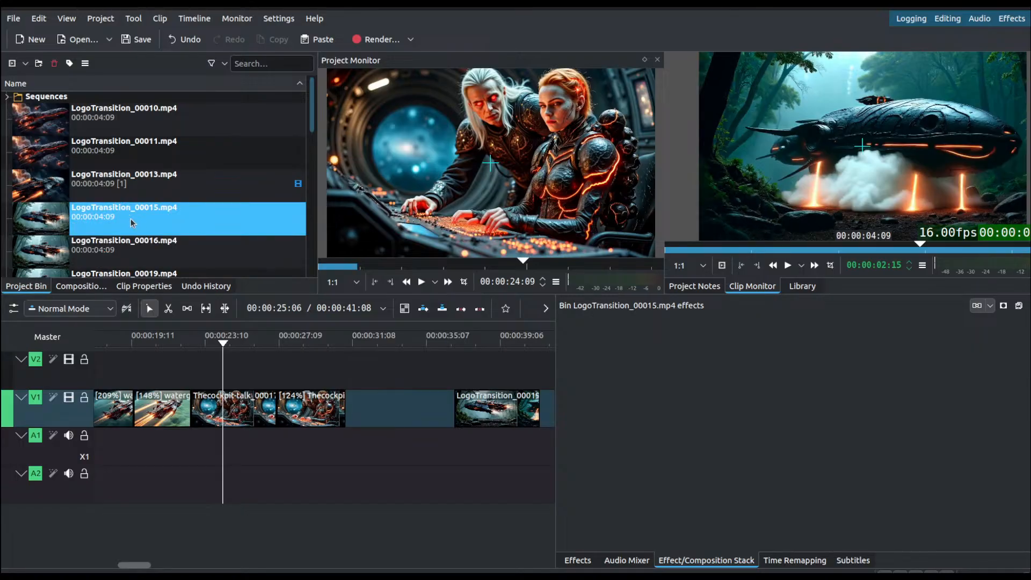
scroll(117, 236, "down", 5)
scroll(117, 236, "down", 3)
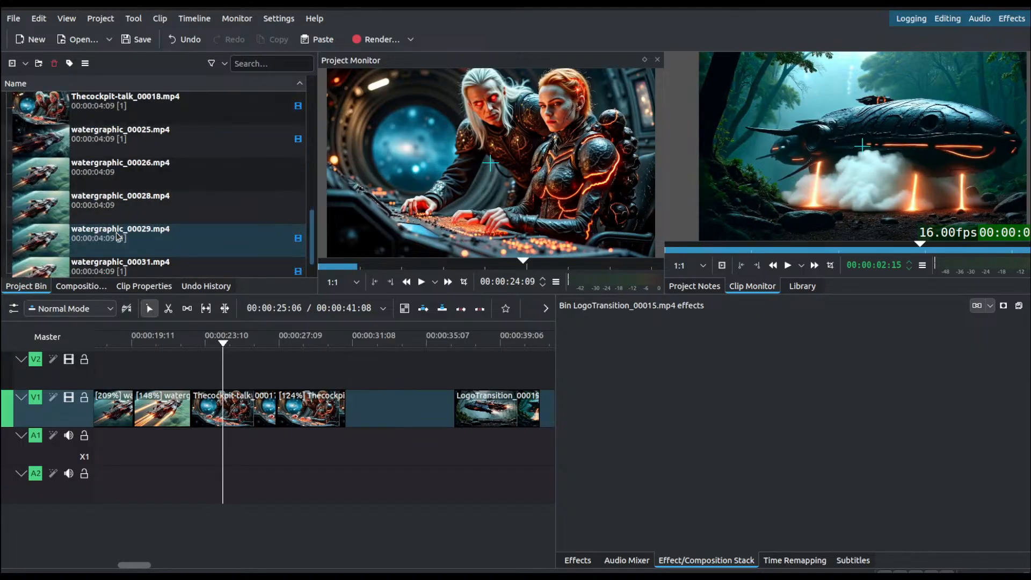
scroll(116, 237, "up", 8)
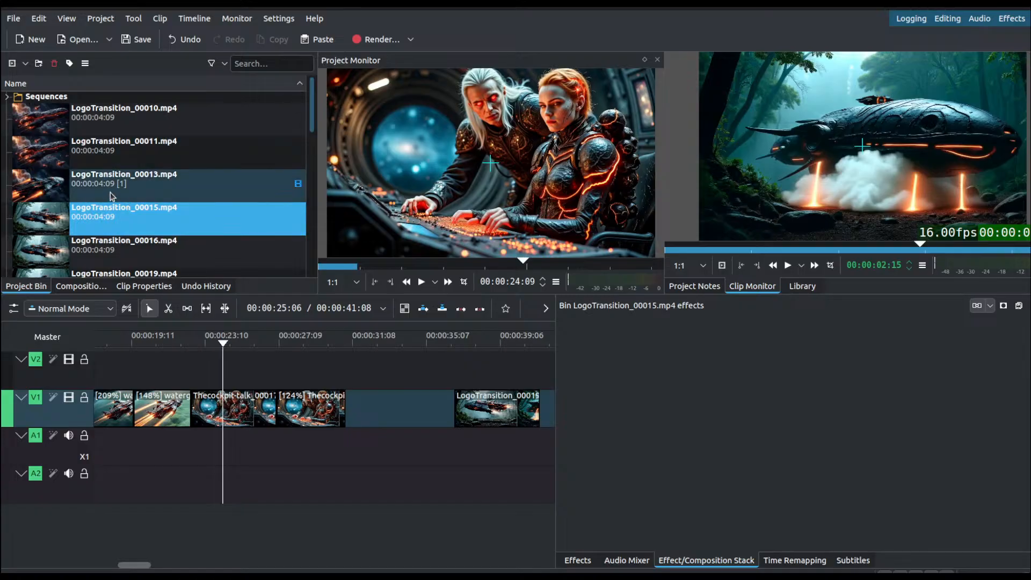
left_click(97, 247)
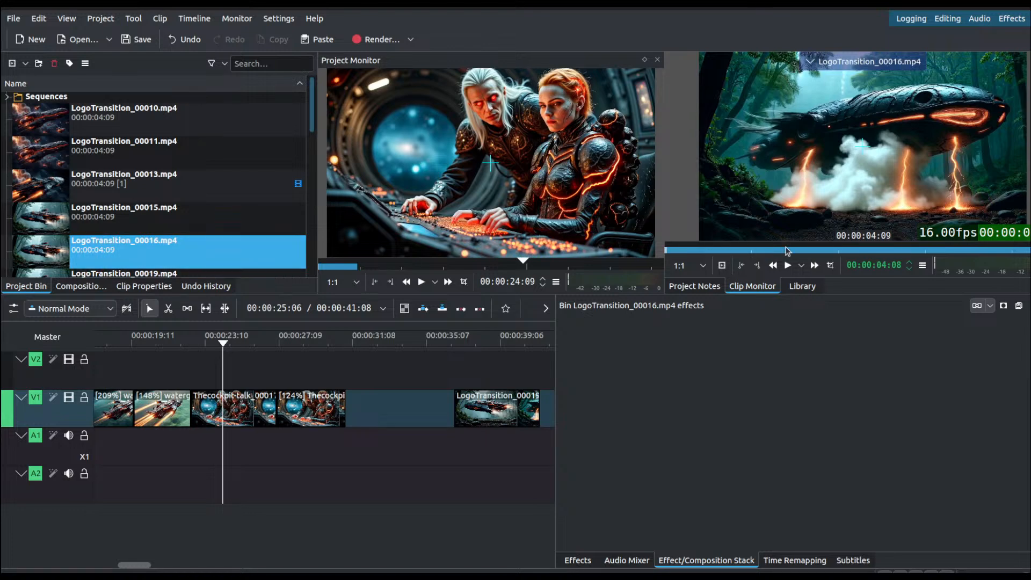
Step: Move the LogoTransition_00019.mp4 clip earlier on track V1, narrowing the gap after the cockpit clips
scroll(260, 252, "down", 5)
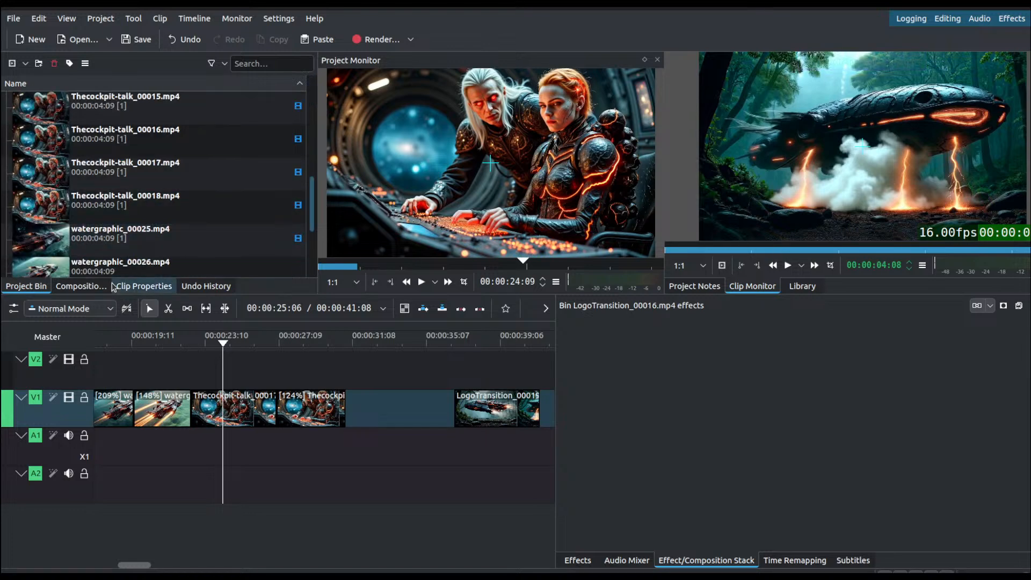
scroll(128, 252, "down", 3)
left_click_drag(508, 410, 475, 410)
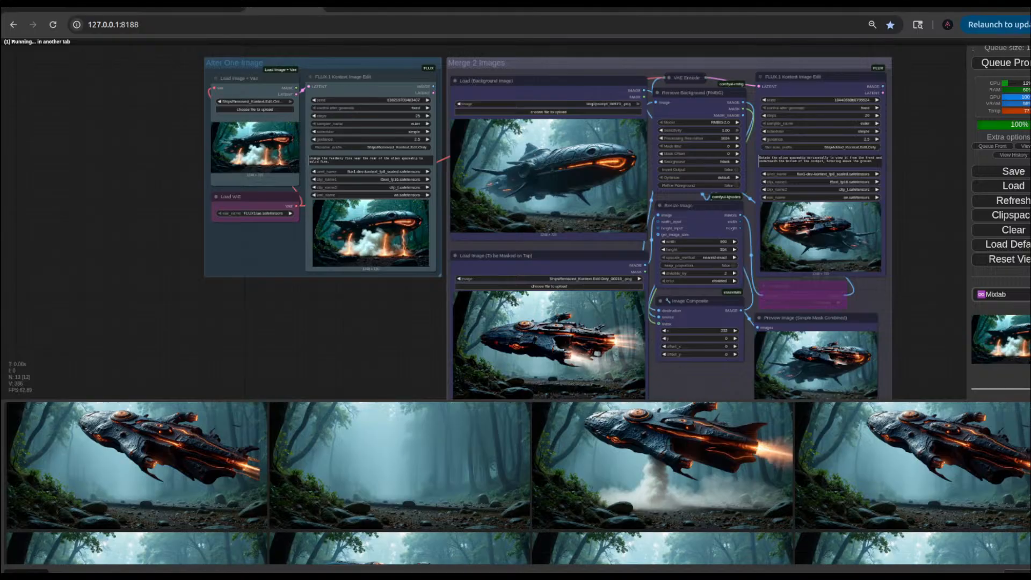
Step: In ComfyUI, open the WanFirstLastFrameToVideo workflow and examine its prompts, start and end frames, and video output
left_click_drag(366, 329, 393, 319)
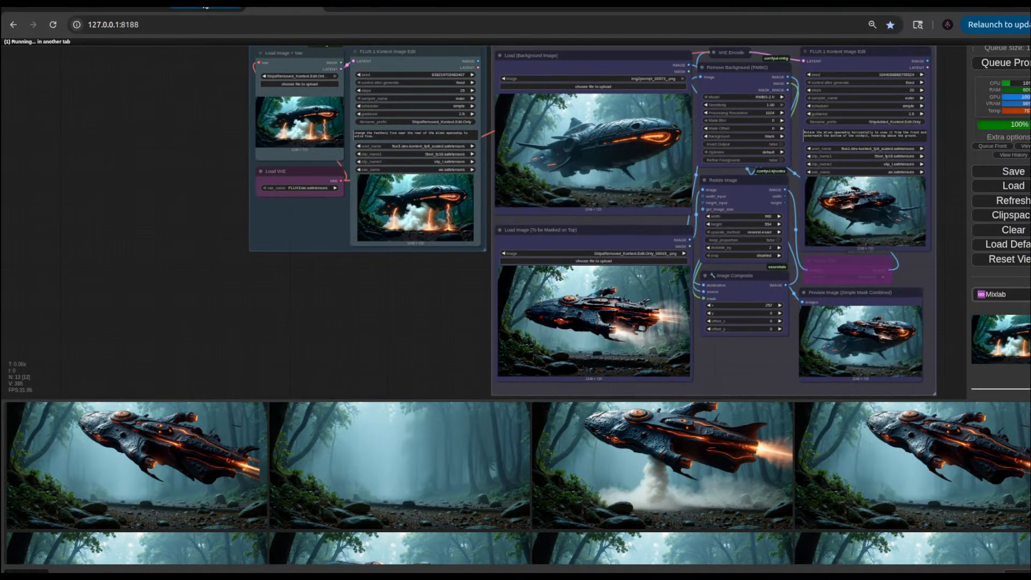
mouse_move(528, 7)
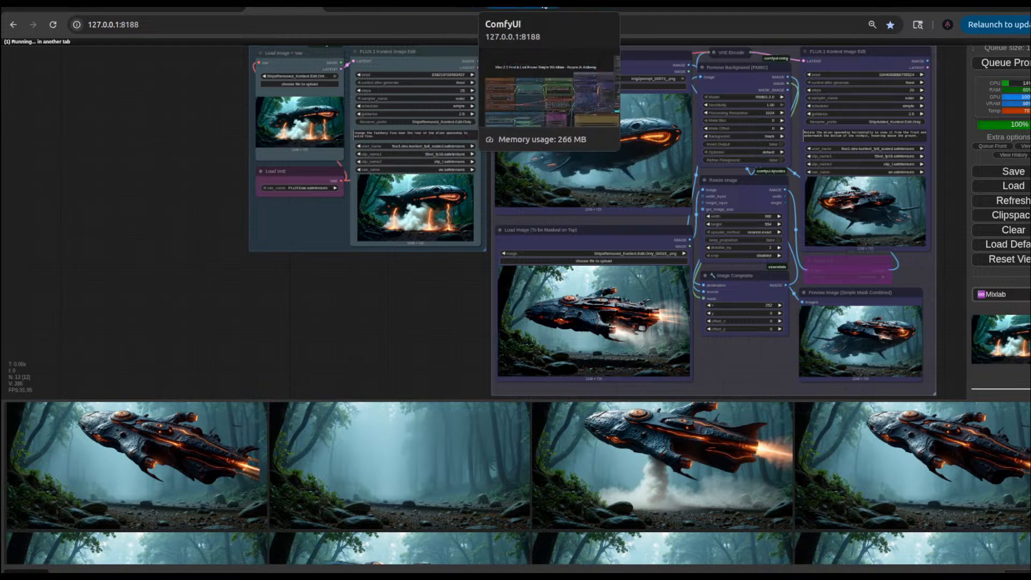
left_click(526, 8)
left_click_drag(557, 198, 553, 178)
scroll(663, 472, "down", 5)
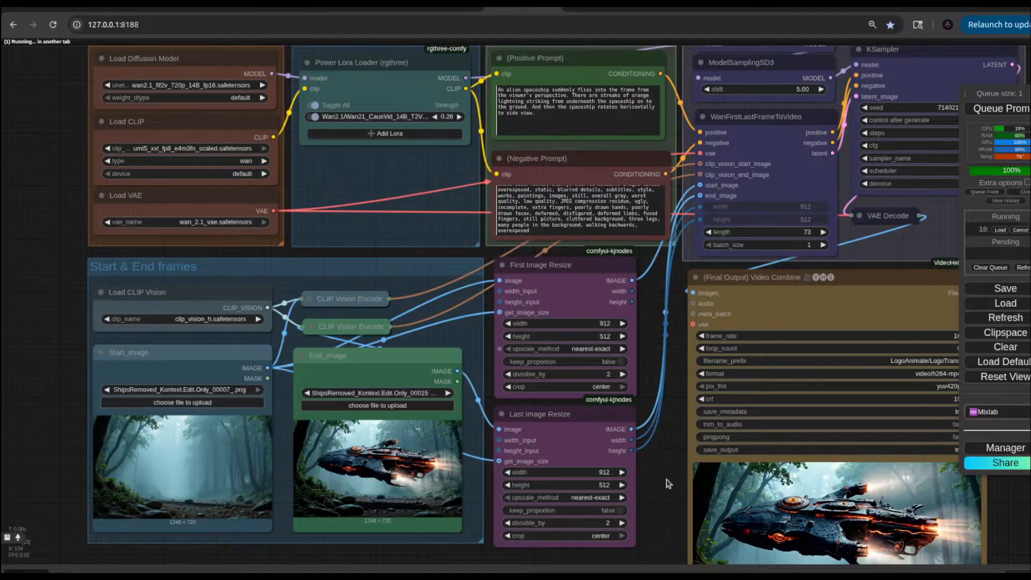
left_click_drag(644, 472, 642, 469)
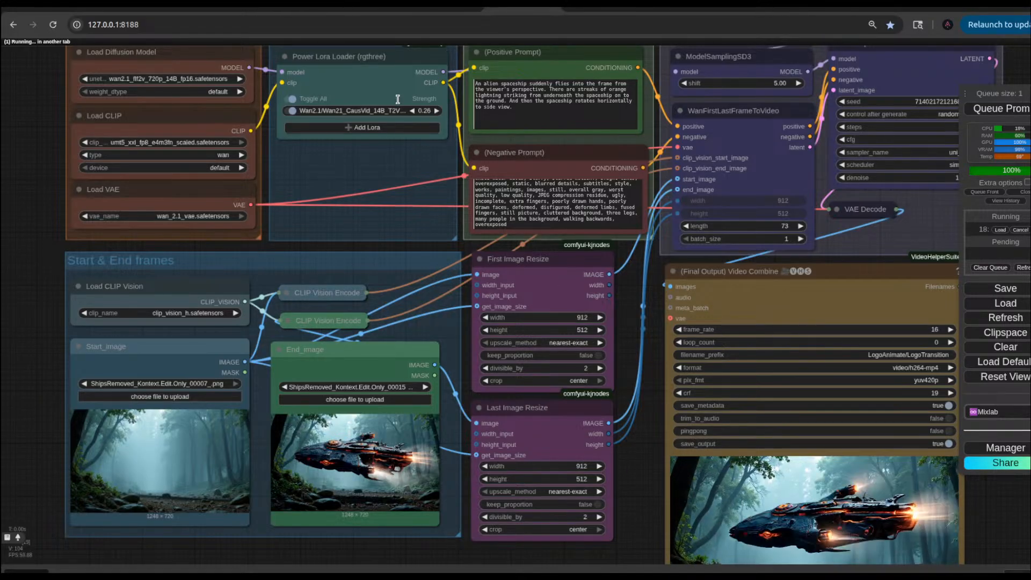
left_click(207, 10)
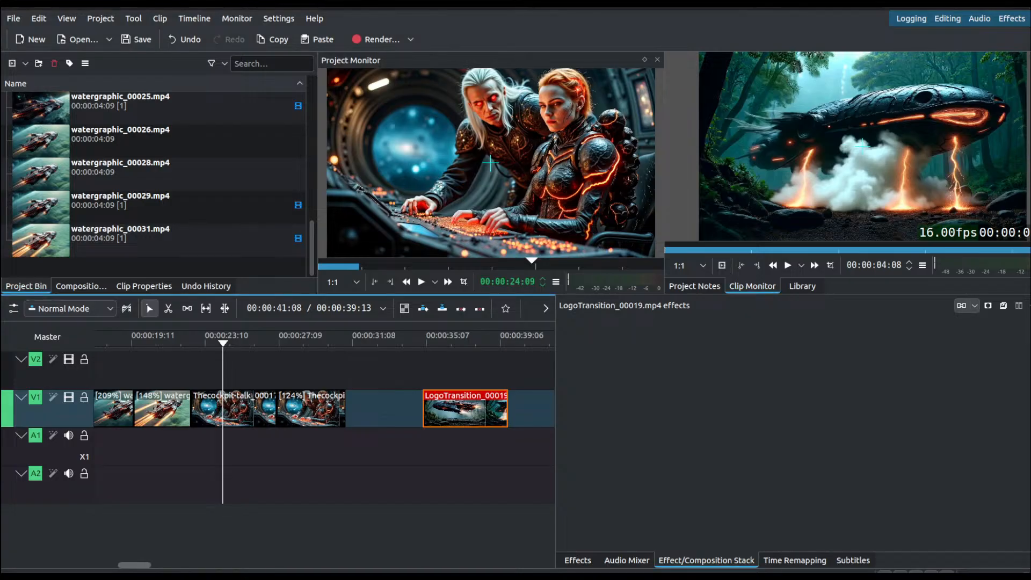
Step: Compare the LogoTransition clips from LogoTransition_00011.mp4 through LogoTransition_00020.mp4 in the Clip Monitor
scroll(86, 203, "up", 6)
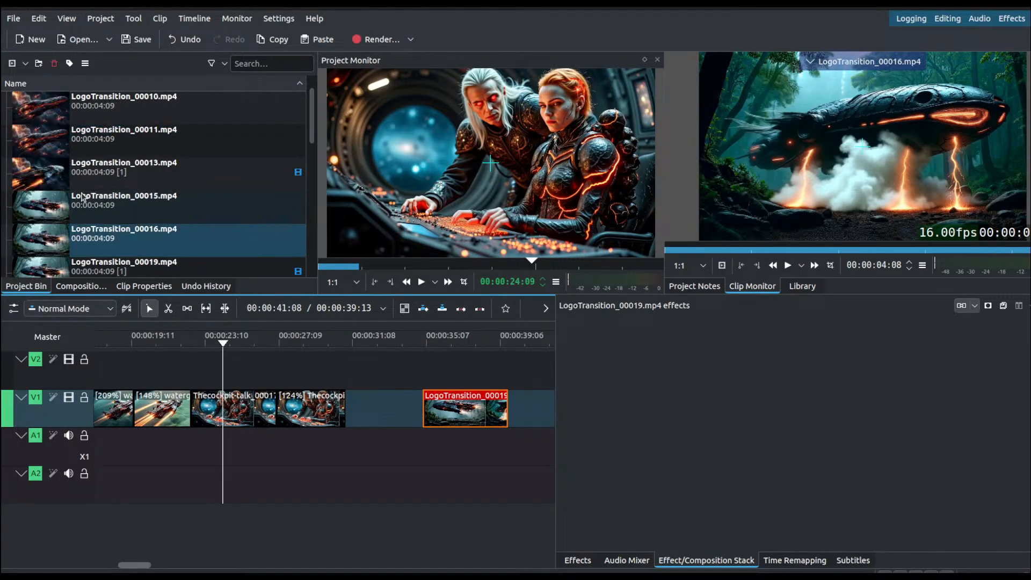
left_click(98, 139)
left_click(112, 123)
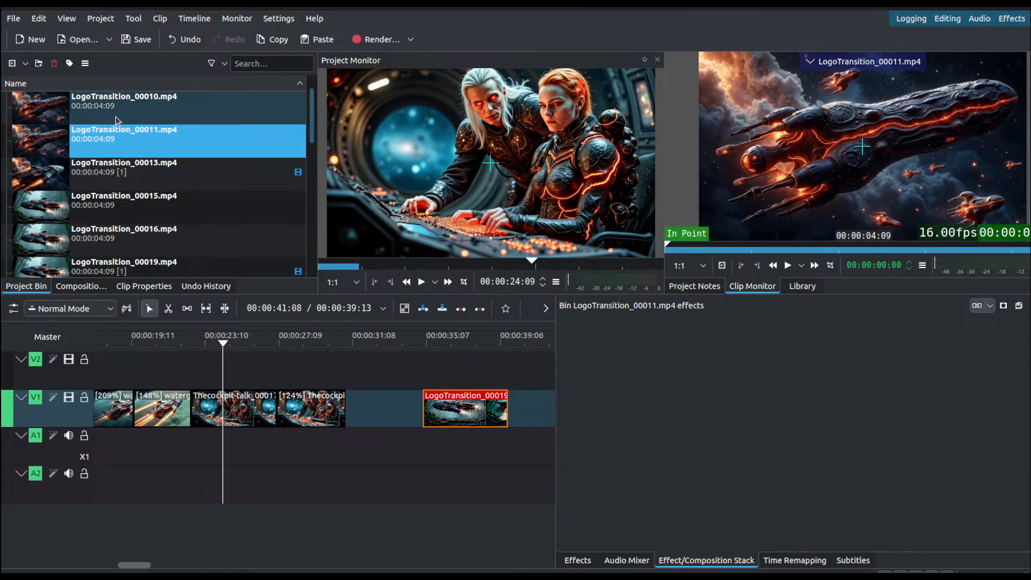
scroll(117, 120, "up", 1)
left_click(110, 187)
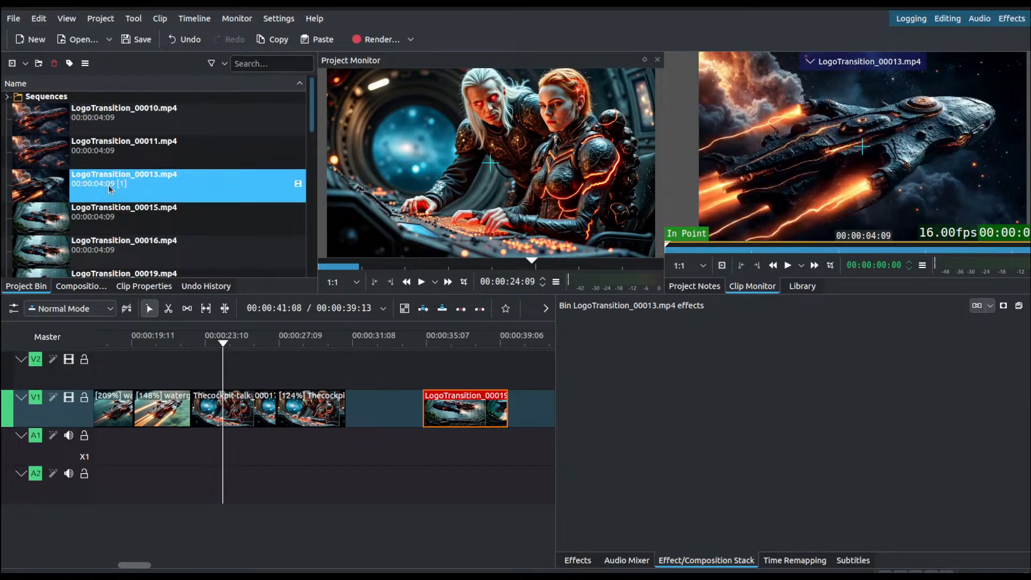
left_click(103, 221)
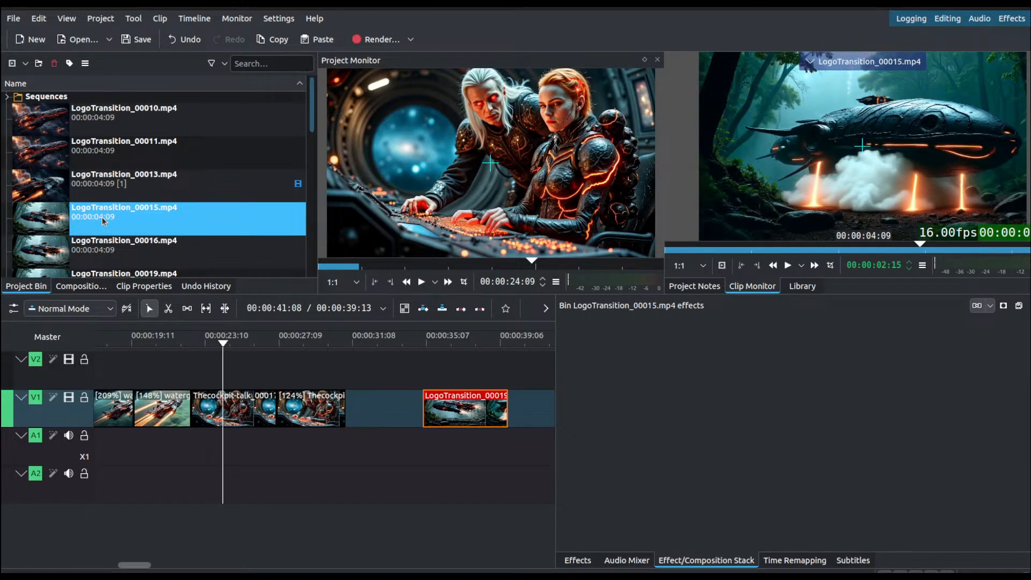
left_click(97, 247)
scroll(105, 231, "down", 4)
scroll(108, 164, "up", 3)
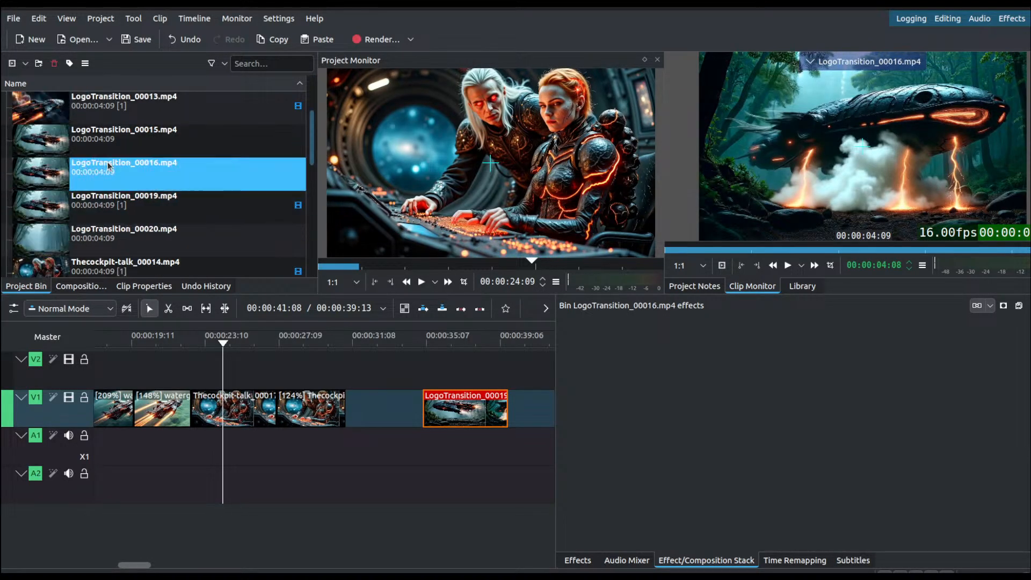
left_click(100, 210)
left_click(96, 182)
left_click(102, 144)
left_click(111, 237)
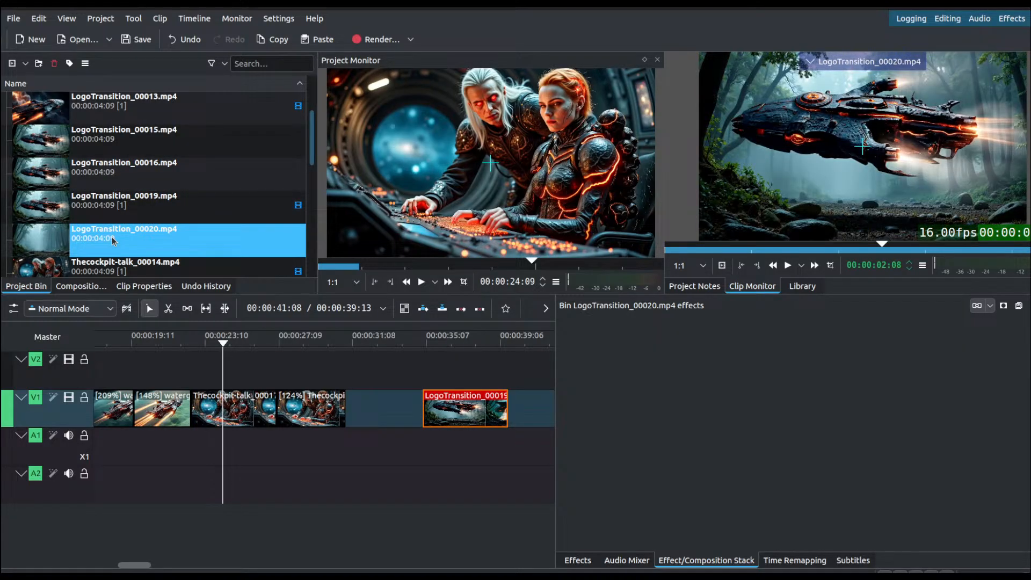
Step: Add LogoTransition_00020.mp4 to track V1 directly before LogoTransition_00019.mp4, shifting the latter clip later to make room
left_click_drag(75, 254, 363, 403)
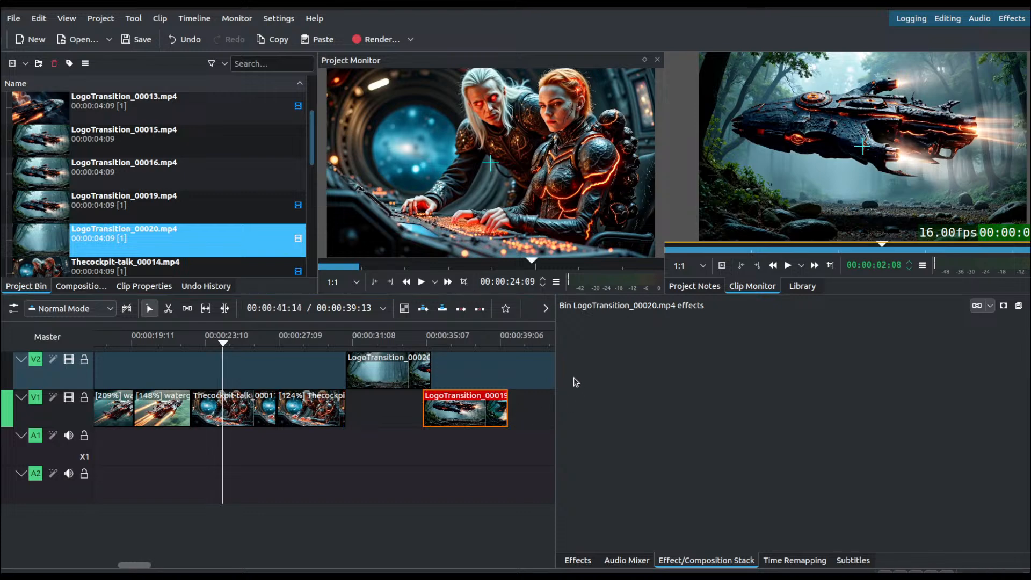
left_click_drag(483, 408, 512, 408)
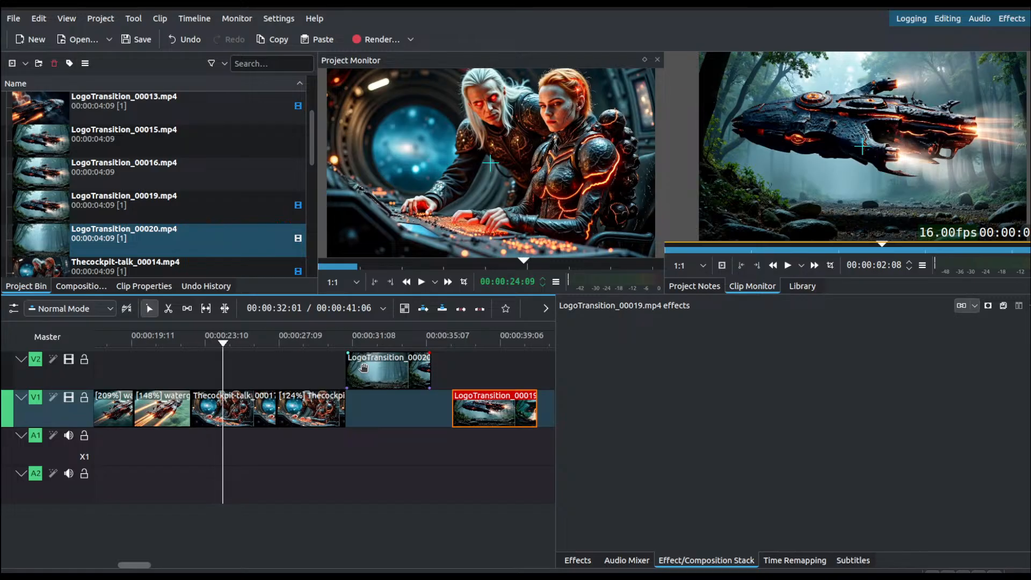
left_click_drag(370, 376, 399, 406)
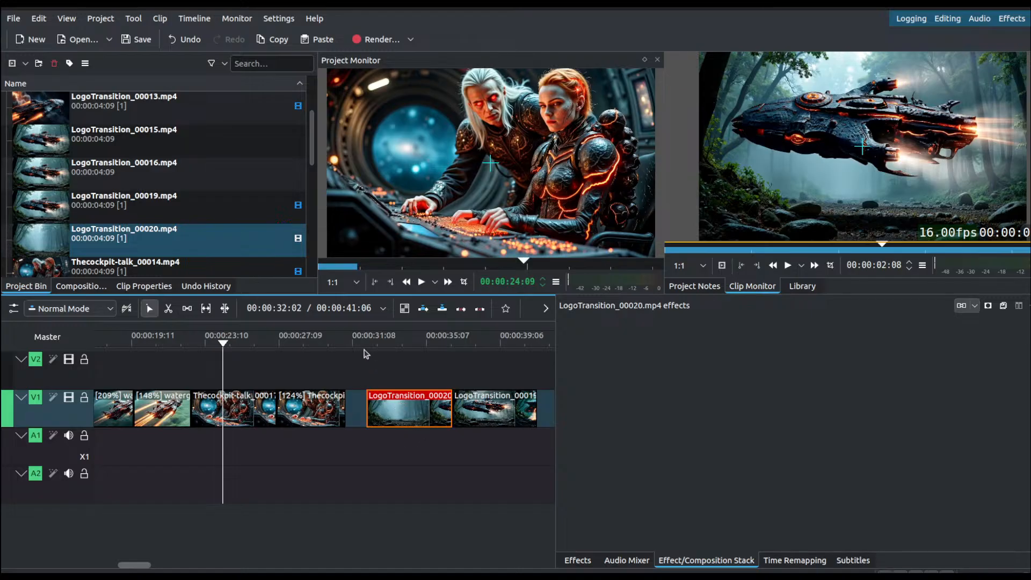
Step: Play back the LogoTransition_00020.mp4 clip into LogoTransition_00019.mp4 to check the transition between them
left_click(366, 347)
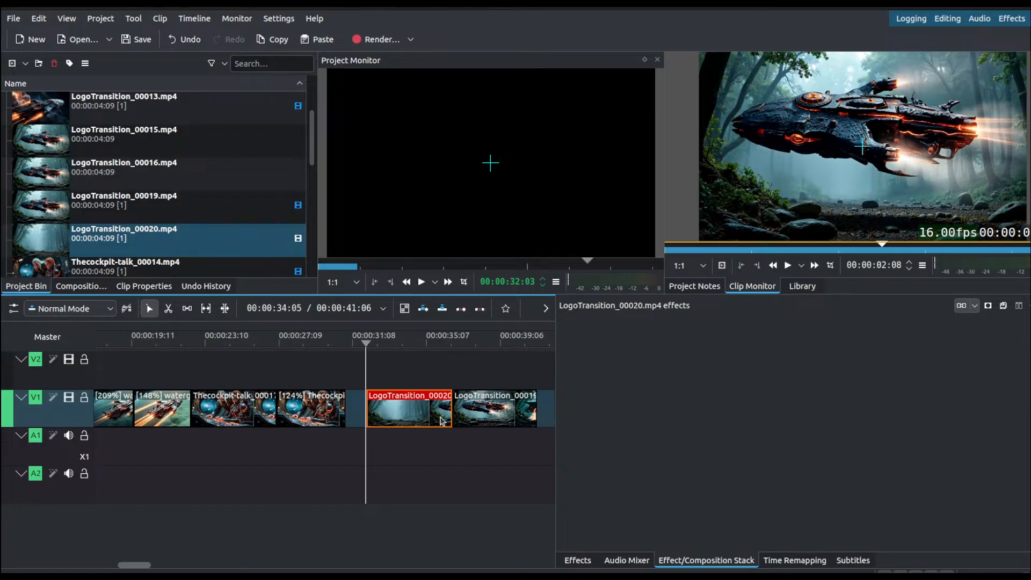
left_click_drag(365, 348, 464, 359)
left_click_drag(465, 360, 358, 377)
key("space")
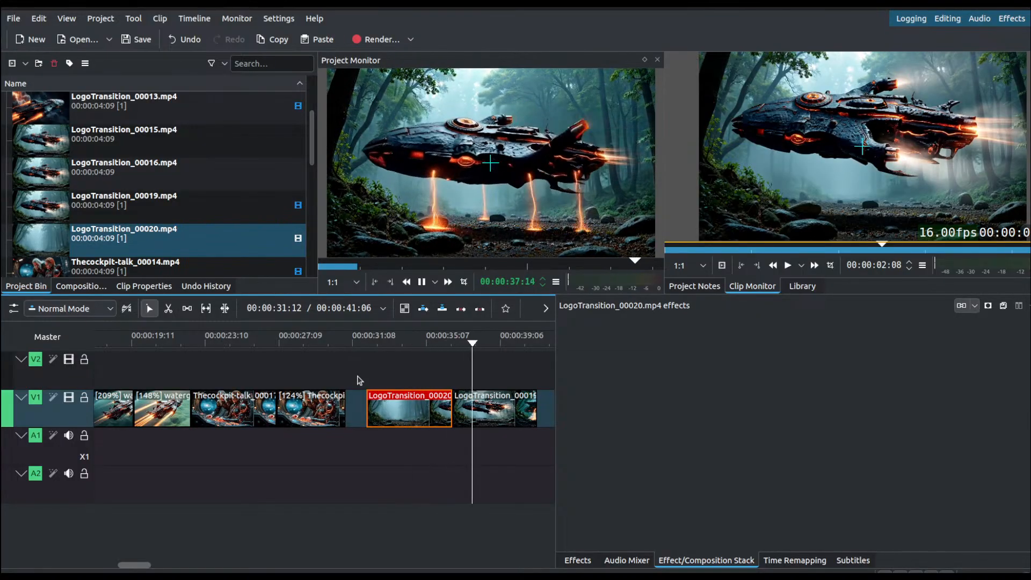
Step: Split the LogoTransition_00020.mp4 clip on track V1 at 00:00:34:11
left_click(503, 342)
left_click_drag(503, 343, 414, 360)
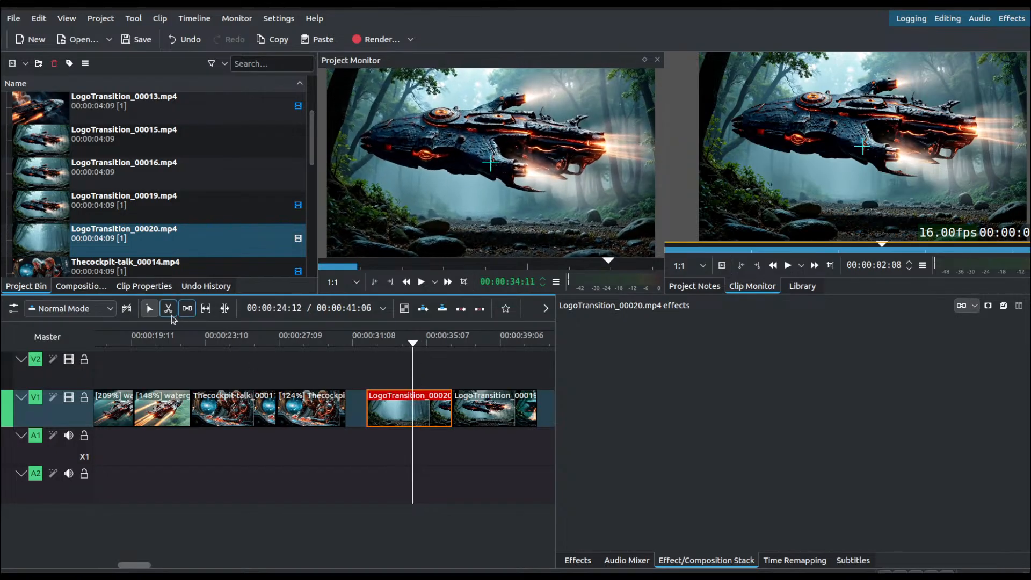
left_click(412, 424)
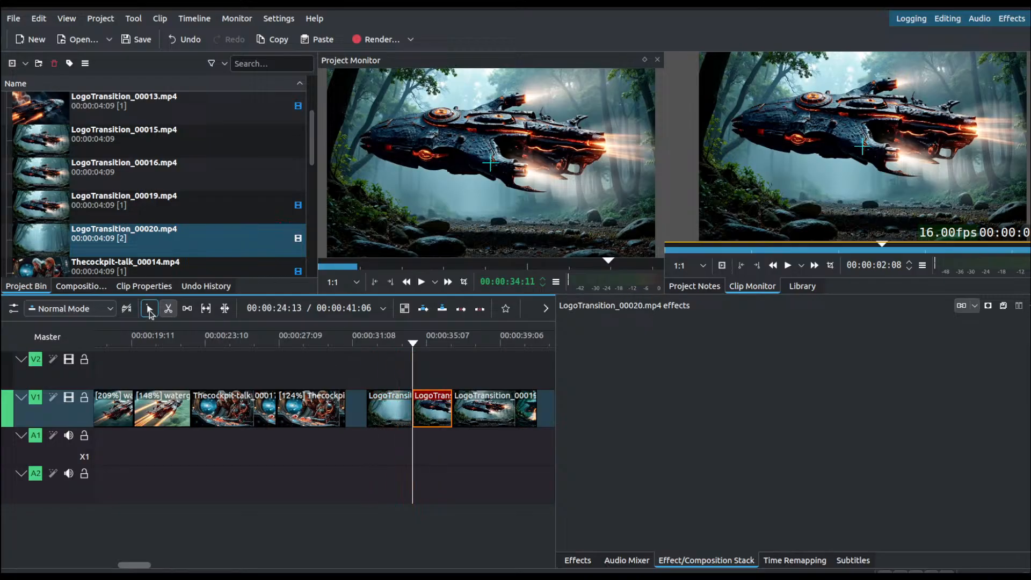
Step: Speed up the second part of LogoTransition_00020.mp4 to 191%, close the gap before LogoTransition_00019.mp4 and play the result
left_click(436, 407)
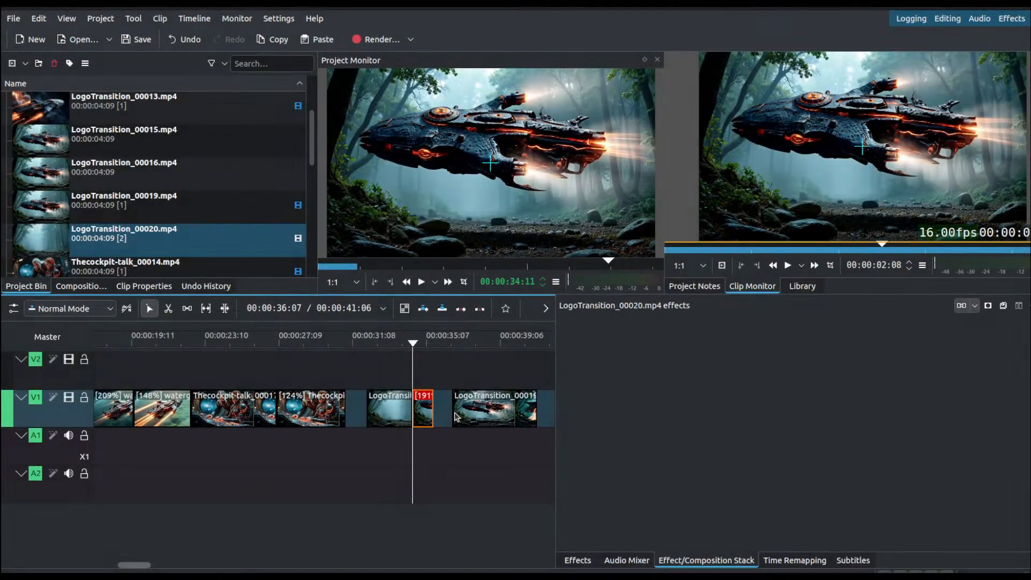
left_click_drag(445, 408, 424, 359)
left_click(366, 357)
key("space")
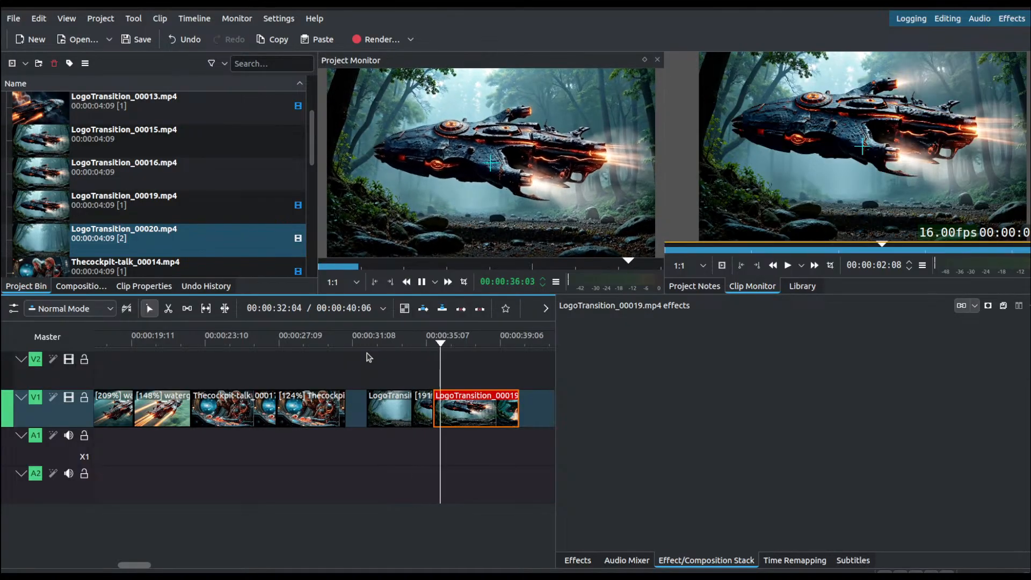
Step: Shorten the sped-up part of LogoTransition_00020.mp4 by increasing its speed, pull LogoTransition_00019.mp4 against it and play the result
left_click(422, 409)
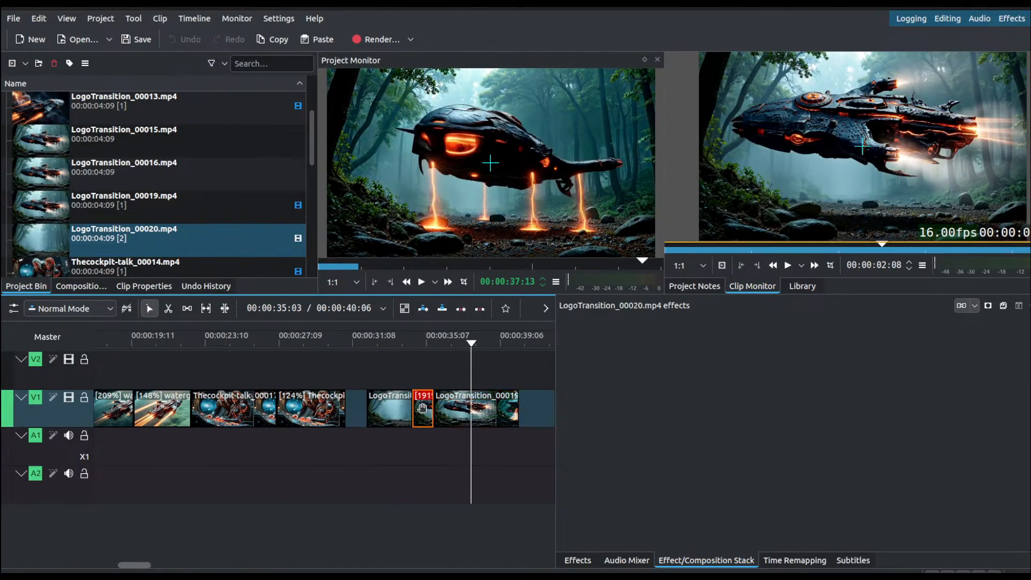
left_click(474, 413)
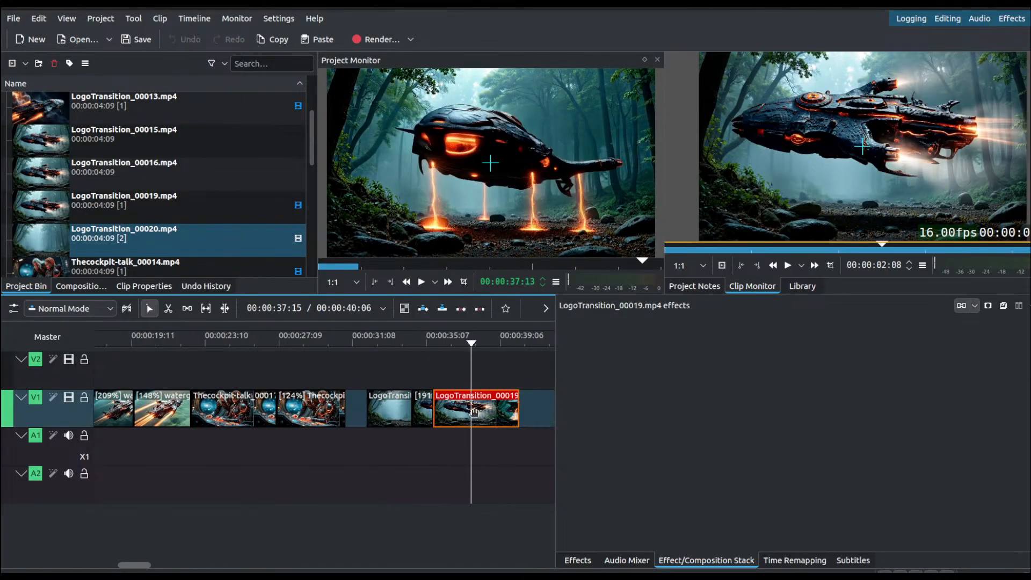
left_click(424, 413)
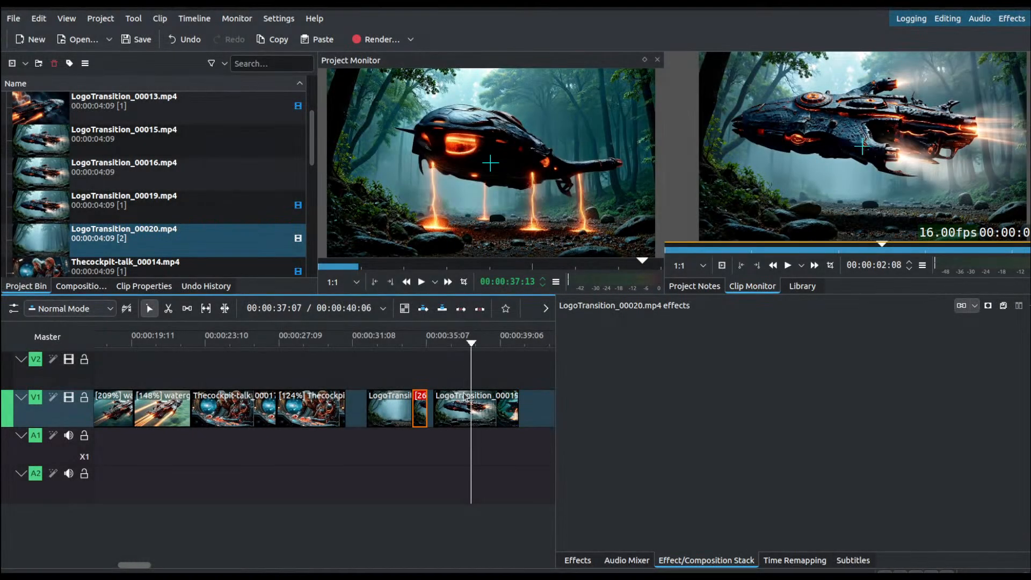
left_click_drag(465, 397, 459, 397)
left_click_drag(471, 343, 380, 366)
key("space")
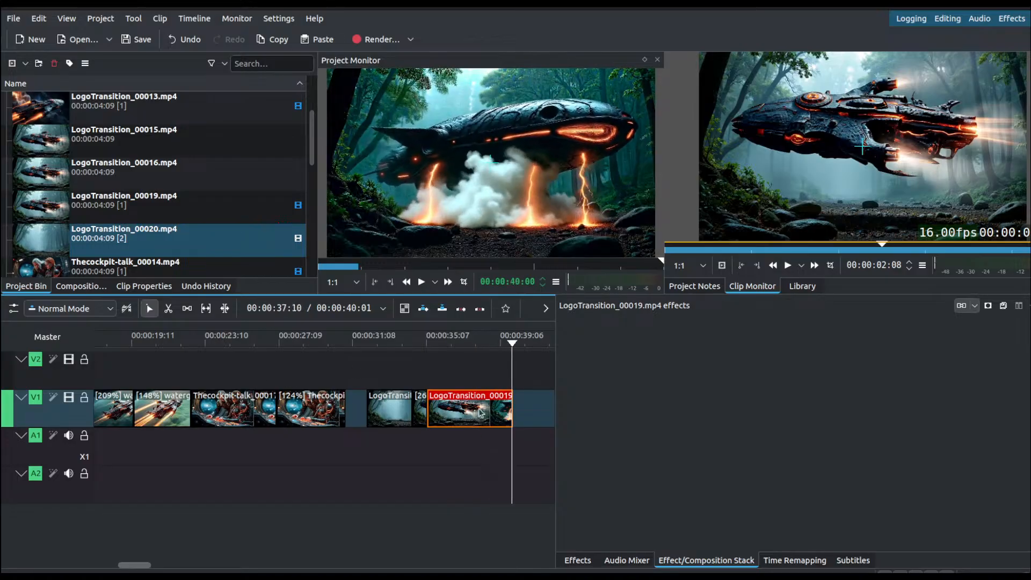
Step: Replay the join between the sped-up LogoTransition_00020.mp4 part and LogoTransition_00019.mp4 to judge its motion
left_click_drag(490, 348, 339, 372)
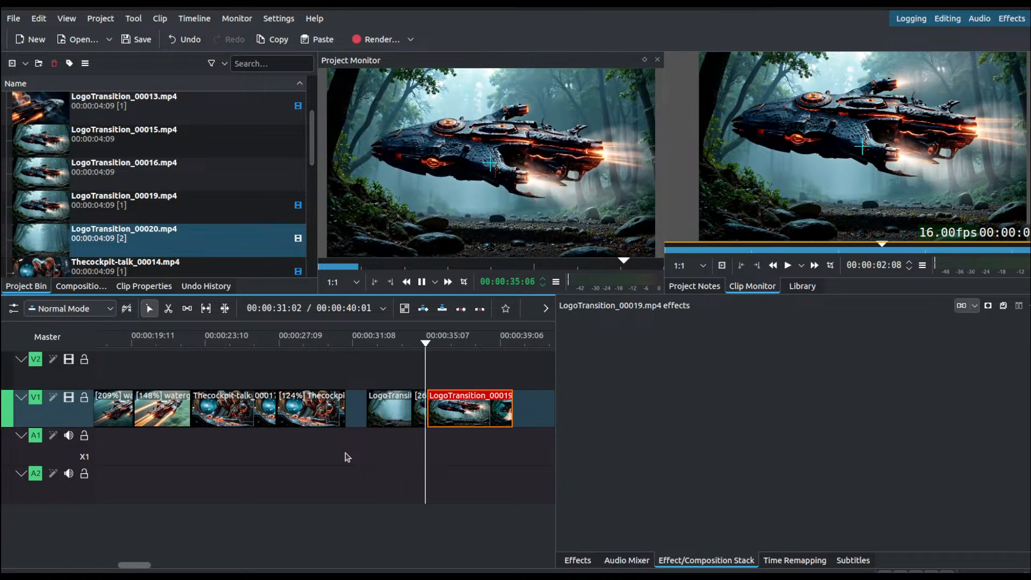
left_click_drag(456, 342, 374, 359)
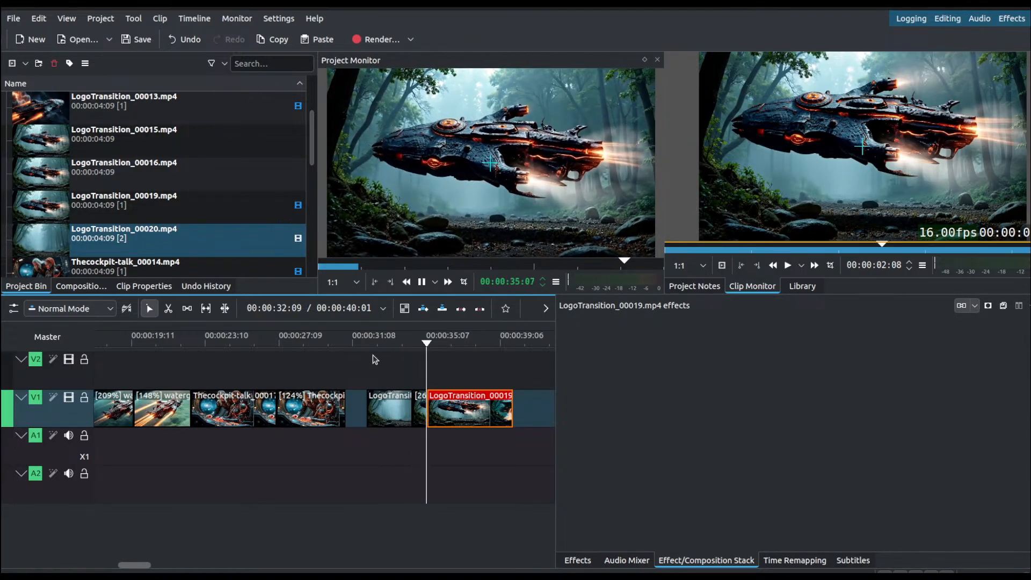
key("space")
mouse_move(439, 346)
left_mouse_down()
mouse_move(396, 348)
mouse_move(431, 346)
mouse_move(423, 347)
left_mouse_up()
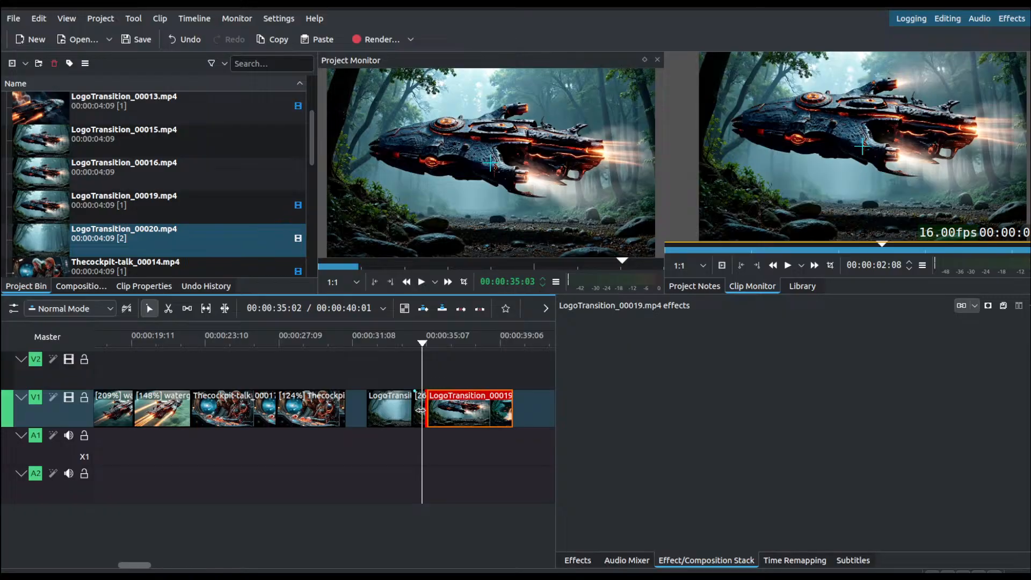
Step: Speed up the second part of LogoTransition_00020.mp4 to 341% and move LogoTransition_00019.mp4 directly against its end
scroll(420, 410, "up", 4)
left_click(425, 411)
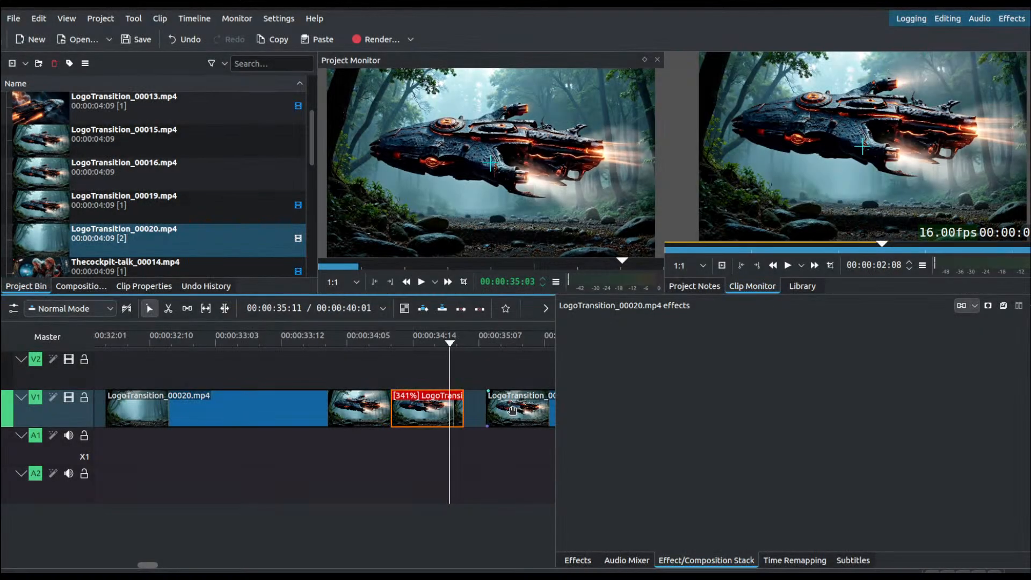
left_click_drag(512, 411, 430, 417)
left_click_drag(446, 350, 343, 367)
key("space")
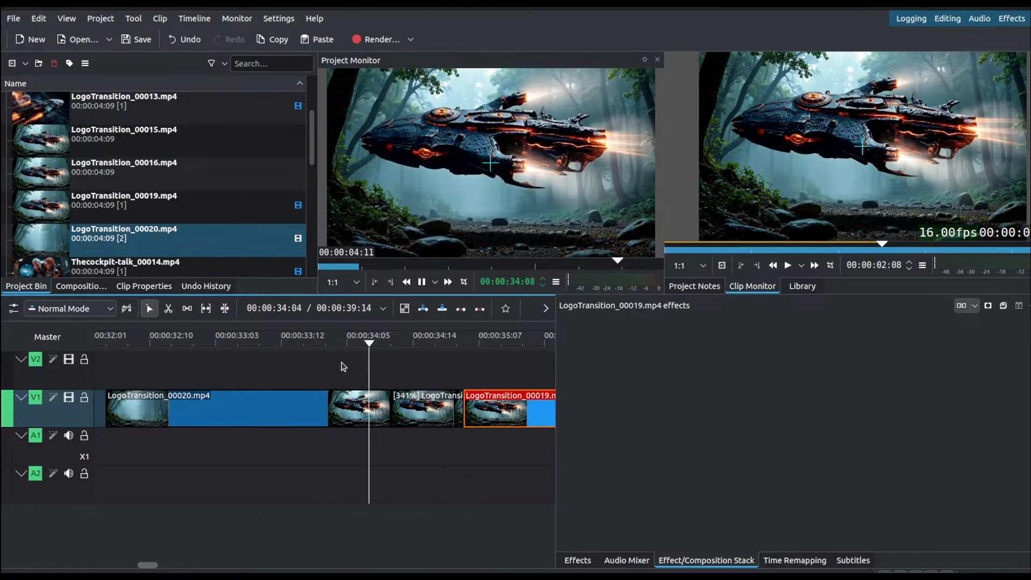
Step: Play and scrub through the LogoTransition clips repeatedly to check the ship's arrival and landing
key("space")
scroll(346, 396, "down", 2)
left_click_drag(323, 356, 262, 367)
key("space")
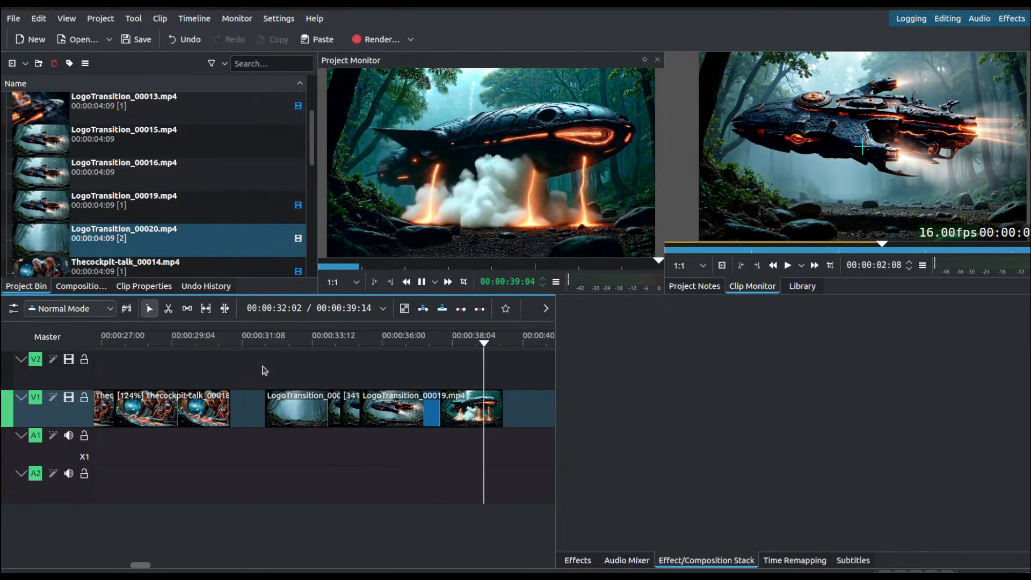
left_click(428, 355)
left_click_drag(428, 354, 425, 363)
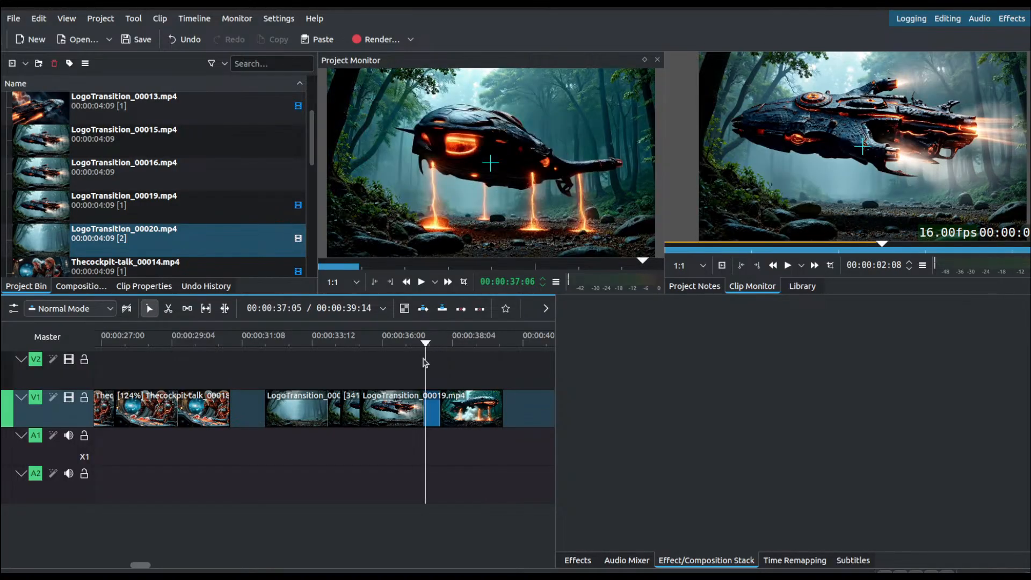
left_click_drag(442, 354, 228, 368)
key("space")
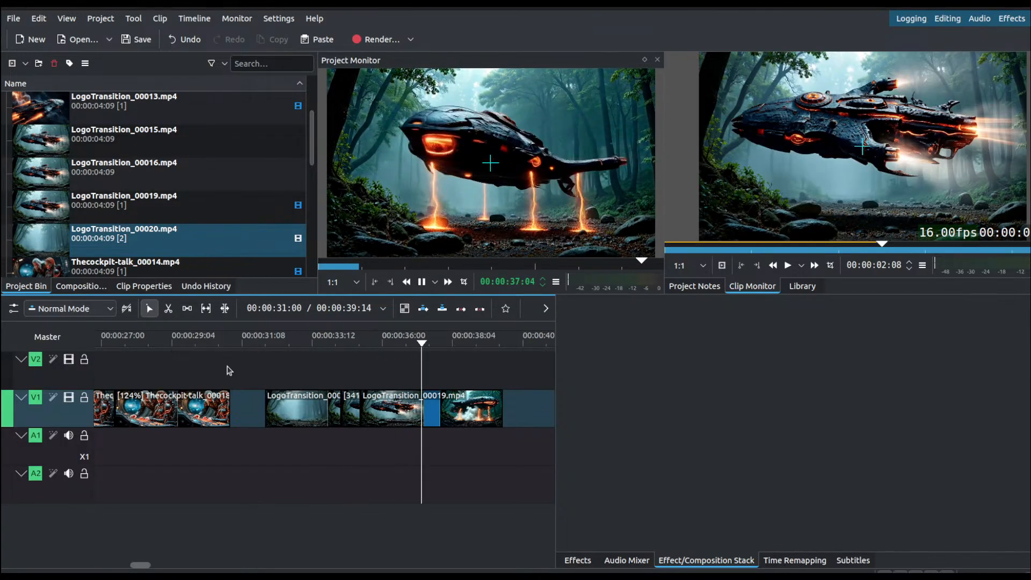
key("space")
mouse_move(422, 355)
left_mouse_down()
mouse_move(315, 368)
mouse_move(437, 354)
left_mouse_up()
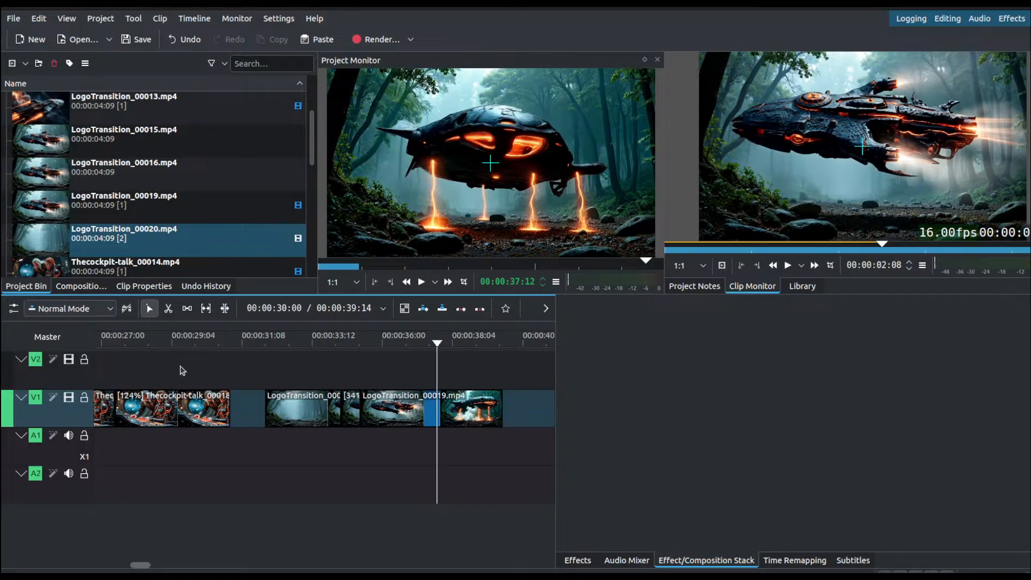
left_click_drag(355, 353, 232, 377)
key("space")
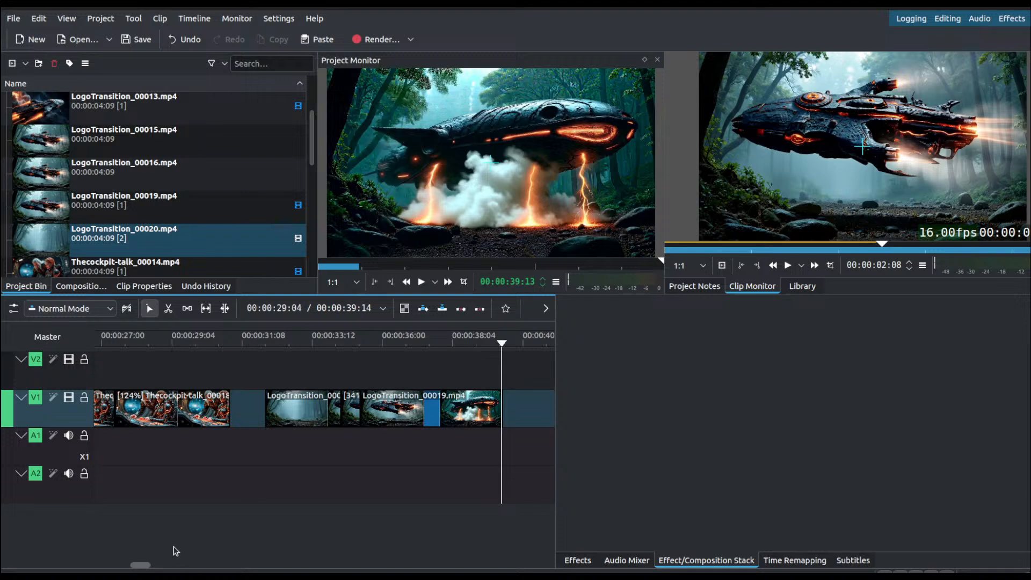
Step: Trim the start of the first LogoTransition_00020.mp4 clip on track V1 and play back its new opening
left_click_drag(266, 408, 282, 408)
left_click_drag(329, 368, 233, 359)
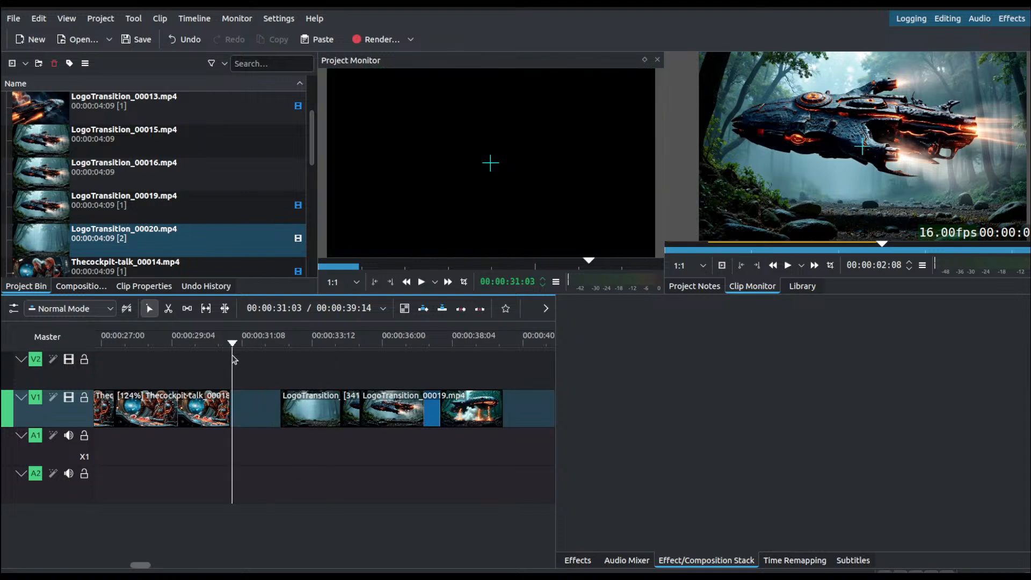
key("space")
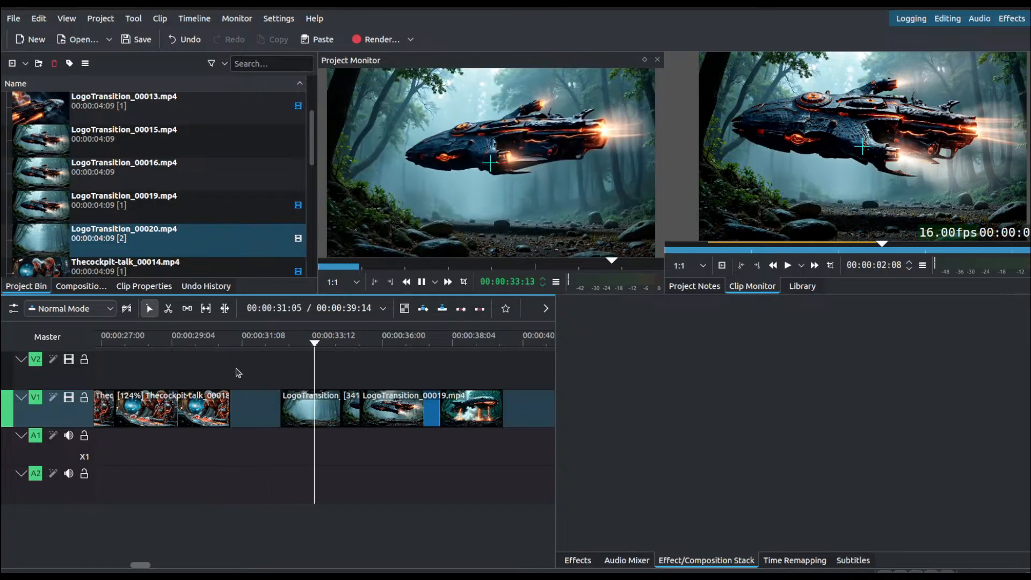
key("space")
Step: Move the three LogoTransition clips together directly behind the last cockpit clip on V1 and play the timeline from the start
left_click_drag(295, 423, 398, 415)
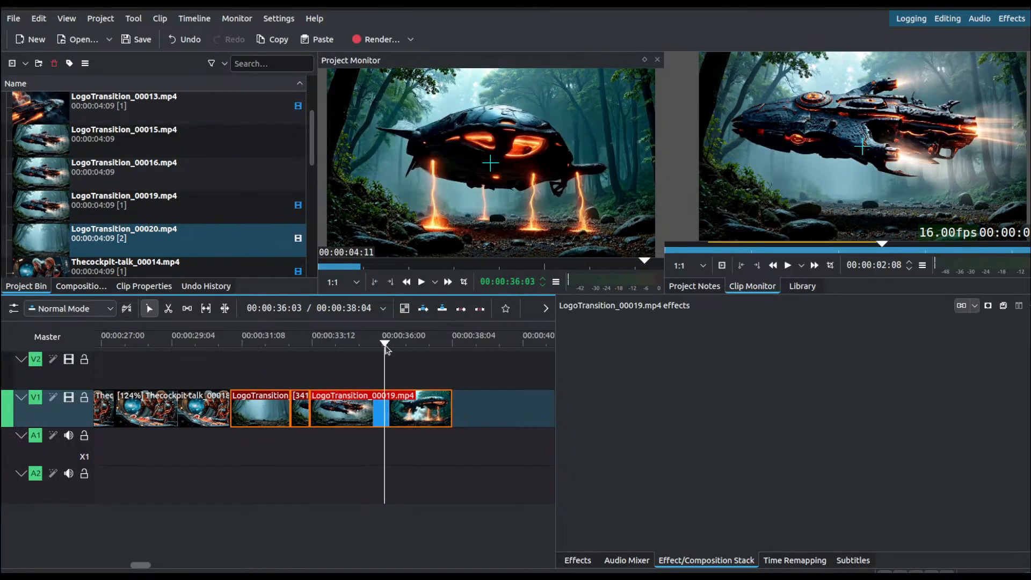
key("Home")
key("space")
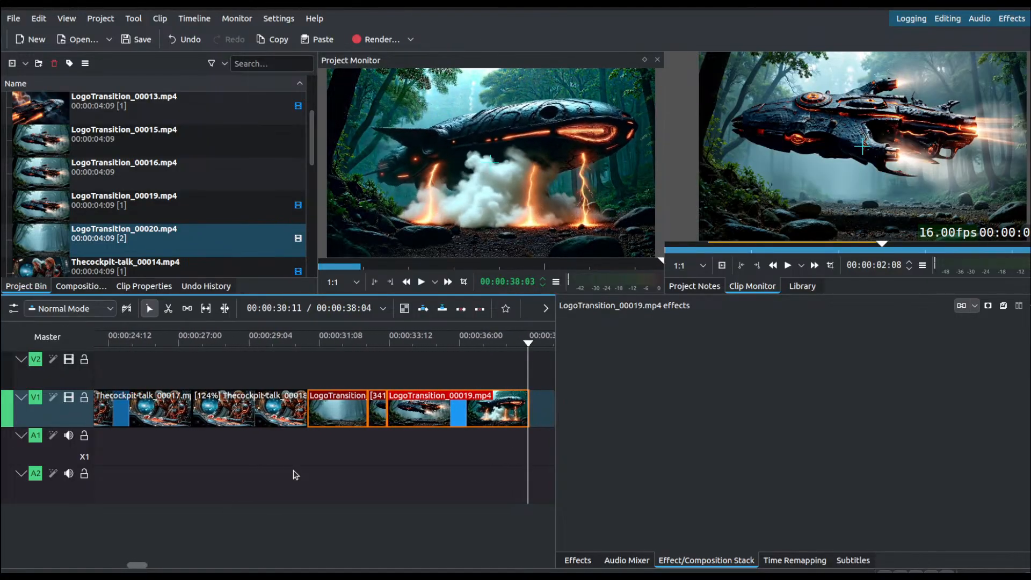
Step: Replay the LogoTransition section on track V1 from near the start of its first clip
left_click_drag(407, 344, 325, 348)
key("space")
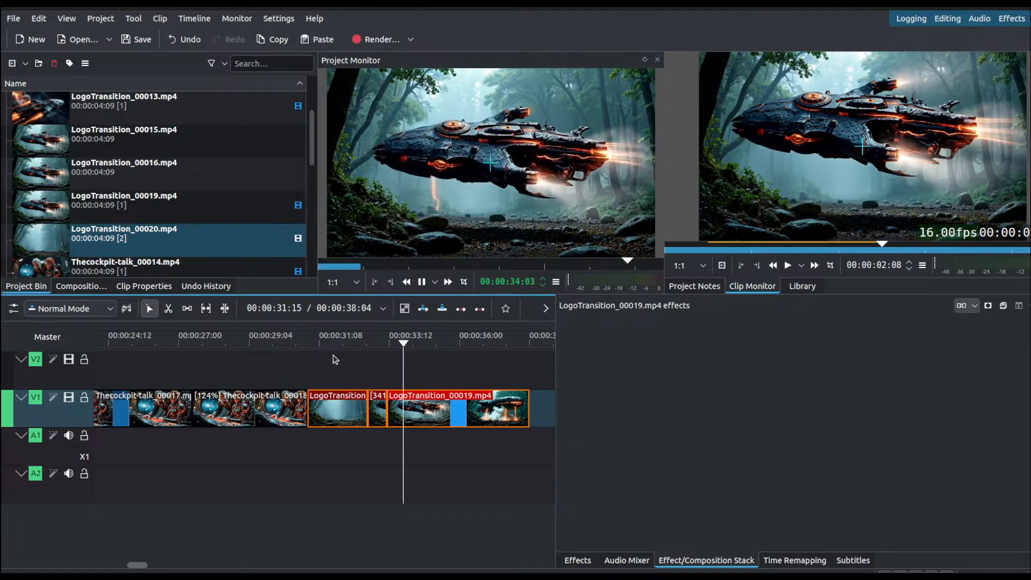
mouse_move(333, 354)
left_mouse_down()
mouse_move(383, 359)
mouse_move(320, 368)
left_mouse_up()
key("space")
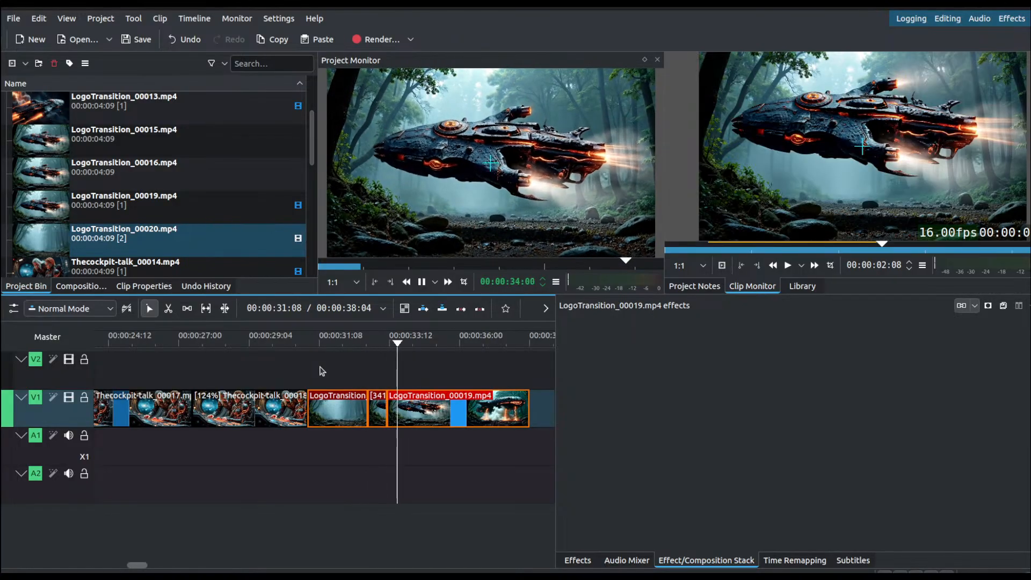
Step: Try speeding up the short middle LogoTransition clip on V1 to 477% and moving the LogoTransition_00019.mp4 clip against its end
key("space")
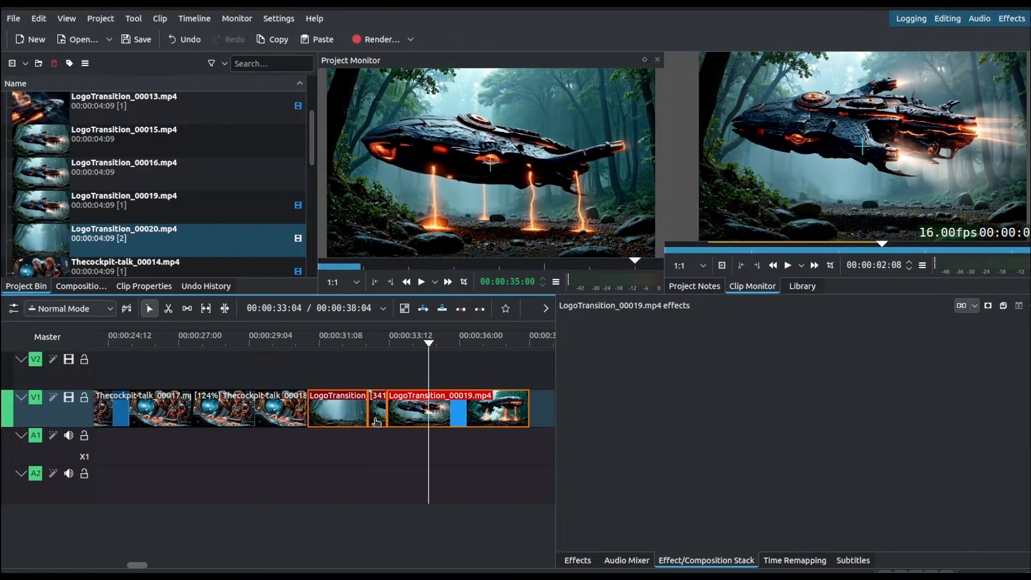
scroll(375, 423, "up", 3)
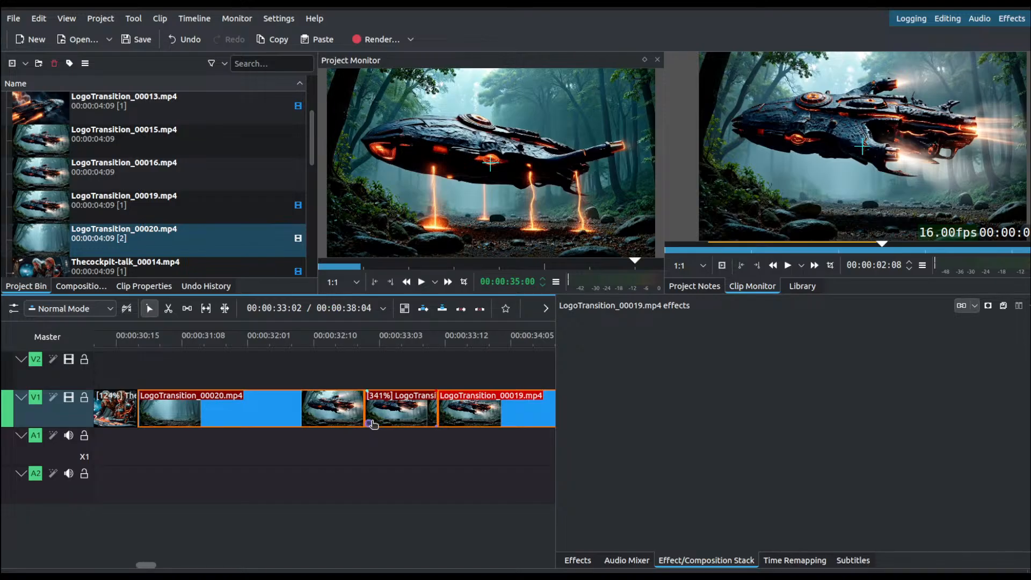
left_click(392, 410)
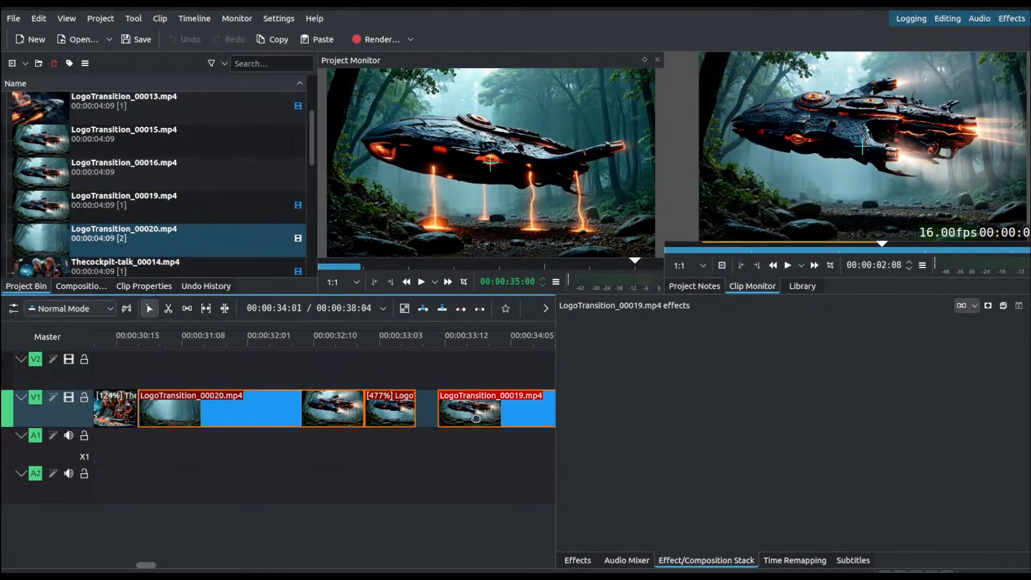
left_click(453, 411)
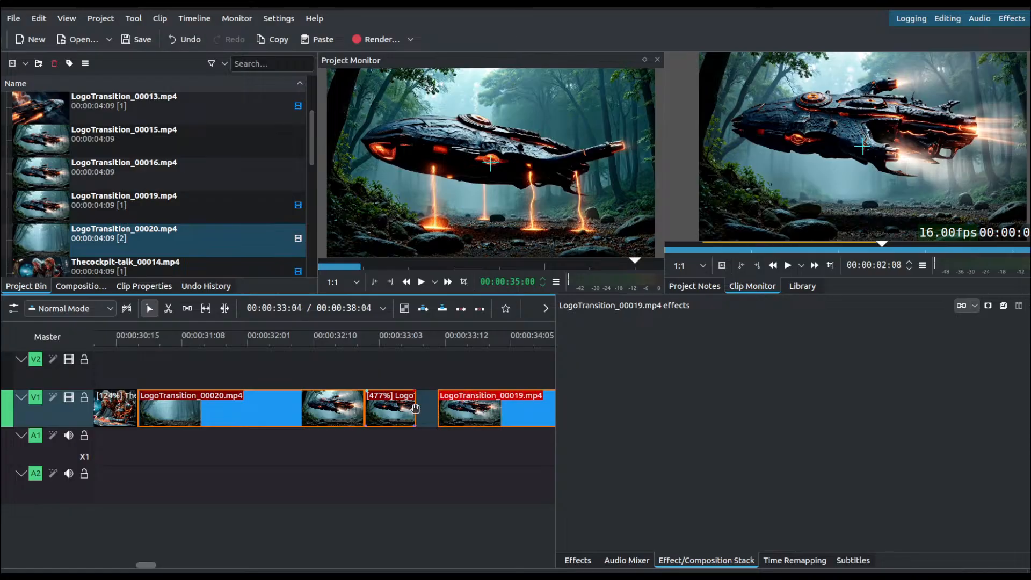
scroll(437, 414, "down", 3)
scroll(414, 410, "up", 2)
left_click(357, 410)
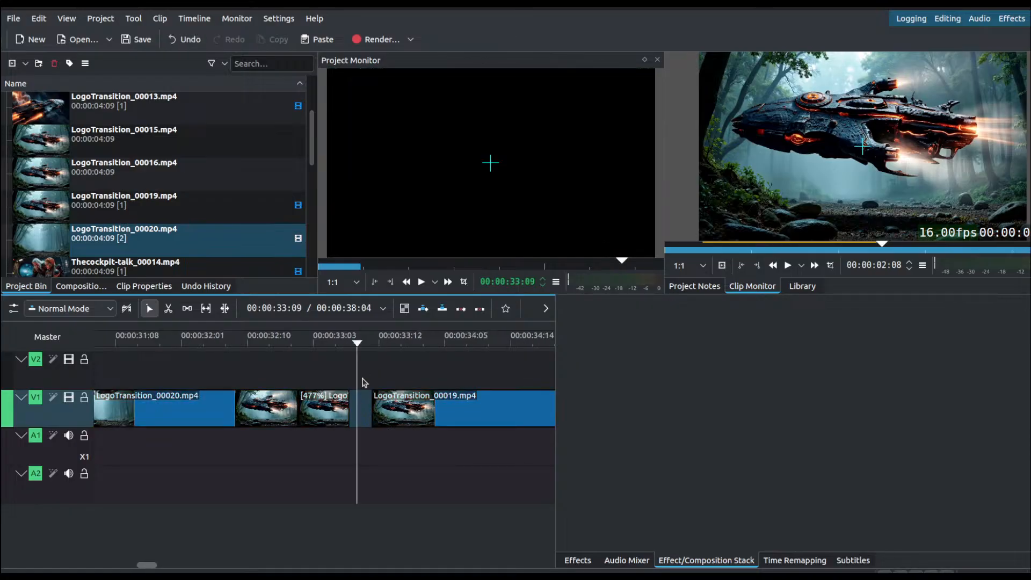
left_click_drag(424, 411, 379, 408)
Step: Play back the joins around the sped-up middle LogoTransition clip twice to check how smoothly the ship moves
left_click_drag(357, 343, 225, 355)
key("space")
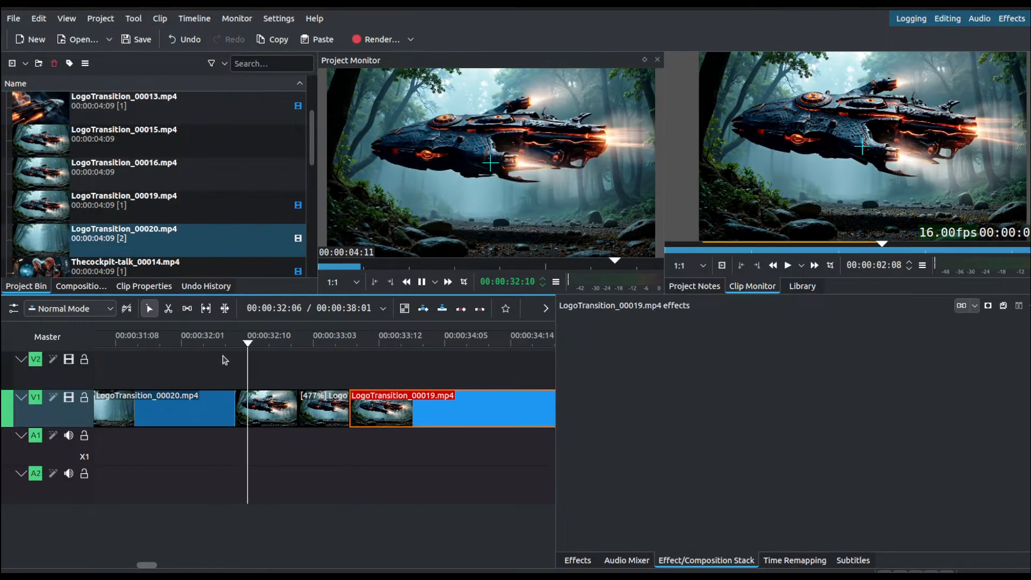
key("space")
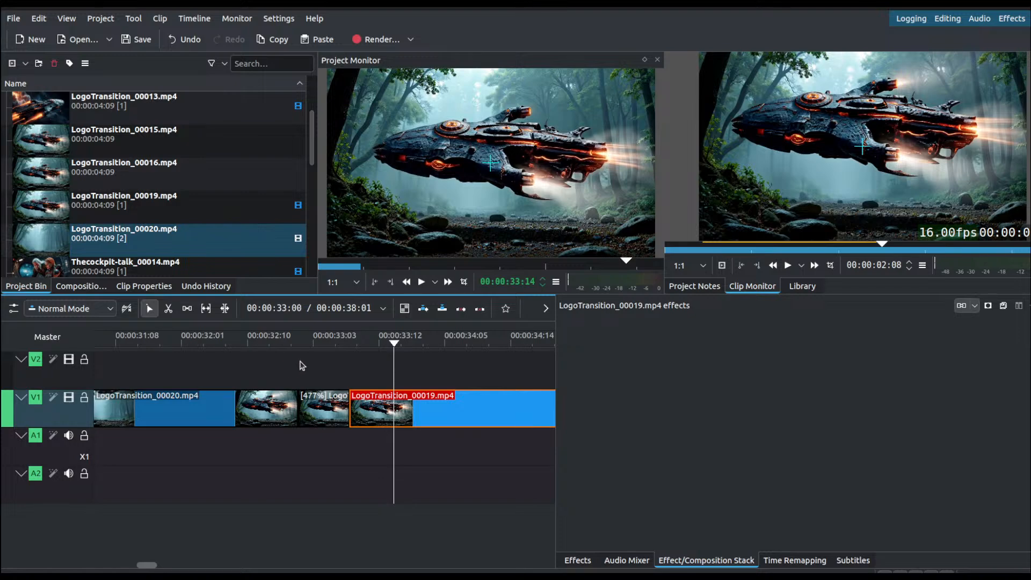
left_click(267, 361)
key("space")
key("space")
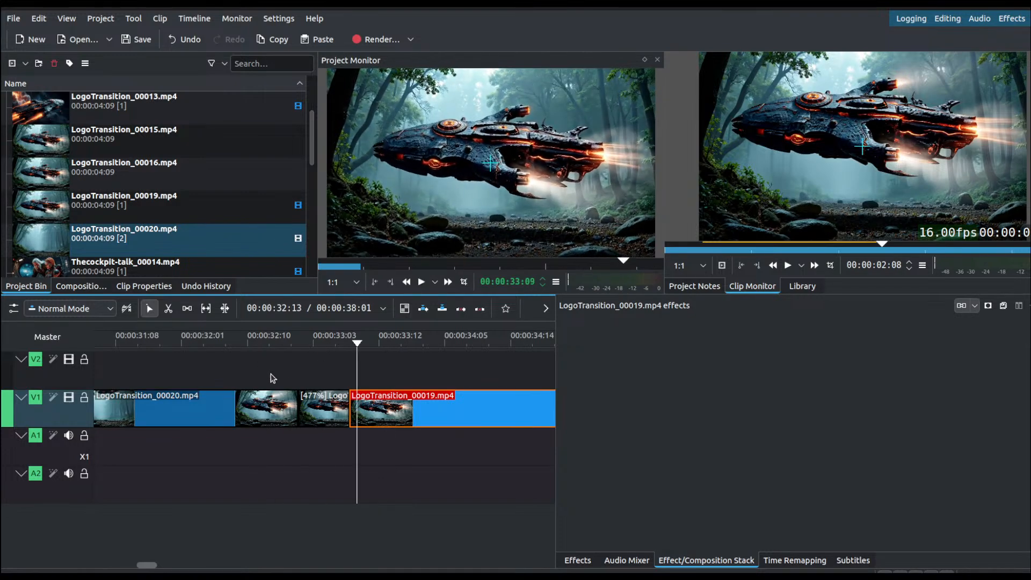
Step: Scrub through the ship's arrival and replay the LogoTransition sequence through the landing
scroll(273, 380, "down", 3)
mouse_move(293, 349)
left_mouse_down()
mouse_move(277, 346)
mouse_move(273, 354)
mouse_move(292, 356)
mouse_move(281, 360)
left_mouse_up()
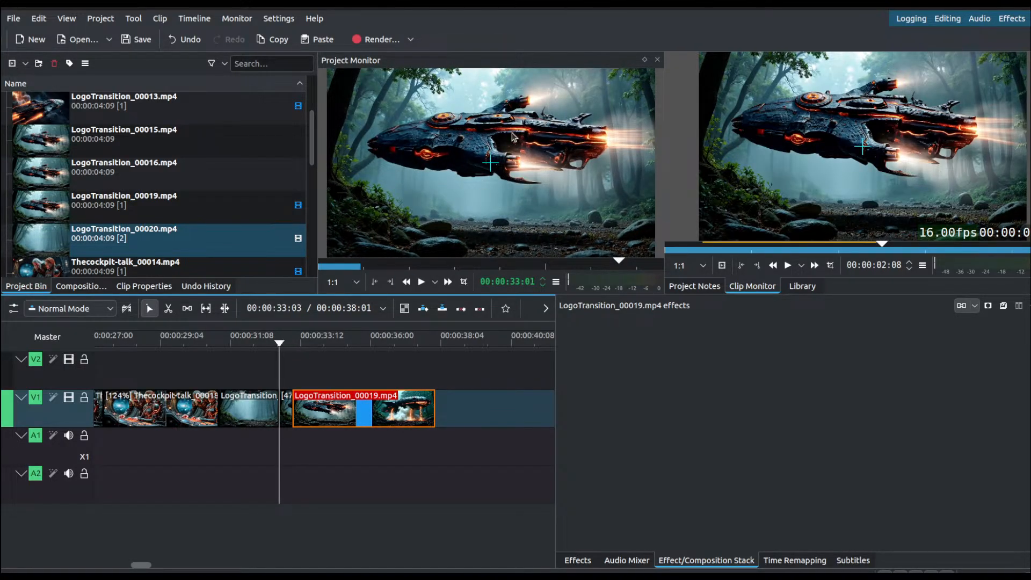
left_click(281, 344)
left_click_drag(282, 344, 241, 373)
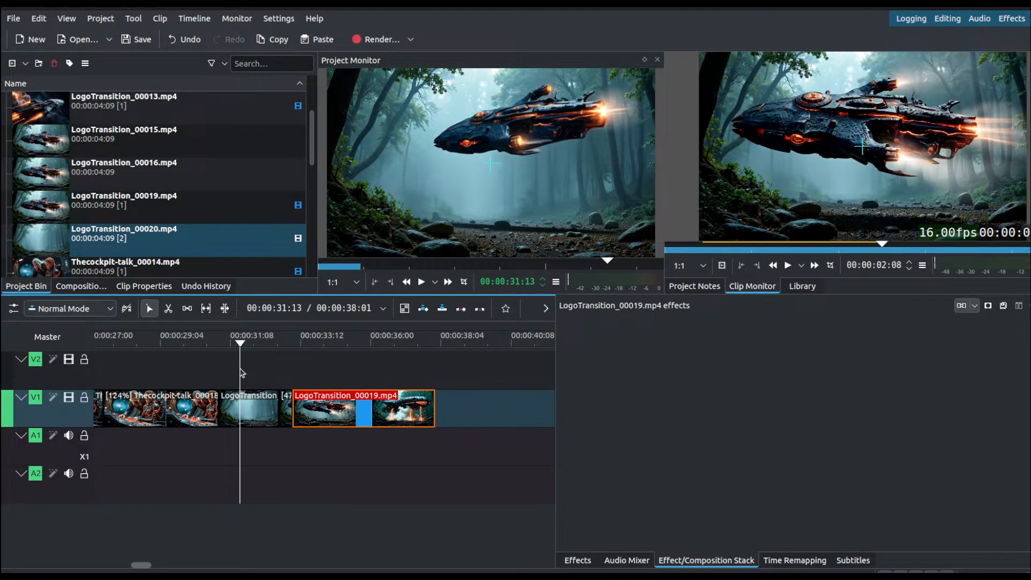
key("space")
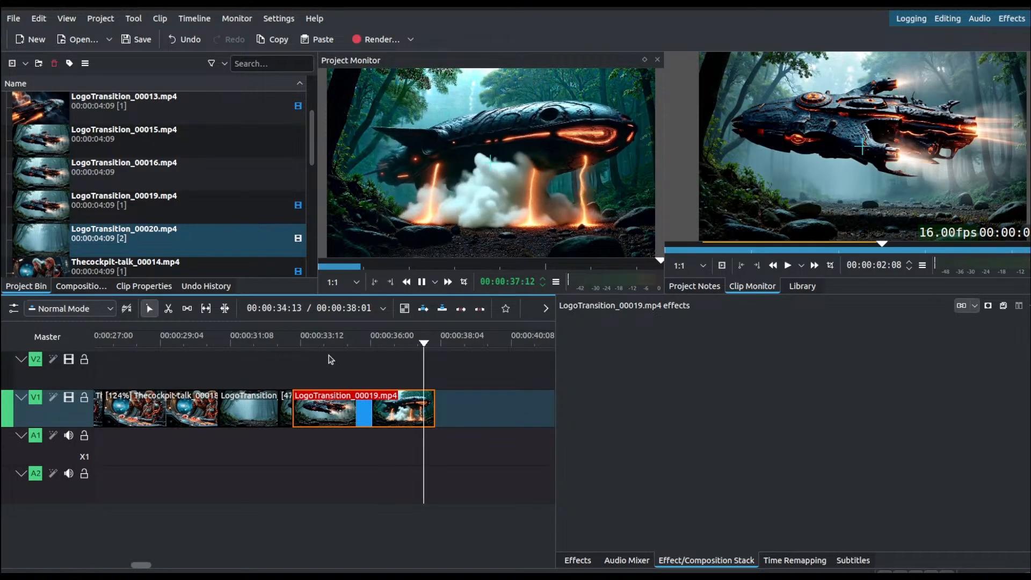
left_click(233, 357)
left_click(221, 361)
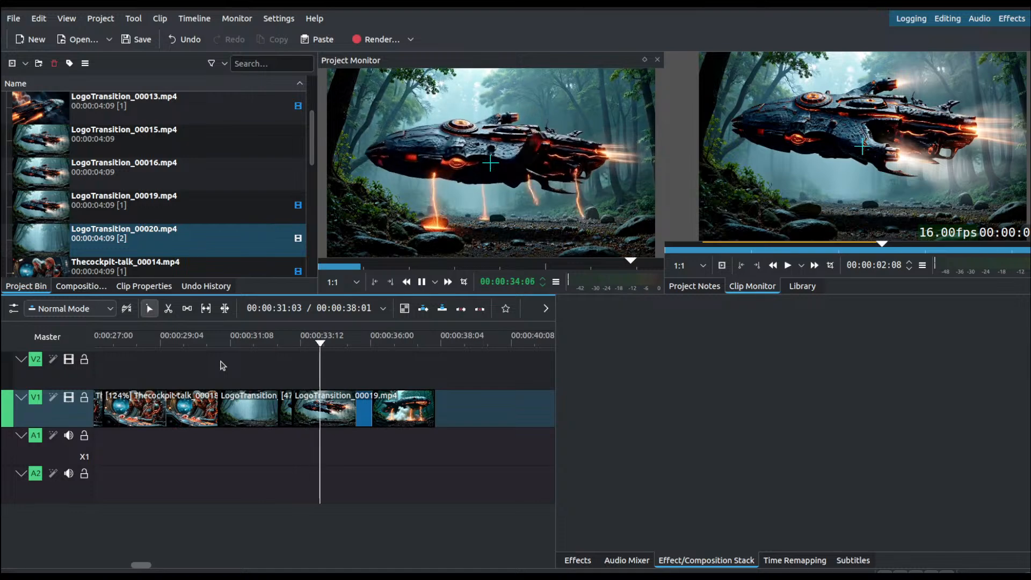
key("space")
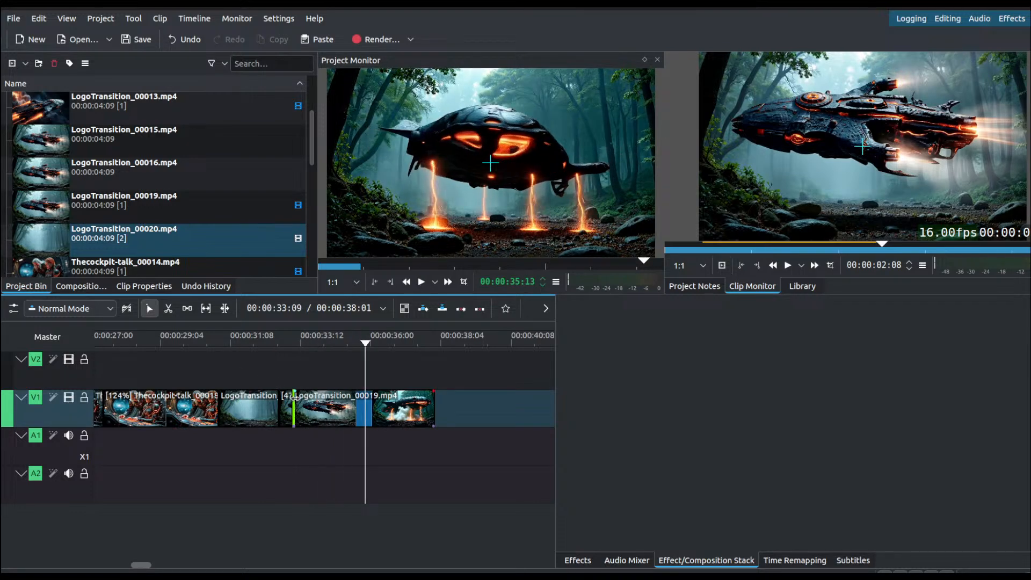
Step: Undo the middle clip's speed change and the following clip's move, and replay the LogoTransition section
key("ctrl+z")
left_click_drag(306, 360, 260, 359)
key("space")
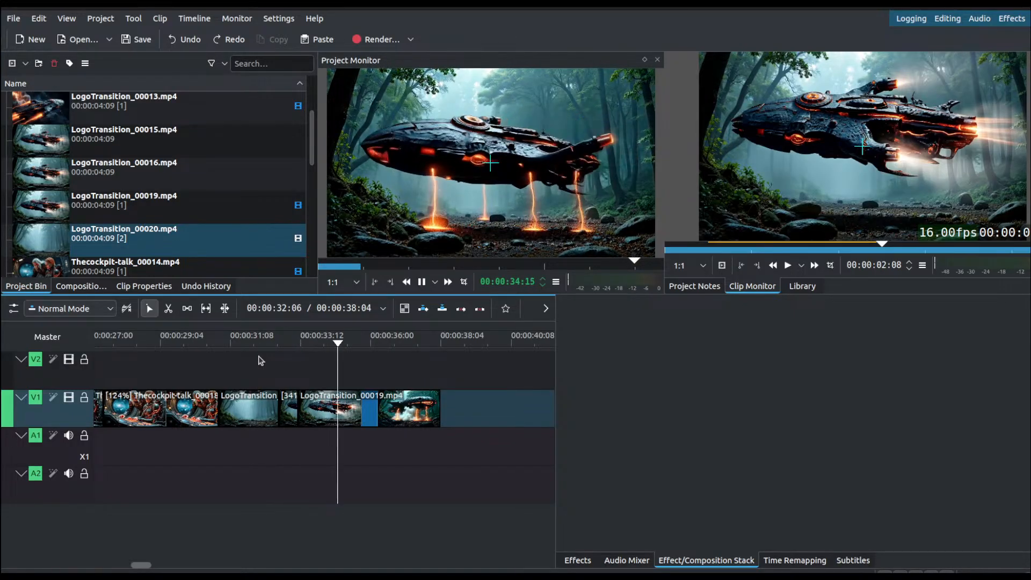
left_click_drag(260, 360, 281, 358)
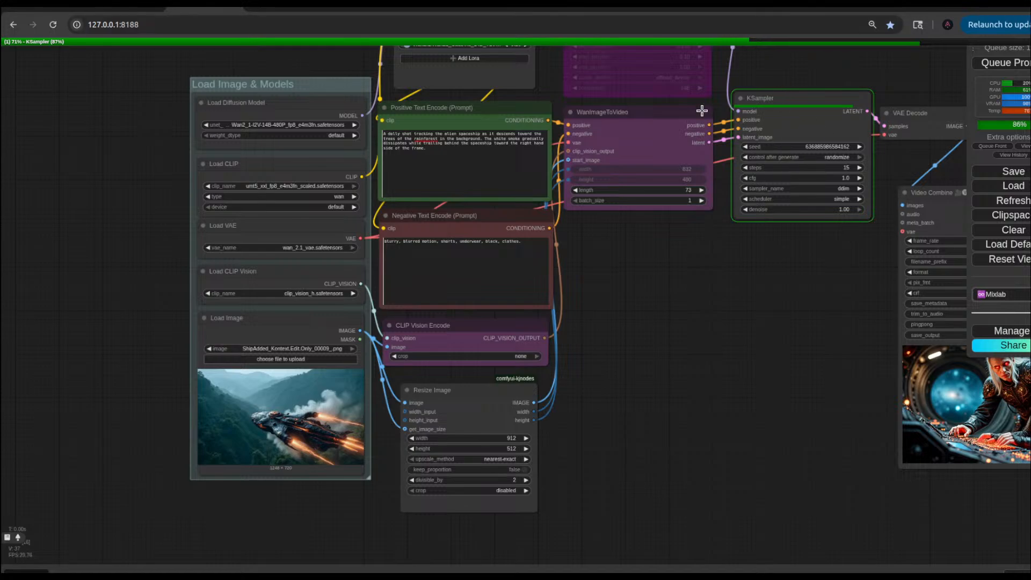
Step: Switch to the ComfyUI browser tab holding the Wan 2.1 VACE Masking Figure Removal (2nd Step) workflow and view the whole graph
left_click(513, 10)
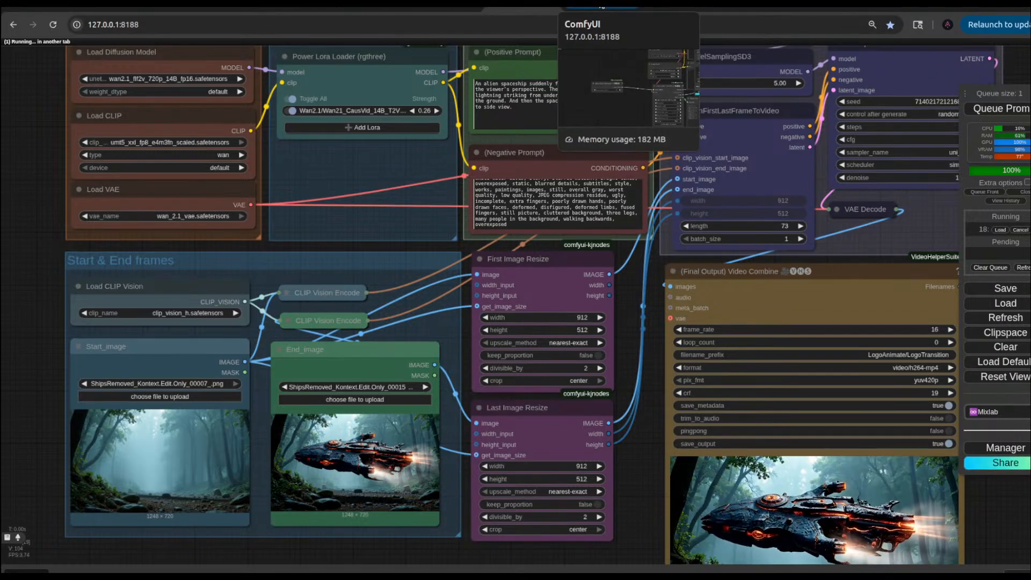
left_click(600, 8)
left_click(751, 7)
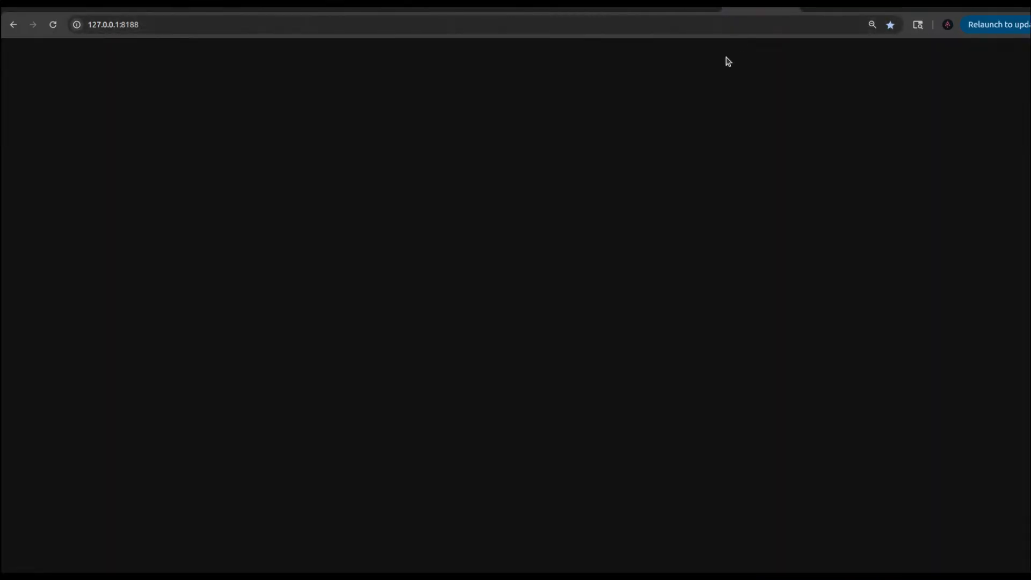
scroll(622, 108, "down", 1)
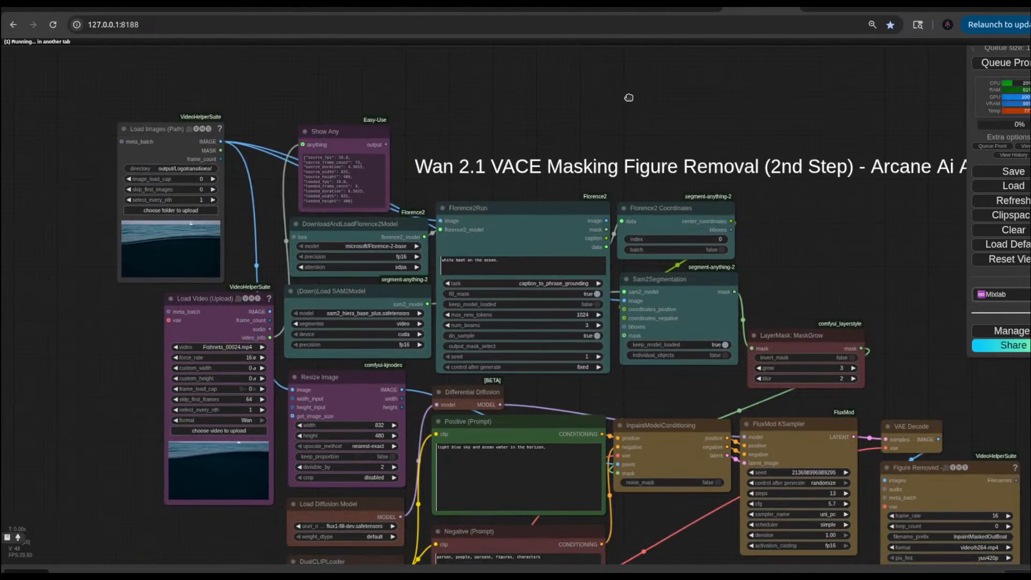
scroll(759, 240, "down", 3)
left_click_drag(776, 198, 762, 195)
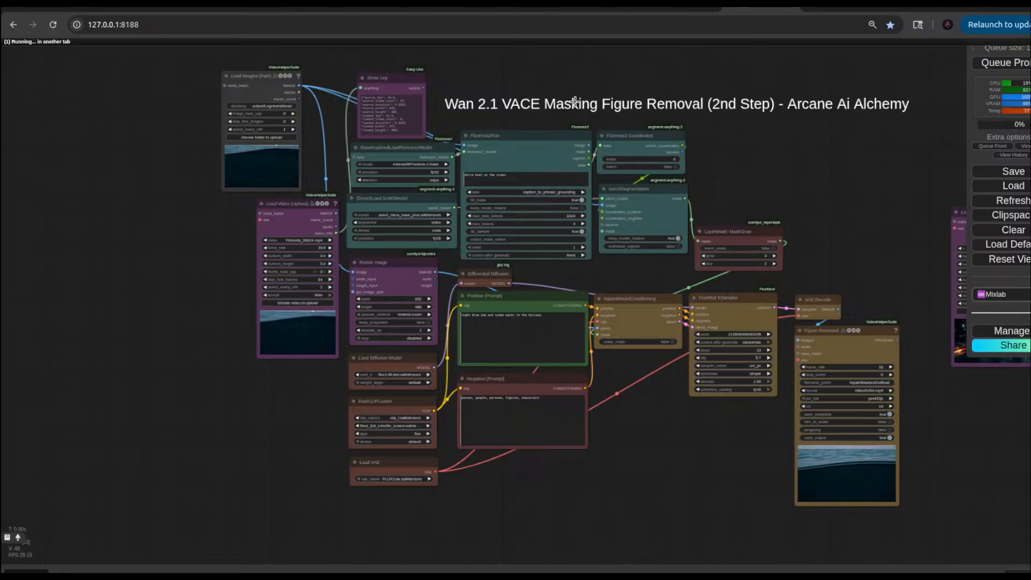
left_click_drag(808, 176, 950, 176)
Step: Examine the figure removal workflow's video loading, Florence2 and SAM2 masking, prompt, inpainting, sampling and video output nodes
scroll(411, 142, "up", 5)
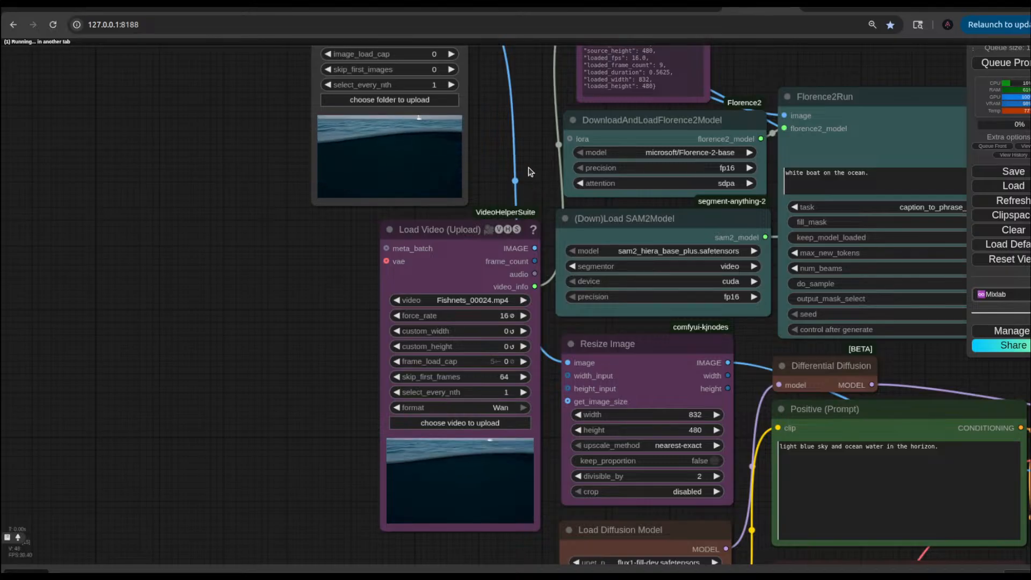
scroll(537, 168, "down", 1)
scroll(537, 169, "down", 8)
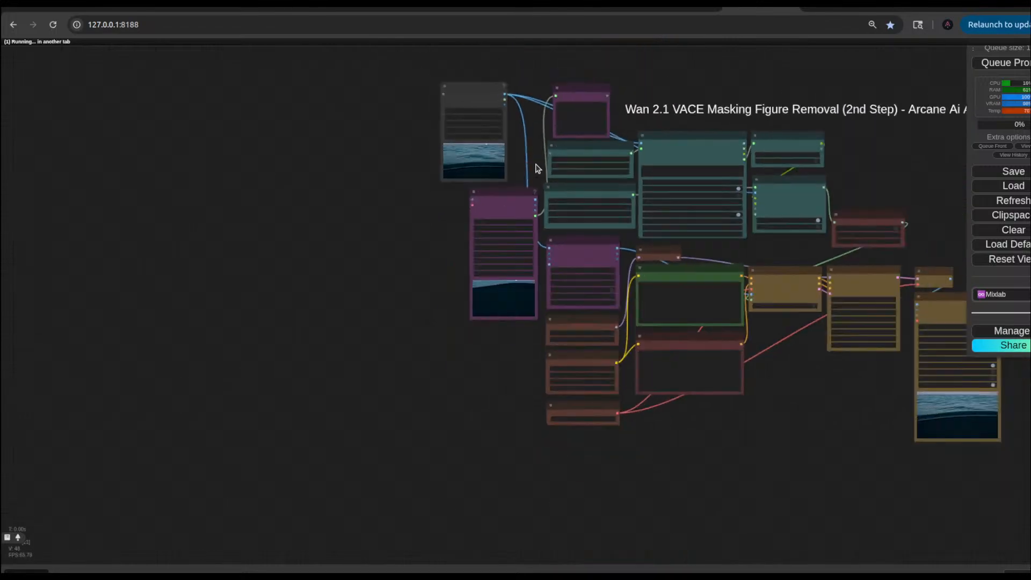
scroll(854, 369, "up", 5)
left_click_drag(766, 376, 457, 256)
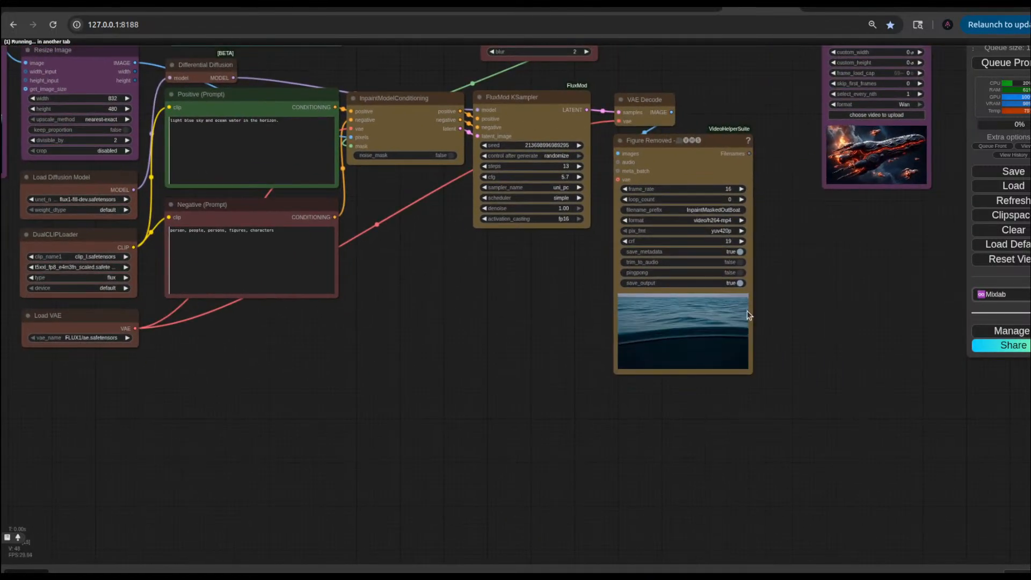
left_click_drag(486, 313, 617, 421)
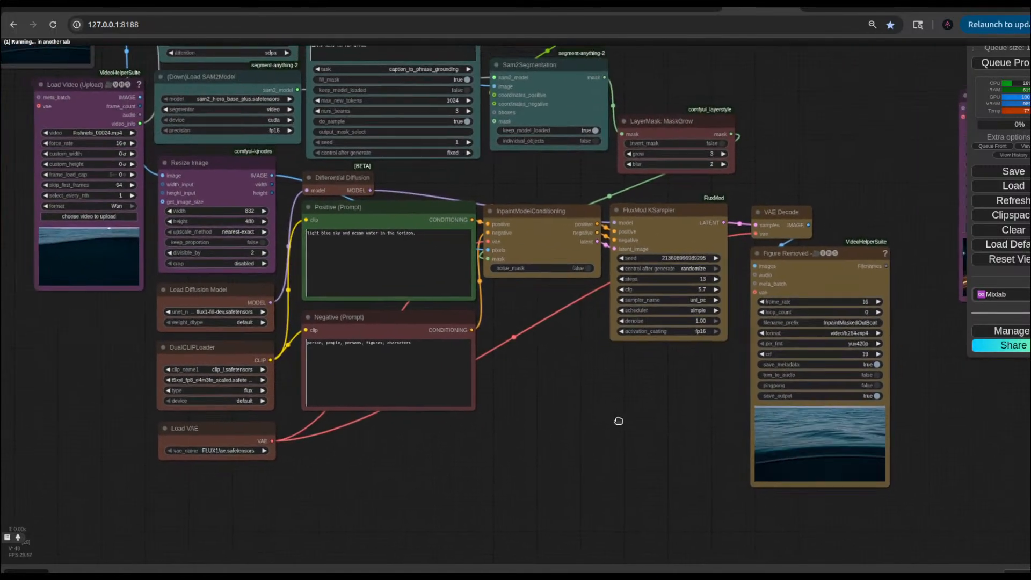
left_click_drag(569, 385, 677, 445)
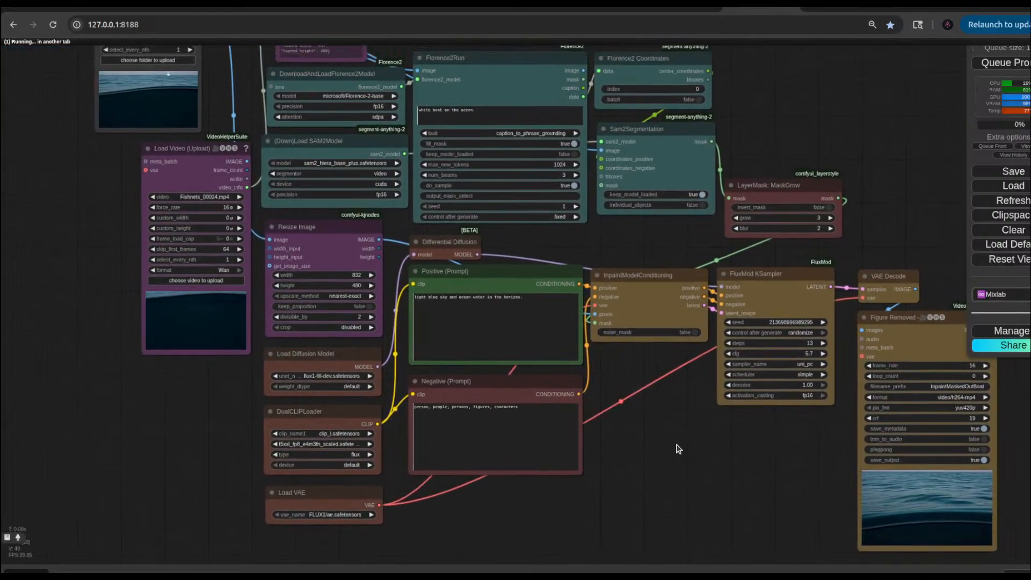
scroll(674, 440, "down", 3)
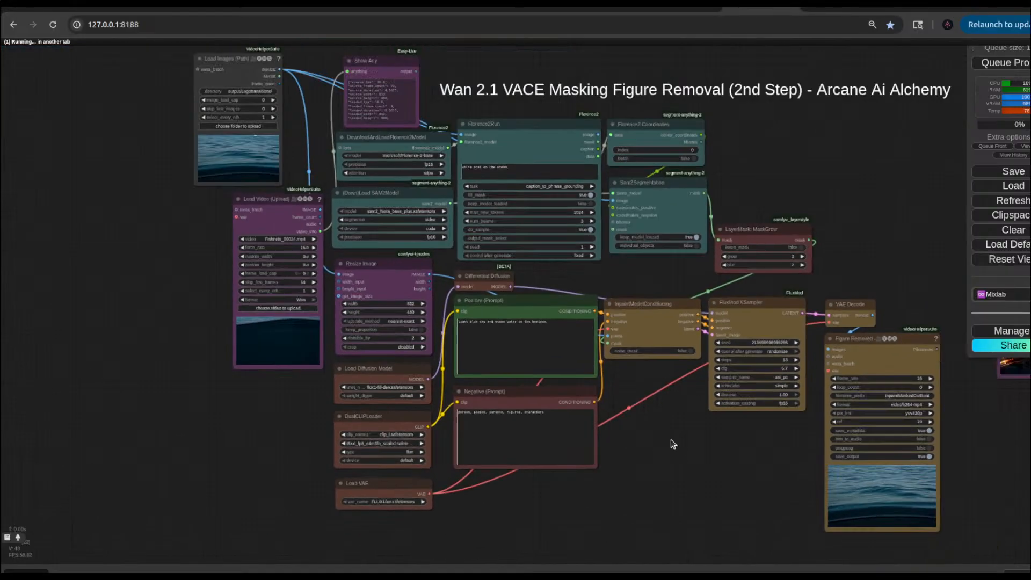
scroll(674, 440, "up", 2)
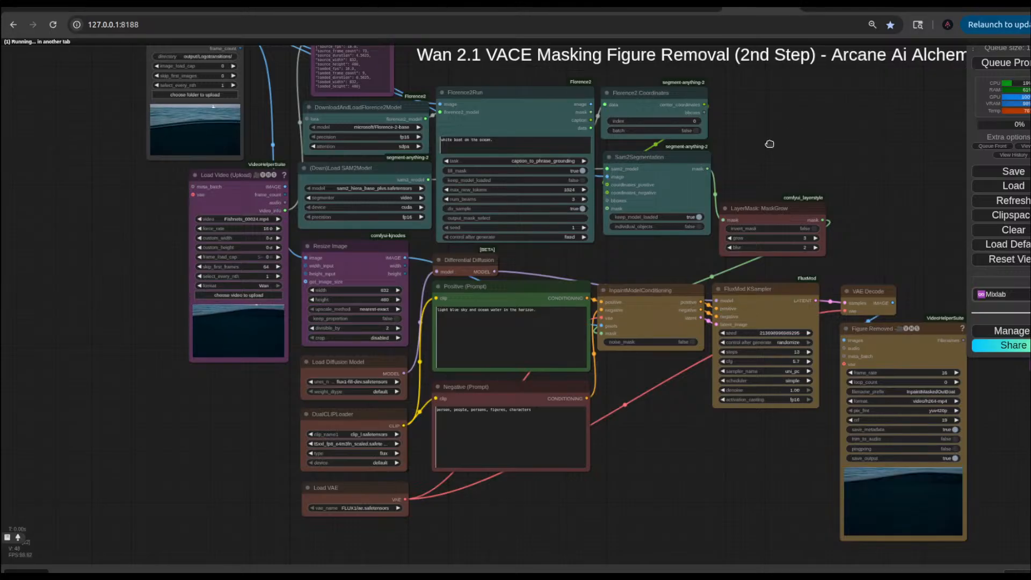
left_click_drag(785, 131, 732, 173)
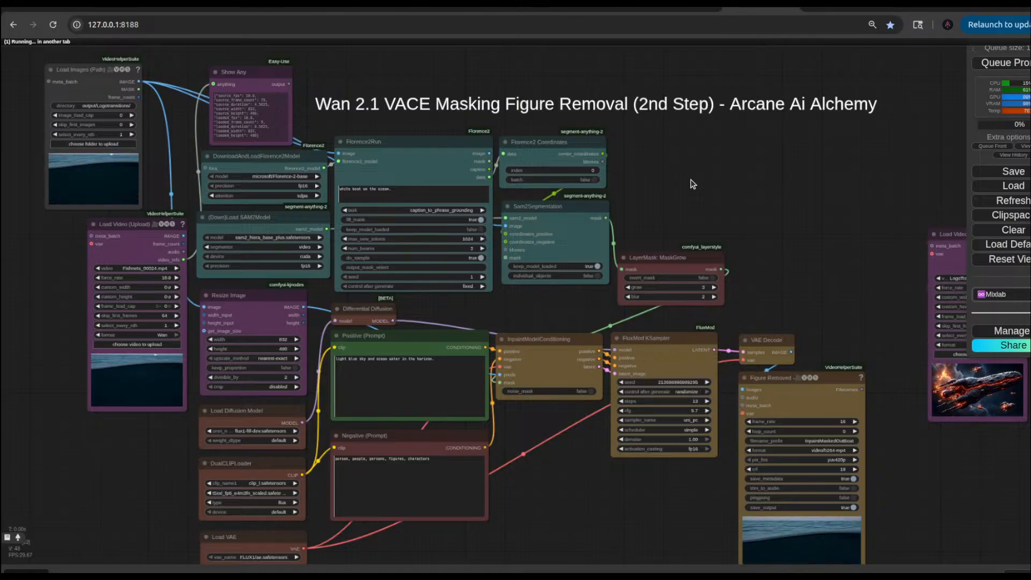
Step: Add a DWPose Estimator node from comfyui_controlnet_aux in the empty space above the VAE Decode node
double_click(743, 224)
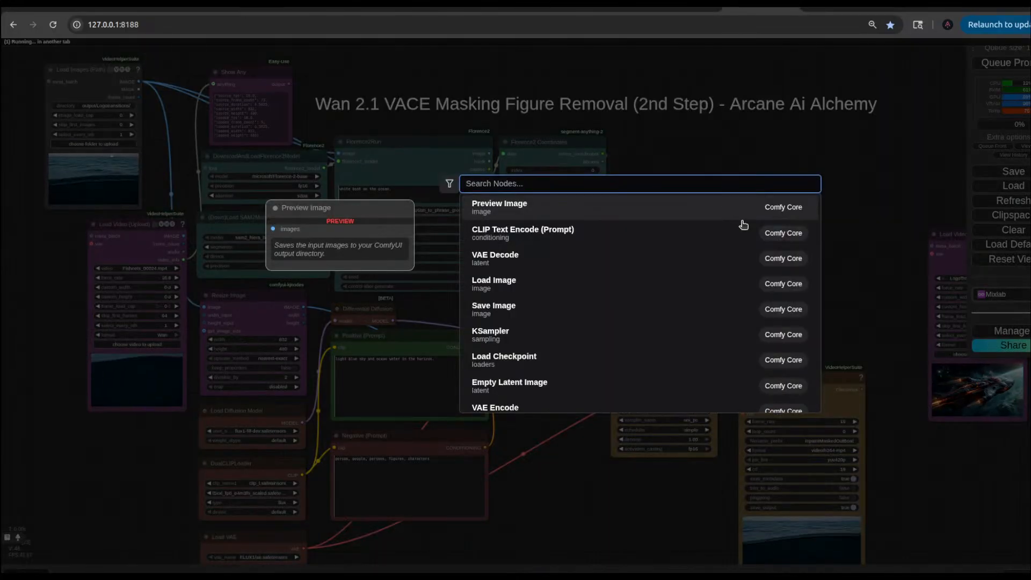
type("dw")
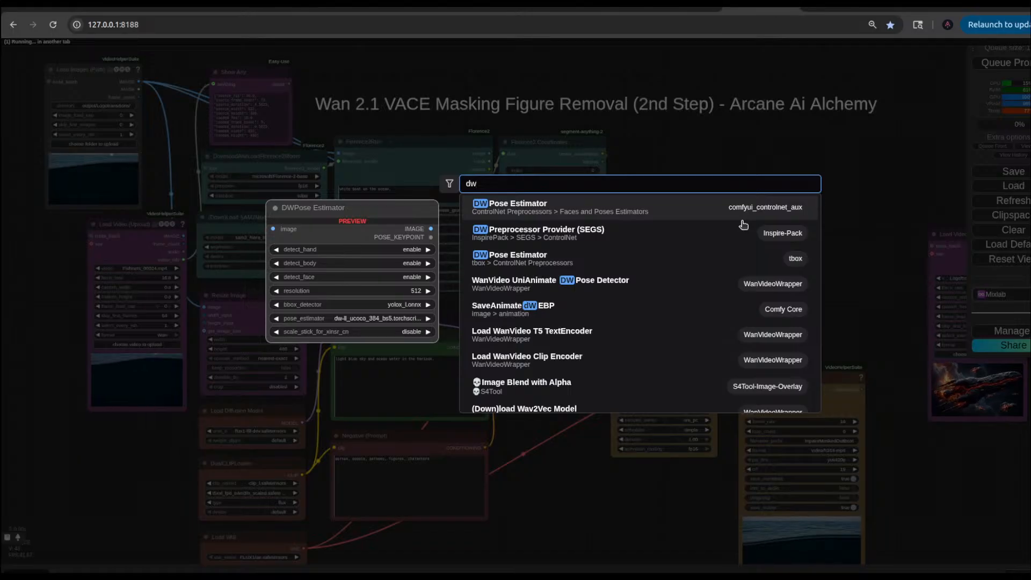
left_click(580, 211)
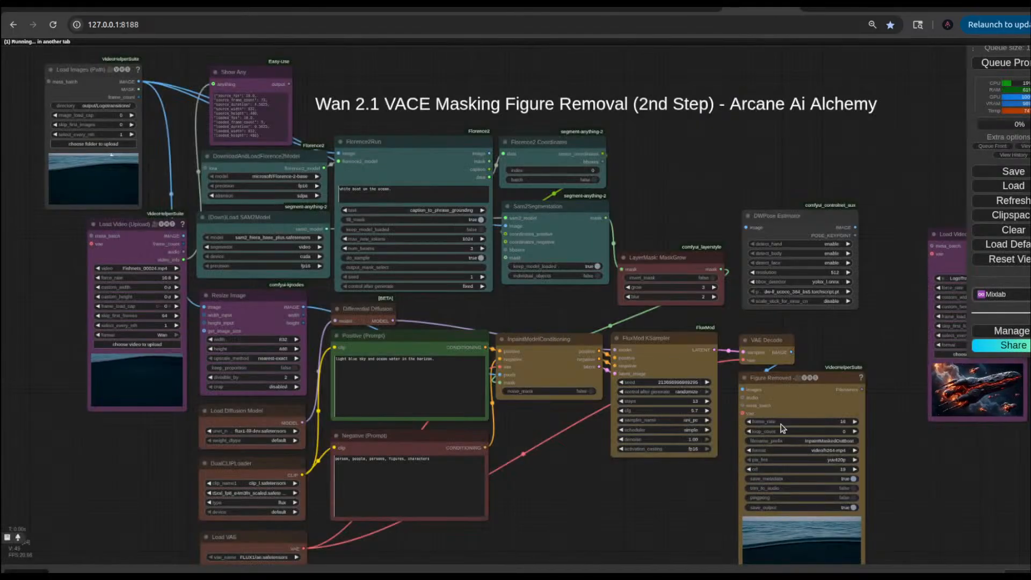
scroll(734, 202, "up", 5)
left_click_drag(773, 208, 604, 167)
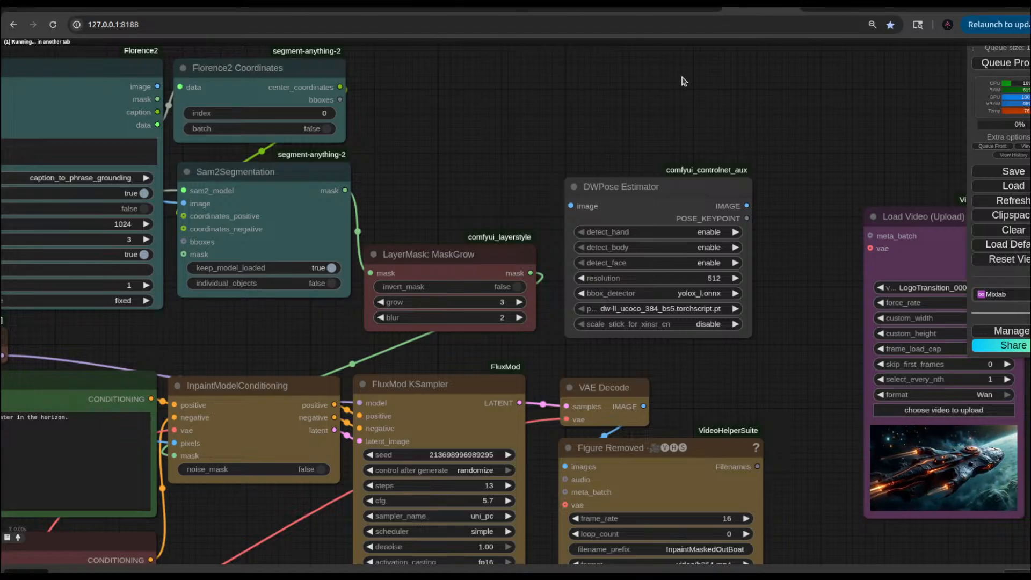
Step: Switch to the Arcane Ai Alchemy Patreon page and look through its older posts for the video masking workflows
mouse_move(675, 7)
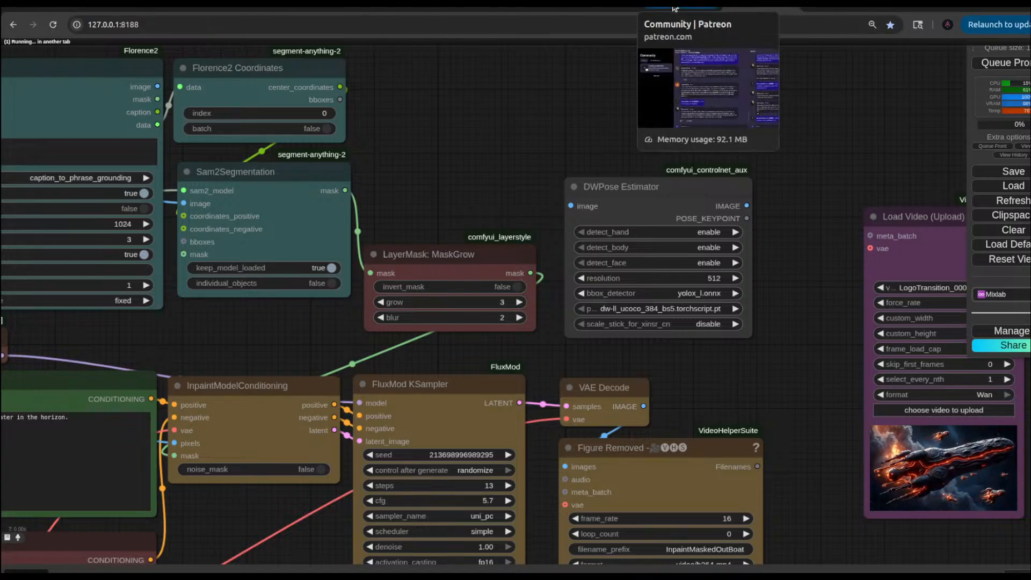
left_click(675, 8)
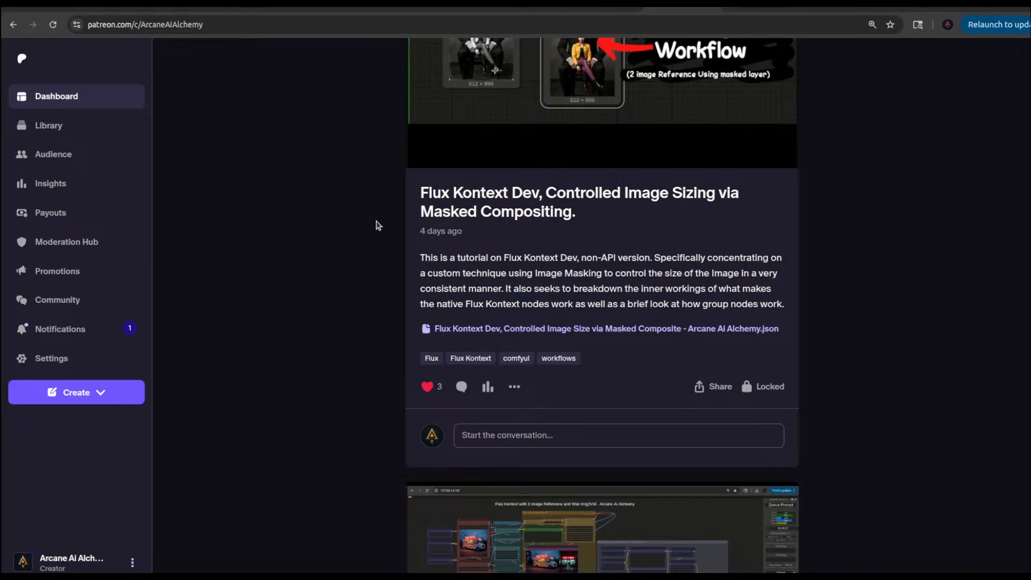
scroll(375, 227, "down", 8)
scroll(375, 226, "down", 20)
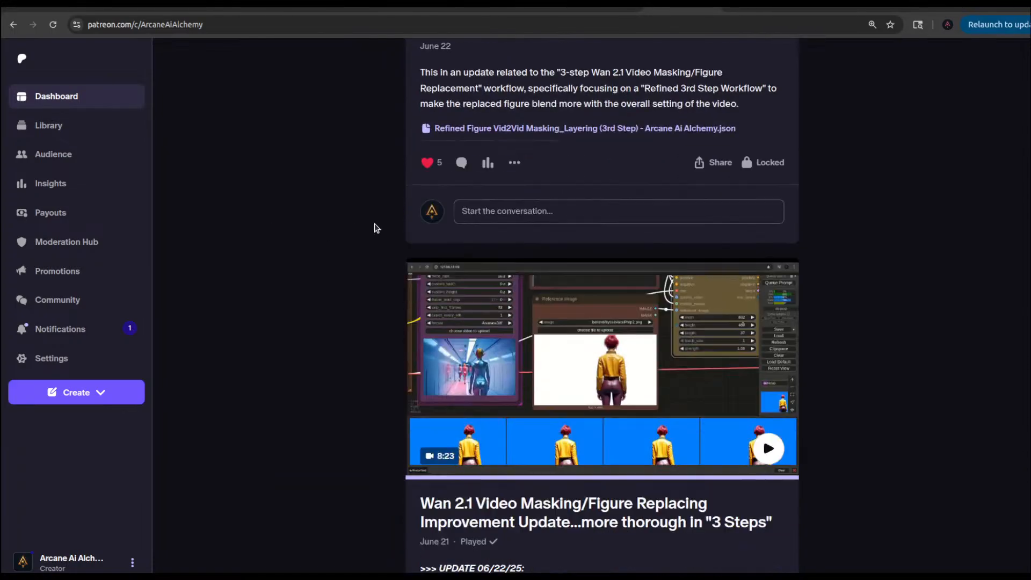
scroll(375, 223, "down", 20)
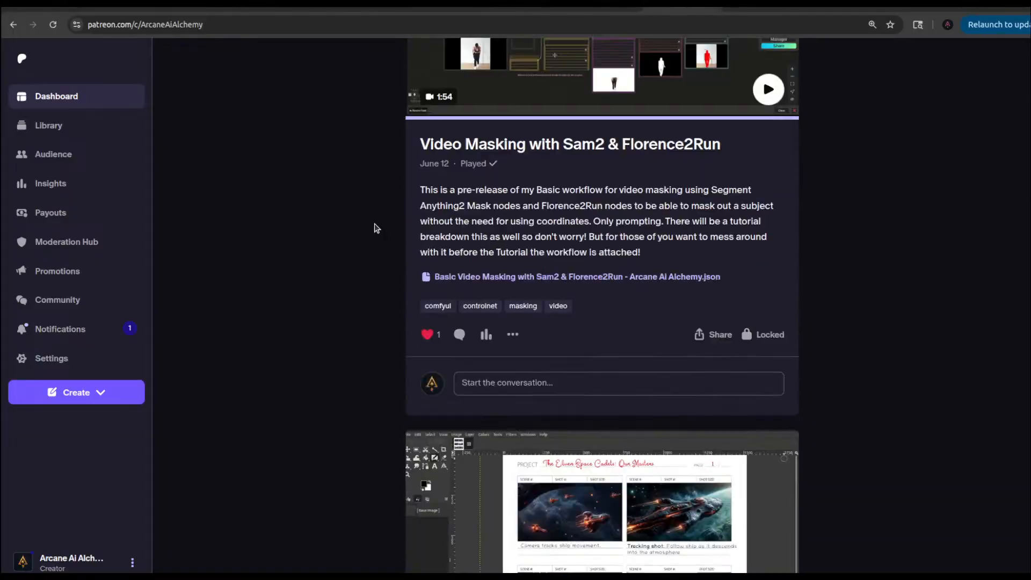
Step: Browse the creator page's older tutorial posts down to the post on AI characters with lip-synchronized audio
scroll(375, 224, "down", 20)
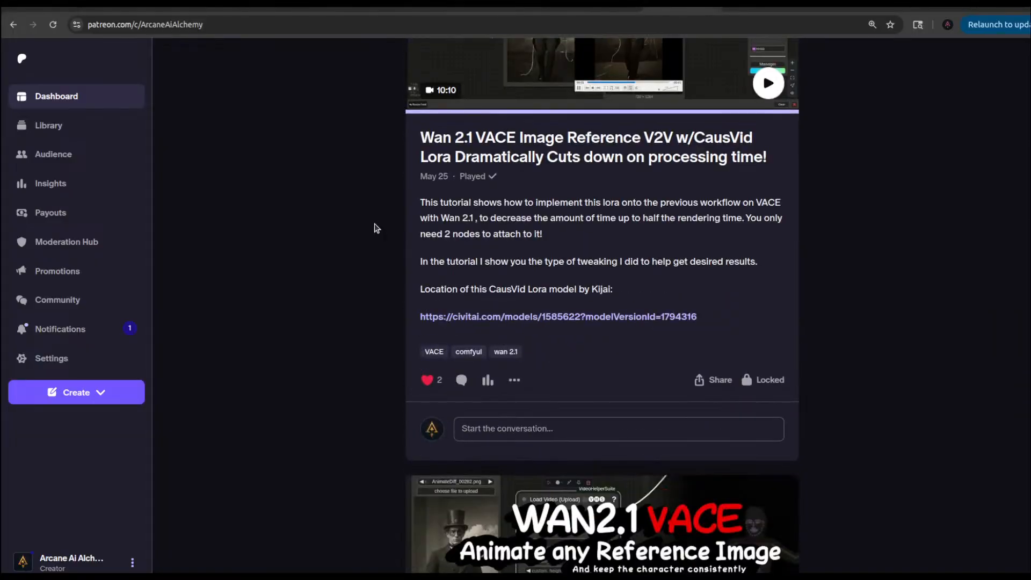
scroll(375, 224, "down", 20)
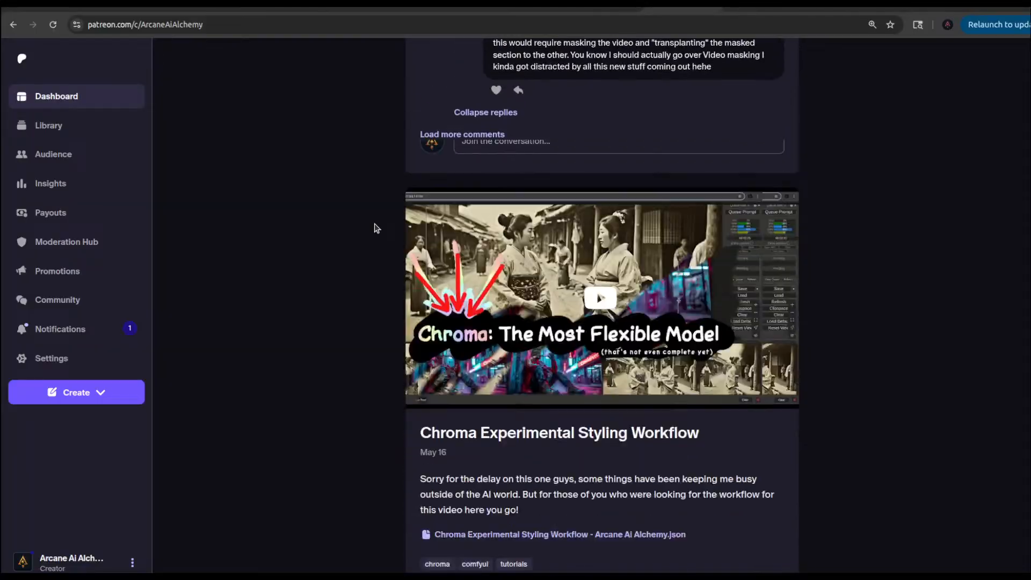
scroll(375, 227, "down", 20)
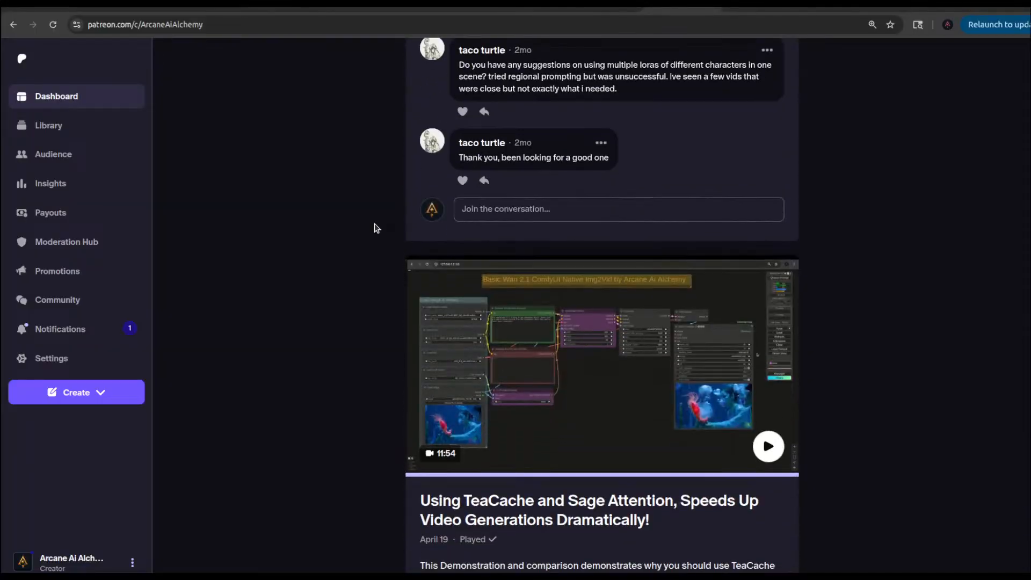
scroll(374, 228, "down", 20)
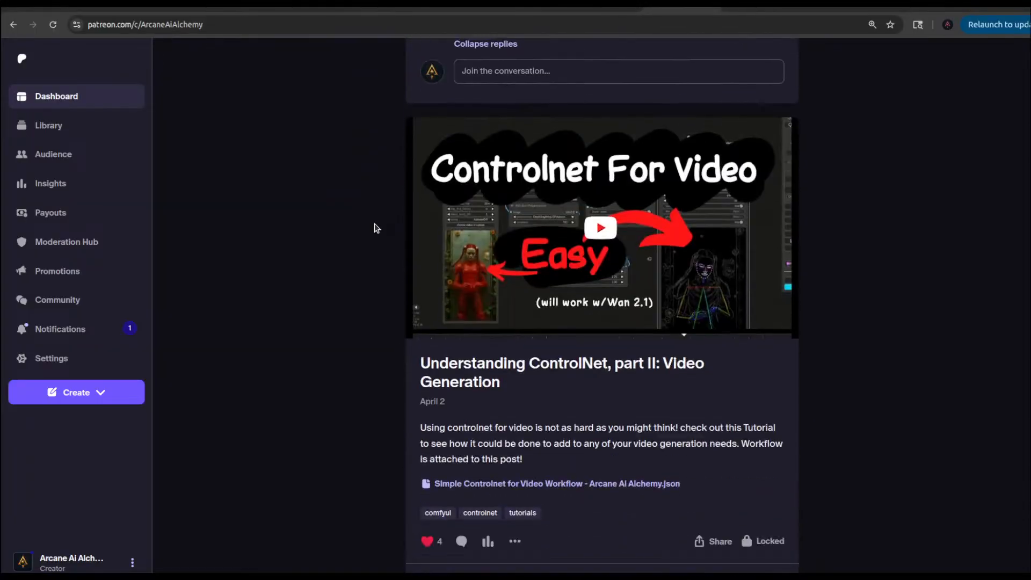
scroll(375, 226, "down", 2)
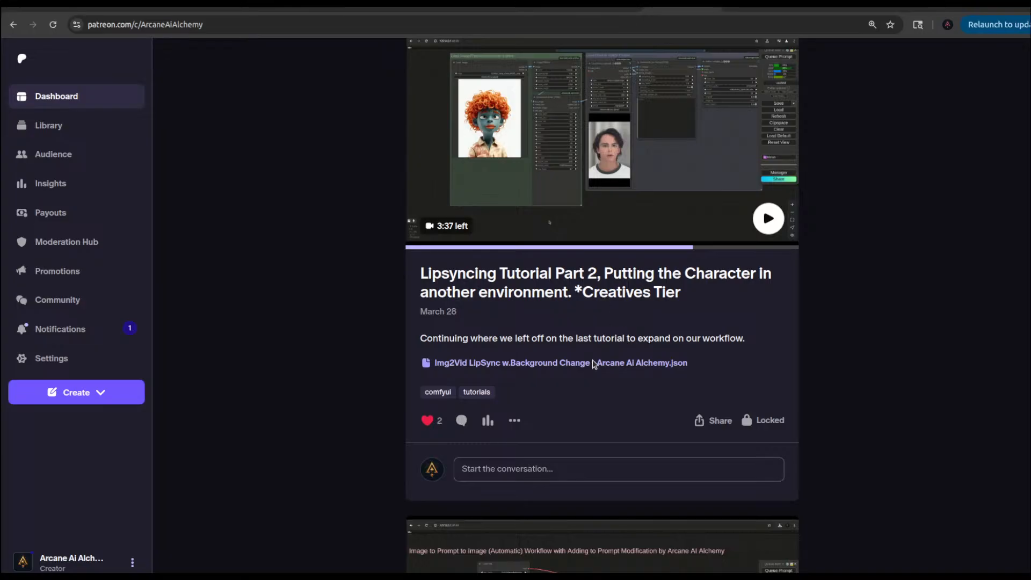
scroll(553, 262, "down", 5)
scroll(553, 261, "down", 15)
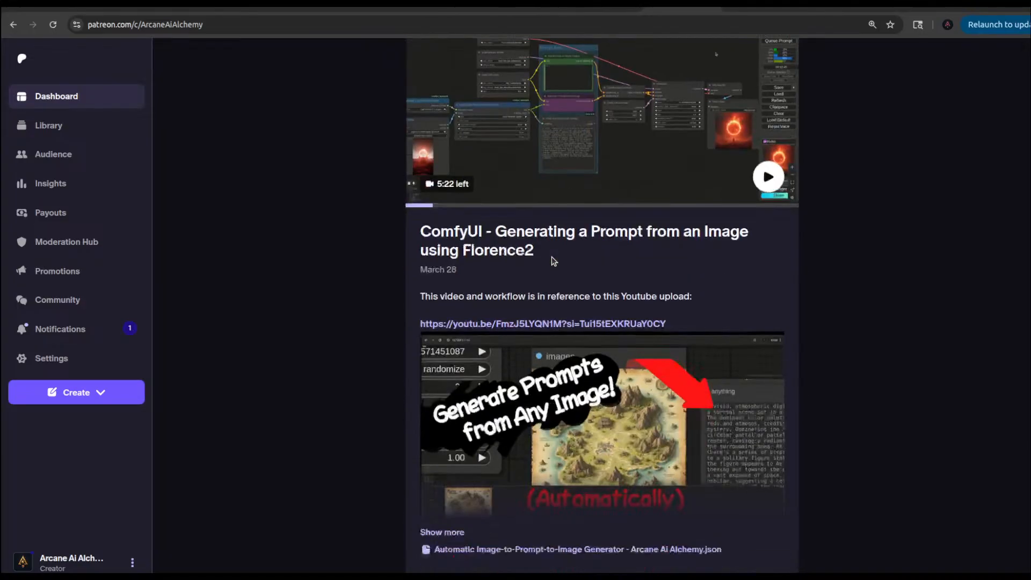
scroll(553, 262, "down", 4)
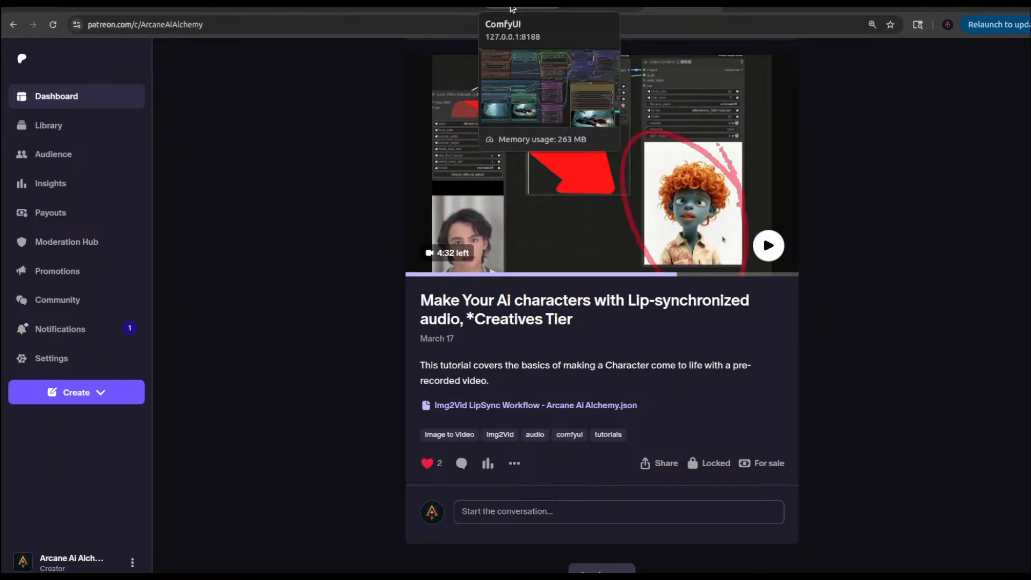
Step: Switch to the ComfyUI upscale workflow and add an Advanced Live Portrait (PHM) node in the empty space beyond Video Combine
left_click(598, 8)
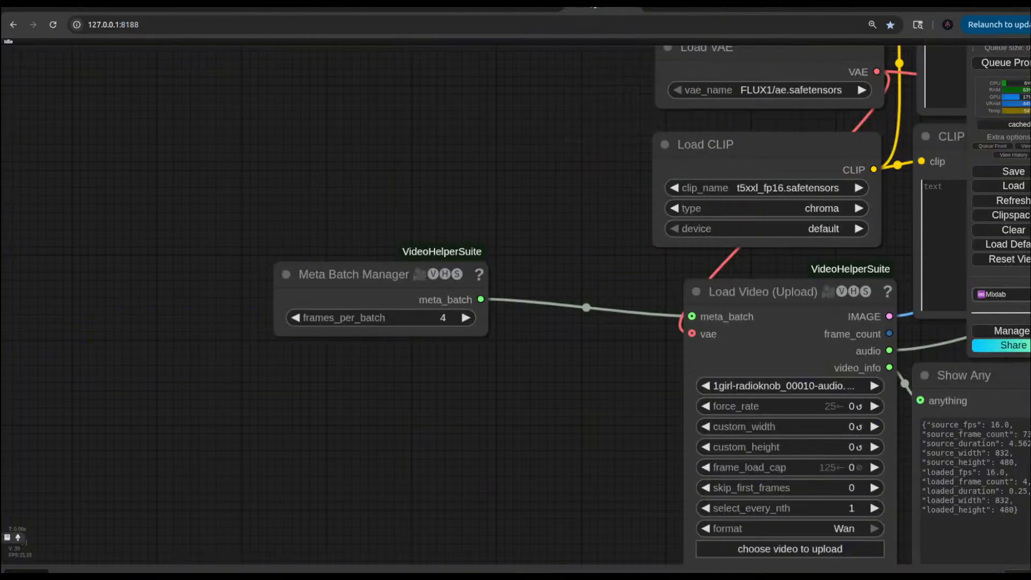
left_click_drag(511, 198, 392, 181)
scroll(393, 183, "down", 6)
scroll(393, 184, "down", 4)
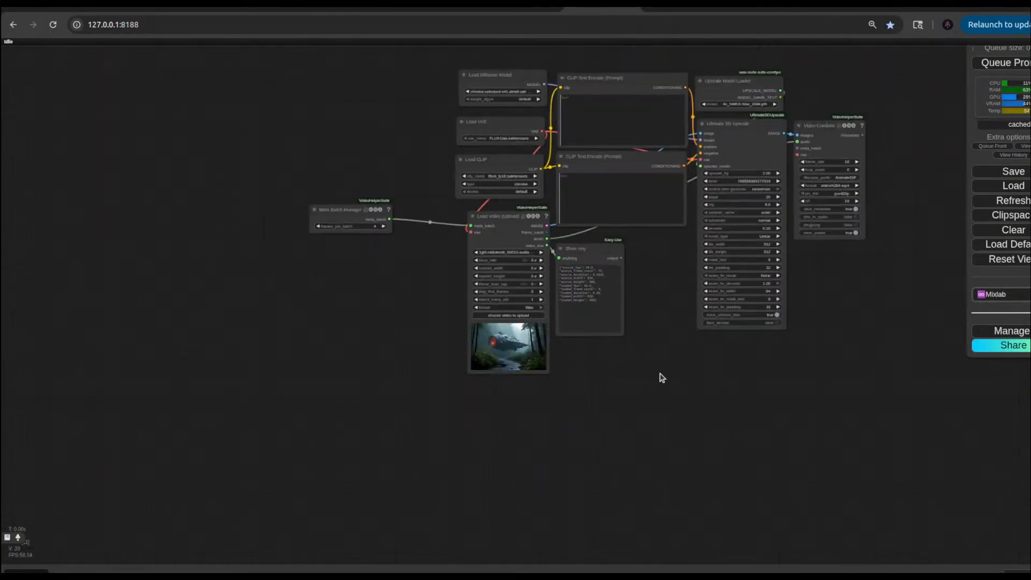
left_click_drag(647, 368, 400, 433)
double_click(723, 278)
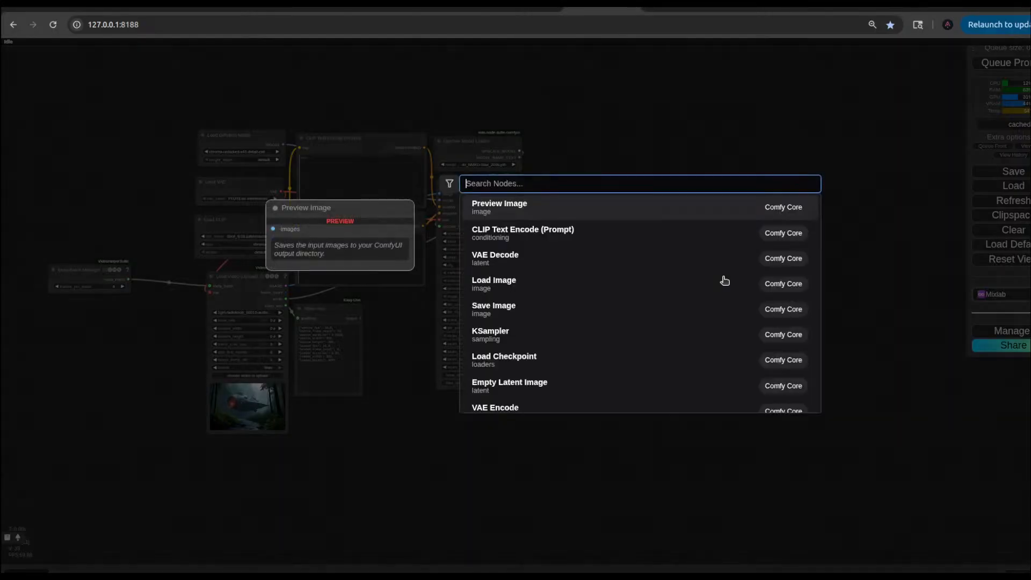
type("live")
mouse_move(718, 299)
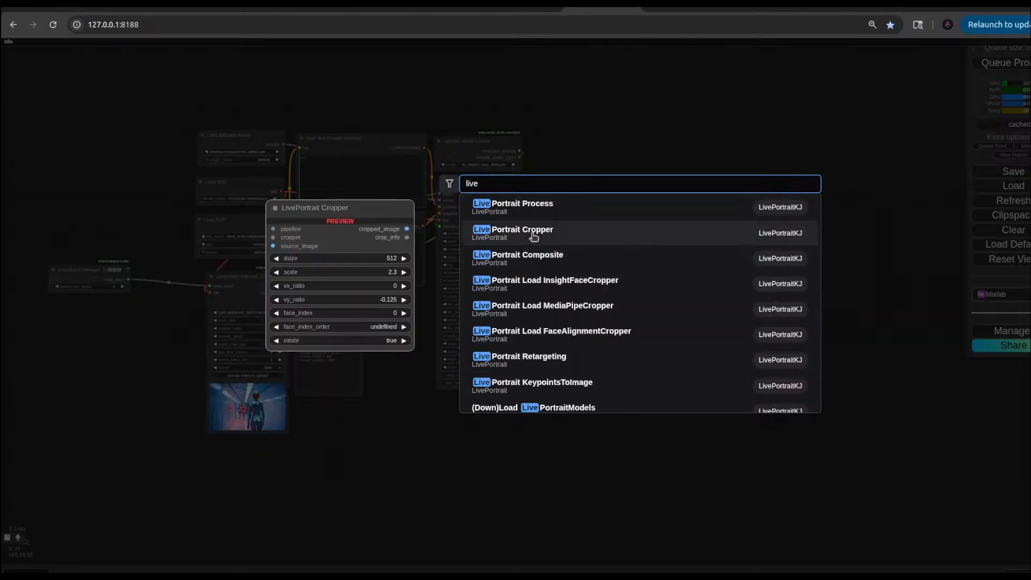
scroll(537, 301, "down", 4)
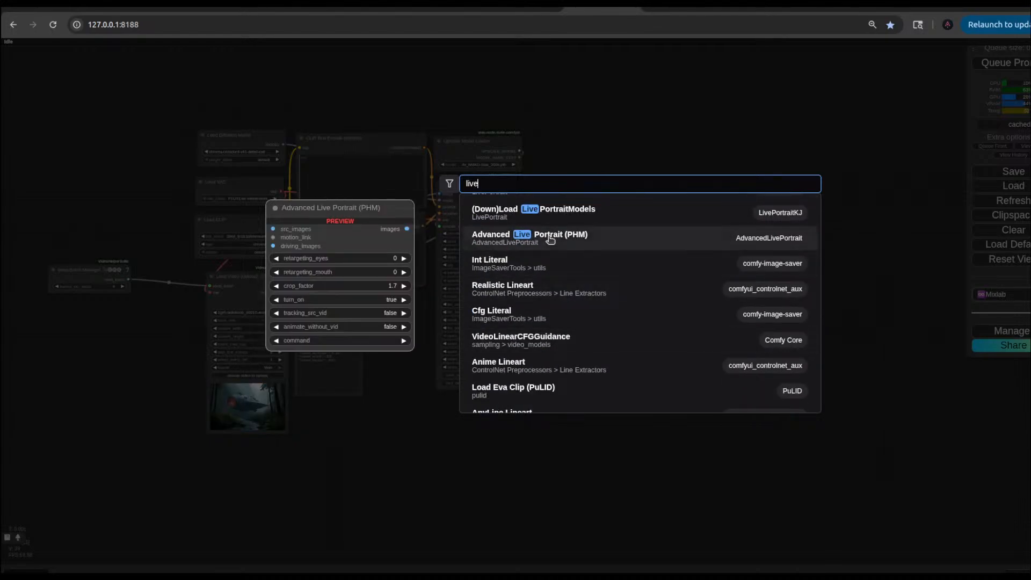
left_click(550, 239)
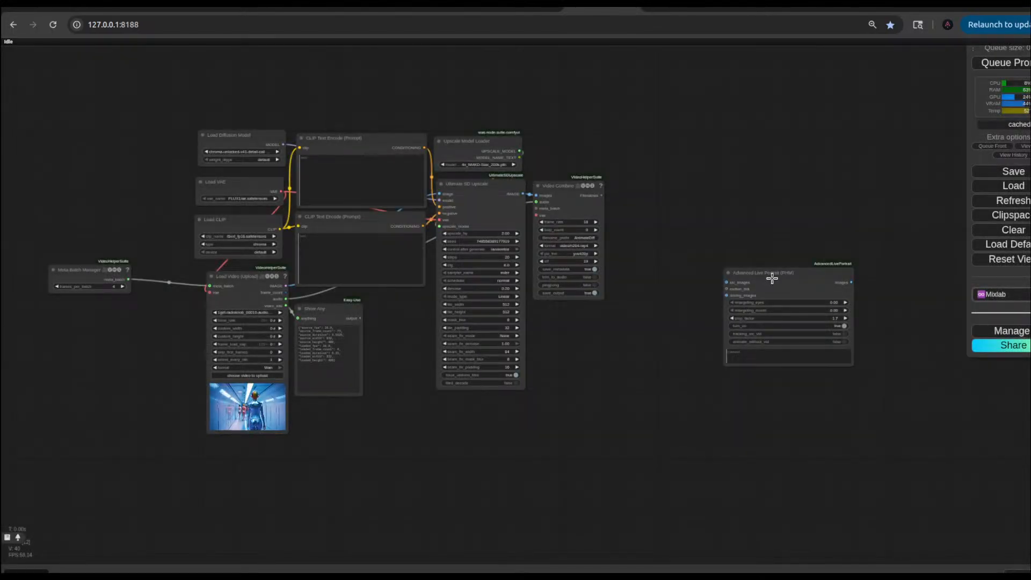
left_click_drag(776, 275, 738, 247)
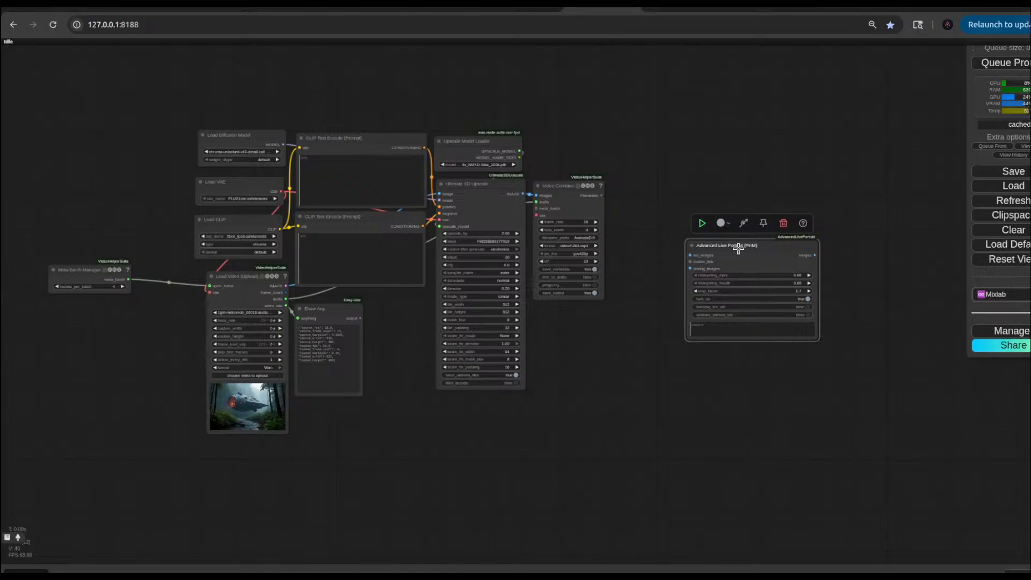
scroll(739, 248, "up", 1)
scroll(681, 296, "up", 3)
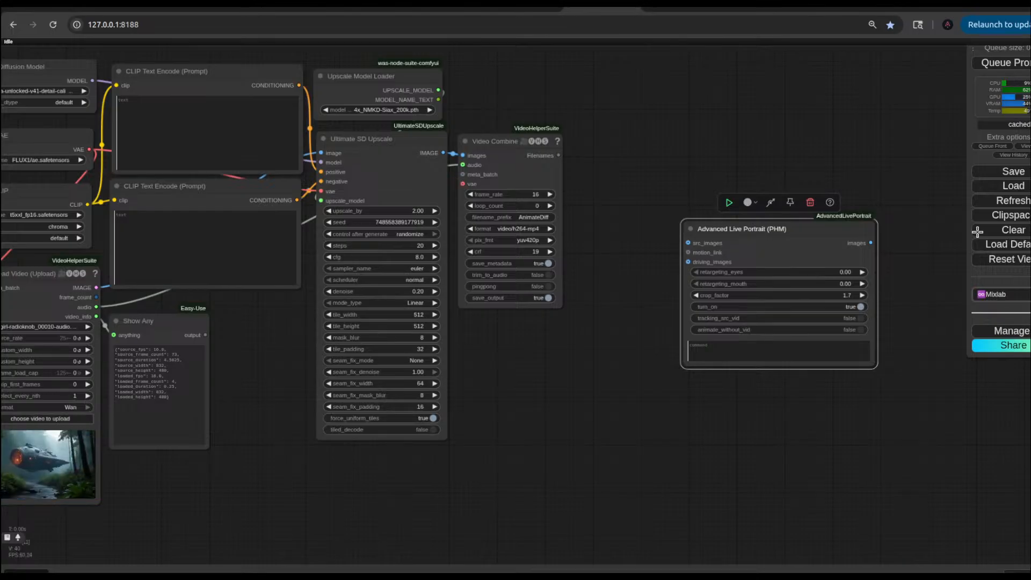
Step: Switch to the ComfyUI video masking and inpainting workflow and delete its DWPose Estimator node
left_click(670, 7)
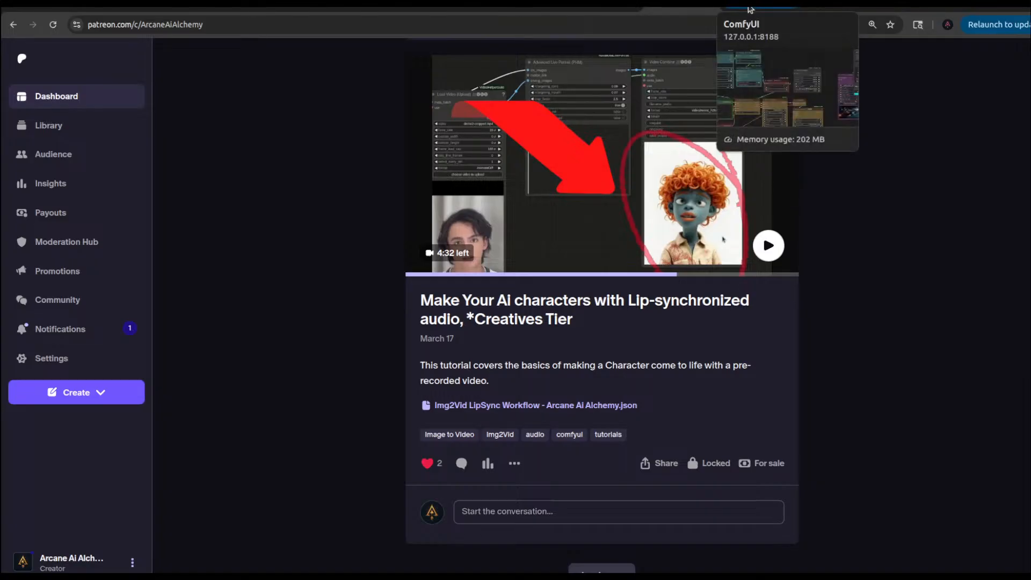
left_click(750, 9)
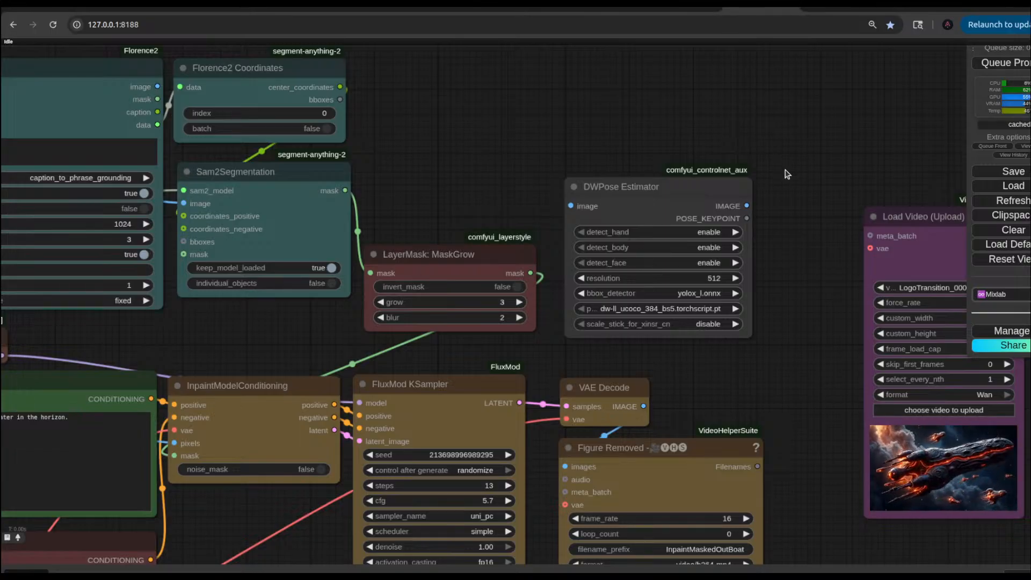
left_click_drag(684, 187, 713, 173)
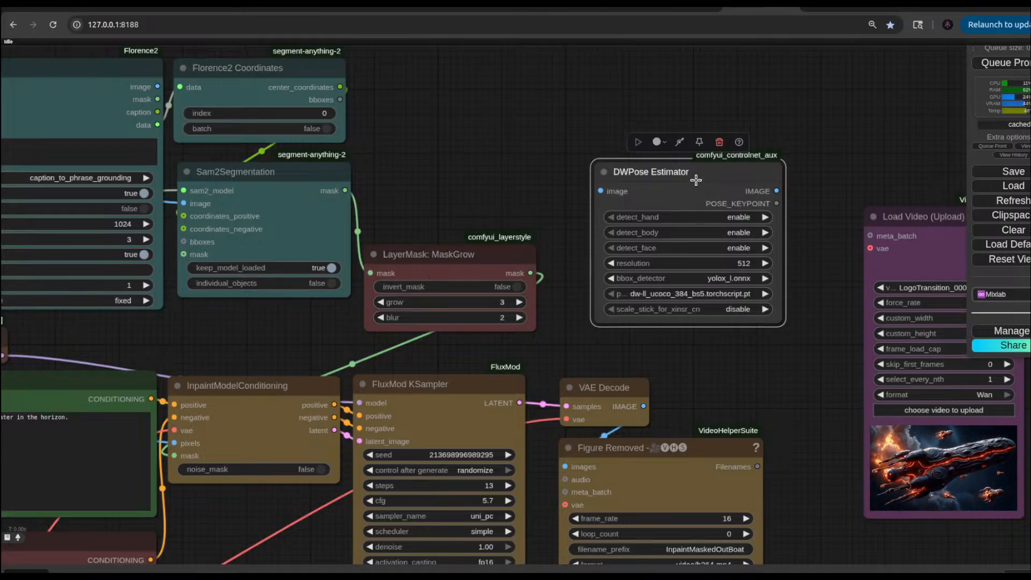
left_click(719, 143)
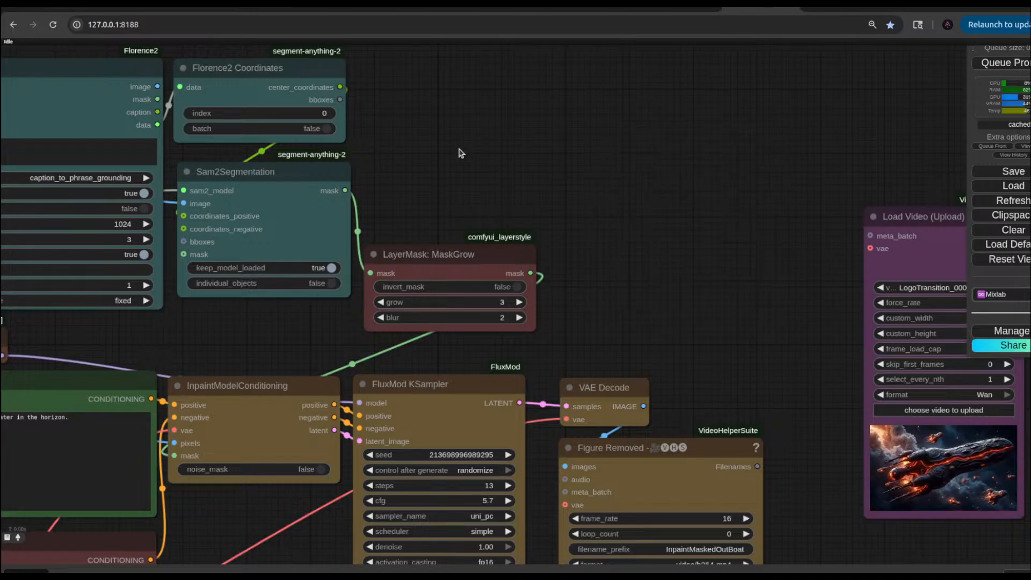
Step: Switch to the Wan image-to-video workflow and examine the rendered spaceship video and its positive and negative prompts
left_click(192, 8)
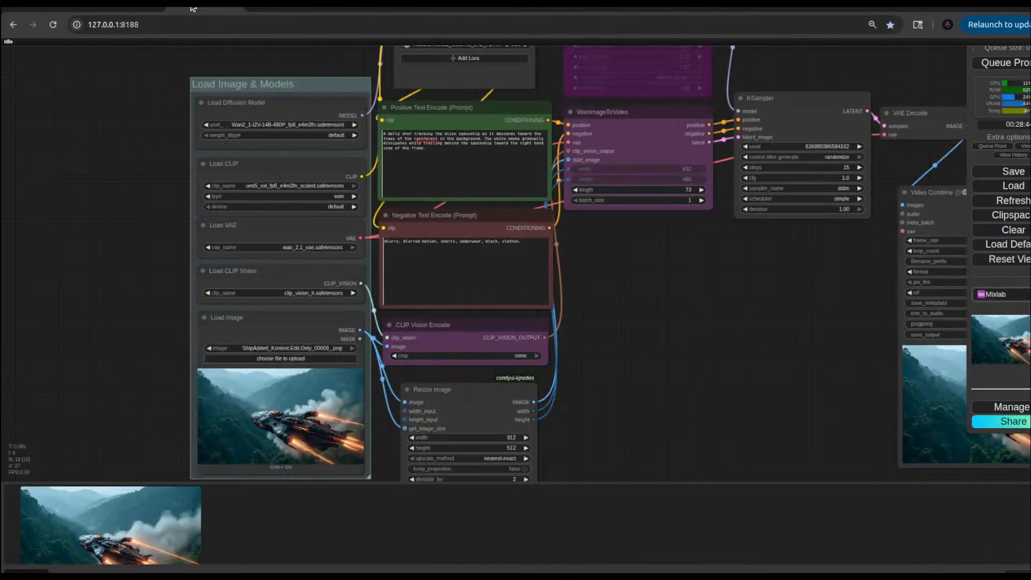
left_click_drag(599, 334, 291, 193)
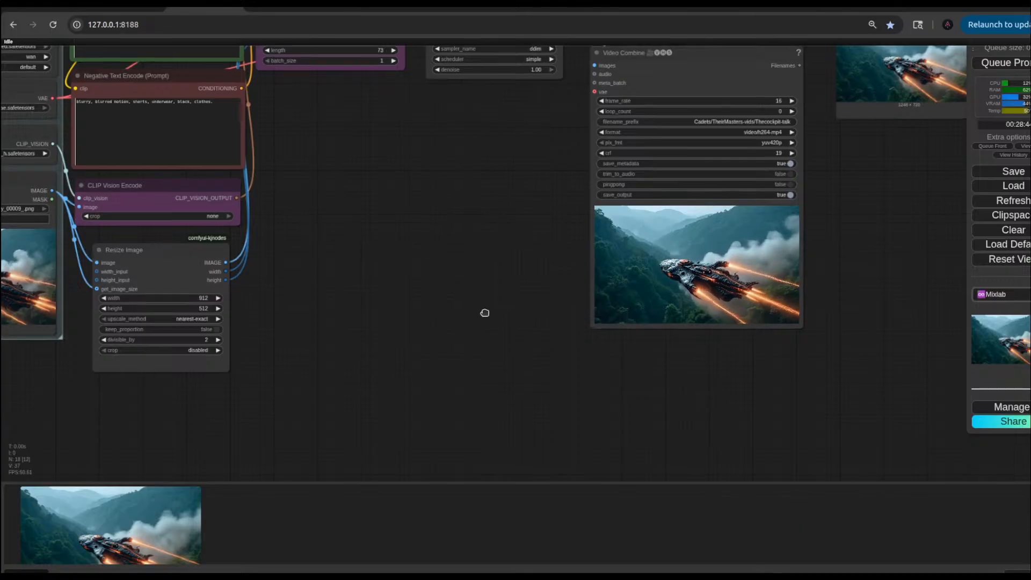
left_click_drag(496, 307, 434, 288)
scroll(638, 299, "up", 6)
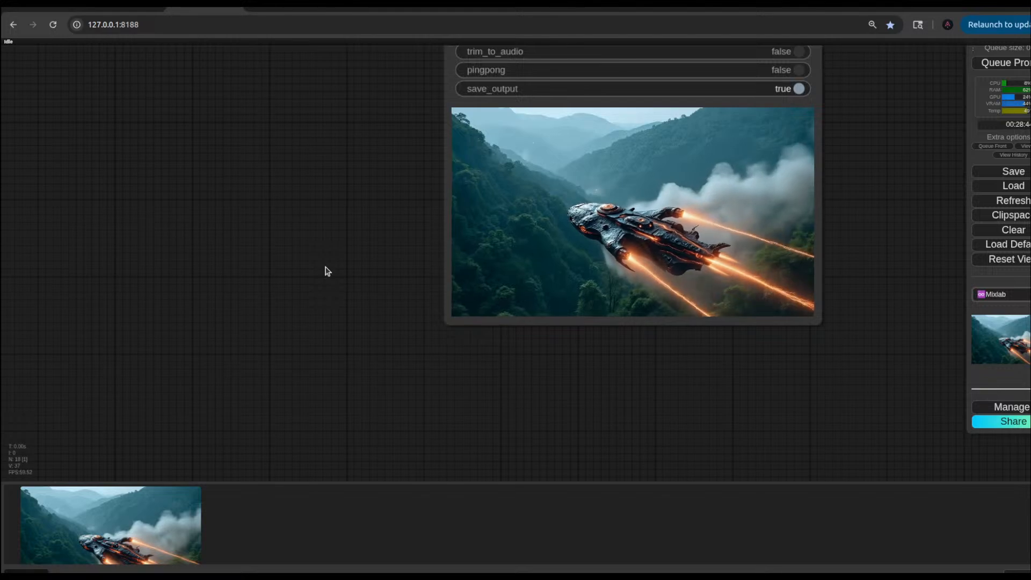
scroll(324, 271, "down", 5)
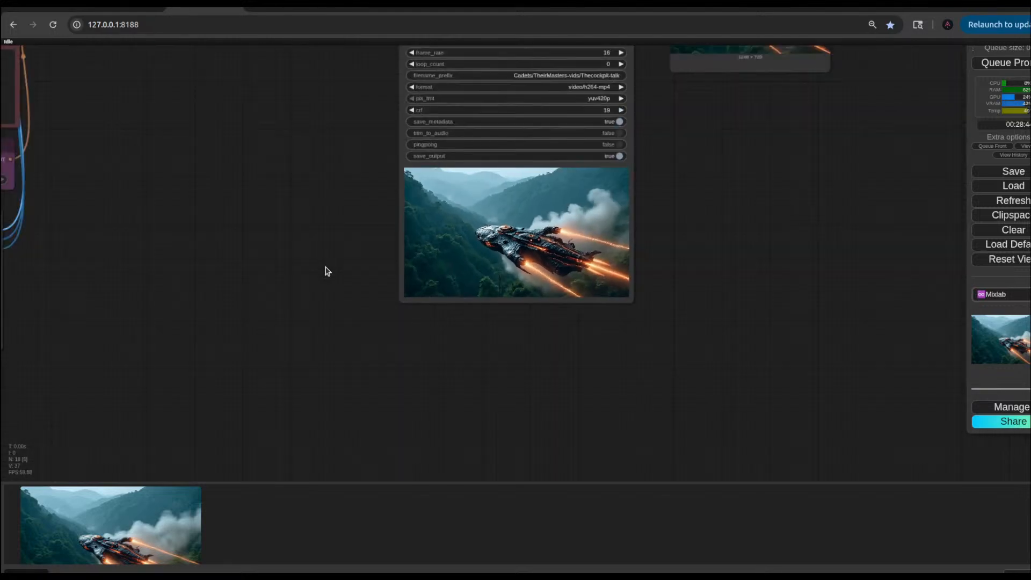
left_click_drag(159, 112, 612, 365)
scroll(366, 218, "up", 7)
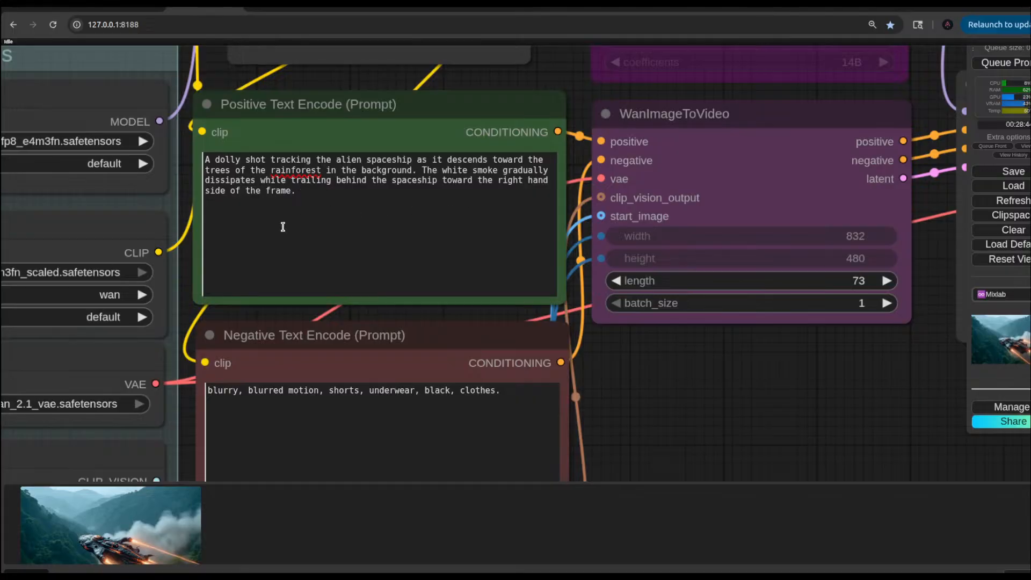
scroll(389, 244, "down", 4)
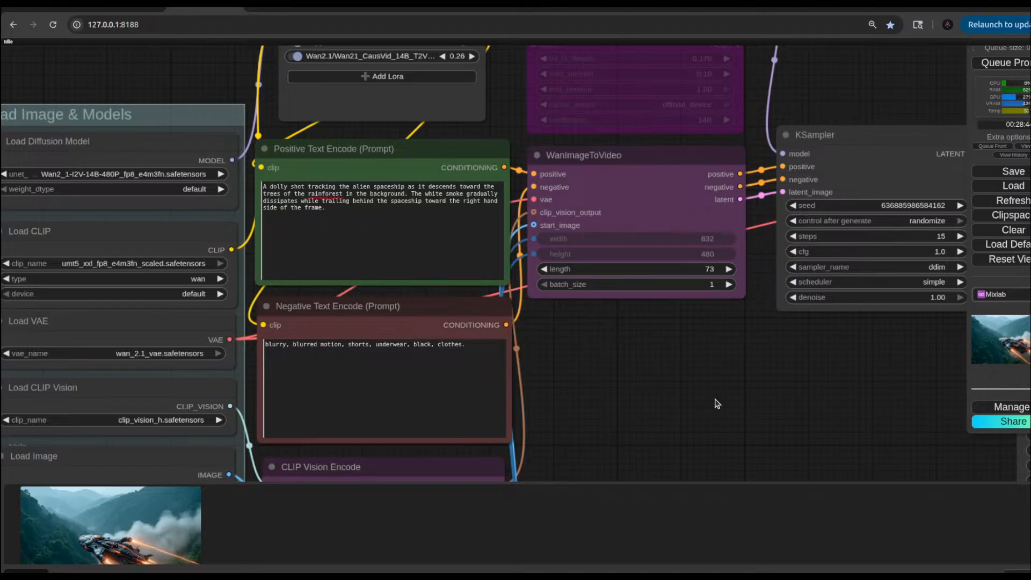
Step: Load the extracted spaceship frame from the image feed into the Load Image node as the new starting image
left_click_drag(763, 402, 430, 242)
scroll(515, 354, "down", 4)
left_click_drag(534, 376, 416, 303)
left_click_drag(860, 193, 759, 285)
scroll(711, 207, "up", 2)
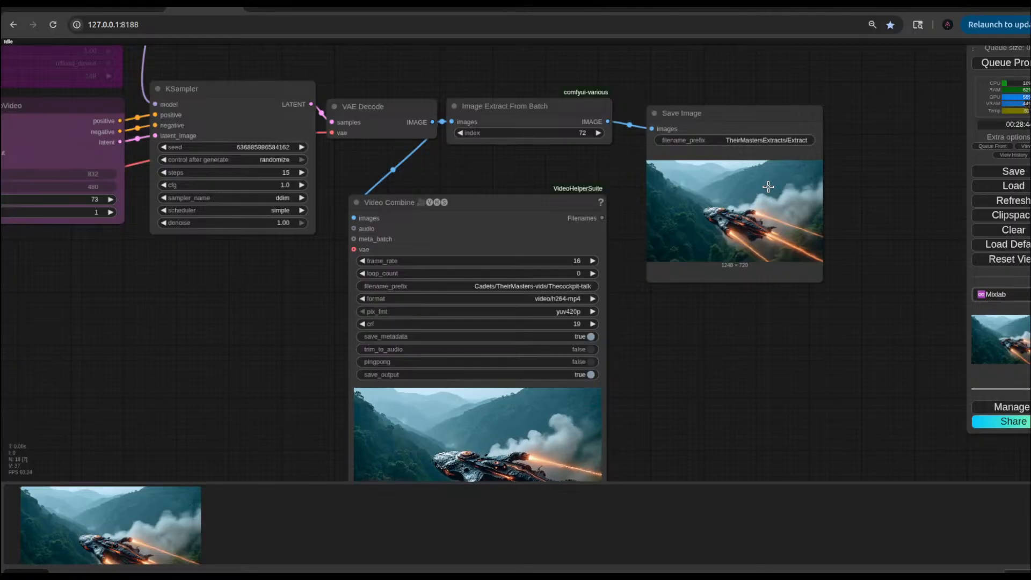
left_click_drag(764, 352, 787, 272)
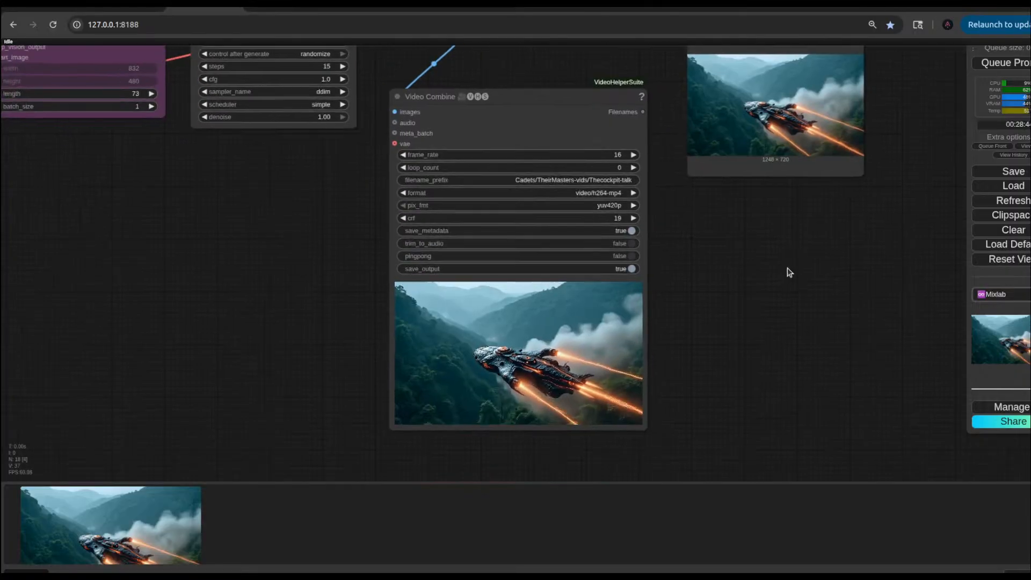
scroll(788, 272, "down", 5)
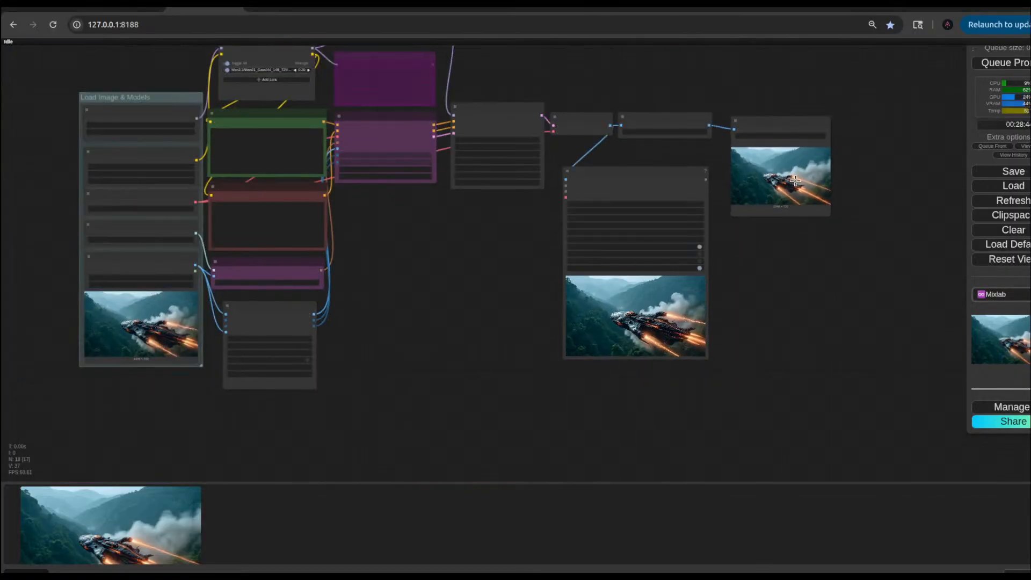
left_click_drag(392, 425, 574, 349)
scroll(451, 405, "up", 5)
left_click_drag(146, 548, 461, 269)
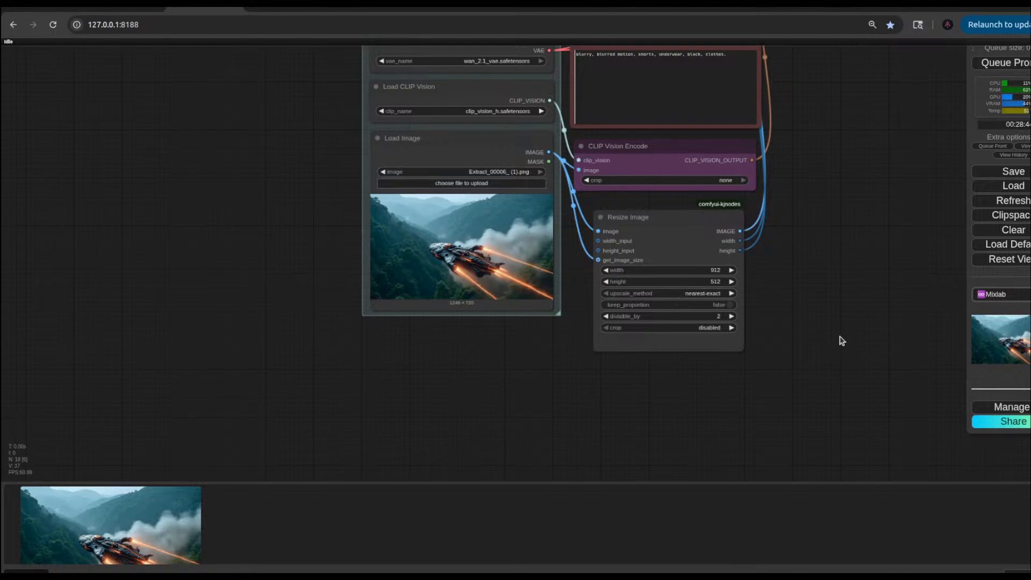
Step: Examine the workflow from the prompts to the Video Combine preview with the new starting image loaded
left_click_drag(841, 341, 548, 369)
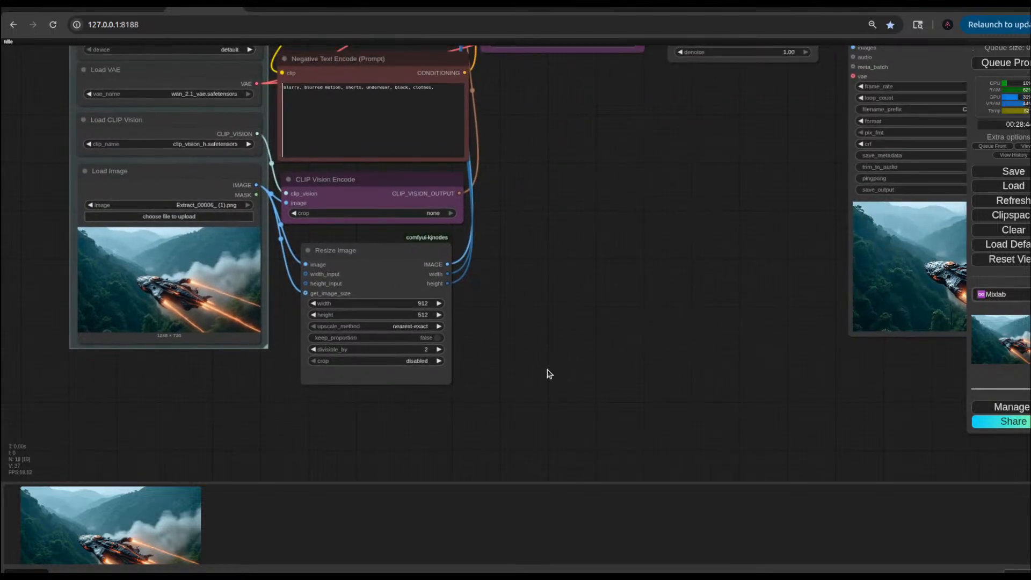
left_click_drag(532, 236, 601, 380)
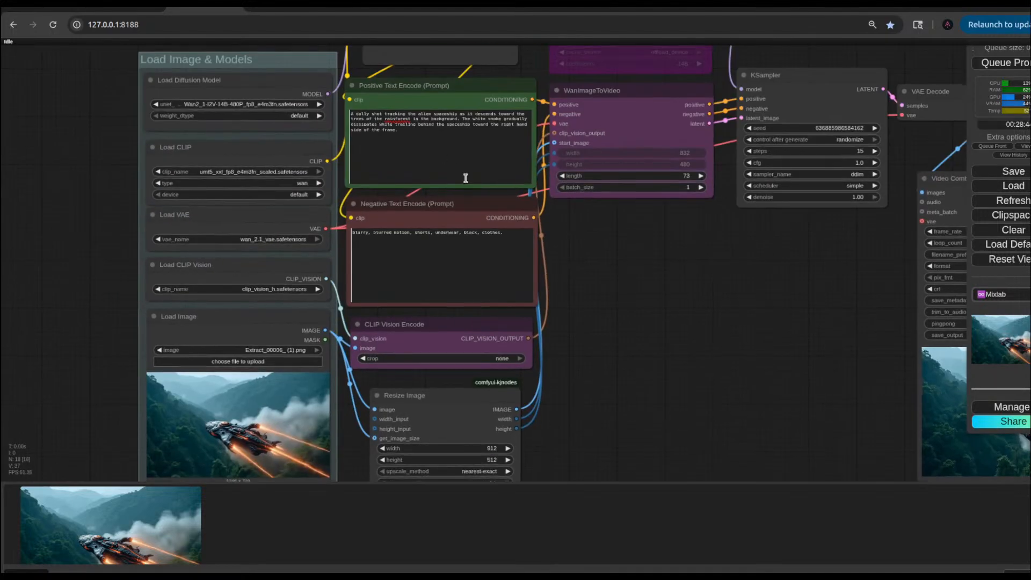
left_click_drag(608, 338, 245, 179)
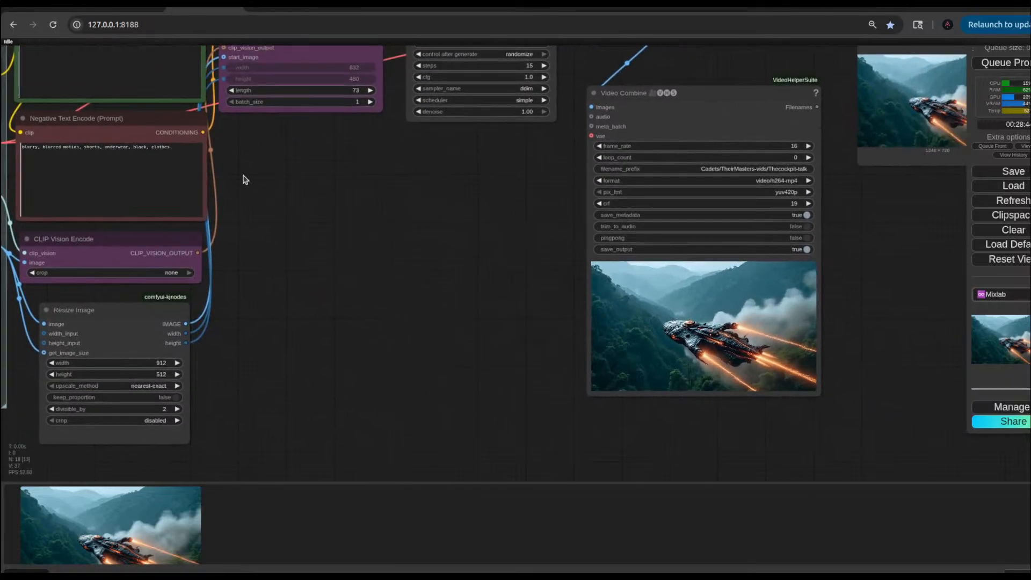
left_click_drag(444, 324, 288, 239)
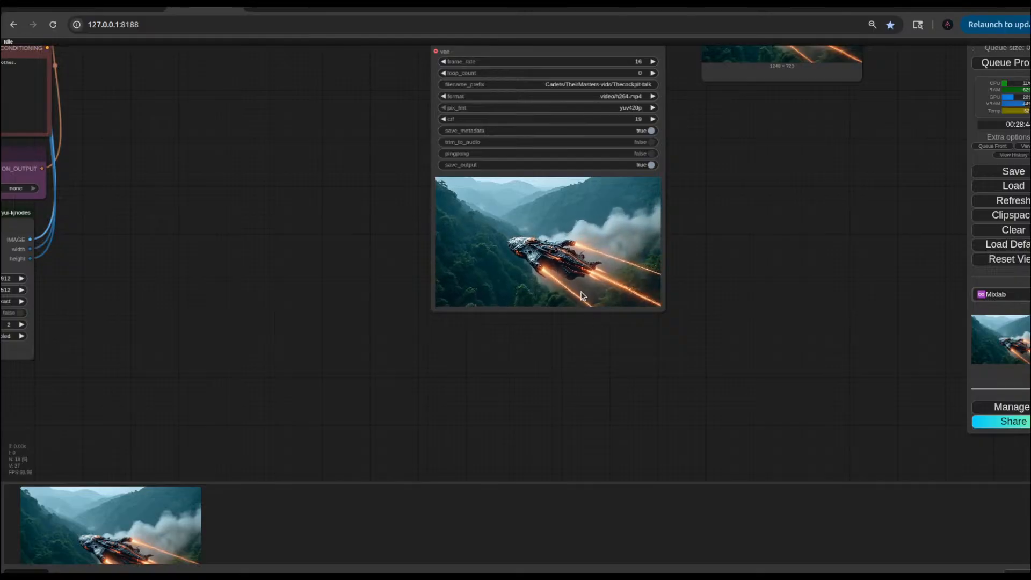
scroll(581, 295, "up", 5)
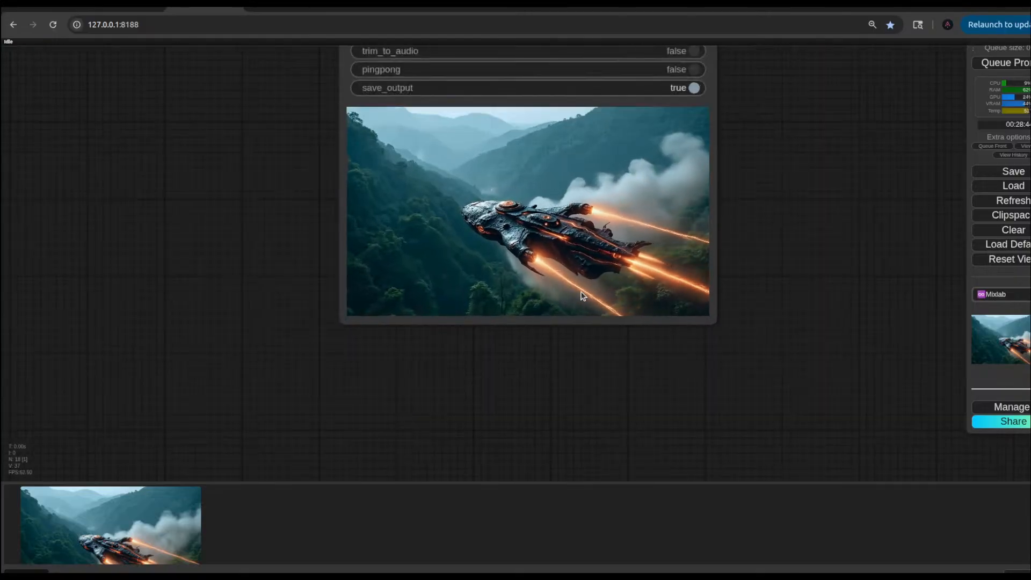
scroll(525, 299, "down", 15)
left_click_drag(414, 294, 503, 371)
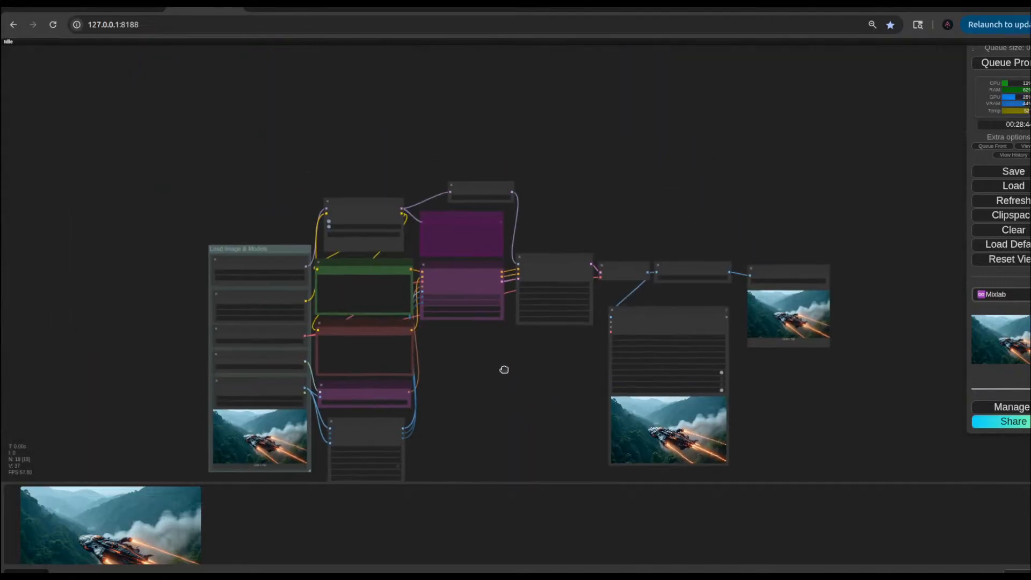
Step: Set the KSampler node's control after generate option to fixed
scroll(504, 371, "up", 6)
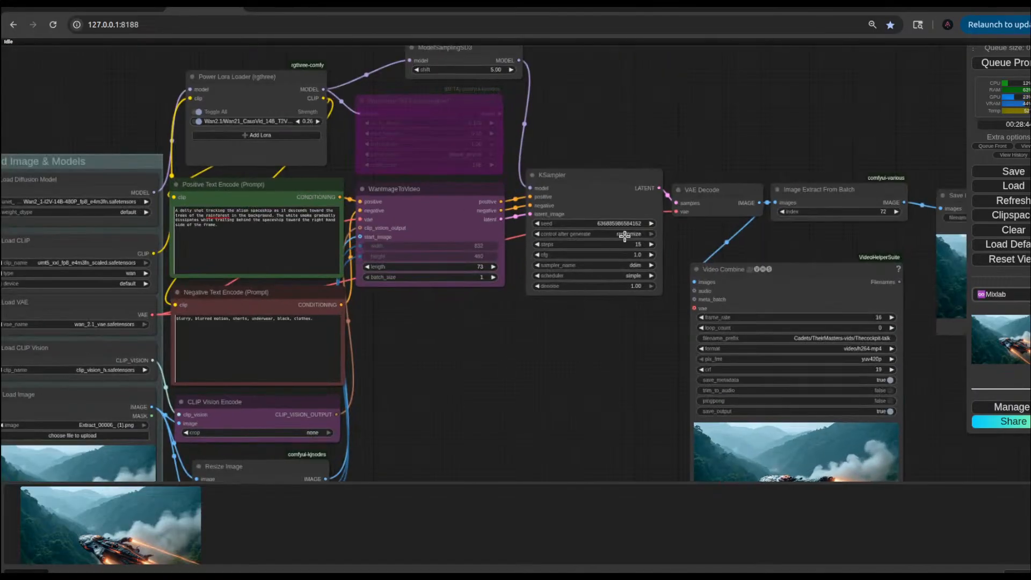
left_click_drag(541, 390, 531, 325)
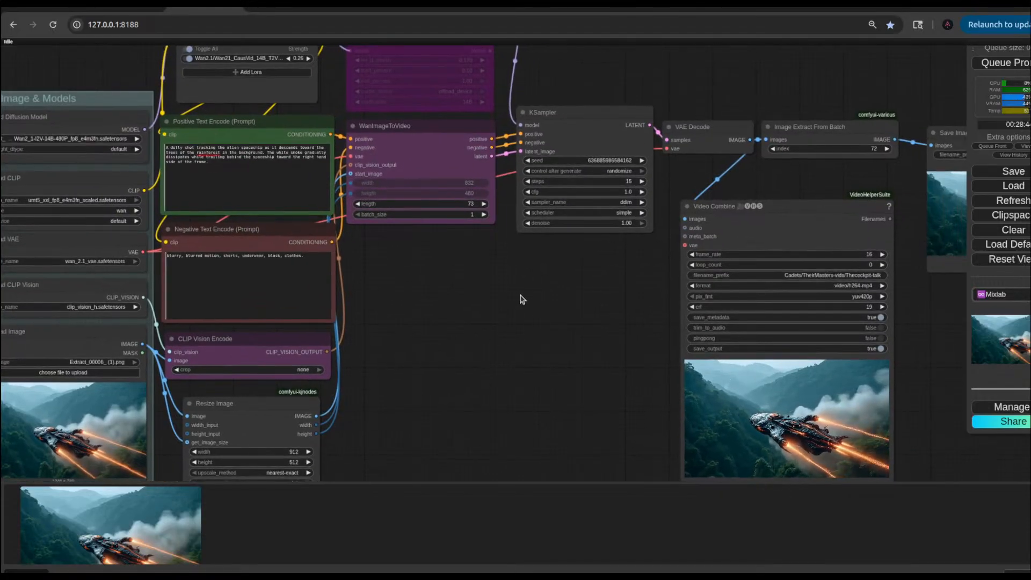
left_click_drag(514, 330, 637, 289)
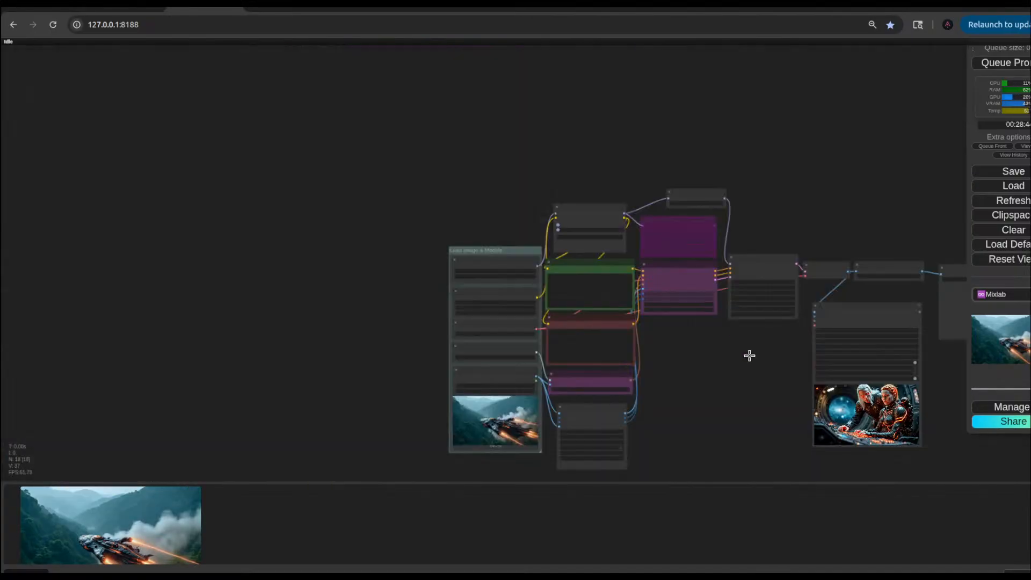
scroll(773, 357, "up", 5)
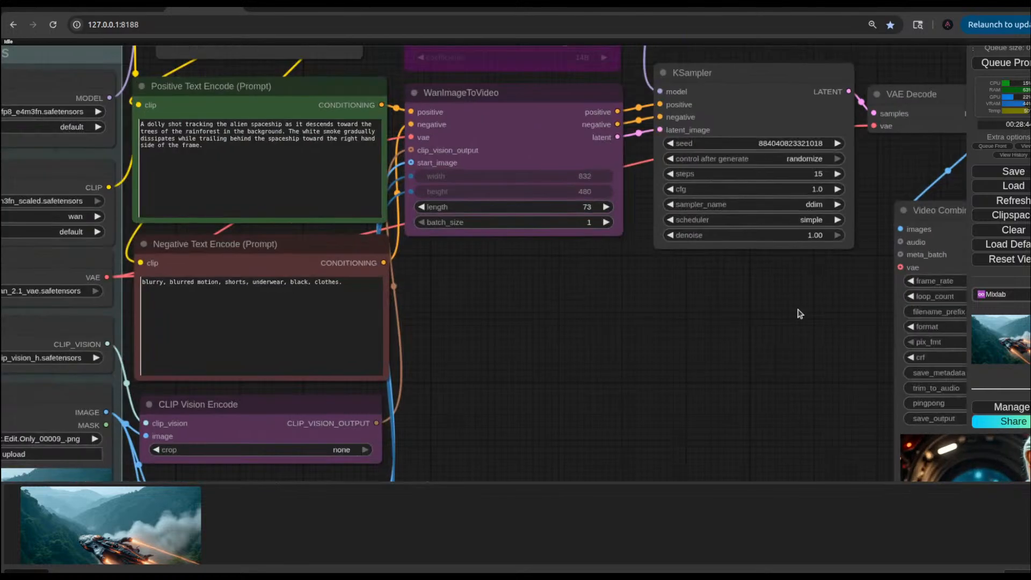
left_click(812, 160)
left_click(816, 163)
Step: Load the extracted spaceship frame from the image feed into the Load Image node again, replacing its current image
scroll(685, 339, "down", 4)
left_click_drag(685, 338, 762, 286)
left_click_drag(150, 546, 387, 358)
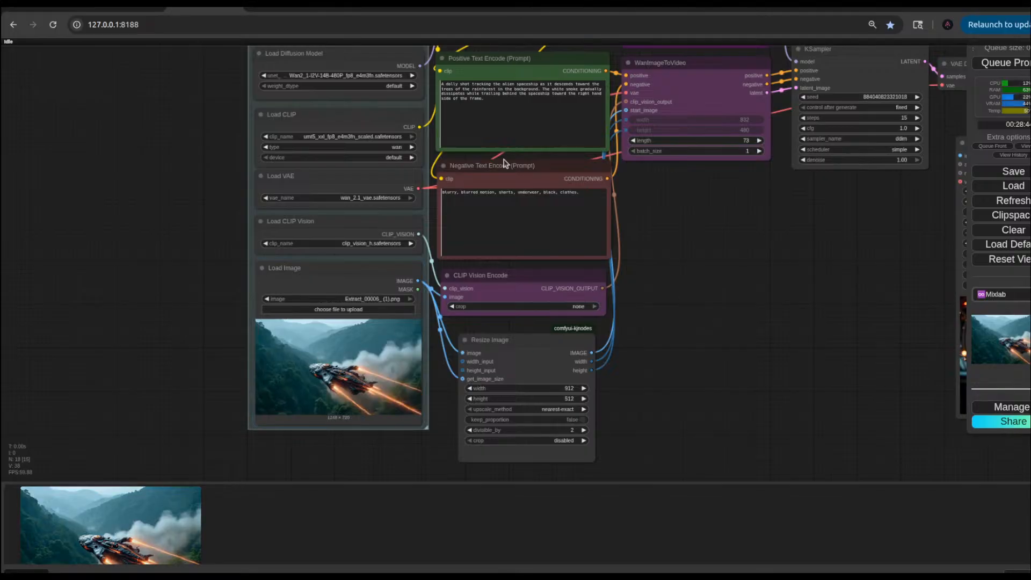
Step: Examine the Load Image node's starting frame and the Resize Image node's dimension and crop settings
left_click_drag(721, 287, 567, 253)
left_click_drag(588, 333, 709, 332)
scroll(325, 325, "up", 9)
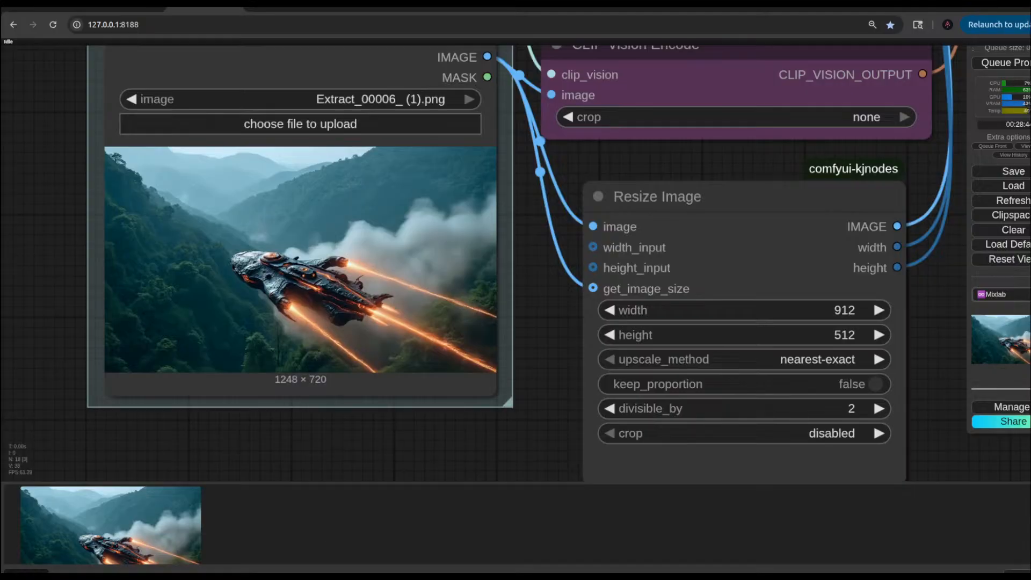
left_click_drag(516, 460, 341, 456)
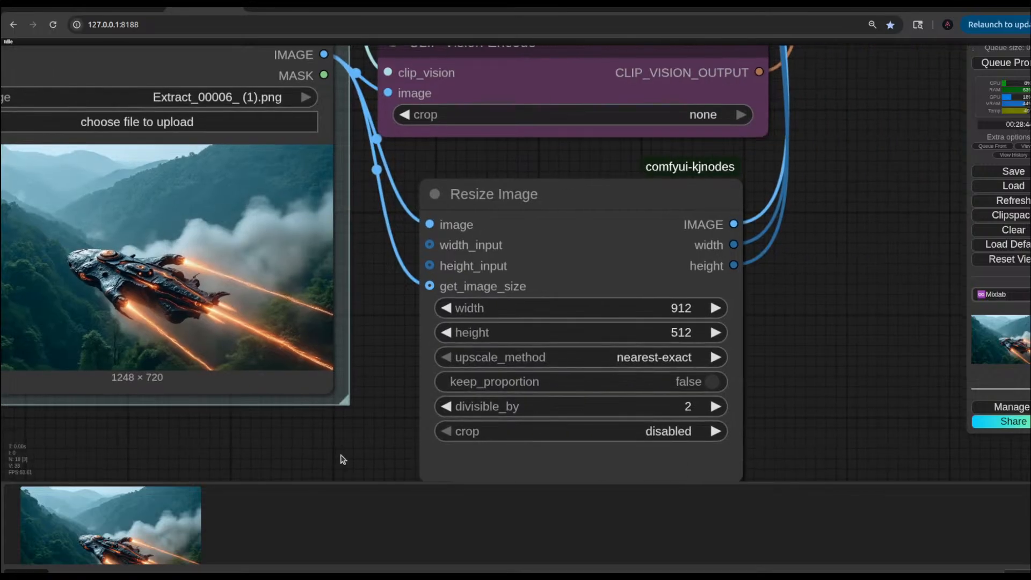
scroll(734, 348, "down", 10)
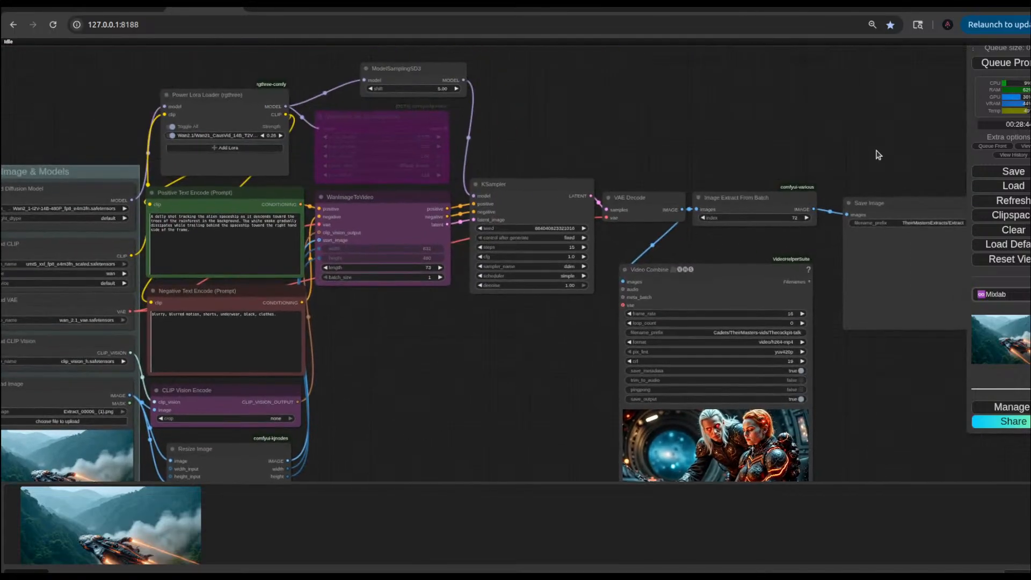
Step: Examine the KSampler, Image Extract From Batch and Video Combine settings, and compare them with the Resize Image node's dimensions
left_click_drag(877, 152, 715, 123)
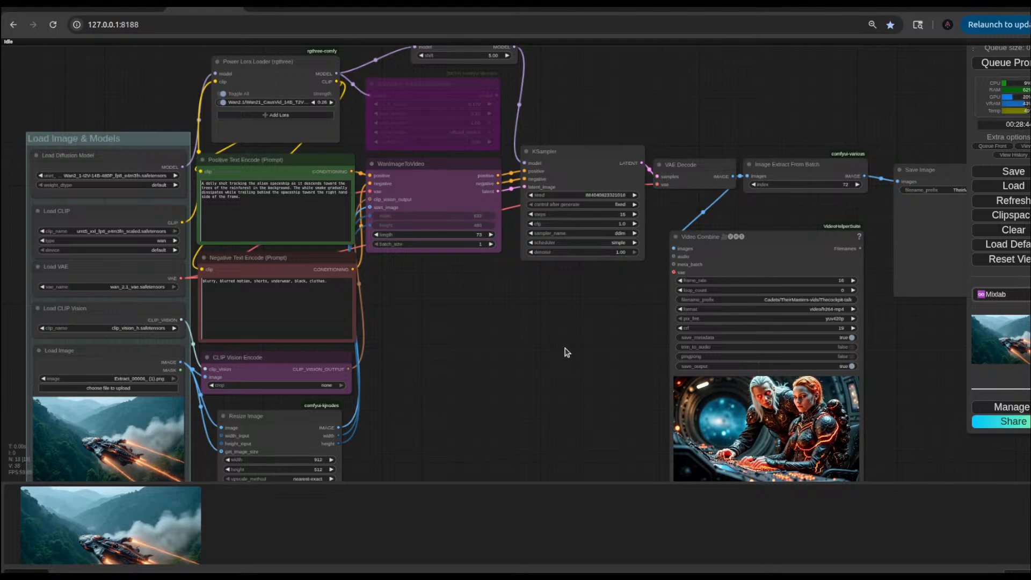
scroll(838, 185, "up", 4)
scroll(838, 185, "up", 3)
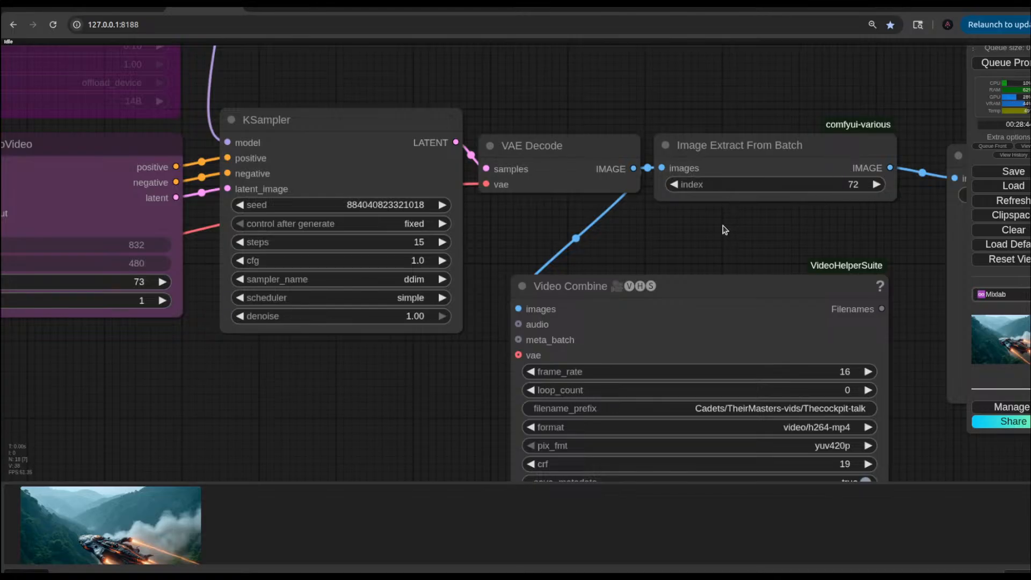
scroll(727, 228, "down", 5)
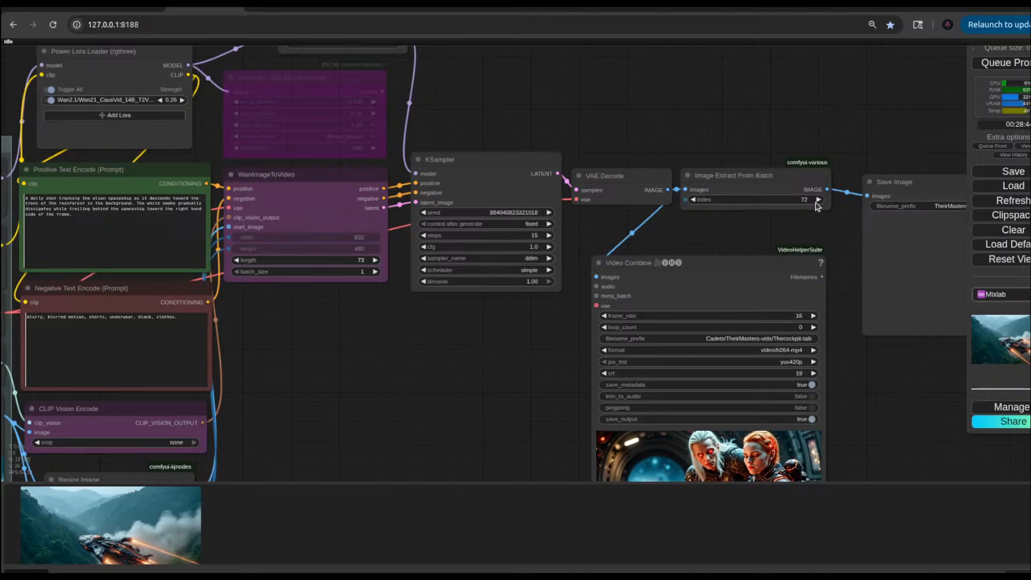
left_click_drag(445, 373, 555, 229)
scroll(513, 320, "down", 5)
scroll(332, 357, "up", 10)
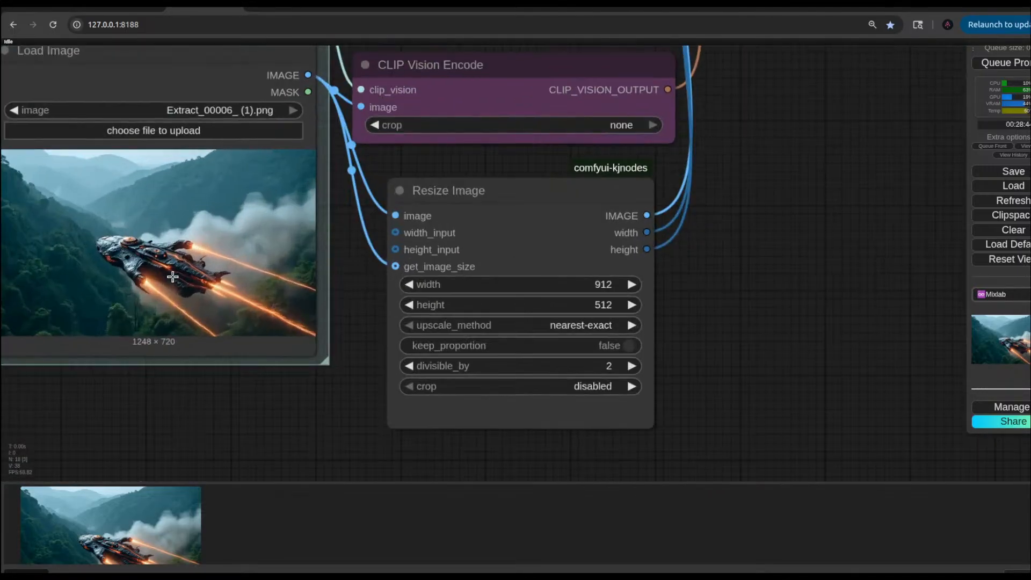
scroll(162, 279, "down", 6)
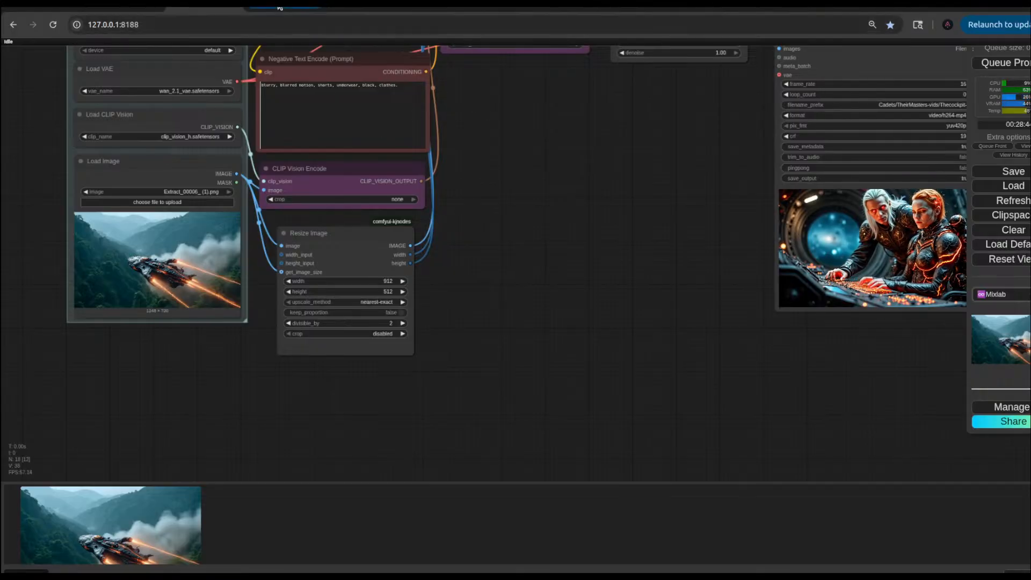
Step: Switch to the Wan first-last-frame workflow and examine its start and end images, final output video and prompts
left_click(519, 12)
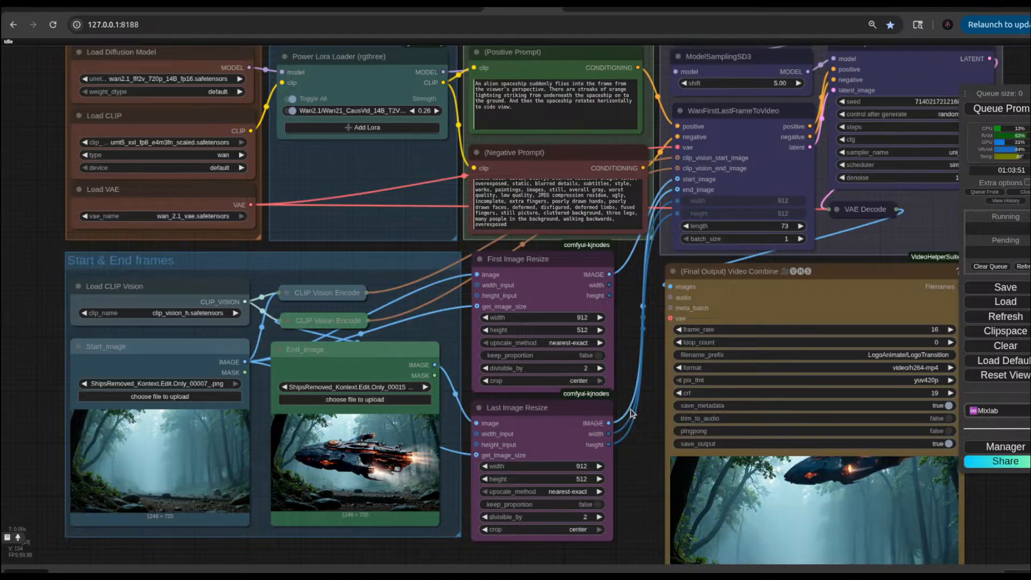
left_click_drag(643, 473, 599, 333)
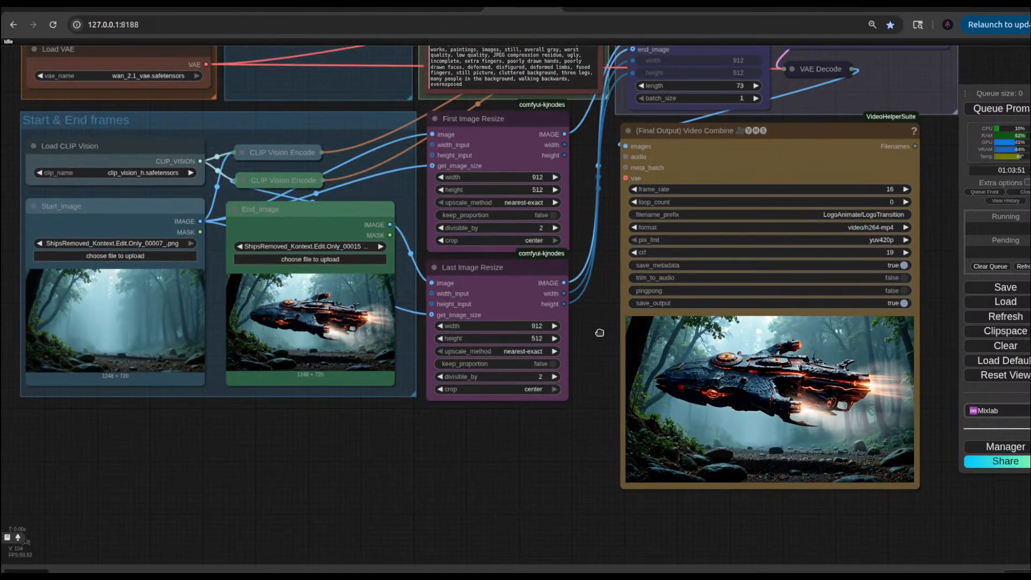
left_click_drag(599, 332, 609, 533)
scroll(489, 164, "up", 3)
scroll(489, 164, "up", 2)
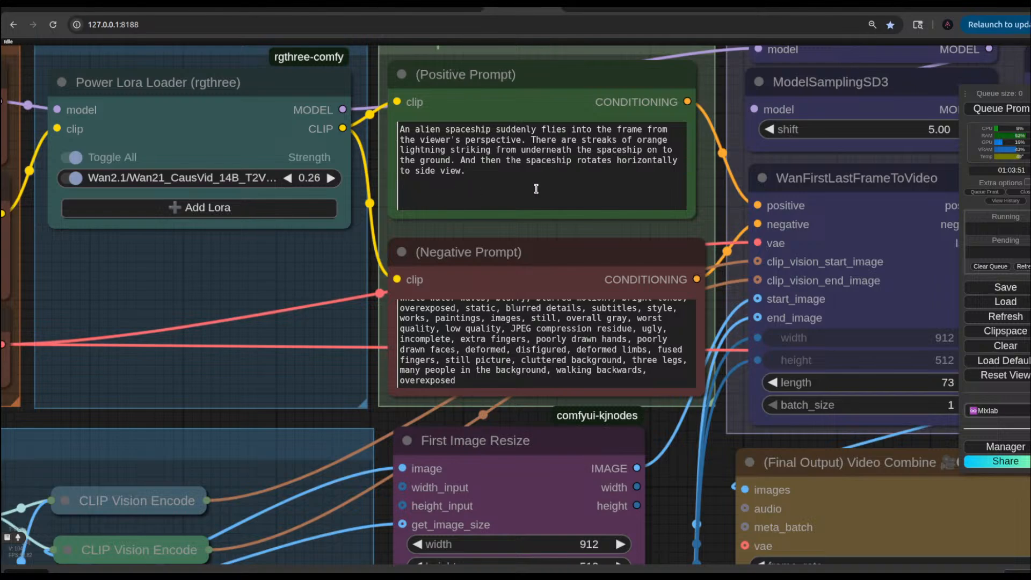
scroll(592, 131, "down", 6)
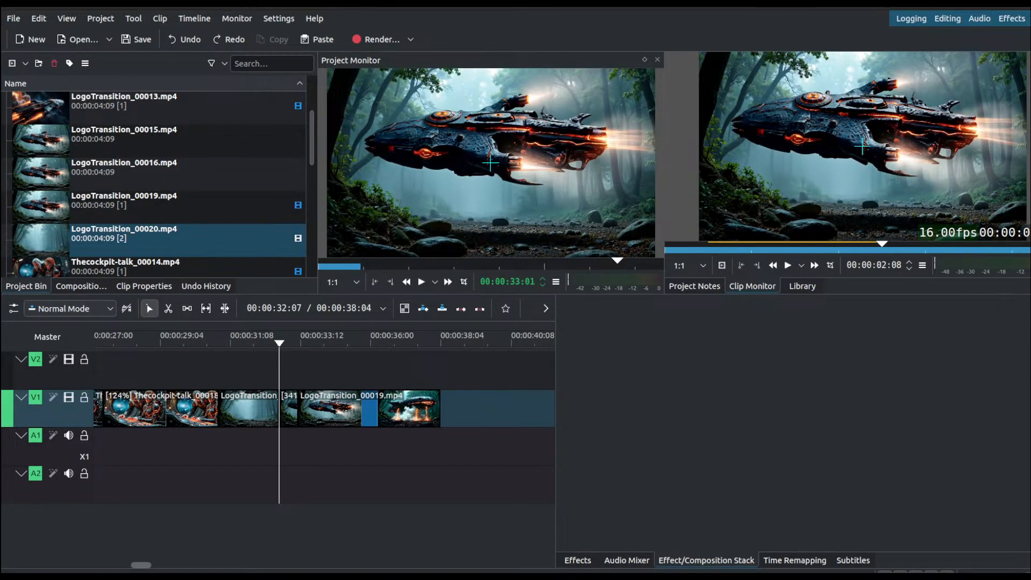
Step: Switch to the Kdenlive project and play the timeline from the end of the cockpit shot through the forest spaceship clips
left_click_drag(281, 345, 222, 351)
key("space")
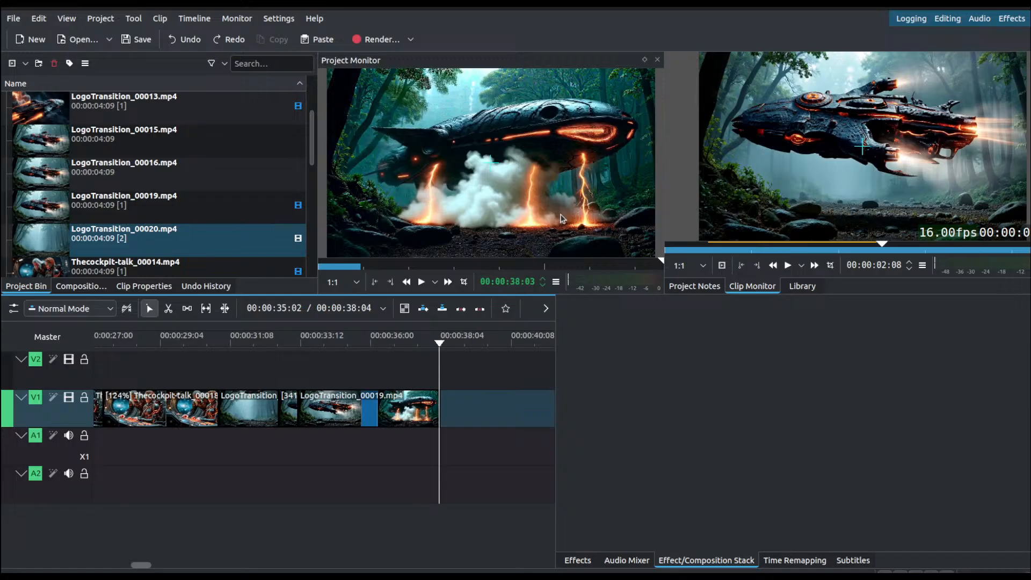
left_click_drag(439, 347, 256, 371)
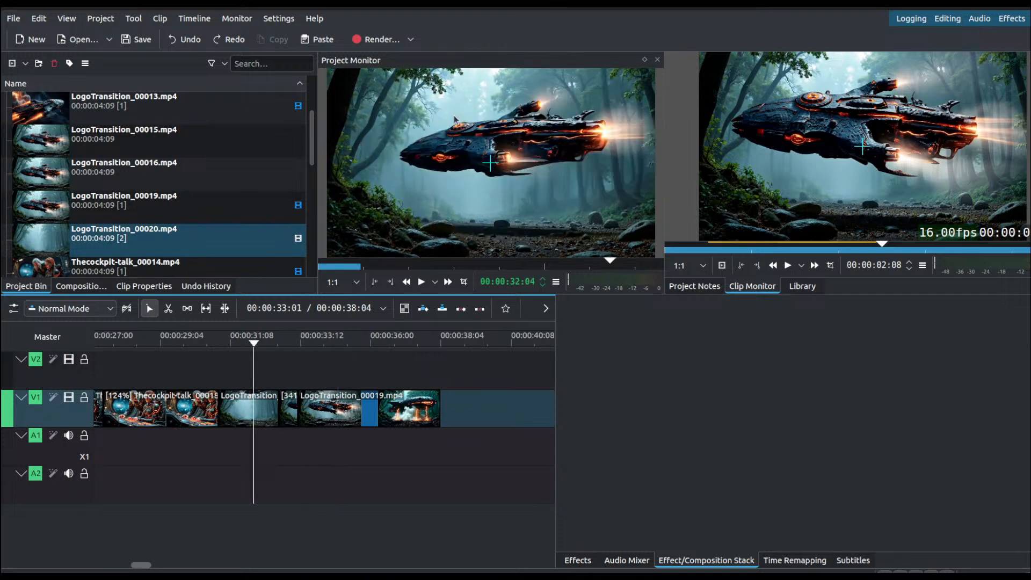
left_click_drag(251, 343, 161, 355)
left_click(178, 363)
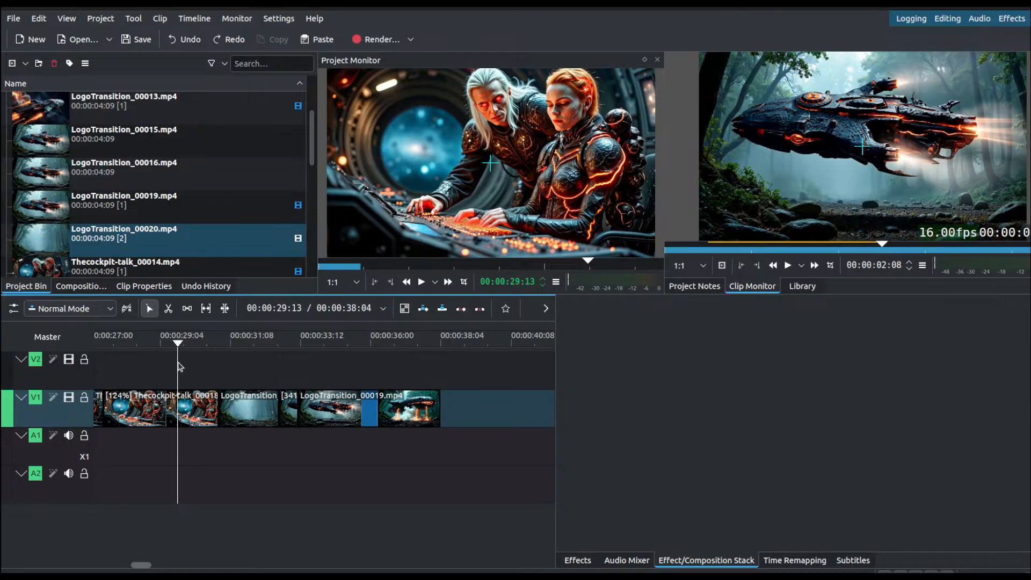
key("space")
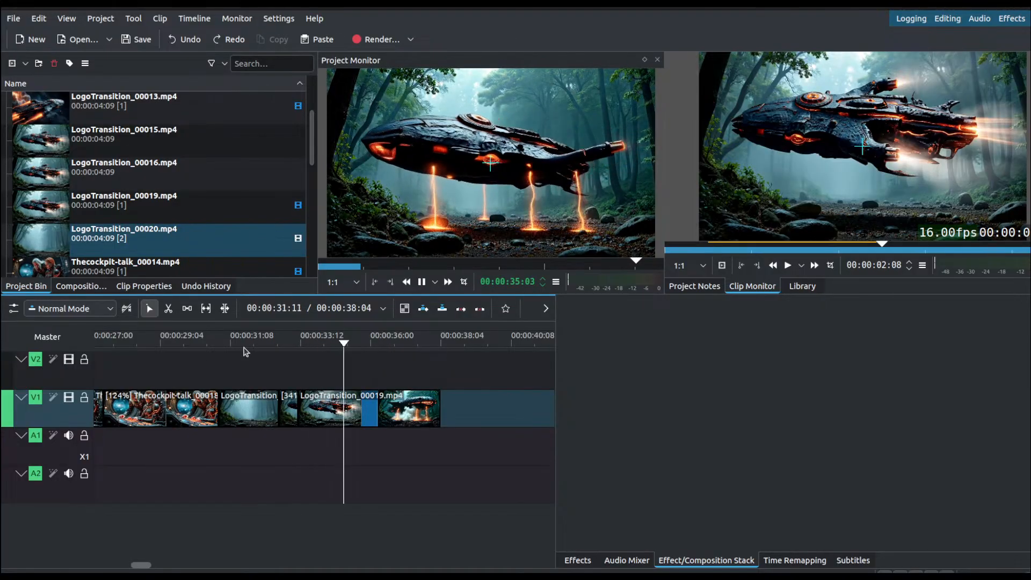
Step: Cut the LogoTransition_00020.mp4 clip on track V1 about 32 seconds into the timeline and play across the cut
left_click_drag(297, 347, 259, 366)
left_click(168, 308)
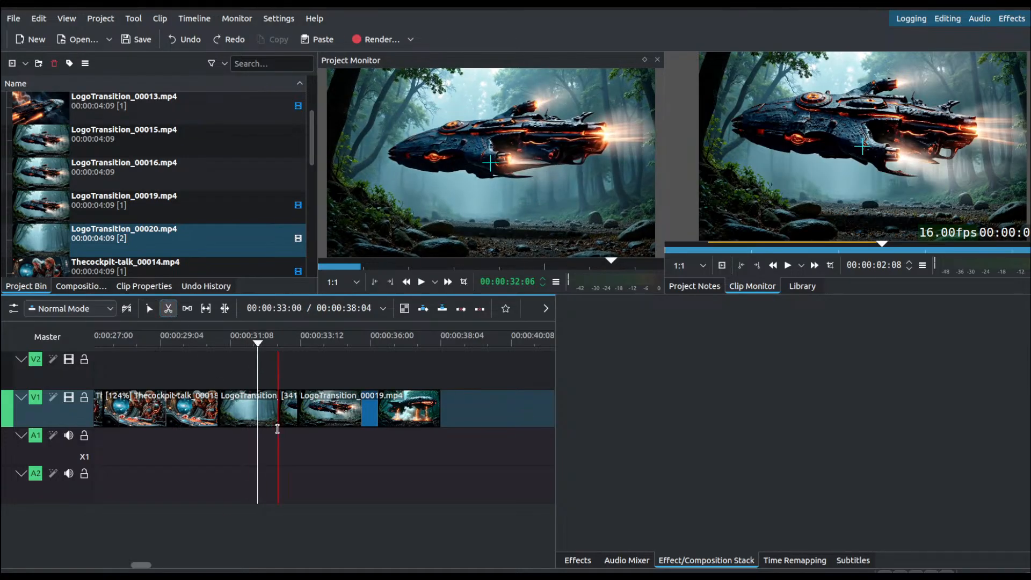
left_click(254, 413)
left_click(211, 344)
key("space")
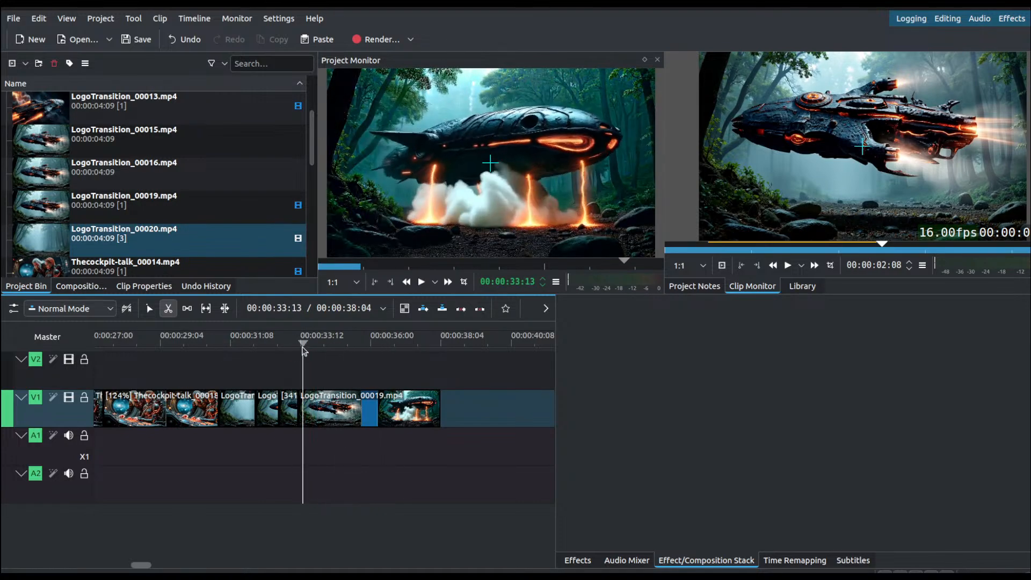
Step: Speed up the second piece of the split LogoTransition_00020.mp4 clip so that it takes less time on track V1
left_click(302, 344)
left_click(149, 309)
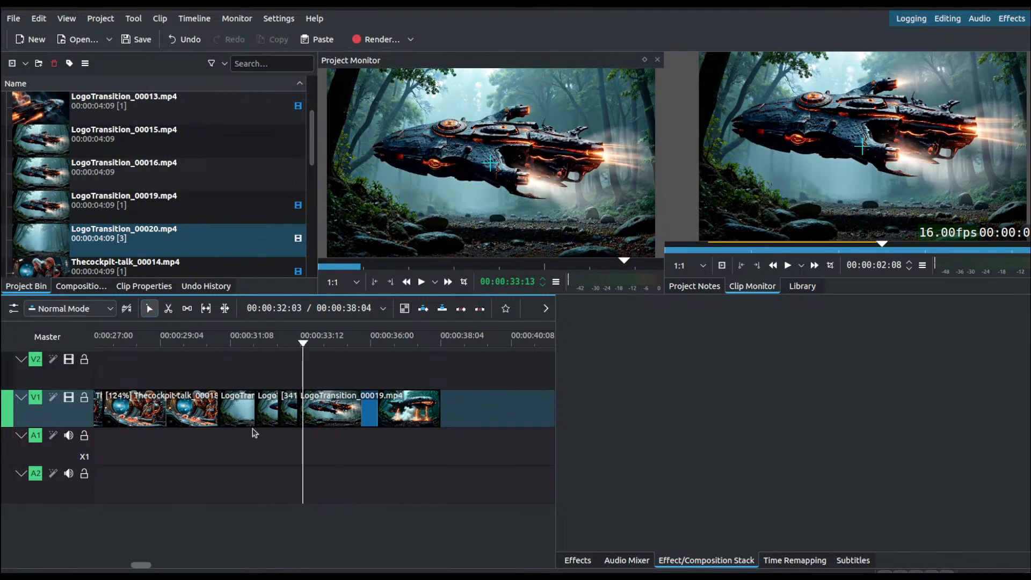
left_click(267, 411)
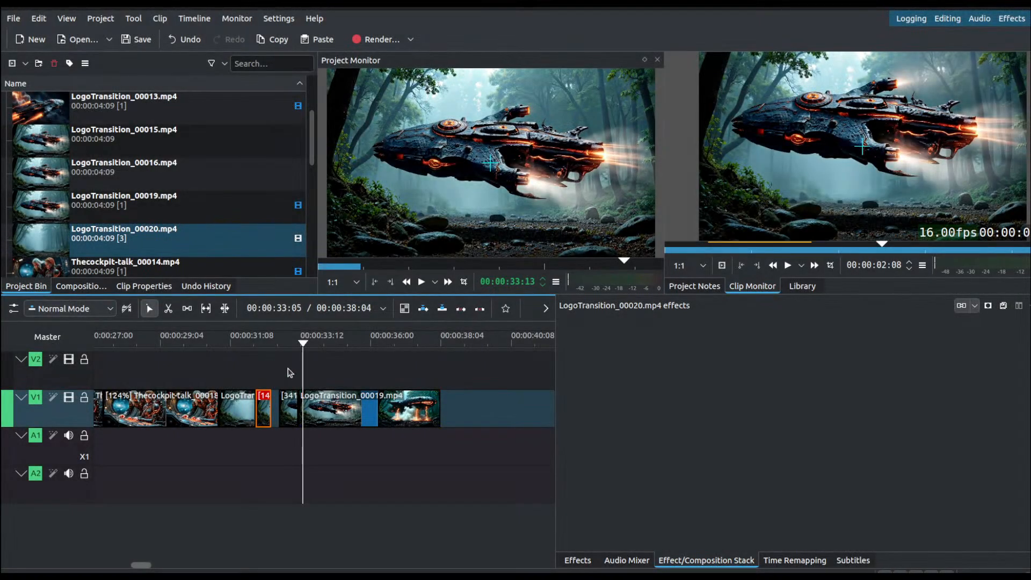
Step: Select all clips after the sped-up piece on track V1 and move them earlier to close the gap
scroll(295, 409, "up", 1)
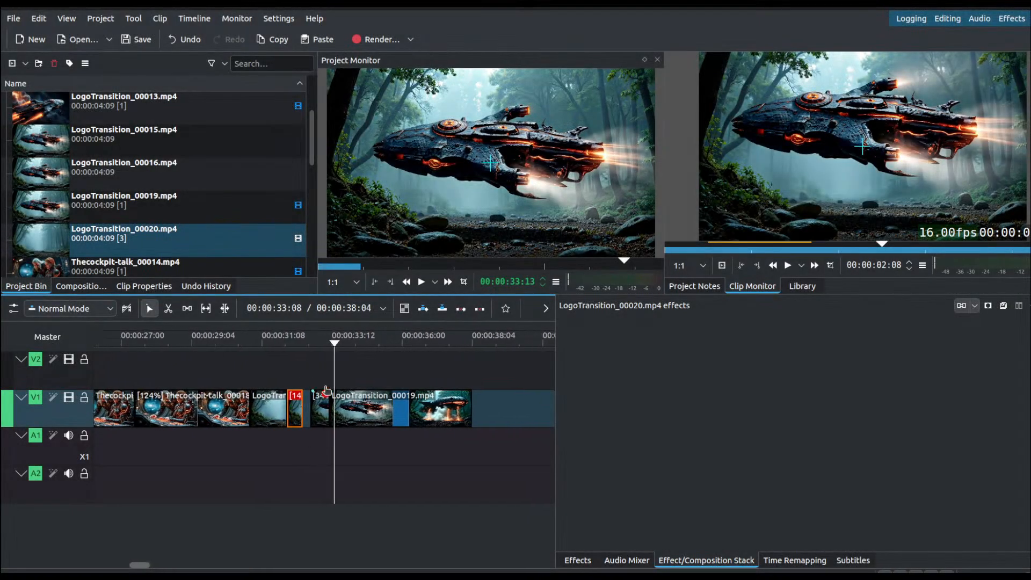
left_click_drag(318, 367, 452, 448)
left_click_drag(445, 410, 430, 409)
Step: Play the edited spaceship sequence on the timeline, replaying the LogoTransition_00019.mp4 section through to the end
left_click_drag(322, 345, 248, 359)
key("space")
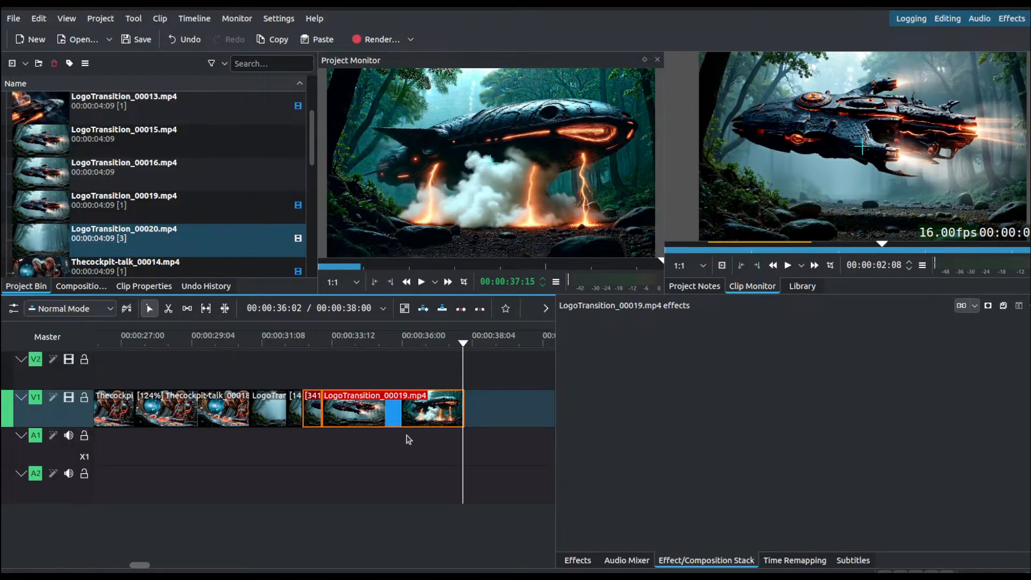
left_click_drag(463, 344, 390, 361)
key("space")
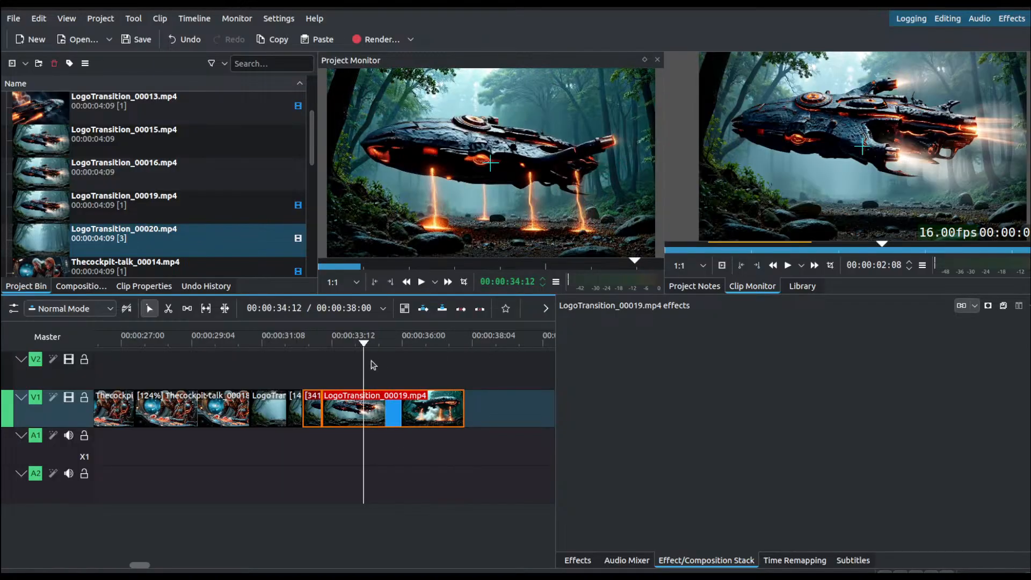
left_click(353, 359)
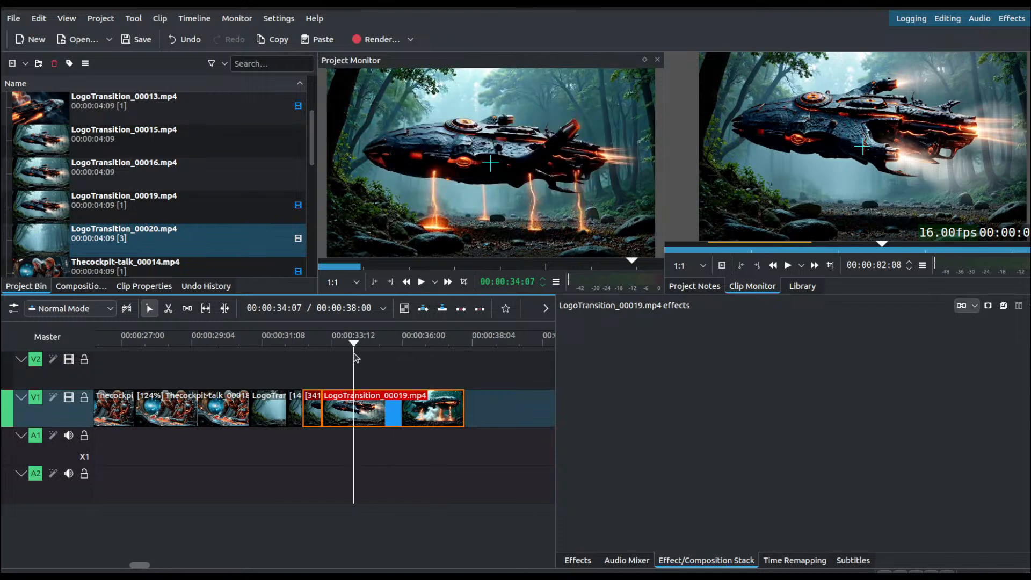
key("space")
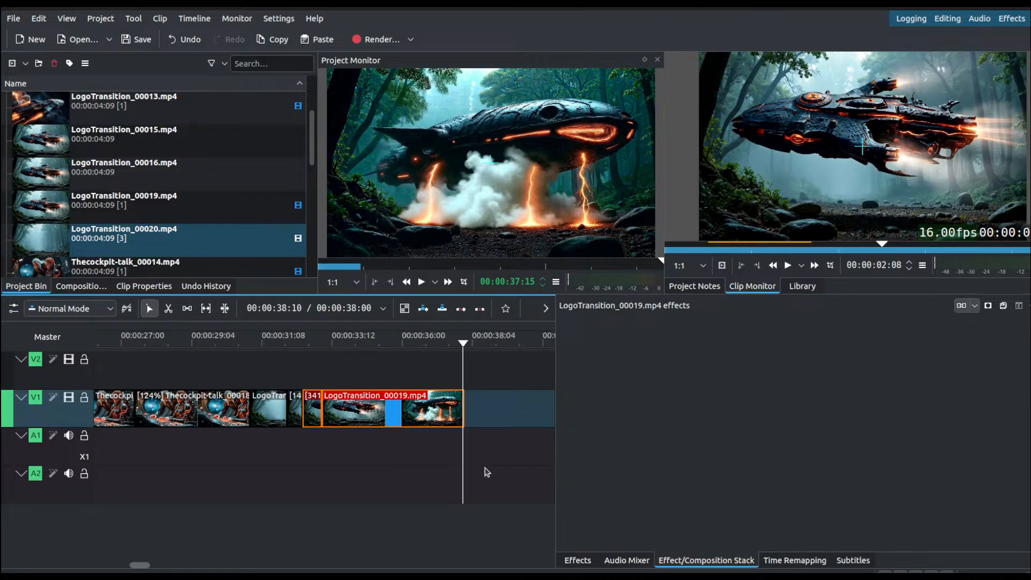
Step: Switch to the Simple FLUX.1 Kontext Editor workflow and examine its Alter One Image and Merge 2 Images groups
mouse_move(890, 226)
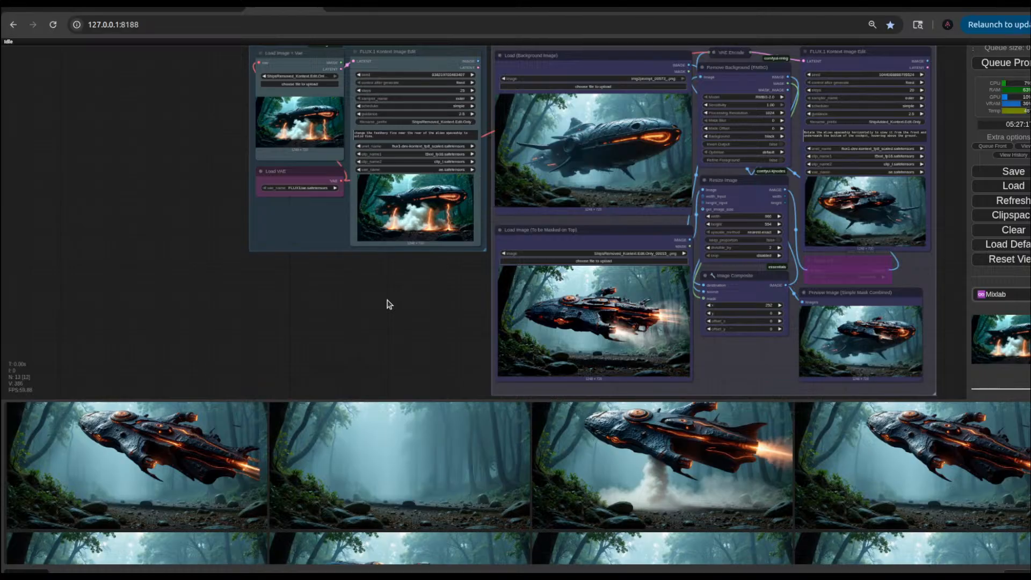
scroll(389, 305, "down", 1)
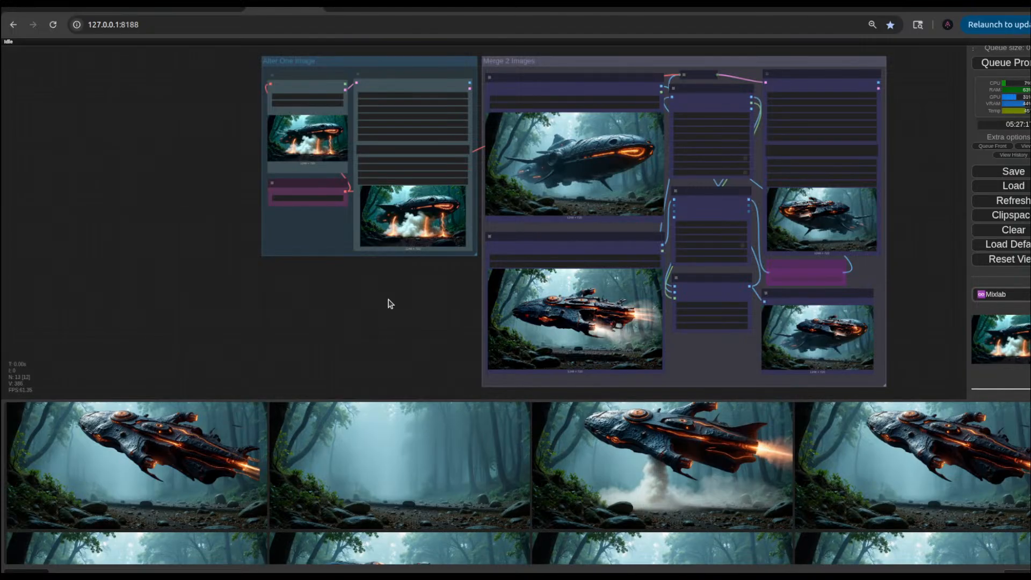
scroll(419, 322, "down", 4)
scroll(420, 325, "up", 4)
left_click_drag(320, 343, 430, 340)
left_click_drag(281, 243, 299, 298)
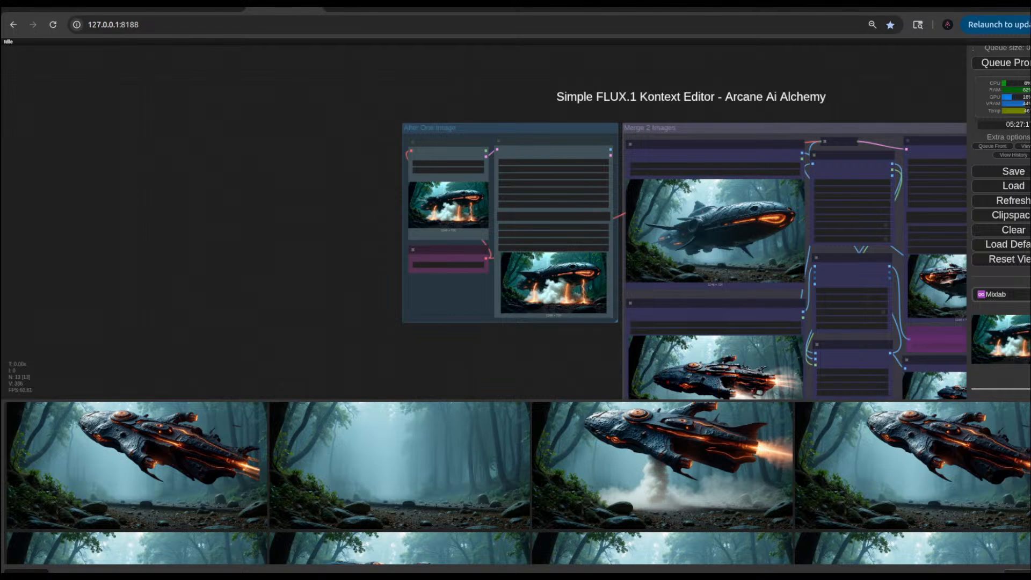
scroll(761, 156, "down", 2)
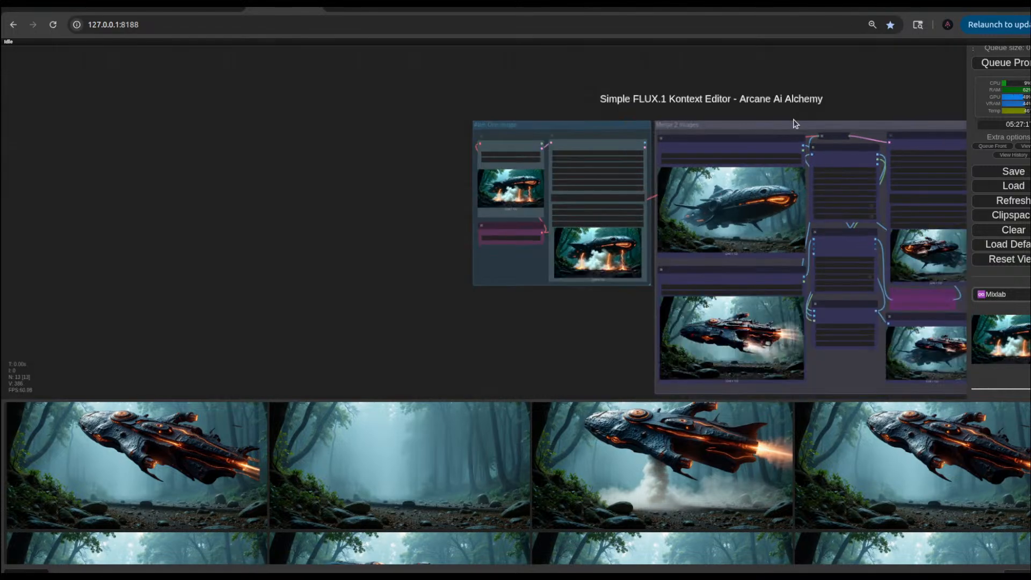
Step: Select all nodes in the Merge 2 Images group and toggle their bypass state
left_click_drag(865, 108, 804, 85)
left_click_drag(663, 86, 900, 356)
left_click(750, 88)
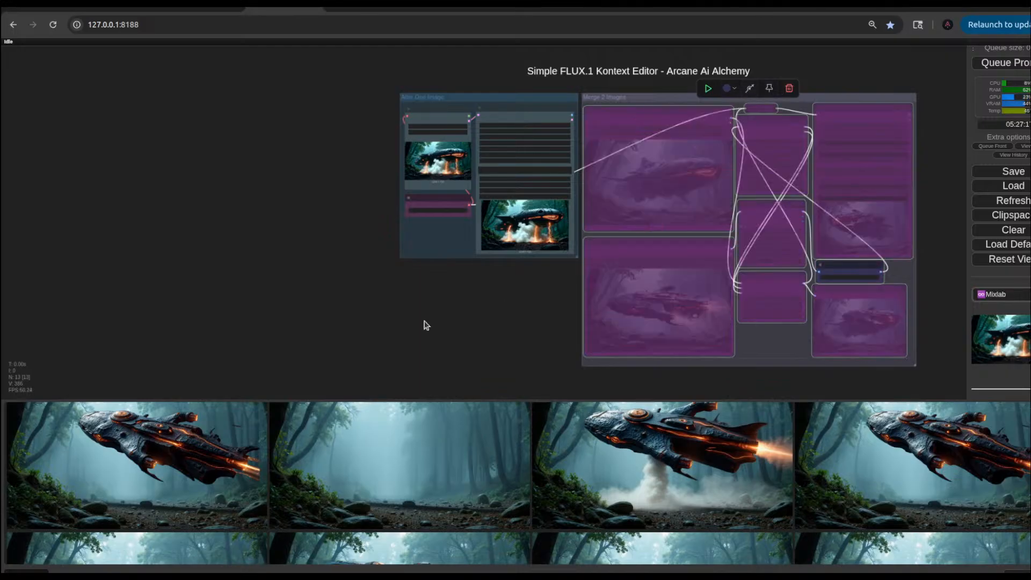
Step: Examine the Load Image + Vae, Load VAE and FLUX.1 Kontext Image Edit nodes in the Alter One Image group
left_click_drag(388, 326, 498, 346)
scroll(421, 246, "up", 3)
scroll(421, 246, "up", 1)
scroll(451, 236, "up", 1)
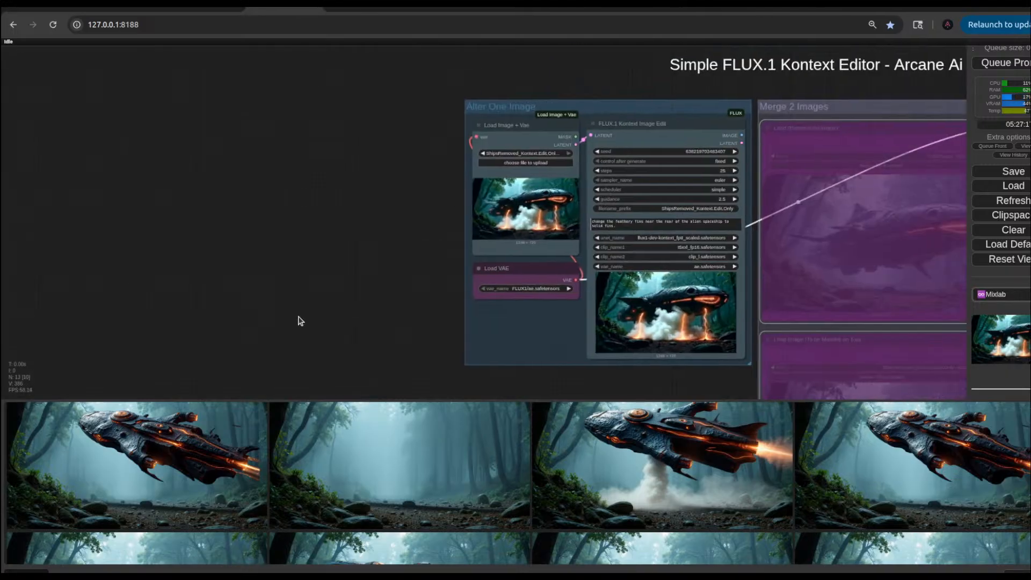
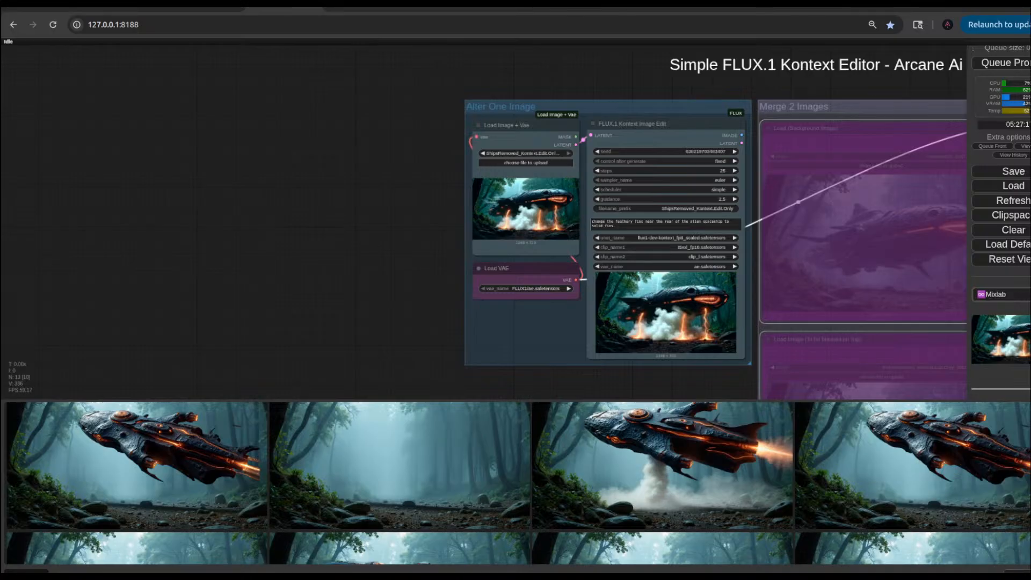
Step: Switch to the image viewer and browse the generated character images from Img2prompt_00380_.png to Img2prompt_00386_.png, revisiting Img2prompt_00385_.png
key("alt+Tab")
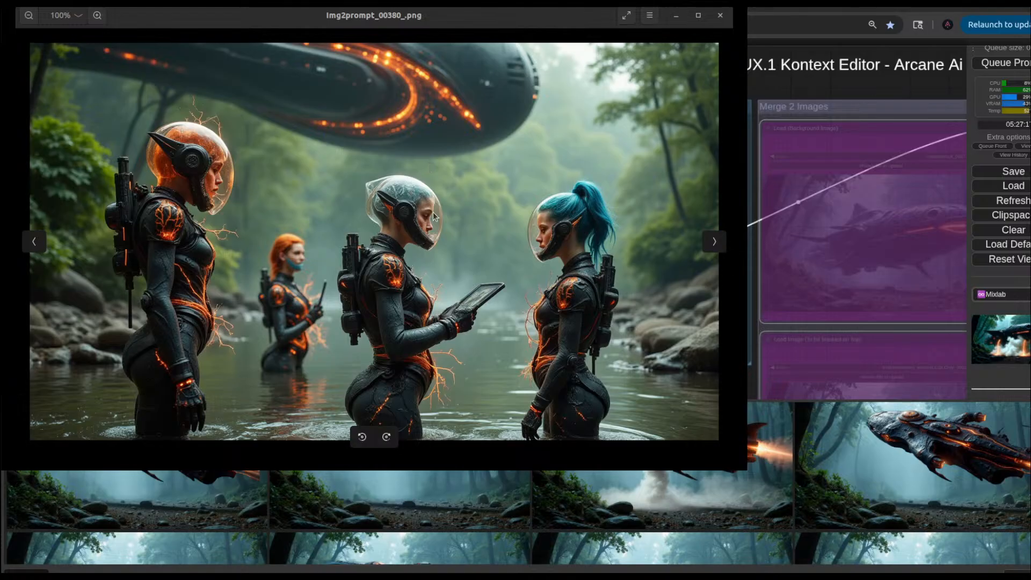
left_click(719, 243)
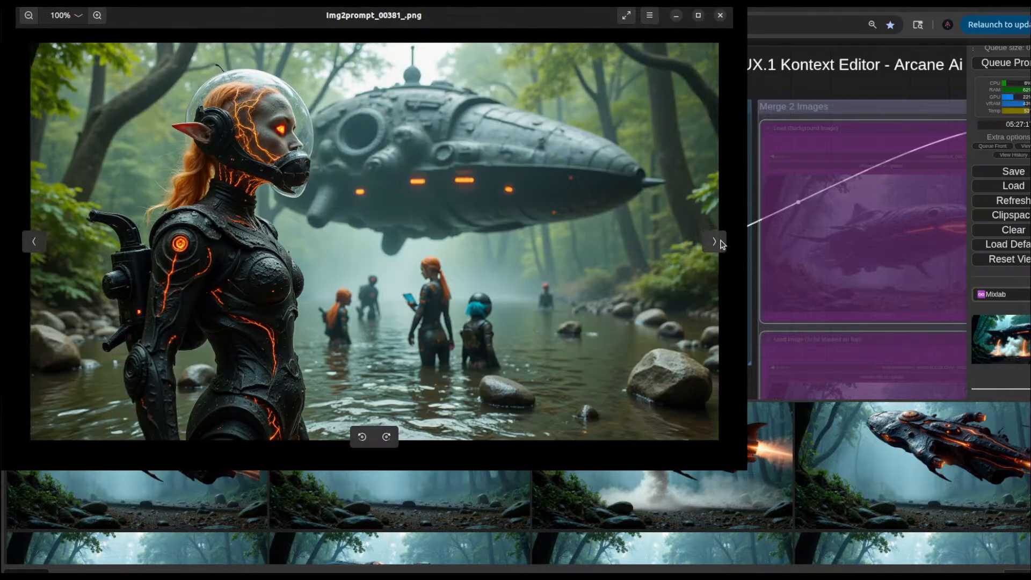
left_click(719, 244)
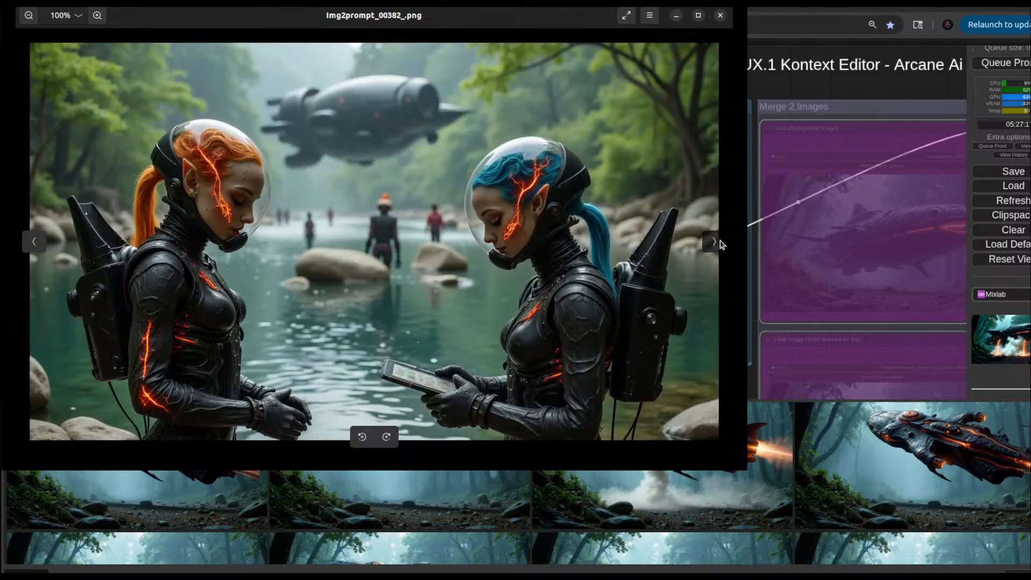
left_click(719, 243)
left_click(720, 243)
left_click(720, 243)
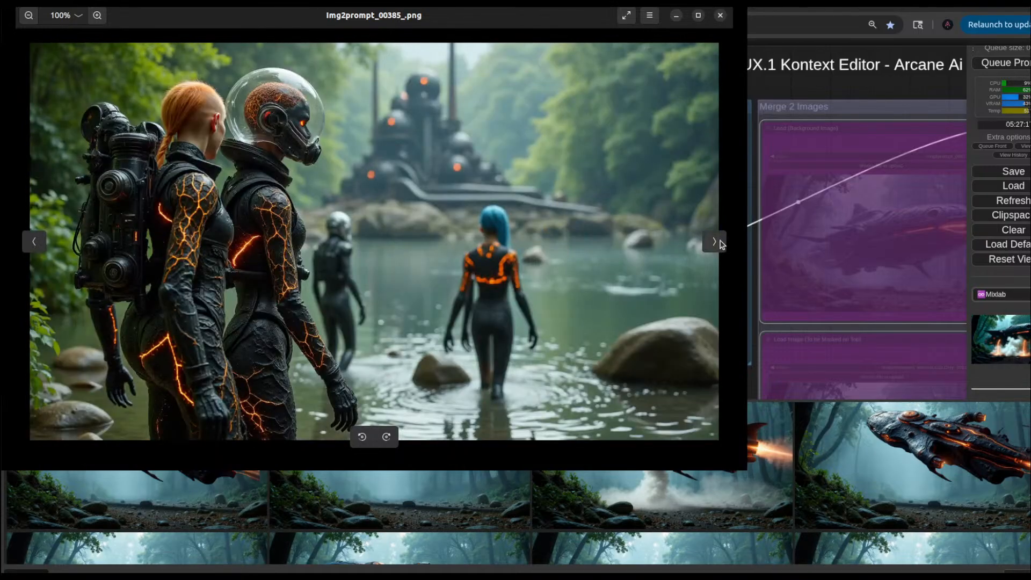
left_click(712, 245)
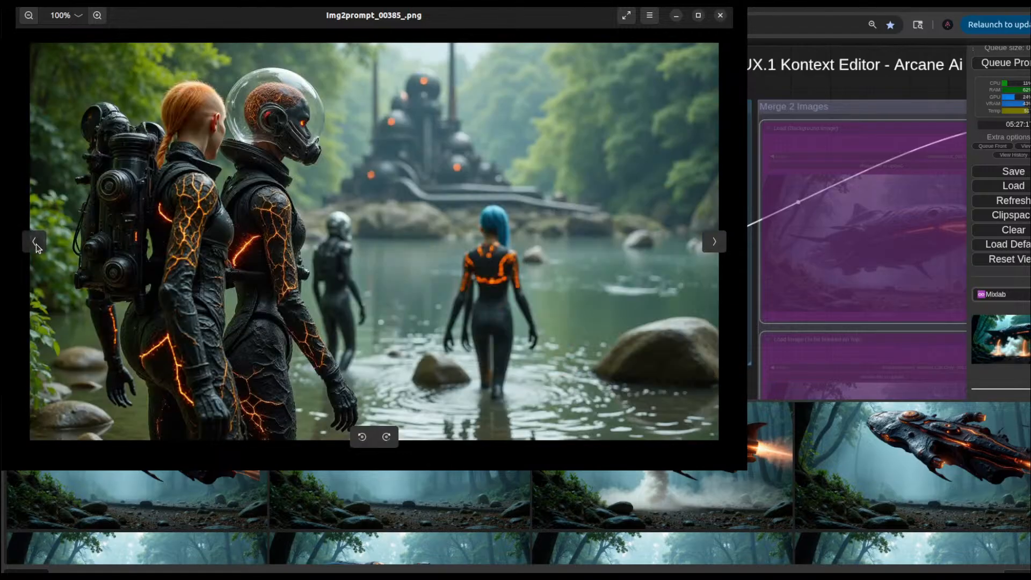
left_click(36, 244)
left_click(717, 249)
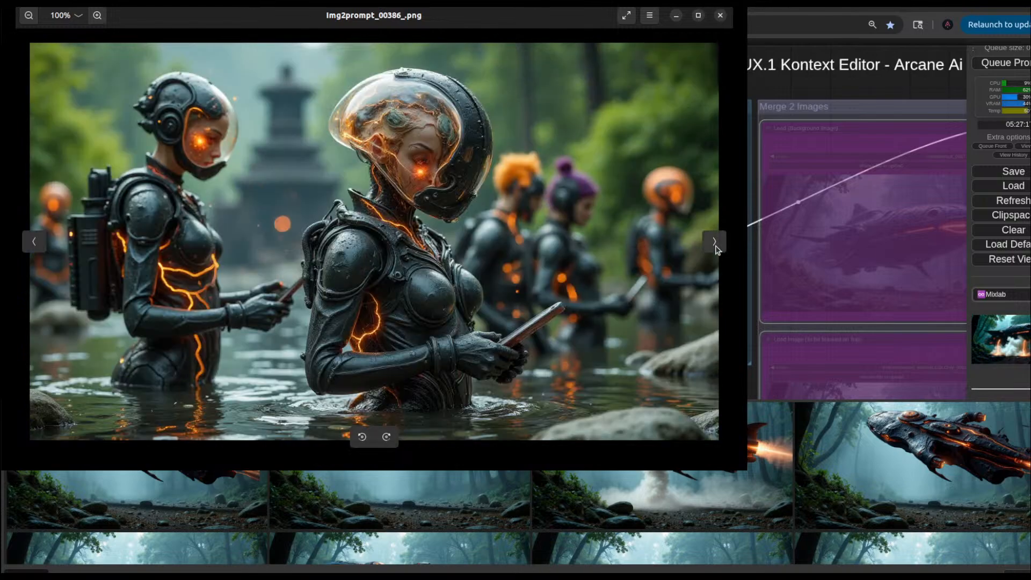
Step: Look through the following character images up to Img2prompt_00401_.png
left_click(716, 250)
left_click(716, 250)
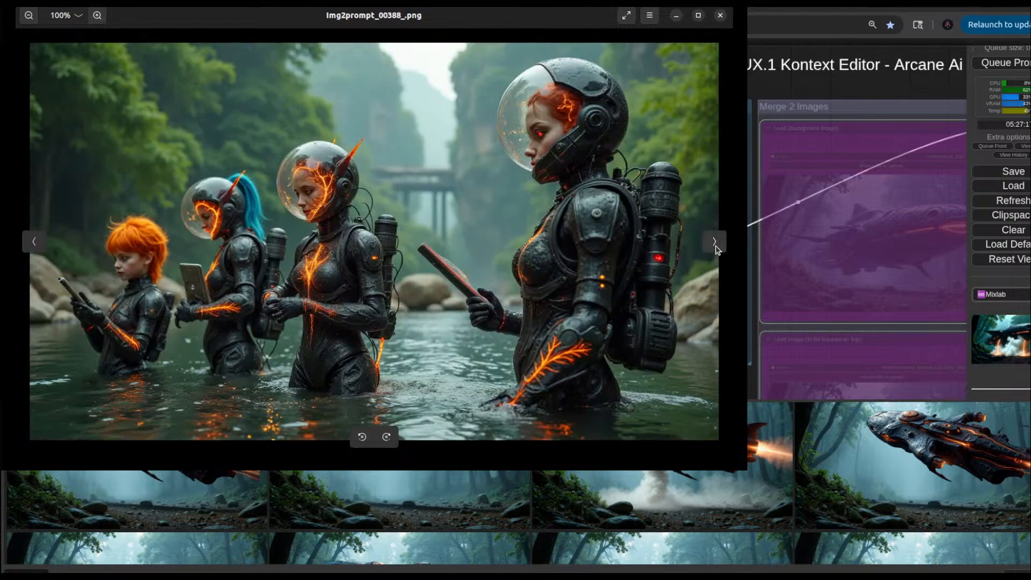
left_click(717, 250)
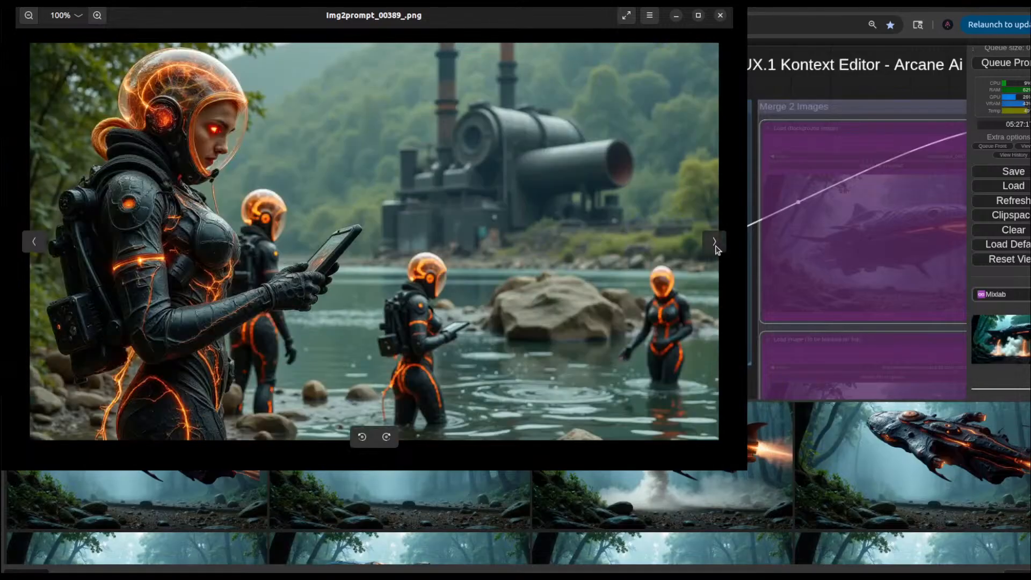
left_click(716, 250)
left_click(717, 250)
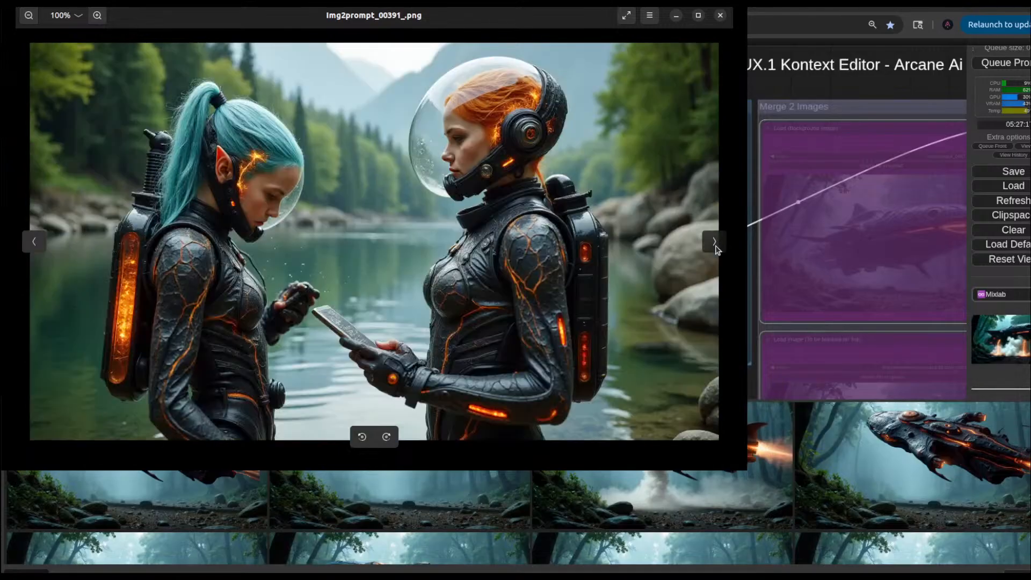
left_click(716, 250)
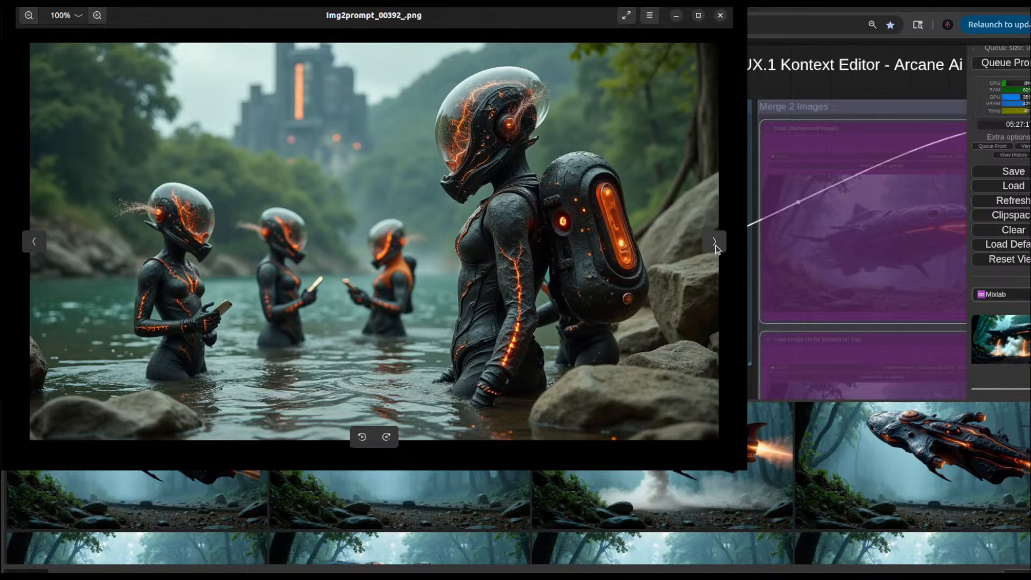
left_click(716, 249)
left_click(716, 249)
left_click(716, 250)
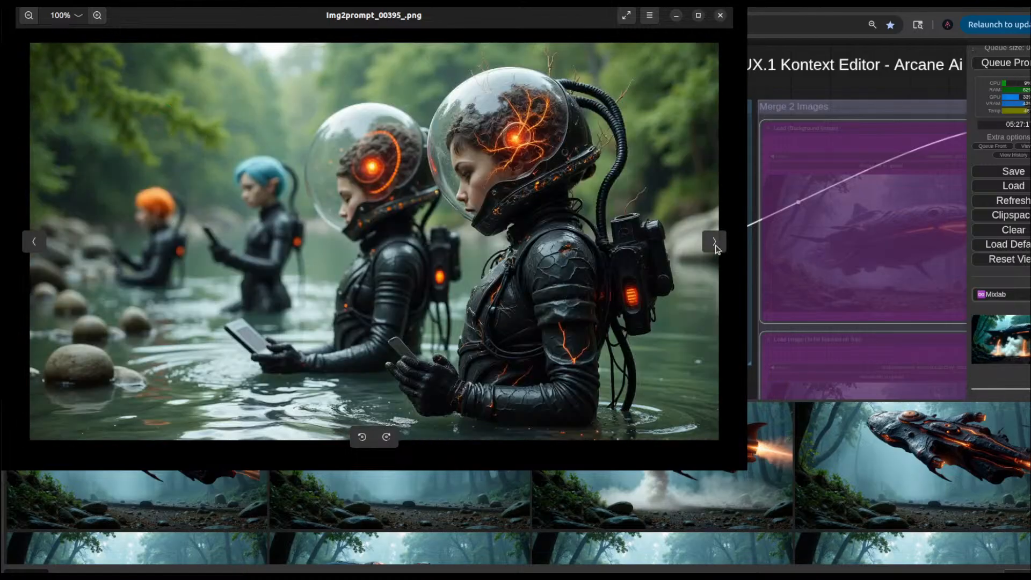
left_click(716, 249)
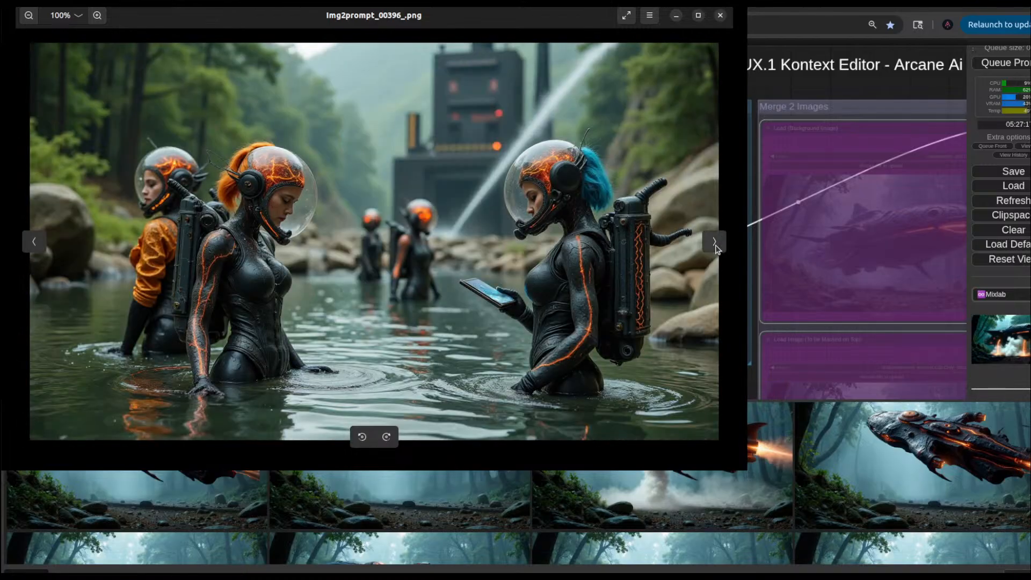
left_click(717, 250)
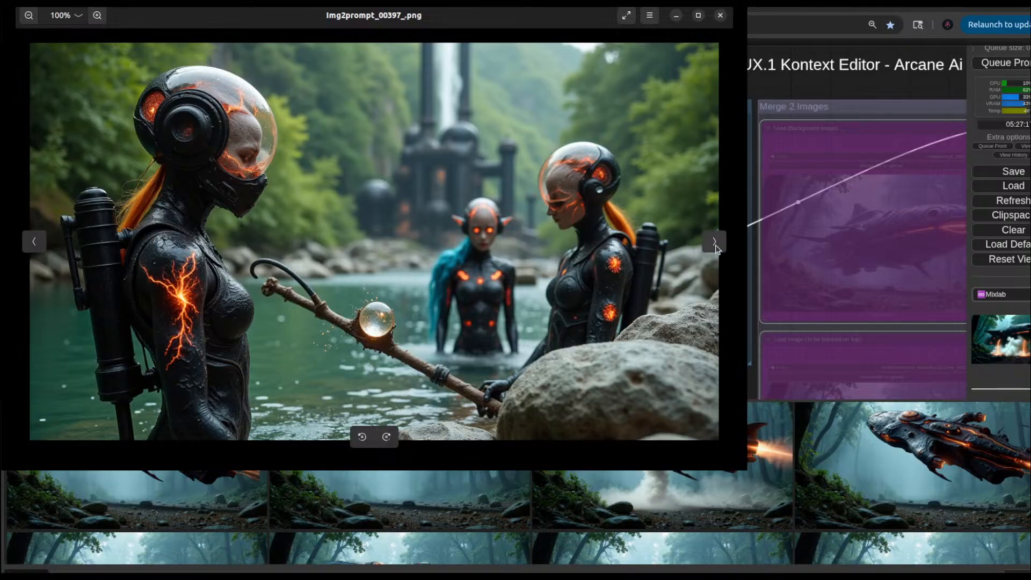
left_click(716, 250)
left_click(716, 250)
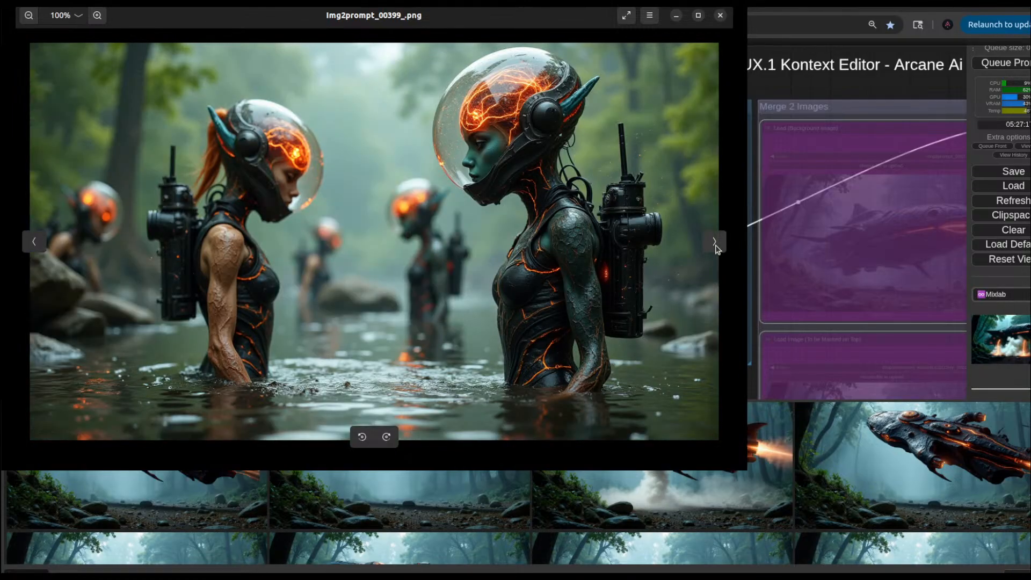
left_click(716, 250)
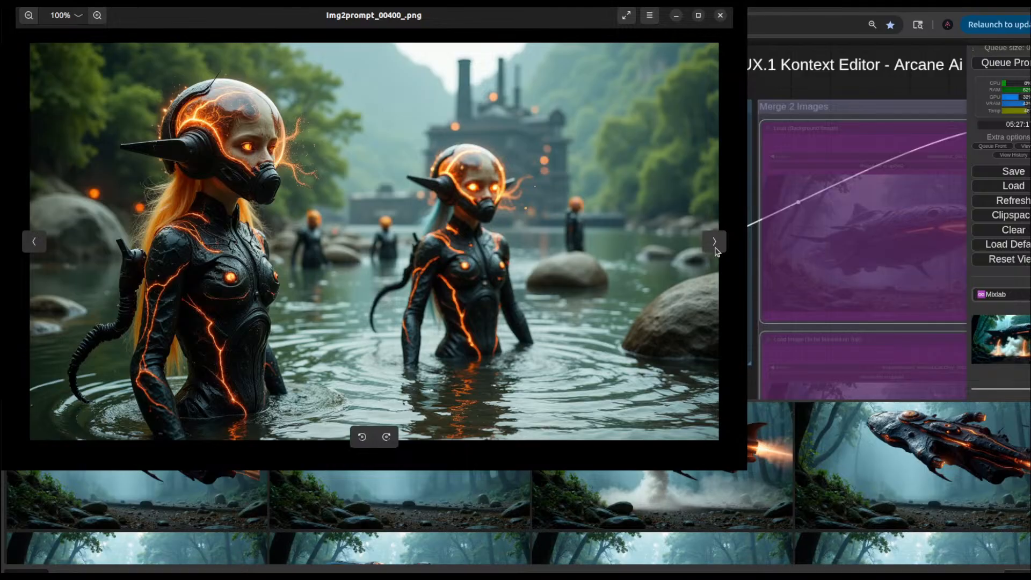
left_click(716, 250)
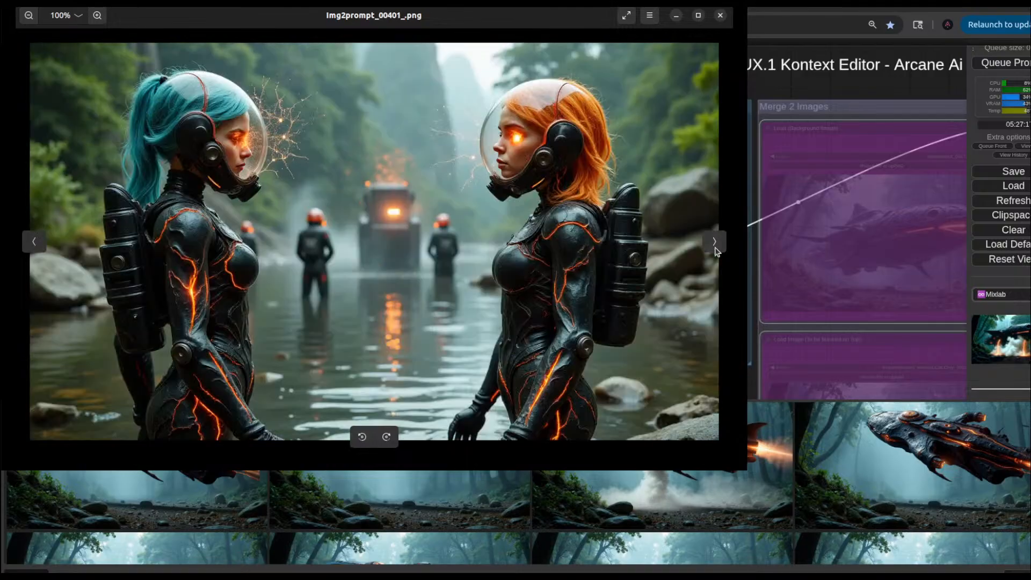
Step: Return to Img2prompt_00400_.png and view the images from there through Img2prompt_00404_.png
left_click(36, 242)
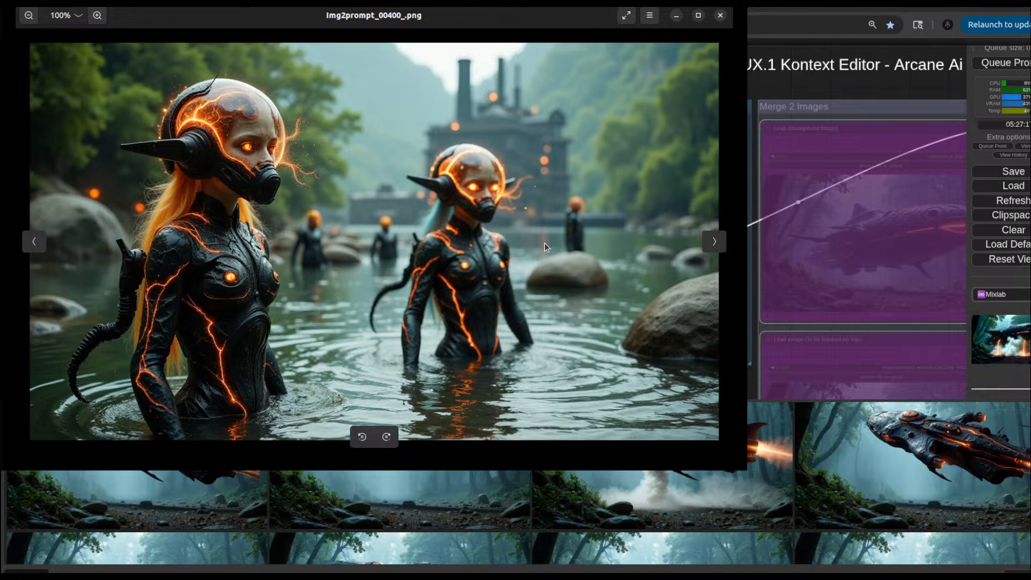
left_click(714, 243)
left_click(714, 243)
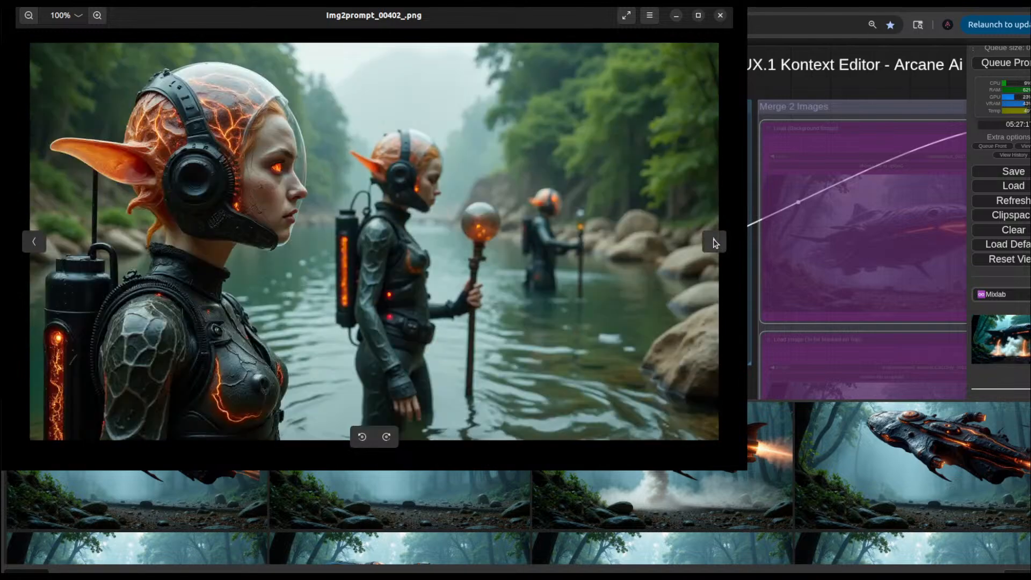
left_click(714, 243)
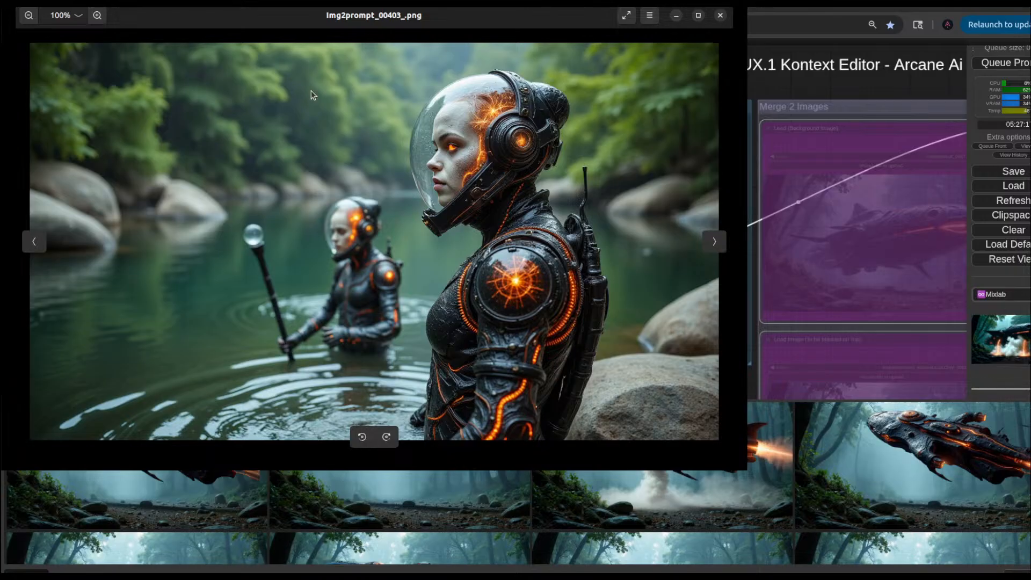
left_click(714, 242)
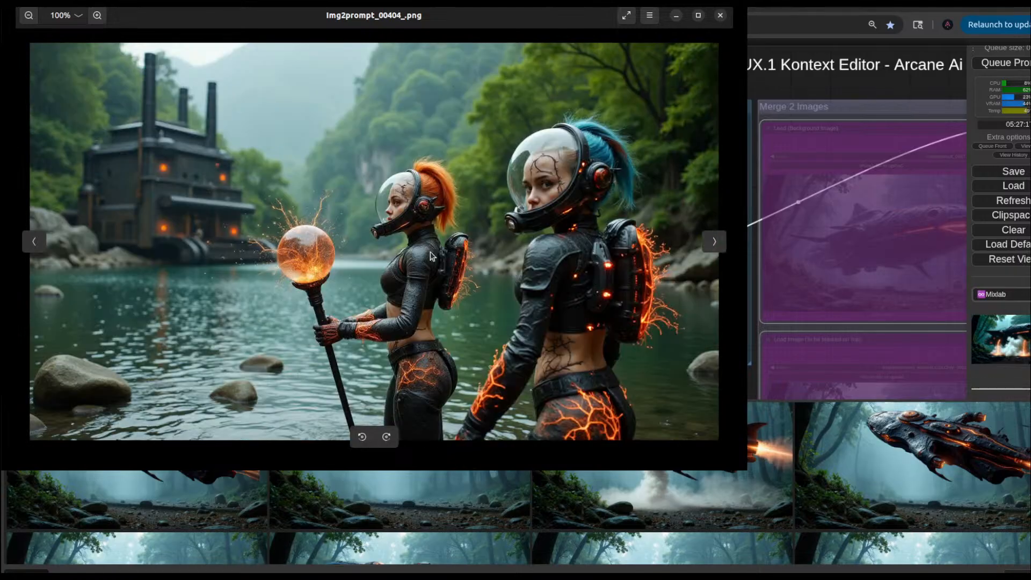
Step: Compare the images from Img2prompt_00403_.png to Img2prompt_00407_.png, stepping back to Img2prompt_00403_.png
left_click(34, 241)
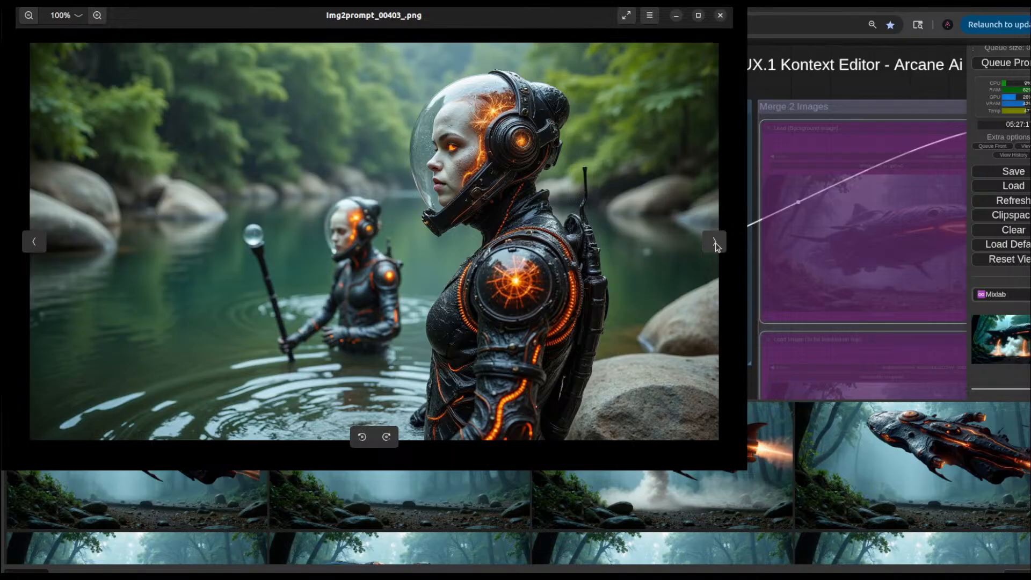
left_click(715, 244)
left_click(715, 245)
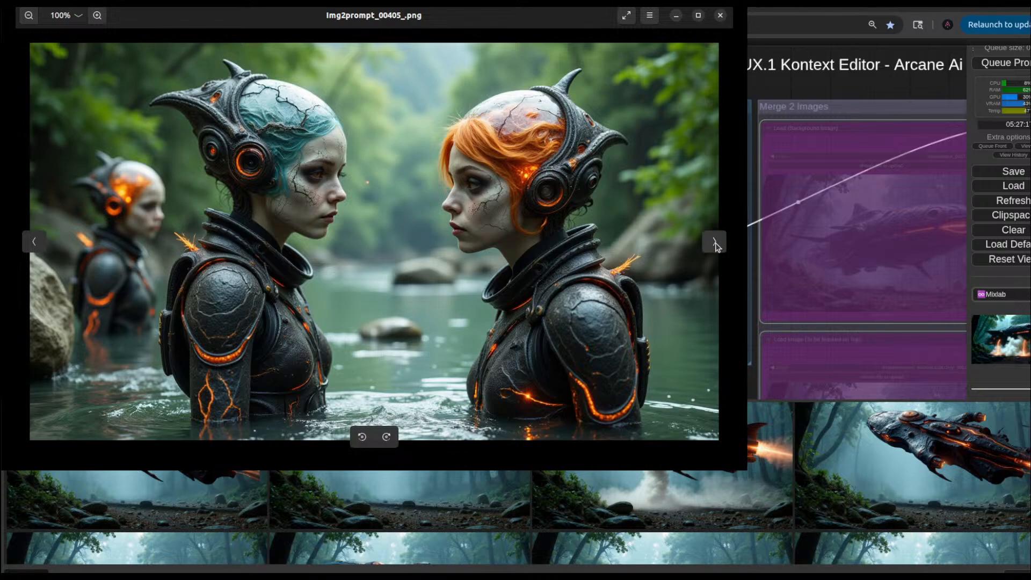
left_click(714, 244)
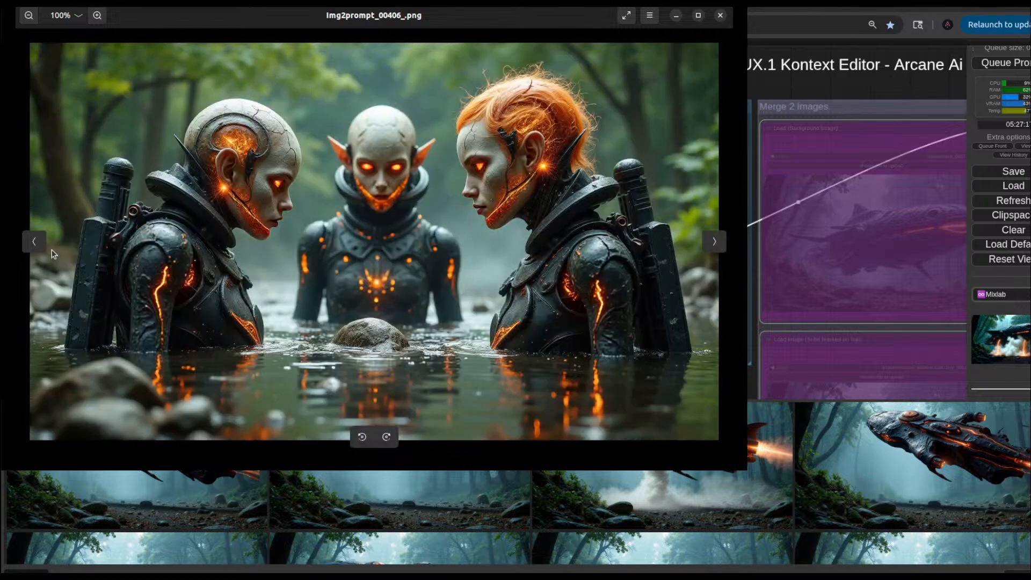
left_click(717, 244)
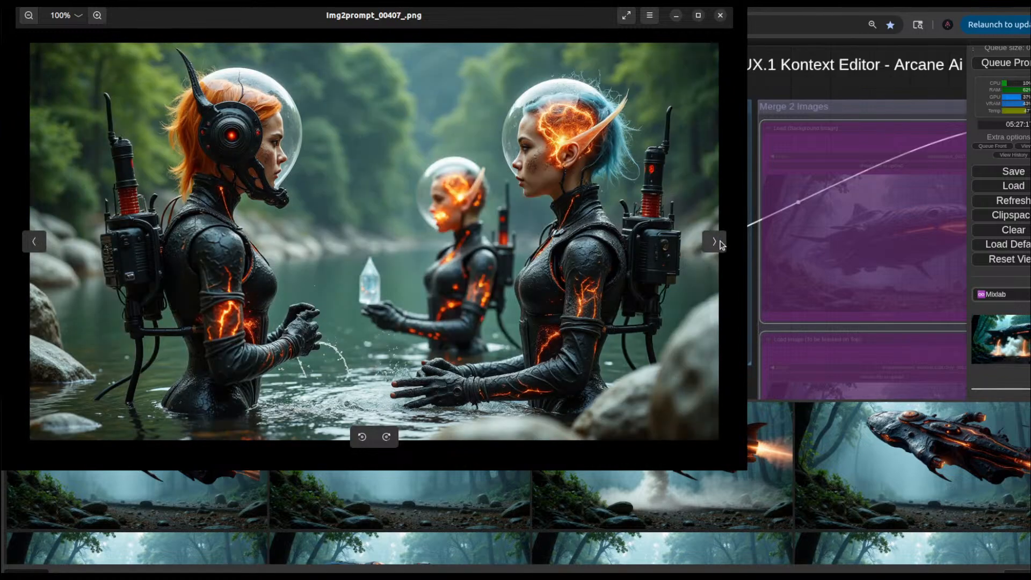
left_click(35, 242)
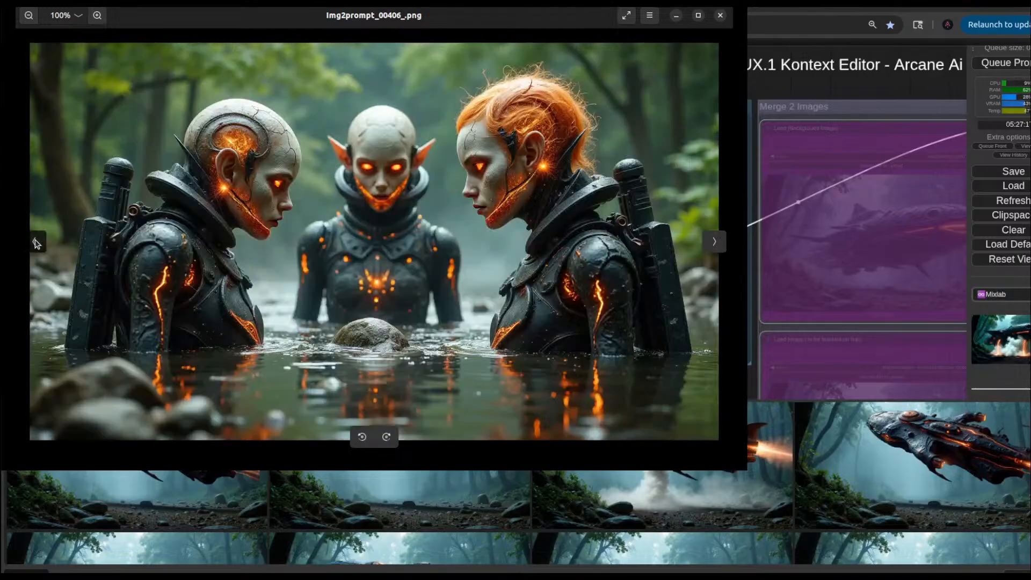
left_click(35, 243)
left_click(35, 242)
left_click(35, 242)
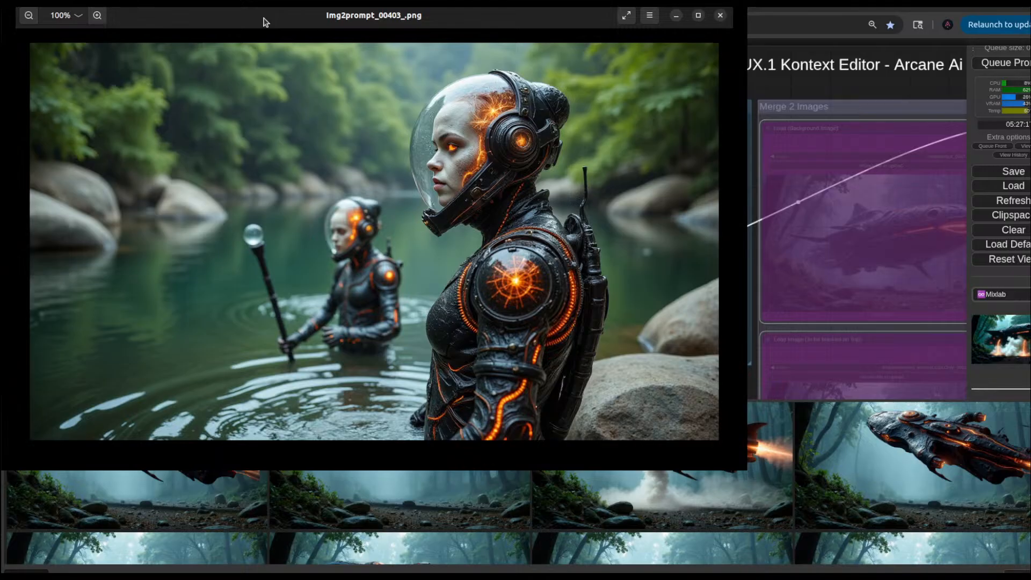
Step: Browse forward through the generated character images from Img2prompt_00403_.png to Img2prompt_00413_.png
left_click(716, 240)
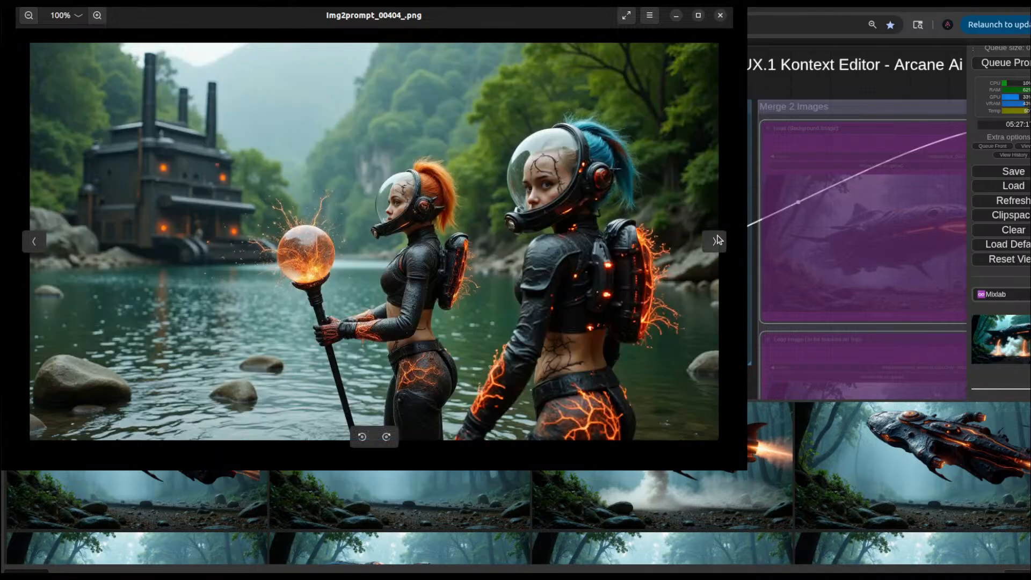
left_click(715, 241)
left_click(716, 240)
left_click(716, 240)
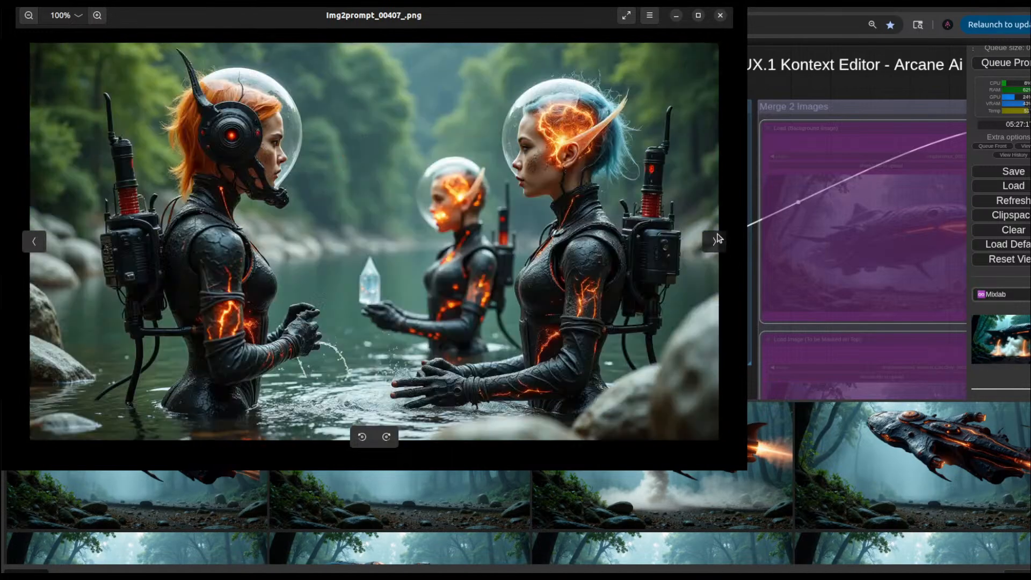
left_click(715, 240)
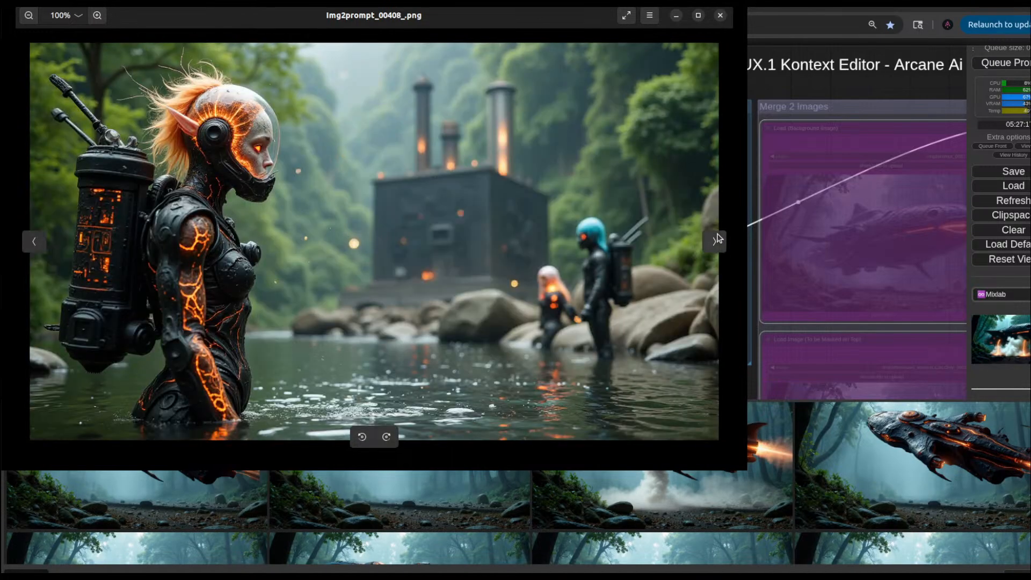
left_click(715, 243)
left_click(715, 243)
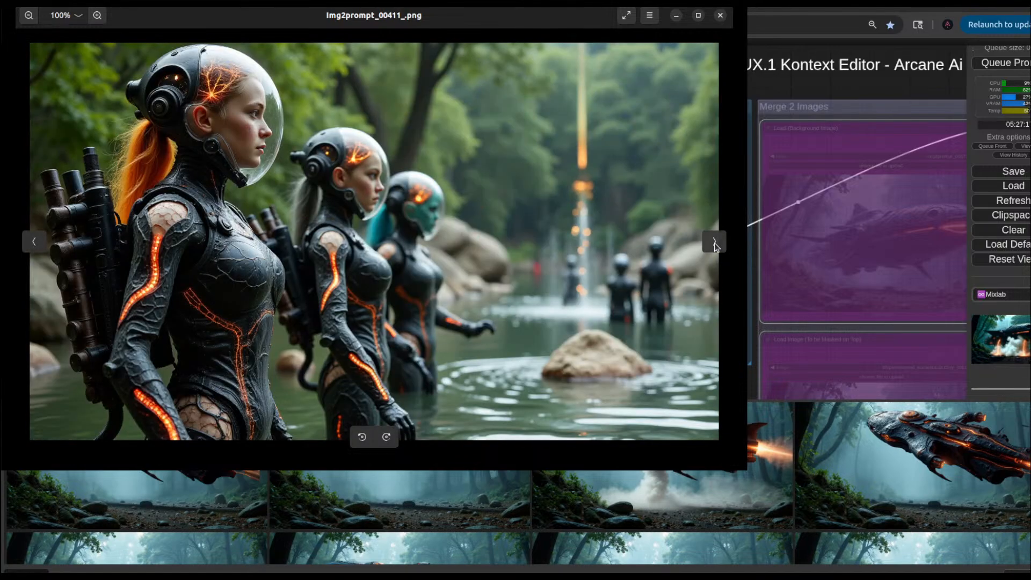
left_click(715, 243)
left_click(715, 242)
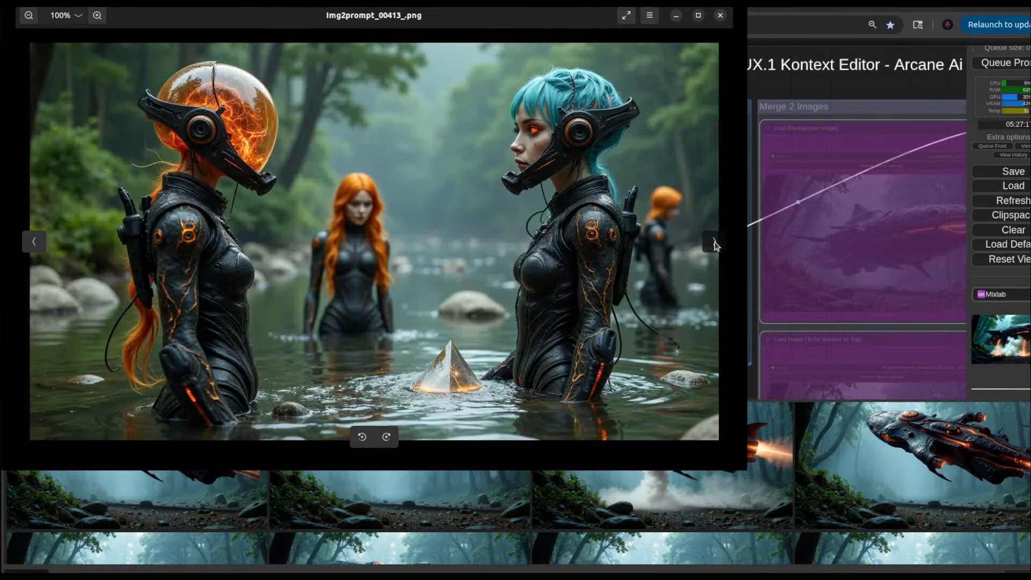
Step: Continue through the character images from Img2prompt_00413_.png up to Img2prompt_00423_.png
left_click(714, 243)
left_click(714, 243)
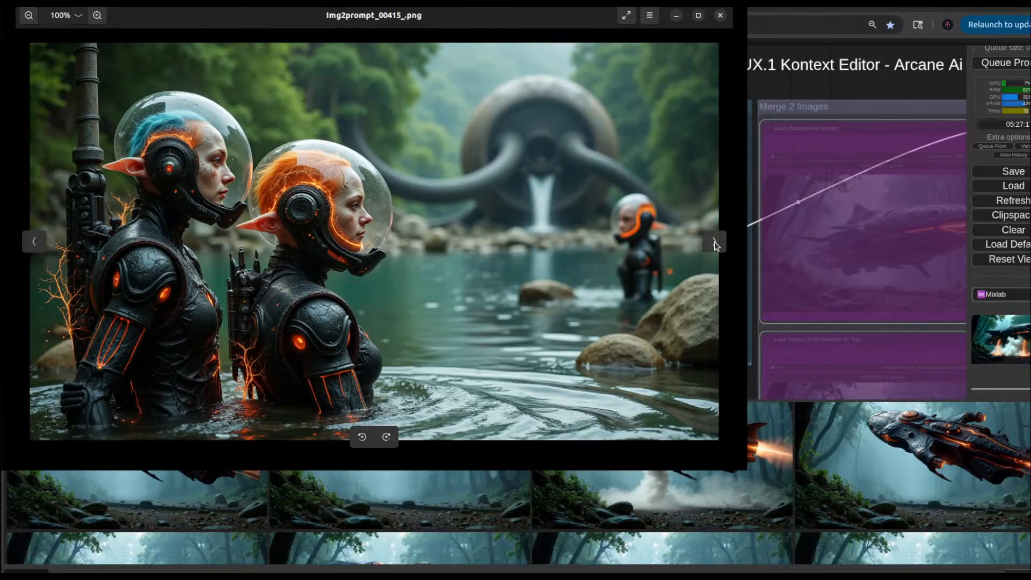
left_click(714, 243)
left_click(714, 242)
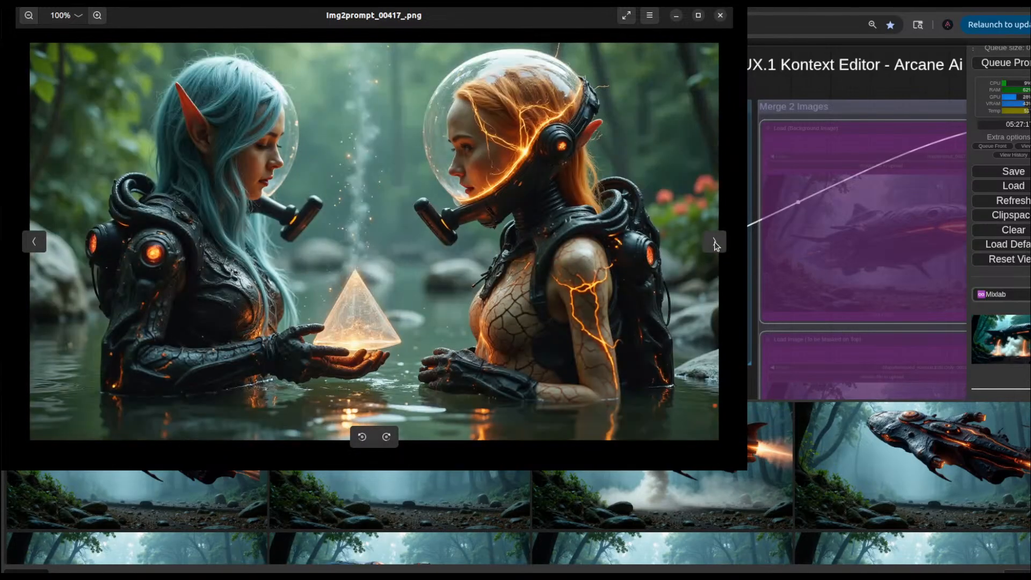
left_click(714, 243)
left_click(714, 242)
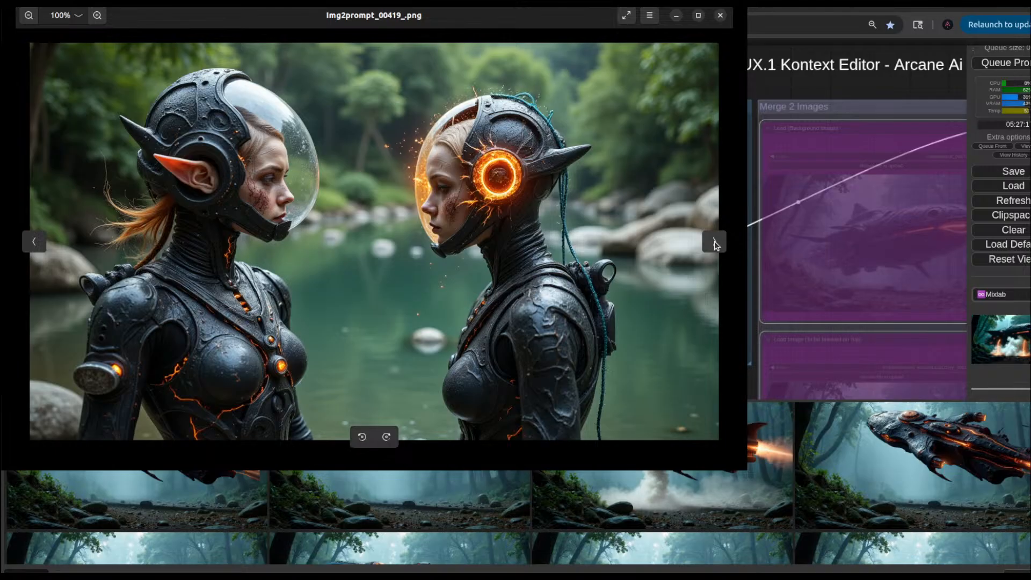
left_click(715, 243)
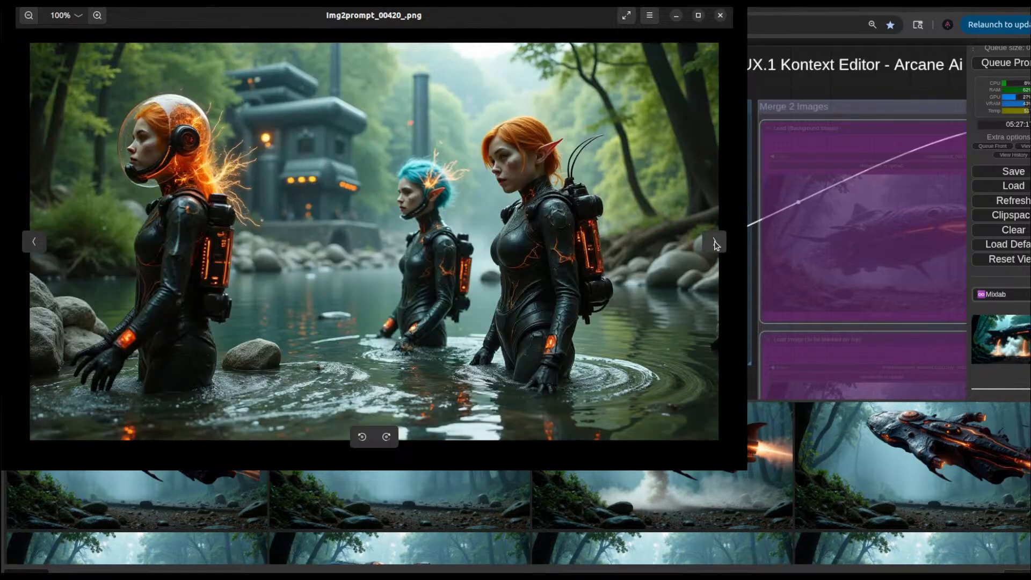
left_click(714, 243)
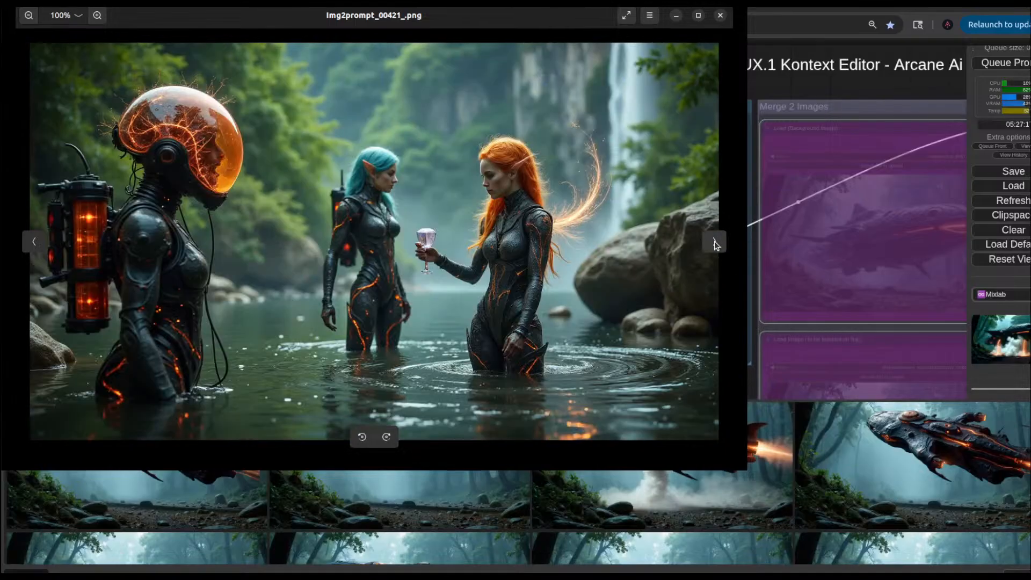
left_click(714, 242)
left_click(714, 243)
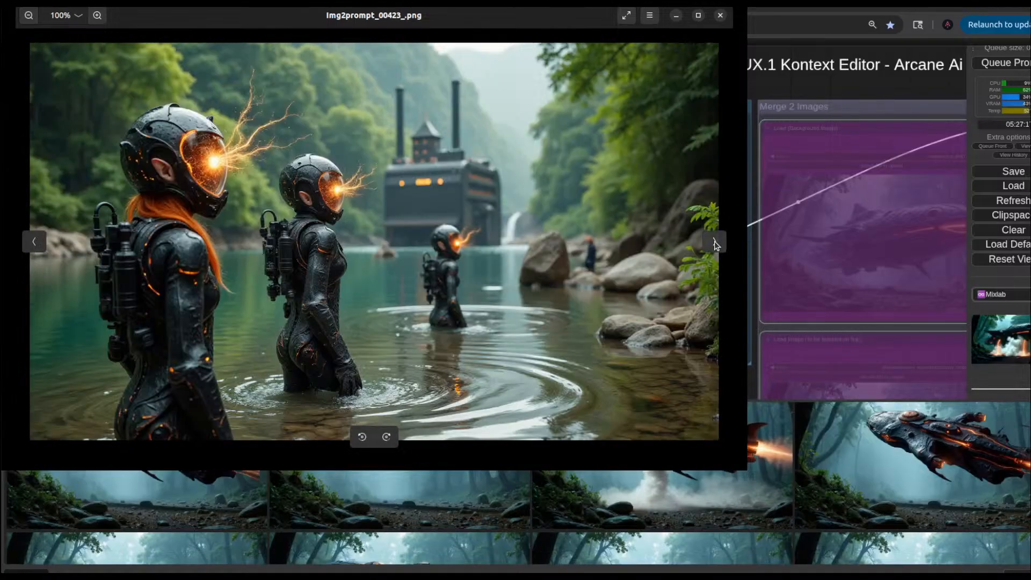
Step: View the following character images from Img2prompt_00423_.png through Img2prompt_00433_.png
left_click(714, 243)
left_click(714, 242)
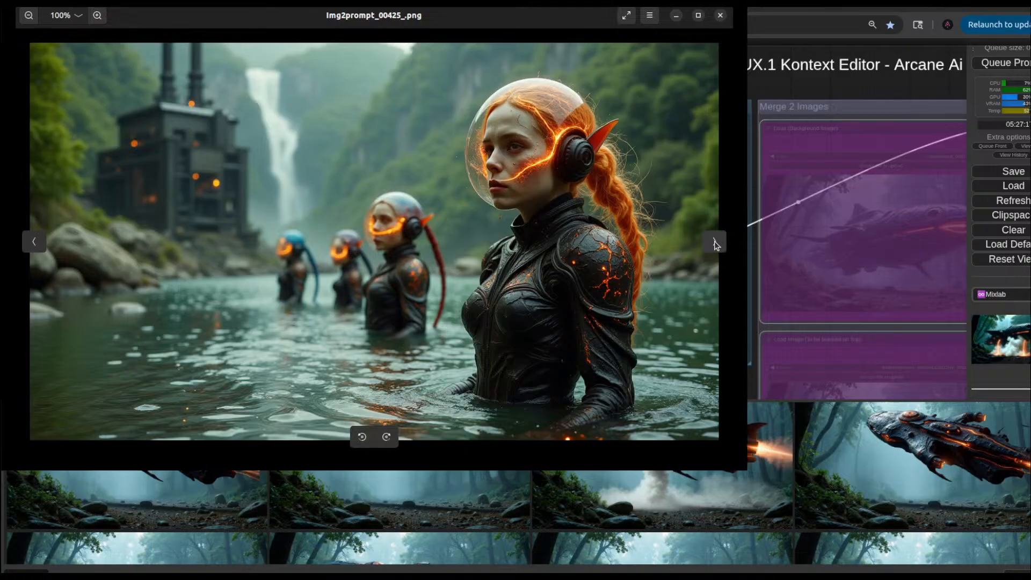
left_click(714, 243)
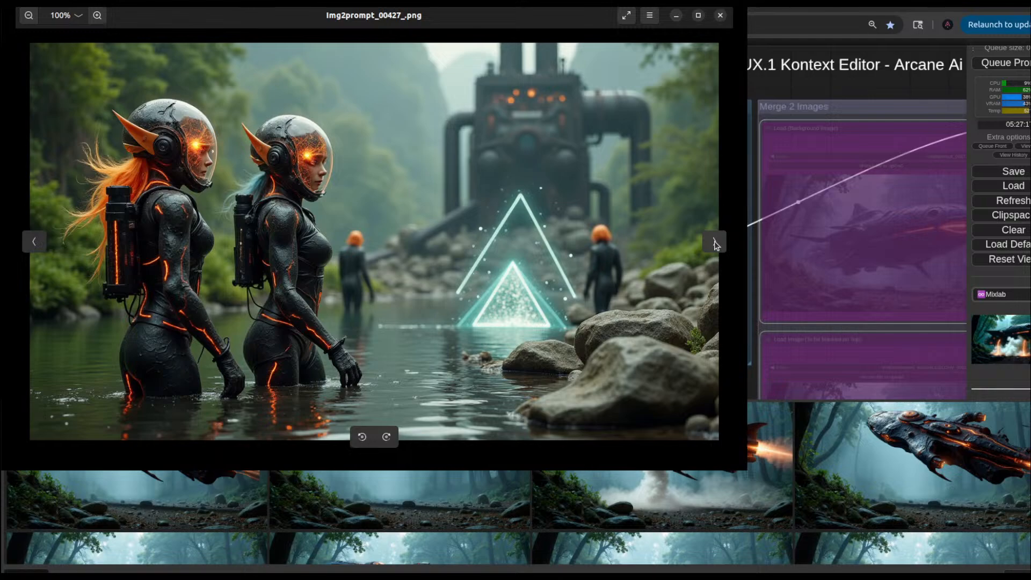
left_click(714, 242)
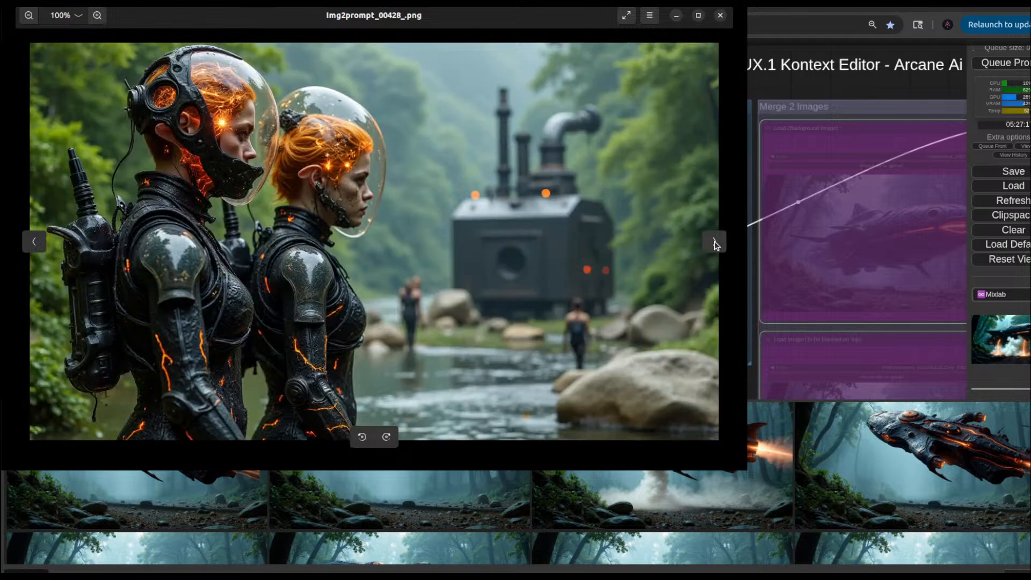
left_click(714, 242)
left_click(714, 243)
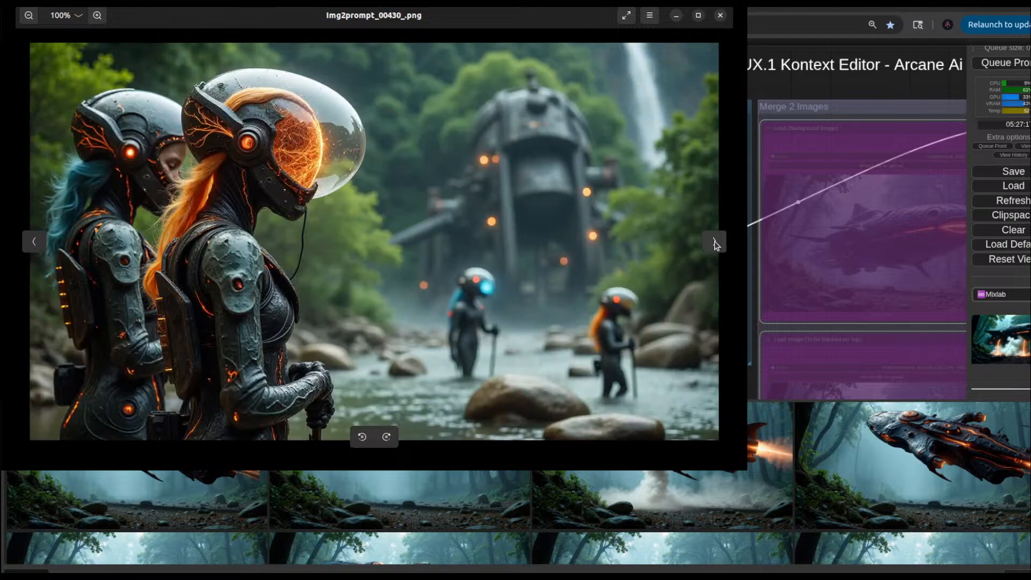
left_click(715, 243)
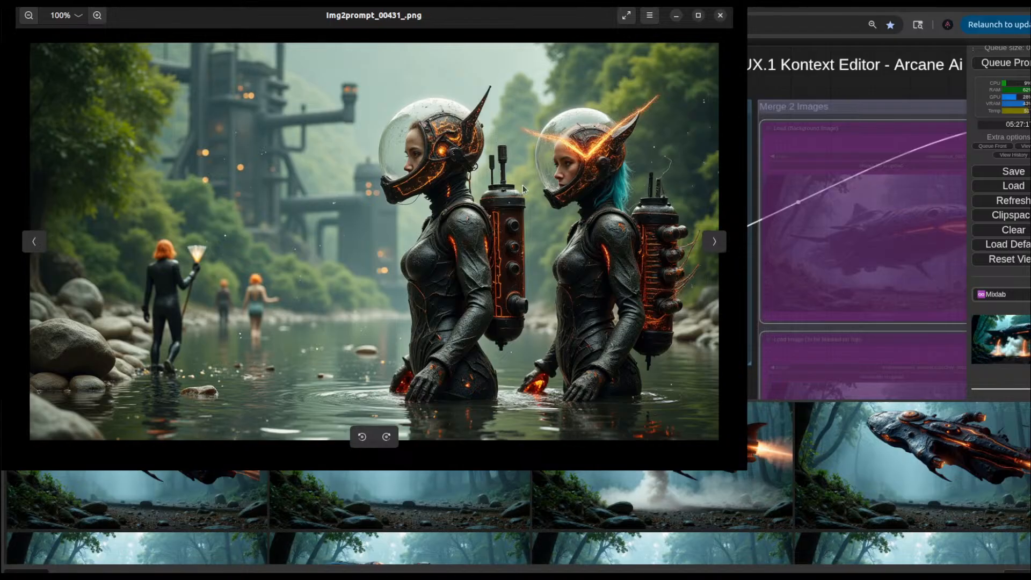
left_click(716, 243)
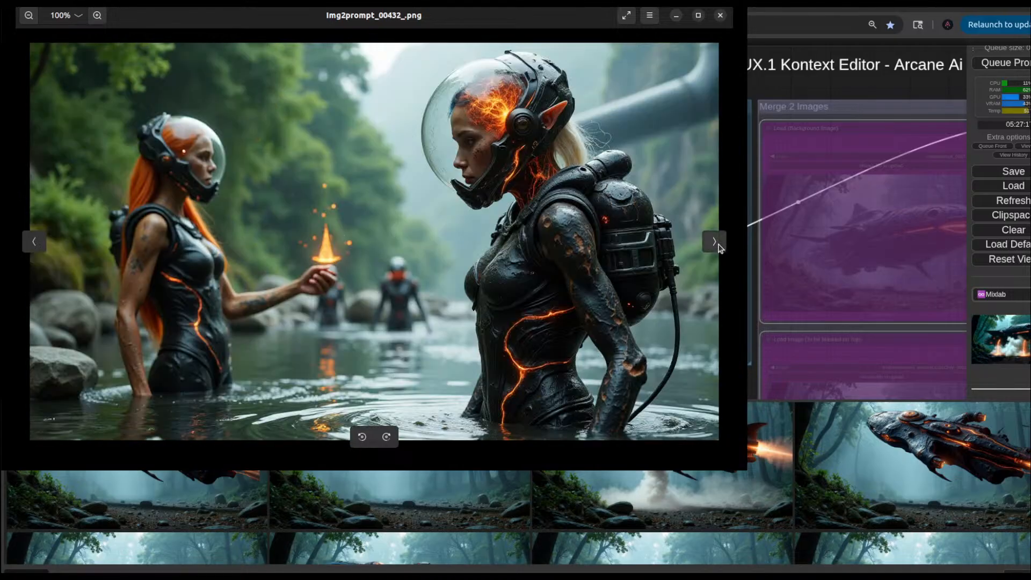
left_click(716, 243)
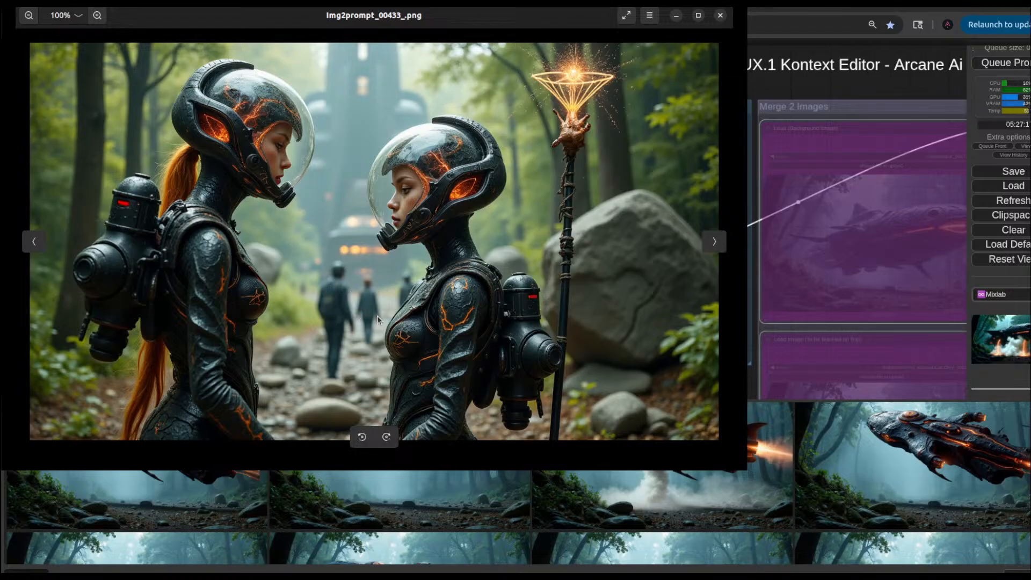
Step: Look through the forest character images up to Img2prompt_00439_.png and step back to Img2prompt_00438_.png
left_click(713, 242)
left_click(713, 242)
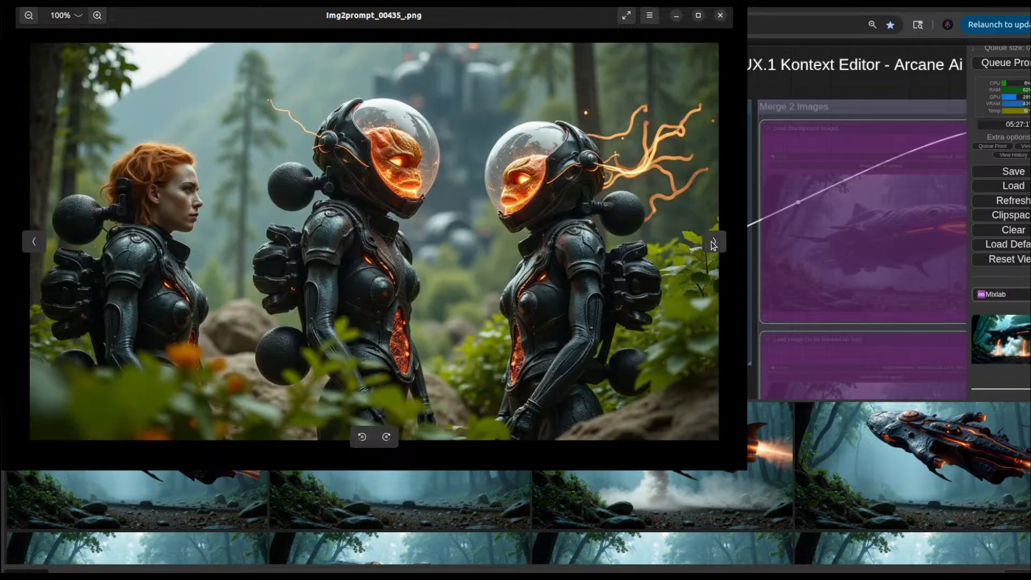
left_click(712, 243)
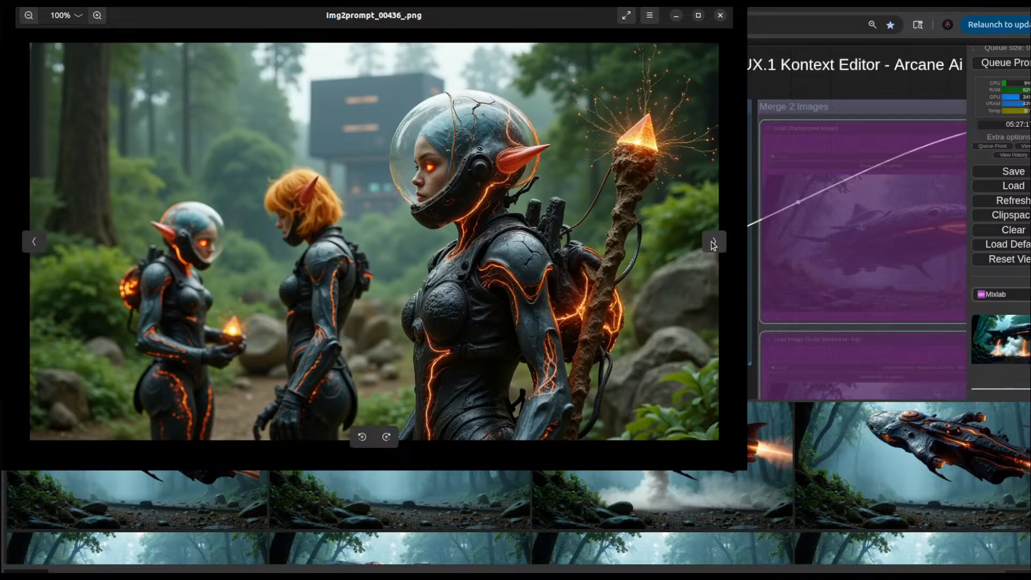
left_click(713, 243)
left_click(712, 243)
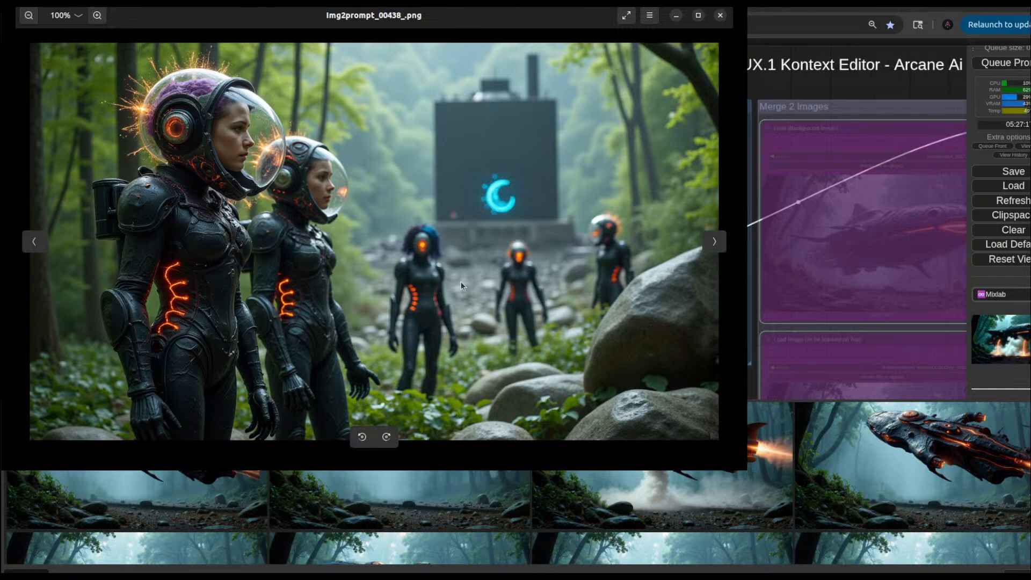
left_click(717, 244)
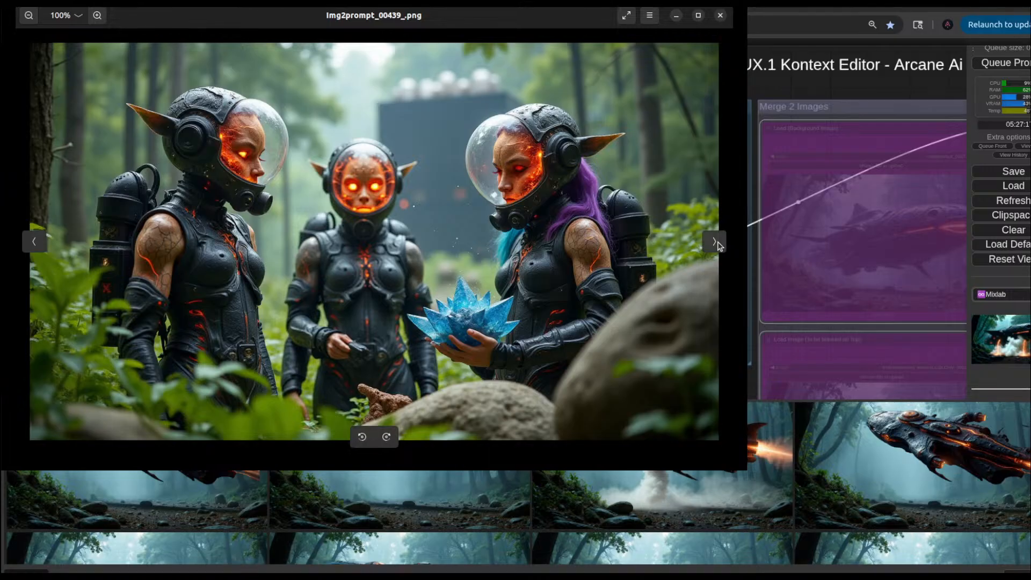
left_click(34, 243)
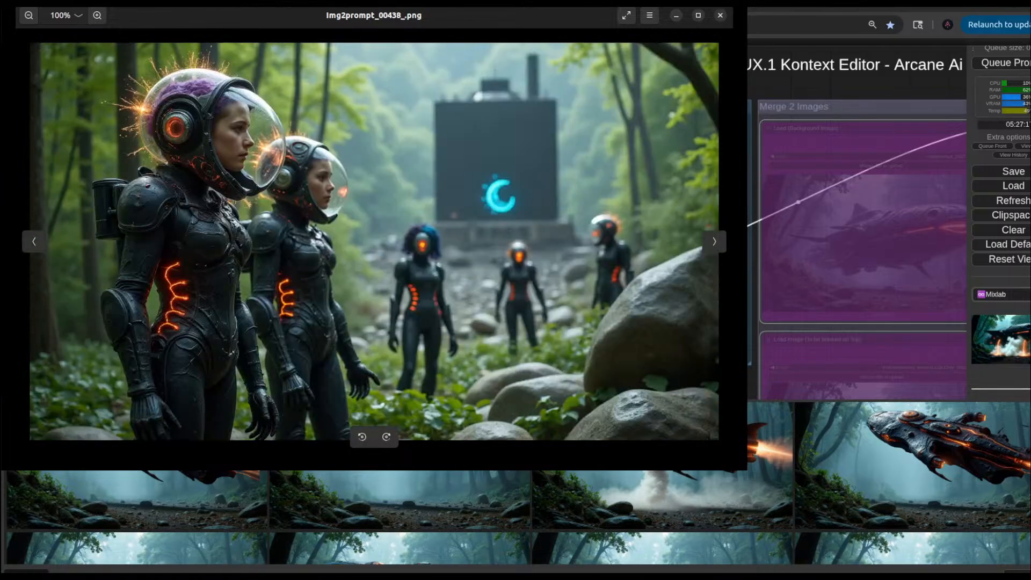
Step: Replace the FLUX.1 Kontext Image Edit prompt with "Remove the 2figures from the foreground." and queue the edit of Img2prompt_00438_.png
scroll(857, 222, "up", 10)
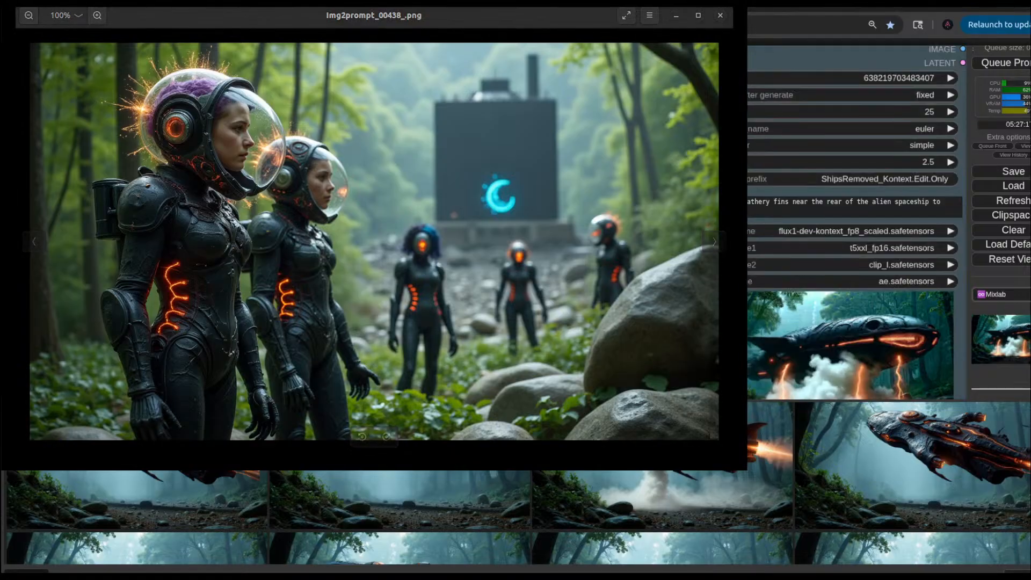
scroll(856, 222, "down", 5)
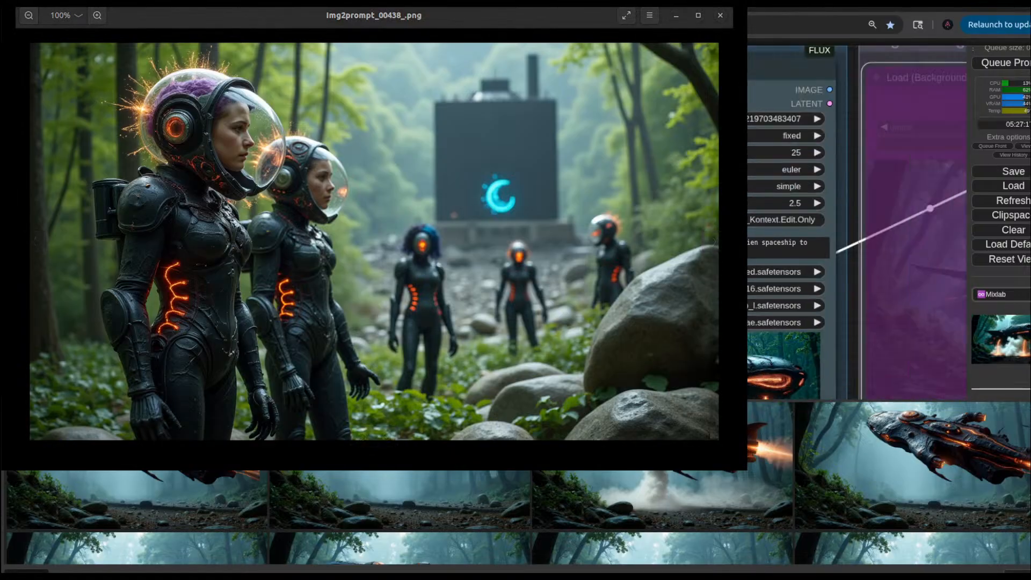
left_click(795, 249)
key("ctrl+a")
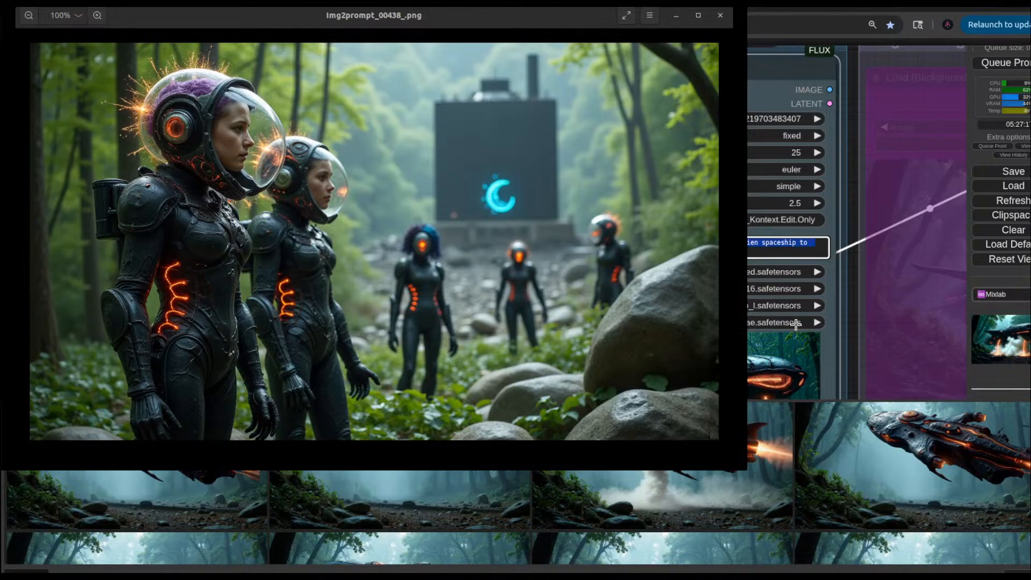
key("BackSpace")
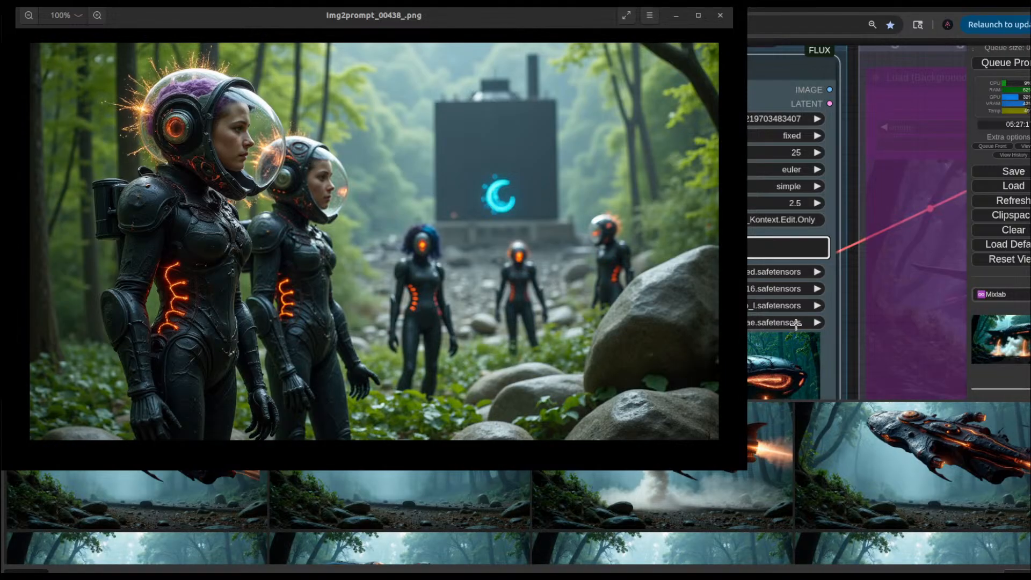
key("ctrl+Return")
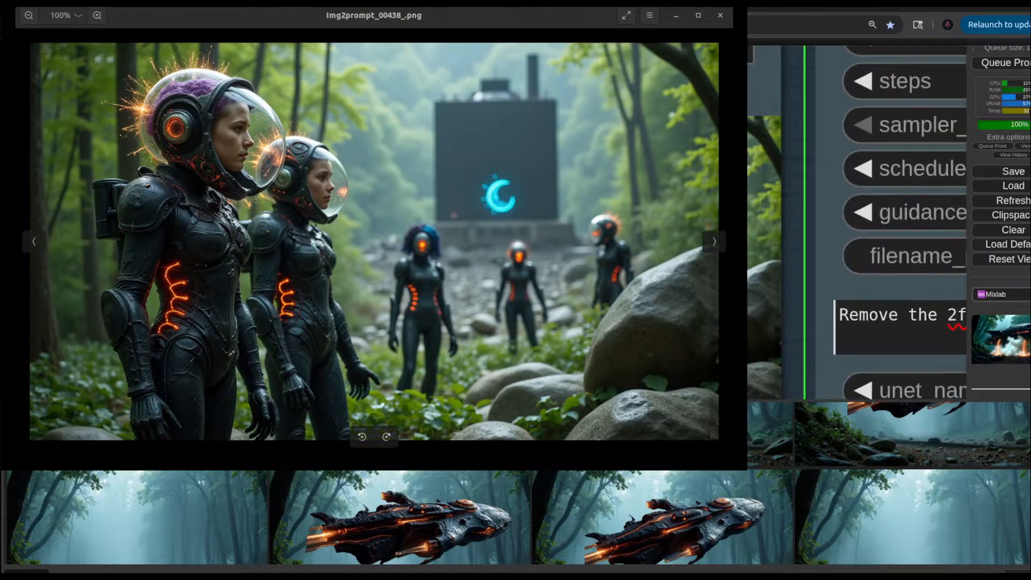
Step: Switch to ComfyUI in the browser and examine the loaded source image and the FLUX.1 Kontext Image Edit node's prompt and settings
key("alt+Tab")
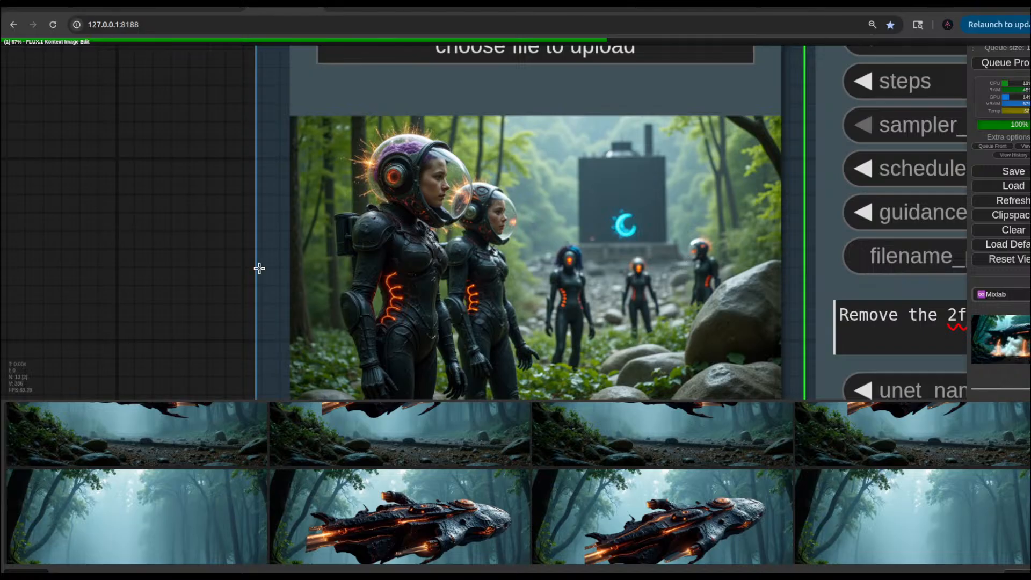
scroll(168, 272, "down", 3)
scroll(169, 271, "down", 2)
left_click_drag(169, 274, 185, 197)
scroll(184, 196, "down", 1)
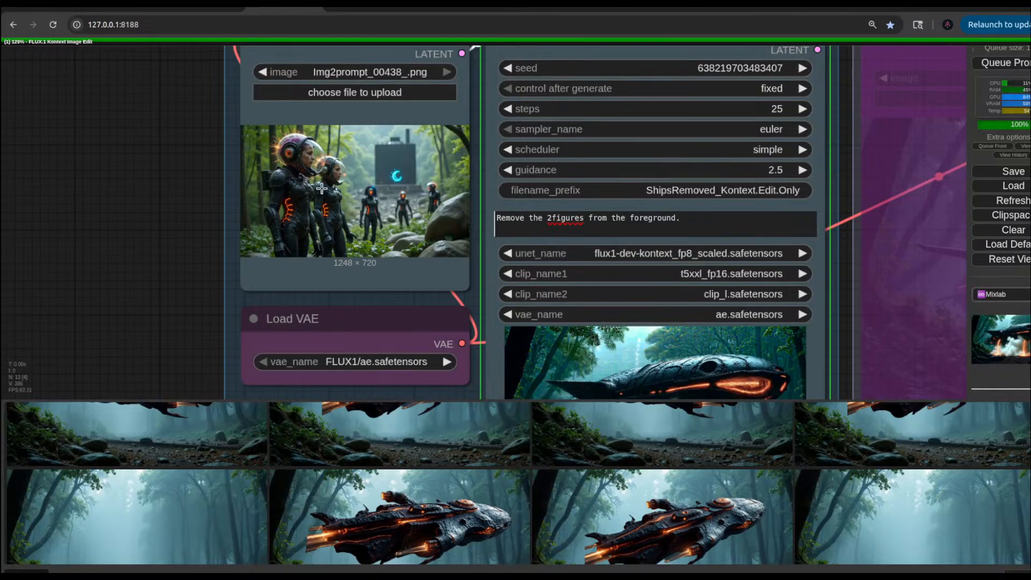
scroll(162, 276, "up", 4)
scroll(149, 302, "down", 3)
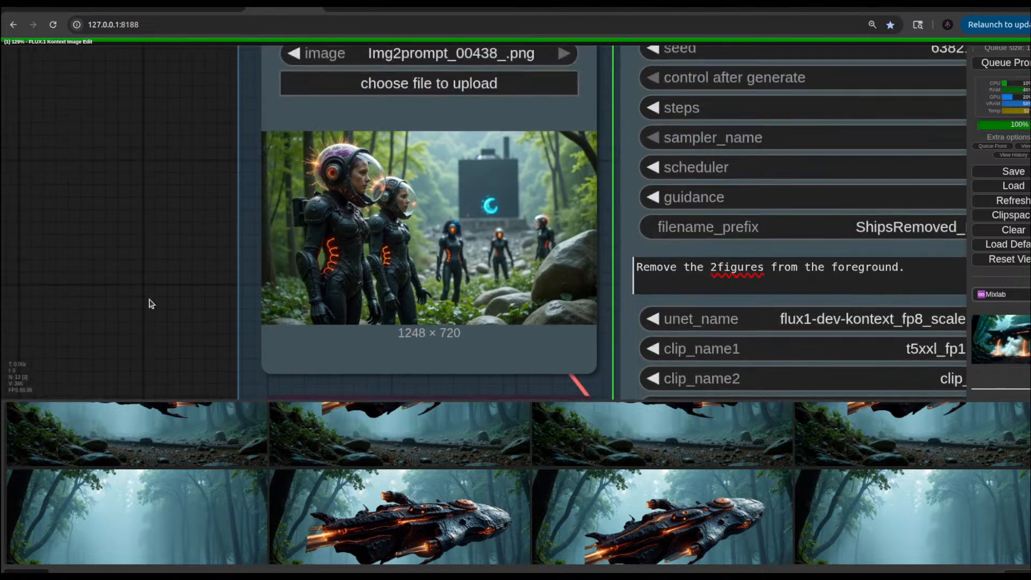
scroll(150, 302, "down", 3)
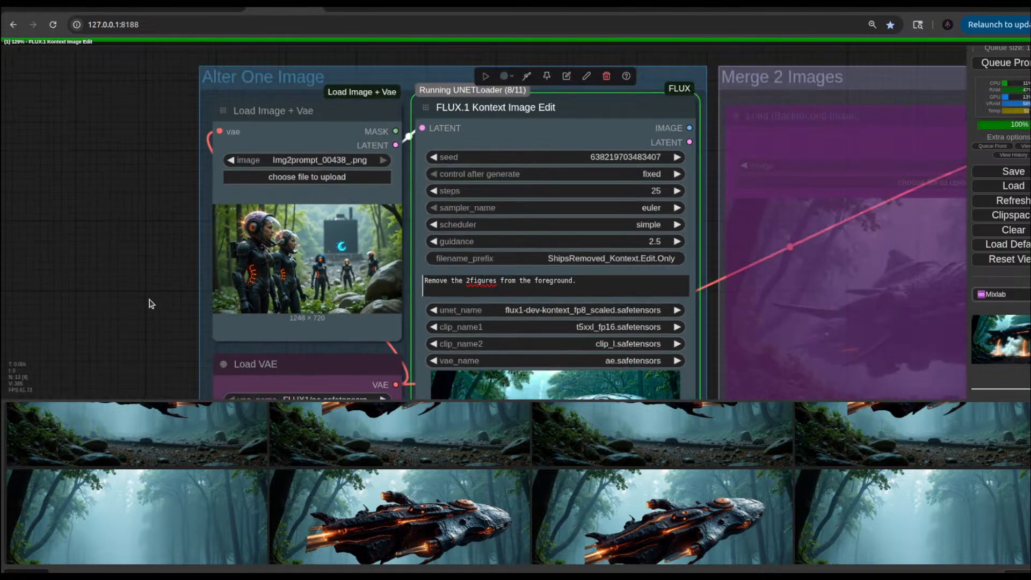
scroll(149, 304, "up", 3)
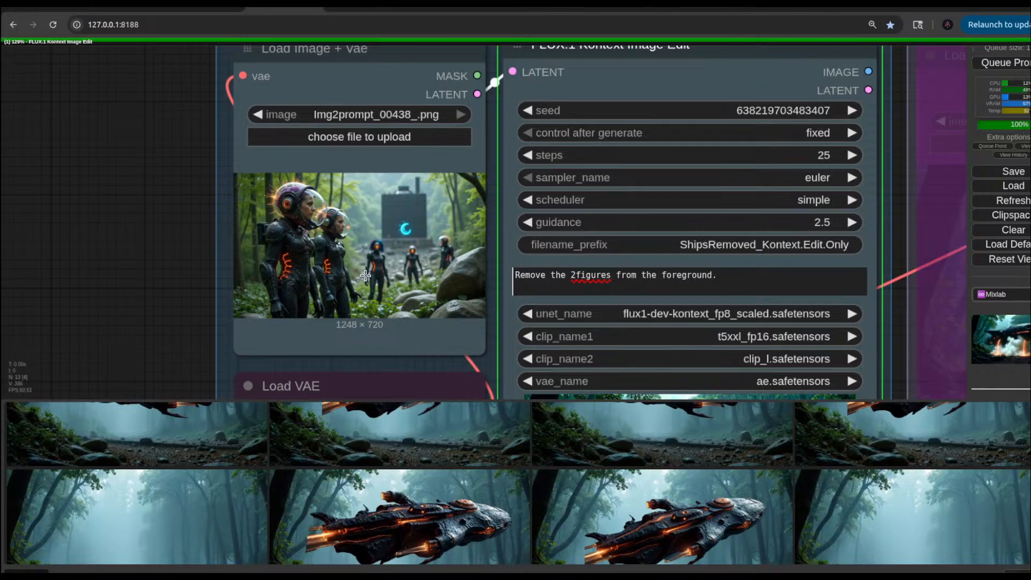
scroll(258, 239, "down", 3)
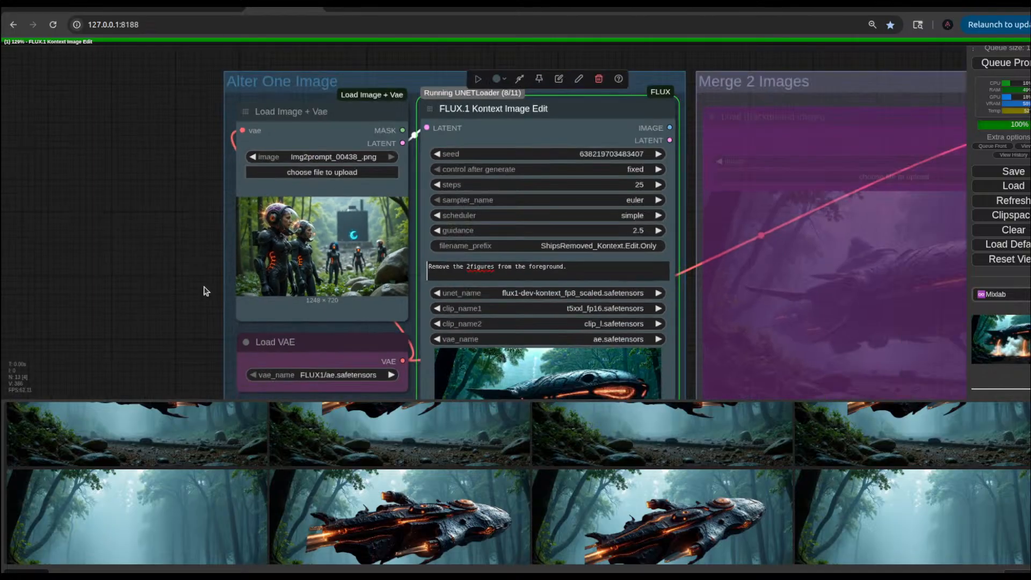
scroll(213, 232, "up", 2)
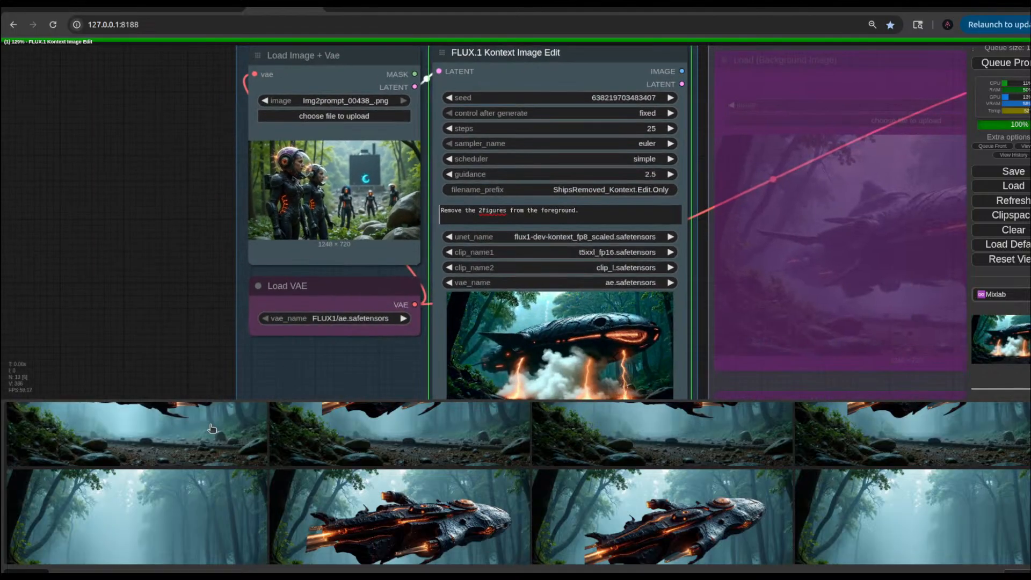
Step: Look through the earlier spaceship results in the image feed and examine the loaded source image
scroll(244, 450, "down", 10)
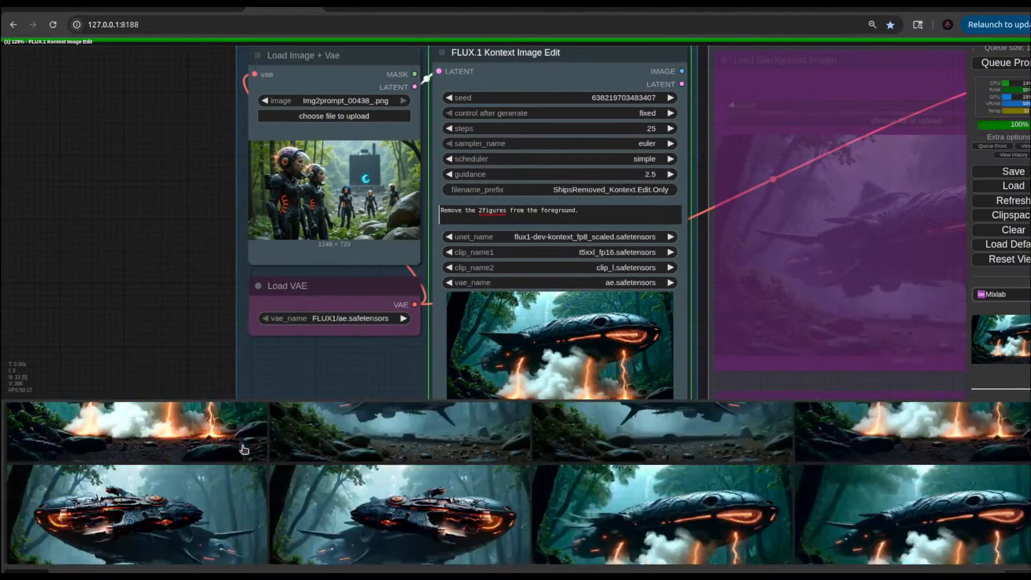
scroll(245, 449, "down", 3)
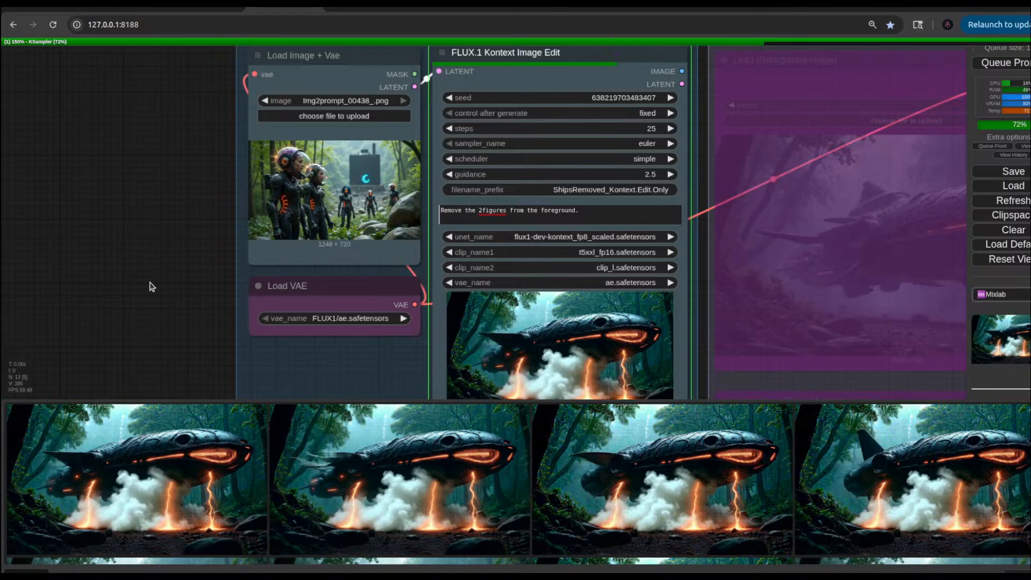
scroll(262, 199, "up", 5)
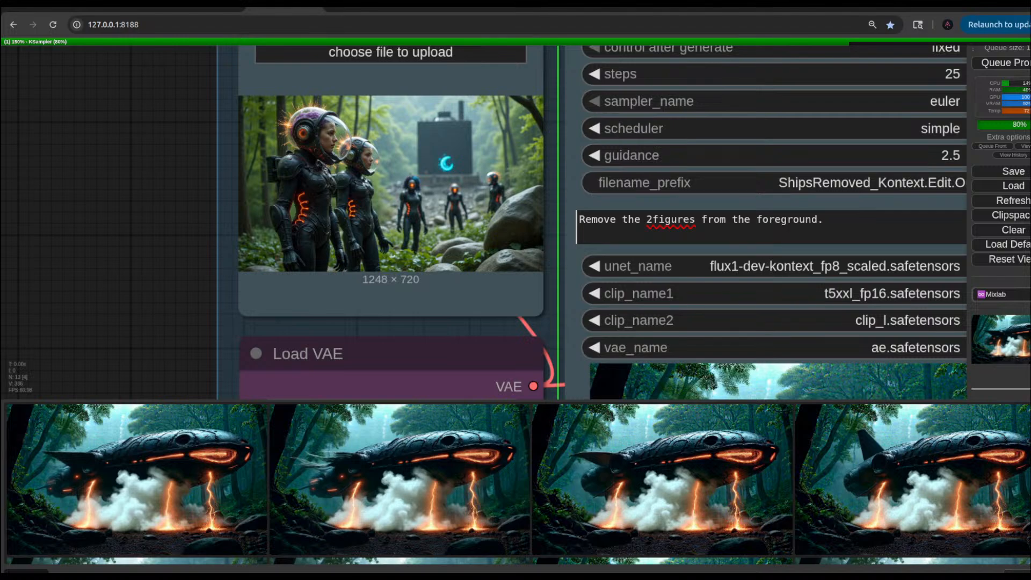
Step: Switch to the image viewer and view the character images from Img2prompt_00438_.png through Img2prompt_00441_.png
key("alt+Tab")
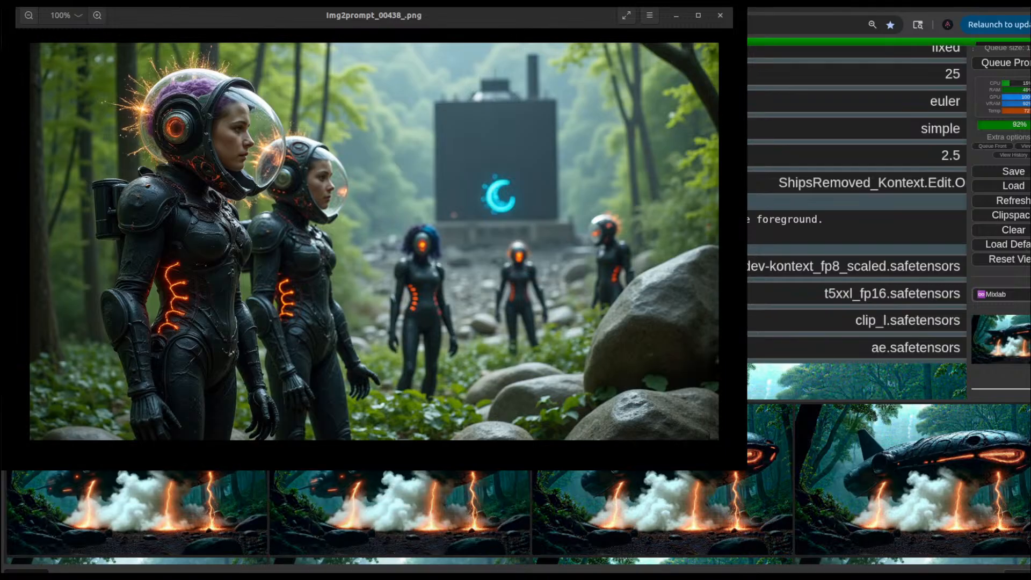
key("alt+Tab")
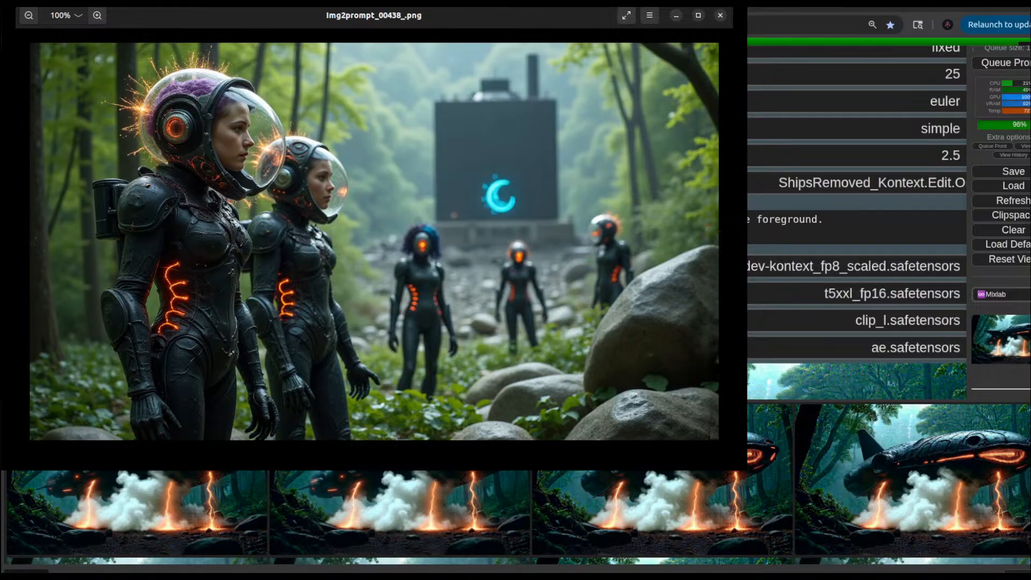
left_click(716, 243)
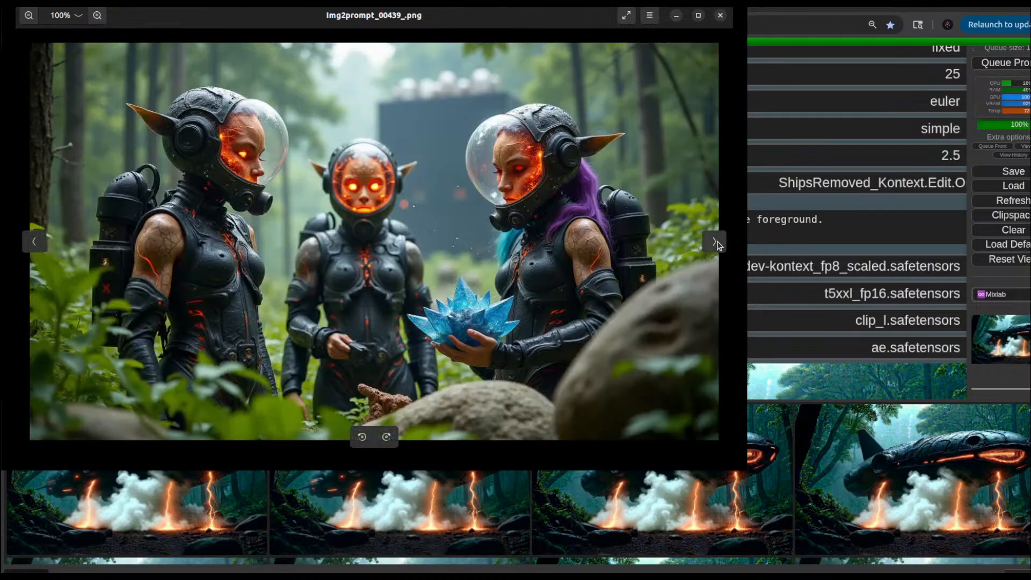
left_click(716, 242)
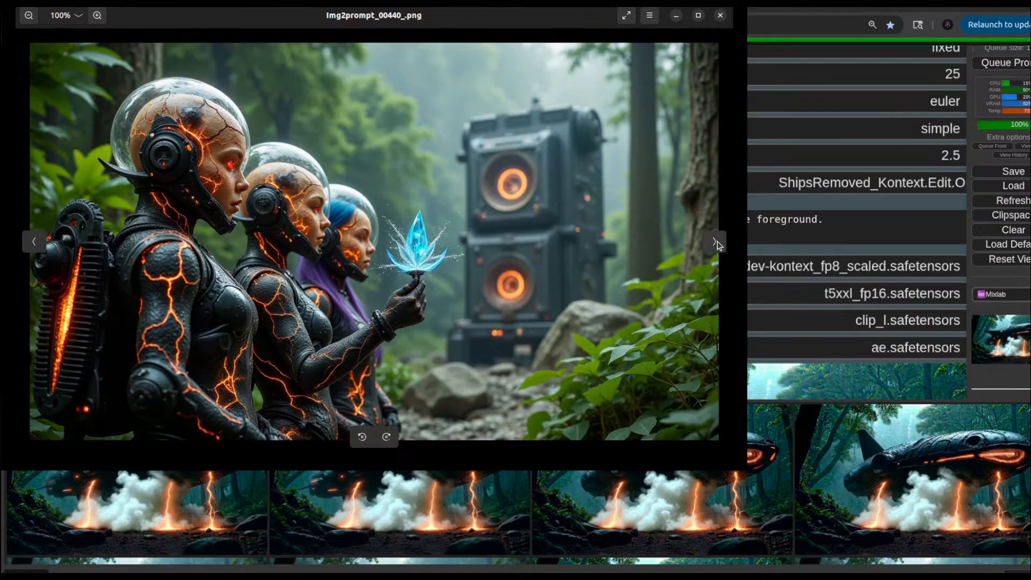
left_click(716, 243)
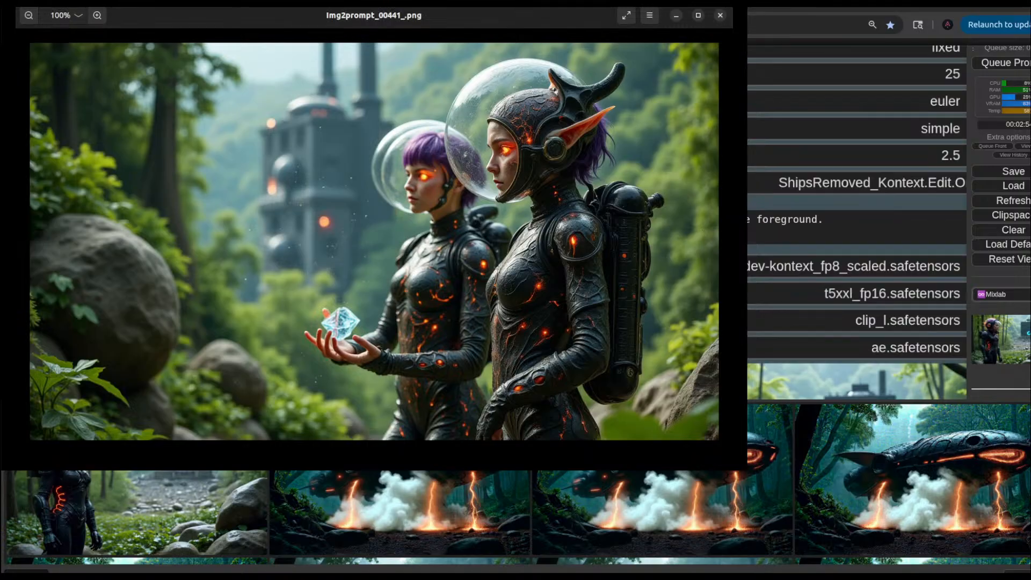
Step: Switch back to ComfyUI and examine the edited output image in the FLUX.1 Kontext Image Edit node
key("alt+Tab")
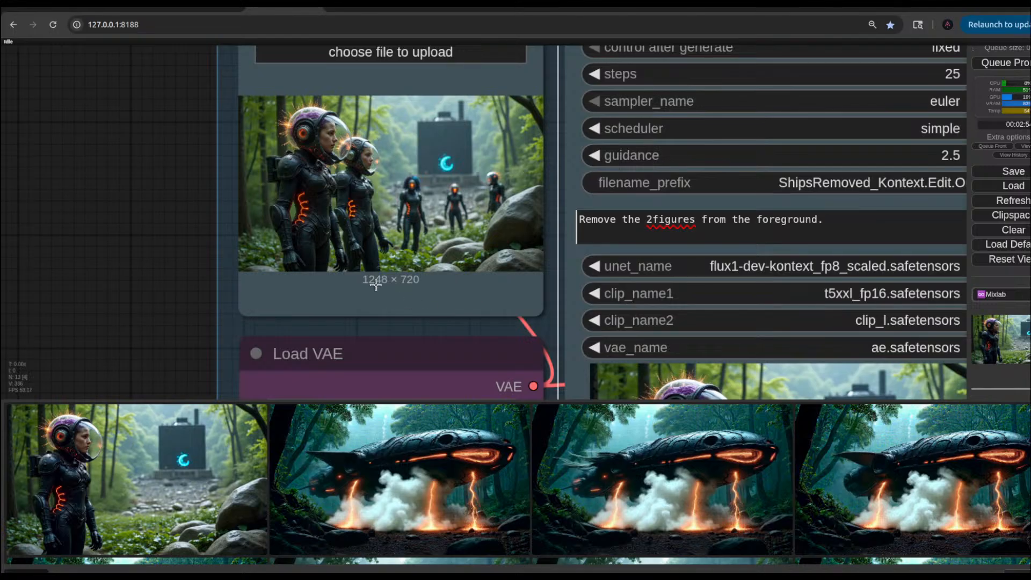
left_click_drag(212, 279, 153, 126)
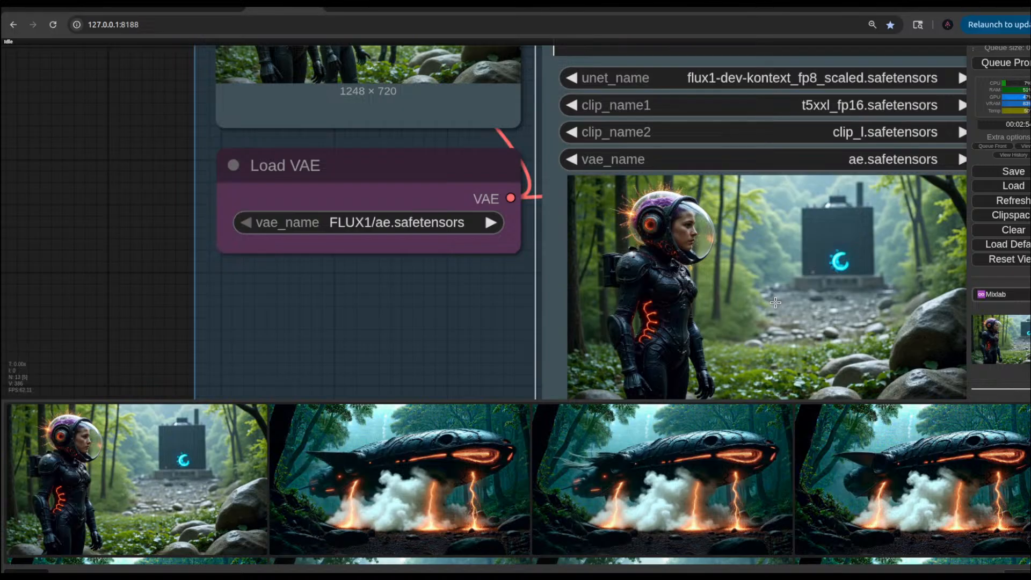
scroll(873, 346, "down", 1)
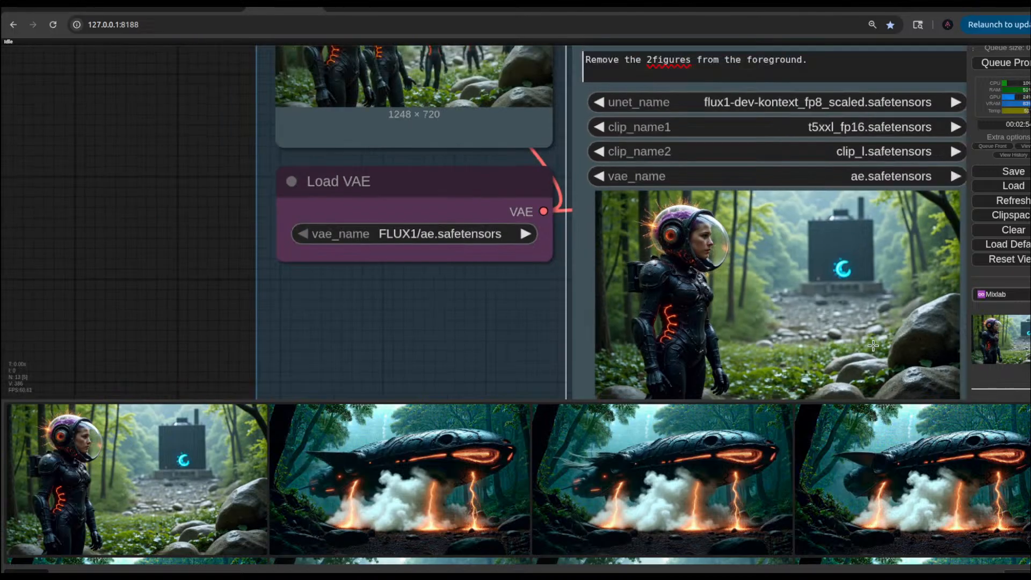
scroll(873, 345, "up", 2)
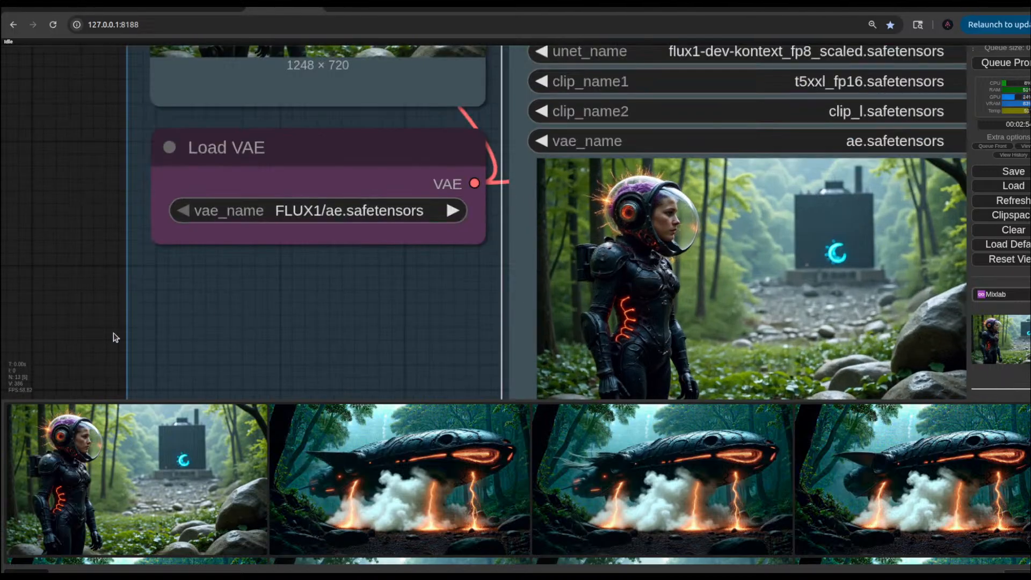
left_click_drag(80, 311, 2, 267)
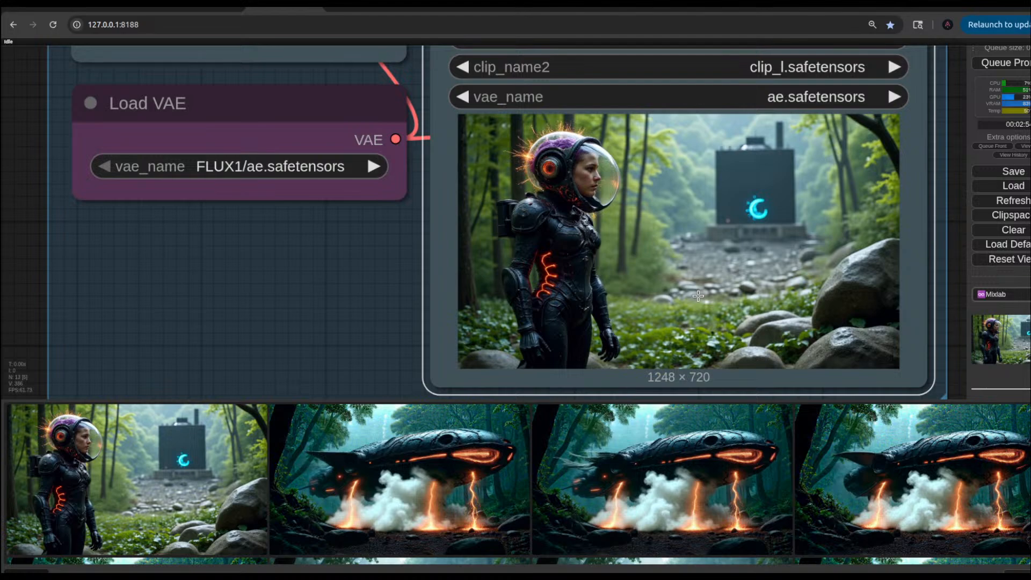
scroll(627, 265, "down", 7)
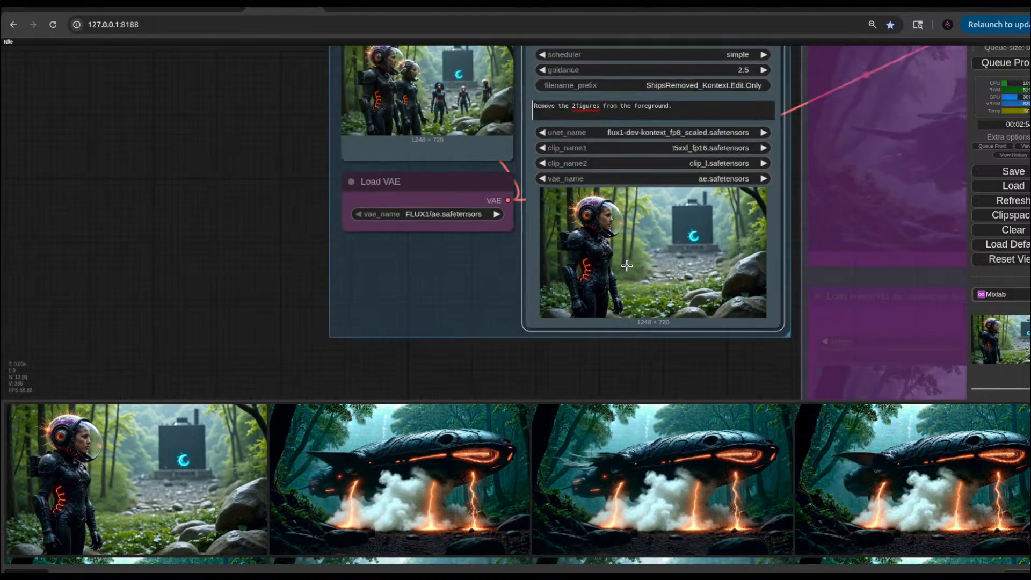
Step: Compare the figures in the loaded source image with the prompt wording and the edited output
left_click_drag(258, 161, 260, 233)
scroll(438, 195, "up", 8)
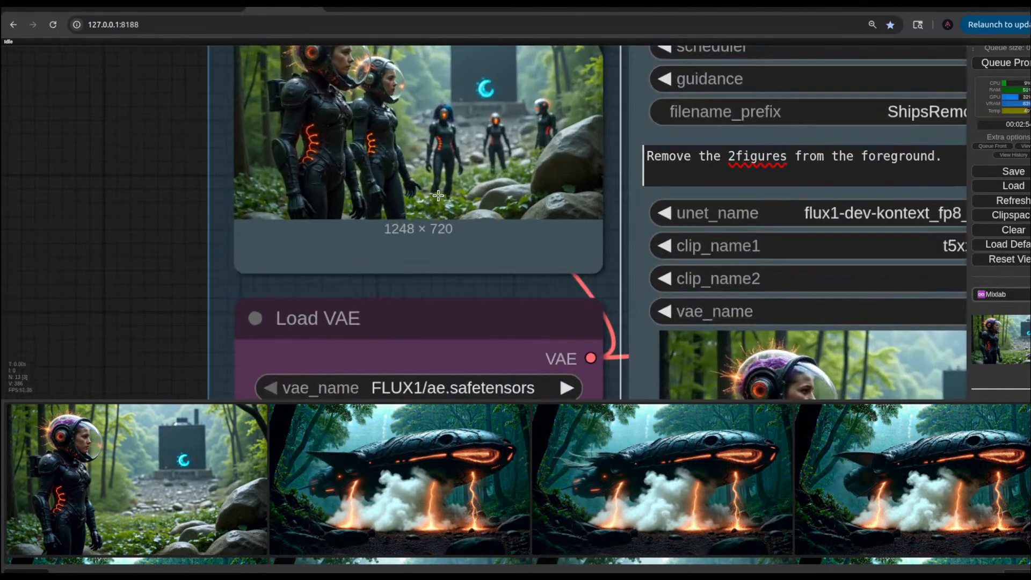
scroll(438, 196, "down", 3)
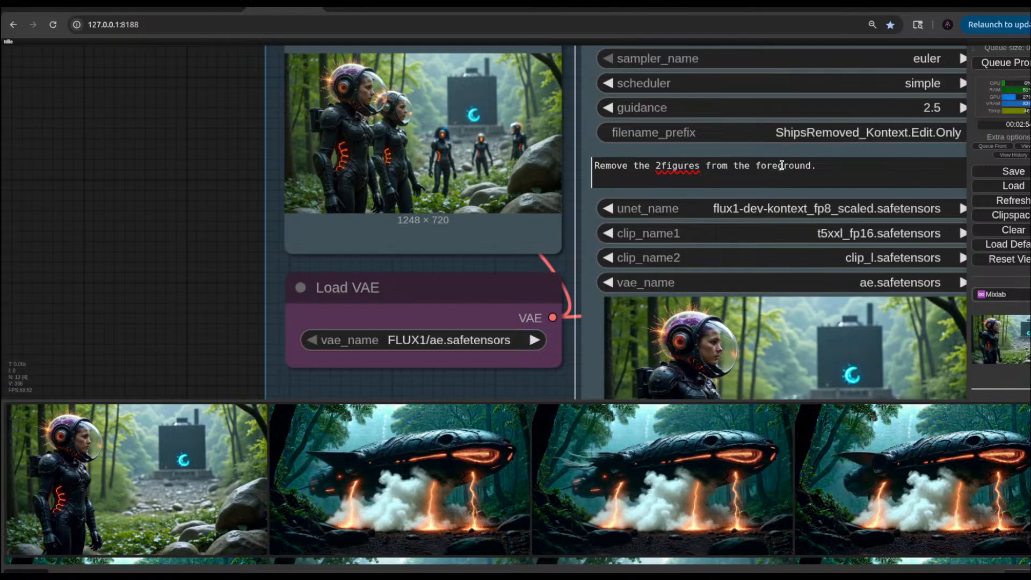
scroll(725, 255, "down", 3)
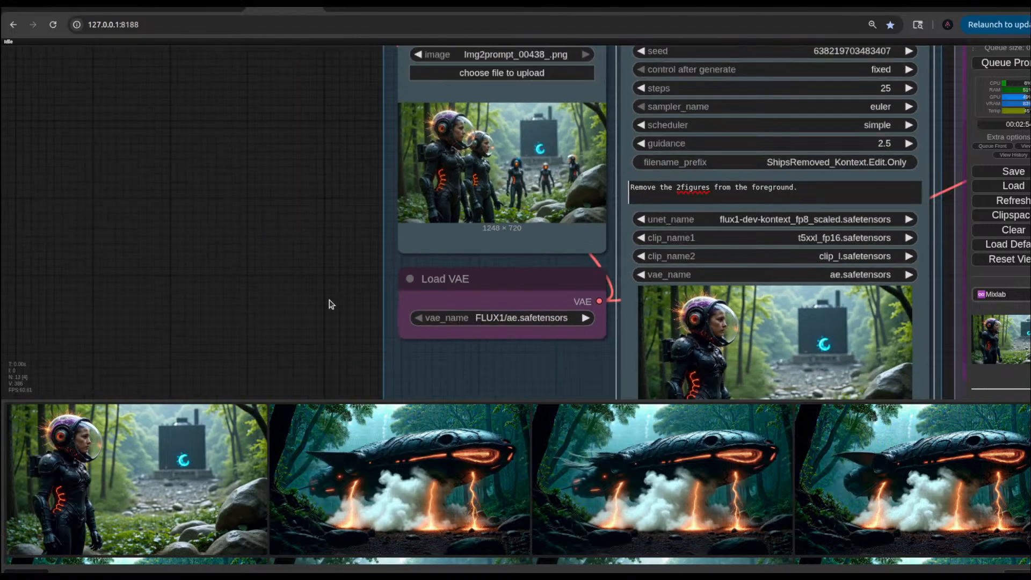
left_click_drag(334, 293, 195, 182)
scroll(647, 282, "up", 6)
scroll(604, 218, "down", 9)
left_click_drag(263, 156, 261, 253)
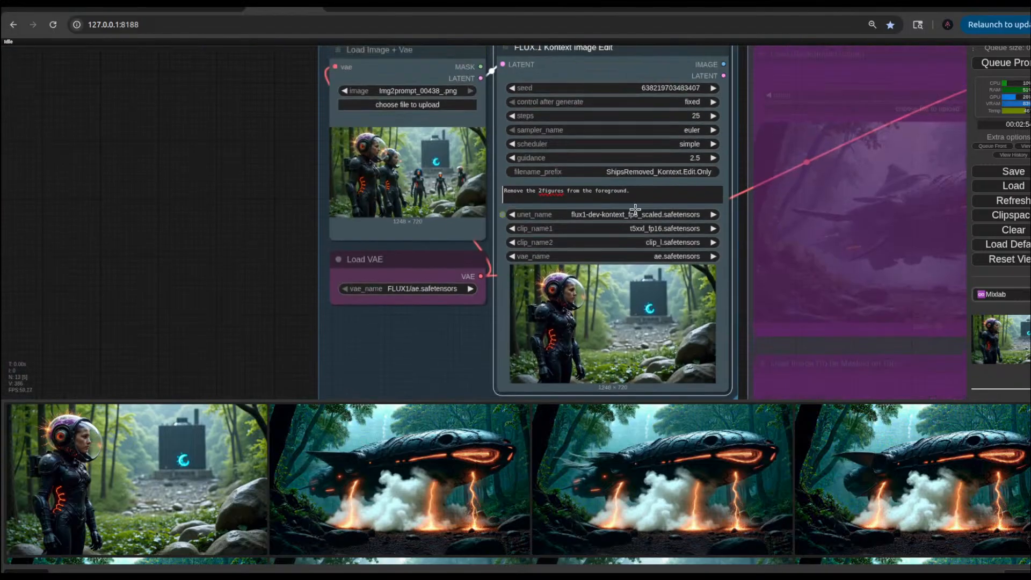
Step: Change the FLUX.1 Kontext Image Edit prompt to "Remove the 2figures from the left hand side of the frame." and queue the edit
scroll(645, 206, "up", 4)
left_click(623, 189)
key("BackSpace")
key("BackSpace")
key("BackSpace")
key("BackSpace")
key("BackSpace")
key("BackSpace")
key("BackSpace")
key("BackSpace")
key("BackSpace")
key("BackSpace")
key("BackSpace")
key("BackSpace")
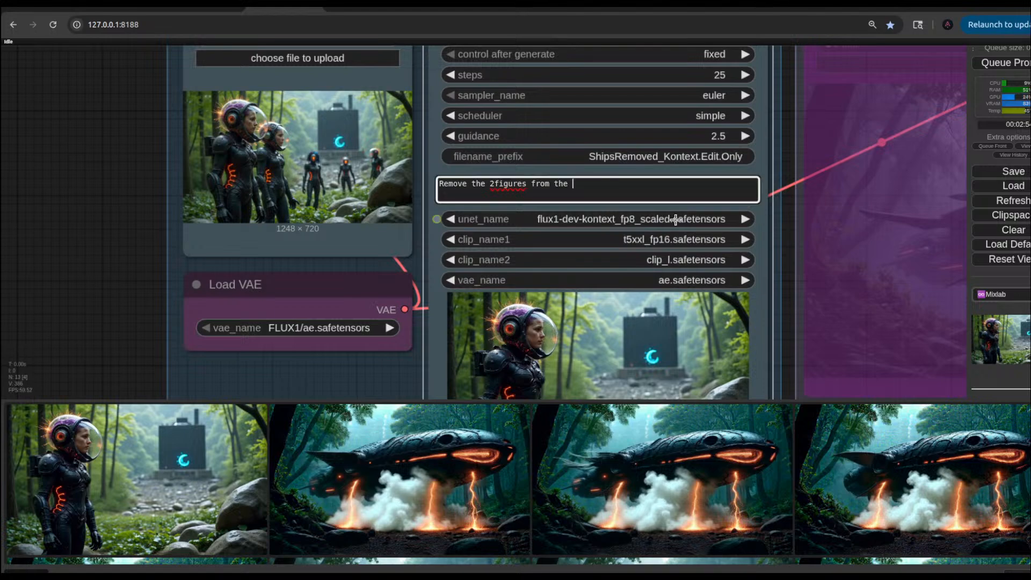
type("left")
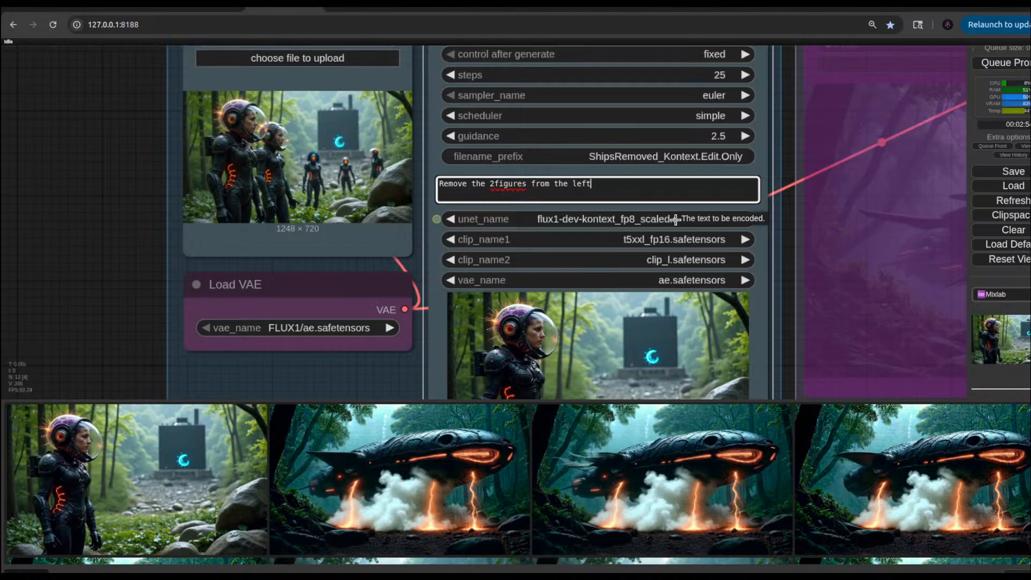
type(" hand side of the fr")
type("ame.")
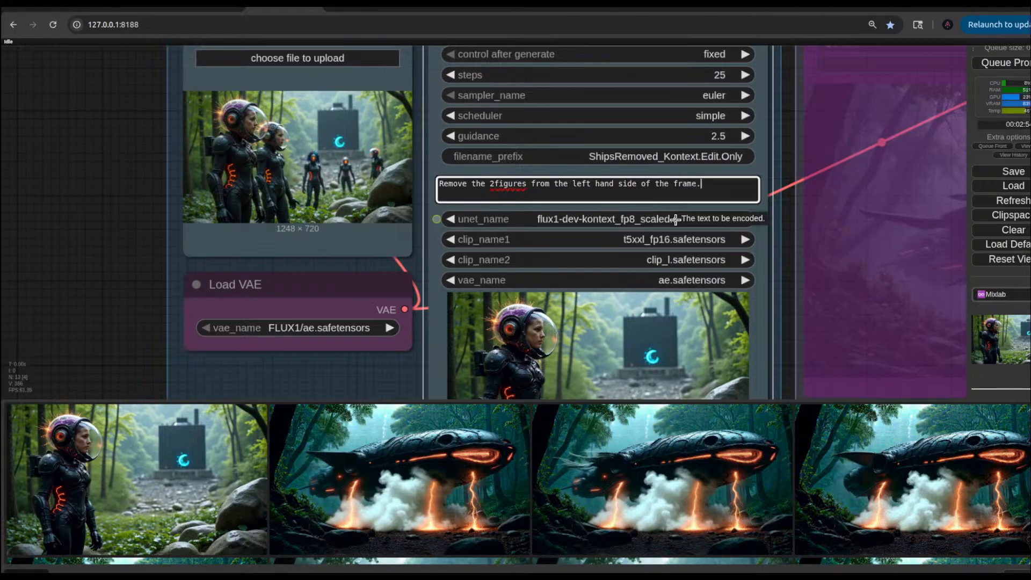
key("ctrl+Return")
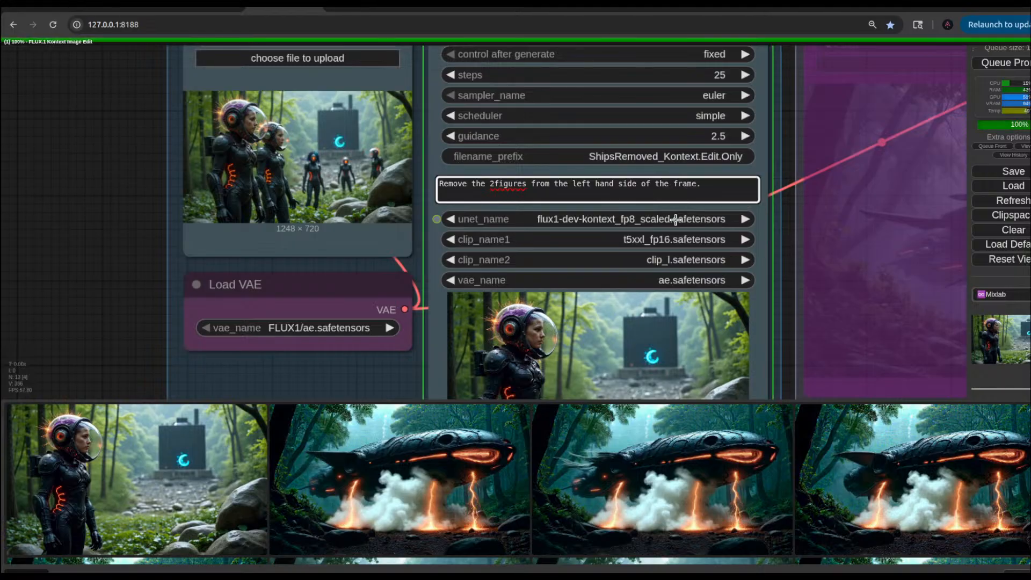
Step: Set the FLUX.1 Kontext Image Edit node's filename_prefix to RemovedFigures_Kontext.Edit.Only
left_click(613, 156)
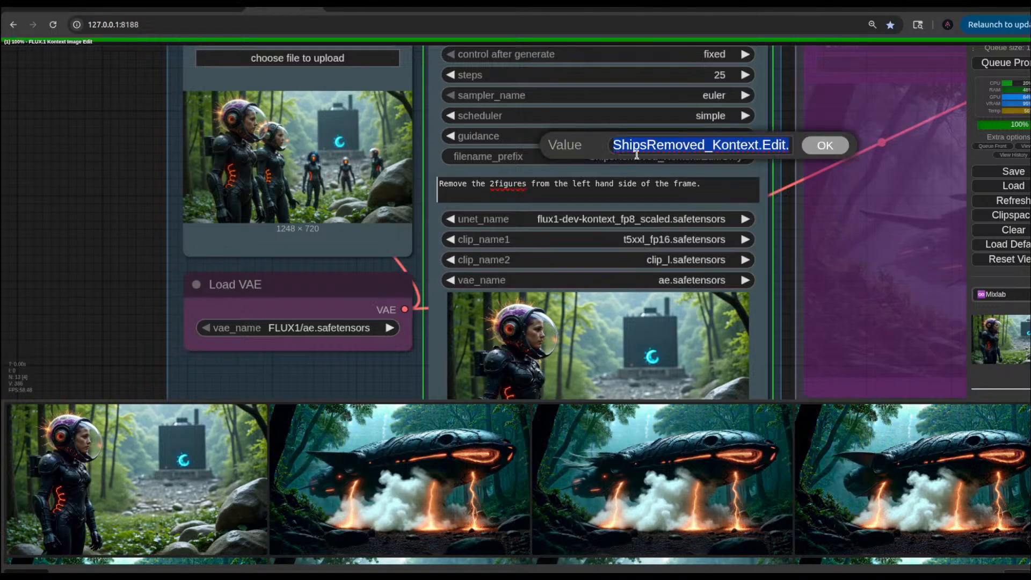
left_click(683, 144)
left_click_drag(705, 145, 613, 149)
type("RemovedFigres")
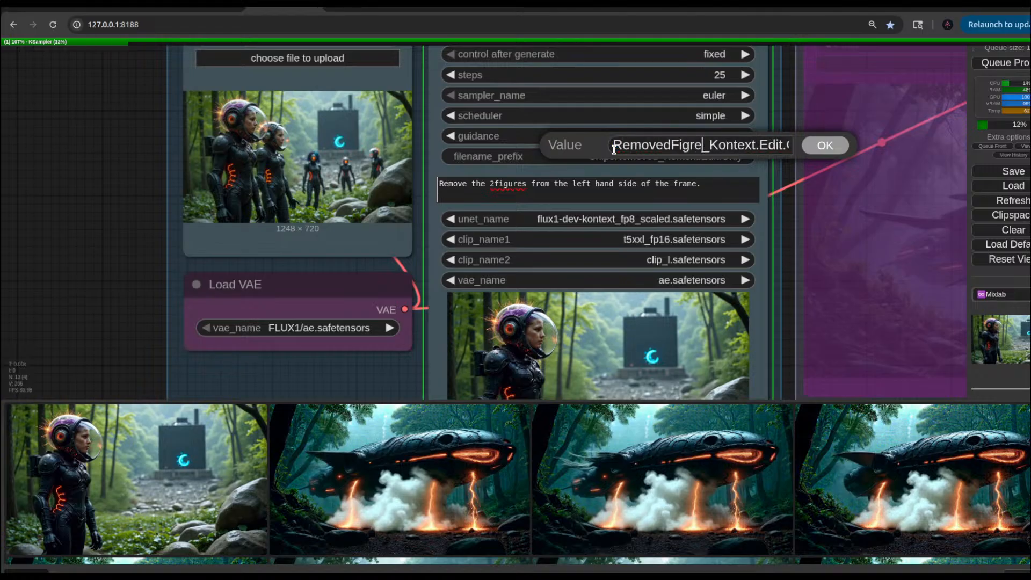
key("BackSpace")
key("BackSpace")
key("BackSpace")
type("ures")
key("Return")
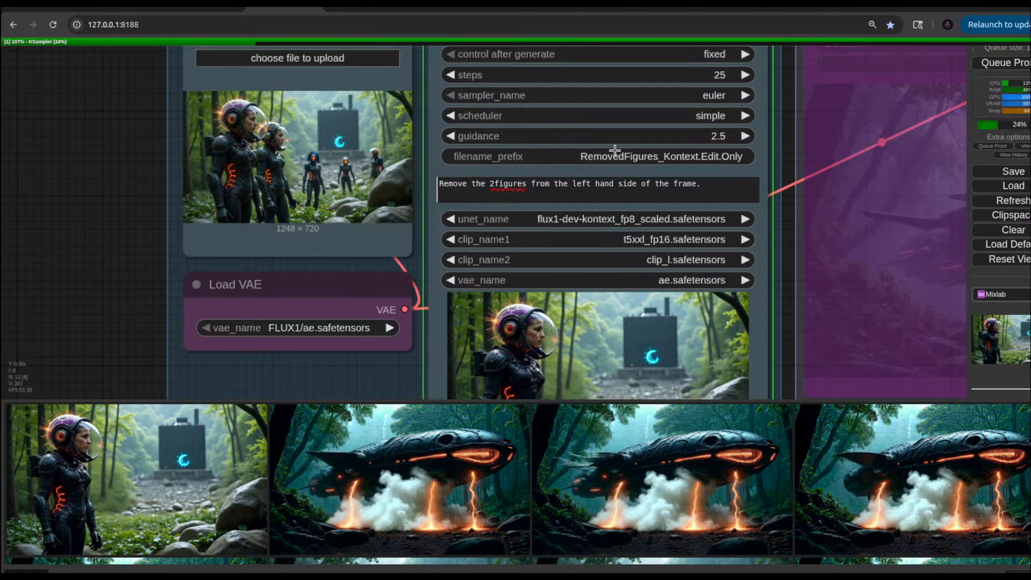
Step: Correct the prompt wording to "Remove the two figures from the left hand side of the frame."
left_click(495, 184)
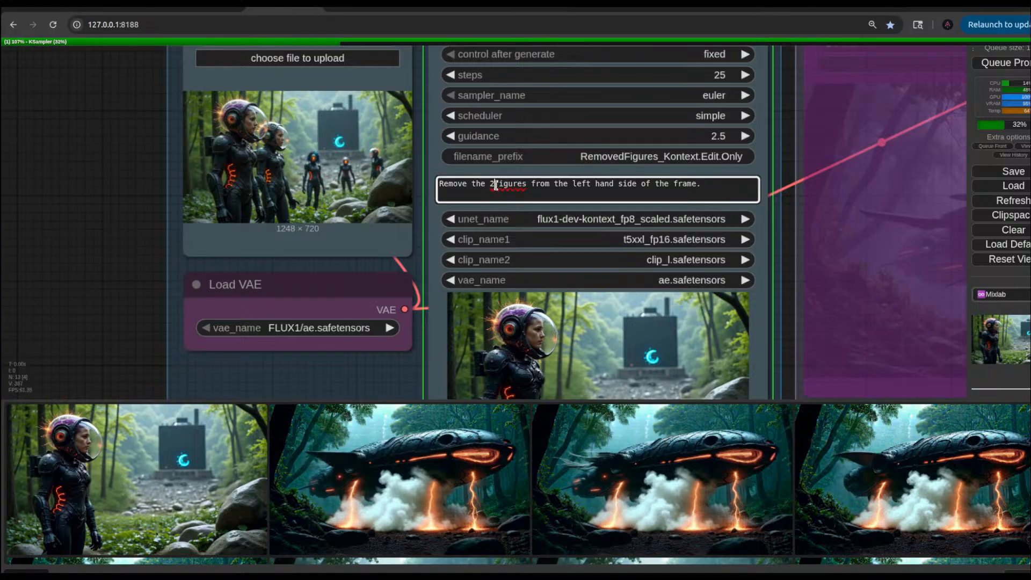
key("BackSpace")
type("two")
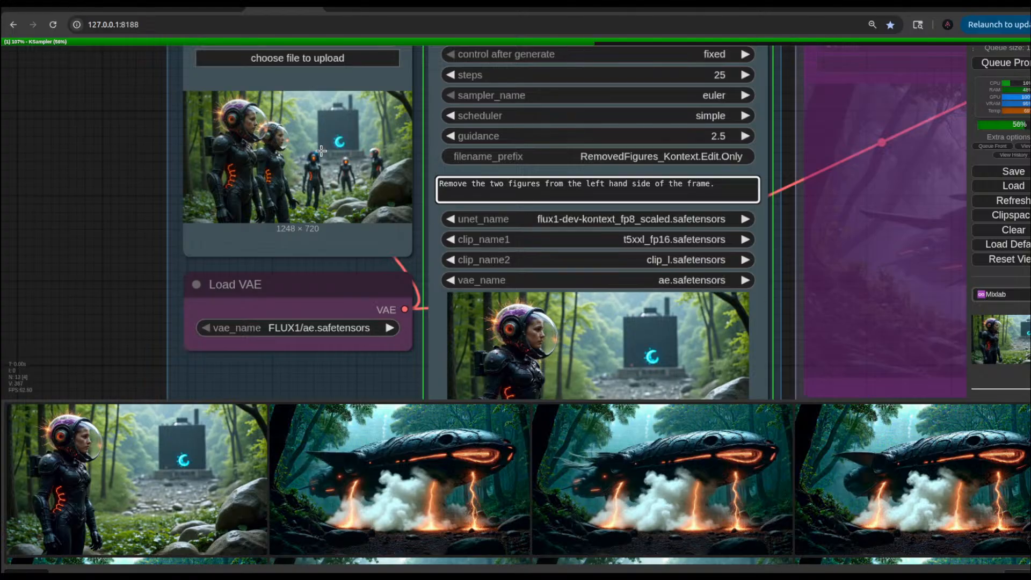
Step: Examine the background figures in the source image up close and compare them with the FLUX.1 Kontext output
scroll(306, 177, "up", 2)
scroll(306, 178, "up", 4)
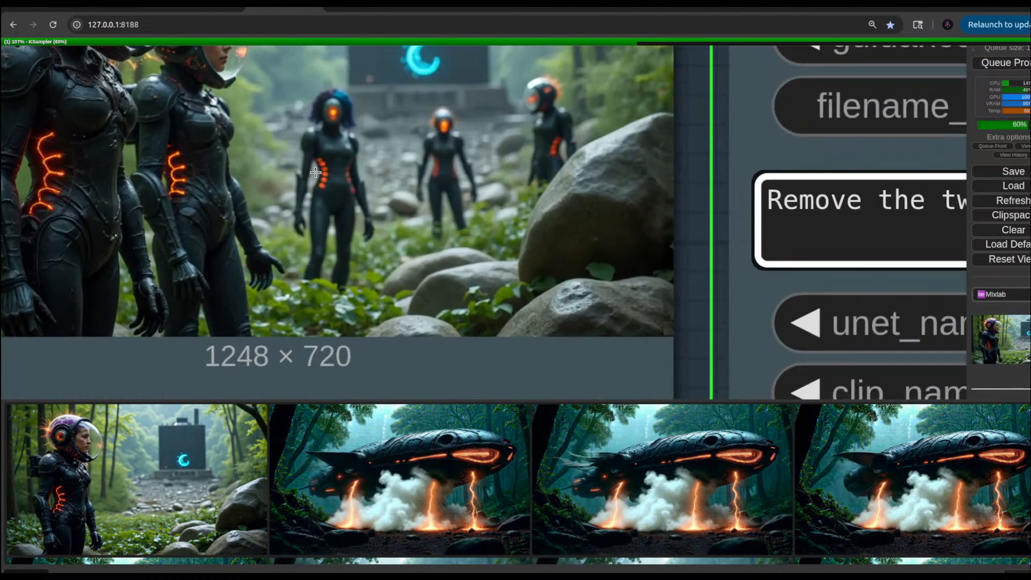
scroll(337, 136, "down", 5)
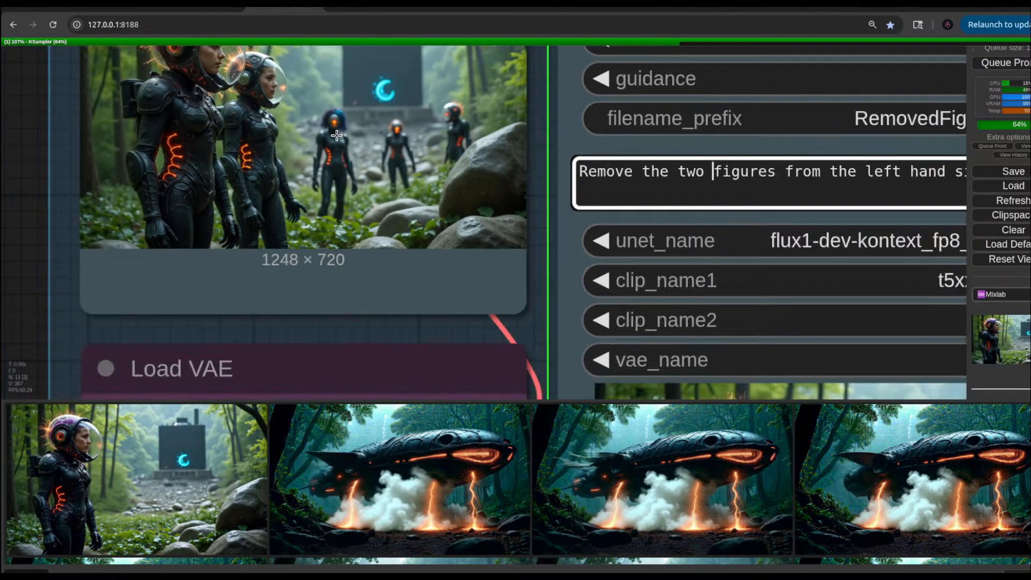
scroll(342, 147, "up", 6)
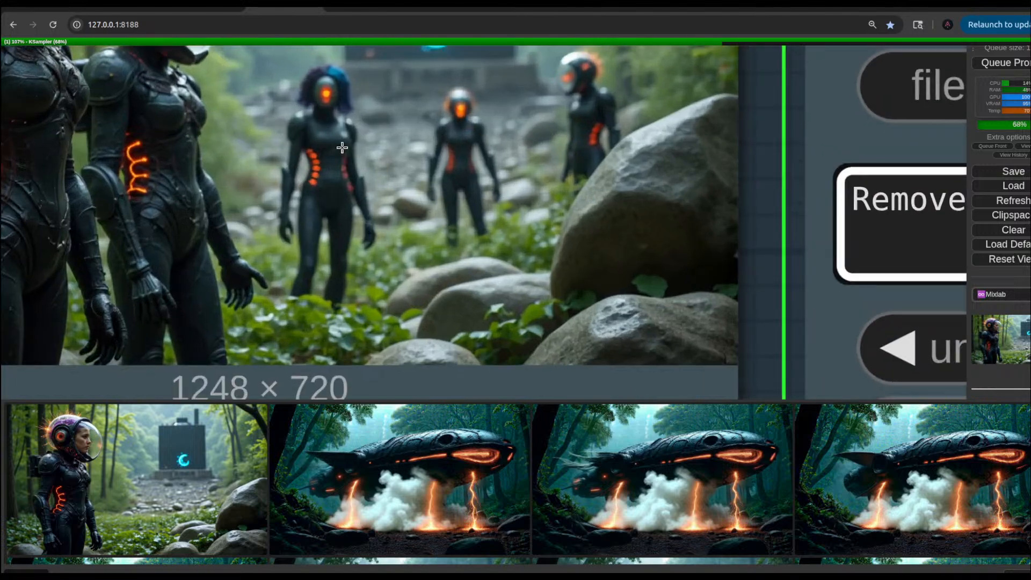
scroll(342, 147, "down", 10)
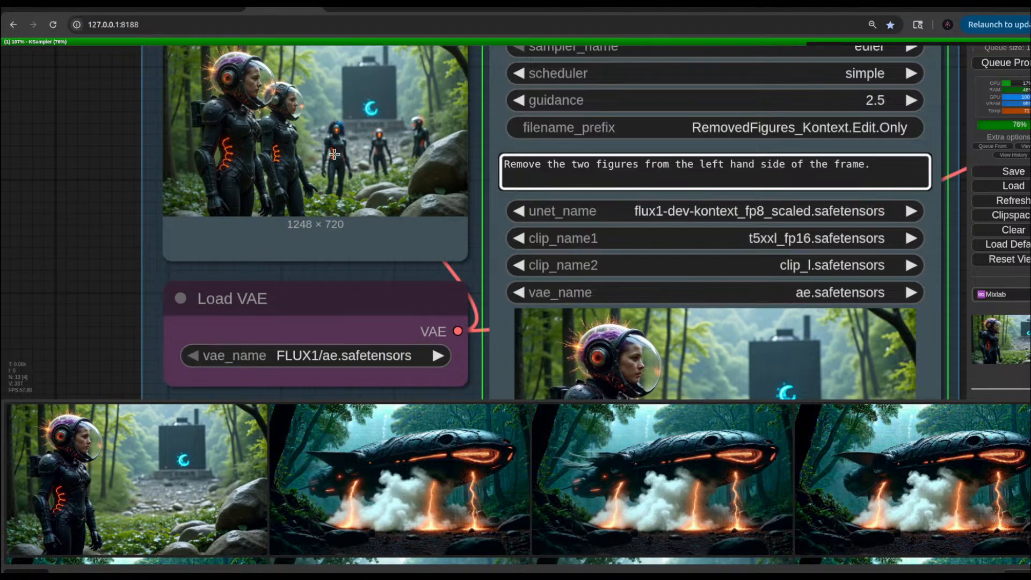
scroll(330, 157, "up", 5)
scroll(336, 154, "down", 6)
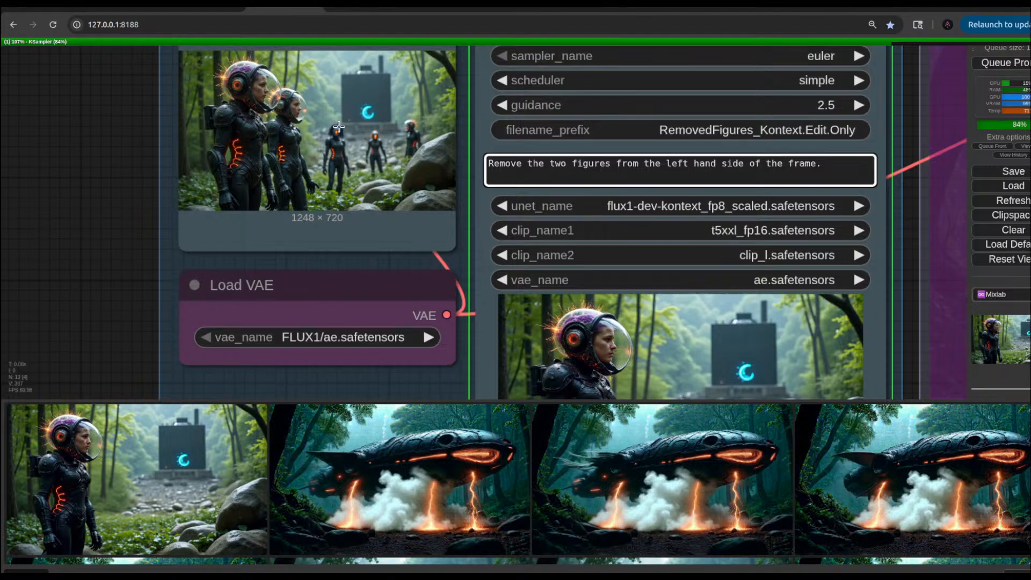
scroll(337, 201, "down", 4)
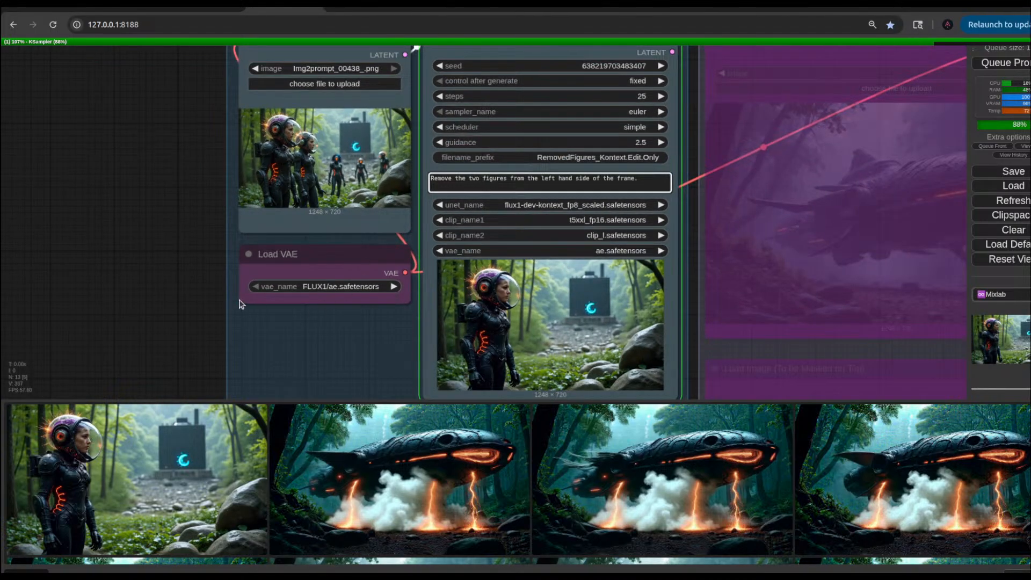
scroll(207, 237, "up", 4)
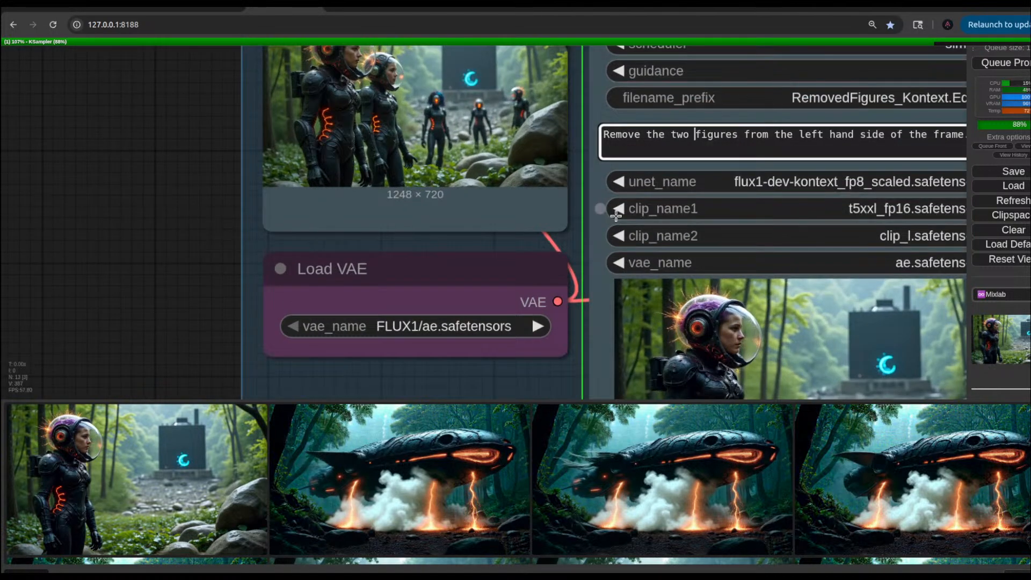
scroll(647, 150, "down", 3)
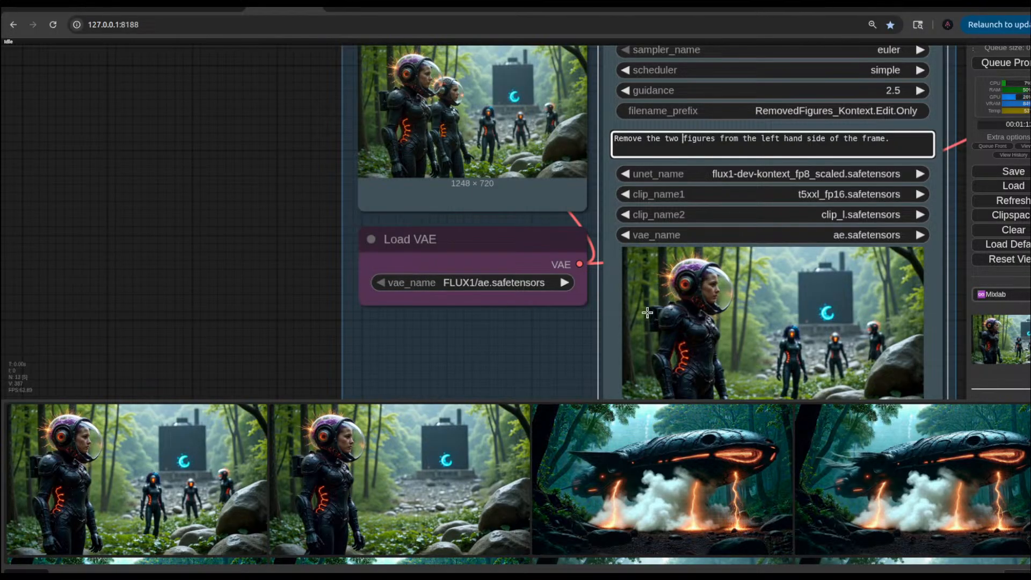
Step: Copy the FLUX.1 Kontext Image Edit output through the clipspace into the Load Image + Vae node as the new source image
scroll(702, 196, "down", 4)
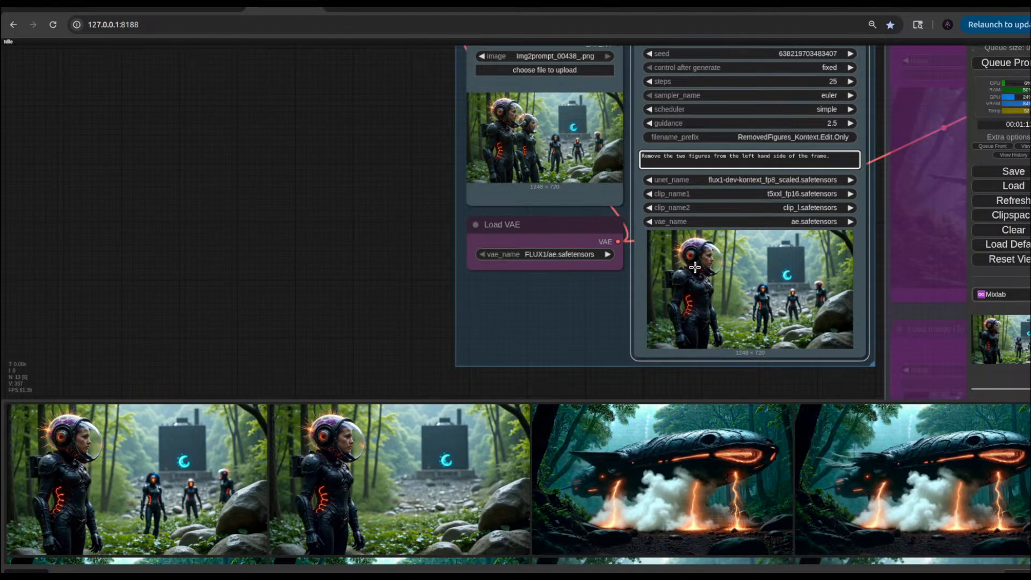
scroll(728, 287, "up", 6)
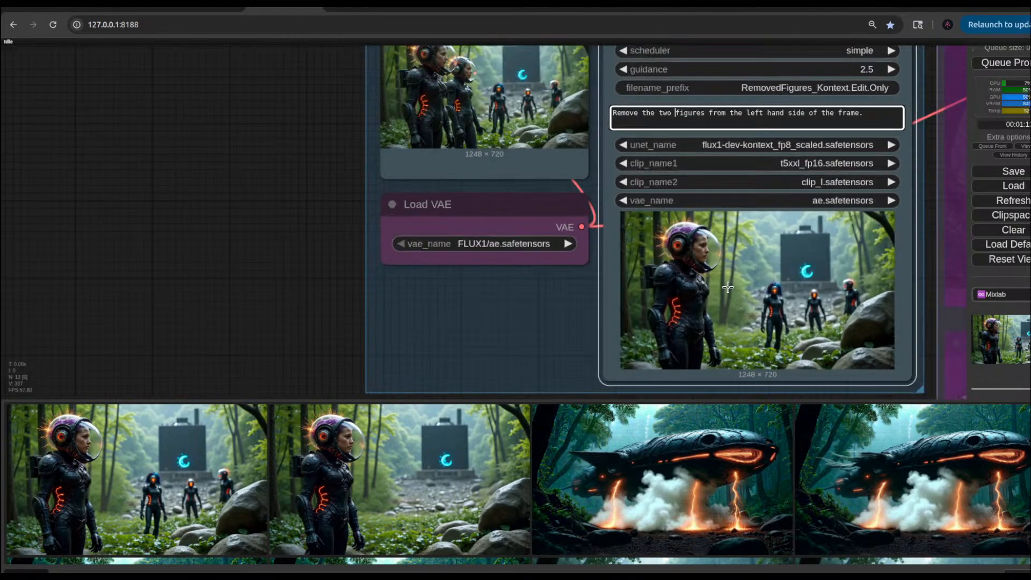
scroll(728, 287, "down", 5)
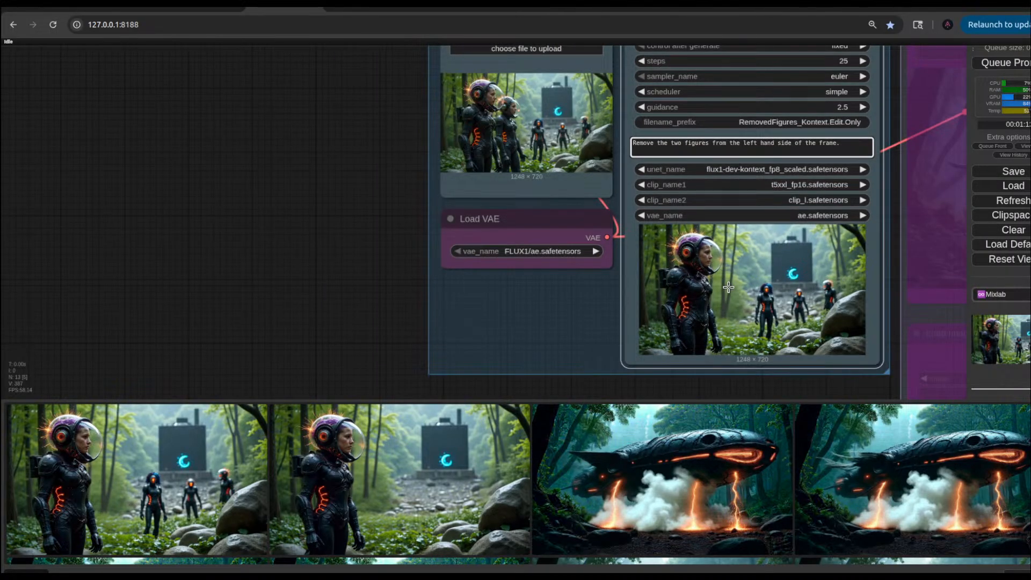
right_click(722, 262)
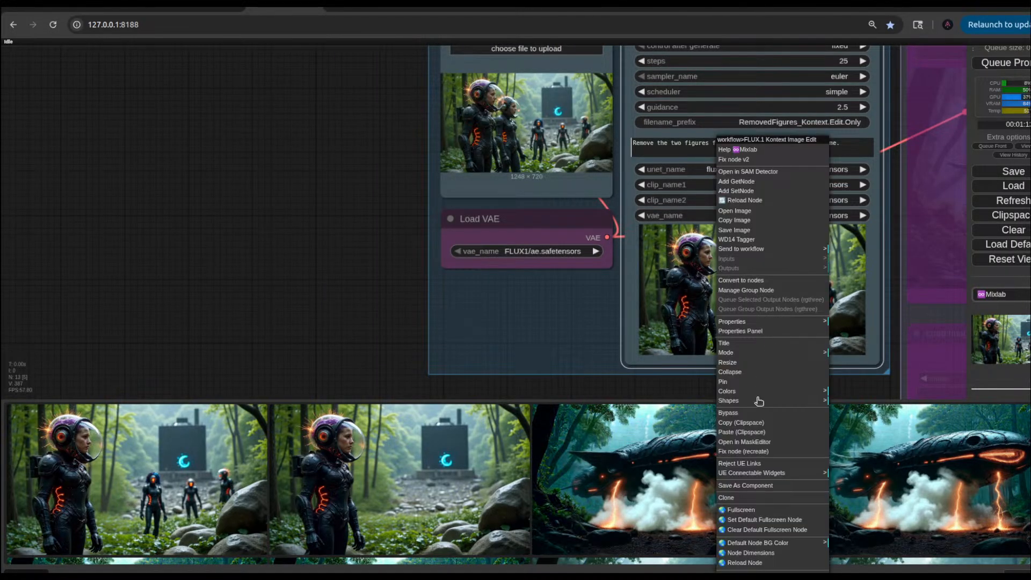
left_click(749, 423)
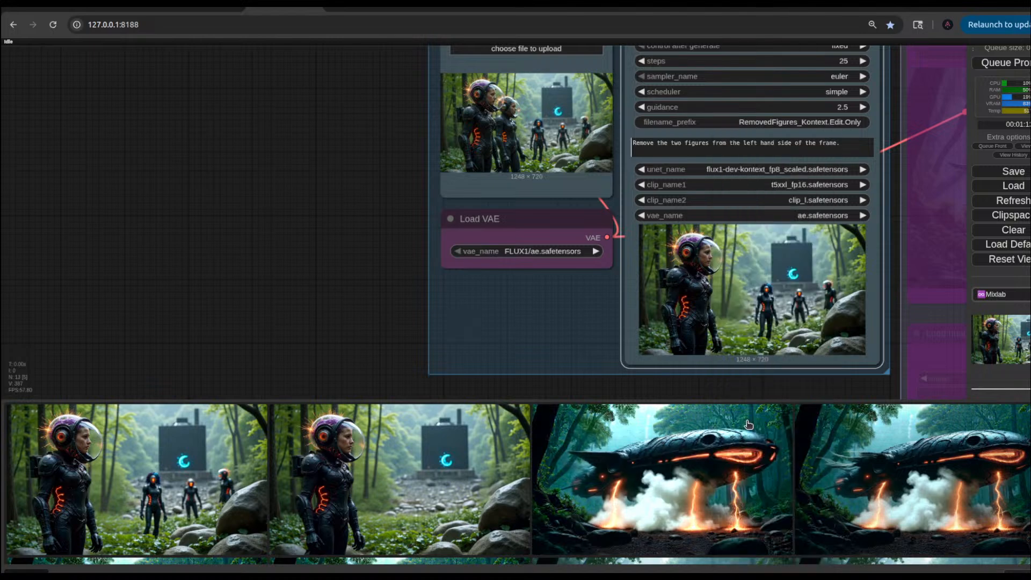
mouse_move(753, 294)
left_mouse_down()
mouse_move(616, 250)
mouse_move(741, 250)
mouse_move(763, 287)
mouse_move(753, 289)
left_mouse_up()
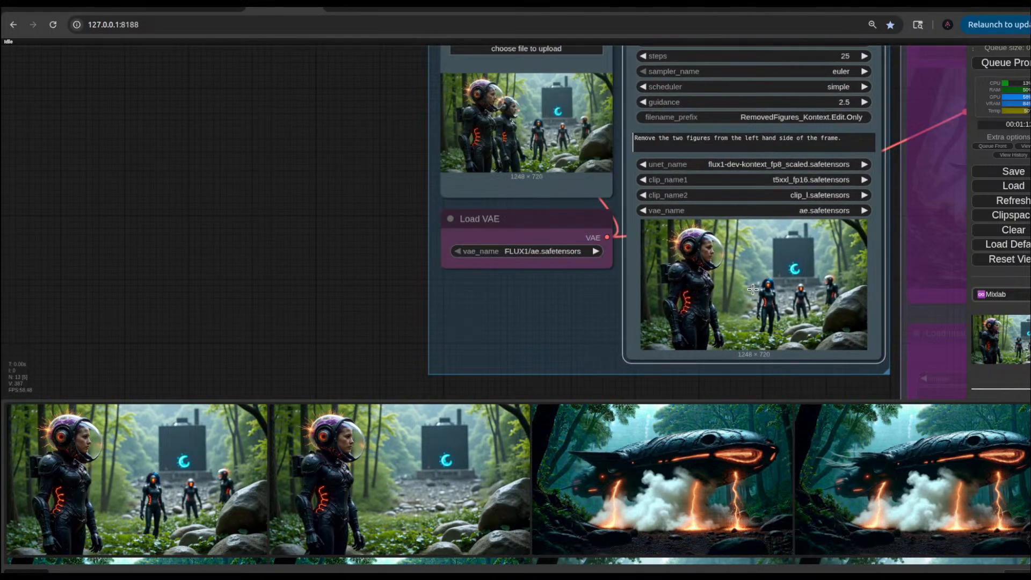
right_click(539, 114)
left_click(580, 412)
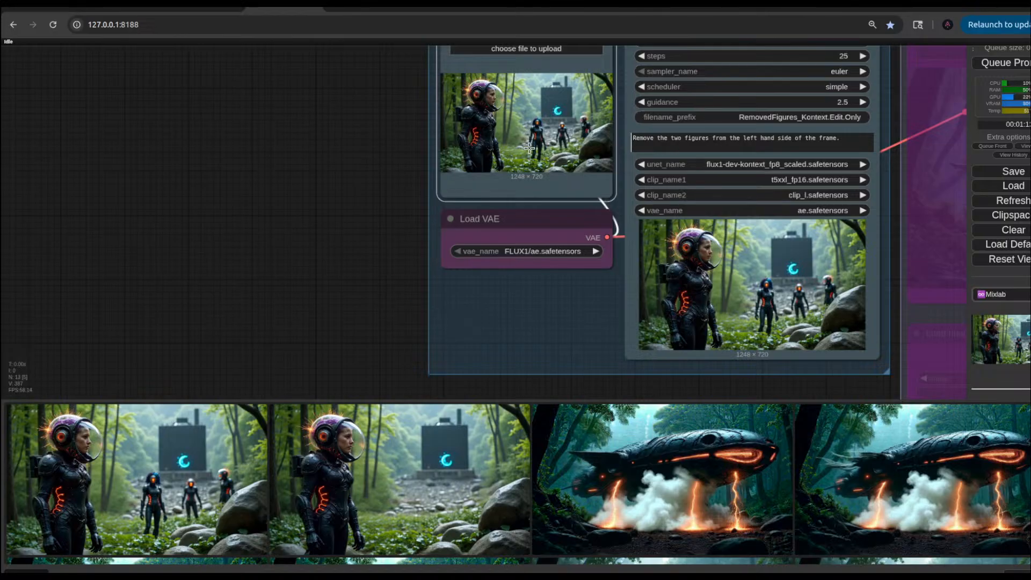
Step: Delete the word "two" from the FLUX.1 Kontext Image Edit prompt
scroll(707, 154, "up", 3)
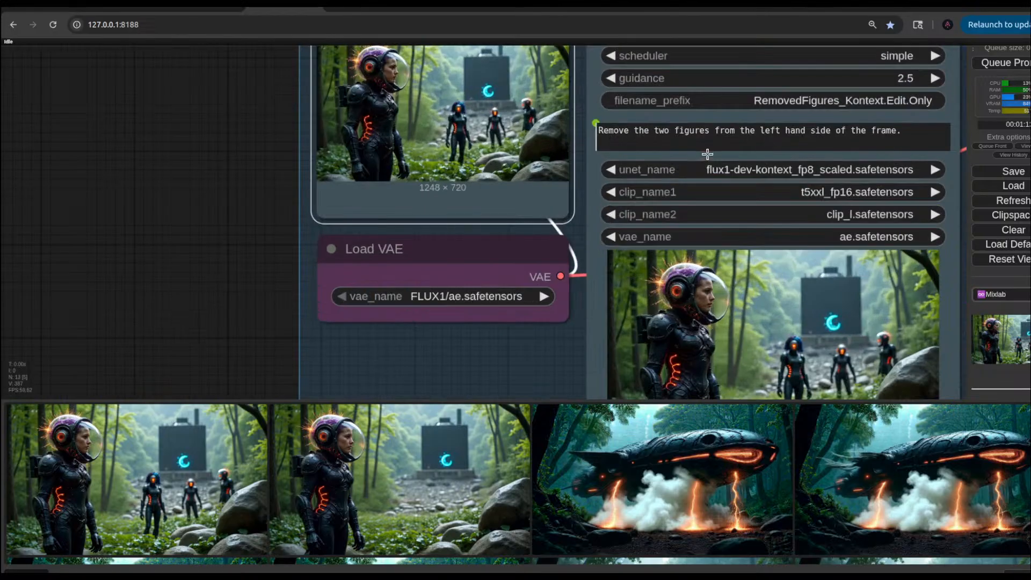
scroll(661, 148, "down", 3)
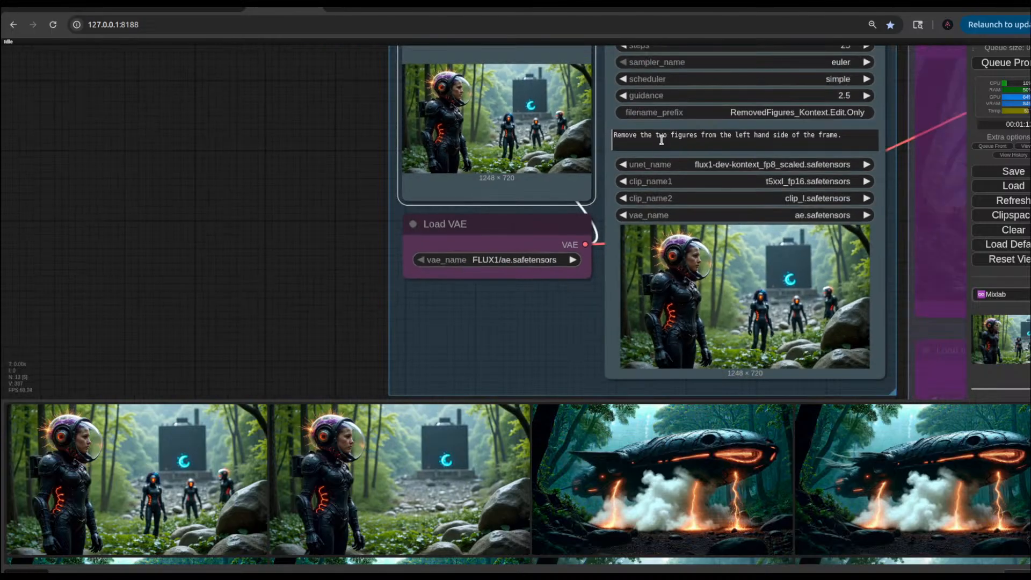
left_click(666, 136)
key("BackSpace")
key("BackSpace")
key("BackSpace")
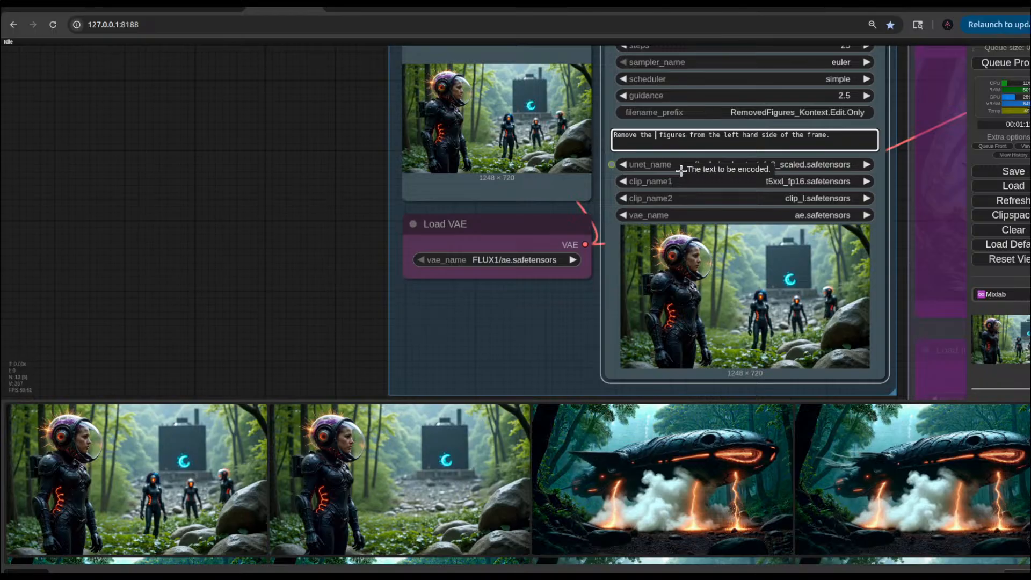
key("BackSpace")
Step: Reword the prompt to "Remove the figure on the left hand side of the frame." and queue the edit
key("Right")
key("Right")
key("Right")
key("Right")
key("Right")
key("Right")
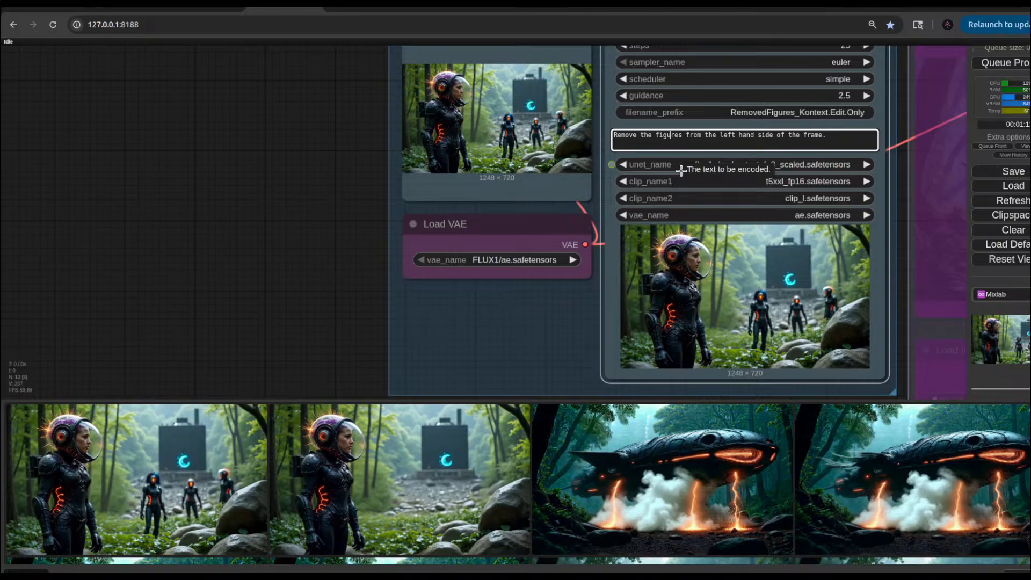
key("BackSpace")
key("Right")
key("Right")
key("Right")
key("Right")
key("BackSpace")
key("BackSpace")
key("BackSpace")
key("BackSpace")
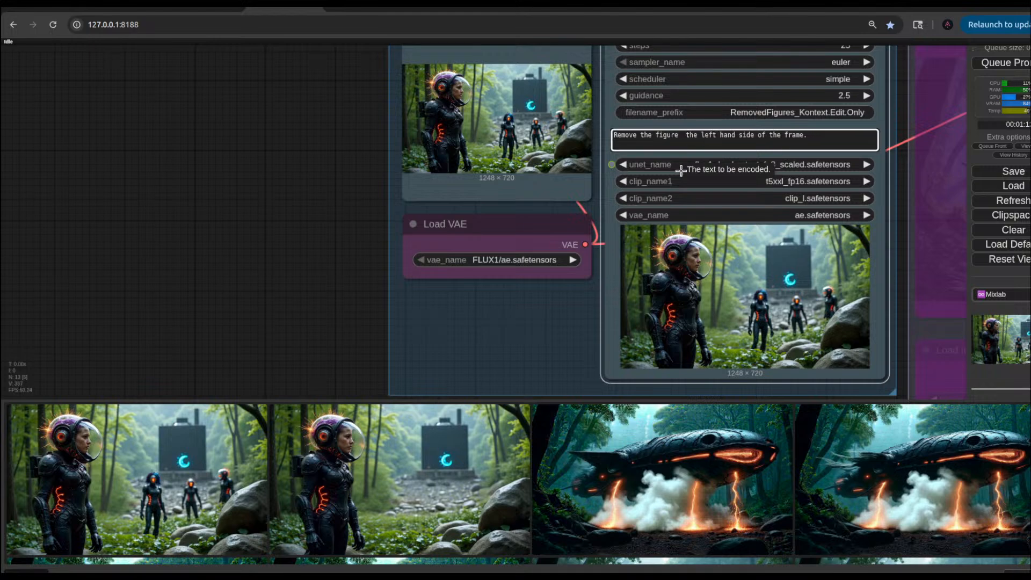
type("on")
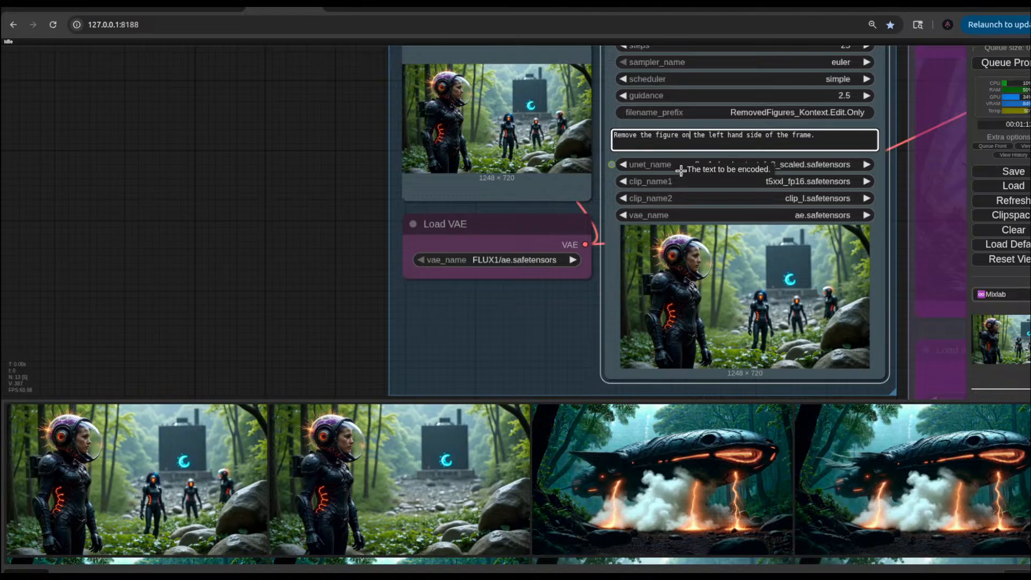
left_click(998, 63)
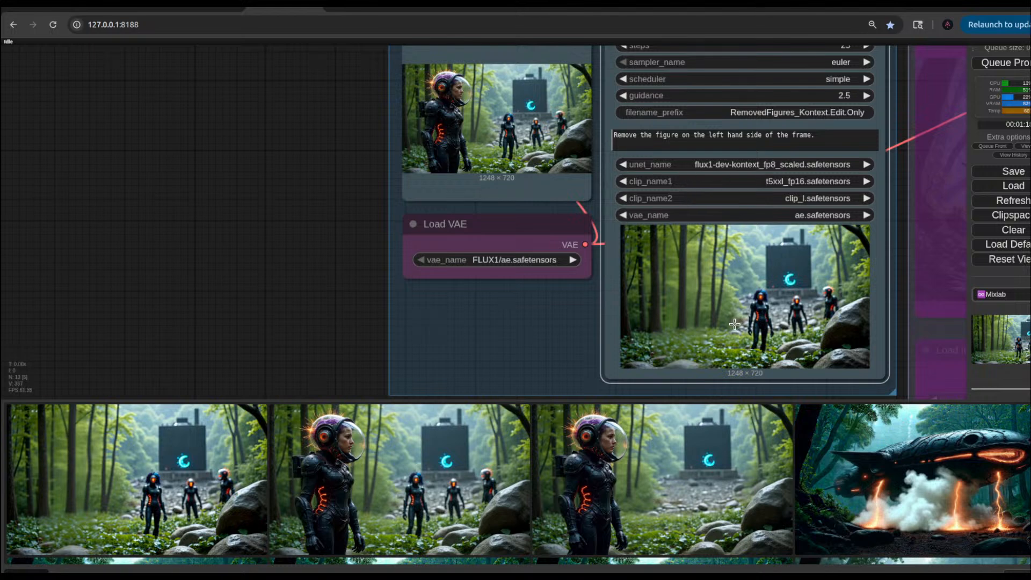
Step: Examine the filled-in forest area and the background figures in the new FLUX.1 Kontext output up close, against the source image
scroll(610, 280, "up", 1)
scroll(587, 290, "down", 3)
scroll(645, 333, "up", 5)
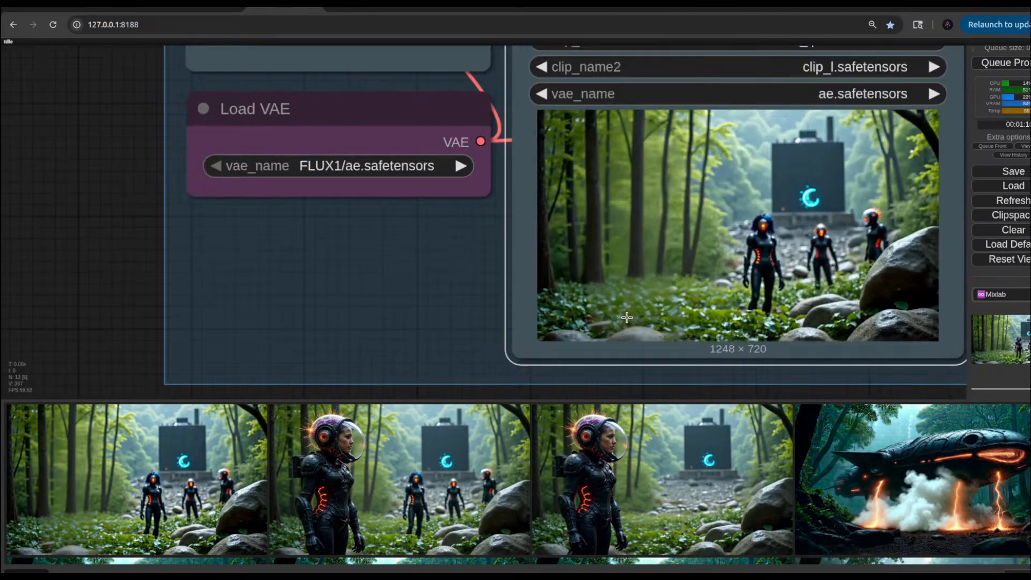
scroll(627, 317, "up", 4)
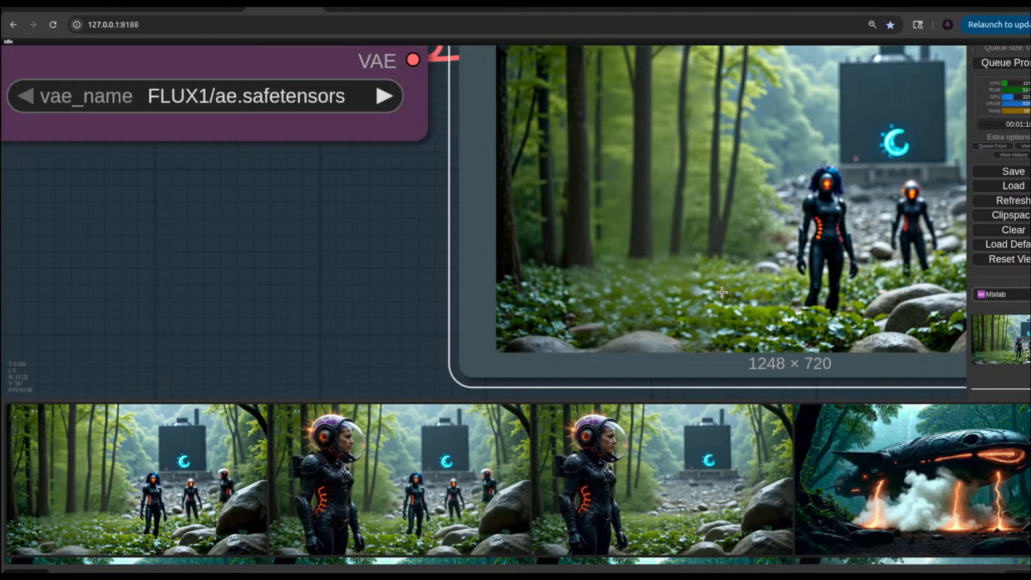
scroll(722, 291, "down", 3)
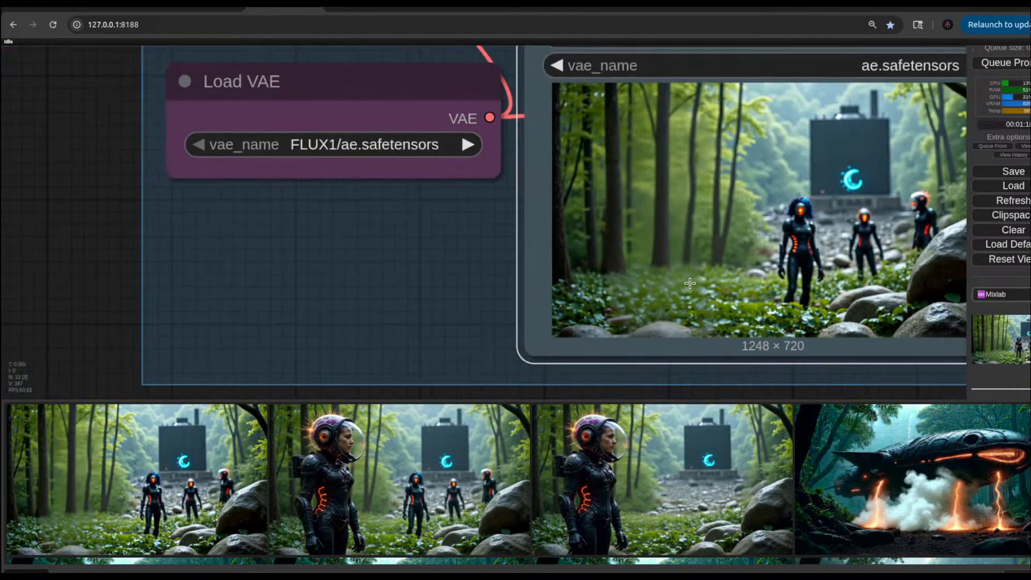
scroll(689, 283, "down", 2)
scroll(698, 290, "down", 2)
scroll(702, 288, "down", 1)
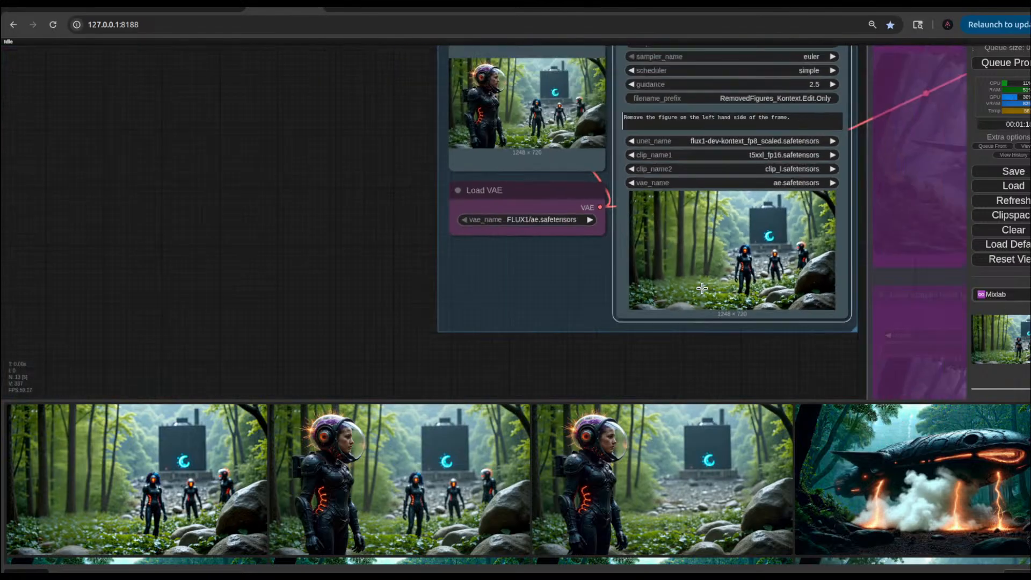
left_click_drag(380, 201, 379, 235)
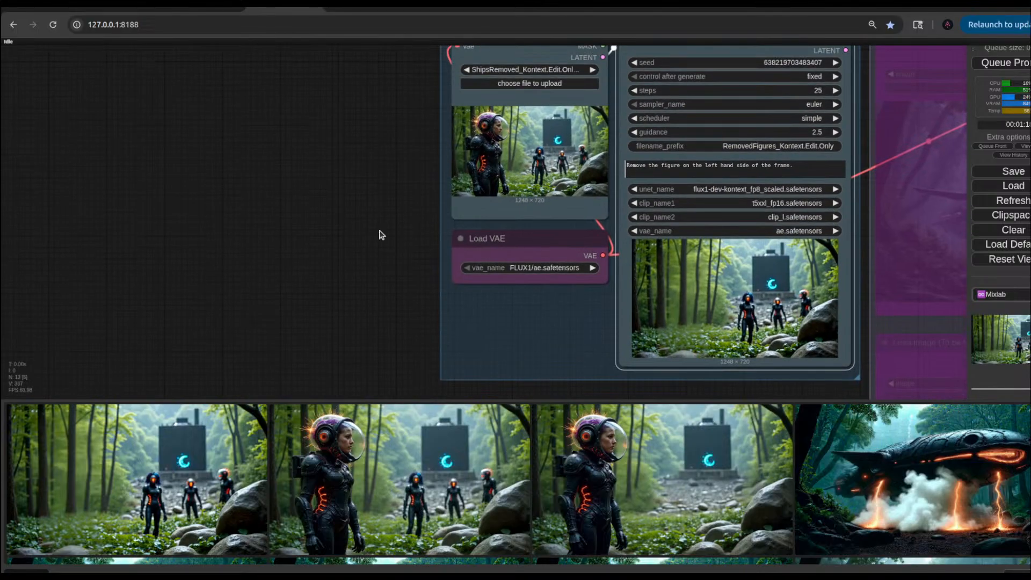
scroll(709, 297, "up", 8)
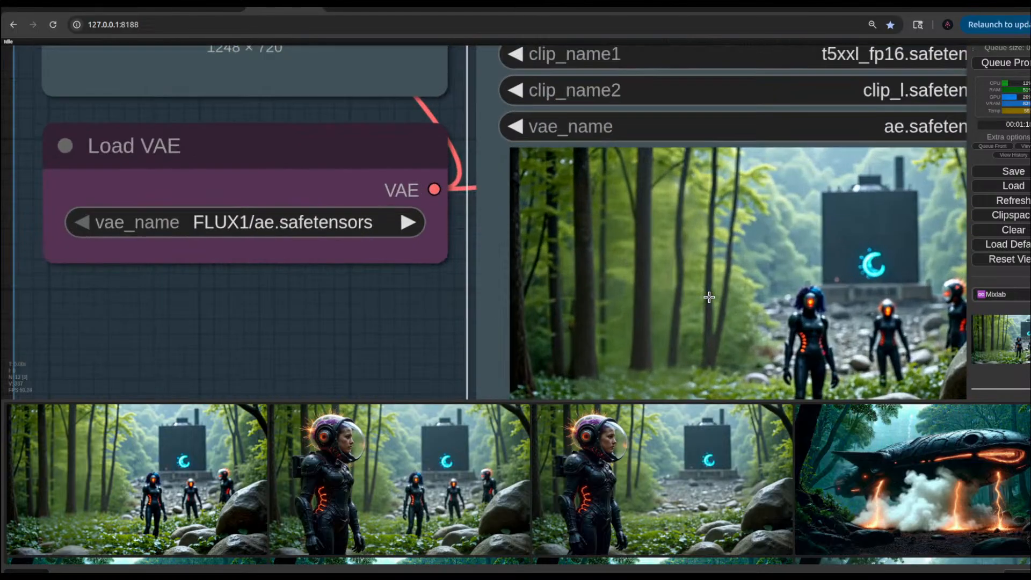
scroll(709, 297, "down", 8)
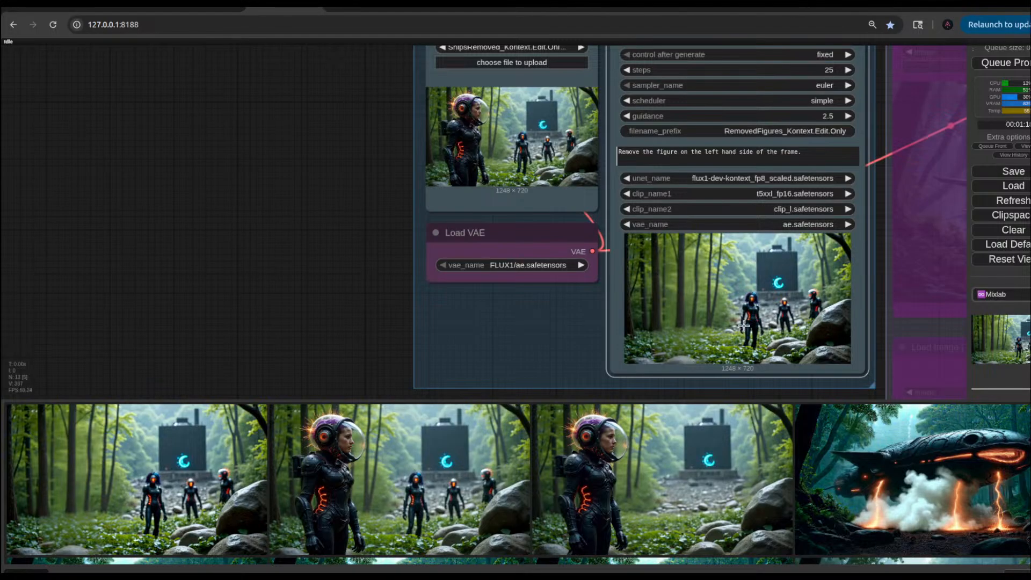
scroll(685, 301, "up", 5)
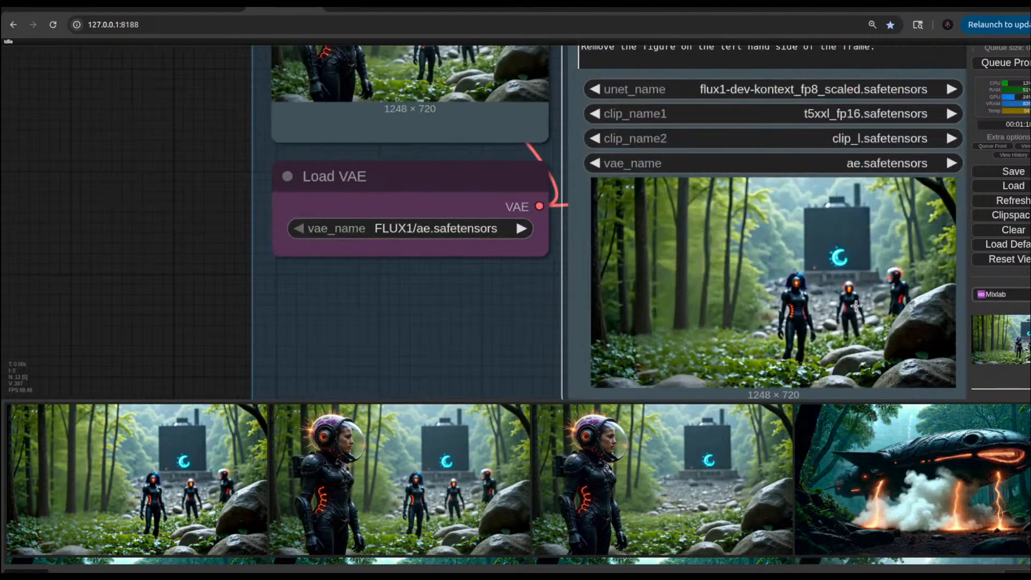
scroll(859, 305, "down", 6)
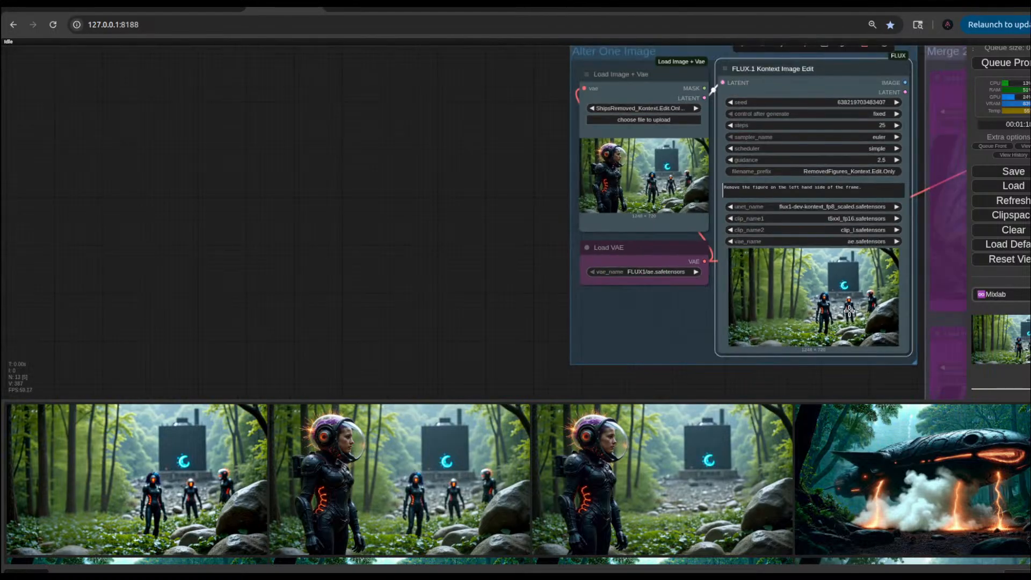
scroll(832, 308, "up", 4)
scroll(828, 307, "up", 4)
scroll(742, 302, "down", 4)
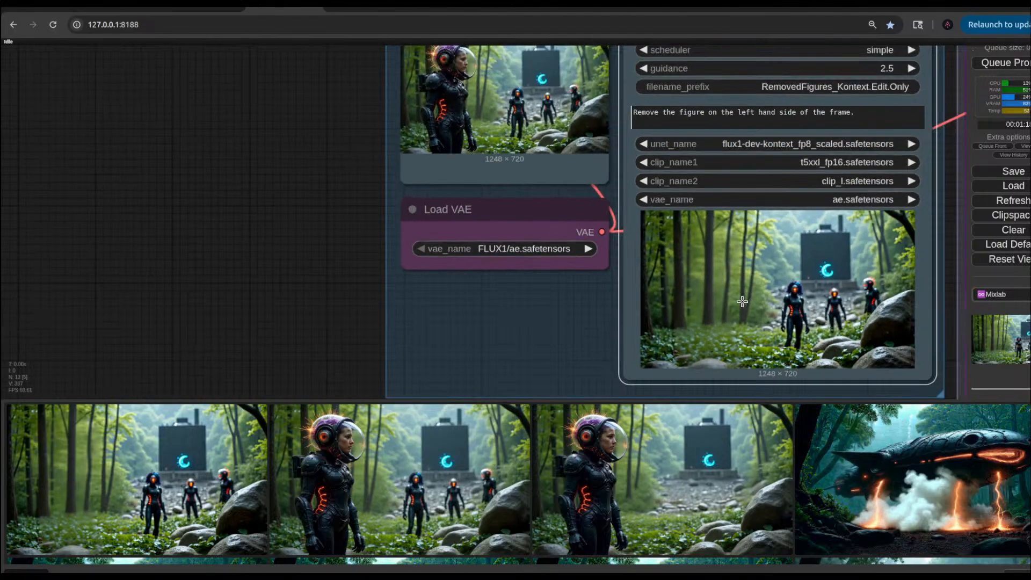
scroll(709, 284, "up", 8)
scroll(639, 209, "down", 2)
scroll(678, 297, "down", 4)
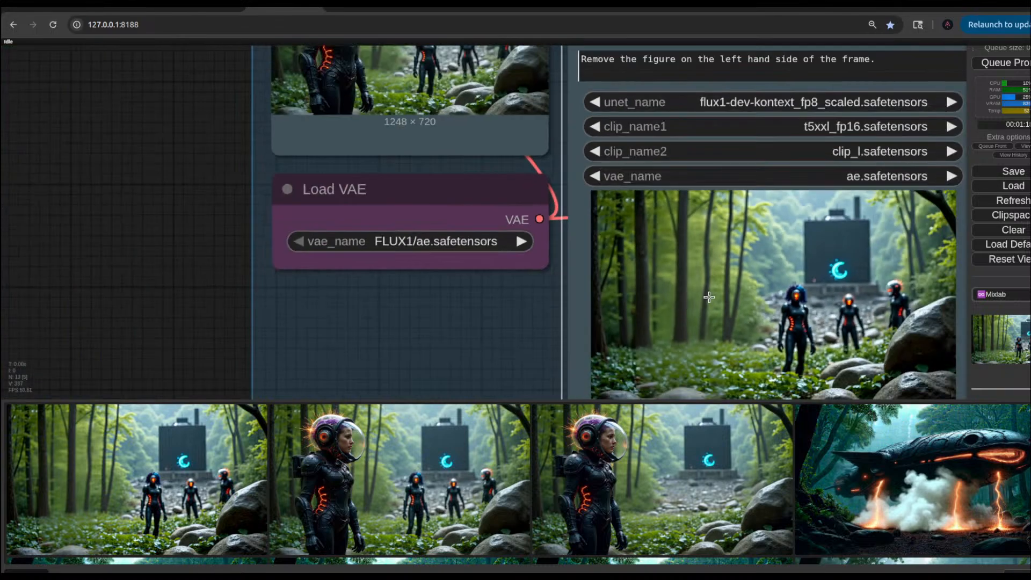
scroll(716, 319, "up", 1)
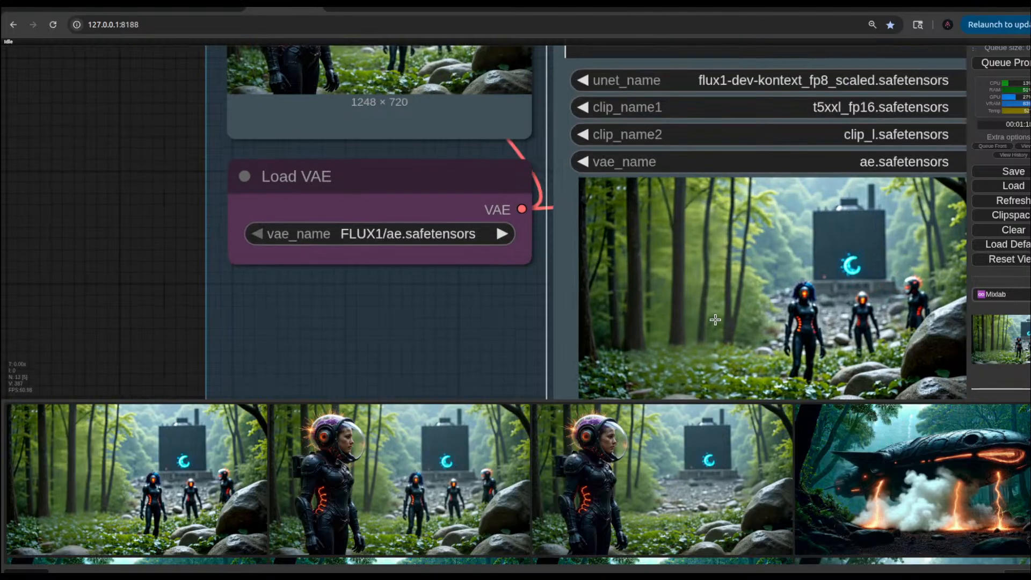
scroll(715, 319, "down", 3)
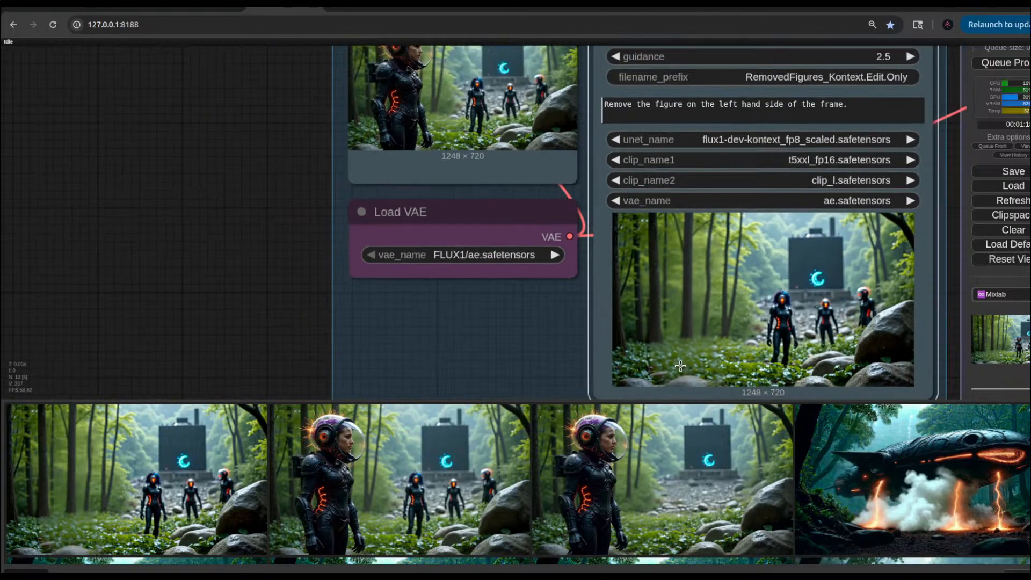
Step: Compare the enlarged spaceship image with lightning and smoke against the earlier hovering spaceship version in the image feed
left_click(932, 454)
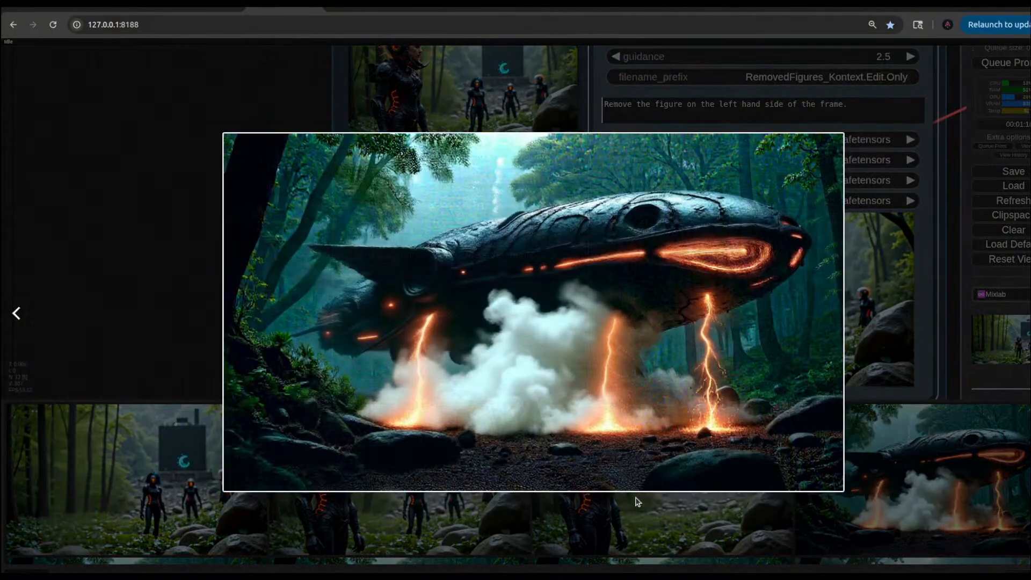
left_click(696, 520)
scroll(701, 511, "down", 5)
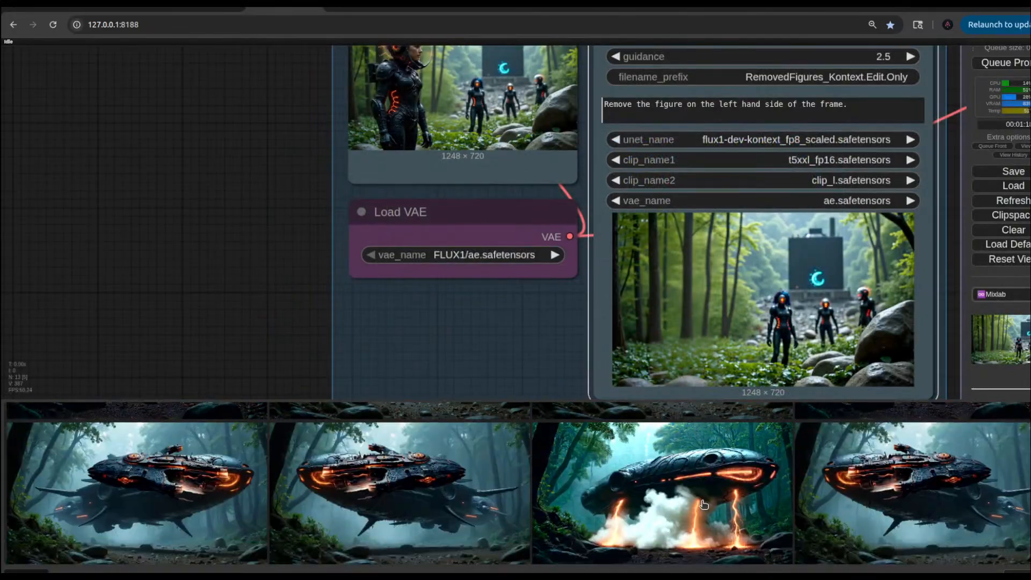
scroll(703, 504, "down", 8)
scroll(703, 504, "down", 4)
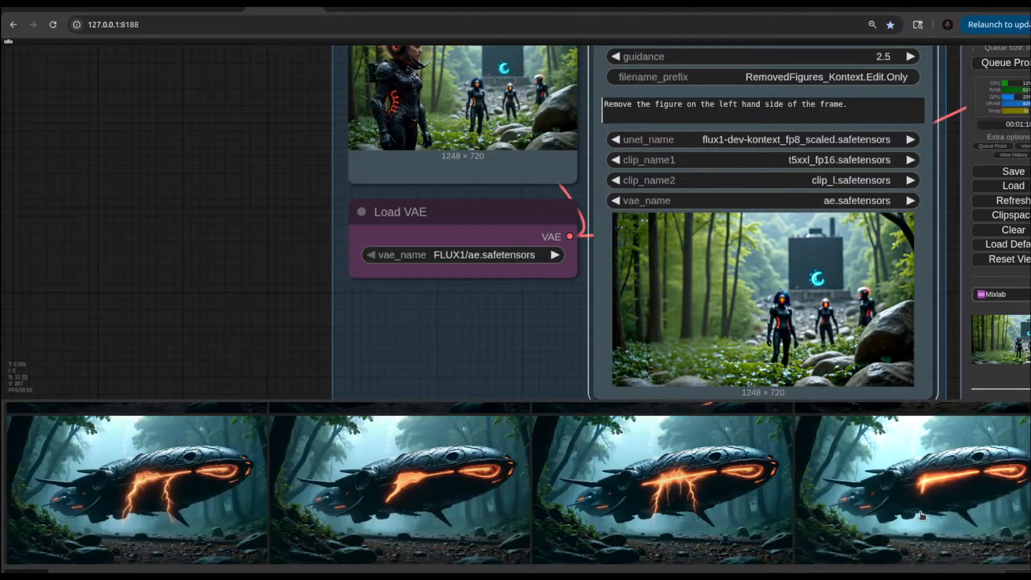
scroll(940, 482, "down", 2)
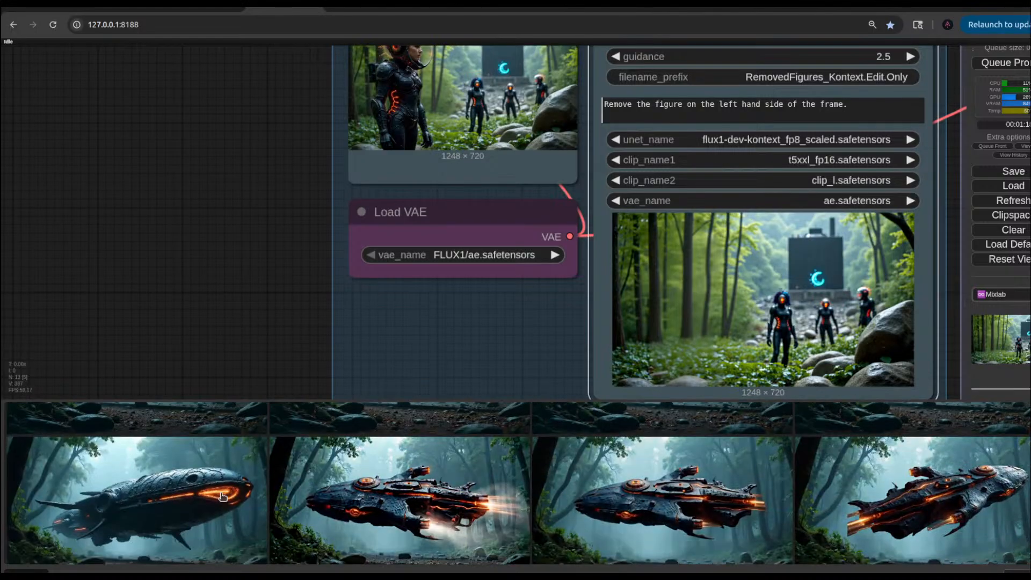
left_click(186, 491)
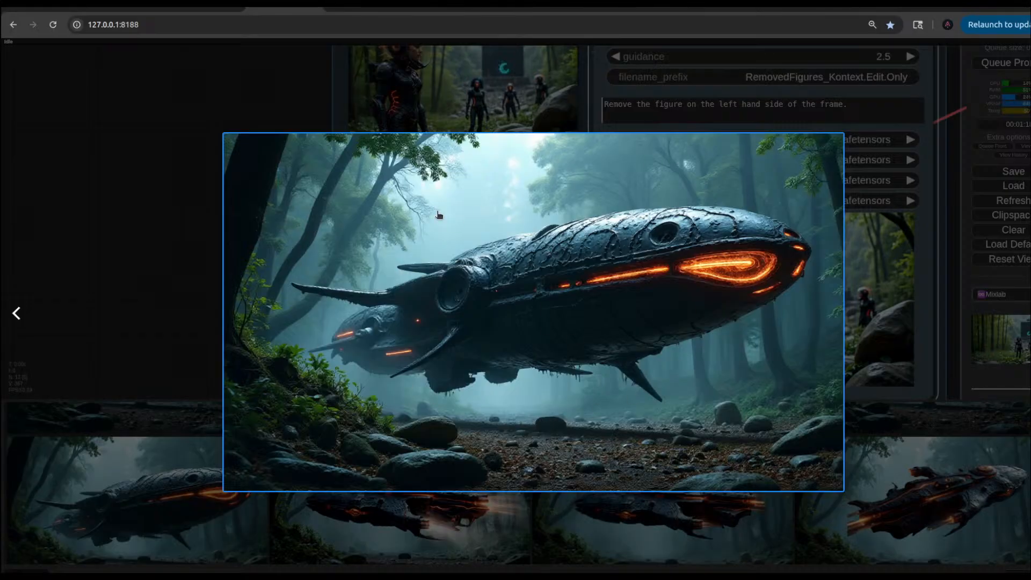
left_click(478, 535)
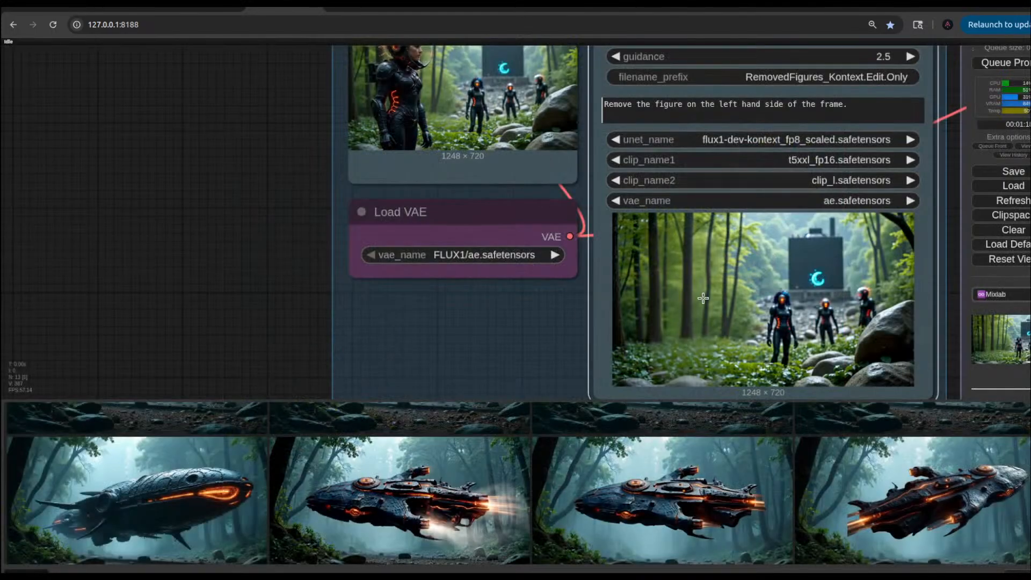
scroll(641, 510, "up", 4)
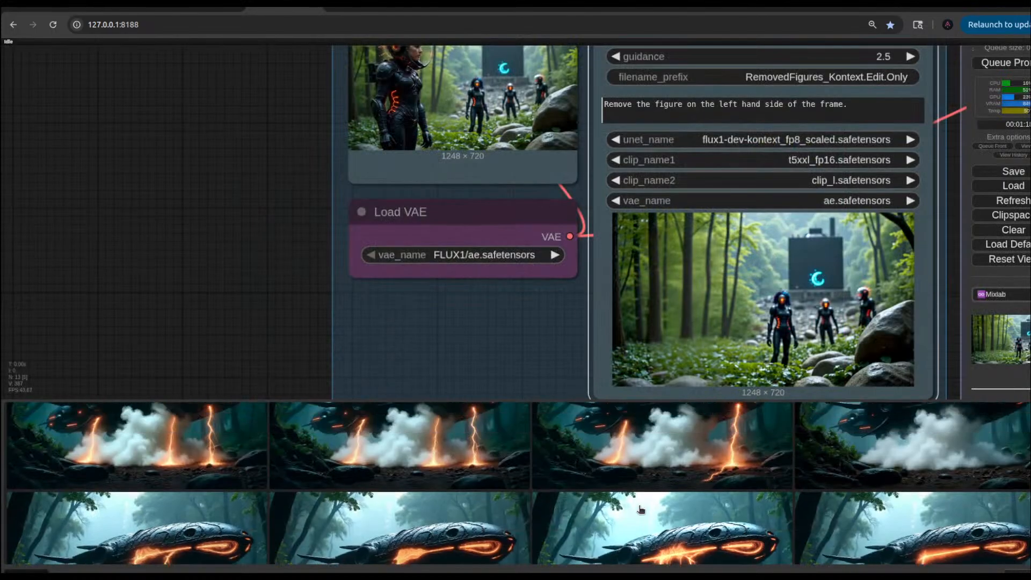
scroll(641, 509, "up", 3)
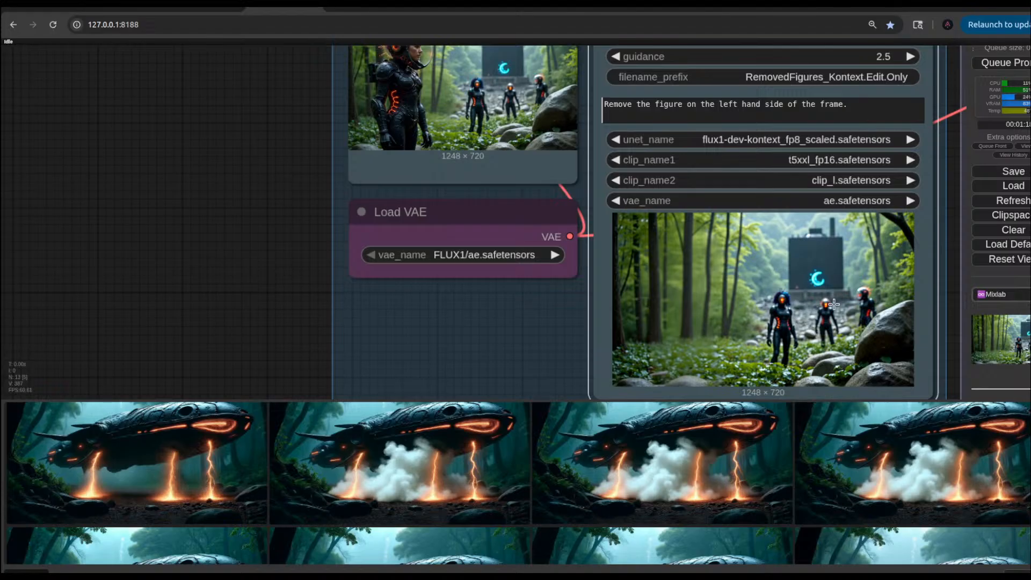
Step: Insert the word "two" before "figure" in the FLUX.1 Kontext Image Edit prompt
left_click_drag(284, 212, 270, 341)
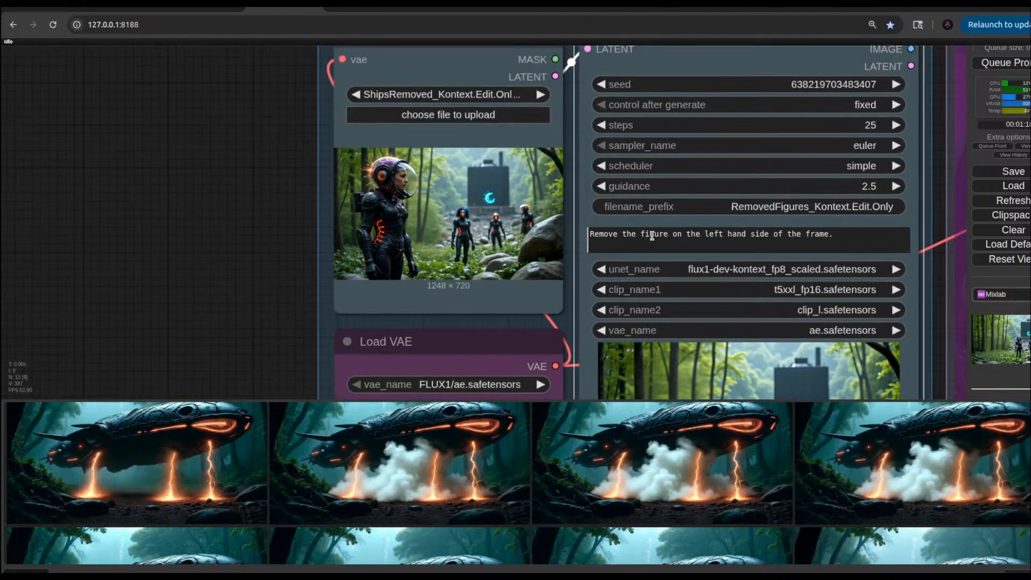
left_click(636, 233)
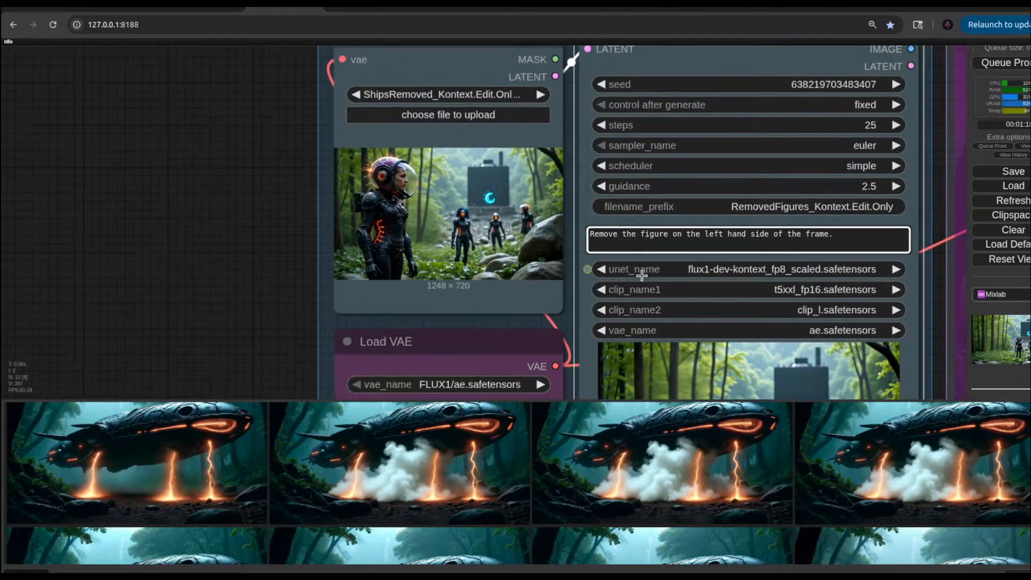
type("tw")
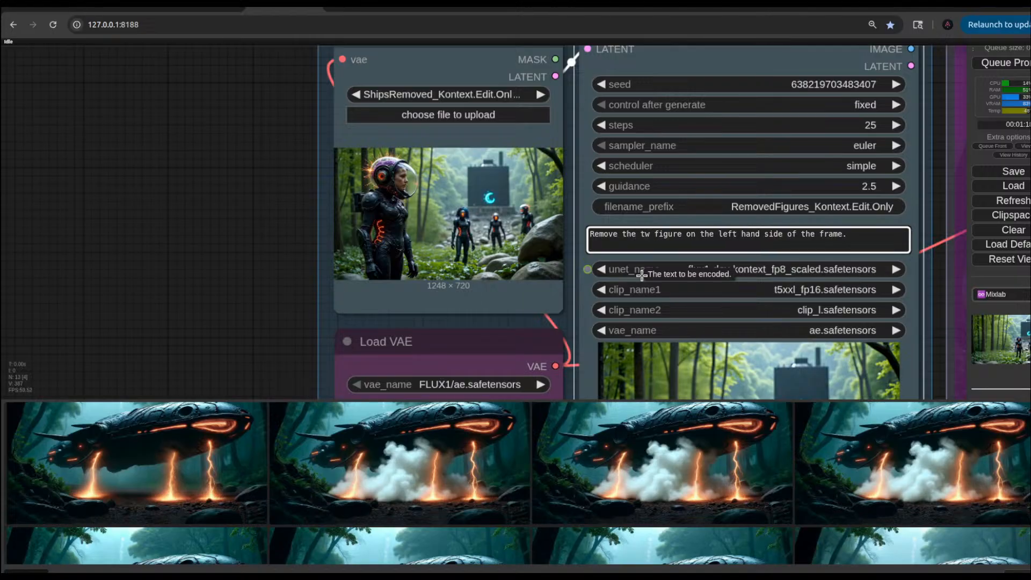
type("o")
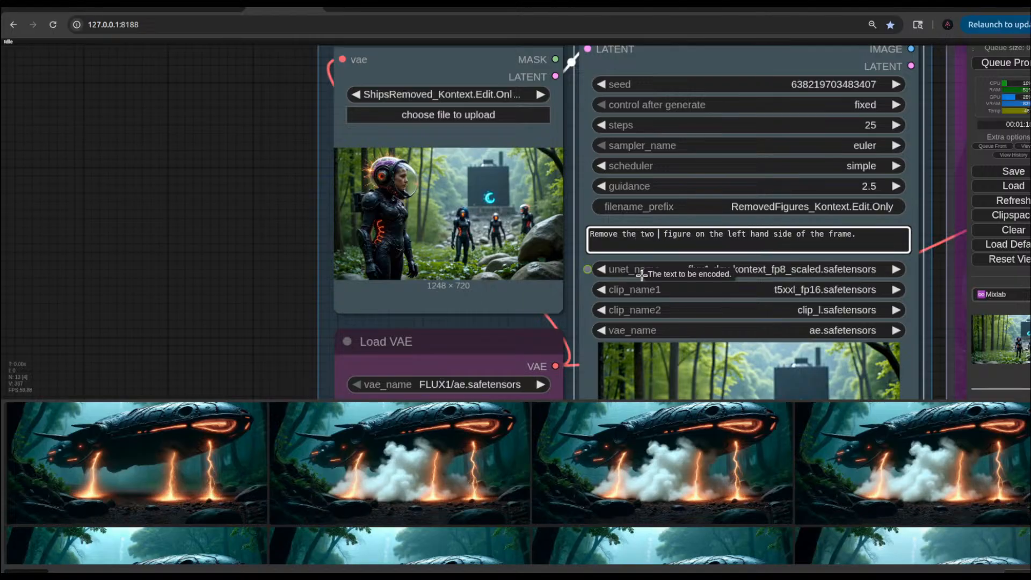
key("Delete")
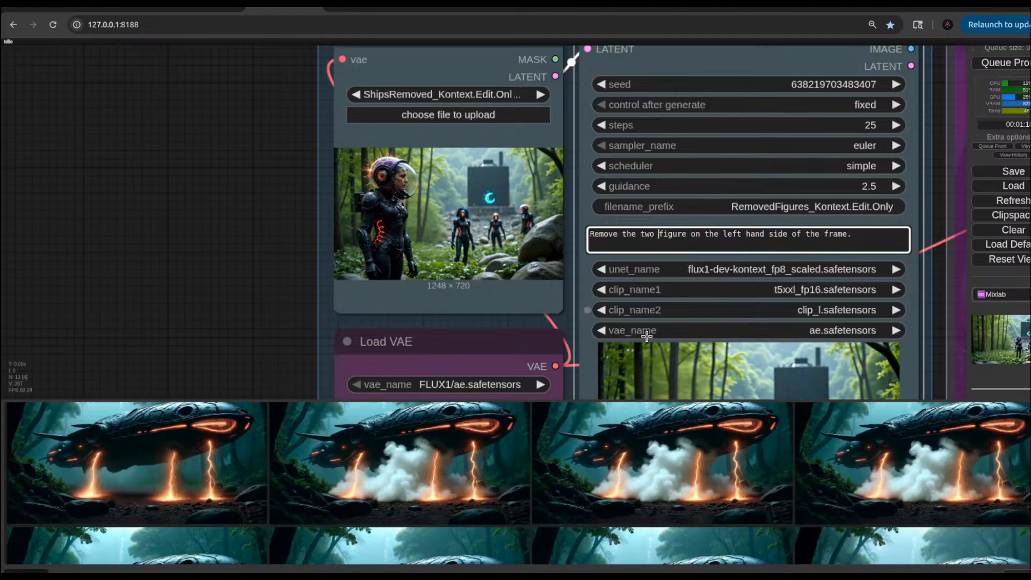
Step: Copy the FLUX.1 Kontext Image Edit output and paste it into the Load Image + Vae node as the new source
scroll(649, 359, "down", 3)
left_click_drag(358, 318, 322, 163)
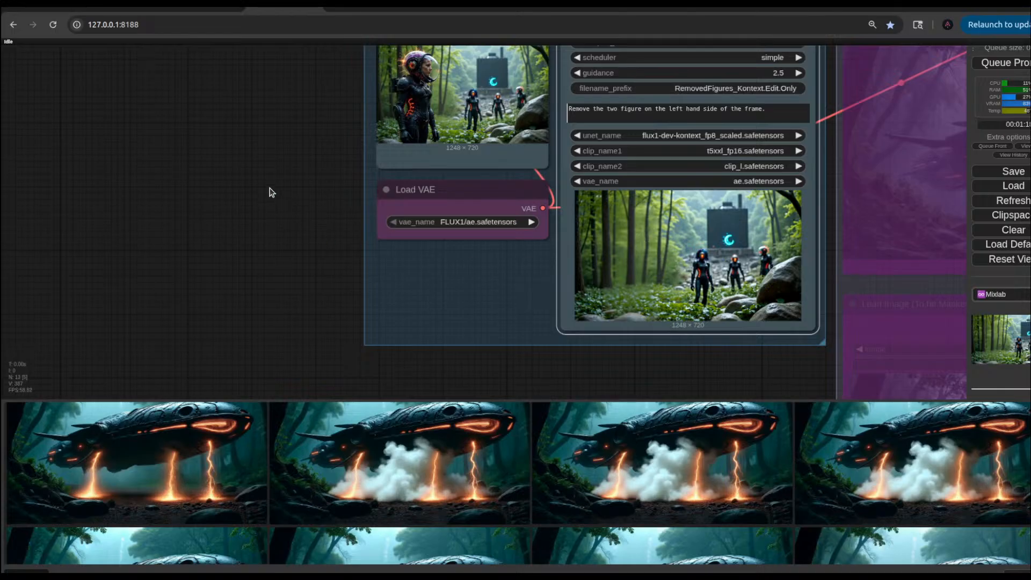
scroll(301, 151, "up", 3)
right_click(685, 346)
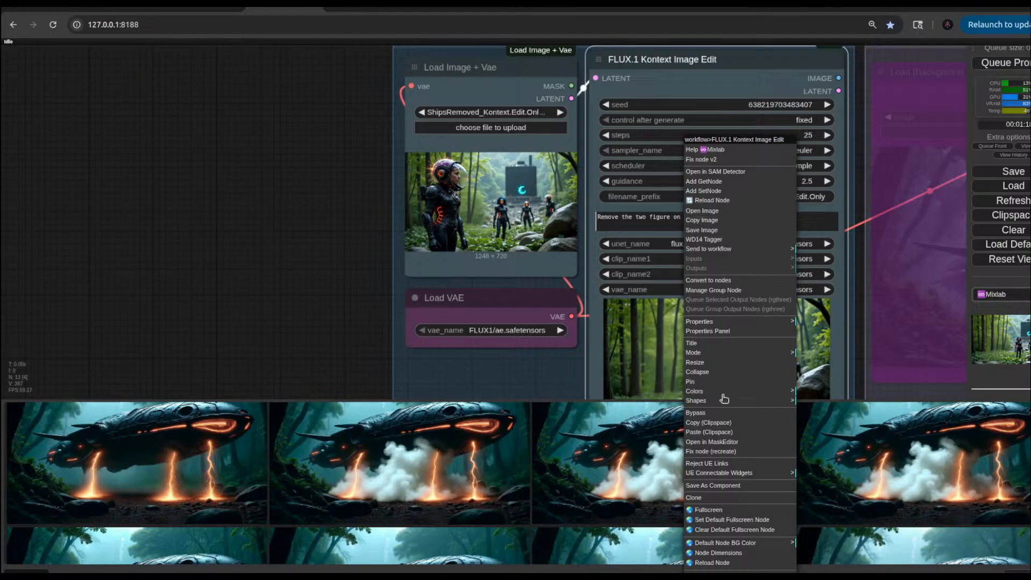
left_click(728, 425)
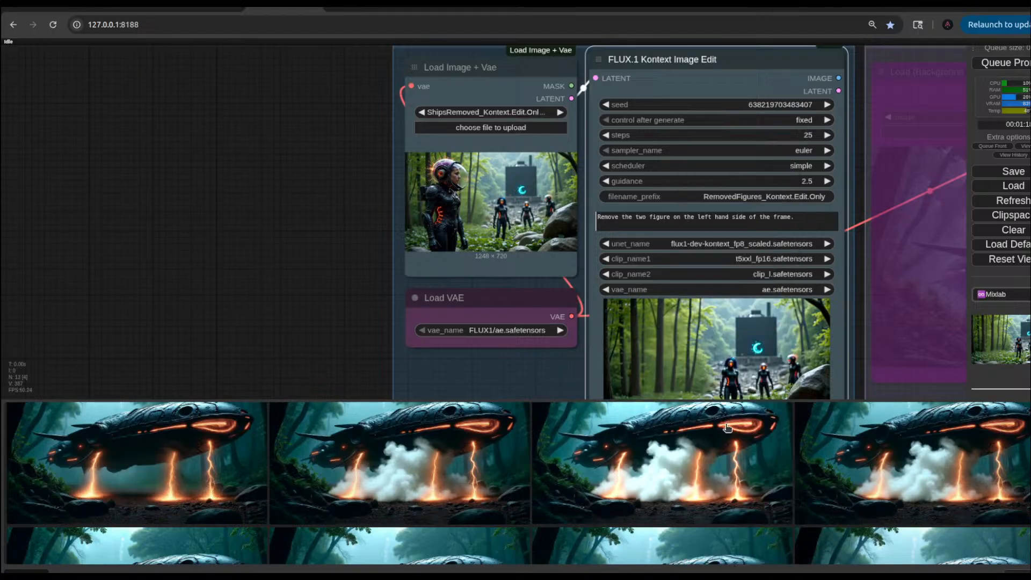
right_click(490, 200)
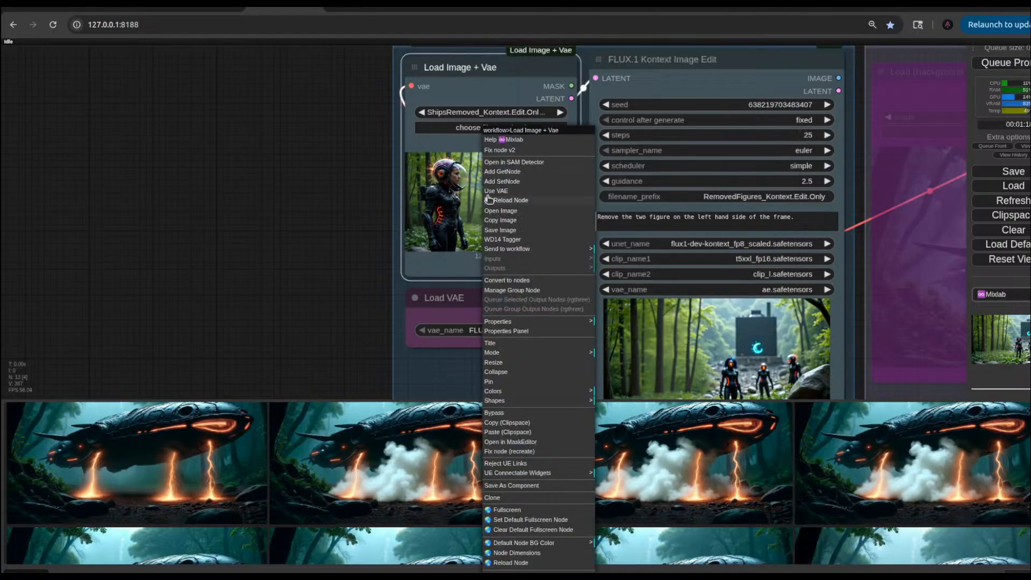
left_click(513, 432)
Step: Reword the edit prompt to "Remove the two figures on the right hand side of the frame." and queue the edit
left_click_drag(331, 301, 304, 251)
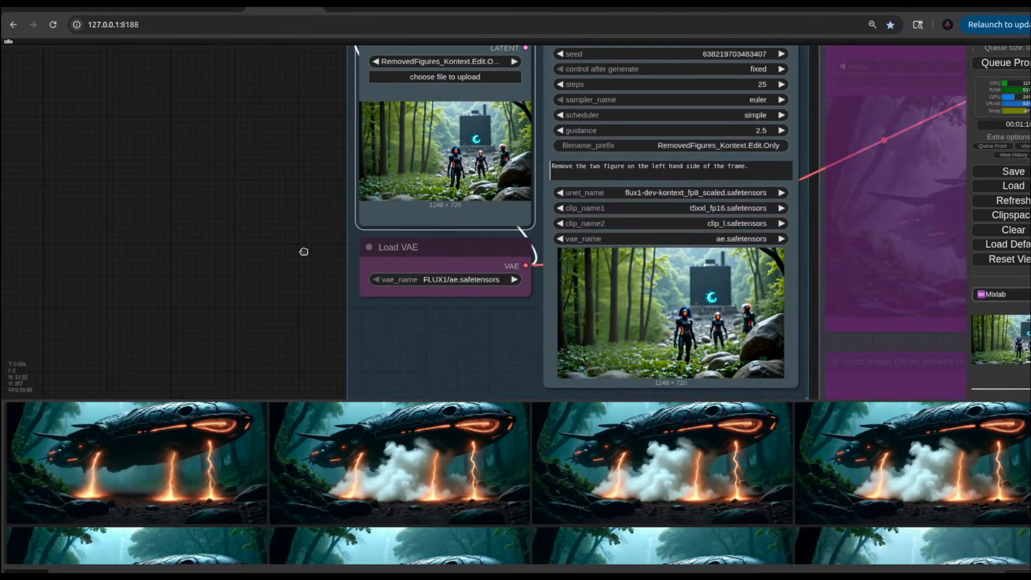
left_click(621, 165)
type("s")
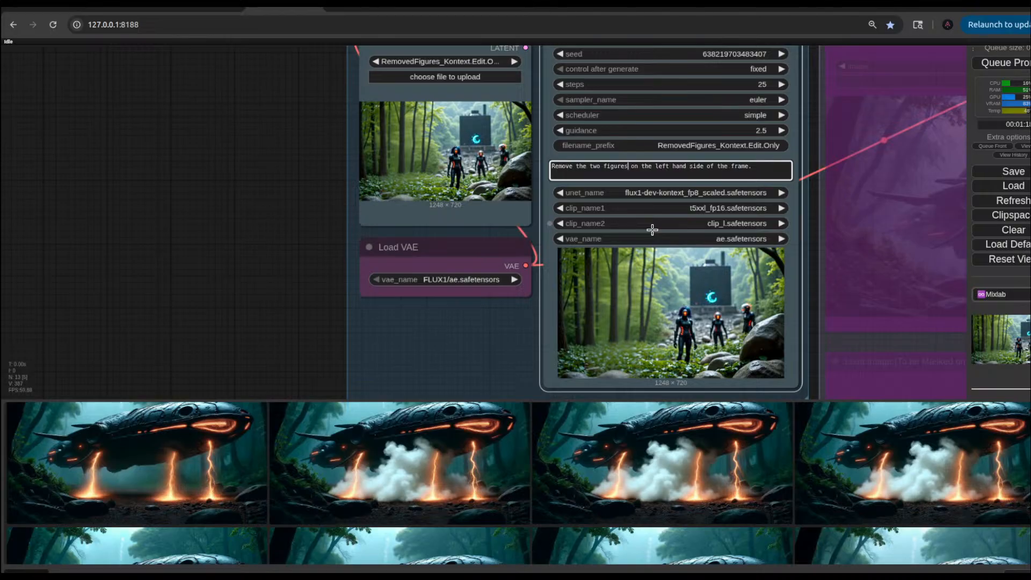
left_click(665, 166)
key("BackSpace")
key("BackSpace")
key("BackSpace")
type("righ")
key("ctrl+Return")
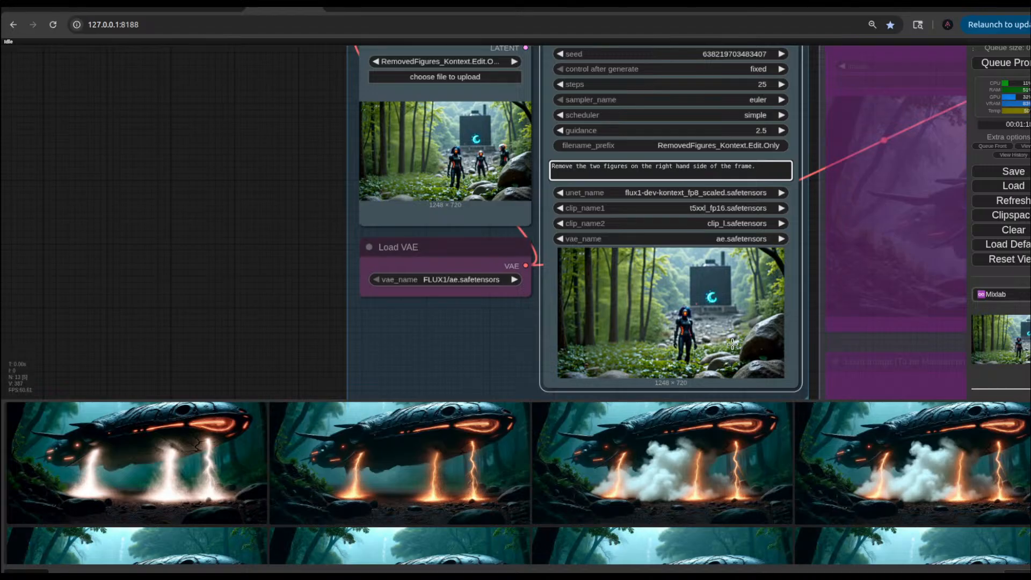
Step: Examine the new FLUX.1 Kontext output up close, checking the remaining figure and the area around it against the source image
scroll(733, 344, "up", 7)
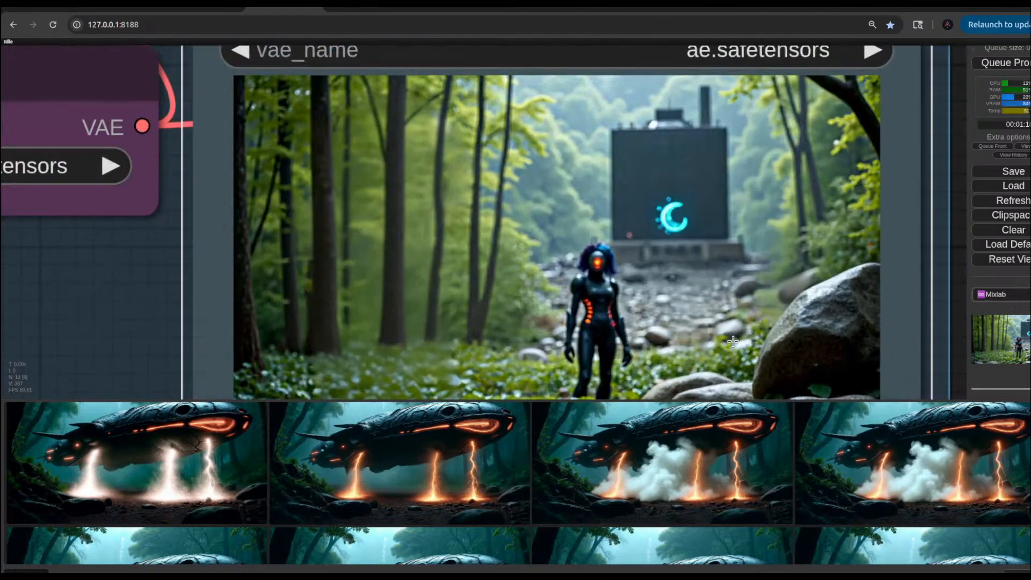
scroll(288, 295, "down", 6)
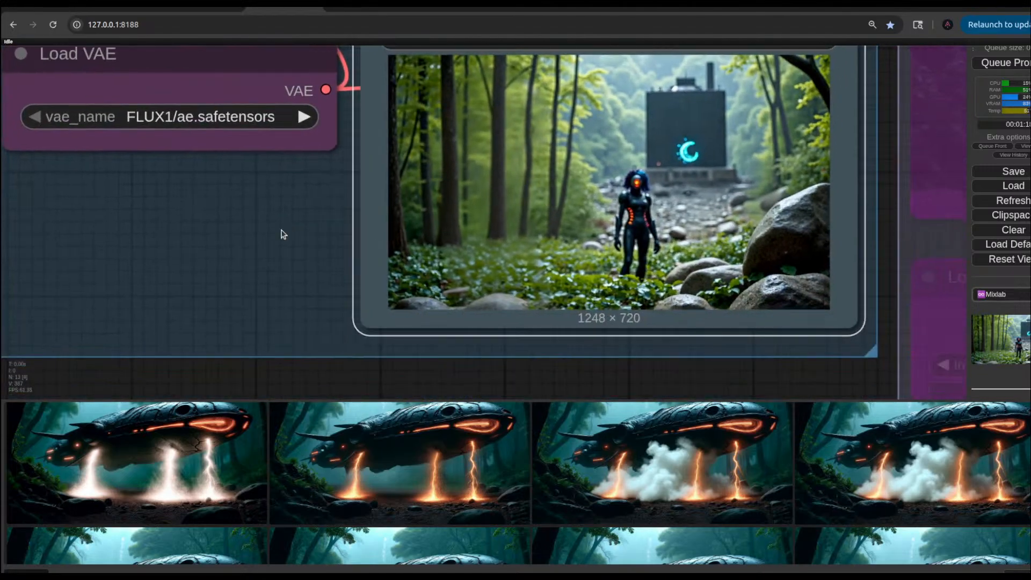
scroll(577, 272, "down", 2)
scroll(569, 328, "up", 4)
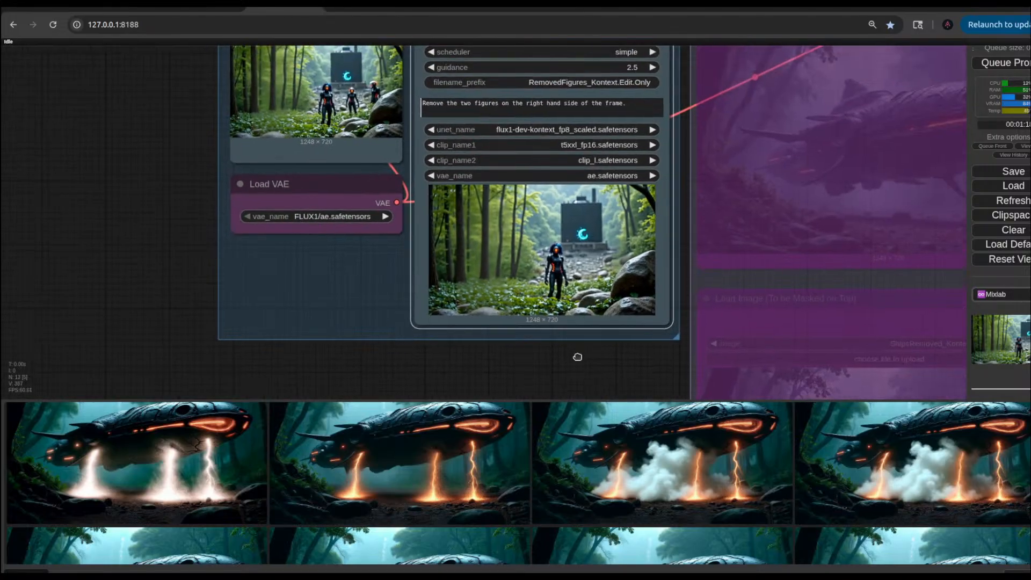
scroll(582, 279, "down", 5)
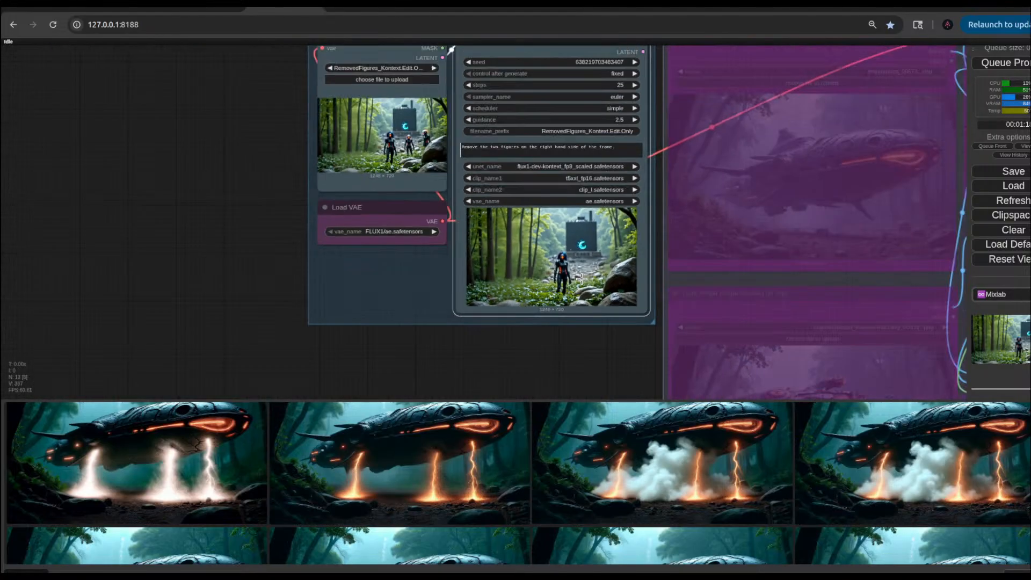
Step: Select all the nodes in the Merge 2 Images group and toggle their bypass state
scroll(553, 350, "down", 4)
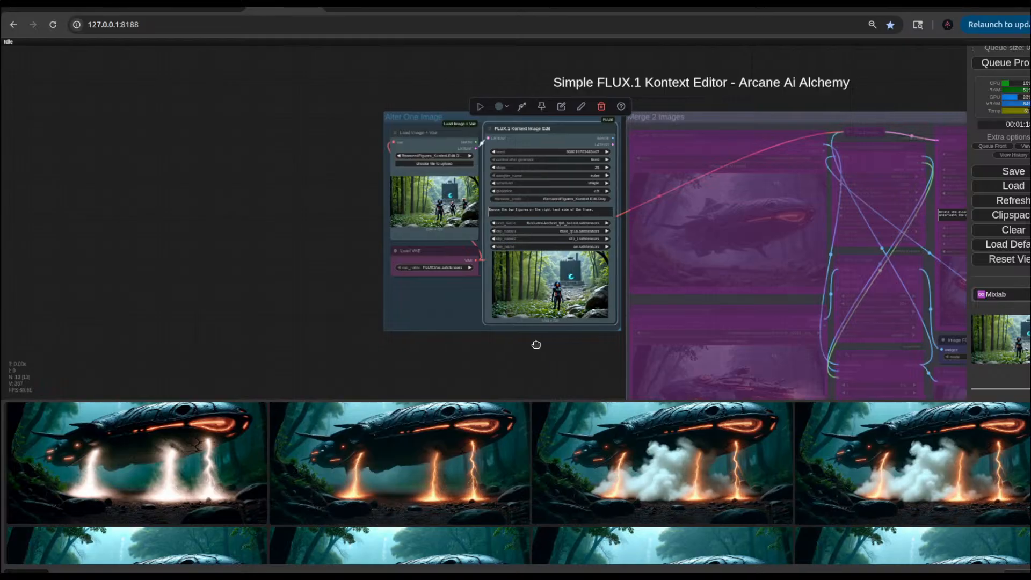
scroll(580, 220, "down", 3)
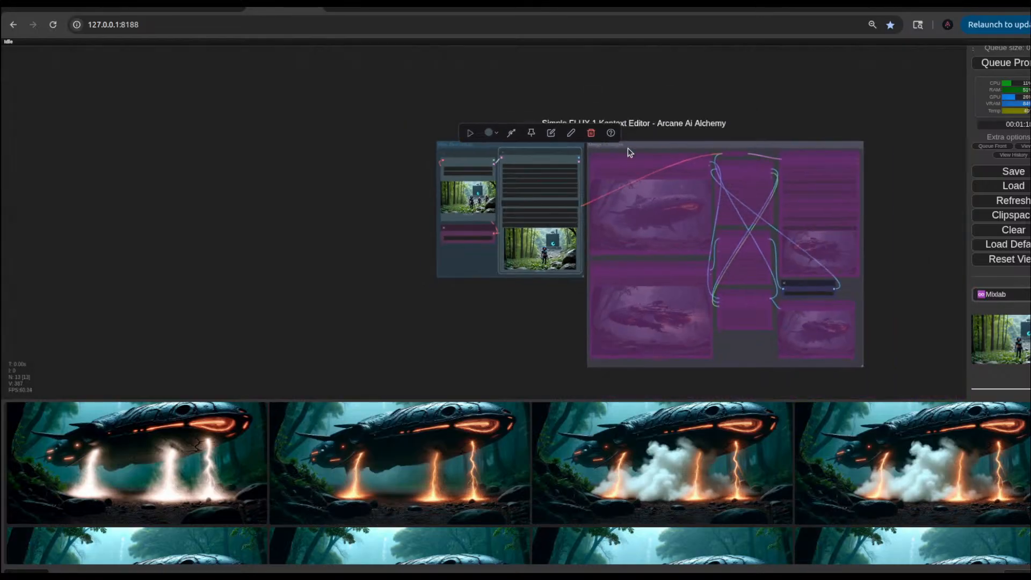
left_click_drag(726, 283, 863, 323)
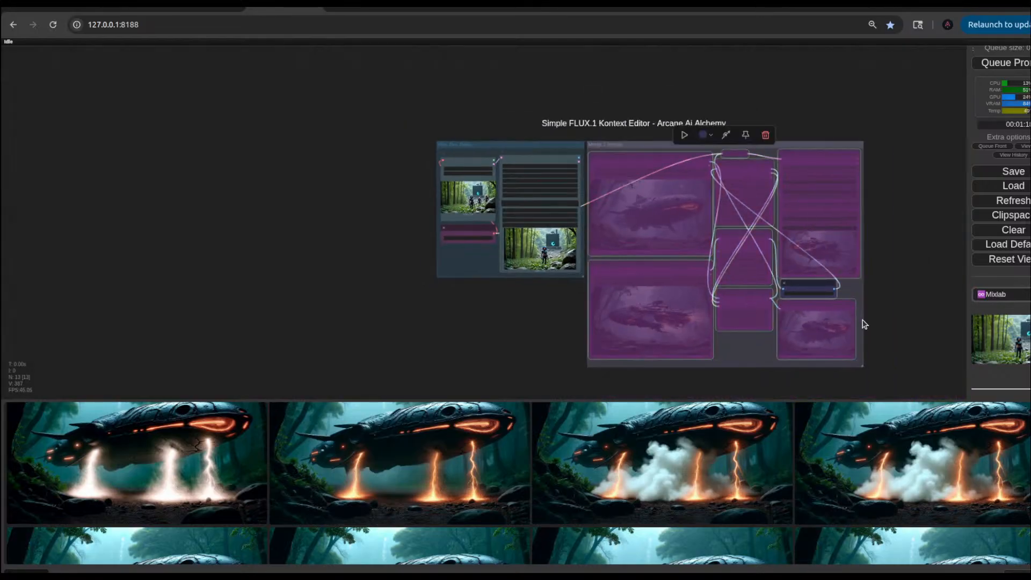
left_click(705, 134)
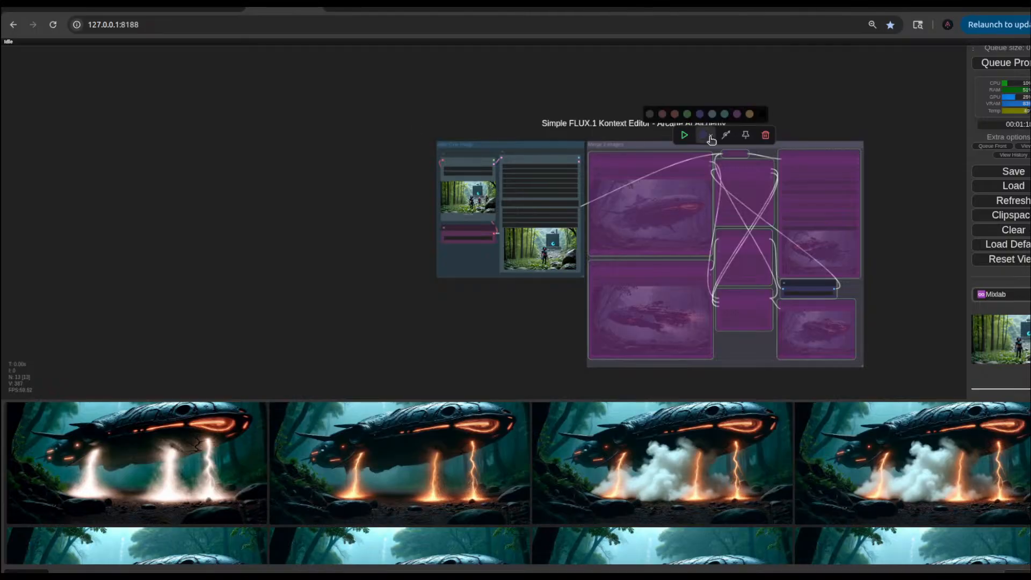
left_click(723, 136)
left_click(539, 318)
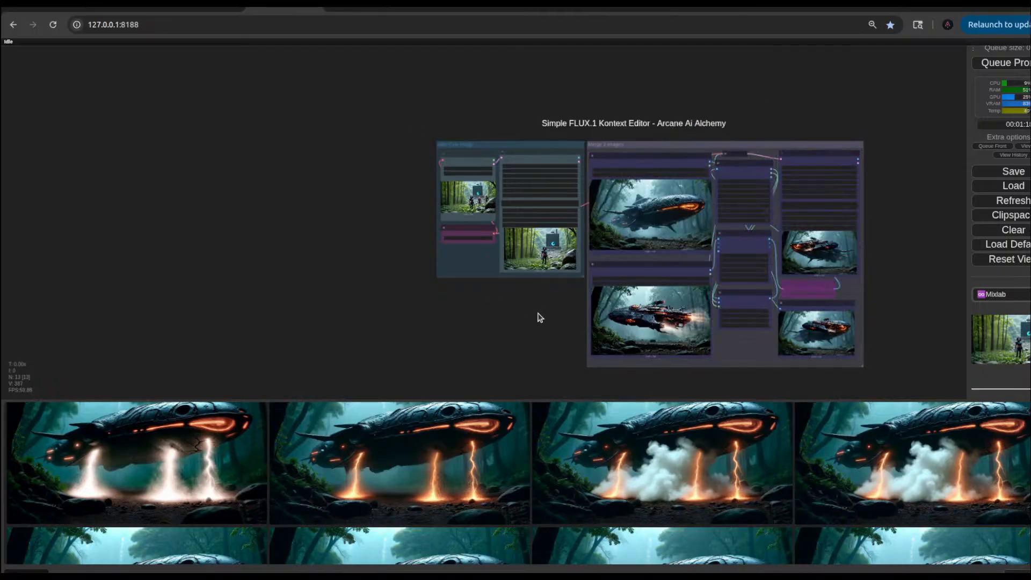
scroll(546, 308, "up", 5)
left_click_drag(546, 307, 421, 292)
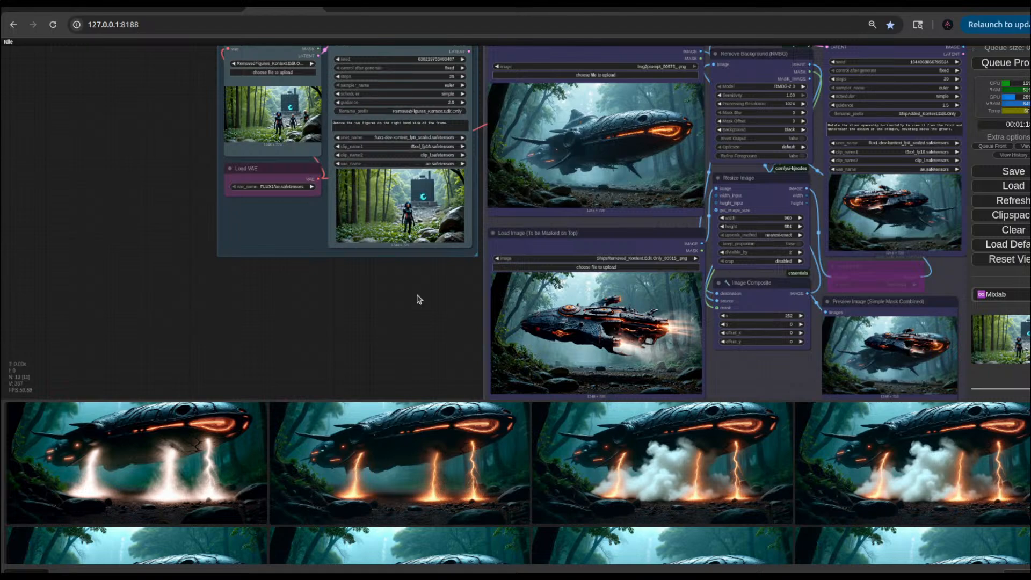
left_click_drag(416, 311, 374, 307)
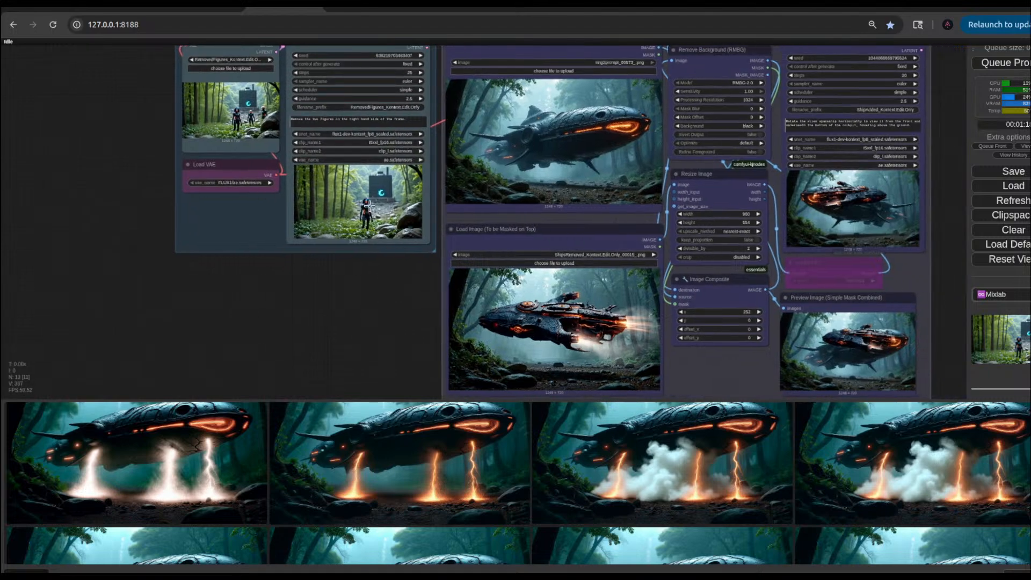
right_click(370, 206)
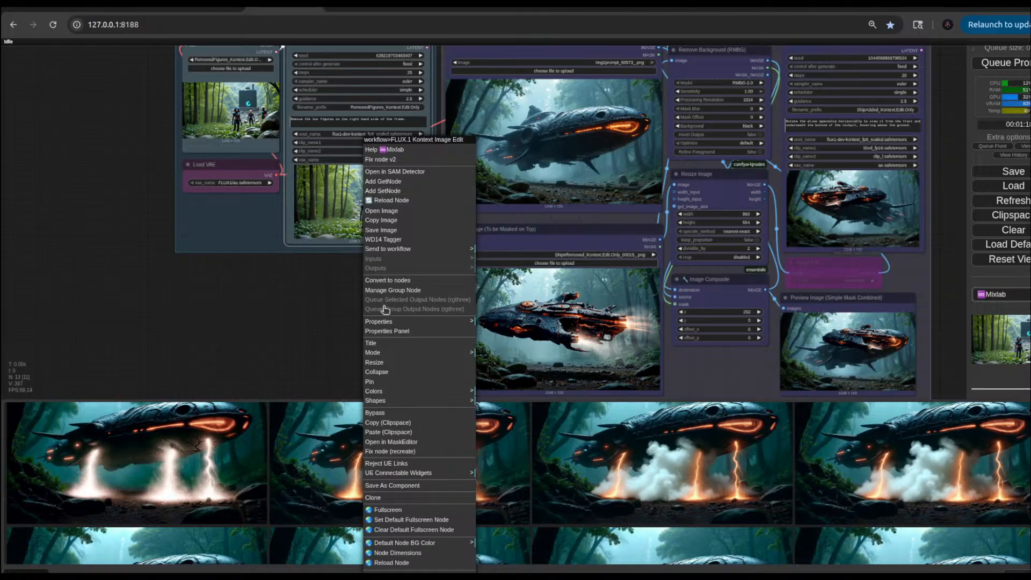
left_click(391, 423)
right_click(552, 180)
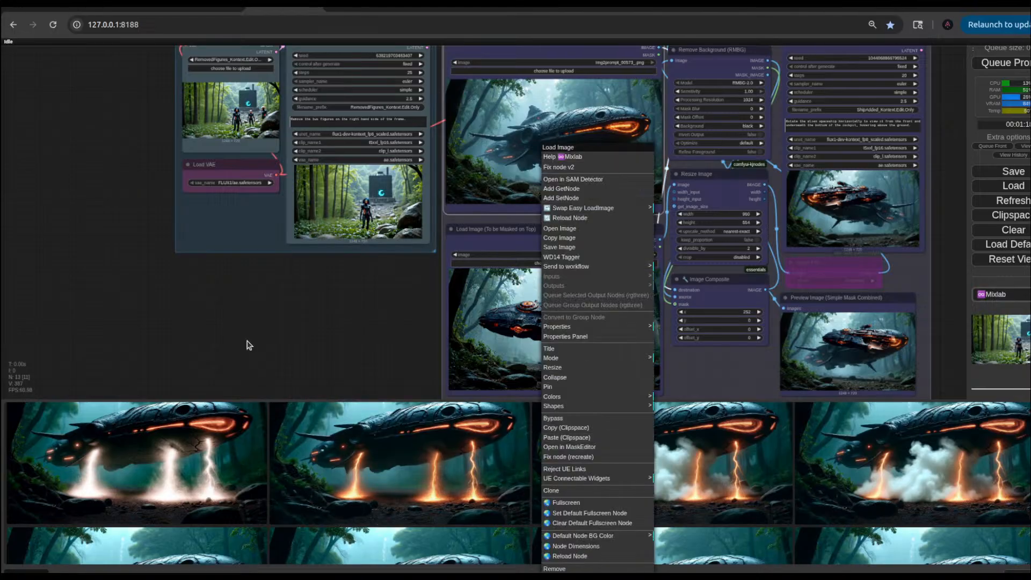
left_click(248, 345)
Step: Load the newest single-figure forest image from the image feed into the upper Load Image node of the Merge 2 Images group
scroll(256, 490, "up", 5)
scroll(256, 491, "up", 3)
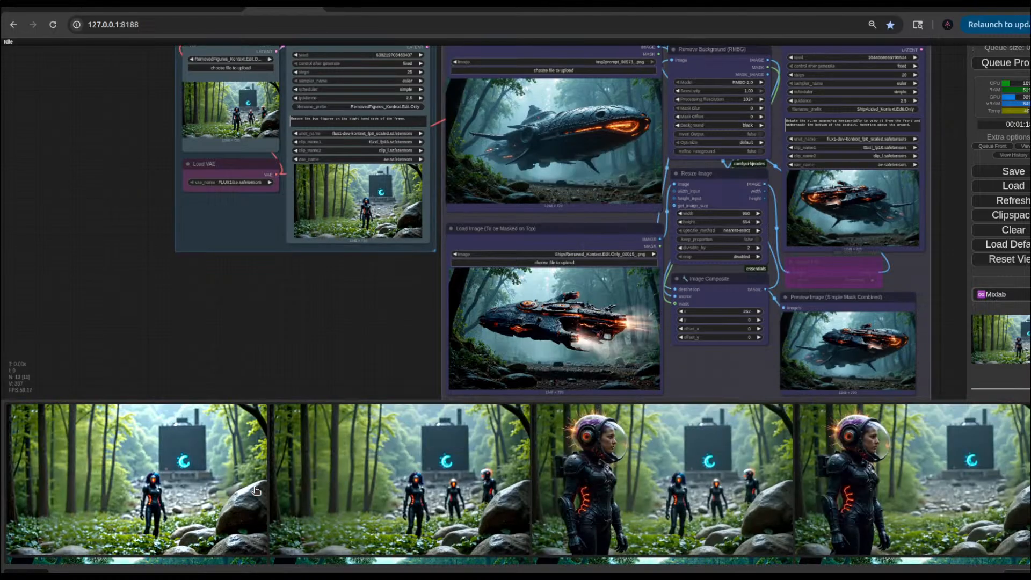
left_click_drag(251, 439, 566, 147)
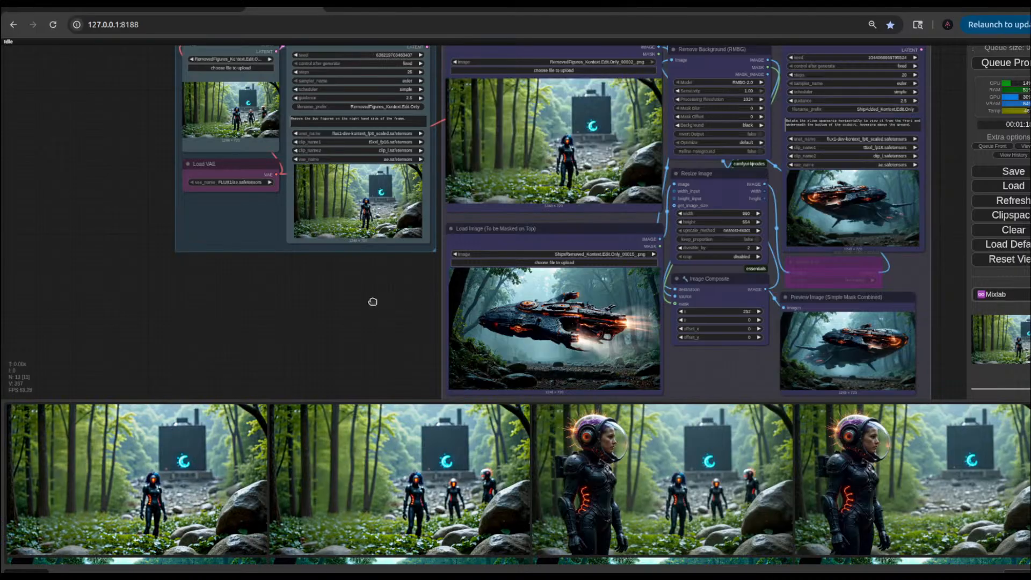
scroll(372, 301, "down", 1)
scroll(365, 312, "down", 1)
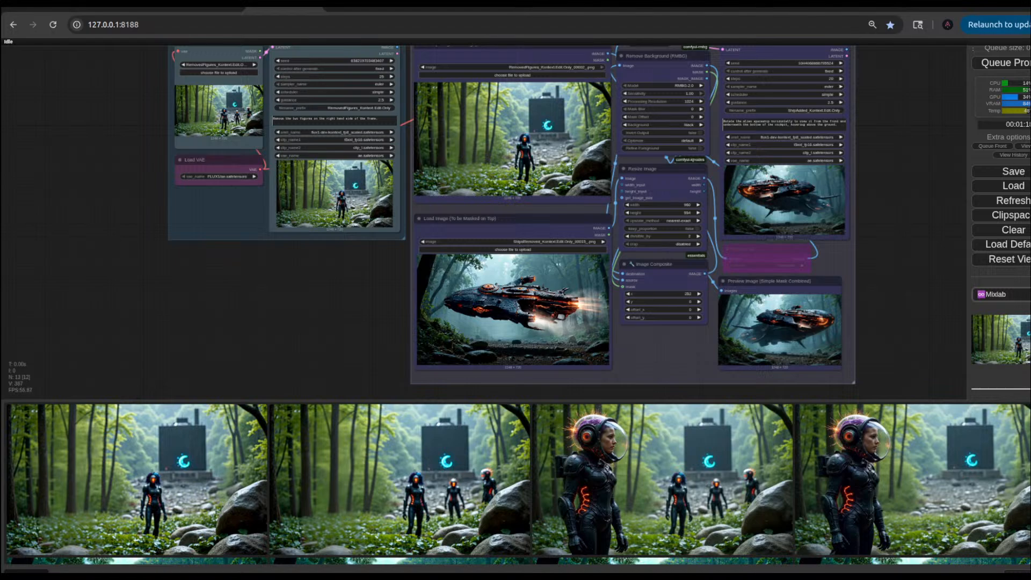
Step: Switch to the image viewer and look through the Img2prompt figure images from Img2prompt_00441_.png forward to Img2prompt_00455_.png
key("alt+Tab")
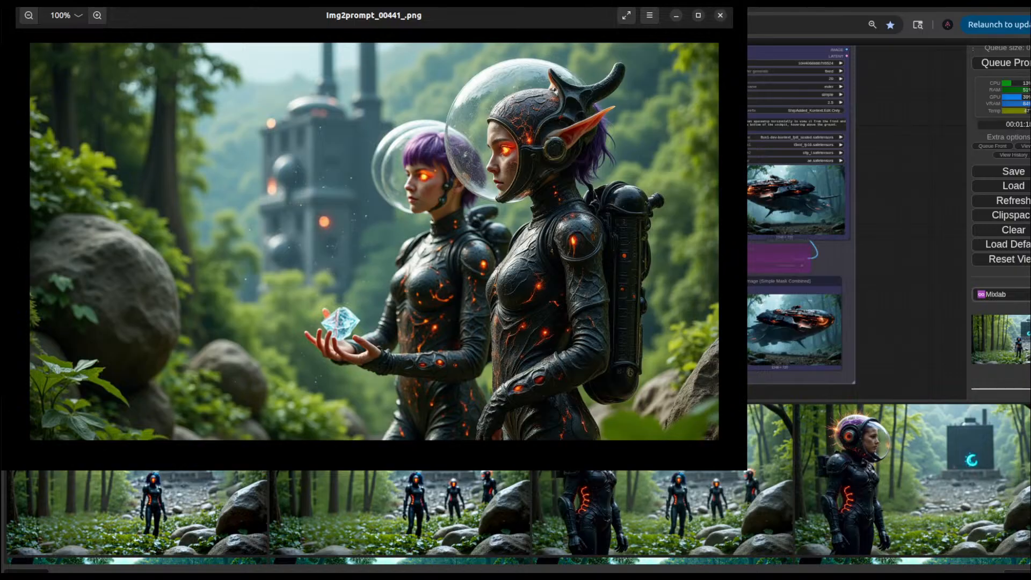
left_click(709, 248)
left_click(713, 243)
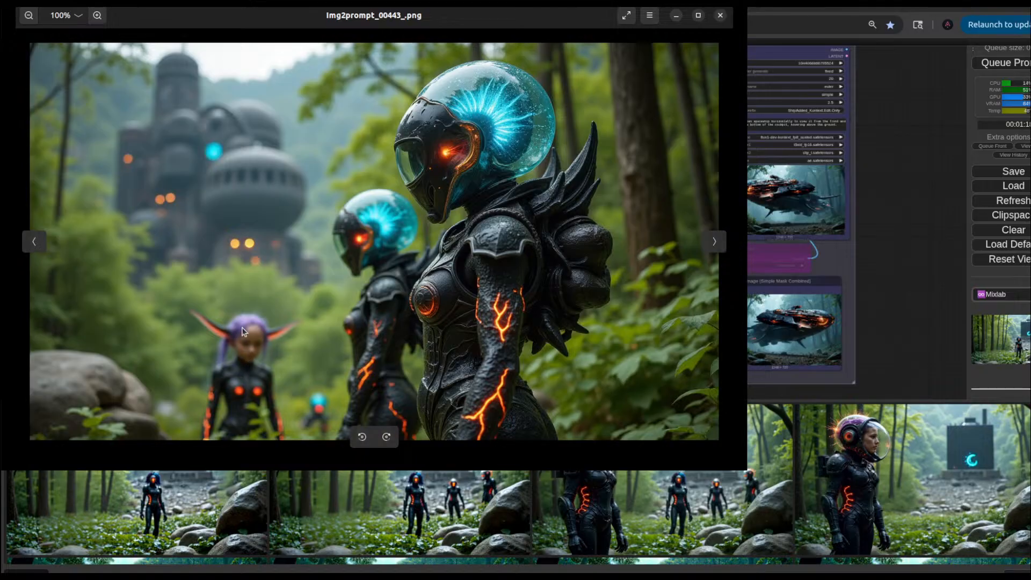
left_click(712, 243)
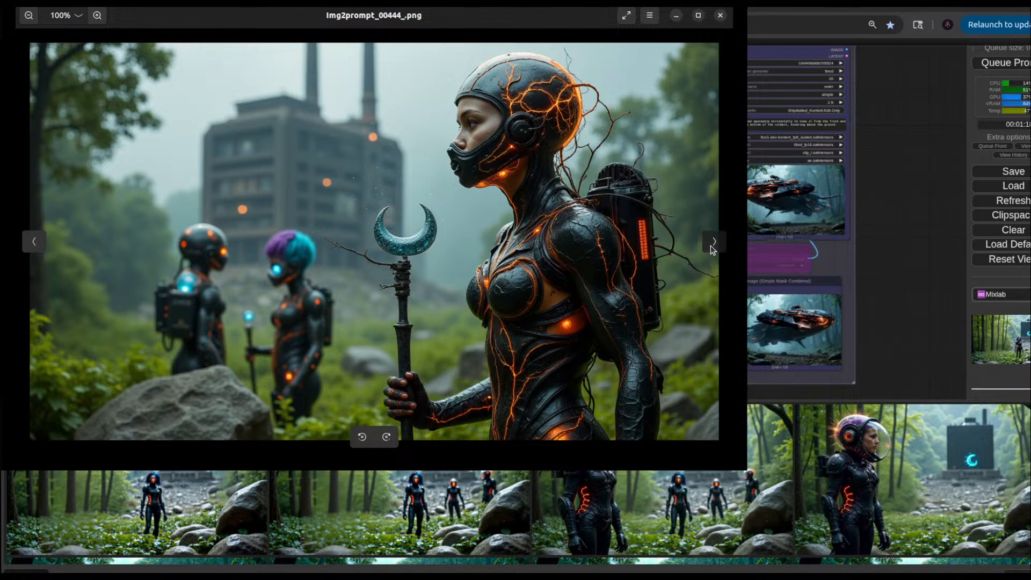
left_click(713, 247)
left_click(713, 245)
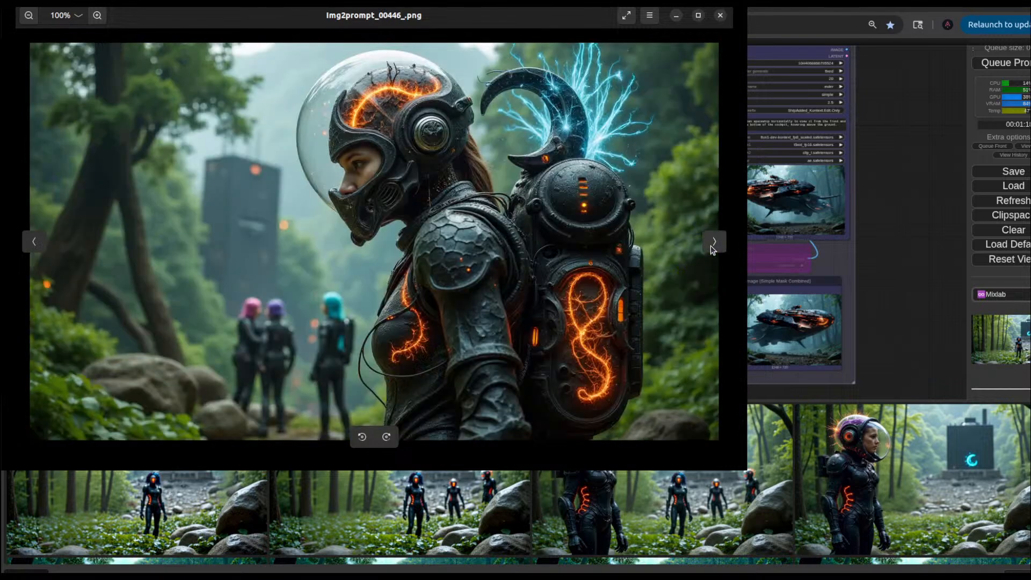
left_click(713, 244)
left_click(712, 245)
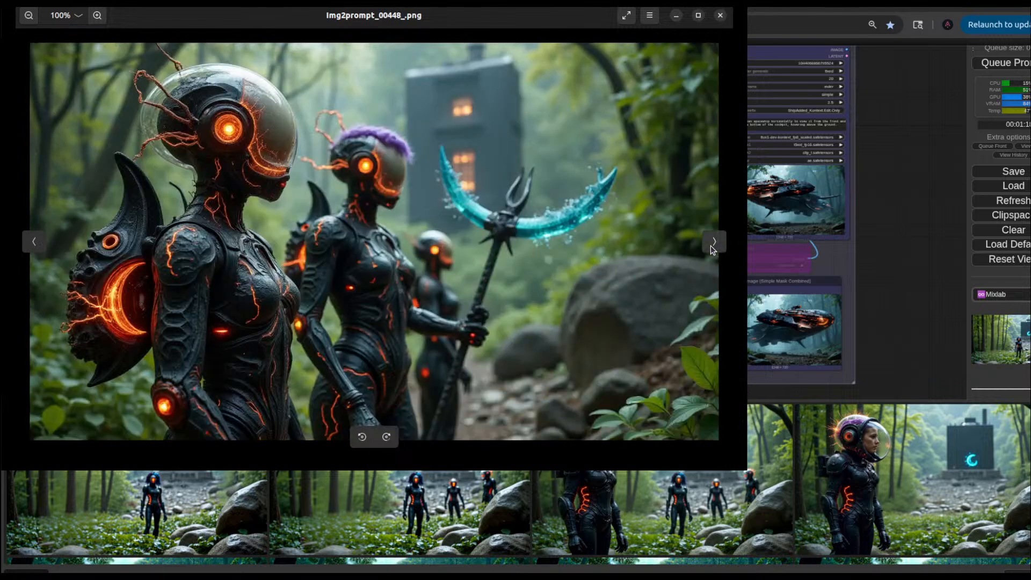
left_click(712, 245)
left_click(711, 245)
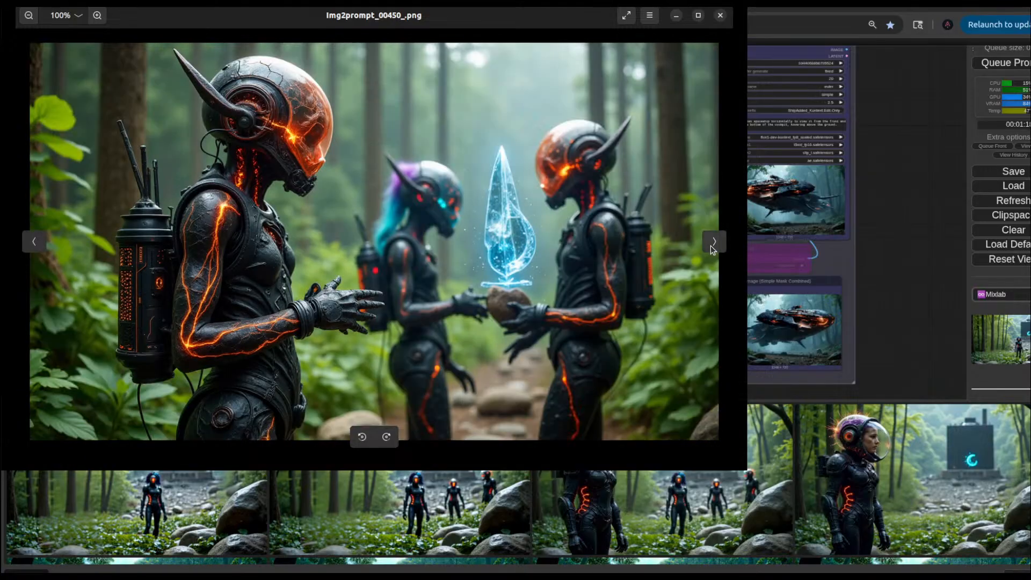
left_click(712, 245)
left_click(712, 245)
left_click(713, 245)
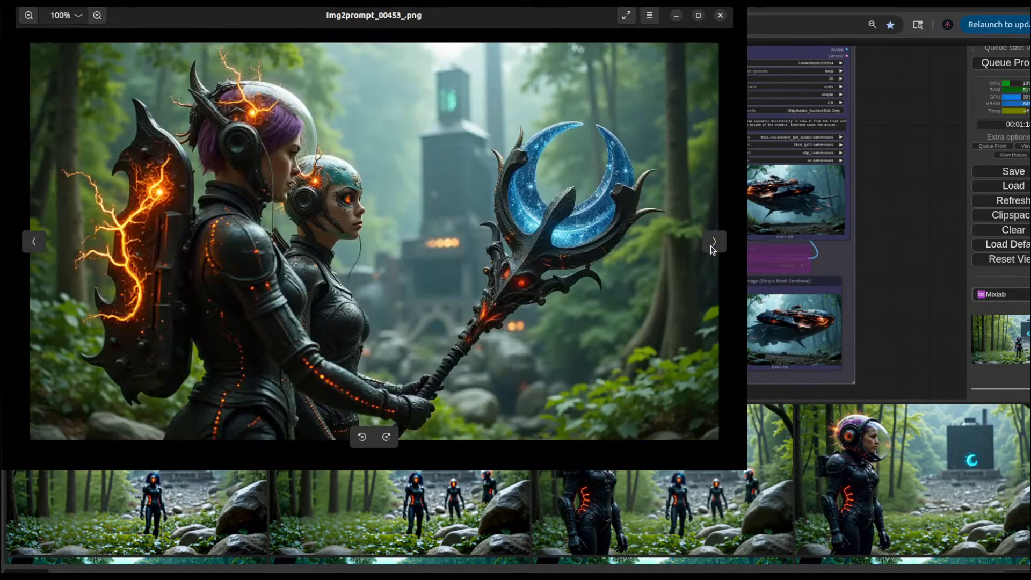
left_click(713, 245)
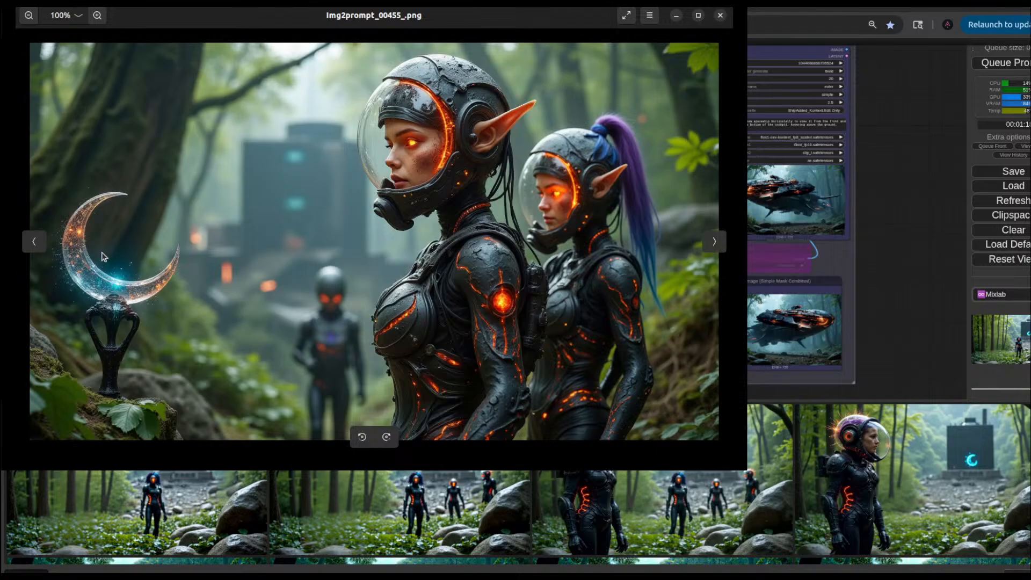
Step: Go back through the viewed figure images to Img2prompt_00443_.png and examine its foreground and background figures
left_click(34, 242)
left_click(34, 241)
left_click(34, 242)
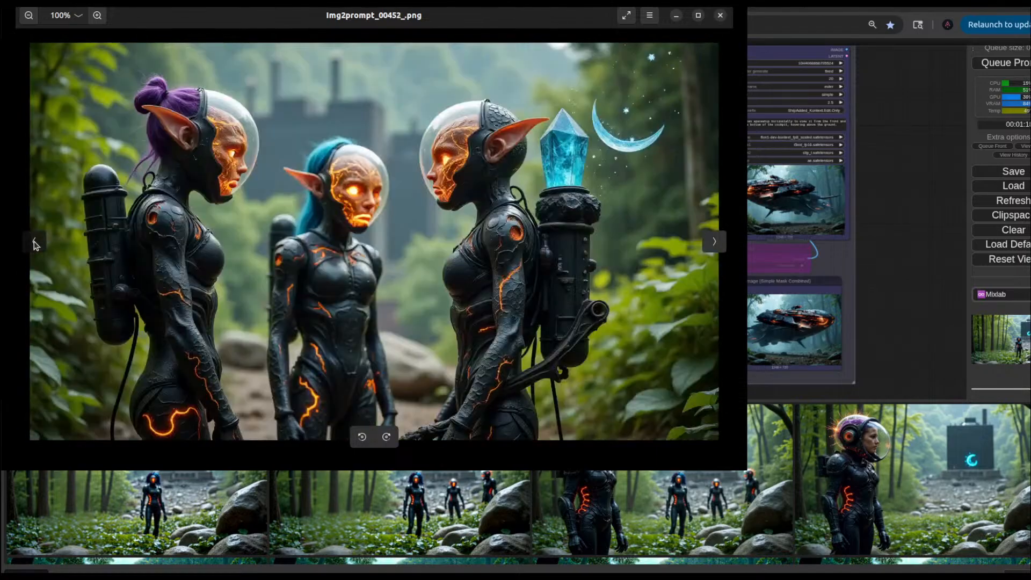
left_click(34, 241)
left_click(33, 241)
left_click(34, 241)
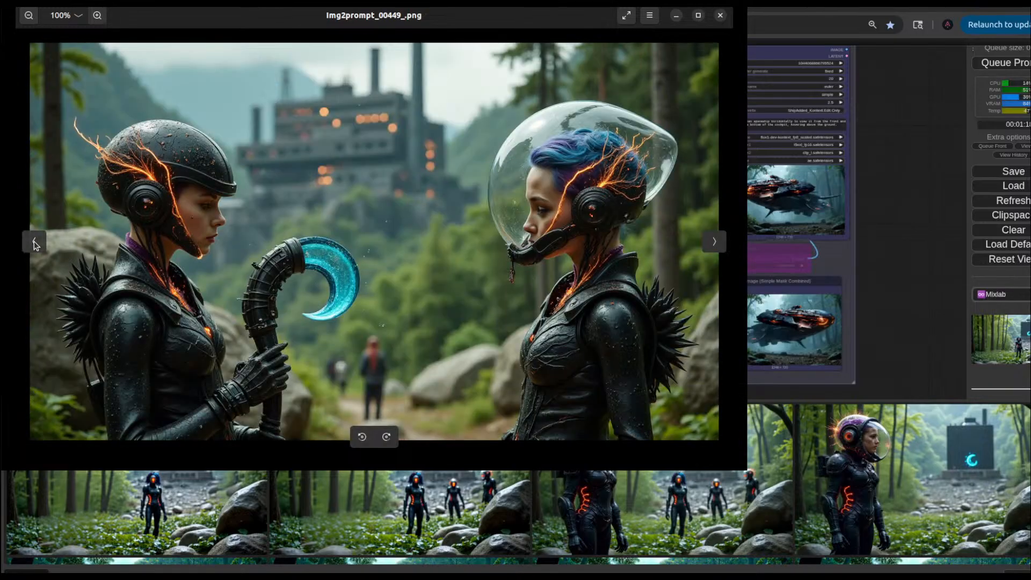
left_click(34, 241)
left_click(34, 241)
left_click(34, 241)
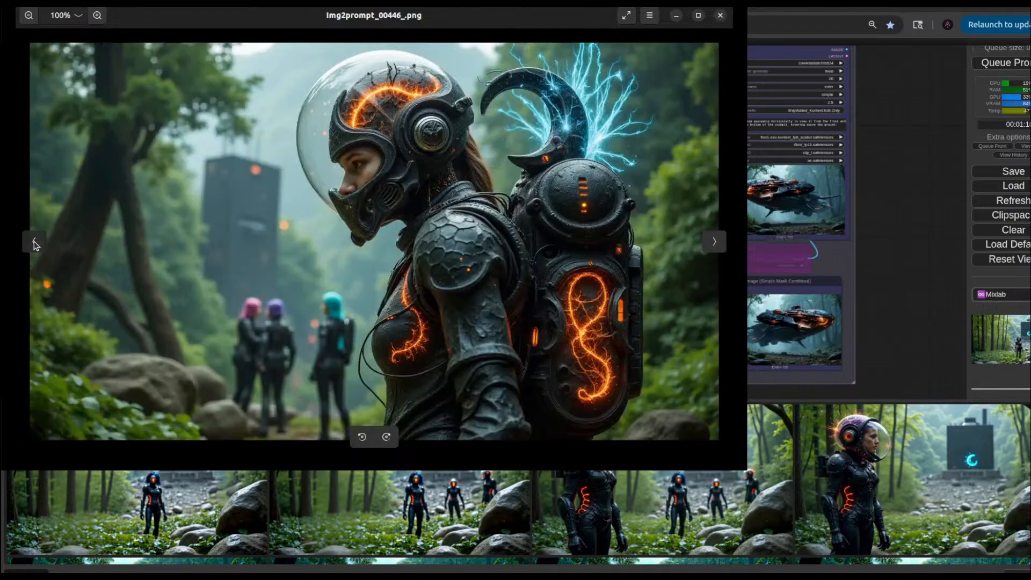
left_click(34, 241)
left_click(33, 241)
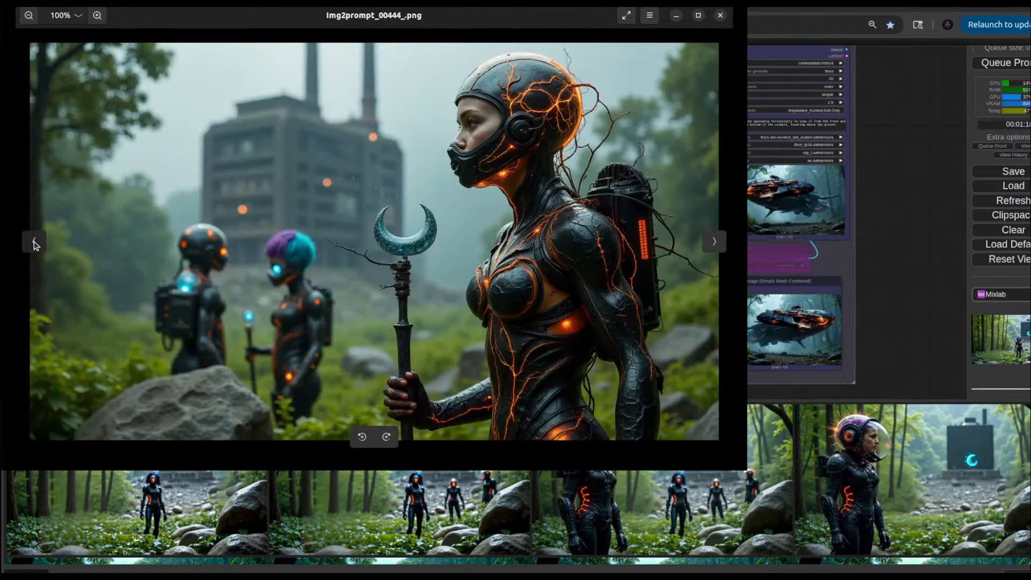
left_click(34, 241)
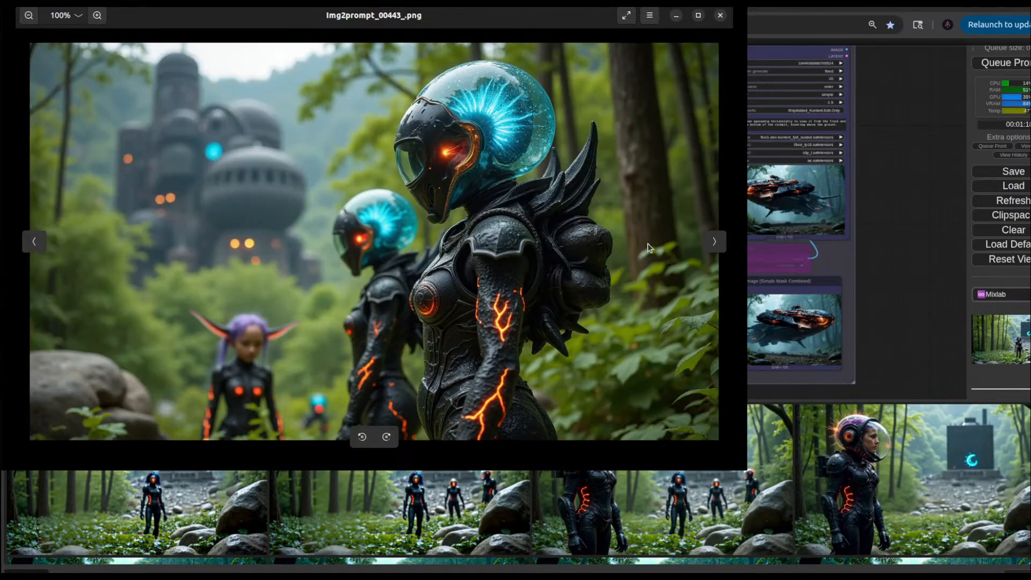
Step: Examine how the figures are posed and framed in each image from Img2prompt_00444_.png through Img2prompt_00459_.png
left_click(714, 242)
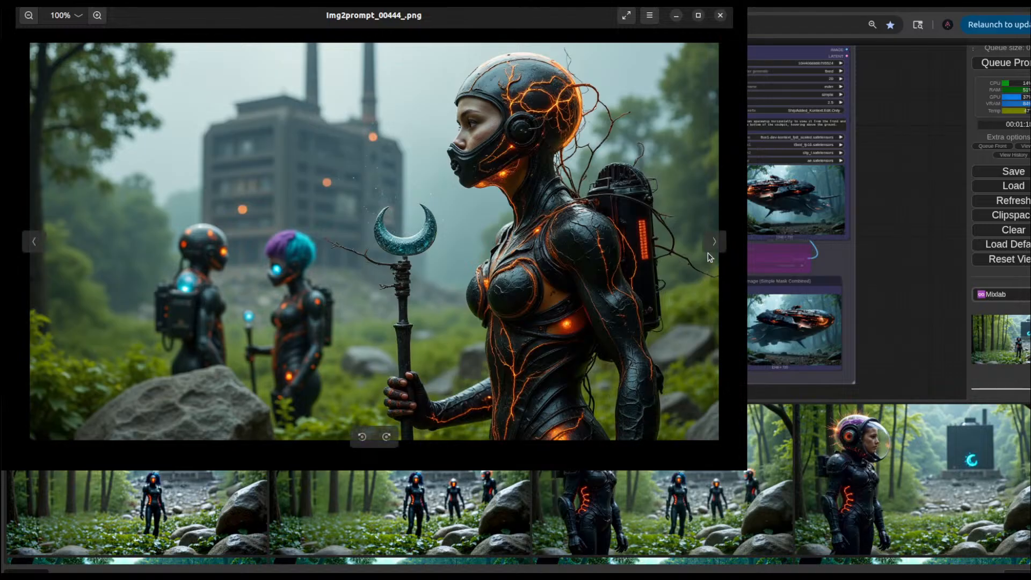
left_click(712, 248)
left_click(712, 248)
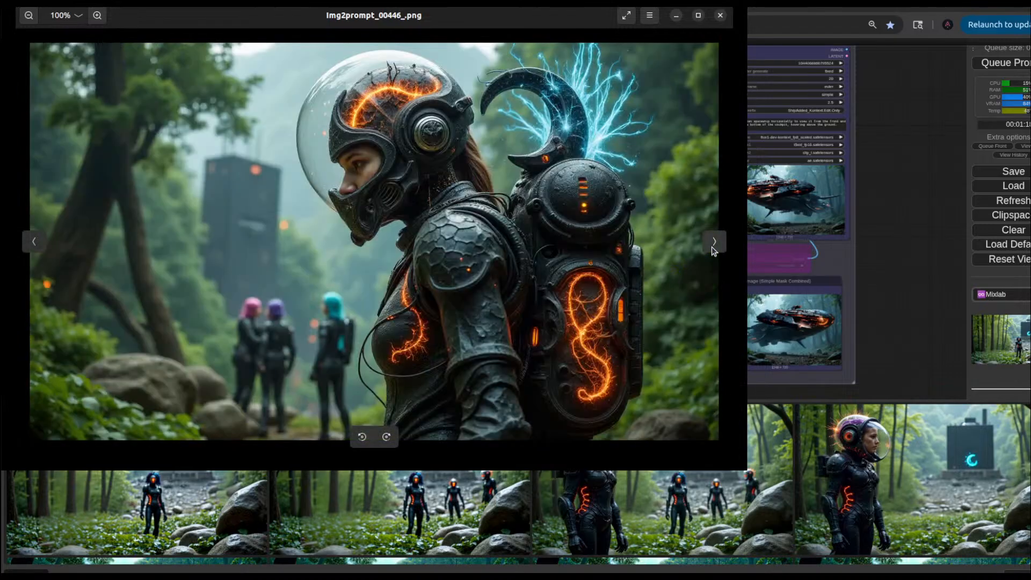
left_click(712, 248)
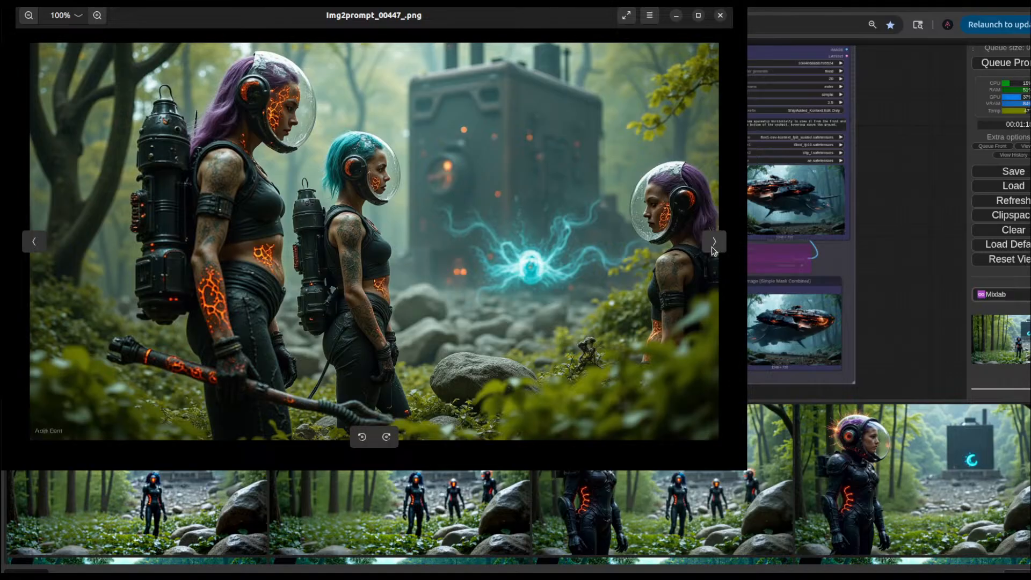
left_click(712, 248)
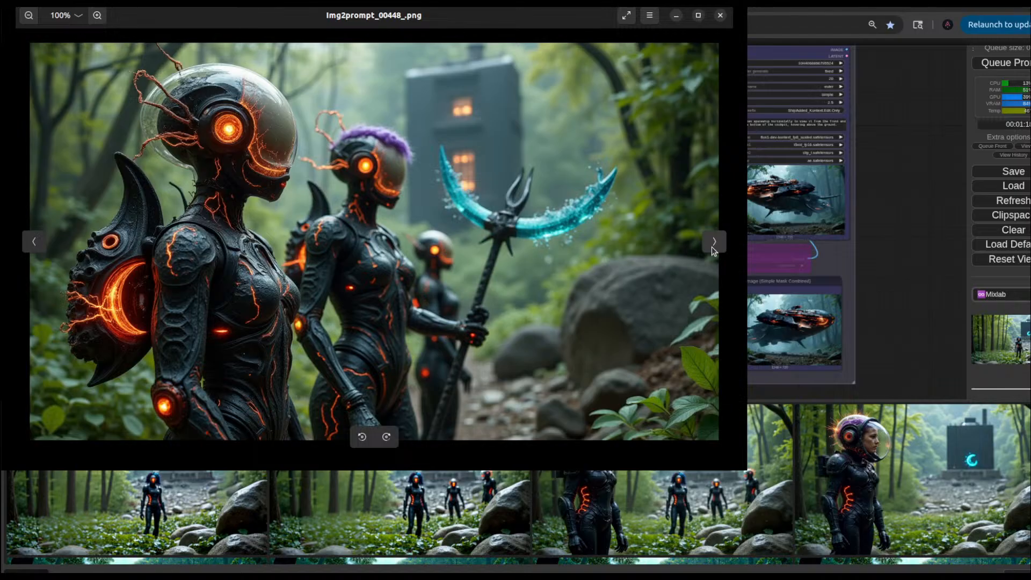
left_click(711, 246)
left_click(711, 247)
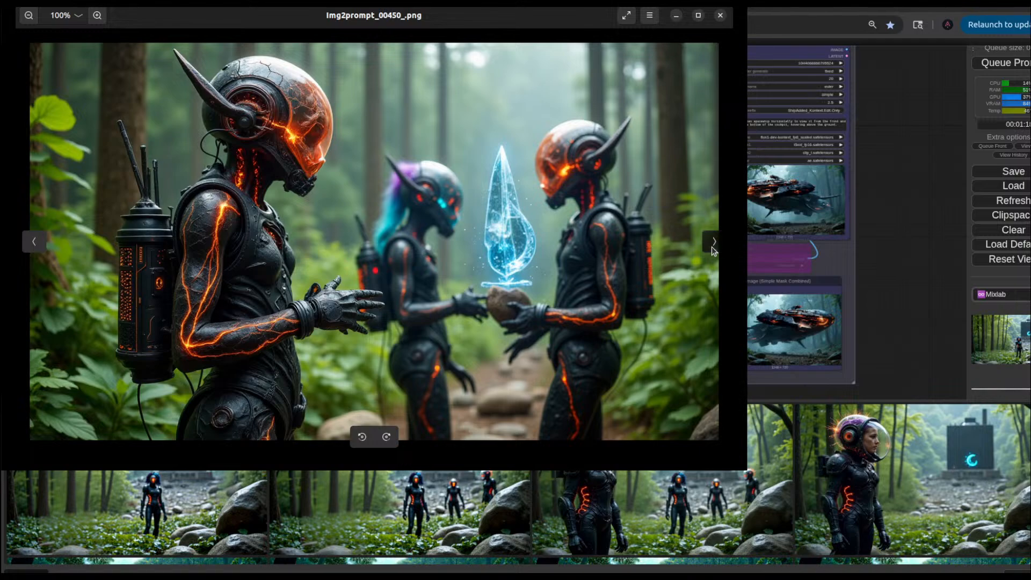
left_click(712, 246)
left_click(712, 246)
left_click(712, 247)
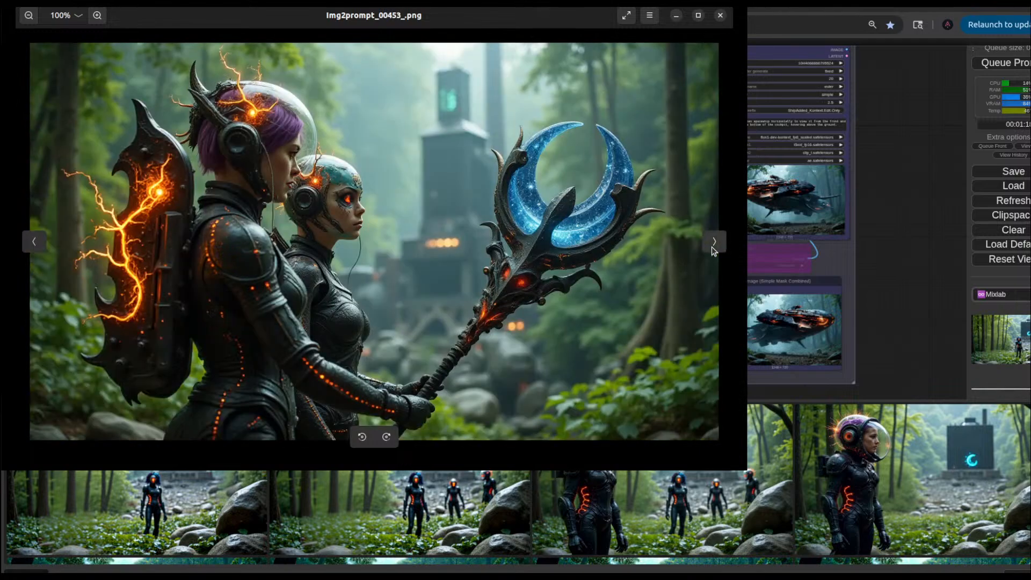
left_click(712, 247)
left_click(712, 247)
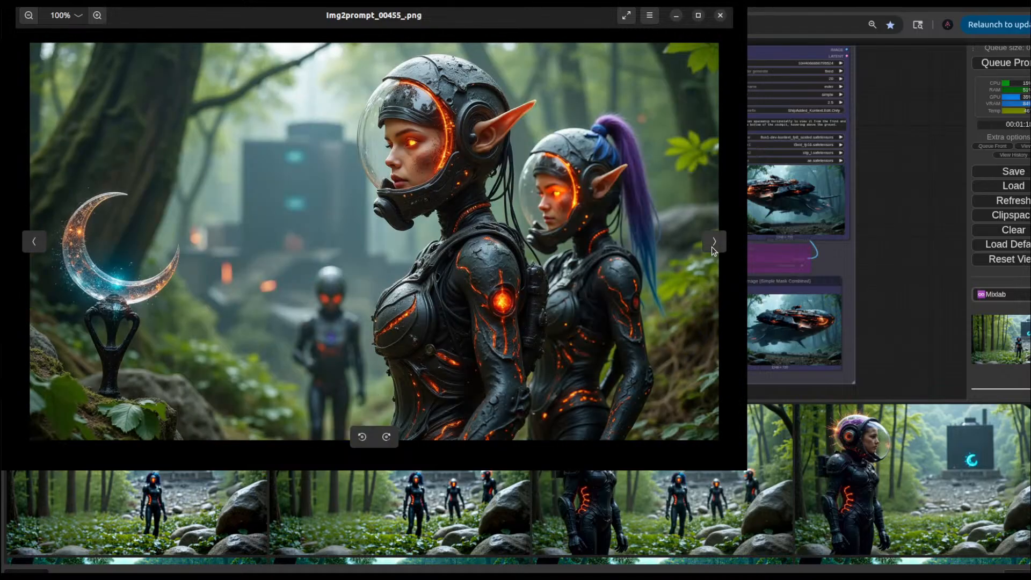
left_click(712, 247)
left_click(712, 247)
left_click(712, 247)
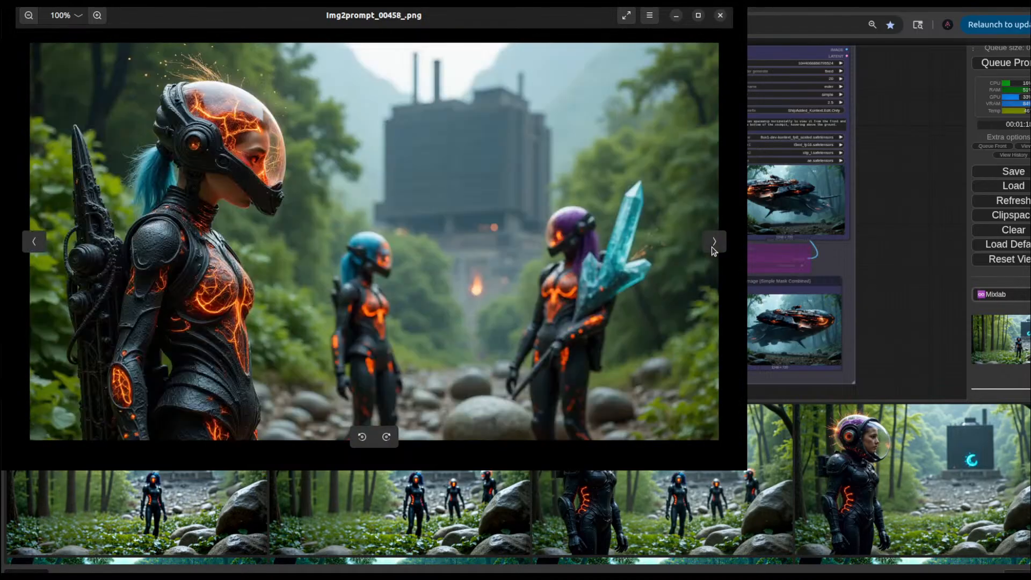
left_click(712, 247)
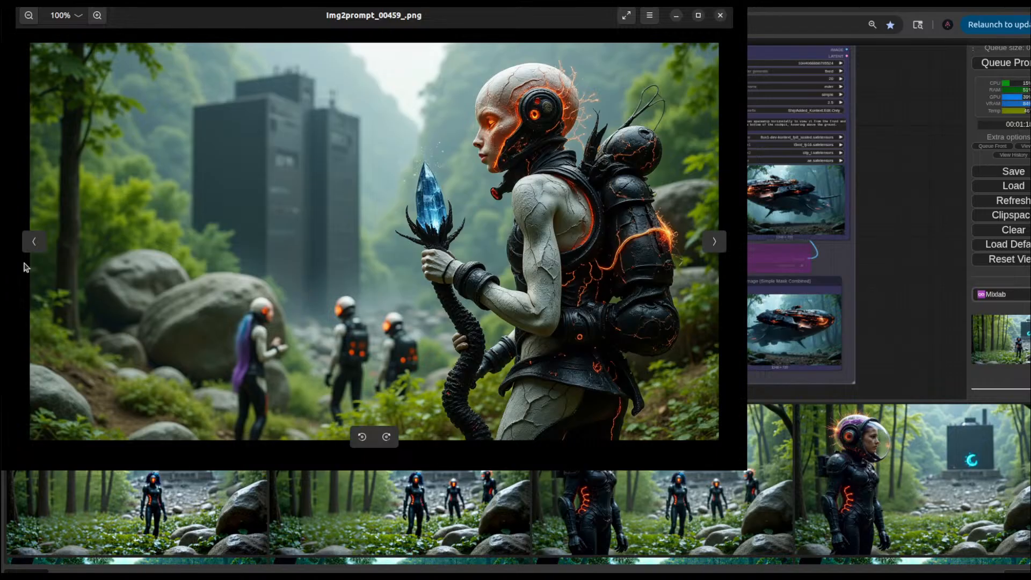
Step: Recheck Img2prompt_00458_.png, and continue through the figure images as far as Img2prompt_00469_.png
left_click(33, 244)
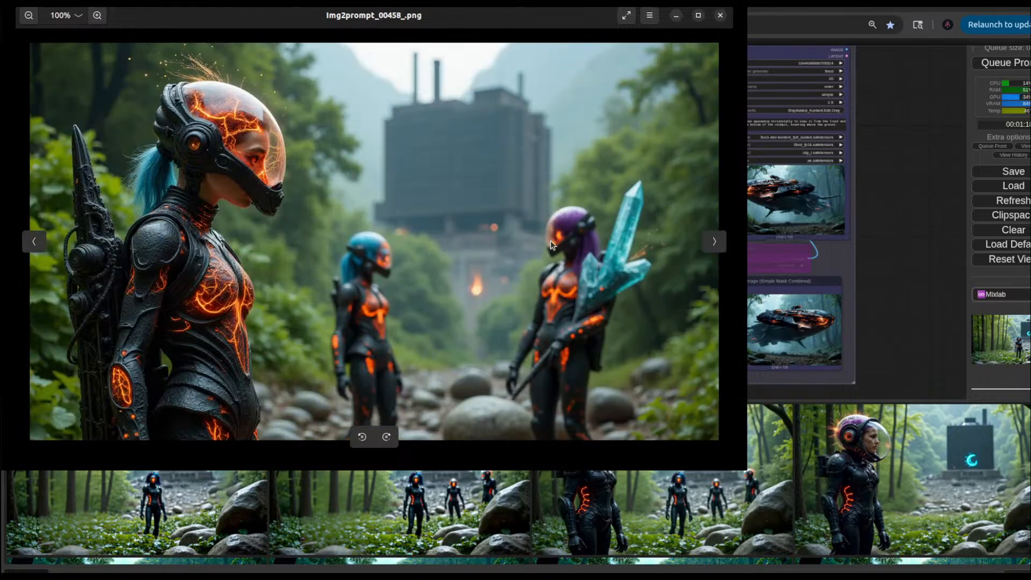
left_click(714, 244)
left_click(715, 244)
left_click(715, 244)
left_click(714, 244)
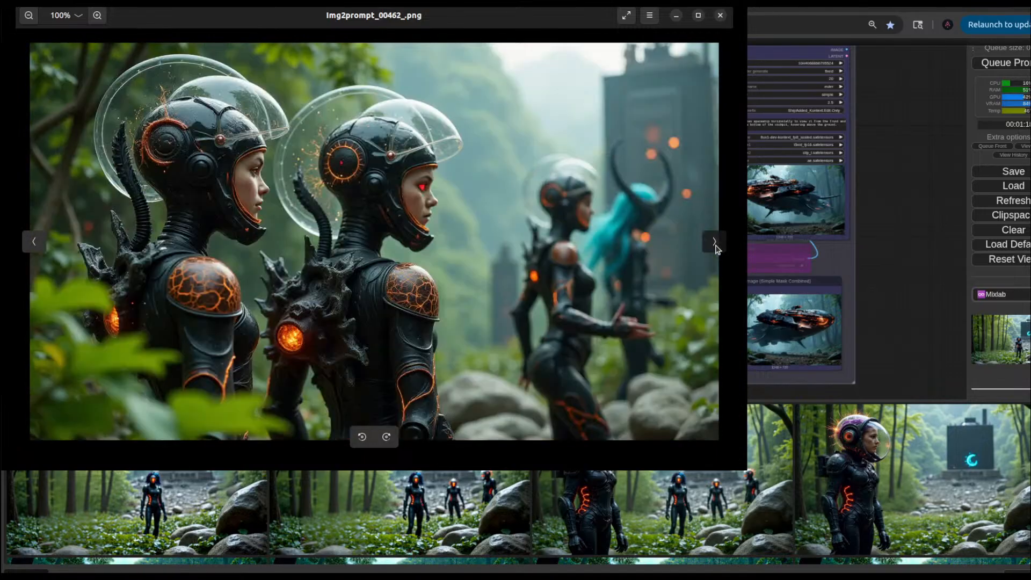
left_click(715, 245)
left_click(714, 244)
left_click(714, 245)
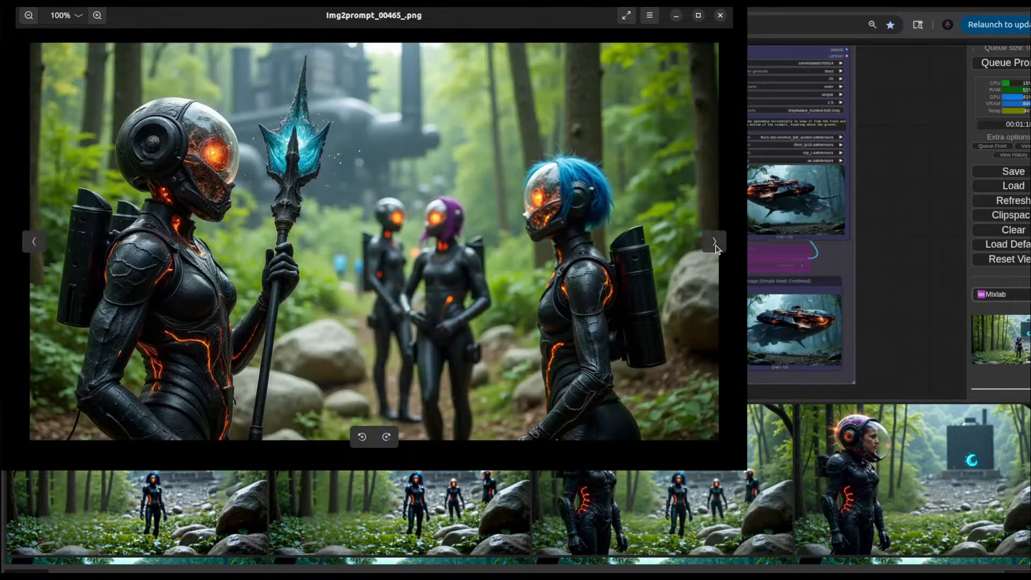
left_click(715, 244)
left_click(714, 244)
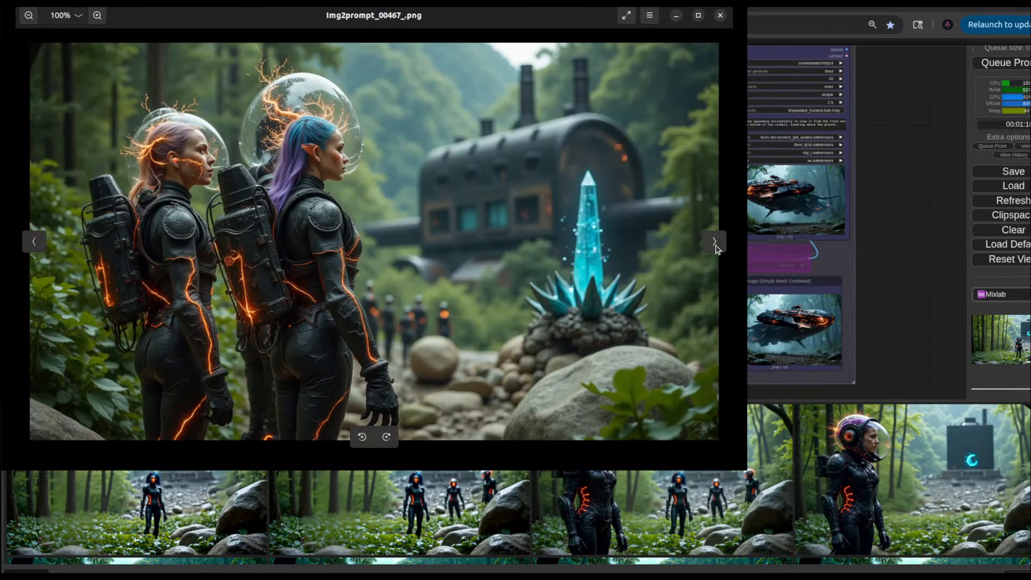
left_click(715, 244)
left_click(714, 244)
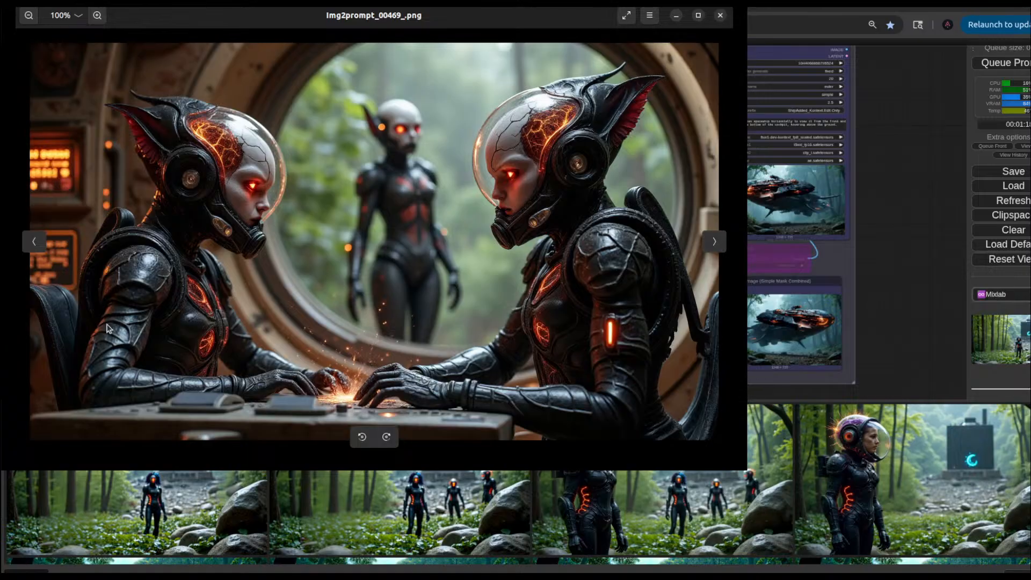
Step: Return to Img2prompt_00462_.png and compare its figures with those in Img2prompt_00463_.png
left_click(38, 243)
left_click(38, 242)
left_click(39, 242)
left_click(38, 242)
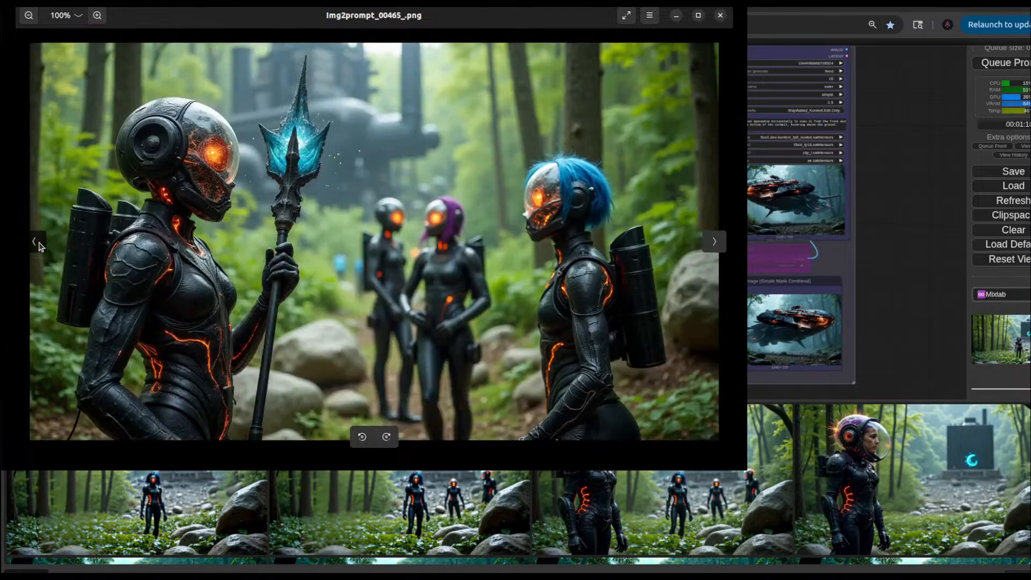
left_click(38, 243)
left_click(38, 242)
left_click(38, 243)
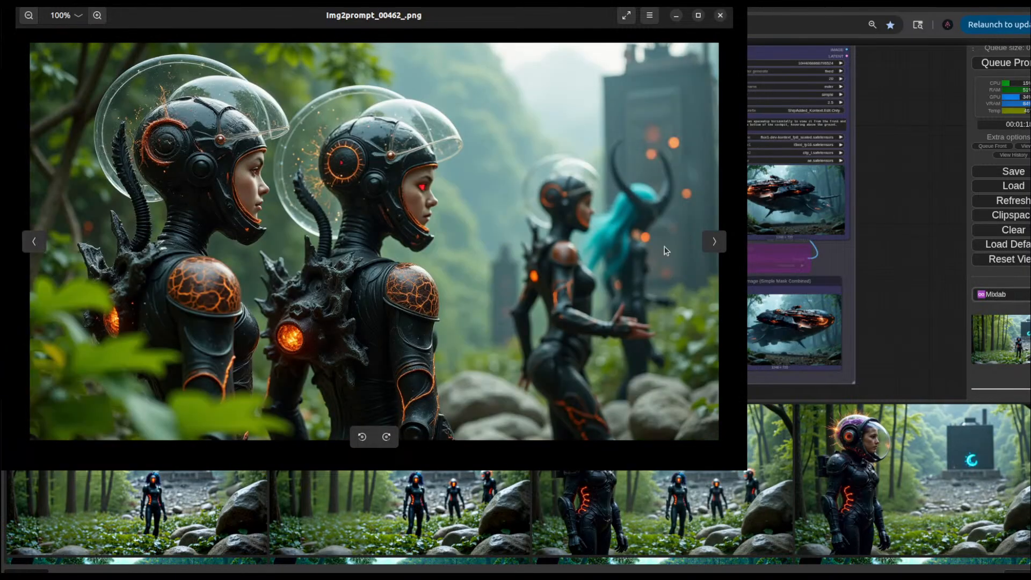
left_click(710, 241)
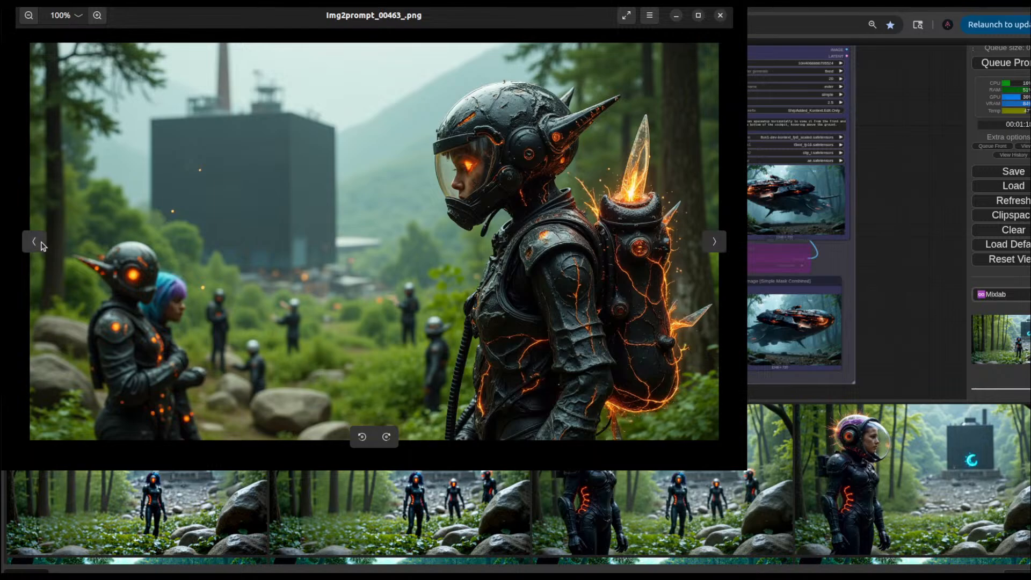
Step: Review the earlier figure images in reverse order, from Img2prompt_00463_.png back to Img2prompt_00441_.png
left_click(42, 245)
left_click(34, 242)
left_click(34, 242)
left_click(34, 242)
left_click(34, 242)
left_click(34, 242)
left_click(34, 242)
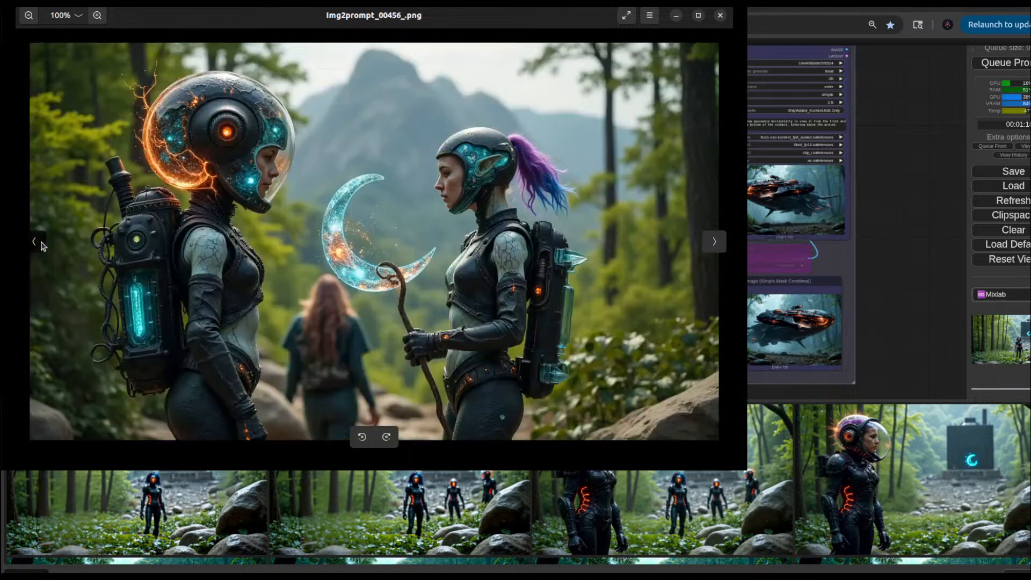
left_click(34, 241)
left_click(42, 245)
left_click(42, 245)
left_click(42, 245)
left_click(41, 245)
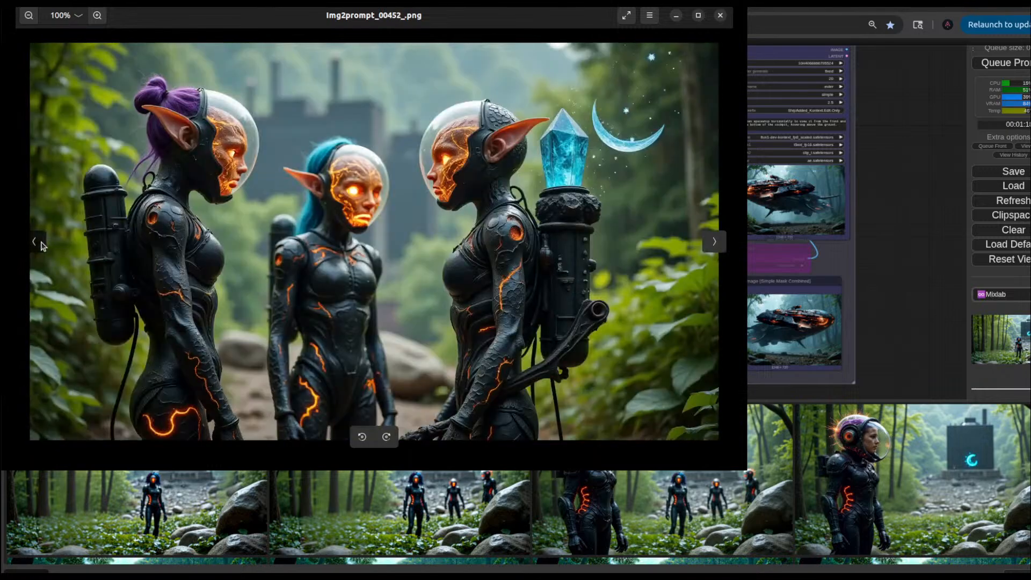
left_click(42, 245)
left_click(42, 245)
left_click(42, 245)
left_click(42, 245)
left_click(42, 245)
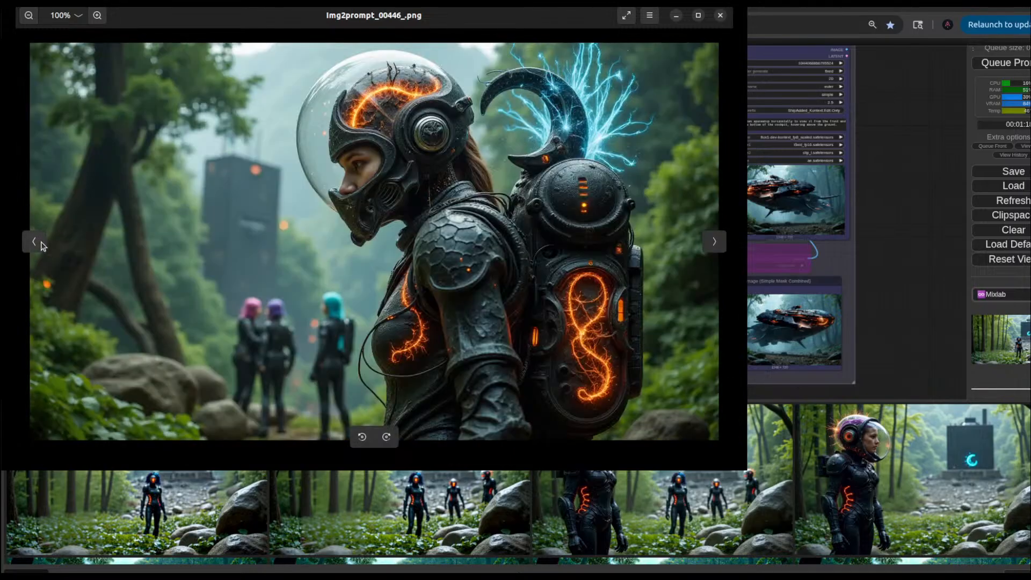
left_click(42, 245)
left_click(42, 245)
left_click(42, 245)
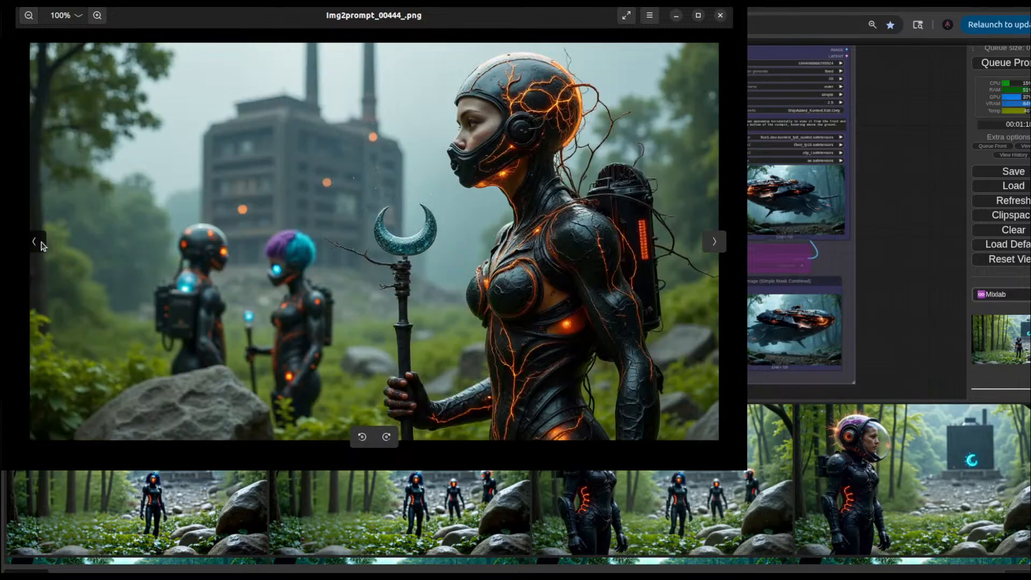
left_click(42, 245)
left_click(41, 242)
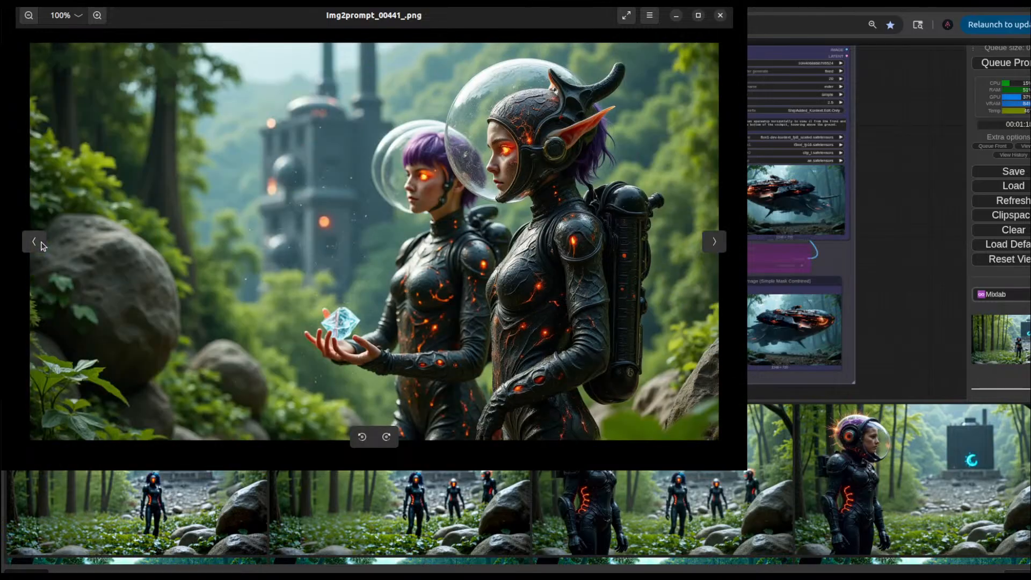
Step: Examine the figure groupings in the earlier images, going back from Img2prompt_00441_.png to Img2prompt_00429_.png
left_click(41, 243)
left_click(42, 242)
left_click(42, 245)
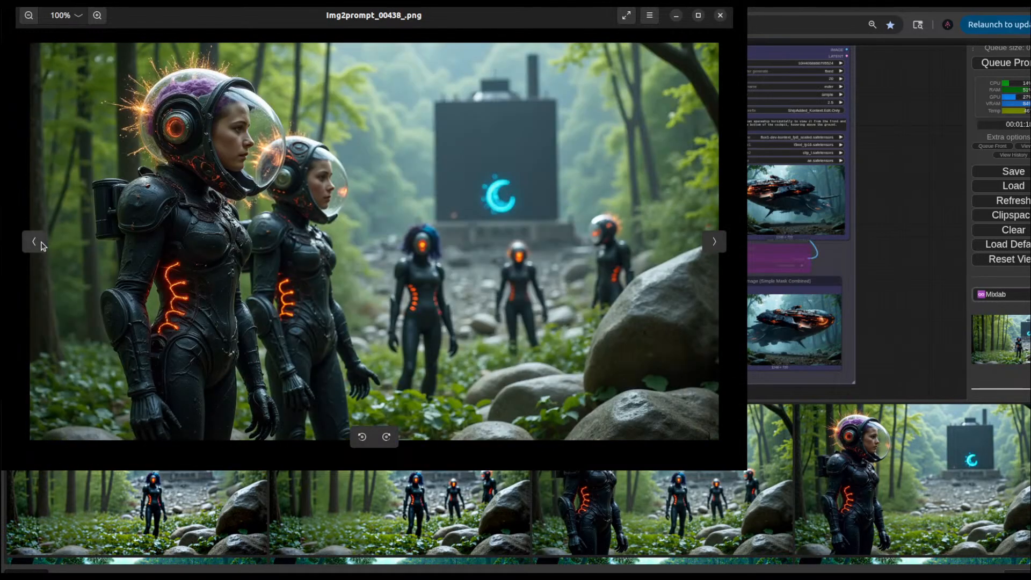
left_click(42, 246)
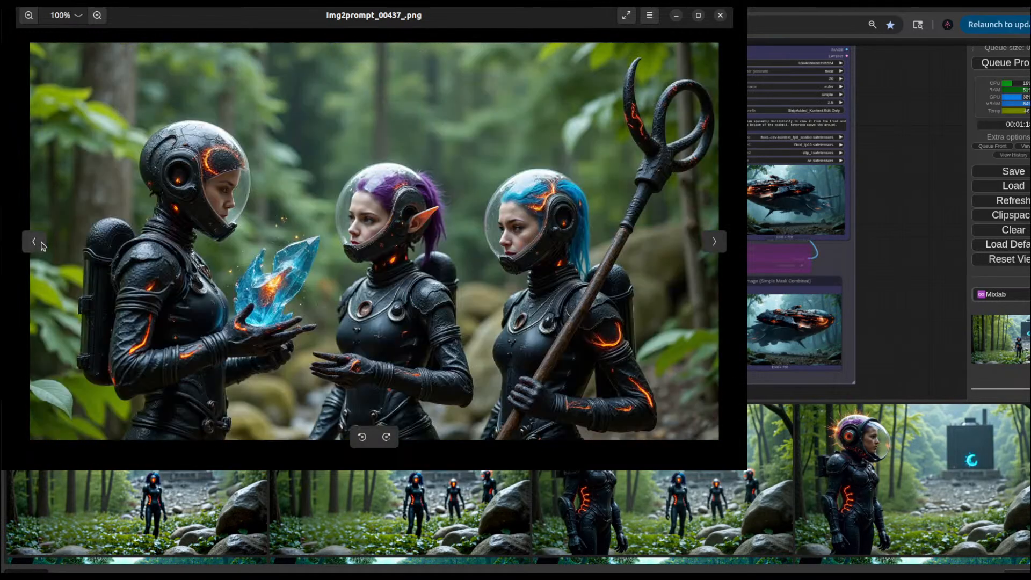
left_click(42, 245)
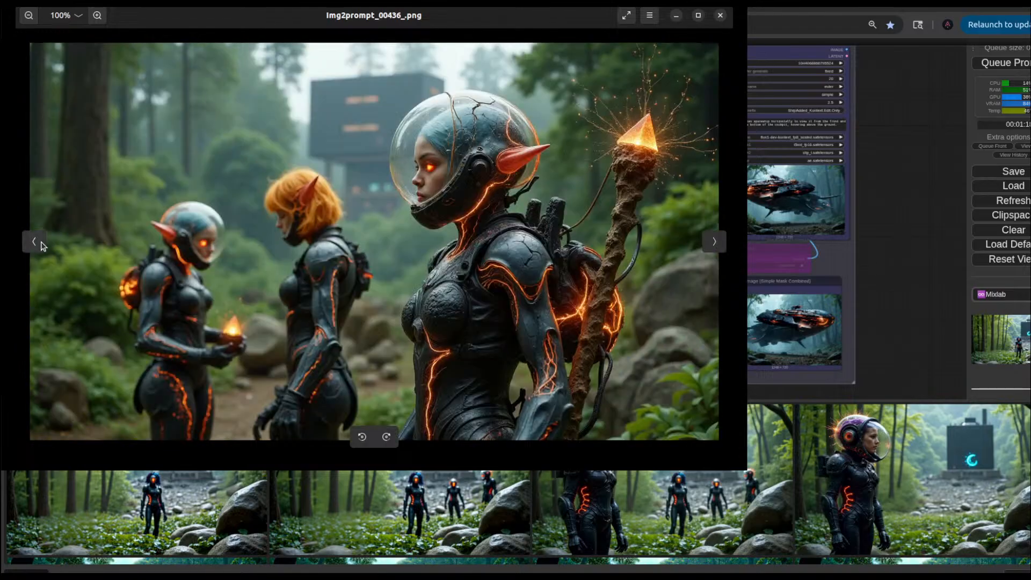
left_click(42, 245)
left_click(41, 245)
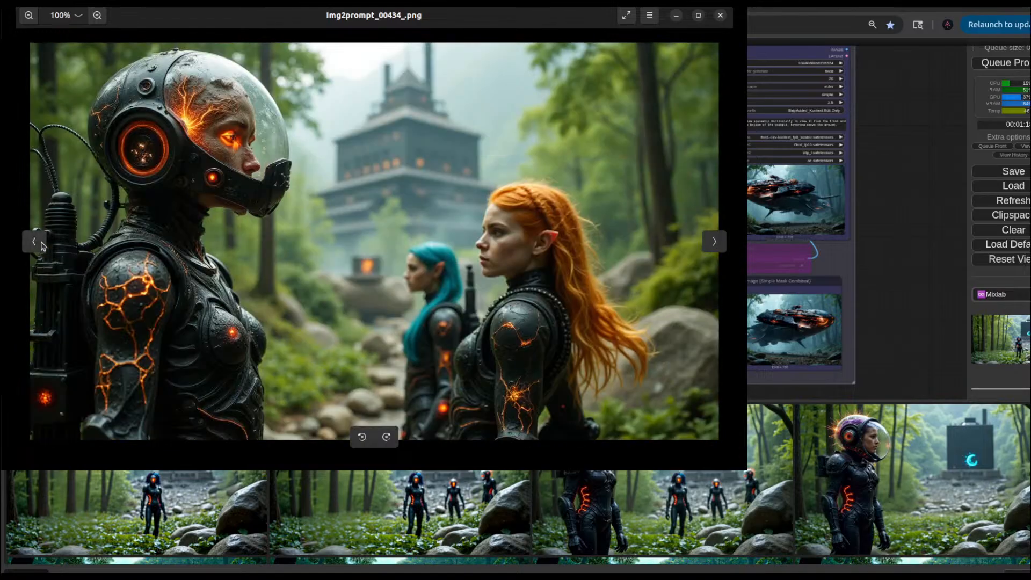
left_click(42, 242)
left_click(41, 243)
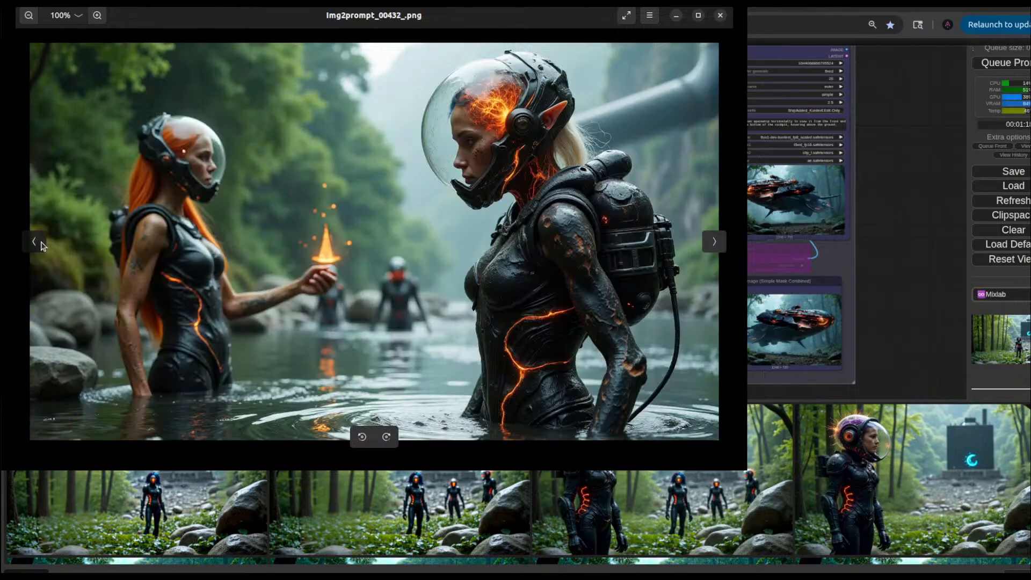
left_click(41, 242)
left_click(41, 242)
left_click(41, 243)
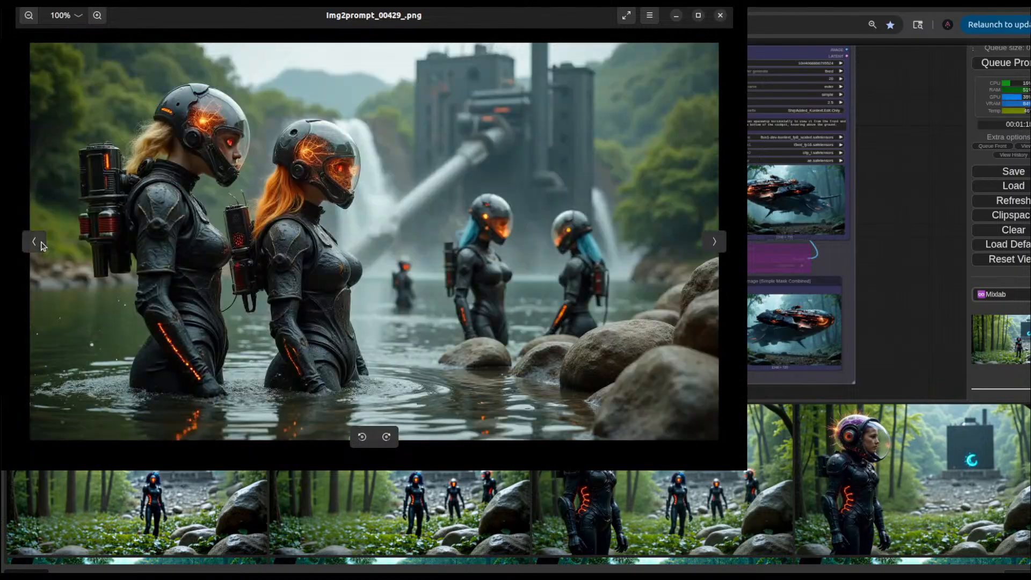
Step: Continue back through the lake-scene images to Img2prompt_00413_.png, comparing how the figures are posed and spaced
left_click(42, 243)
left_click(41, 243)
left_click(41, 242)
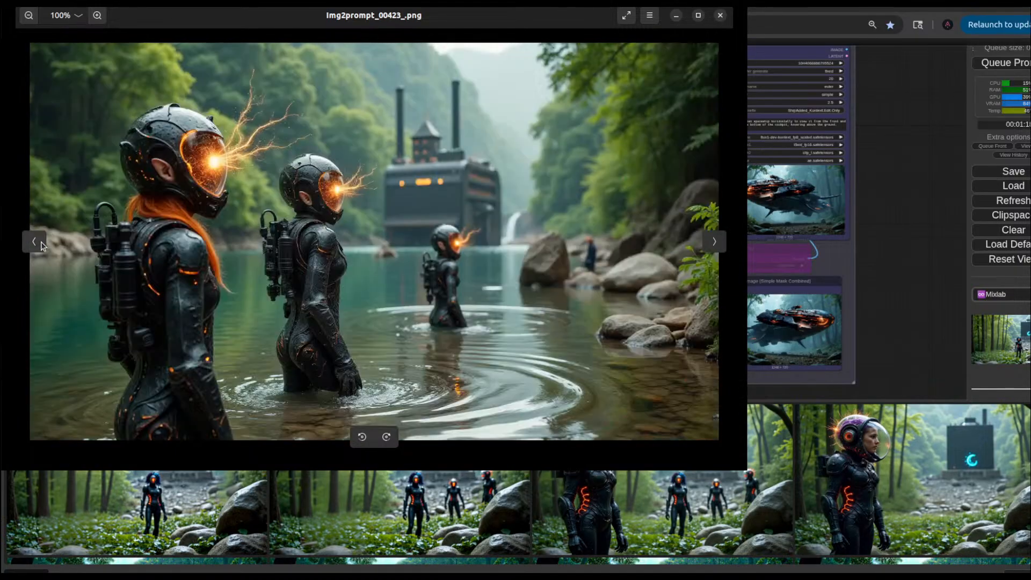
left_click(42, 242)
left_click(41, 243)
left_click(41, 243)
left_click(41, 242)
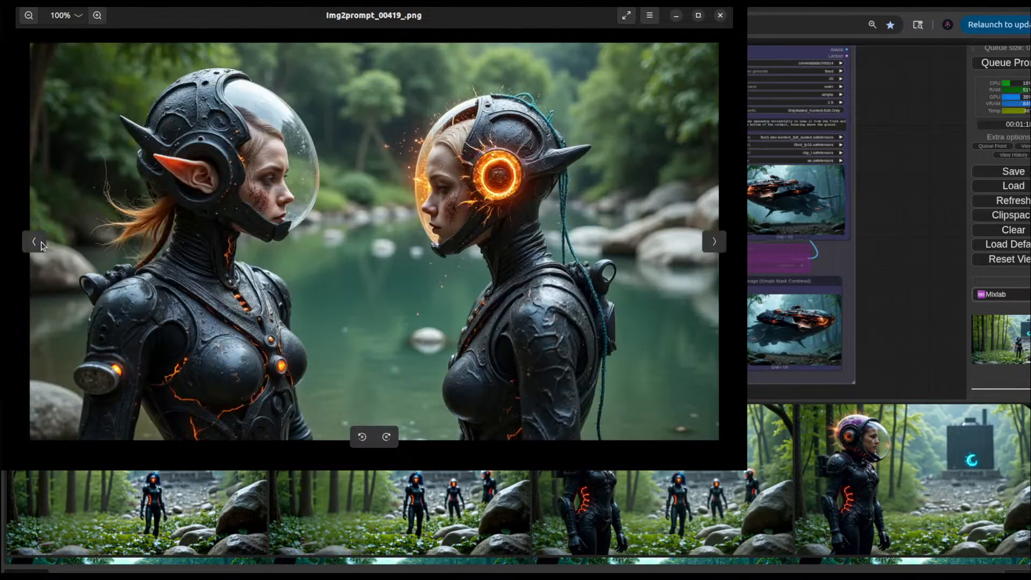
left_click(41, 243)
left_click(41, 243)
left_click(41, 243)
left_click(41, 243)
left_click(41, 243)
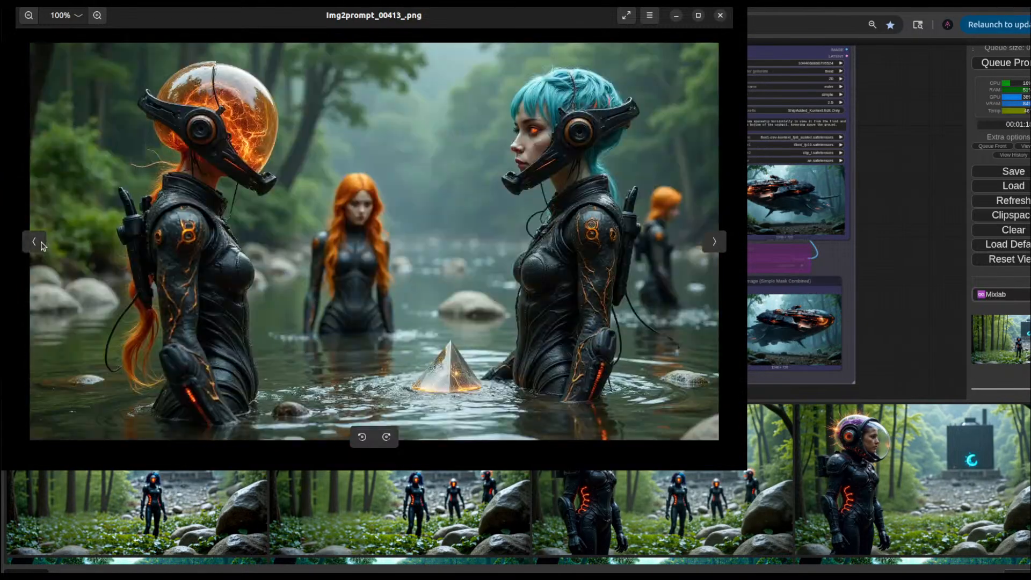
Step: Review the preceding water scenes from Img2prompt_00413_.png back to Img2prompt_00403_.png
left_click(42, 243)
left_click(41, 242)
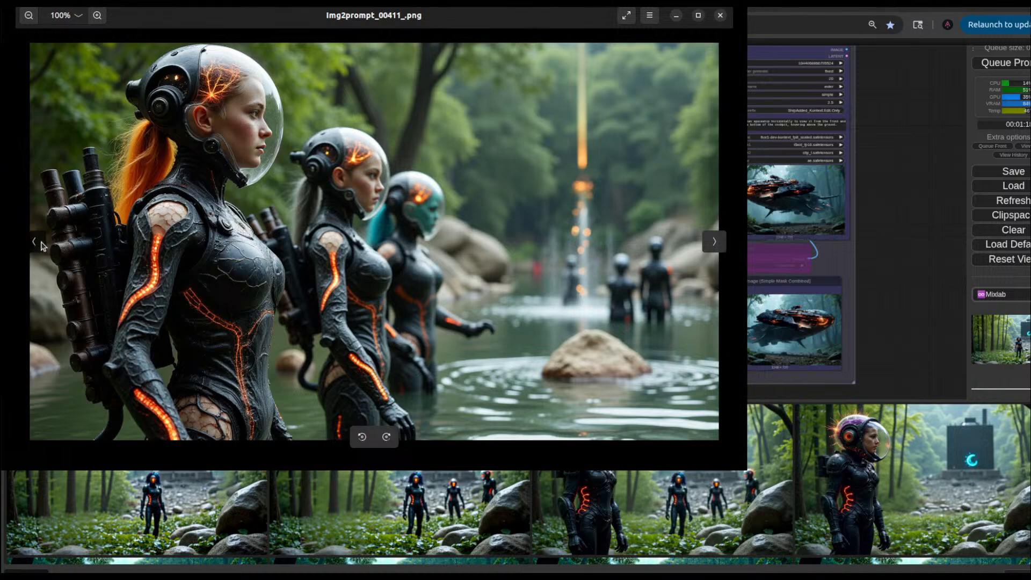
left_click(41, 243)
left_click(40, 242)
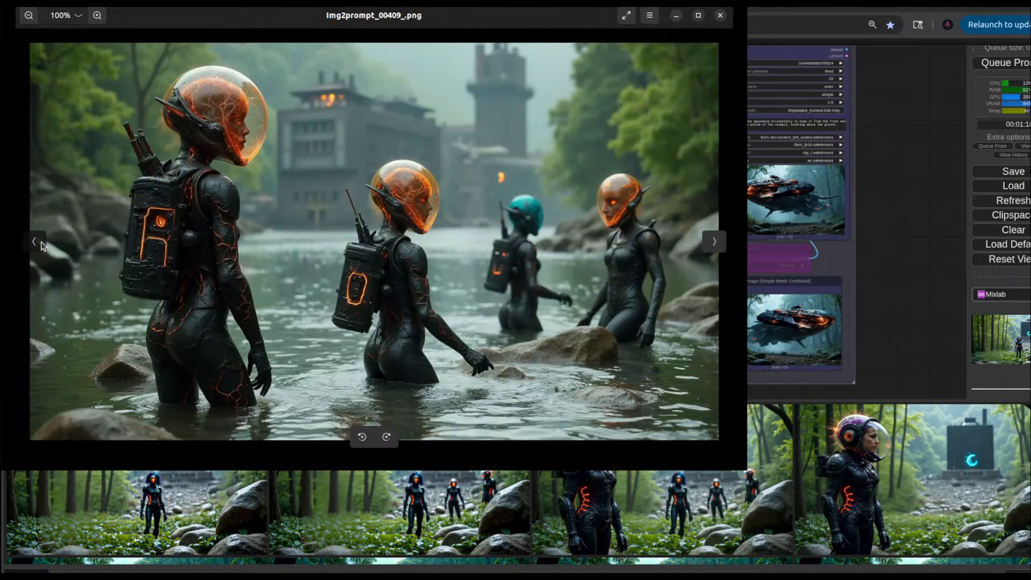
left_click(40, 242)
left_click(40, 242)
left_click(41, 242)
left_click(41, 243)
left_click(42, 243)
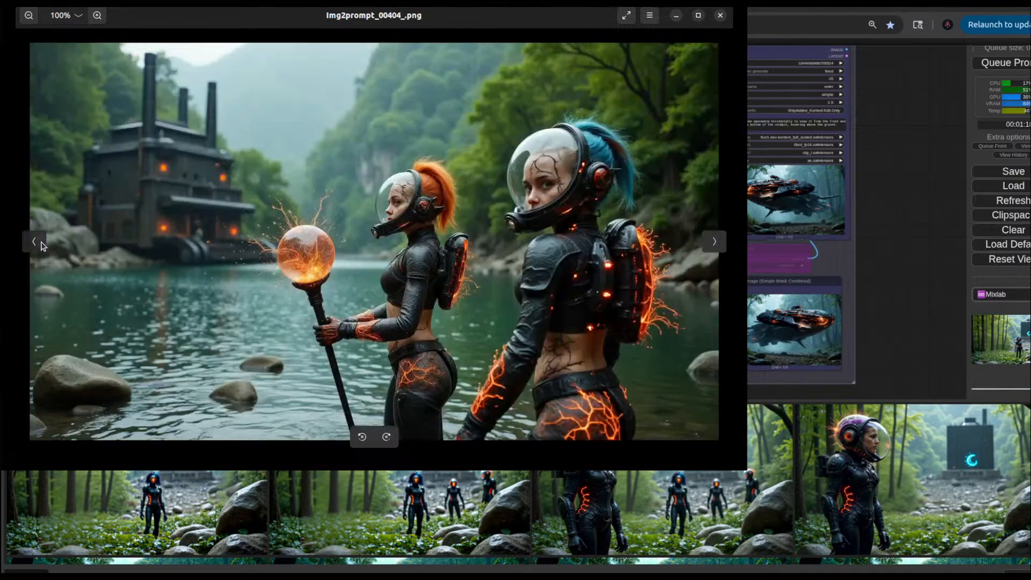
left_click(41, 243)
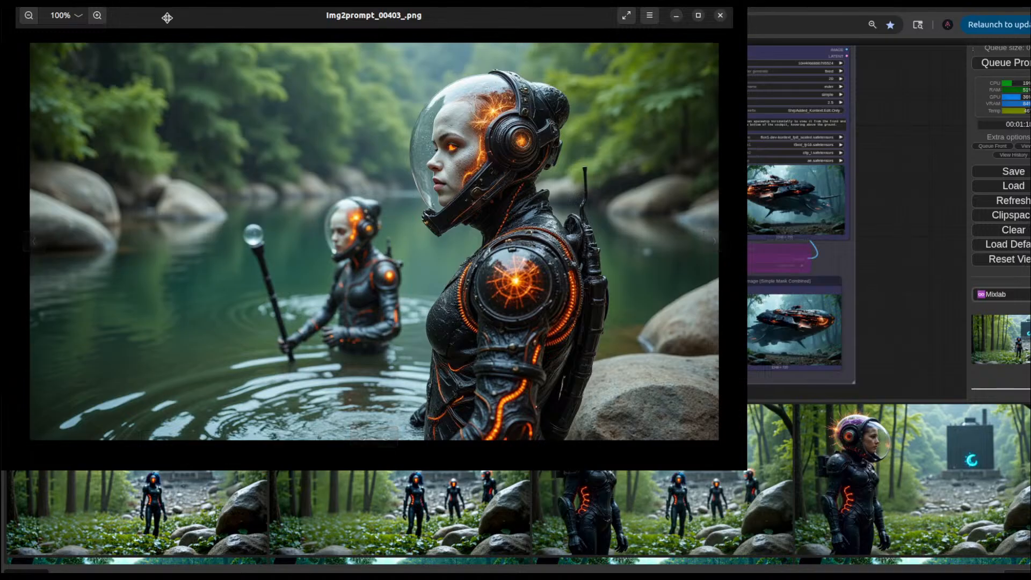
Step: Look through the remaining lake scenes back to Img2prompt_00393_.png and examine its foreground figure holding a tablet
left_click(34, 245)
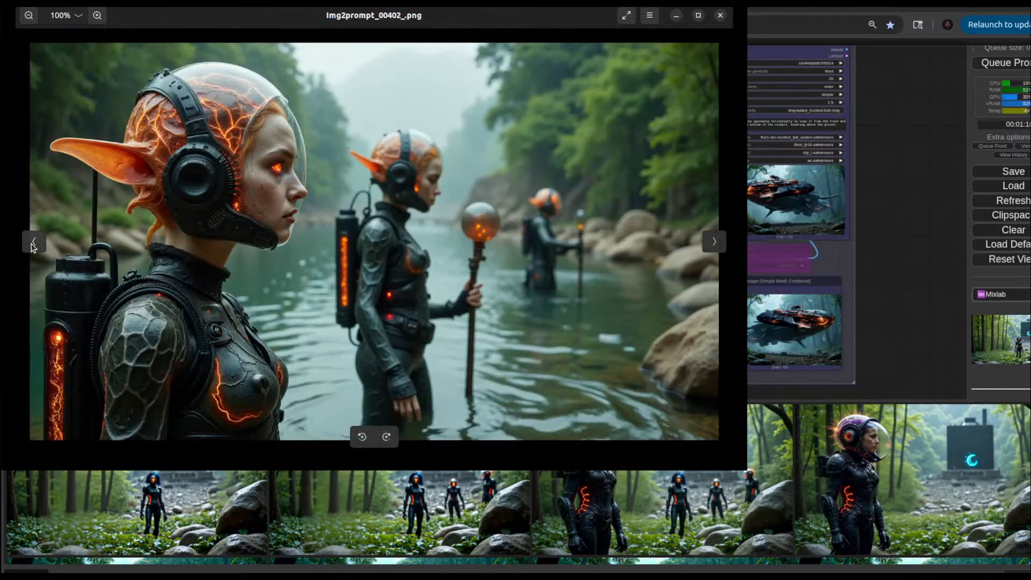
left_click(32, 244)
left_click(32, 244)
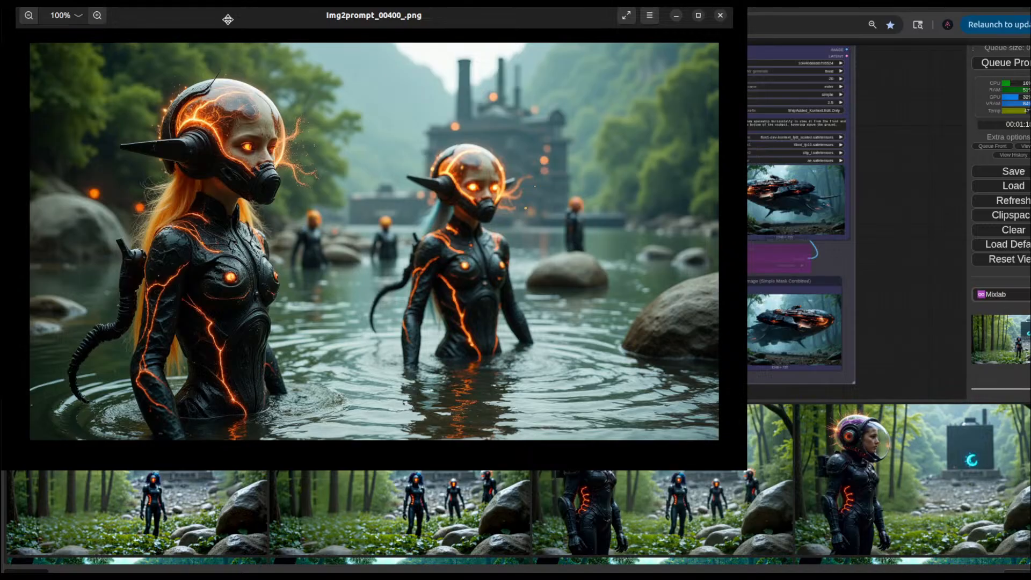
left_click(34, 243)
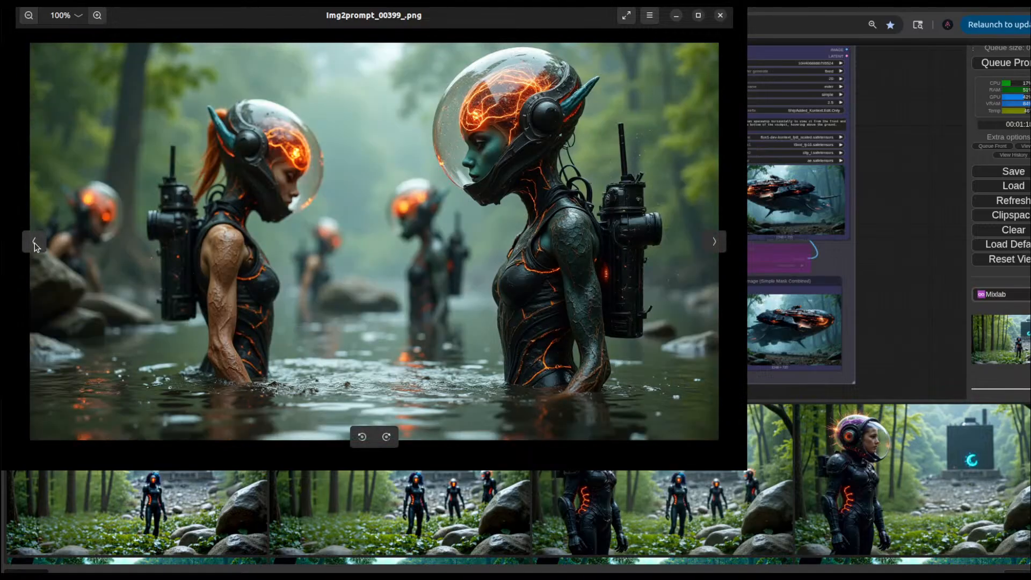
left_click(34, 242)
left_click(34, 243)
left_click(34, 242)
left_click(35, 242)
left_click(34, 242)
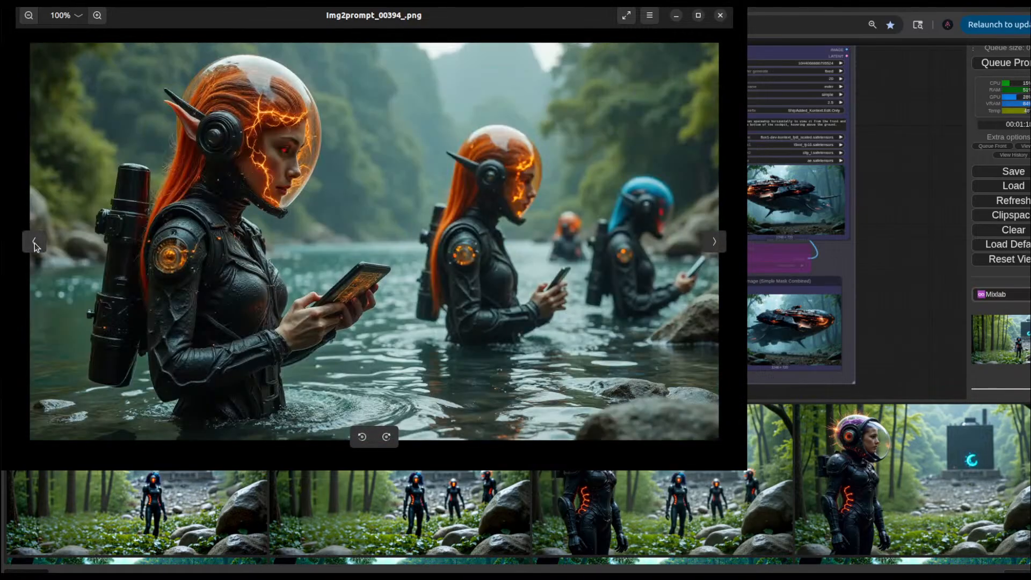
left_click(35, 243)
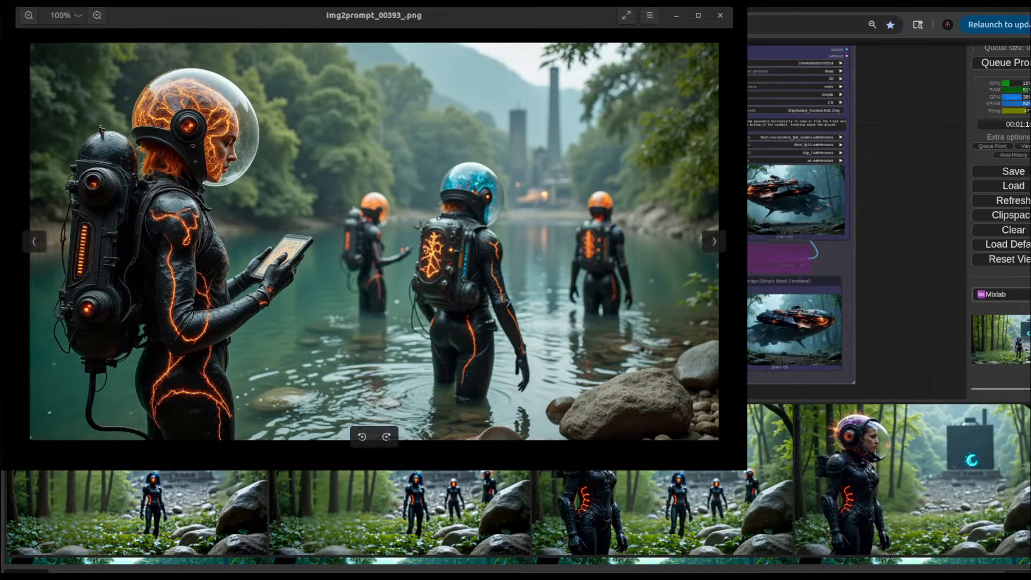
Step: Load Img2prompt_00393_.png as the Alter One Image source, and toggle bypass on the nodes of the Merge 2 Images group
key("alt+F4")
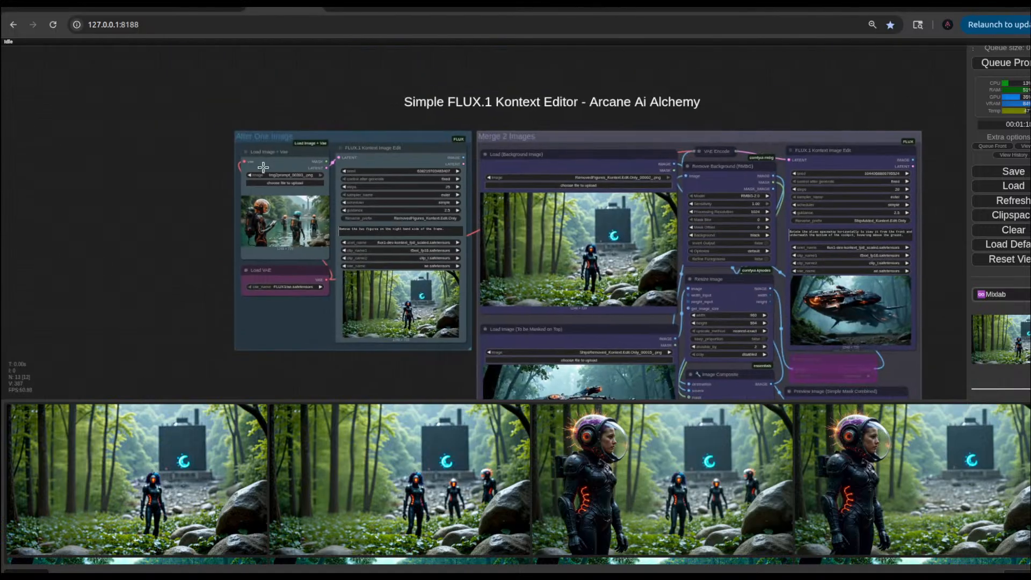
left_click_drag(563, 137, 926, 344)
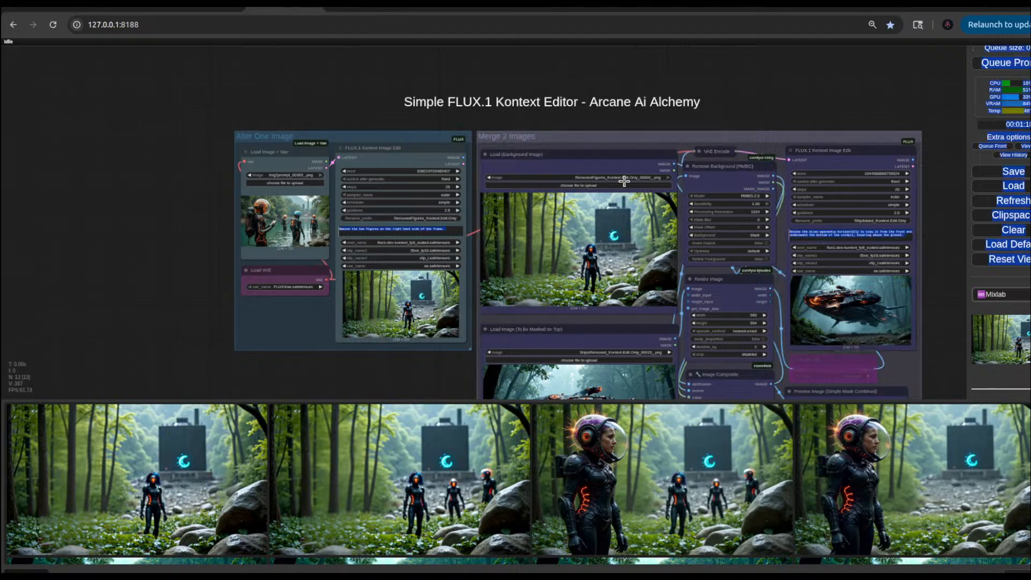
left_click_drag(591, 126, 628, 60)
left_click_drag(643, 248, 959, 344)
left_click(737, 65)
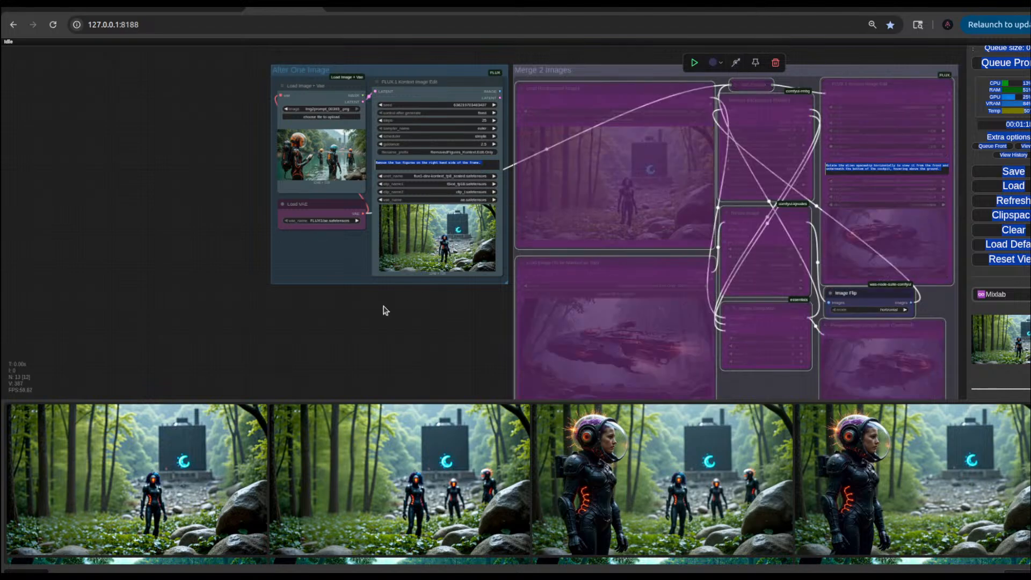
Step: Change the Kontext edit prompt to "Remove the three figures on the right hand side of the frame." and queue the generation
scroll(381, 311, "up", 6)
scroll(336, 179, "up", 3)
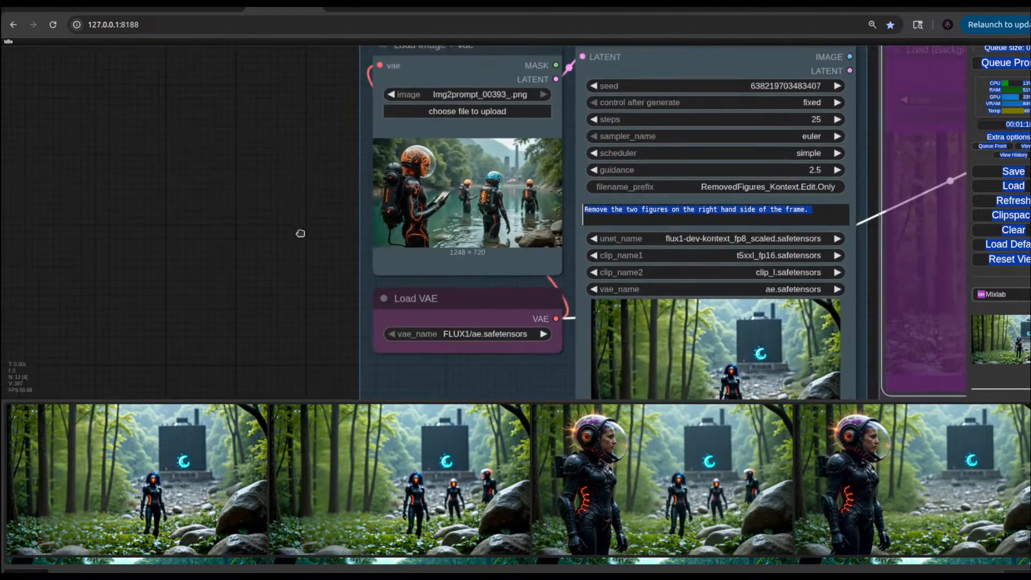
left_click(635, 211)
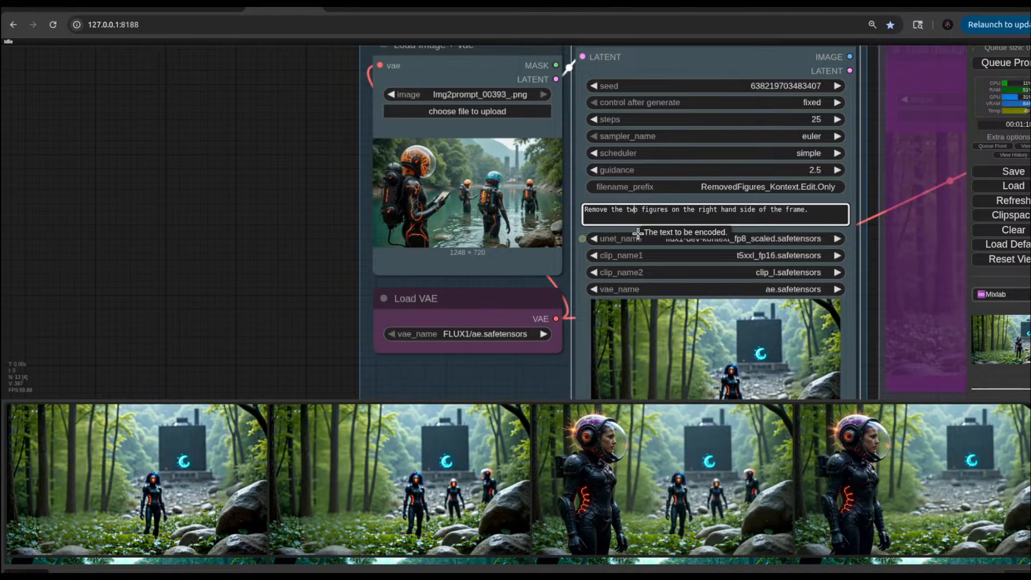
key("BackSpace")
key("BackSpace")
key("BackSpace")
type("three")
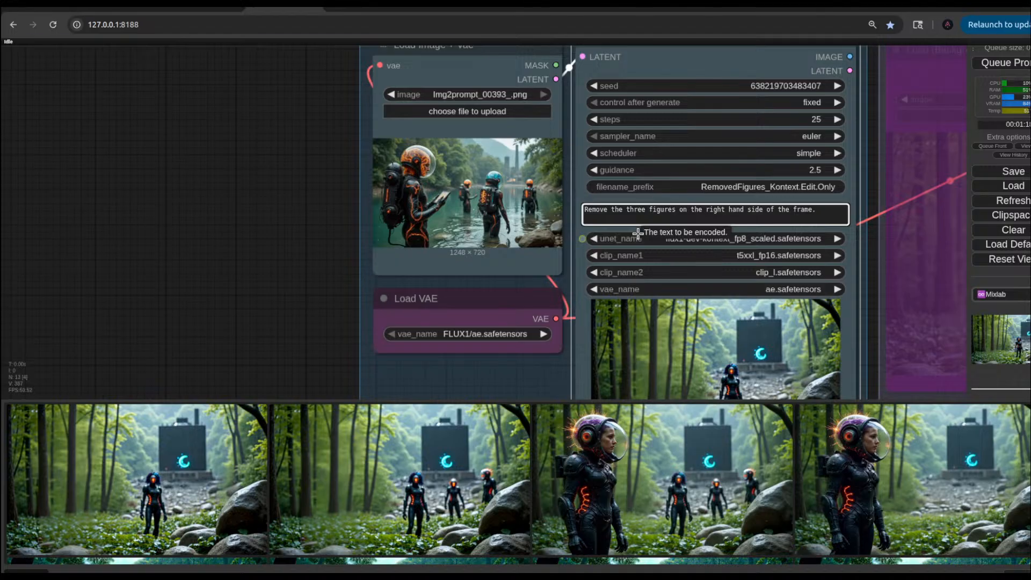
key("ctrl+Return")
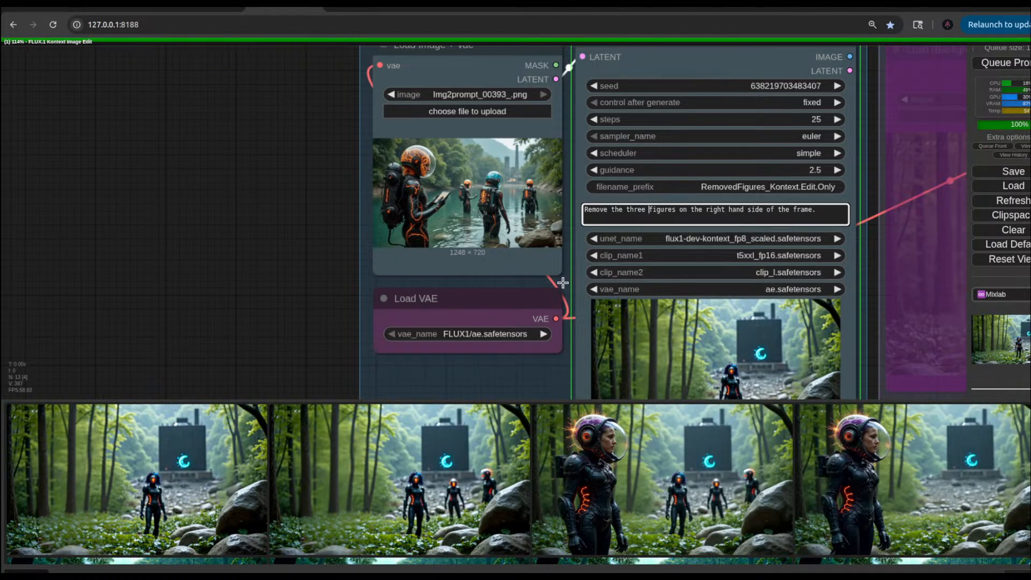
scroll(419, 220, "down", 4)
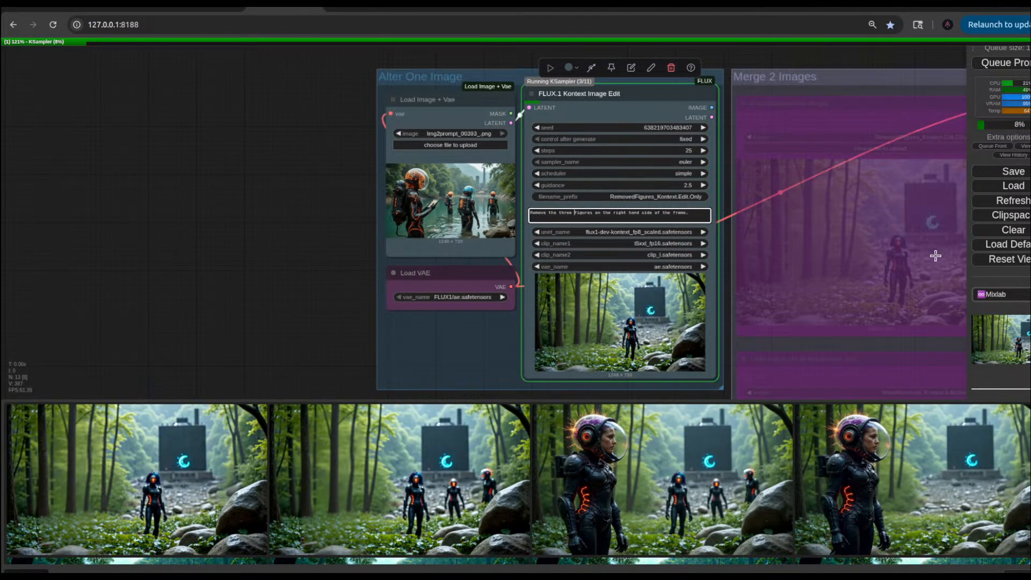
left_click(262, 261)
scroll(548, 285, "down", 5)
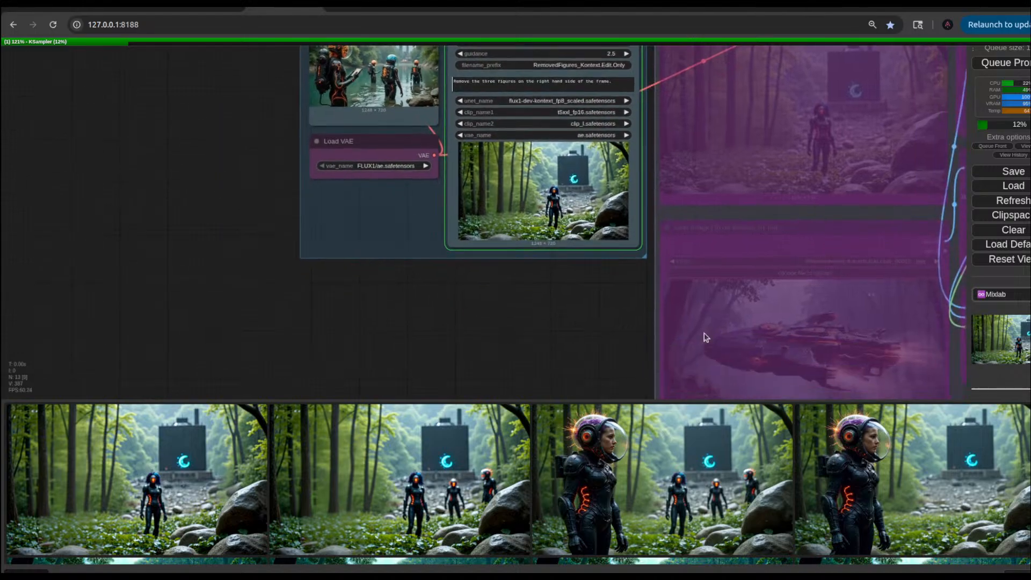
left_click_drag(380, 326, 407, 349)
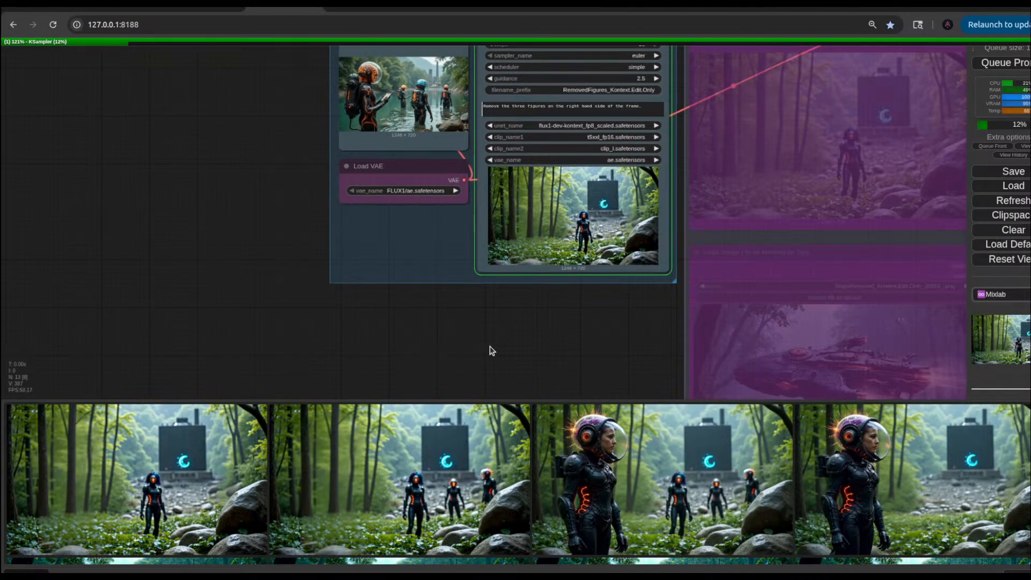
scroll(495, 345, "down", 5)
left_click_drag(495, 345, 362, 285)
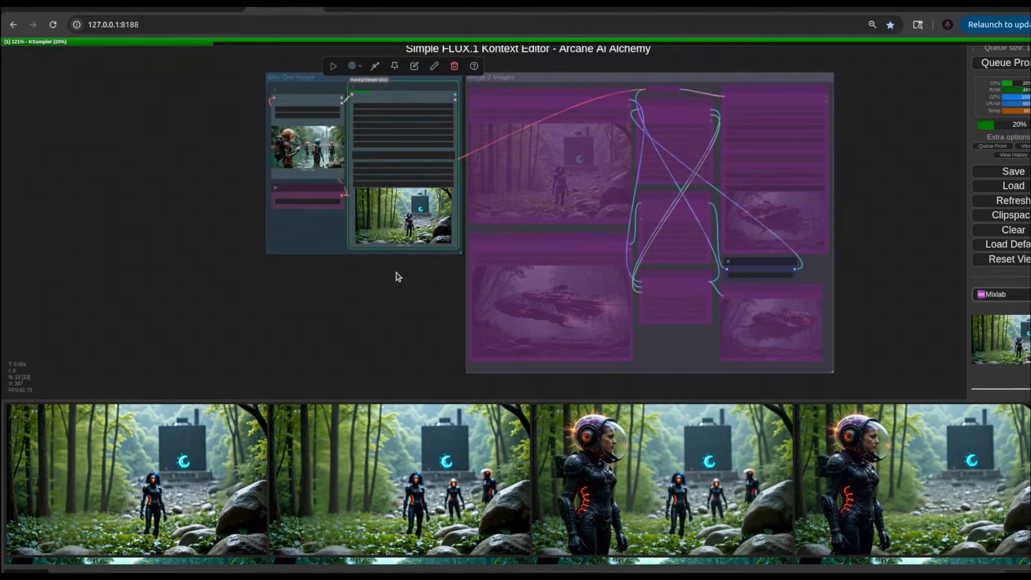
scroll(396, 276, "up", 3)
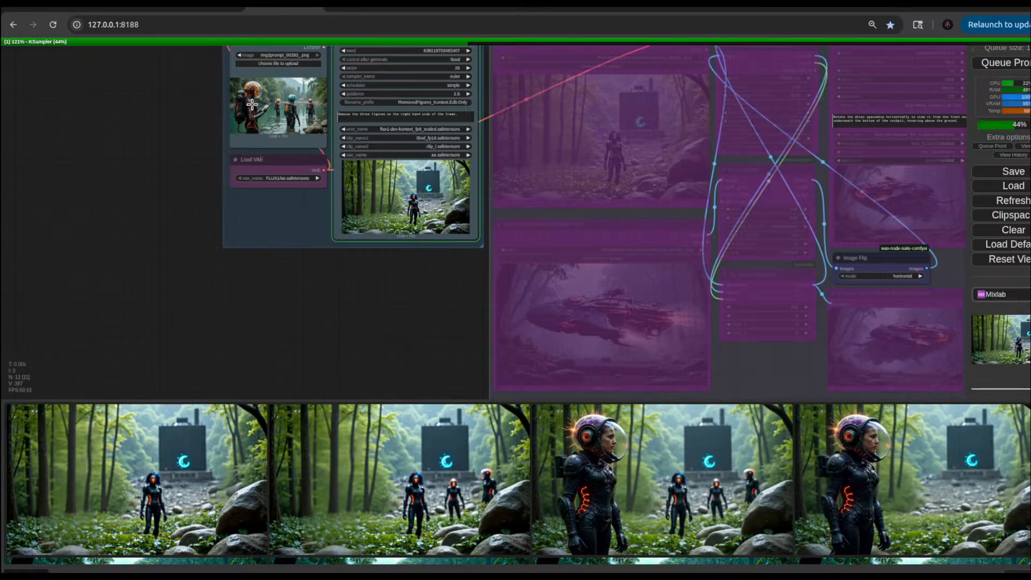
scroll(253, 103, "up", 8)
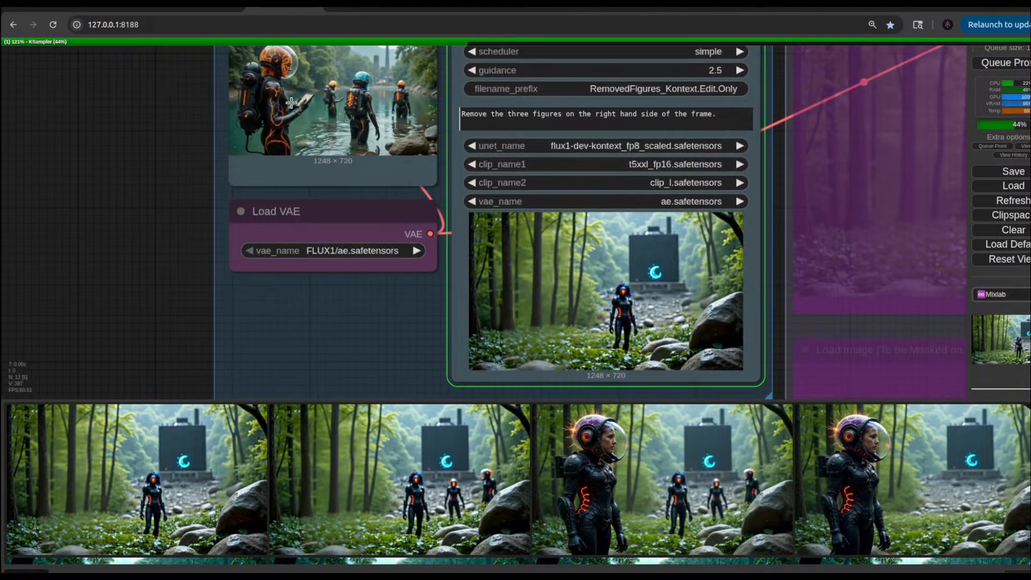
scroll(246, 97, "down", 9)
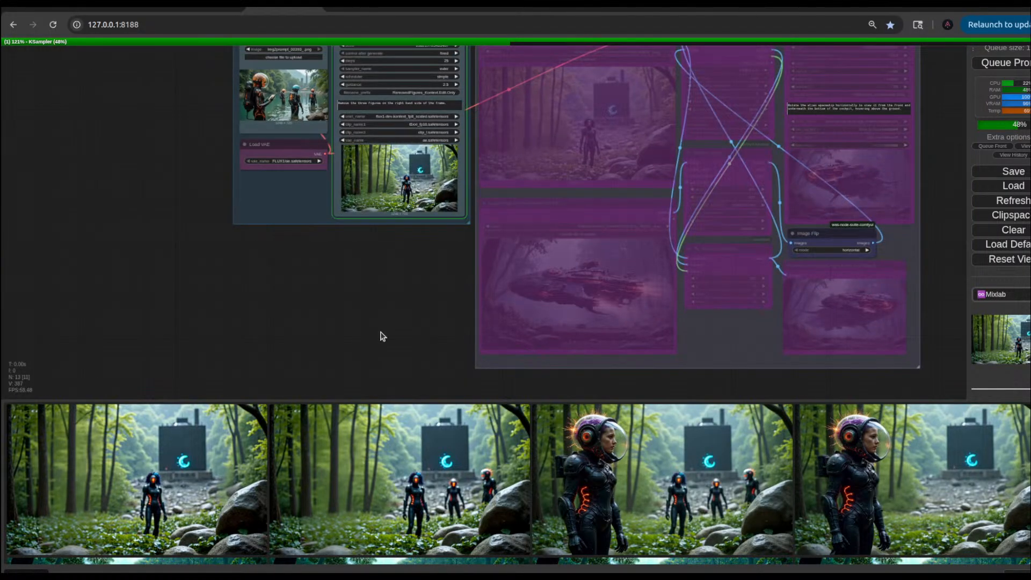
scroll(407, 321, "up", 3)
scroll(403, 313, "right", 5)
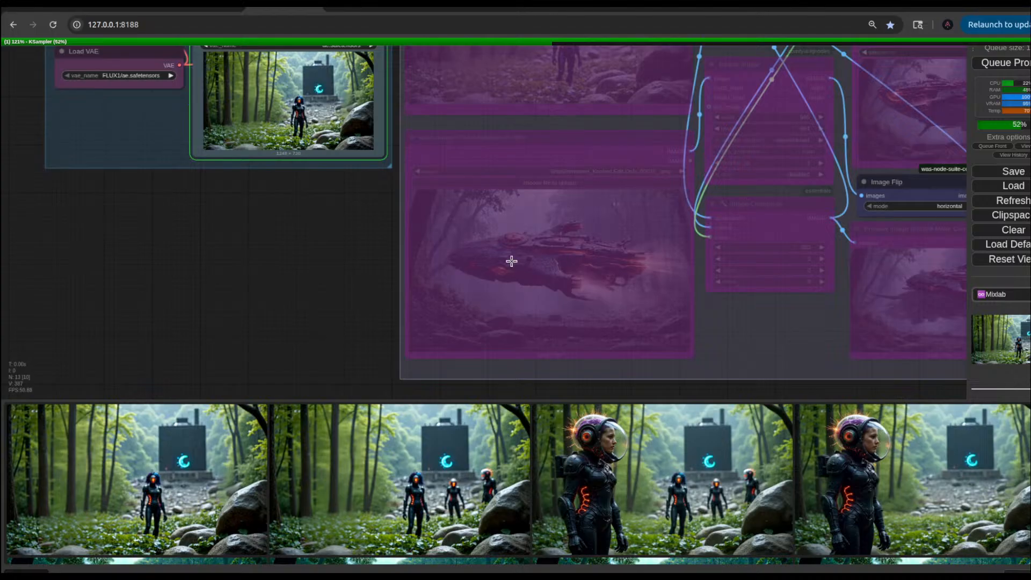
Step: Compare the generated lake image with its source in the Alter One Image group, checking which figures remain
scroll(344, 297, "down", 3)
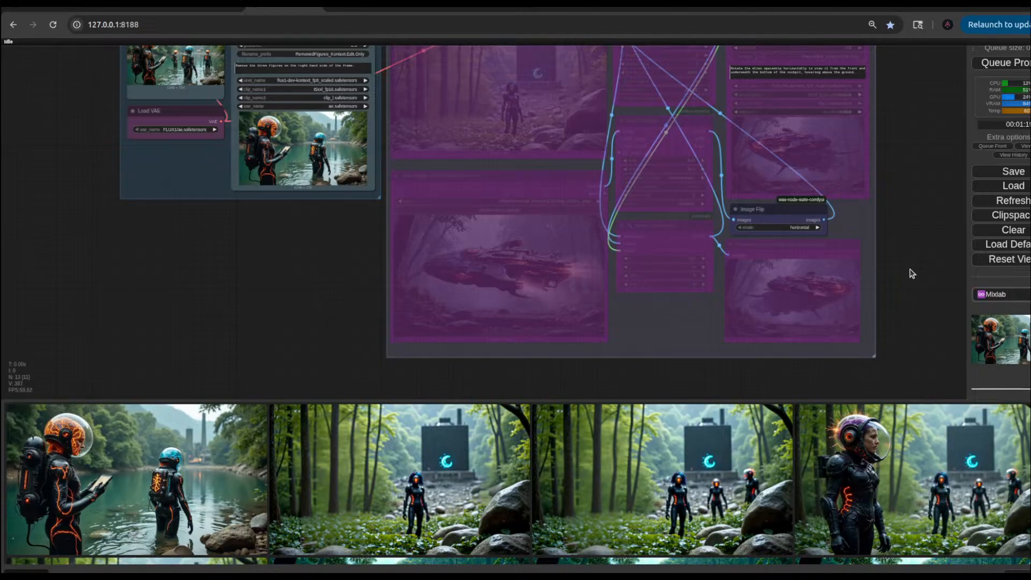
left_click_drag(269, 283, 555, 374)
scroll(365, 265, "up", 3)
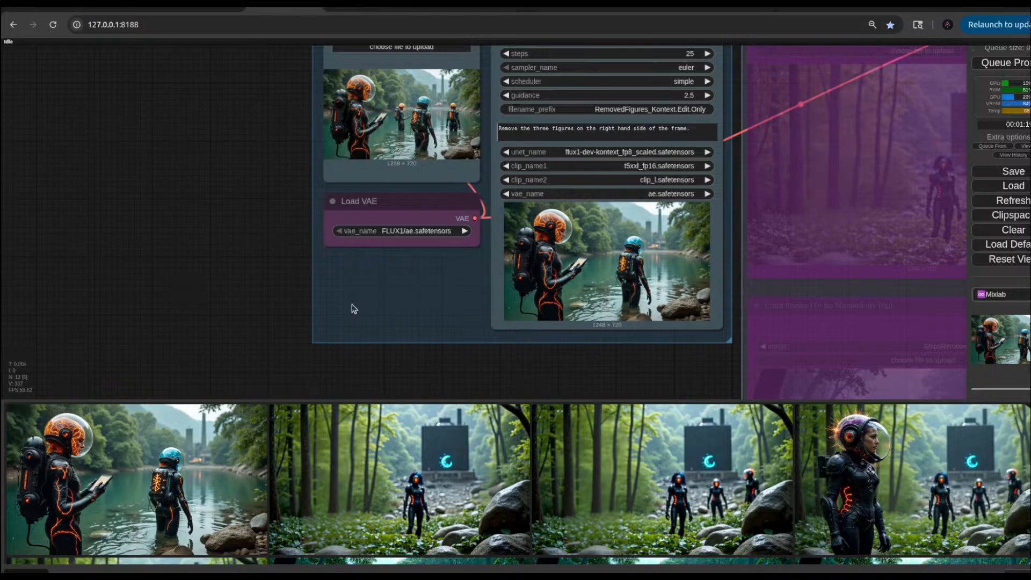
Step: Examine the newly generated two-figure lake image up close and load it as the source in the Alter One Image group
scroll(616, 287, "up", 7)
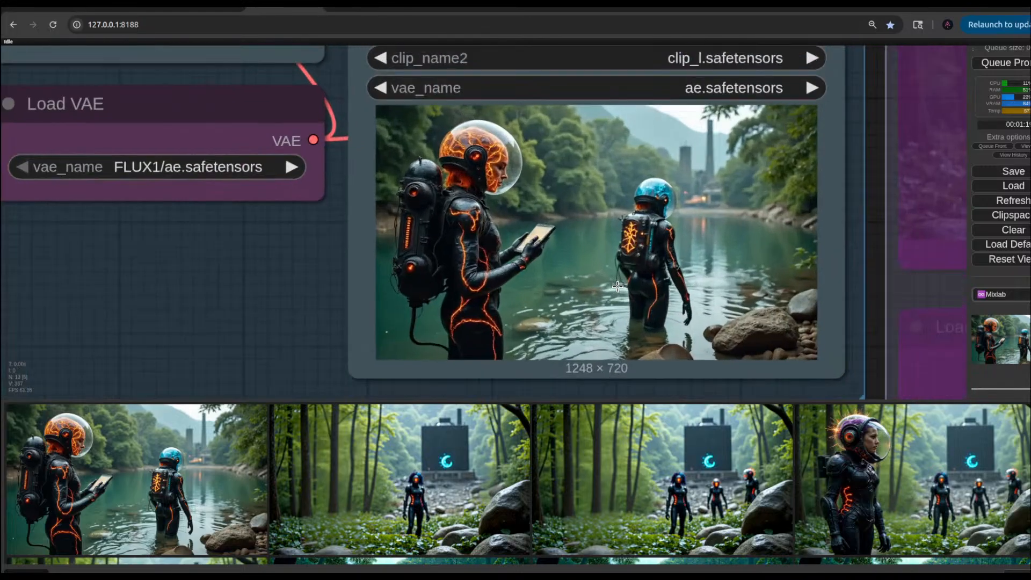
scroll(618, 286, "down", 8)
scroll(618, 287, "up", 4)
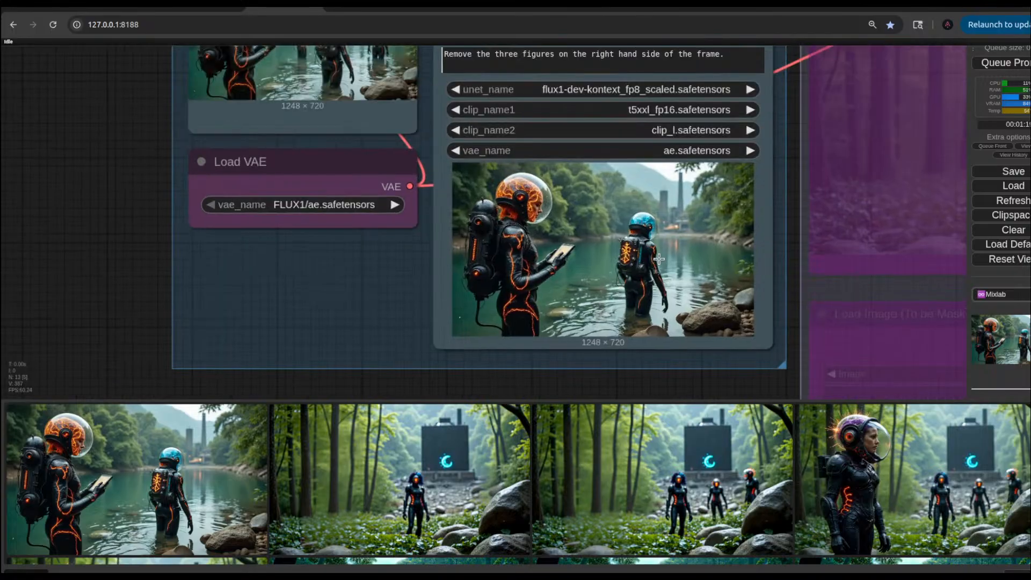
scroll(659, 259, "down", 6)
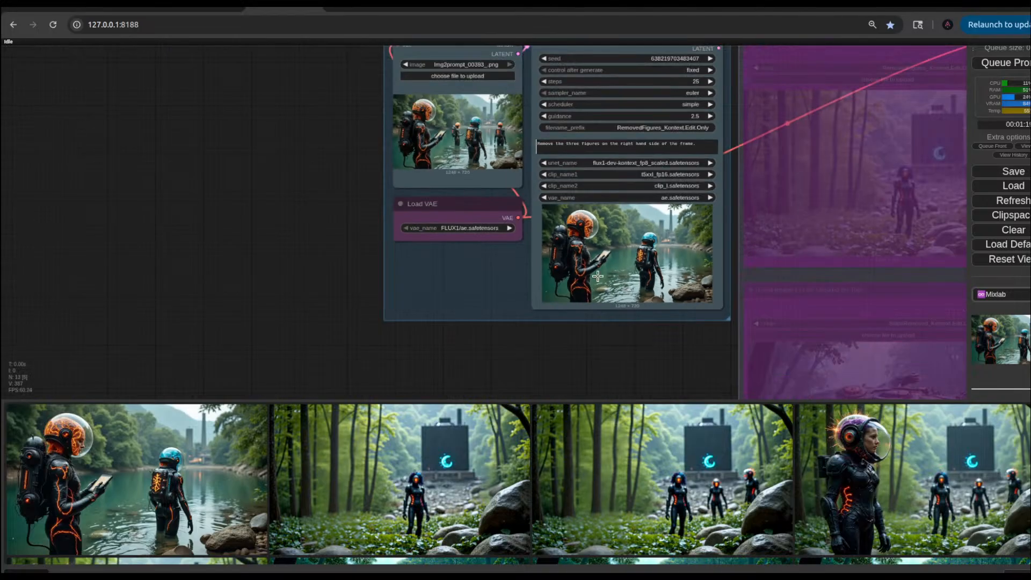
right_click(601, 243)
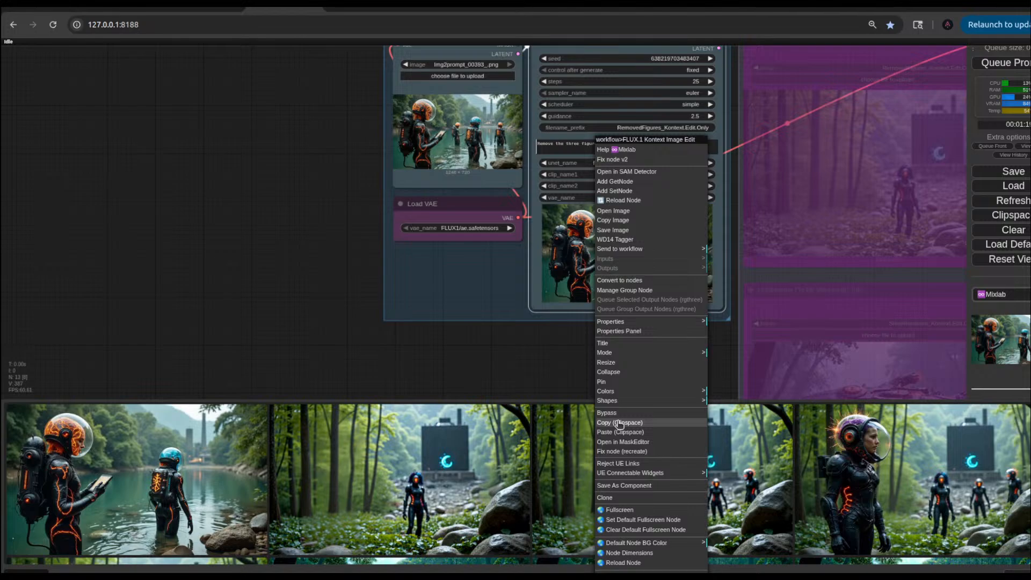
left_click(194, 468)
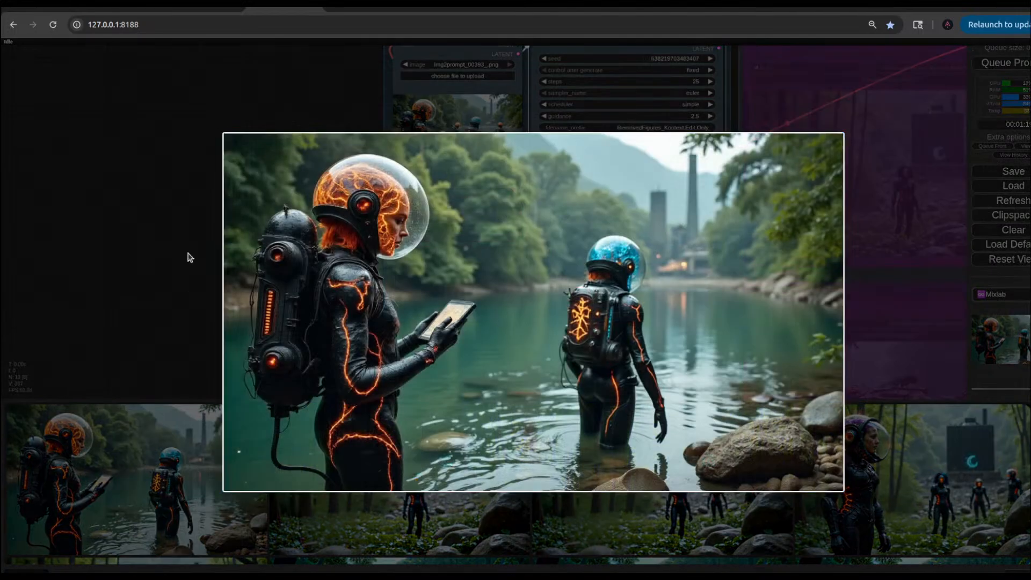
left_click(207, 233)
left_click_drag(195, 483, 465, 129)
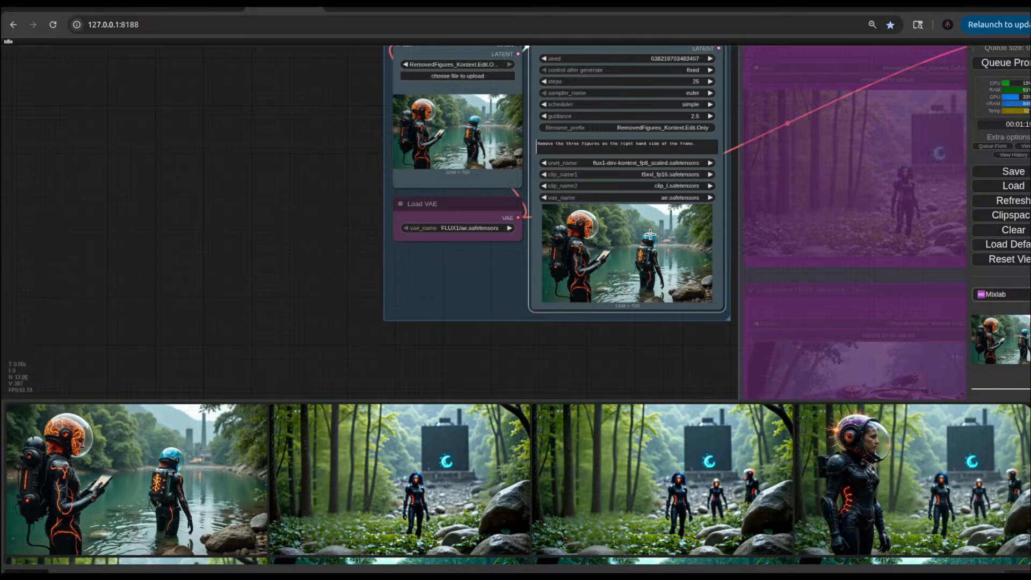
Step: Change the Kontext edit prompt to "Remove the figure on the right hand side of the frame." and queue the generation
scroll(566, 139, "up", 4)
left_click(583, 148)
key("Delete")
key("Delete")
key("Delete")
key("Delete")
key("Delete")
key("BackSpace")
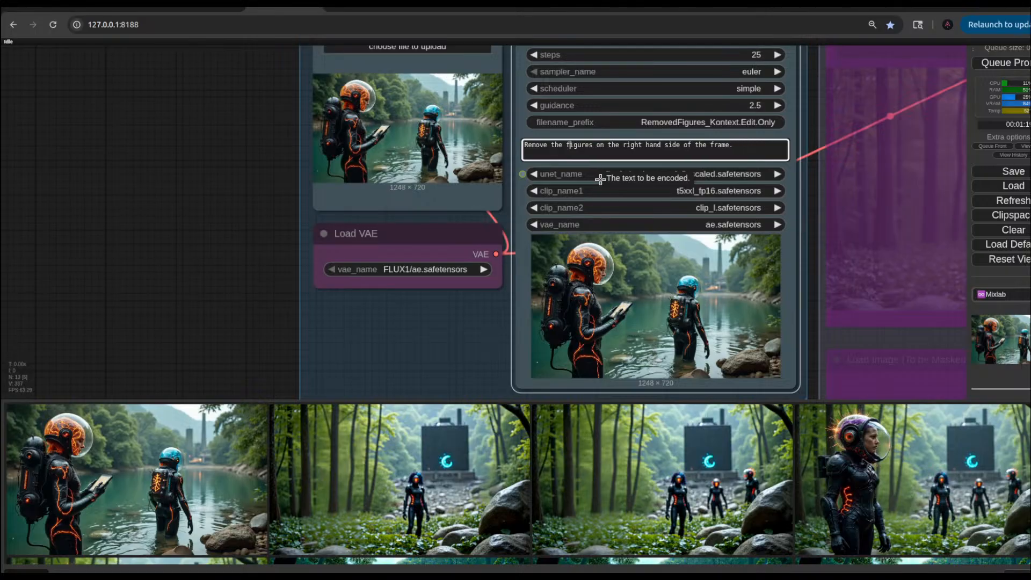
key("Right")
key("Delete")
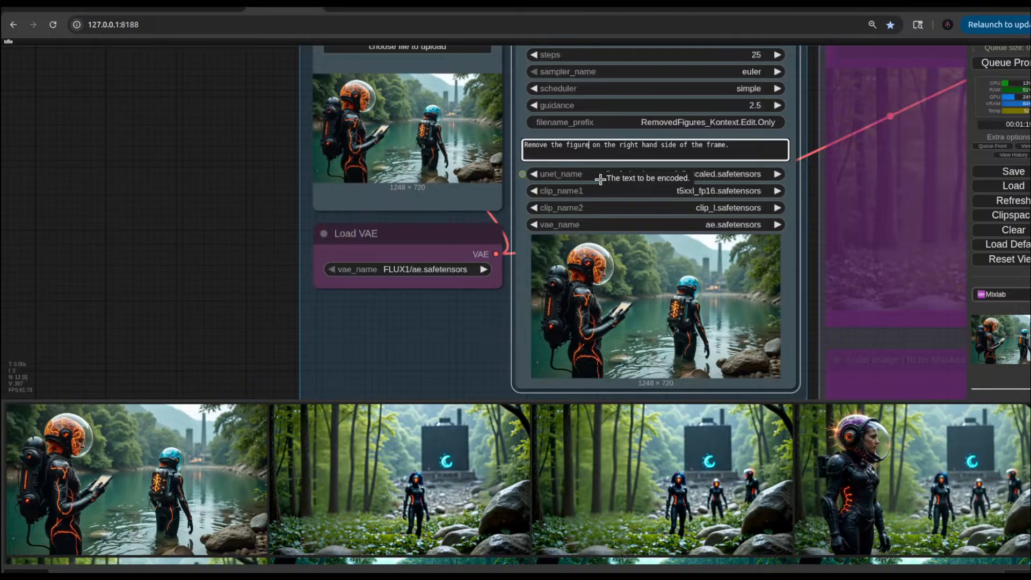
key("ctrl+Return")
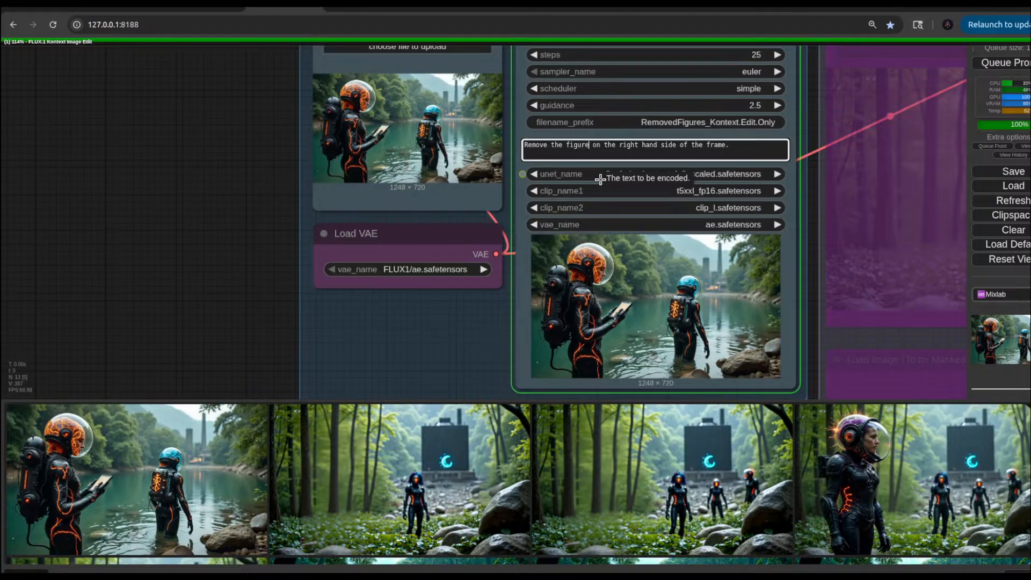
scroll(235, 262, "down", 5)
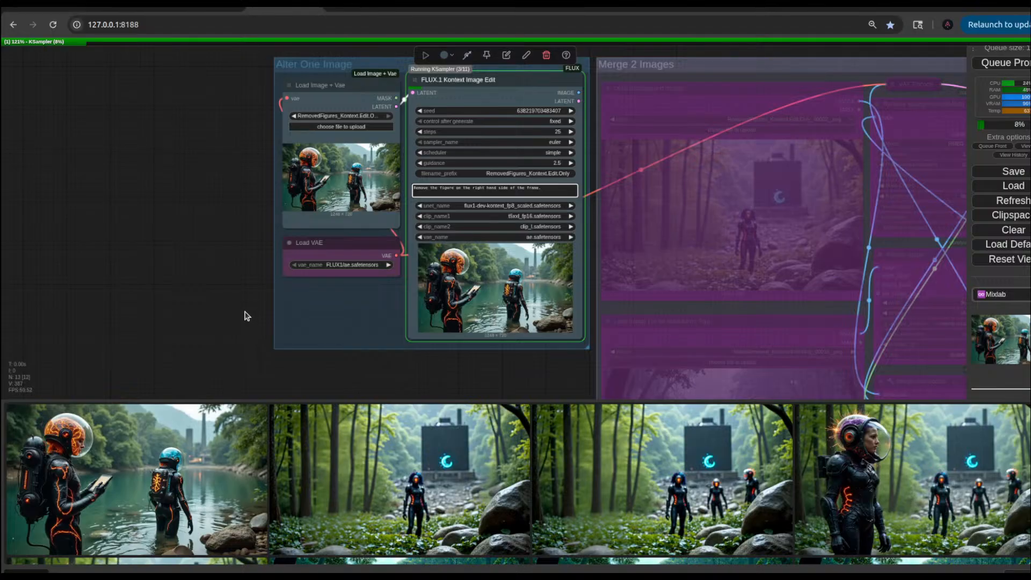
scroll(244, 316, "down", 2)
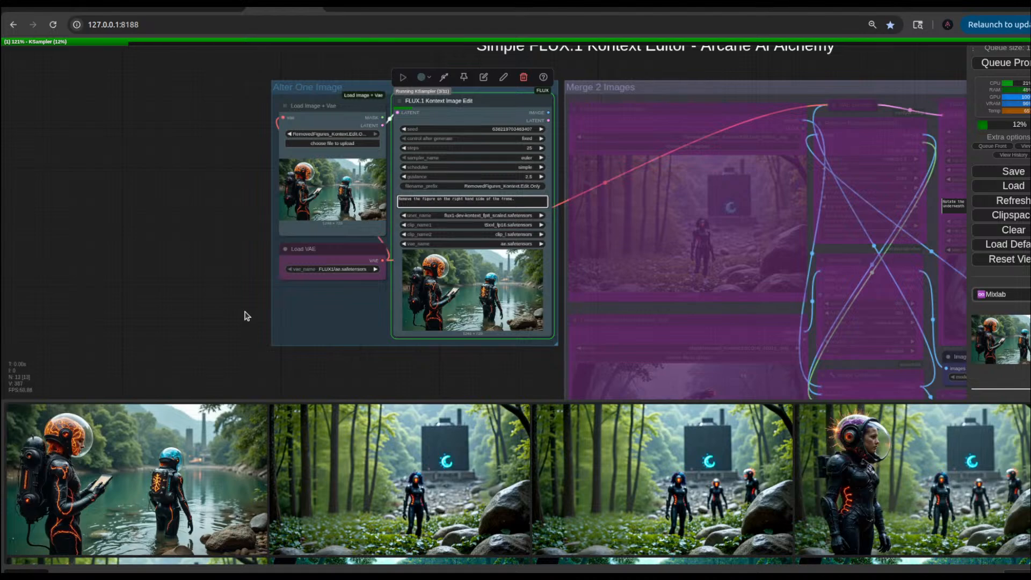
left_click_drag(449, 371, 269, 272)
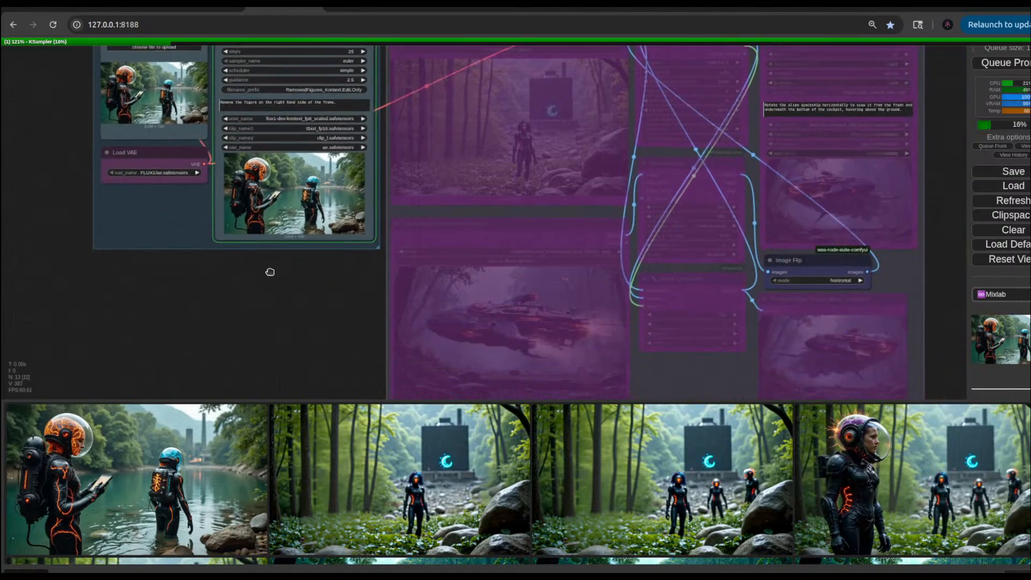
scroll(269, 276, "down", 2)
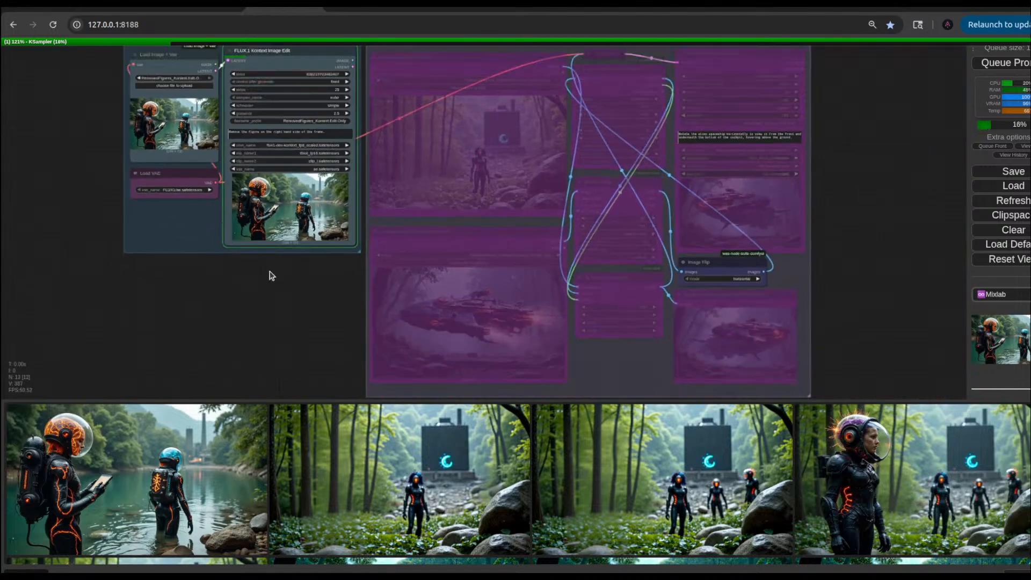
scroll(725, 272, "up", 5)
left_click(737, 258)
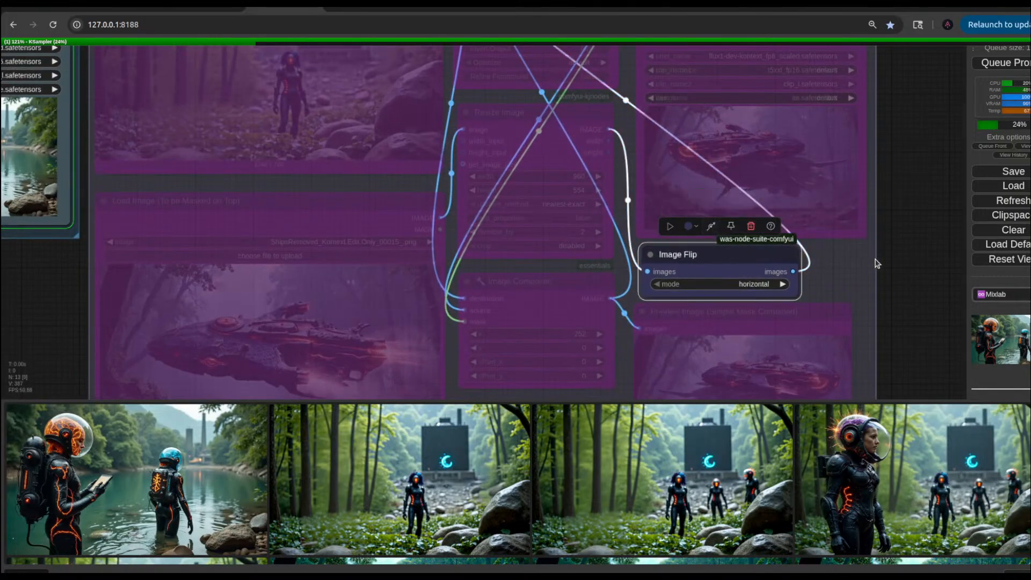
left_click(923, 256)
scroll(923, 257, "down", 8)
scroll(922, 257, "down", 1)
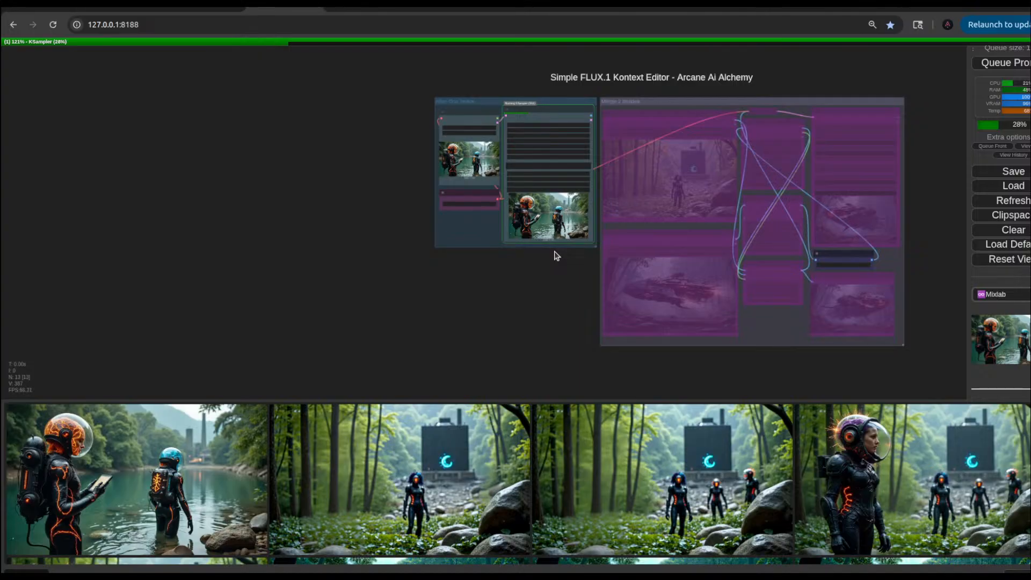
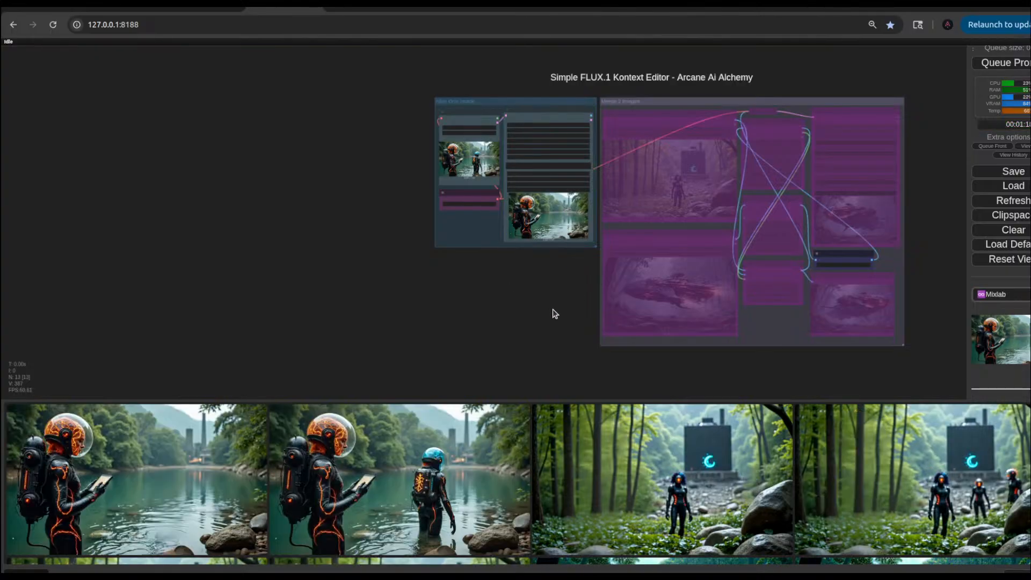
Step: Toggle bypass on every node in the Merge 2 Images group, enabling the bypassed nodes and bypassing Image Flip
scroll(545, 296, "up", 9)
scroll(578, 276, "down", 7)
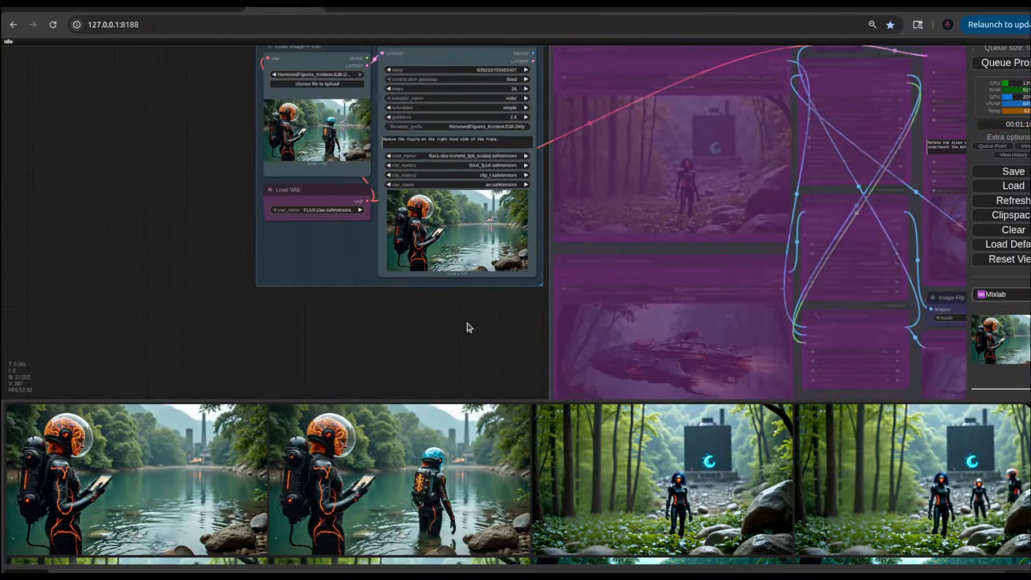
scroll(493, 314, "down", 3)
left_click_drag(573, 161, 763, 386)
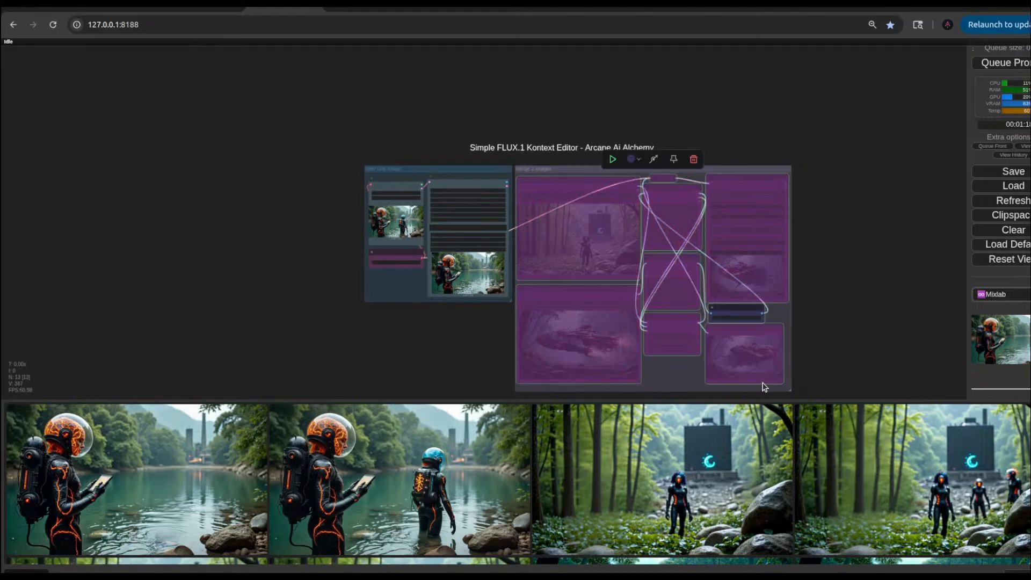
left_click(653, 159)
left_click_drag(391, 342, 435, 314)
Step: Bypass the Resize Image node in the Merge 2 Images group
scroll(471, 320, "up", 5)
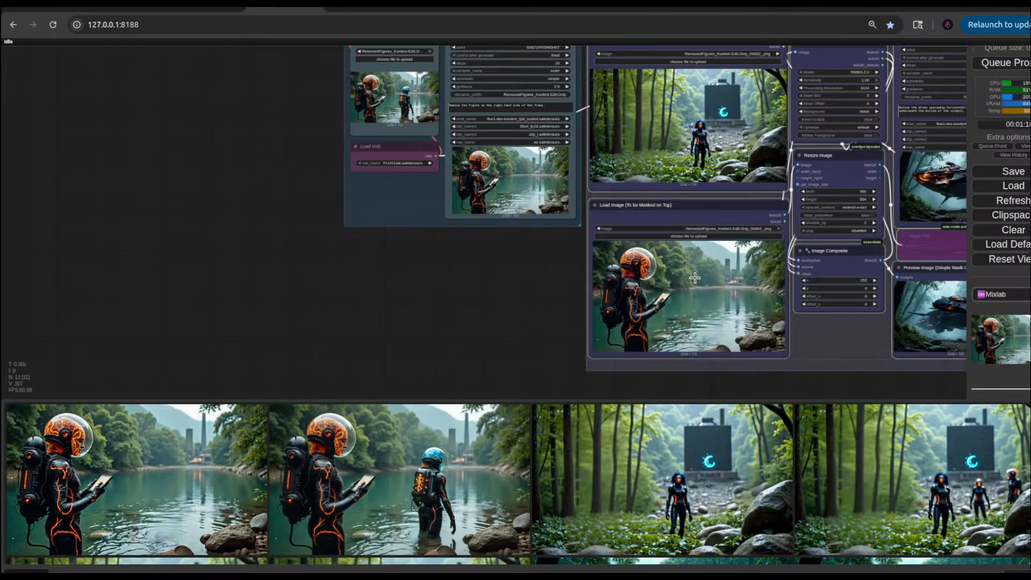
left_click_drag(532, 310, 313, 281)
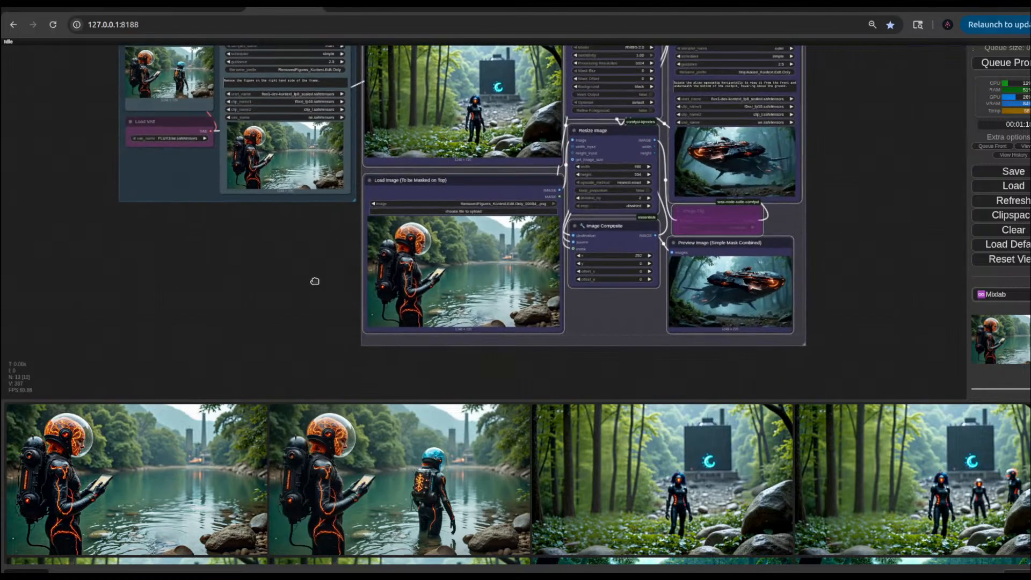
scroll(467, 281, "up", 4)
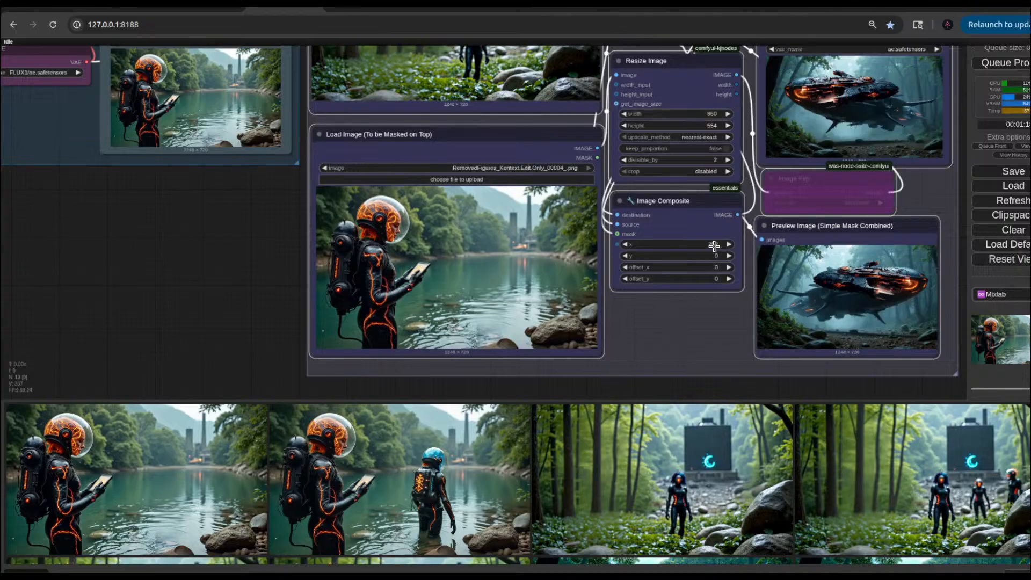
scroll(714, 246, "down", 3)
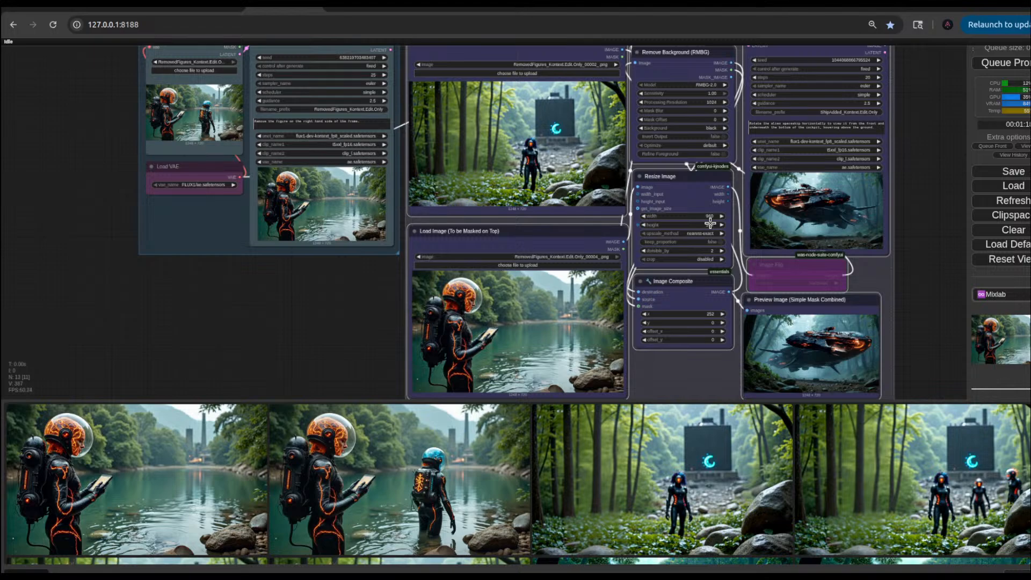
scroll(715, 232, "up", 4)
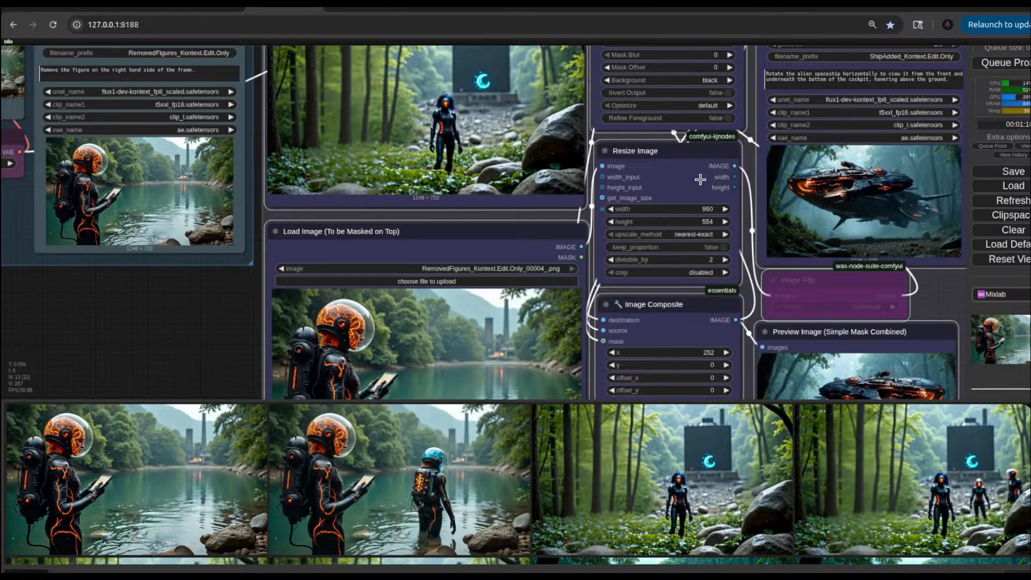
left_click(691, 152)
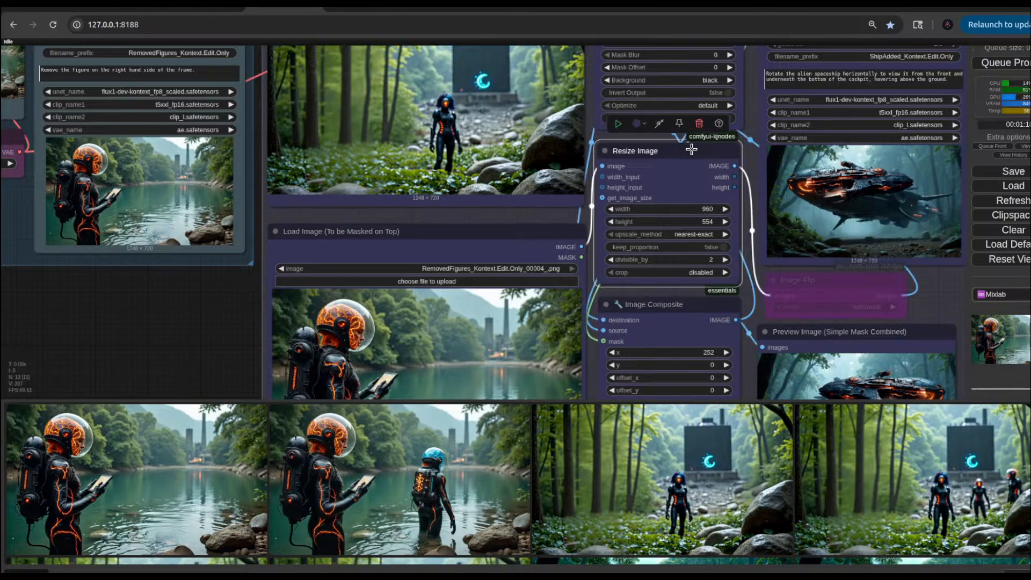
left_click(660, 124)
Step: Set both the x and y values of the Image Composite node to 0
left_click(710, 367)
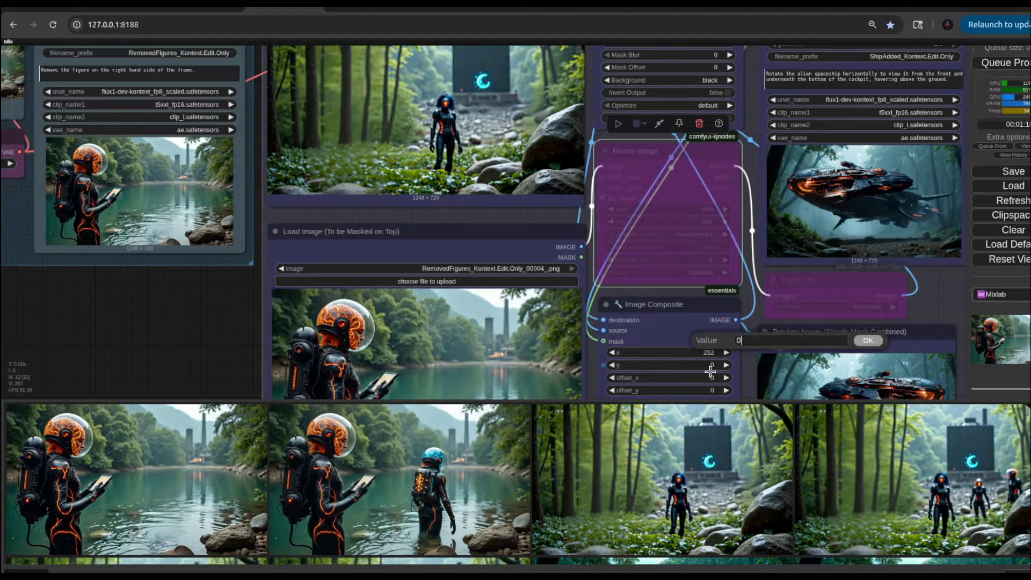
key("Return")
scroll(712, 298, "down", 3)
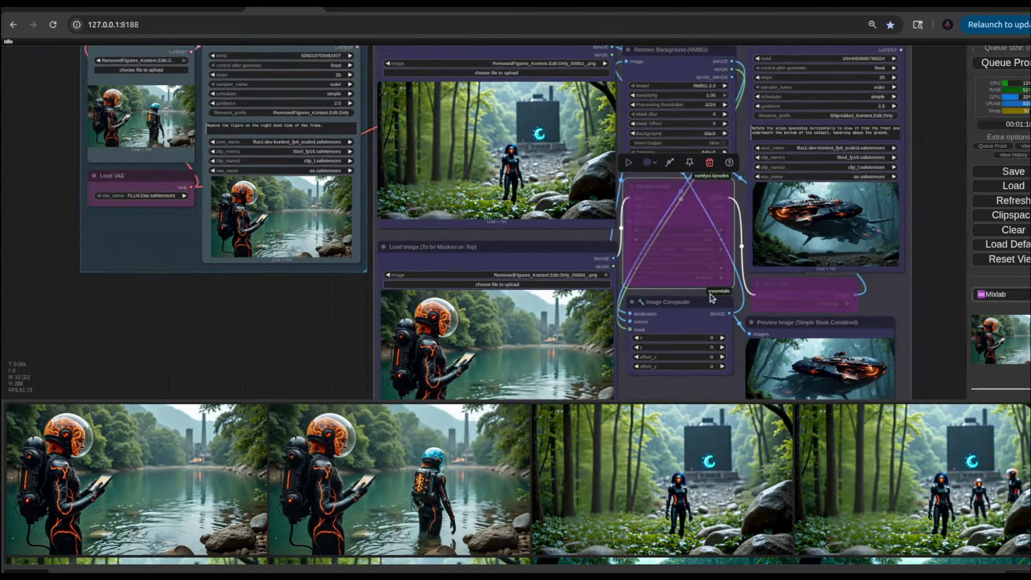
scroll(710, 293, "down", 1)
Step: Disconnect the latent input of the Merge 2 Images group's FLUX.1 Kontext Image Edit node and run the workflow
left_click_drag(359, 320, 373, 205)
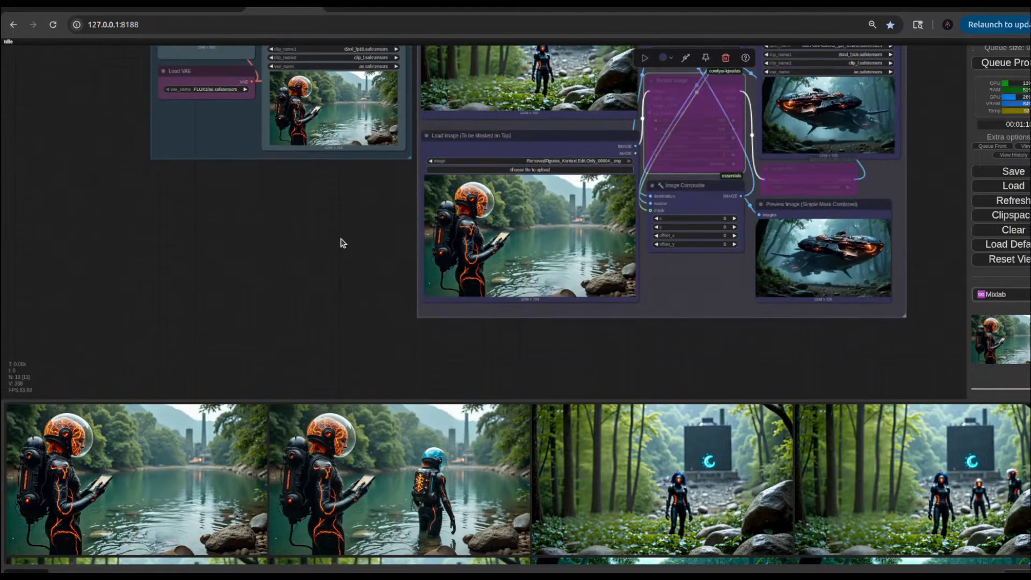
left_click_drag(342, 243, 368, 347)
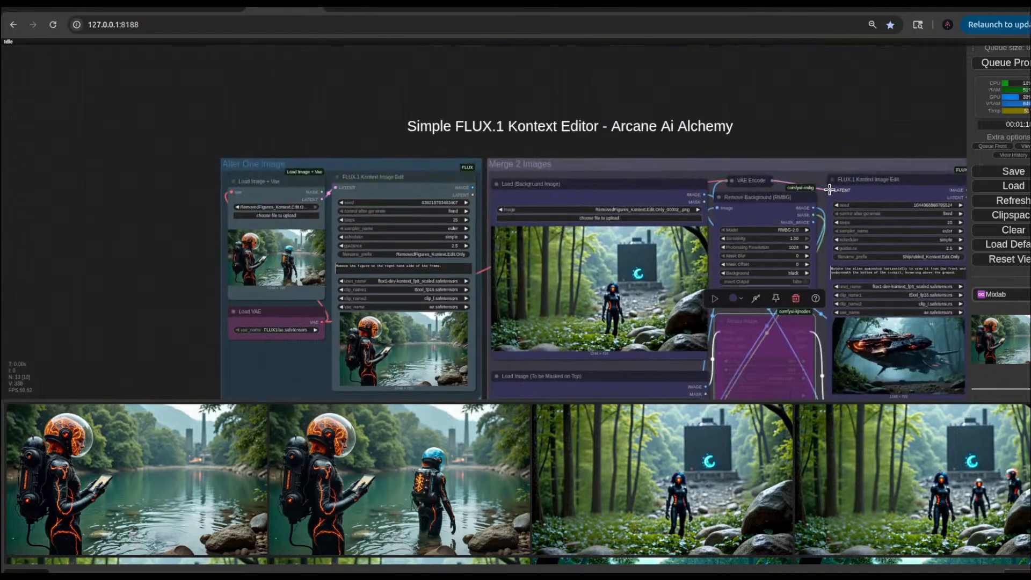
left_click_drag(830, 191, 800, 146)
left_click(892, 115)
left_click_drag(860, 136, 672, 35)
key("ctrl+Return")
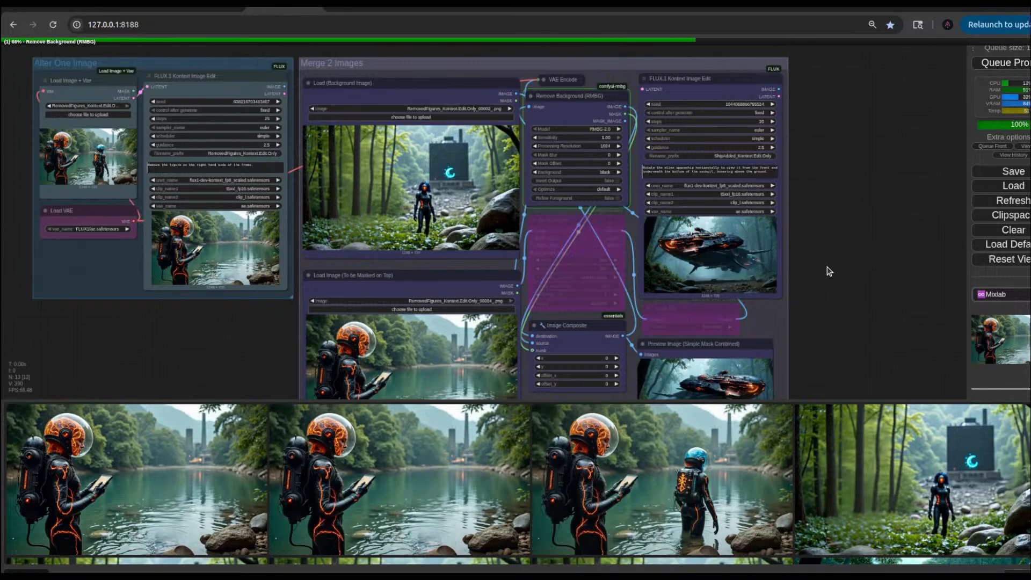
Step: Examine the composited image in the Preview Image (Simple Mask Combined) node, checking the figure's placement over the forest background
left_click_drag(827, 282, 845, 192)
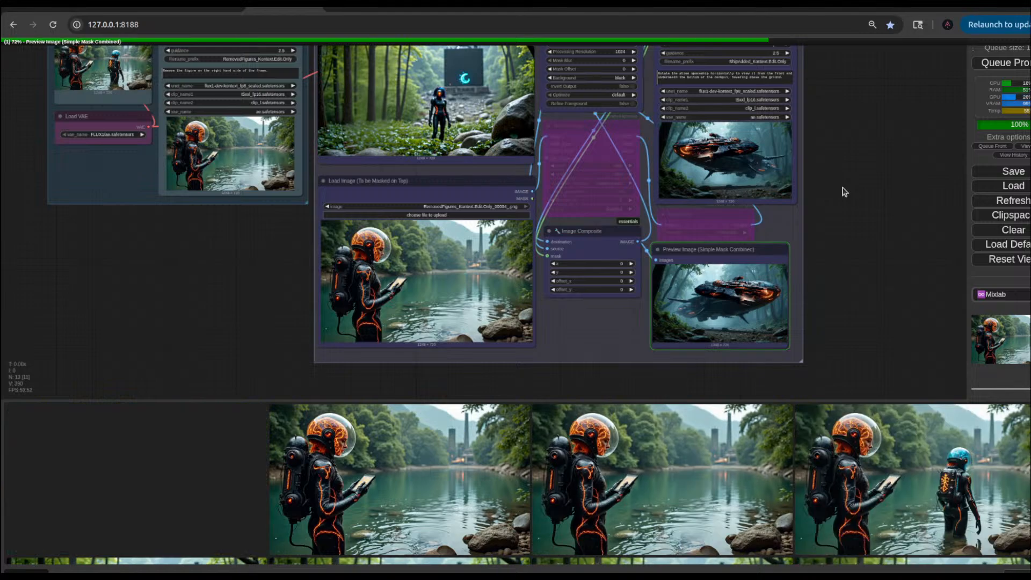
left_click_drag(827, 315, 852, 248)
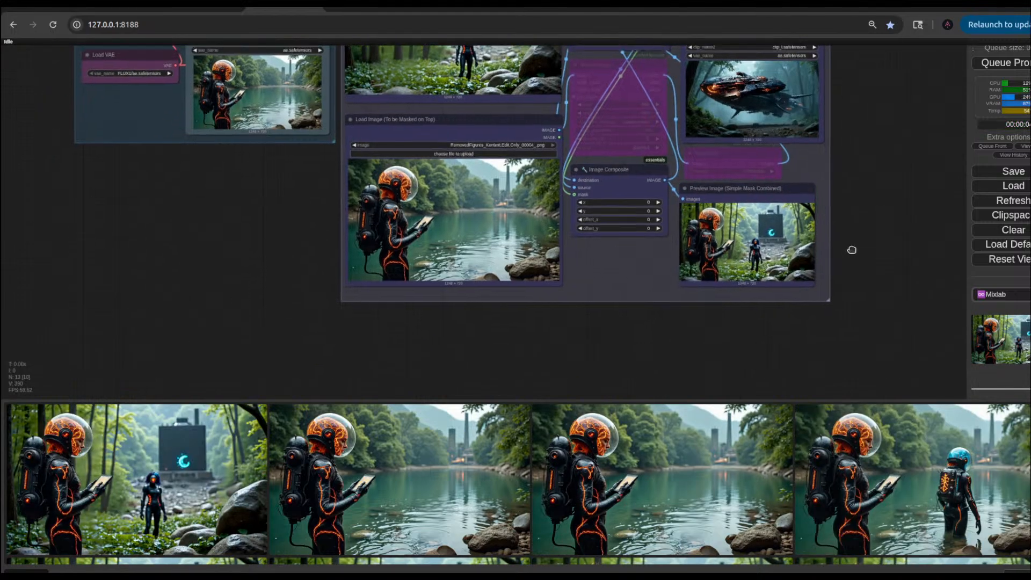
scroll(731, 262, "up", 10)
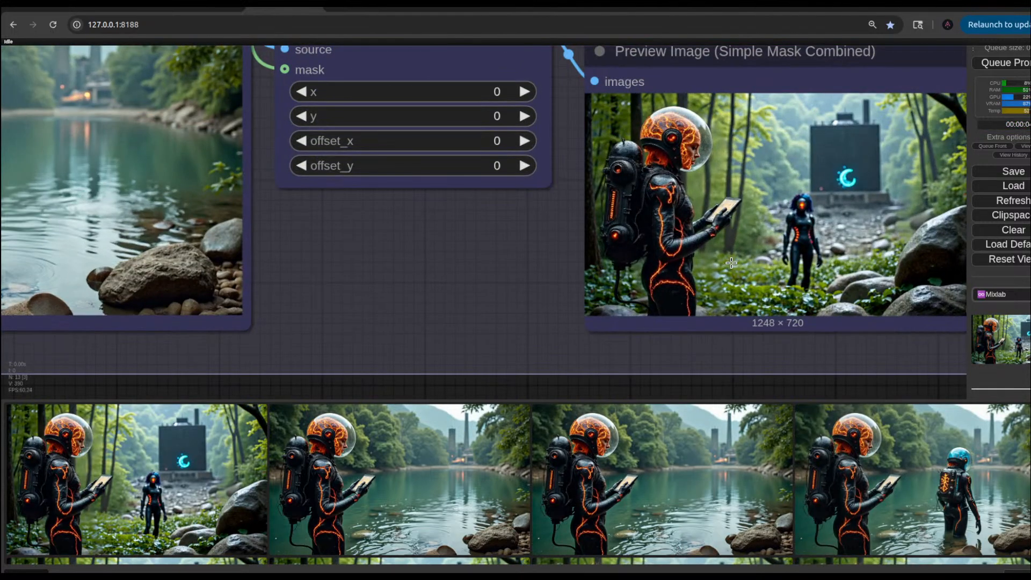
scroll(732, 262, "down", 4)
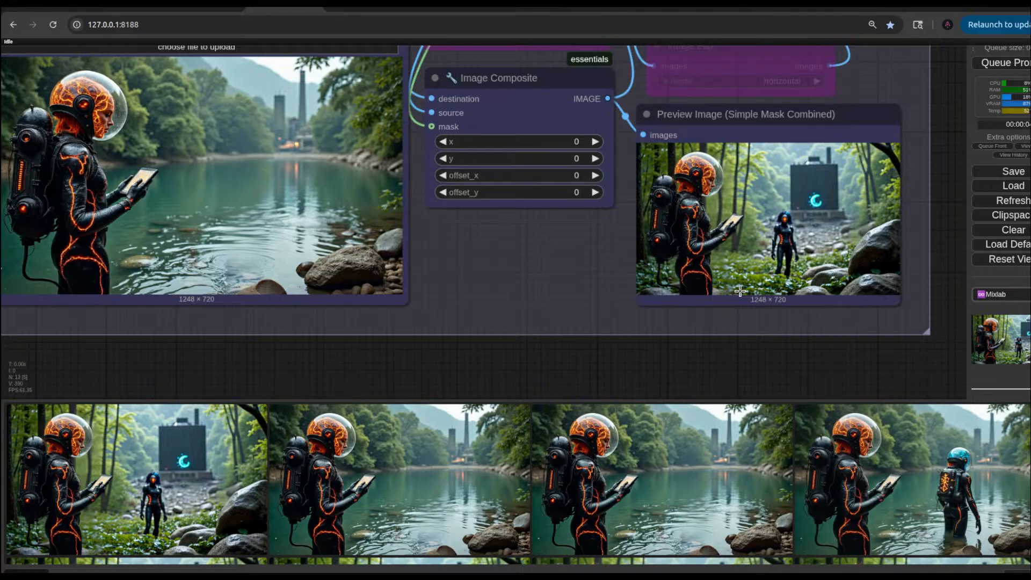
scroll(726, 268, "up", 5)
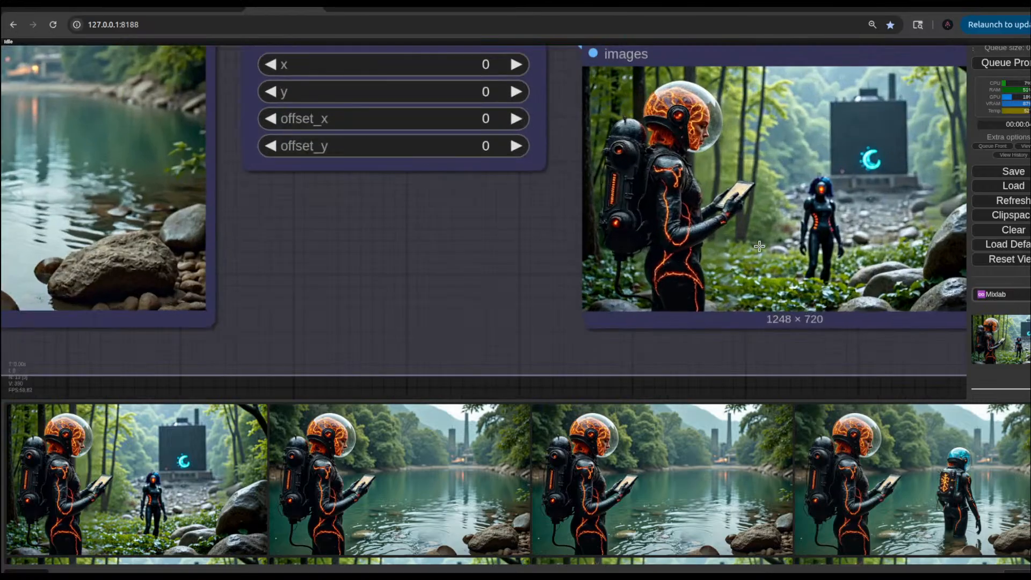
scroll(759, 247, "down", 3)
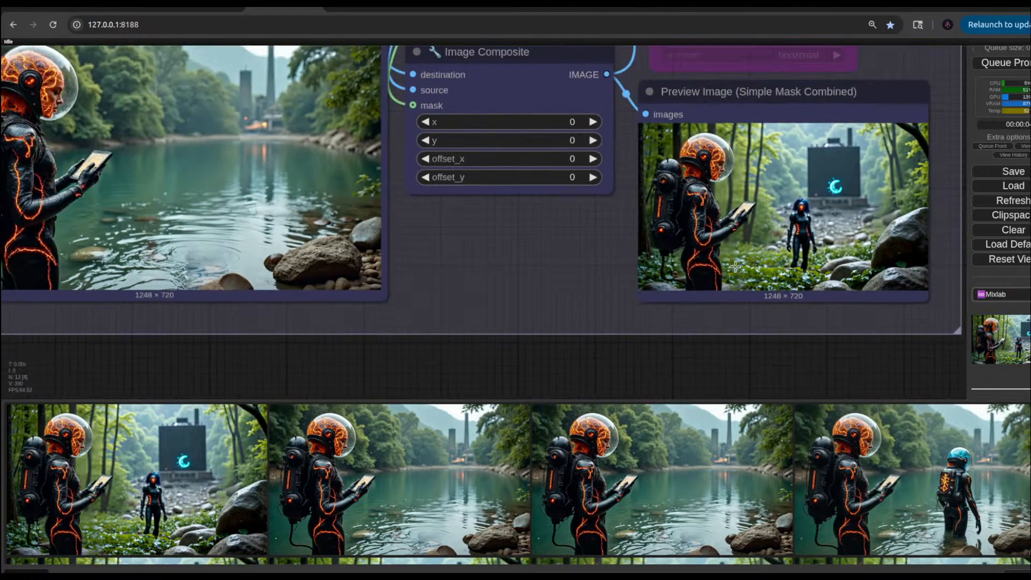
left_click_drag(837, 353, 745, 362)
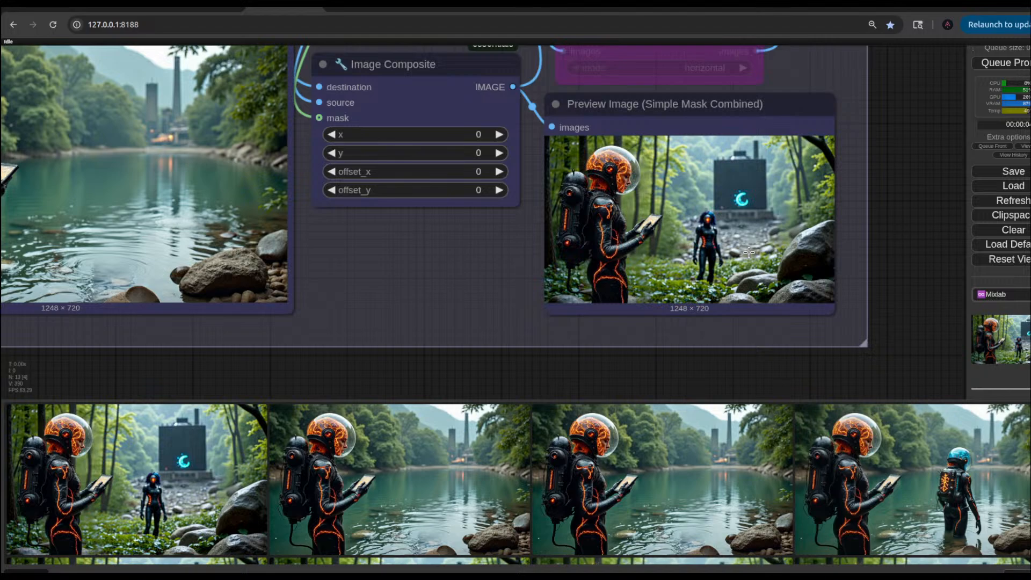
Step: Clear the spaceship prompt text from the FLUX.1 Kontext Image Edit node in the Merge 2 Images group
scroll(749, 252, "down", 6)
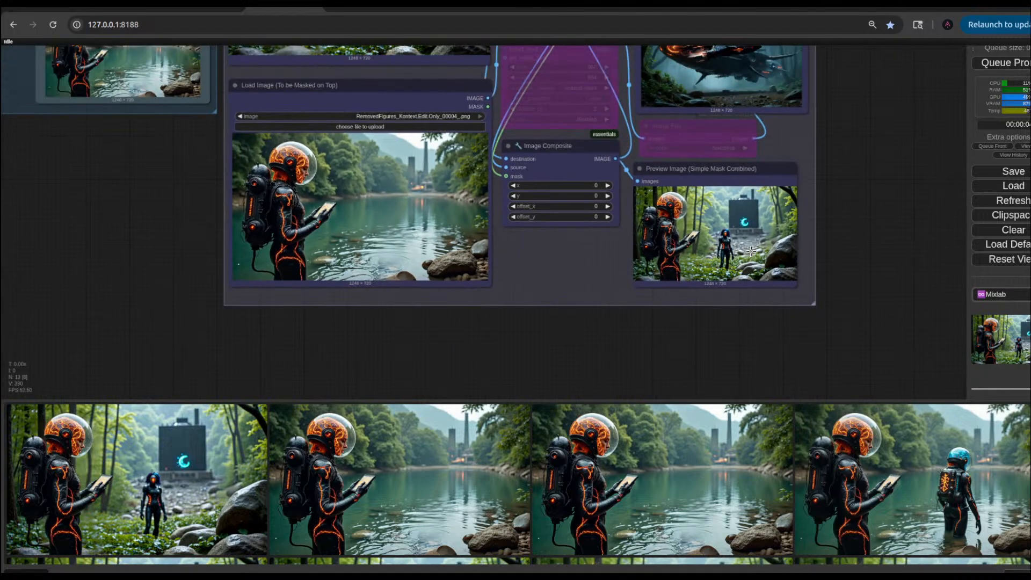
left_click_drag(893, 175, 867, 326)
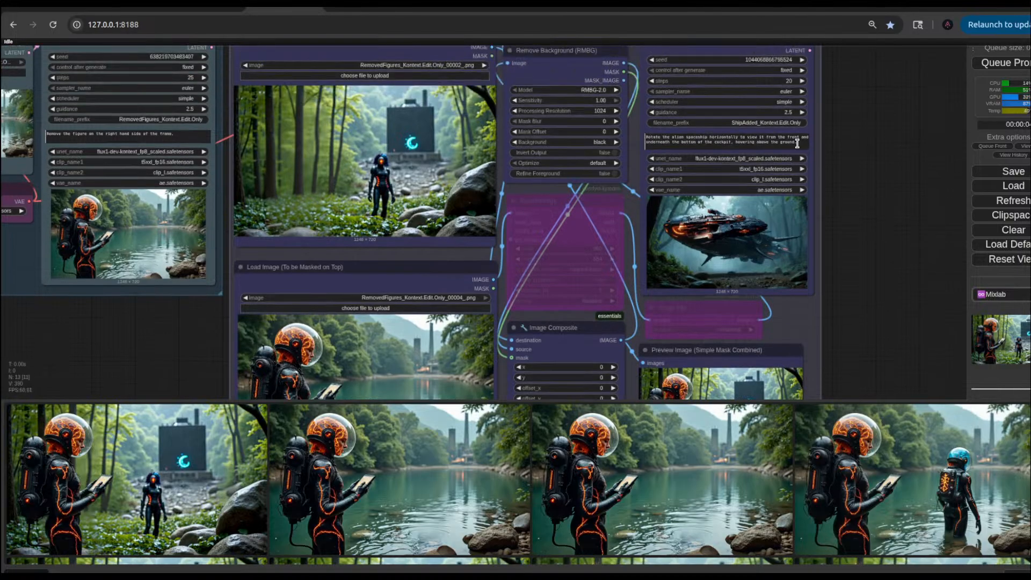
left_click_drag(797, 144, 663, 145)
key("BackSpace")
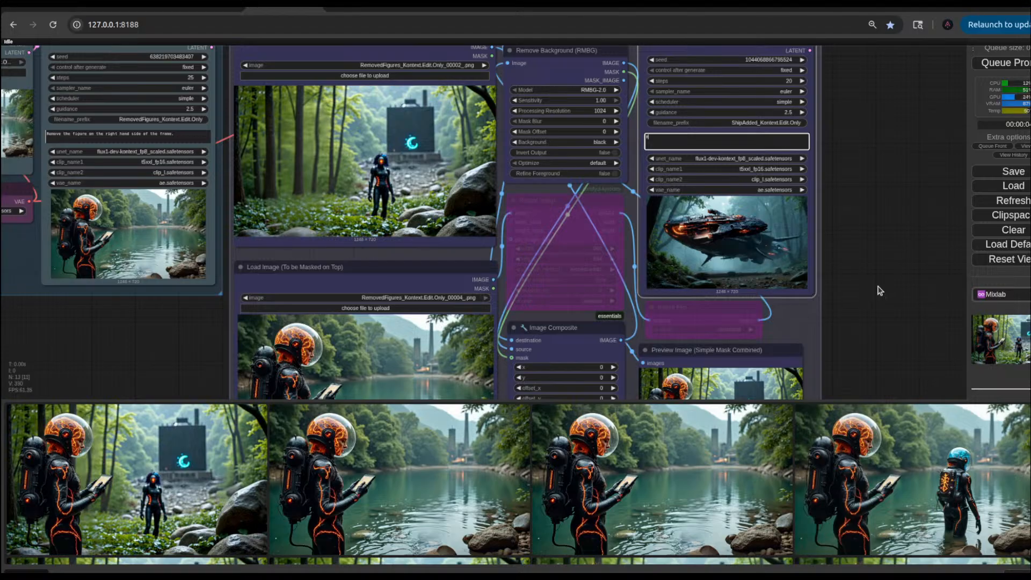
Step: Study the masked composite preview up close and compare the two figures' size, position and blending with the forest scene
left_click_drag(879, 291, 873, 179)
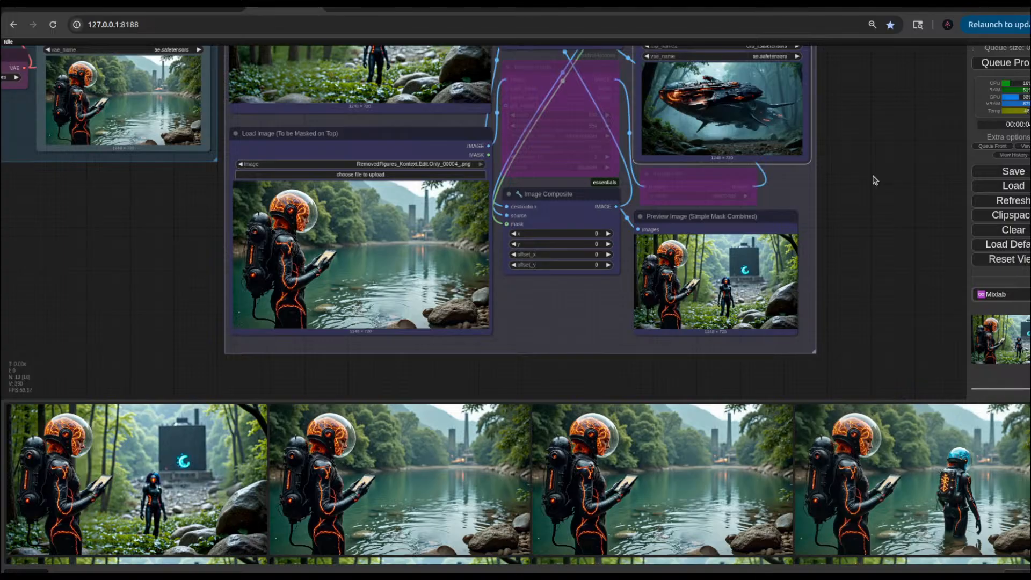
scroll(863, 308, "up", 8)
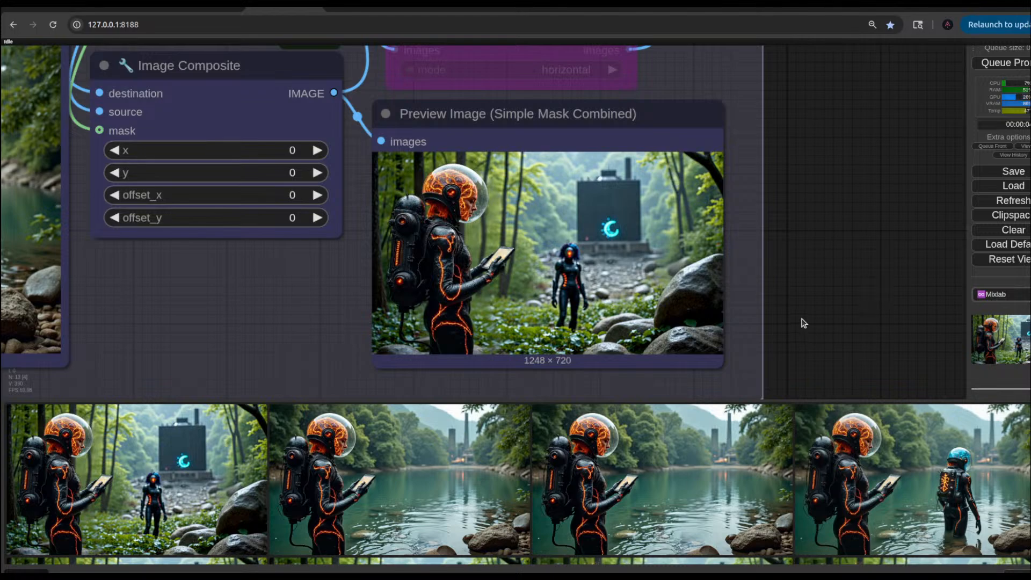
left_click_drag(813, 261, 888, 330)
scroll(880, 145, "down", 4)
left_click_drag(878, 141, 906, 253)
left_click_drag(911, 201, 920, 329)
scroll(921, 270, "up", 2)
scroll(922, 271, "down", 5)
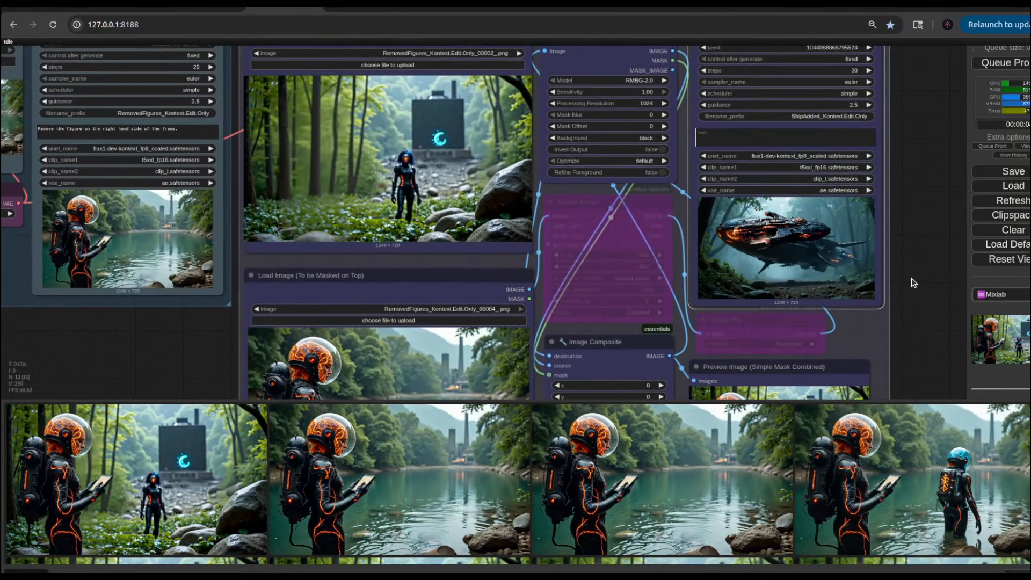
left_click_drag(916, 227, 915, 49)
left_click(726, 189)
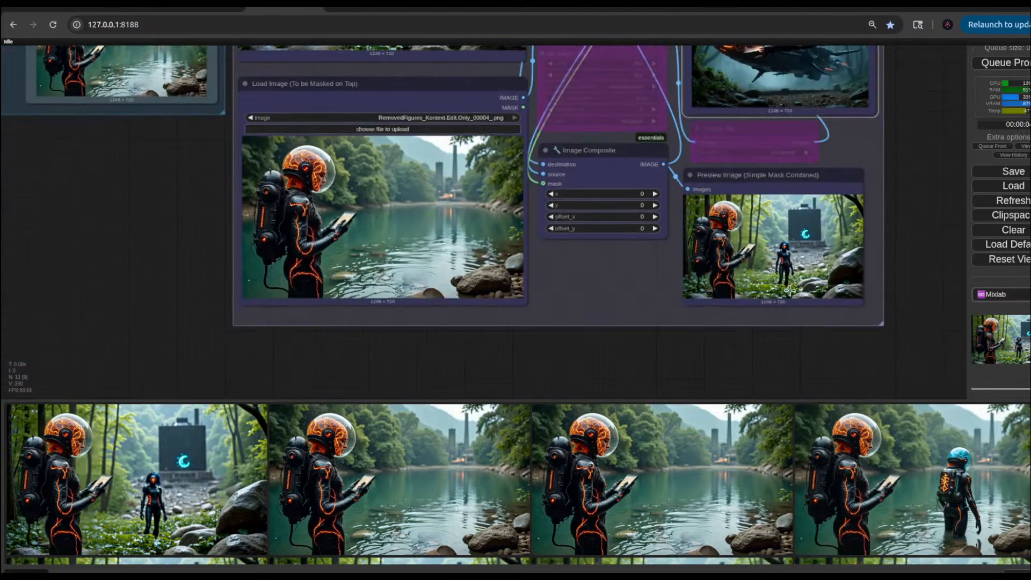
scroll(748, 279, "up", 10)
scroll(704, 226, "down", 2)
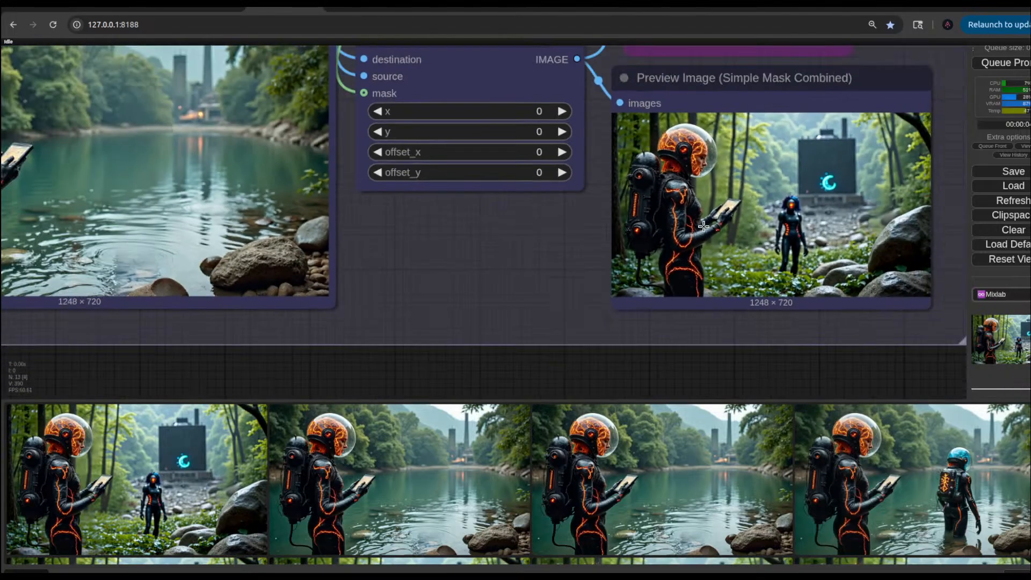
scroll(772, 215, "up", 3)
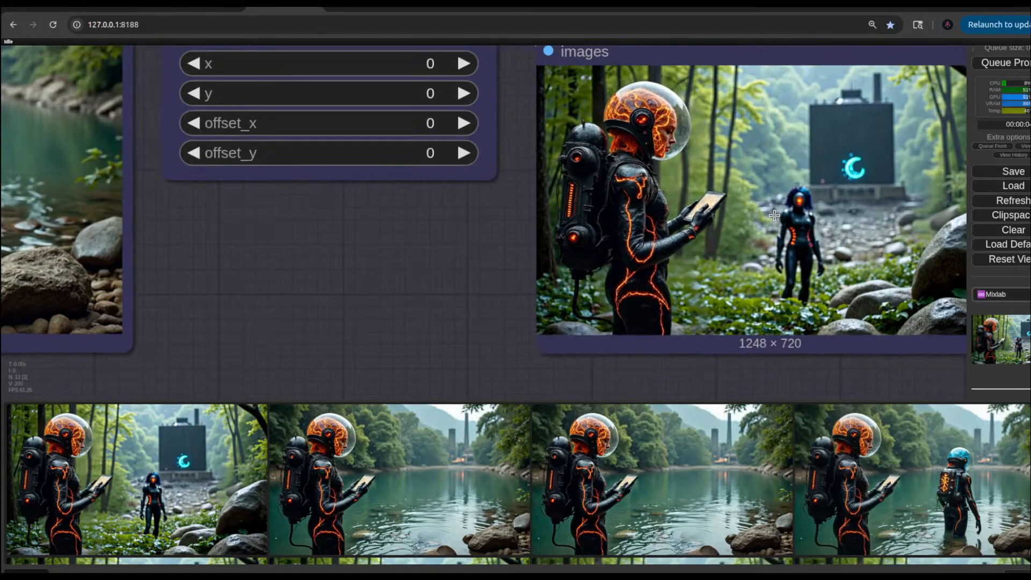
scroll(774, 215, "down", 5)
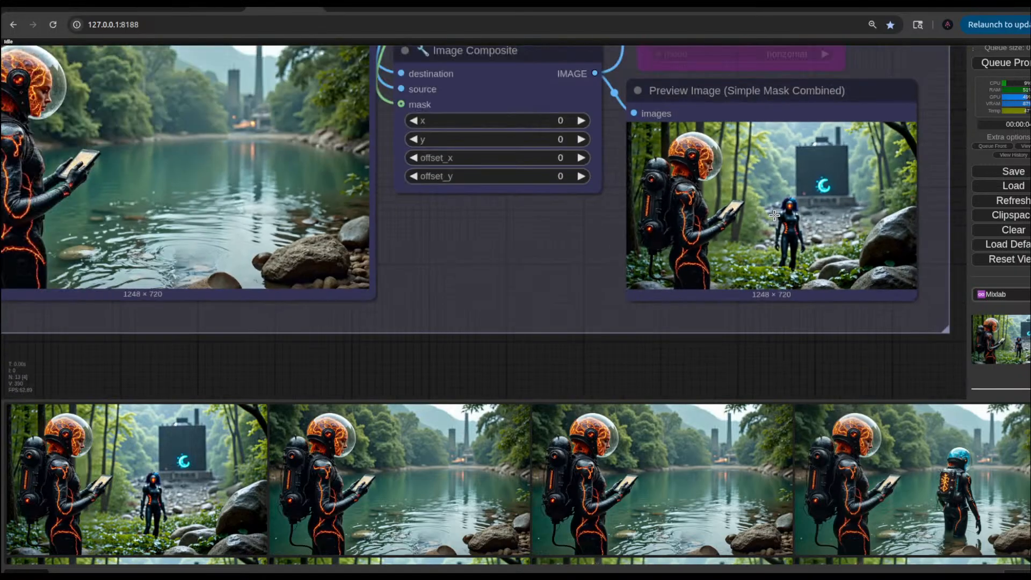
scroll(774, 215, "down", 3)
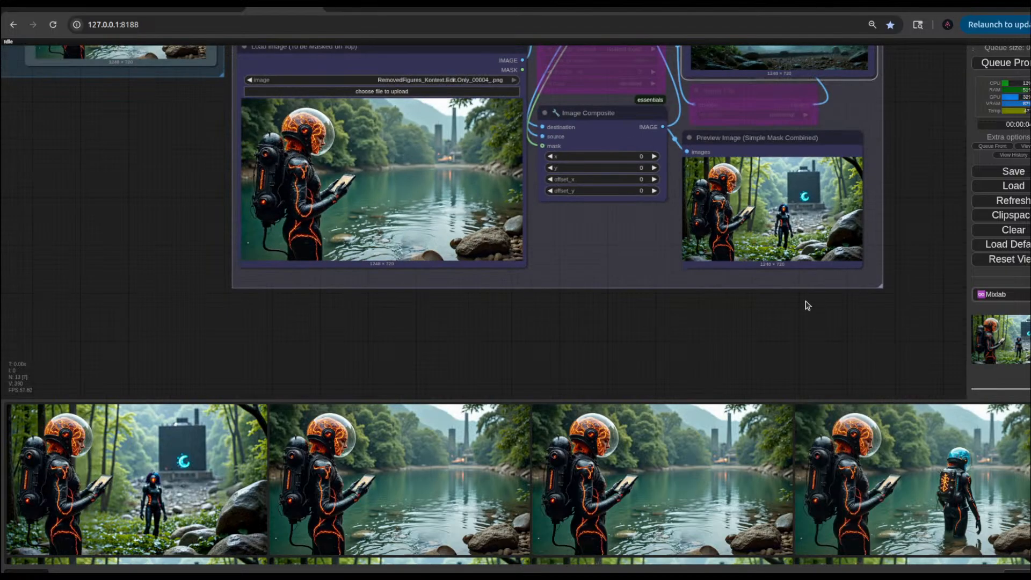
scroll(914, 258, "up", 1)
scroll(821, 267, "up", 3)
scroll(821, 267, "up", 5)
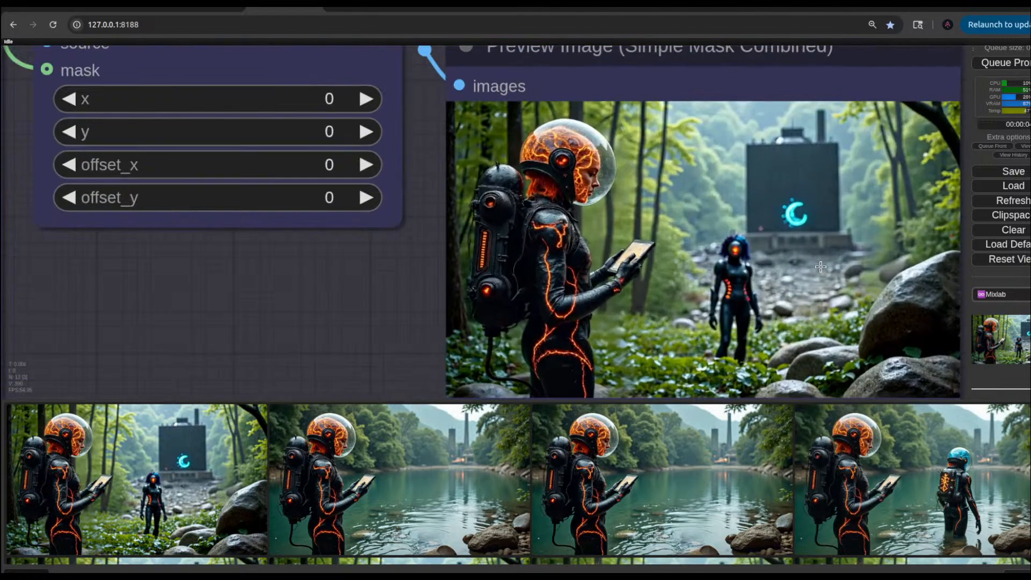
Step: Enter the prompt "Make both figures look up towards the sky." in the Merge 2 Images group's FLUX.1 Kontext Image Edit node
scroll(821, 267, "down", 12)
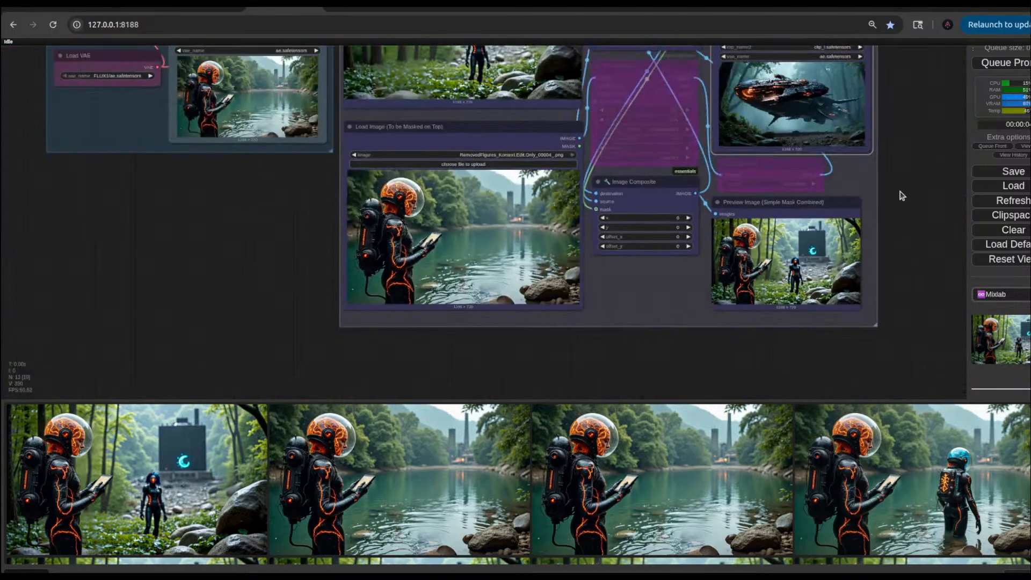
left_click_drag(902, 196, 897, 281)
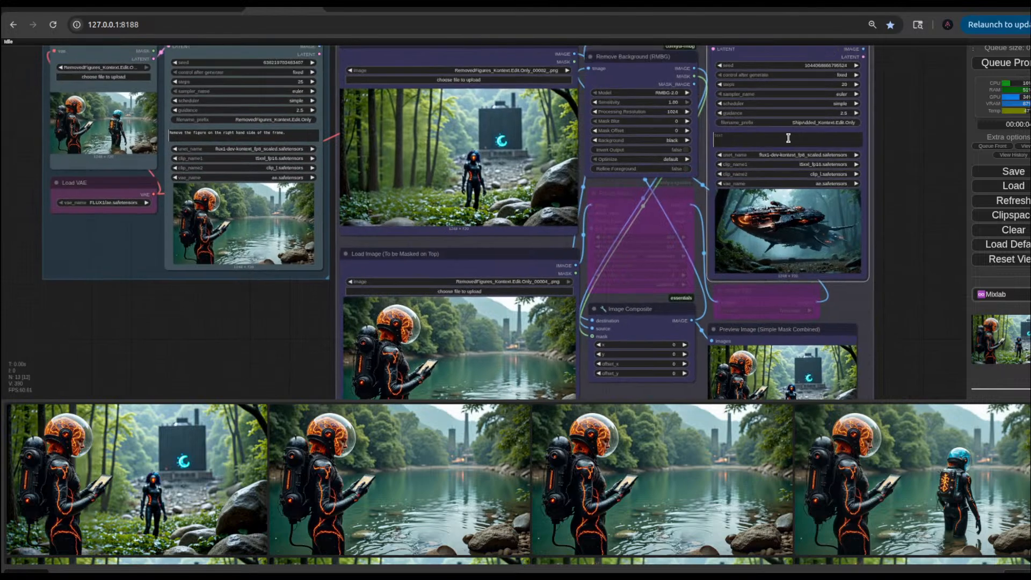
scroll(918, 187, "up", 2)
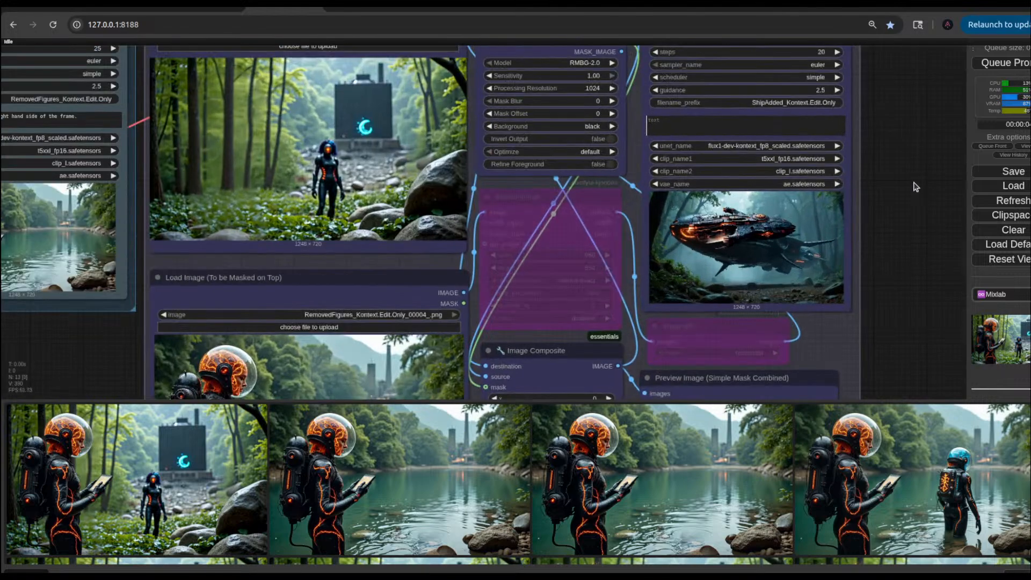
left_click(728, 121)
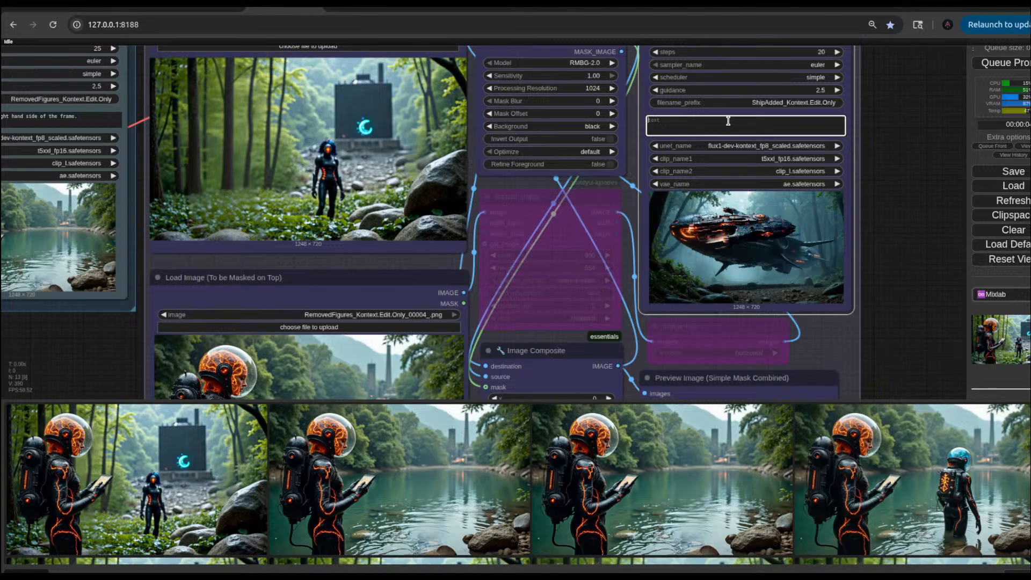
type("Make ")
type("both ")
type("figr")
type("res ")
type("look up t")
type("owards")
type(" to")
type("he")
type(" sky.")
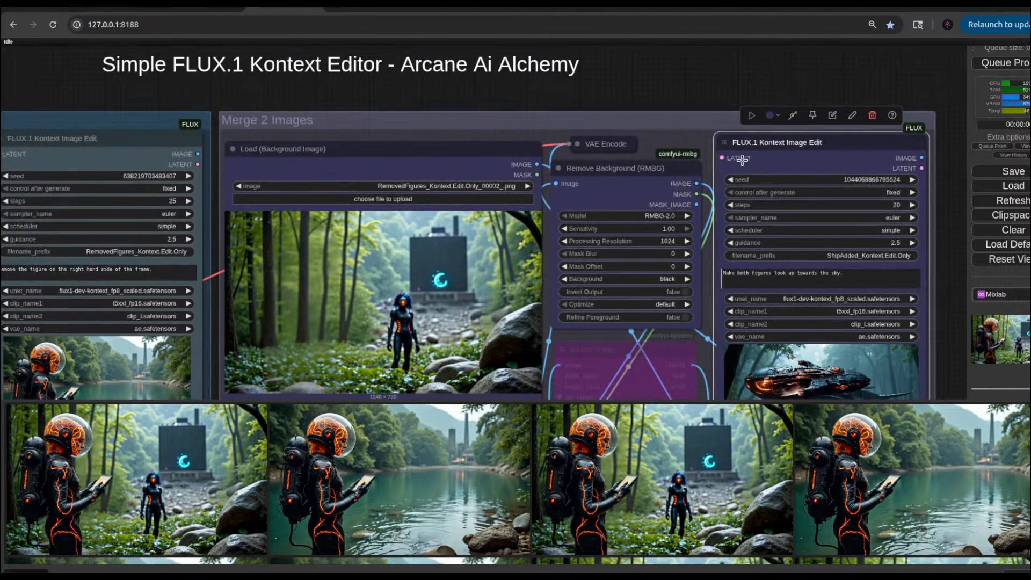
Step: Connect the VAE Encode output to the latent input of the Merge 2 Images group's FLUX.1 Kontext Image Edit node and run the workflow
left_click_drag(722, 158, 637, 144)
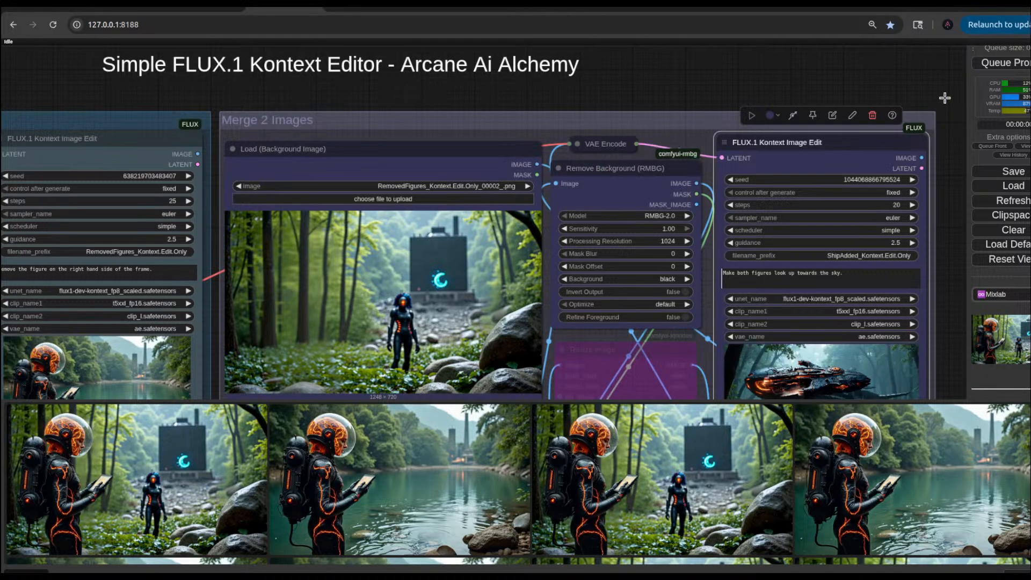
left_click(998, 67)
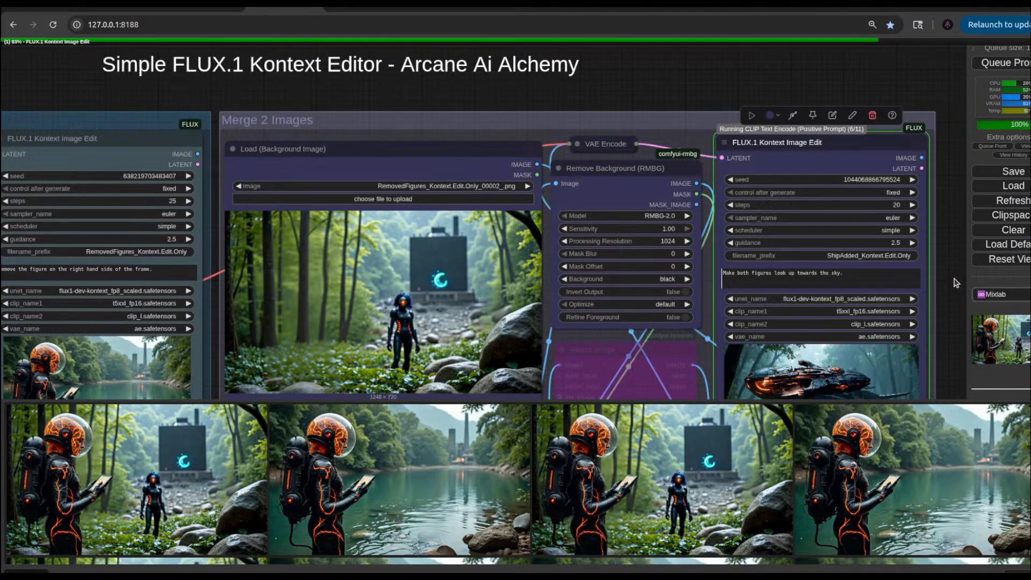
left_click_drag(956, 281, 921, 185)
scroll(908, 170, "down", 4)
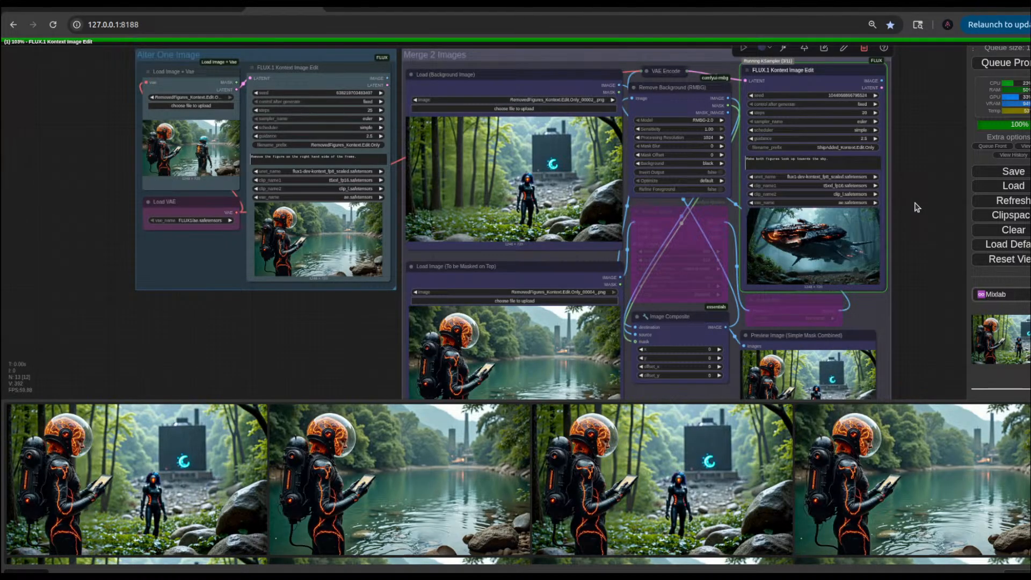
Step: Set the filename prefix of the Merge 2 Images group's FLUX.1 Kontext Image Edit node to 2figures-rainforest_Kontext.Edit.Only
scroll(914, 205, "up", 5)
left_click_drag(913, 204, 941, 295)
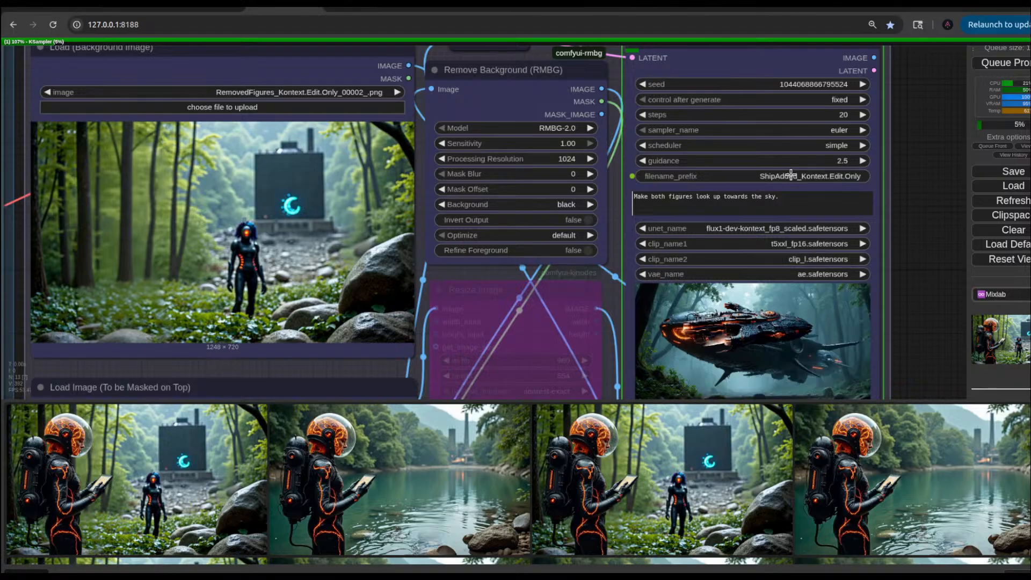
left_click(799, 176)
left_click(842, 163)
left_click_drag(859, 164, 809, 169)
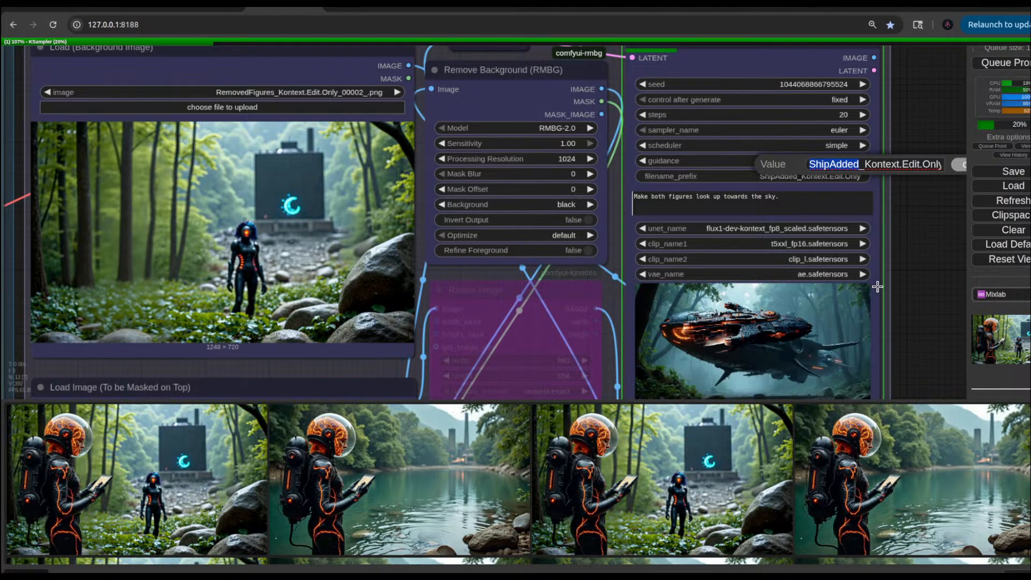
type("2figre")
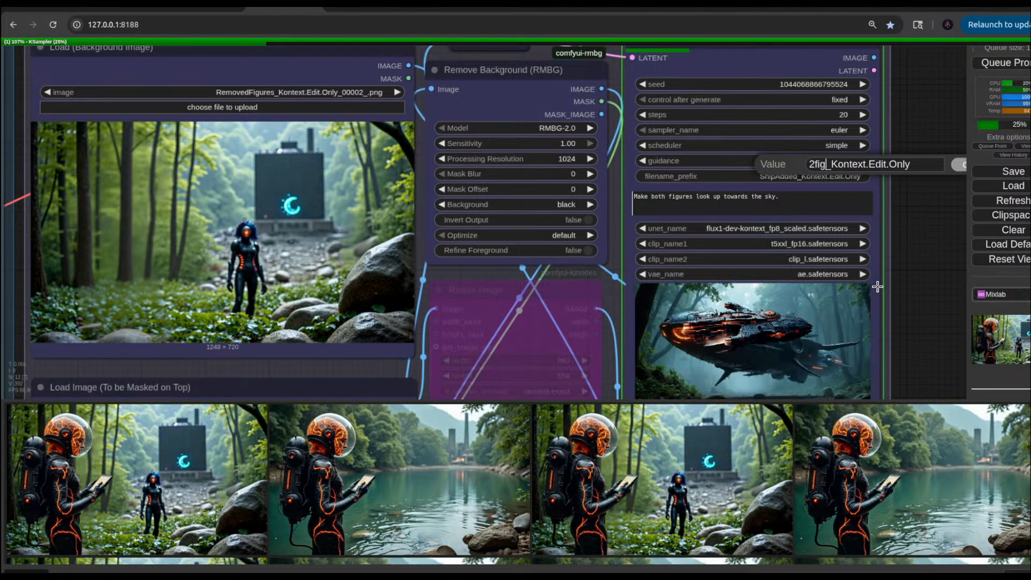
key("BackSpace")
key("BackSpace")
type("ures")
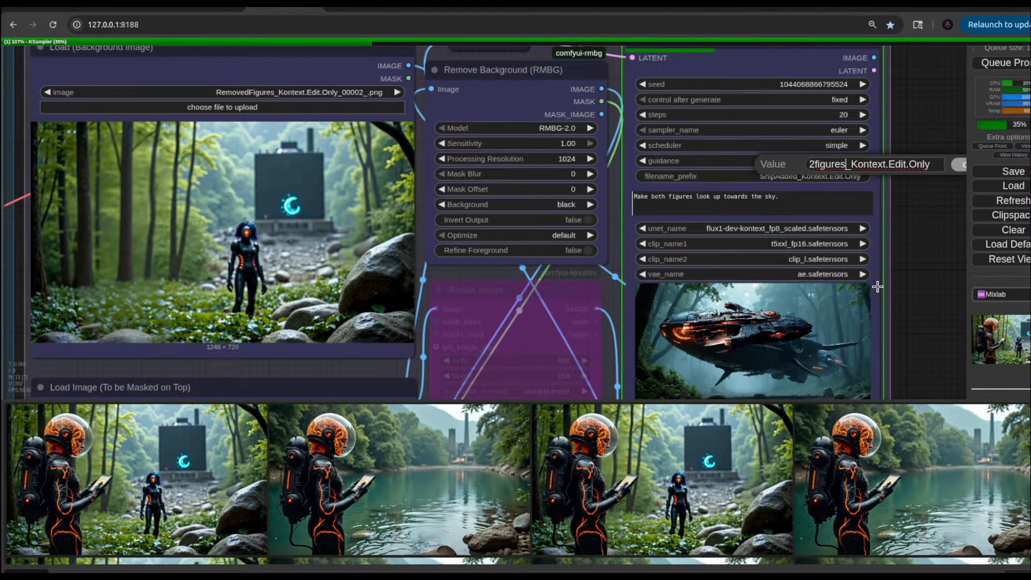
type("-ra")
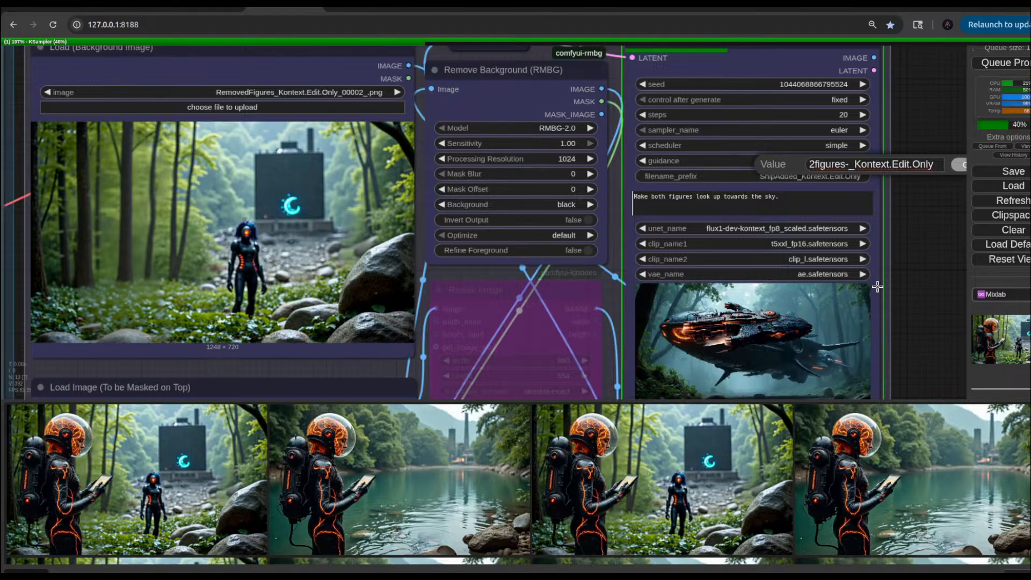
type("inforest")
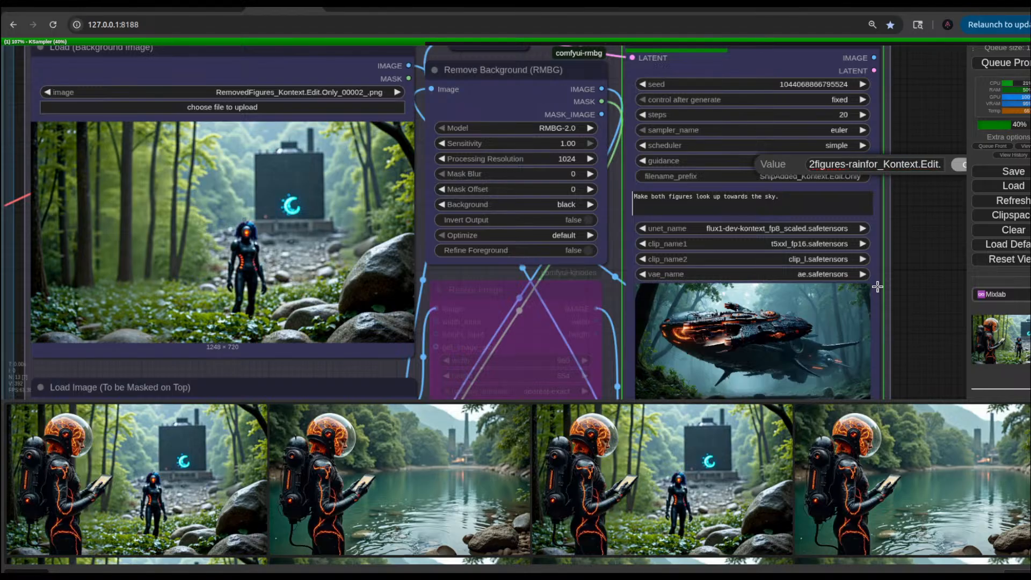
key("Return")
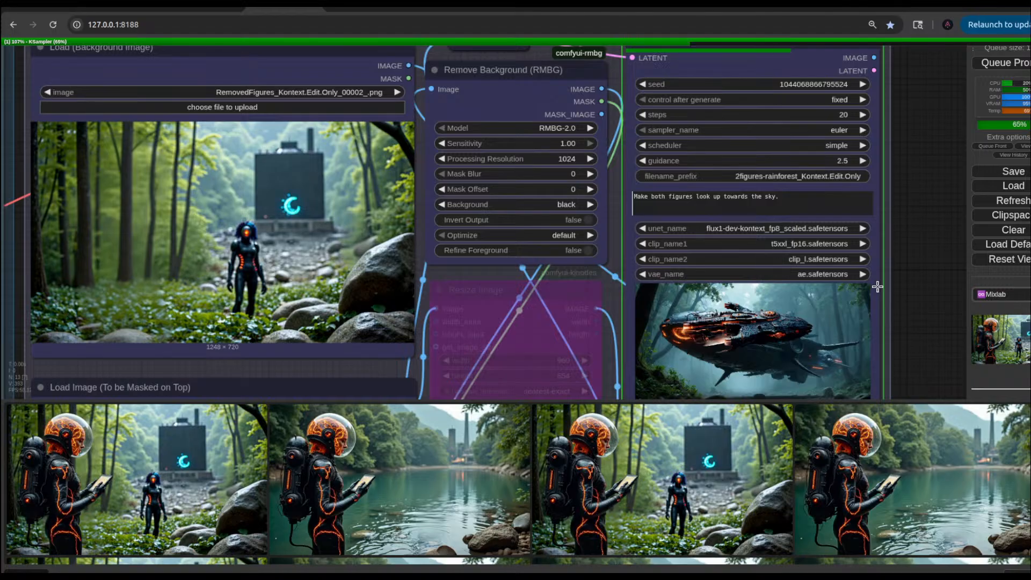
scroll(927, 343, "down", 5)
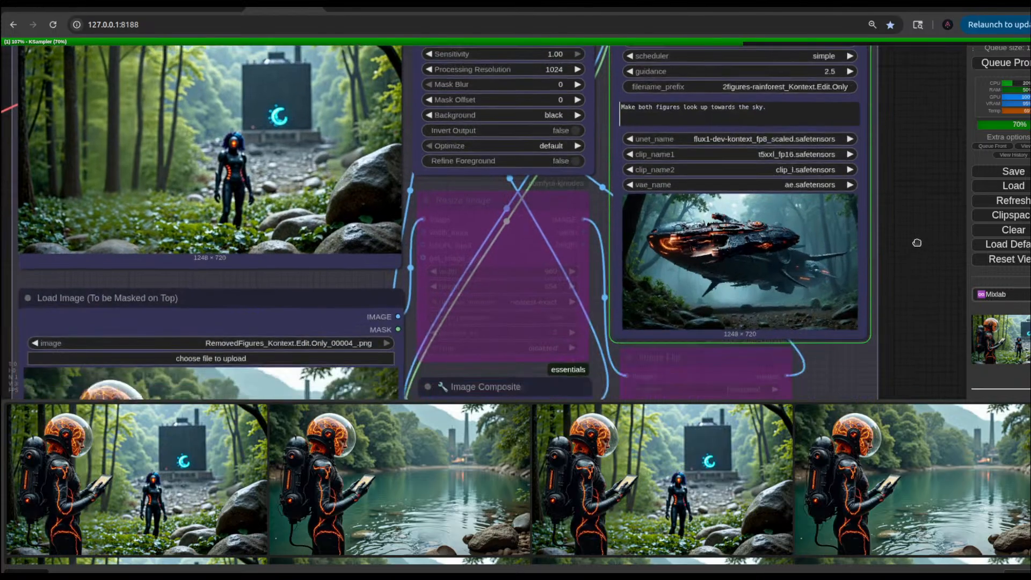
scroll(909, 173, "down", 2)
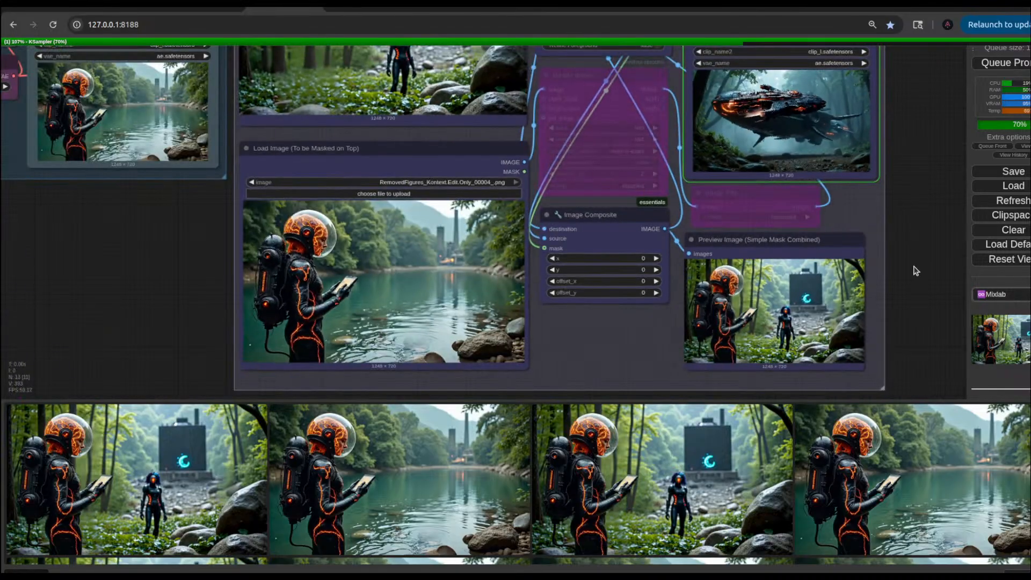
scroll(916, 271, "down", 3)
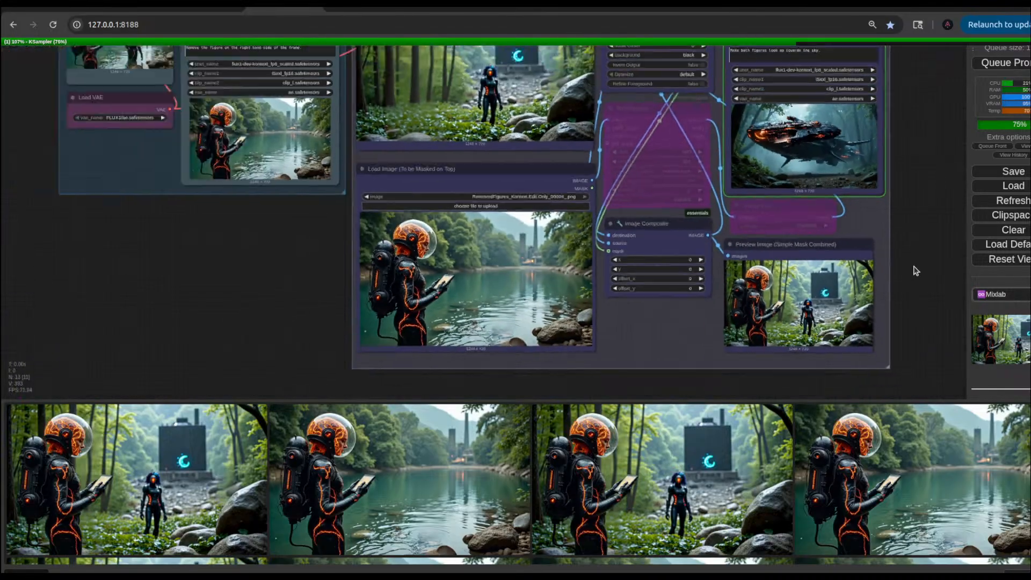
scroll(916, 270, "up", 4)
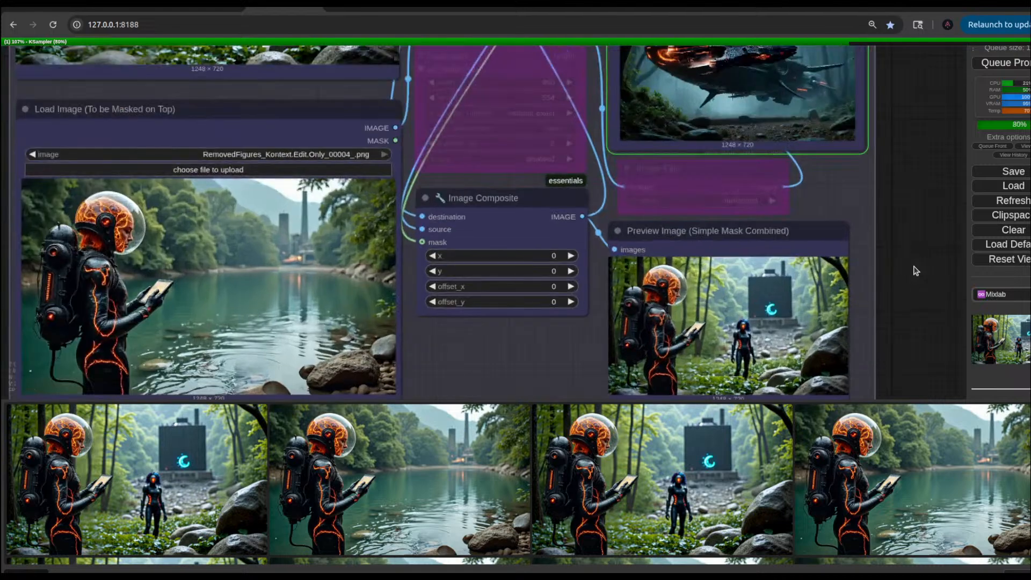
scroll(894, 325, "down", 3)
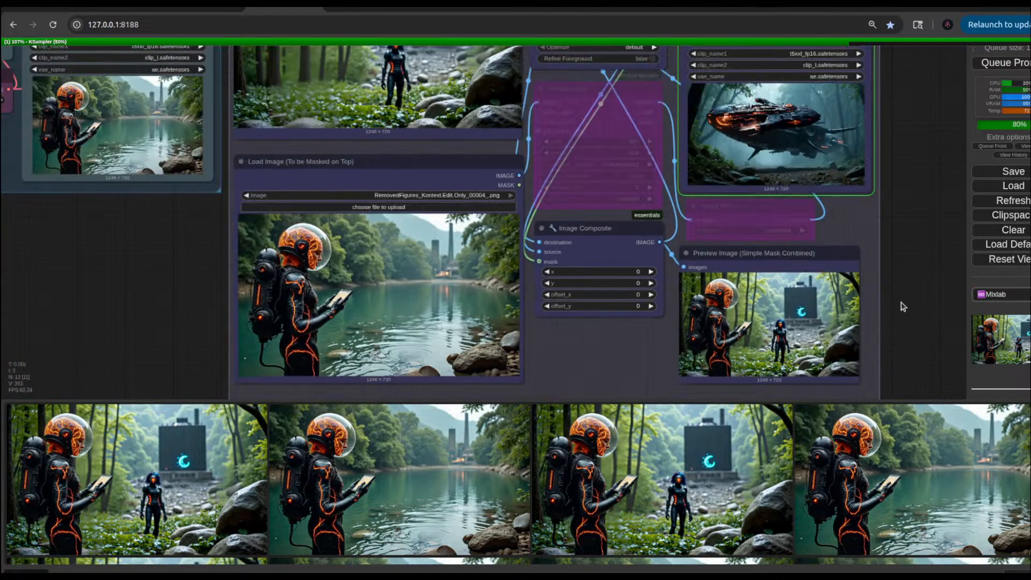
scroll(903, 308, "down", 3)
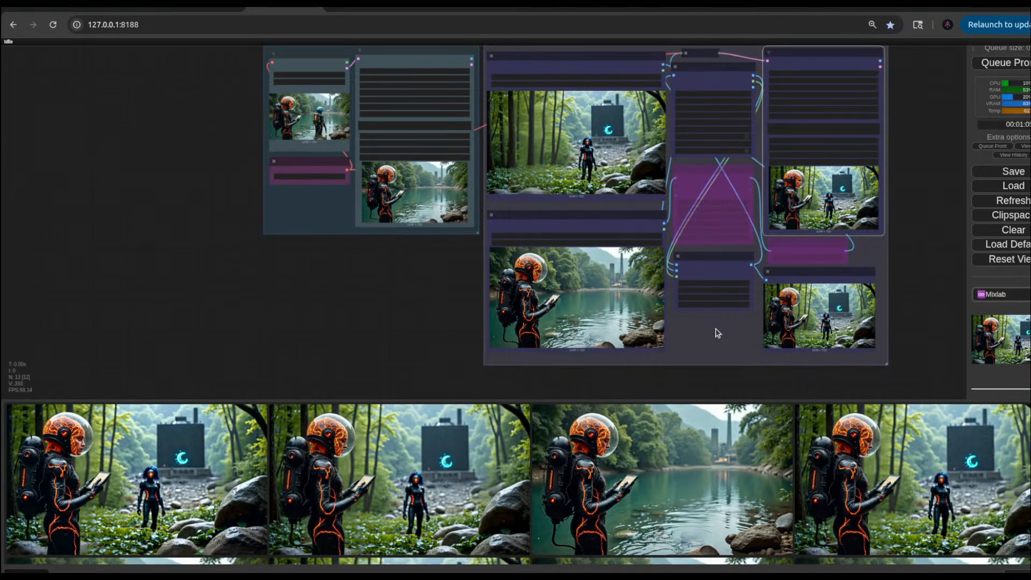
Step: Compare the FLUX.1 Kontext Image Edit result with the simple mask composite, checking both figures' head direction and blending with the forest
scroll(820, 321, "up", 8)
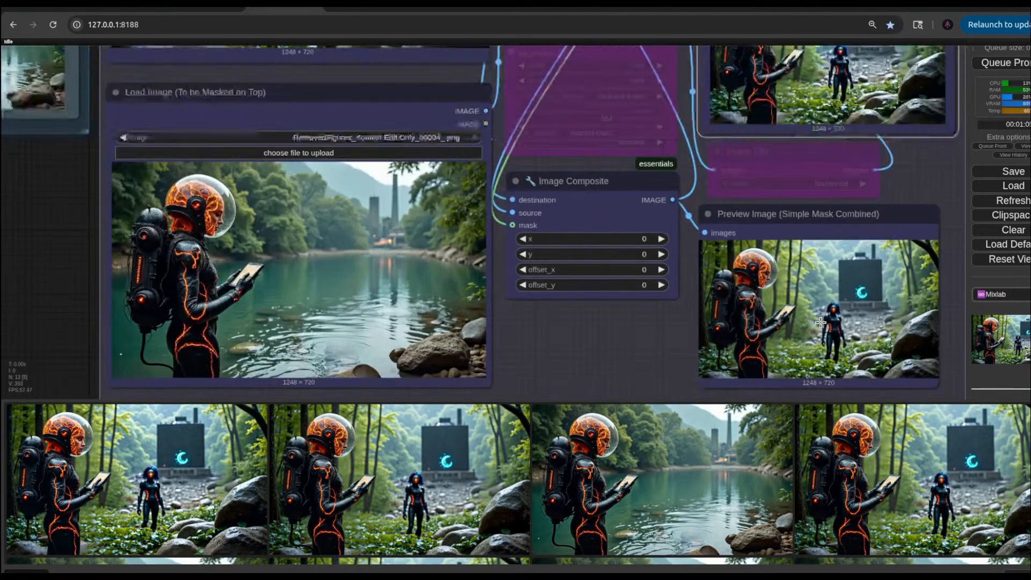
scroll(820, 322, "down", 8)
scroll(825, 220, "up", 8)
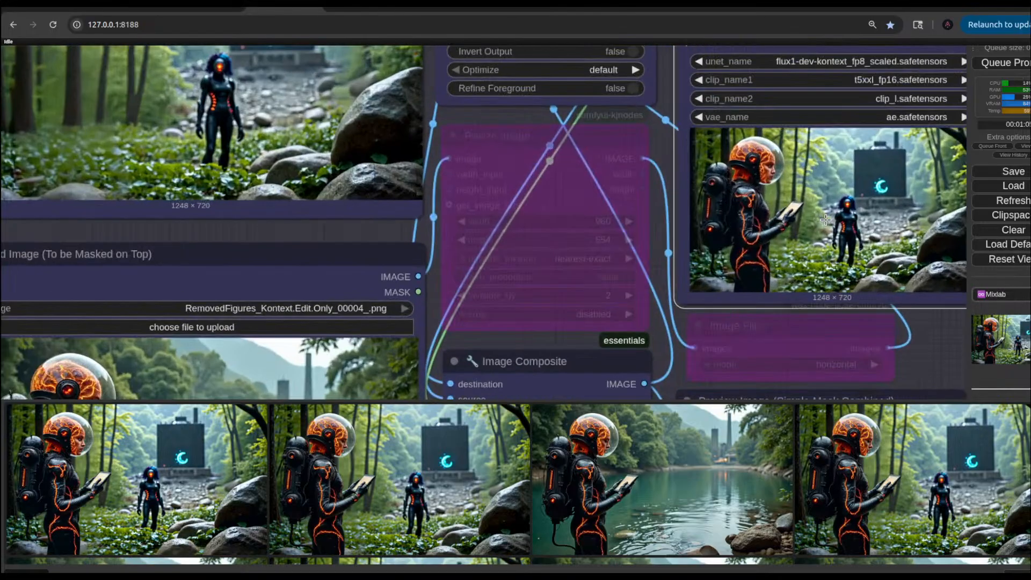
scroll(825, 220, "down", 2)
scroll(762, 167, "down", 3)
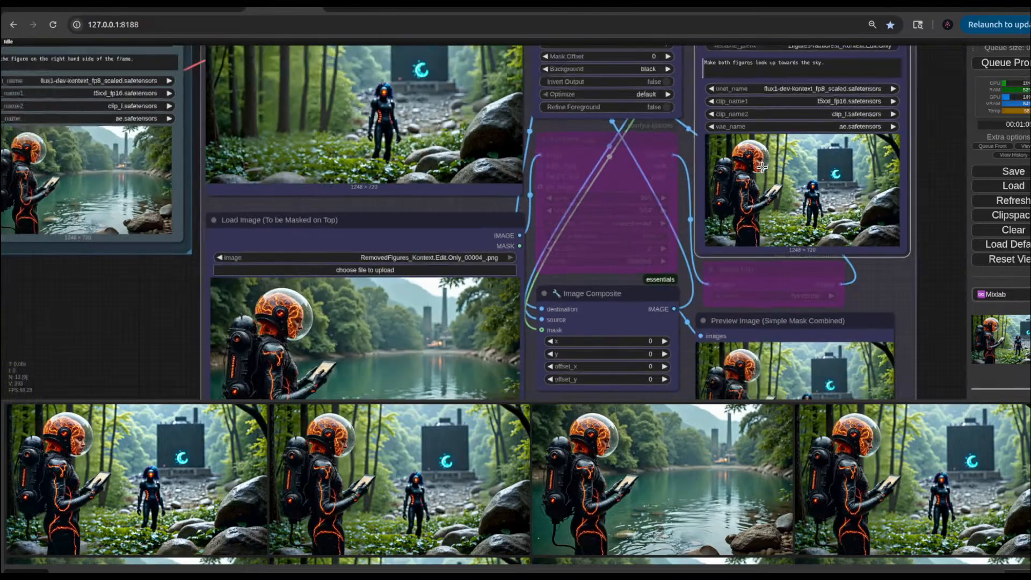
scroll(762, 167, "down", 3)
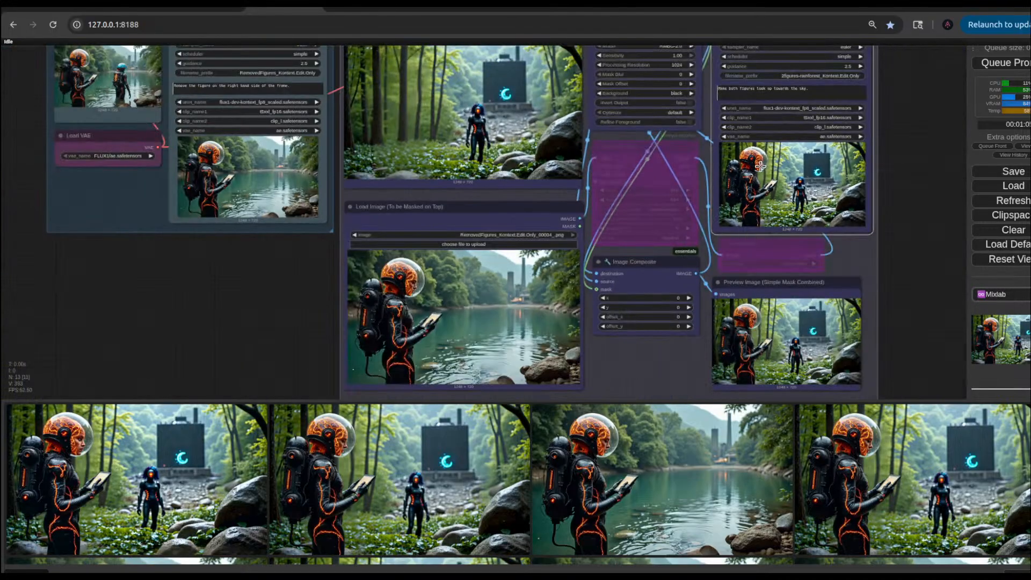
scroll(760, 167, "up", 6)
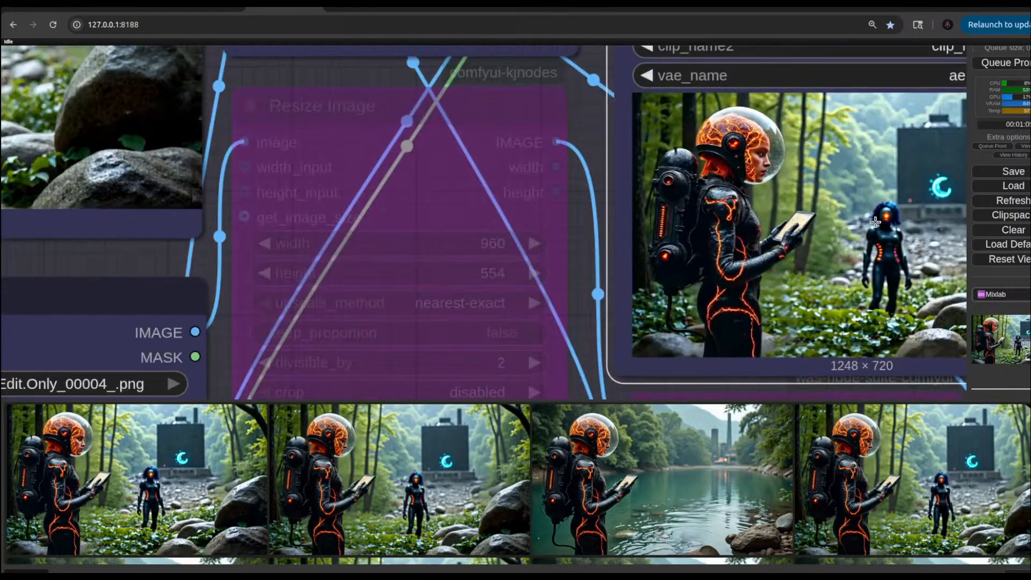
scroll(784, 251, "down", 8)
scroll(903, 210, "up", 3)
scroll(738, 292, "up", 3)
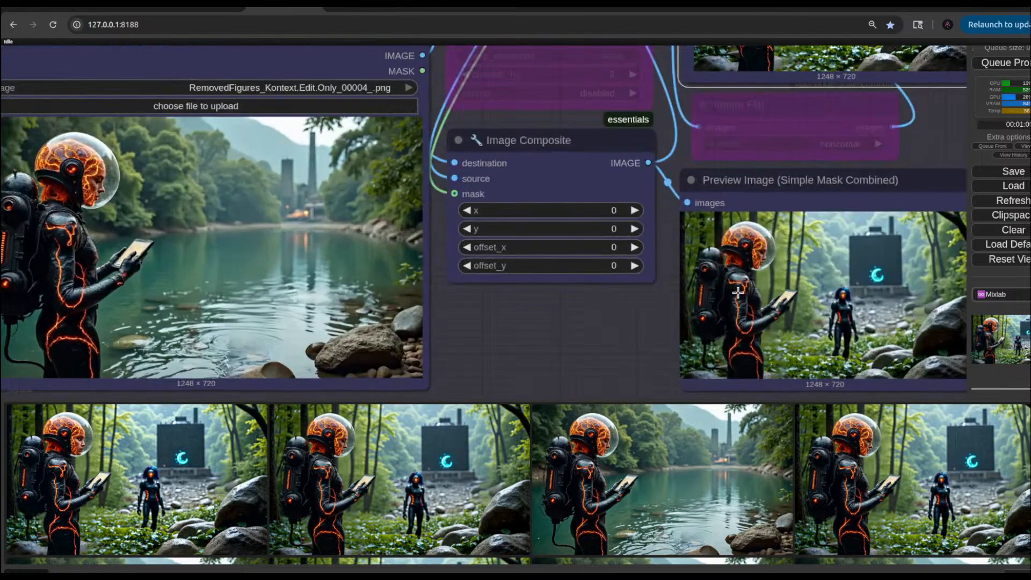
scroll(741, 290, "up", 1)
scroll(771, 247, "down", 3)
scroll(772, 247, "down", 5)
scroll(900, 164, "up", 4)
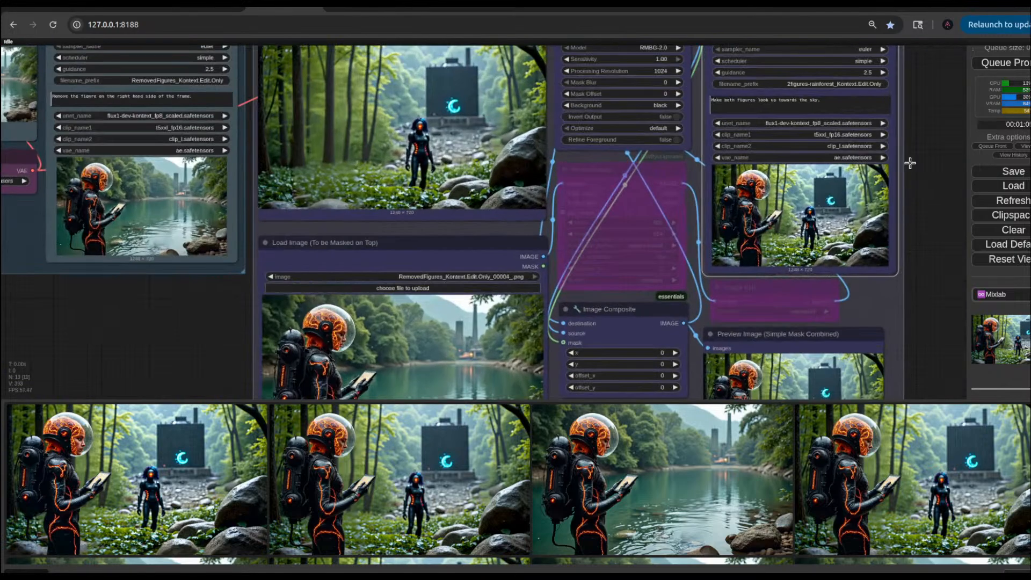
Step: Change the Merge 2 Images group's edit prompt to "Make both figures look up toward the top of the frame."
scroll(870, 177, "up", 5)
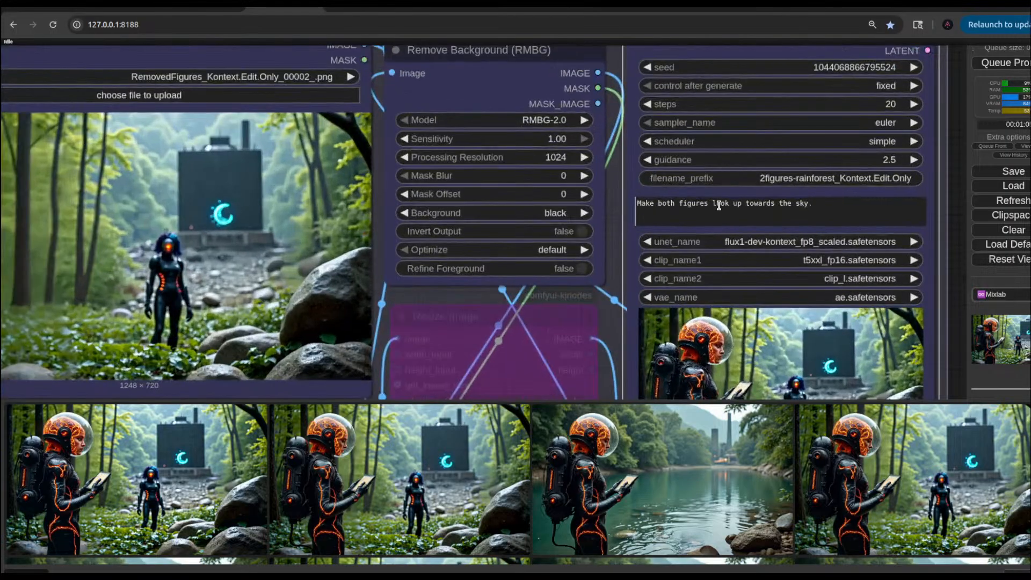
left_click_drag(743, 205, 820, 205)
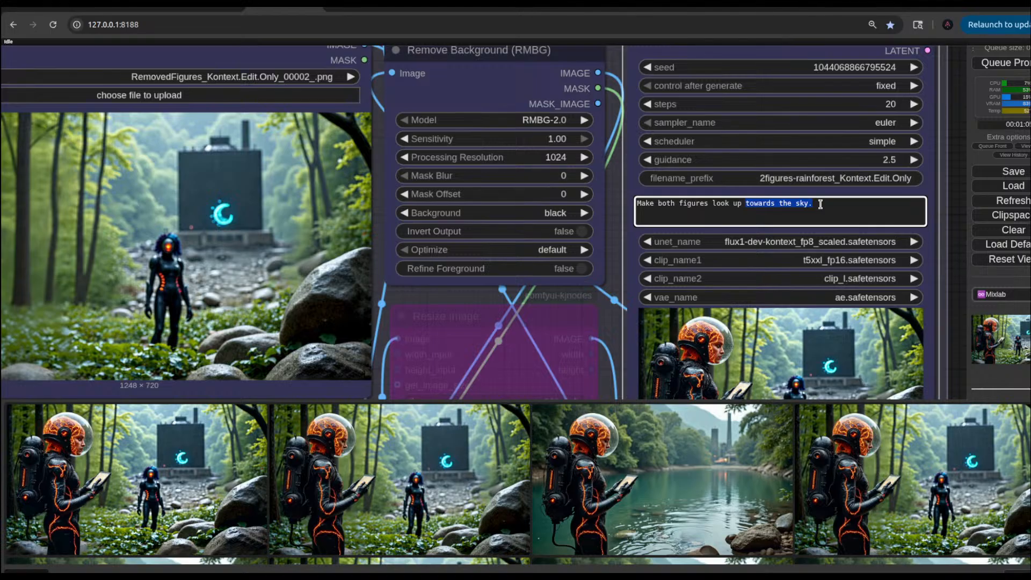
left_click(909, 216)
key("BackSpace")
type("f the frame")
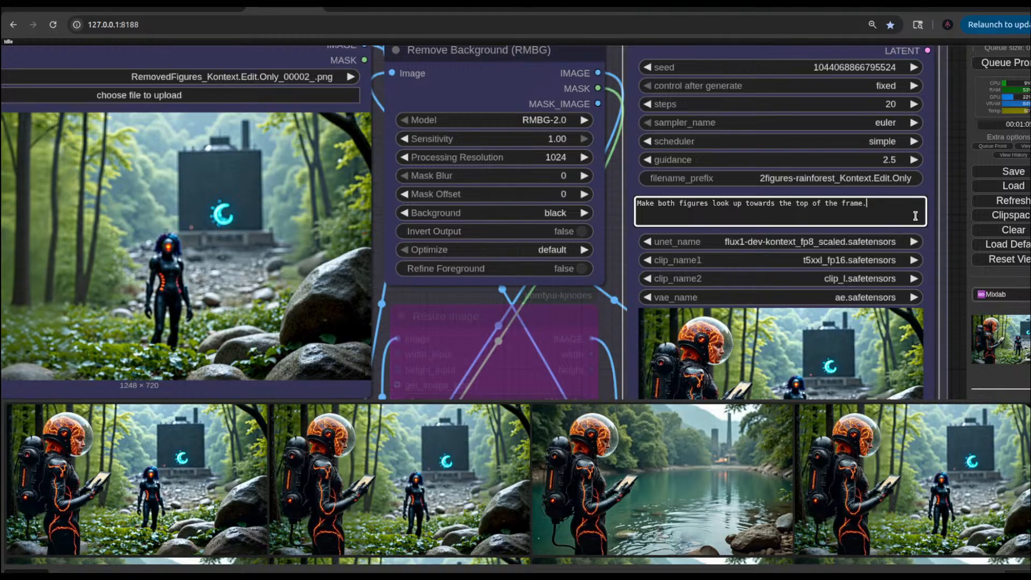
left_click(776, 204)
key("BackSpace")
scroll(944, 267, "down", 5)
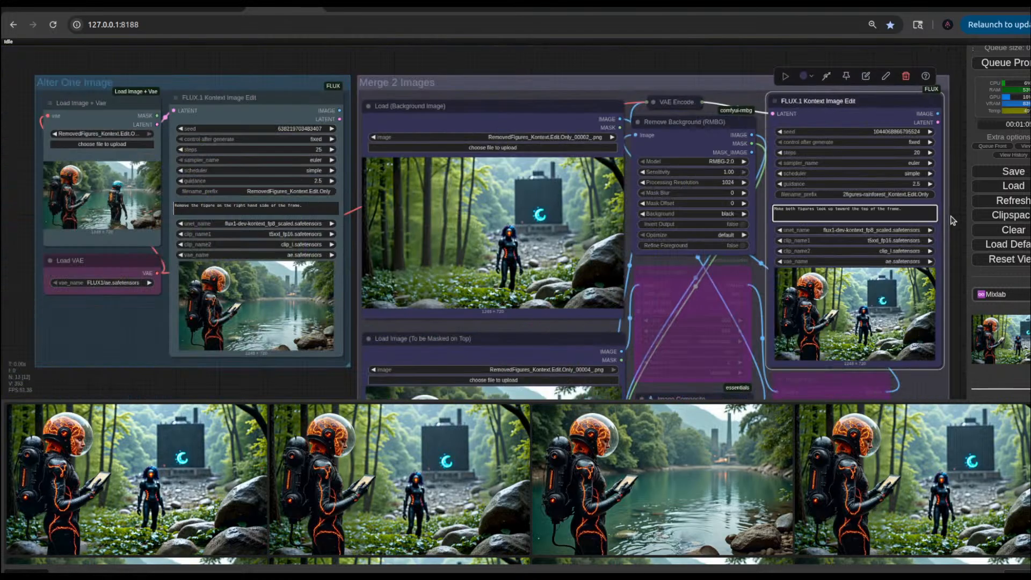
scroll(943, 267, "down", 5)
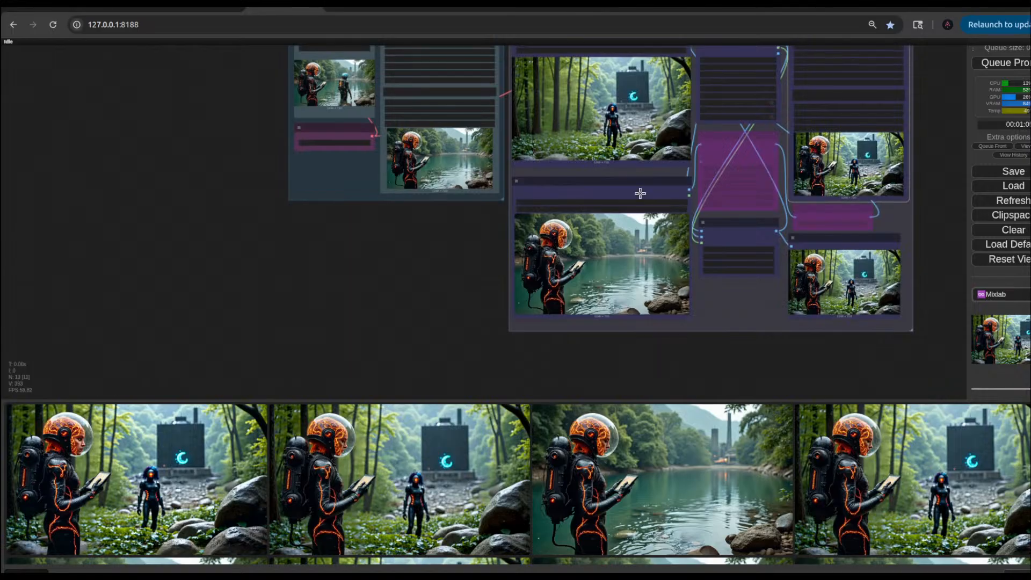
scroll(921, 277, "up", 3)
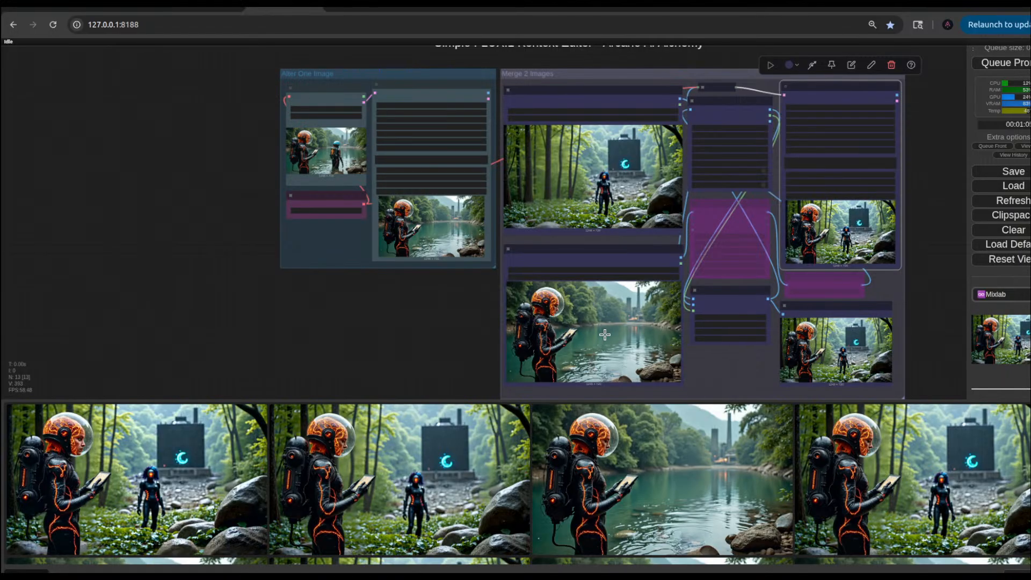
scroll(605, 334, "up", 5)
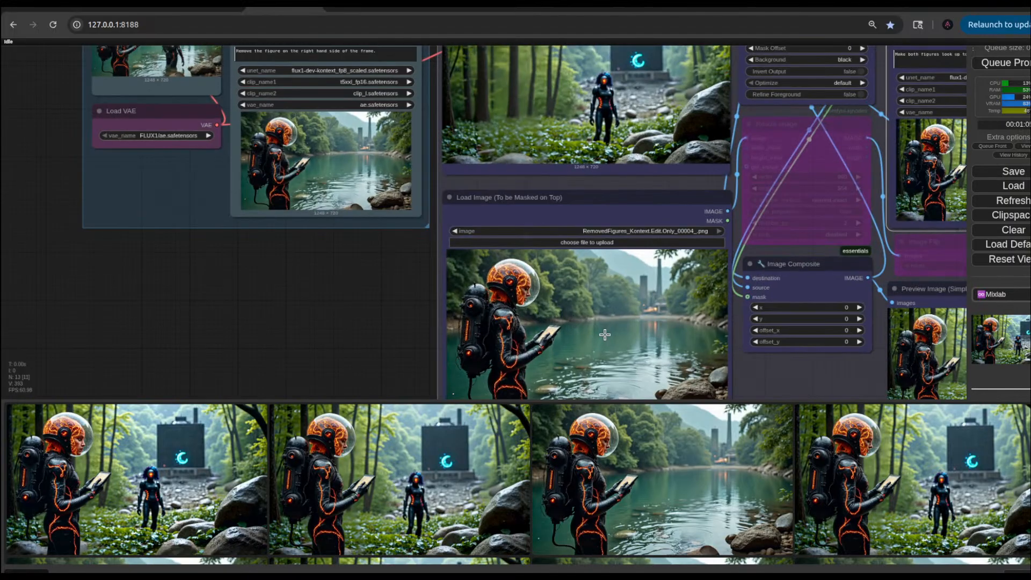
Step: Examine the helmeted figure's head and gaze in the FLUX.1 Kontext Image Edit result against the Simple Mask Combined preview
scroll(604, 335, "down", 4)
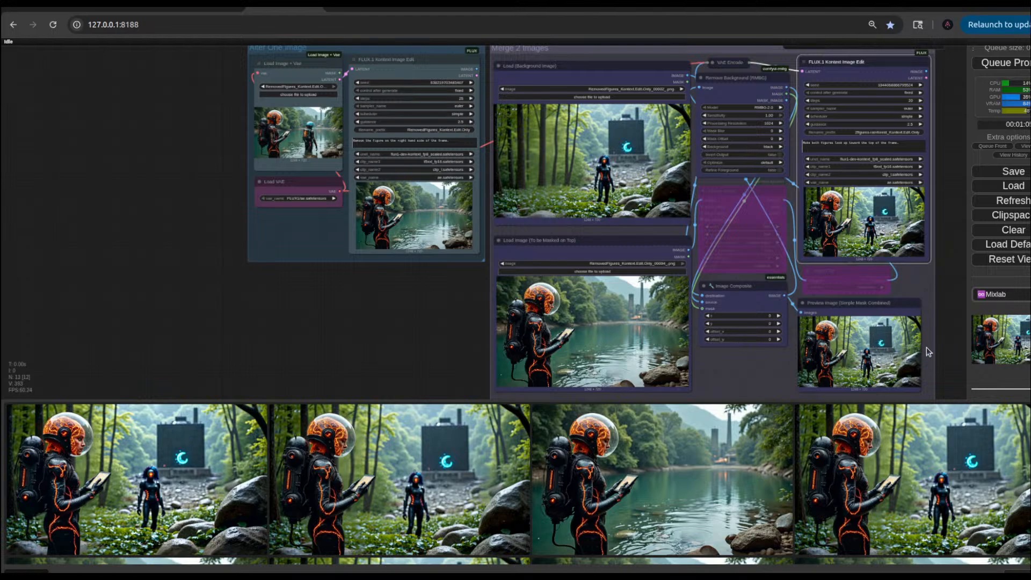
left_click_drag(943, 329, 858, 223)
scroll(803, 237, "up", 7)
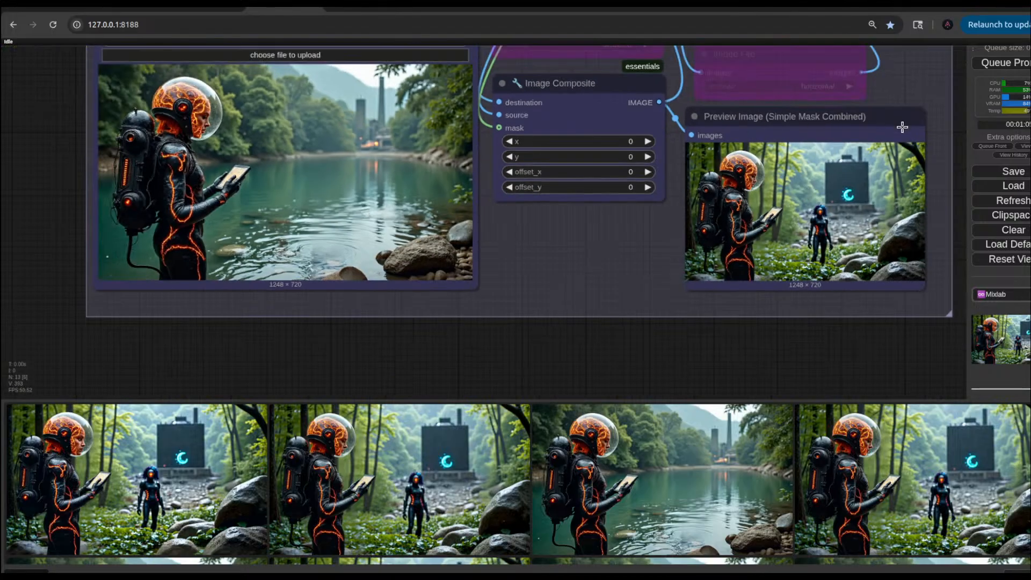
scroll(605, 299, "down", 5)
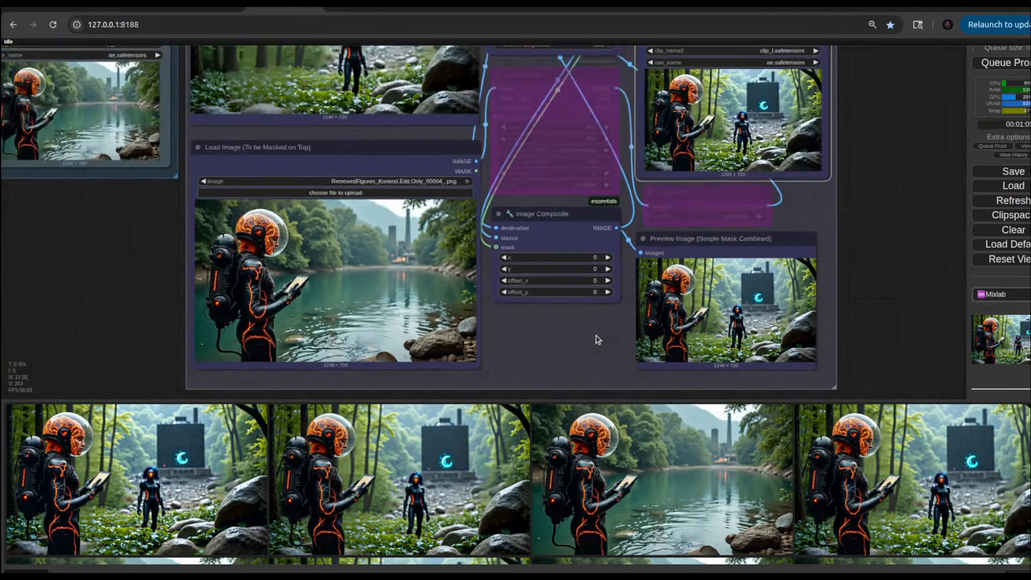
scroll(746, 266, "up", 8)
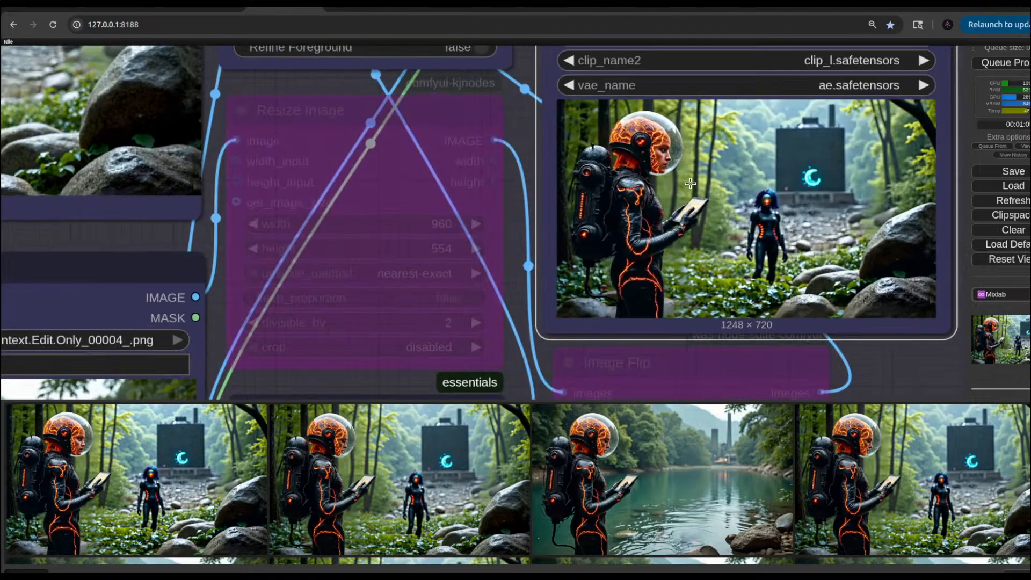
scroll(687, 104, "down", 9)
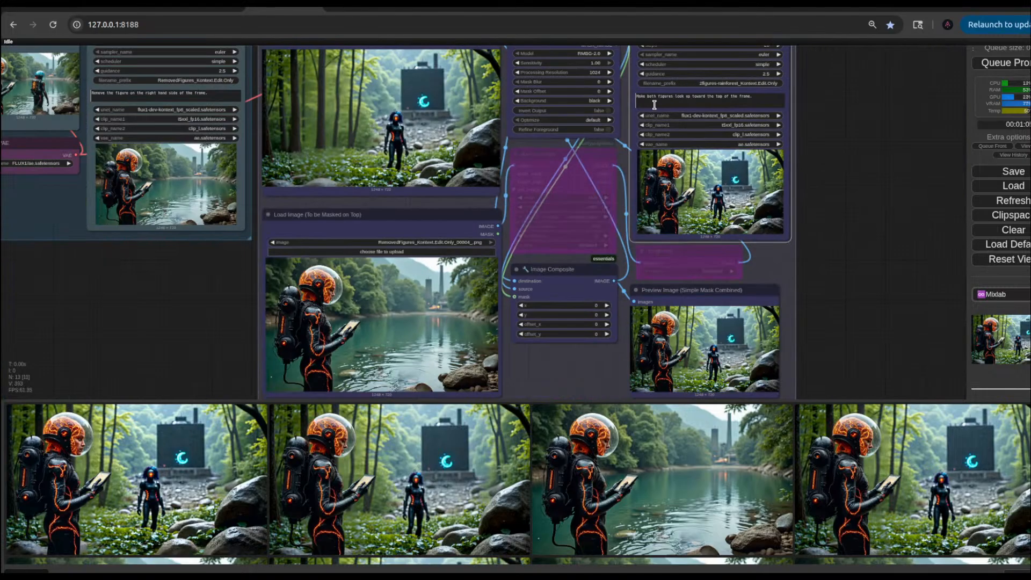
left_click_drag(845, 143, 851, 281)
left_click_drag(908, 301, 871, 127)
scroll(680, 159, "up", 12)
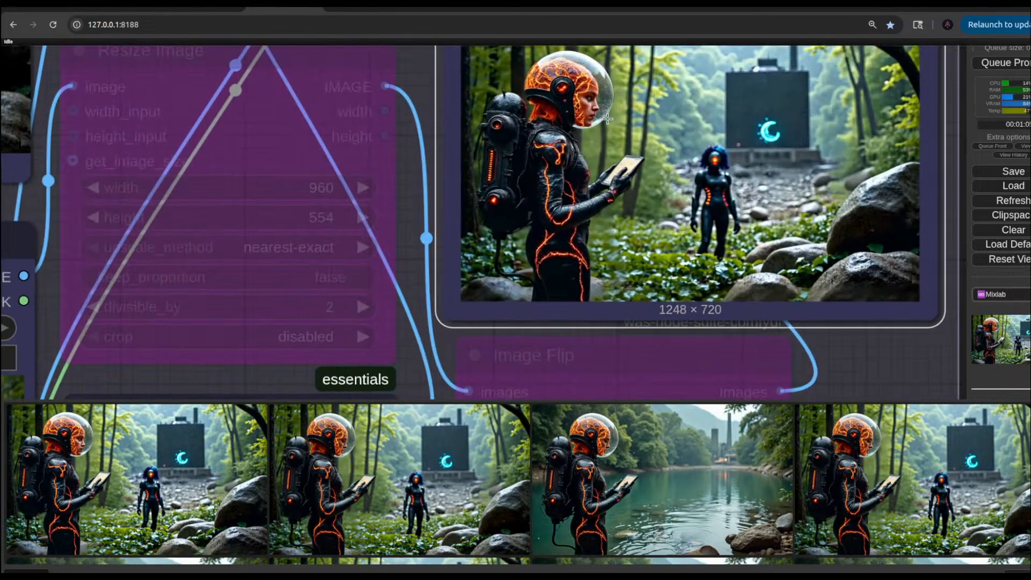
scroll(591, 113, "down", 10)
left_click_drag(780, 283, 812, 189)
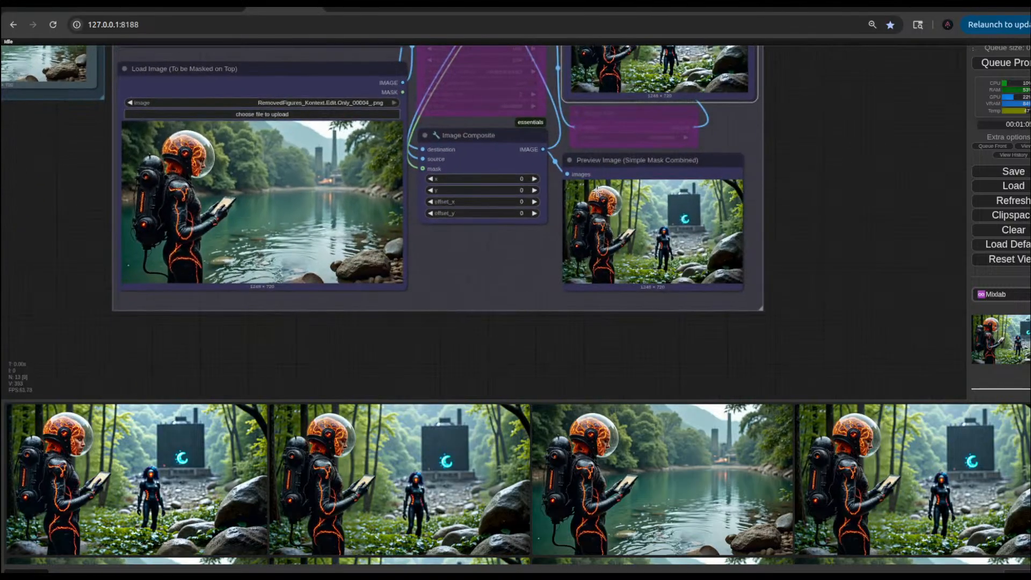
scroll(593, 196, "up", 12)
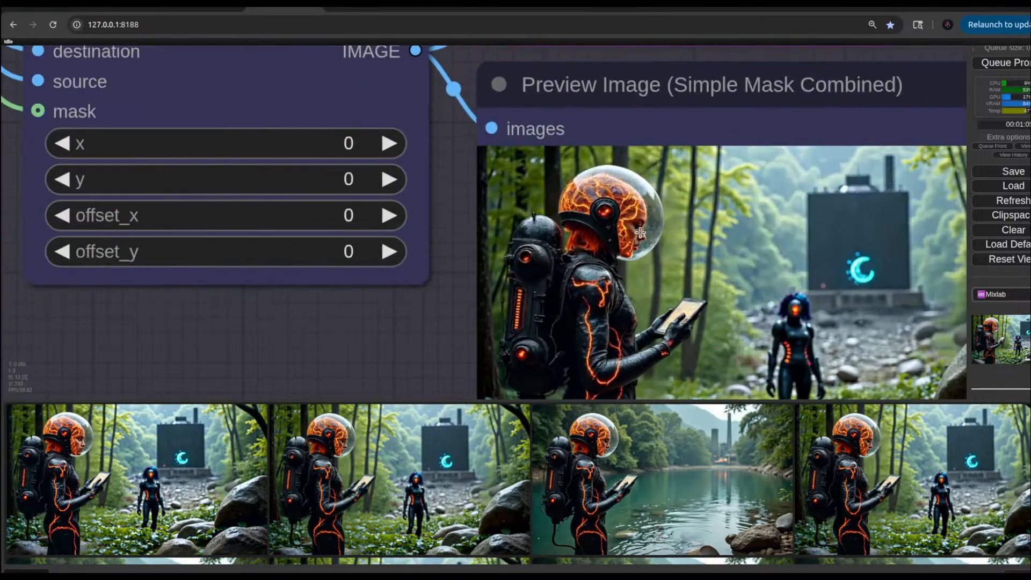
scroll(649, 240, "down", 10)
left_click_drag(830, 156, 829, 318)
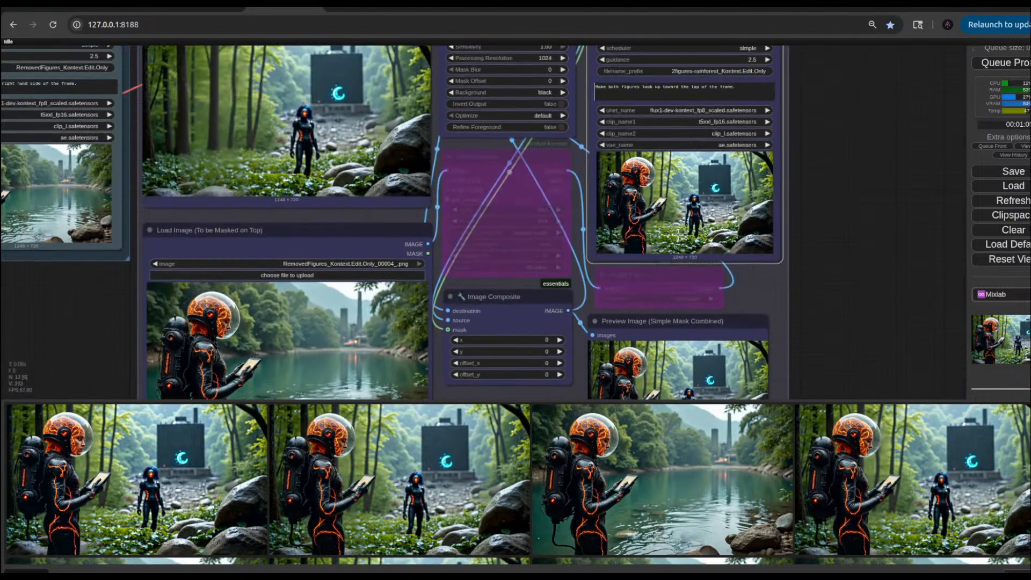
scroll(652, 185, "up", 10)
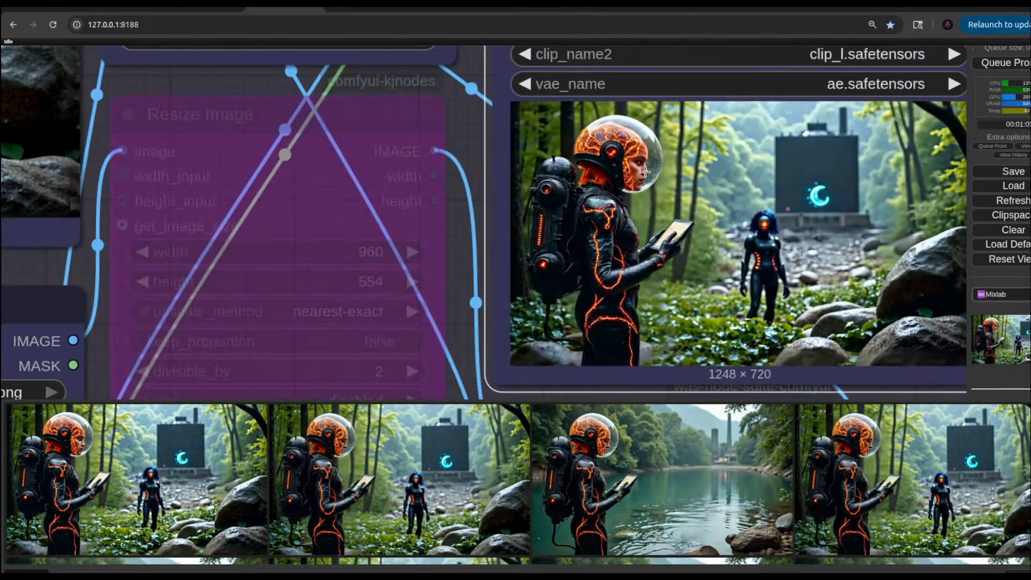
scroll(645, 170, "down", 8)
left_click_drag(928, 168, 896, 196)
scroll(908, 276, "down", 5)
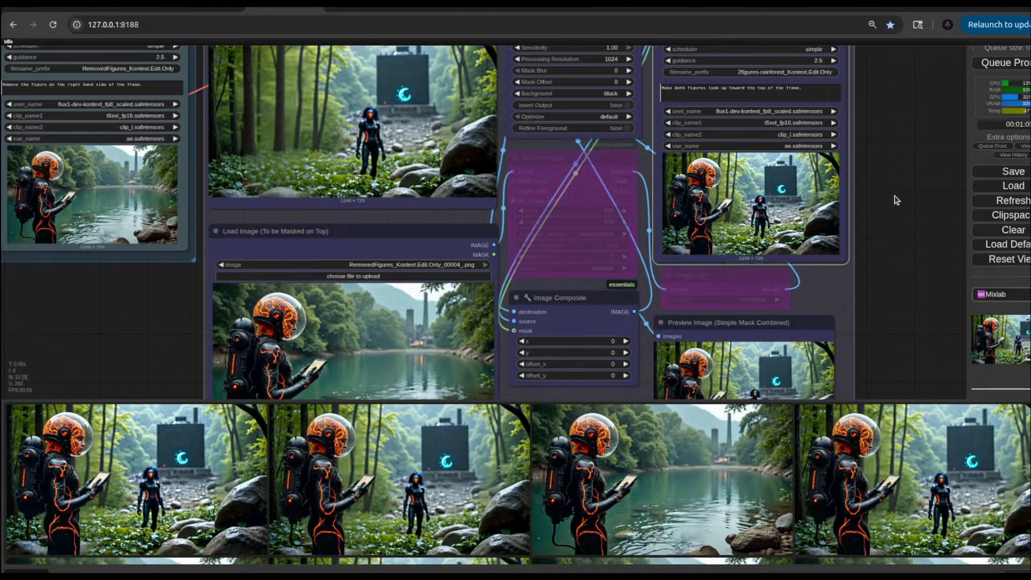
left_click_drag(921, 243, 921, 133)
scroll(499, 290, "down", 3)
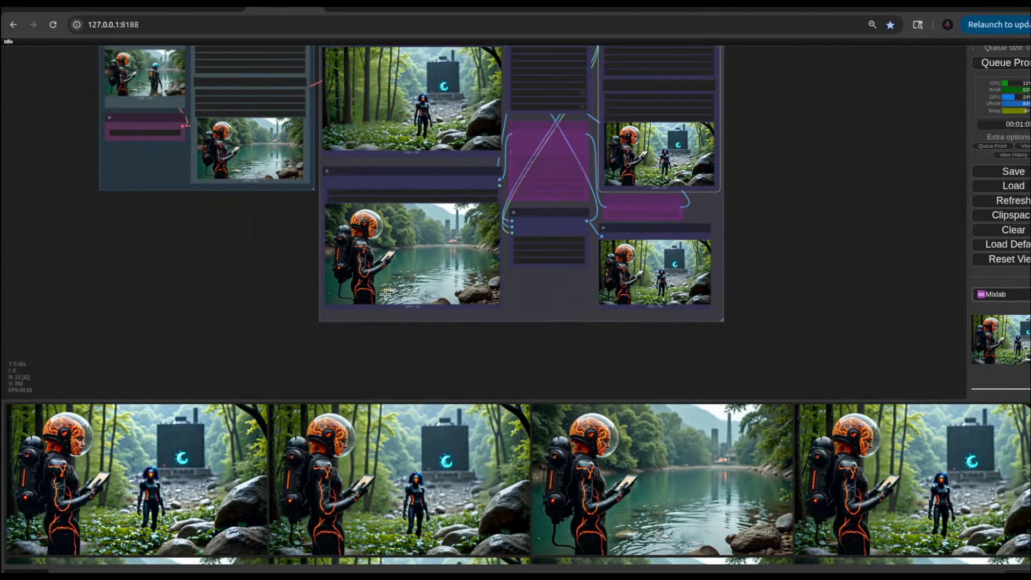
Step: Load the river image containing only the helmeted figure from the image gallery into the Merge 2 Images group's background loader
left_click_drag(788, 254, 838, 267)
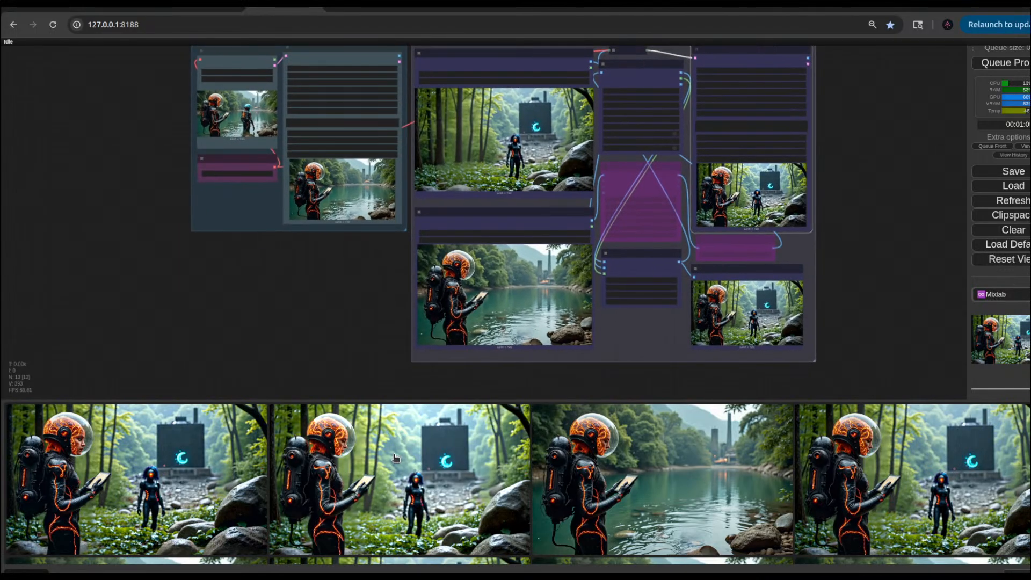
scroll(421, 457, "down", 2)
scroll(258, 451, "down", 2)
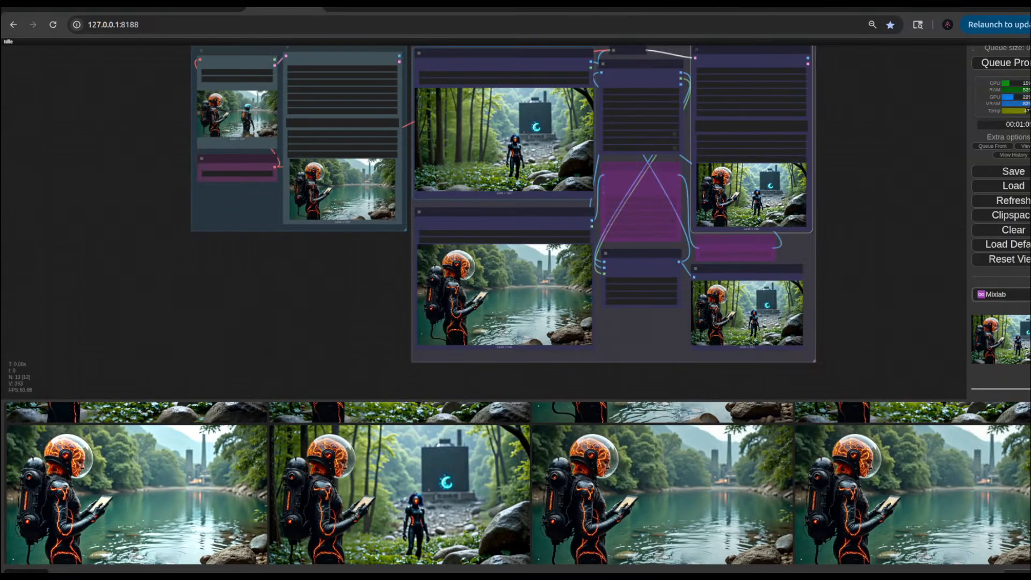
left_click_drag(137, 494, 509, 136)
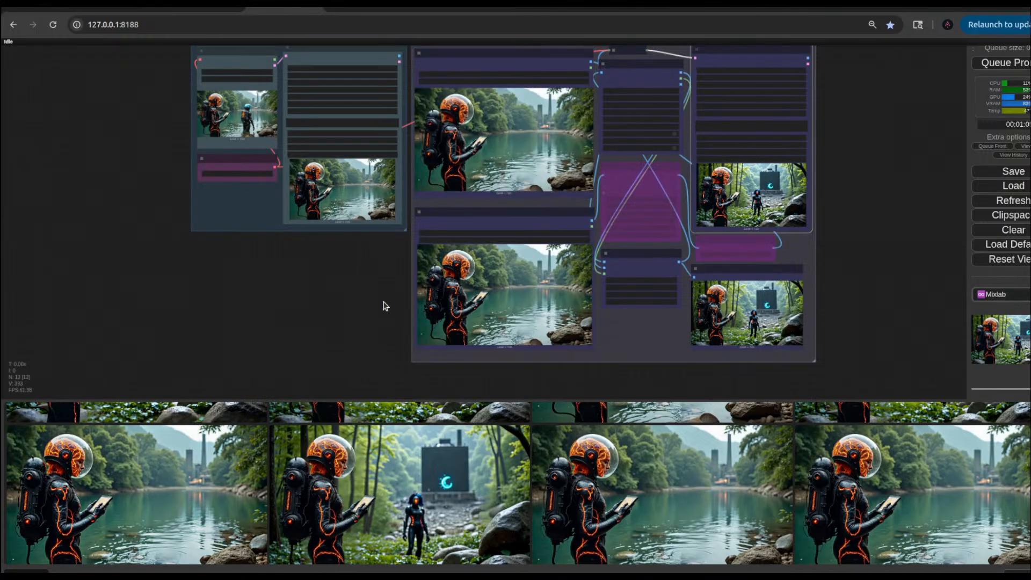
Step: Load the forest image with the single blue-haired figure from the image gallery as the image masked on top
scroll(433, 466, "down", 1)
scroll(433, 466, "down", 2)
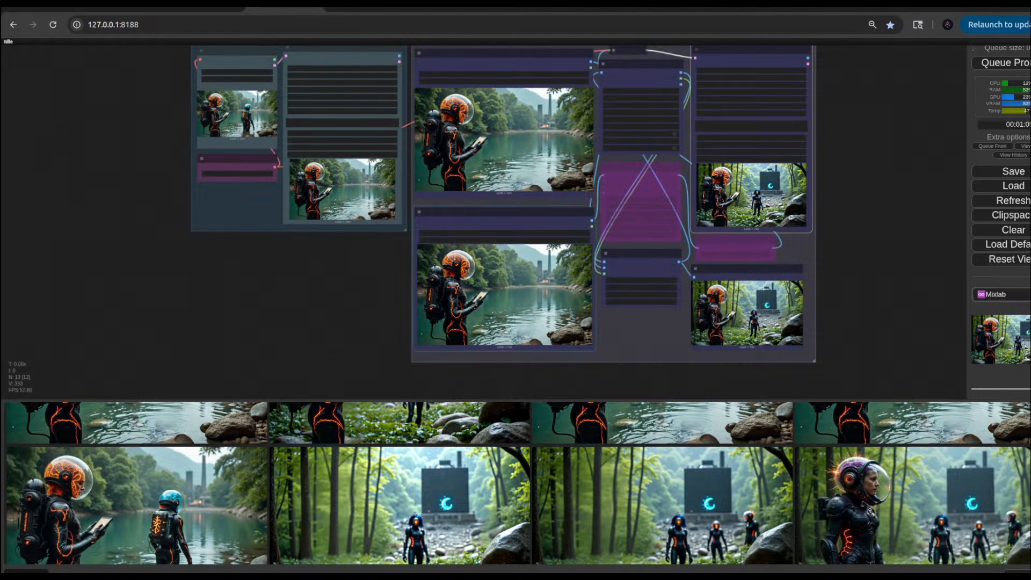
left_click_drag(400, 505, 514, 304)
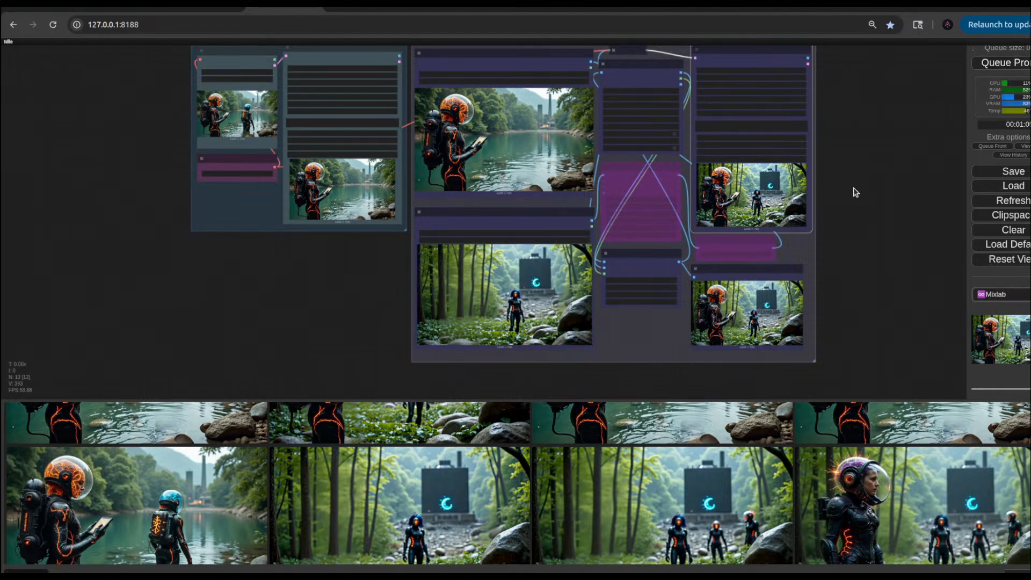
Step: Disconnect the VAE Encode latent link from the Merge 2 Images group's FLUX.1 Kontext Image Edit node and run the workflow
scroll(856, 193, "up", 3)
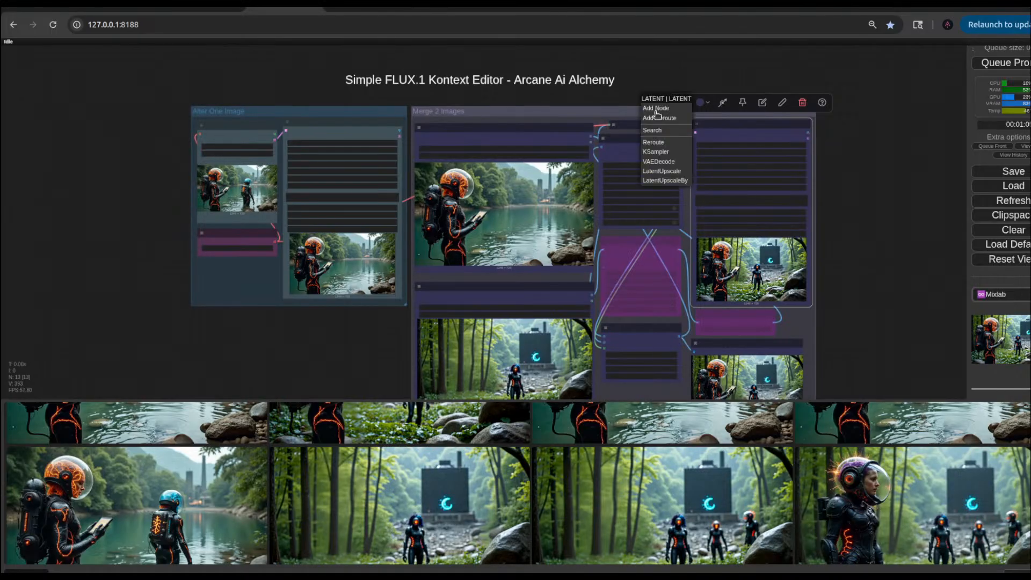
left_click(891, 147)
scroll(881, 226, "down", 3)
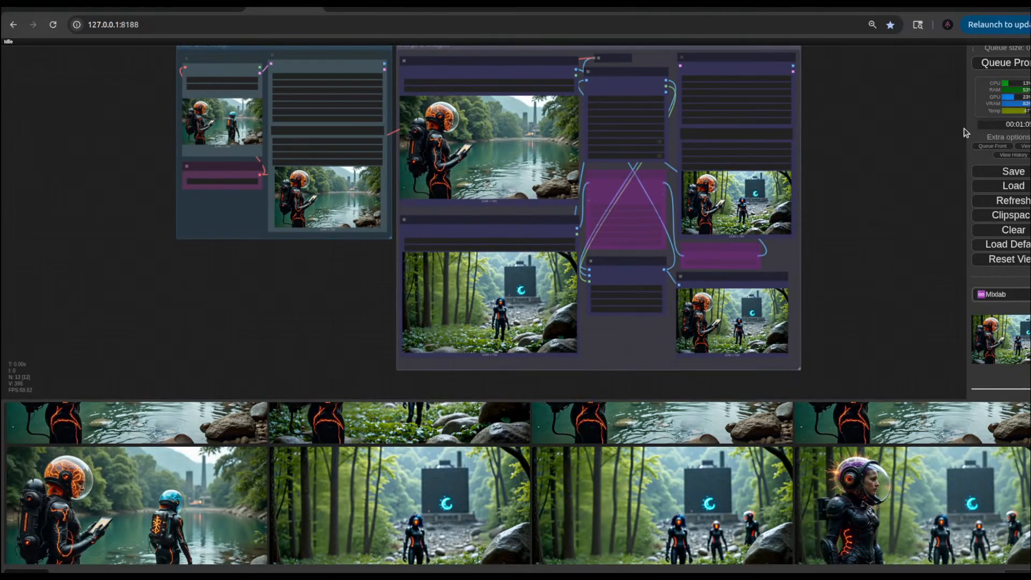
left_click(1019, 62)
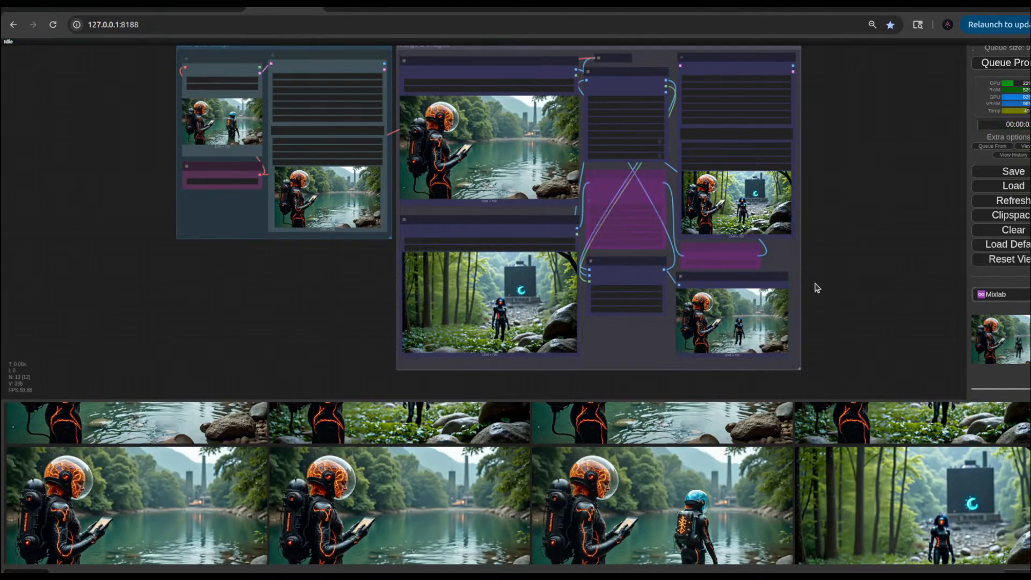
Step: Inspect the river composite, set the Image Composite node's x to 4 and run the workflow
scroll(818, 313, "up", 5)
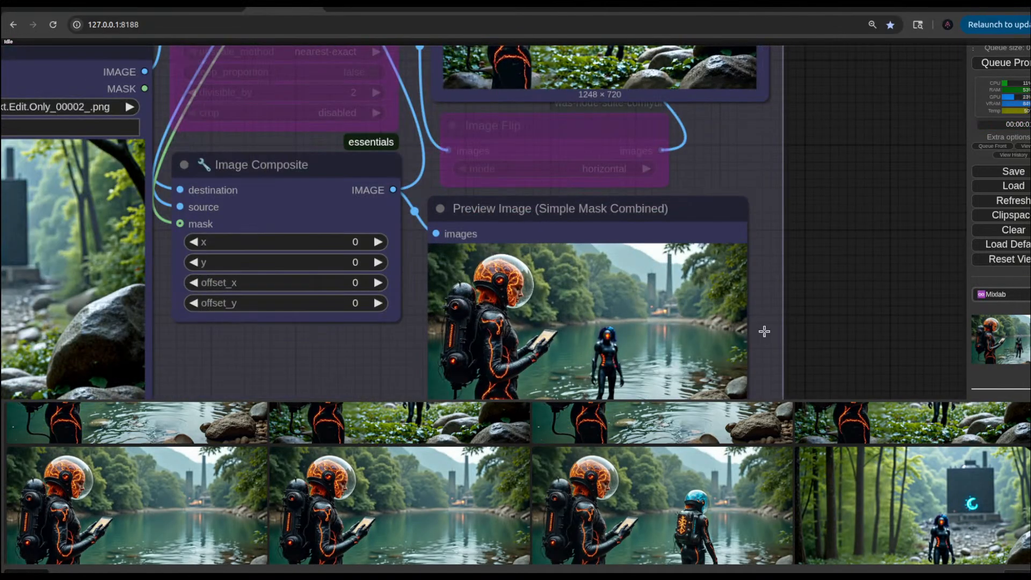
scroll(640, 230, "up", 2)
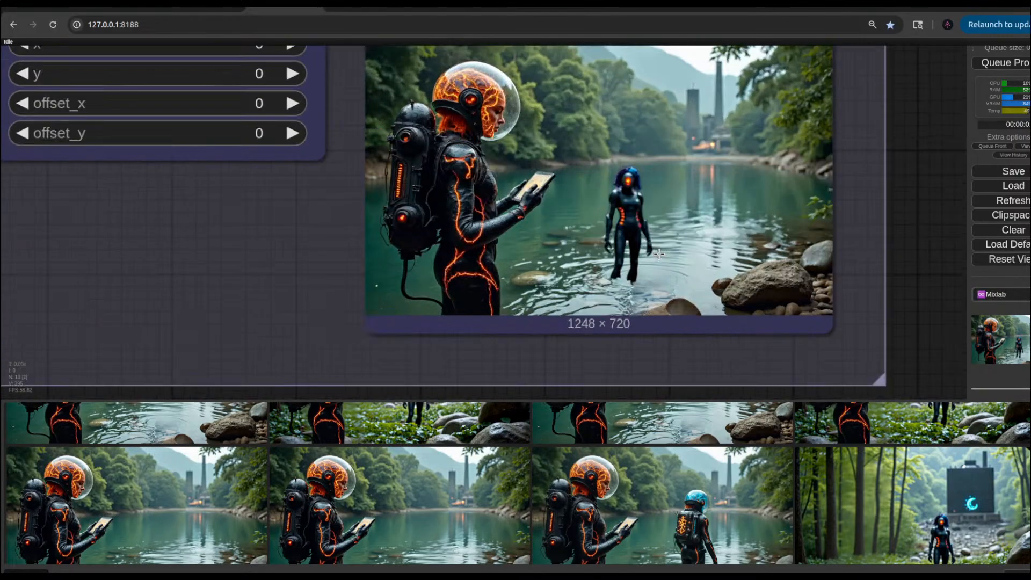
scroll(633, 231, "down", 4)
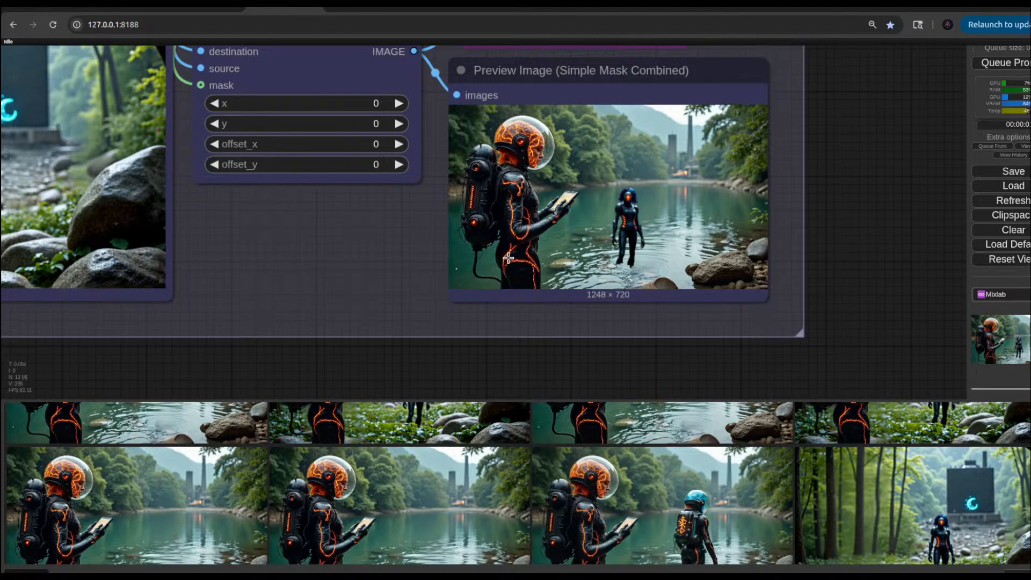
left_click_drag(867, 216, 919, 248)
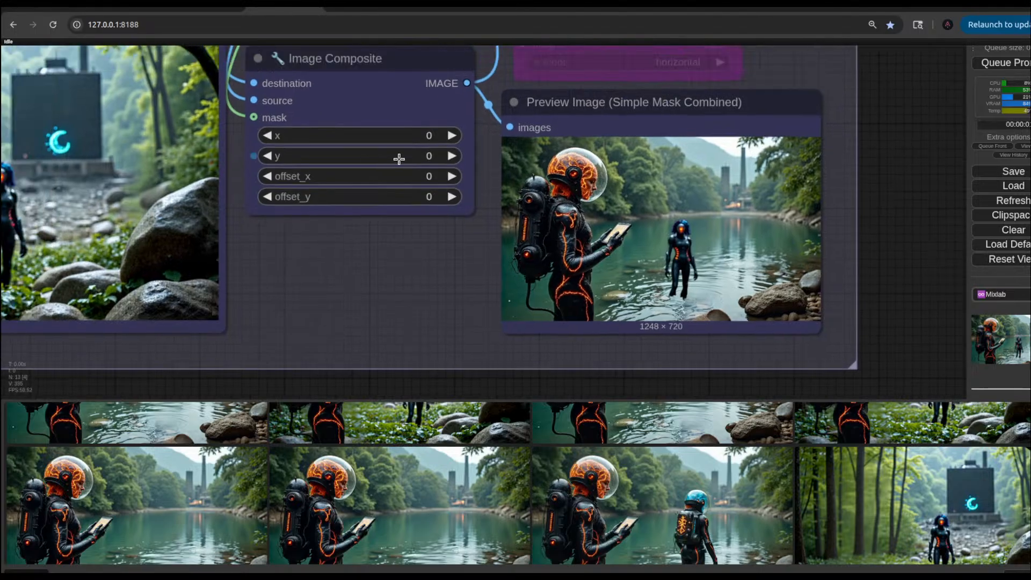
scroll(396, 223, "down", 5)
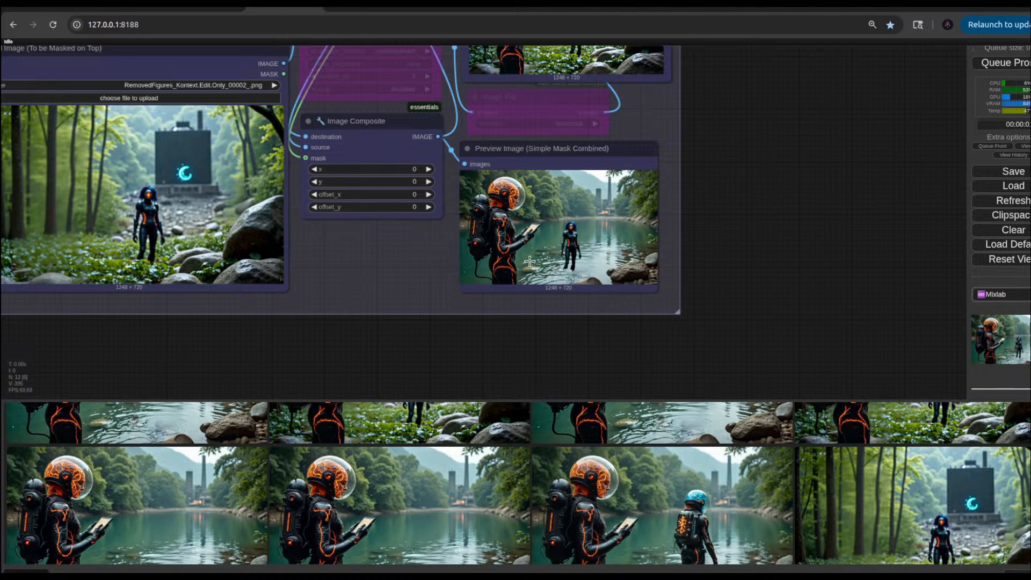
left_click(428, 169)
left_click(1003, 63)
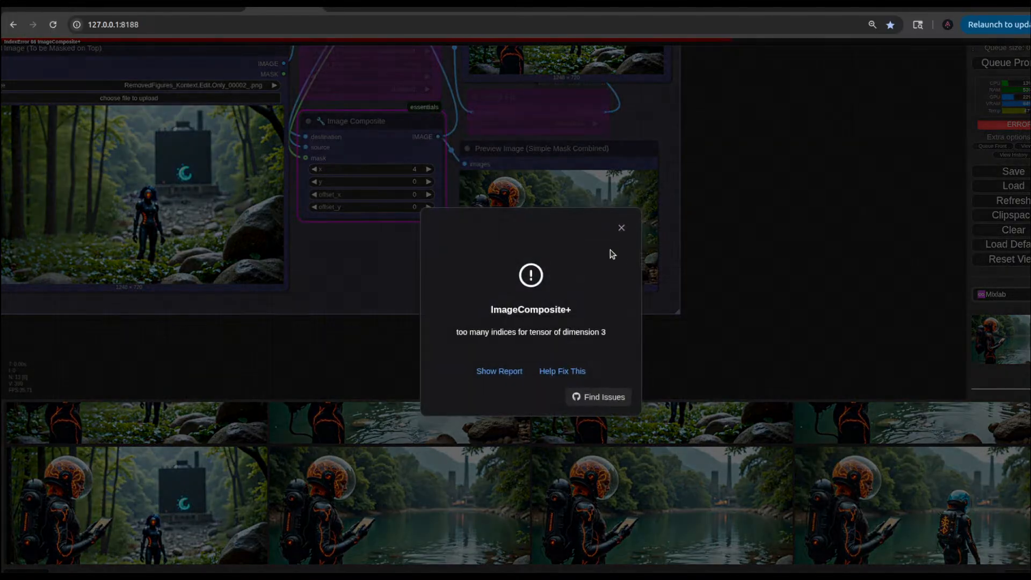
left_click(621, 228)
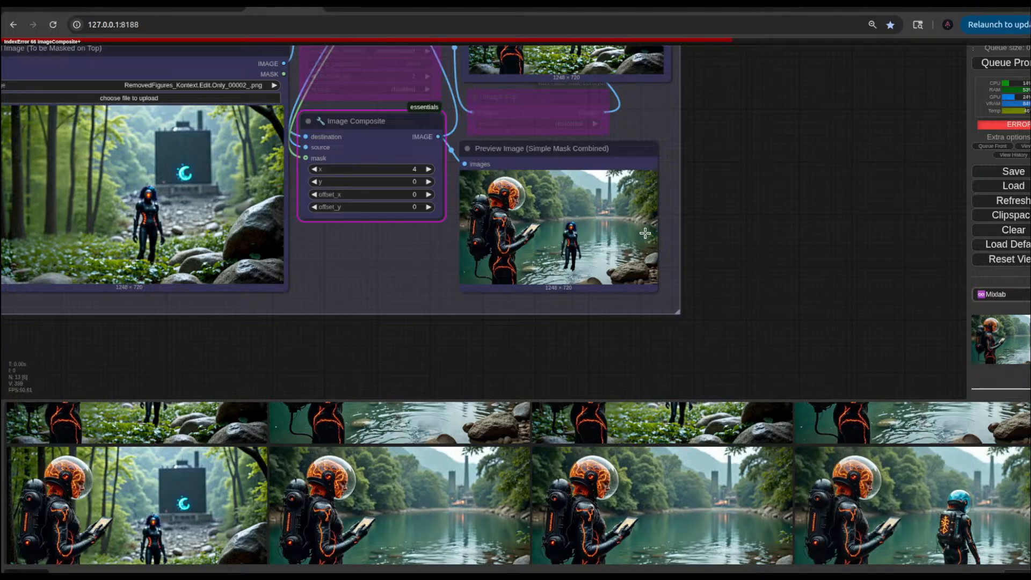
Step: Re-enable the bypassed Resize Image node in the Merge 2 Images group and run the workflow again
scroll(447, 311, "down", 5)
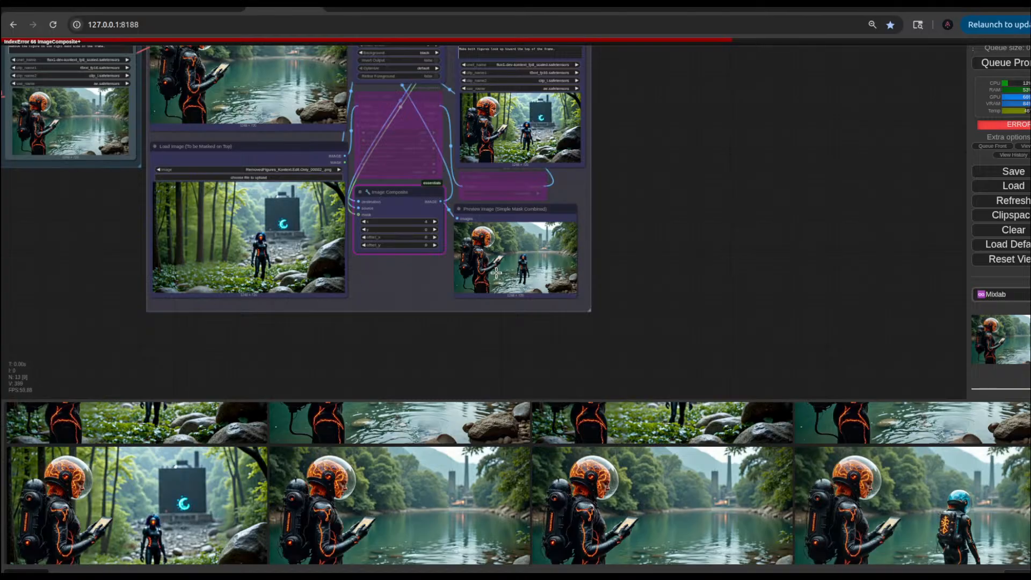
scroll(409, 263, "up", 3)
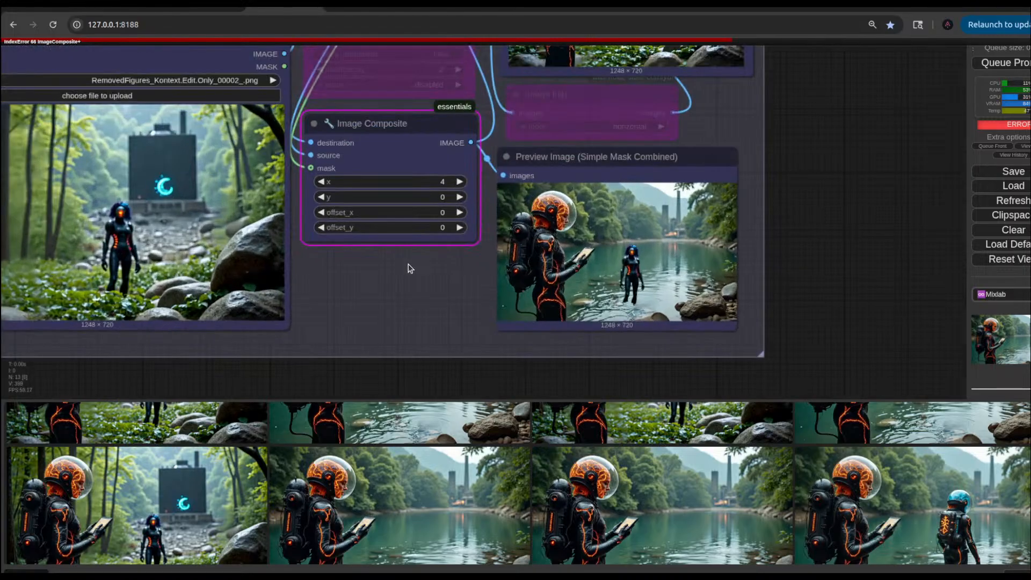
scroll(408, 263, "down", 2)
left_click(405, 89)
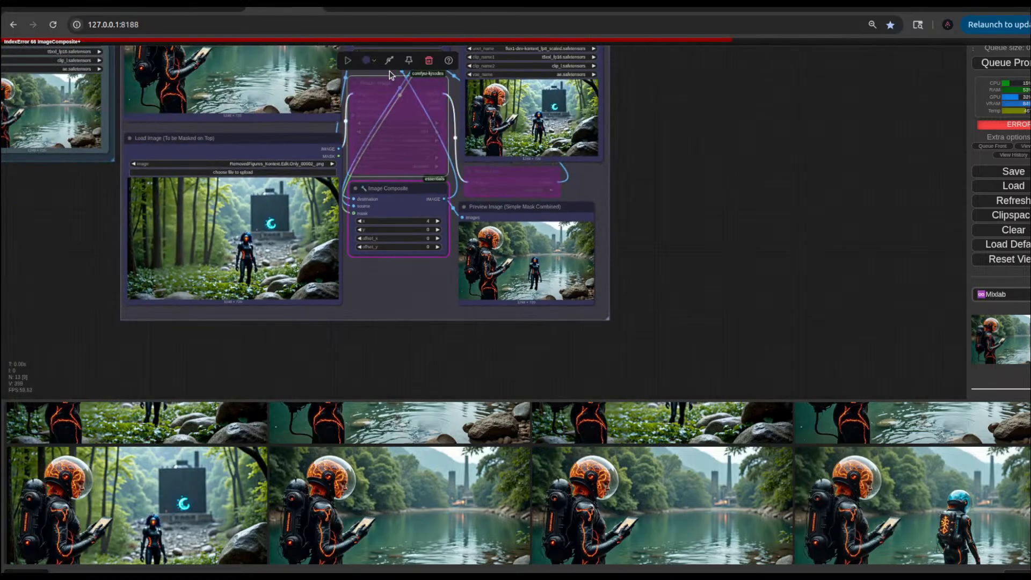
left_click(390, 60)
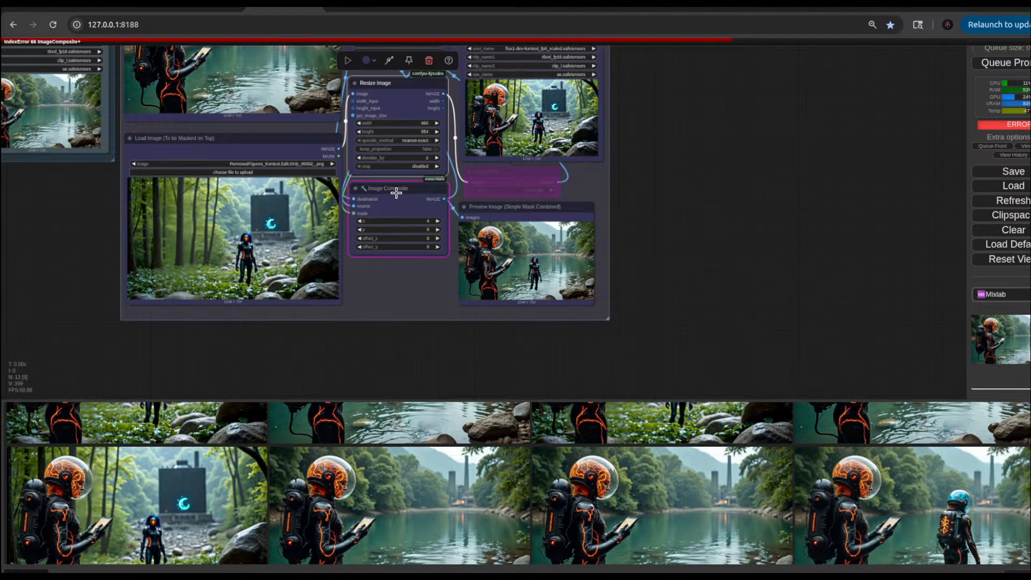
left_click(997, 65)
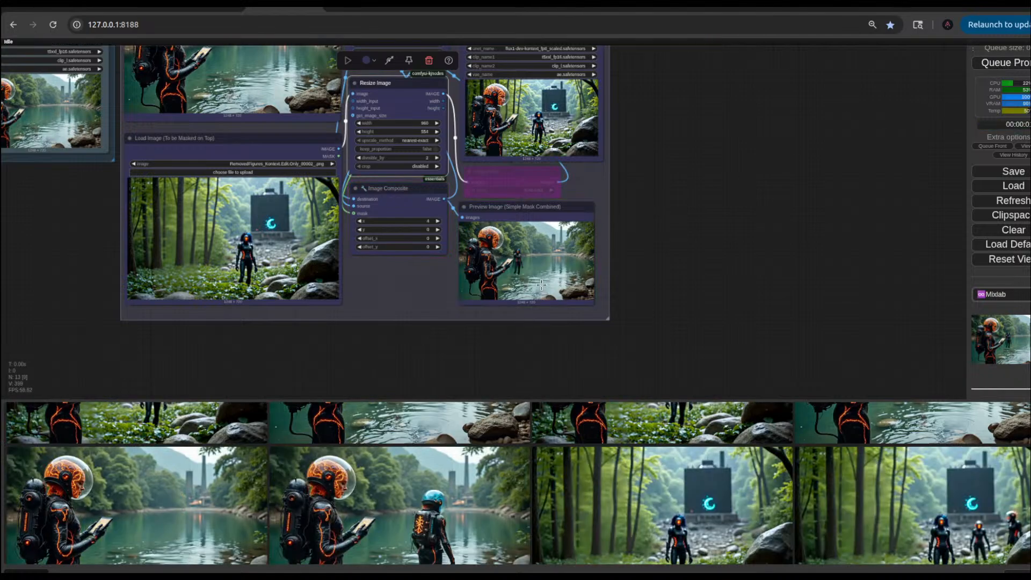
Step: Set the Image Composite node's x to 7, rerun the workflow and check the blue-haired figure's placement in the river preview
scroll(541, 285, "up", 9)
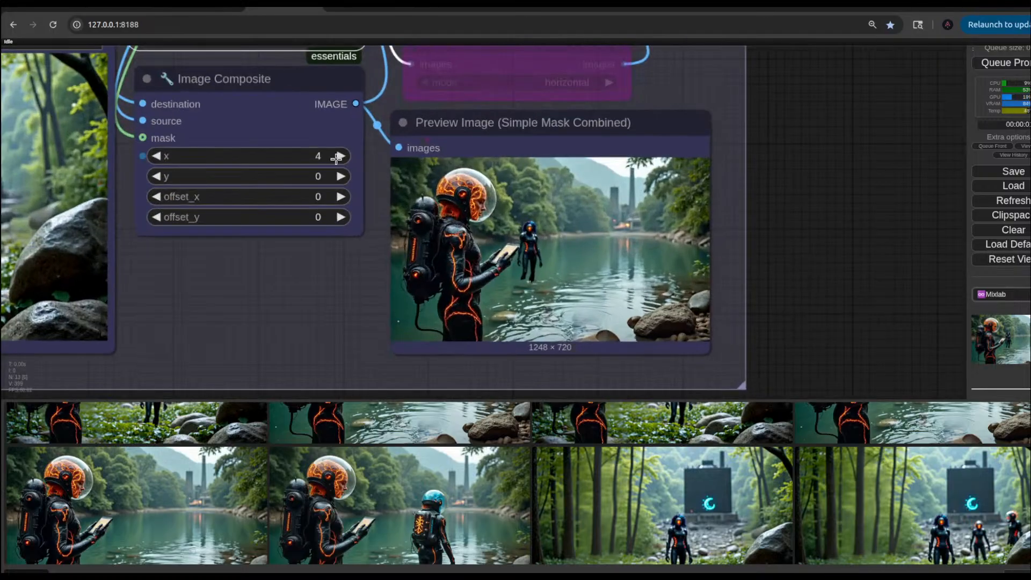
left_click(340, 156)
left_click(341, 156)
left_click(341, 157)
left_click(1007, 65)
left_click_drag(871, 169, 968, 317)
scroll(396, 177, "down", 2)
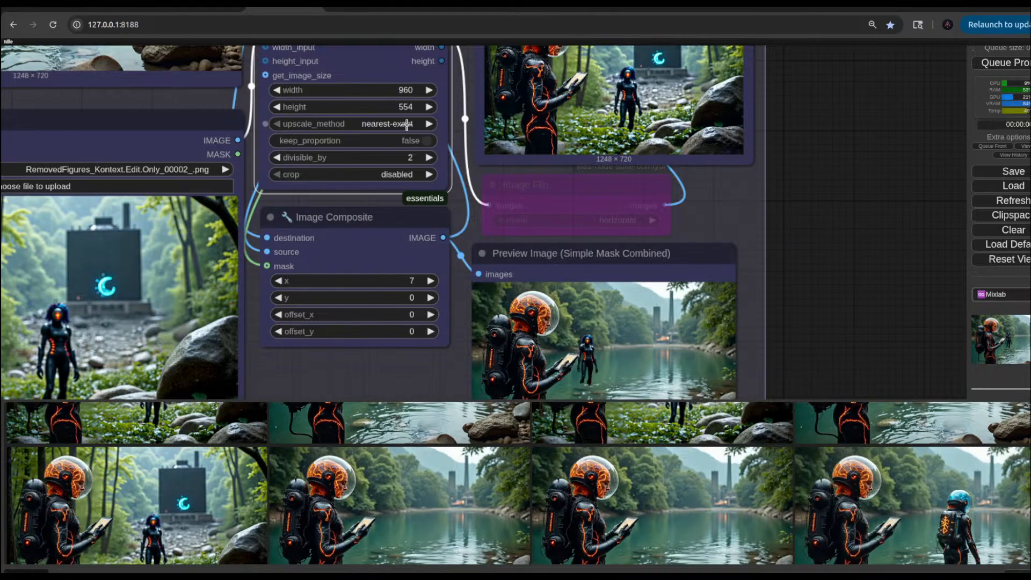
left_click_drag(841, 267, 922, 101)
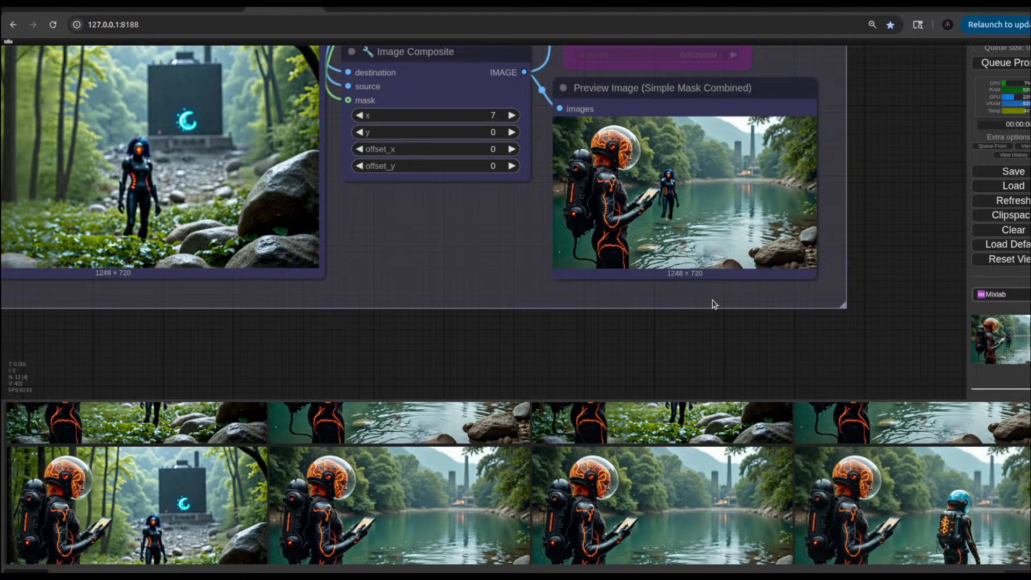
Step: Examine how the blue-haired figure meets the water in the Simple Mask Combined preview
scroll(810, 311, "down", 4)
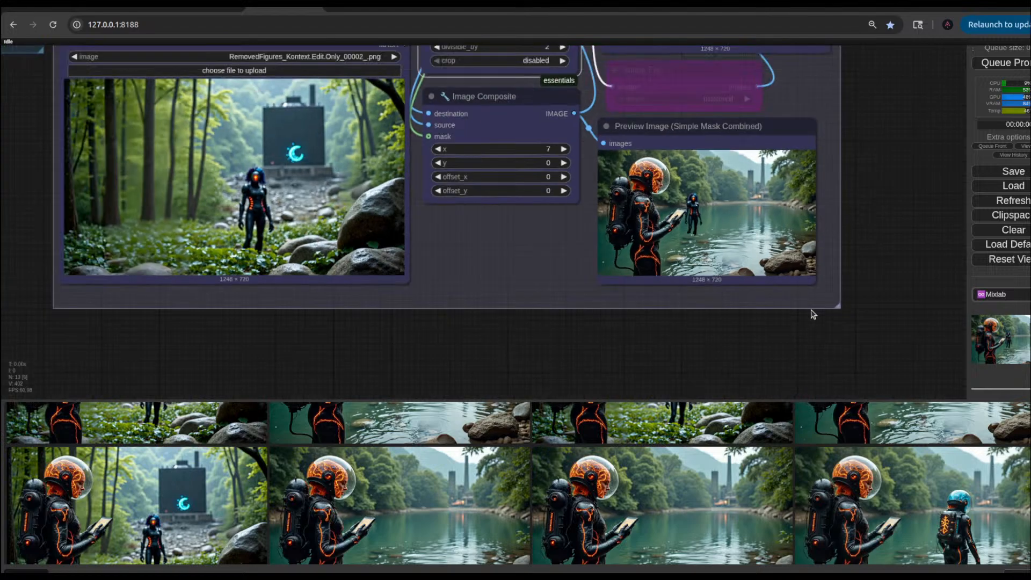
scroll(722, 214, "up", 5)
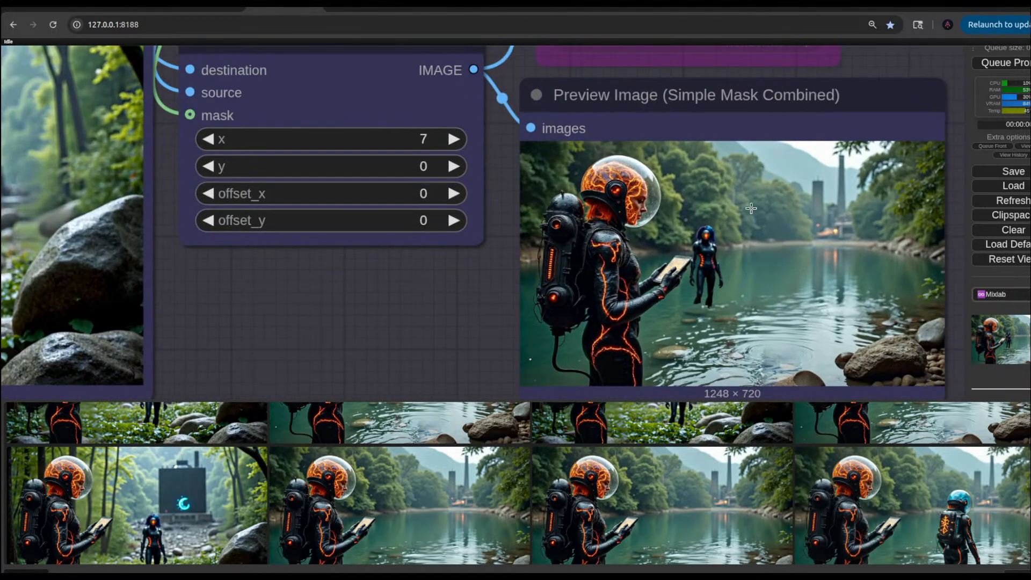
scroll(652, 192, "down", 5)
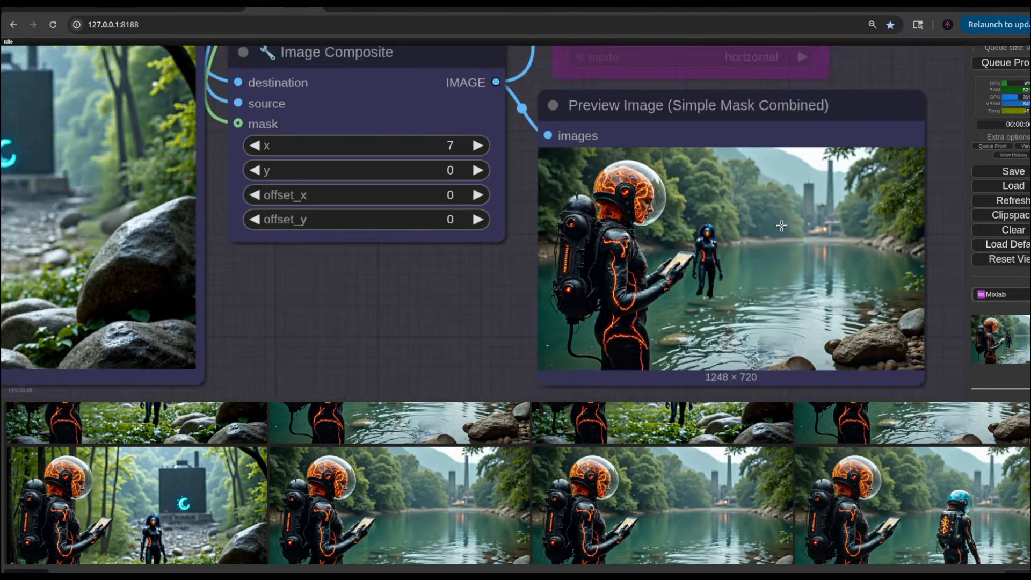
scroll(782, 226, "up", 3)
scroll(782, 225, "down", 2)
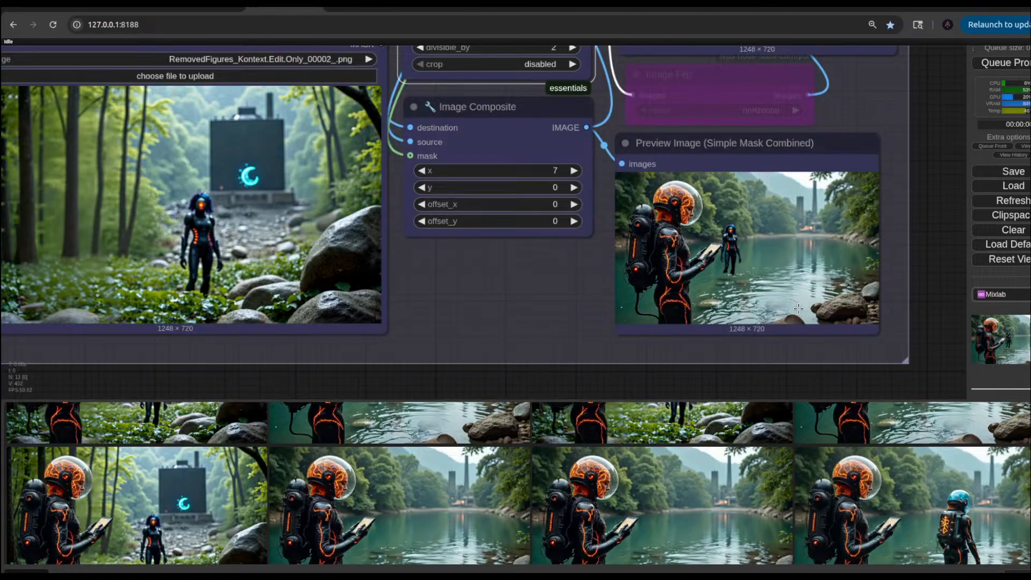
scroll(539, 343, "down", 4)
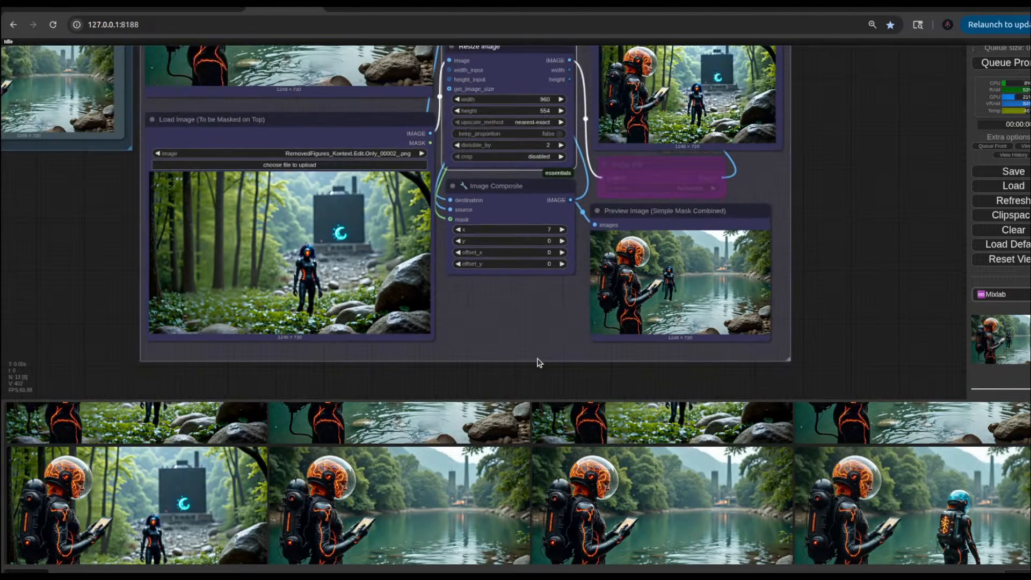
Step: Replace the Merge 2 Images FLUX.1 Kontext Image Edit prompt with "Add ripples to the water around the figure standing in the water."
left_click_drag(811, 280, 836, 325)
left_click_drag(841, 229, 836, 285)
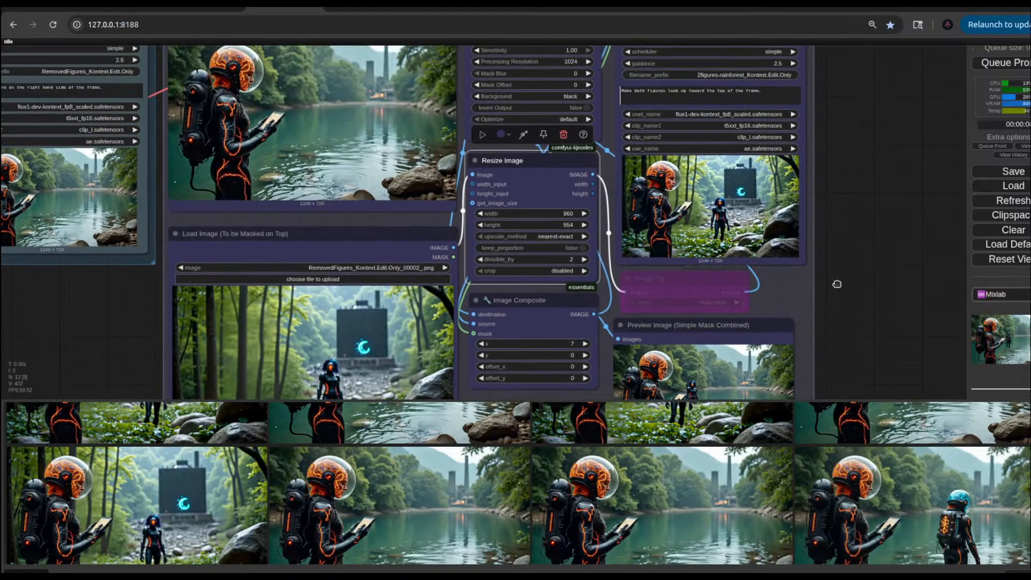
left_click_drag(821, 225, 852, 312)
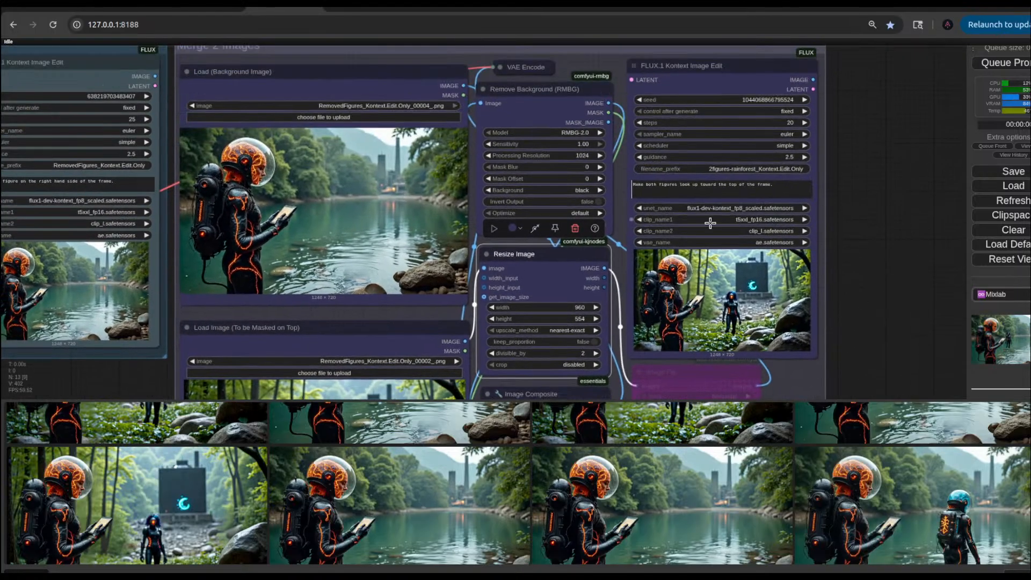
scroll(710, 222, "up", 5)
left_click_drag(827, 162, 586, 161)
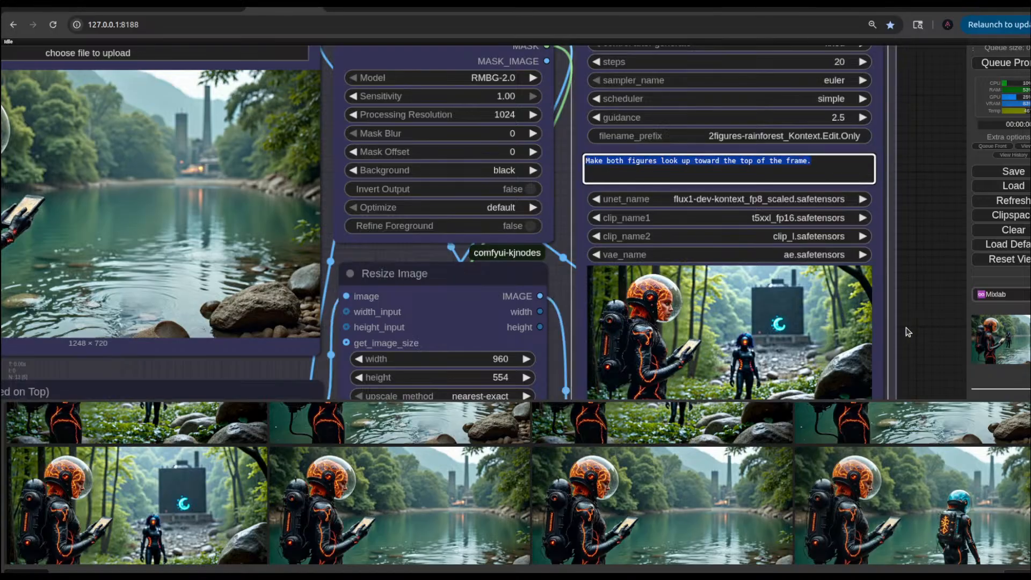
scroll(913, 299, "down", 4)
left_click_drag(913, 299, 902, 256)
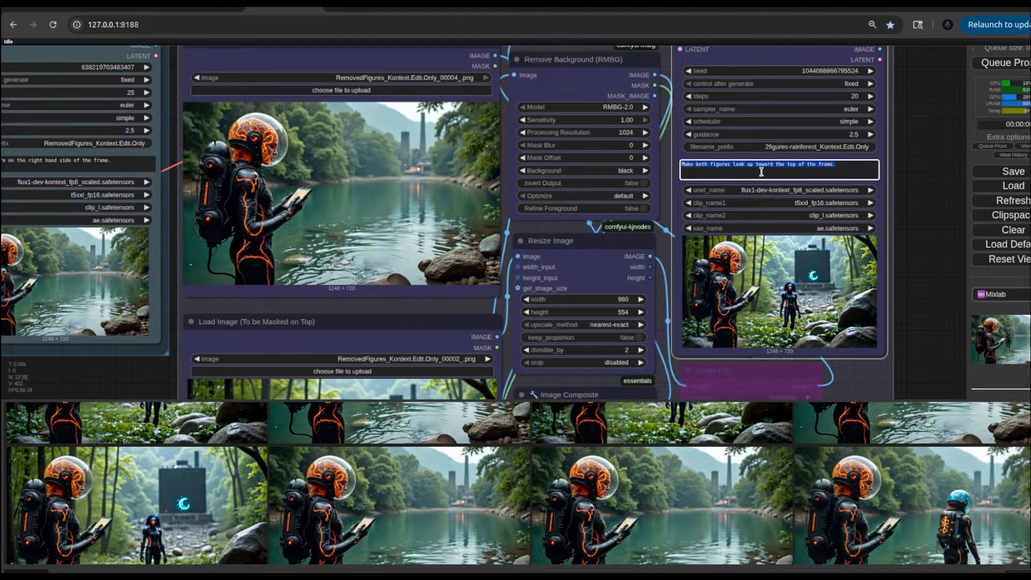
type("Th")
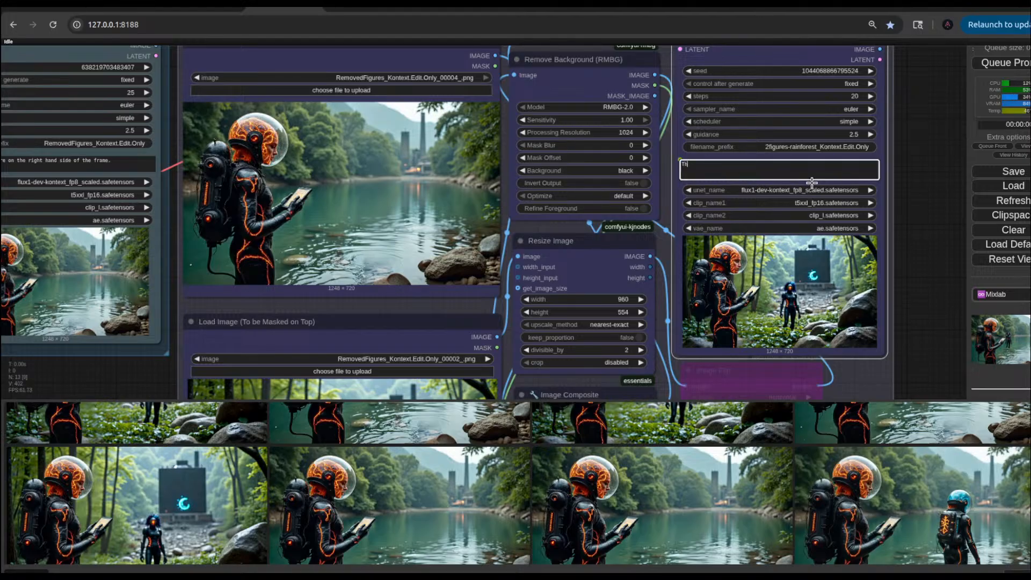
type("As")
type("d Rippl")
type("es to the wat")
type("ounf")
type(" d the ")
type("characte")
type("r in t")
type("he cente")
key("BackSpace")
key("BackSpace")
key("BackSpace")
key("BackSpace")
key("BackSpace")
key("BackSpace")
key("BackSpace")
key("BackSpace")
key("BackSpace")
key("BackSpace")
key("BackSpace")
type("figur")
type("thewndingf")
key("BackSpace")
key("BackSpace")
type("in the water.")
left_click(695, 164)
key("BackSpace")
type("r")
Step: Reconnect the VAE Encode latent output to the Merge 2 Images FLUX.1 Kontext Image Edit node and run the workflow
scroll(894, 218, "down", 5)
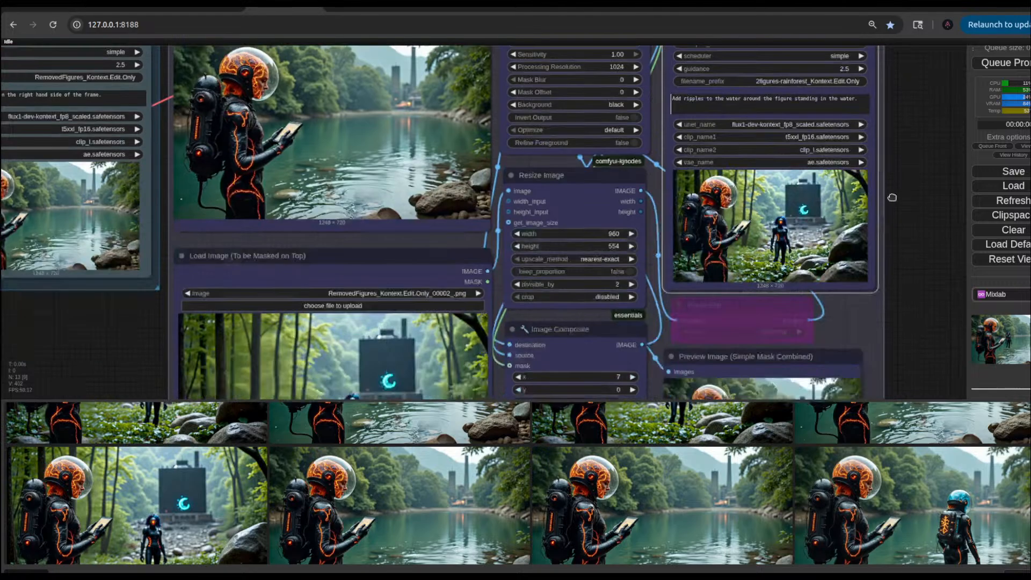
left_click_drag(907, 243, 911, 197)
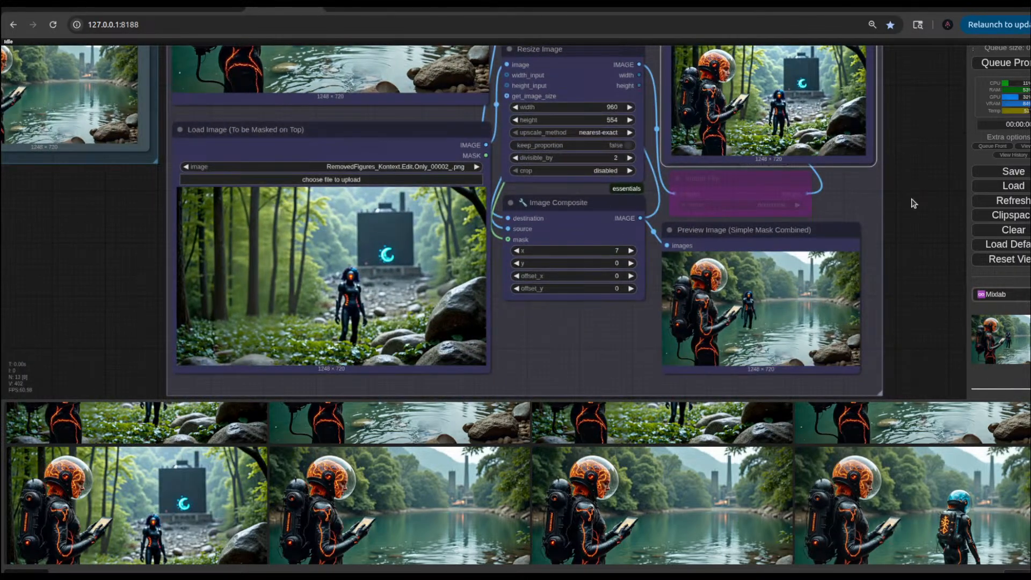
scroll(913, 201, "down", 4)
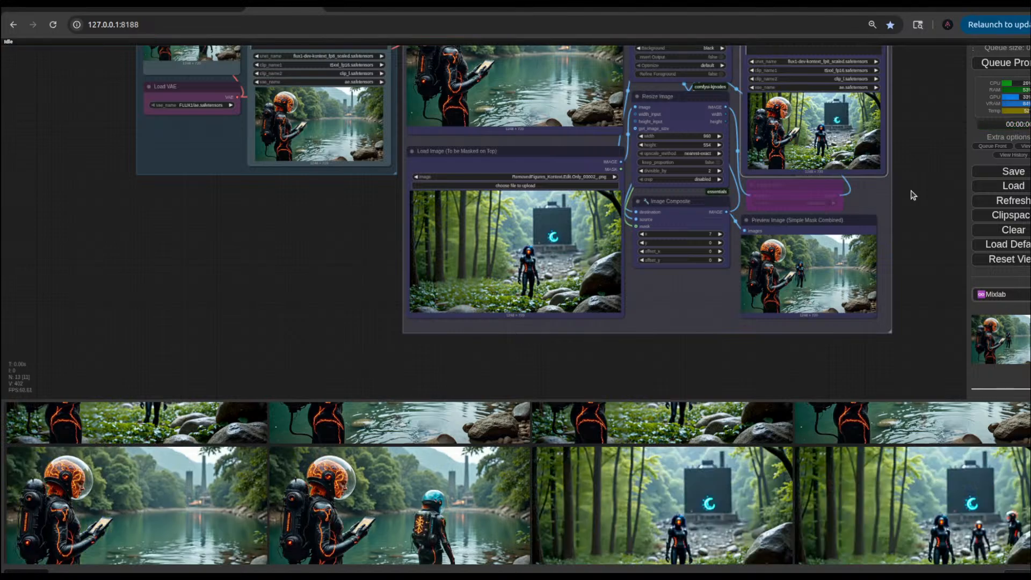
left_click_drag(924, 245, 945, 385)
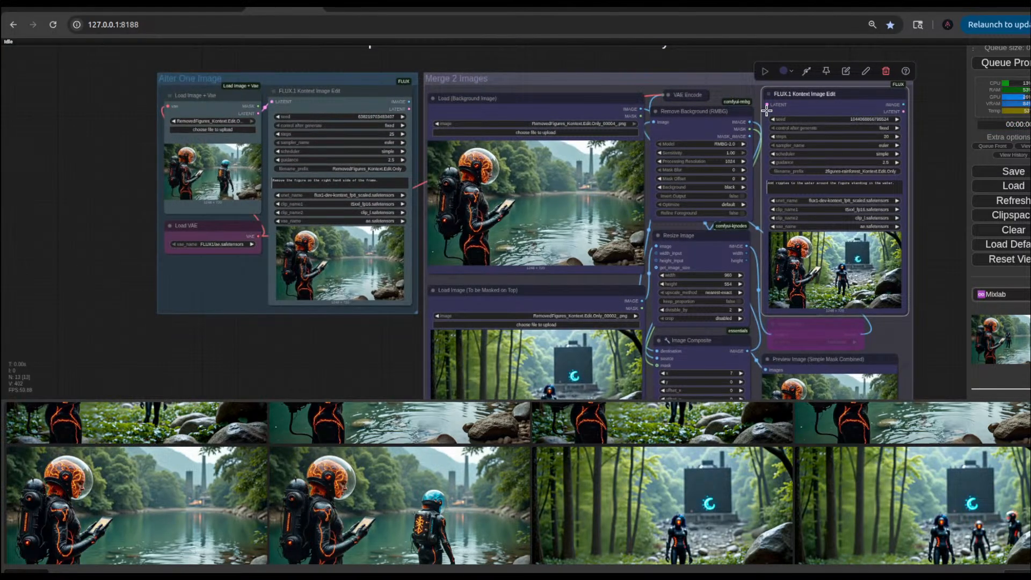
left_click(1002, 63)
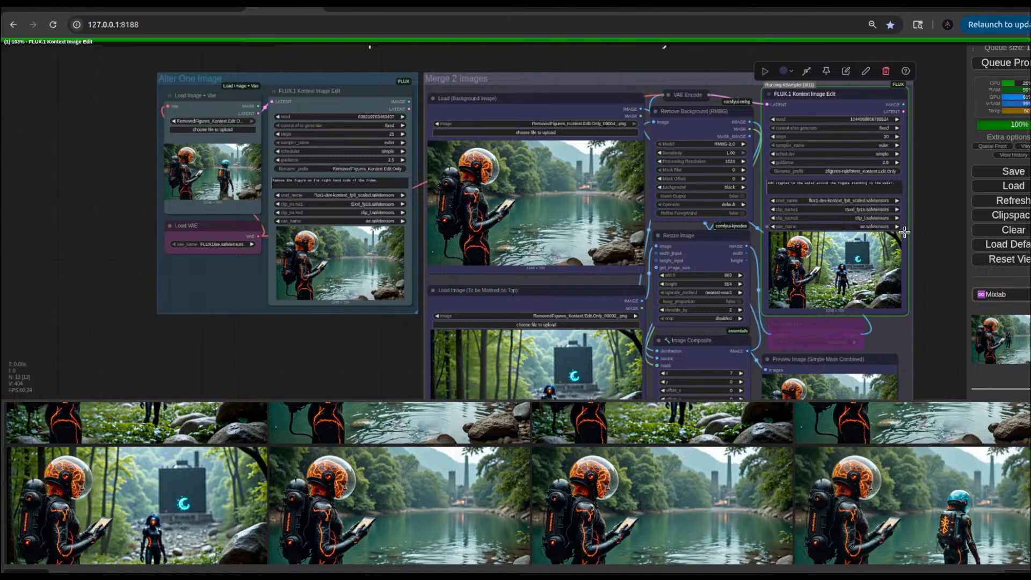
Step: Review the masked composite preview and look through earlier spaceship renders in the image feed while the workflow runs
left_click_drag(921, 301, 926, 192)
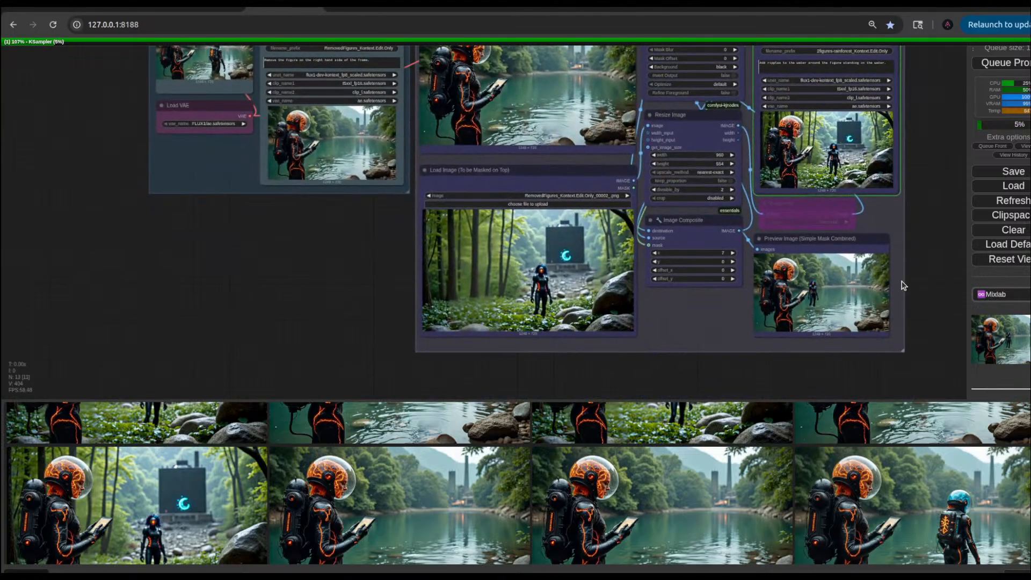
scroll(904, 285, "up", 8)
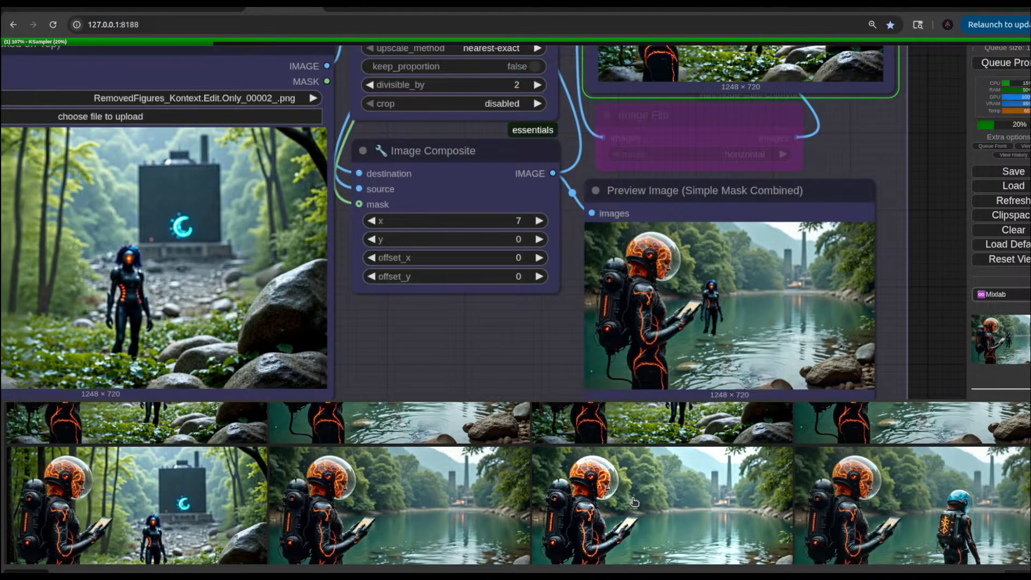
scroll(634, 502, "down", 5)
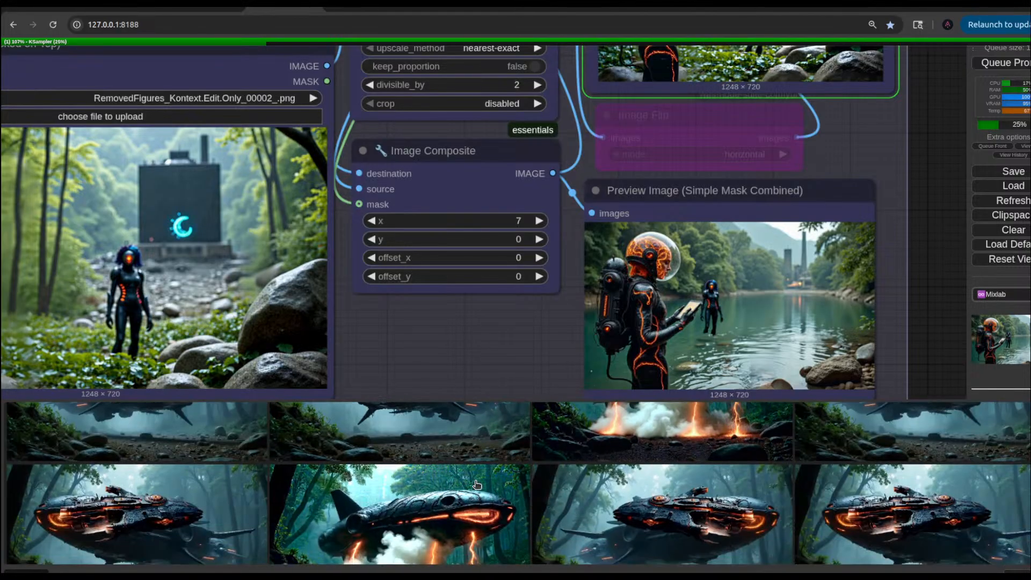
scroll(477, 485, "down", 1)
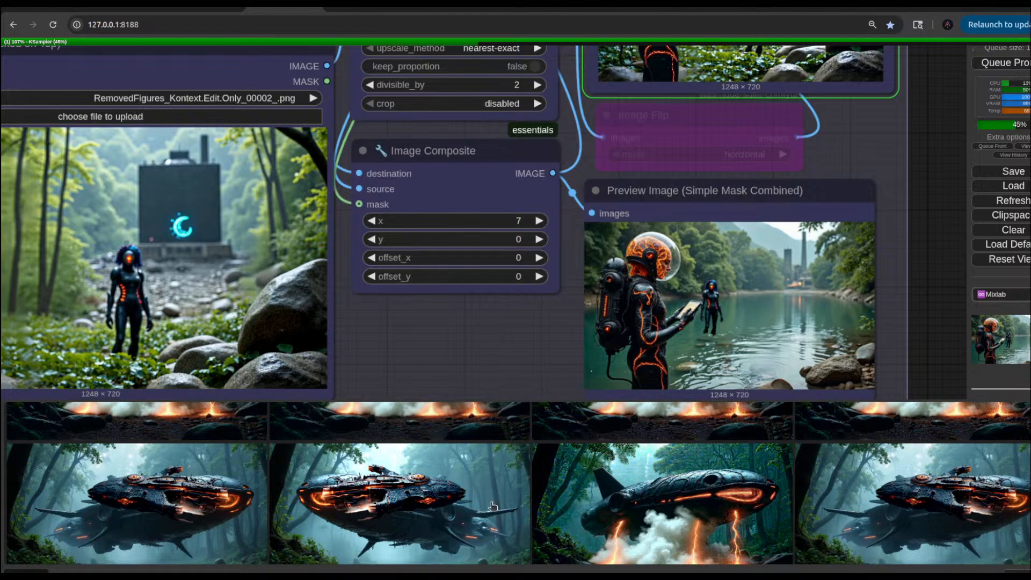
scroll(493, 506, "down", 5)
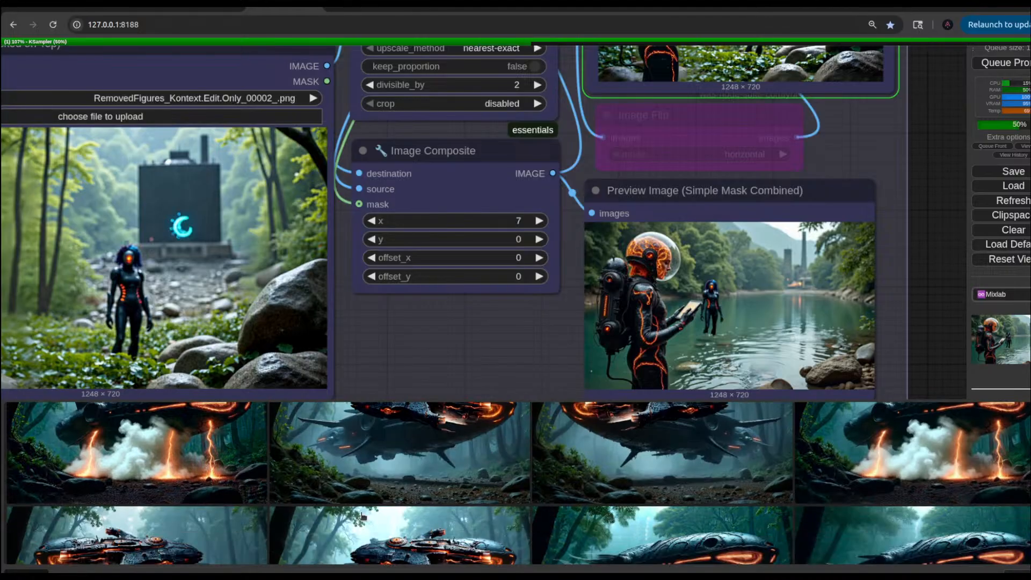
scroll(377, 512, "down", 6)
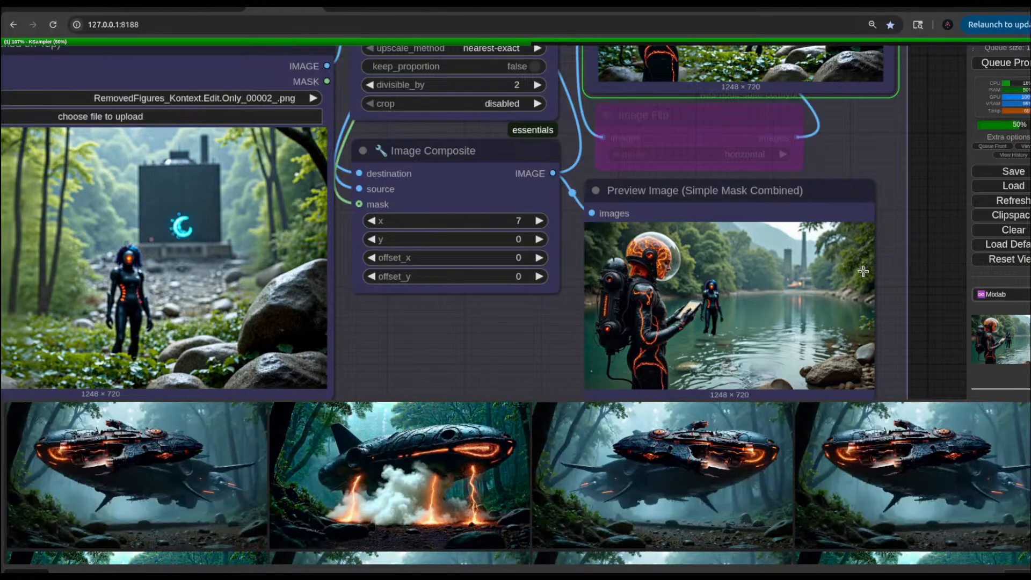
scroll(949, 222, "down", 7)
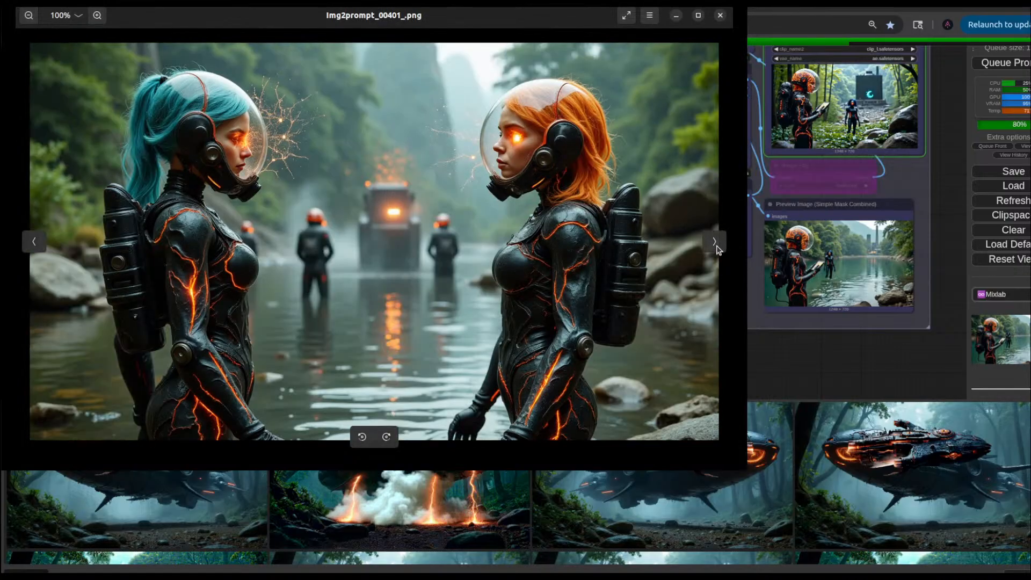
Step: Browse the Img2prompt character and spaceship renders in the image viewer, then close the viewer
left_click(714, 242)
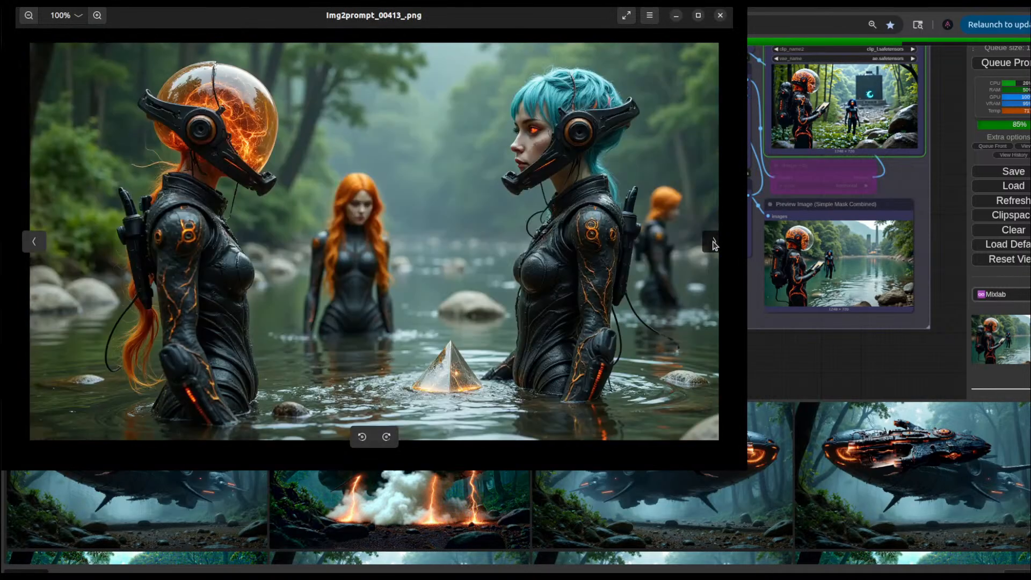
left_click(714, 243)
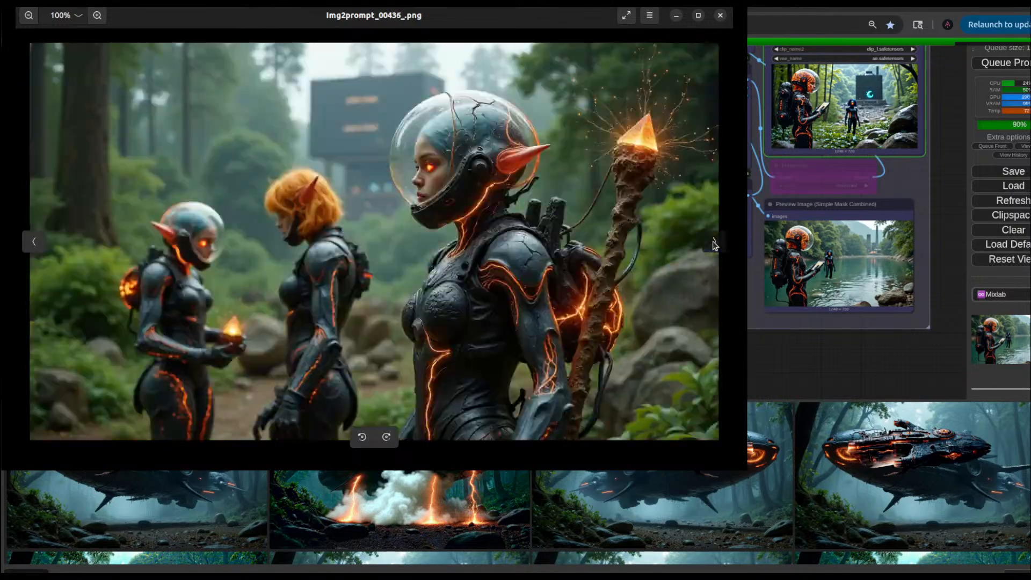
left_click(714, 242)
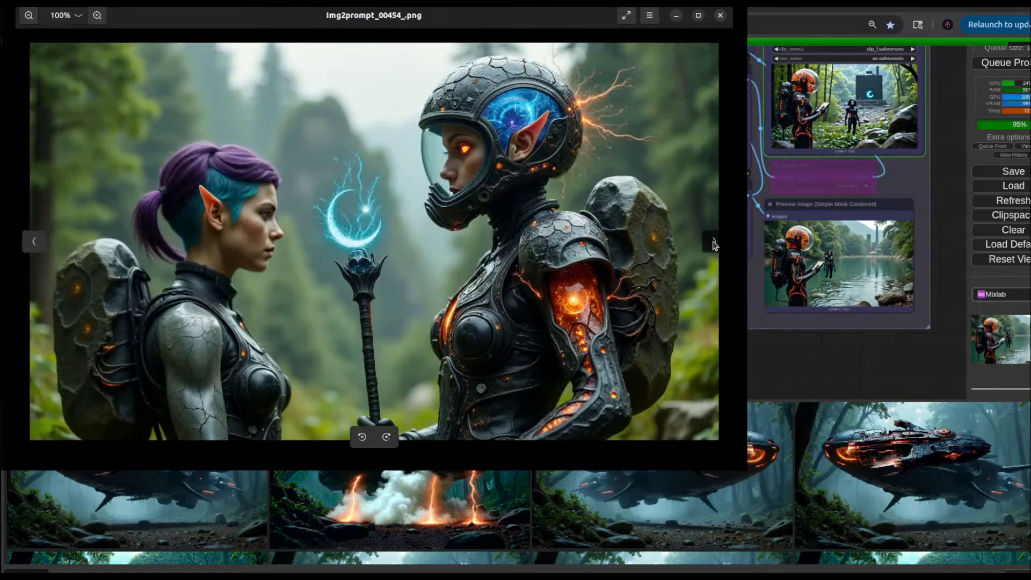
left_click(714, 242)
left_click(715, 245)
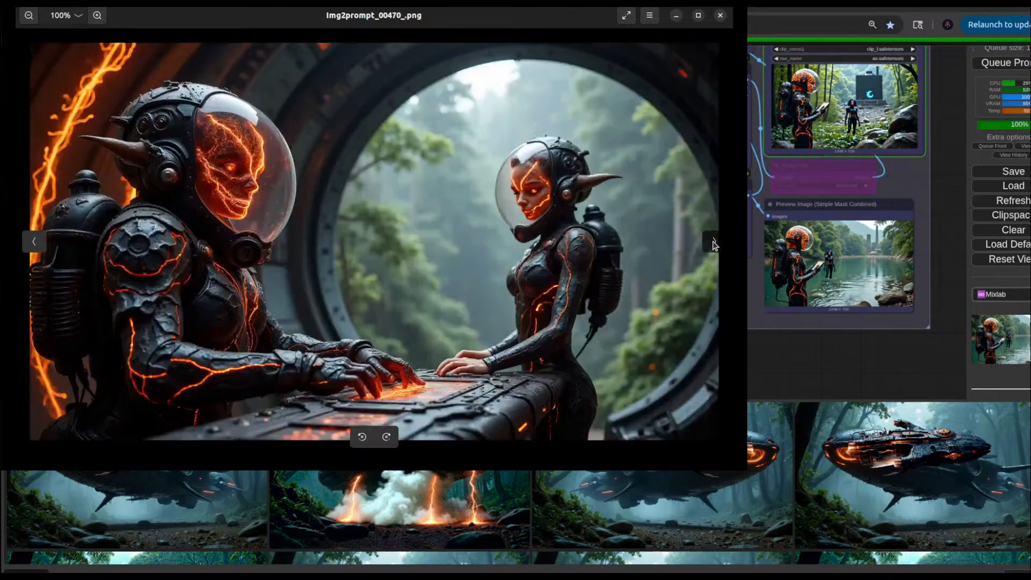
left_click(714, 245)
left_click(715, 245)
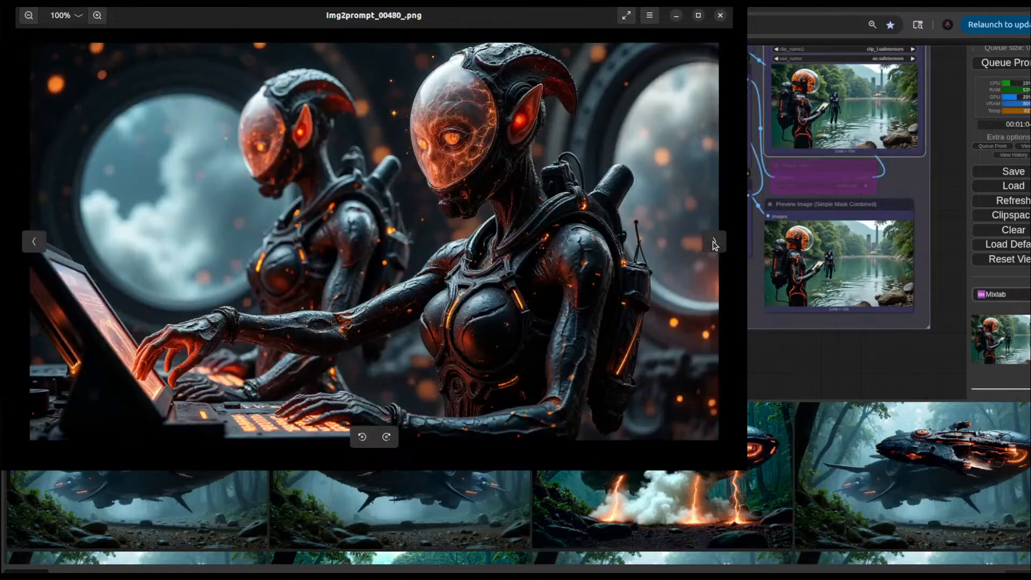
left_click(714, 245)
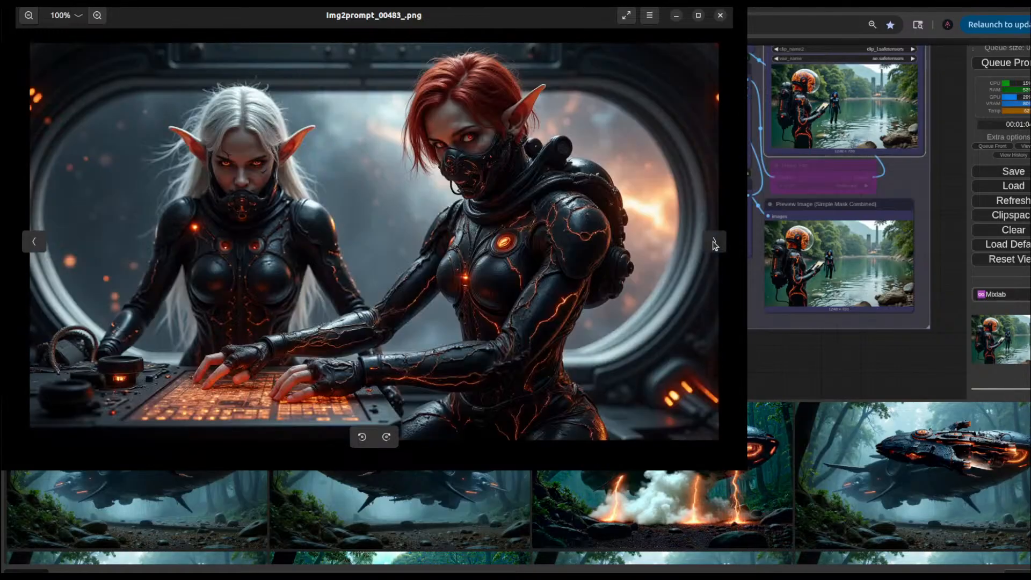
left_click(715, 245)
left_click(715, 245)
left_click(715, 246)
left_click(714, 246)
left_click(714, 246)
left_click(715, 245)
left_click(714, 246)
left_click(714, 246)
left_click(714, 245)
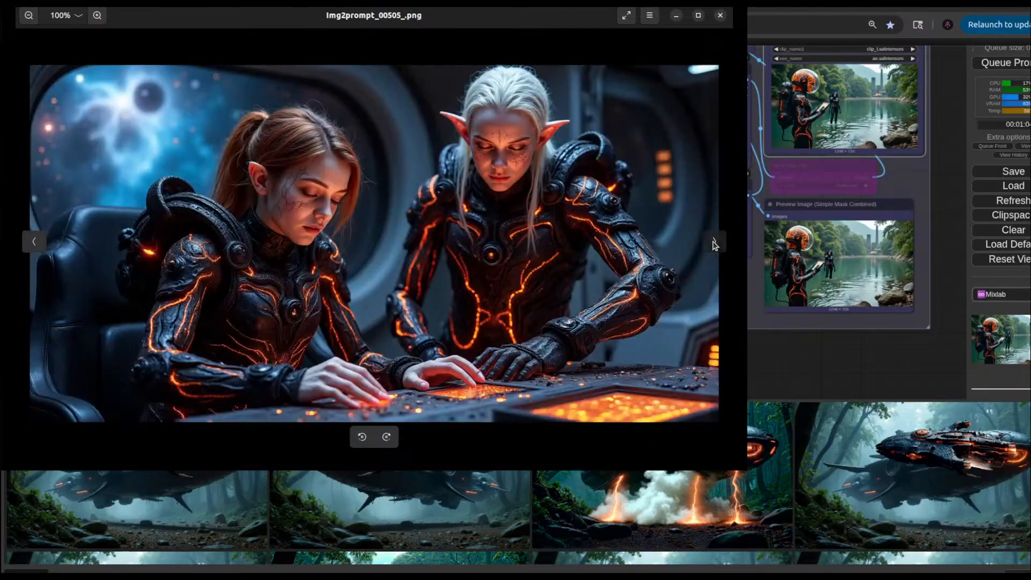
left_click(714, 245)
left_click(714, 246)
left_click(715, 245)
left_click(714, 245)
left_click(714, 245)
left_click(714, 245)
left_click(714, 245)
left_click(714, 246)
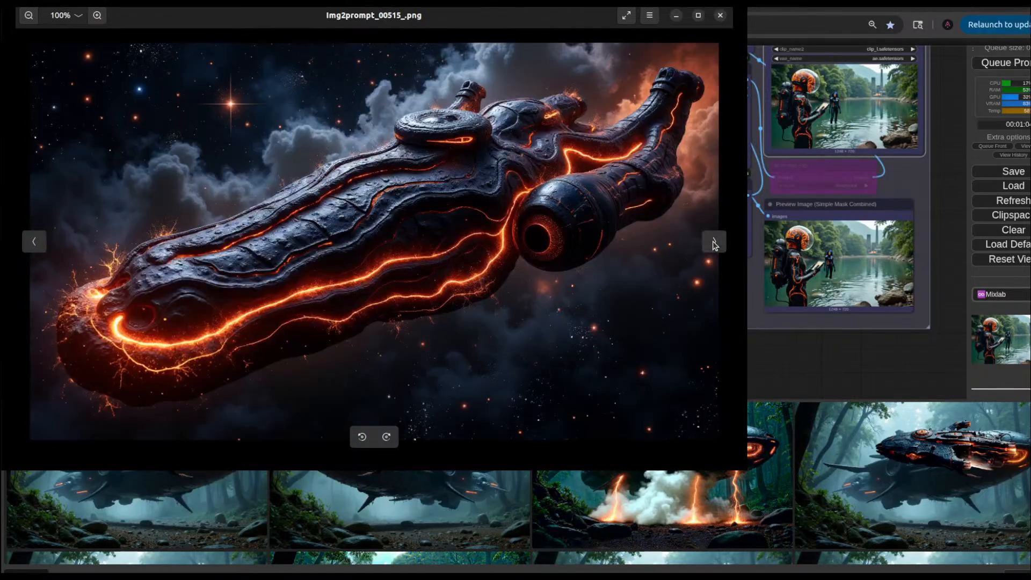
left_click(715, 246)
left_click(714, 246)
left_click(715, 245)
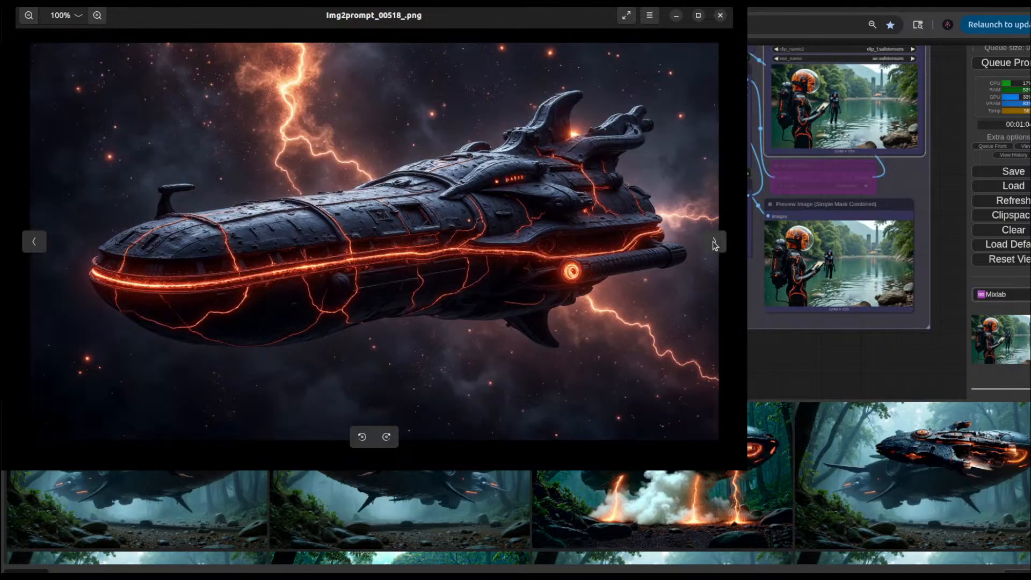
left_click(714, 246)
left_click(715, 246)
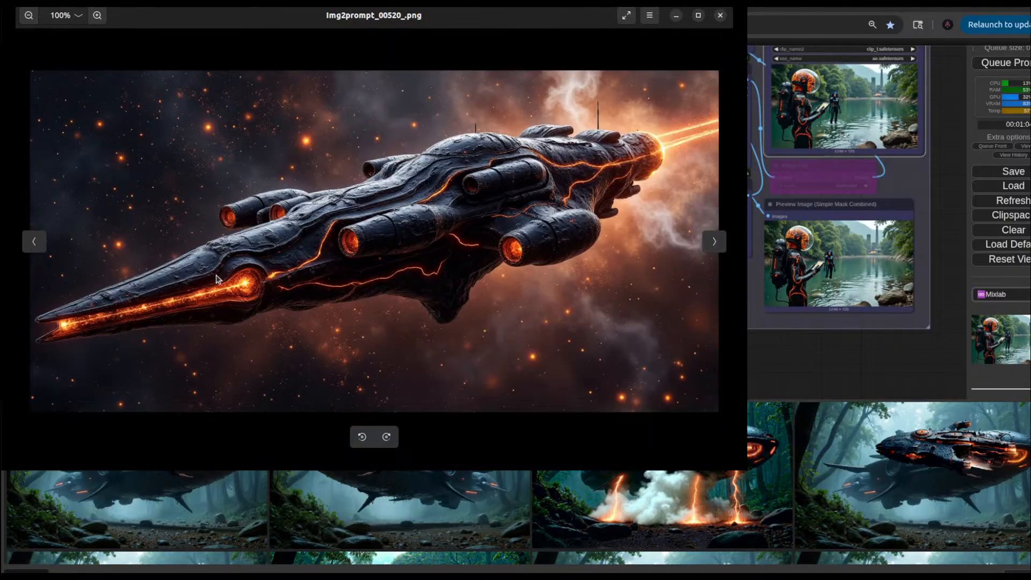
left_click(42, 246)
left_click(45, 249)
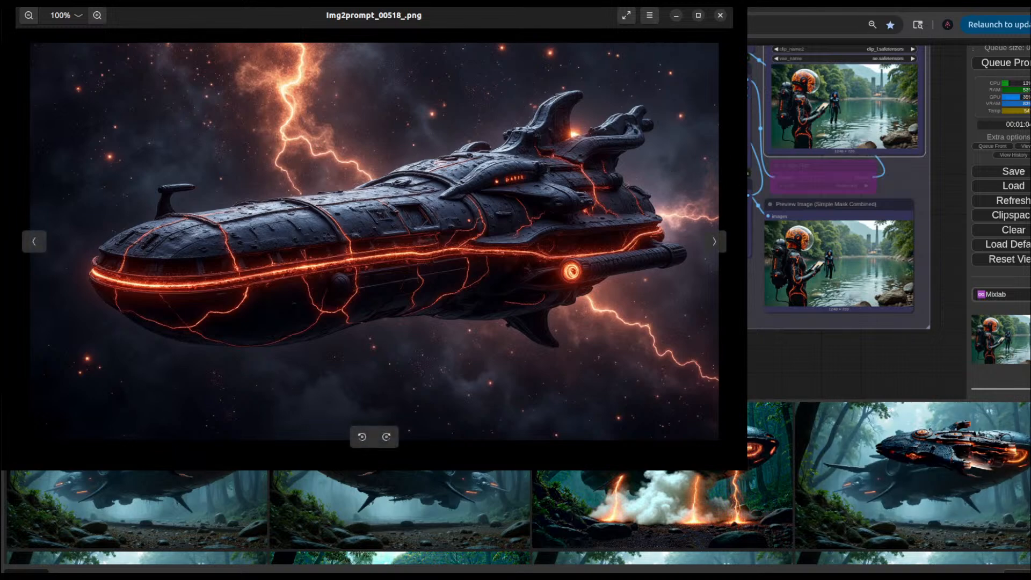
key("ctrl+w")
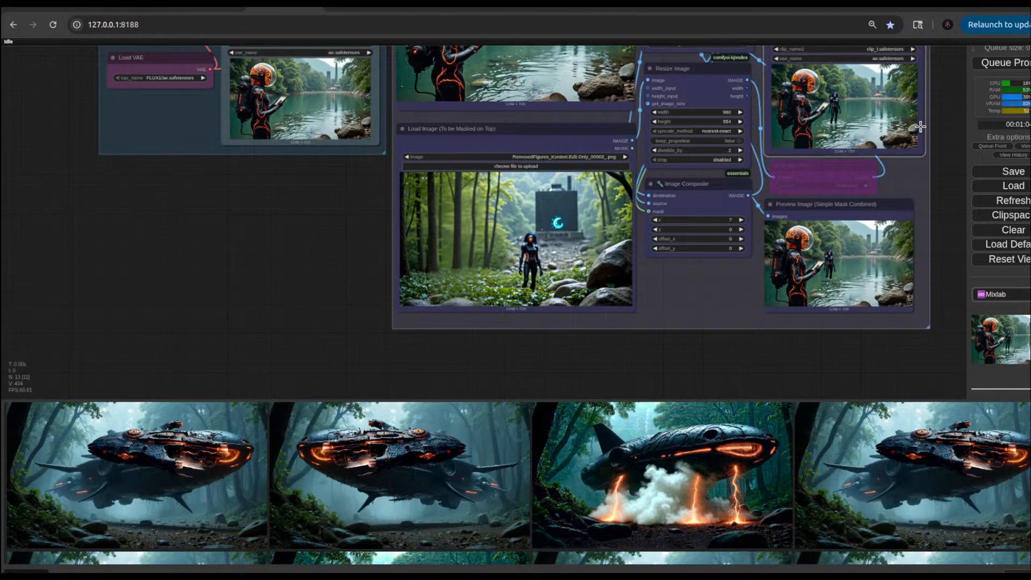
Step: Inspect the water around the blue-haired figure's feet in the new FLUX.1 Kontext Image Edit output
left_click_drag(951, 118, 947, 185)
scroll(835, 188, "up", 11)
scroll(840, 186, "down", 3)
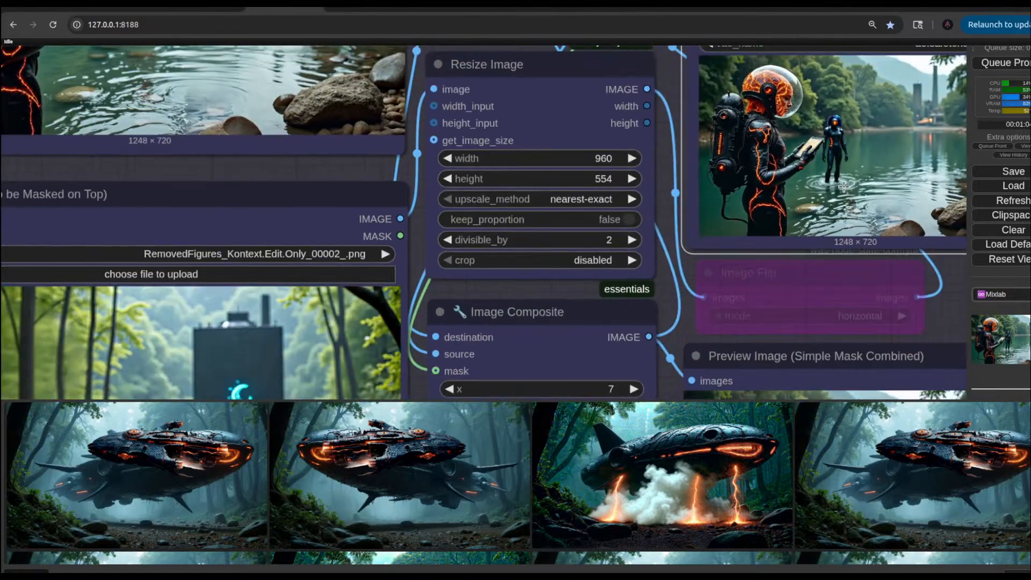
Step: Examine the ripples around the blue-haired figure in the FLUX.1 Kontext Image Edit output and in the enlarged newest feed image
scroll(857, 169, "down", 2)
scroll(854, 166, "up", 6)
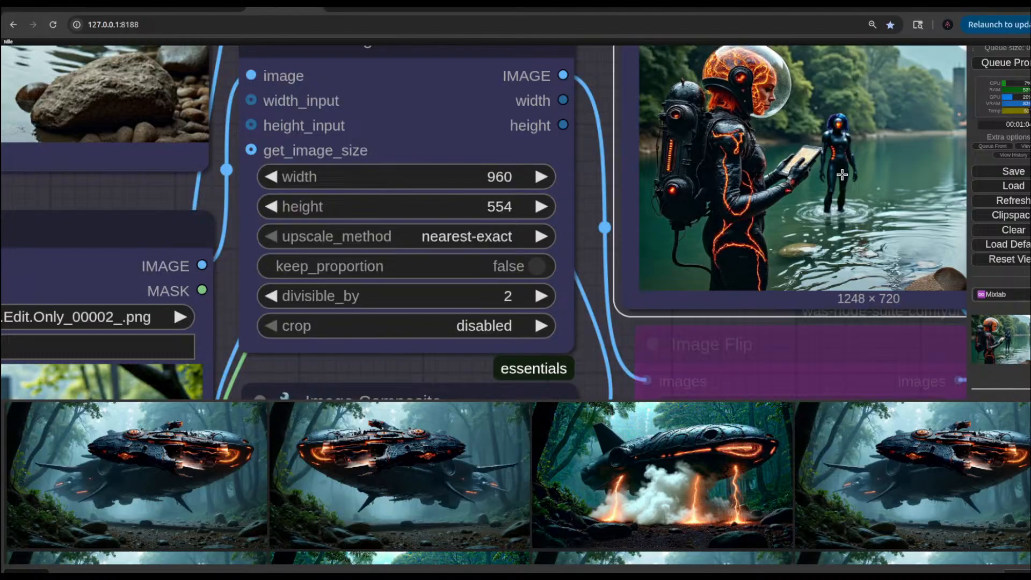
scroll(845, 126, "down", 1)
scroll(845, 126, "down", 2)
scroll(845, 126, "down", 1)
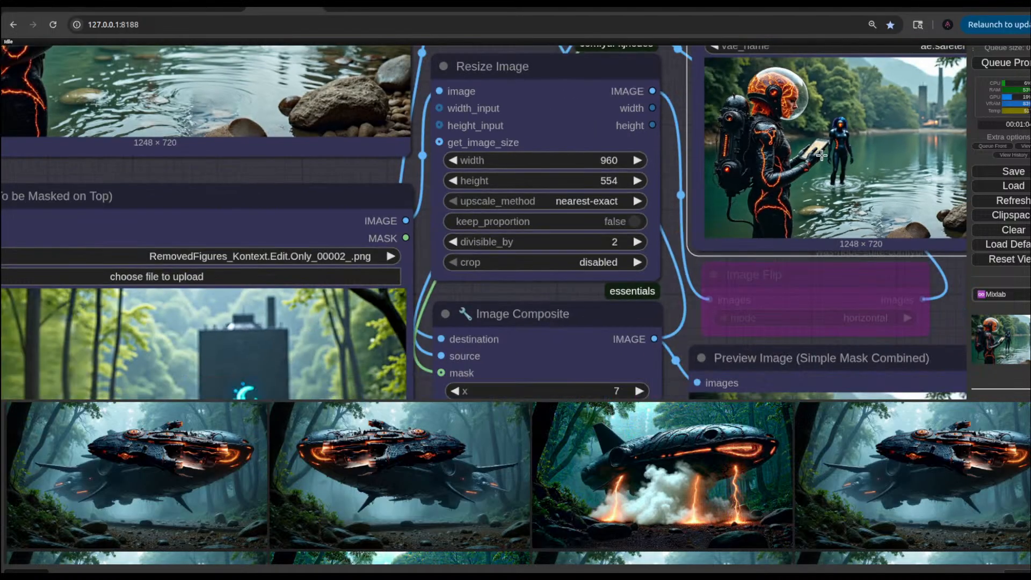
left_click_drag(949, 318, 788, 340)
scroll(656, 199, "up", 5)
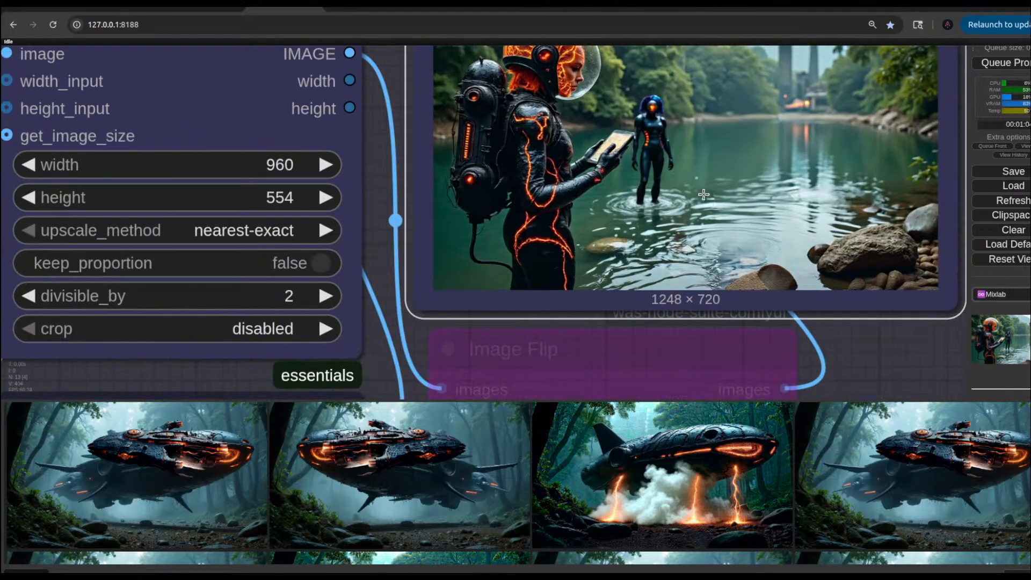
scroll(704, 195, "down", 7)
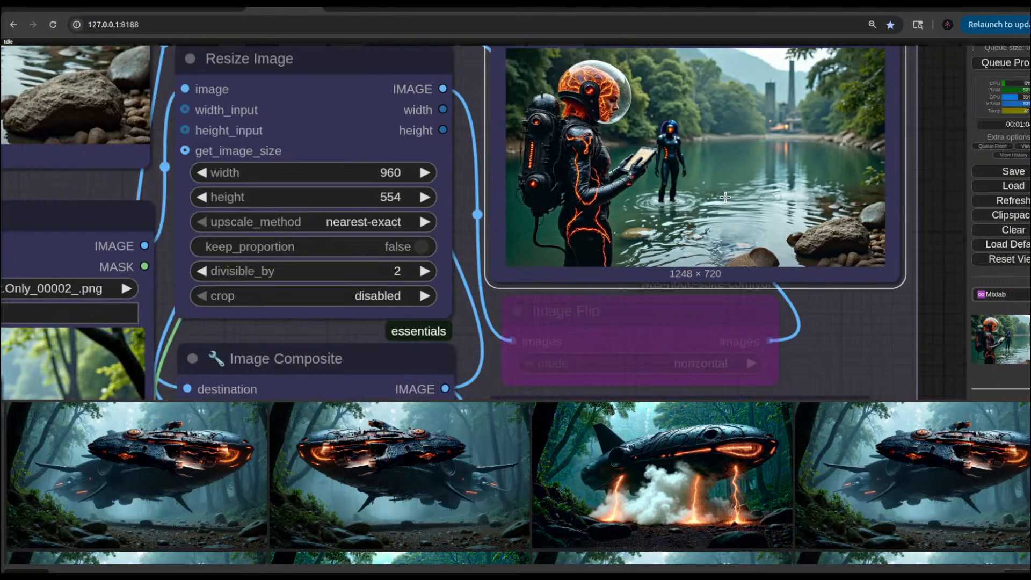
scroll(889, 261, "down", 3)
left_click_drag(884, 283, 952, 331)
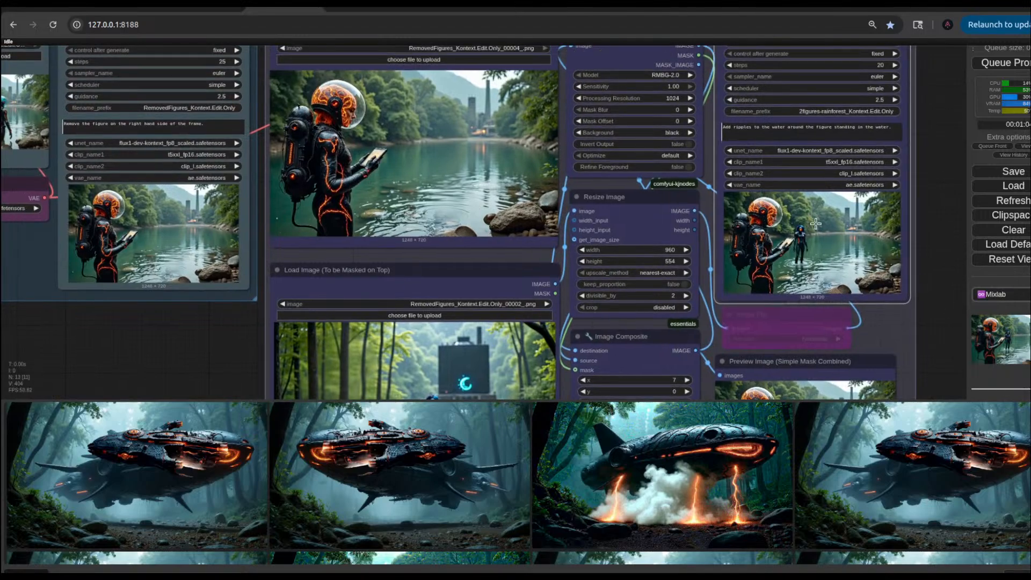
scroll(311, 495, "up", 5)
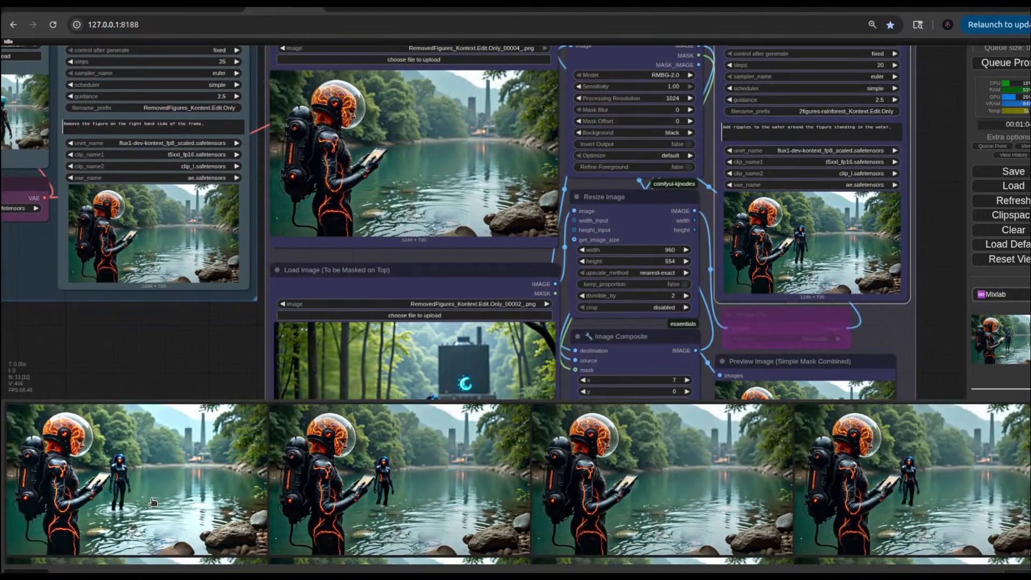
left_click(146, 503)
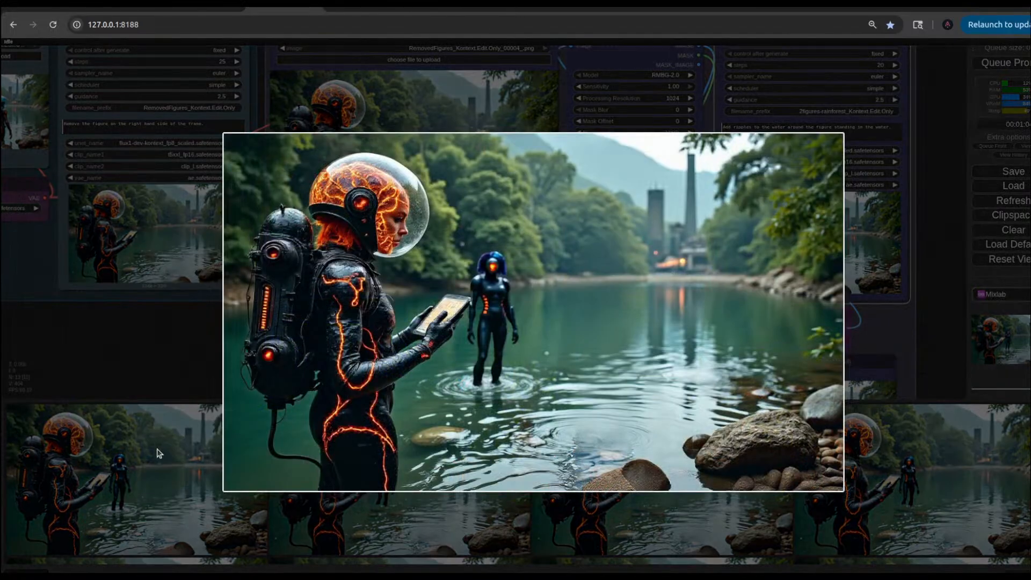
left_click(149, 357)
Step: Load the newest rippled river scene from the image feed into the background Load Image node of the Merge 2 Images group
left_click_drag(149, 352, 314, 335)
left_click_drag(190, 476, 583, 171)
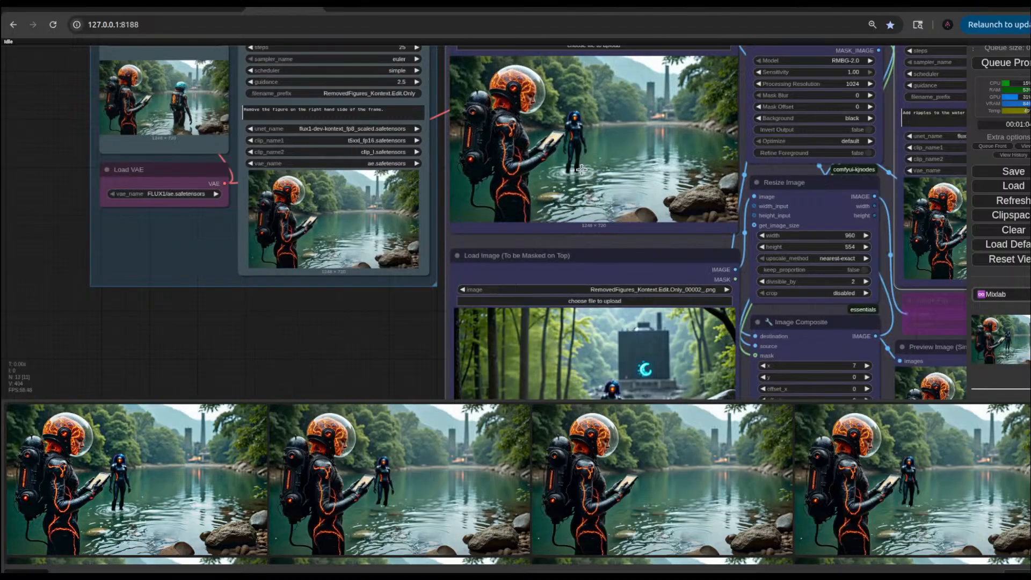
scroll(378, 344, "down", 2)
Step: Switch to the image viewer and browse the Img2prompt spaceship renders from Img2prompt_00518_.png onward for a ship to add
left_click_drag(375, 357, 285, 193)
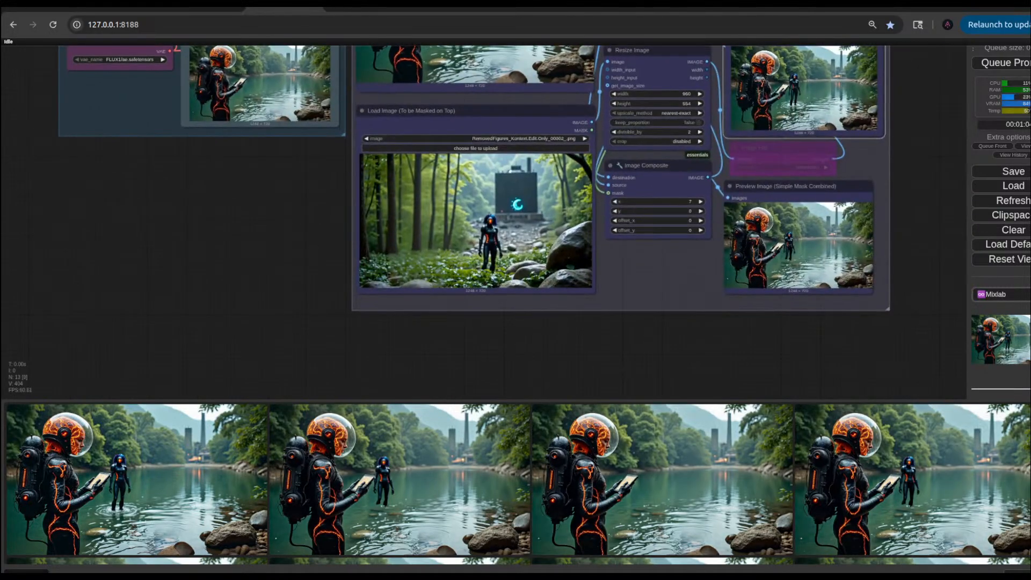
key("alt+Tab")
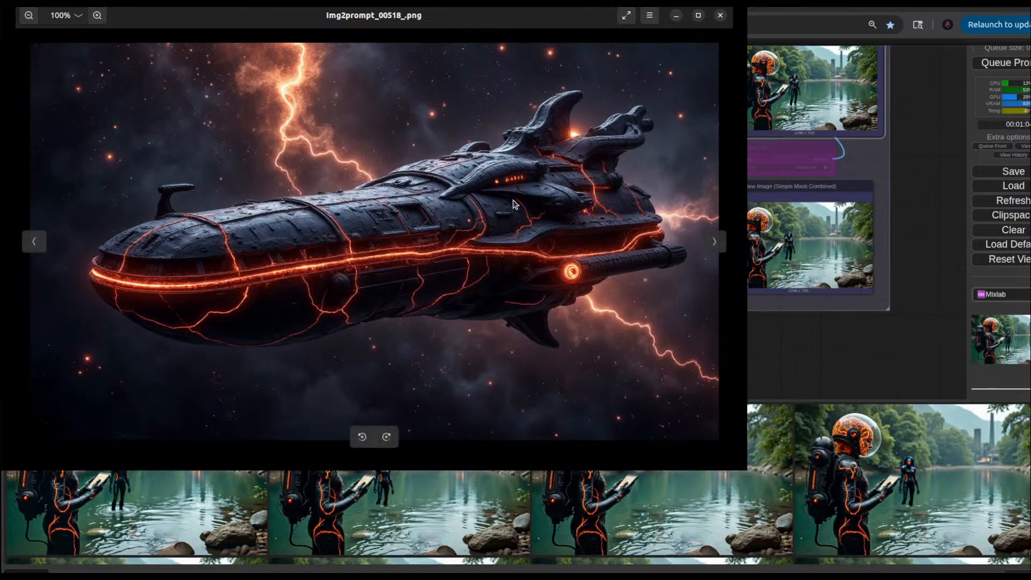
left_click(715, 242)
left_click(715, 242)
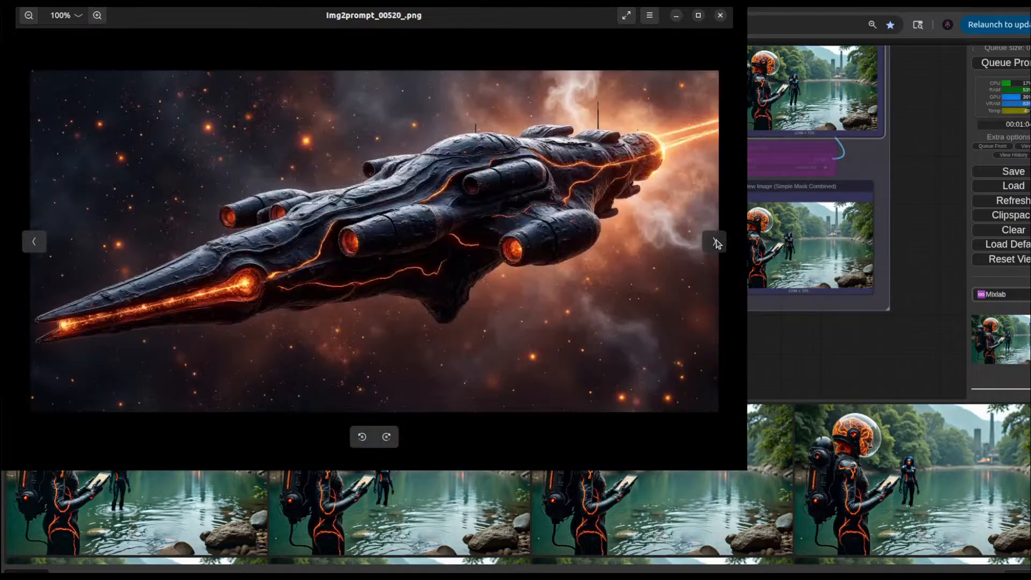
left_click(715, 242)
left_click(714, 242)
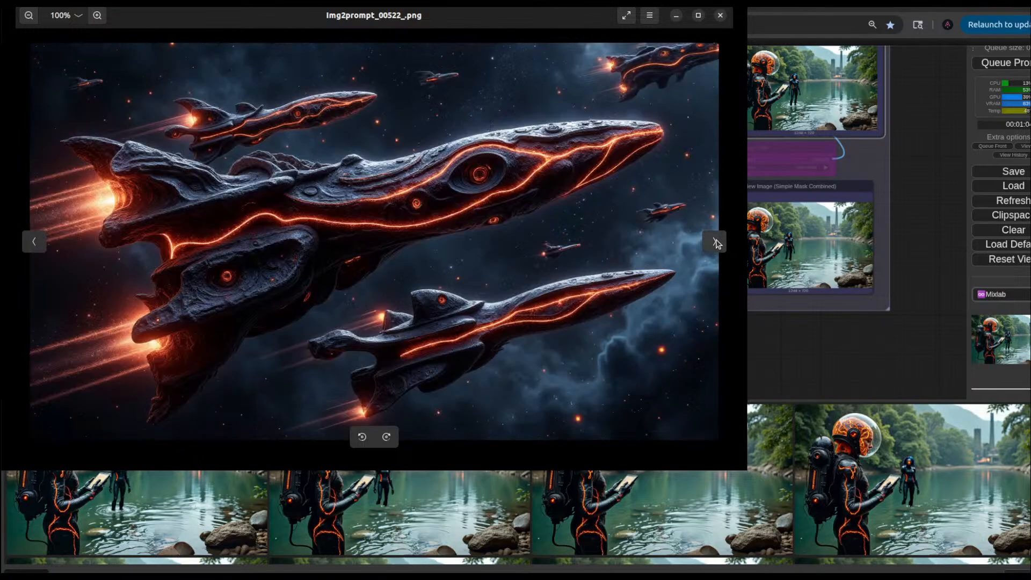
left_click(714, 242)
left_click(715, 242)
left_click(715, 242)
left_click(715, 243)
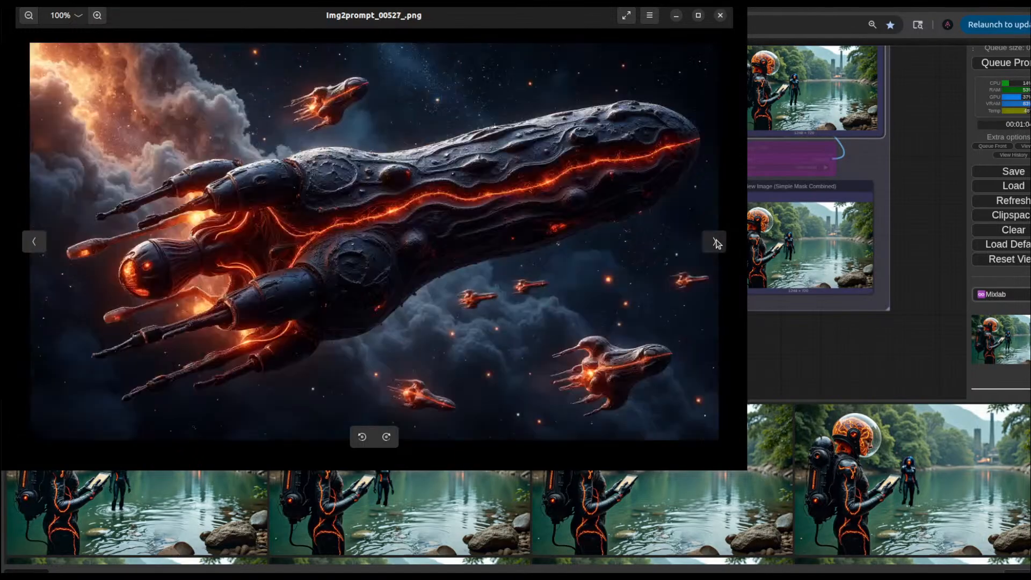
left_click(714, 242)
left_click(715, 242)
left_click(715, 242)
left_click(714, 242)
left_click(715, 242)
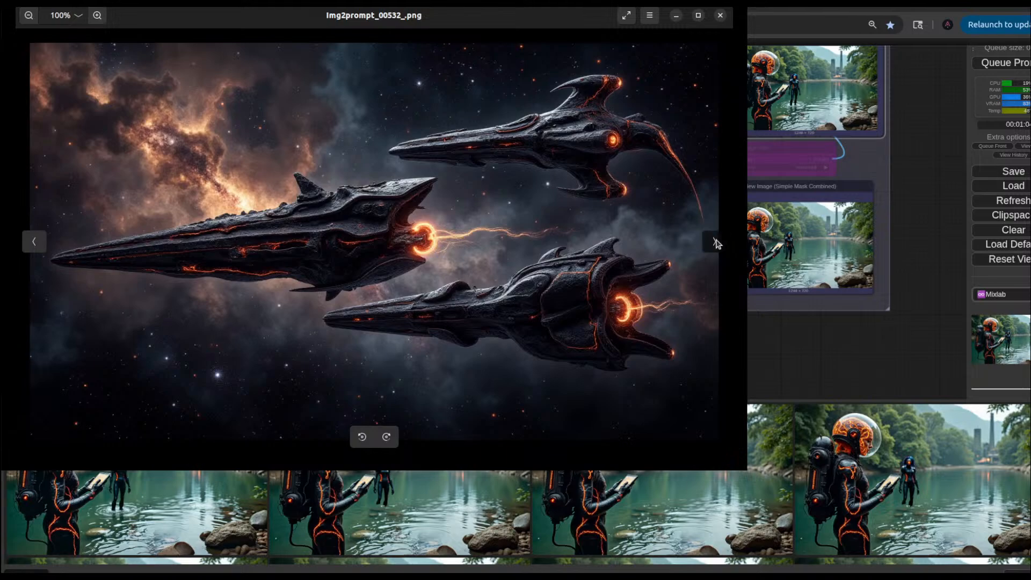
left_click(715, 242)
left_click(715, 242)
left_click(714, 243)
left_click(715, 242)
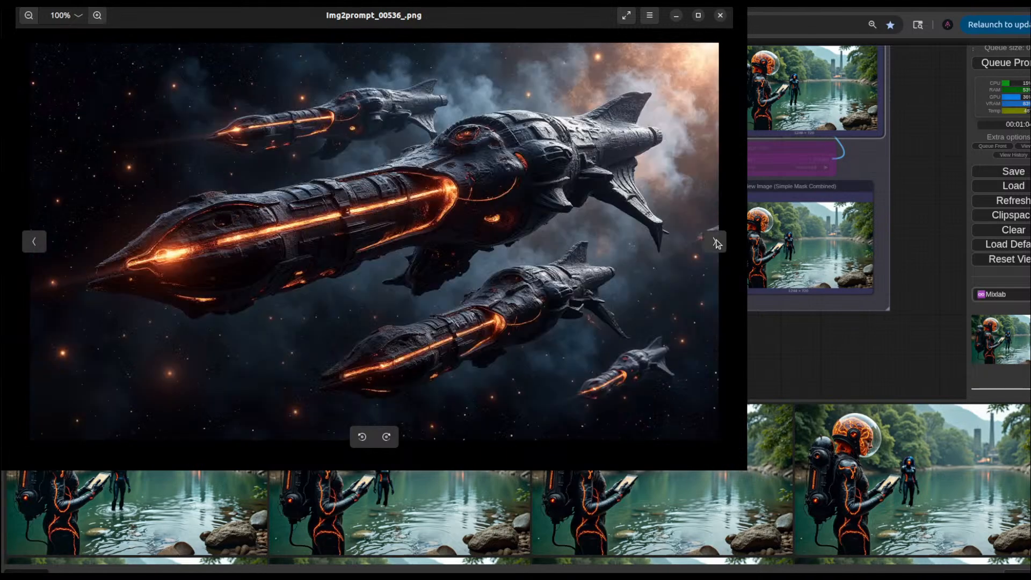
left_click(33, 243)
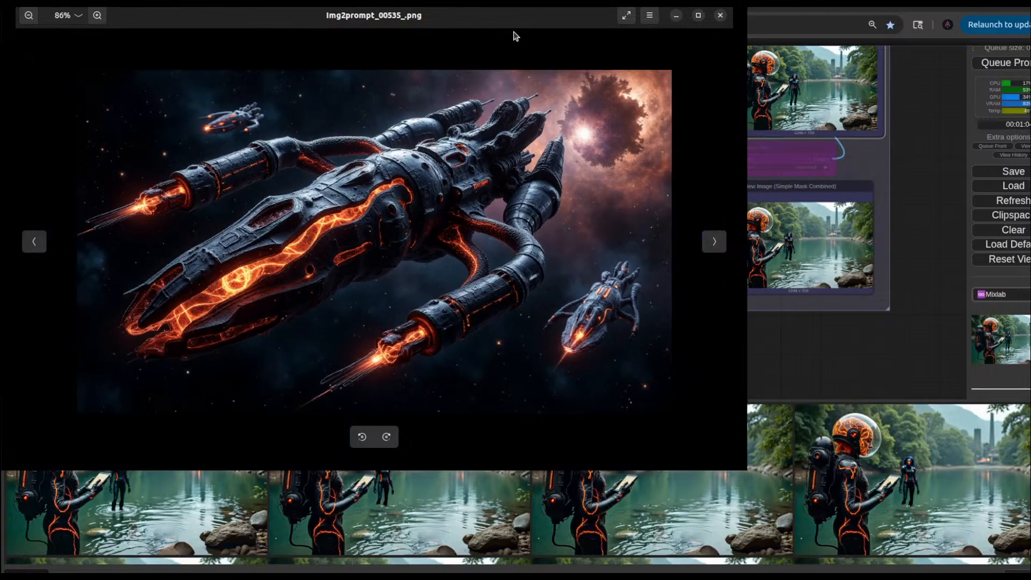
left_click(713, 242)
left_click(713, 242)
left_click(713, 242)
left_click(713, 242)
left_click(712, 241)
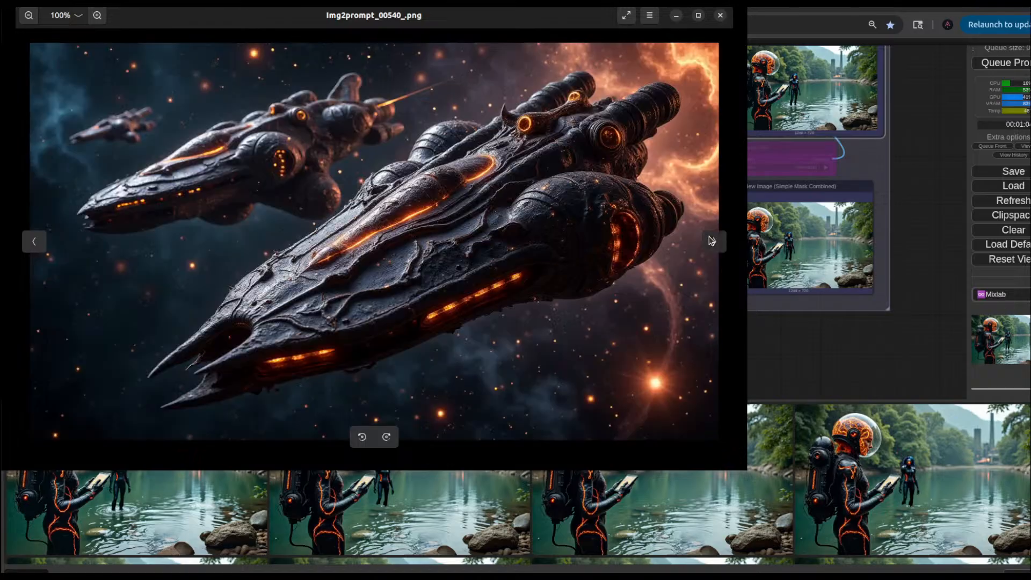
left_click(712, 241)
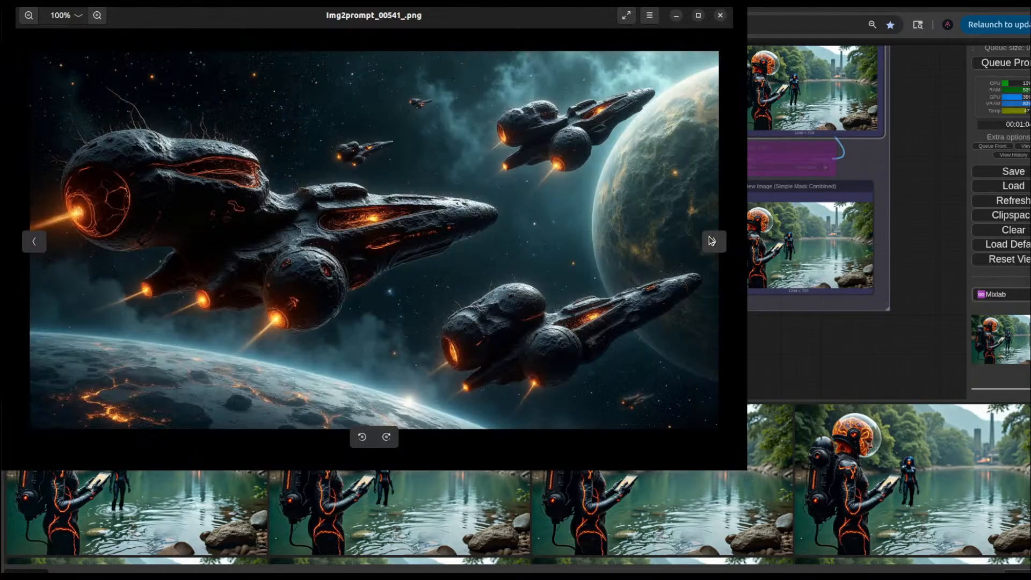
left_click(713, 241)
left_click(712, 241)
left_click(712, 241)
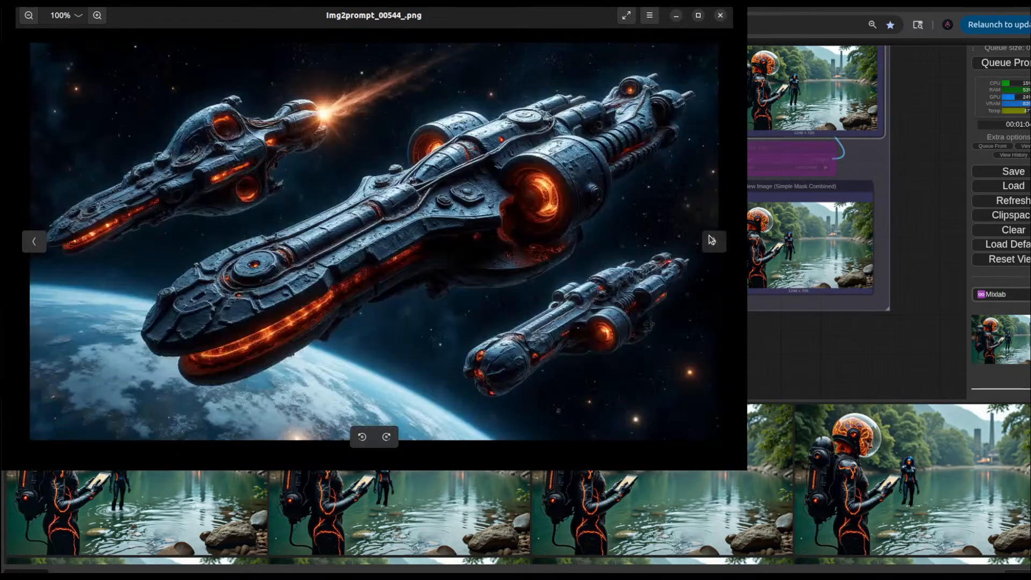
left_click(712, 241)
left_click(712, 241)
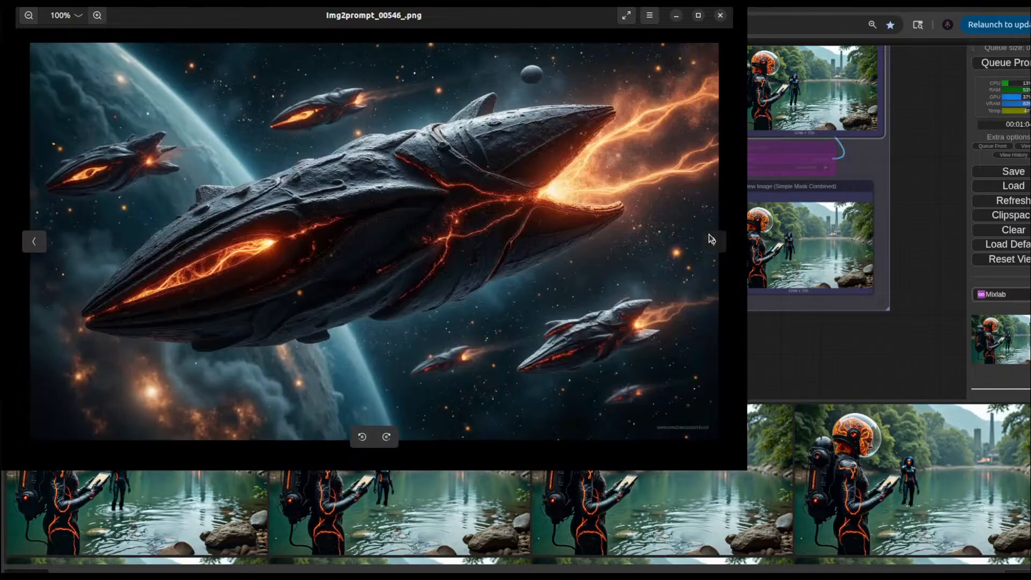
left_click(712, 241)
left_click(712, 241)
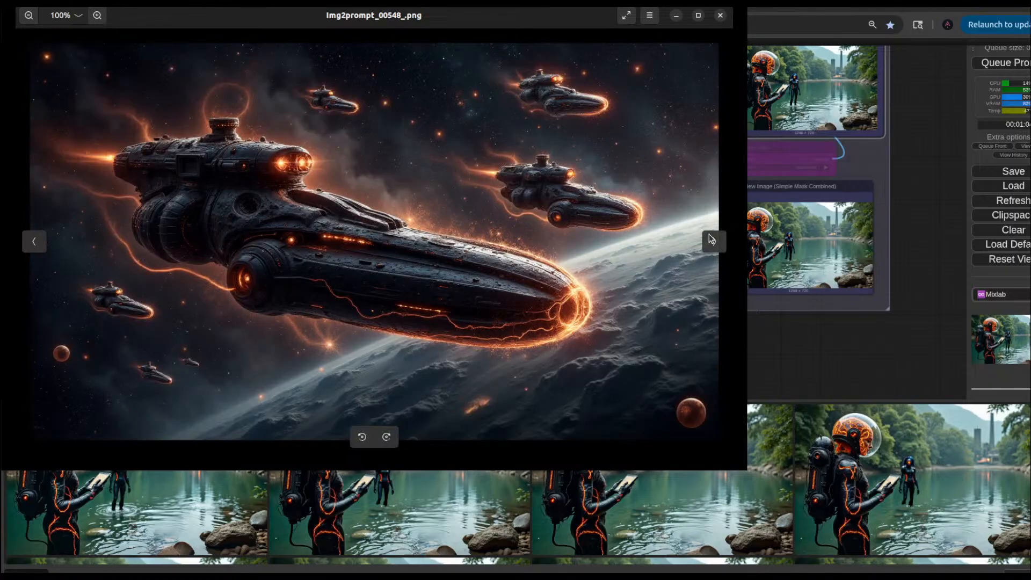
left_click(713, 241)
left_click(712, 241)
left_click(712, 241)
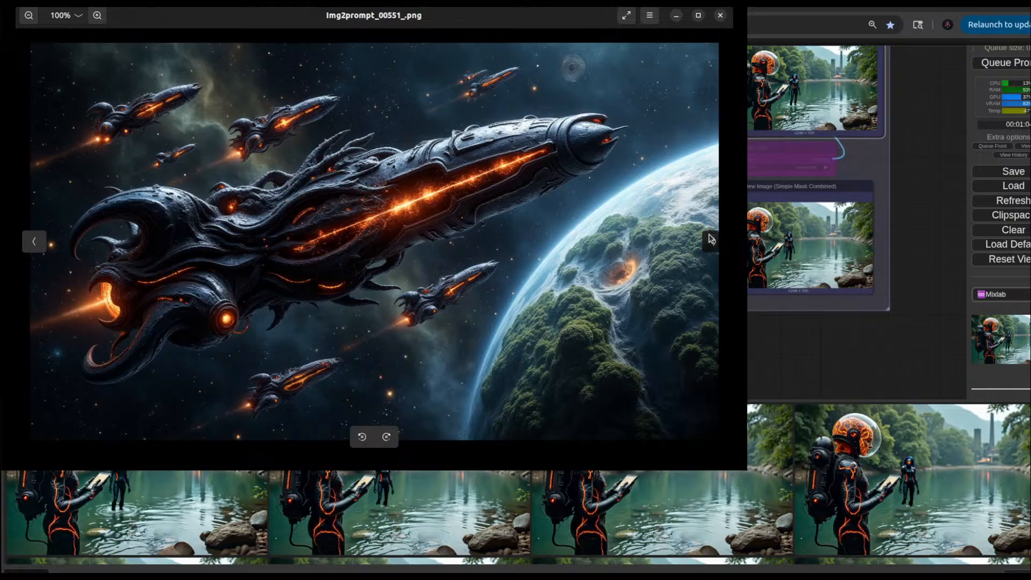
left_click(712, 241)
left_click(713, 241)
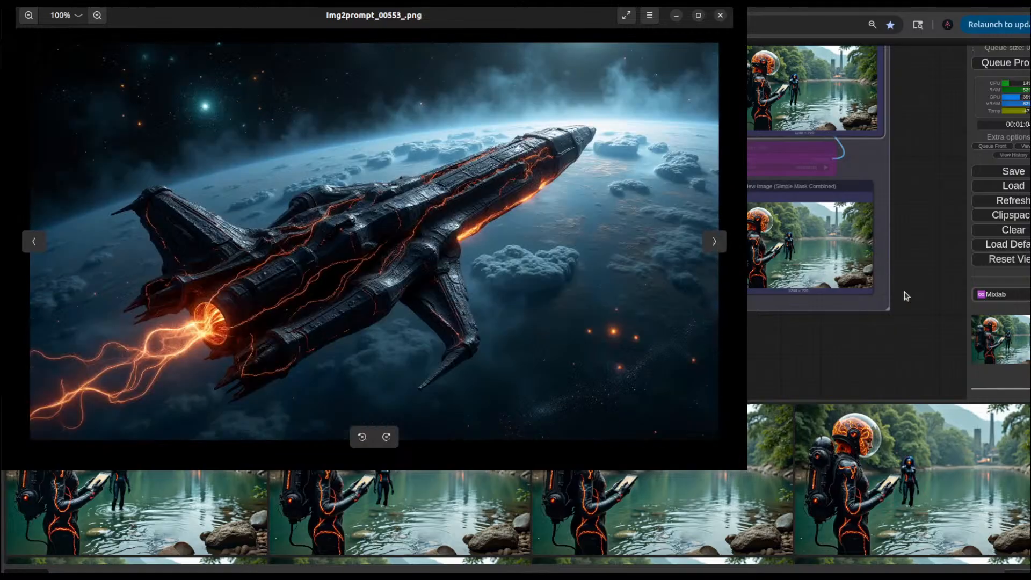
Step: Load the spaceship render Img2prompt_00554_.png into the Load Image (To be Masked on Top) node and return to the workflow
scroll(907, 296, "down", 4)
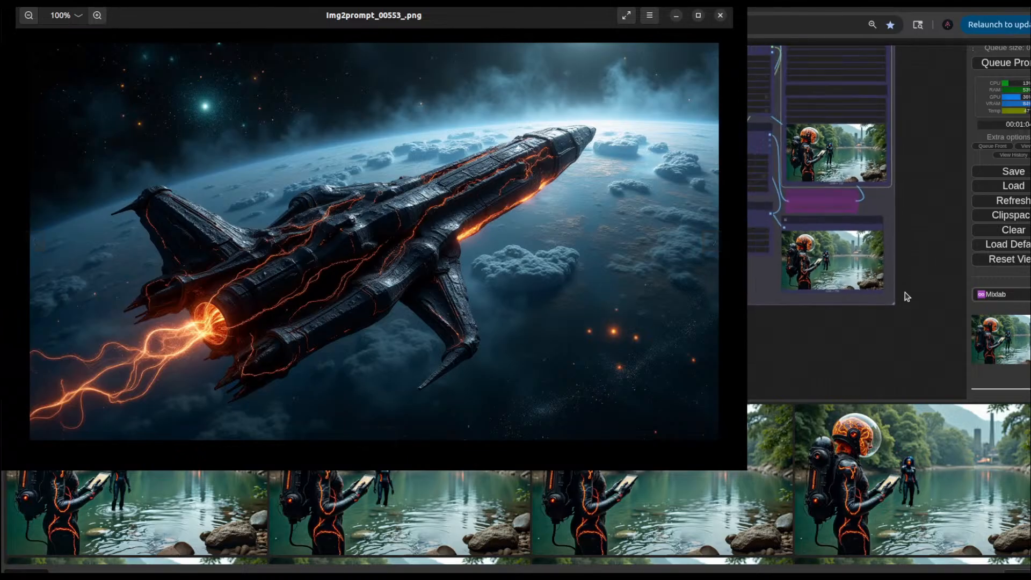
scroll(896, 309, "up", 1)
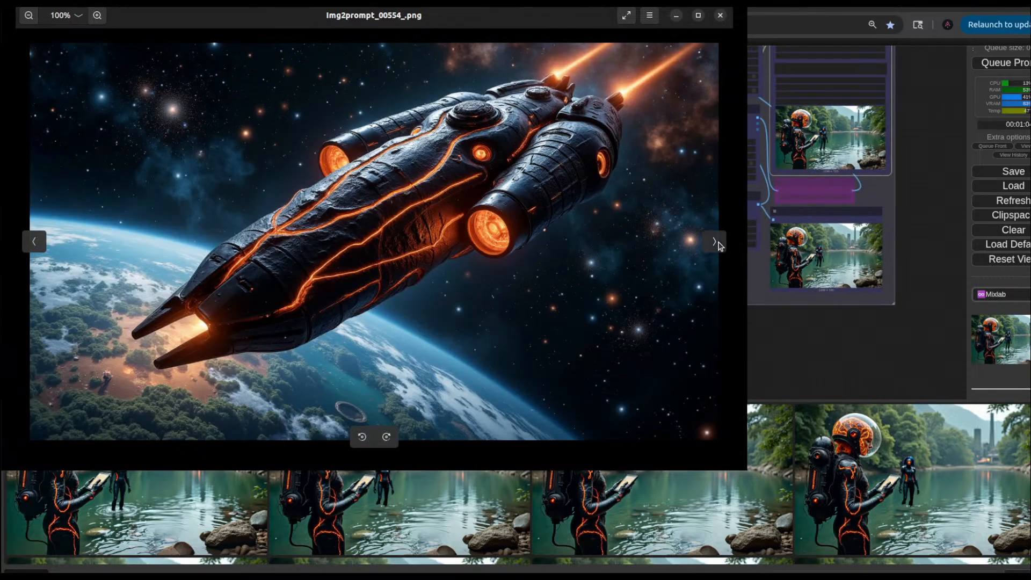
left_click(716, 243)
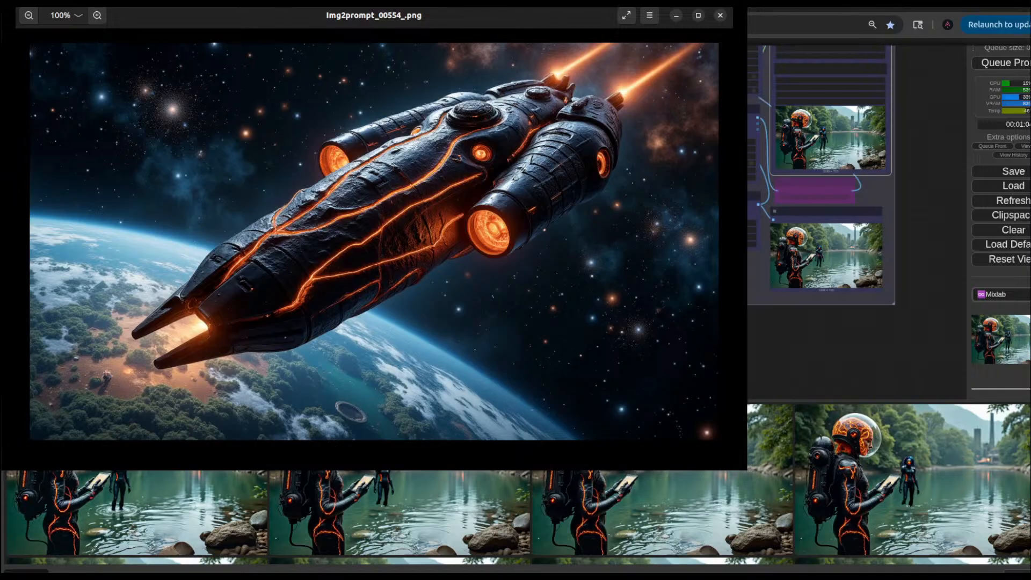
key("alt+Tab")
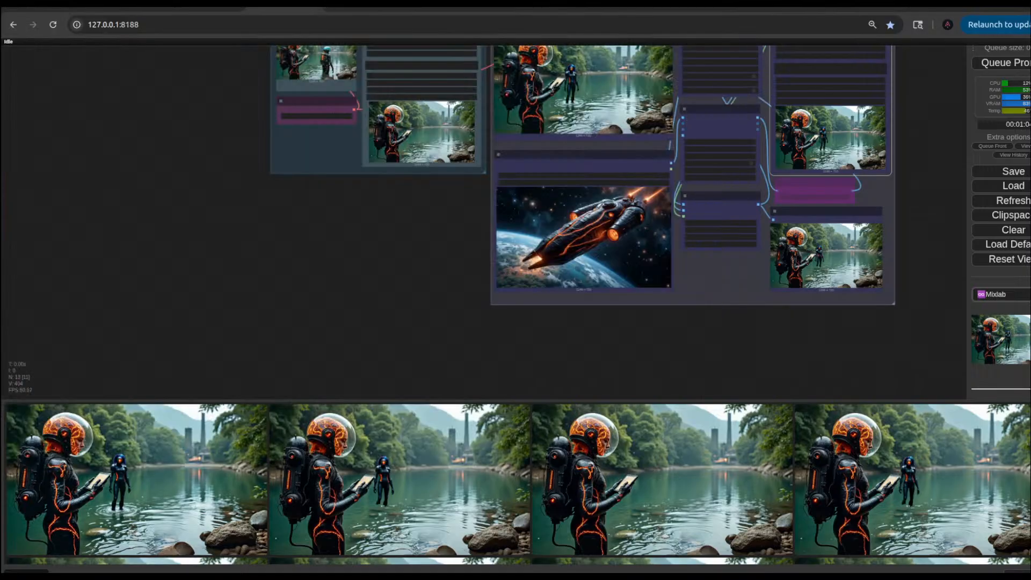
Step: Set the Image Composite node's x value to 0
left_click_drag(465, 238, 351, 317)
scroll(417, 312, "up", 3)
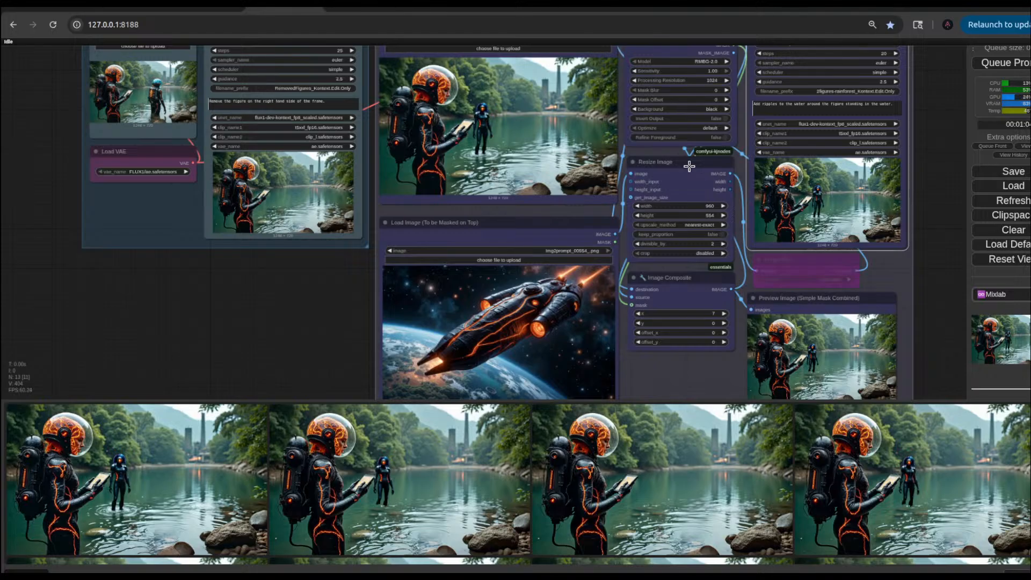
scroll(679, 173, "down", 3)
scroll(587, 144, "up", 3)
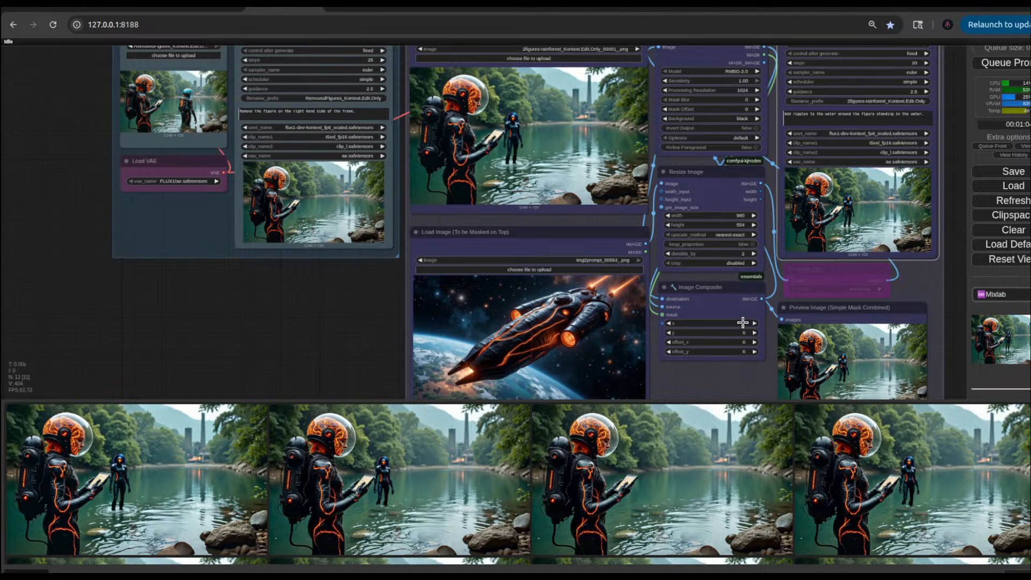
left_click_drag(743, 323, 747, 323)
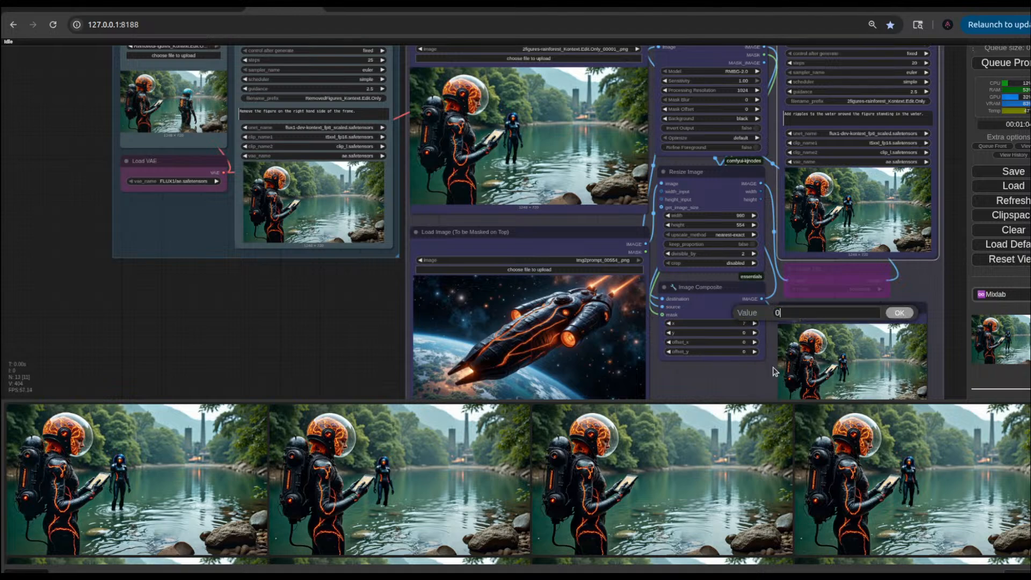
left_click(894, 313)
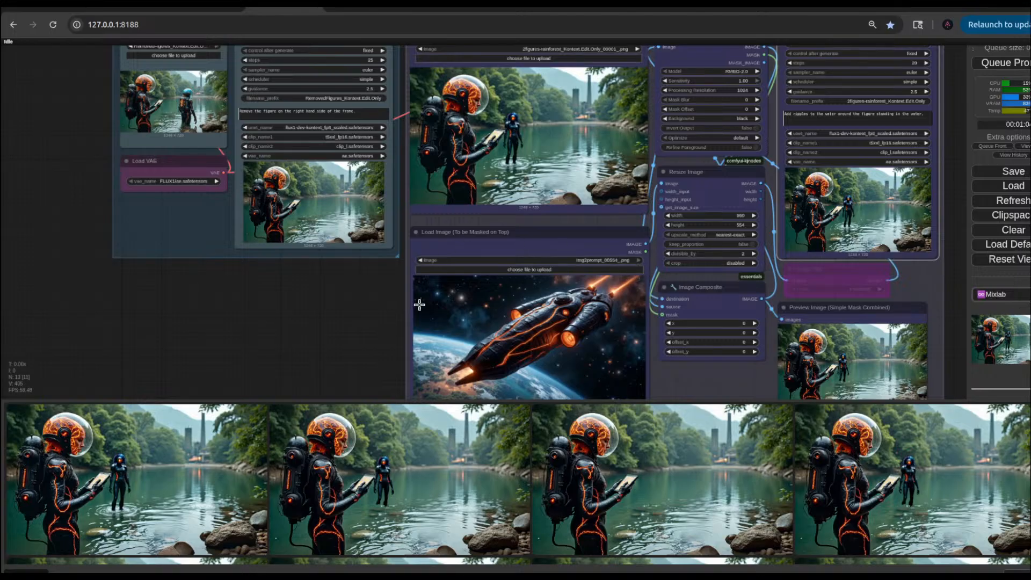
Step: Disconnect the latent input of the Merge 2 Images FLUX.1 Kontext Image Edit node and run the workflow
scroll(368, 325, "down", 4)
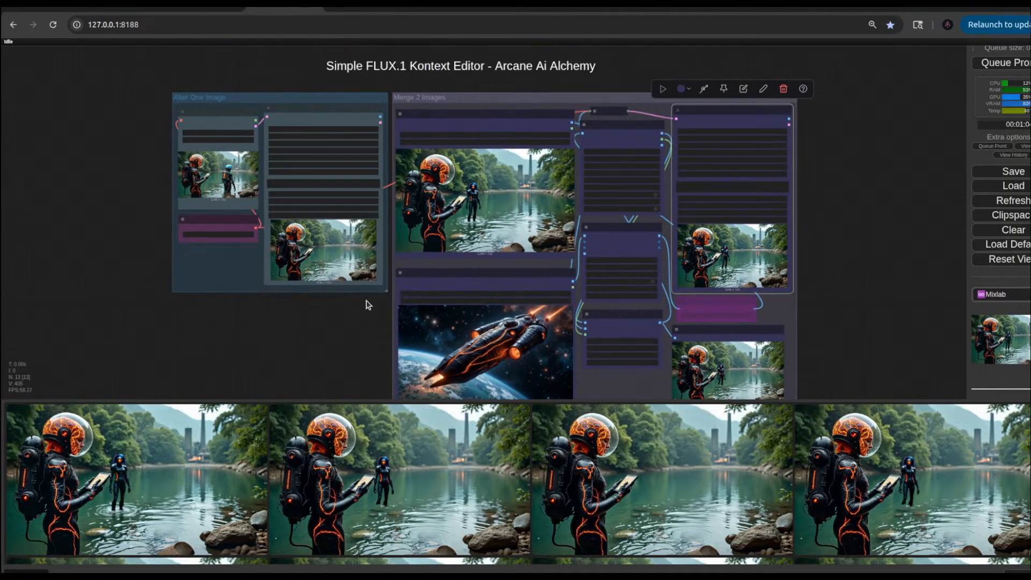
left_click_drag(676, 118, 650, 106)
left_click_drag(846, 232, 846, 232)
left_click(997, 63)
Step: Inspect the spaceship's size and placement over the river scene in Preview Image (Simple Mask Combined)
left_click_drag(896, 275, 860, 176)
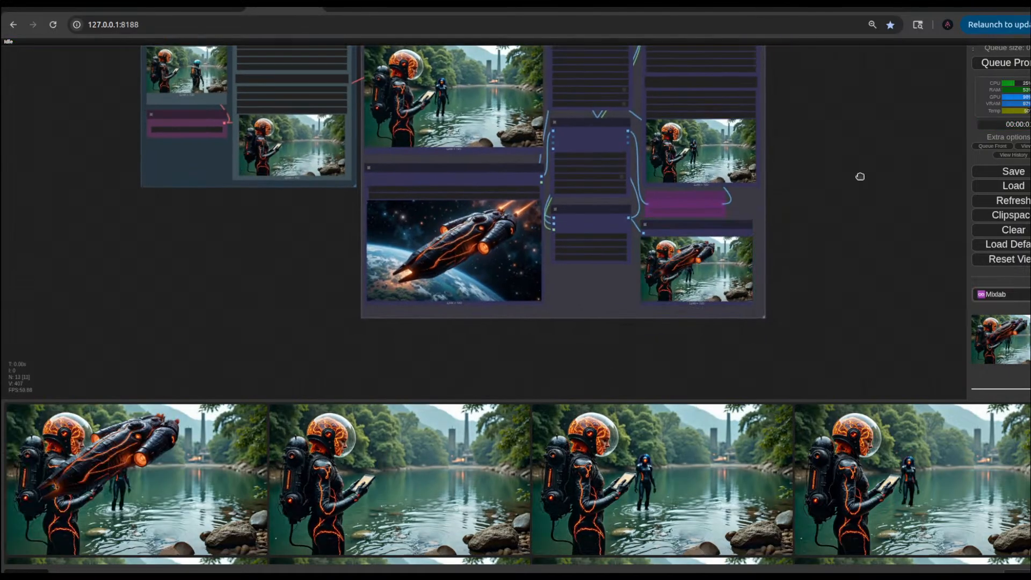
scroll(713, 277, "up", 6)
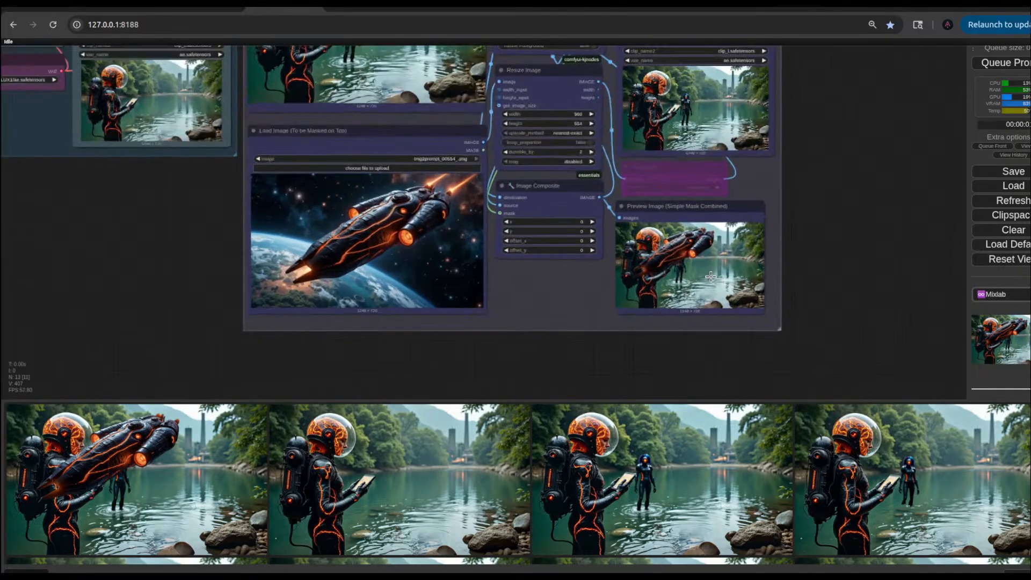
scroll(711, 276, "up", 3)
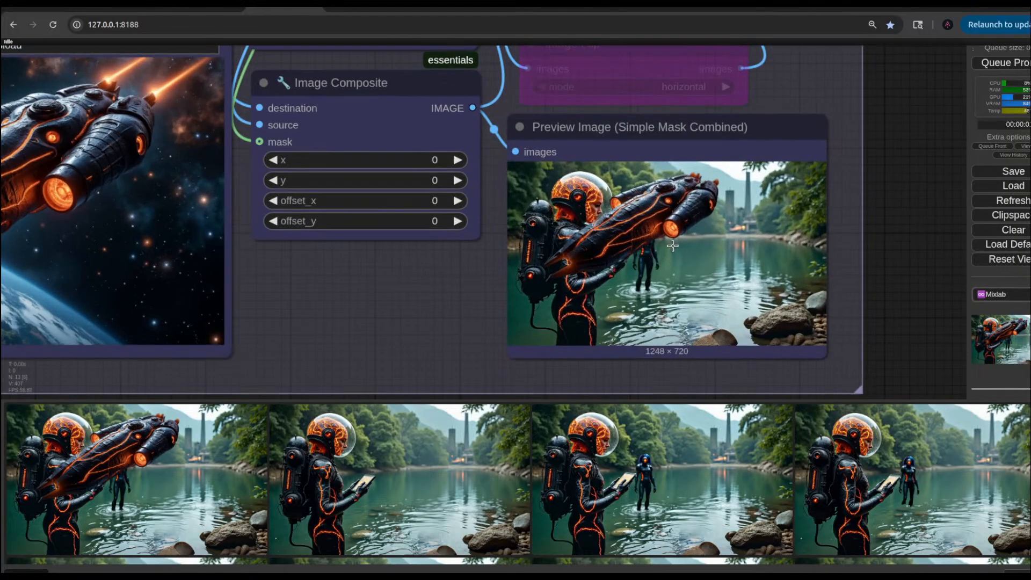
Step: Set the Resize Image node's width to 640 and height to 369, and run the workflow
scroll(673, 245, "down", 4)
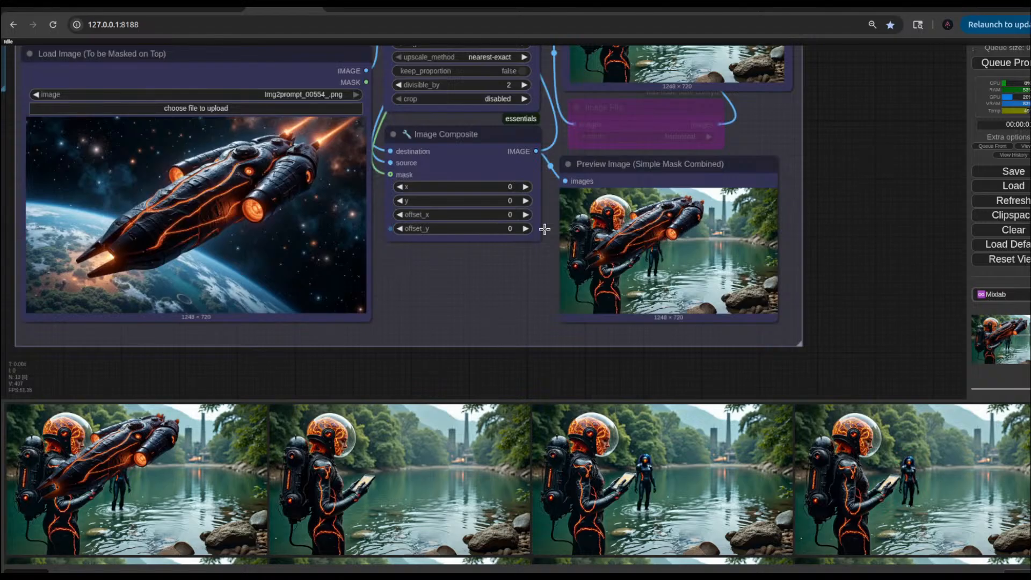
left_click_drag(829, 129, 851, 212)
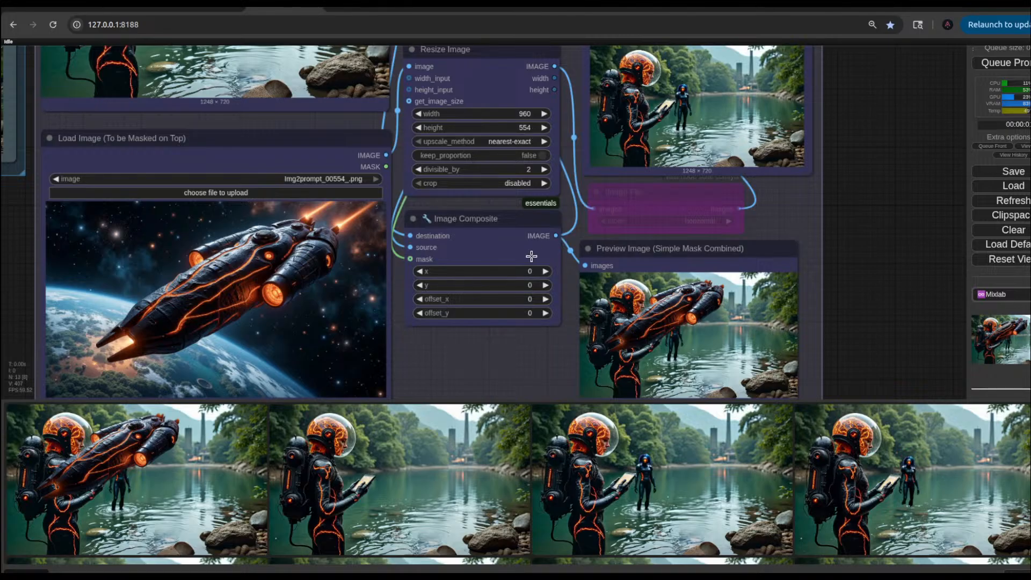
left_click(526, 114)
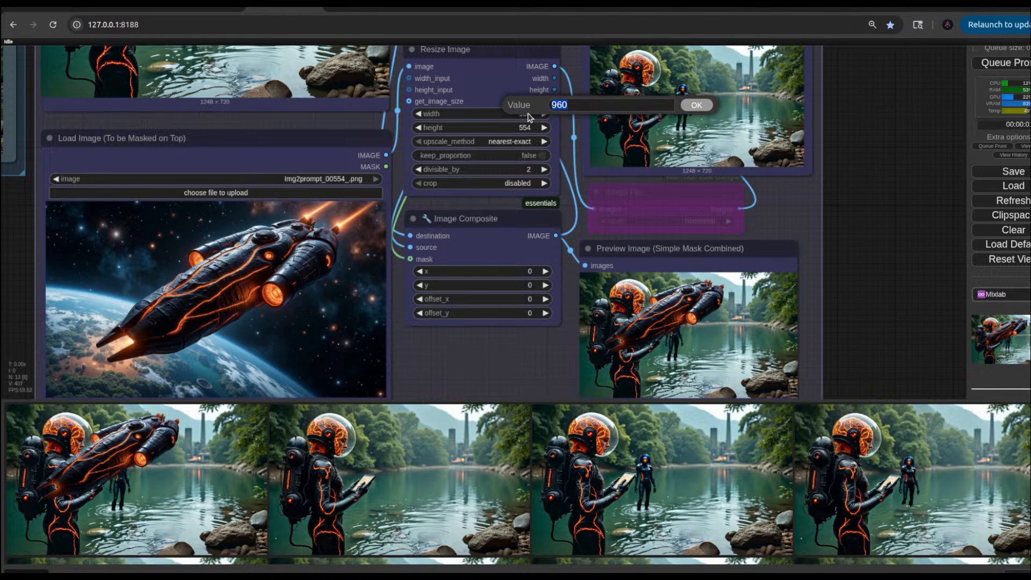
left_click(600, 102)
key("Return")
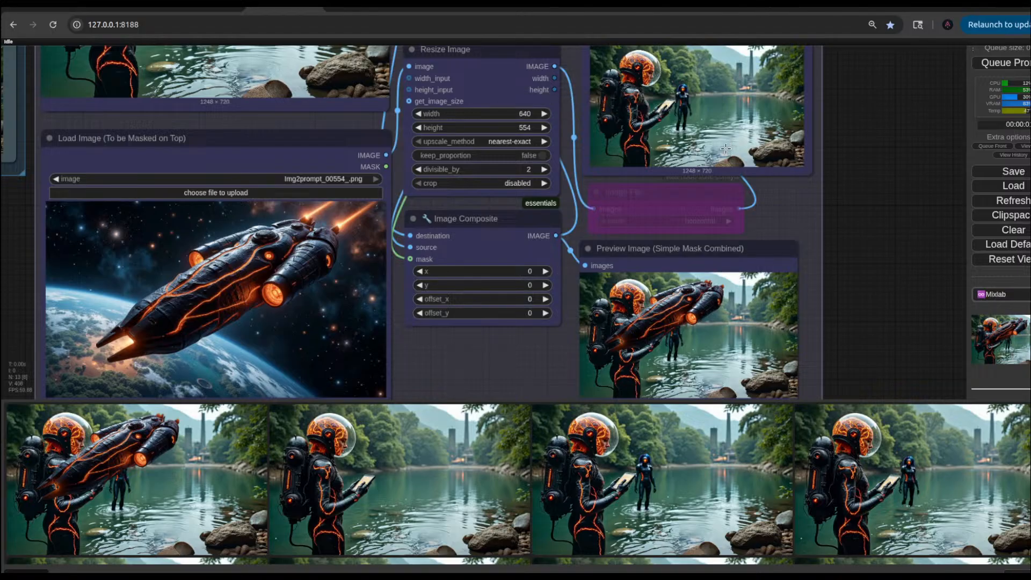
left_click(529, 128)
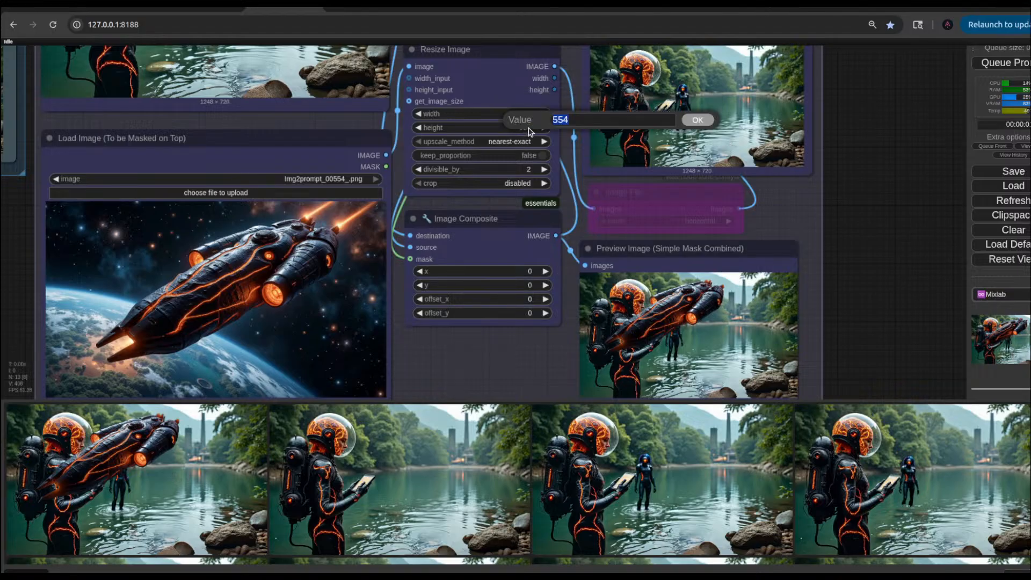
key("End")
type("-194")
key("Return")
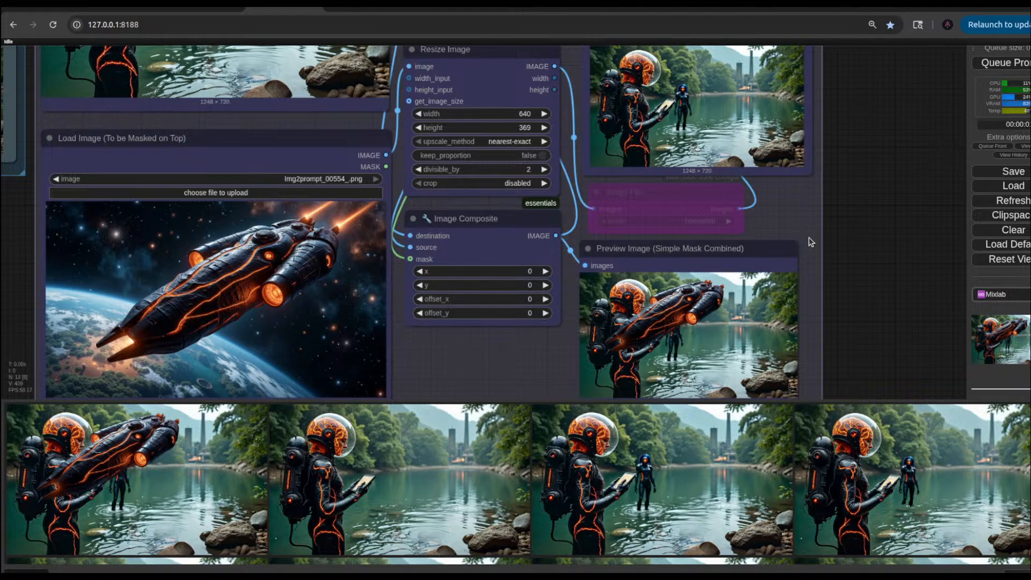
left_click(1012, 63)
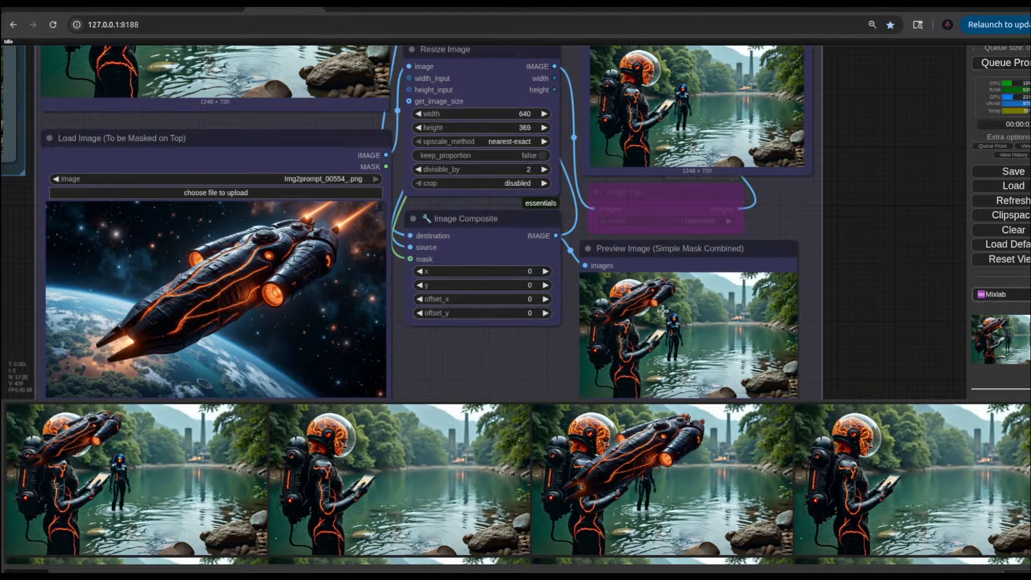
Step: Raise the Image Composite node's x value in stages to 471, running the workflow after each change to check the spaceship's placement
left_click(545, 271)
left_click_drag(522, 269, 537, 271)
left_click(992, 63)
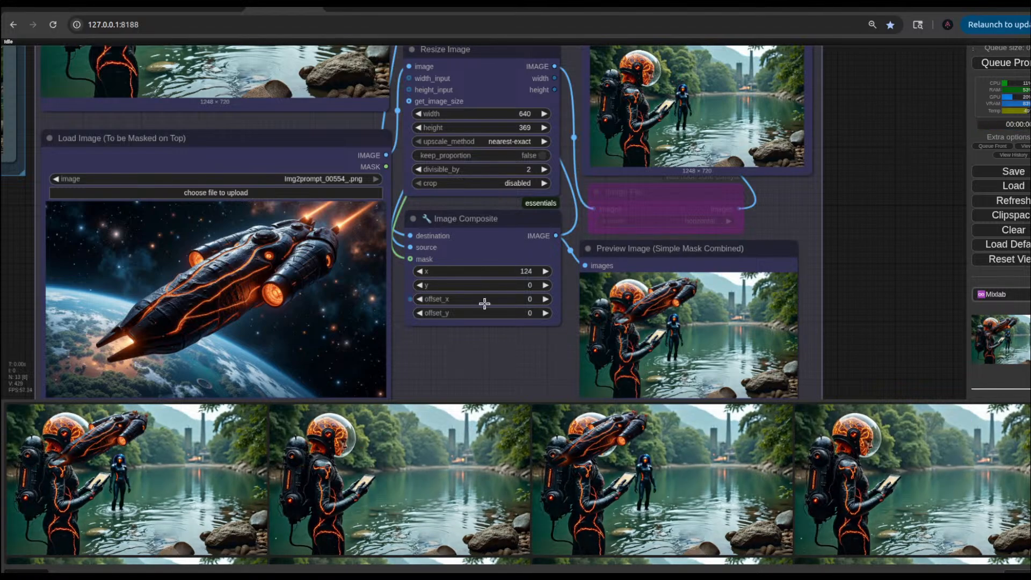
left_click_drag(513, 274, 617, 273)
left_click(999, 63)
left_click_drag(514, 274, 538, 274)
left_click(1003, 61)
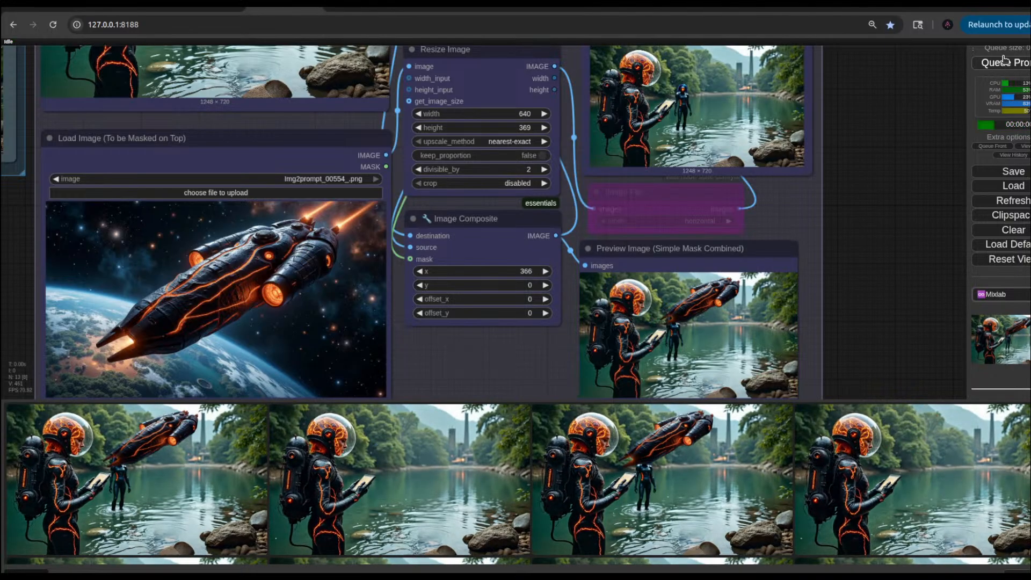
left_click_drag(513, 273, 531, 272)
left_click(1004, 62)
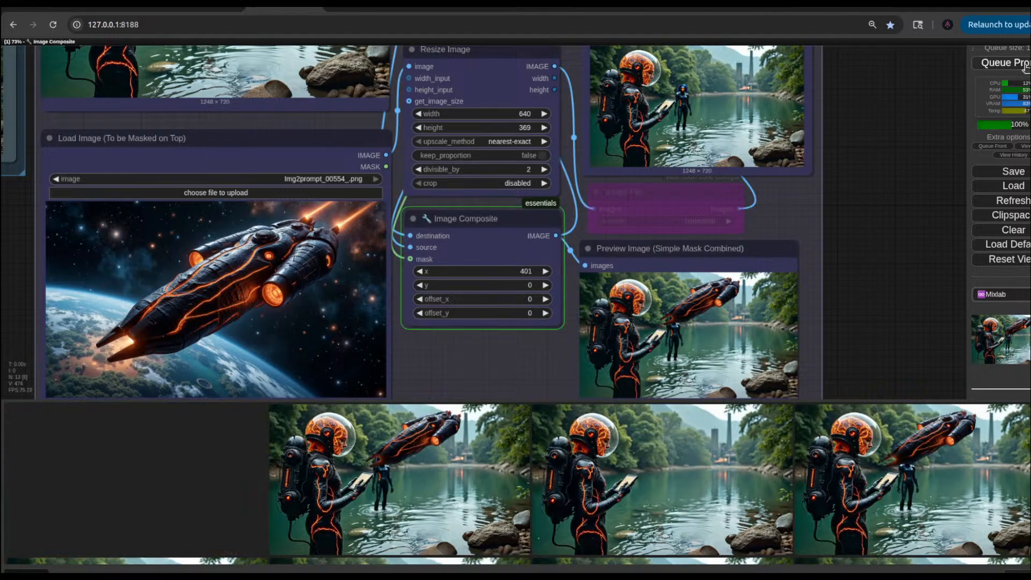
left_click_drag(521, 271, 543, 271)
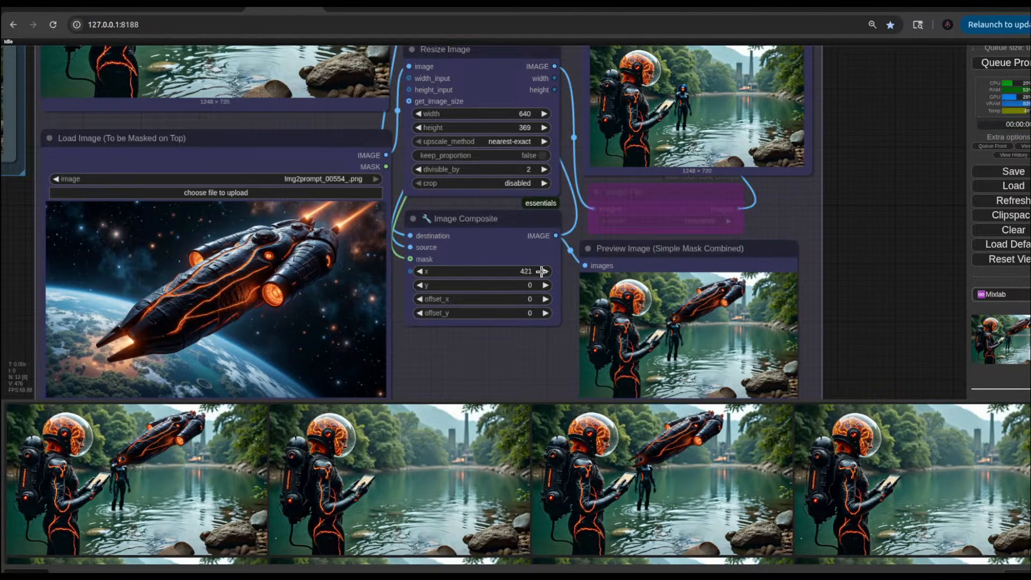
left_click(1006, 60)
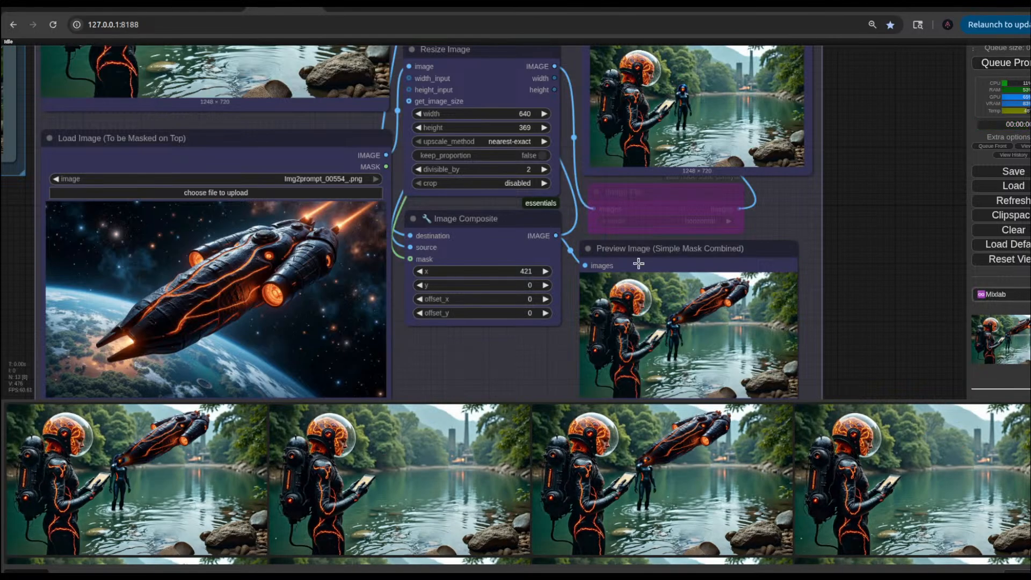
left_click_drag(506, 275, 524, 275)
left_click(997, 62)
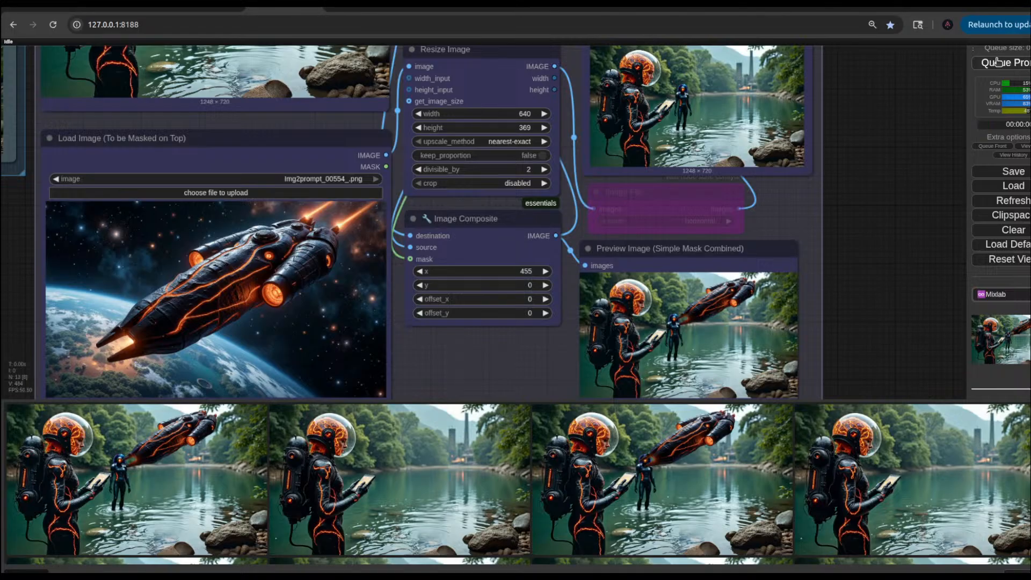
left_click_drag(490, 274, 502, 274)
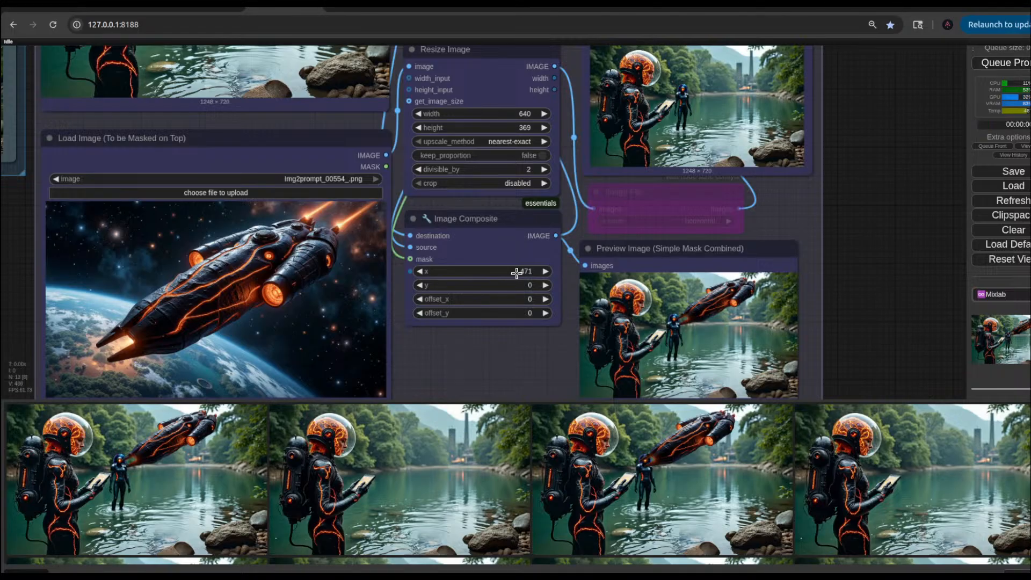
left_click(996, 65)
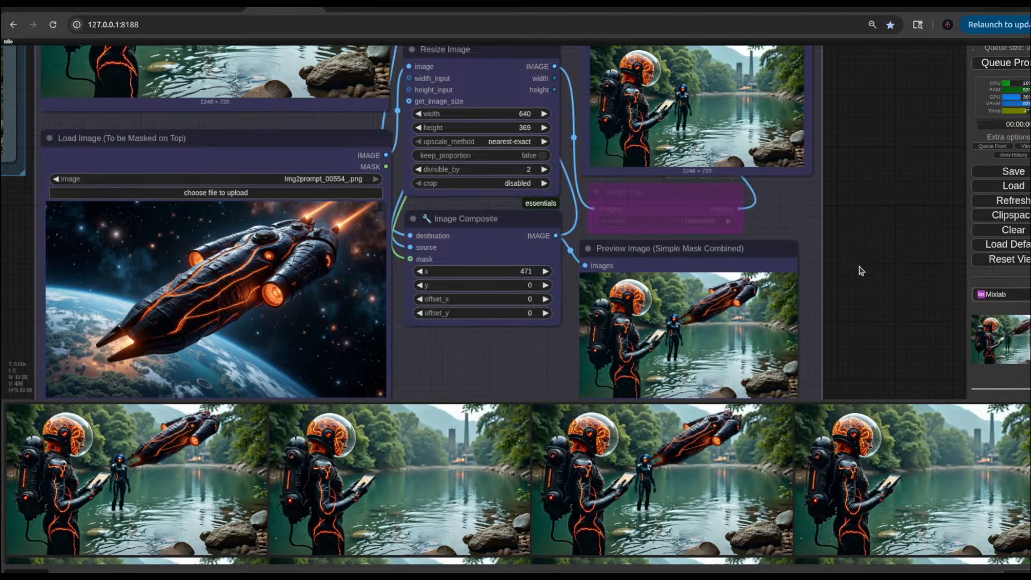
scroll(851, 255, "down", 4)
scroll(848, 186, "up", 5)
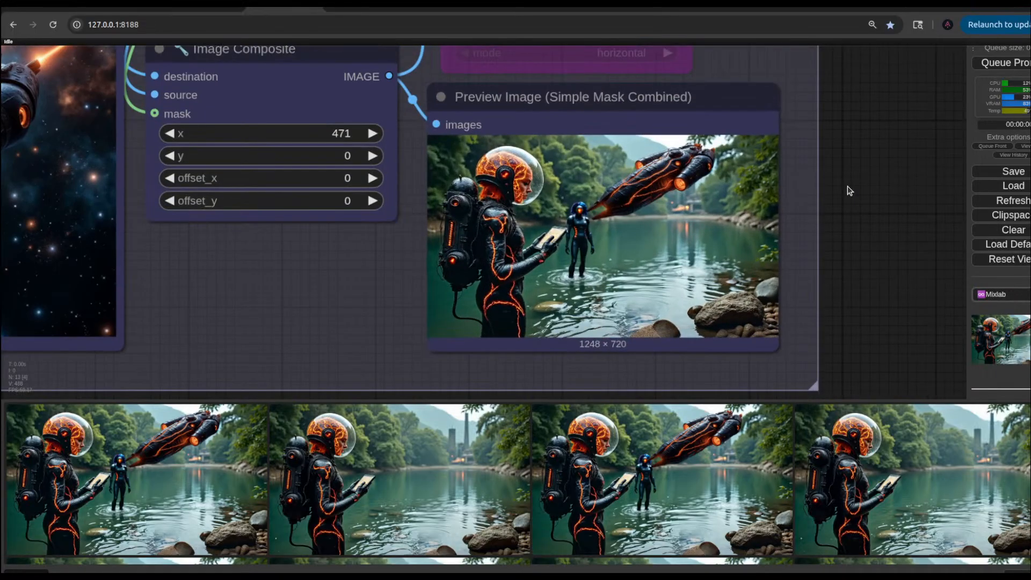
Step: Replace the Merge 2 Images FLUX.1 Kontext Image Edit prompt with "Place the alien spaceship further into the background, hovering above the lake."
scroll(847, 186, "down", 7)
scroll(868, 287, "up", 5)
scroll(869, 287, "up", 4)
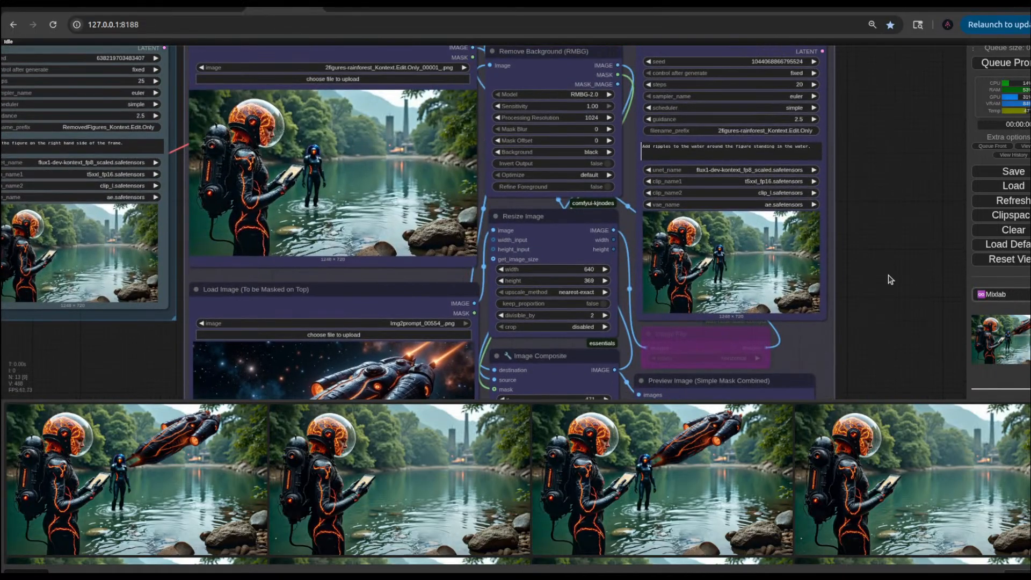
scroll(879, 293, "left", 2)
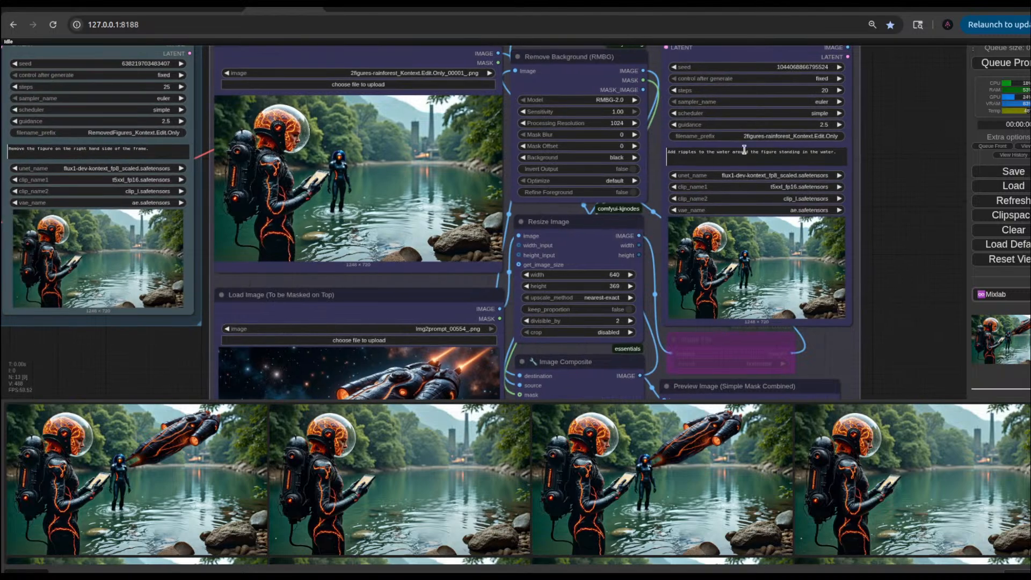
scroll(779, 161, "up", 7)
left_click_drag(886, 143, 558, 145)
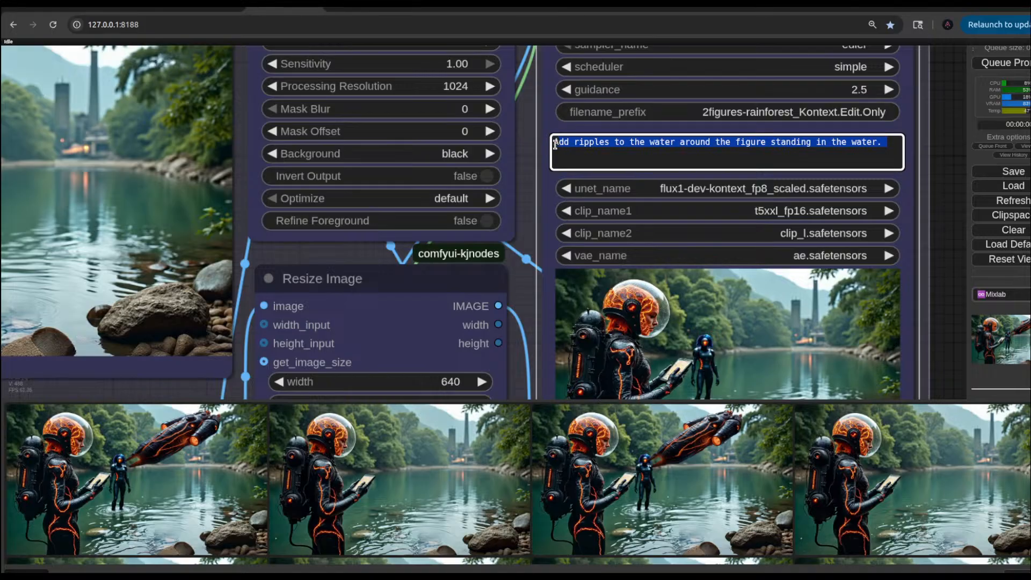
type("P")
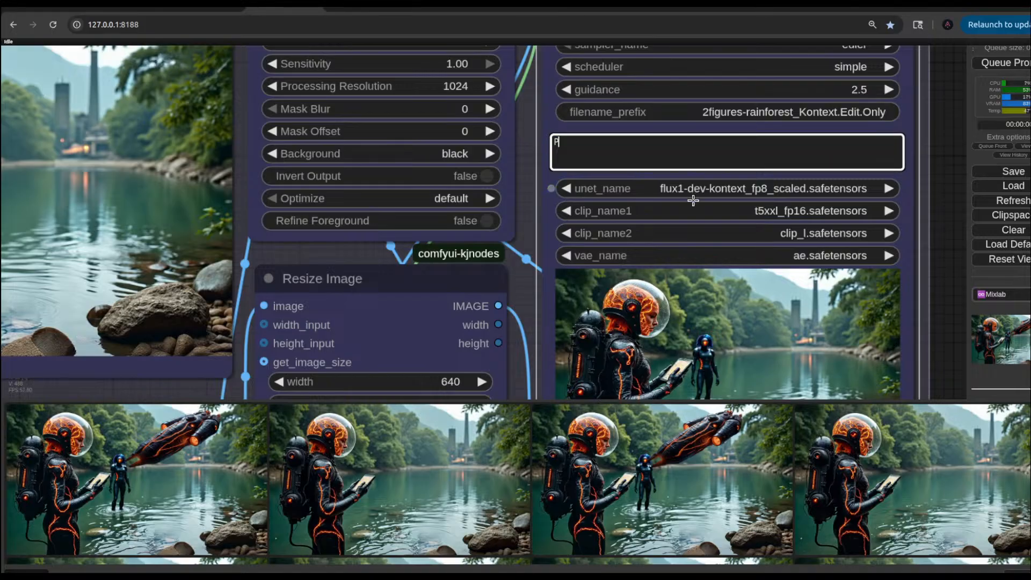
type("lace the alien spaceship ")
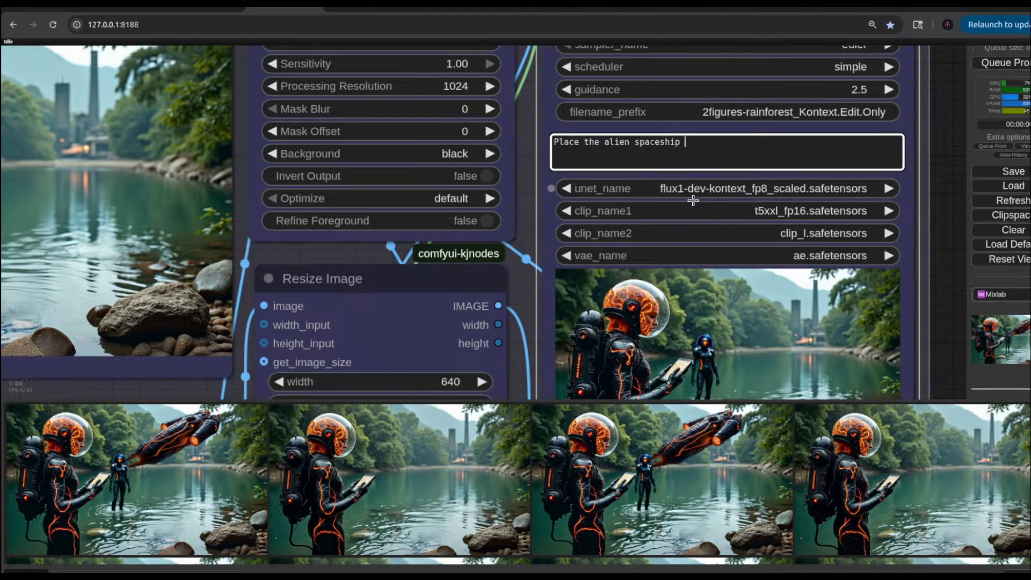
type("further into the backgrou")
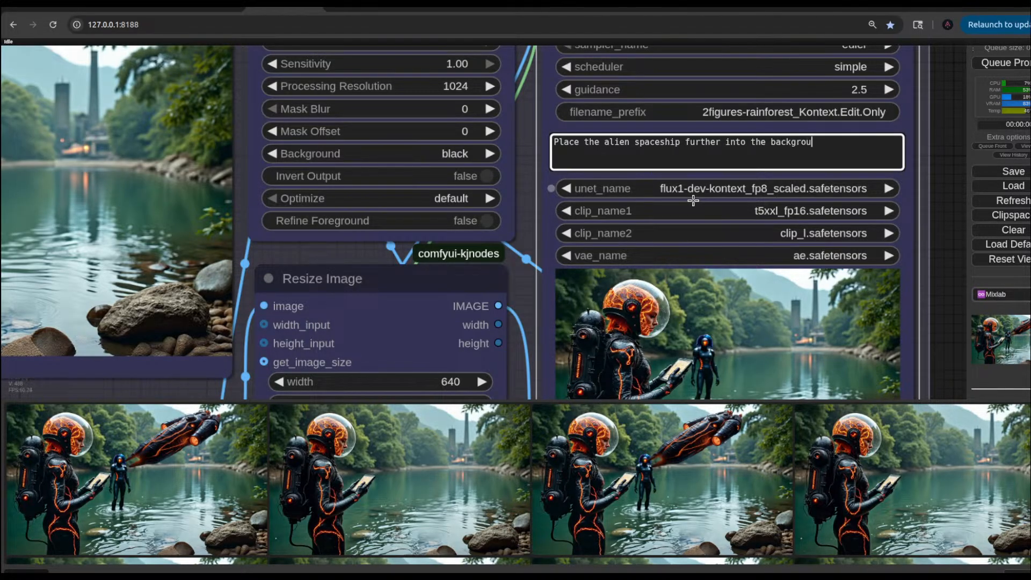
type("nd.")
key("BackSpace")
type(", hovering about")
key("BackSpace")
type("ve the")
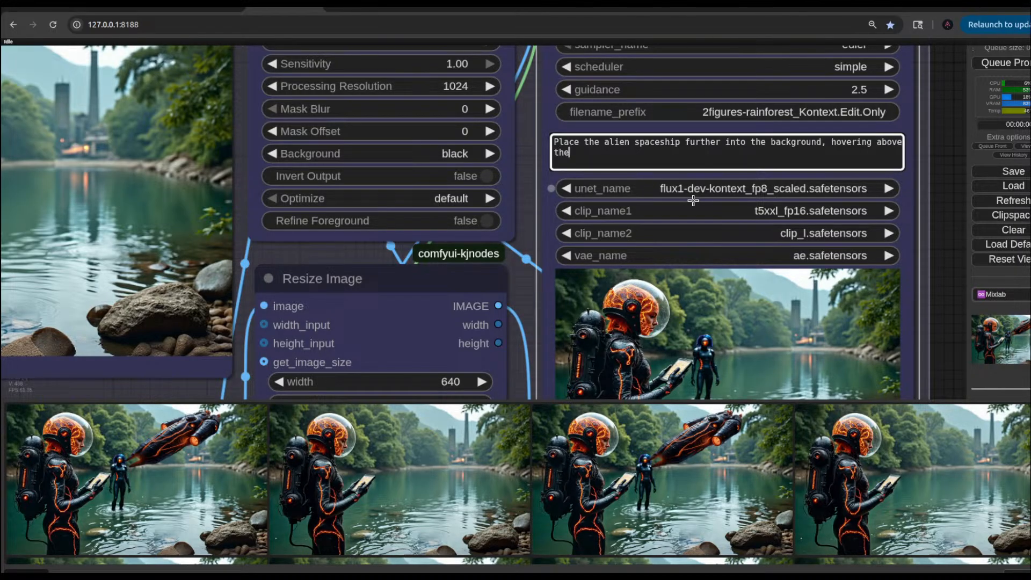
type(" lake.")
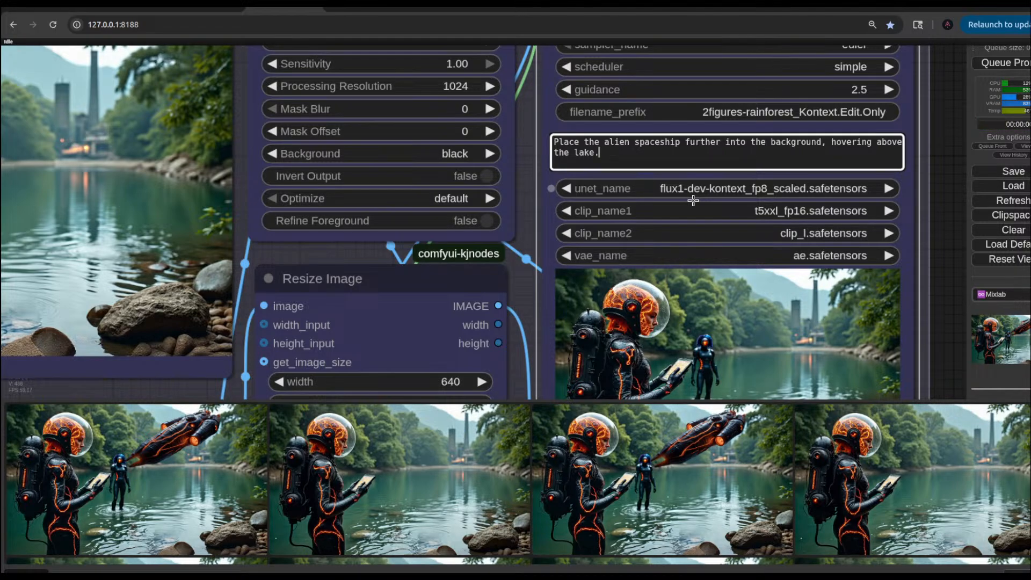
Step: Connect the VAE Encode node to the latent input of the Merge 2 Images FLUX.1 Kontext Image Edit node and run the workflow
scroll(682, 219, "down", 8)
left_click_drag(842, 112, 865, 166)
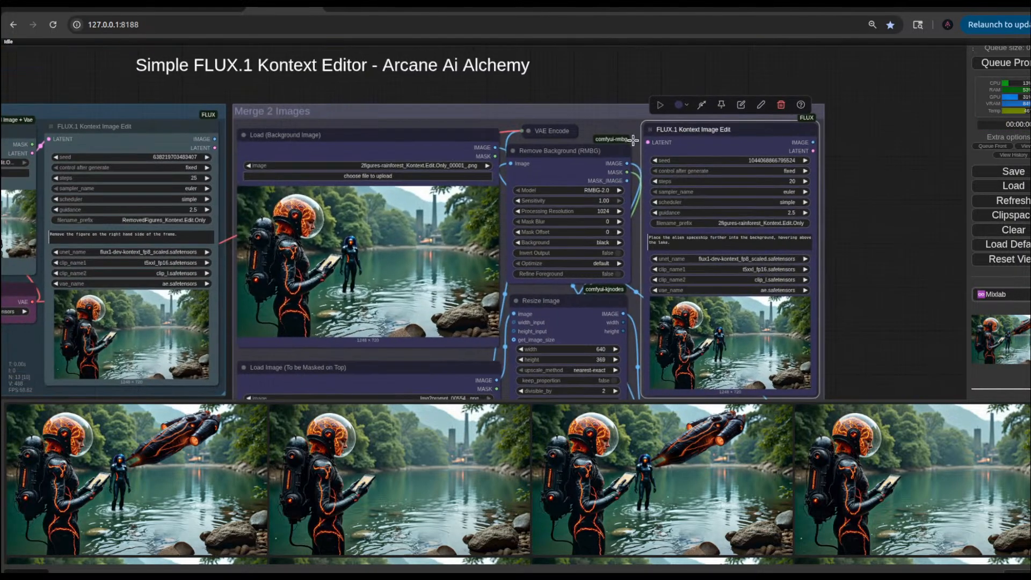
left_click_drag(648, 143, 577, 132)
left_click(988, 62)
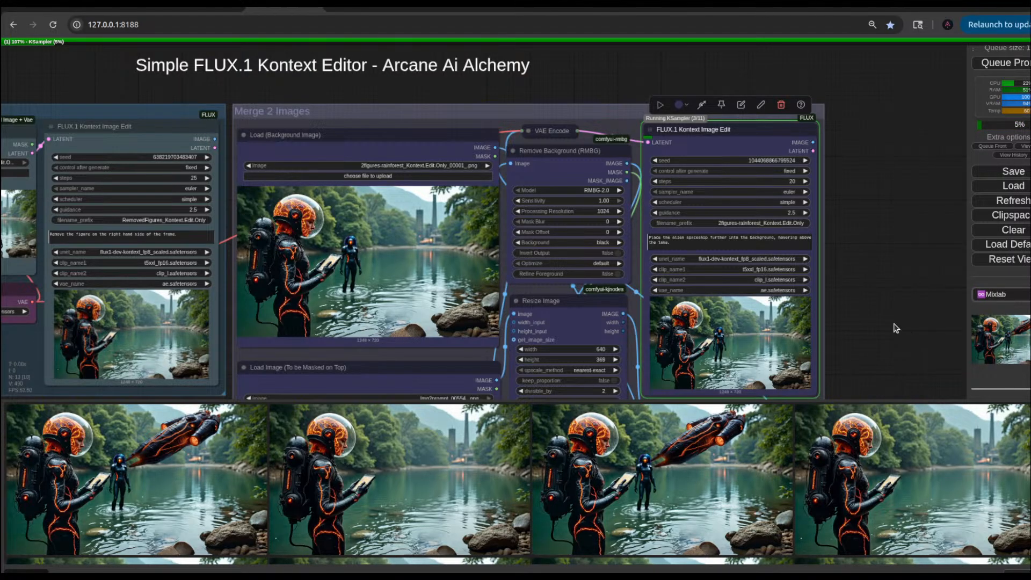
scroll(893, 228, "down", 5)
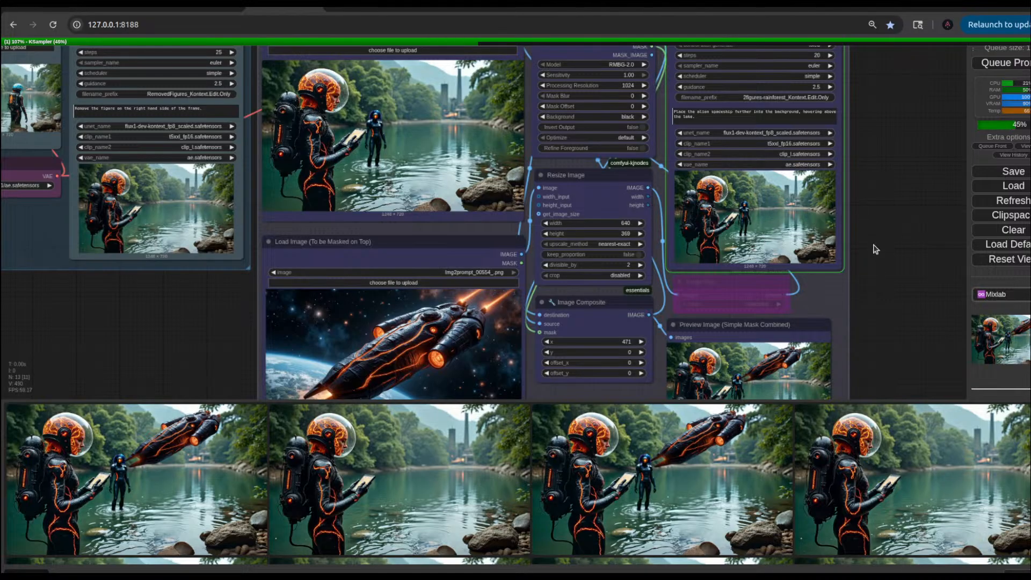
scroll(887, 182, "up", 5)
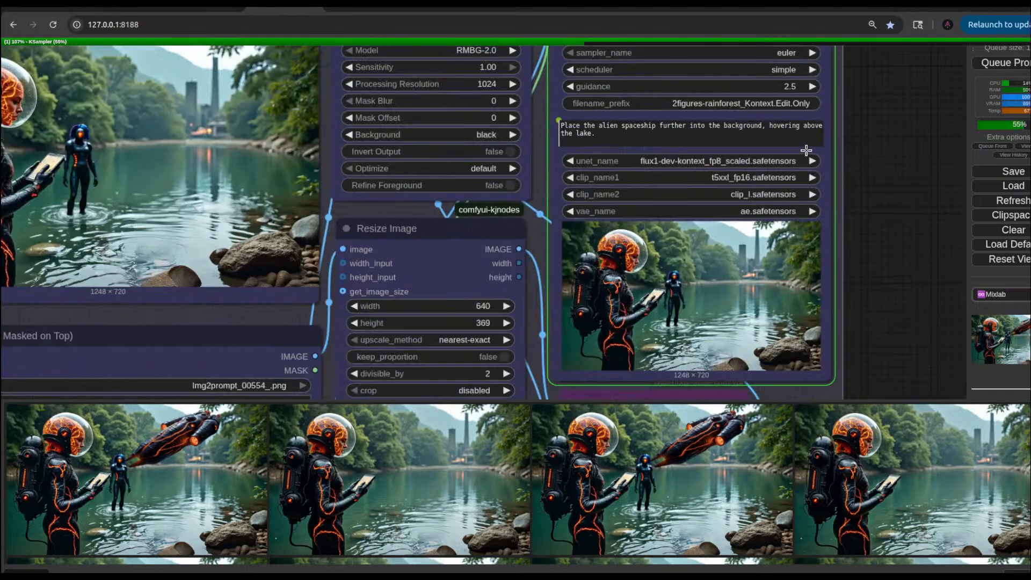
scroll(877, 229, "down", 5)
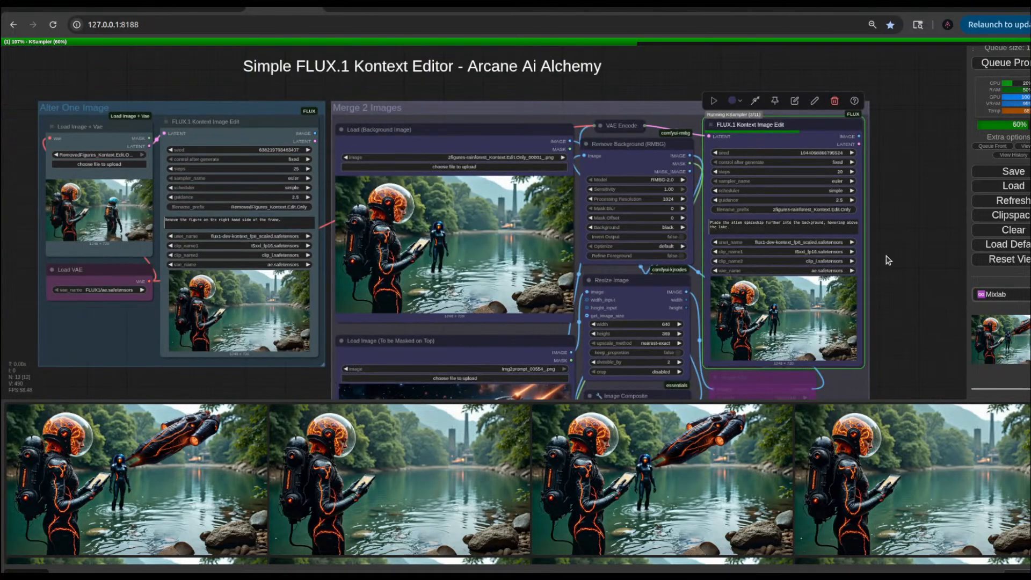
left_click_drag(889, 260, 872, 194)
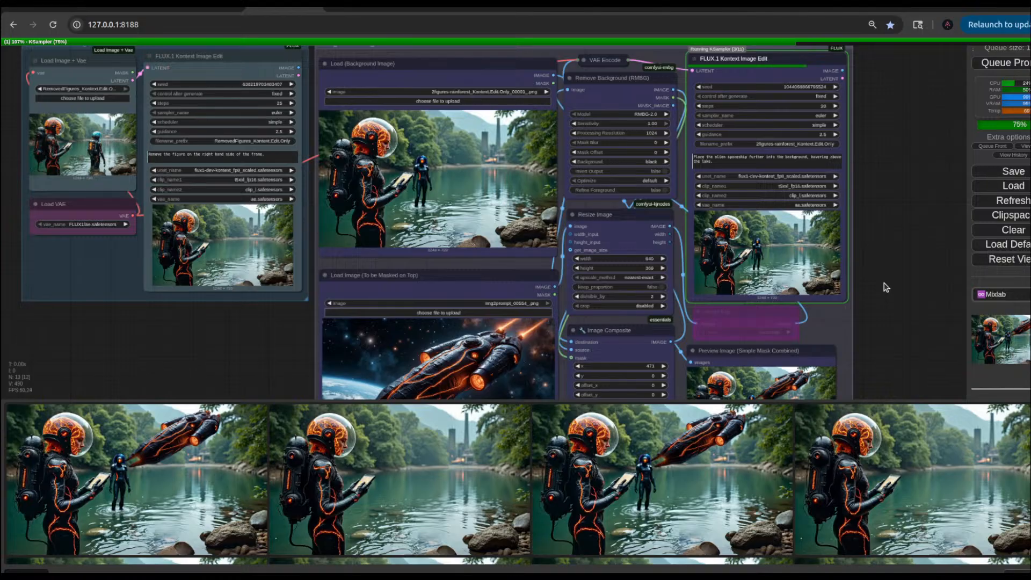
left_click_drag(884, 284, 927, 268)
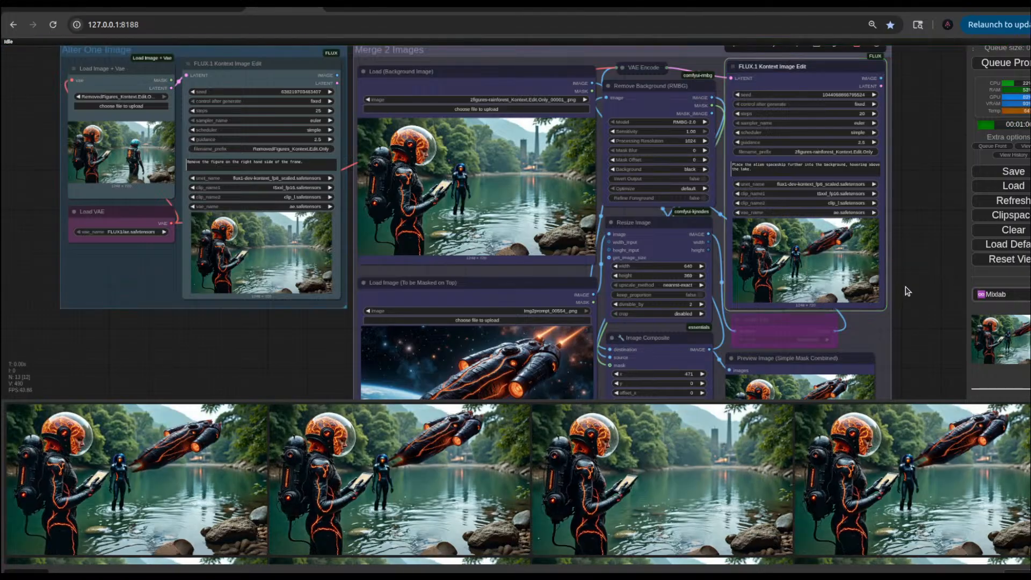
Step: Examine the spaceship's size, position and blending in the Merge 2 Images FLUX.1 Kontext Image Edit result against the source images
scroll(900, 275, "up", 10)
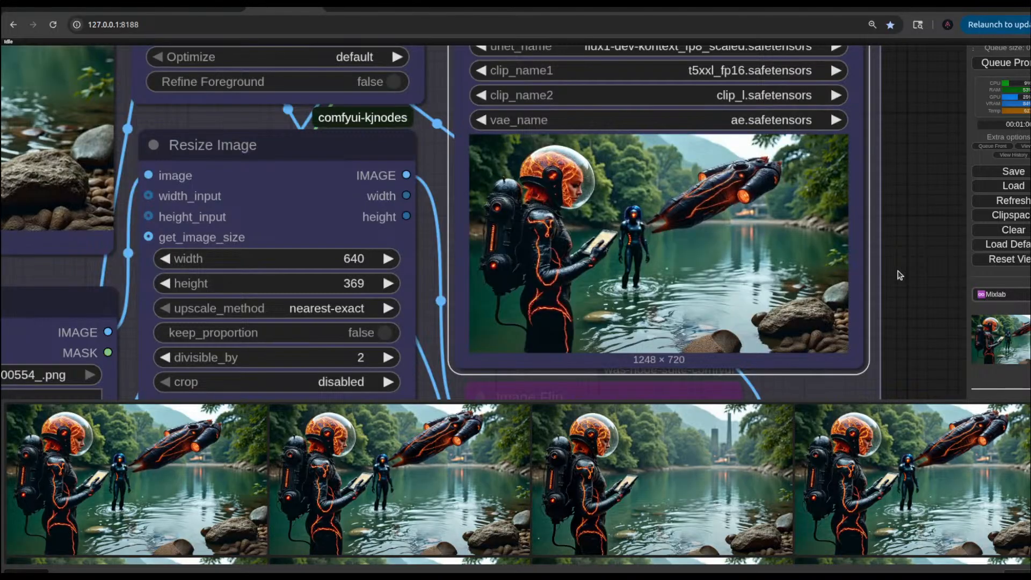
scroll(900, 275, "down", 3)
left_click_drag(905, 290, 921, 230)
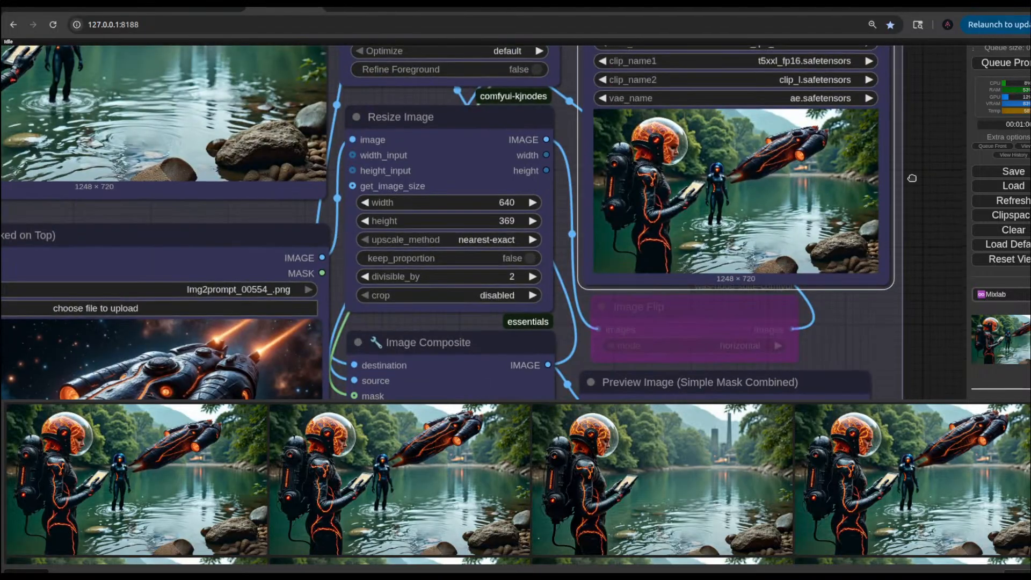
left_click_drag(913, 181, 929, 221)
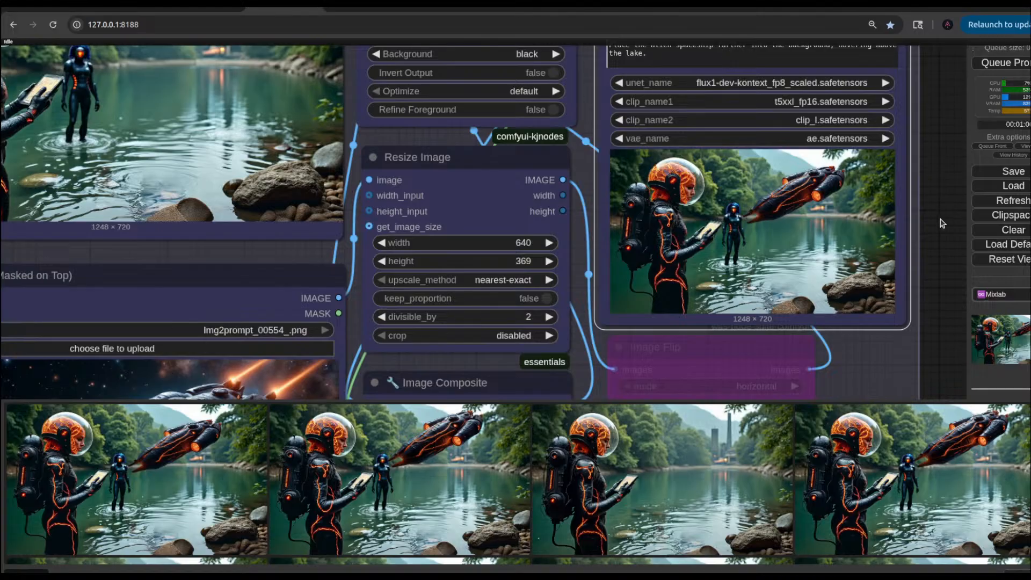
scroll(937, 204, "down", 3)
left_click_drag(935, 176, 939, 231)
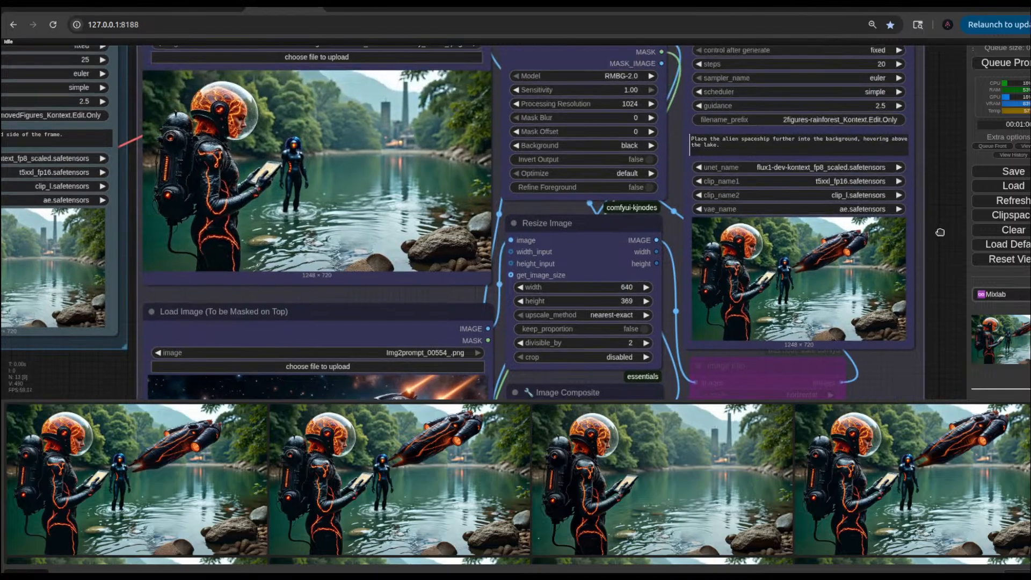
Step: Run Merge 2 Images with the new prompt "Rotate the alien spaceship and place it above the water creating a tidal wave of water underneath the spaceship."
left_click(698, 137)
key("ctrl+a")
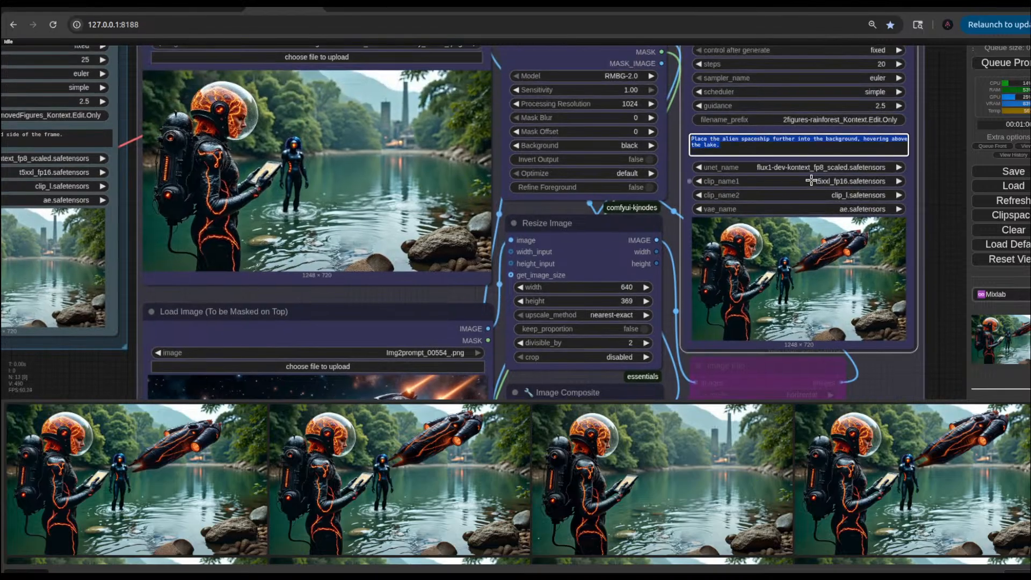
type("Rotat")
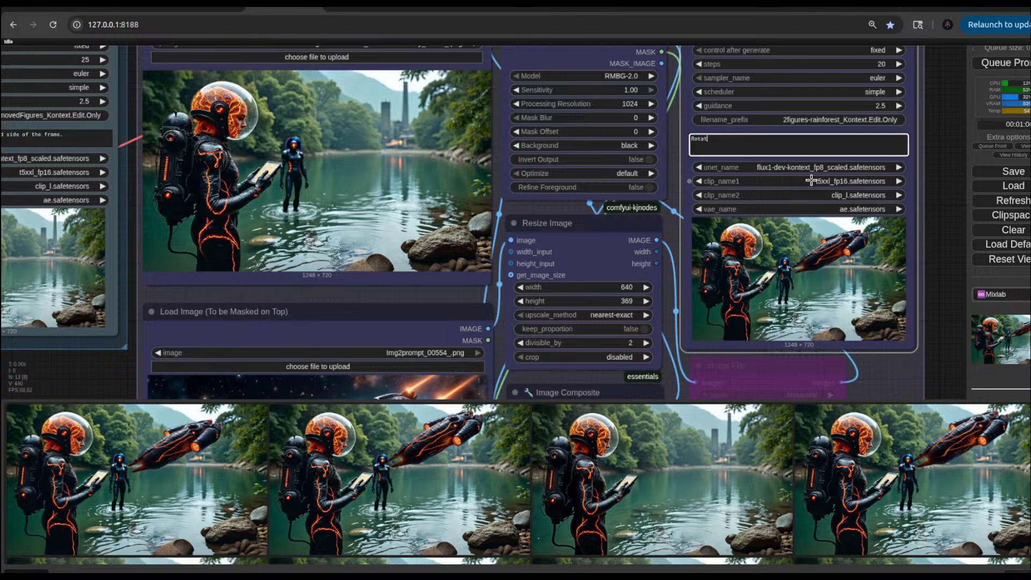
type("e the alien spaceship")
type("and")
type("lace it above teh")
key("BackSpace")
key("BackSpace")
type("he water c")
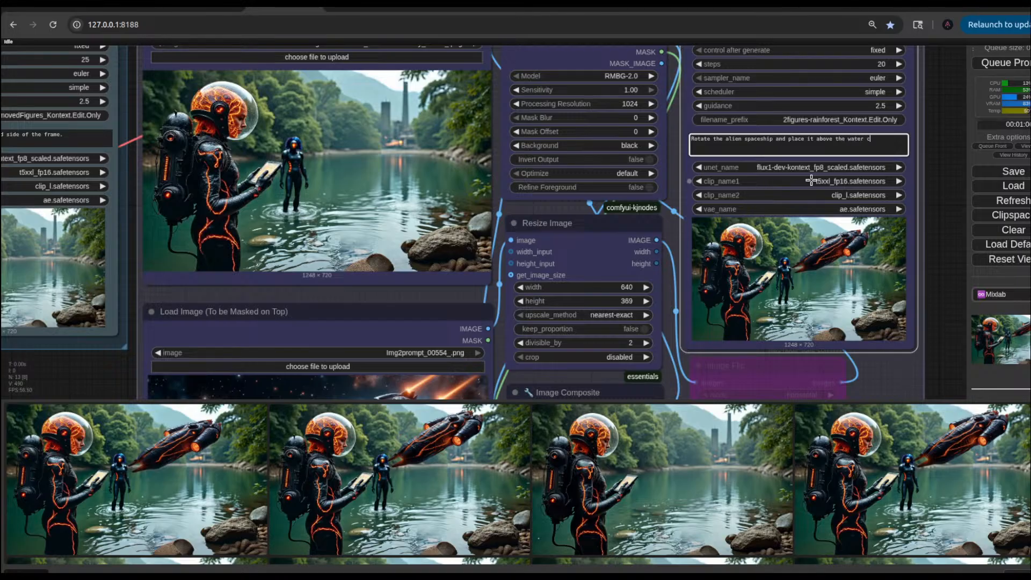
type("reating a tidal wav")
type("of water underneath the spaceship.")
key("ctrl+Return")
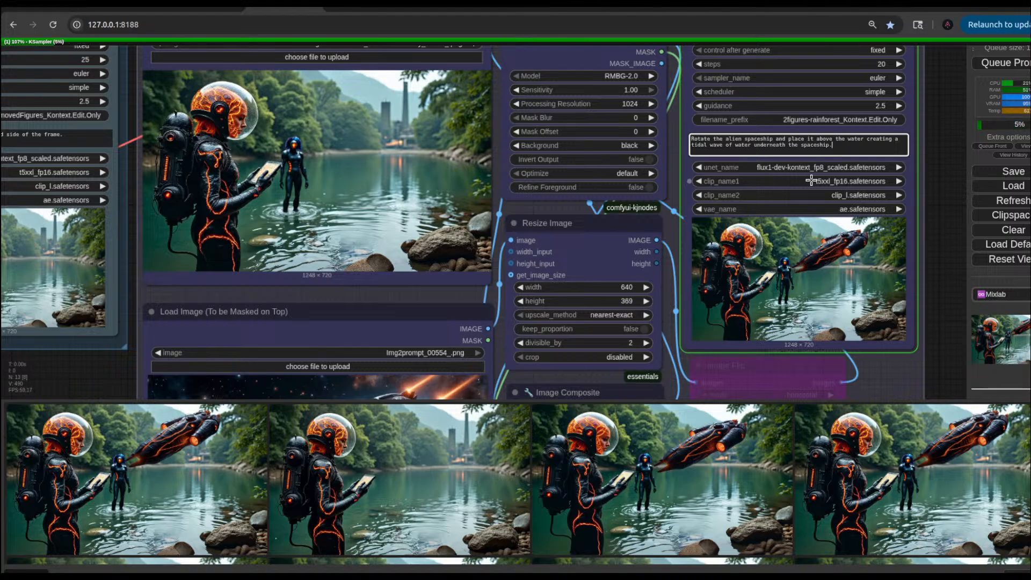
Step: Examine the spaceship and the water beneath it in the Merge 2 Images result, comparing it with the masked composite preview and source images
scroll(951, 277, "down", 5)
left_click_drag(945, 252, 919, 196)
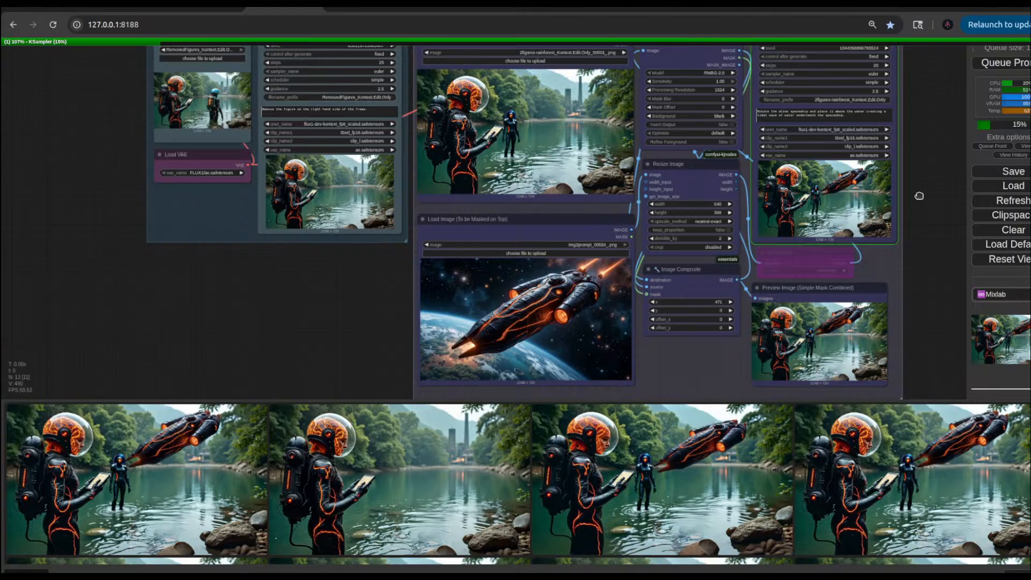
scroll(920, 198, "up", 4)
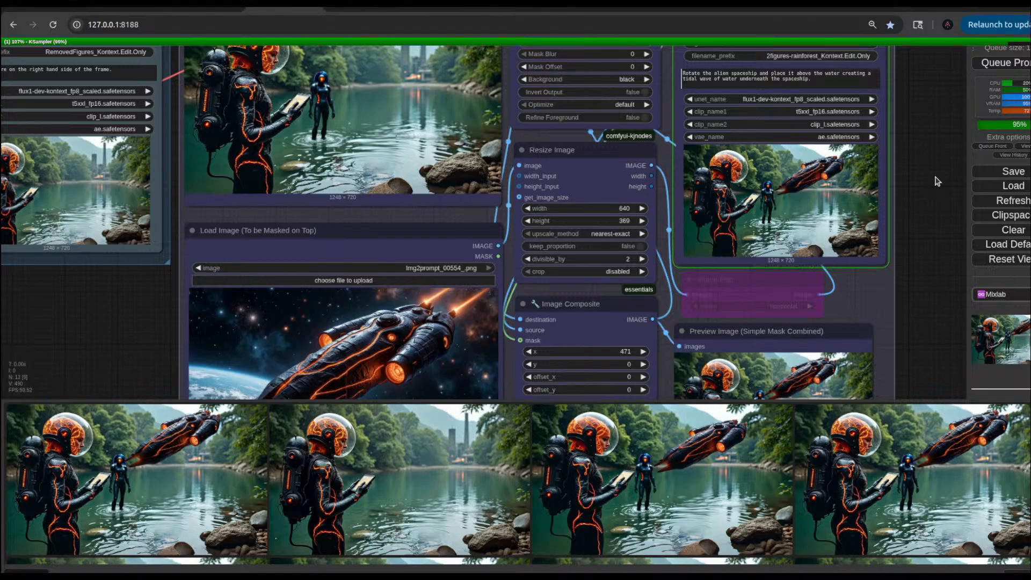
left_click_drag(935, 143, 941, 226)
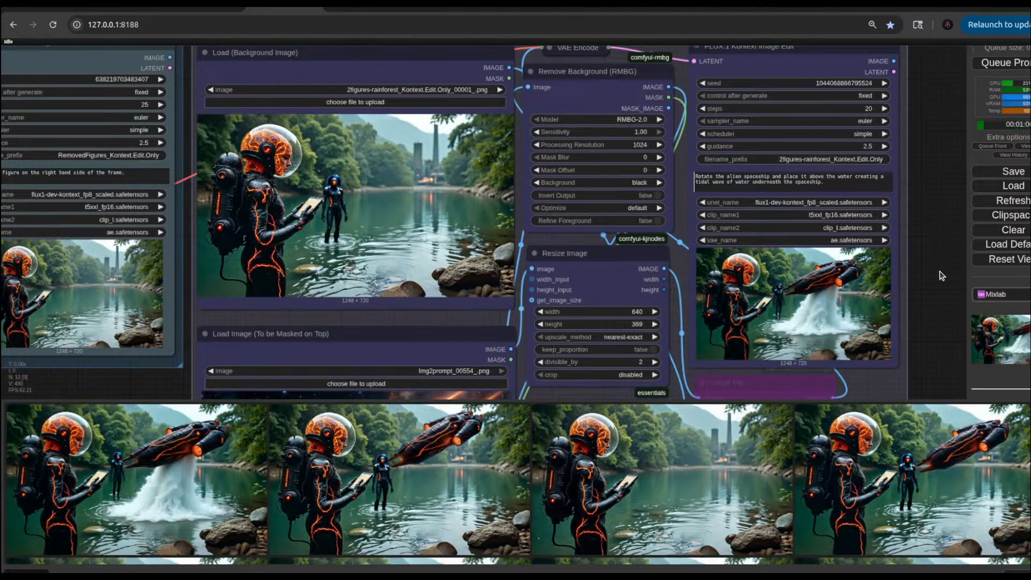
scroll(938, 292, "up", 7)
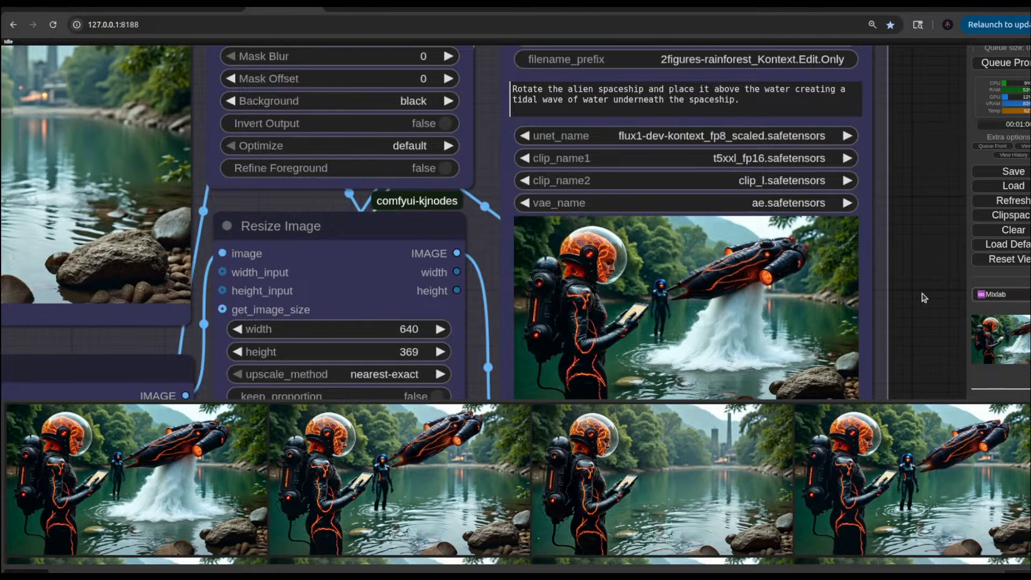
left_click_drag(923, 297, 898, 129)
scroll(922, 222, "down", 5)
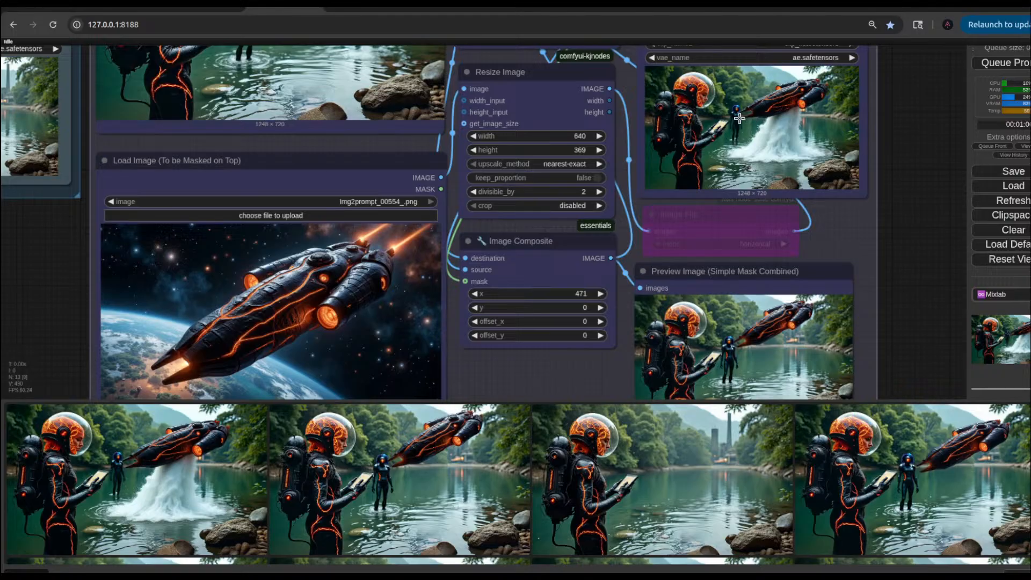
scroll(742, 321, "up", 6)
scroll(735, 339, "down", 5)
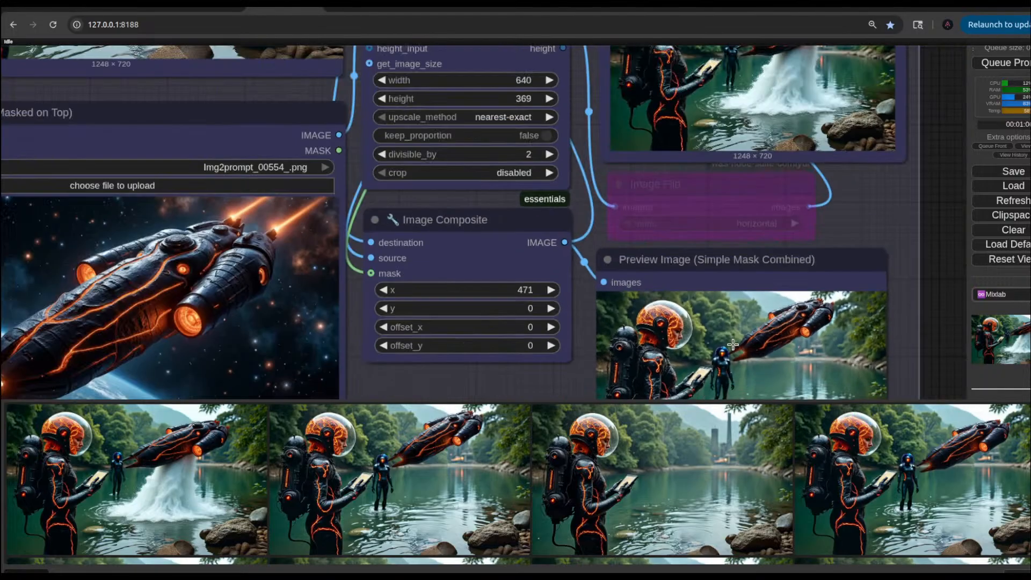
left_click_drag(920, 124, 934, 219)
scroll(812, 189, "up", 7)
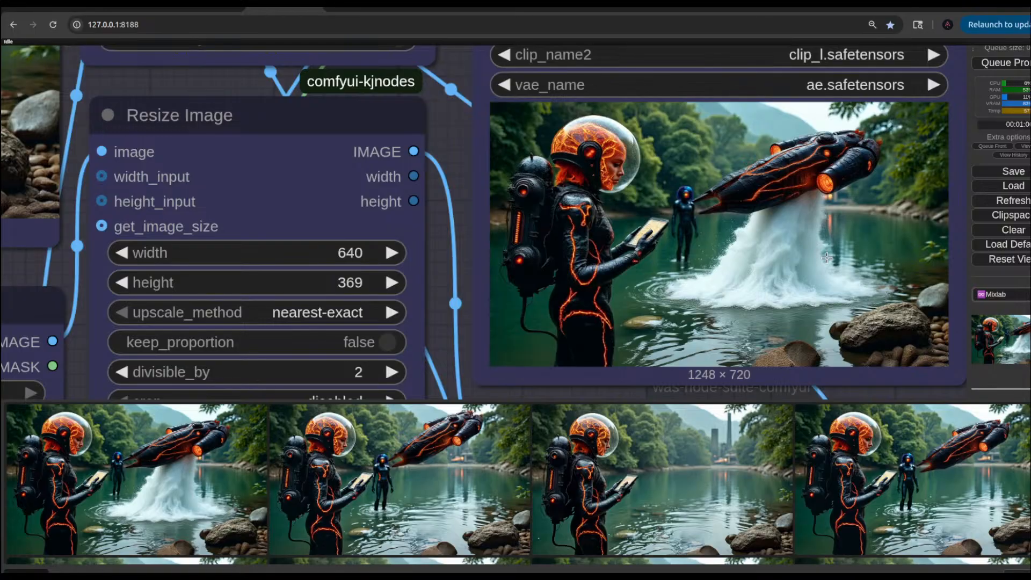
scroll(827, 258, "down", 4)
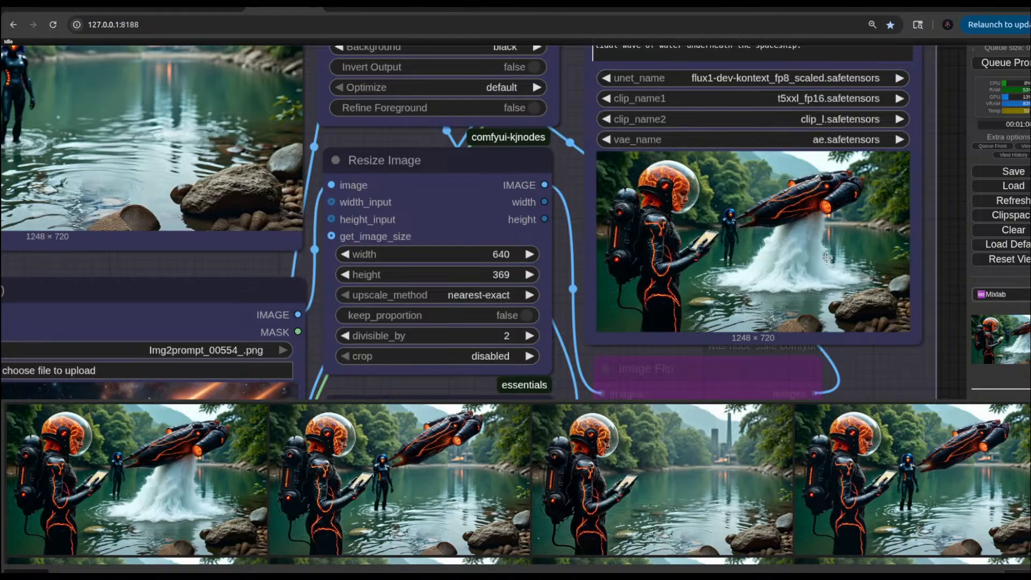
scroll(827, 257, "down", 3)
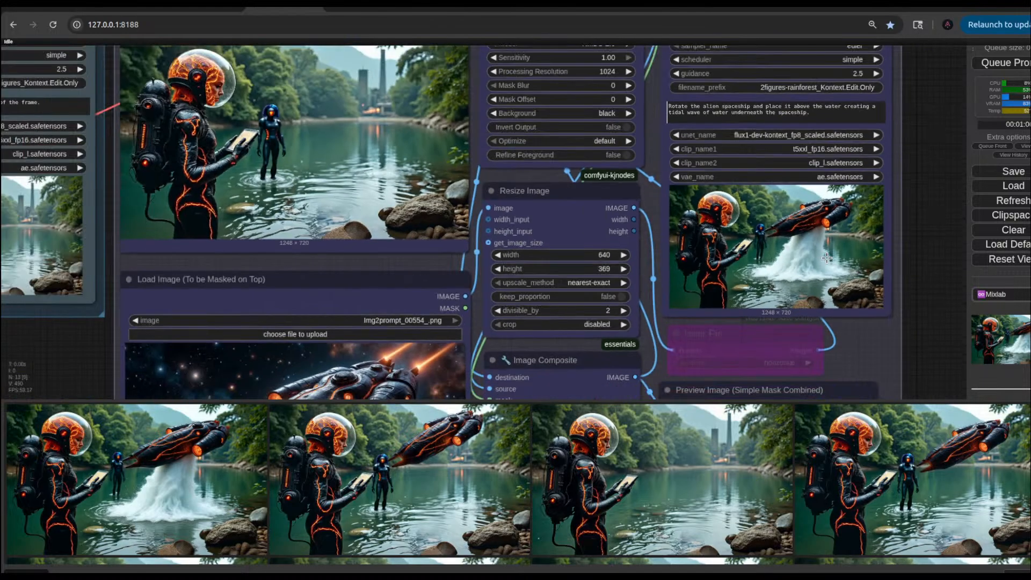
scroll(899, 314, "down", 2)
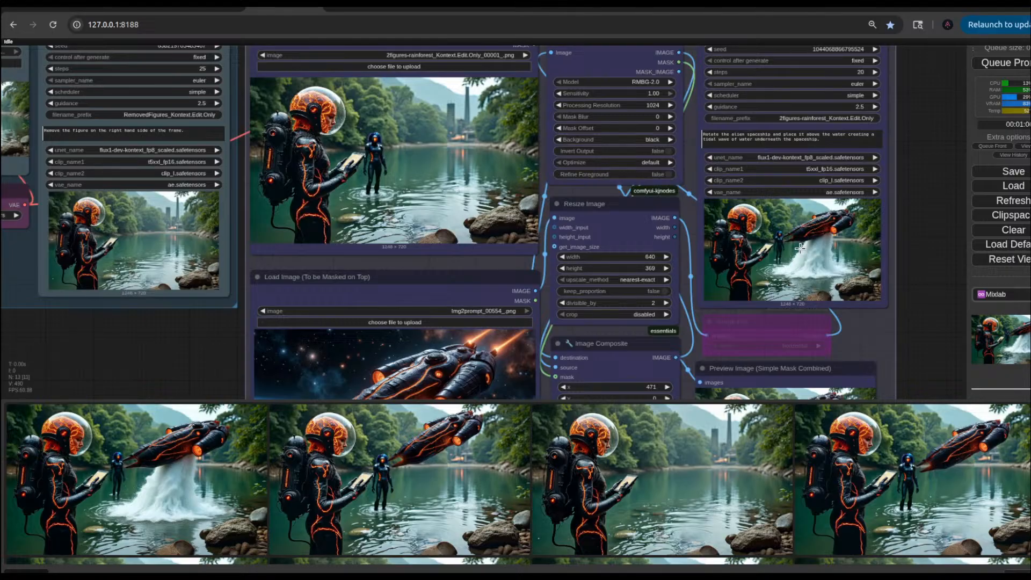
scroll(821, 239, "up", 8)
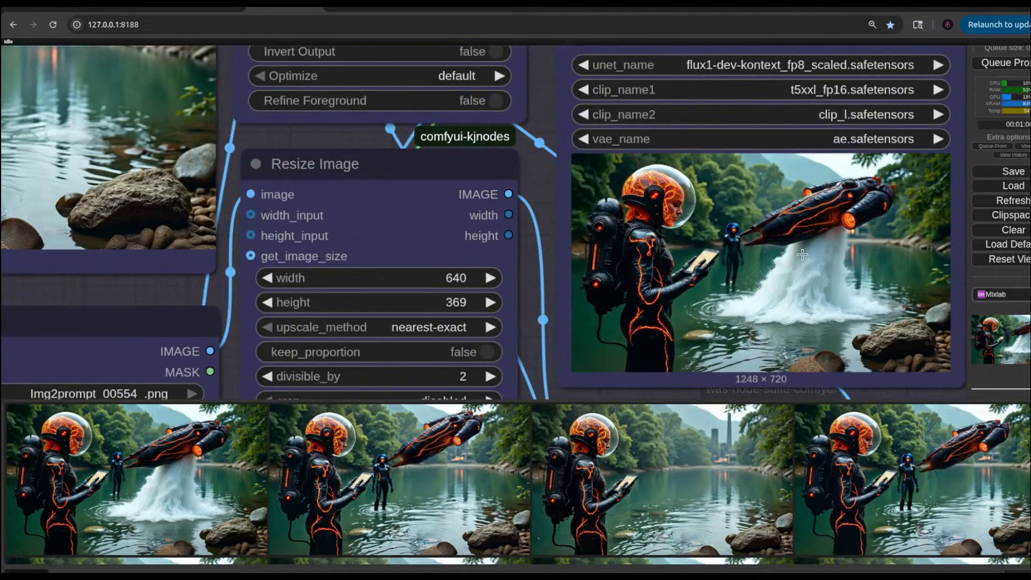
scroll(836, 240, "down", 4)
scroll(837, 240, "down", 5)
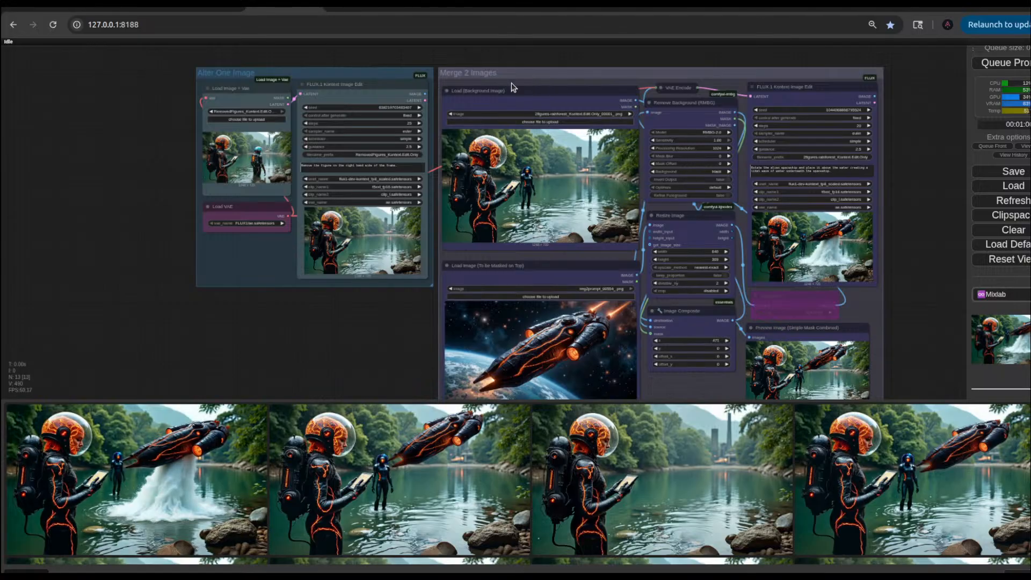
Step: Bypass the active Merge 2 Images nodes and load the new spaceship and tidal wave result into the Load Image + Vae node
left_click_drag(501, 69, 808, 404)
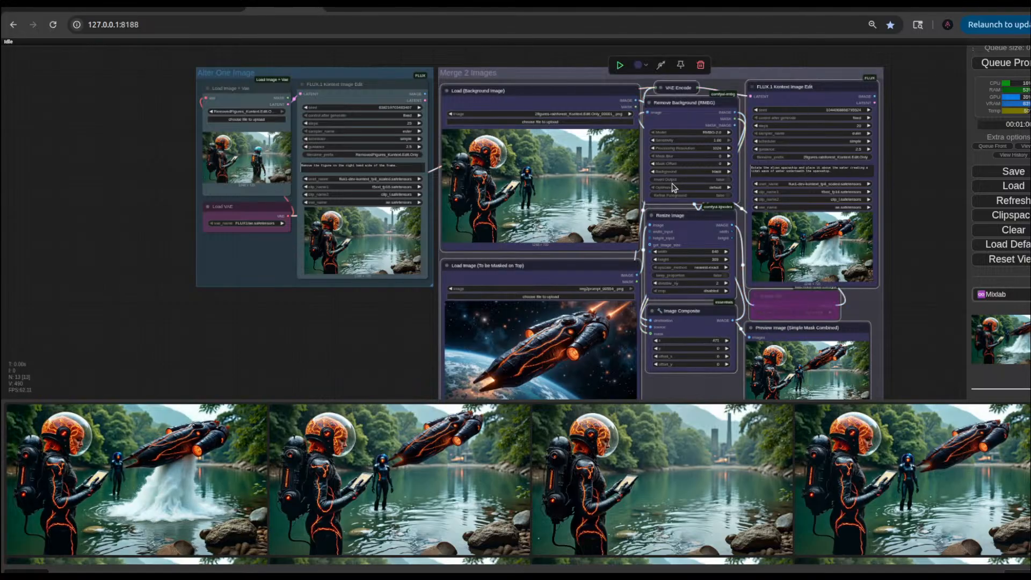
left_click(661, 65)
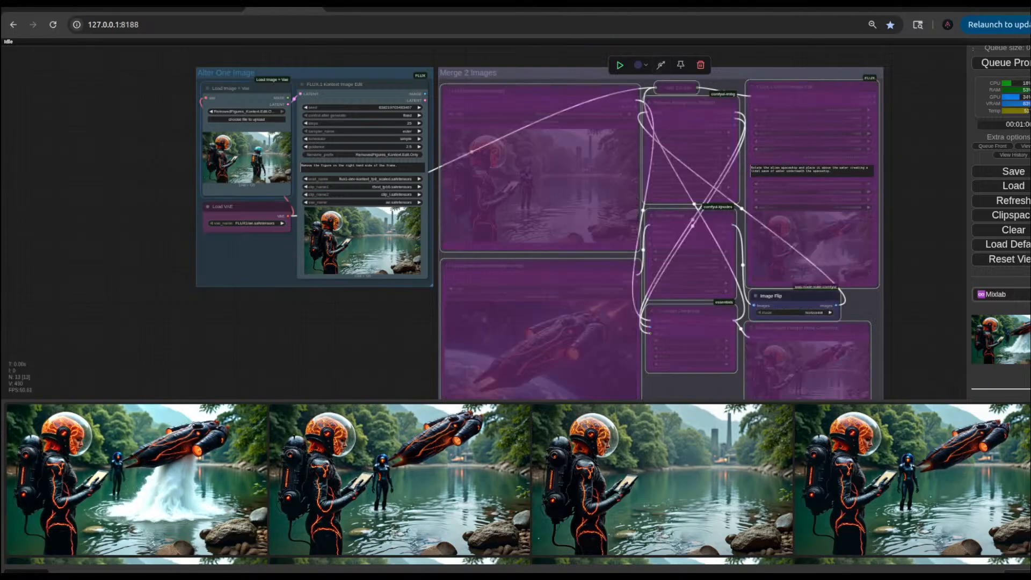
scroll(322, 299, "up", 5)
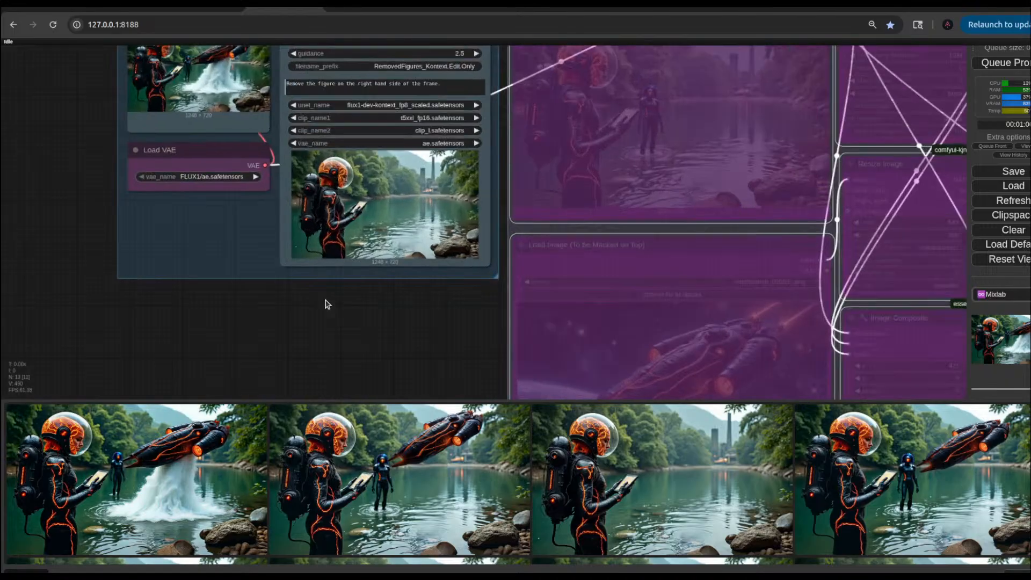
scroll(198, 267, "up", 3)
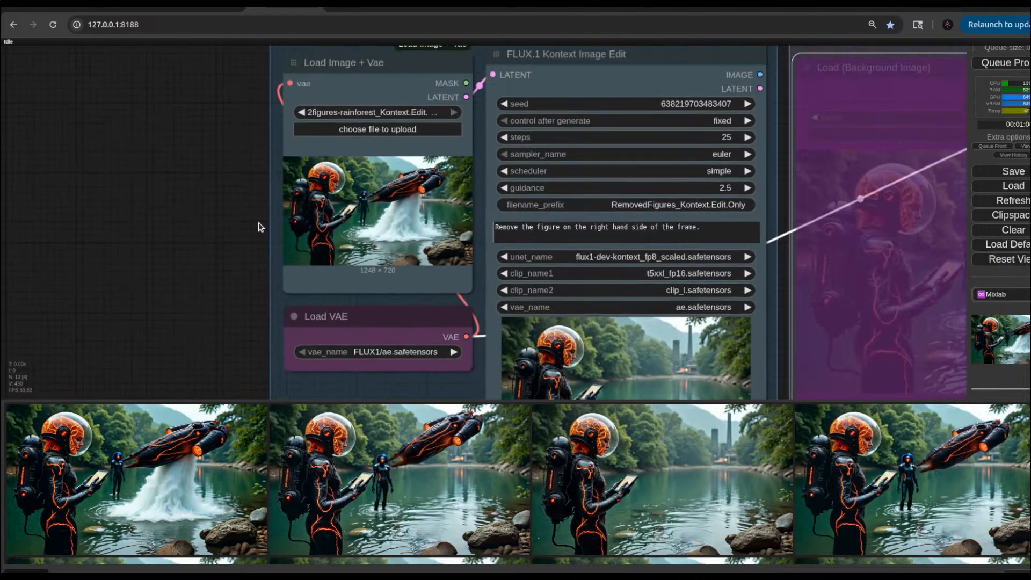
scroll(260, 224, "up", 5)
scroll(589, 195, "down", 8)
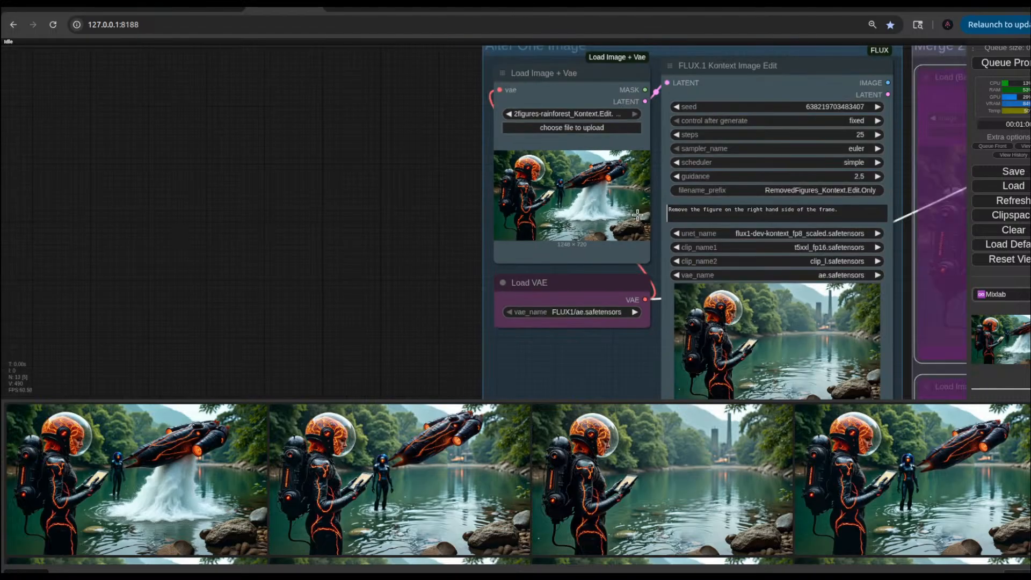
Step: Replace the Alter One Image prompt with "add orange afterburners of flames to the alien spaceship." and run the workflow
left_click(849, 209)
left_click_drag(848, 208, 667, 211)
left_click(666, 212)
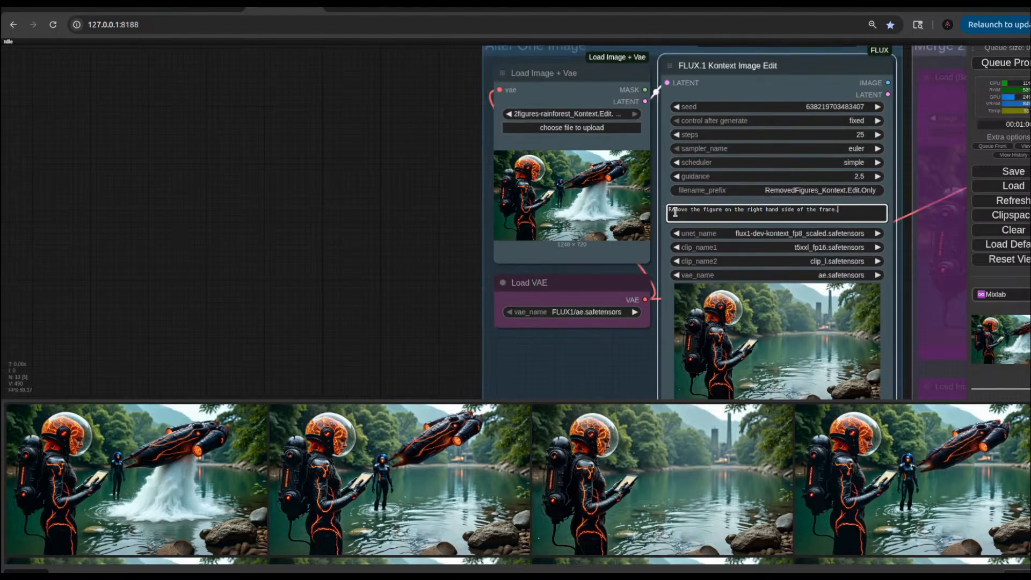
key("ctrl+a")
key("BackSpace")
scroll(421, 235, "down", 5)
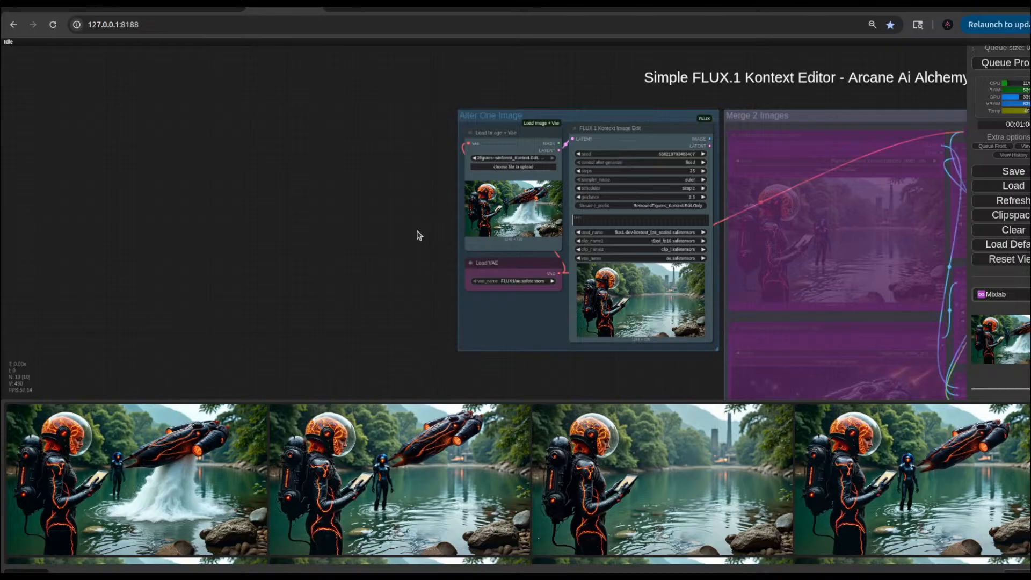
scroll(586, 239, "up", 7)
left_click(601, 200)
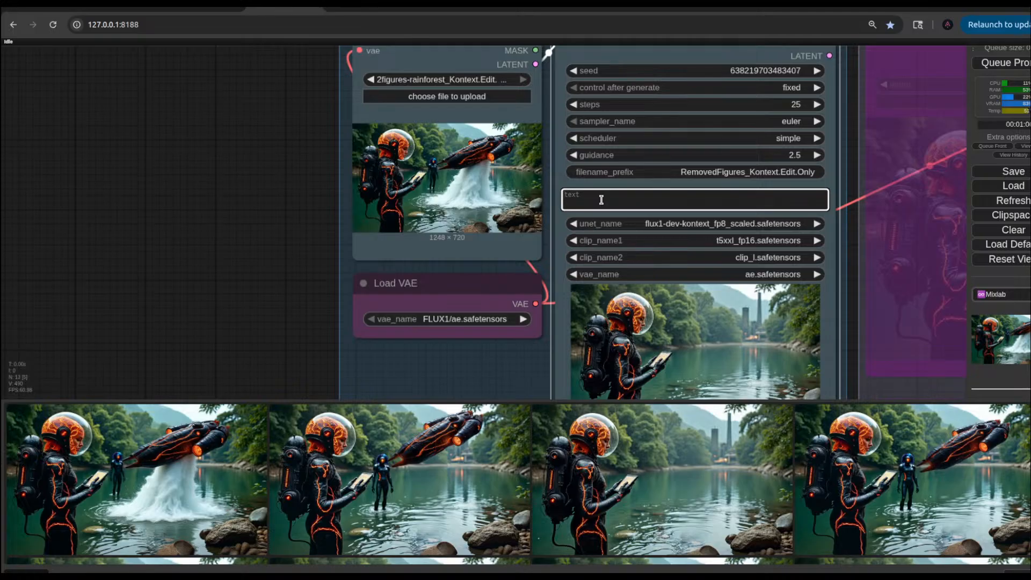
type("add a")
type("erburnes")
key("Left")
type("orange")
key("End")
type("rs of flames to the aie alien spaceship.")
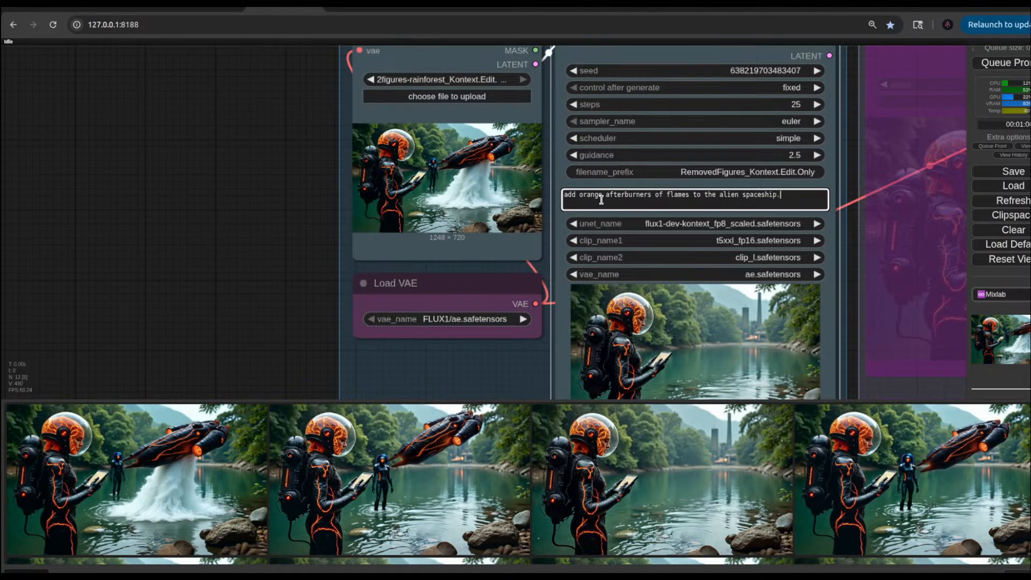
key("ctrl+Return")
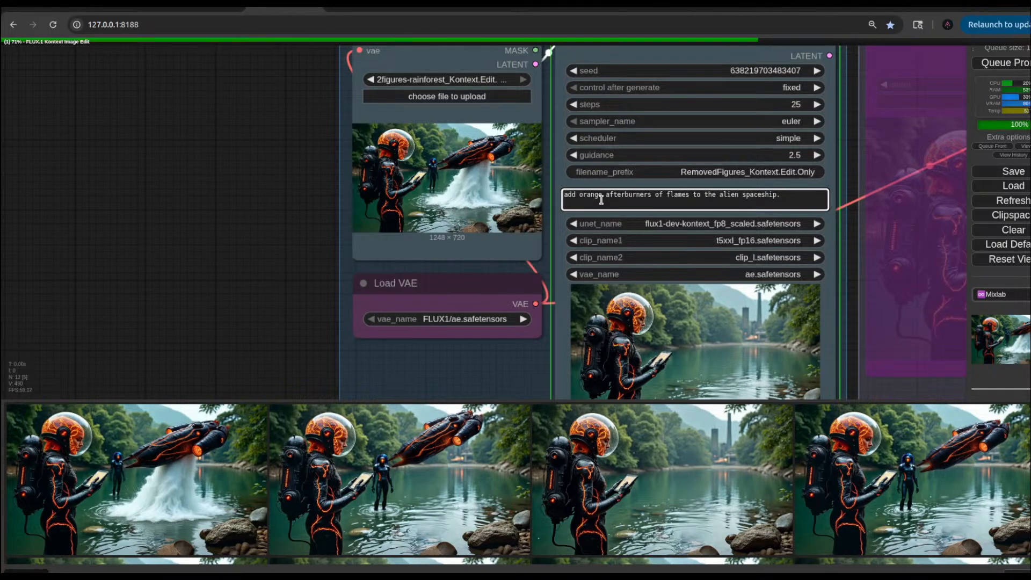
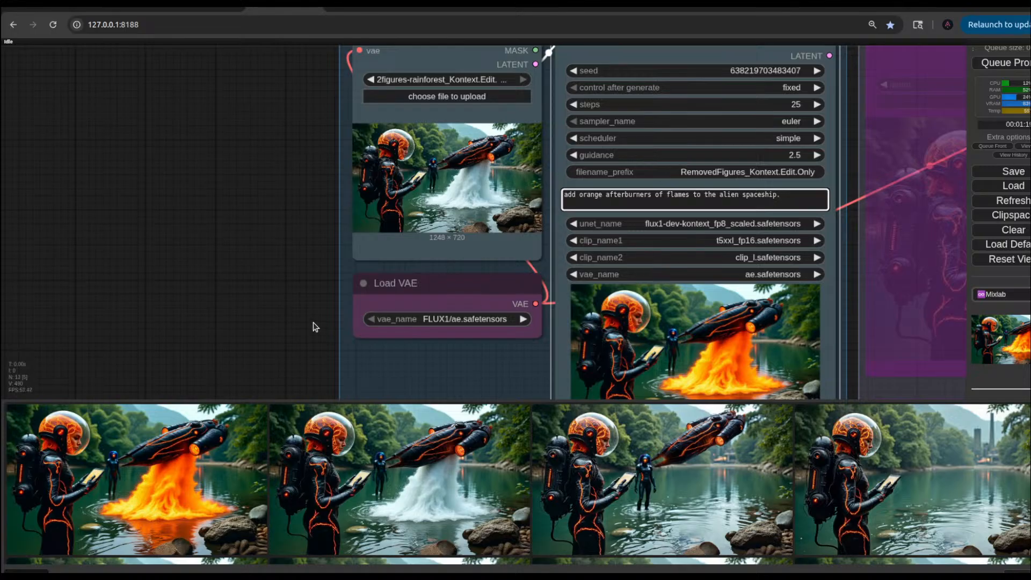
Step: Examine the flames and the spaceship's engines in the Alter One Image result against the loaded input image
left_click_drag(316, 326, 258, 221)
scroll(721, 311, "up", 10)
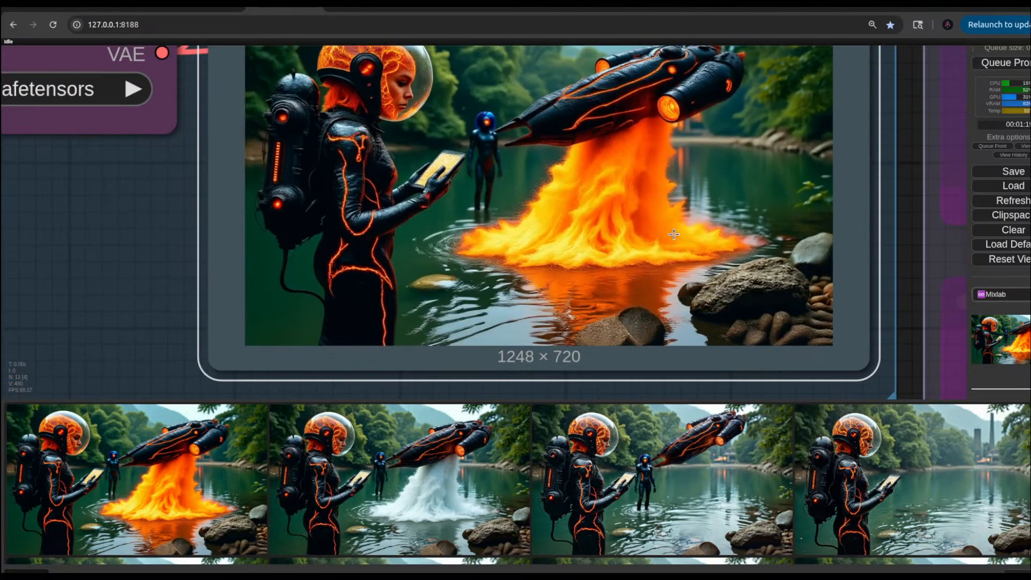
scroll(674, 234, "down", 5)
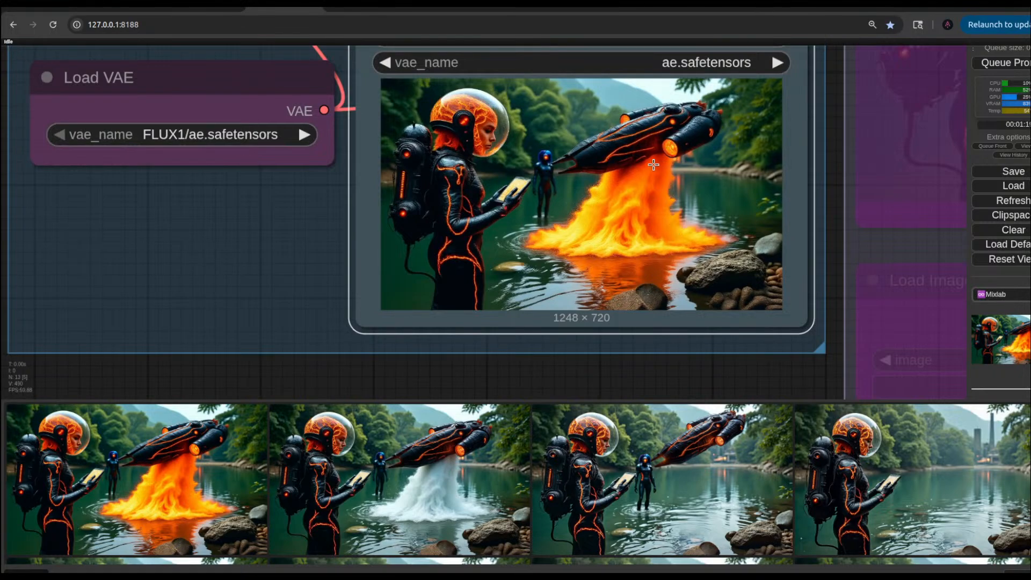
scroll(634, 215, "down", 10)
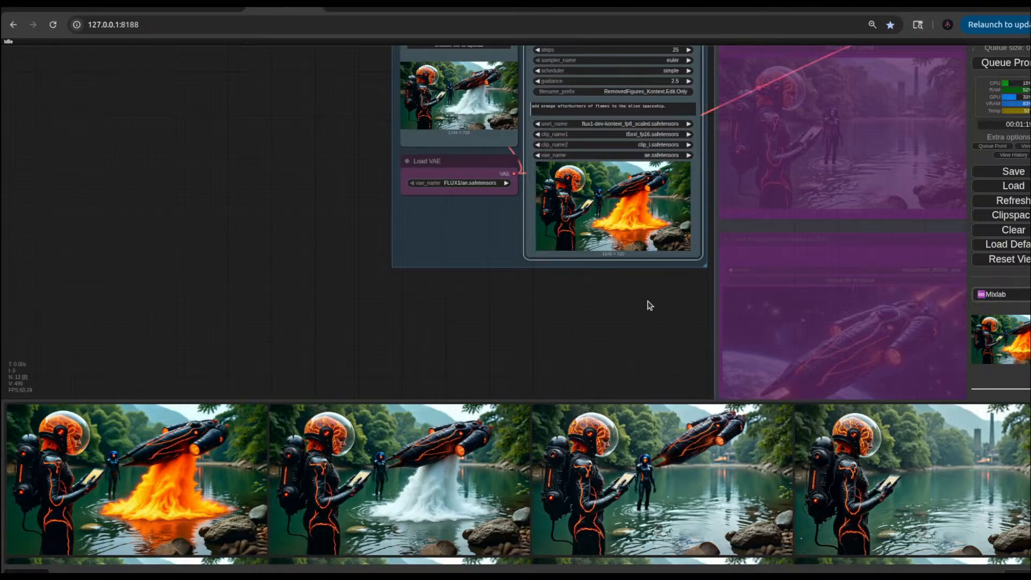
left_click_drag(649, 301, 648, 342)
scroll(631, 271, "up", 8)
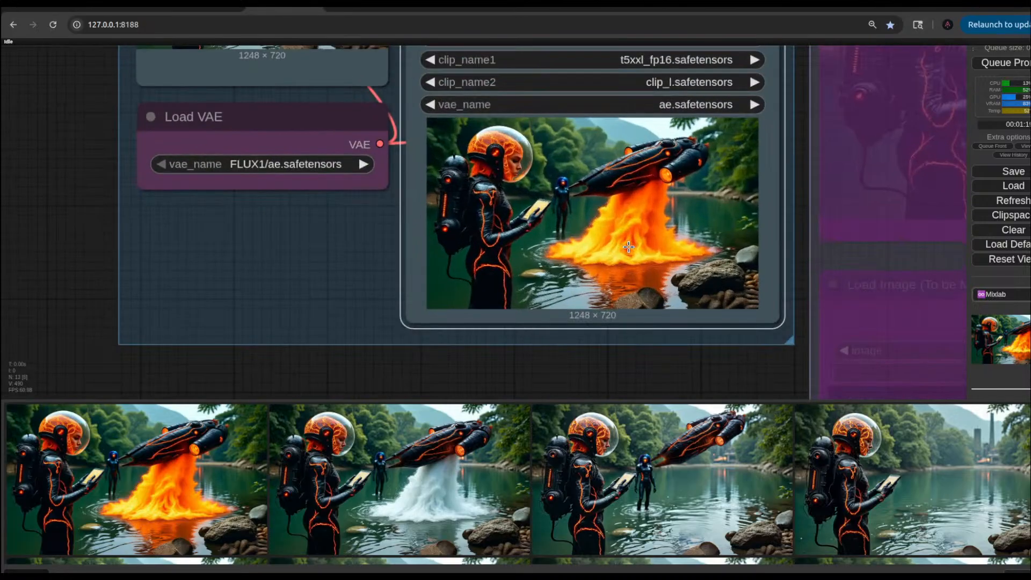
scroll(629, 247, "down", 10)
scroll(420, 153, "up", 2)
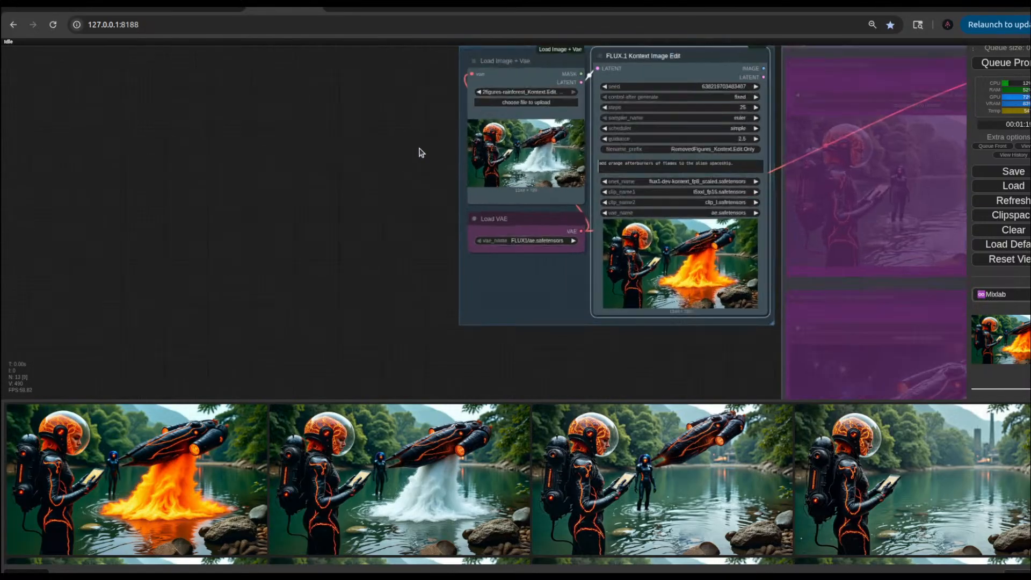
Step: Reword the FLUX.1 Kontext Image Edit prompt so the flames are "coming out of the jet engines of the alien spaceship"
scroll(618, 172, "up", 5)
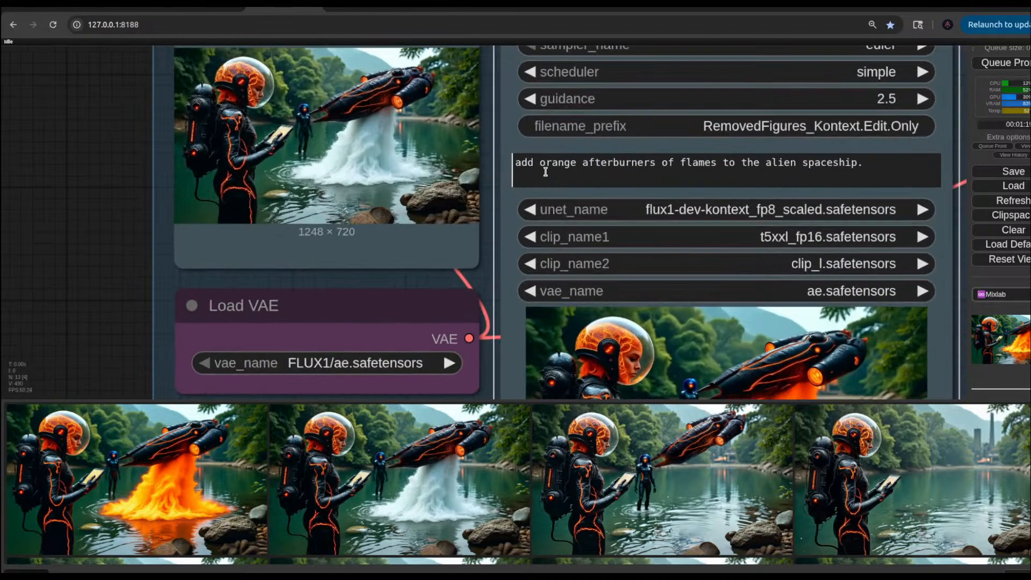
left_click(655, 163)
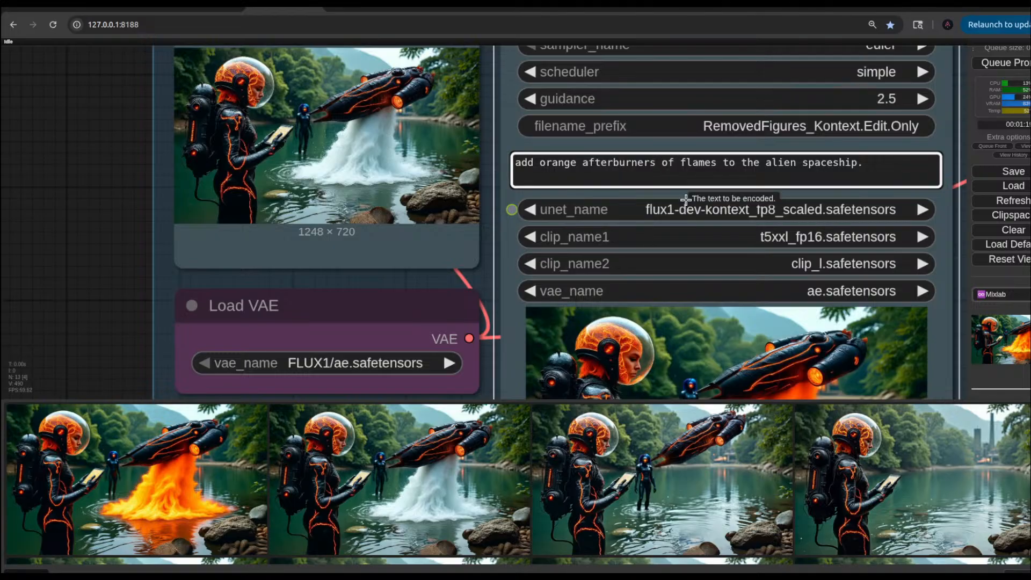
type("to the")
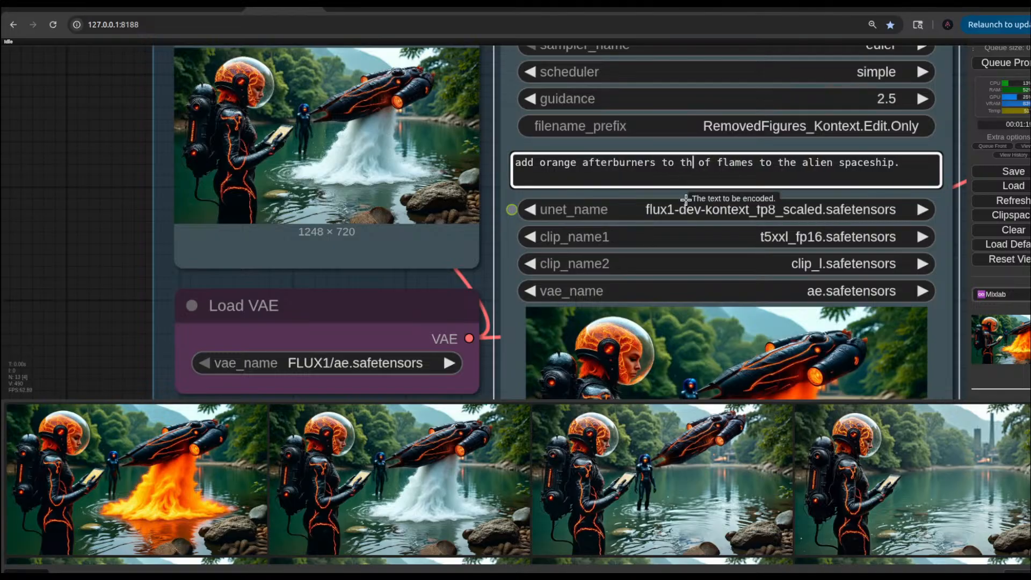
key("BackSpace")
key("BackSpace")
key("BackSpace")
key("BackSpace")
key("BackSpace")
key("BackSpace")
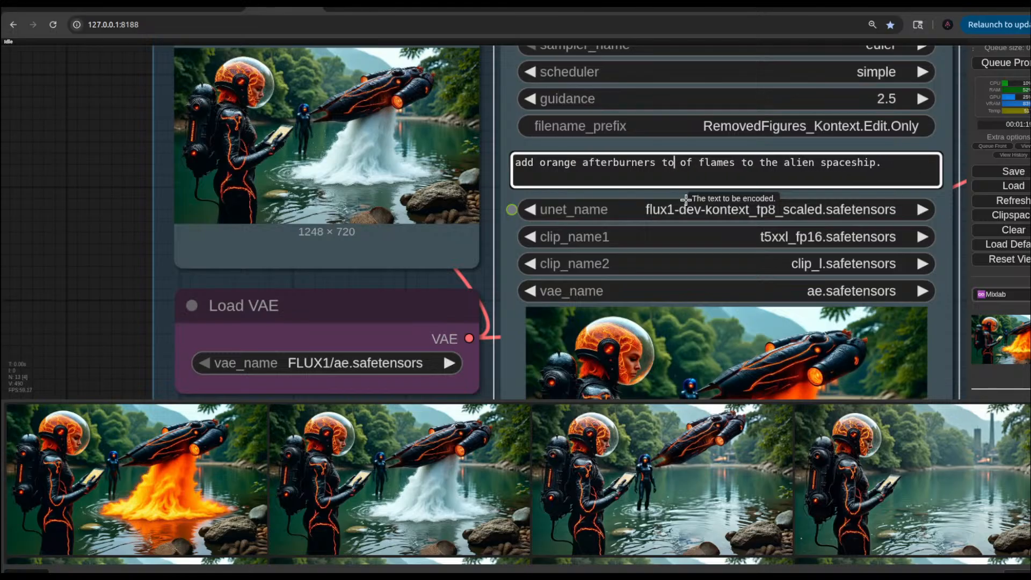
key("BackSpace")
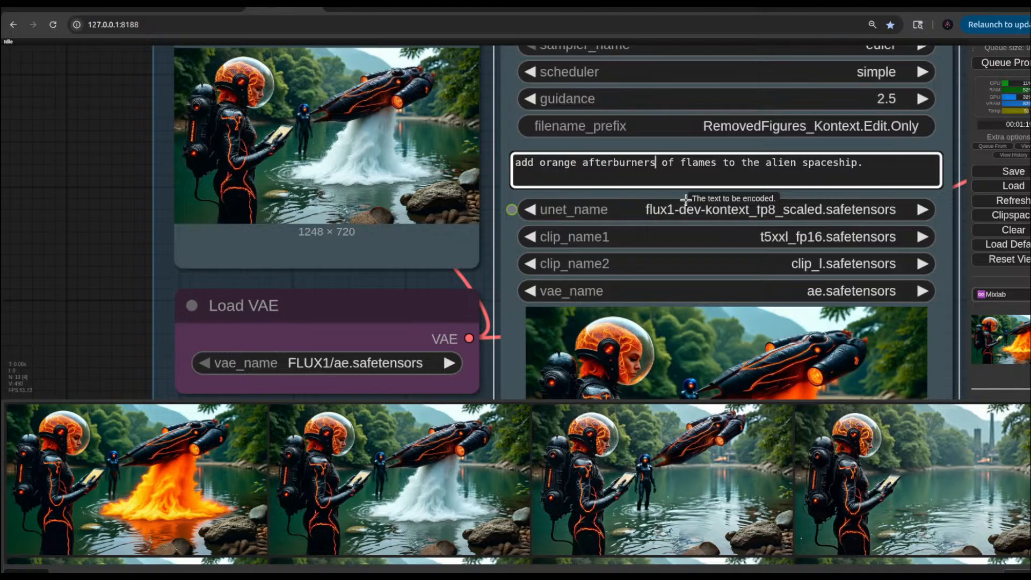
key("Right")
key("Right")
key("Right")
key("Right")
key("Right")
key("Right")
key("Right")
key("Right")
key("Right")
type("come")
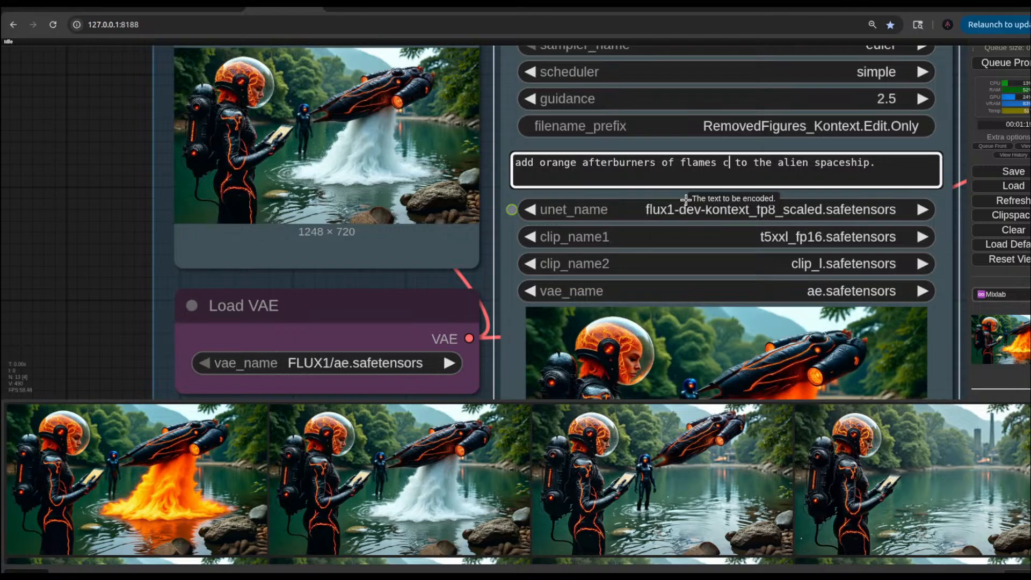
key("BackSpace")
type("ing ou")
type("t of the ")
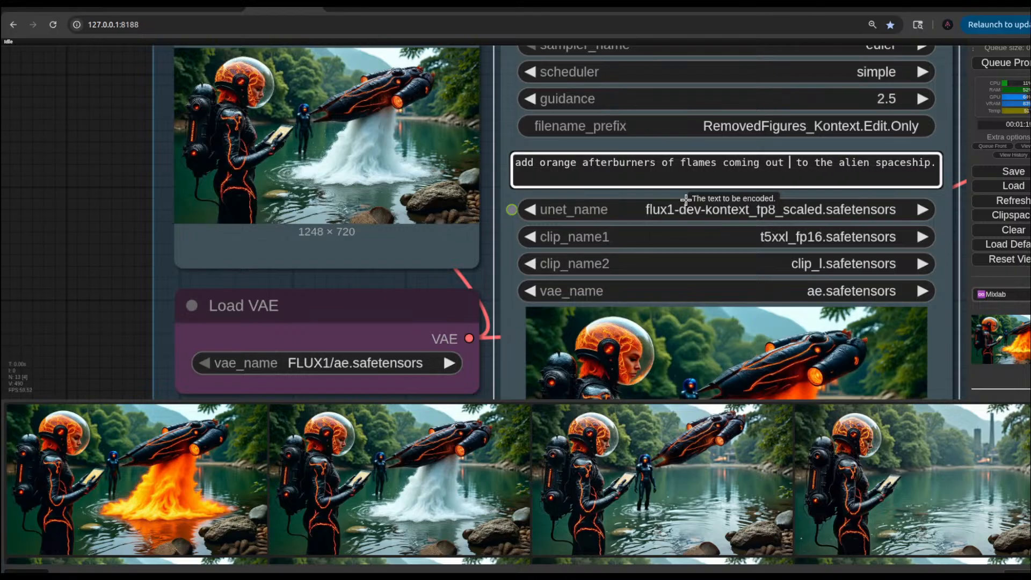
type("jets")
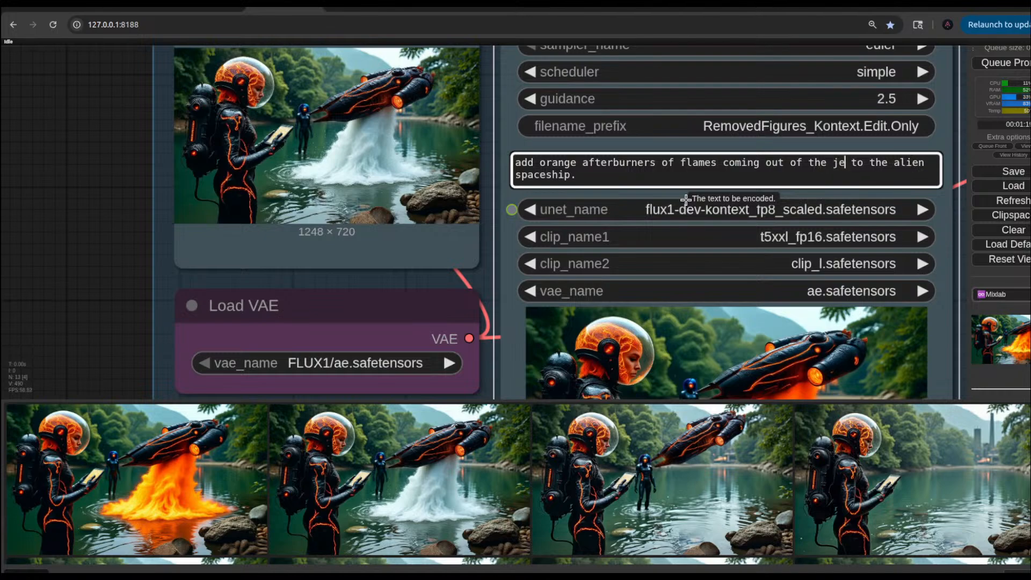
key("BackSpace")
key("BackSpace")
type("t eng")
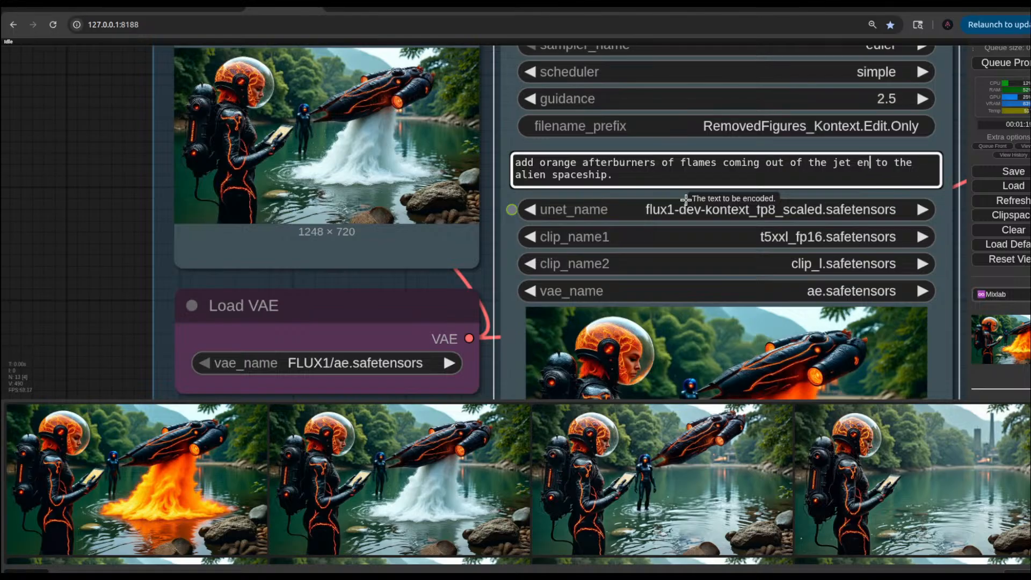
type("ines")
key("Delete")
key("Delete")
key("Delete")
type("of")
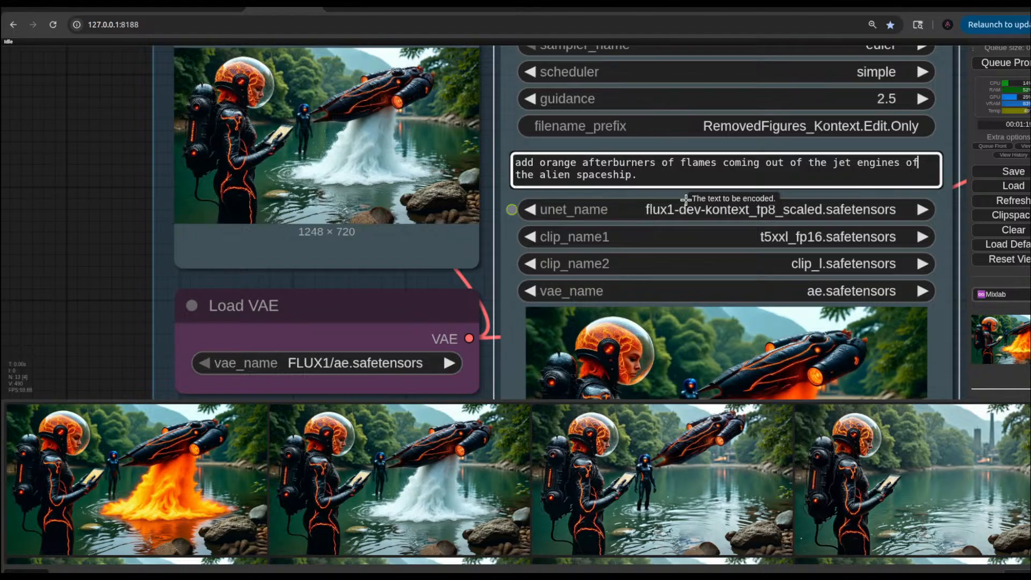
Step: Insert the word "orange" before "jet engines" in the image edit prompt
key("Left")
key("Left")
key("Left")
key("Left")
key("Left")
key("Left")
key("Left")
key("Left")
key("Left")
key("Left")
key("Left")
key("Left")
key("Left")
type("oram")
key("BackSpace")
type("nge")
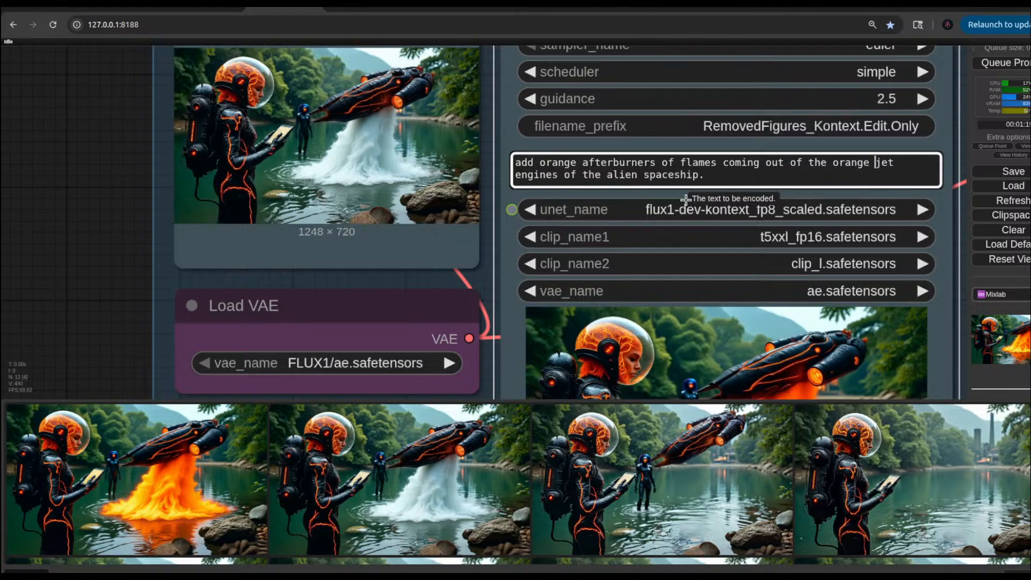
Step: Delete the word "orange" before "afterburners" in the prompt and run the workflow
key("Left")
key("Left")
key("Left")
key("Left")
key("Left")
key("Left")
key("Left")
key("Left")
key("Left")
key("Left")
key("Left")
key("Left")
key("Left")
key("Left")
key("Left")
key("Left")
key("Left")
key("Left")
key("Left")
key("Left")
key("Left")
key("Left")
key("Left")
key("Left")
key("Left")
key("Left")
key("Left")
key("Left")
key("Left")
key("Left")
key("Left")
key("Left")
key("Left")
key("Left")
key("Right")
key("Right")
key("BackSpace")
key("BackSpace")
key("BackSpace")
key("BackSpace")
key("BackSpace")
key("BackSpace")
key("BackSpace")
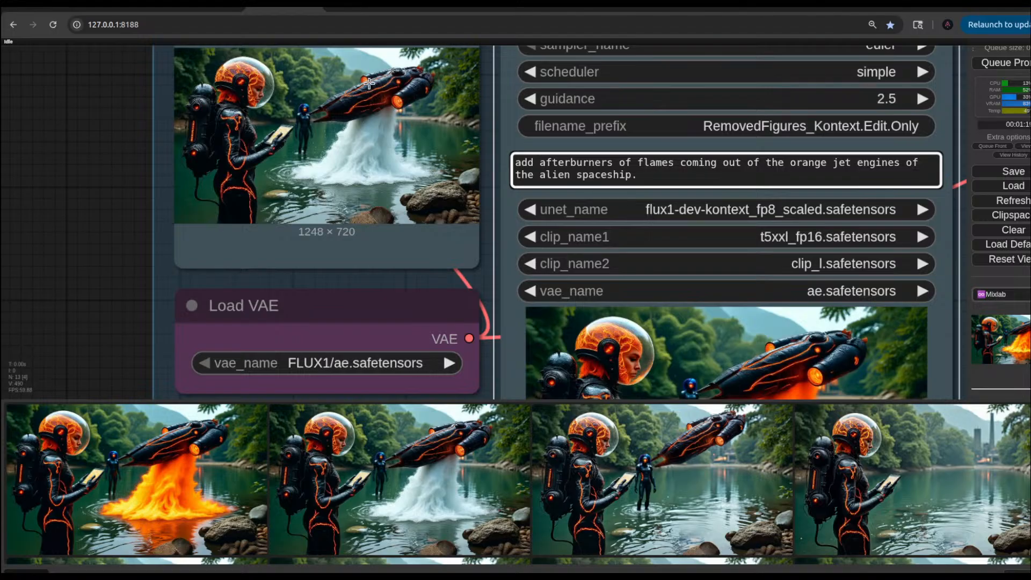
left_click(997, 69)
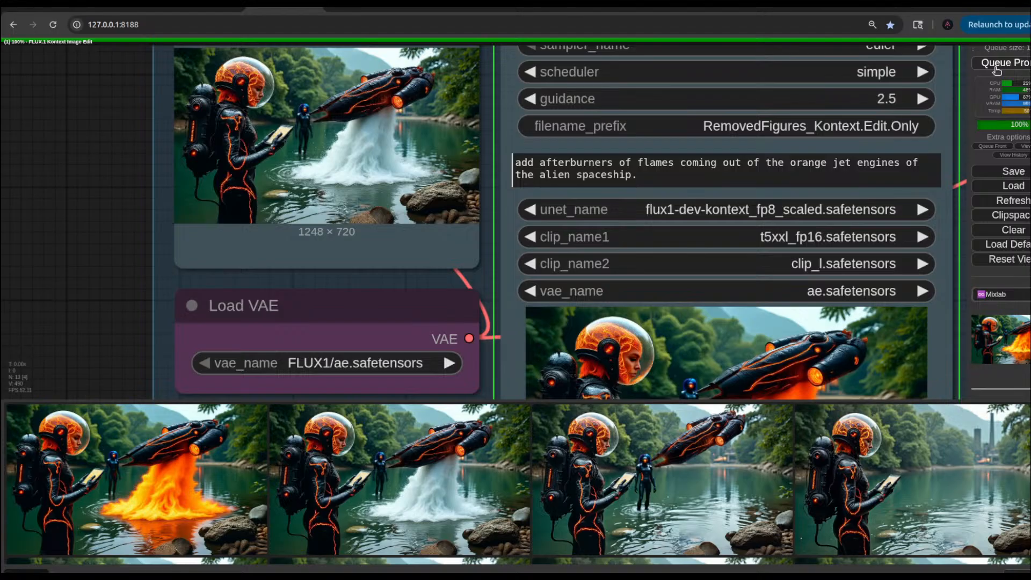
left_click(997, 70)
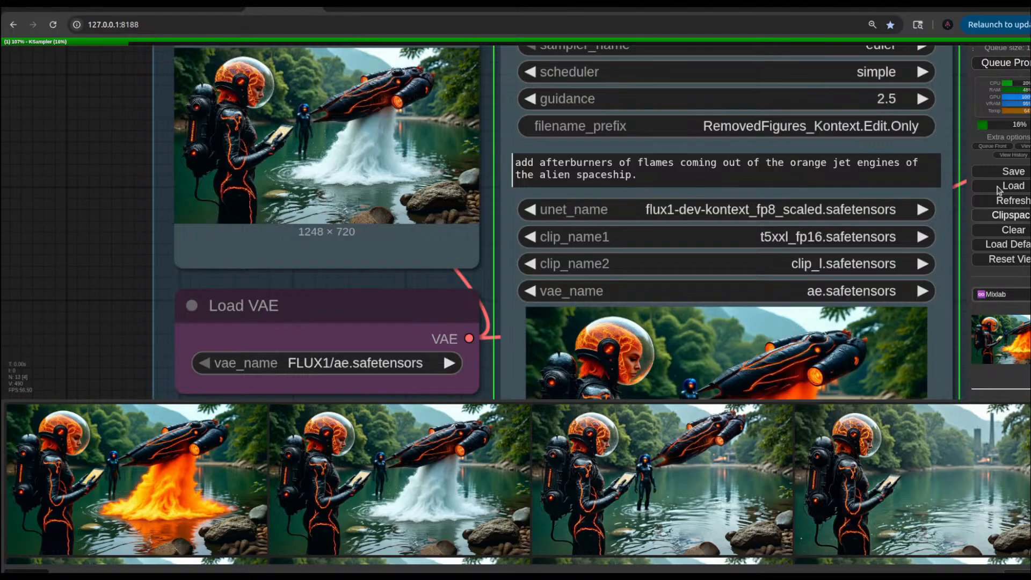
Step: Examine the flames and the spaceship's engines in the previous edit result, comparing them with the loaded input image
scroll(754, 241, "down", 6)
scroll(807, 372, "up", 8)
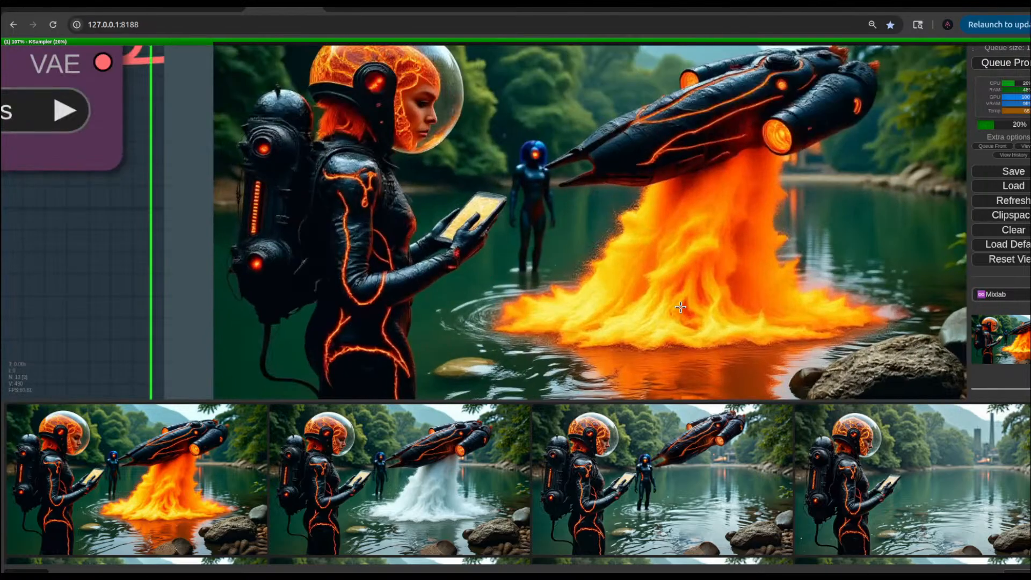
scroll(728, 252, "down", 4)
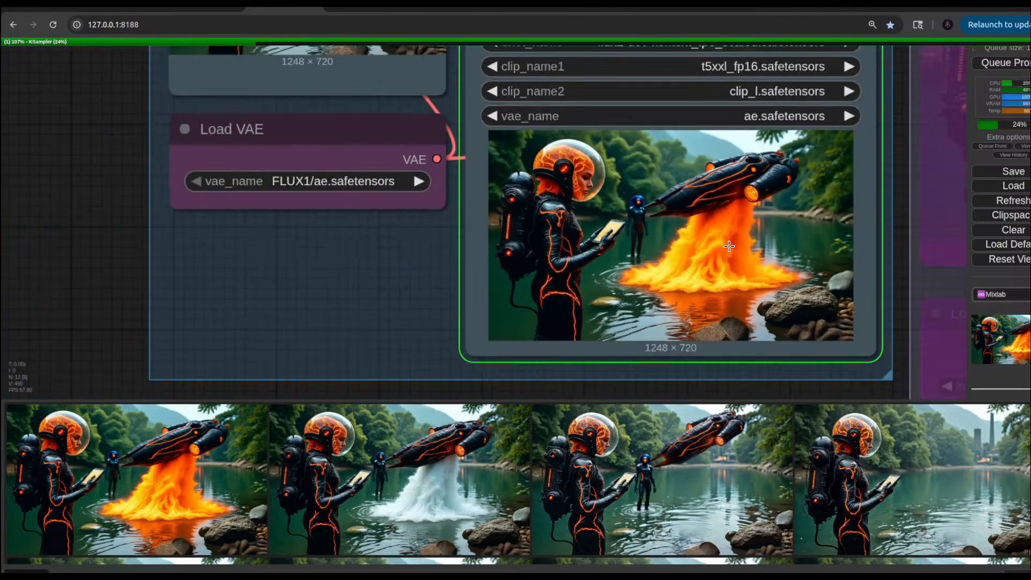
scroll(728, 245, "down", 3)
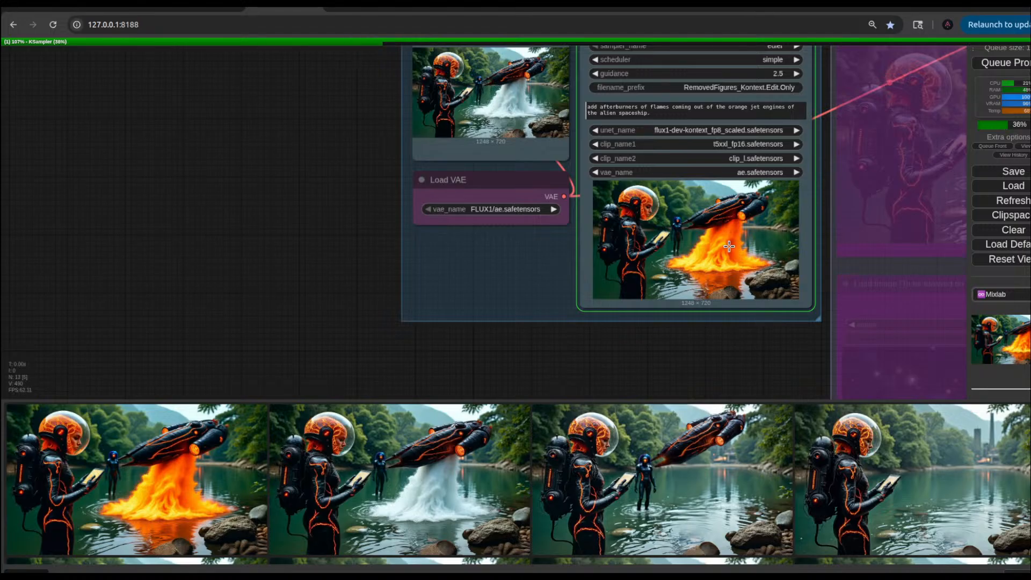
left_click_drag(329, 219, 329, 280)
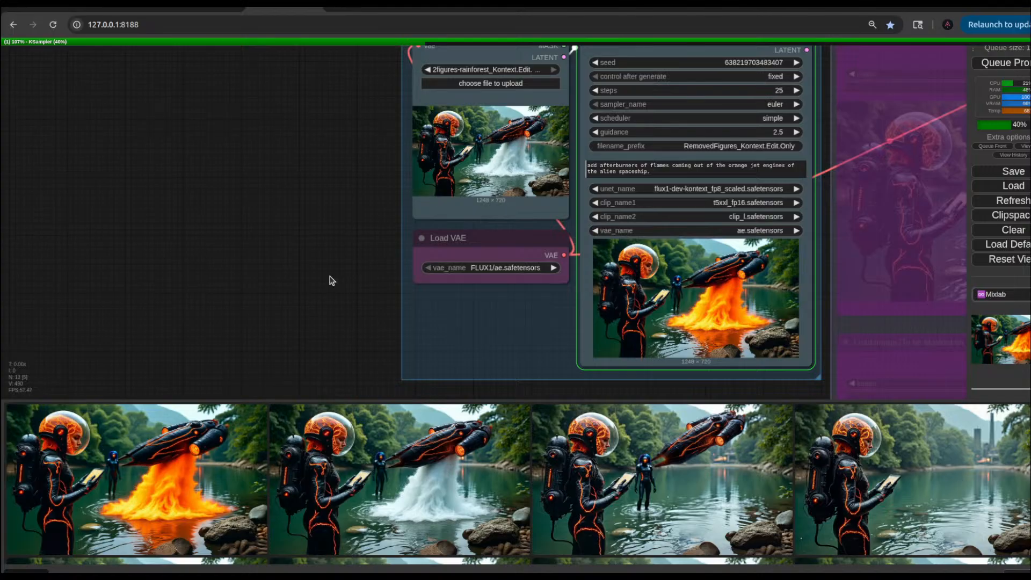
scroll(629, 277, "up", 10)
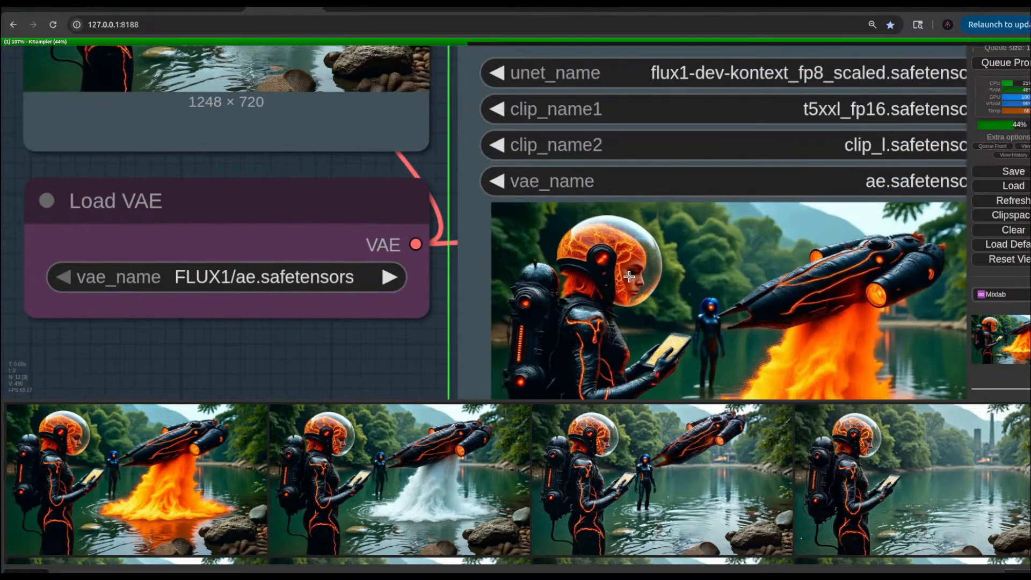
scroll(629, 277, "down", 8)
scroll(742, 319, "up", 12)
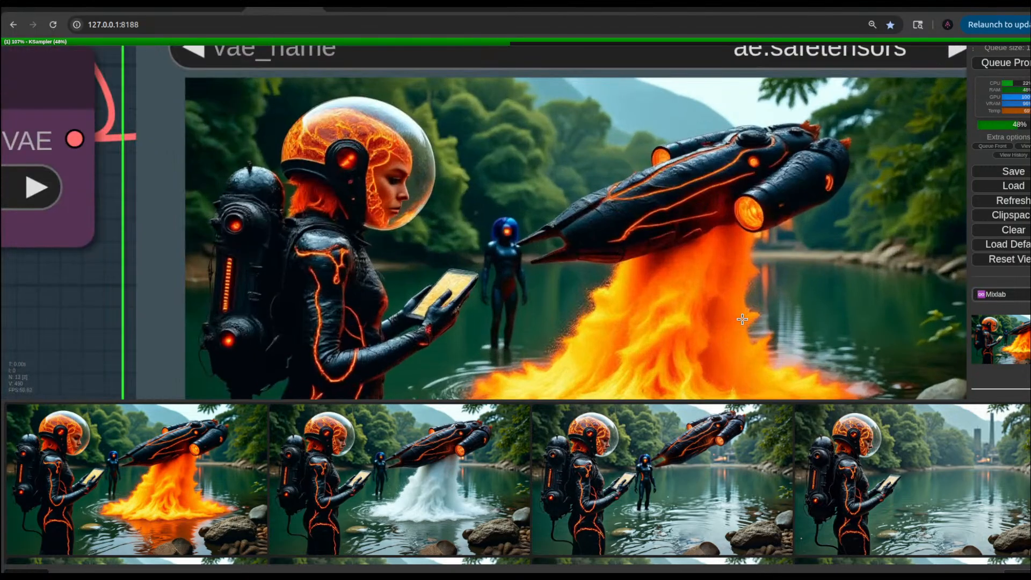
scroll(742, 319, "down", 8)
scroll(708, 340, "down", 8)
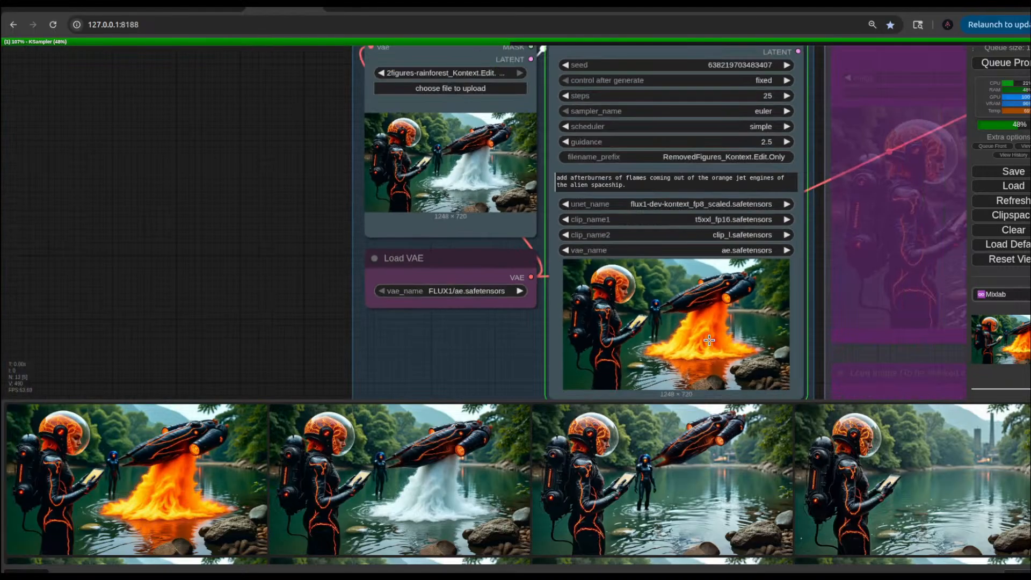
scroll(709, 340, "up", 10)
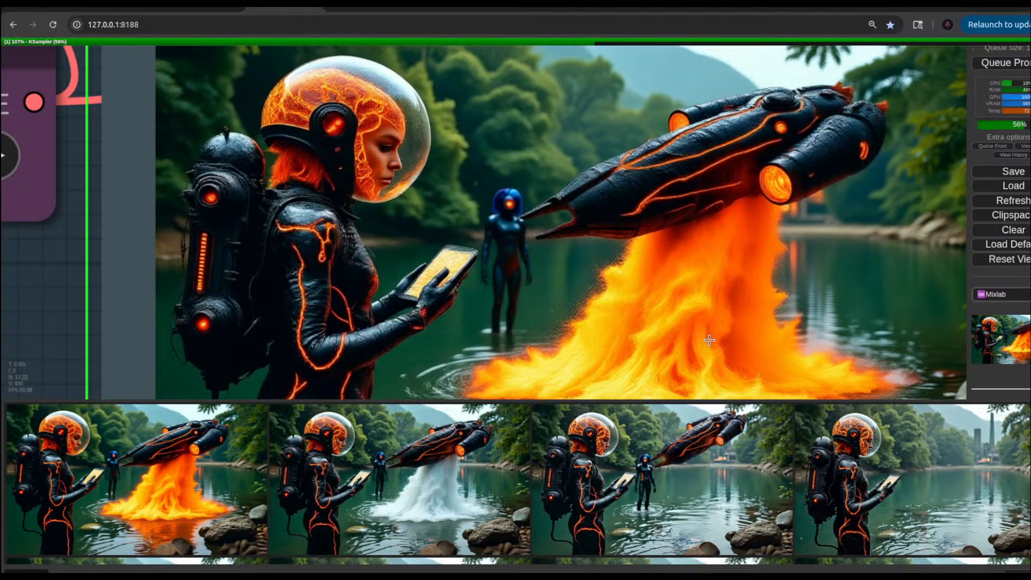
scroll(710, 340, "down", 5)
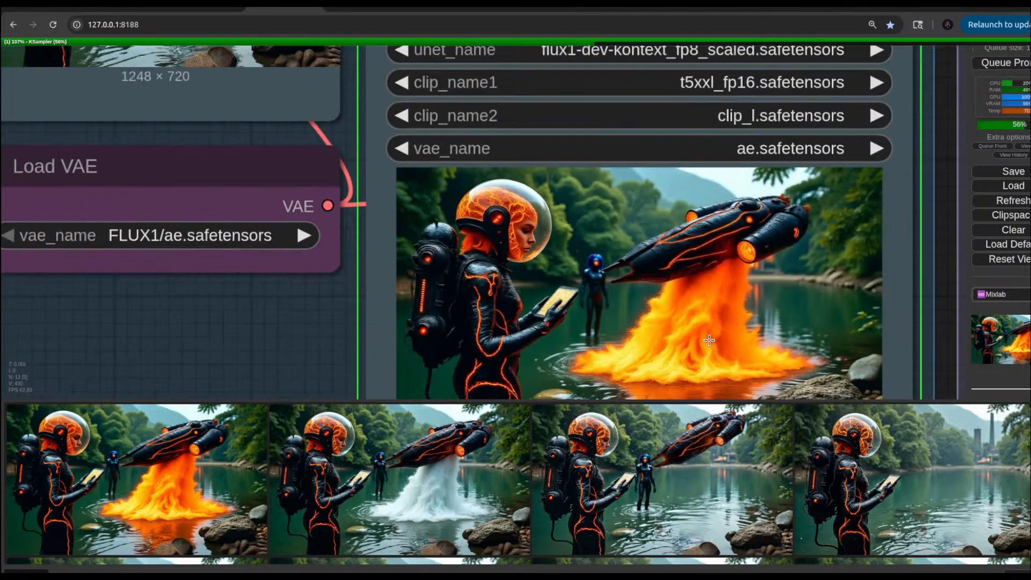
scroll(709, 340, "up", 8)
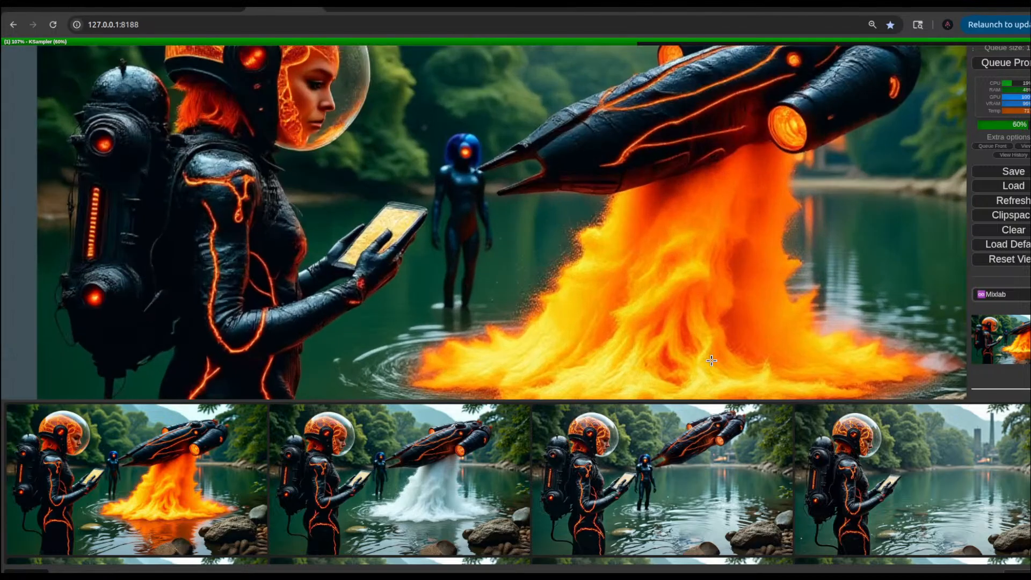
scroll(712, 361, "down", 5)
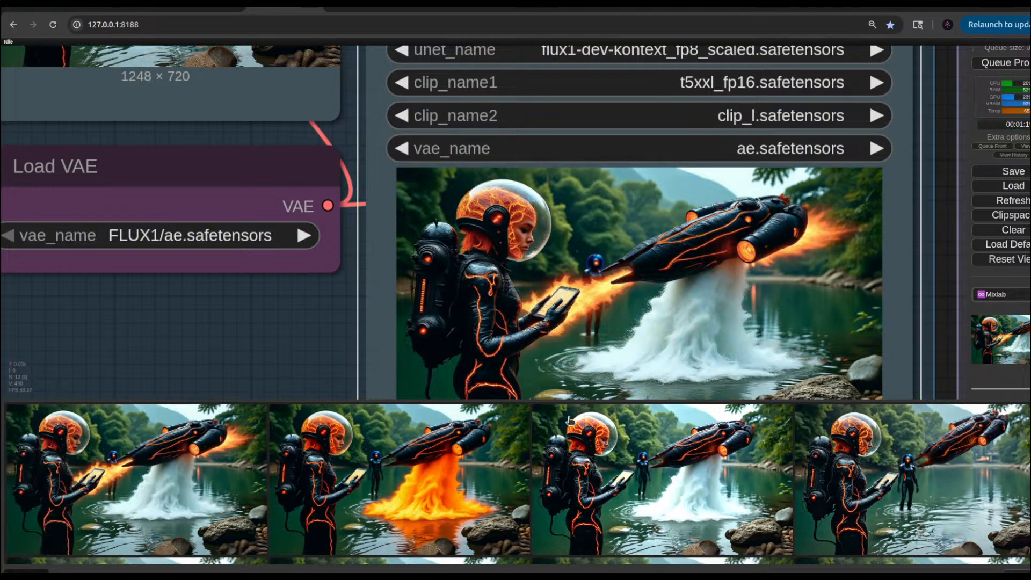
Step: Shorten the prompt to "add flames coming out of the orange jet engines of the alien spaceship." and run the workflow
scroll(659, 307, "down", 3)
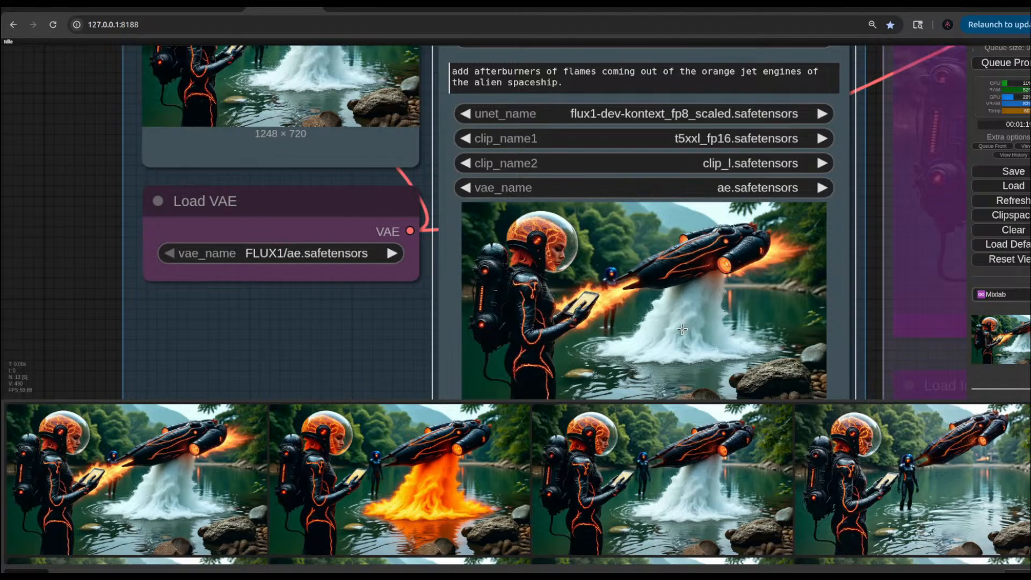
scroll(771, 246, "up", 5)
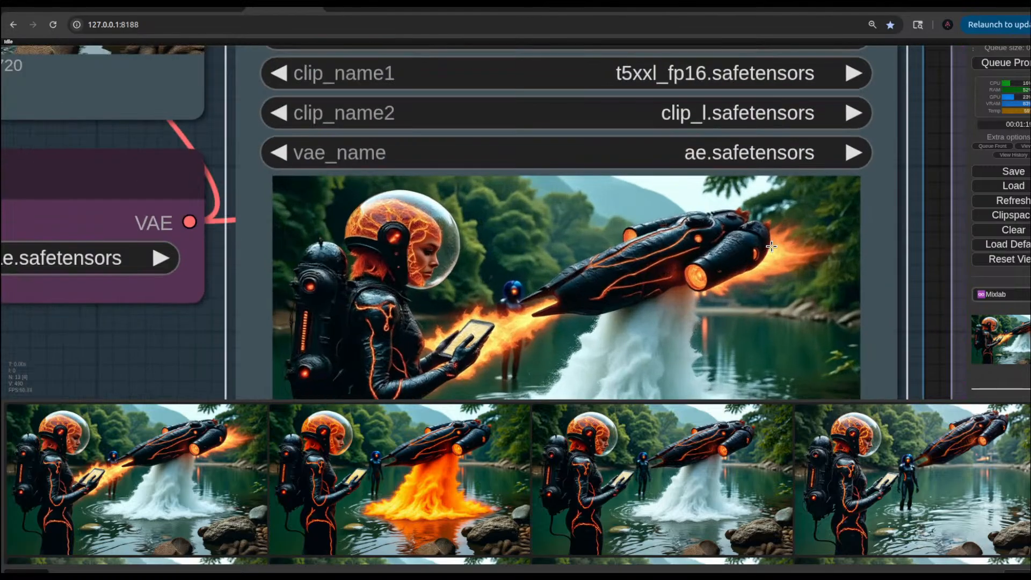
scroll(771, 246, "down", 8)
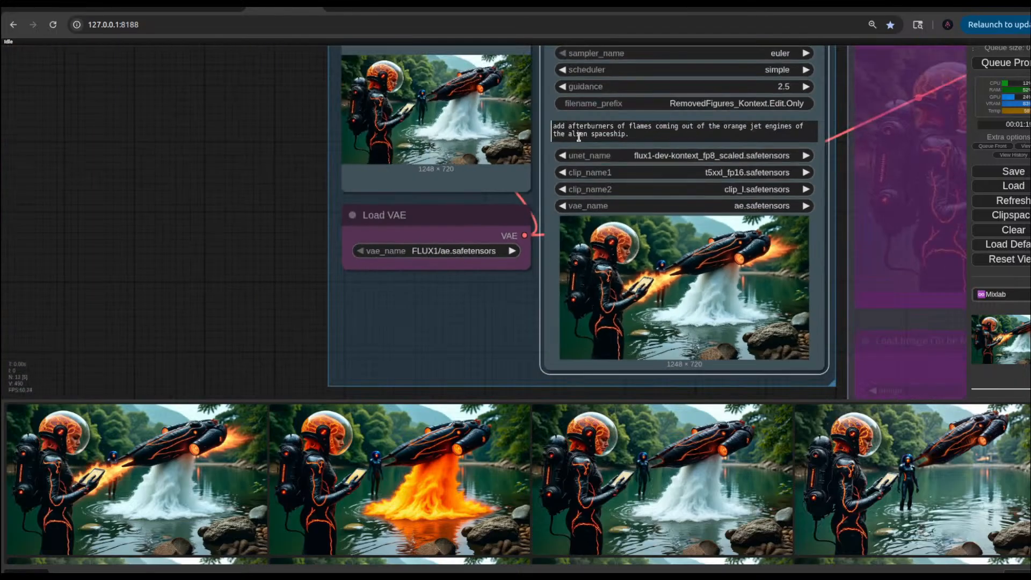
left_click(622, 130)
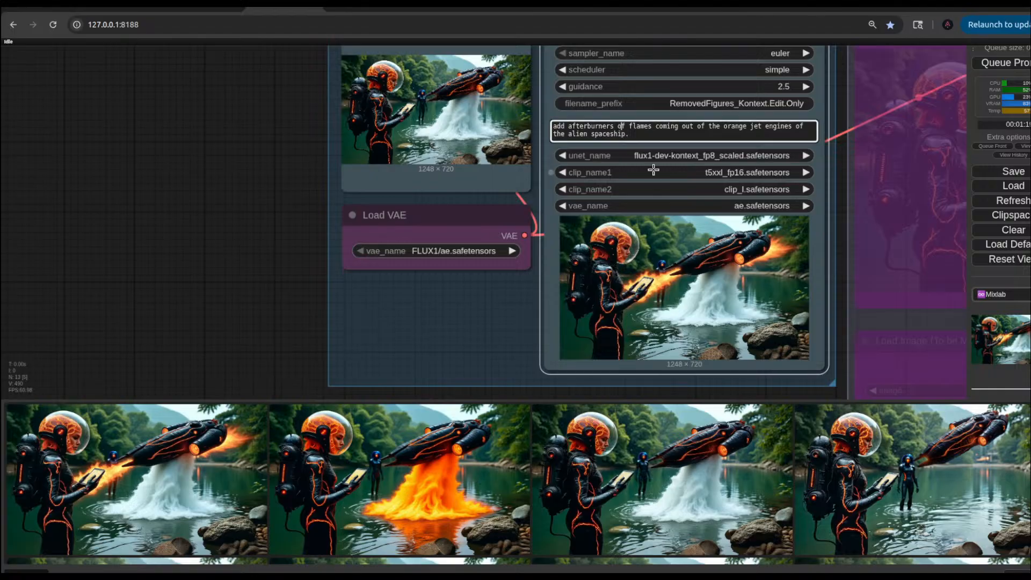
key("BackSpace")
key("BackSpace")
key("BackSpace")
key("BackSpace")
key("BackSpace")
key("BackSpace")
key("BackSpace")
key("BackSpace")
key("BackSpace")
key("BackSpace")
key("BackSpace")
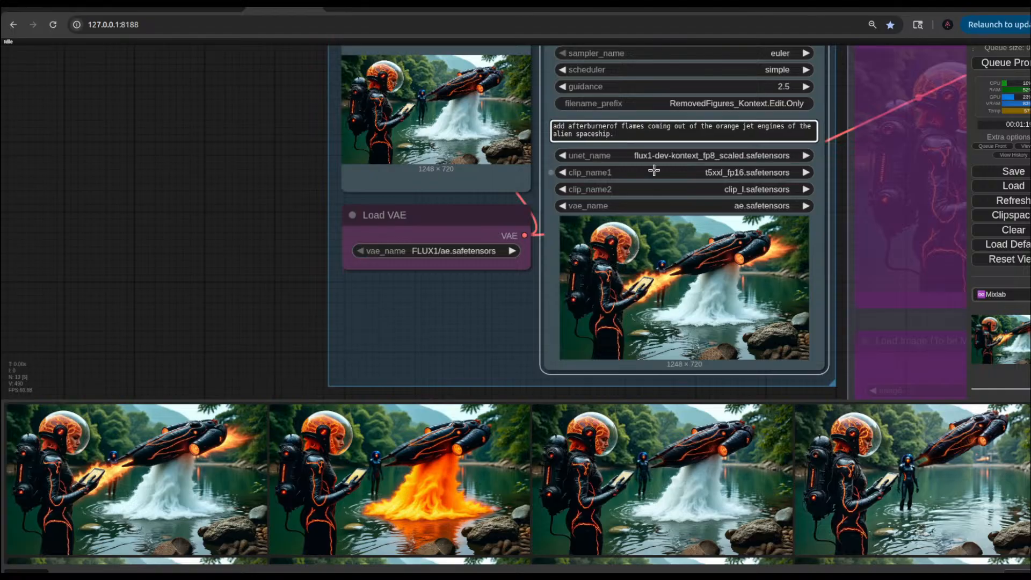
key("BackSpace")
key("BackSpace")
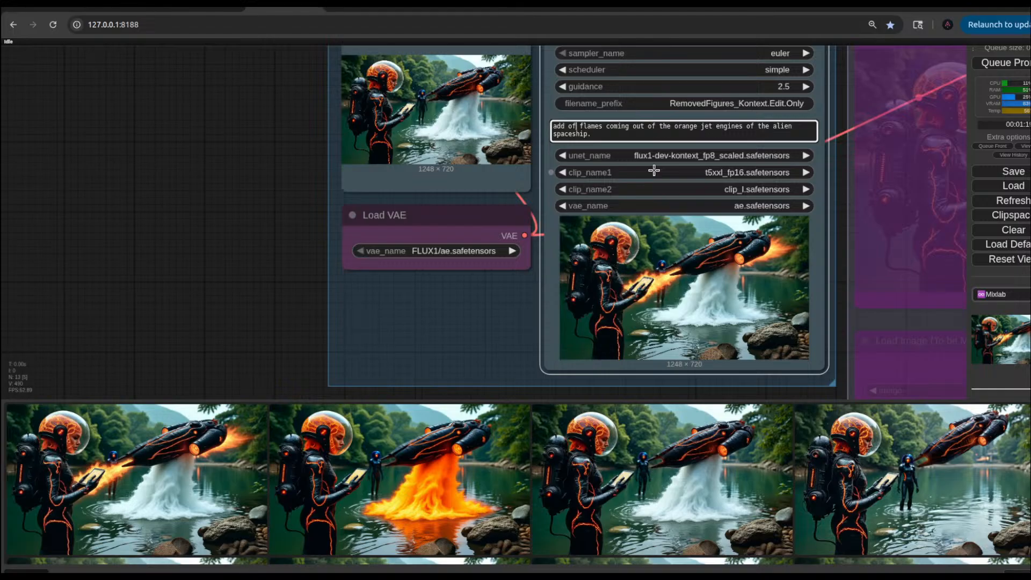
key("BackSpace")
key("BackSpace")
key("BackSpace")
key("BackSpace")
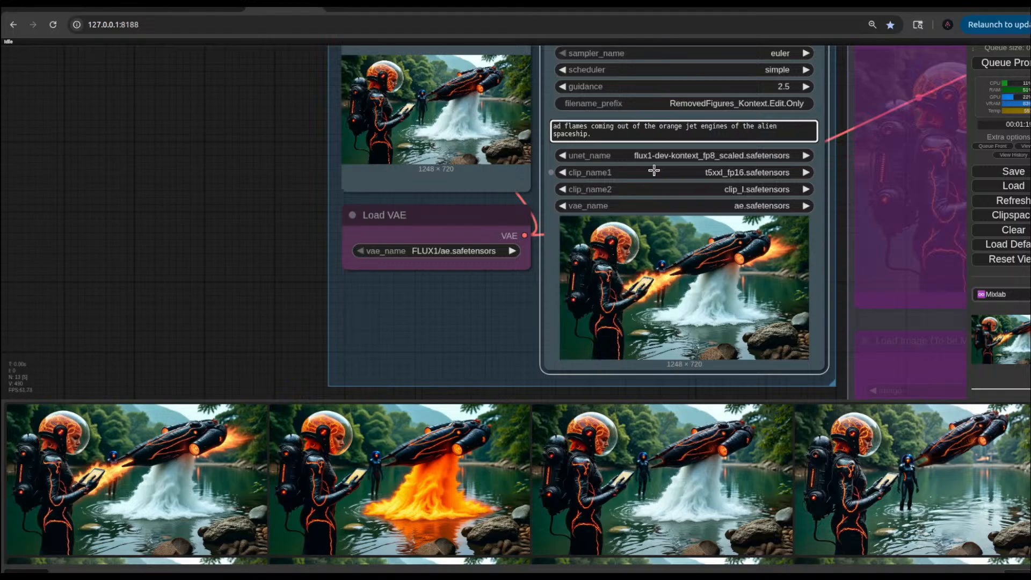
type("d")
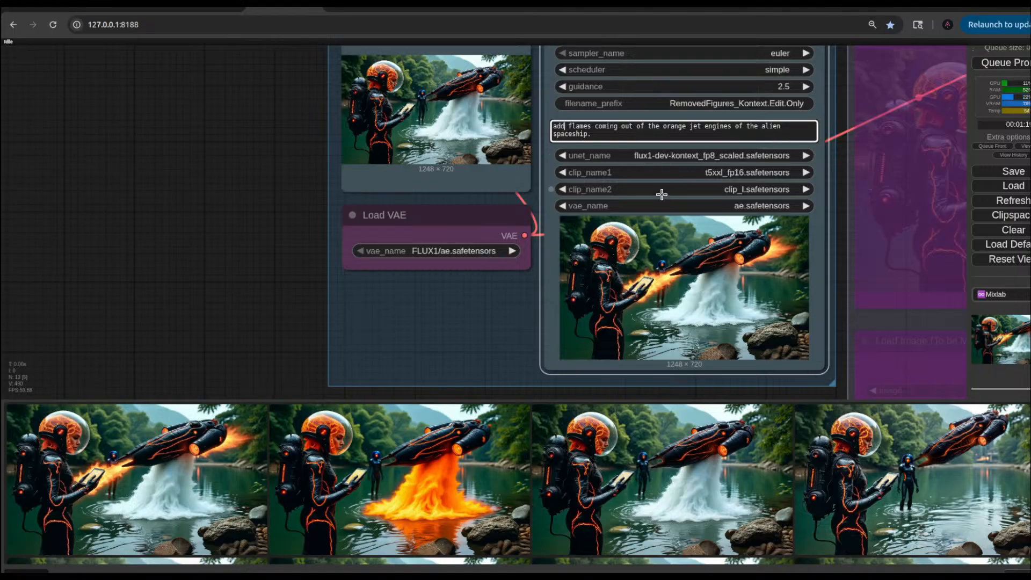
left_click(1015, 64)
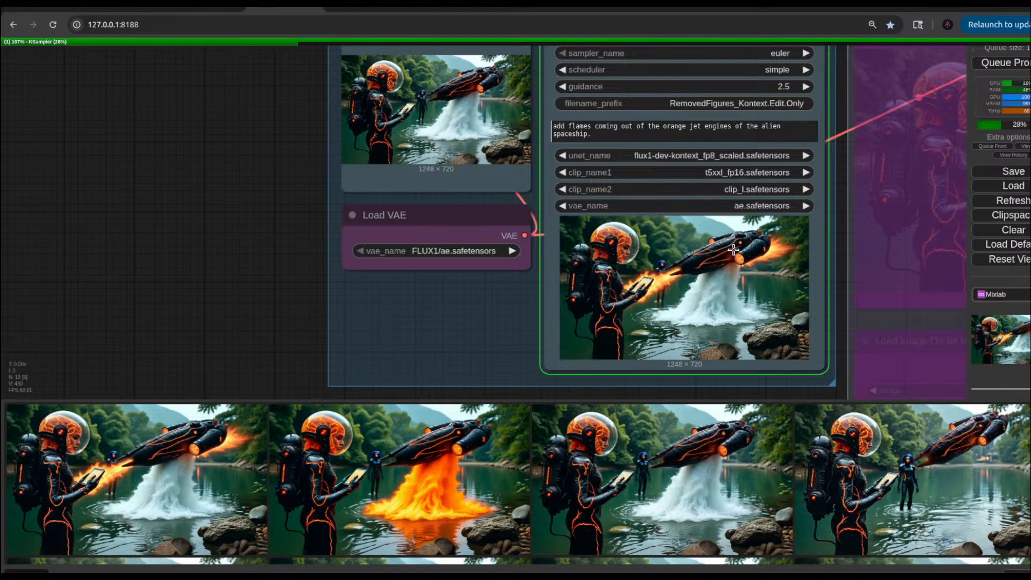
scroll(734, 250, "down", 5)
scroll(734, 250, "up", 6)
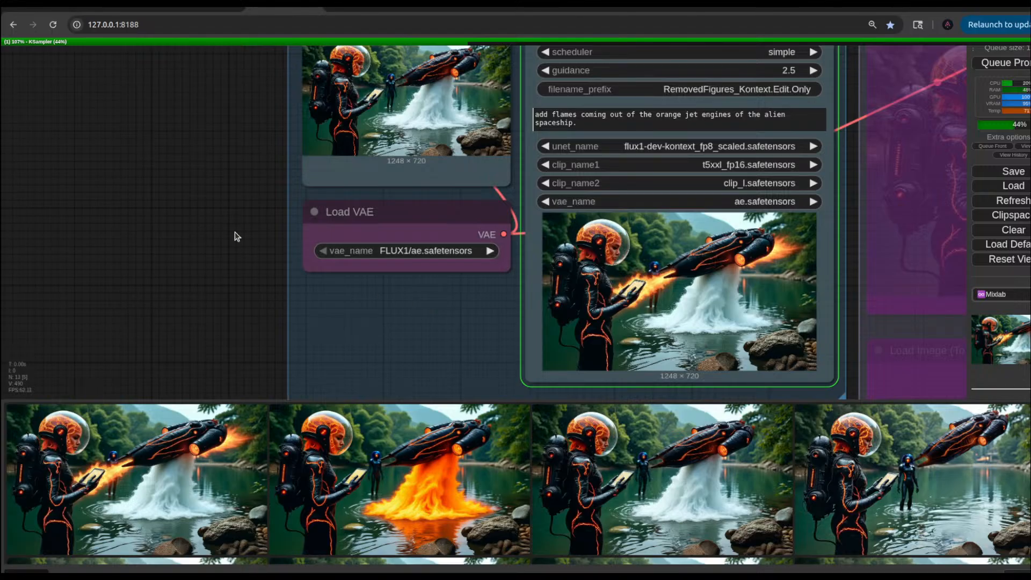
Step: Compare the flames around the spaceship's nose and engines in the edit results with the engines in the loaded input image
scroll(754, 267, "up", 8)
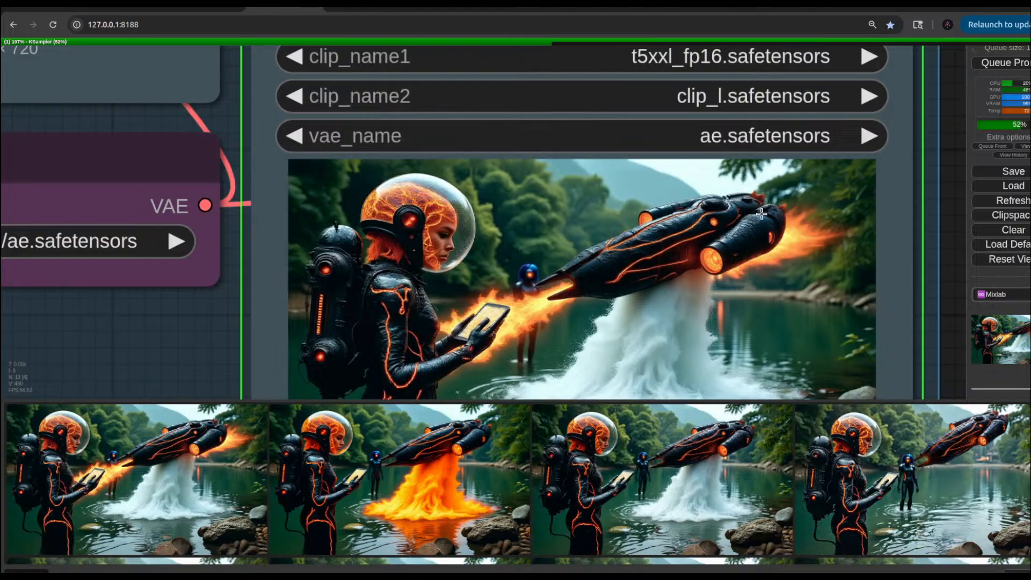
scroll(763, 214, "up", 3)
scroll(761, 215, "down", 5)
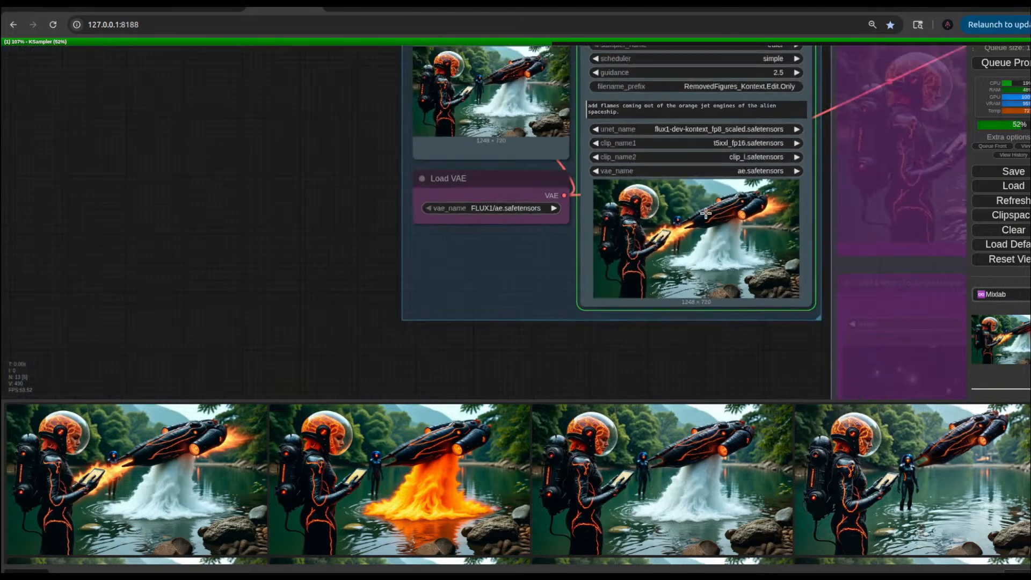
scroll(515, 148, "up", 5)
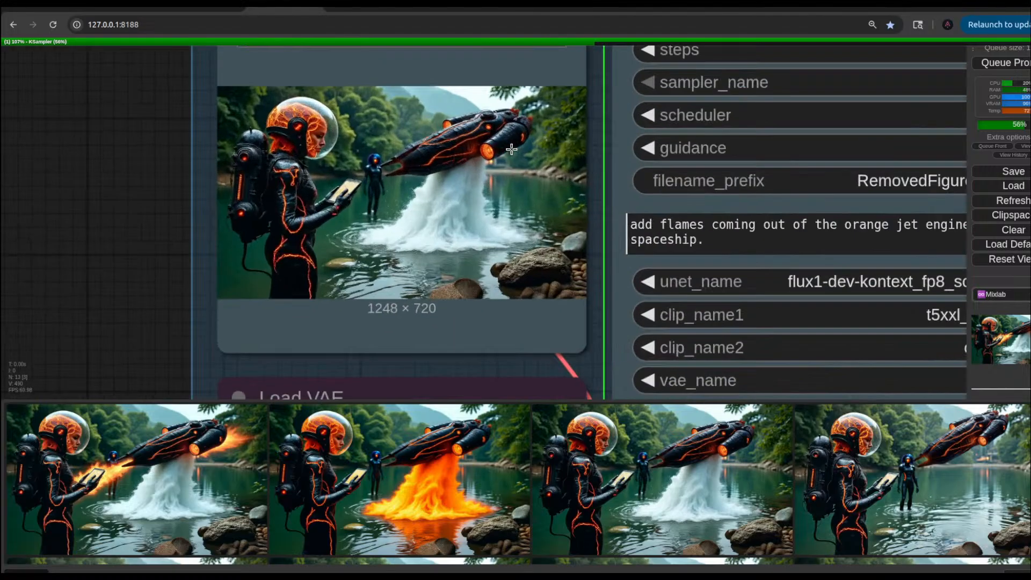
scroll(524, 141, "up", 3)
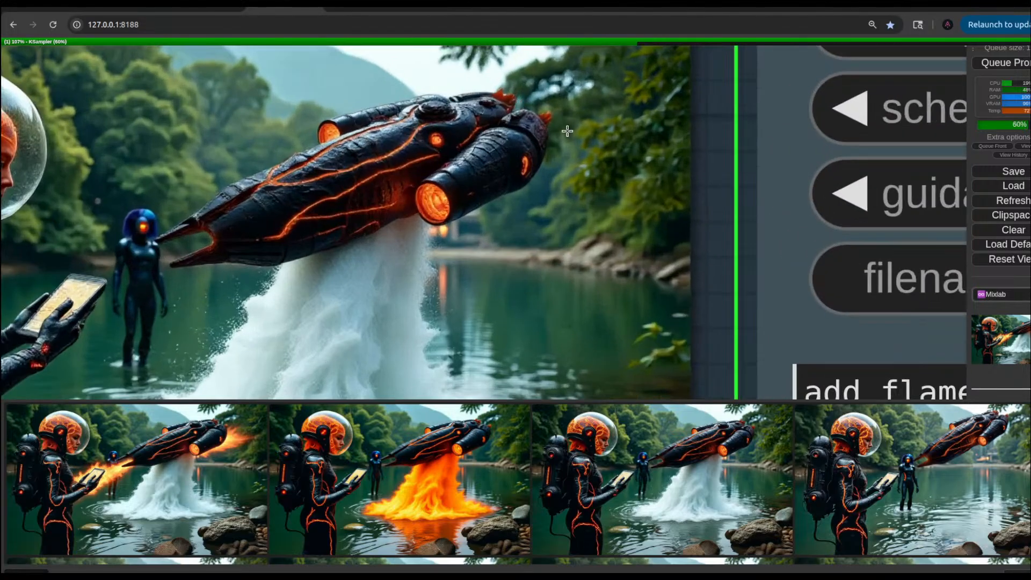
scroll(529, 113, "down", 4)
scroll(568, 132, "down", 3)
scroll(759, 348, "down", 3)
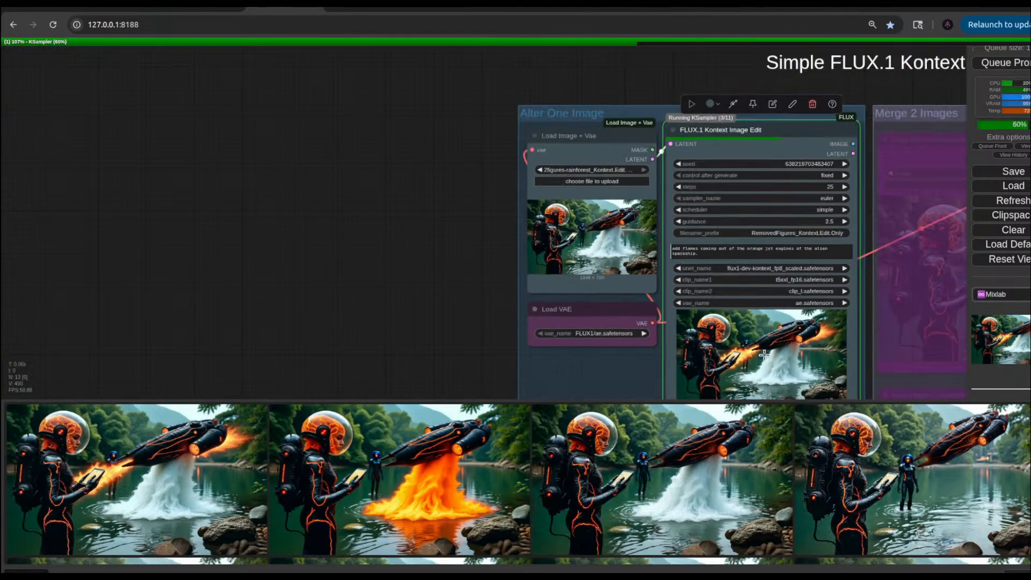
left_click_drag(480, 353, 359, 282)
scroll(672, 284, "up", 11)
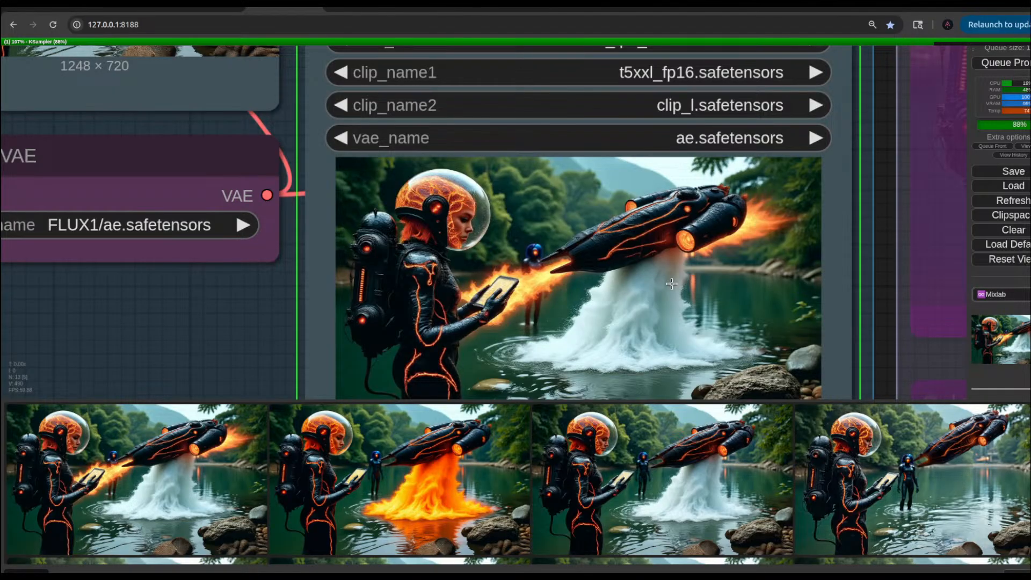
scroll(617, 269, "down", 5)
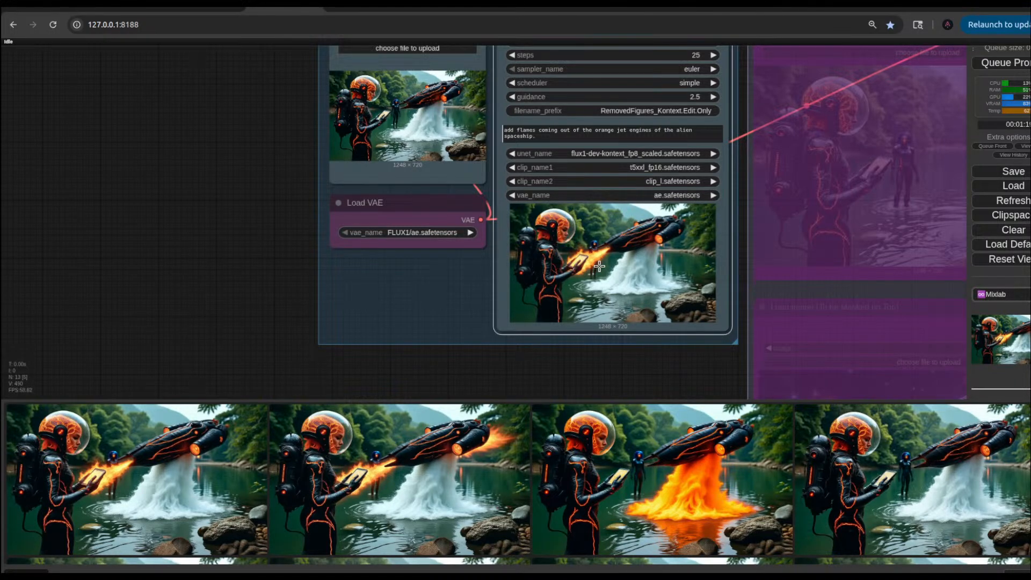
scroll(626, 259, "up", 10)
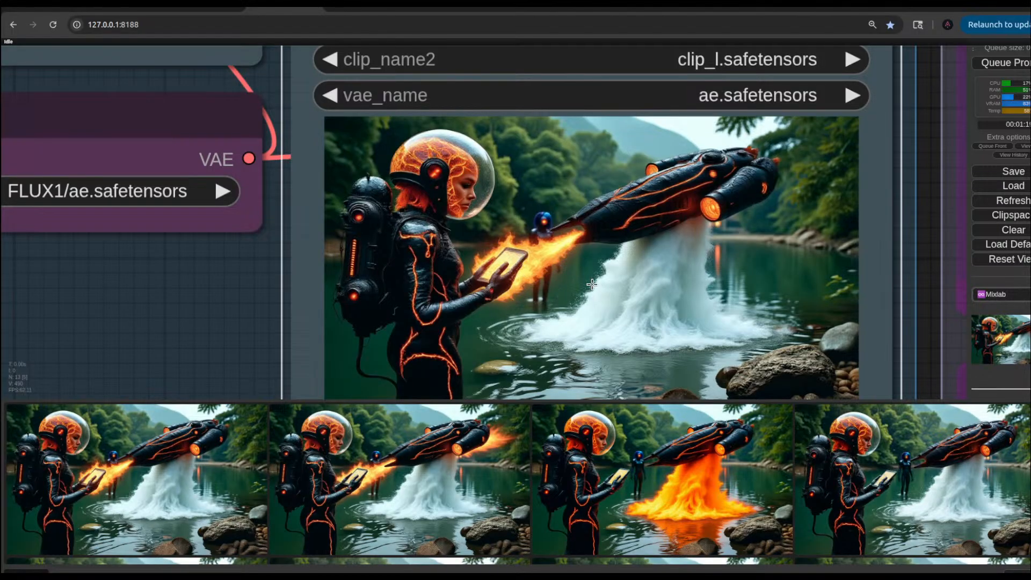
scroll(582, 288, "down", 7)
scroll(636, 271, "up", 8)
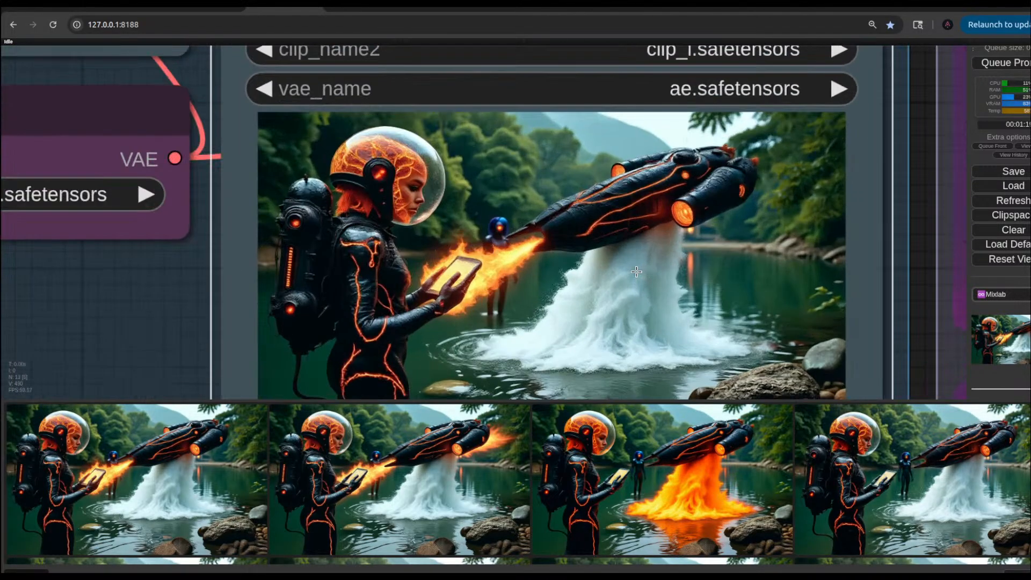
scroll(637, 271, "down", 6)
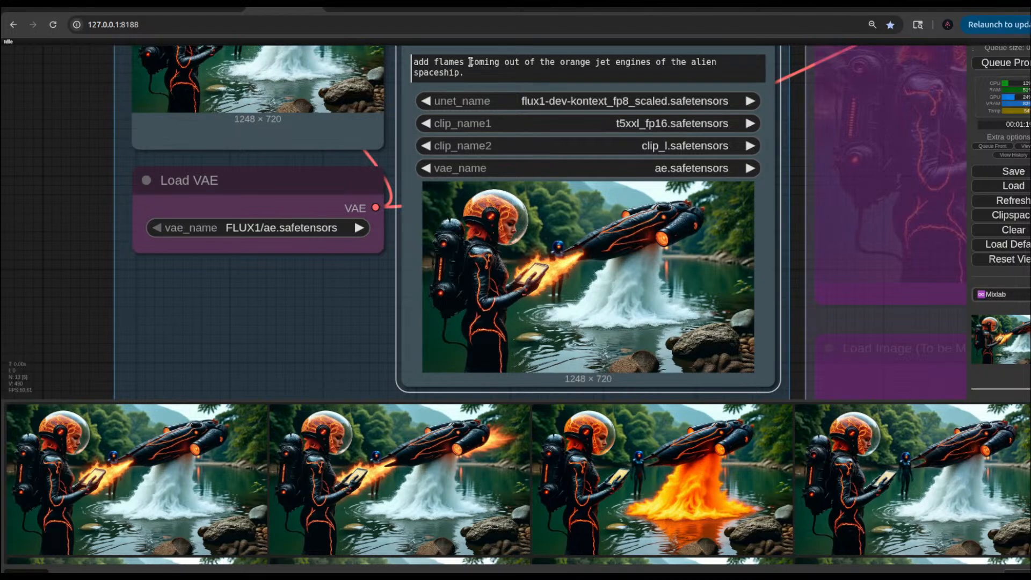
Step: Replace "coming out of the" with "to the two" before "orange jet engines" in the image edit prompt
left_click(562, 62)
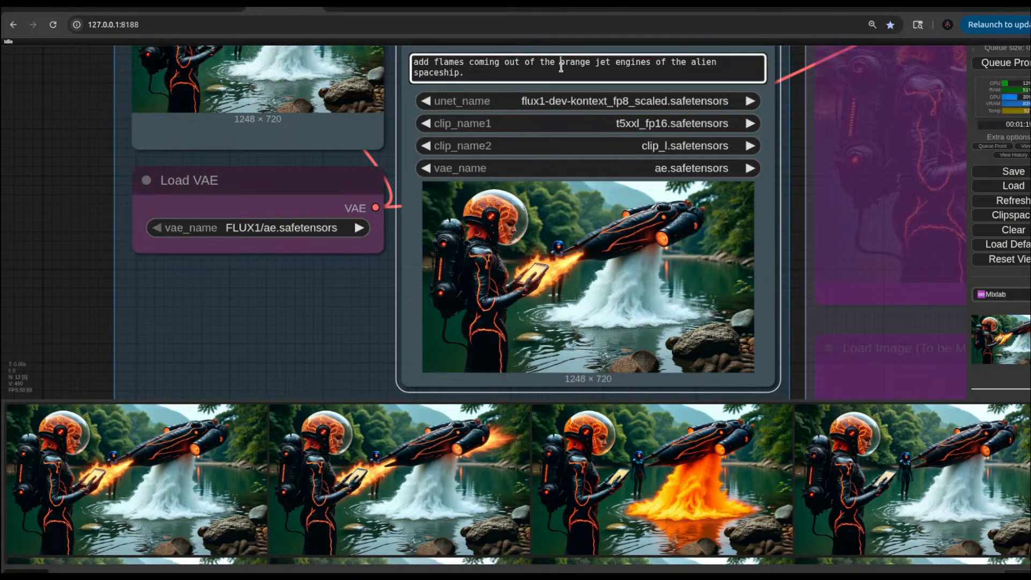
key("BackSpace")
key("BackSpace")
key("BackSpace")
key("BackSpace")
key("BackSpace")
key("BackSpace")
key("BackSpace")
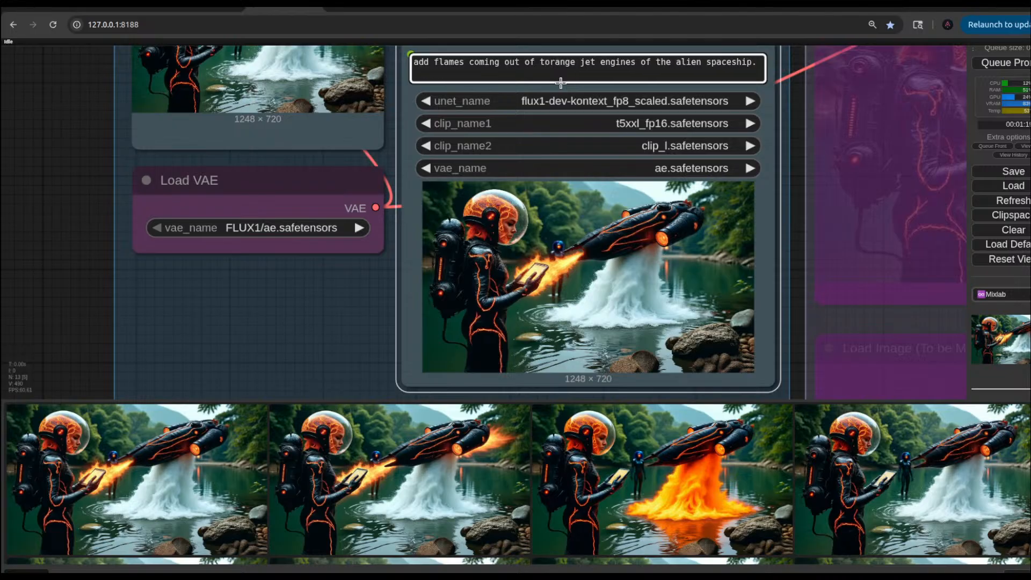
key("BackSpace")
key("BackSpace")
key("BackSpace")
key("BackSpace")
key("BackSpace")
key("BackSpace")
key("BackSpace")
key("BackSpace")
key("BackSpace")
key("BackSpace")
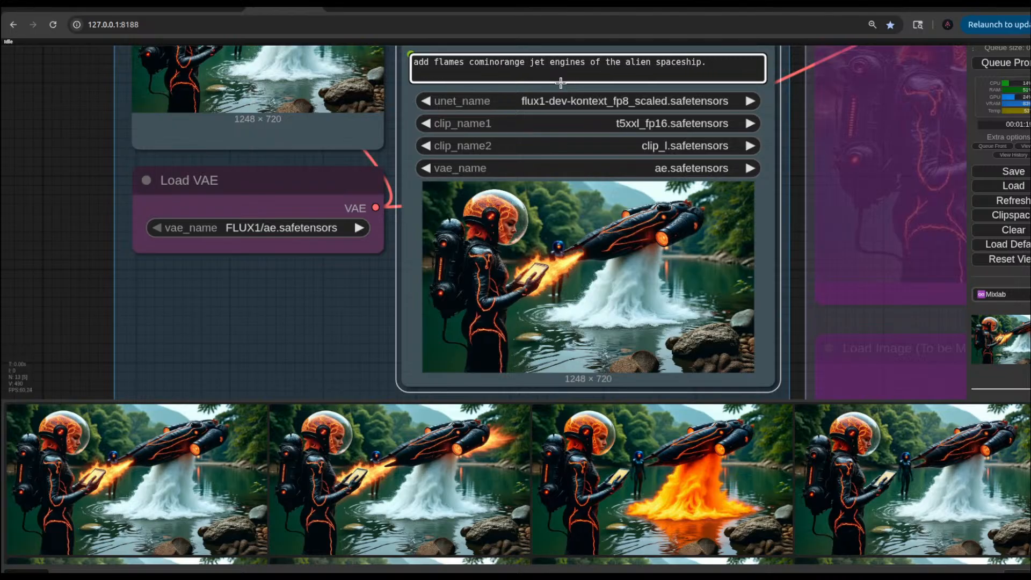
key("BackSpace")
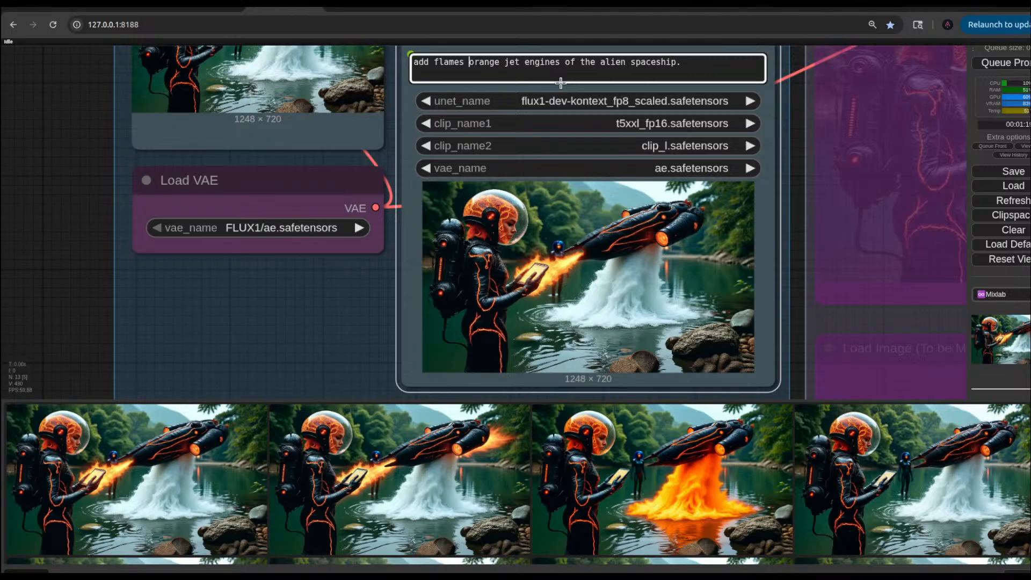
type("t")
type("o the ")
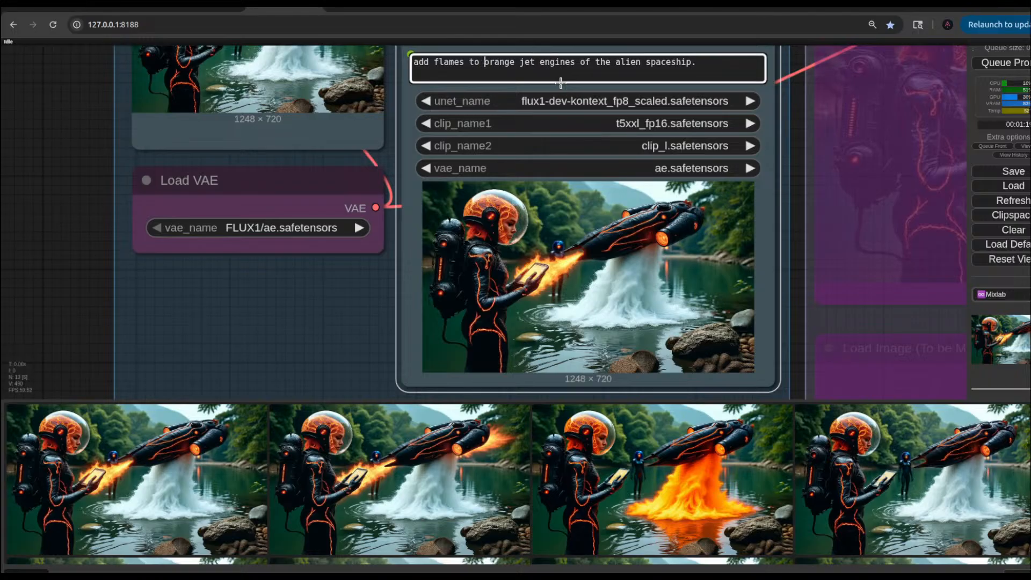
type("two")
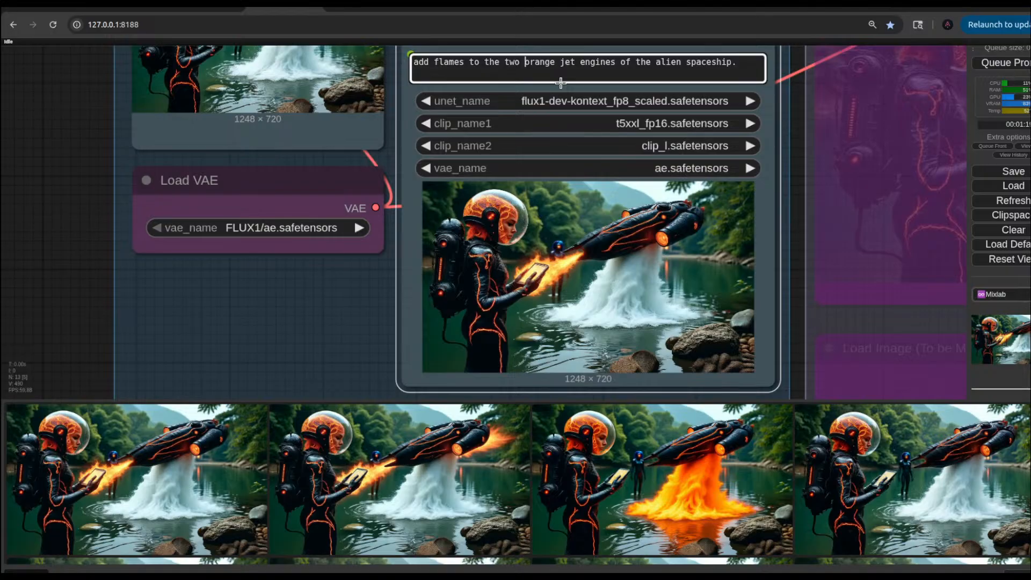
Step: Change "of the alien spaceship" to "on the alien spaceship" in the image edit prompt and run the workflow
key("Right")
key("Right")
key("Right")
key("Right")
key("Right")
key("Right")
key("Right")
key("Right")
key("Right")
key("Right")
key("Right")
key("Right")
key("Right")
key("Right")
key("Right")
key("Right")
key("Right")
key("Right")
key("Right")
key("Right")
key("Right")
key("Right")
key("Right")
key("Right")
key("Right")
key("Right")
key("BackSpace")
key("BackSpace")
key("BackSpace")
key("BackSpace")
key("BackSpace")
key("BackSpace")
key("BackSpace")
type("on the")
key("Left")
key("Left")
key("Left")
key("Left")
key("Left")
key("Left")
key("Left")
key("Left")
key("Left")
key("Left")
key("Left")
key("Left")
key("Left")
key("Left")
key("Left")
key("Left")
key("Left")
key("Left")
key("Left")
key("Left")
key("Left")
key("Left")
key("Left")
key("Left")
key("Left")
key("Left")
key("Left")
key("Left")
key("Left")
key("Left")
key("Left")
key("Left")
key("Left")
key("ctrl+Return")
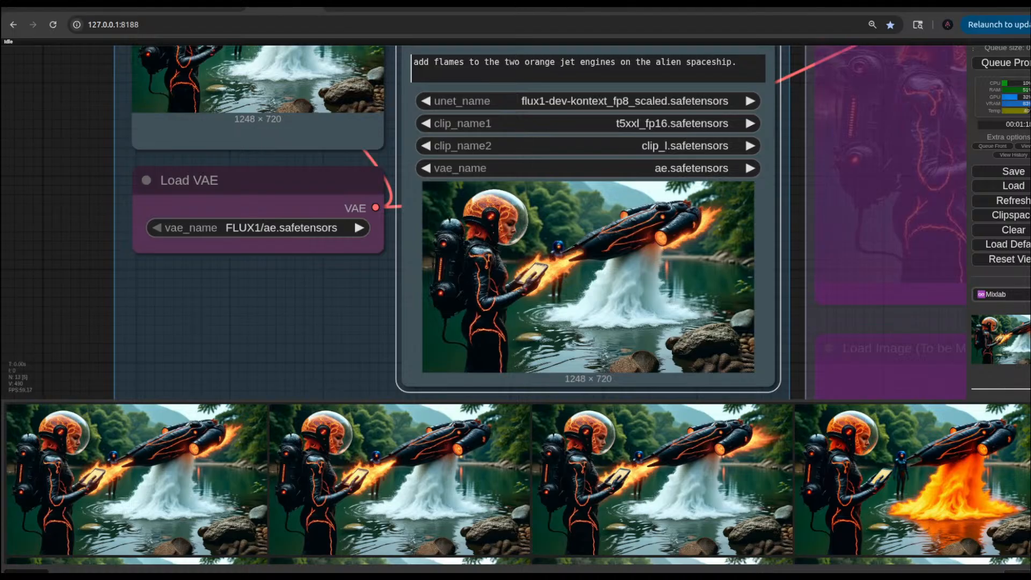
left_click(489, 63)
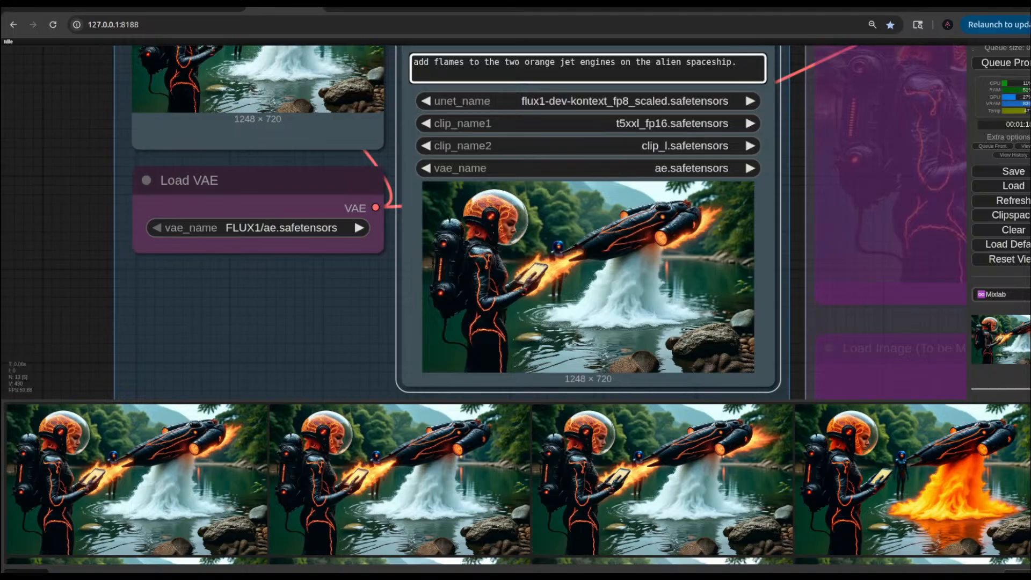
scroll(115, 295, "down", 5)
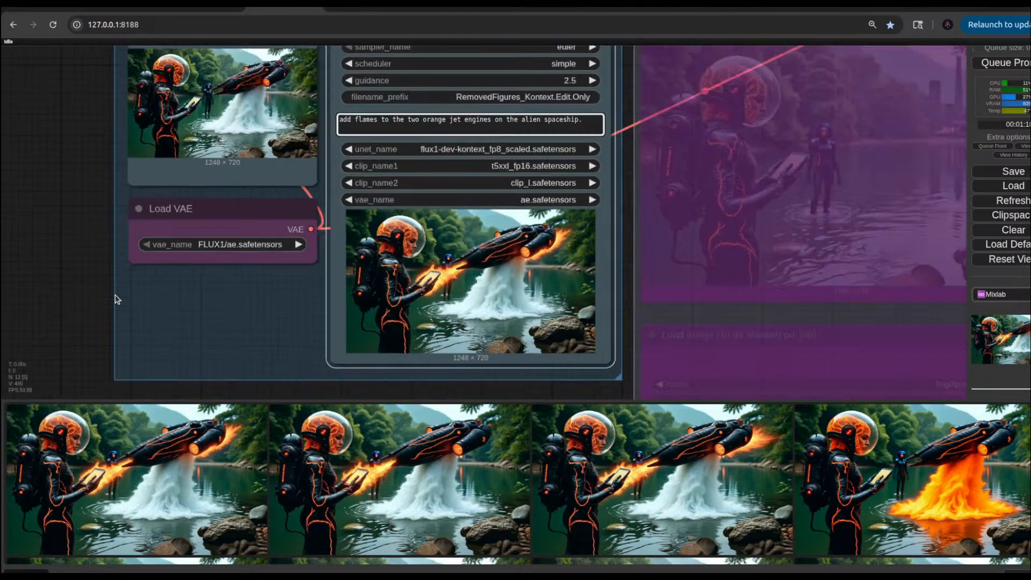
left_click_drag(276, 373, 295, 302)
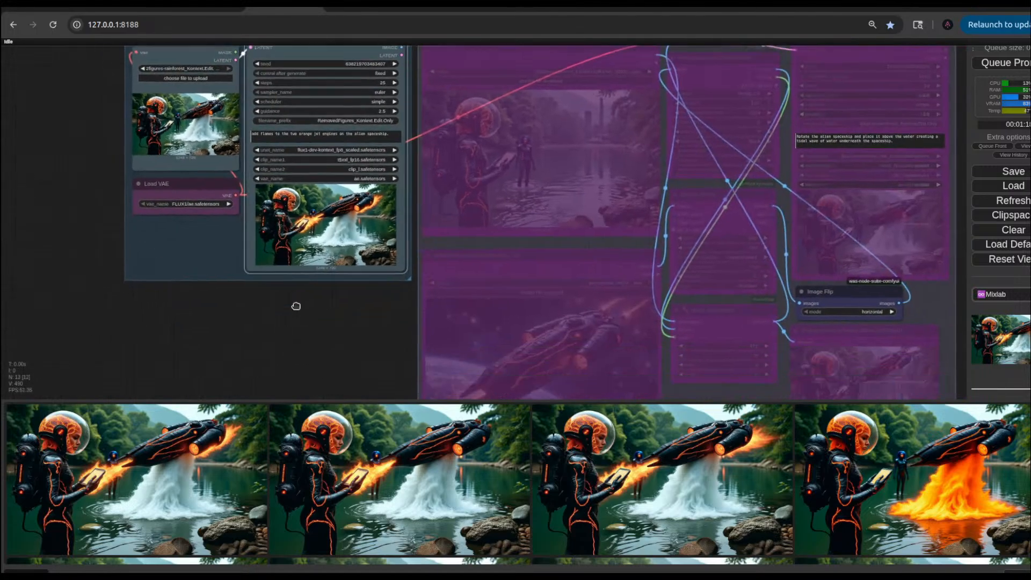
scroll(286, 333, "down", 1)
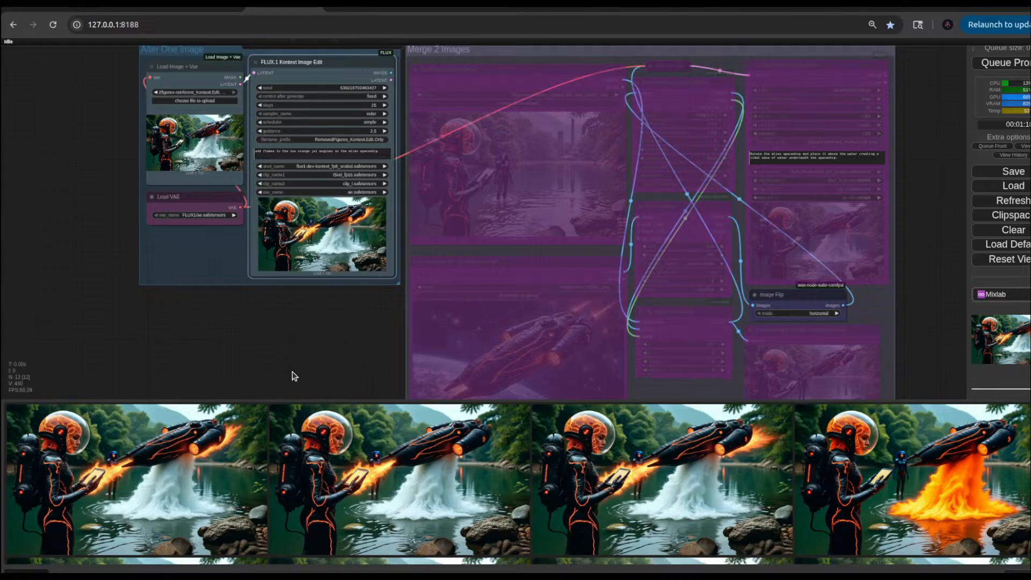
scroll(317, 306, "down", 4)
left_click_drag(241, 322, 306, 292)
scroll(305, 306, "up", 6)
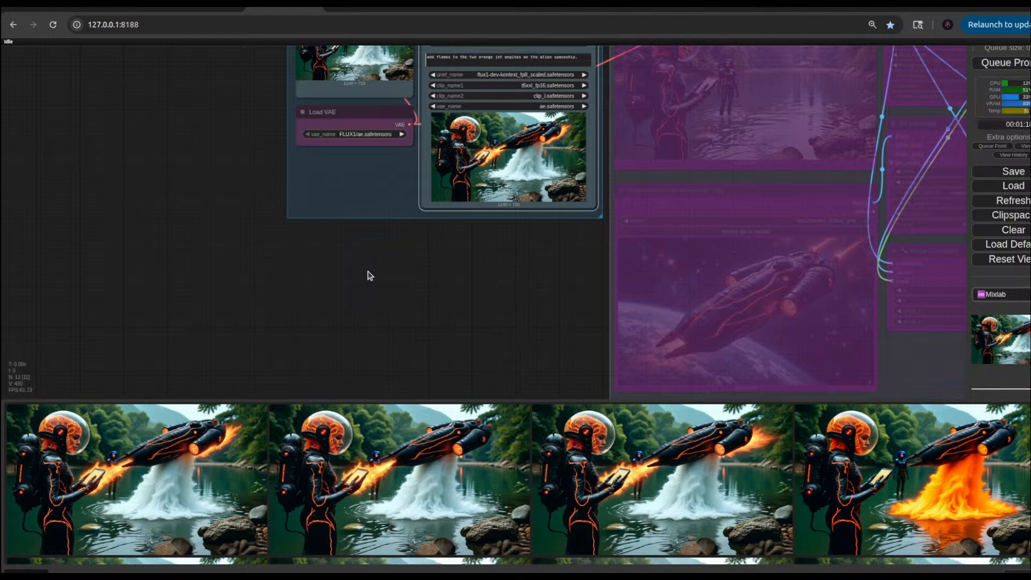
scroll(370, 276, "down", 4)
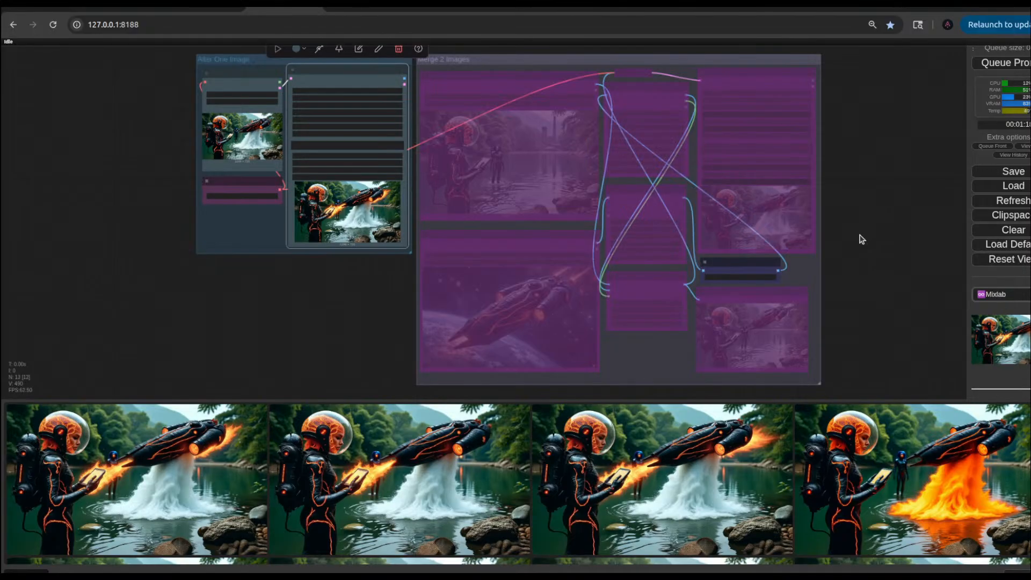
scroll(875, 284, "down", 4)
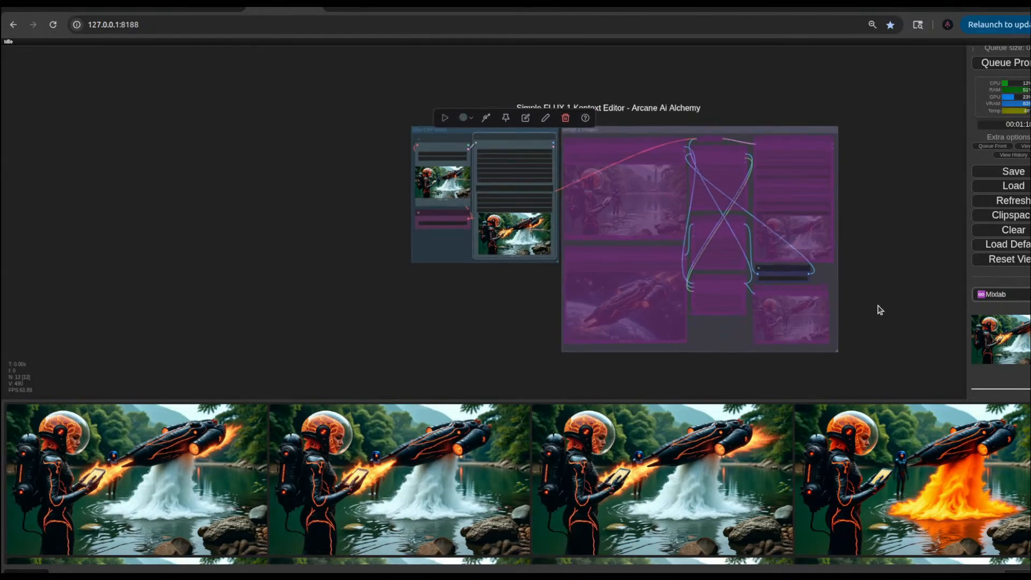
scroll(878, 306, "up", 6)
left_click_drag(875, 299, 882, 370)
left_click_drag(686, 53, 743, 167)
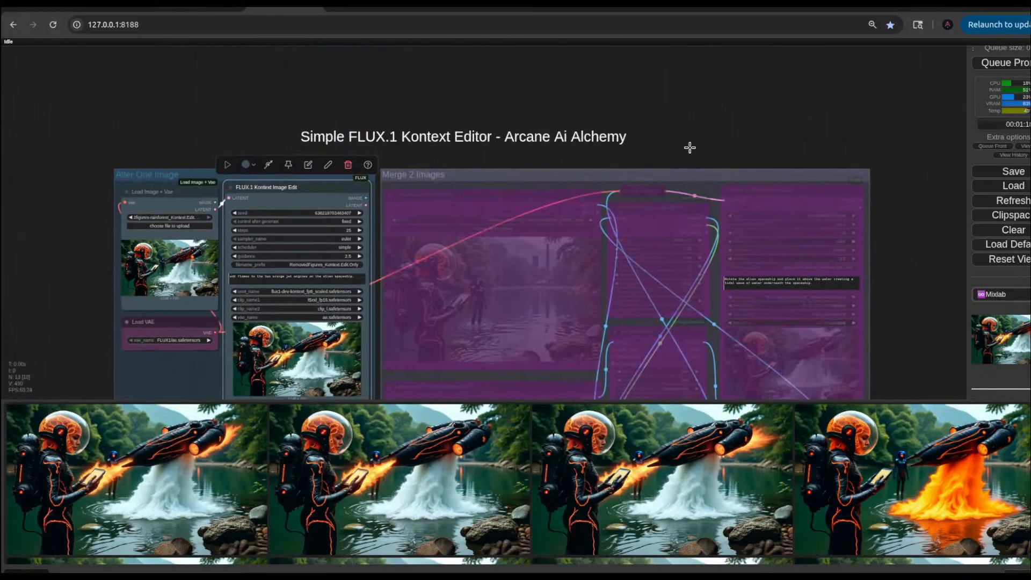
left_click_drag(594, 111, 789, 115)
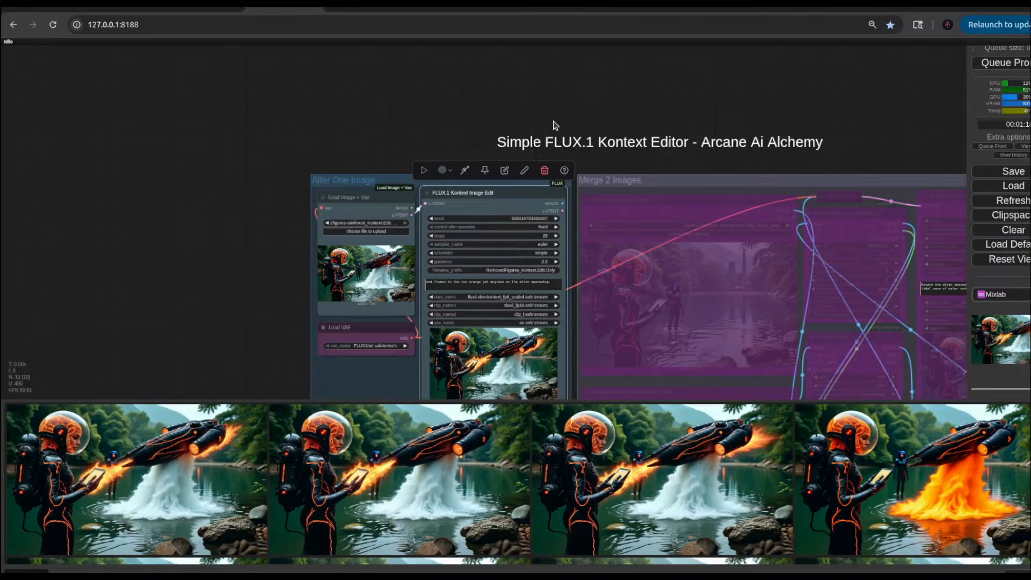
left_click_drag(313, 150, 405, 81)
scroll(222, 225, "up", 2)
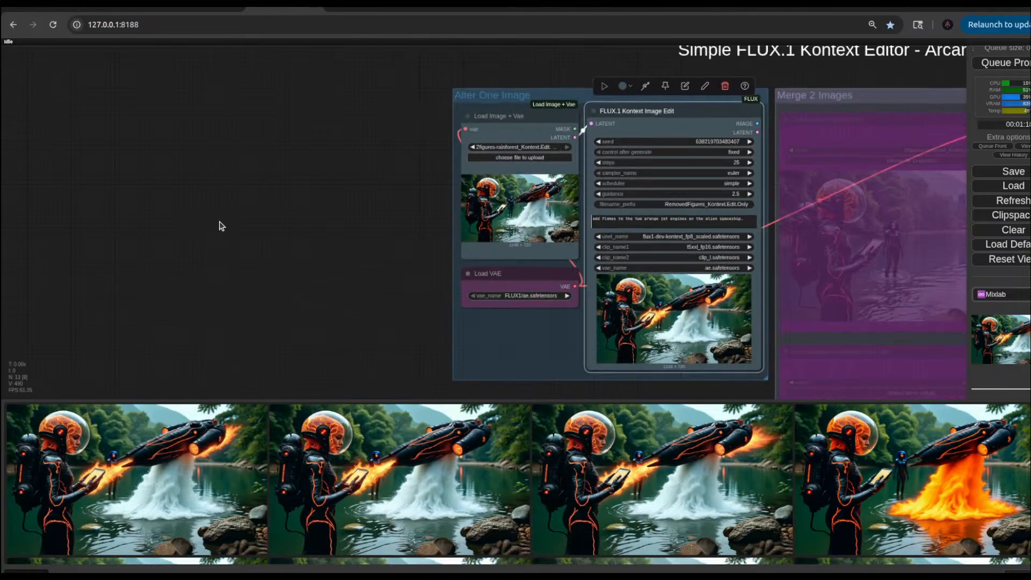
left_click_drag(375, 230, 246, 189)
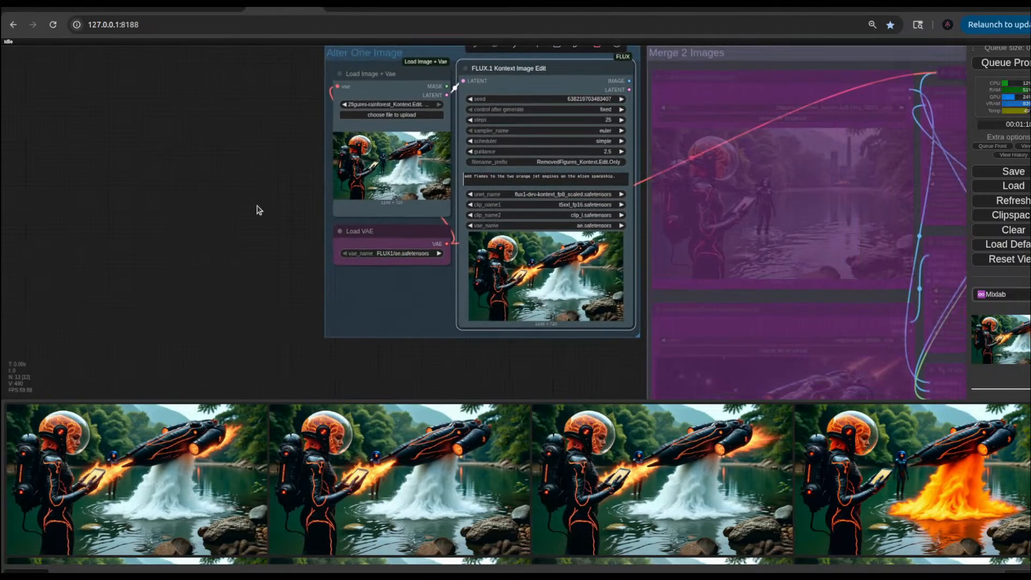
left_click_drag(550, 361, 461, 342)
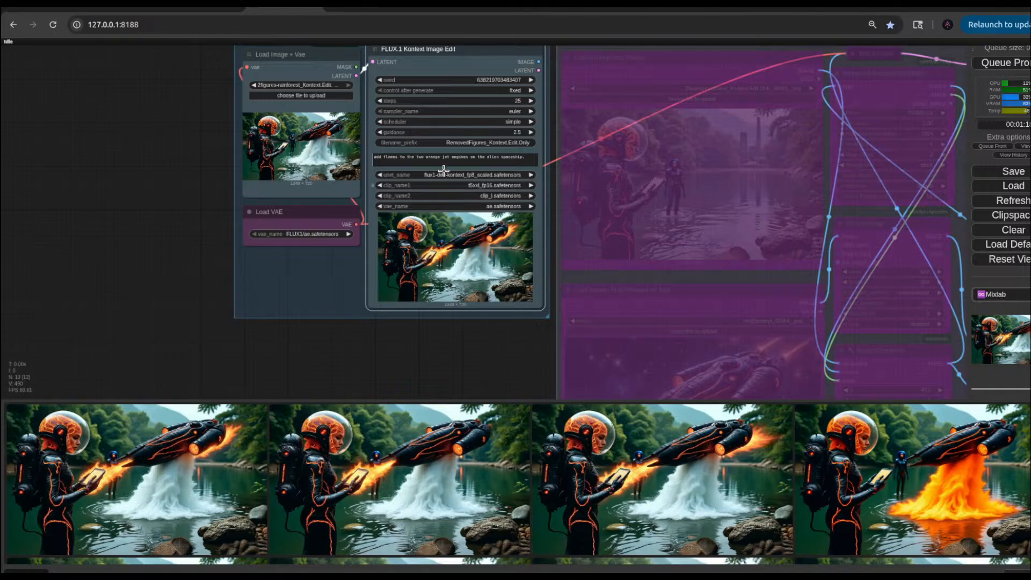
scroll(380, 362, "down", 5)
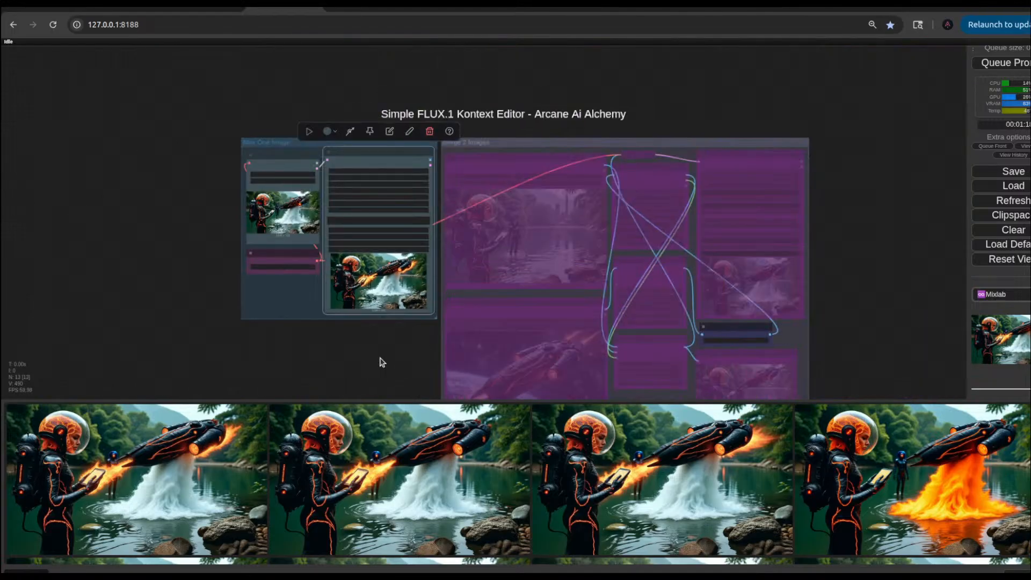
left_click_drag(383, 362, 368, 320)
scroll(400, 311, "up", 4)
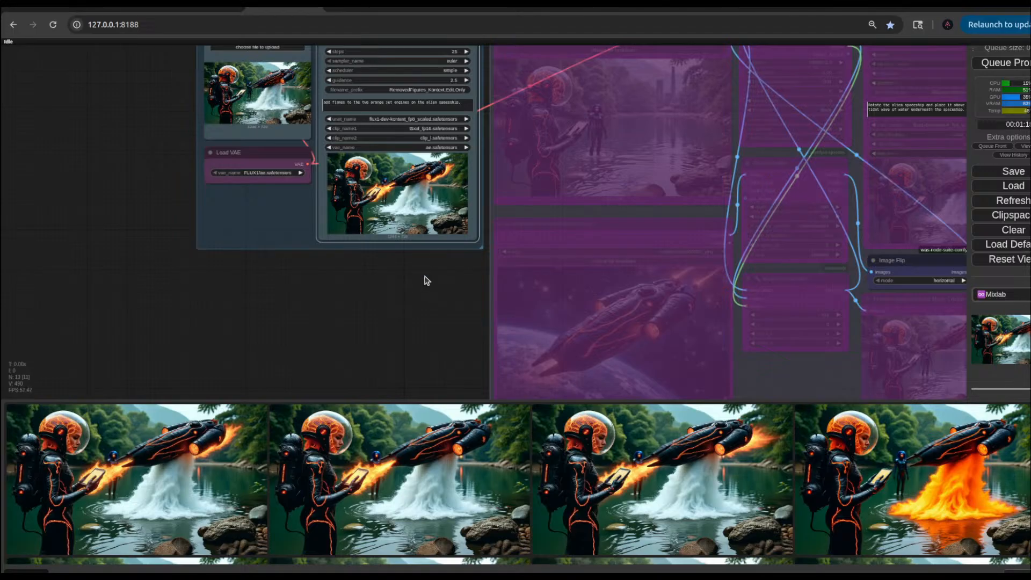
scroll(402, 295, "down", 4)
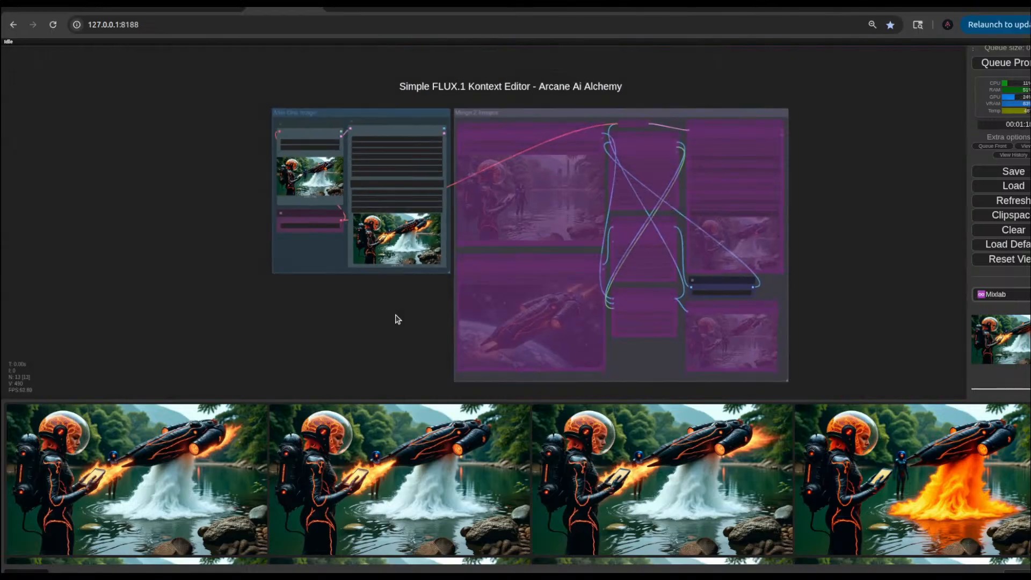
scroll(396, 320, "up", 4)
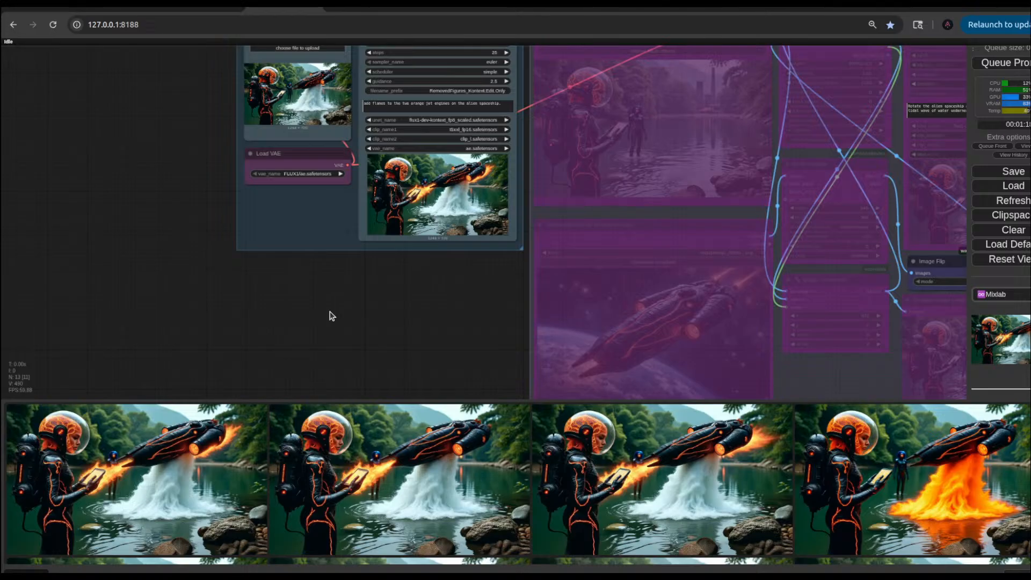
scroll(348, 328, "down", 4)
scroll(348, 328, "up", 6)
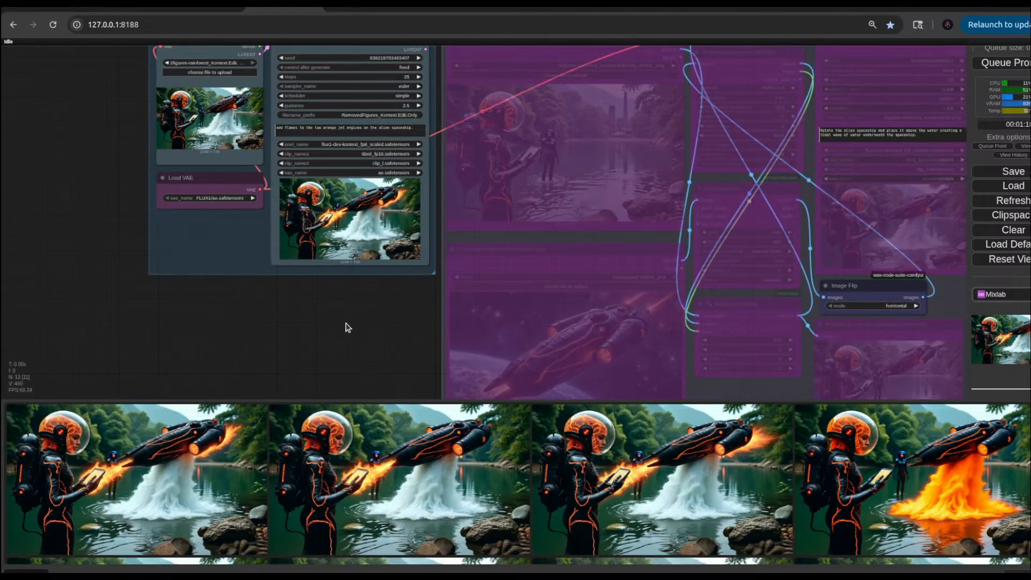
scroll(344, 325, "down", 2)
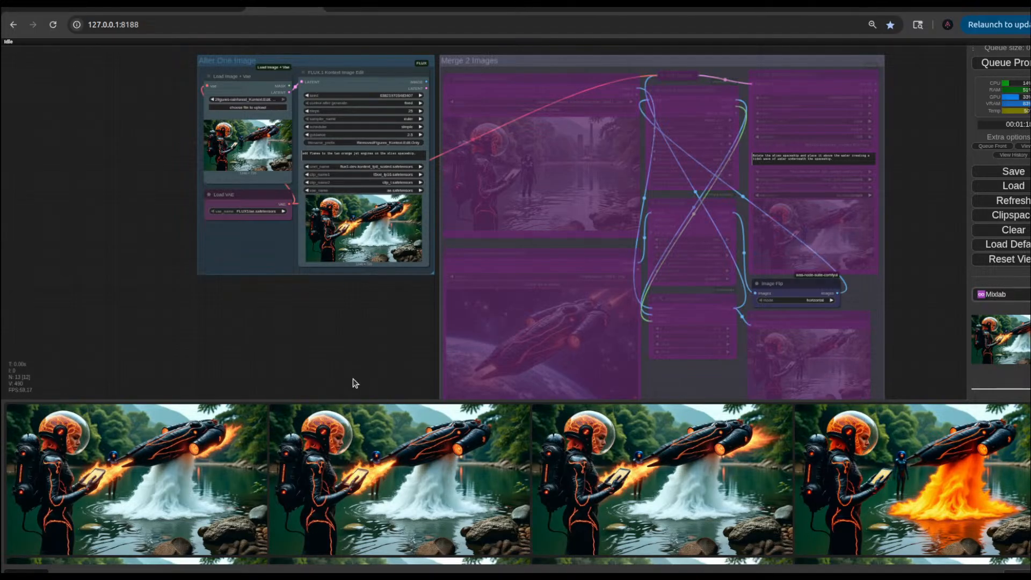
left_click_drag(308, 352, 406, 347)
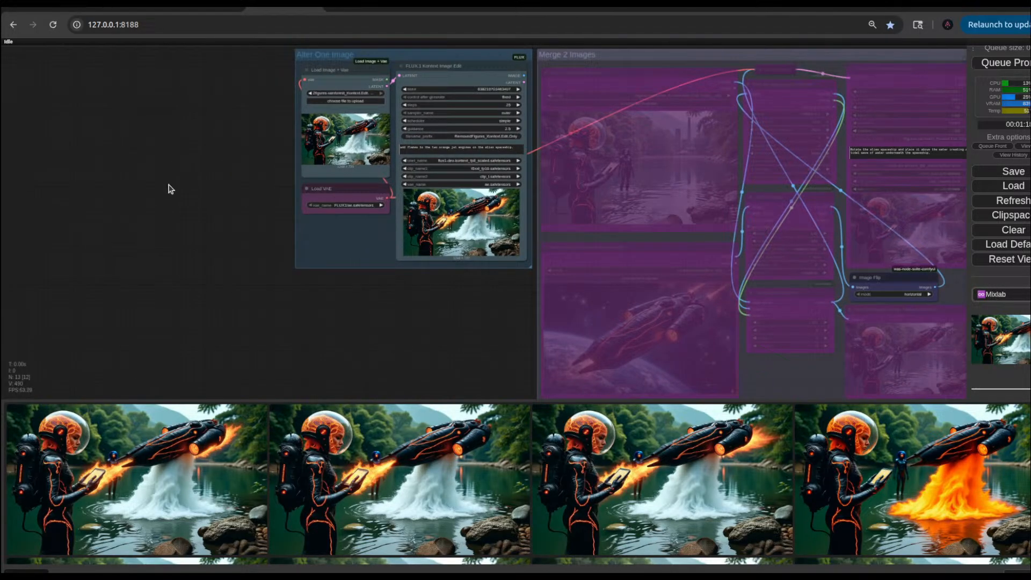
Step: Switch to the Wan image-to-video workflow and survey its nodes from the model loaders to the Video Combine output
left_click(197, 9)
left_click_drag(559, 317, 594, 359)
scroll(533, 362, "down", 5)
scroll(589, 362, "up", 5)
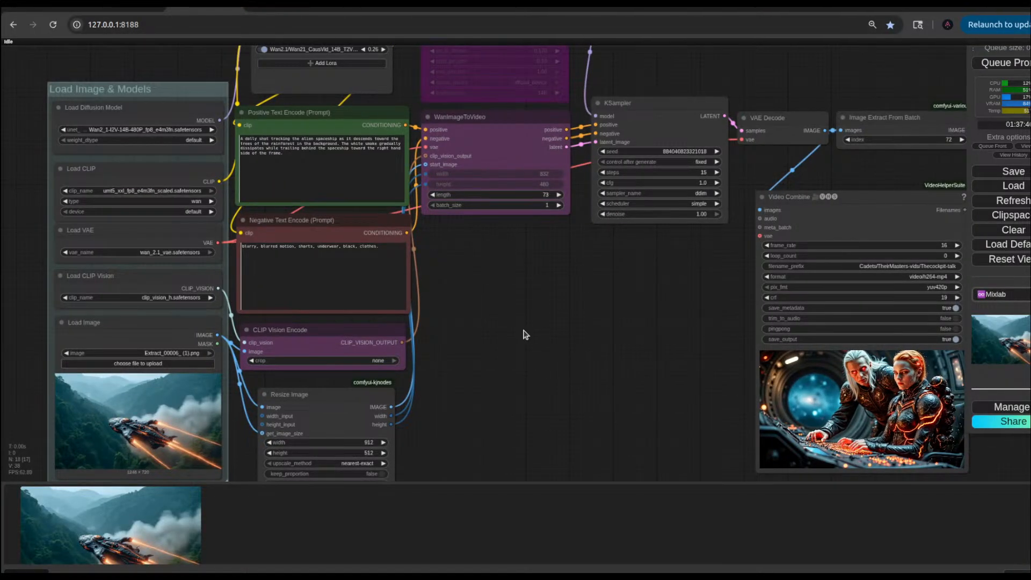
scroll(525, 334, "down", 3)
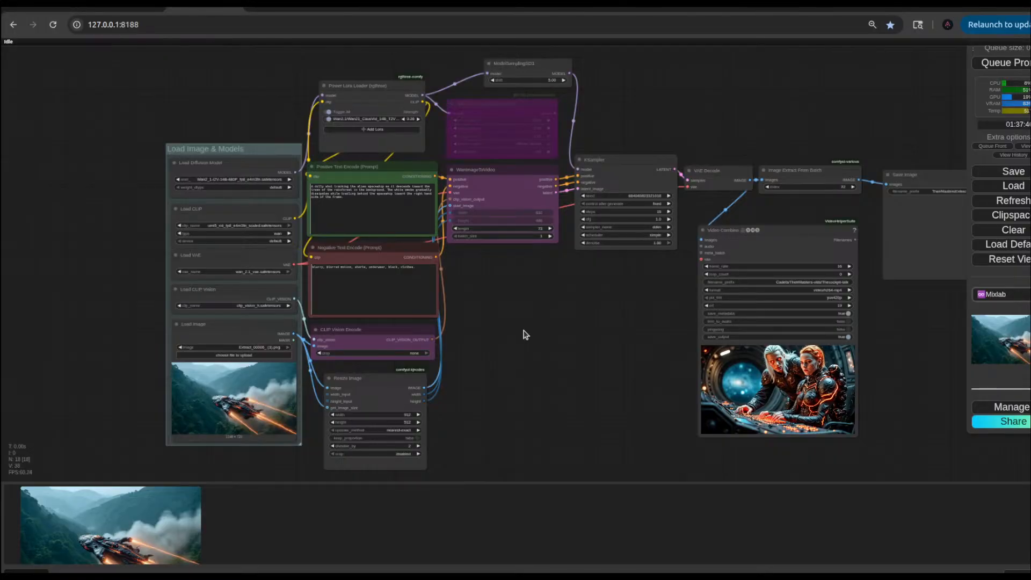